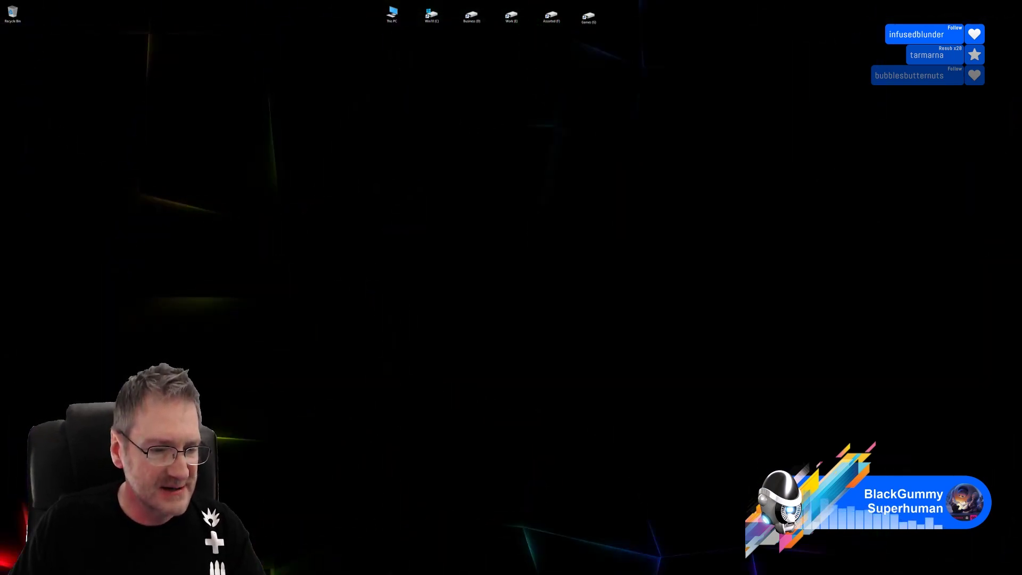
Switch to 3ds Max and examine the bathtub, tap, shower fittings and curtains from several angles, clearing the tap selection.
key("alt+Tab")
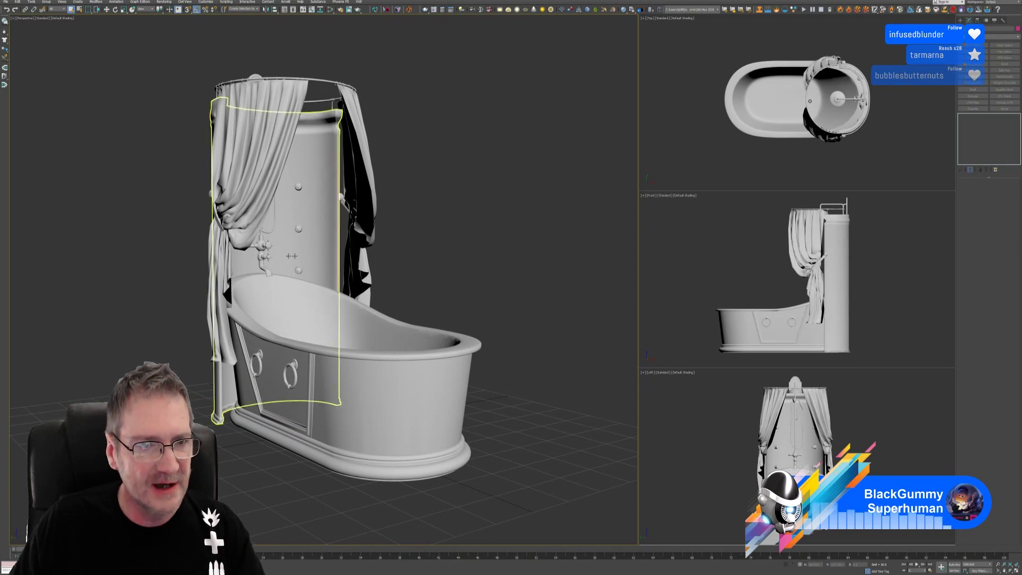
left_click(266, 248)
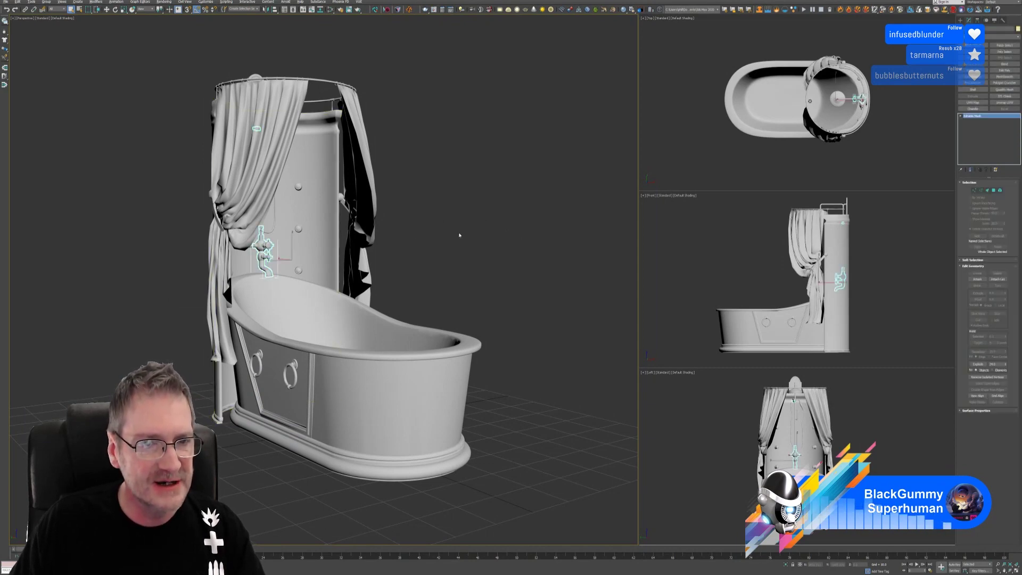
mouse_move(460, 235)
middle_mouse_down("alt")
mouse_move(446, 242)
mouse_move(445, 258)
mouse_move(386, 237)
mouse_move(349, 240)
mouse_move(399, 248)
mouse_move(464, 240)
middle_mouse_up("alt")
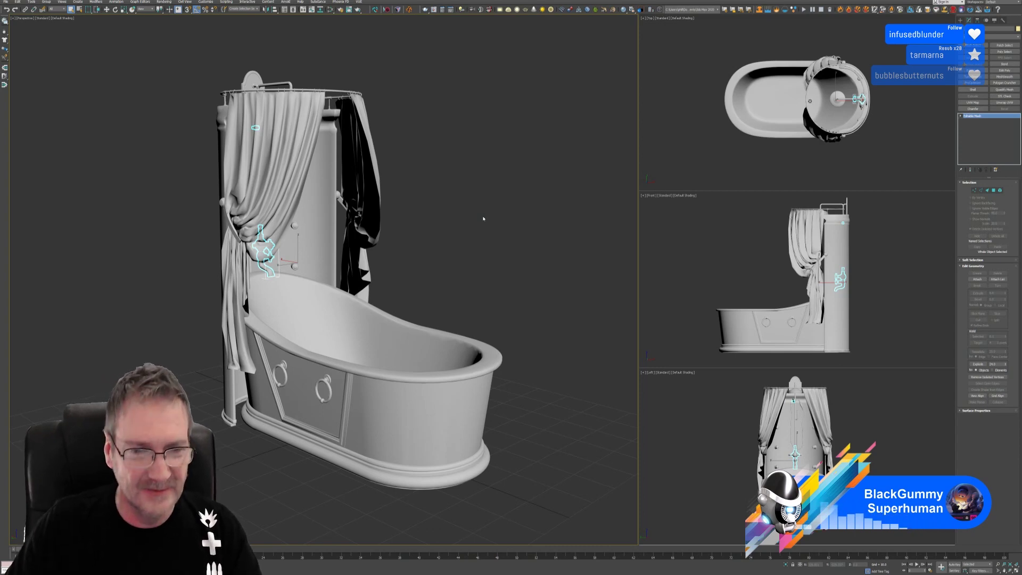
mouse_move(419, 252)
middle_mouse_down("alt")
mouse_move(392, 254)
mouse_move(401, 257)
middle_mouse_up("alt")
scroll(315, 289, "up", 3)
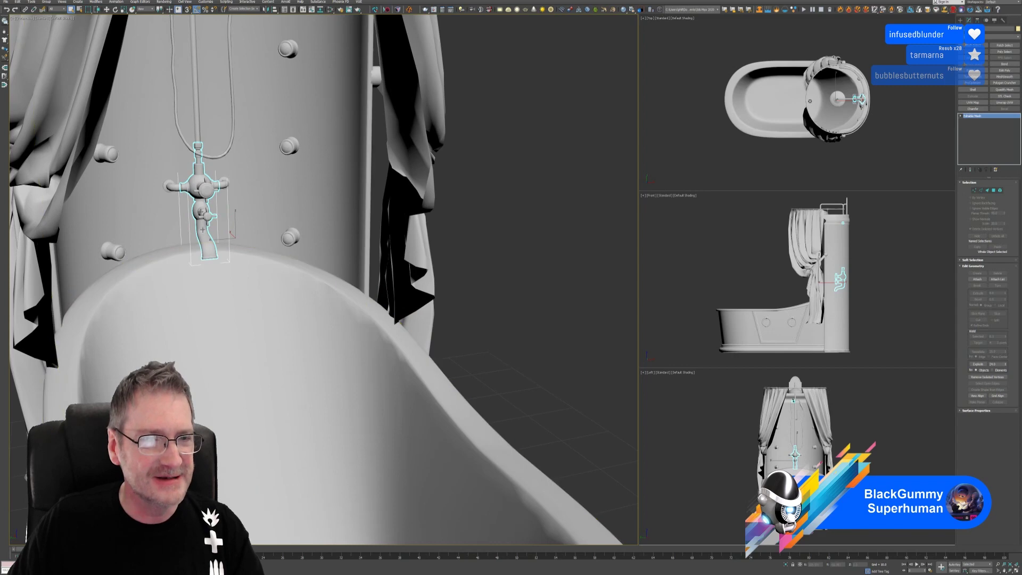
scroll(248, 222, "down", 2)
middle_click_drag(250, 208, 269, 272)
middle_click_drag(269, 272, 228, 186, "alt")
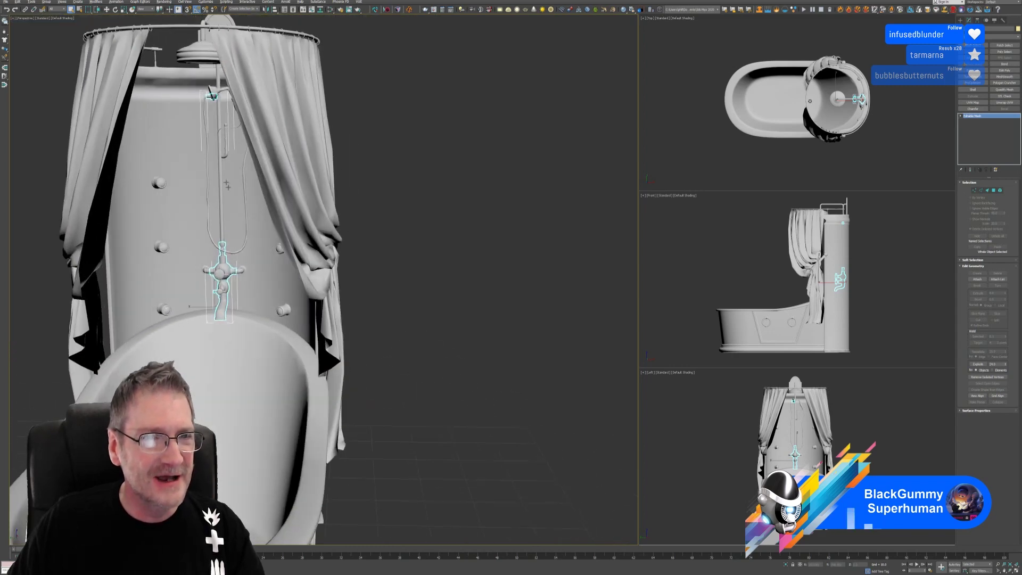
middle_click_drag(223, 149, 238, 56, "alt")
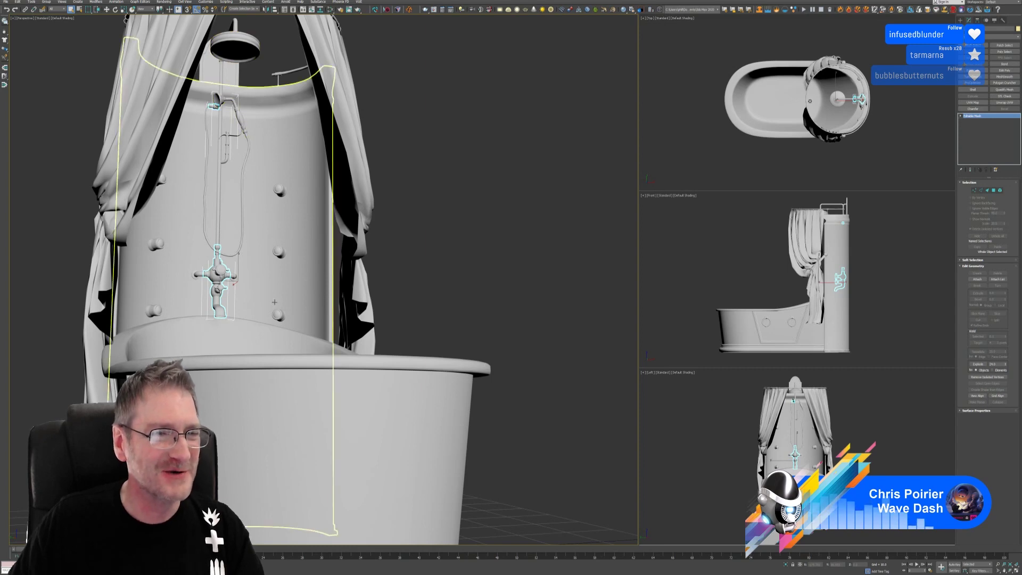
middle_click_drag(288, 242, 281, 218, "alt")
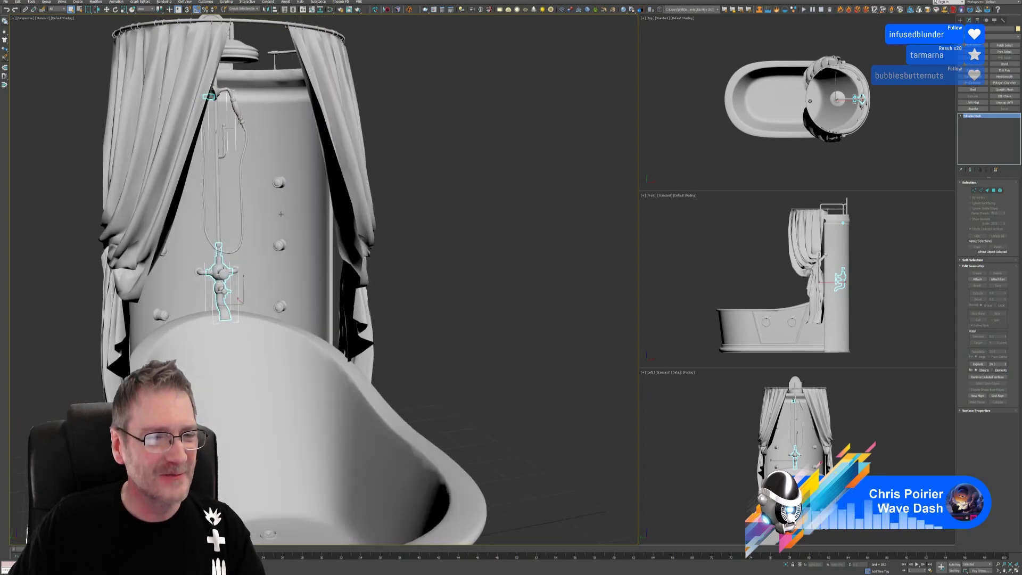
scroll(280, 218, "down", 3)
mouse_move(407, 323)
middle_mouse_down("alt")
mouse_move(399, 325)
mouse_move(413, 326)
middle_mouse_up("alt")
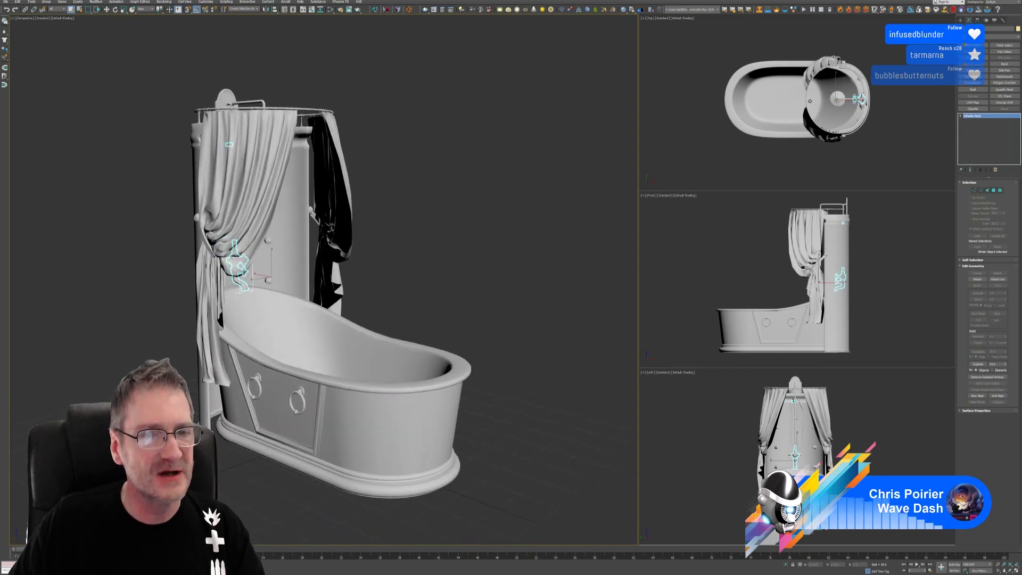
middle_click_drag(345, 310, 402, 225, "alt")
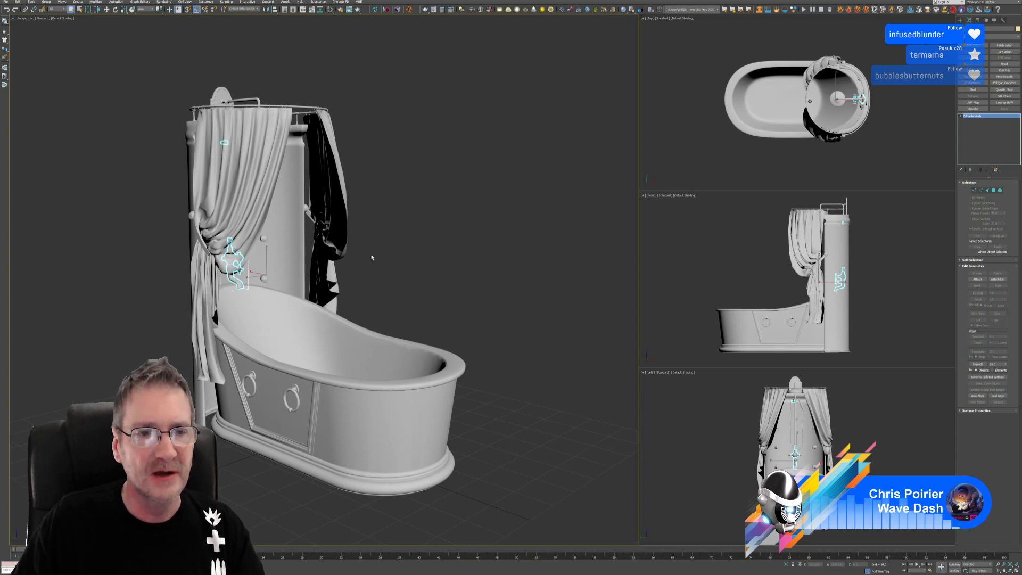
middle_click_drag(371, 258, 423, 254, "alt")
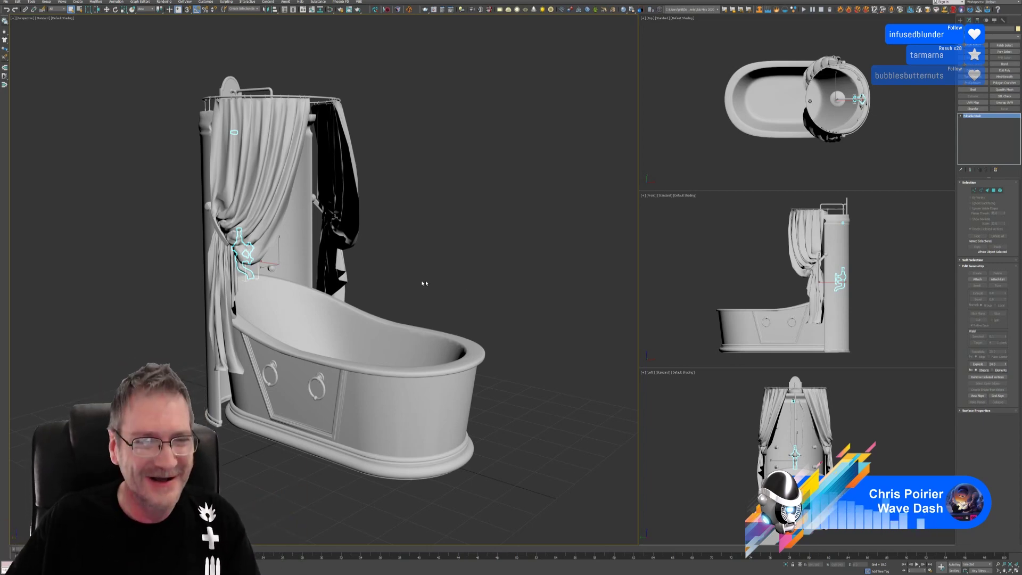
mouse_move(418, 249)
middle_mouse_down("alt")
mouse_move(404, 246)
mouse_move(420, 251)
mouse_move(423, 233)
middle_mouse_up("alt")
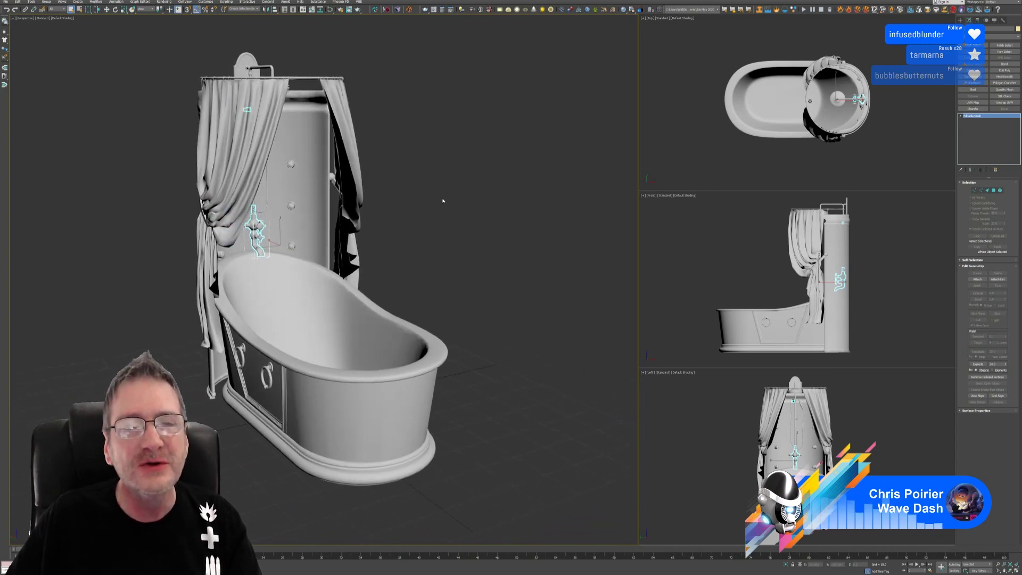
left_click(473, 258)
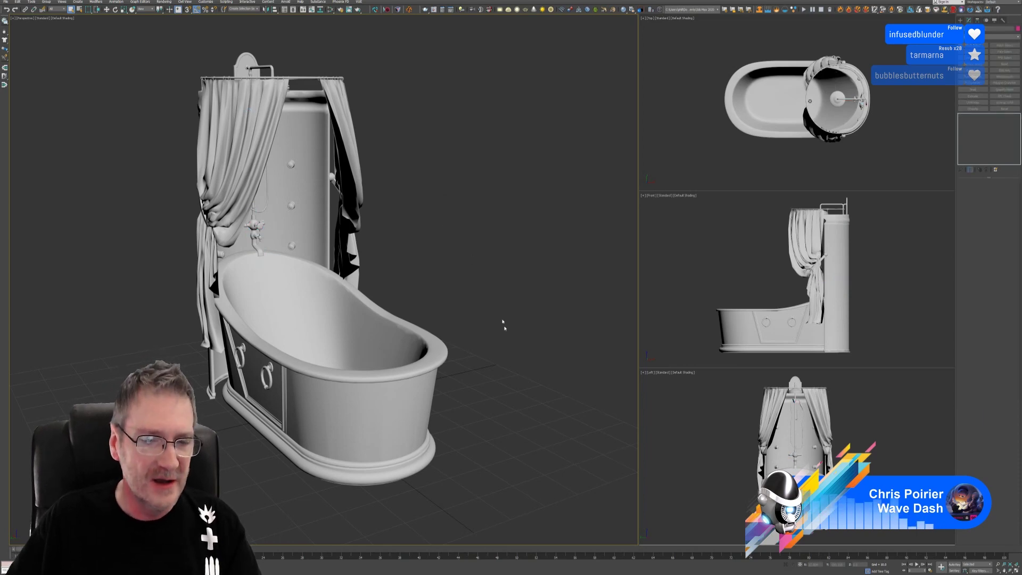
Attach the curved back panel and both curtains to the bathtub's editable poly.
left_click(394, 467)
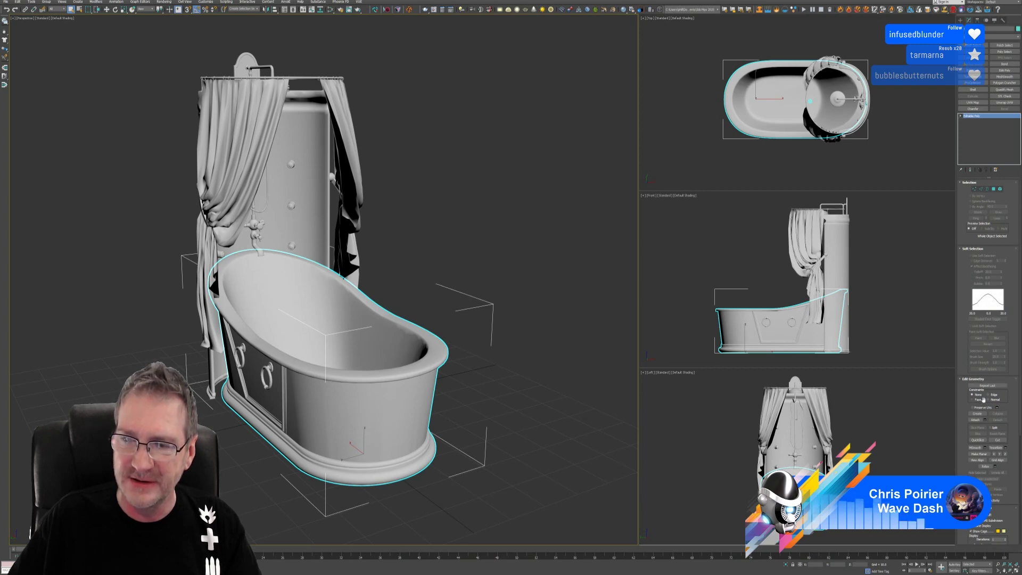
left_click(975, 420)
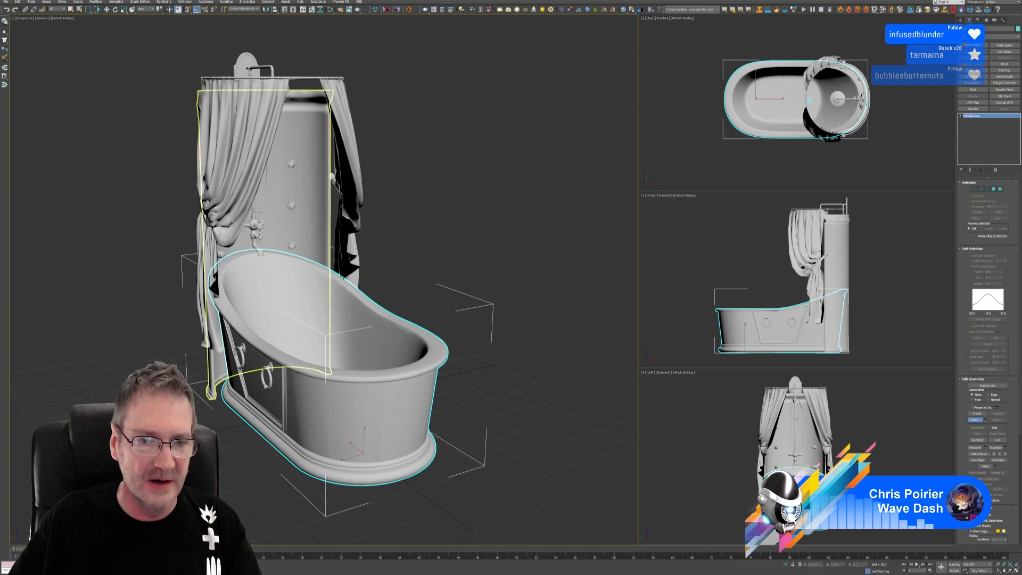
left_click(220, 364)
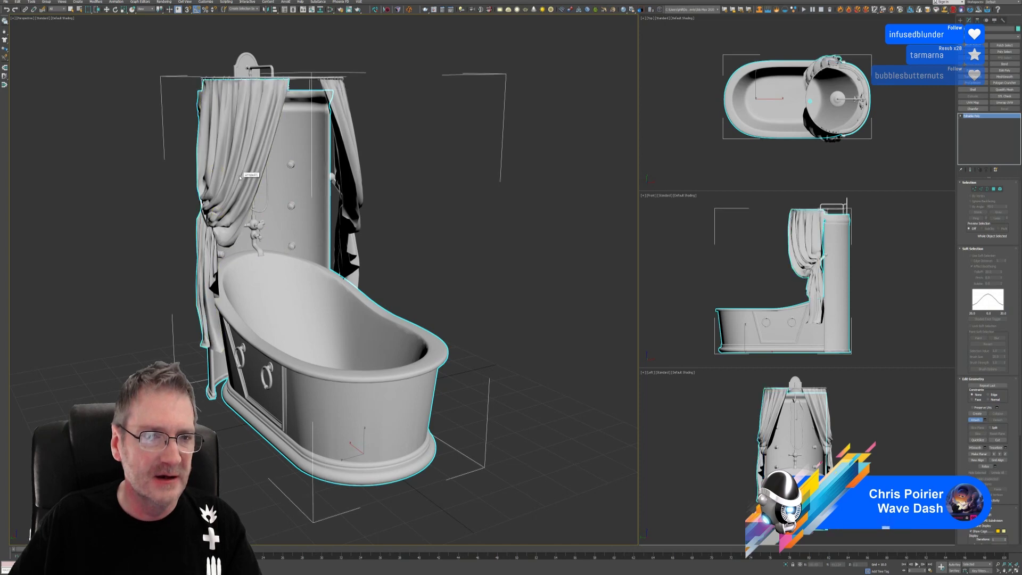
left_click(347, 129)
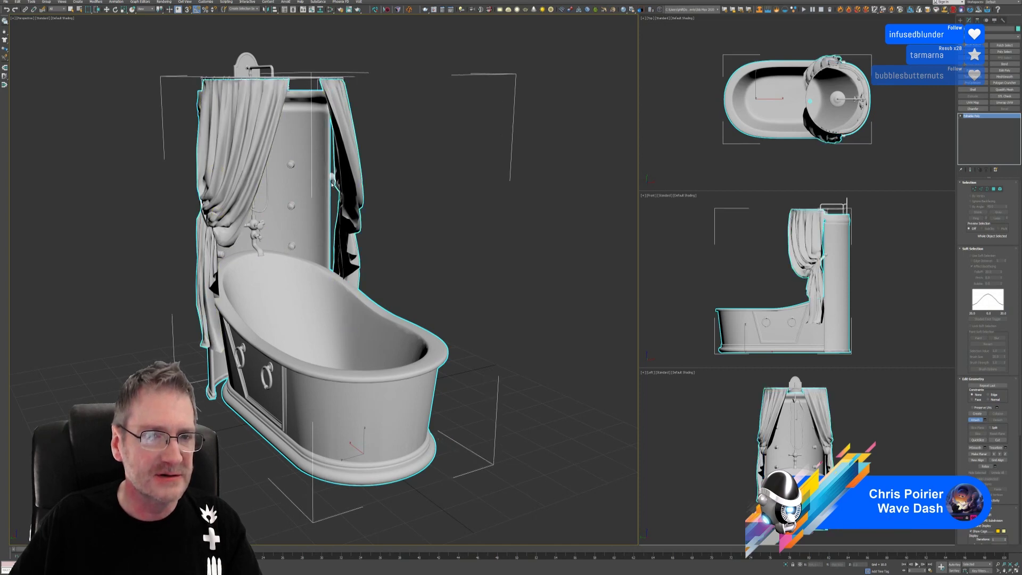
Attach the overhead shower head, its arched backplate and the shower arm to the bathtub mesh.
middle_click_drag(332, 183, 220, 250, "alt")
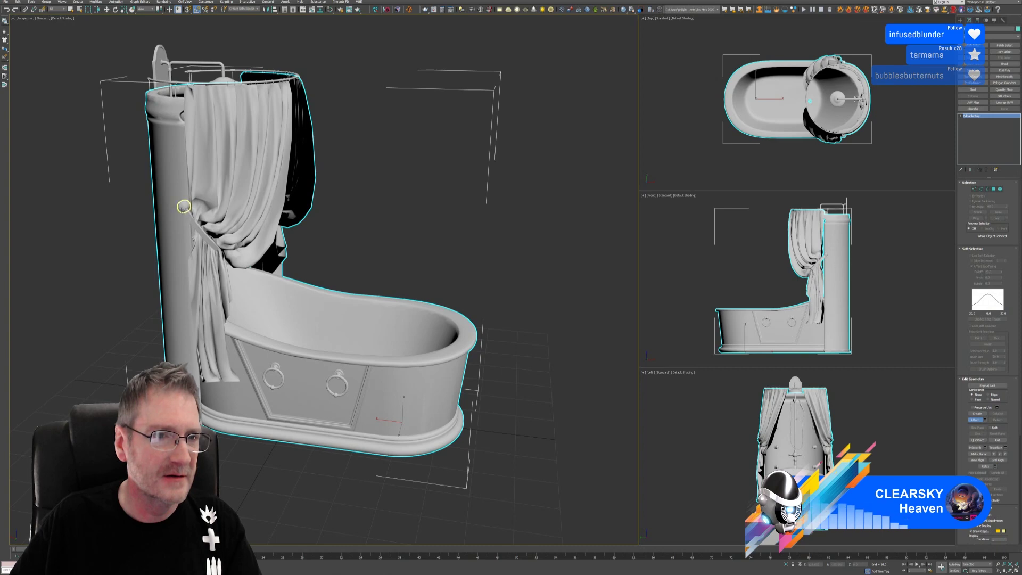
middle_click_drag(269, 446, 197, 450, "alt")
scroll(309, 278, "up", 5)
middle_click_drag(313, 274, 375, 361)
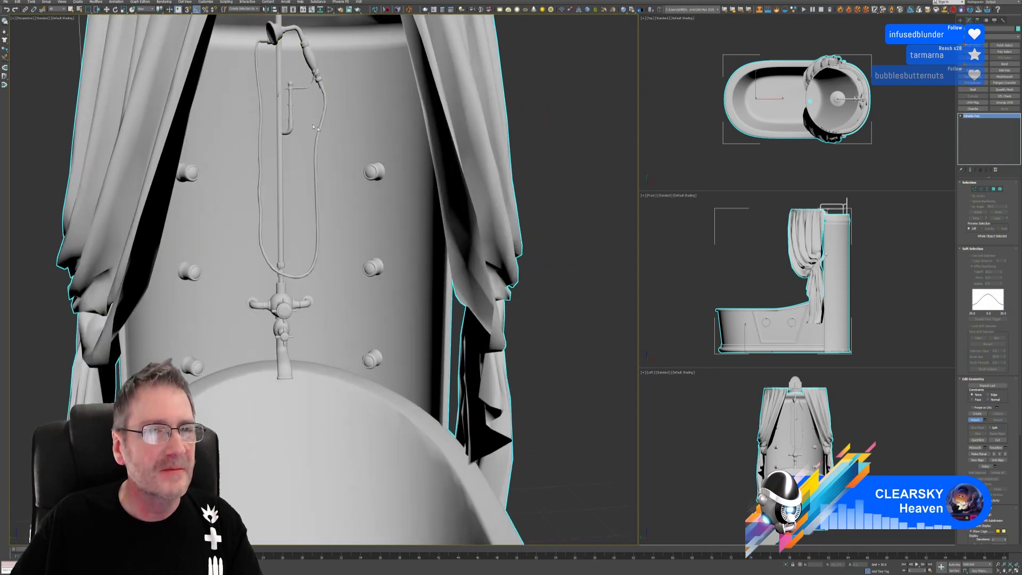
middle_click_drag(290, 118, 302, 241)
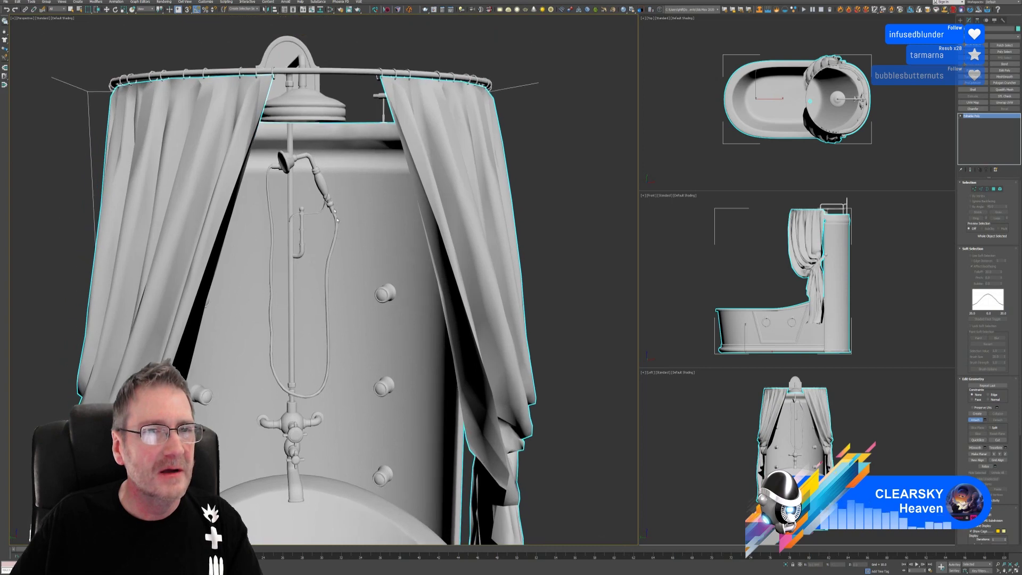
left_click(304, 113)
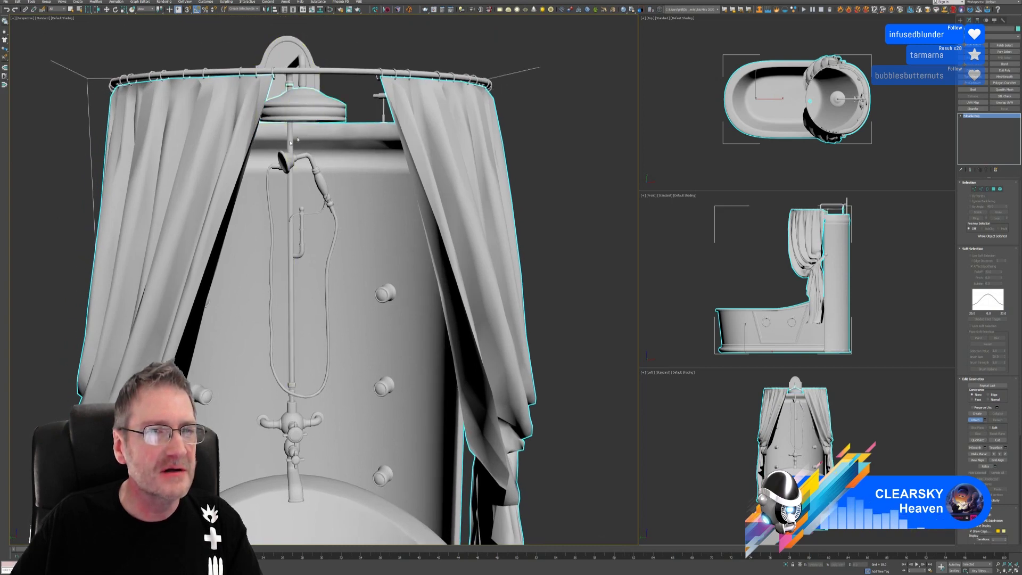
left_click(311, 102)
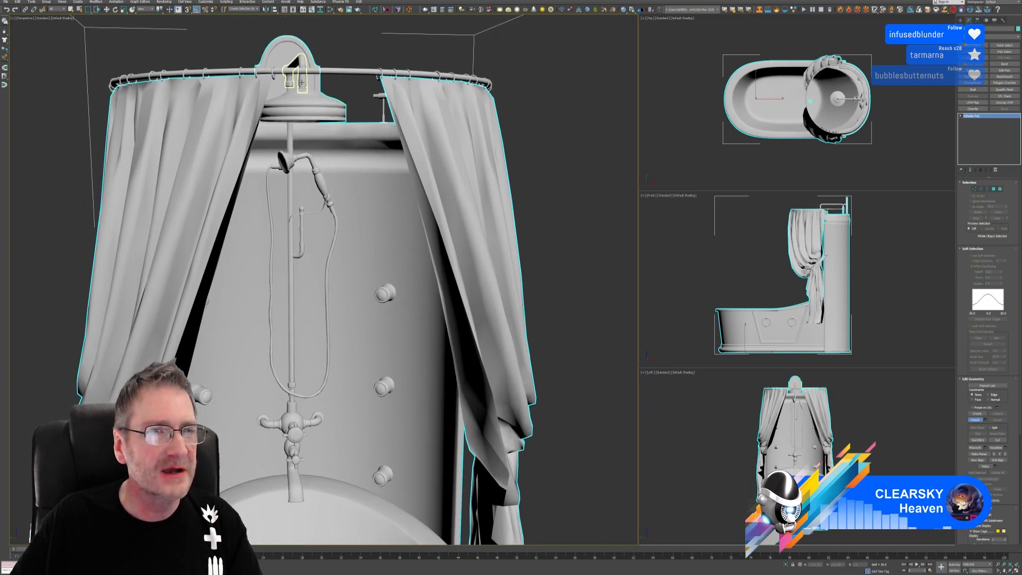
left_click(288, 85)
scroll(415, 274, "down", 8)
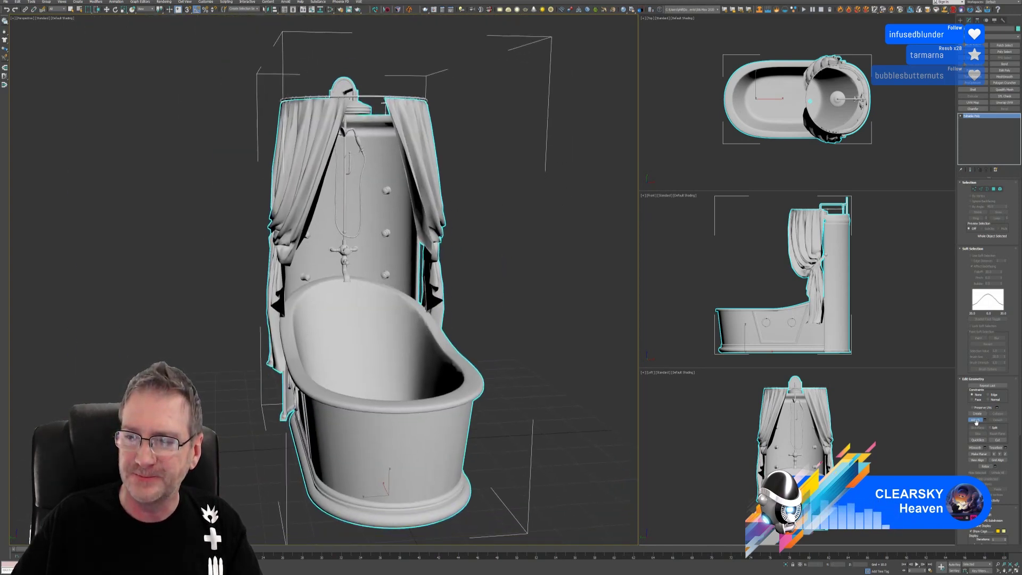
key("w")
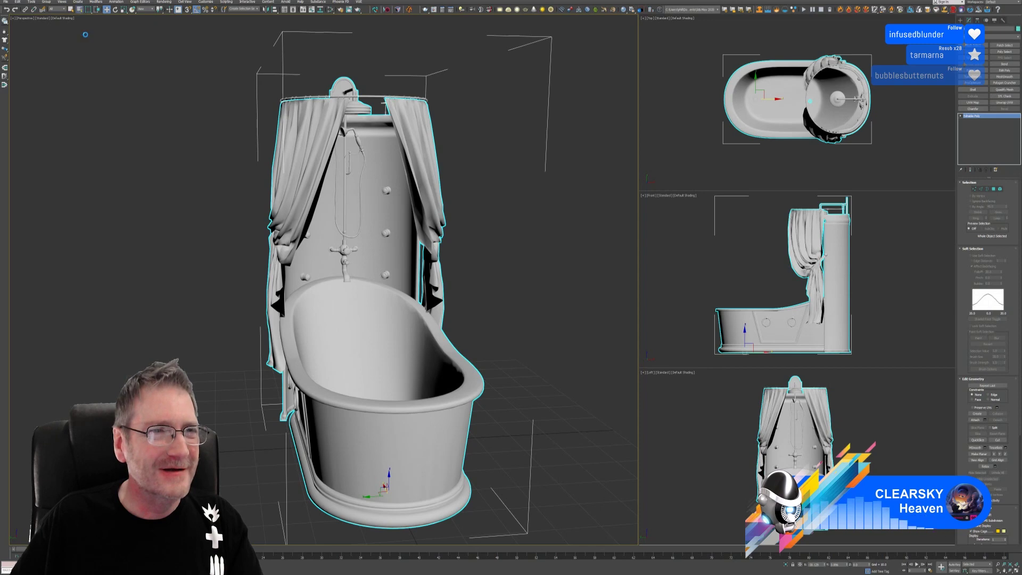
Select the circular curtain rail by name in the scene's object list and inspect it in the perspective view.
left_click(79, 9)
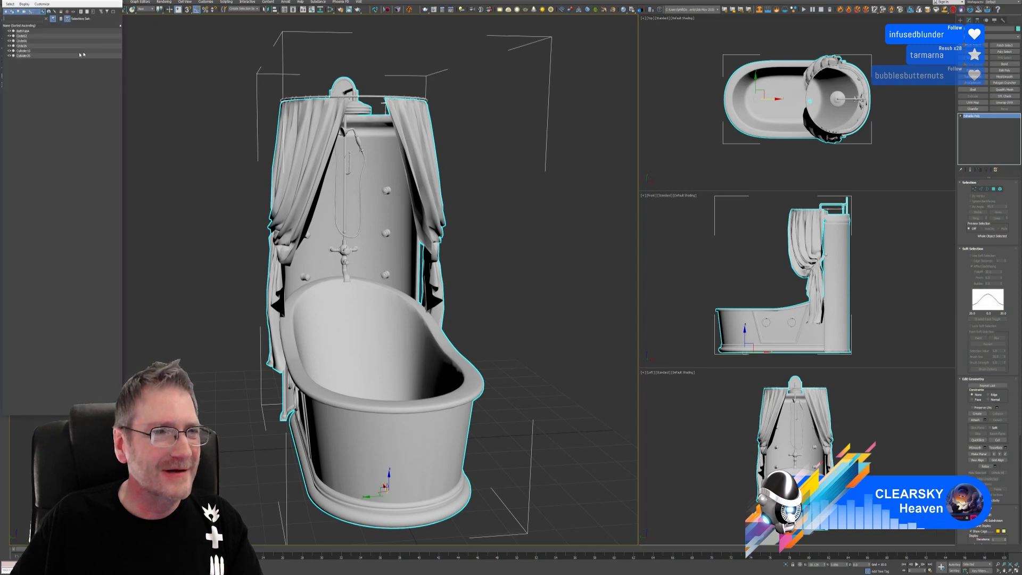
left_click(30, 37)
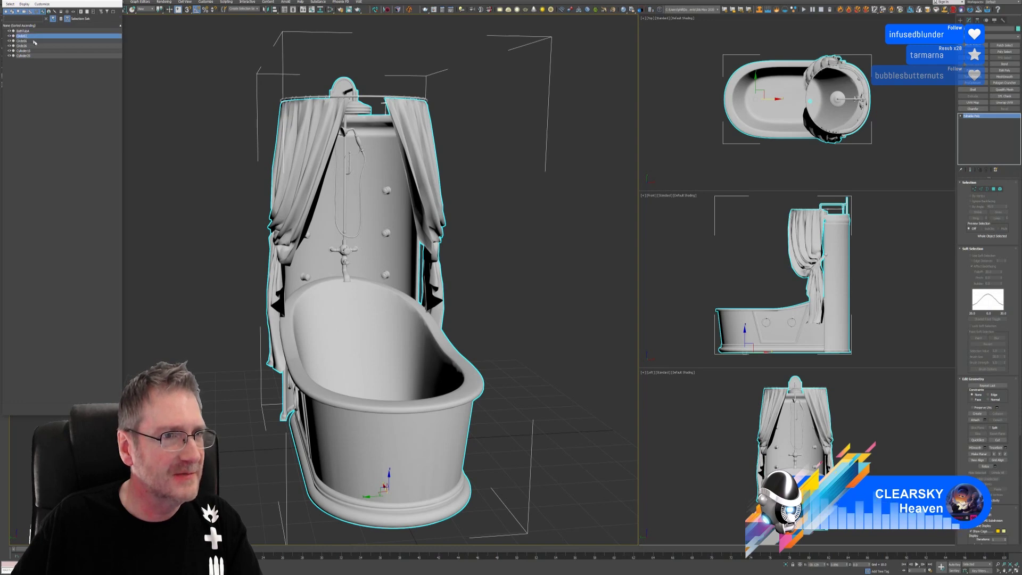
key("Return")
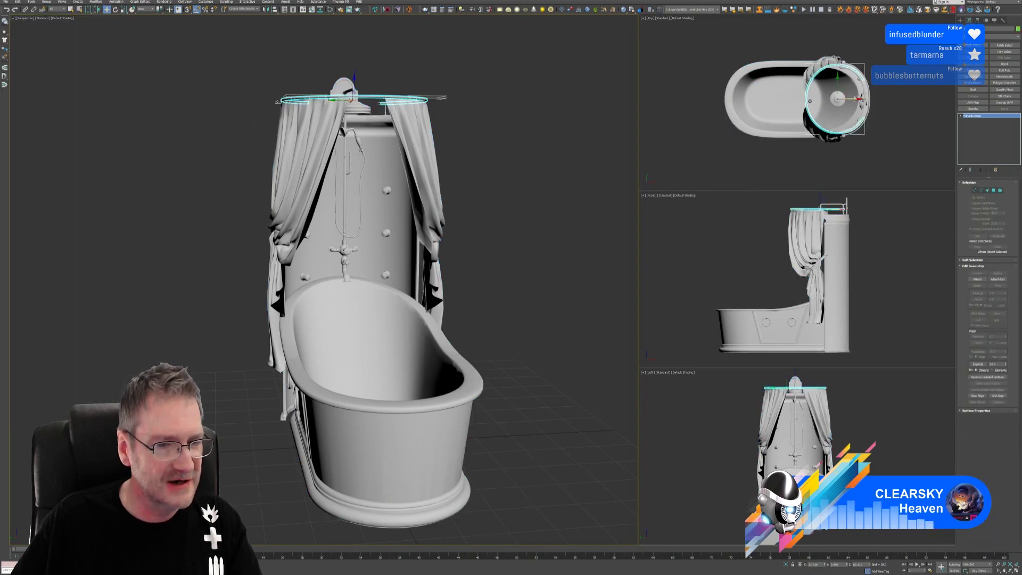
key("z")
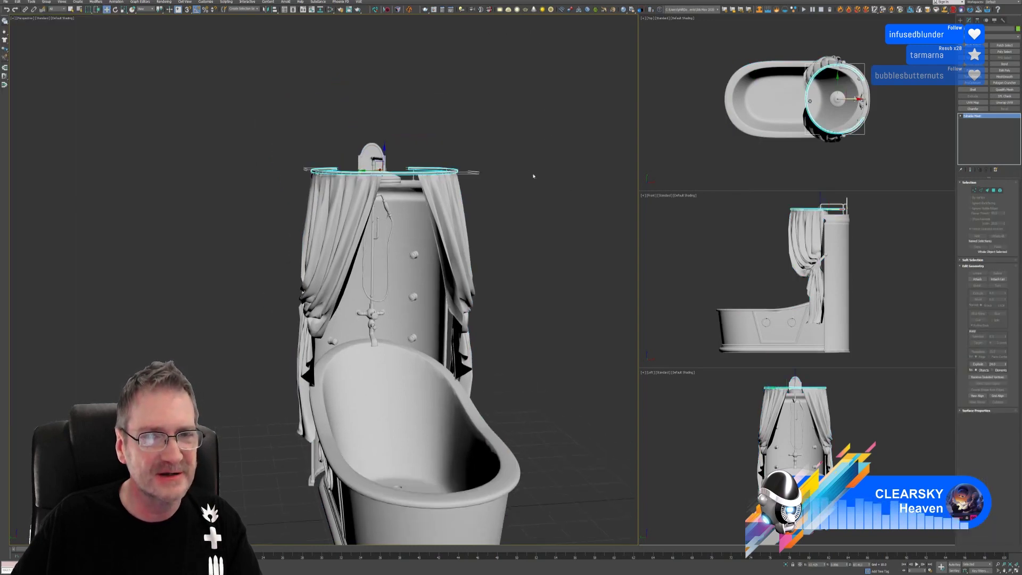
middle_click_drag(500, 173, 511, 159)
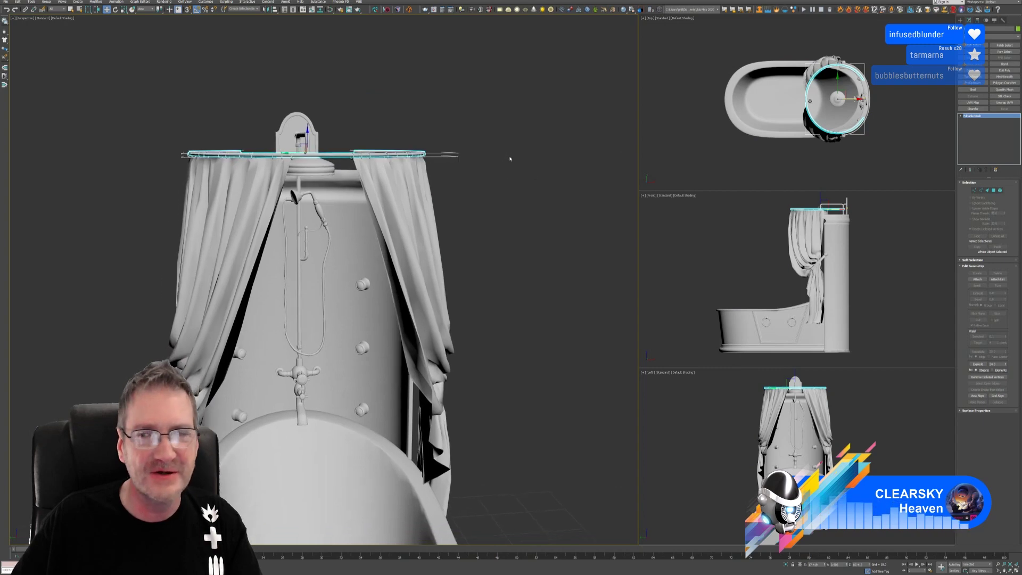
Attach the circular curtain rail and its curtain rings to the bathtub mesh.
left_click(381, 341)
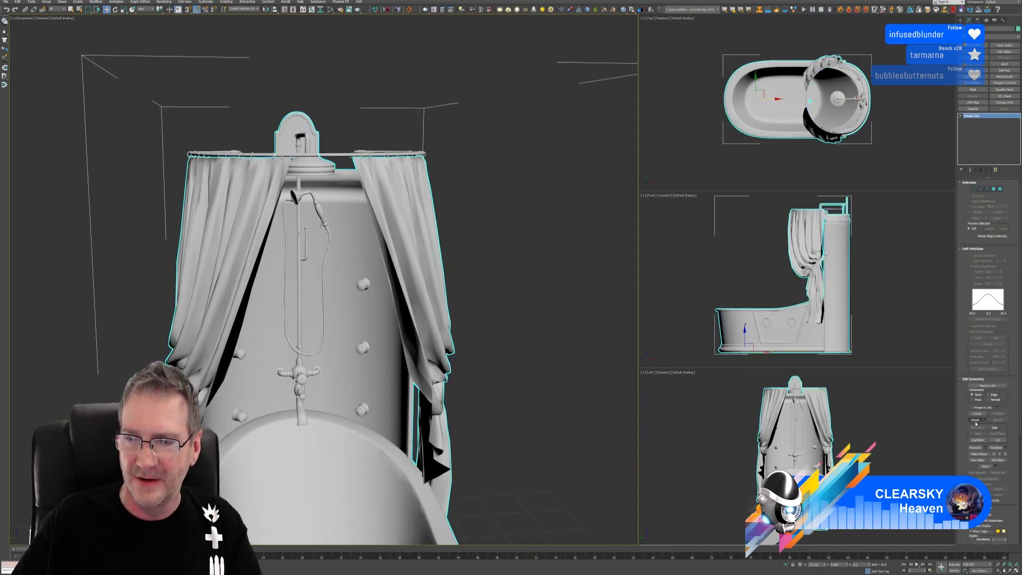
left_click(975, 420)
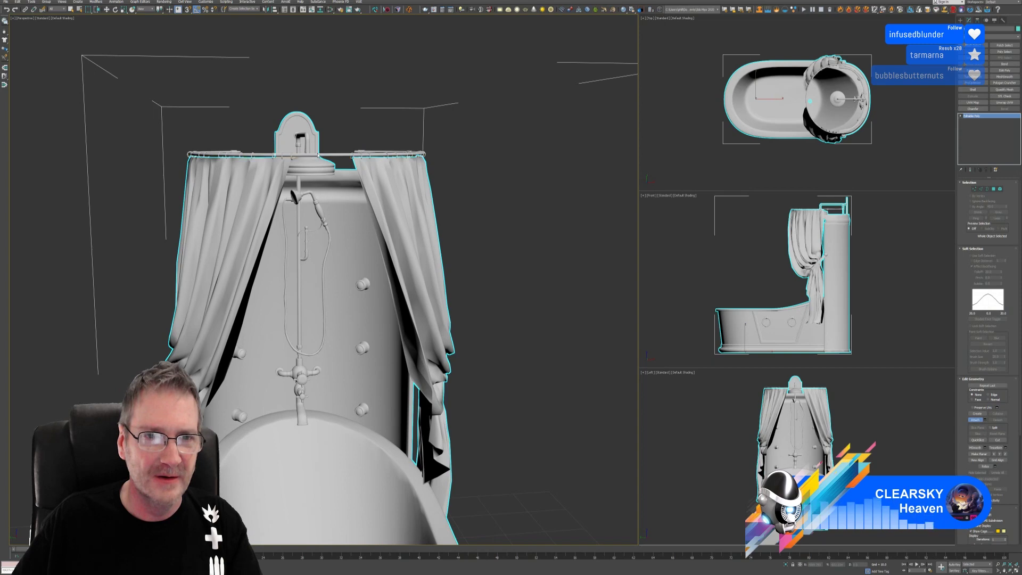
left_click(309, 156)
middle_click_drag(380, 239, 403, 337, "alt")
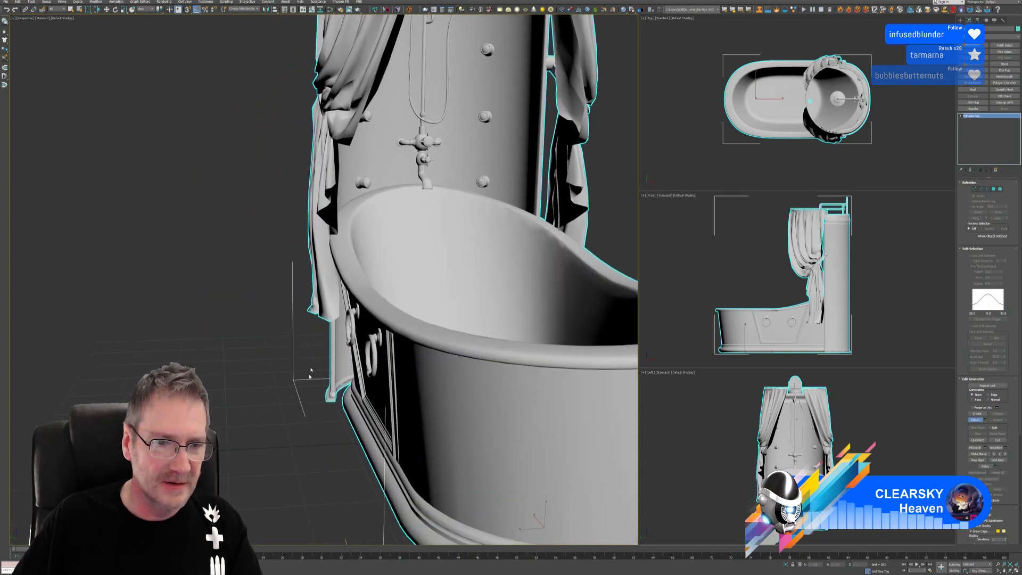
middle_click_drag(462, 176, 374, 313, "alt")
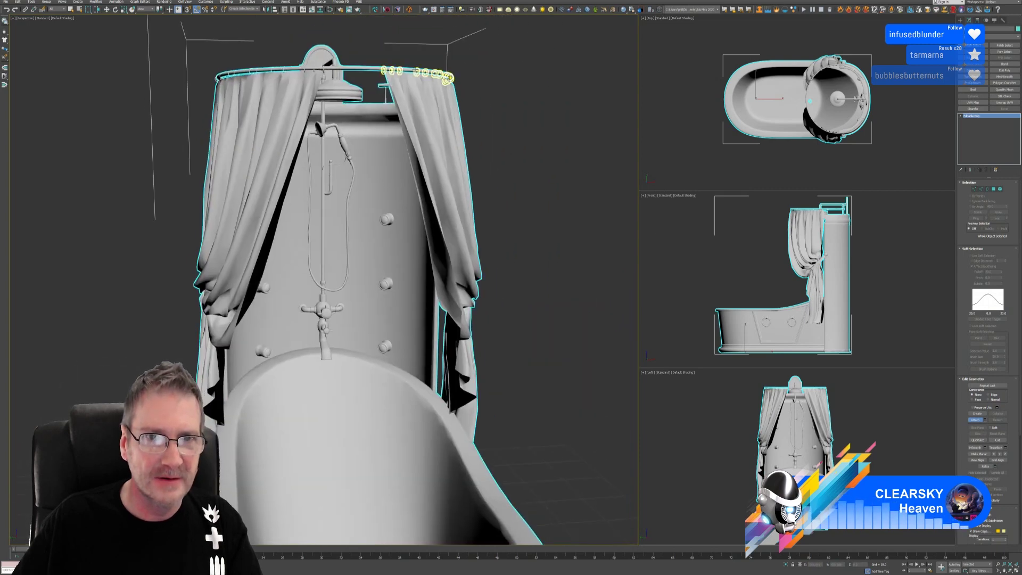
scroll(284, 69, "up", 5)
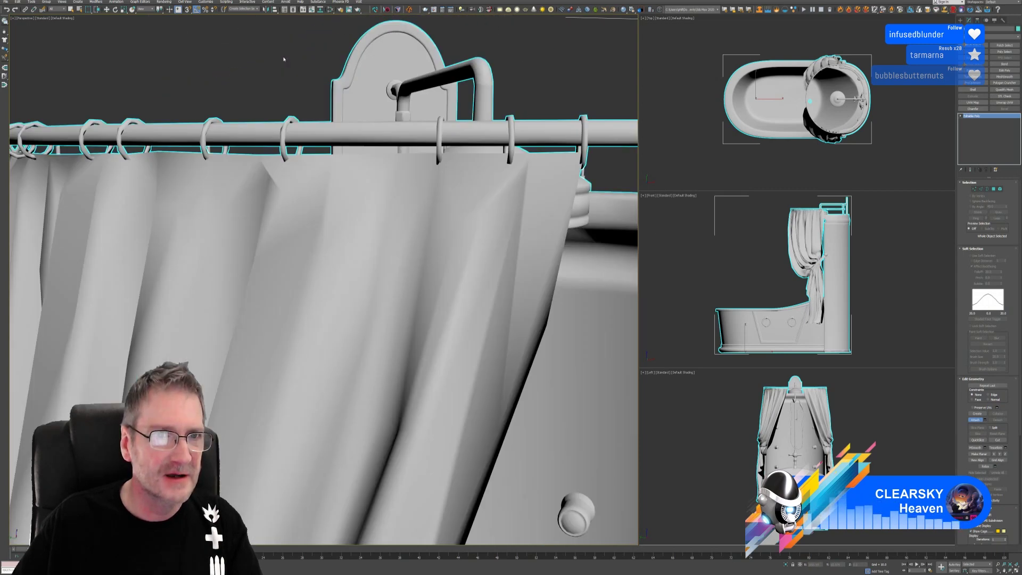
scroll(275, 155, "down", 7)
middle_click_drag(376, 227, 390, 121, "alt")
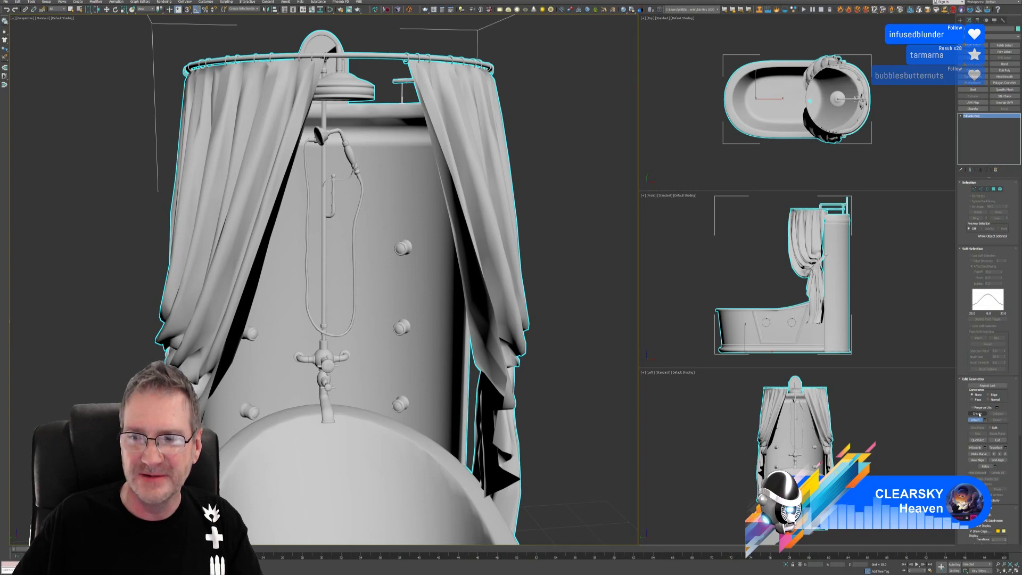
key("w")
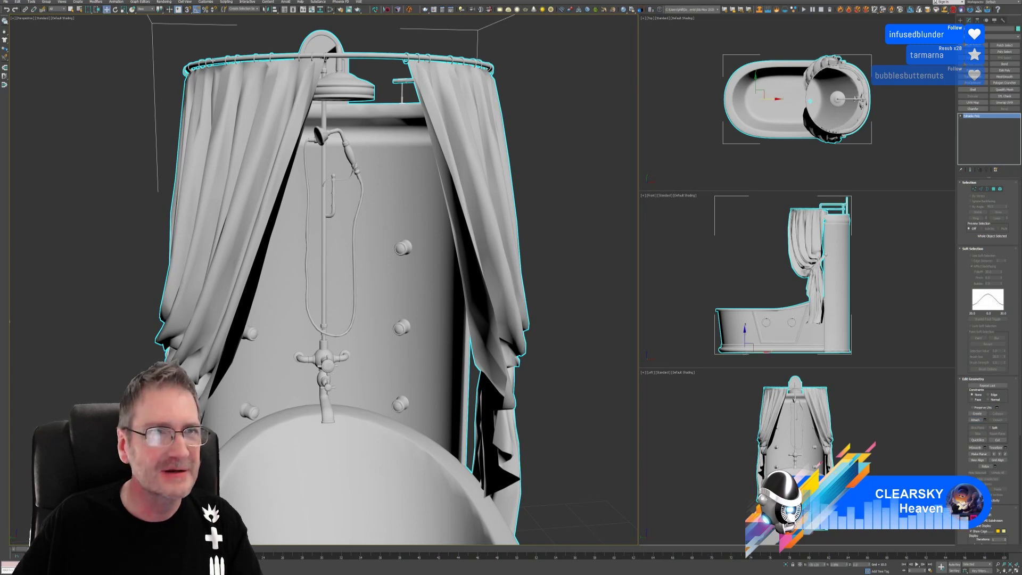
Find the two leftover cylinder objects by name and attach these remaining shower fittings to the bathtub mesh.
left_click(81, 11)
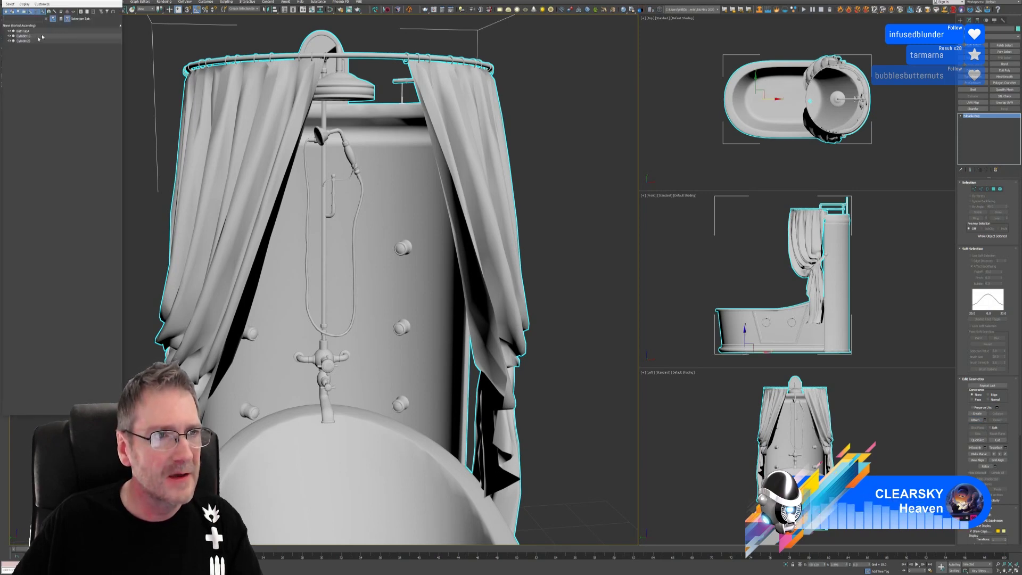
left_click_drag(35, 36, 40, 50)
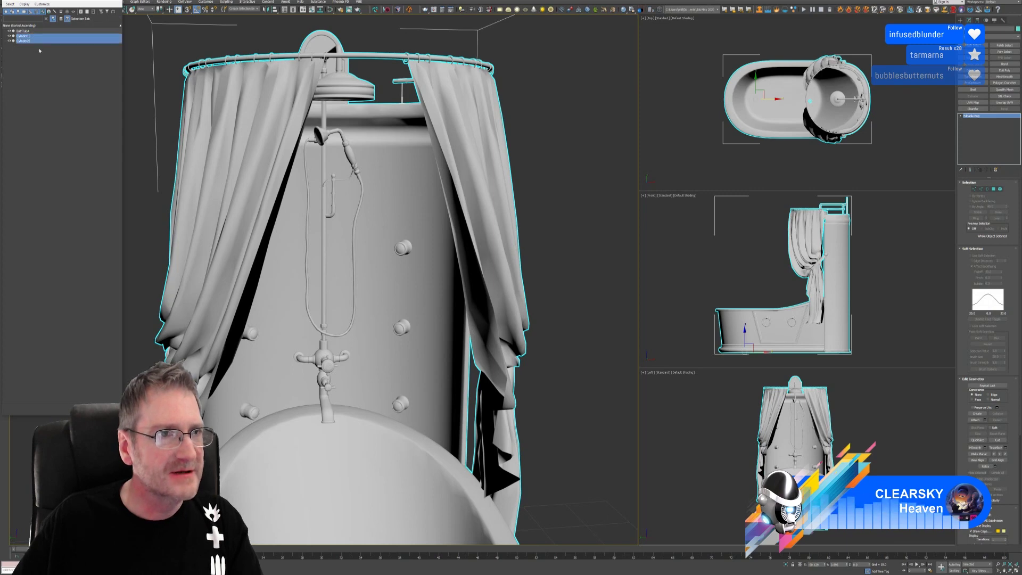
key("Return")
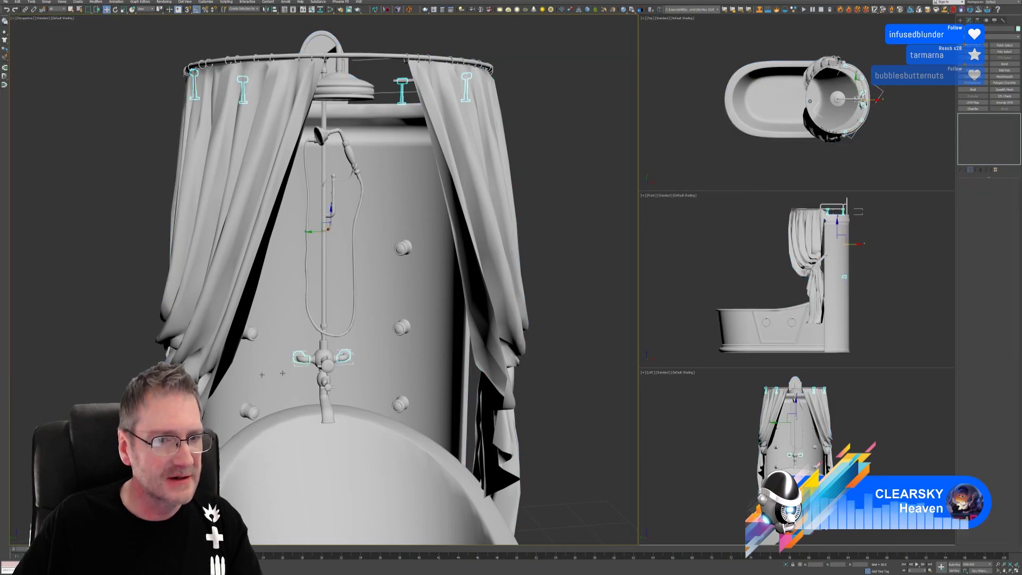
left_click(444, 302)
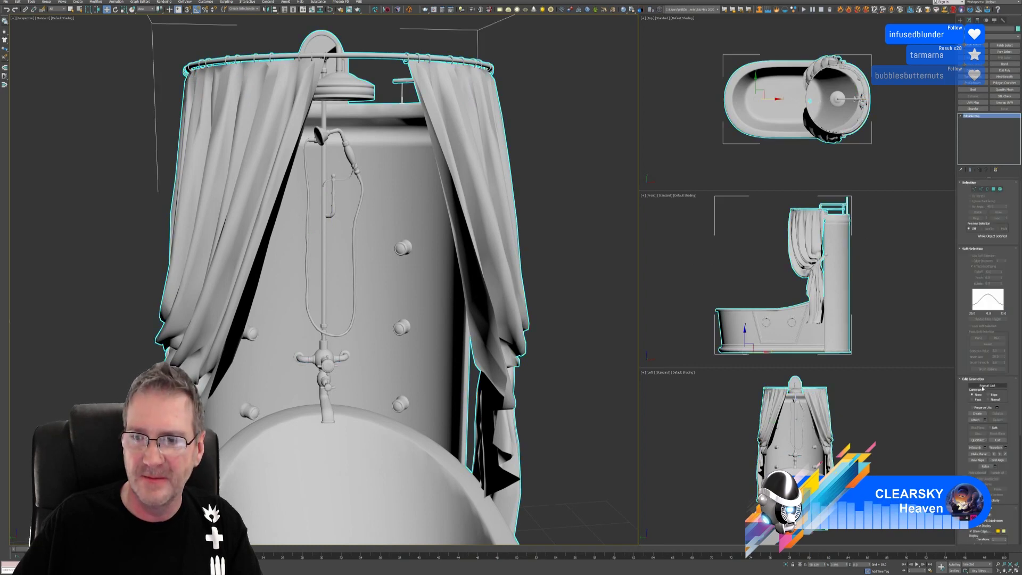
left_click(976, 420)
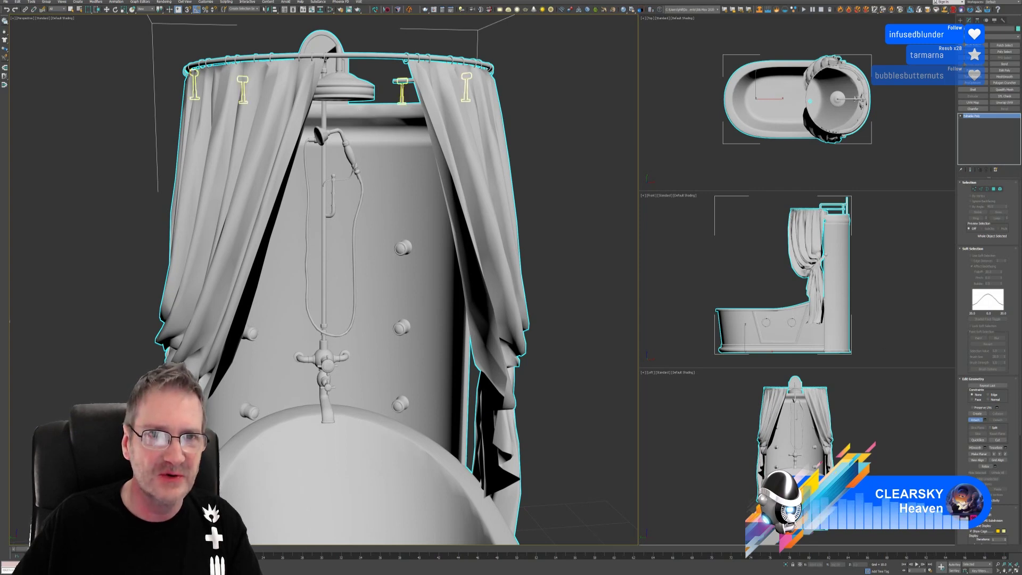
left_click(403, 90)
middle_click_drag(364, 111, 419, 129, "alt")
key("z")
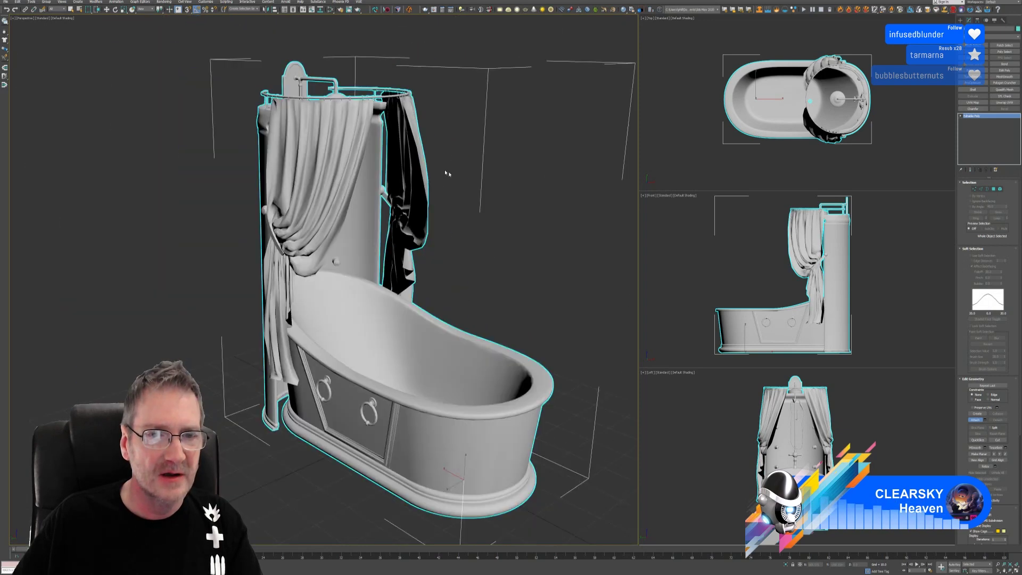
left_click(983, 420)
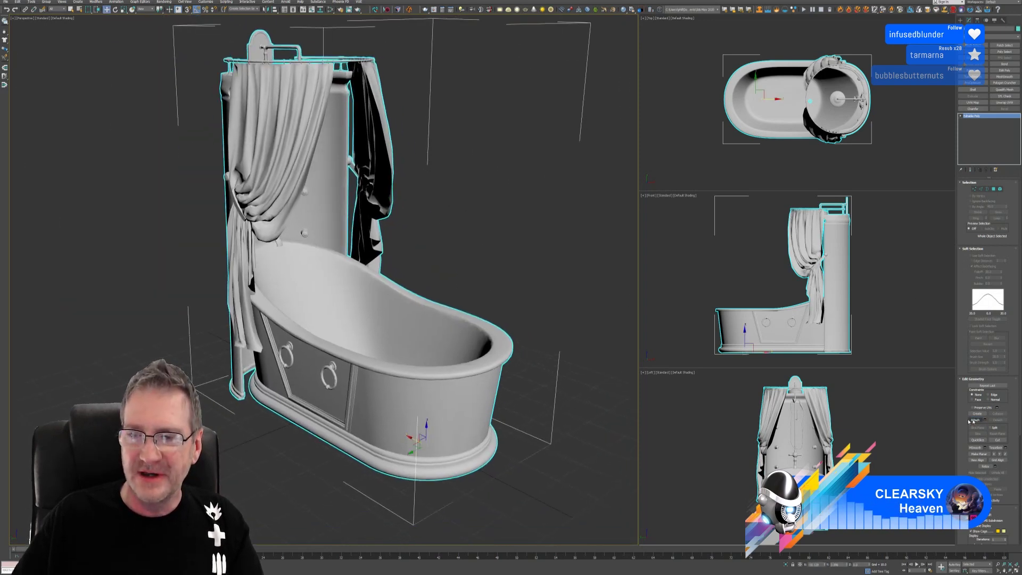
Check the scene's object list for unattached parts and review the combined bathtub model in the perspective view.
left_click(80, 10)
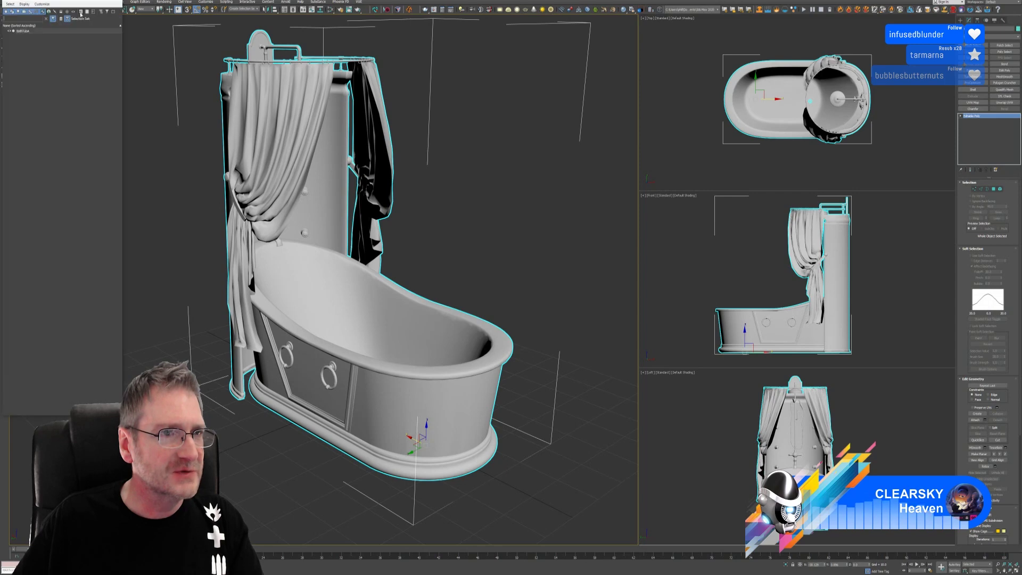
left_click(121, 2)
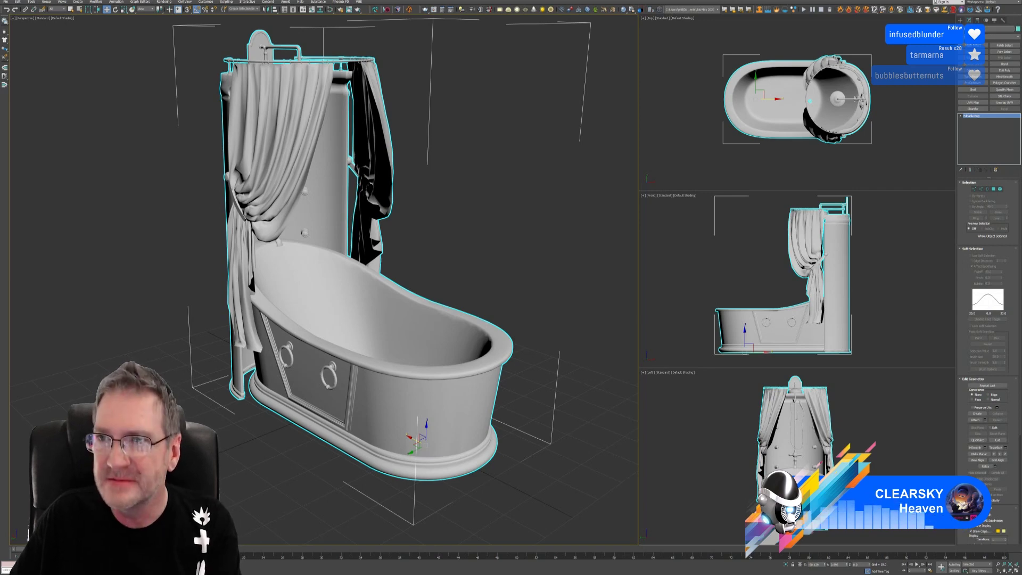
left_click(445, 222)
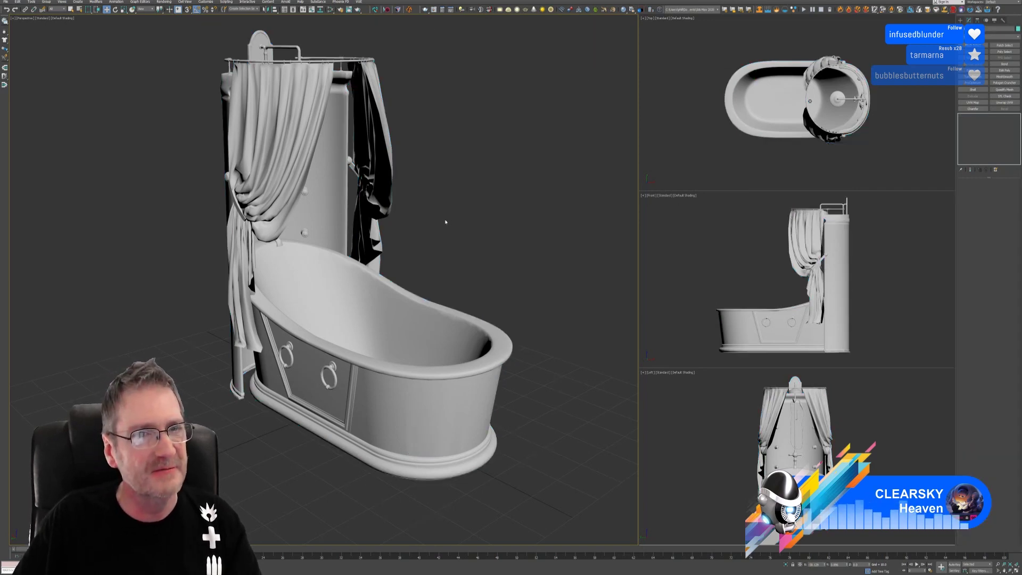
middle_click_drag(445, 222, 426, 225)
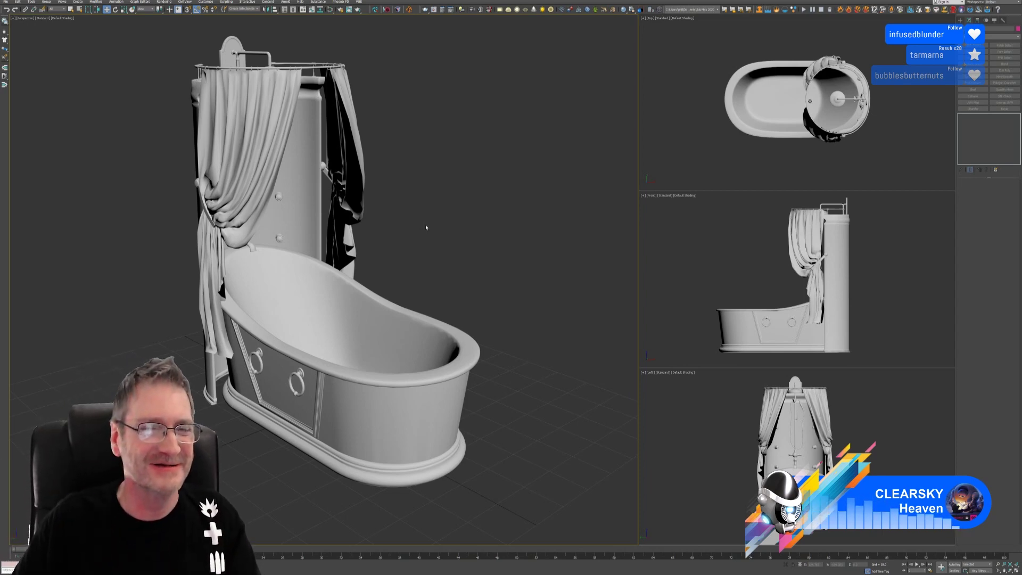
middle_click_drag(426, 228, 441, 230)
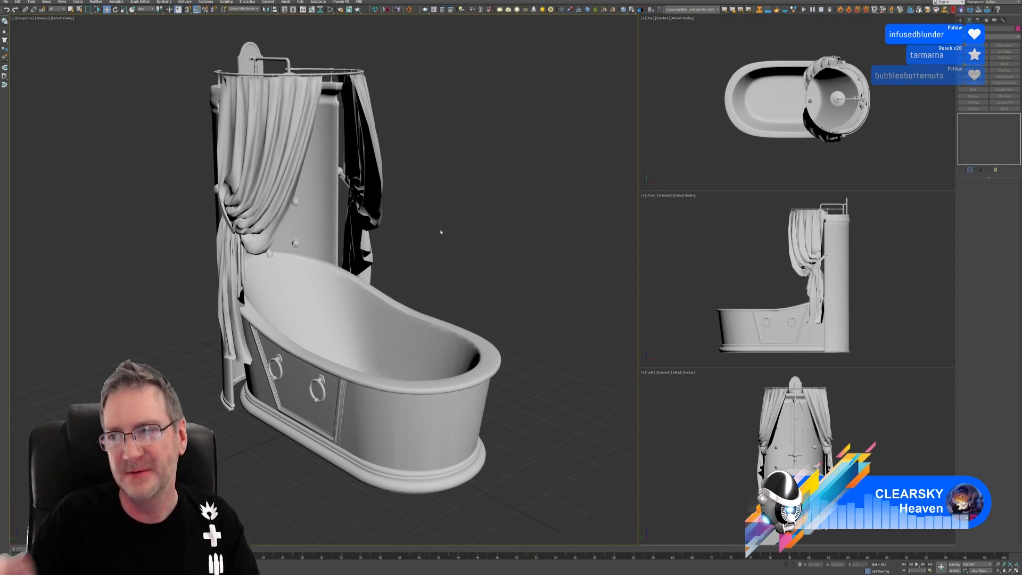
Select the combined bathtub mesh and save the scene as a new file named BathTub_Attached.
left_click(354, 163)
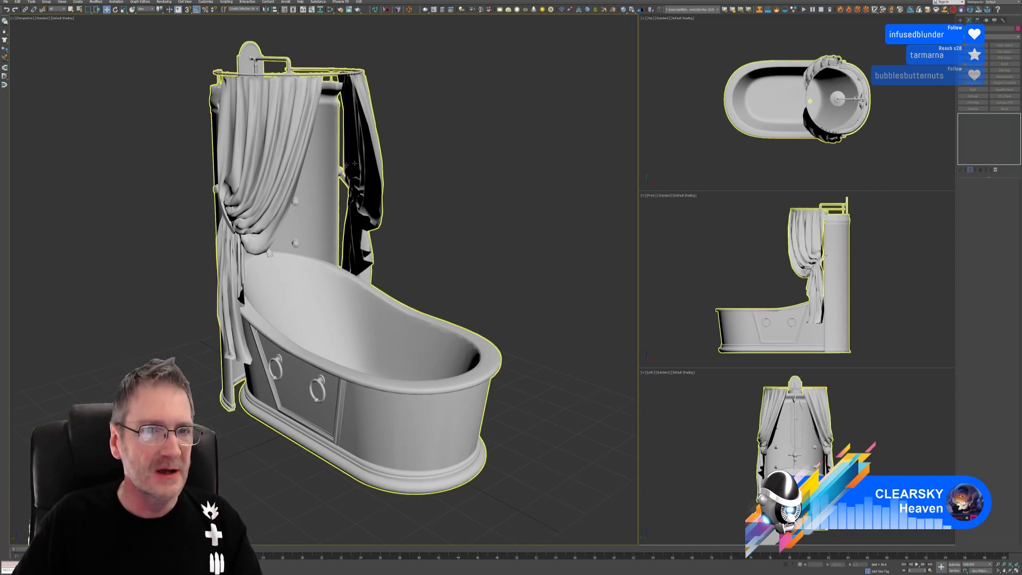
left_click(325, 167)
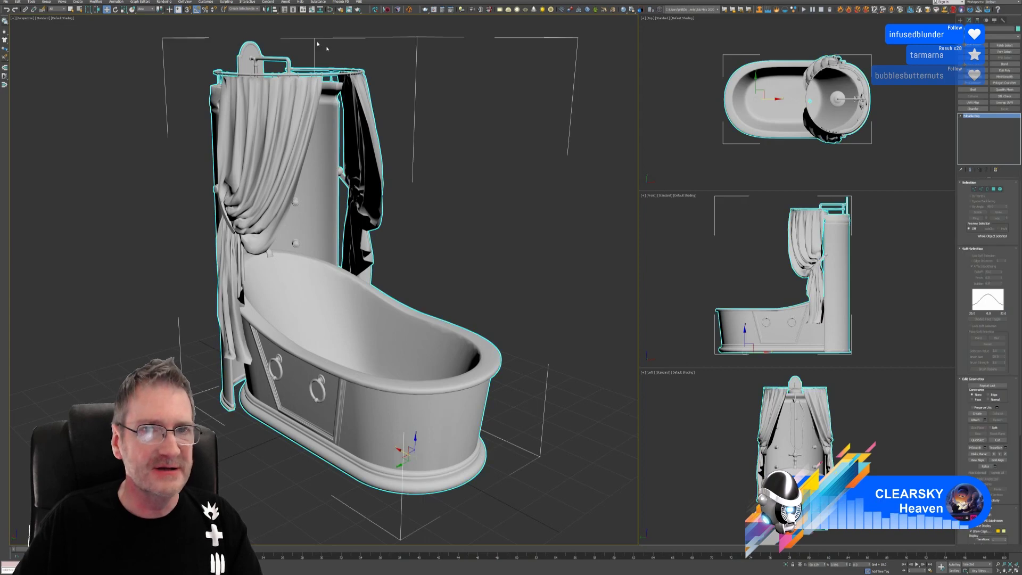
left_click(375, 10)
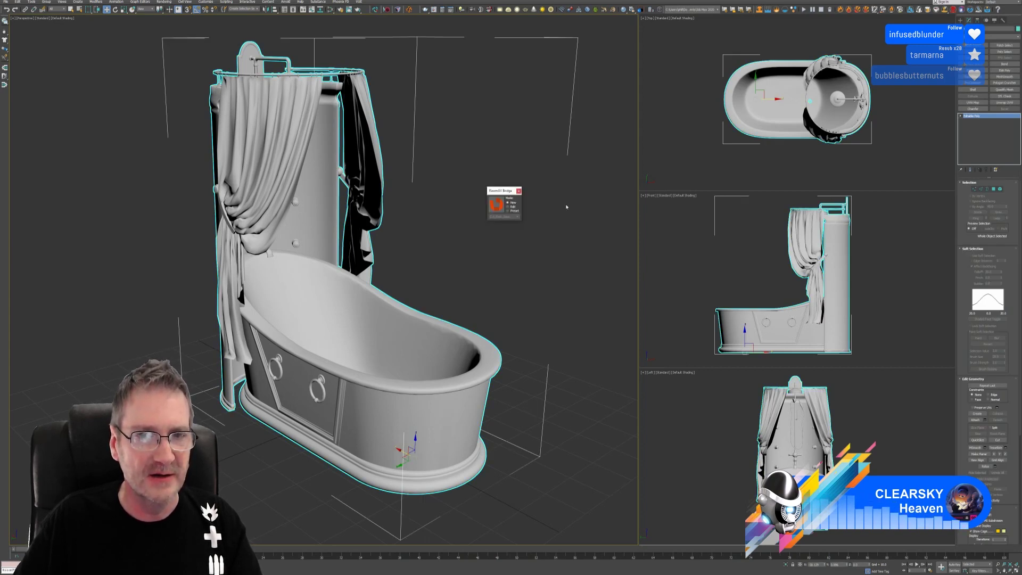
left_click(519, 191)
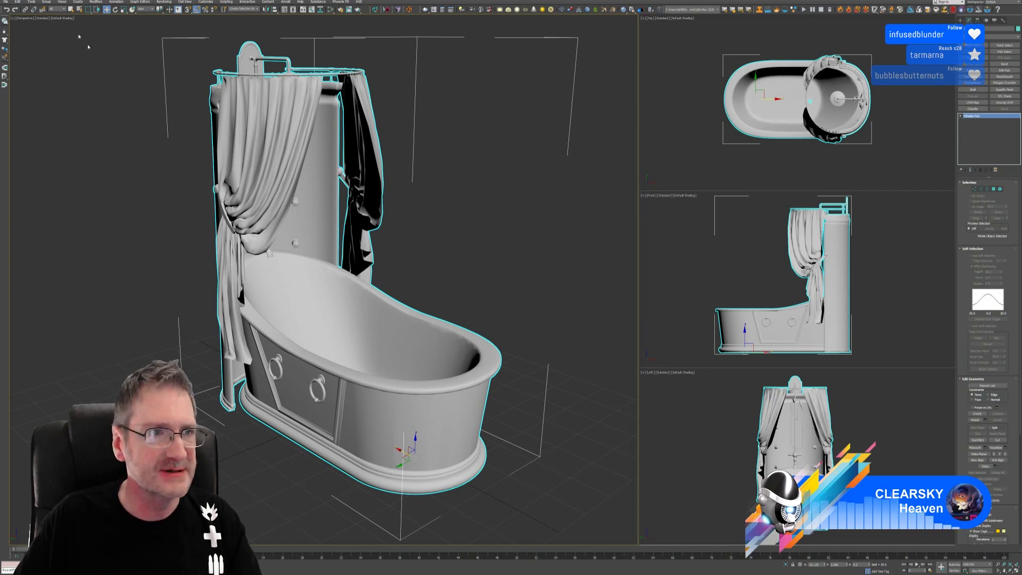
left_click(5, 1)
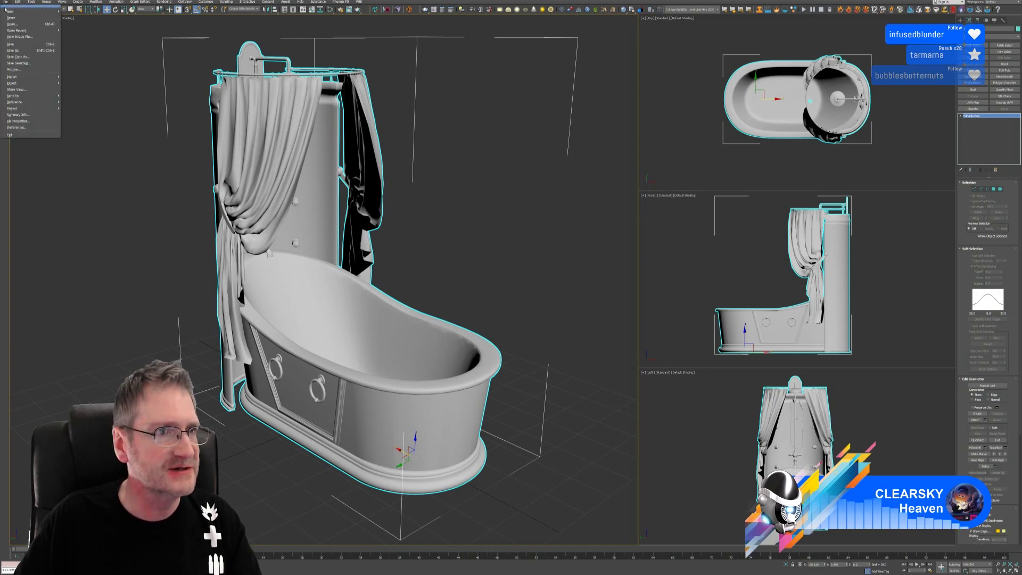
left_click(18, 51)
left_click(233, 424)
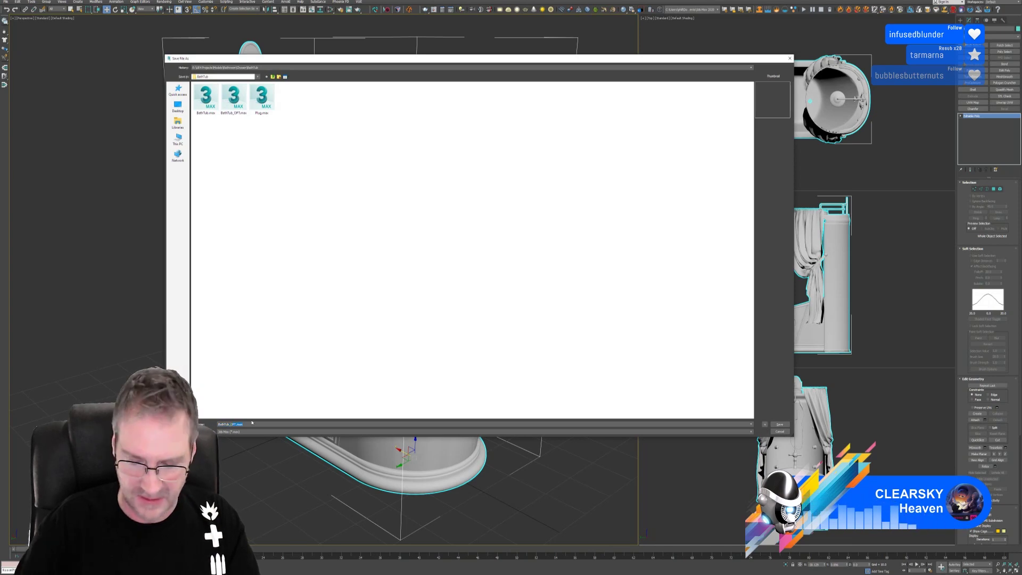
key("BackSpace")
type("Alttached")
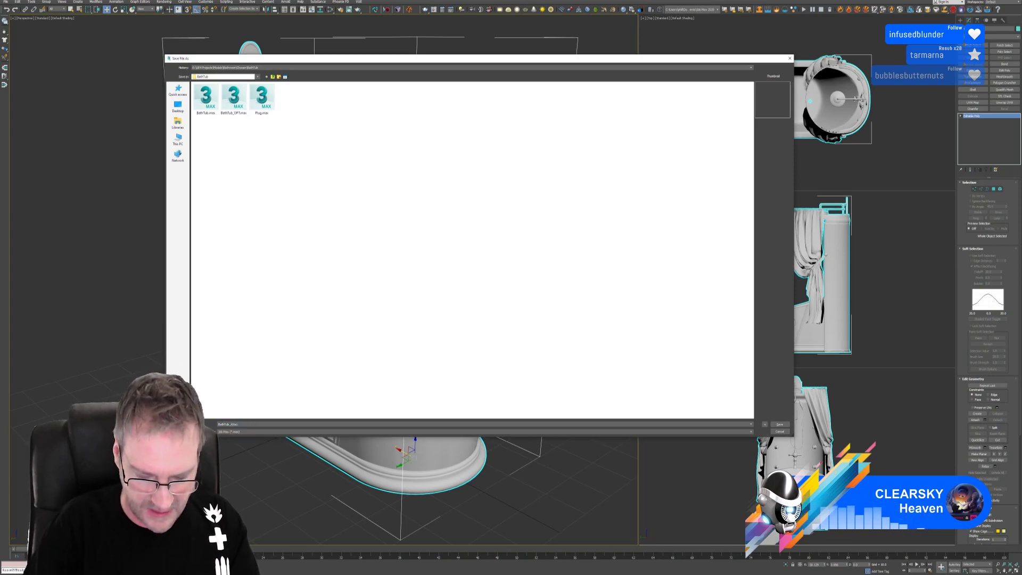
key("Return")
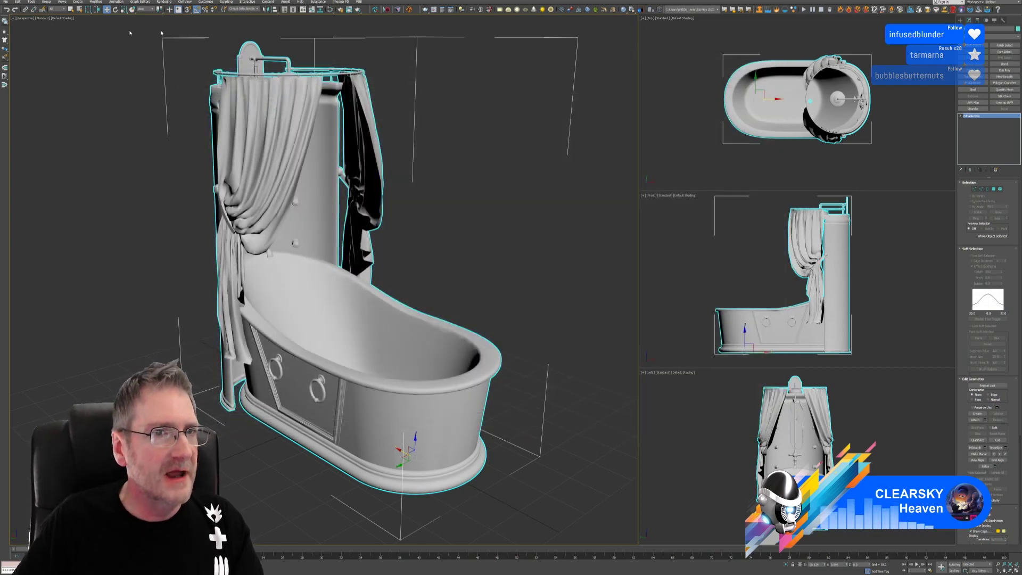
Send the combined bathtub mesh to RizomUV through the bridge in New mode and view the imported model.
left_click(375, 9)
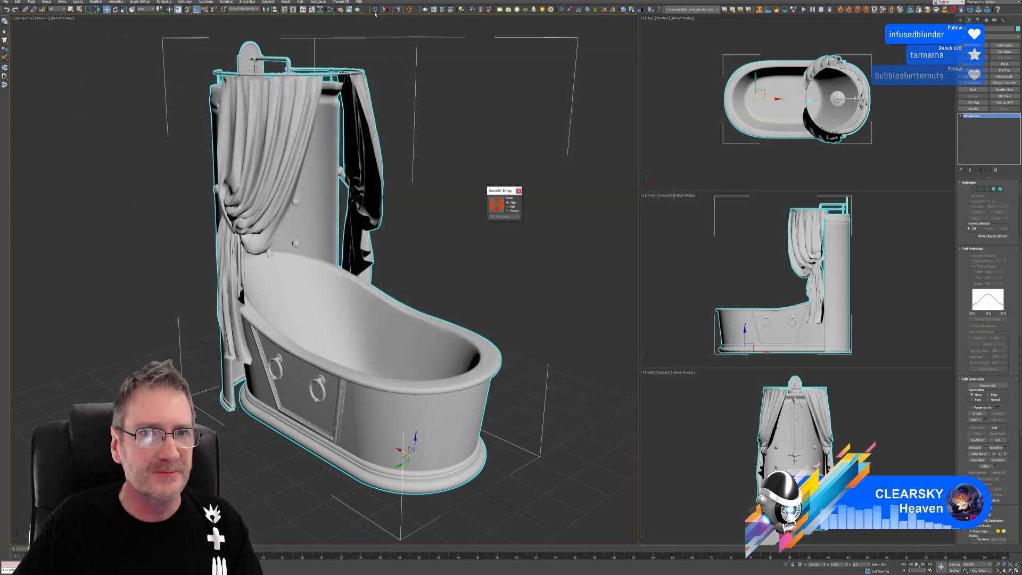
left_click(496, 205)
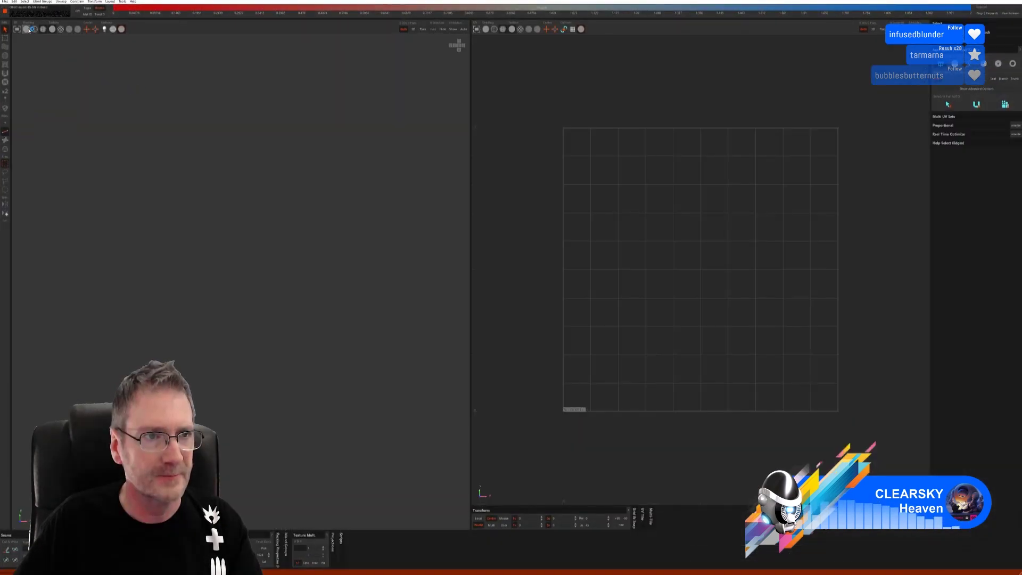
middle_click_drag(123, 197, 123, 190)
middle_click_drag(140, 266, 267, 250)
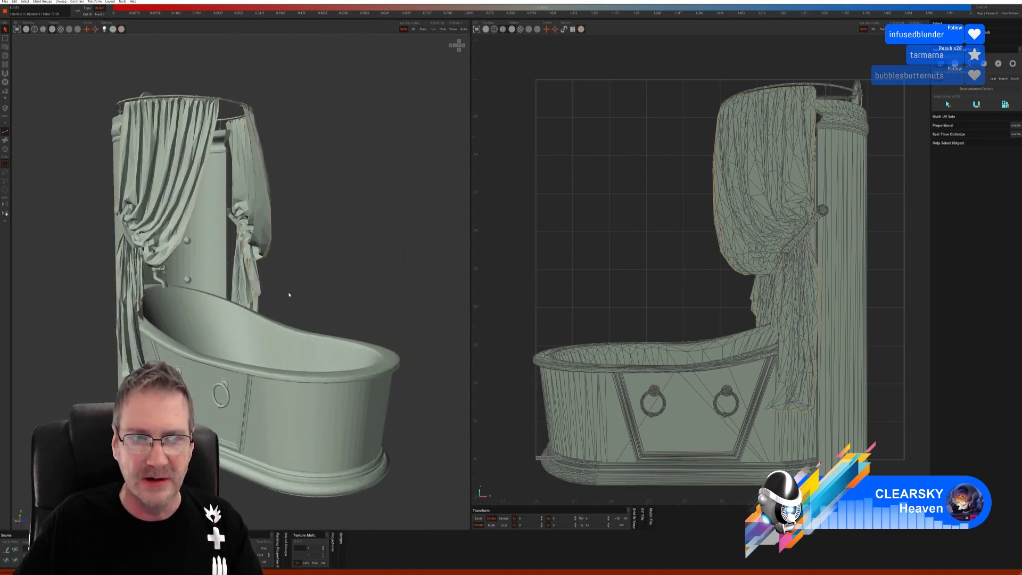
scroll(245, 424, "up", 1)
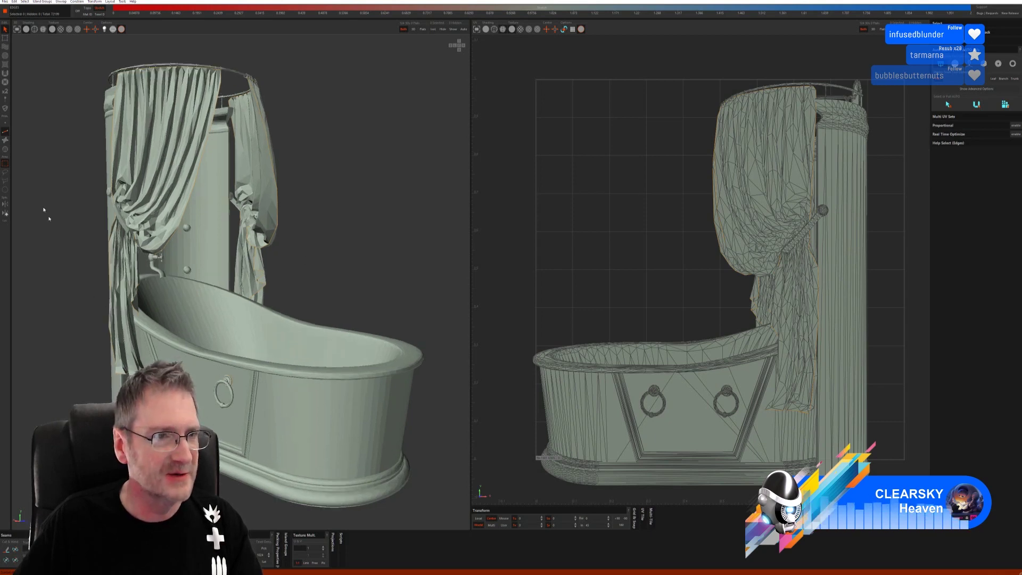
Isolate the two ring handles on the bathtub's side panel and switch to edge selection.
left_click(5, 149)
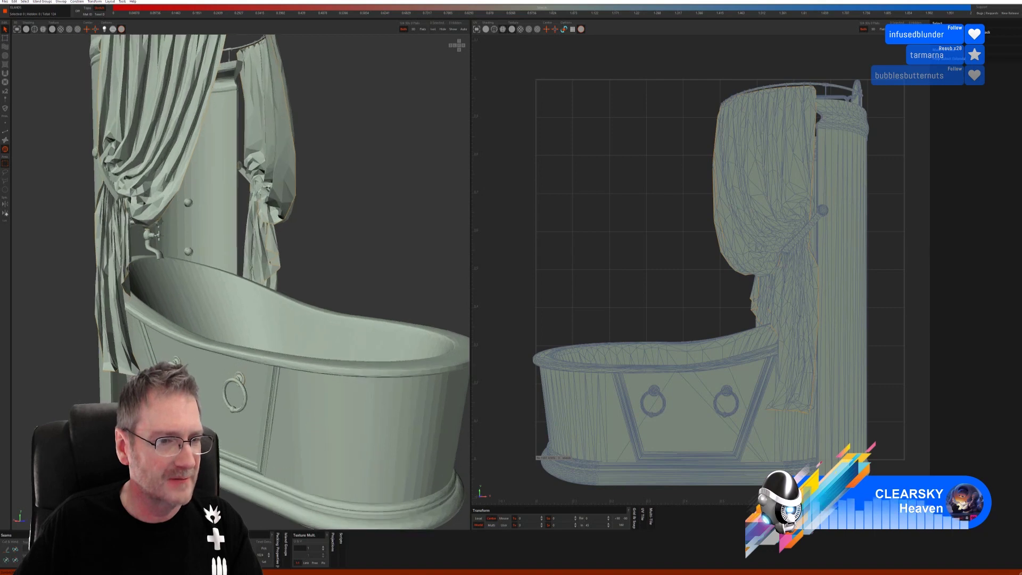
left_click(214, 386)
left_click(232, 383, "shift")
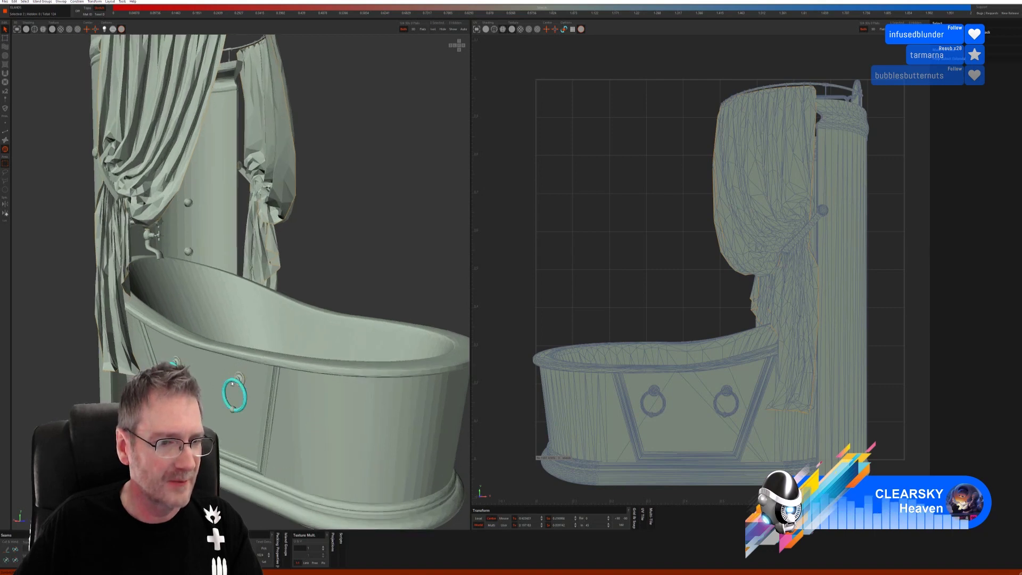
left_click(433, 29)
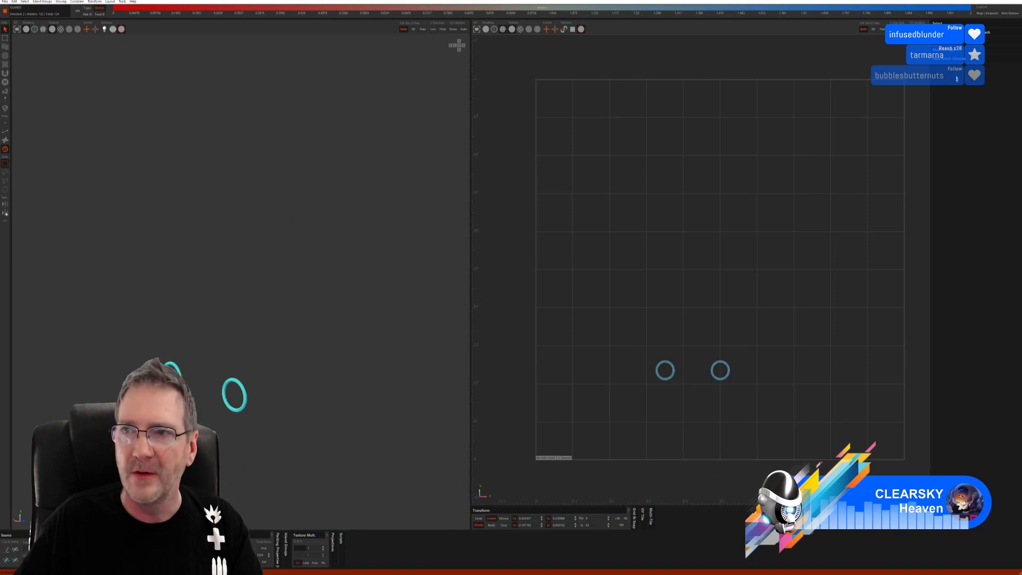
left_click(4, 132)
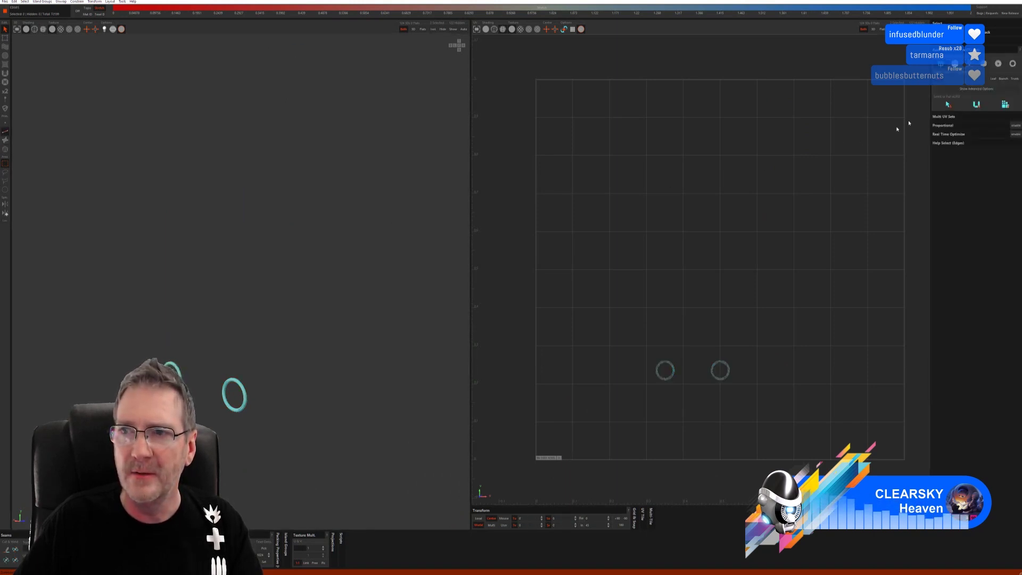
Try to unwrap and pack the two isolated rings using automatically selected seams.
left_click(1013, 64)
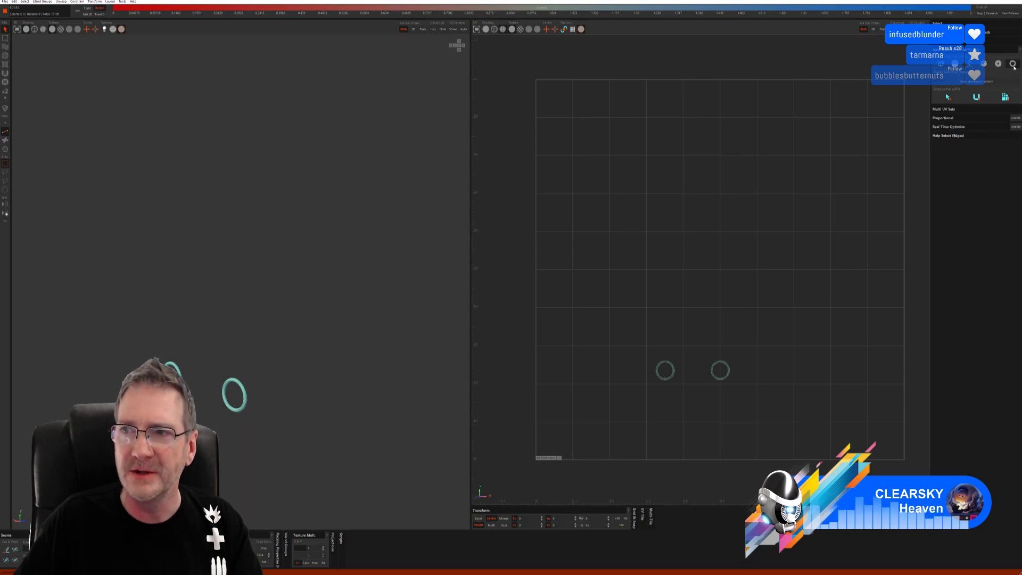
left_click(949, 98)
left_click(977, 98)
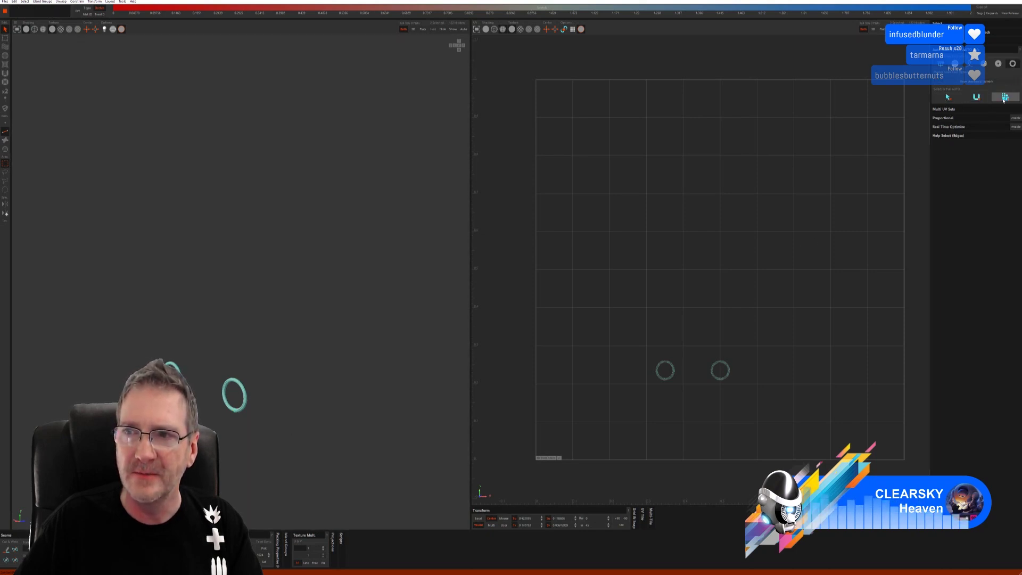
left_click(1005, 98)
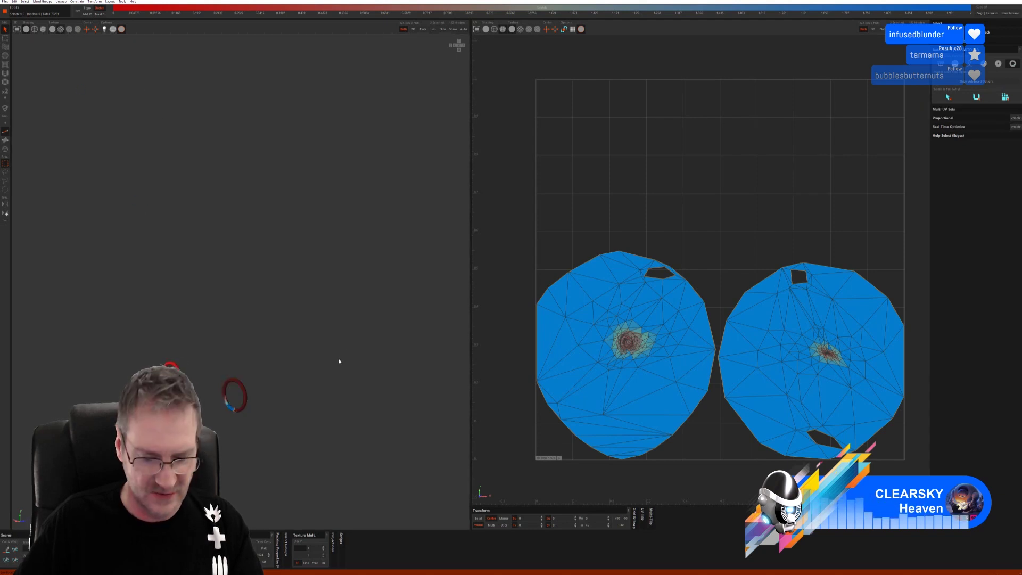
key("ctrl+z")
key("ctrl+z")
key("ctrl+z")
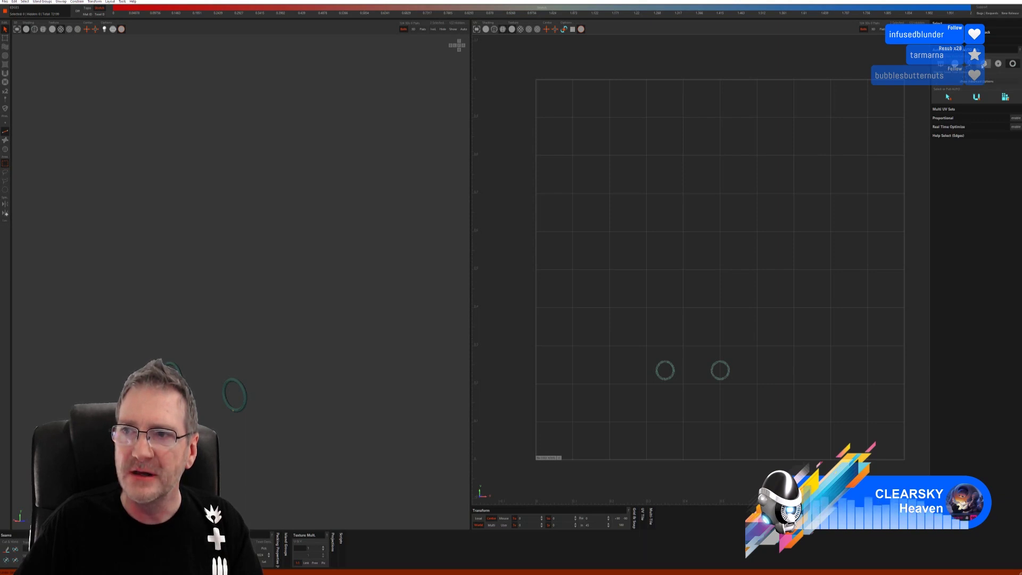
Automatically select seam edges on the two isolated rings, trying the first and then the second auto-selection method.
left_click(941, 64)
left_click(949, 104)
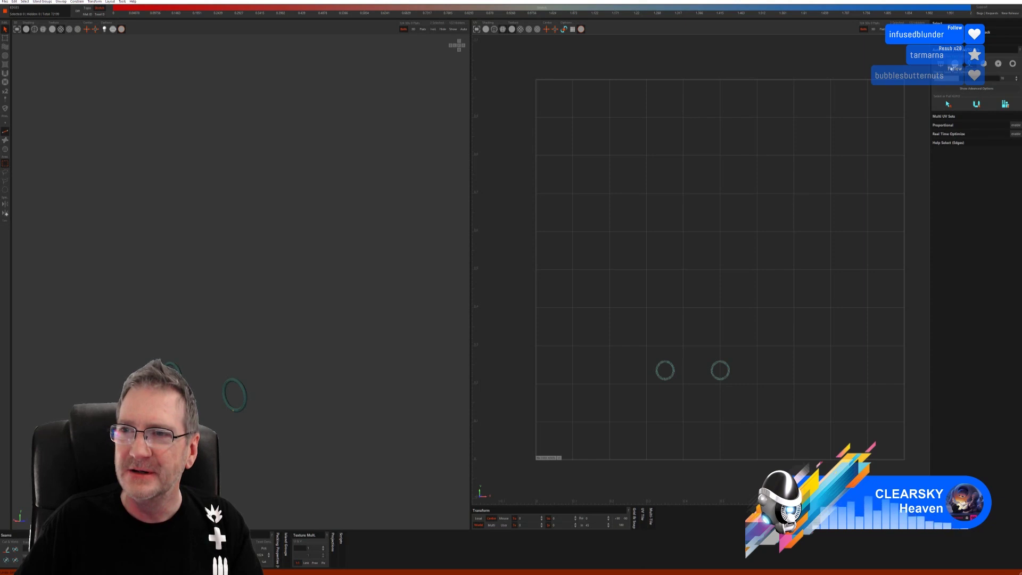
left_click(955, 68)
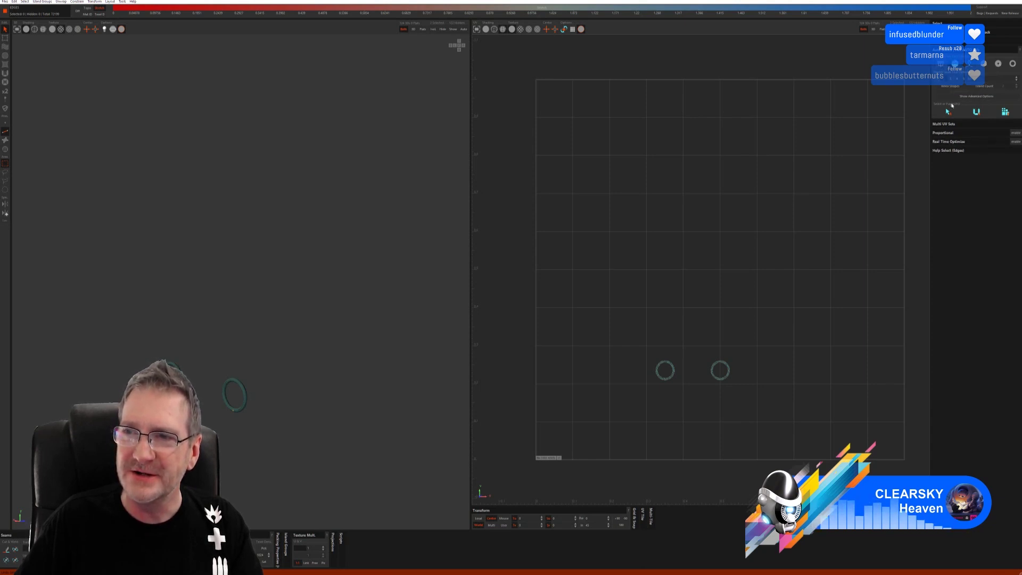
left_click(949, 111)
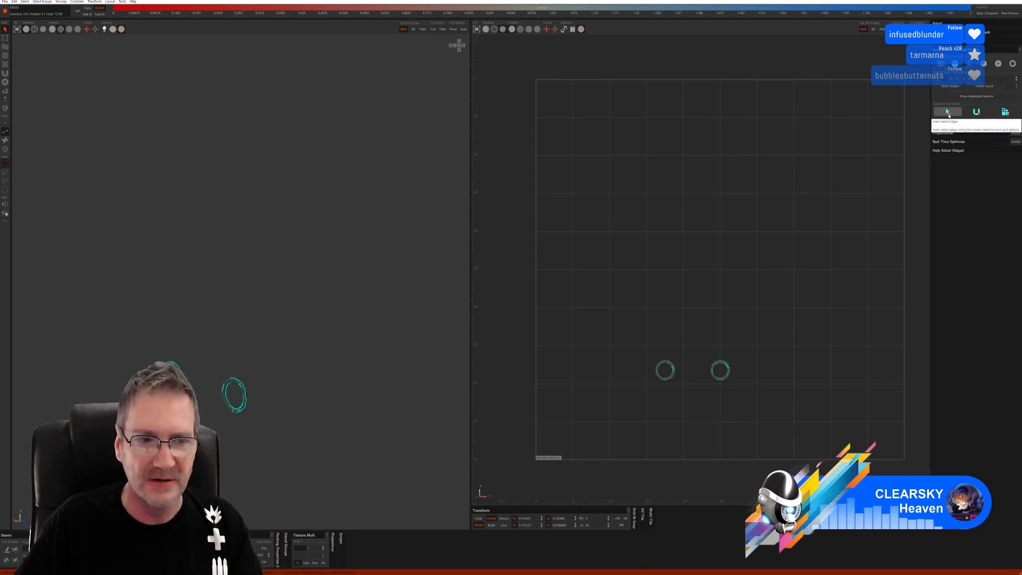
Try the fourth and fifth auto-selection methods on the two rings, unwrap and pack them with the fifth, and undo the result.
scroll(186, 412, "up", 2)
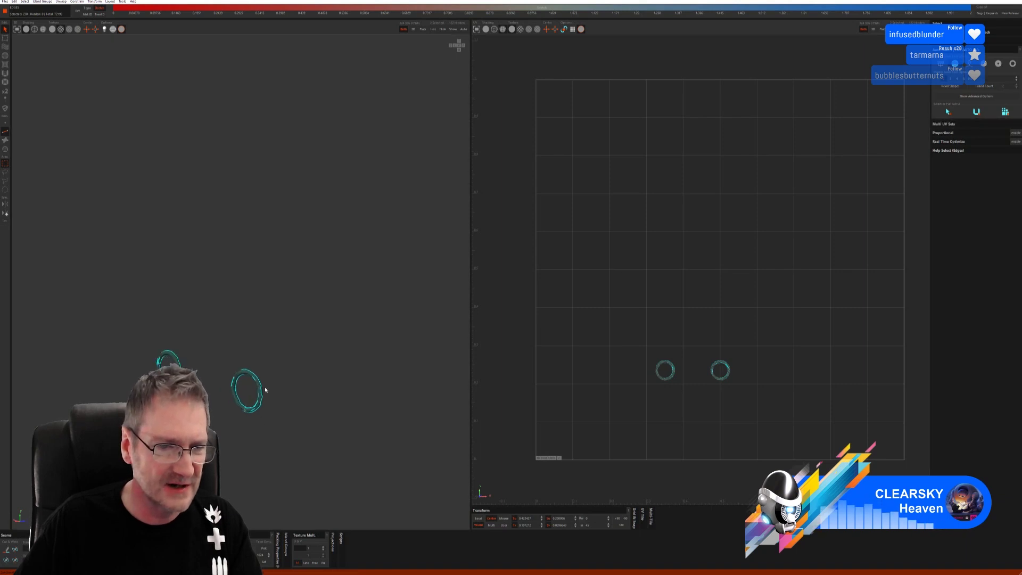
left_click(266, 415)
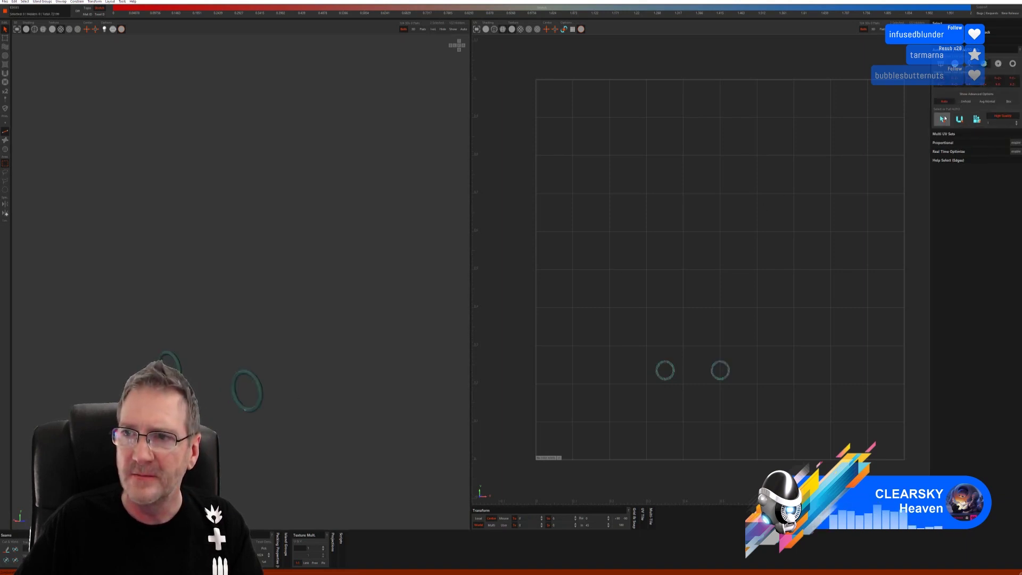
left_click(943, 118)
left_click(915, 136)
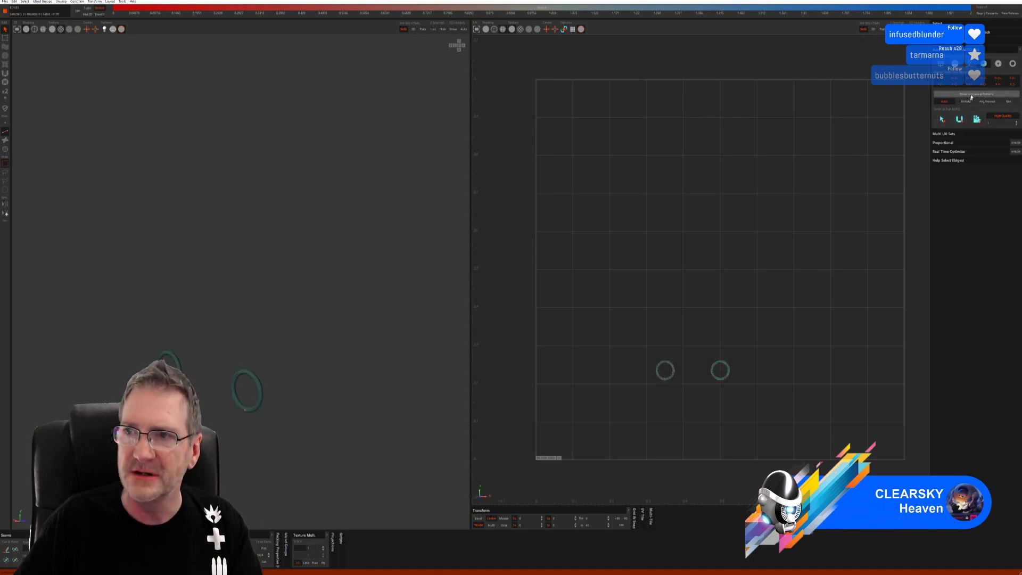
left_click(999, 63)
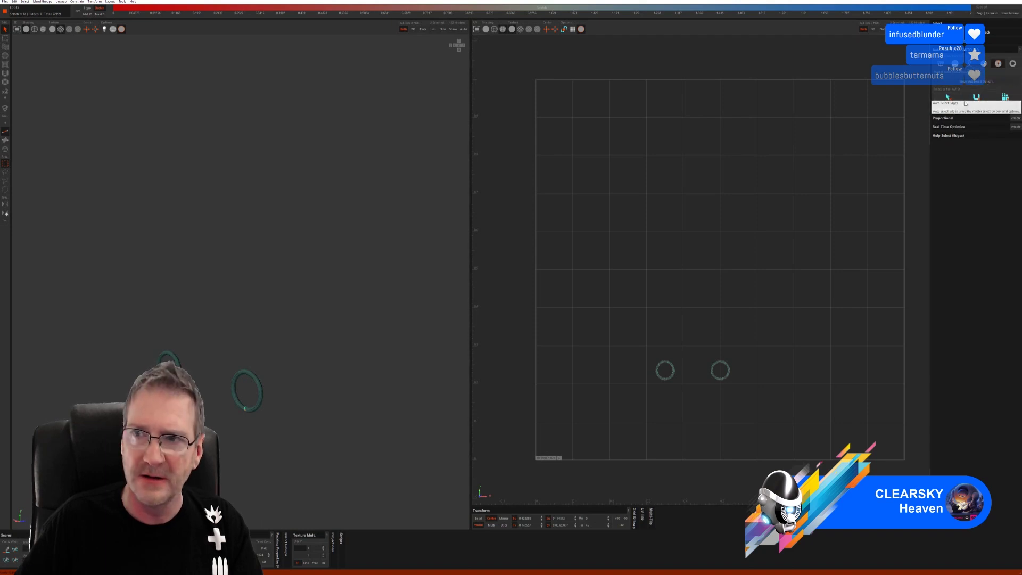
left_click(978, 97)
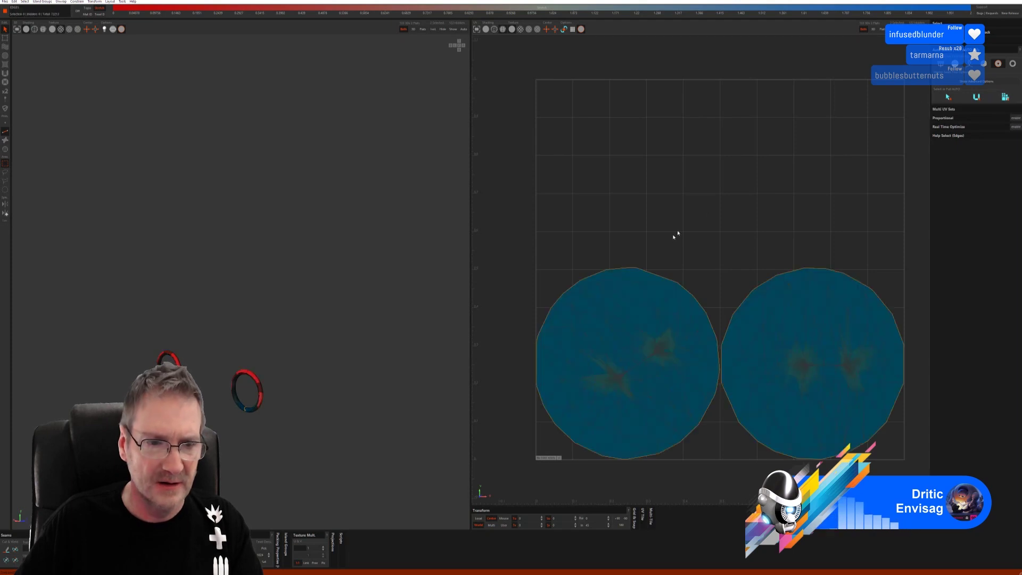
key("ctrl+z")
key("ctrl+z")
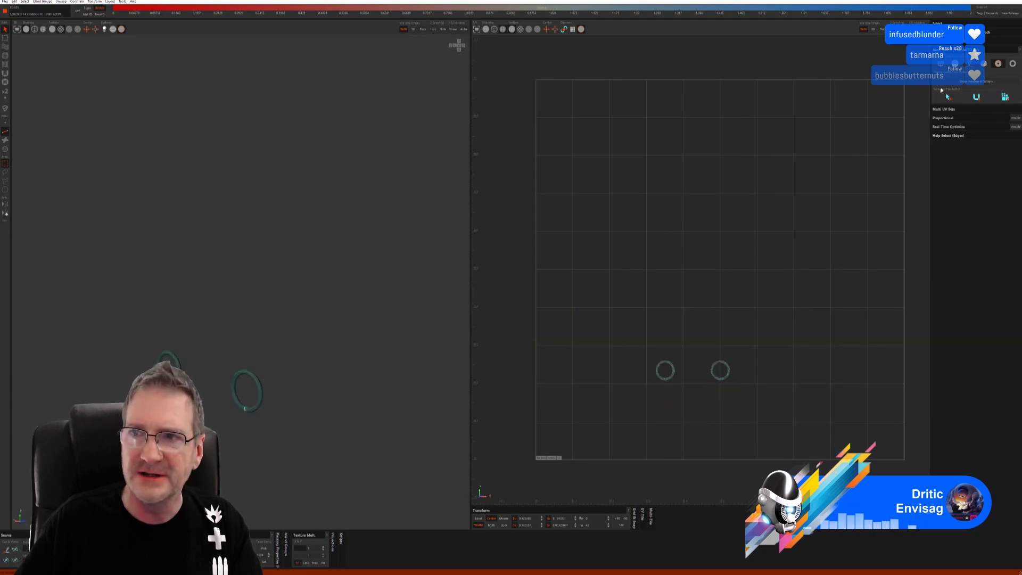
Try to cut, flatten and pack the two rings with the first auto-selection method, and undo the result.
left_click(941, 65)
left_click(947, 105)
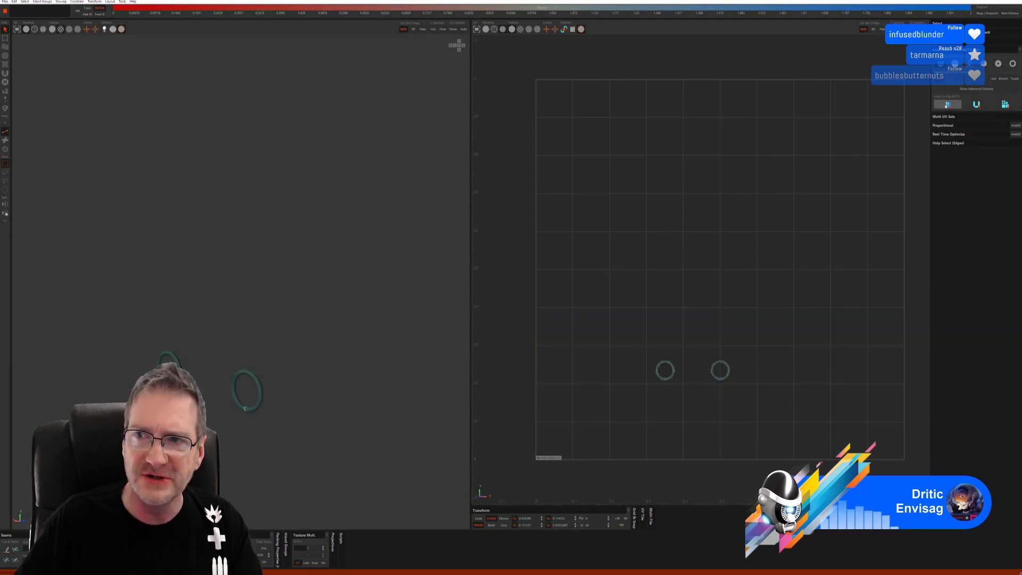
left_click(976, 105)
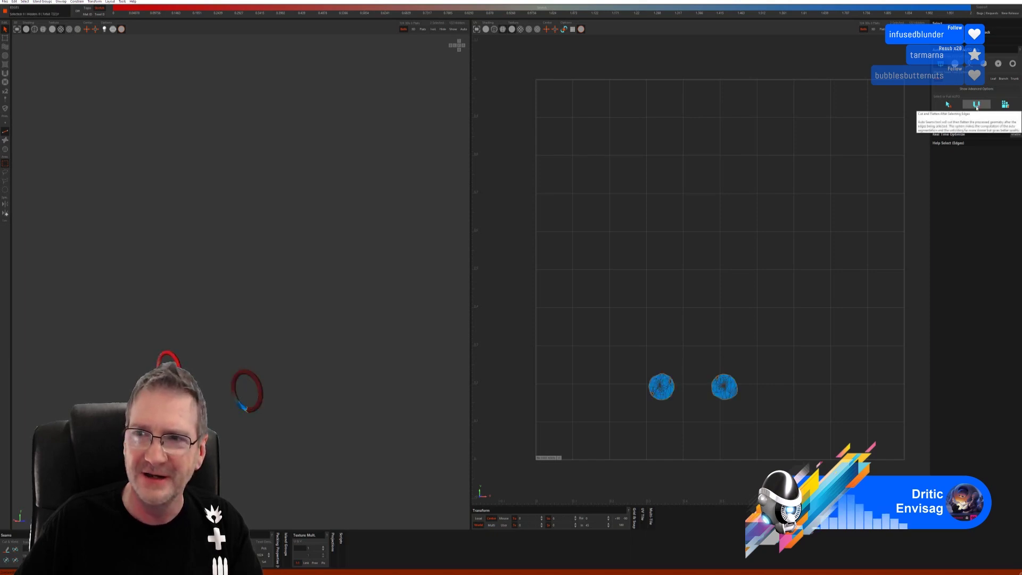
left_click(1007, 105)
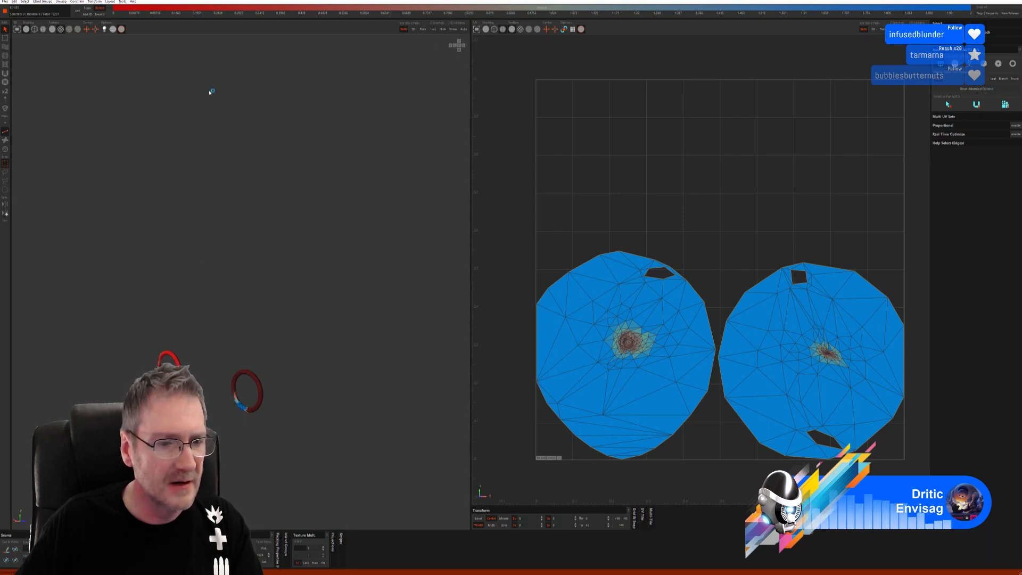
key("ctrl+z")
key("ctrl+z")
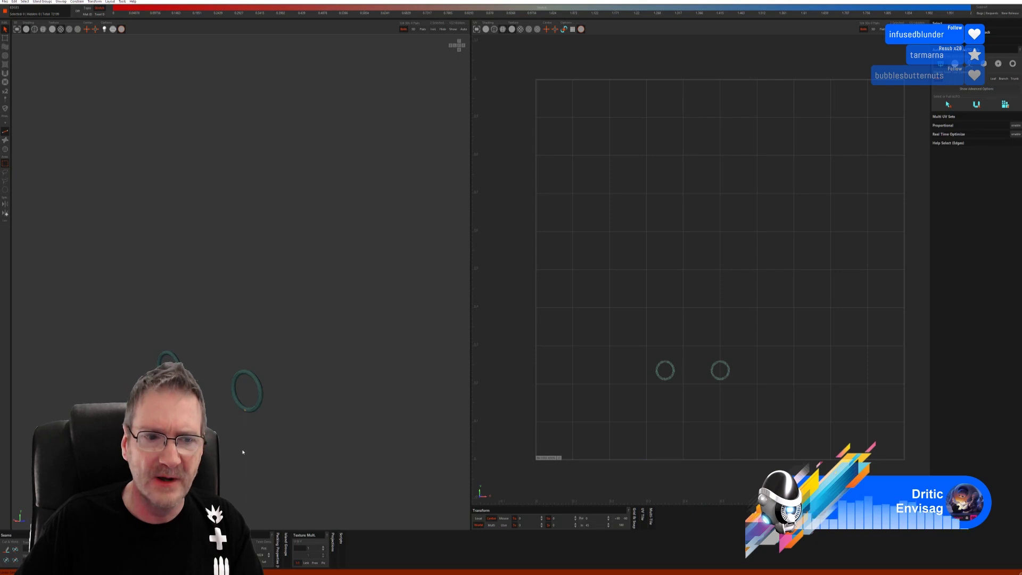
Automatically select seam edges on both rings with a different method, try cutting and packing them, and undo that unwrap.
middle_click_drag(267, 322, 278, 304, "alt")
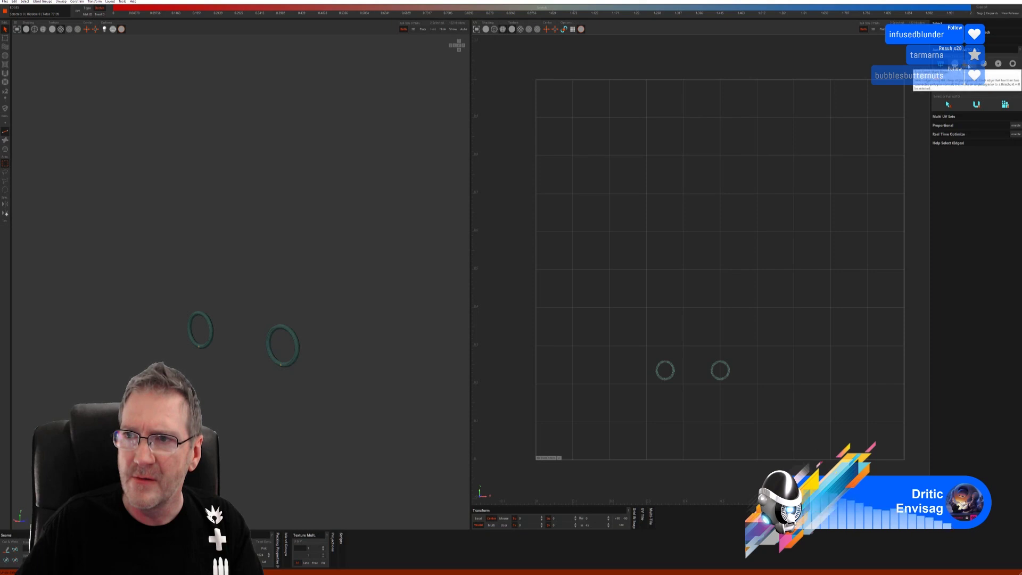
left_click(951, 106)
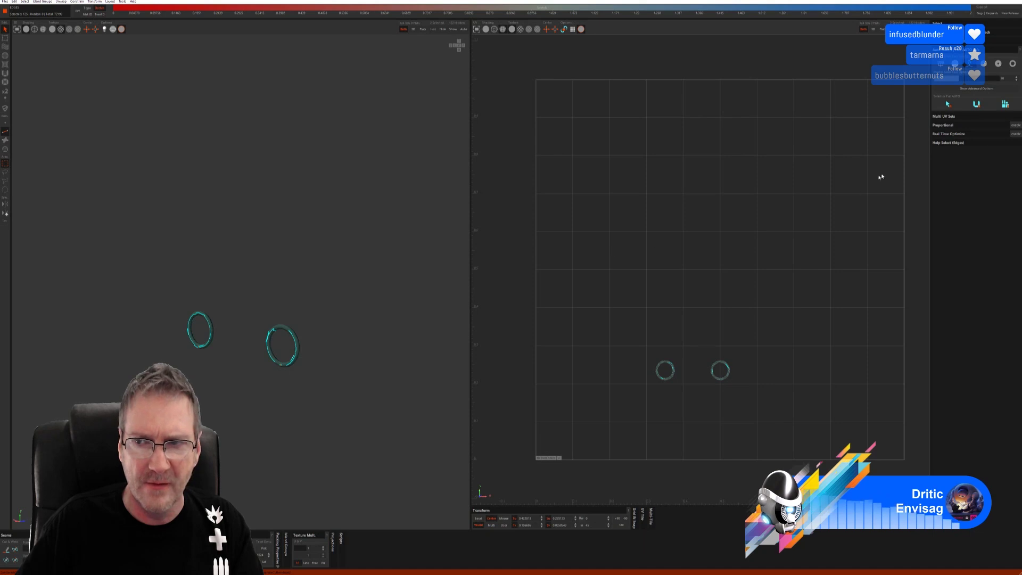
left_click(1005, 104)
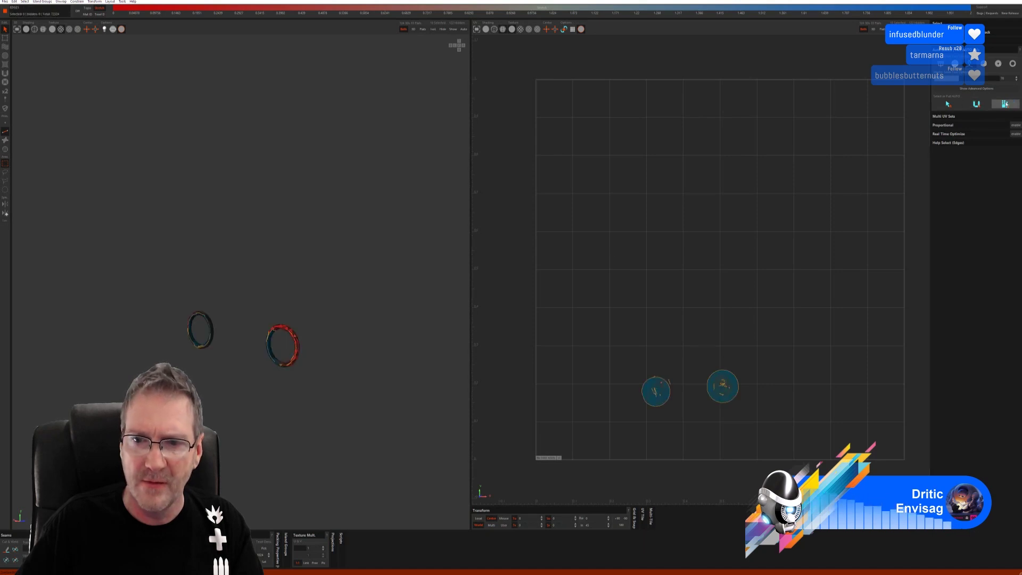
left_click(1006, 104)
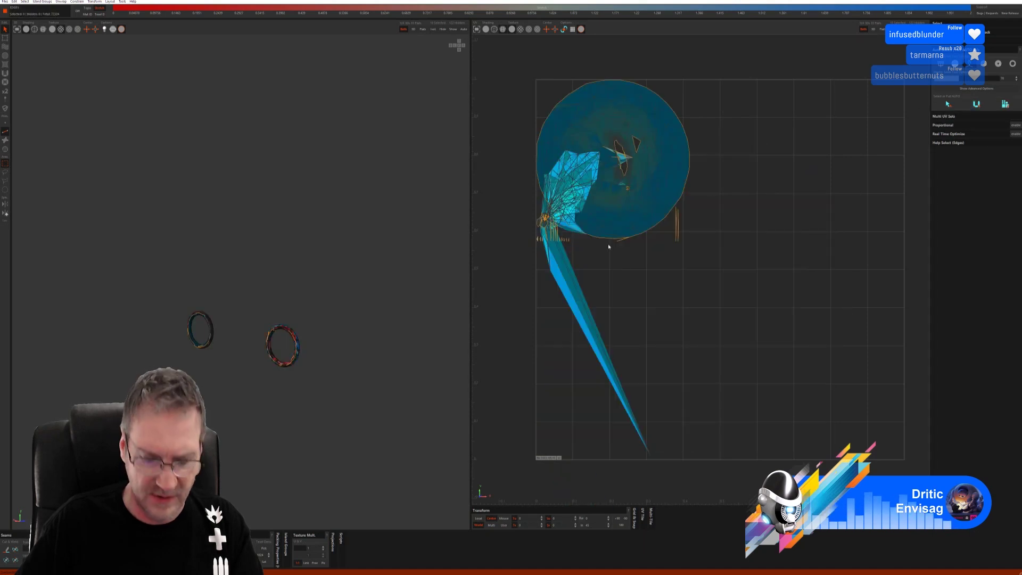
key("ctrl+z")
key("ctrl+z")
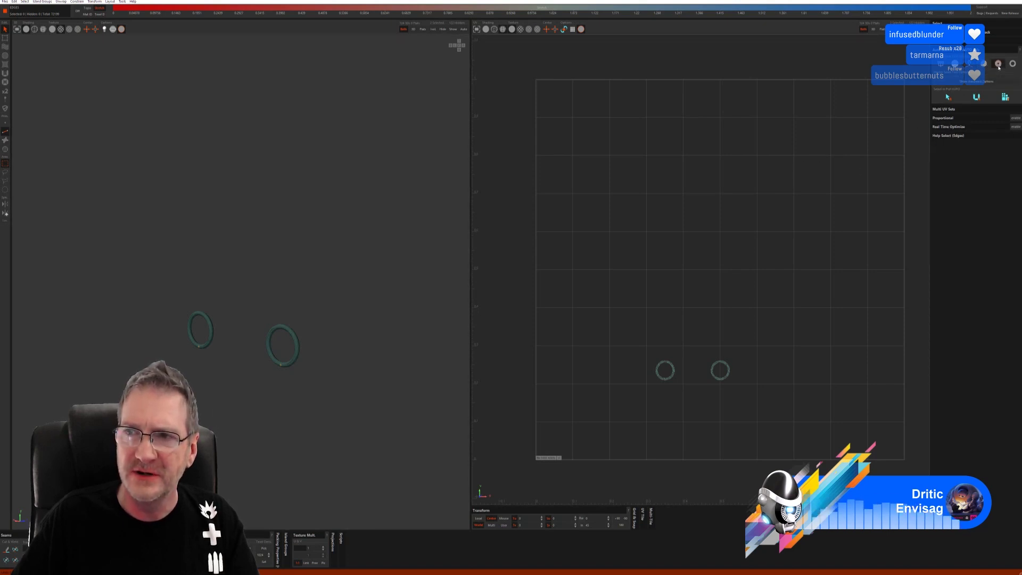
Retry the fifth auto-selection method with cutting and packing, inspect the stretch on both rings up close, and undo it.
left_click(948, 98)
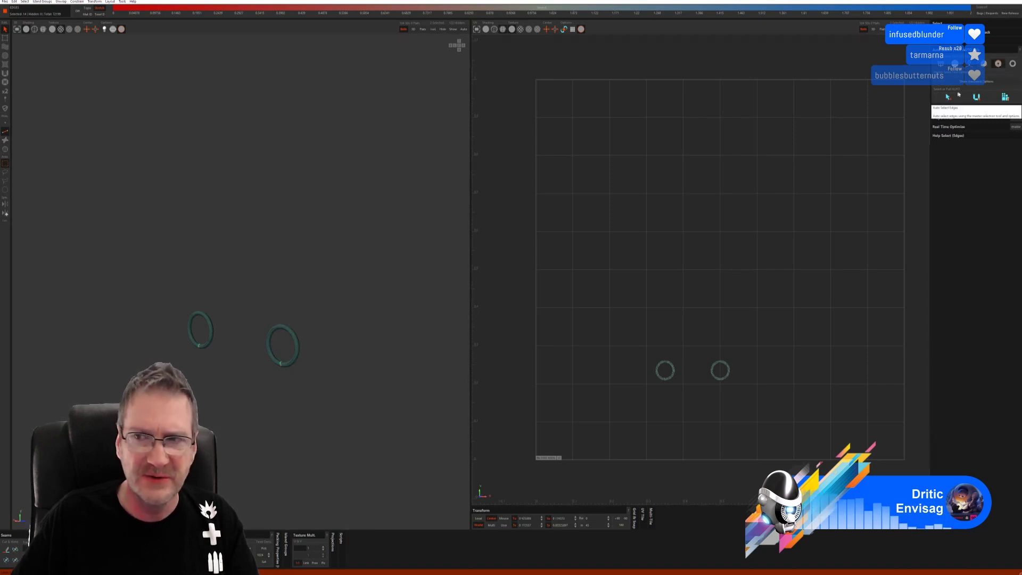
left_click(976, 98)
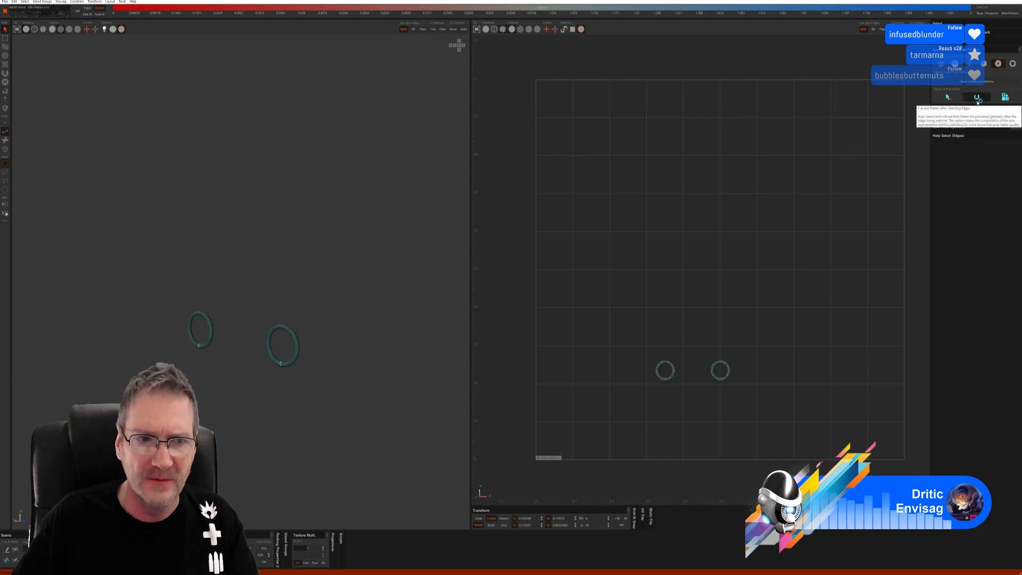
left_click(1006, 97)
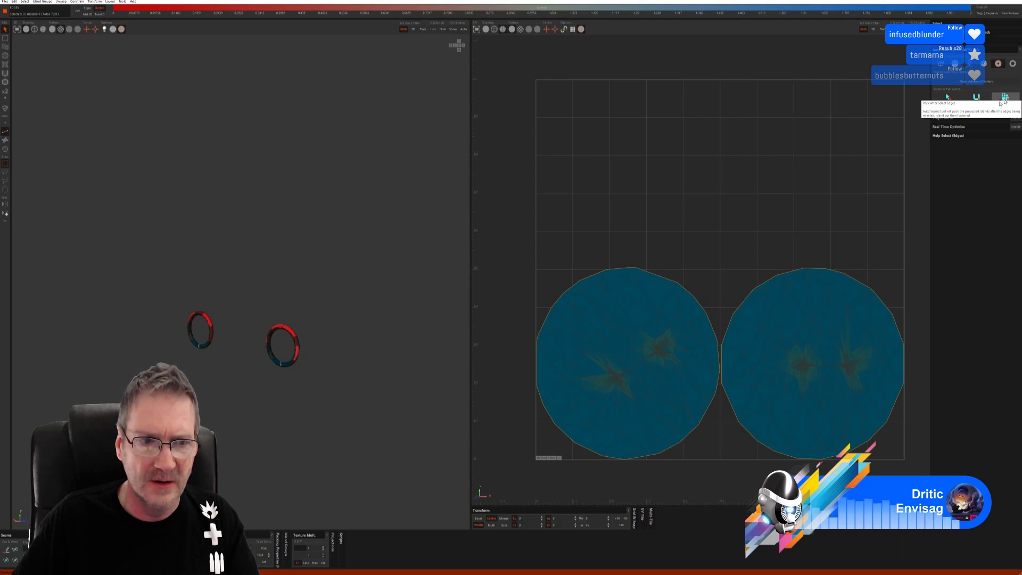
scroll(297, 362, "up", 5)
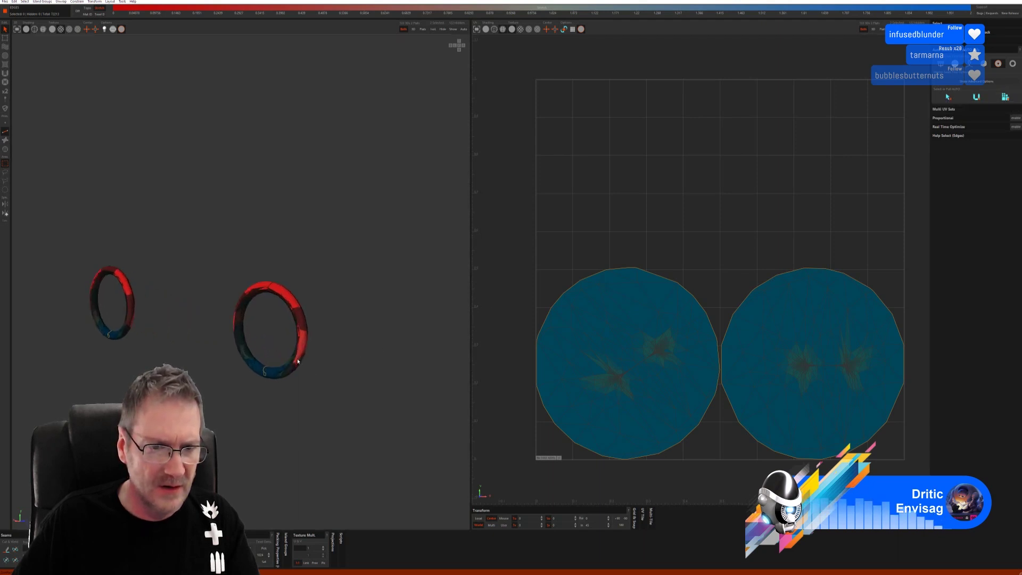
scroll(298, 361, "up", 5)
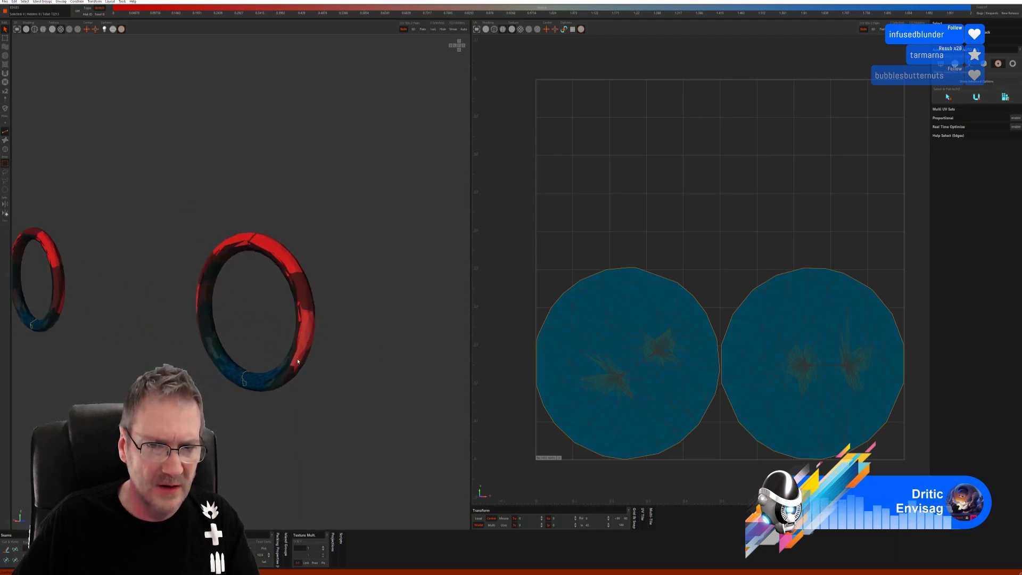
scroll(298, 361, "down", 5)
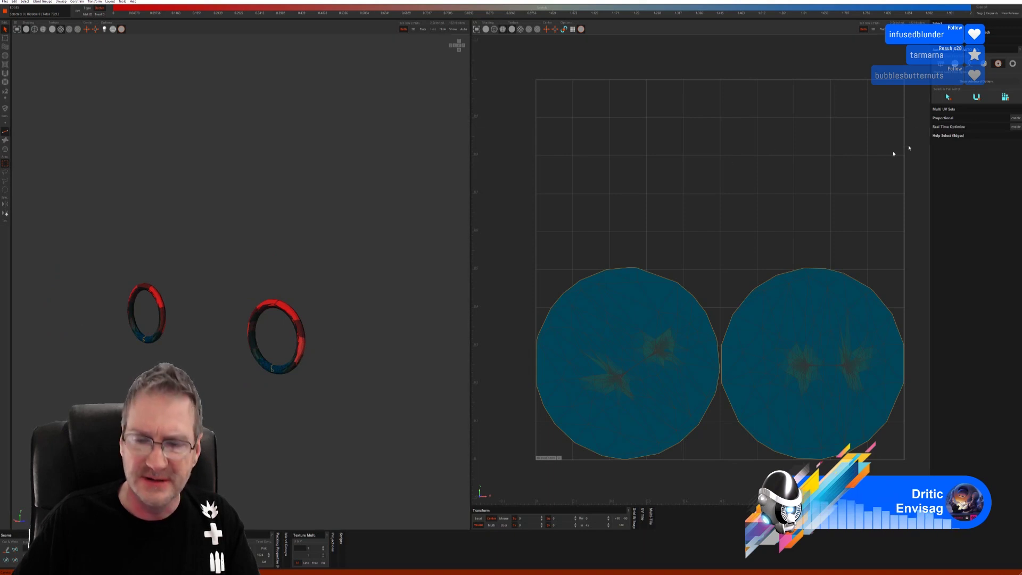
key("ctrl+z")
key("ctrl+z")
key("ctrl+z")
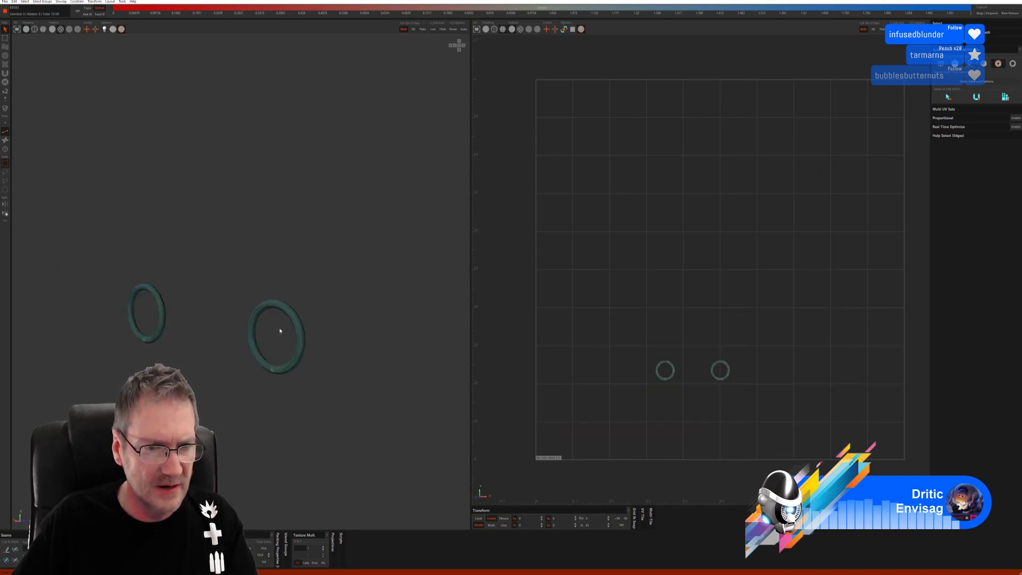
Try to select a continuous seam path by hand around the outer rim of the nearer ring.
middle_click_drag(280, 331, 271, 361)
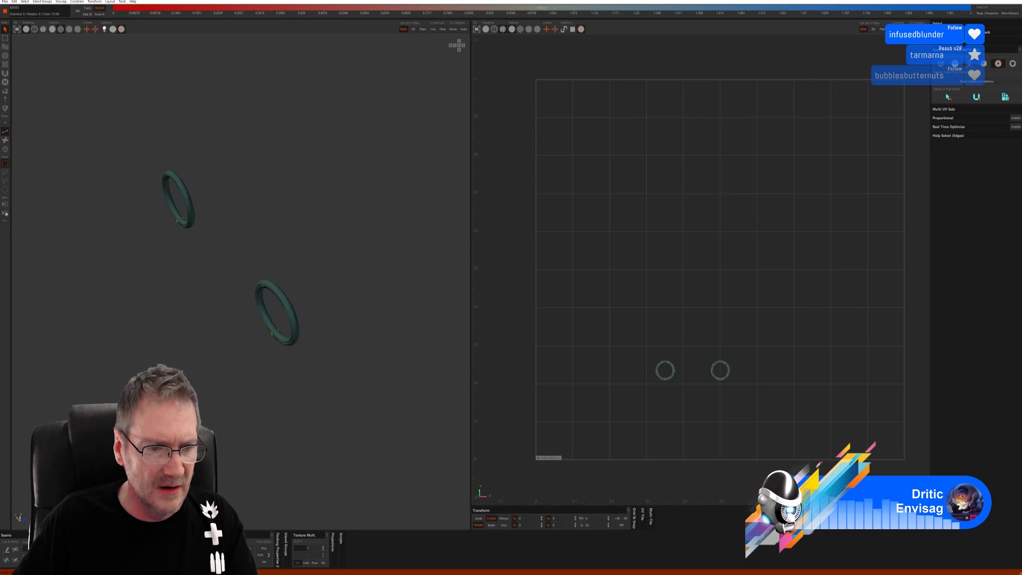
scroll(281, 296, "up", 2)
left_click(278, 296)
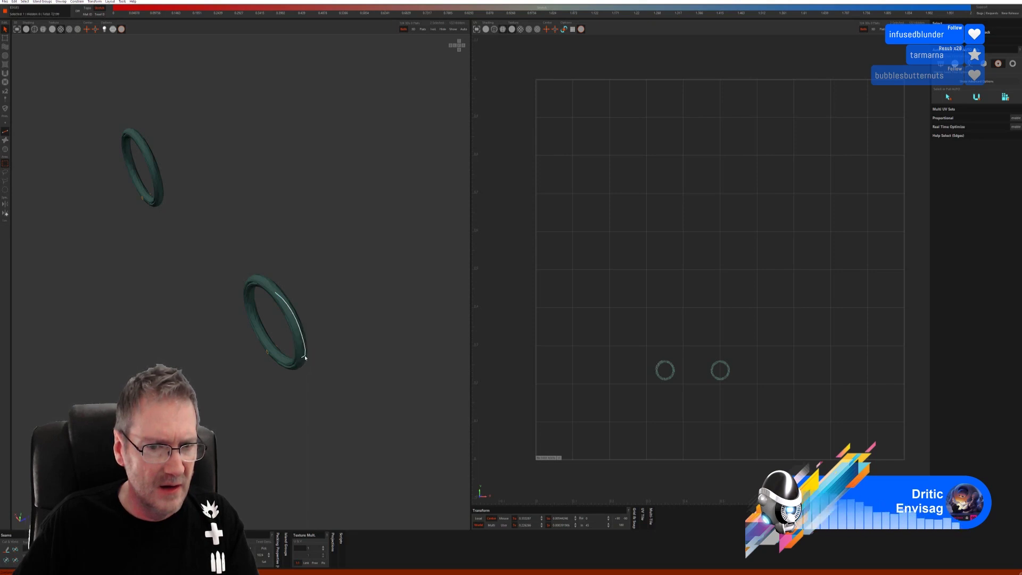
left_click_drag(306, 354, 304, 274)
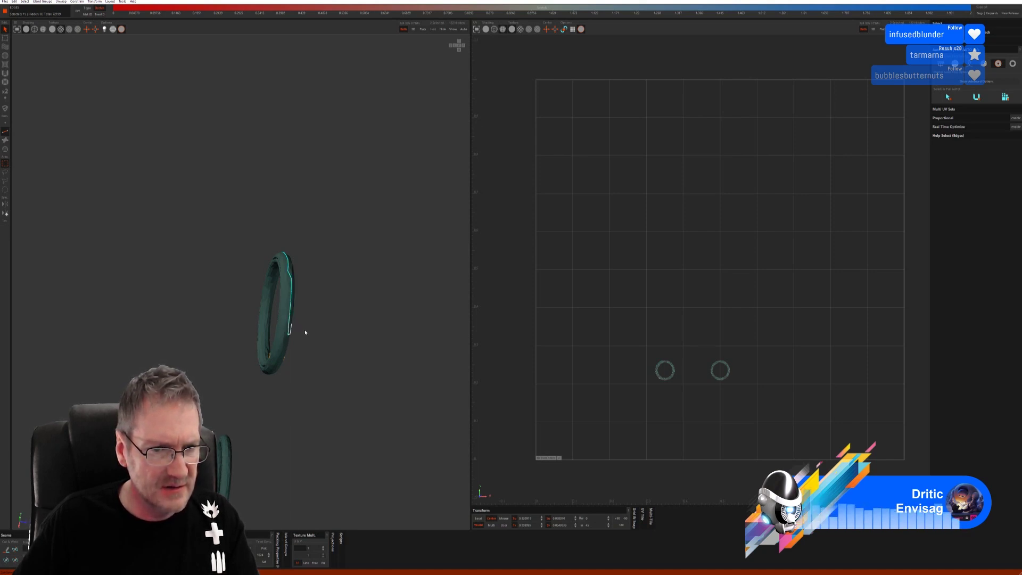
left_click_drag(305, 332, 349, 306, "alt")
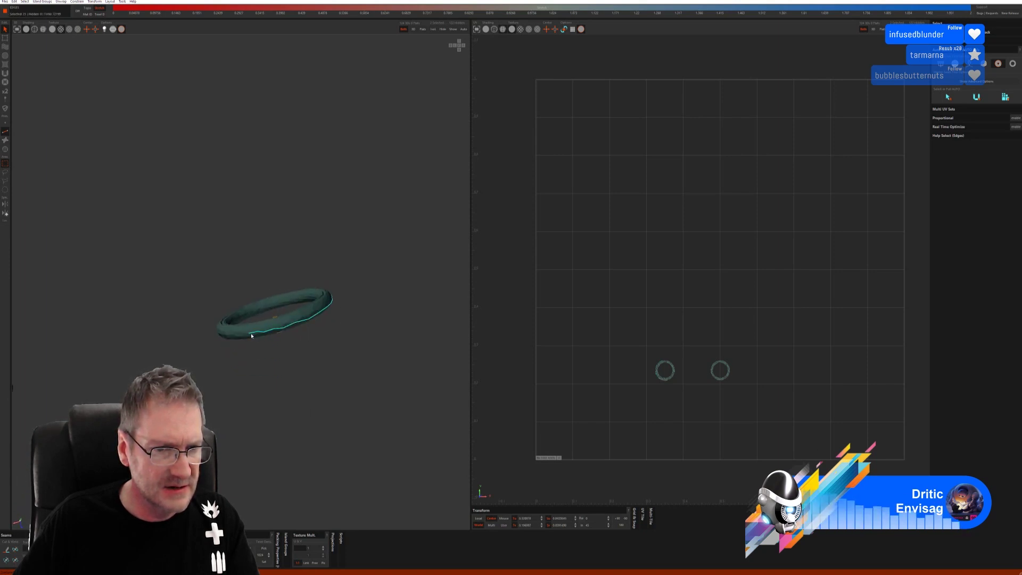
left_click_drag(252, 337, 329, 375, "alt")
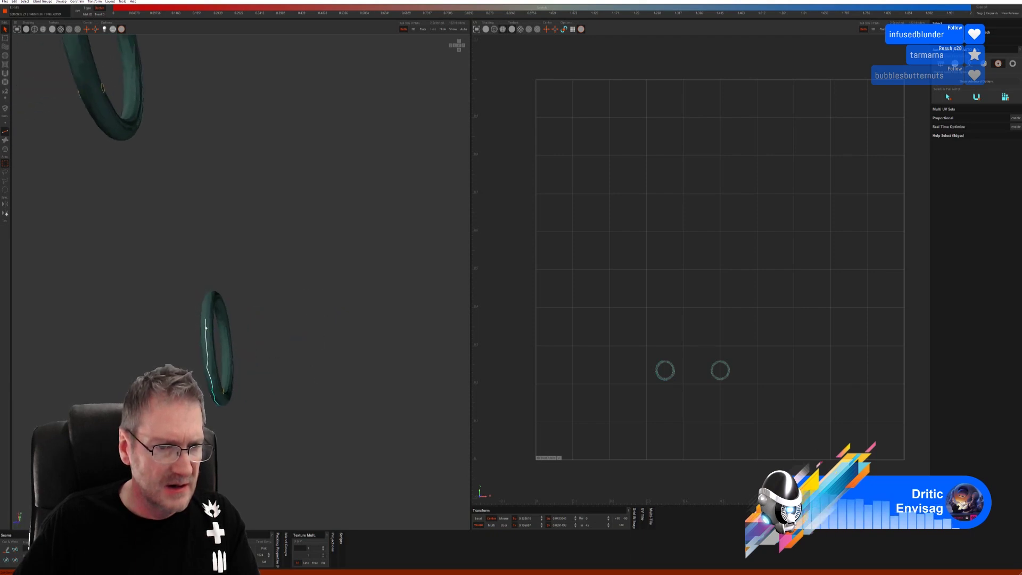
left_click_drag(246, 286, 204, 316, "alt")
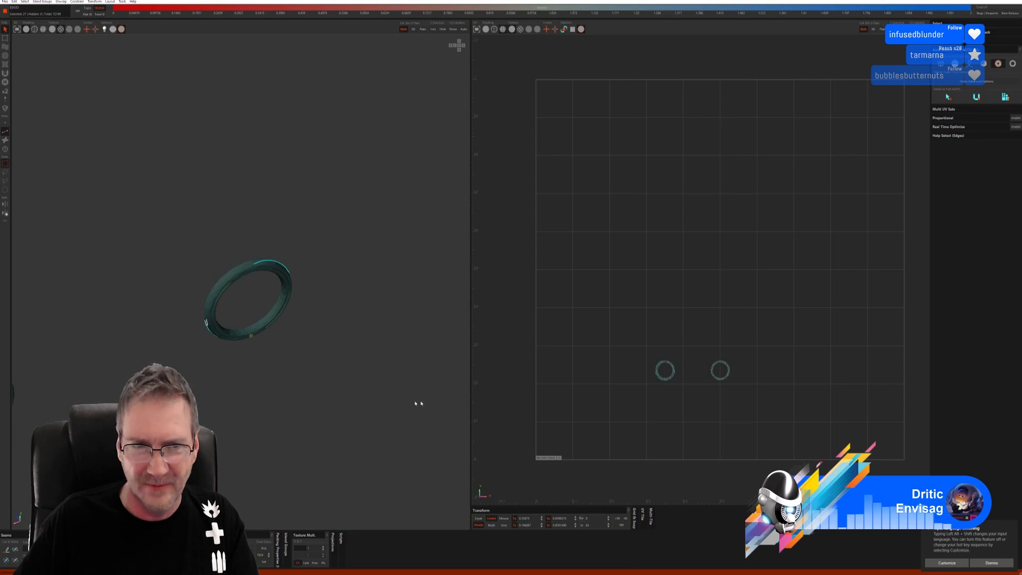
left_click(991, 563)
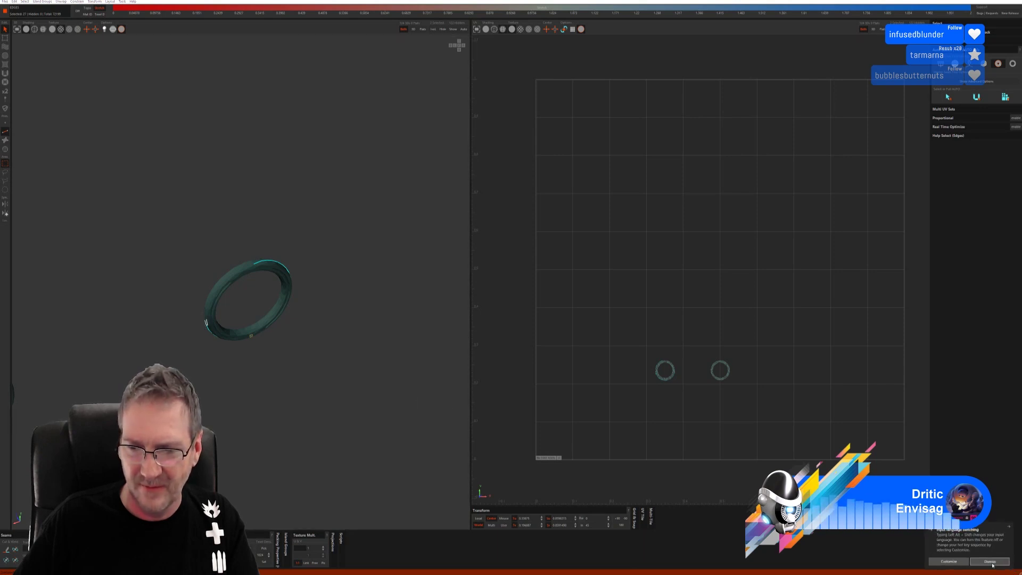
left_click(224, 278, "shift")
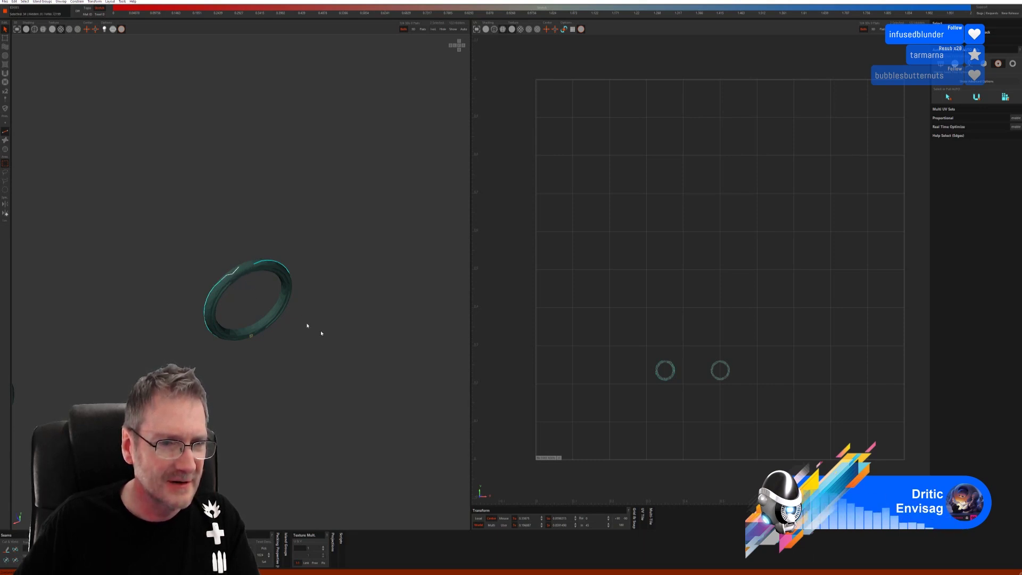
left_click_drag(327, 345, 313, 340, "alt")
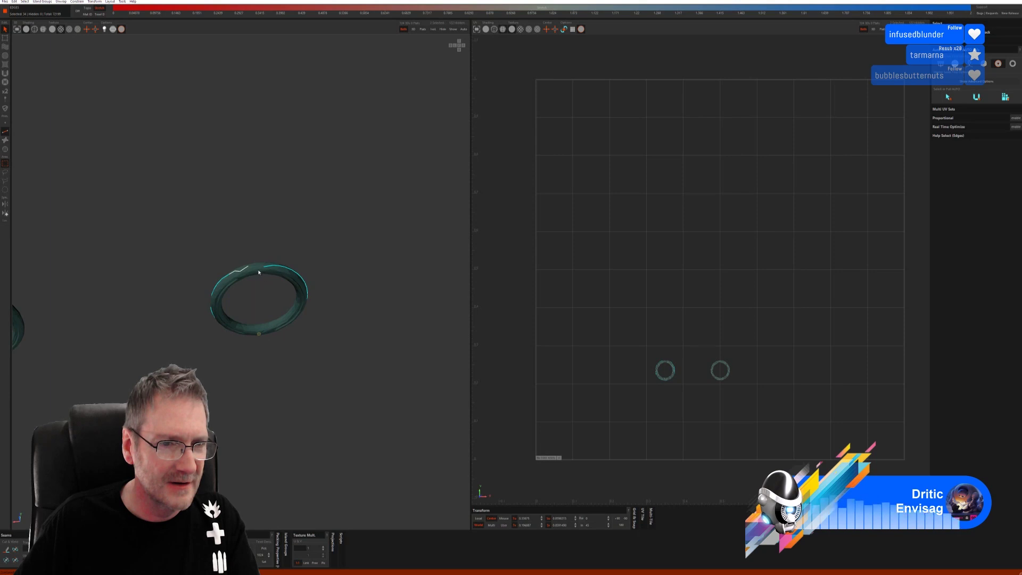
left_click(246, 268)
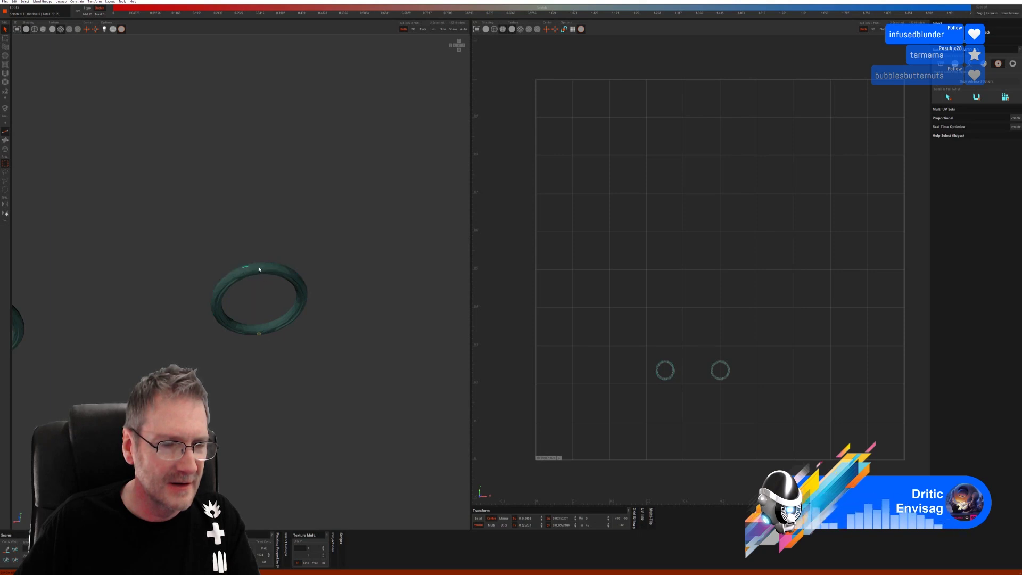
Select a continuous edge path around the outer rim of the nearer ring by hand and cut it as a seam.
middle_click_drag(324, 297, 284, 287)
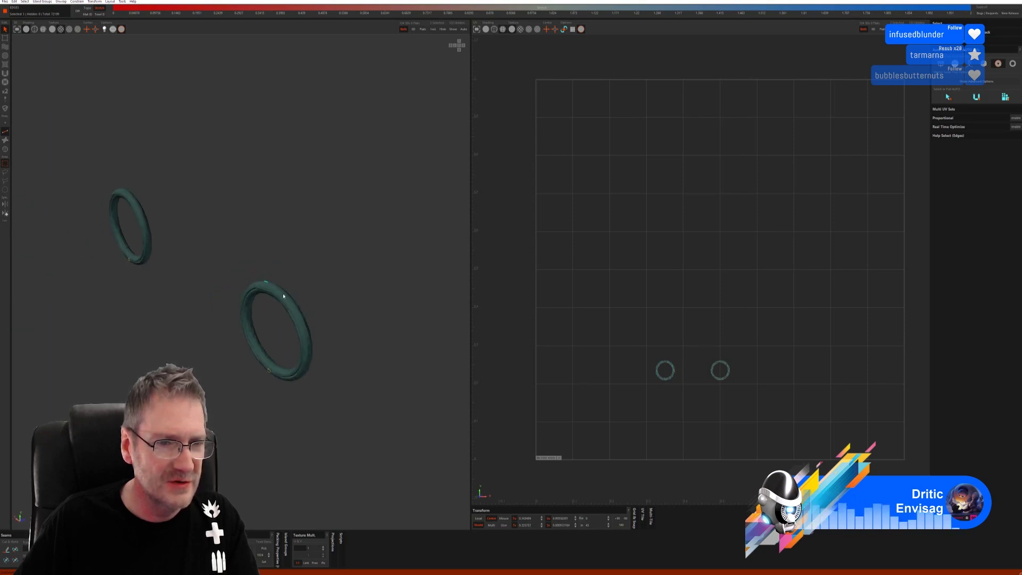
left_click(284, 296)
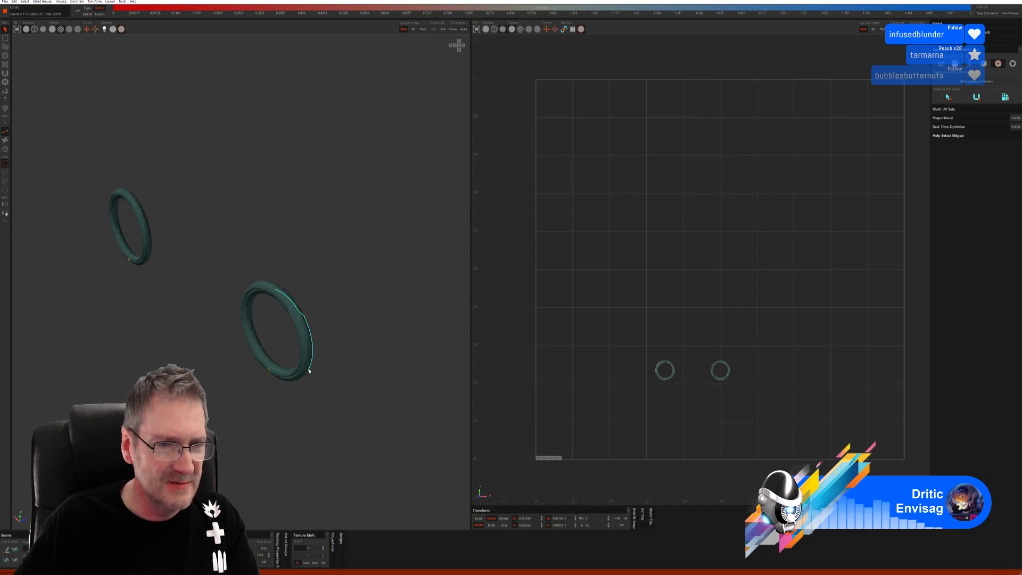
middle_click_drag(309, 372, 231, 333)
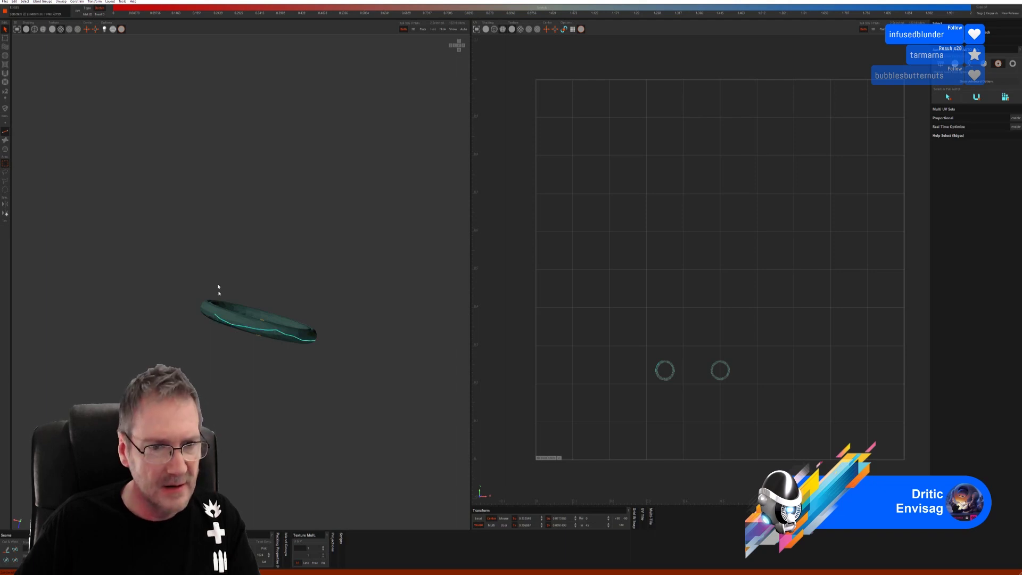
middle_click_drag(217, 289, 257, 342)
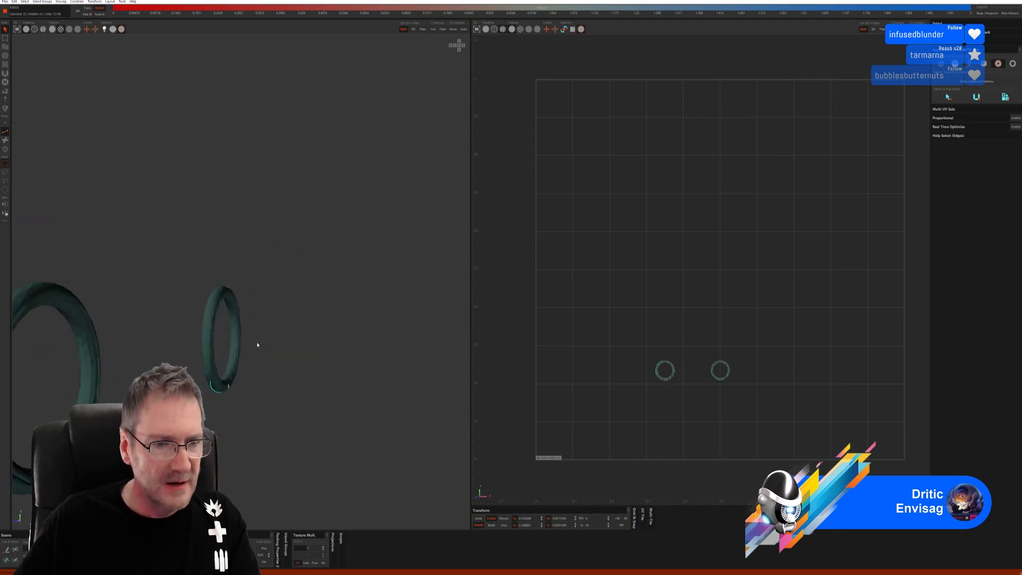
left_click(208, 307, "shift")
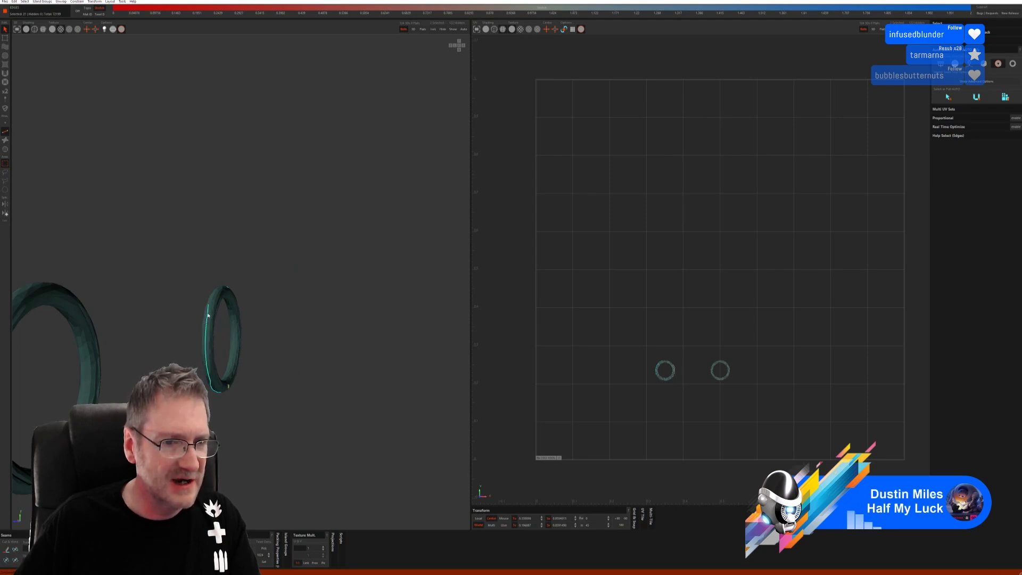
middle_click_drag(243, 304, 218, 329)
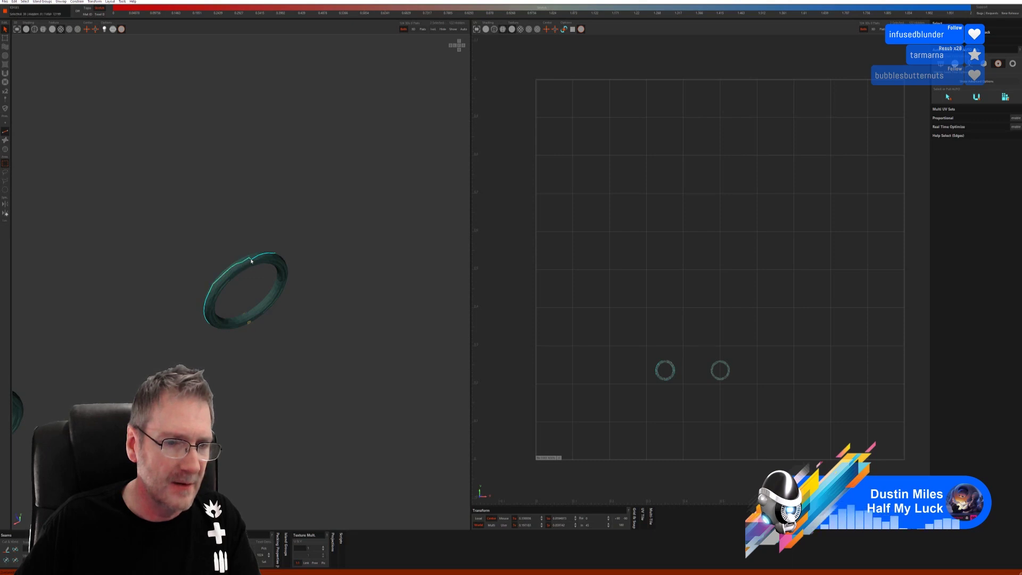
middle_click_drag(374, 315, 335, 283)
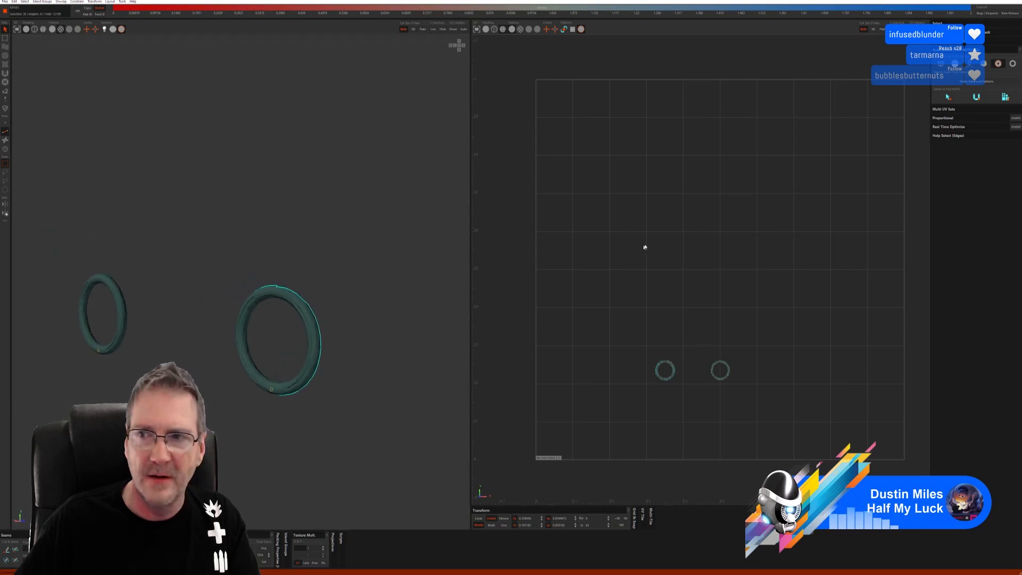
left_click(6, 549)
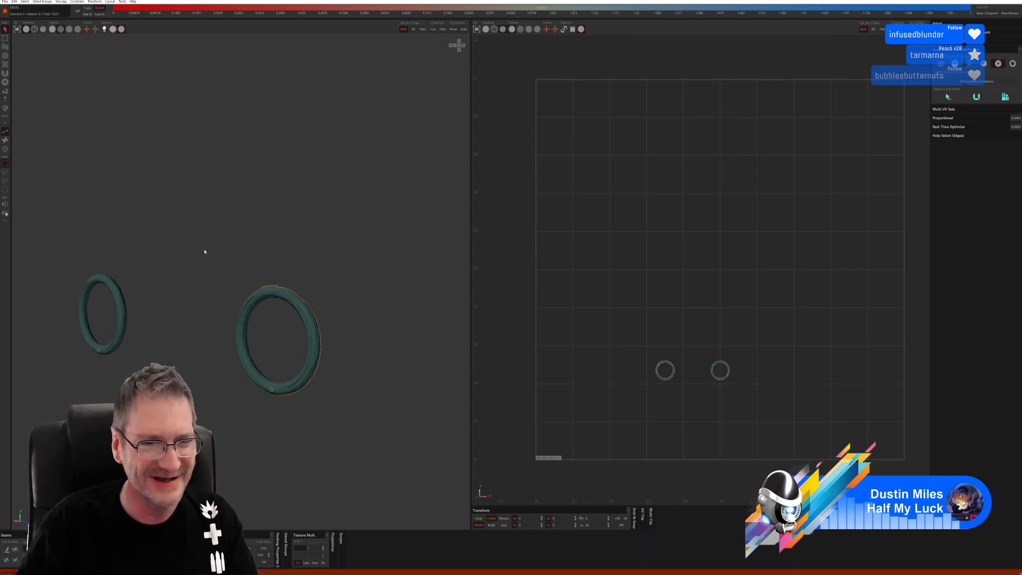
Select the edge path around the inner rim of the same ring and cut it as a second seam.
left_click_drag(292, 346, 350, 321, "alt")
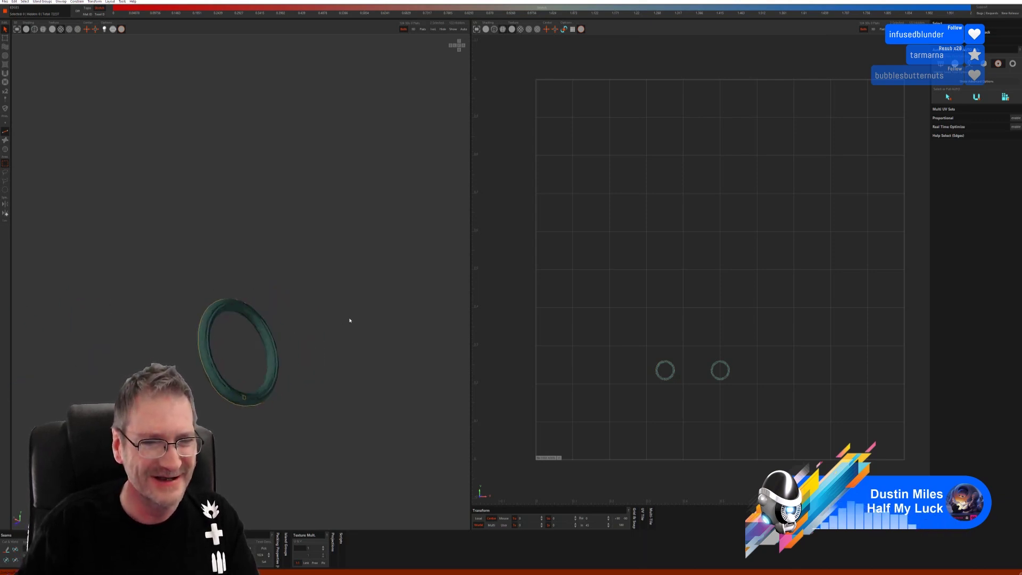
right_click_drag(233, 343, 310, 349, "alt")
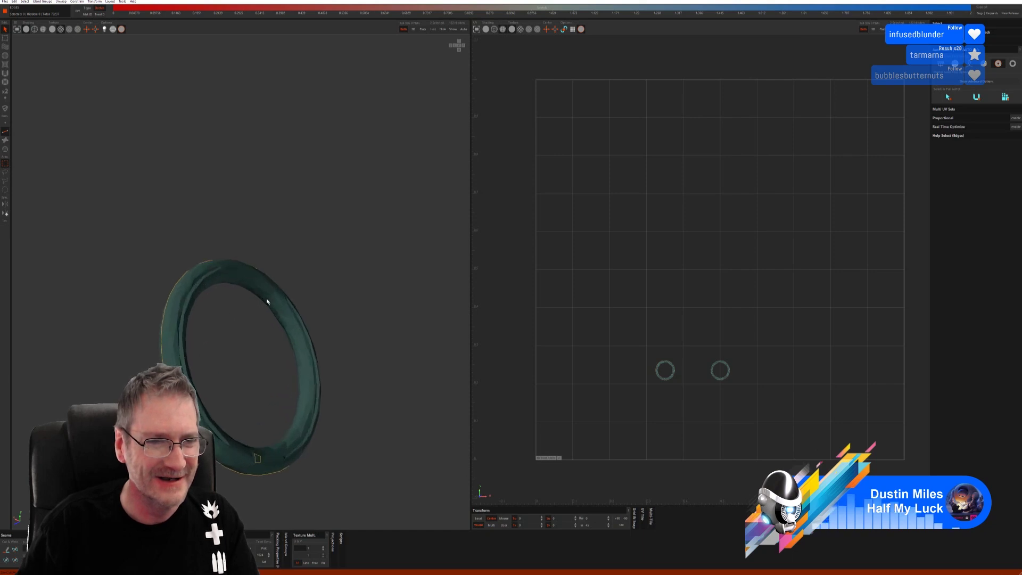
left_click(238, 285)
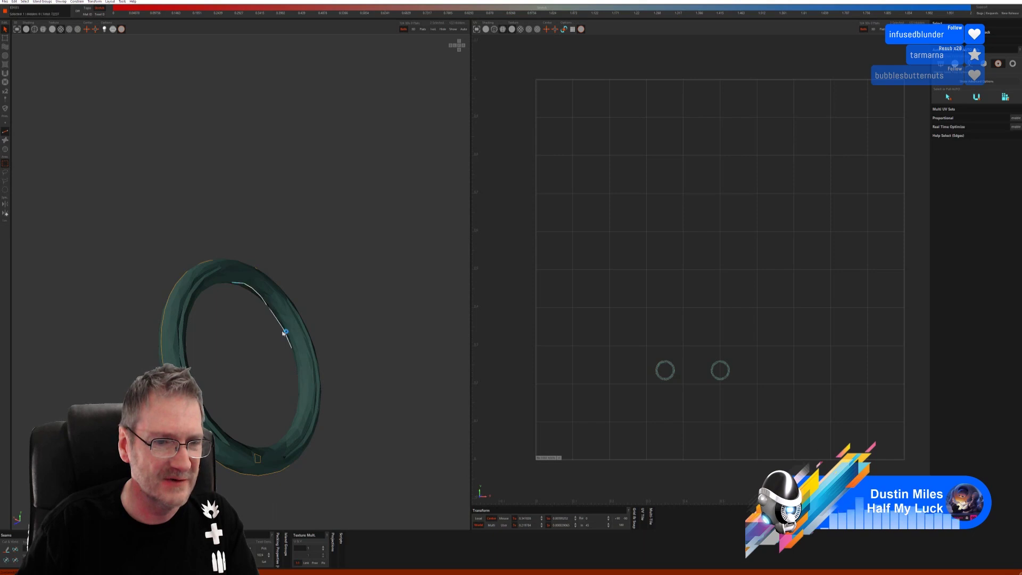
left_click_drag(298, 366, 292, 424)
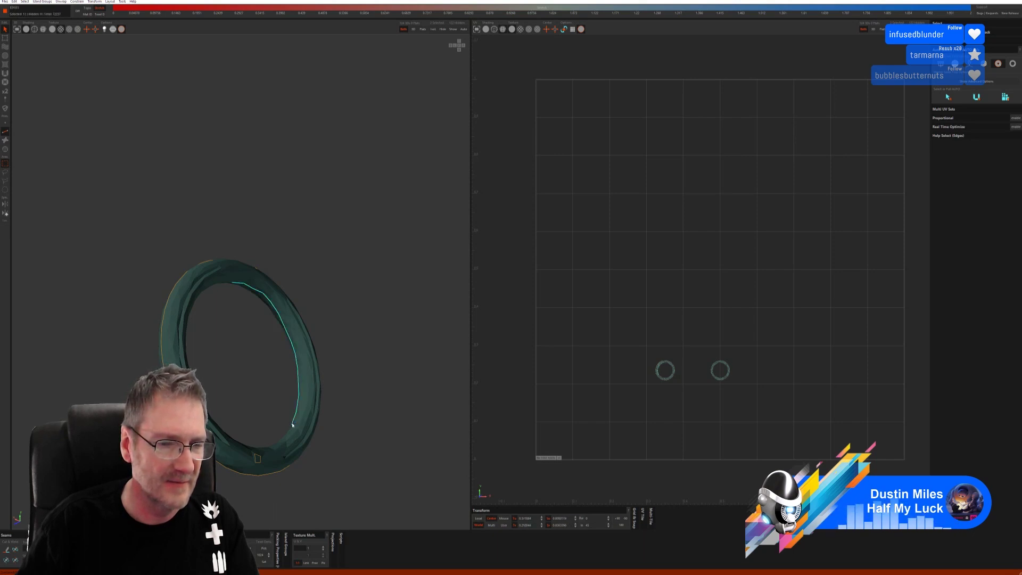
middle_click_drag(275, 423, 242, 402)
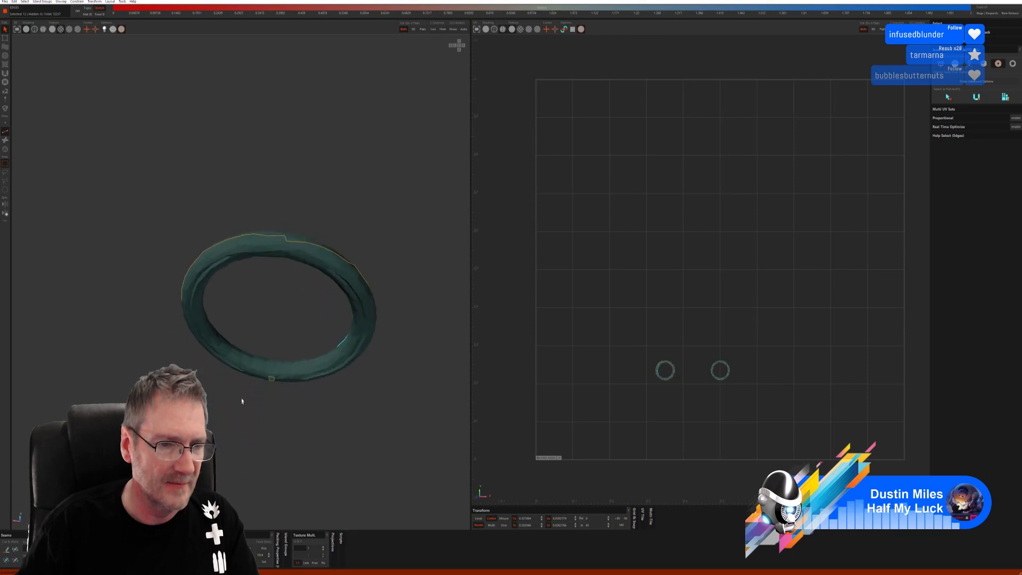
left_click(256, 363)
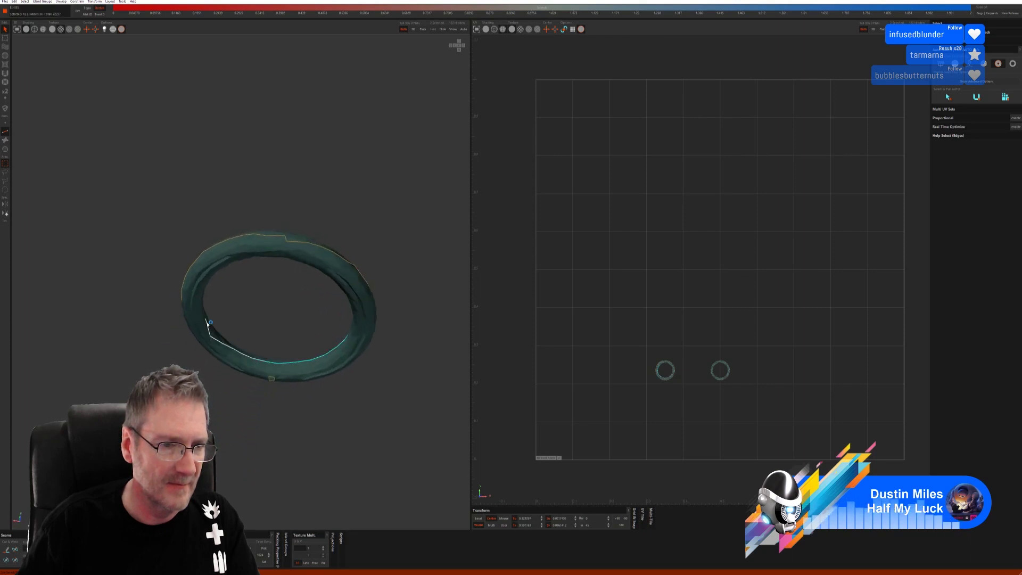
left_click_drag(206, 319, 224, 247, "alt")
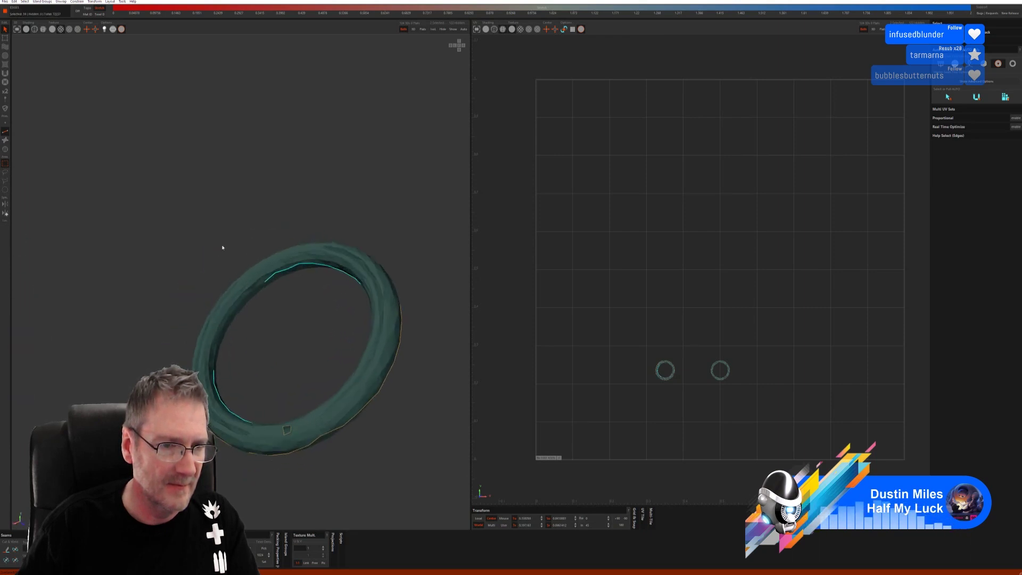
left_click(244, 304, "shift")
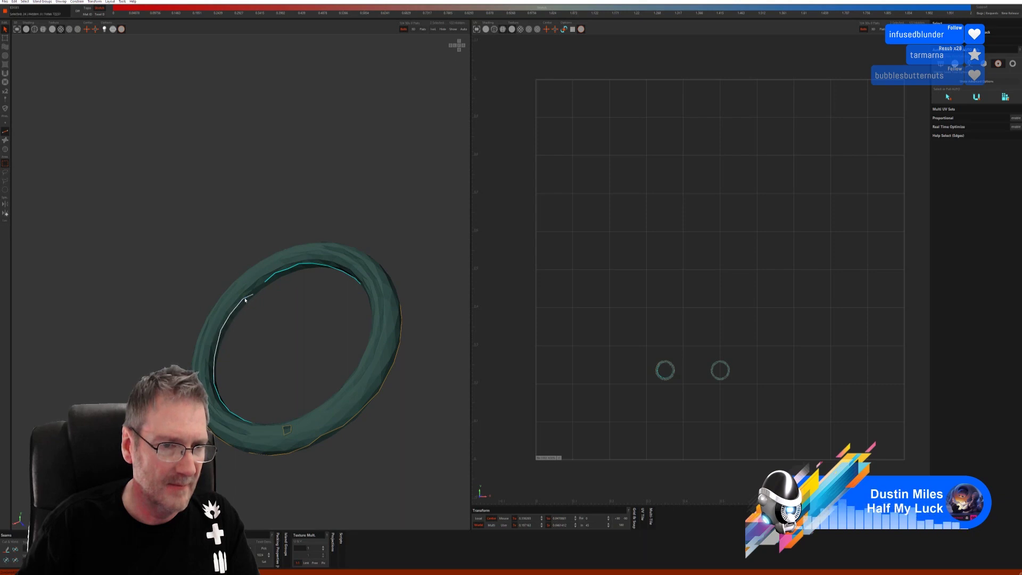
left_click(240, 310)
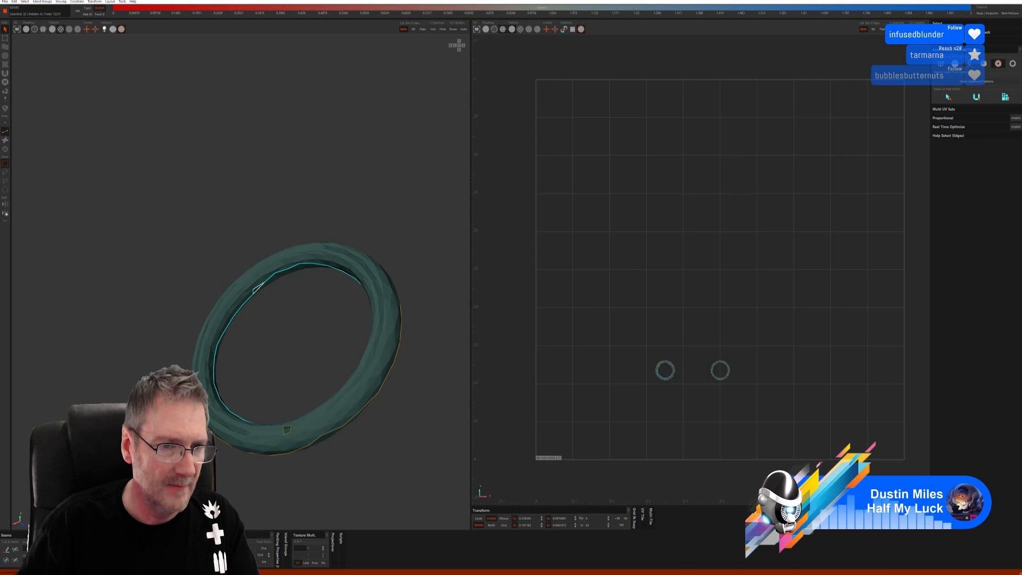
left_click(6, 550)
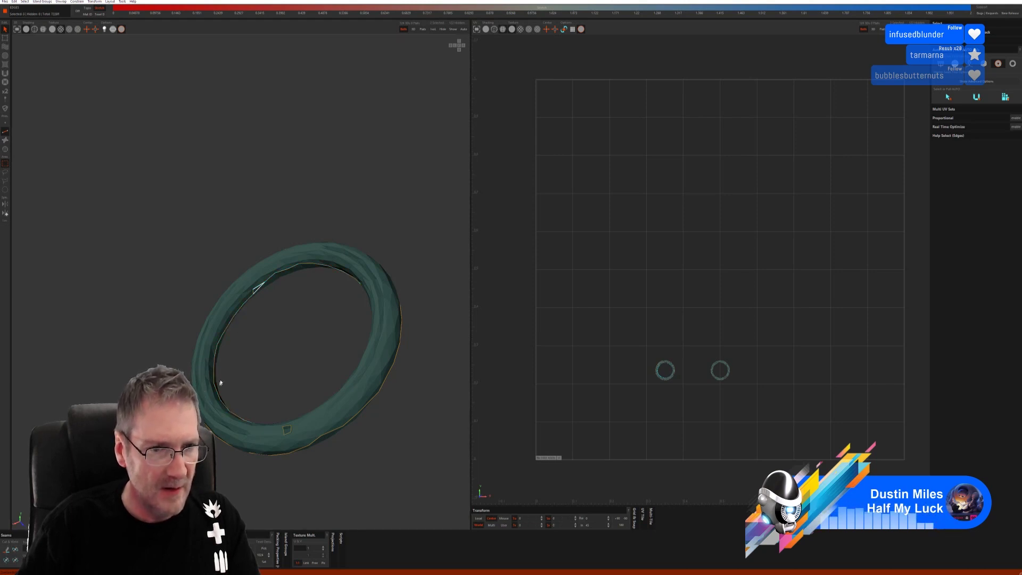
Select a seam path by hand along the first part of the other, still uncut ring's outer rim.
left_click_drag(219, 383, 244, 424, "alt")
scroll(242, 423, "down", 3)
scroll(230, 422, "down", 2)
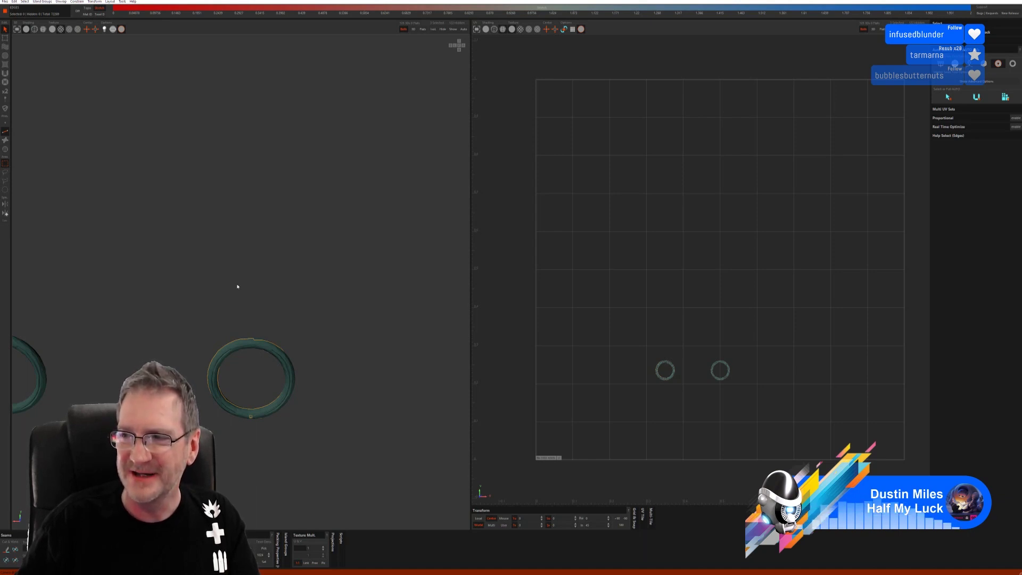
left_click_drag(226, 278, 212, 258, "alt")
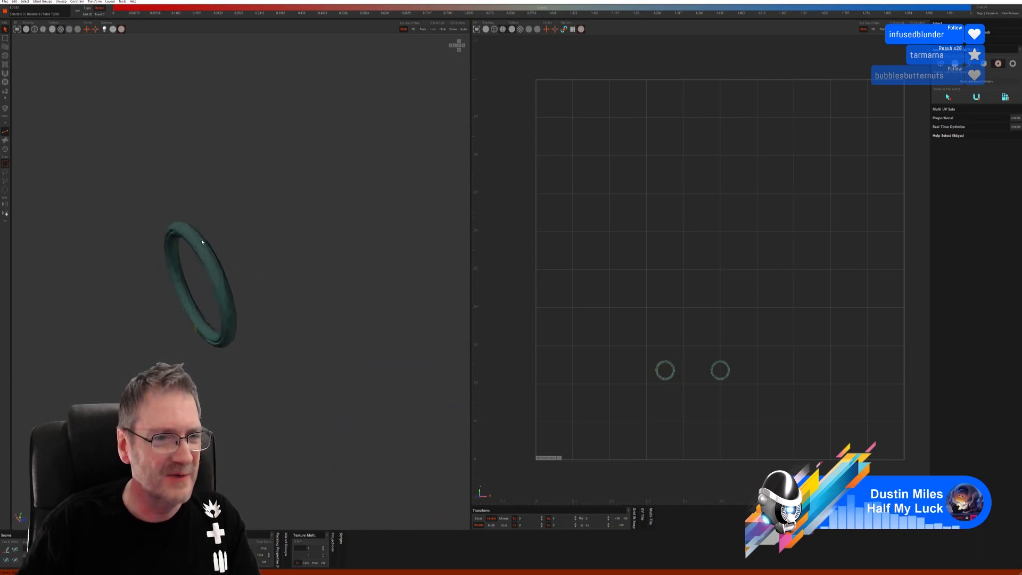
left_click(201, 243)
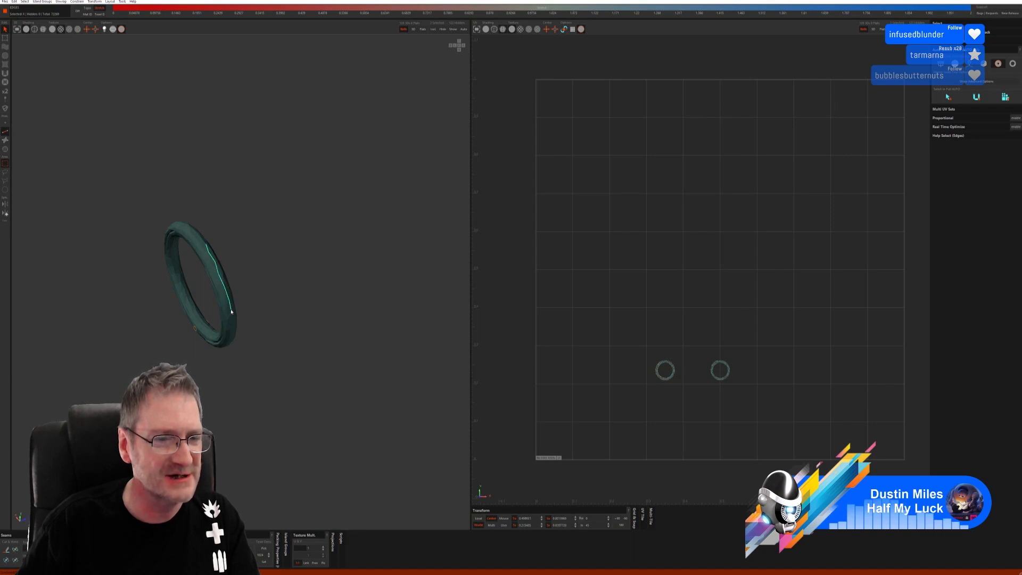
left_click_drag(283, 322, 268, 285, "alt")
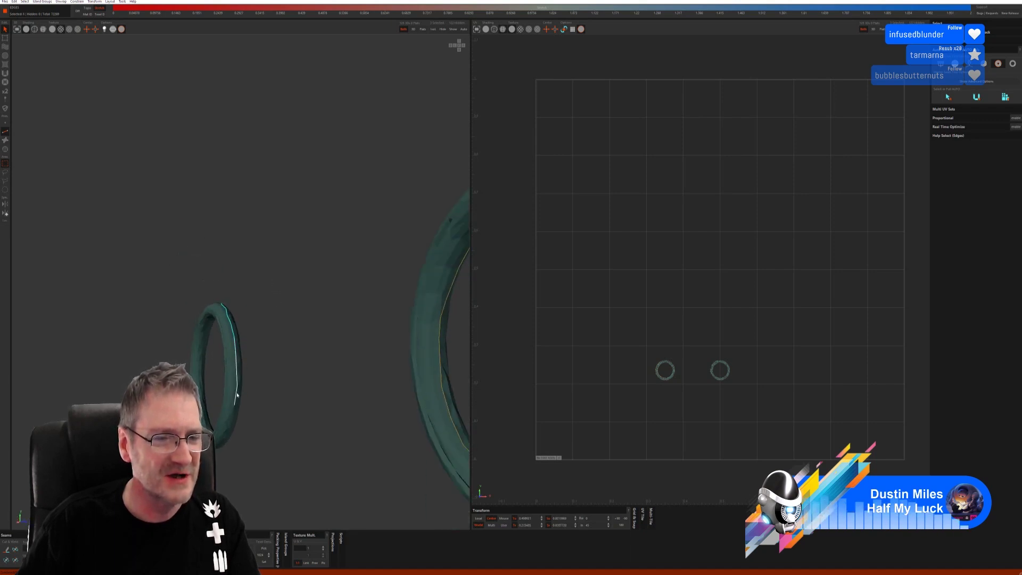
left_click_drag(236, 395, 257, 389, "alt")
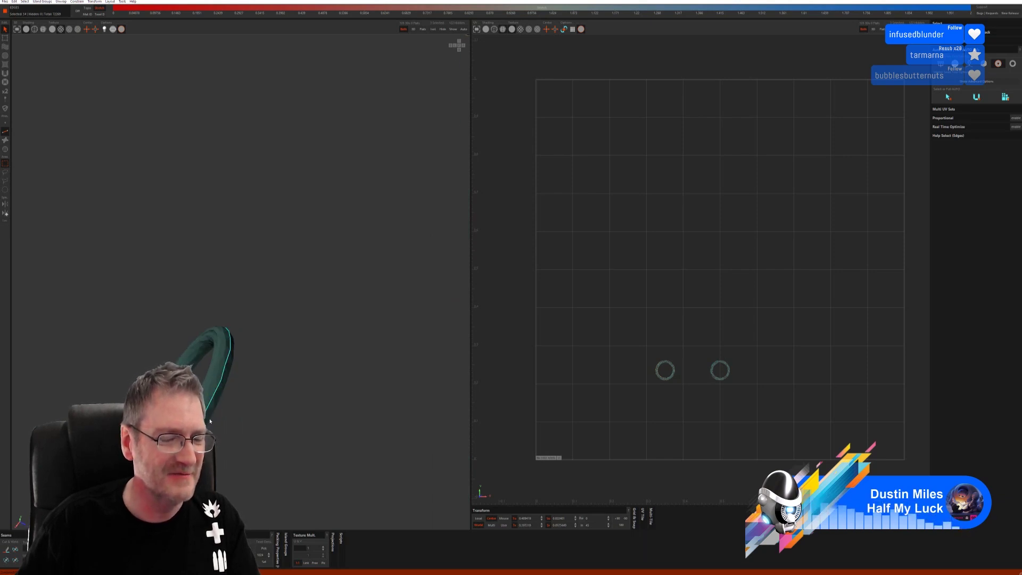
left_click_drag(251, 377, 296, 314, "alt")
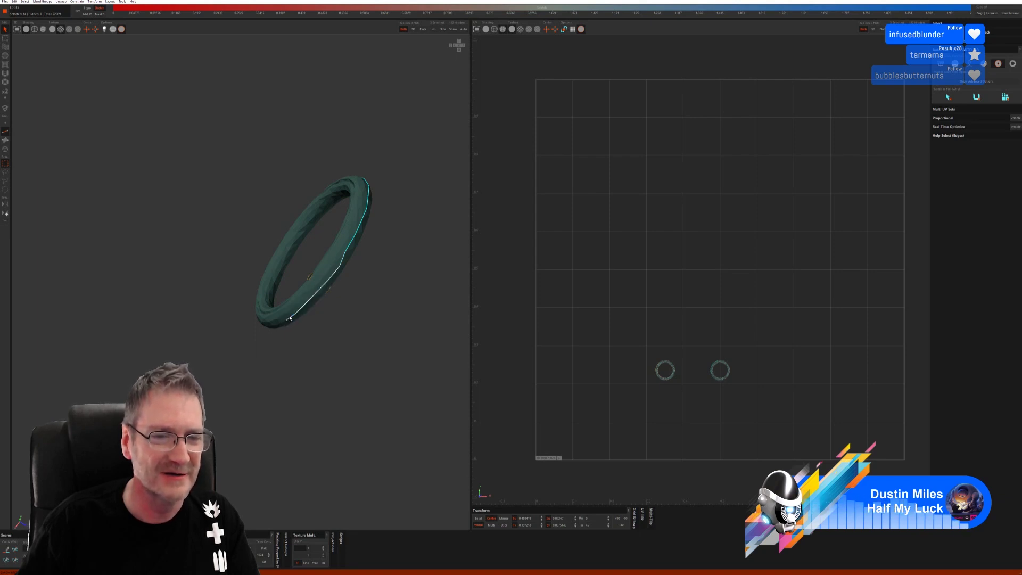
left_click_drag(270, 360, 374, 398, "alt")
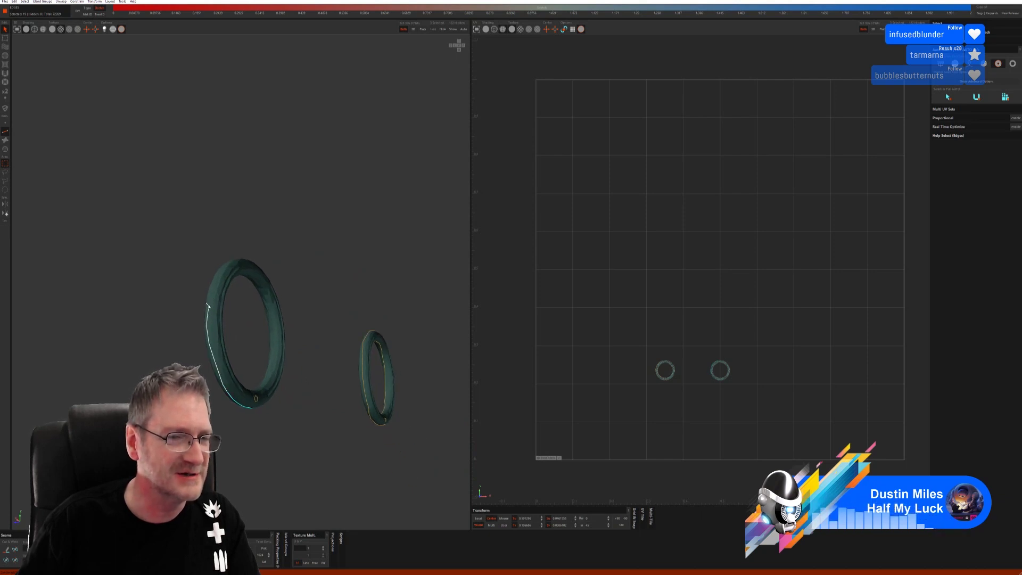
Close the remaining gap in the second ring's outer-rim edge path and cut it as a seam.
left_click_drag(278, 262, 261, 304, "alt")
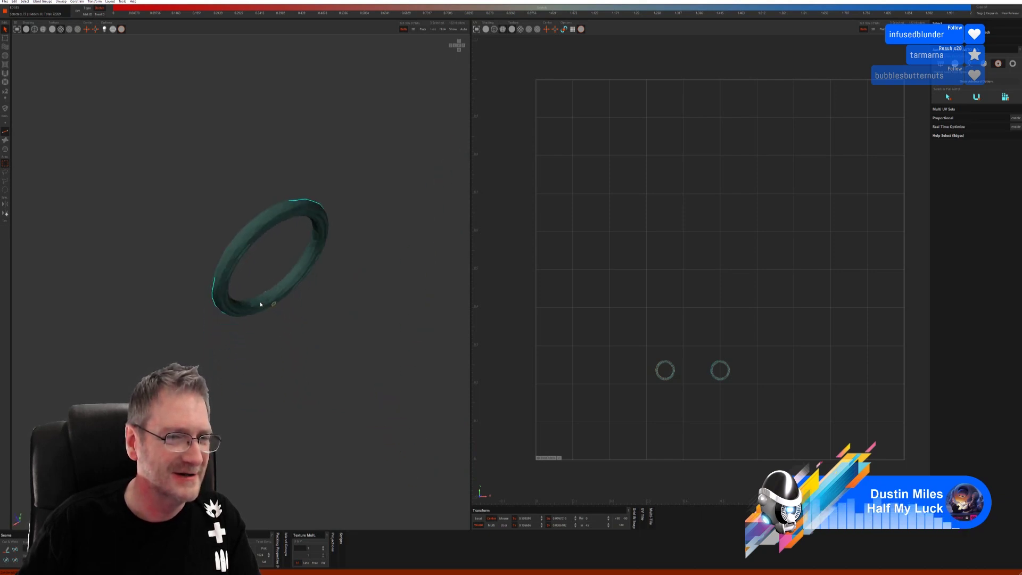
left_click(240, 240, "shift")
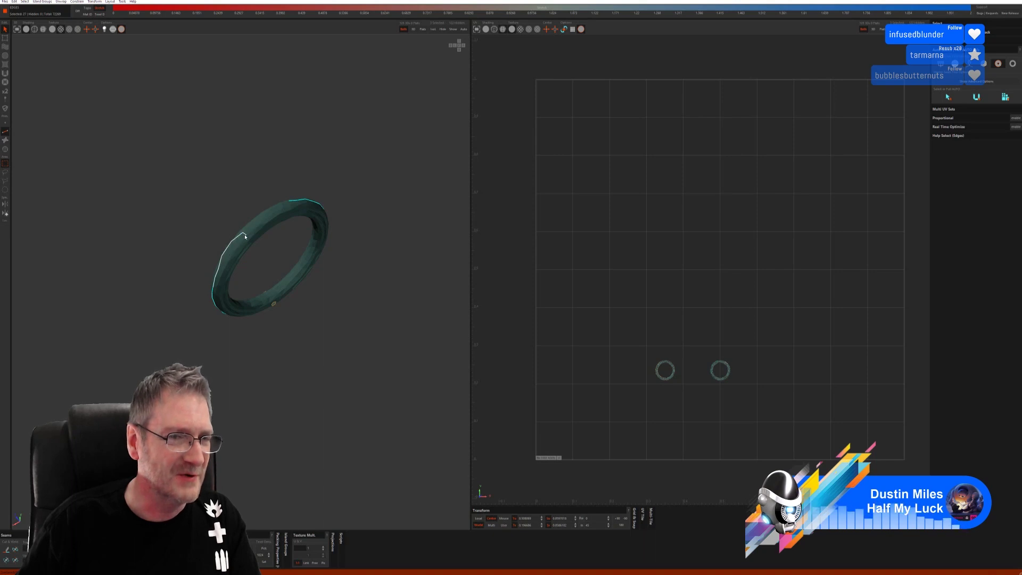
left_click(238, 243, "ctrl")
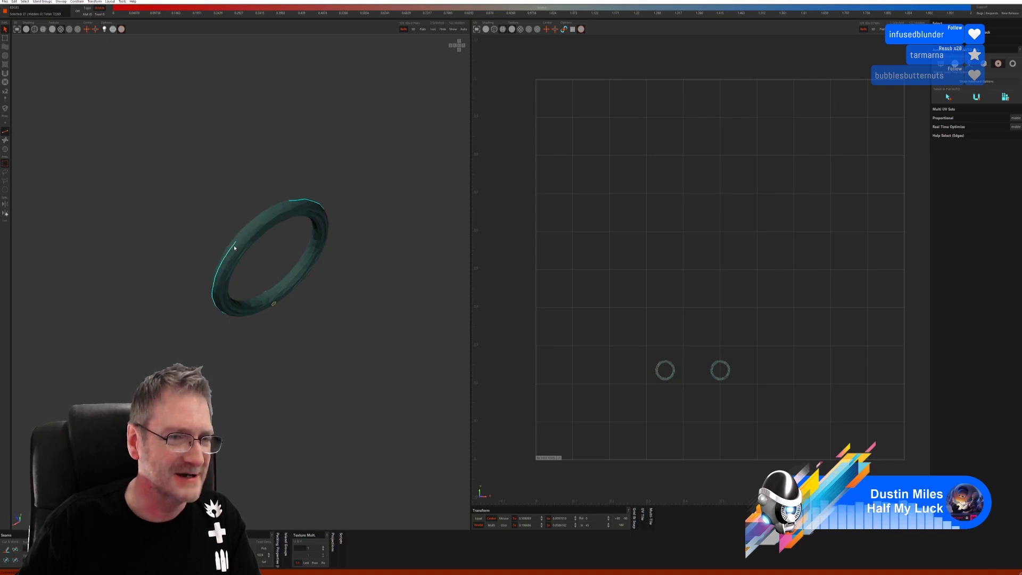
left_click(274, 214, "shift")
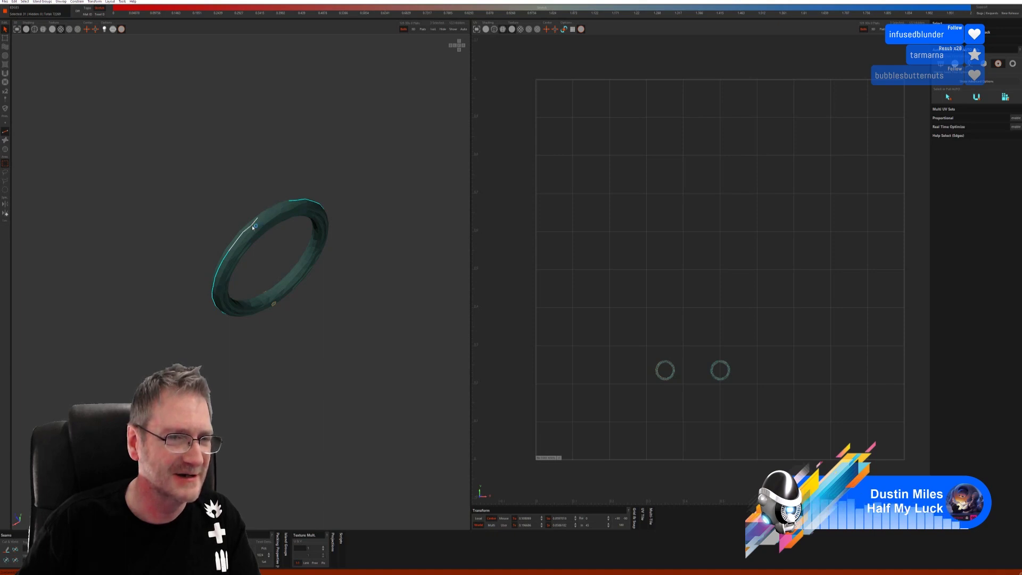
left_click(275, 208, "shift")
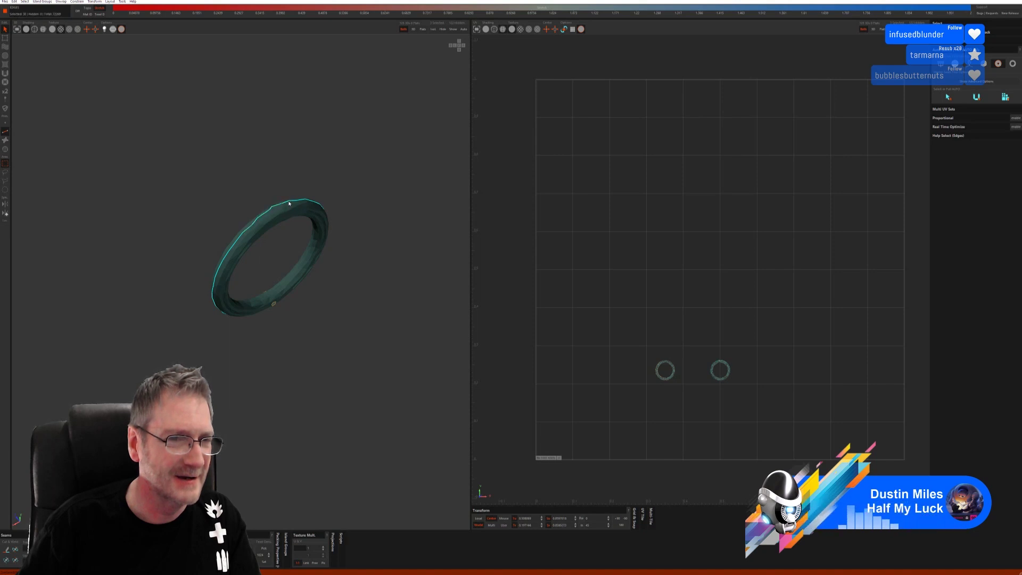
left_click(8, 549)
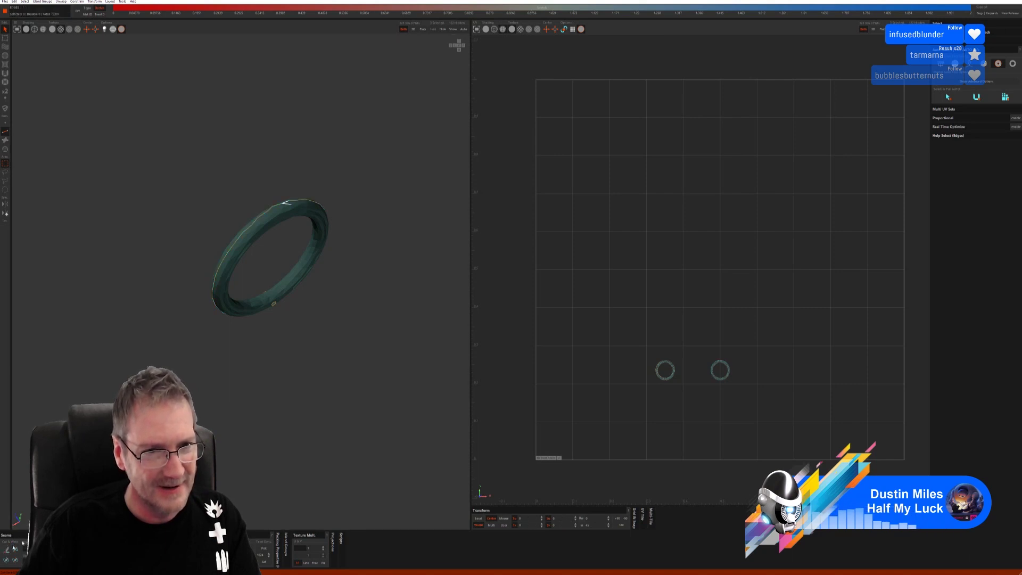
Select an edge path by hand along the first part of the second ring's inner rim.
scroll(317, 272, "up", 3)
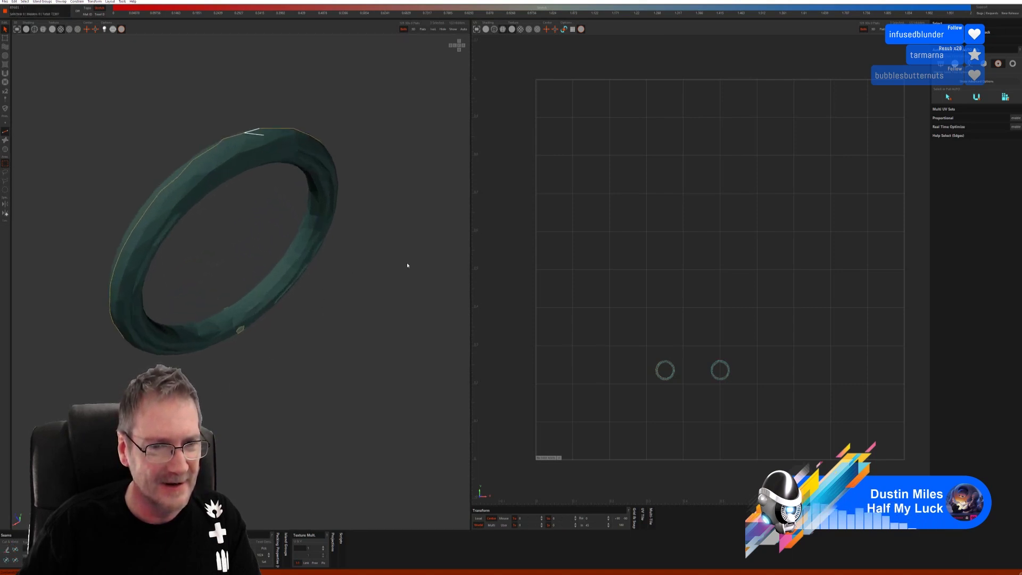
mouse_move(286, 296)
middle_mouse_down()
mouse_move(315, 292)
mouse_move(289, 299)
mouse_move(283, 277)
middle_mouse_up()
left_click(275, 273)
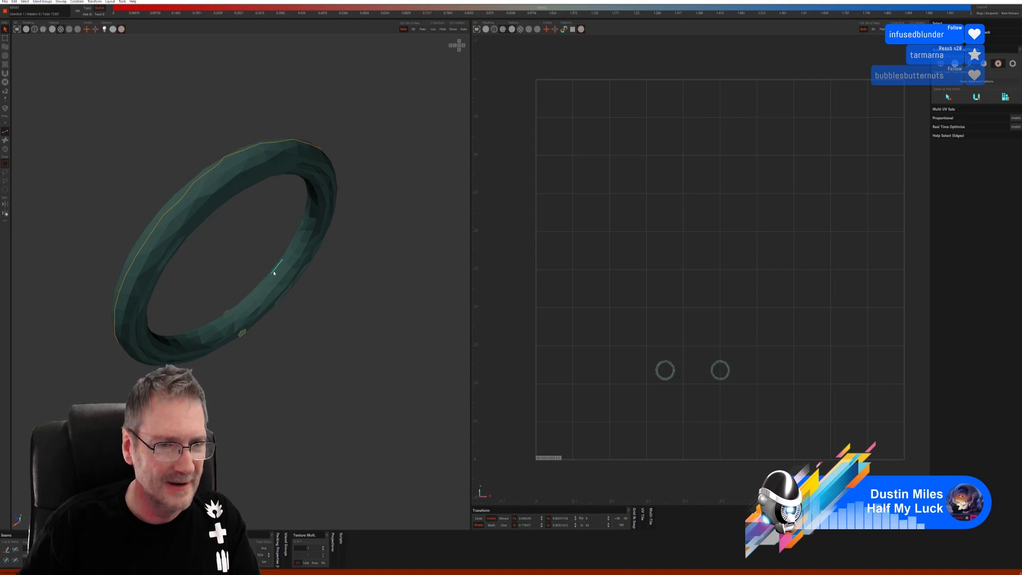
left_click_drag(263, 284, 188, 335)
middle_click_drag(203, 352, 171, 309)
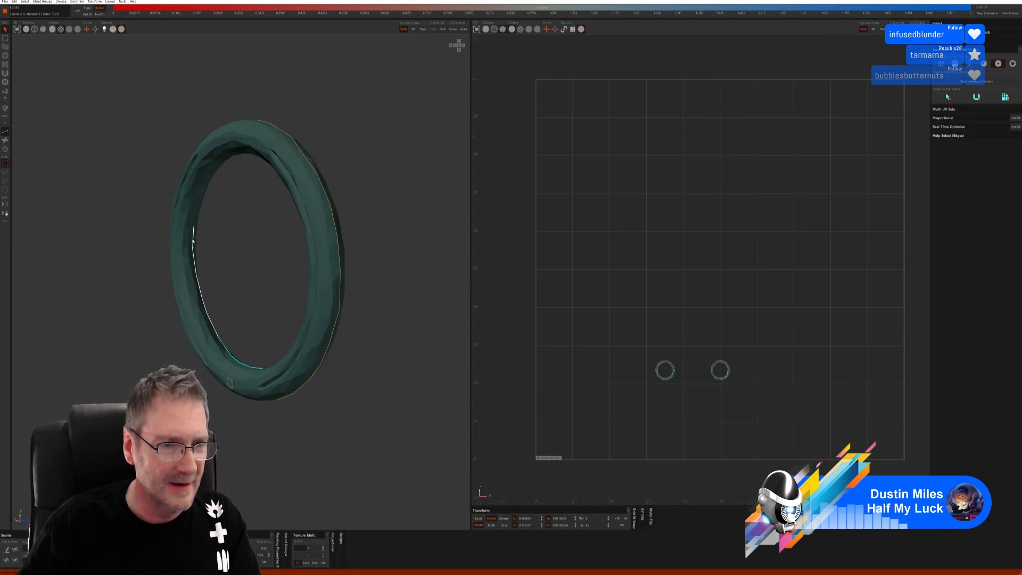
left_click_drag(213, 174, 210, 165)
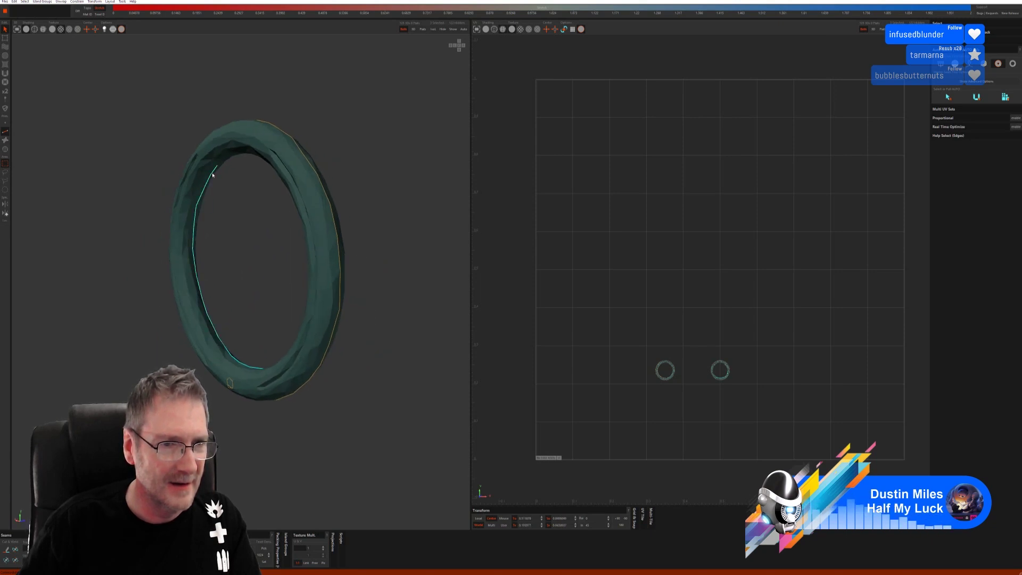
Extend the edge path around the rest of the second ring's inner rim and cut it as a seam.
middle_click_drag(235, 212, 281, 188)
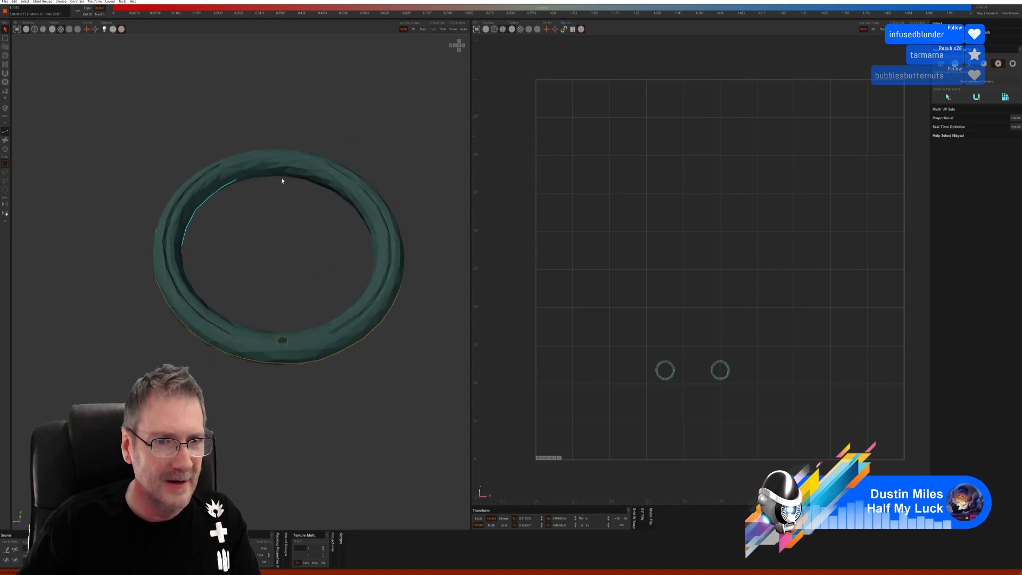
left_click_drag(282, 181, 287, 176)
middle_click_drag(288, 196, 324, 230)
mouse_move(324, 230)
left_mouse_down()
mouse_move(313, 255)
mouse_move(312, 246)
mouse_move(312, 334)
left_mouse_up()
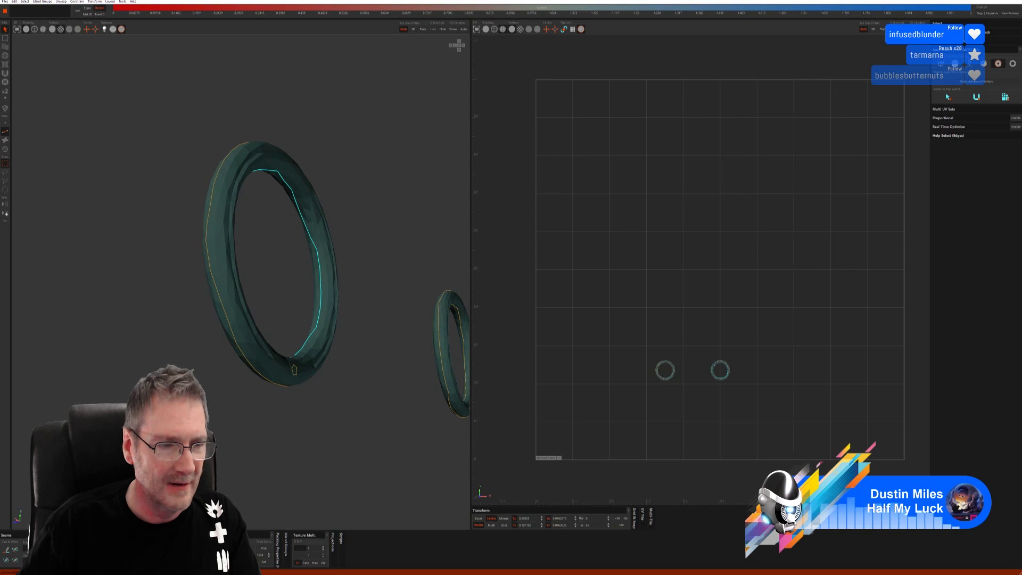
left_click(6, 553)
left_click_drag(155, 458, 187, 426, "alt")
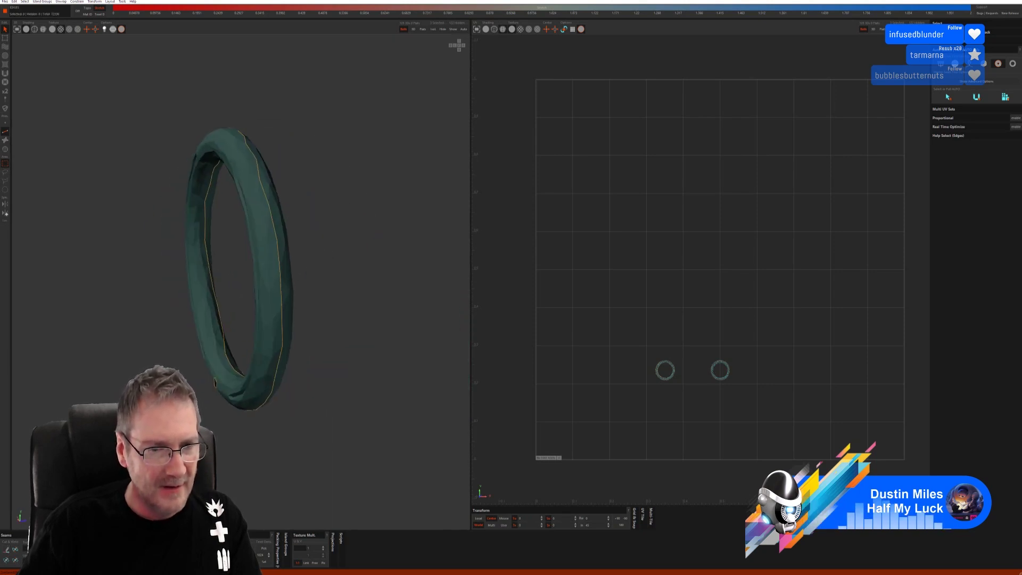
Unfold the cut halves of both rings and pack the resulting islands into the UV tile.
scroll(197, 421, "down", 5)
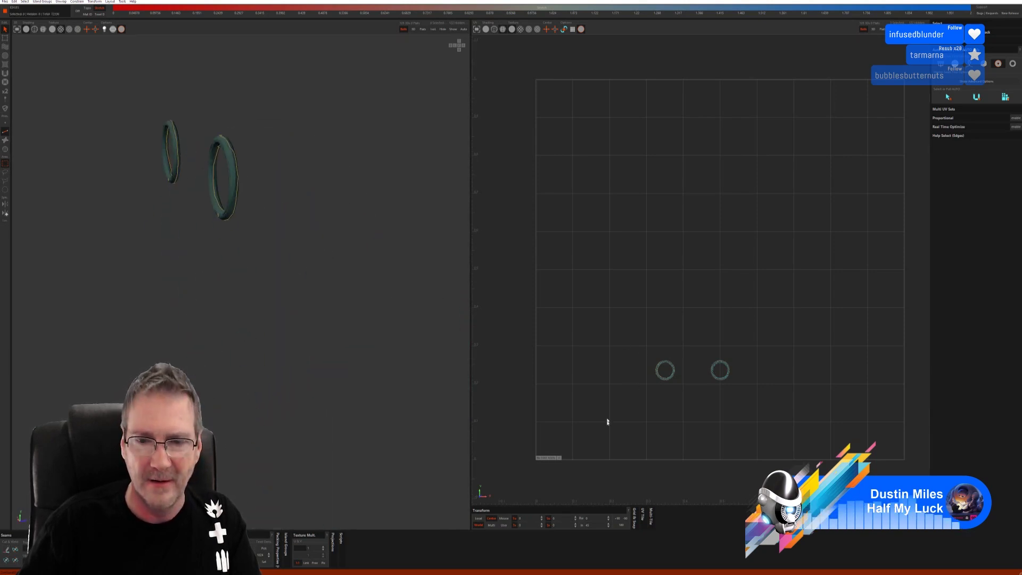
left_click(977, 97)
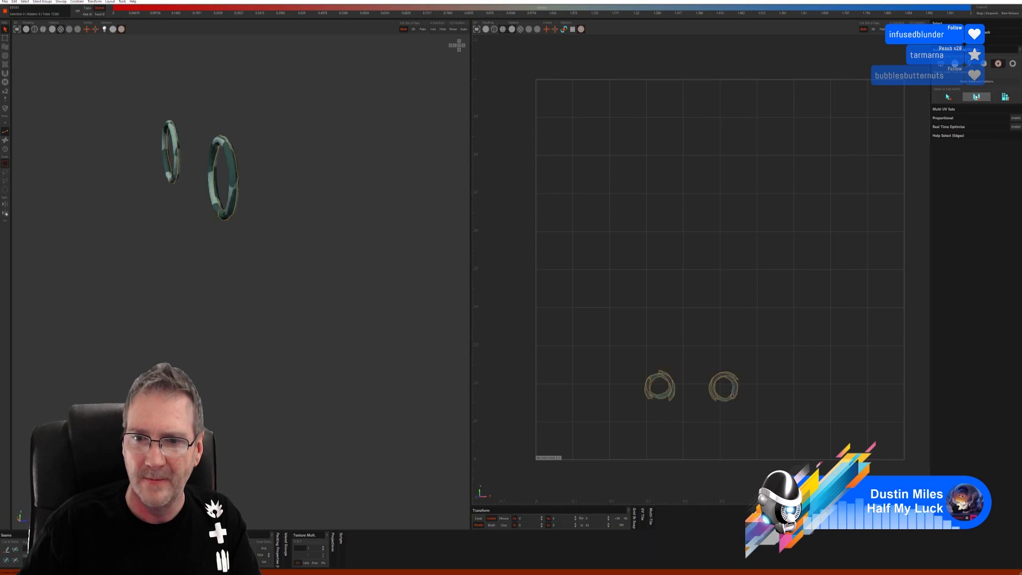
left_click(1011, 98)
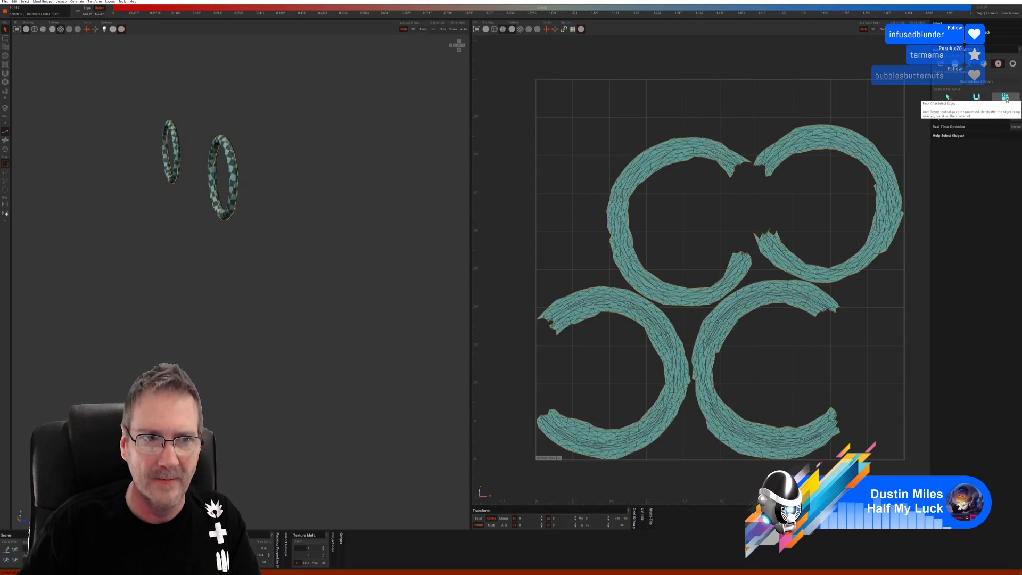
left_click_drag(315, 227, 272, 241, "alt")
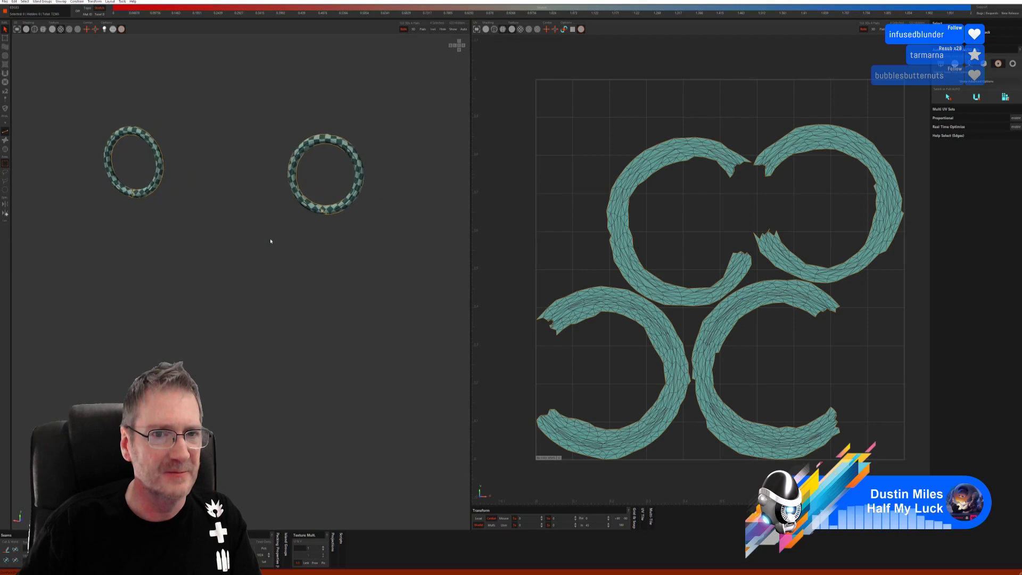
Show the whole bathtub again, select the two uncut ring handles on its other side, and isolate them.
left_click(450, 30)
scroll(303, 317, "down", 10)
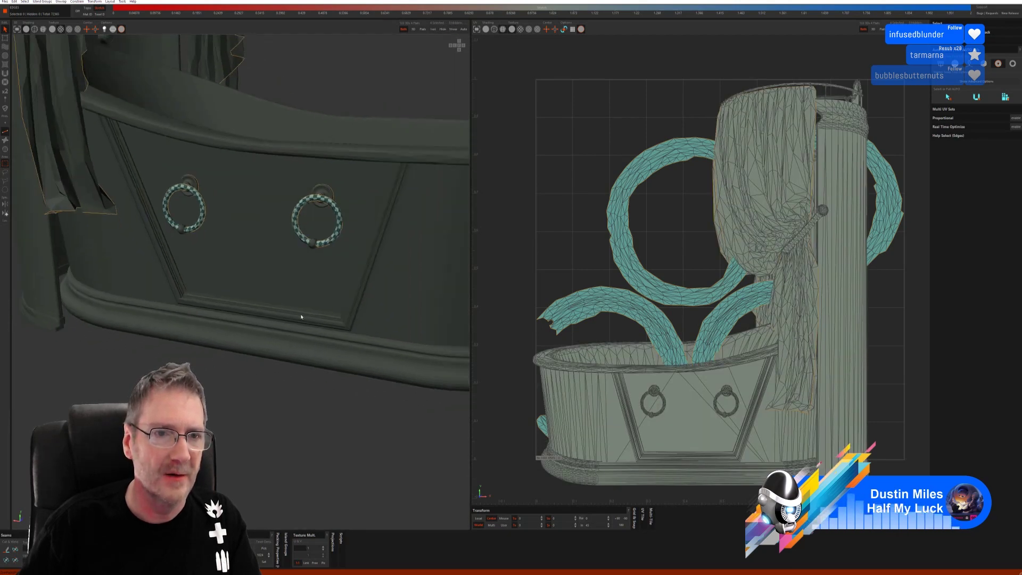
left_click_drag(289, 344, 187, 339, "alt")
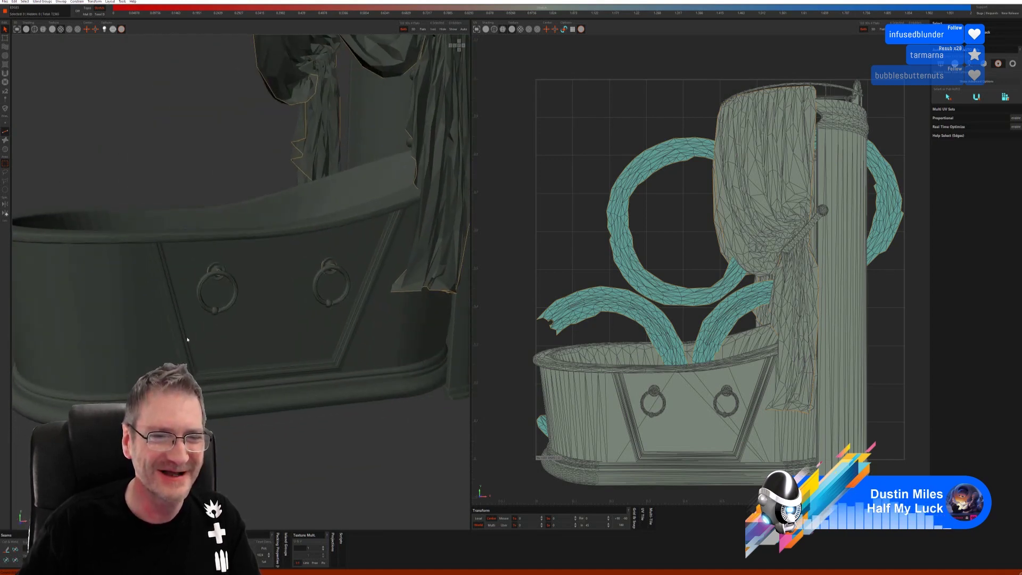
left_click(5, 151)
left_click(315, 286)
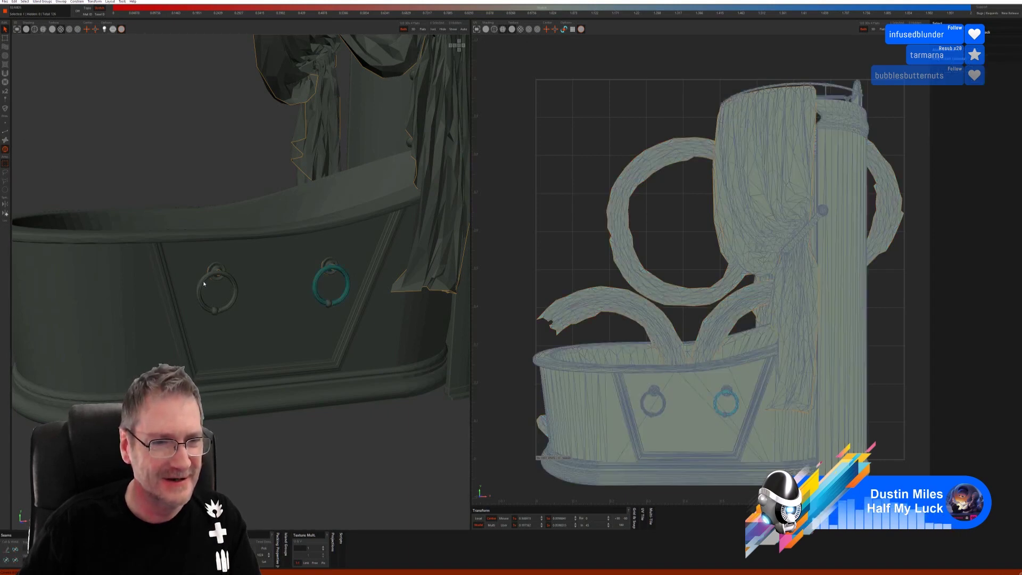
left_click_drag(204, 283, 203, 286, "alt")
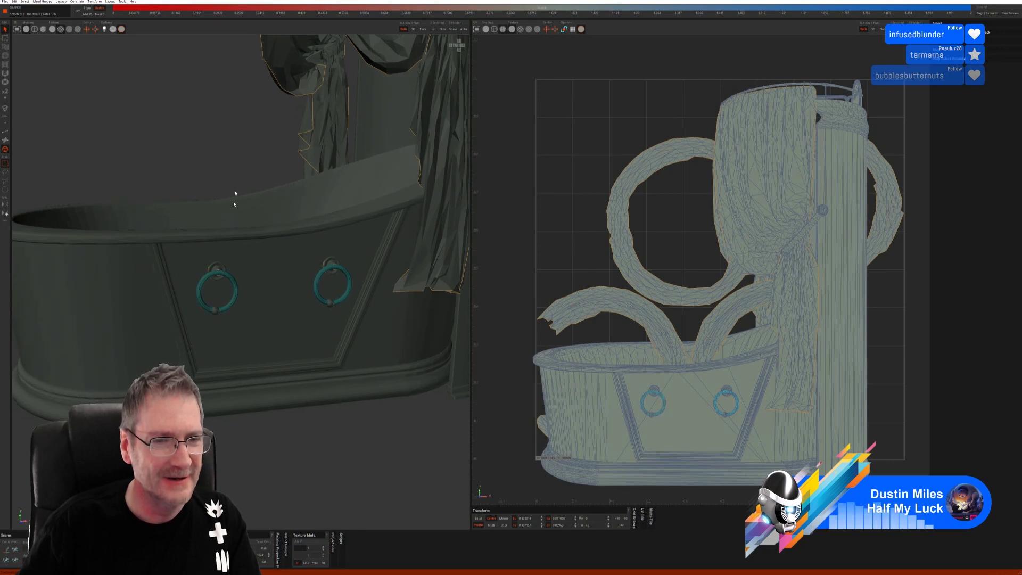
left_click(433, 29)
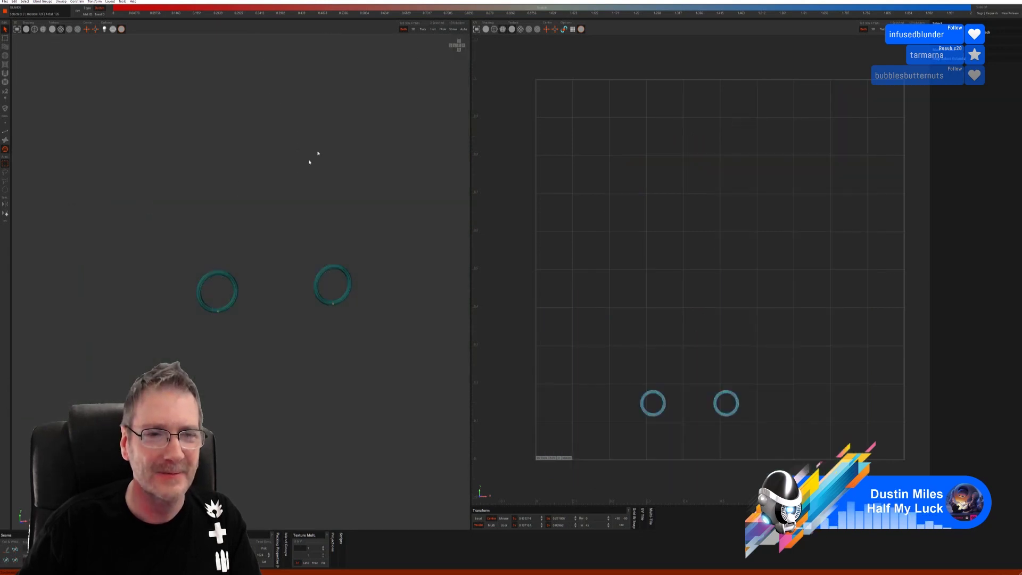
In edge mode, select a path by hand around the outer rim of one isolated ring and cut it as a seam.
left_click_drag(313, 158, 273, 286, "alt")
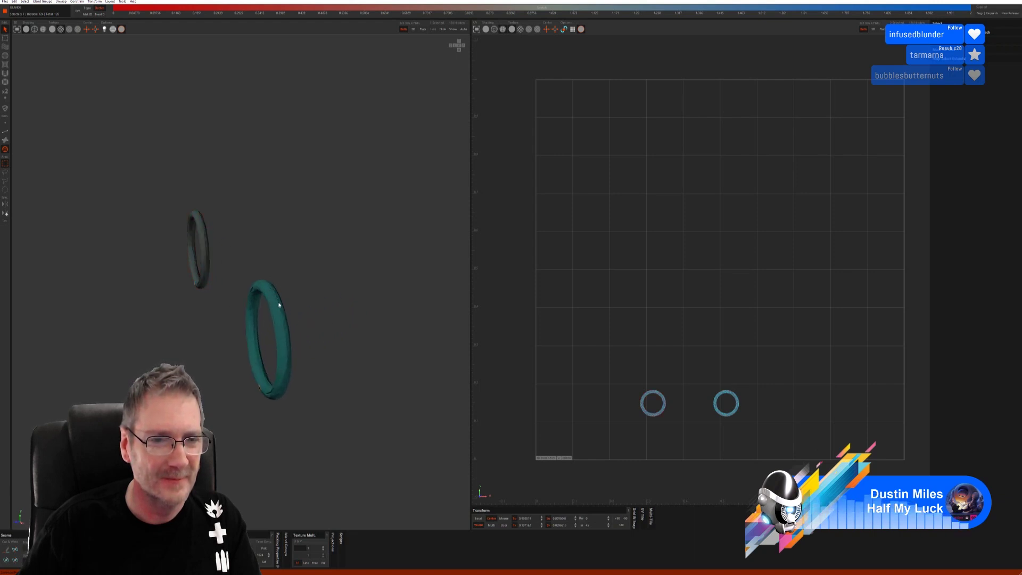
left_click(6, 132)
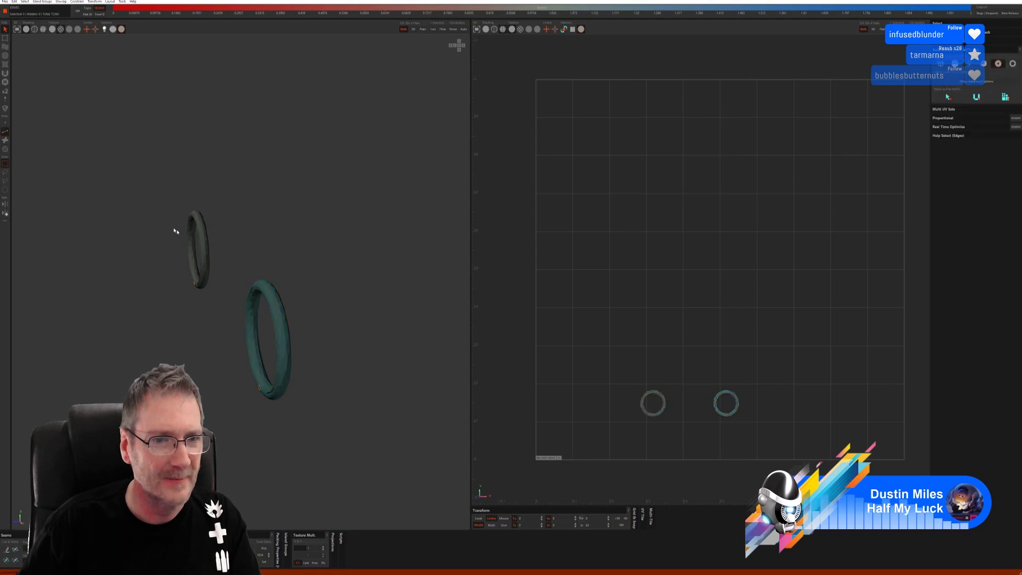
mouse_move(276, 299)
left_mouse_down()
mouse_move(291, 343)
mouse_move(286, 382)
left_mouse_up()
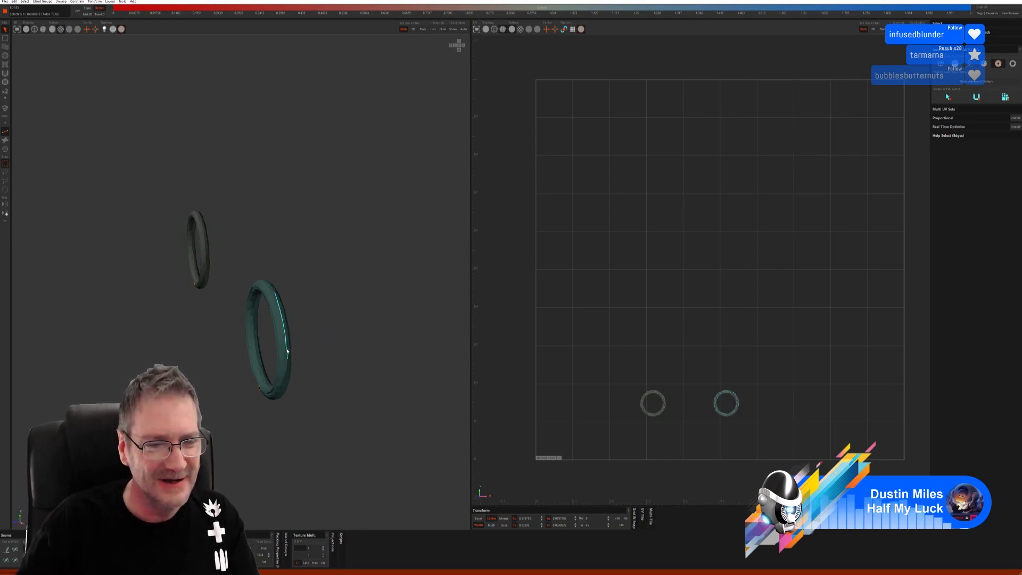
left_click_drag(287, 352, 294, 313, "alt")
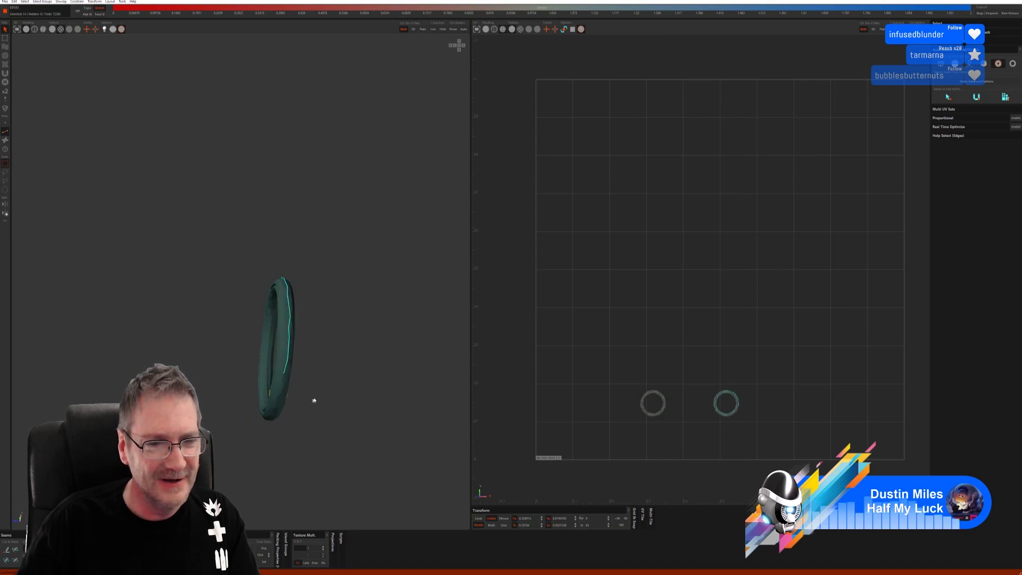
middle_click_drag(314, 400, 415, 382)
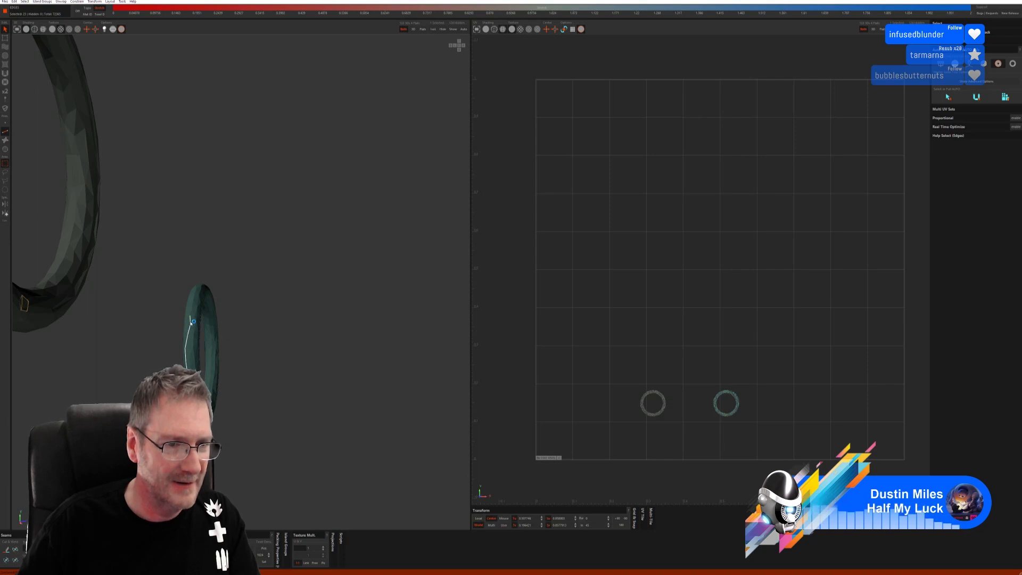
left_click_drag(190, 321, 263, 329, "alt")
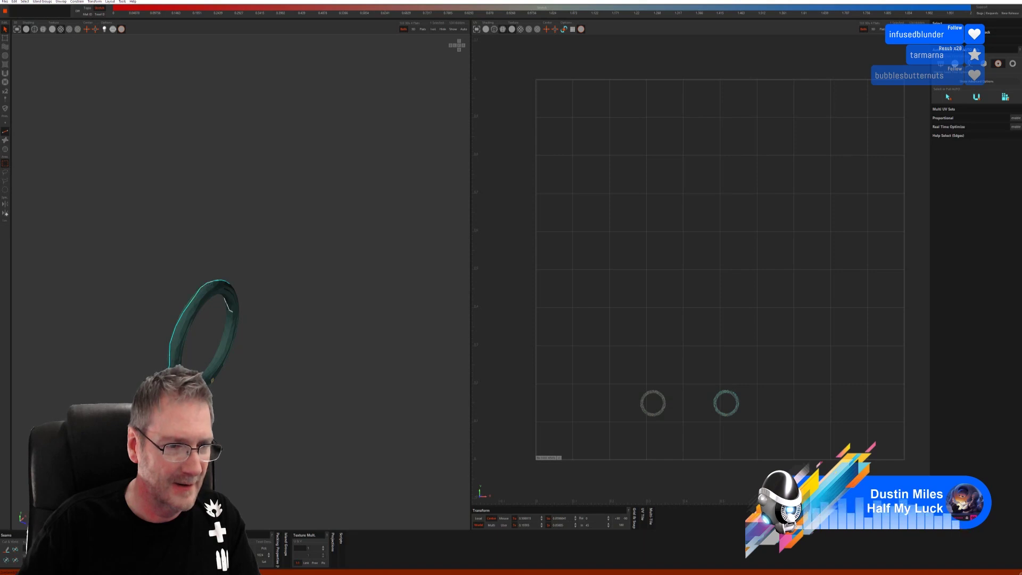
key("c")
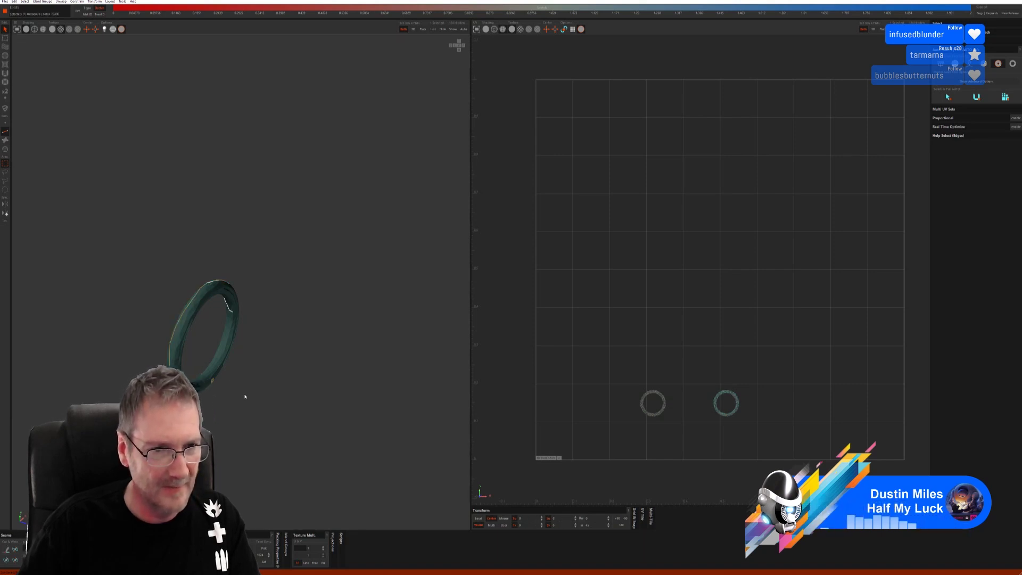
Select a continuous edge path around the same ring's inner rim and cut it as a second seam.
left_click_drag(243, 395, 231, 365, "alt")
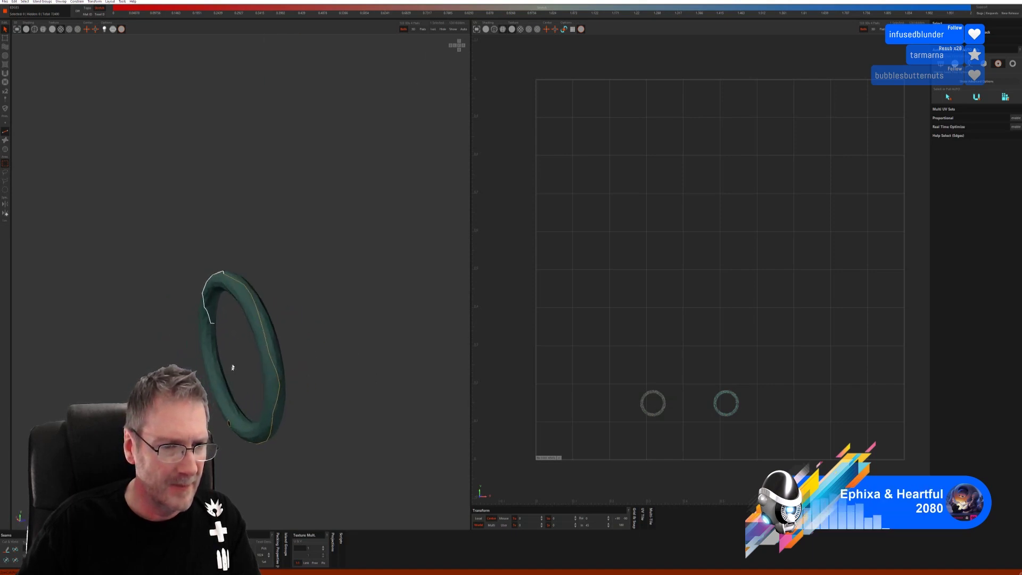
left_click(213, 342)
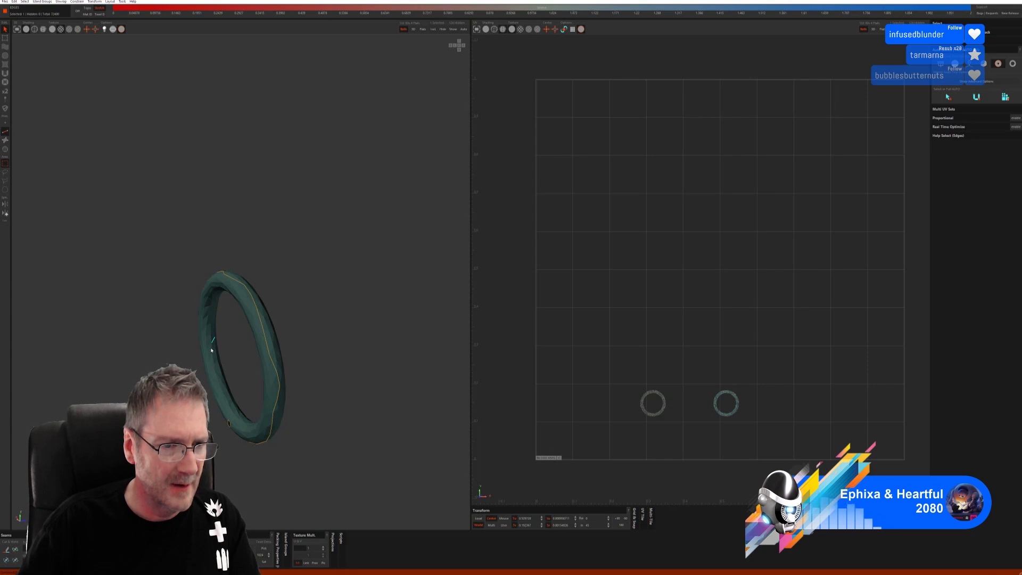
mouse_move(211, 350)
left_mouse_down()
mouse_move(235, 413)
mouse_move(261, 428)
mouse_move(297, 411)
left_mouse_up()
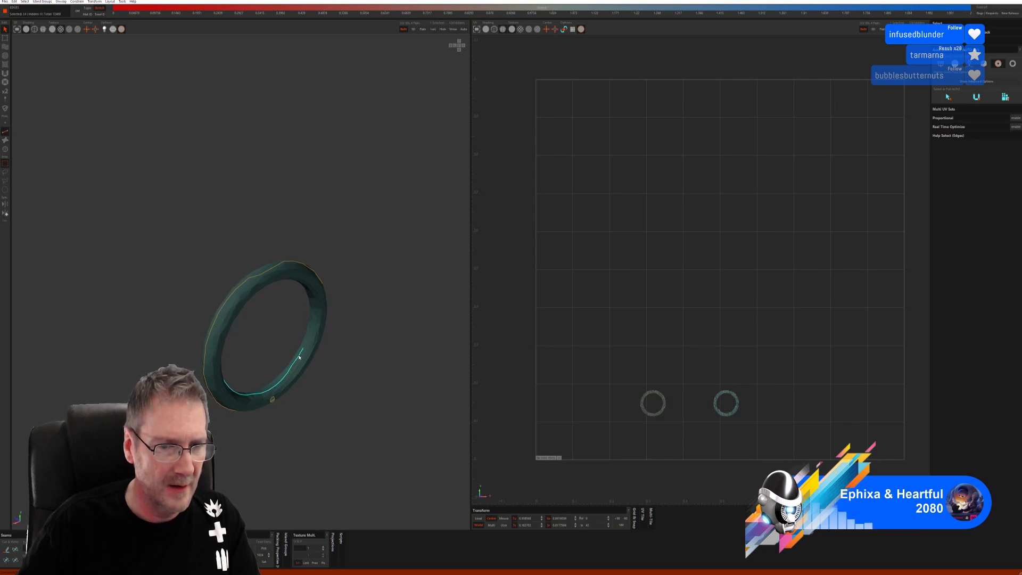
left_click_drag(299, 357, 262, 284, "alt")
left_click(297, 331)
left_click(262, 284)
left_click_drag(181, 376, 190, 332, "alt")
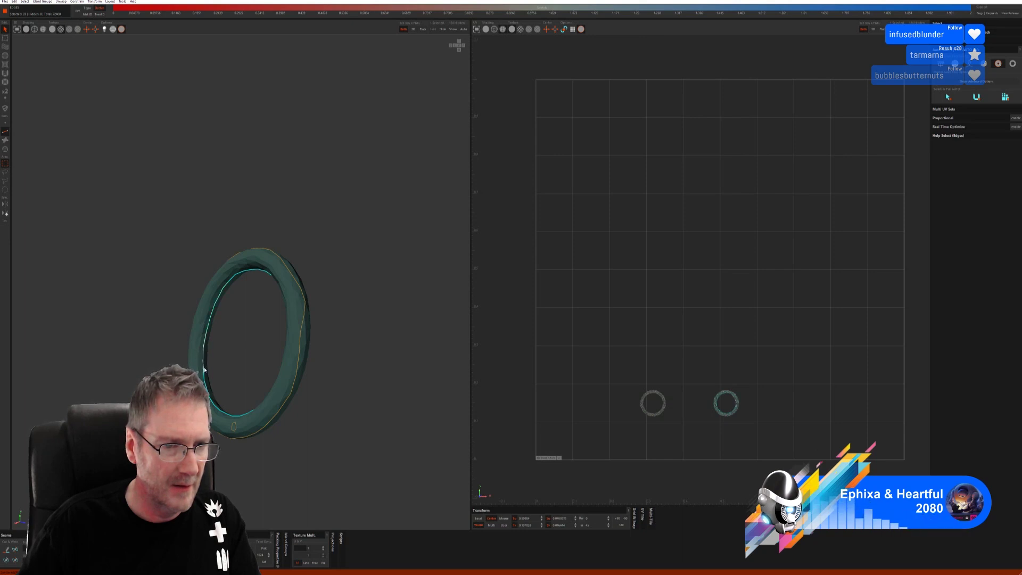
left_click(7, 550)
Select an edge path by hand around the outer rim of the second isolated ring and cut it as a seam.
scroll(178, 402, "down", 5)
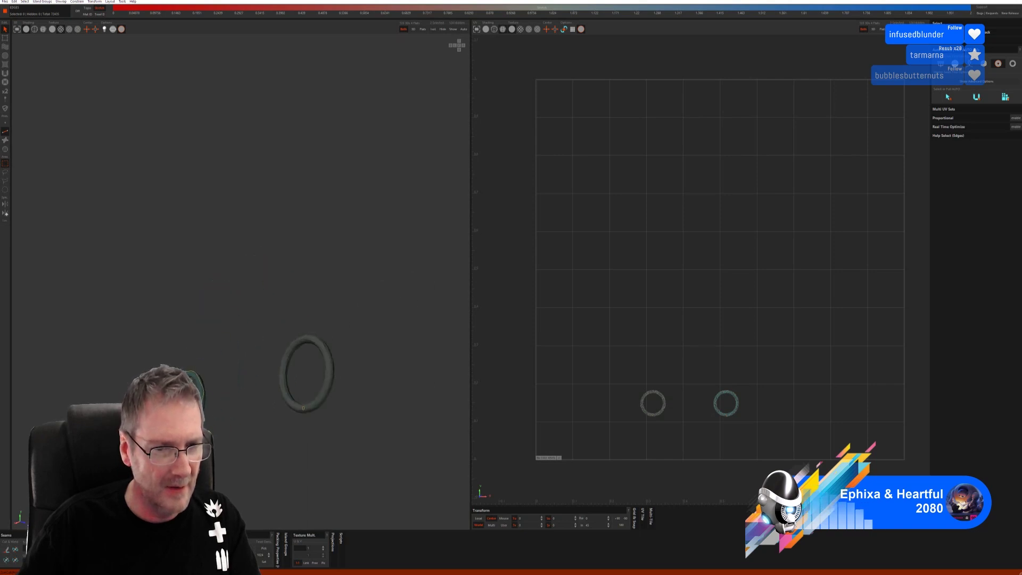
left_click_drag(179, 403, 215, 350, "alt")
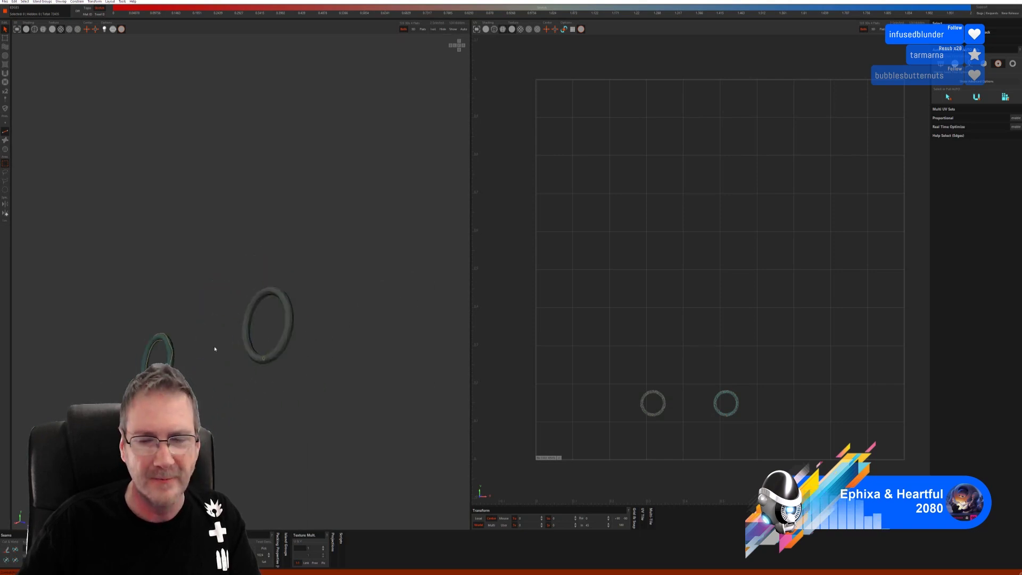
left_click_drag(257, 288, 250, 301, "alt")
middle_click_drag(260, 296, 270, 271, "alt")
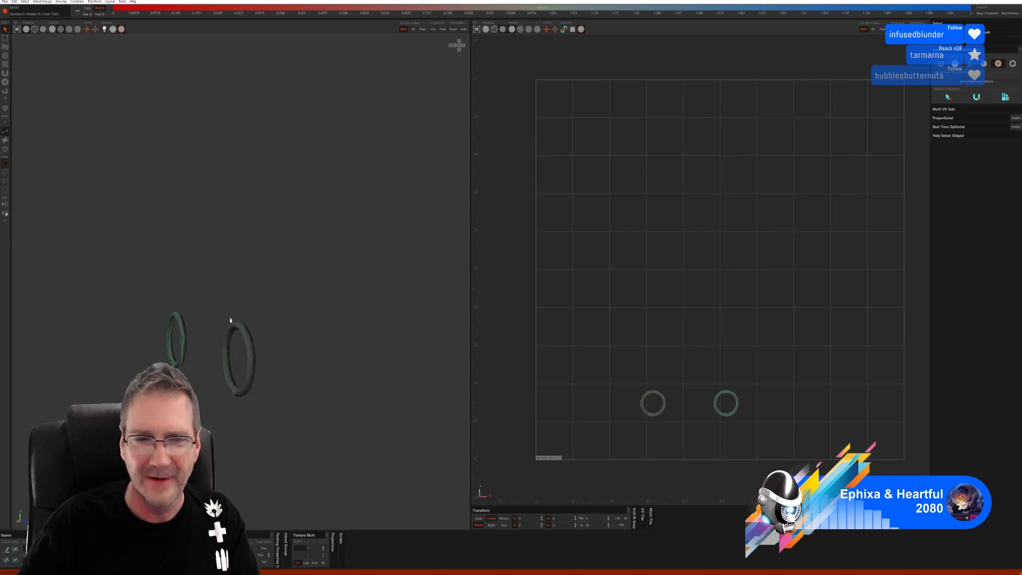
scroll(248, 344, "up", 5)
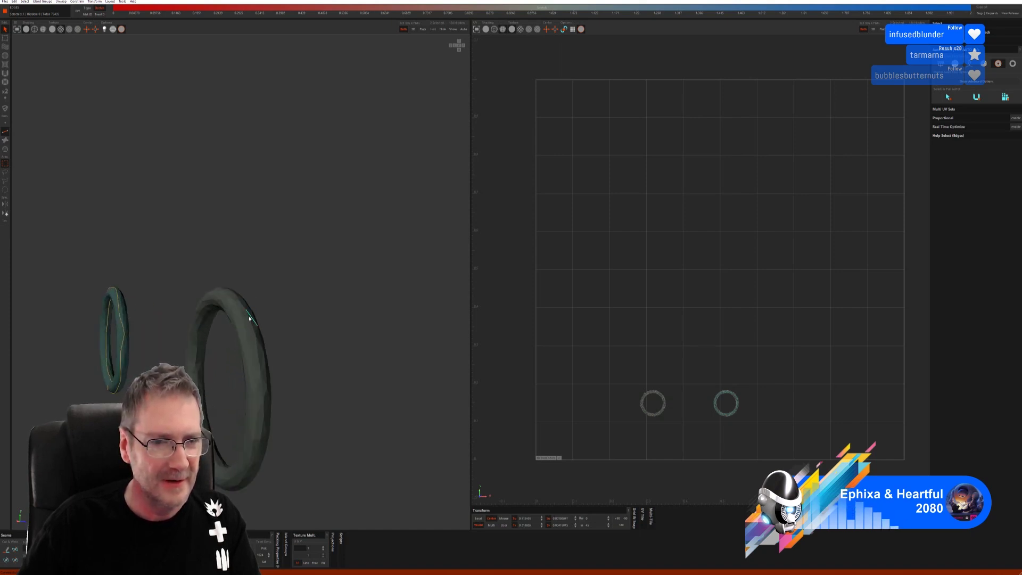
double_click(261, 378)
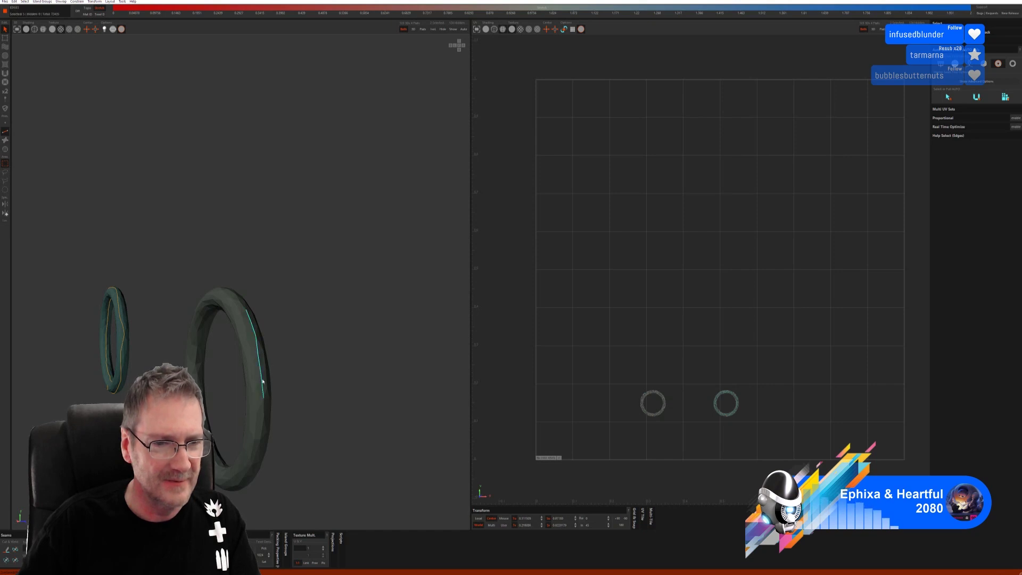
left_click_drag(263, 382, 263, 444)
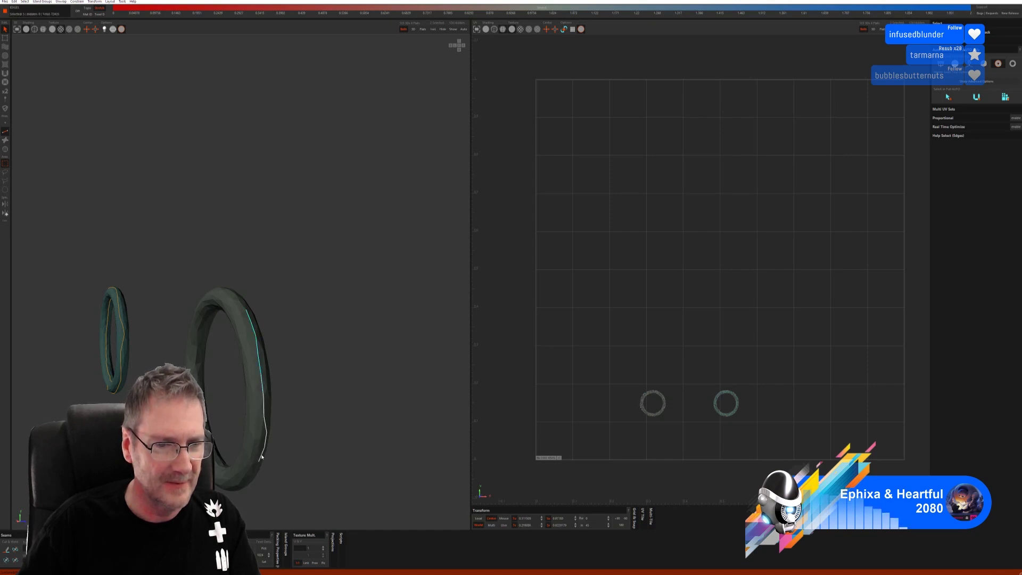
middle_click_drag(259, 458, 275, 302)
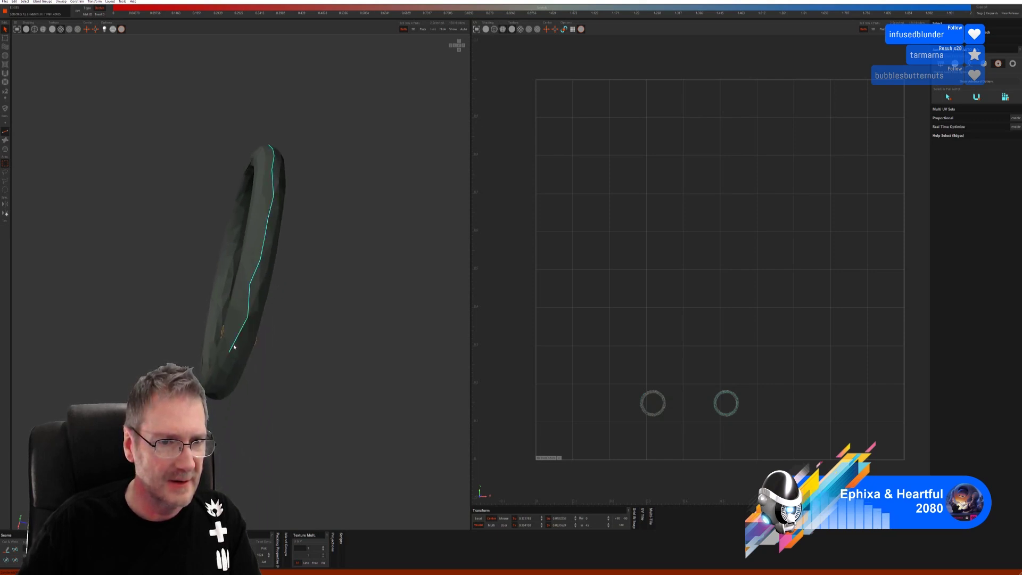
middle_click_drag(234, 347, 251, 275)
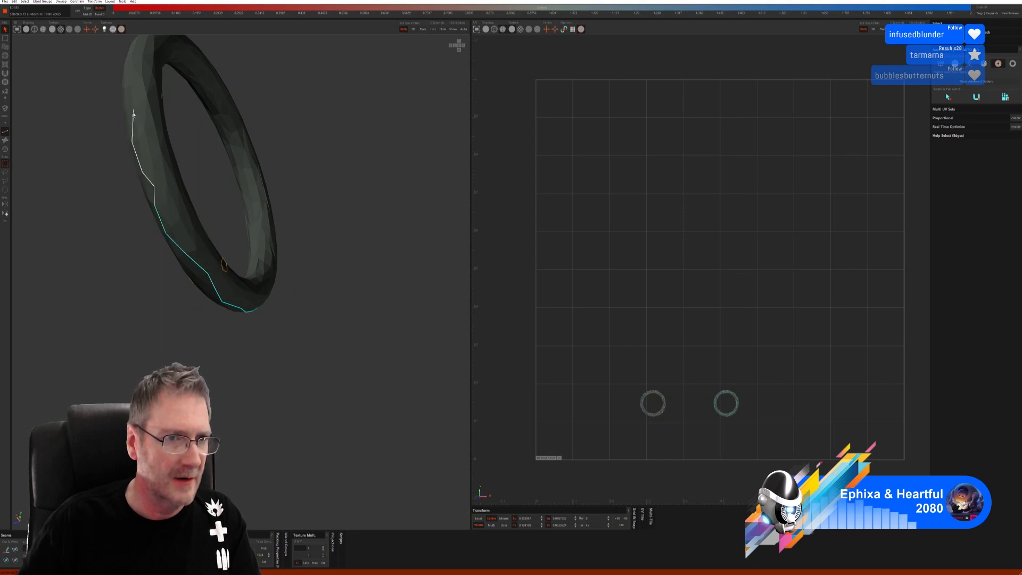
middle_click_drag(288, 185, 261, 279)
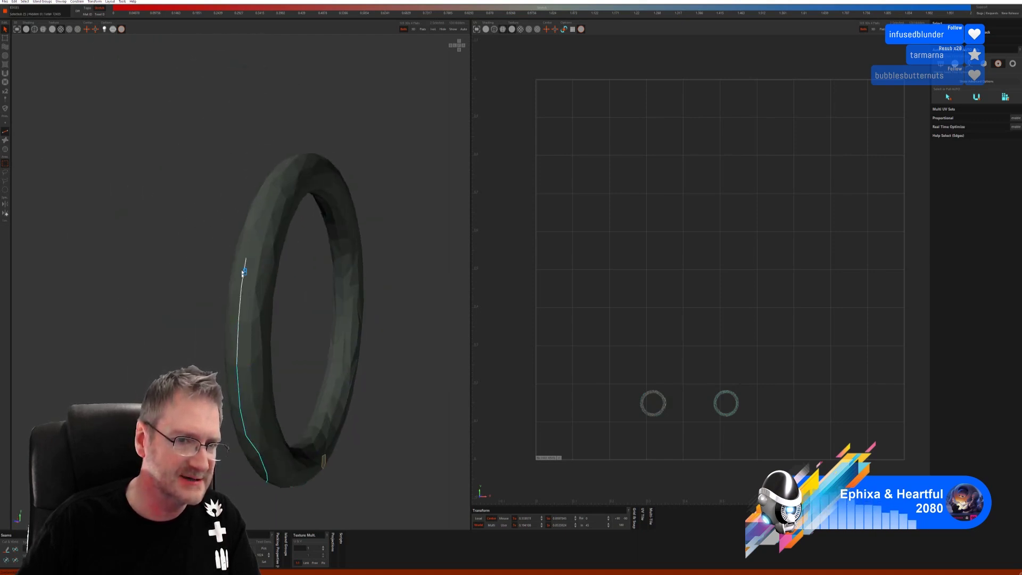
left_click(243, 272)
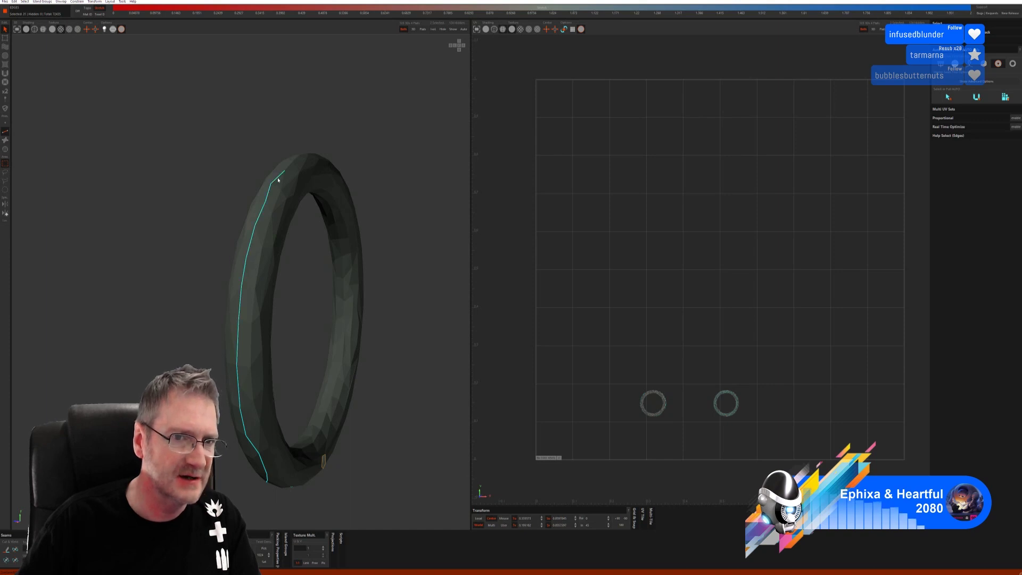
middle_click_drag(335, 224, 283, 231)
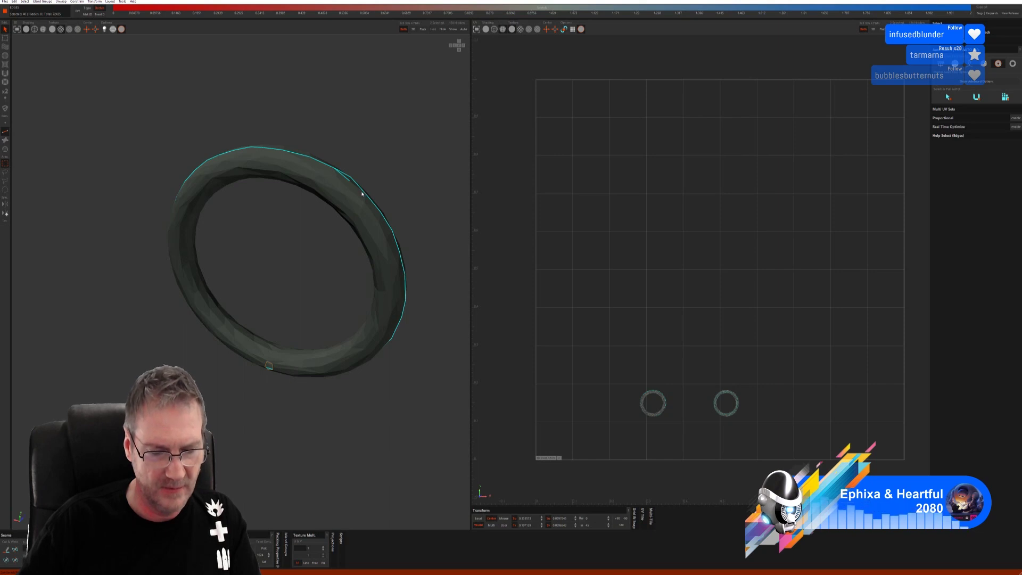
left_click(16, 548)
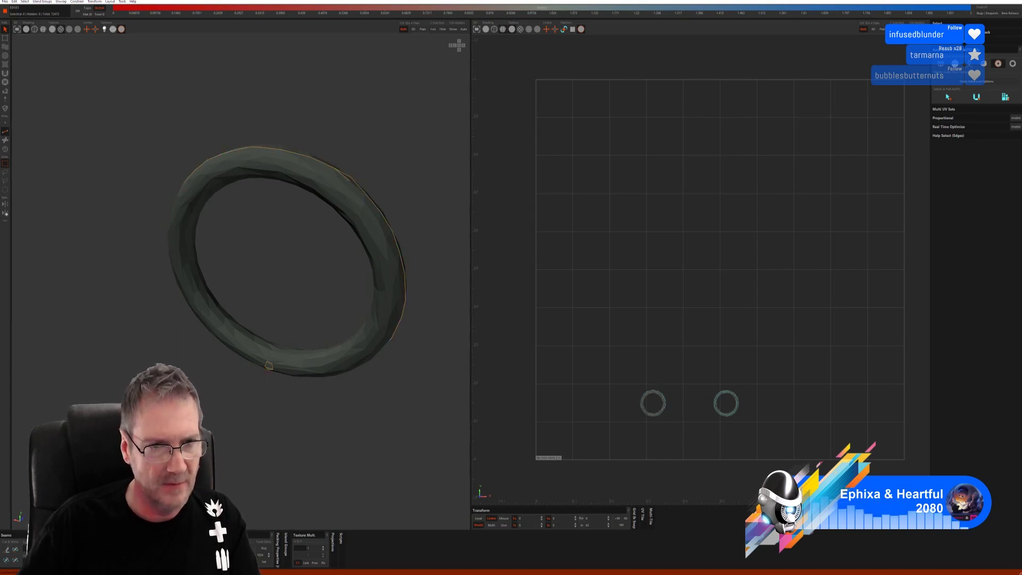
Select a continuous edge path around the second ring's inner rim and cut it as a seam.
key("super")
key("super")
left_click_drag(215, 218, 244, 366, "alt")
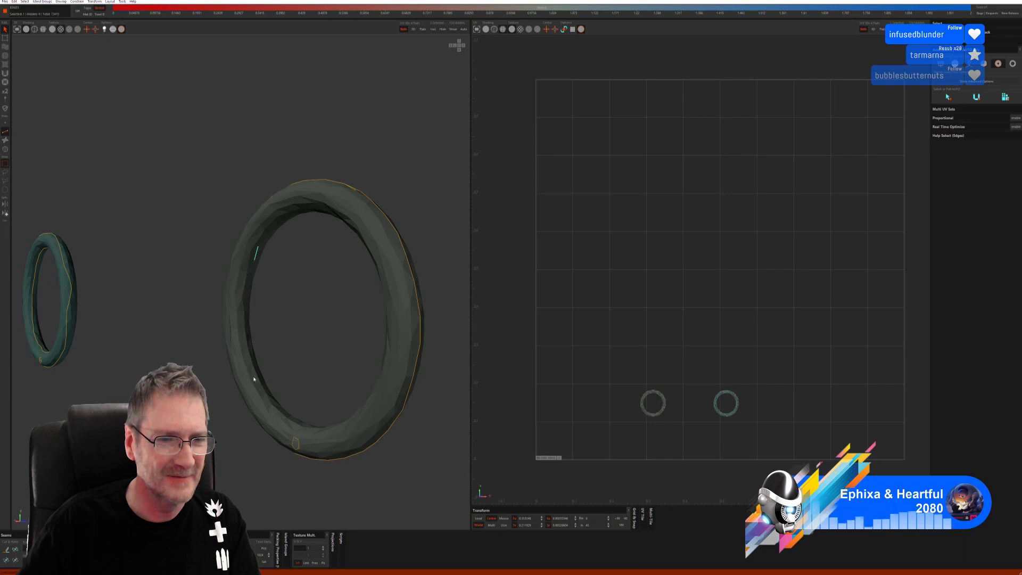
left_click_drag(276, 419, 289, 422)
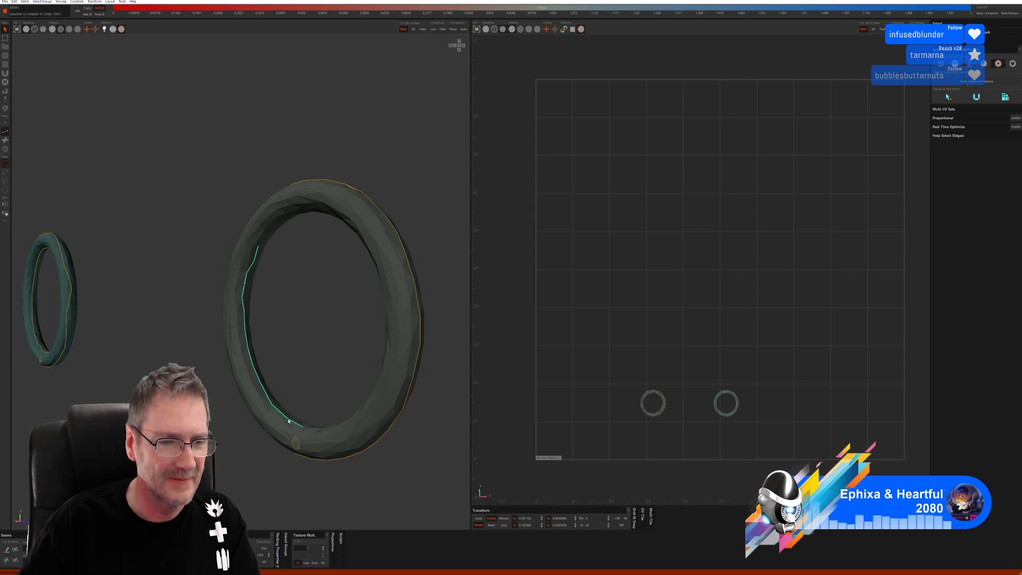
middle_click_drag(292, 381, 367, 399)
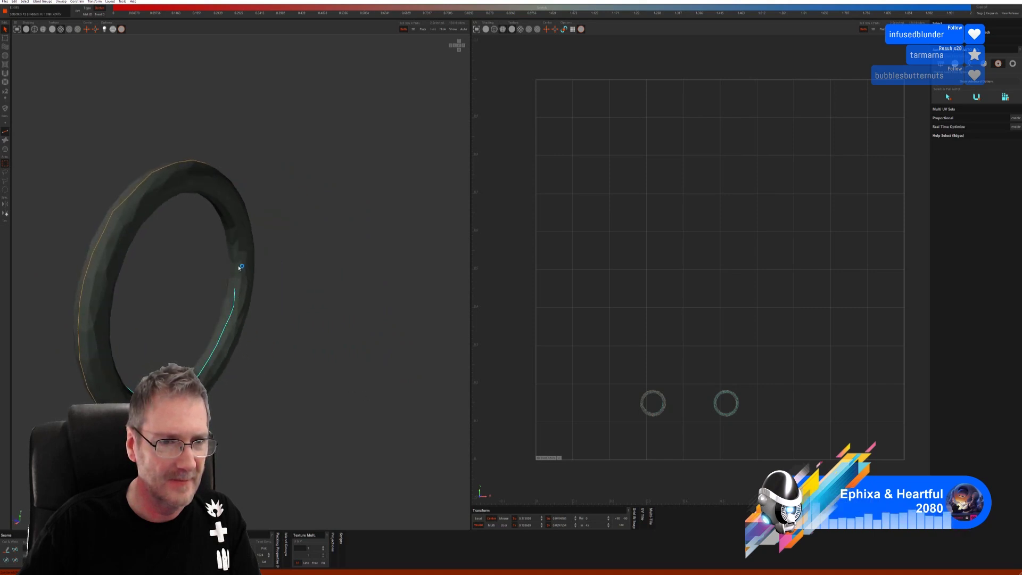
middle_click_drag(239, 268, 228, 294)
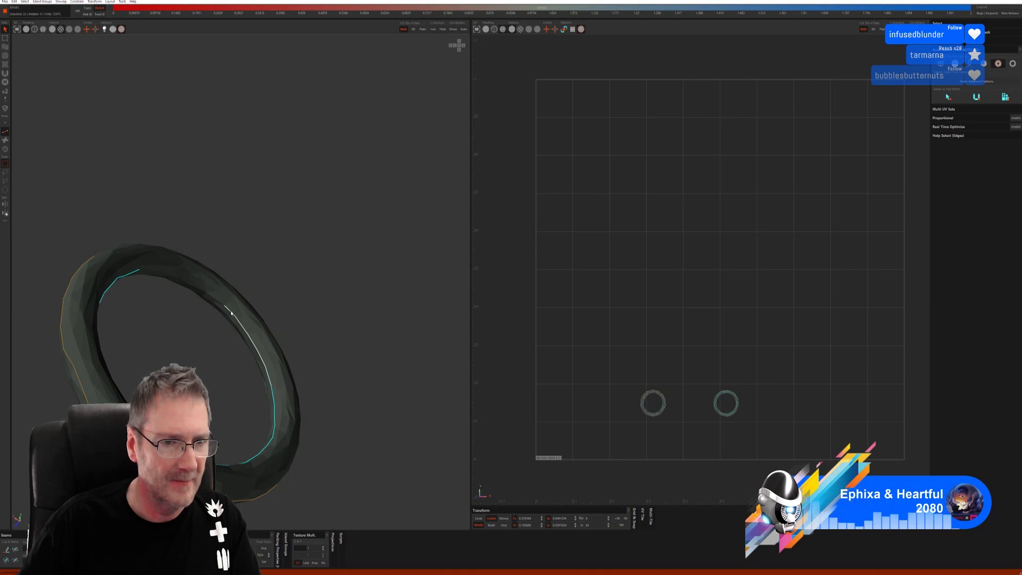
left_click(186, 283, "shift")
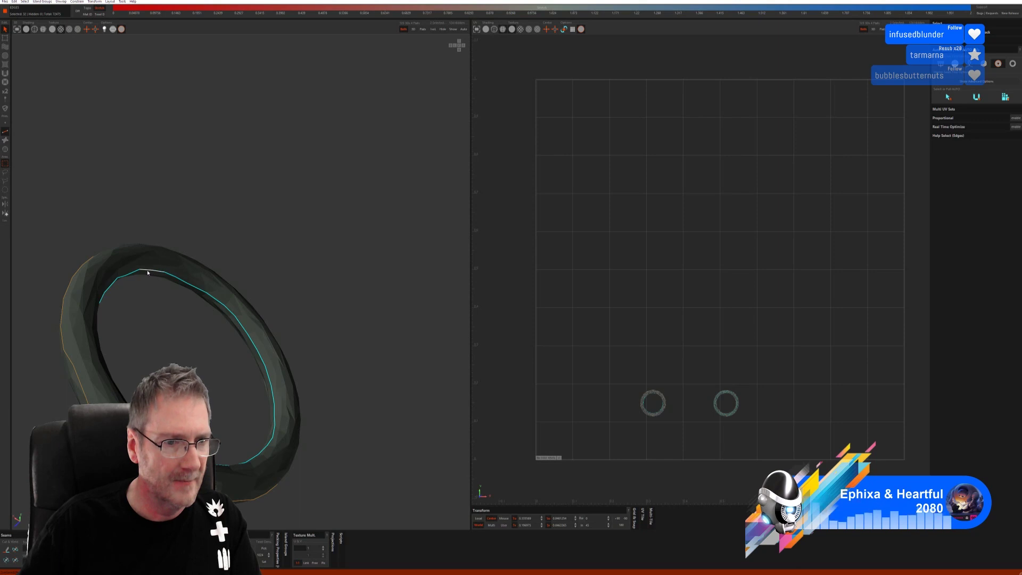
key("c")
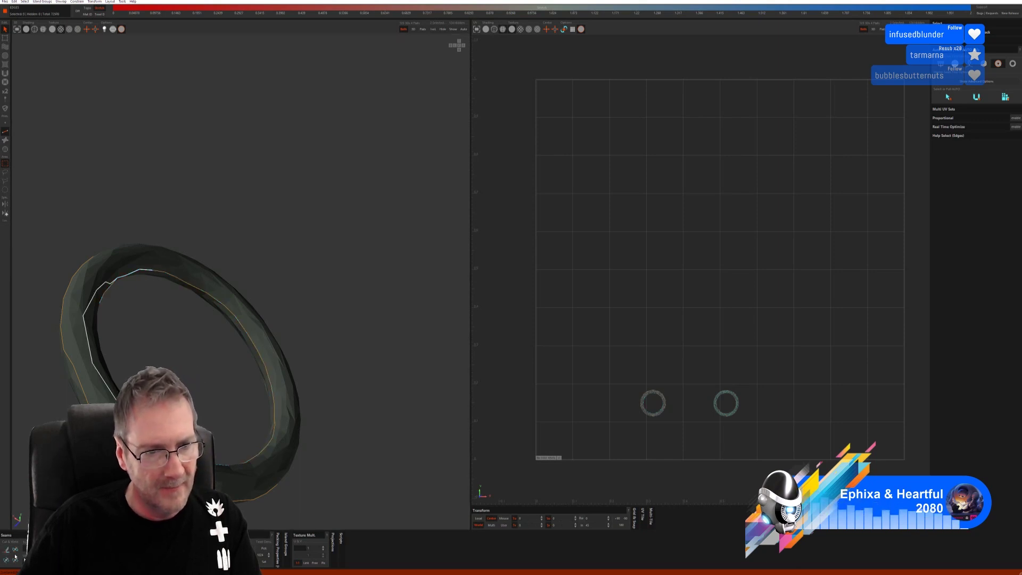
Unfold the cut halves of both isolated rings and pack the resulting islands into the UV tile.
left_click_drag(148, 273, 266, 417, "alt")
scroll(231, 407, "down", 6)
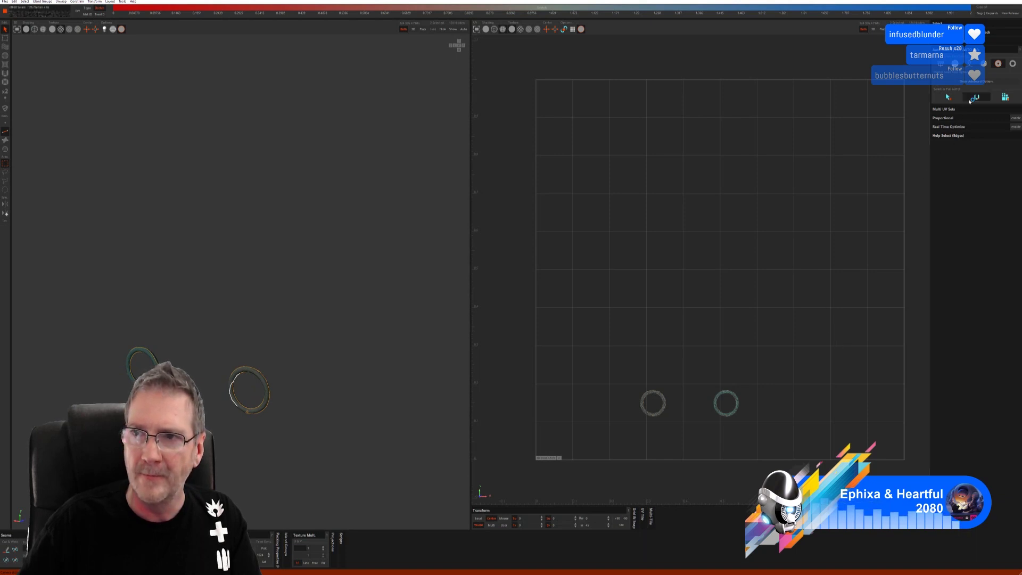
left_click(1005, 97)
left_click_drag(236, 321, 256, 258, "alt")
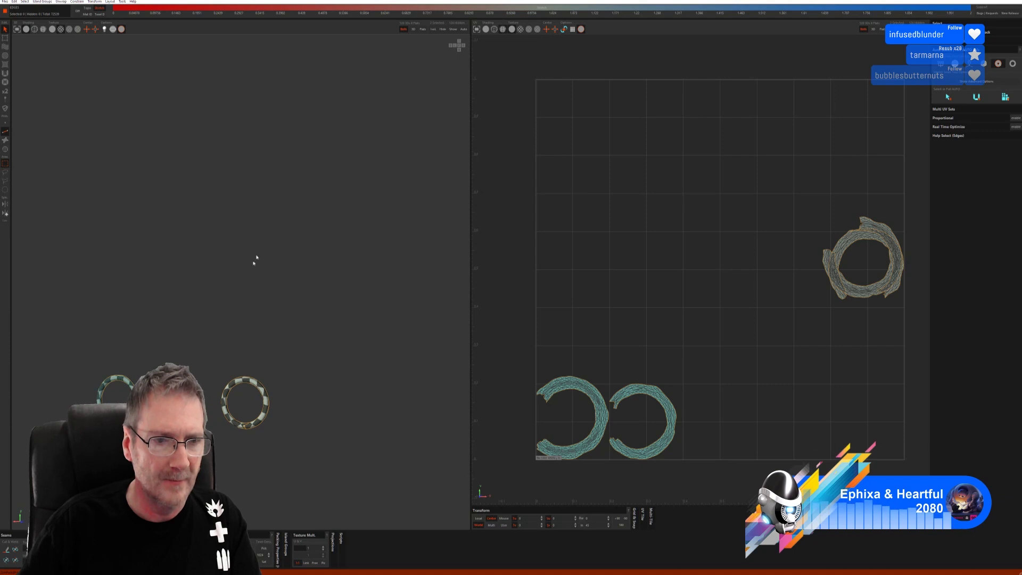
Show the whole bathtub, isolate the base moulding around its foot, and switch to edge selection mode.
left_click(453, 29)
left_click_drag(316, 250, 269, 300, "alt")
scroll(258, 312, "down", 10)
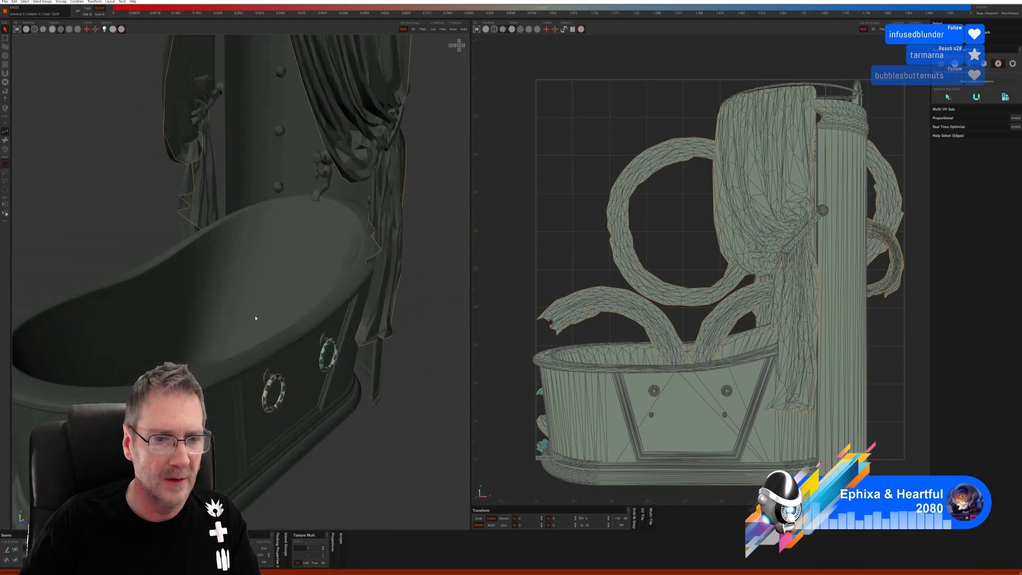
left_click_drag(224, 439, 283, 435, "alt")
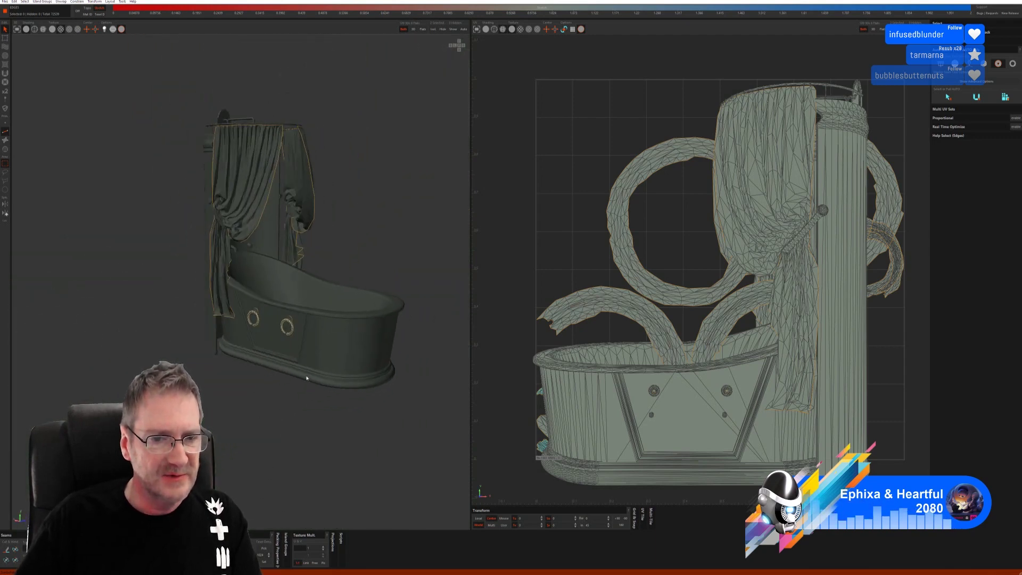
left_click(5, 151)
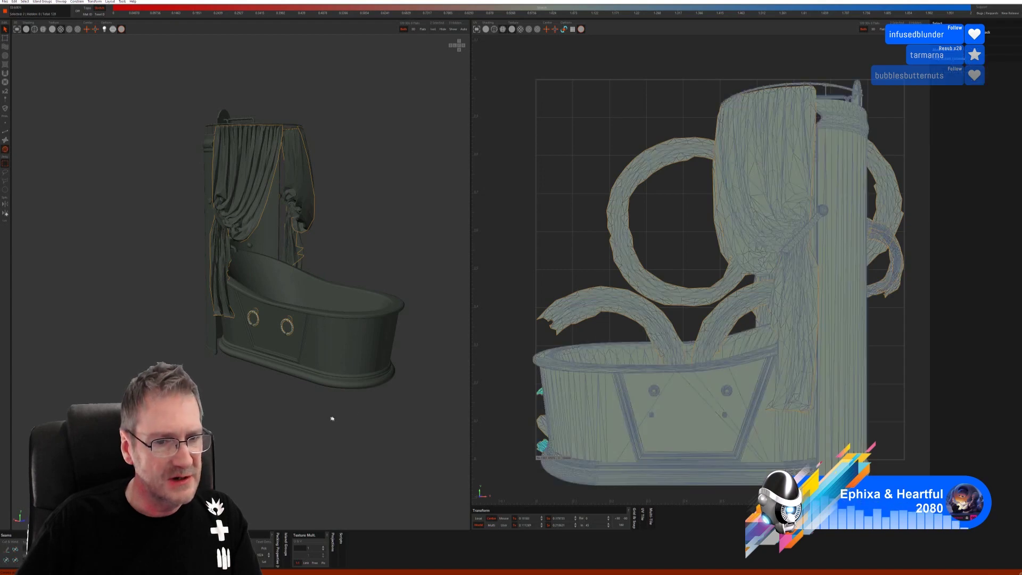
left_click(320, 384)
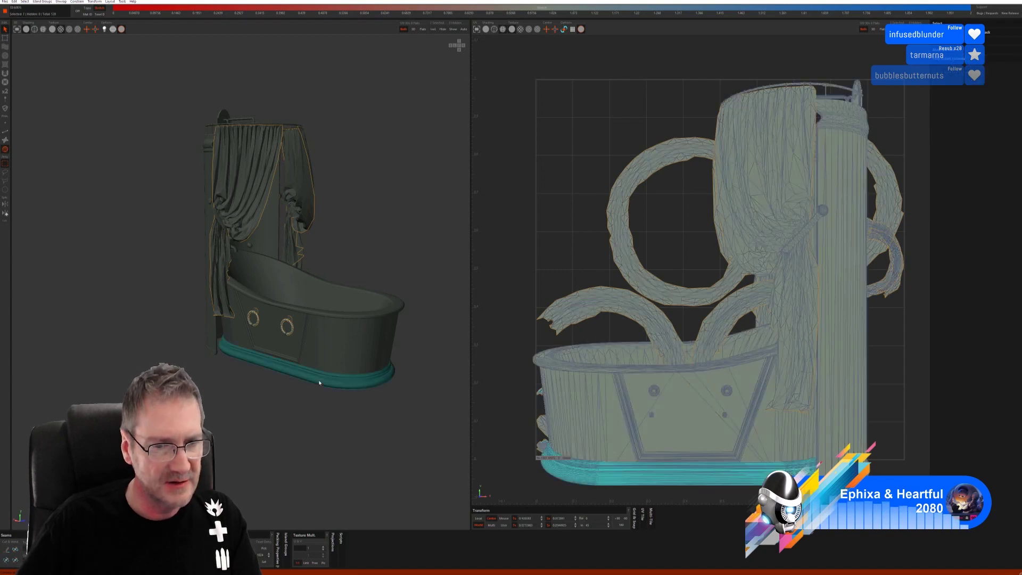
left_click(434, 32)
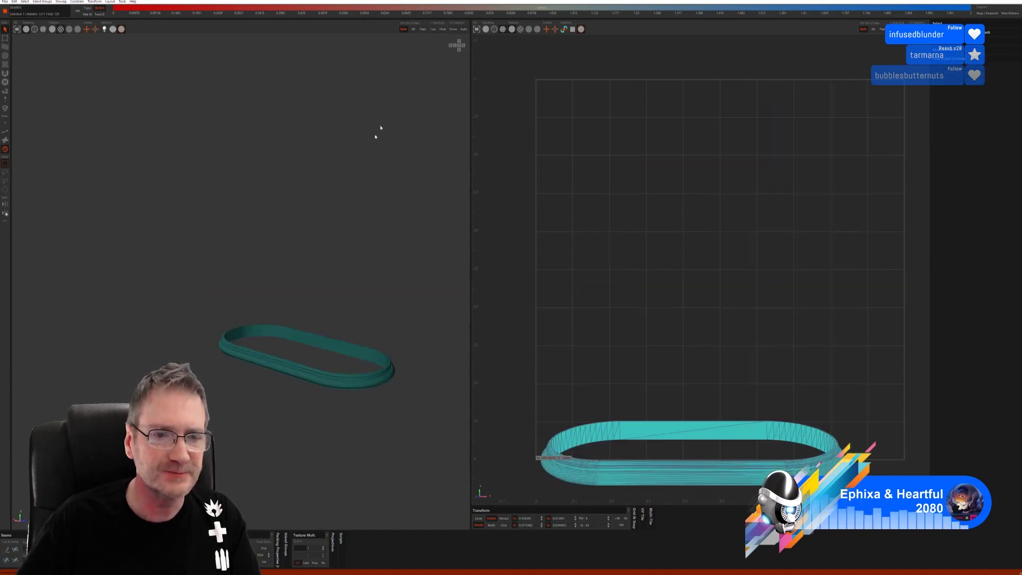
left_click_drag(319, 326, 312, 320, "alt")
middle_click_drag(313, 320, 272, 281, "alt")
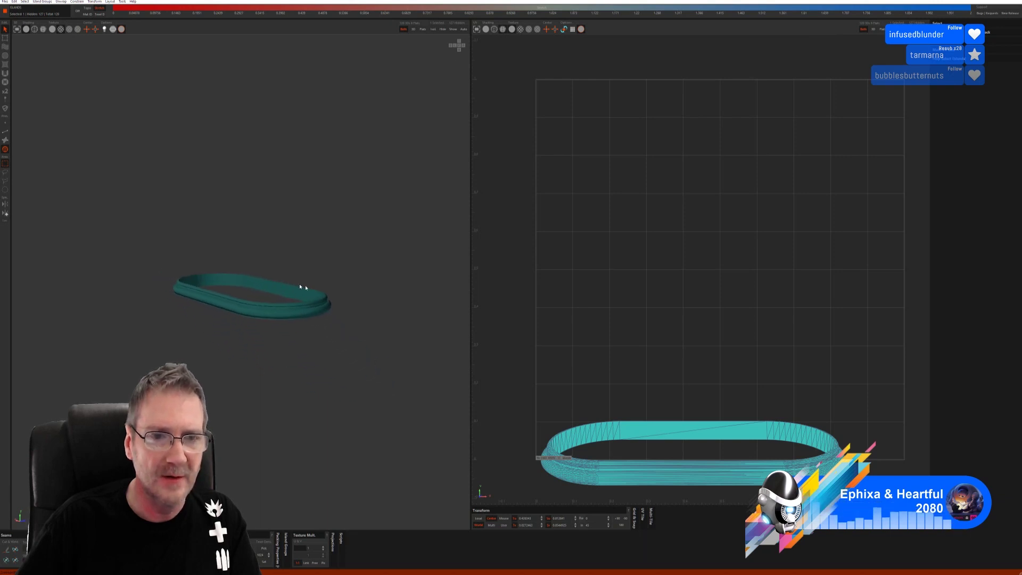
left_click(5, 132)
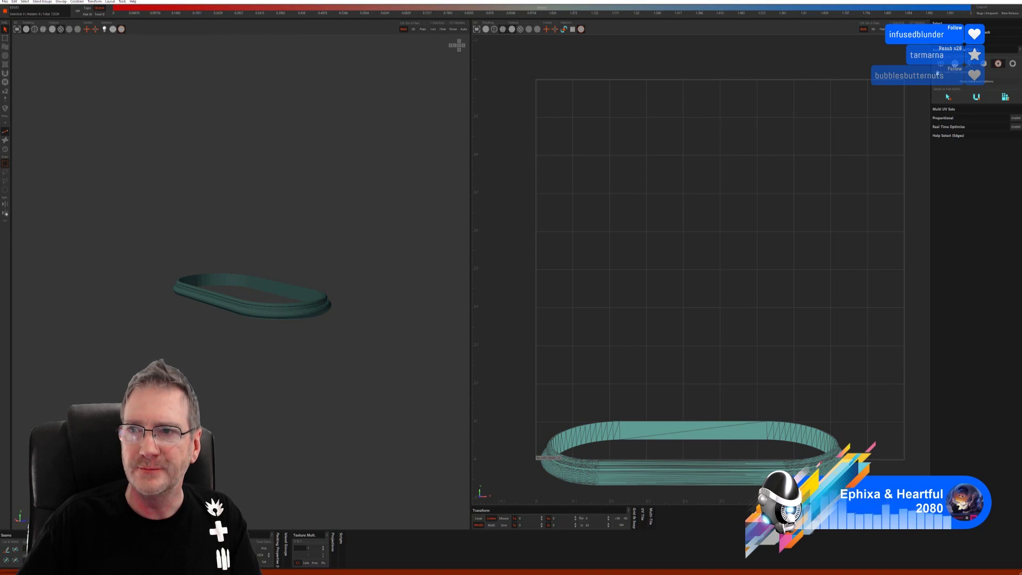
Try automatic Pelt seam selection on the isolated base moulding, and clear the selected edges.
left_click(970, 64)
left_click(949, 105)
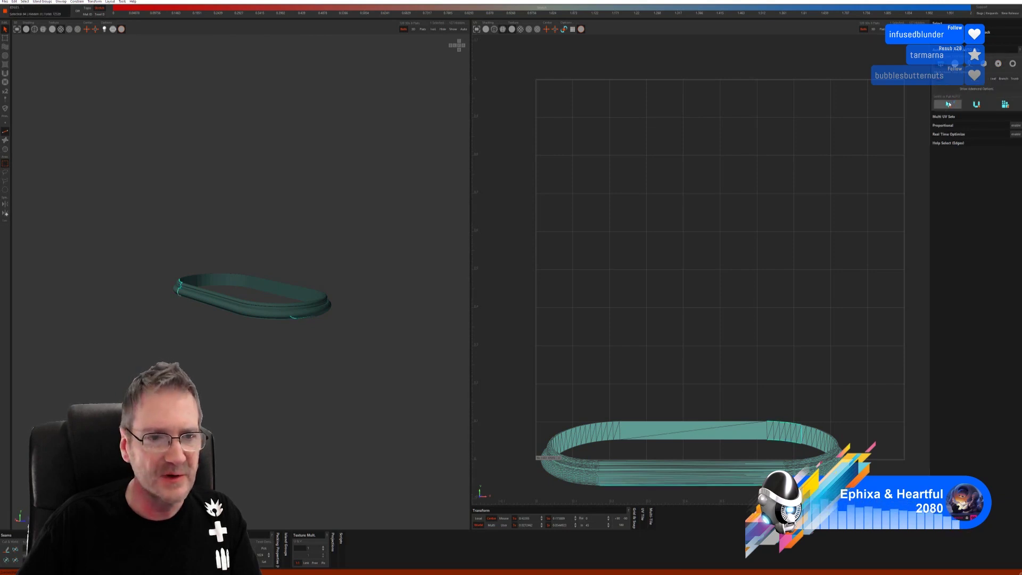
left_click_drag(333, 234, 332, 272, "alt")
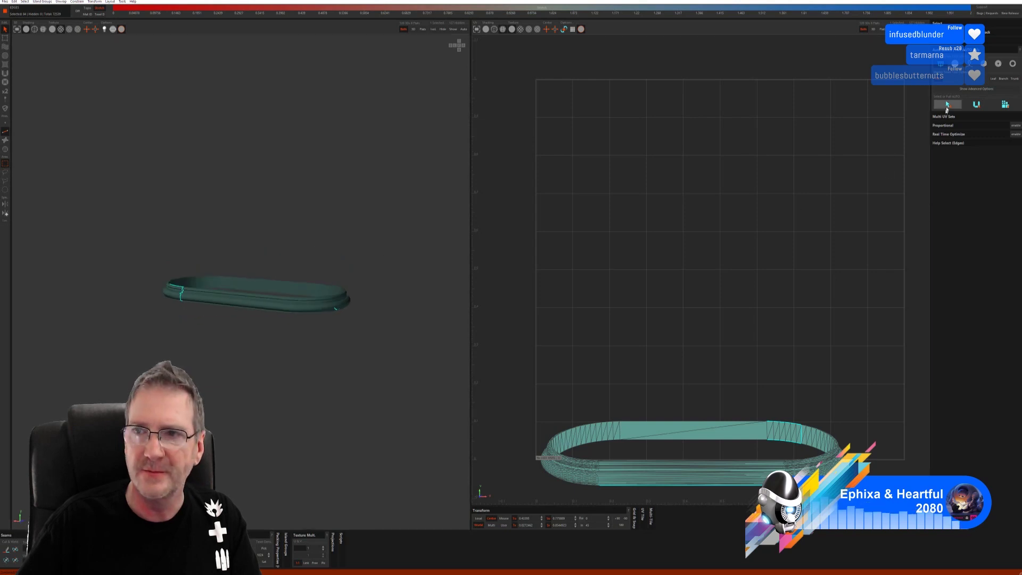
left_click(771, 209)
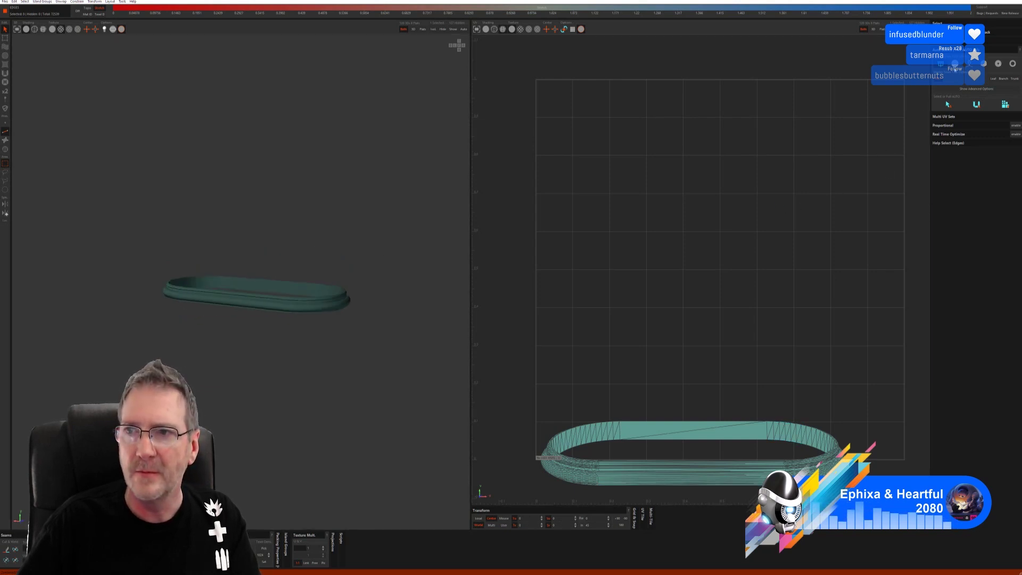
Try automatic Mosaic seam selection on the base moulding and unfold it along the selected edges.
left_click(955, 64)
left_click(958, 112)
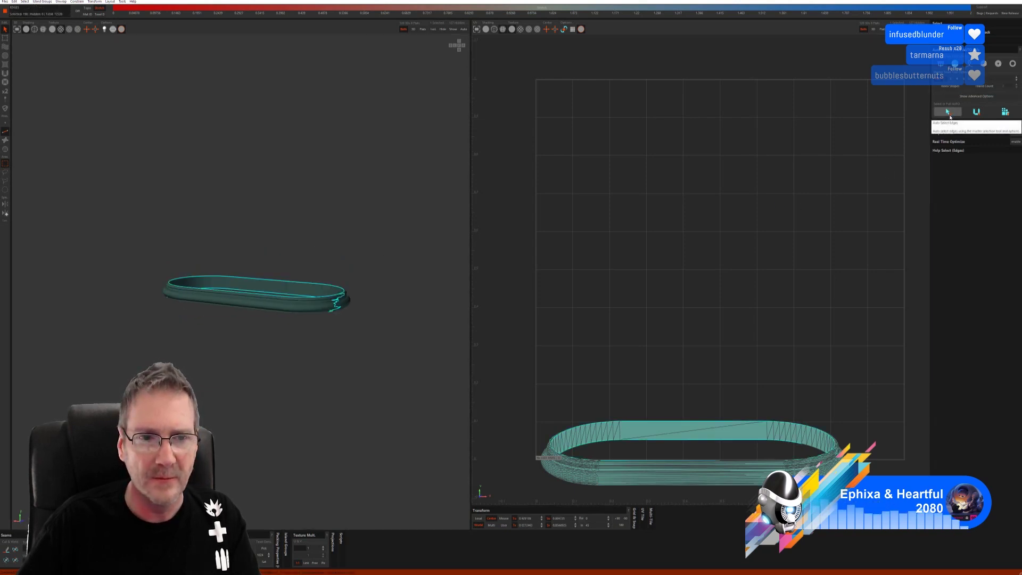
left_click(976, 112)
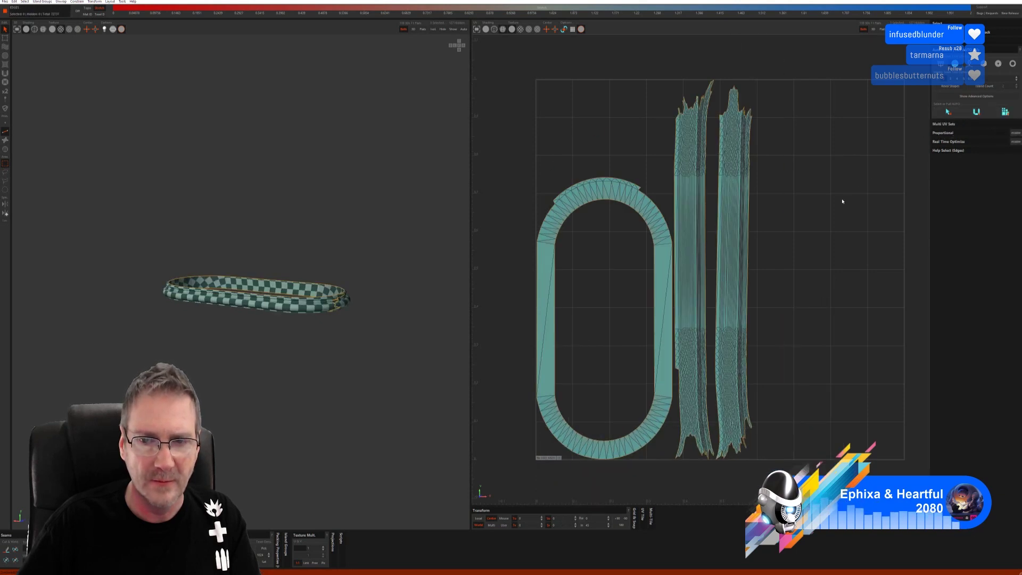
middle_click_drag(390, 383, 338, 365)
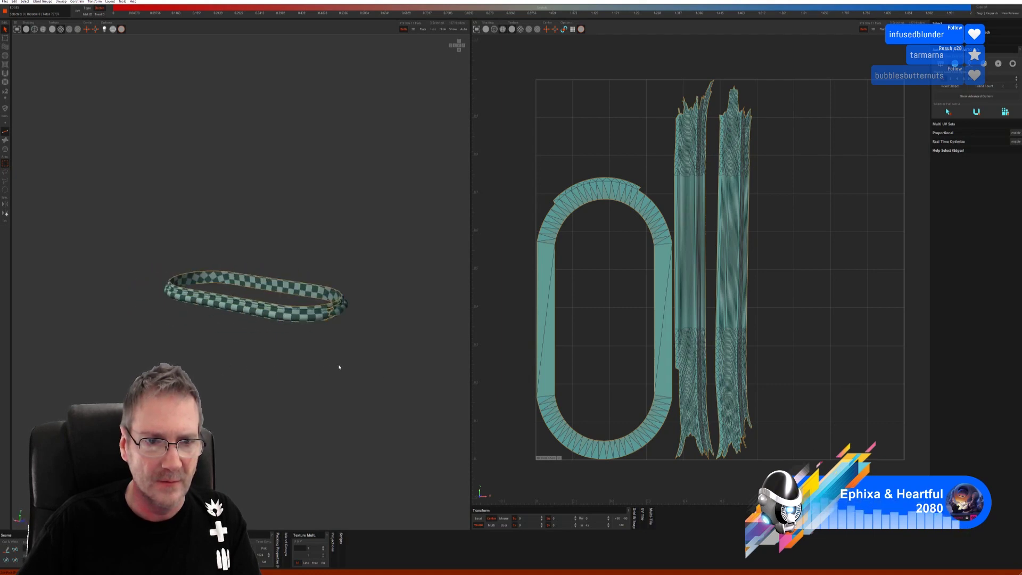
Undo the base moulding's unfold and its automatic Mosaic edge selection.
key("ctrl+z")
key("ctrl+z")
key("ctrl+z")
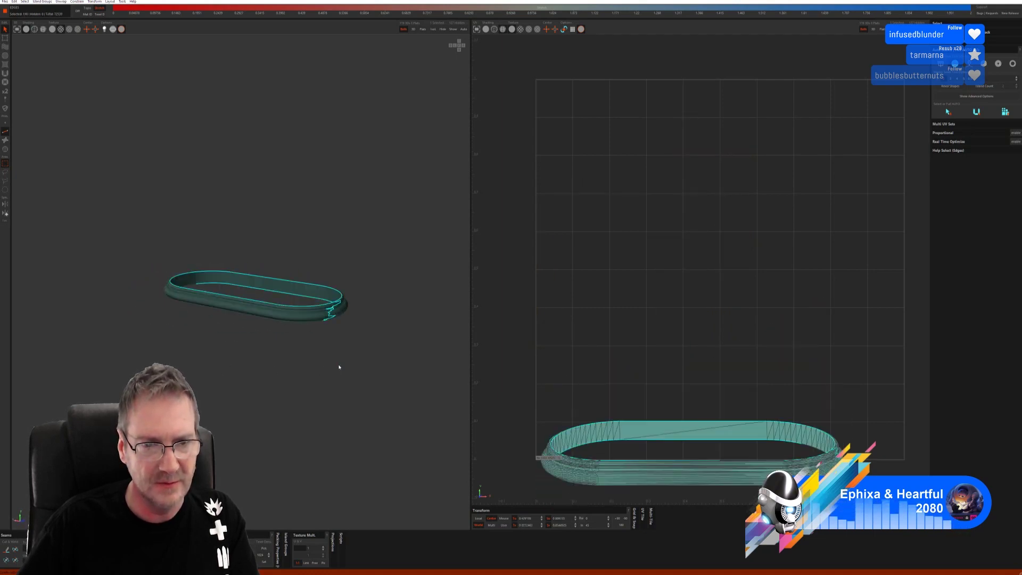
key("ctrl+z")
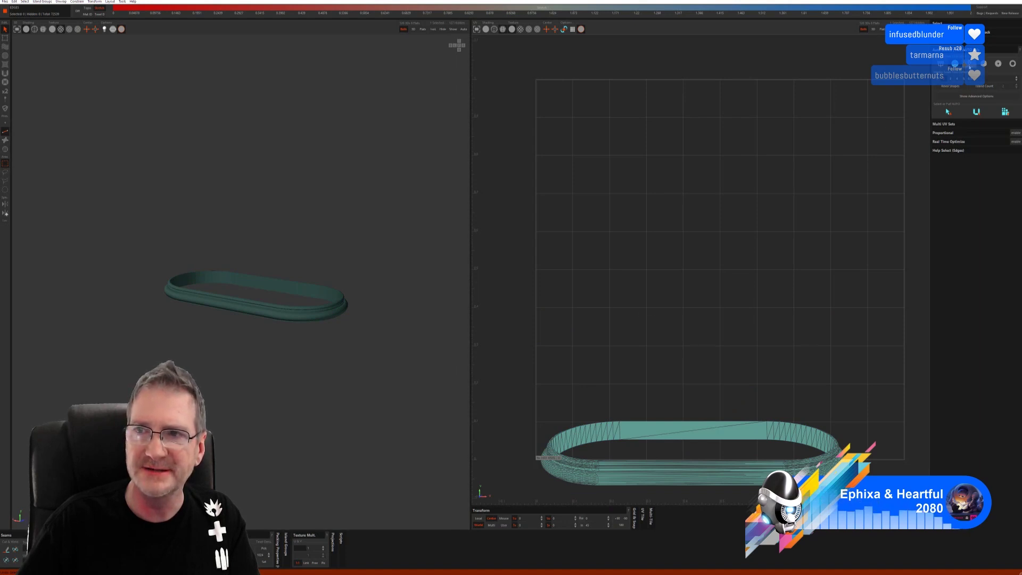
Select the base moulding's seams automatically by sharp edges, cutting, unfolding and packing the resulting islands.
left_click(941, 64)
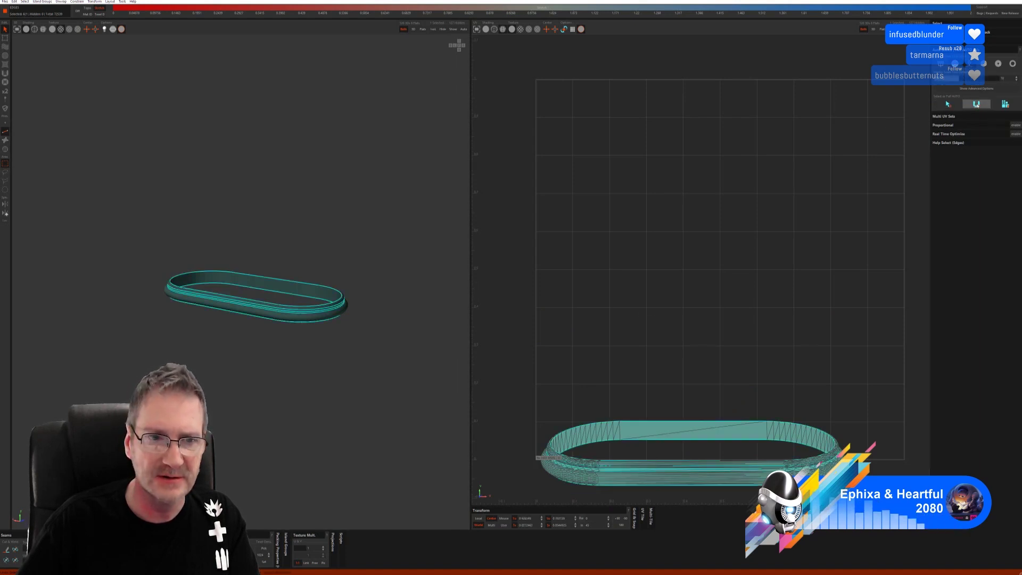
left_click(1005, 104)
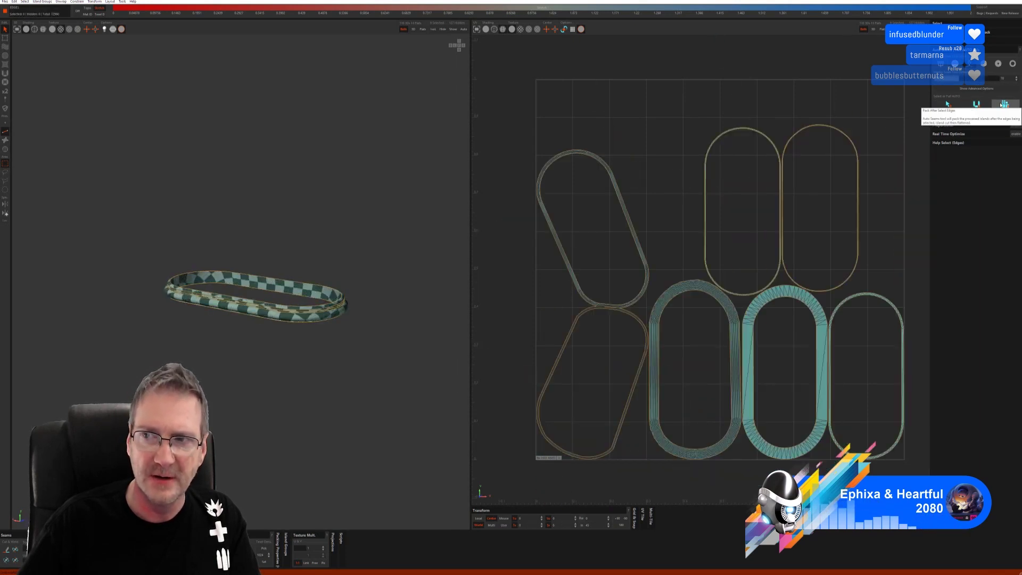
Examine the checker pattern around the unwrapped base moulding for stretching and seam placement.
left_click_drag(338, 271, 238, 304, "alt")
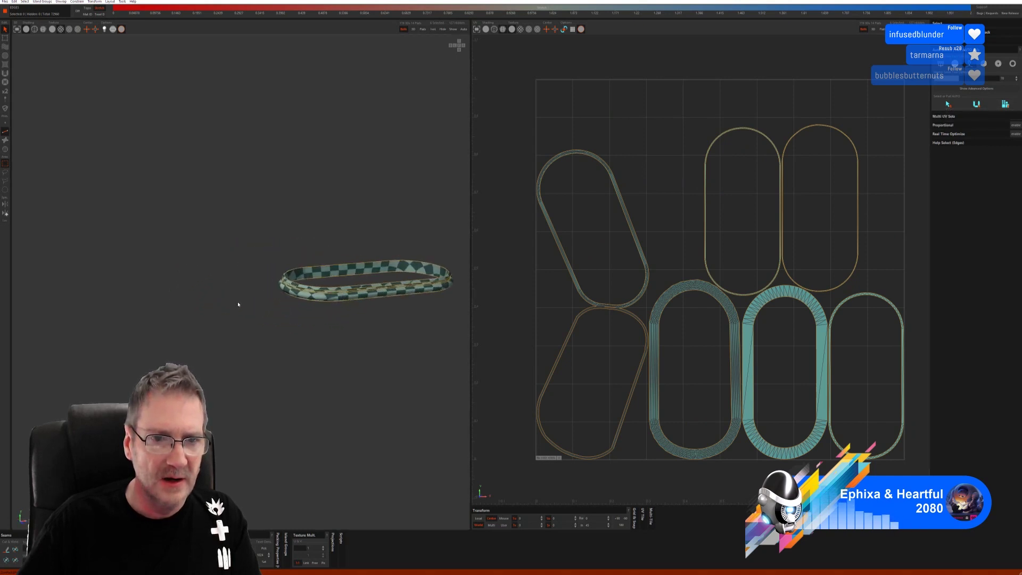
scroll(296, 296, "up", 3)
left_click_drag(336, 288, 353, 285, "alt")
middle_click_drag(426, 289, 281, 313, "alt")
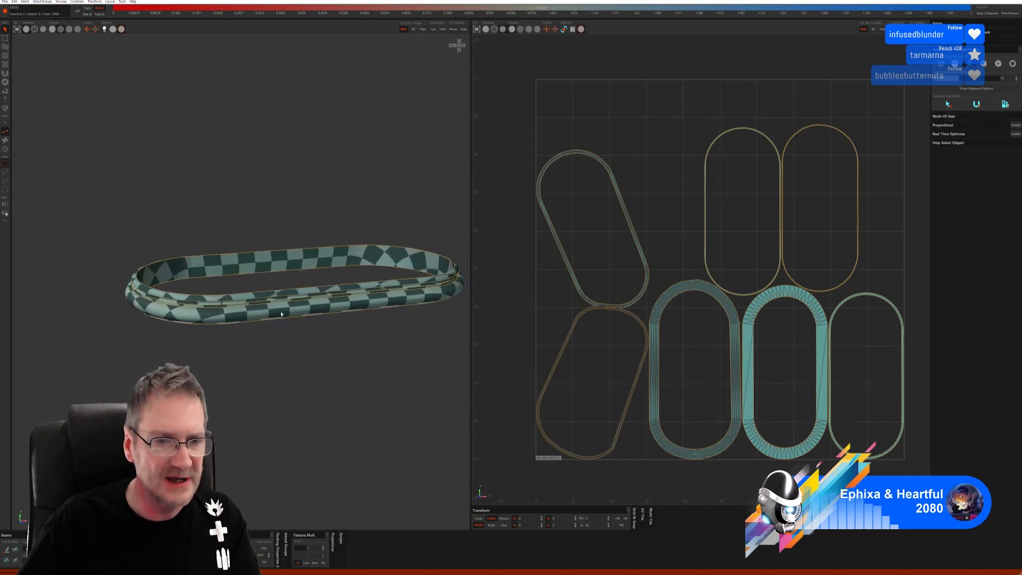
scroll(292, 315, "up", 3)
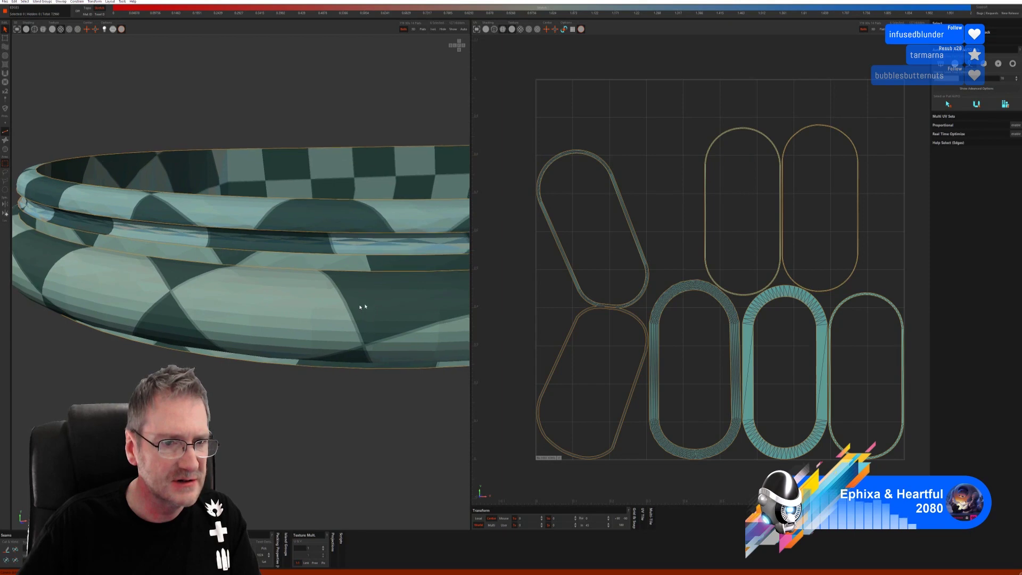
scroll(360, 304, "down", 5)
left_click_drag(155, 369, 262, 379, "alt")
scroll(262, 379, "down", 4)
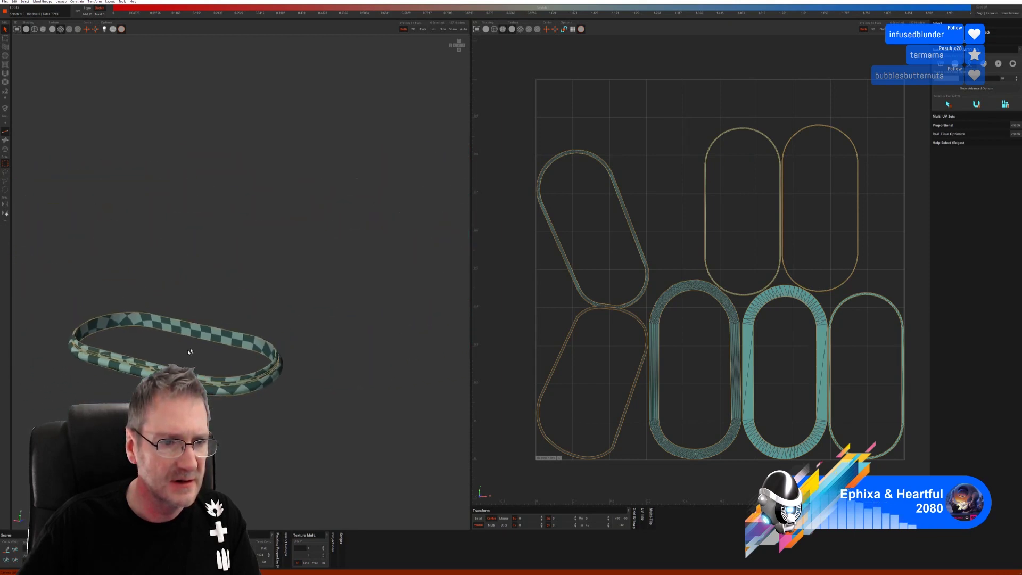
middle_click_drag(190, 353, 285, 319, "alt")
mouse_move(244, 340)
left_mouse_down("alt")
mouse_move(264, 343)
mouse_move(237, 345)
left_mouse_up("alt")
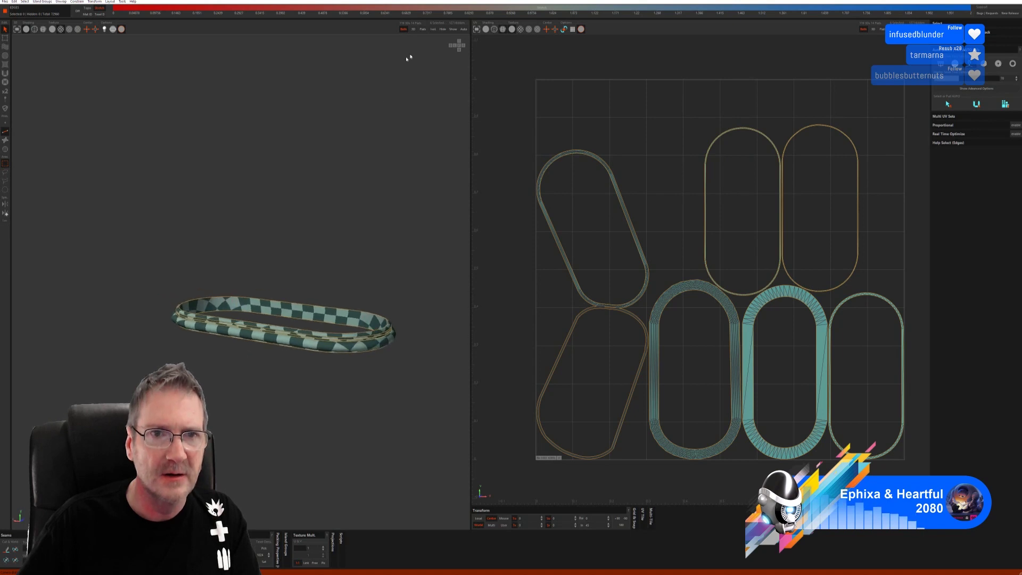
Show the whole bathtub, select the angular panel trim around the ring handles in island mode, and isolate it.
left_click(453, 32)
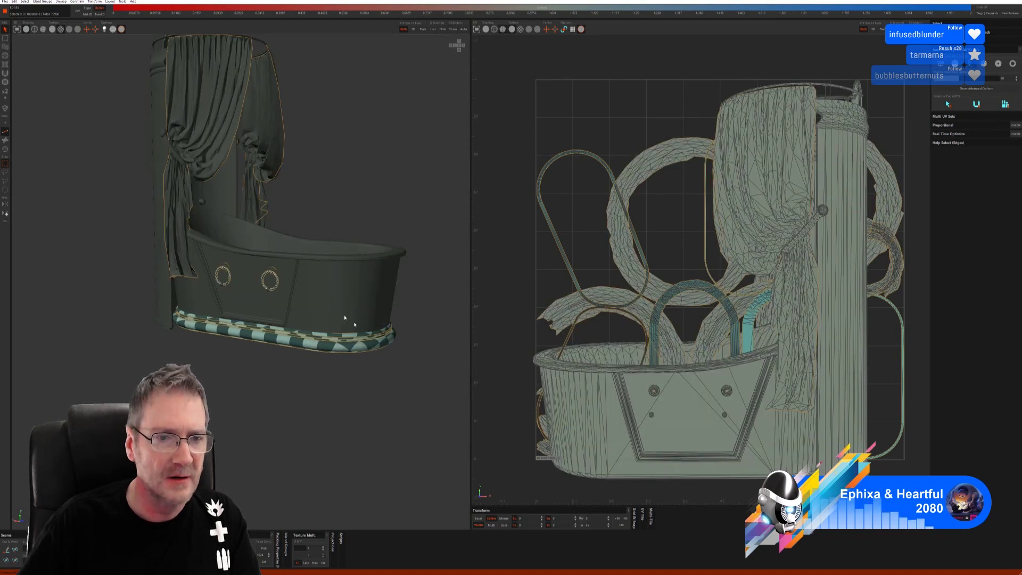
left_click(5, 150)
left_click(290, 301)
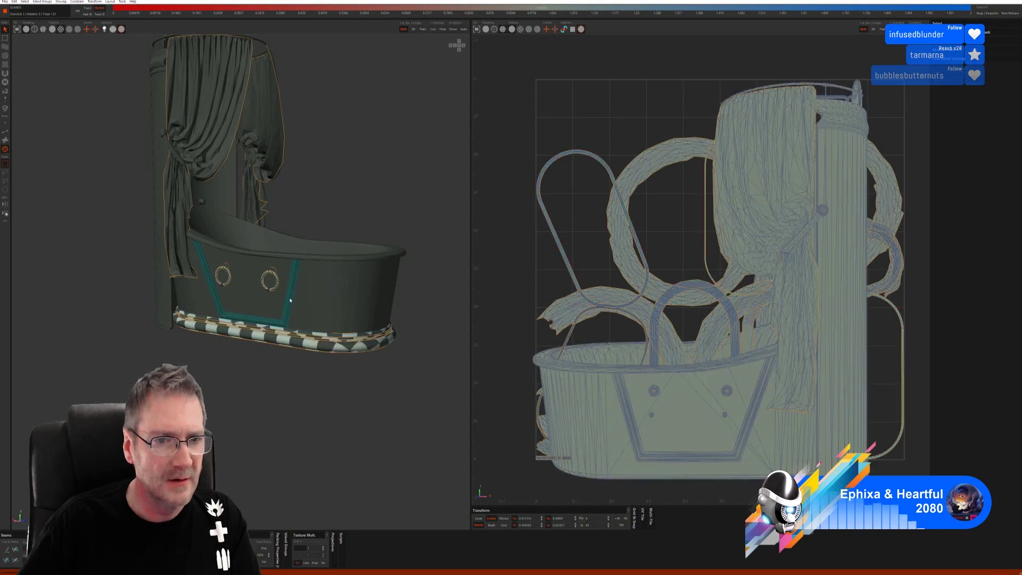
left_click_drag(360, 422, 293, 420, "alt")
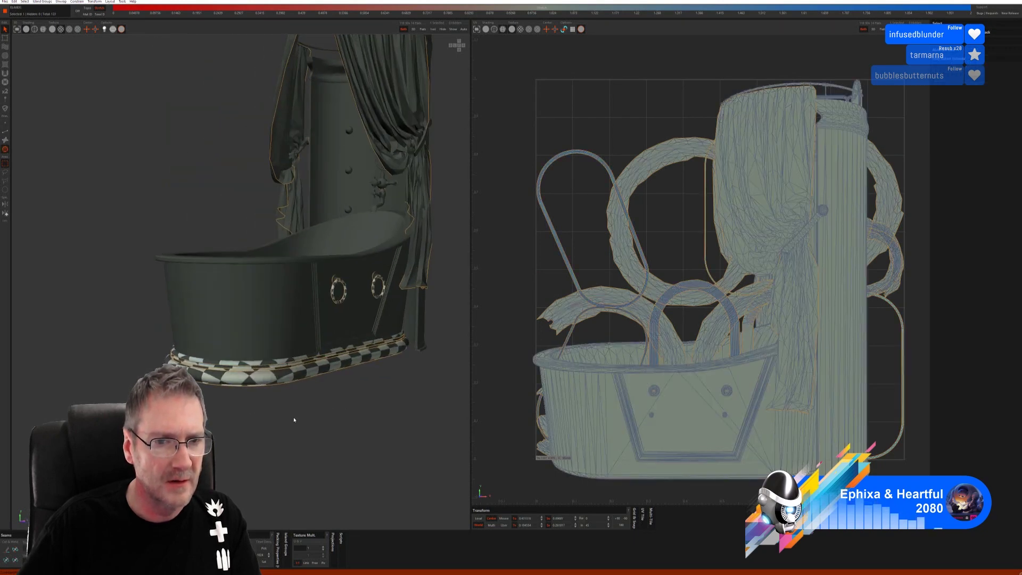
left_click(317, 314, "ctrl")
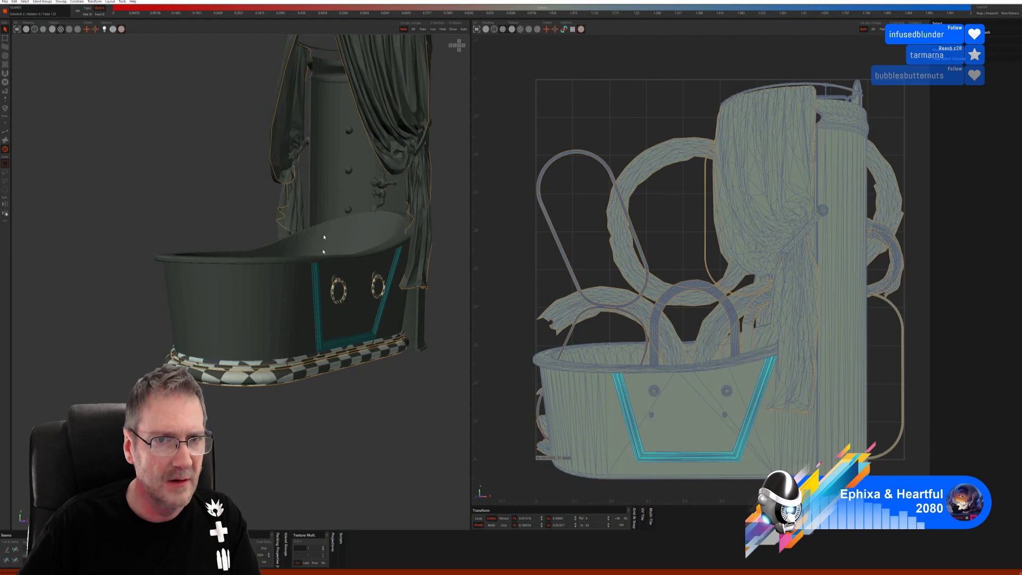
left_click(433, 29)
left_click_drag(283, 192, 341, 191, "alt")
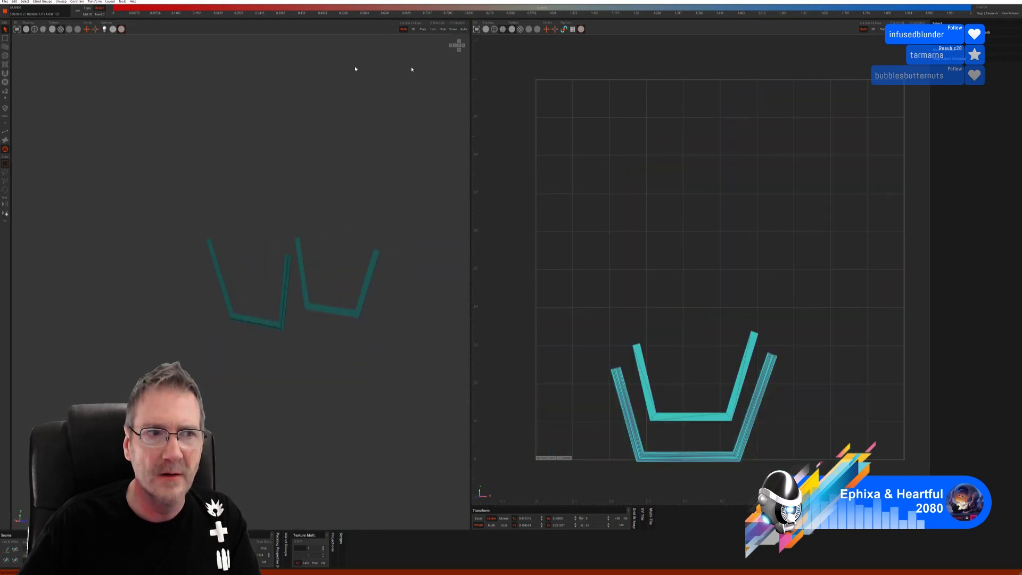
Try the sharp-edges automatic seam selection with unfold and pack on the isolated panel trim, and revert it.
left_click(3, 132)
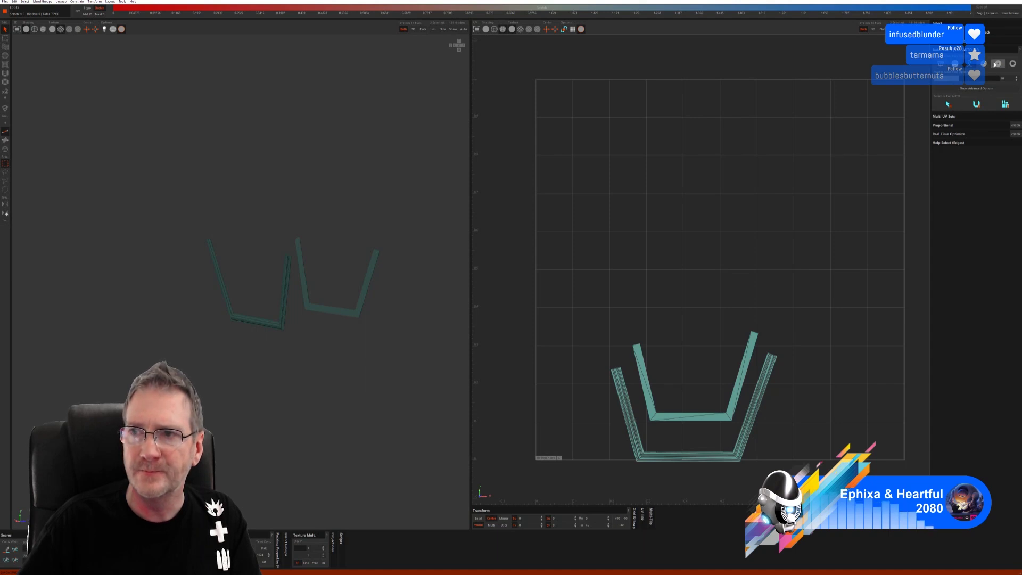
left_click(950, 105)
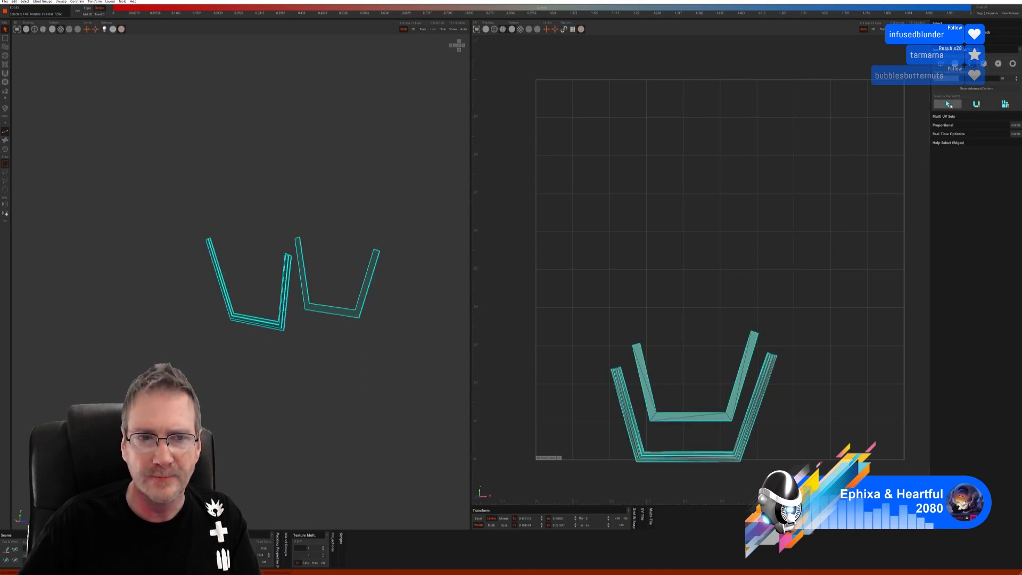
left_click(1005, 105)
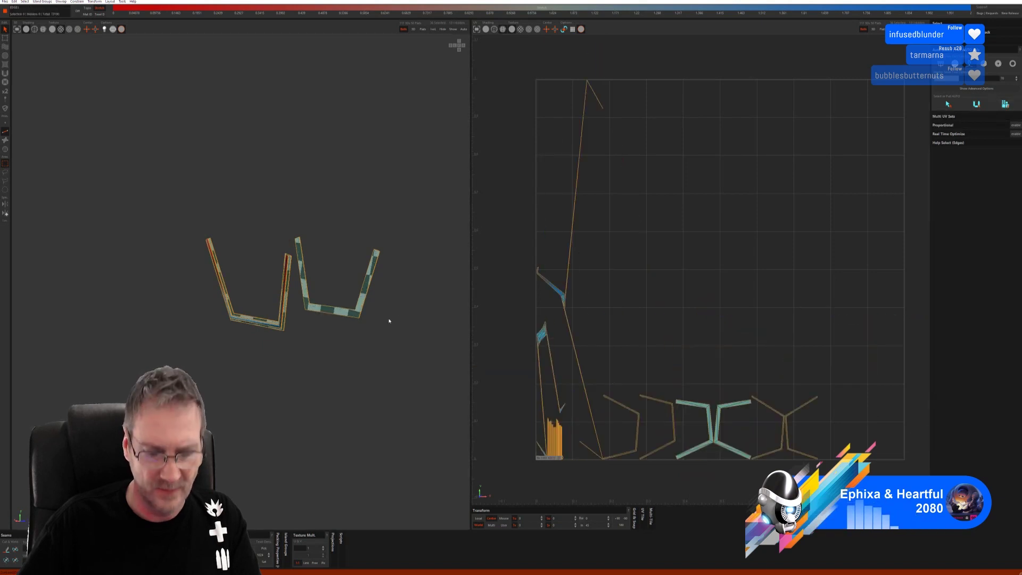
left_click(707, 297)
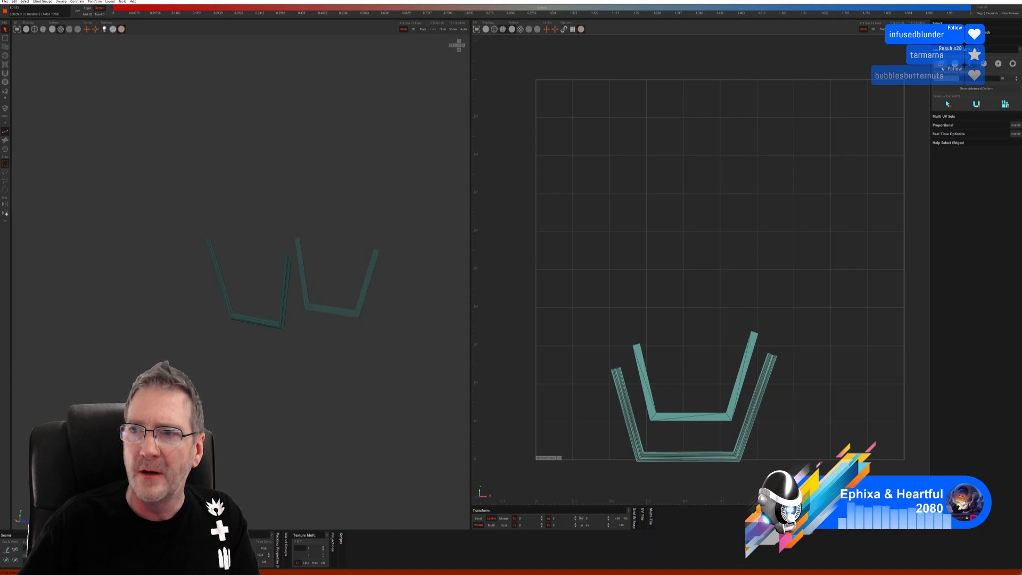
Try the automatic seam method that offers High Quality on the panel trim, inspect its unfolded checker pattern, and undo it.
left_click(984, 68)
left_click(943, 119)
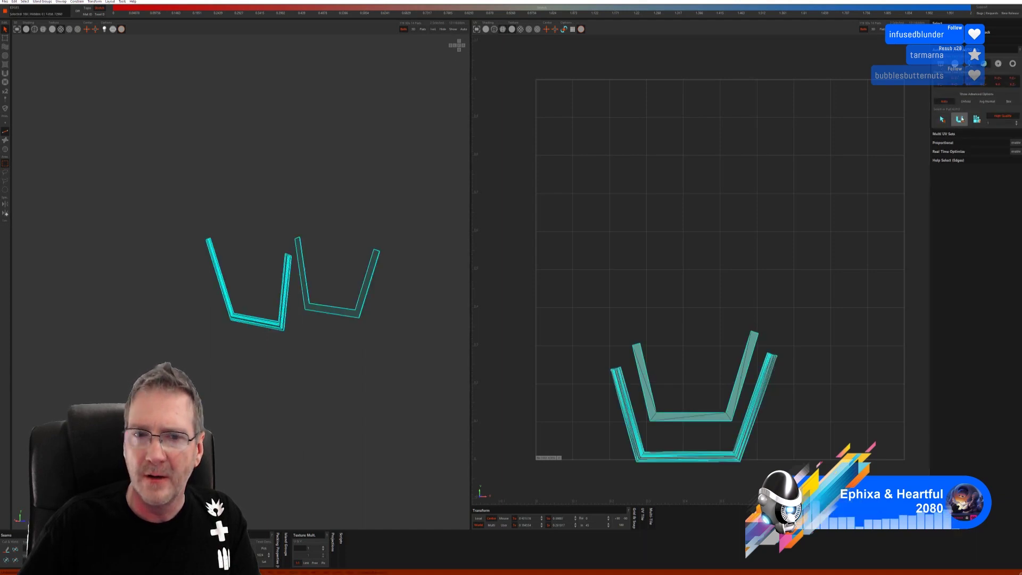
left_click(964, 120)
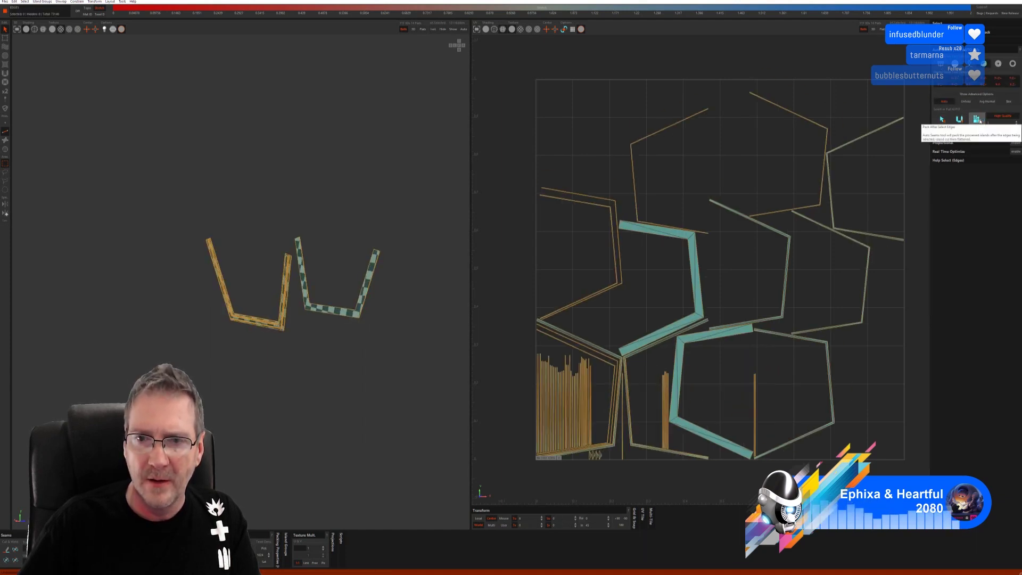
left_click_drag(235, 330, 406, 331, "alt")
right_click_drag(294, 350, 470, 345, "alt")
middle_click_drag(469, 344, 331, 326)
left_click_drag(330, 326, 323, 335, "alt")
key("ctrl+z")
key("ctrl+z")
key("ctrl+z")
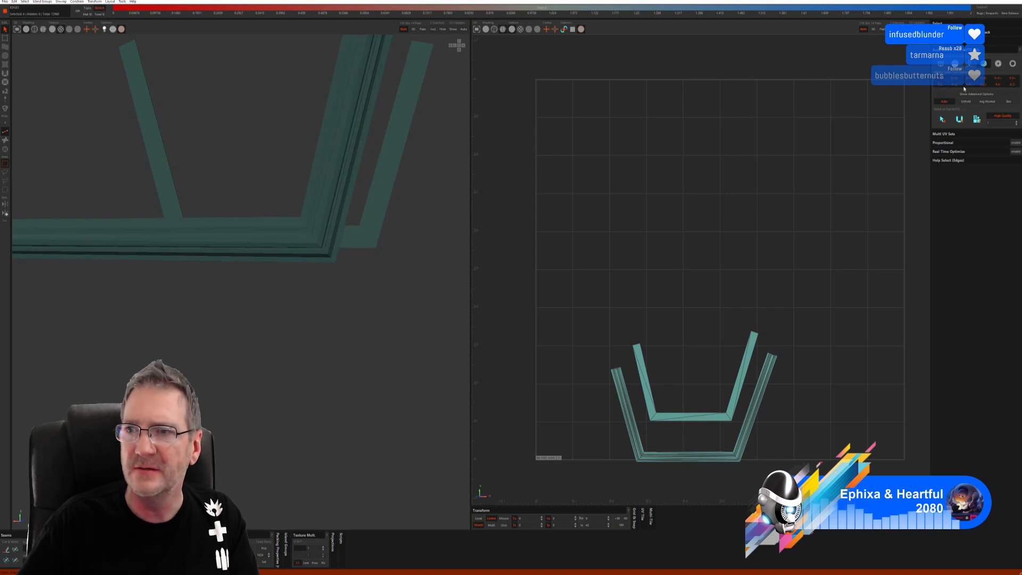
Try the automatic Pelt seam selection with unfold and pack on the panel trim, and undo it.
left_click(941, 66)
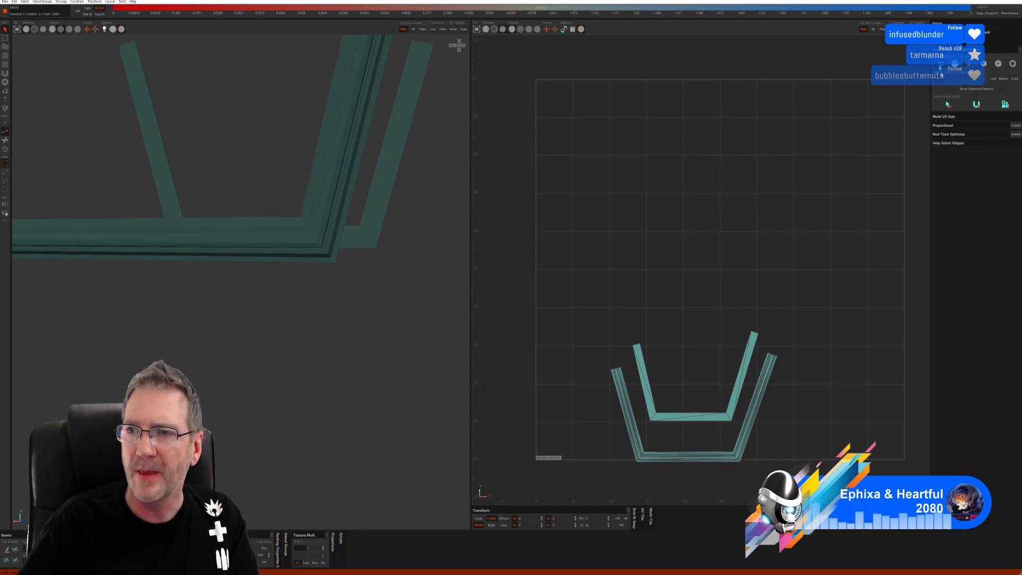
left_click(966, 105)
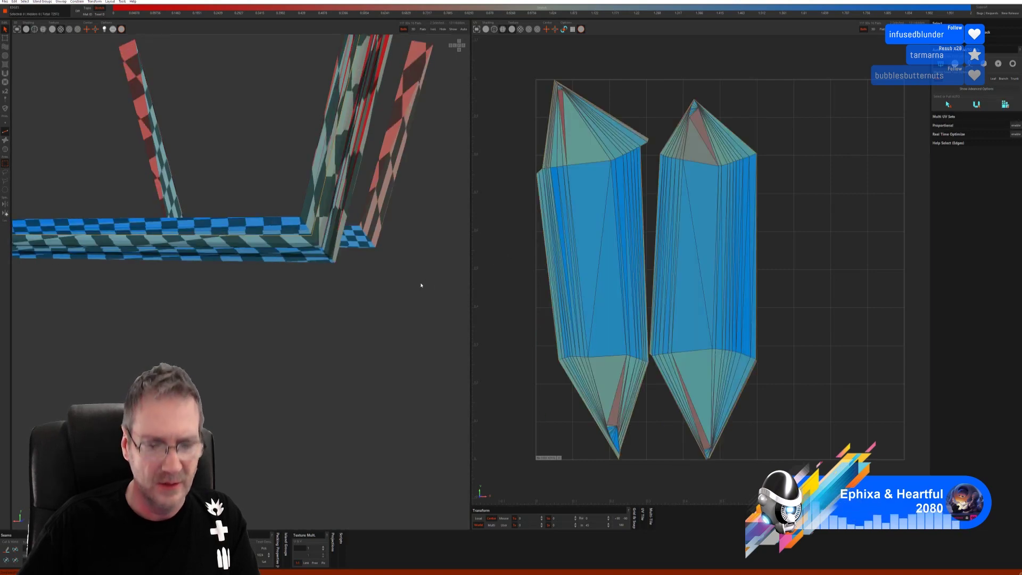
key("ctrl+z")
key("ctrl+z")
key("ctrl+z")
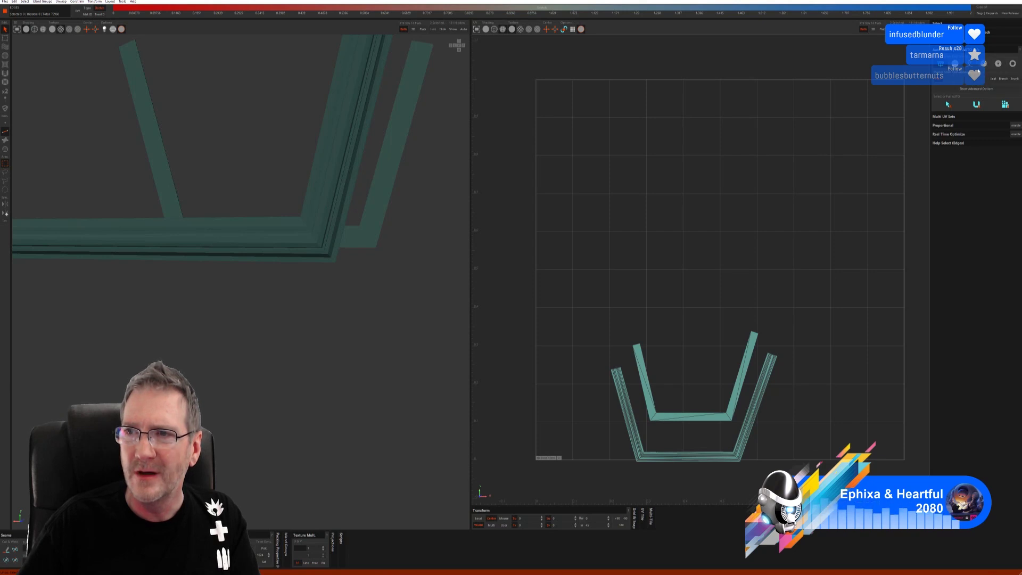
Try the High Quality automatic seam method again on the panel trim, unfolding and packing it.
left_click(987, 65)
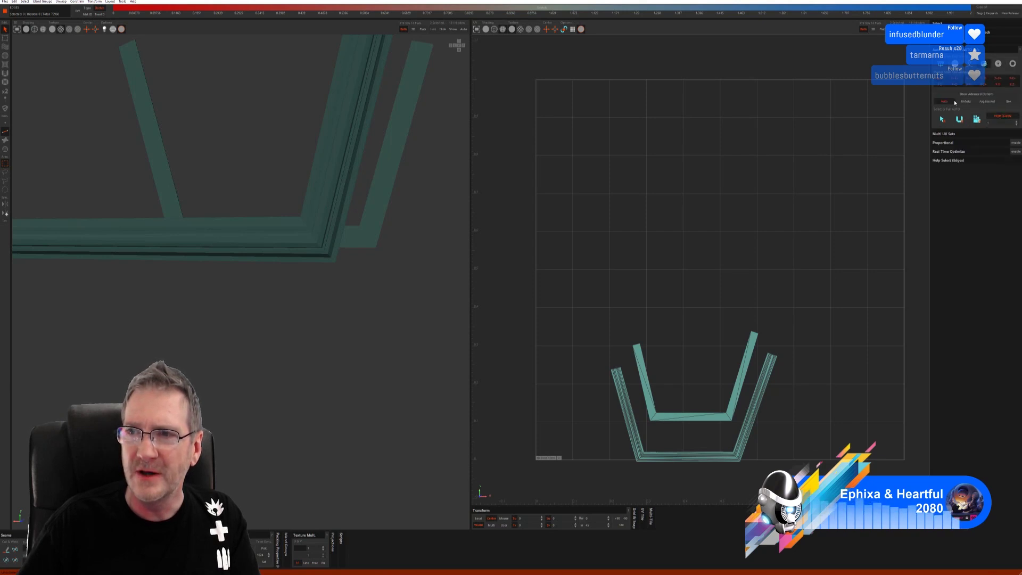
left_click(977, 119)
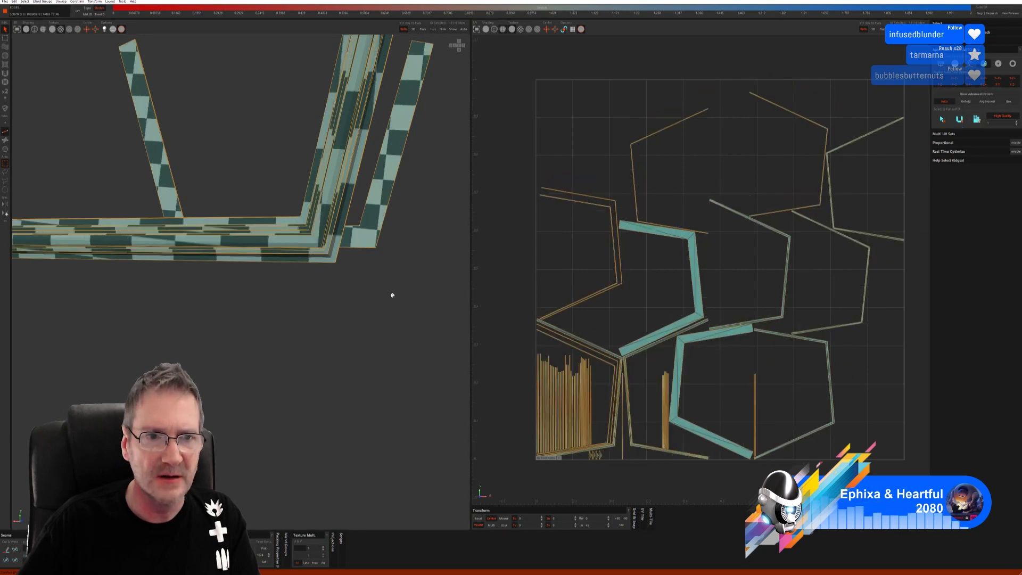
left_click_drag(392, 295, 387, 289, "alt")
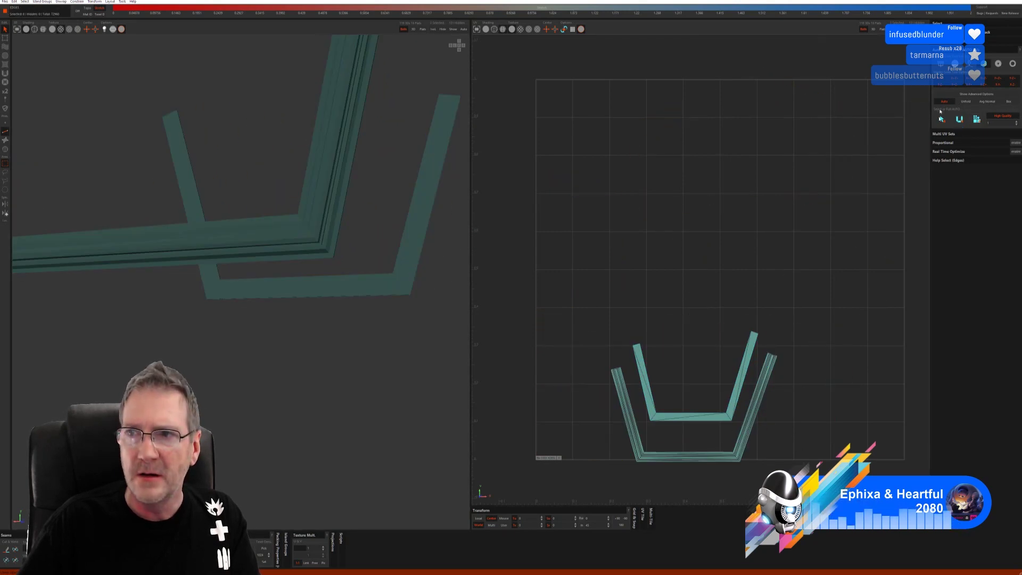
Try unwrapping the panel trim by its sharp edges, check the corner distortion, and undo the result.
left_click(969, 64)
left_click(977, 103)
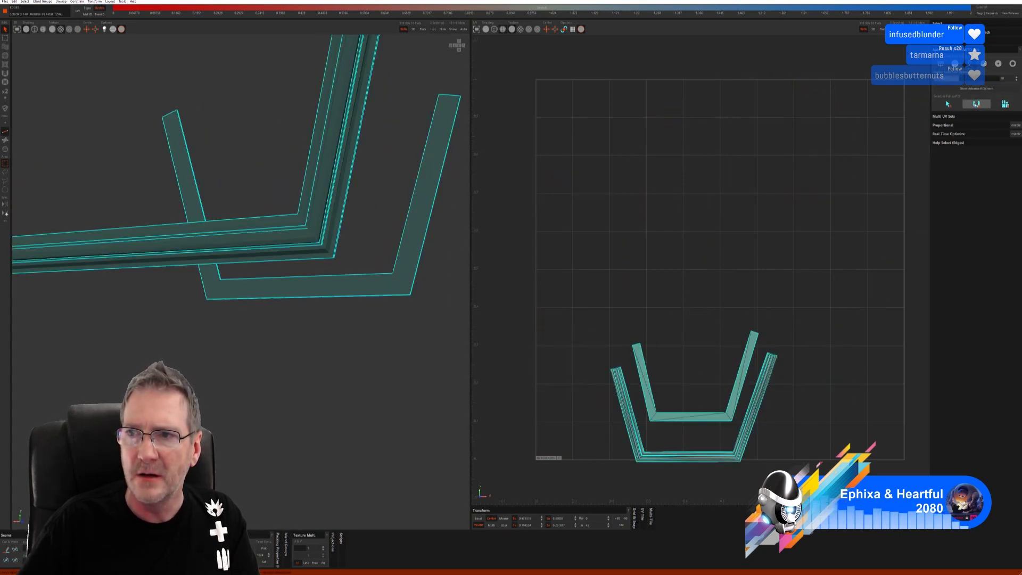
left_click(1004, 105)
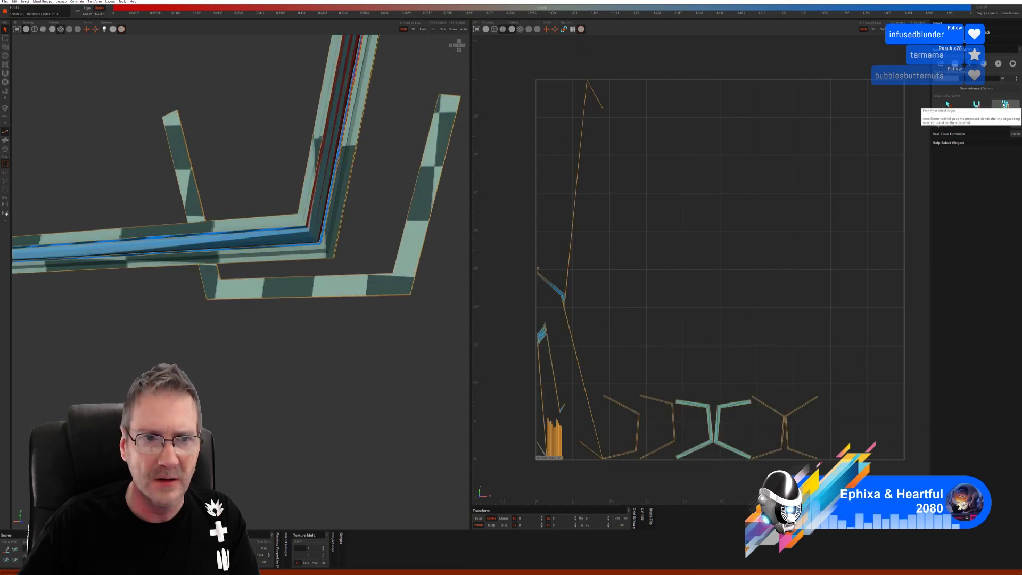
left_click_drag(375, 280, 310, 292, "alt")
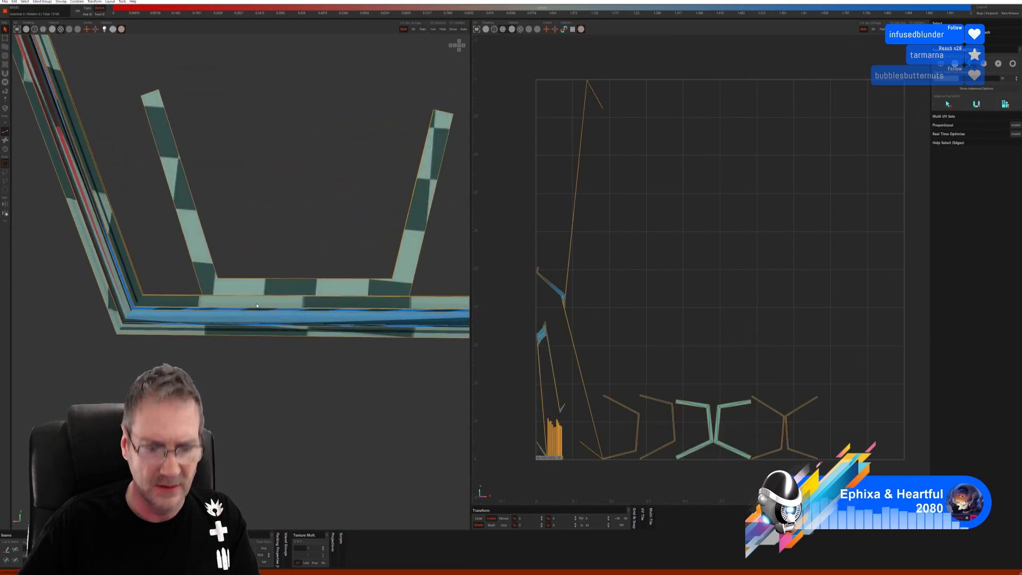
key("ctrl+z")
key("ctrl+z")
key("ctrl+z")
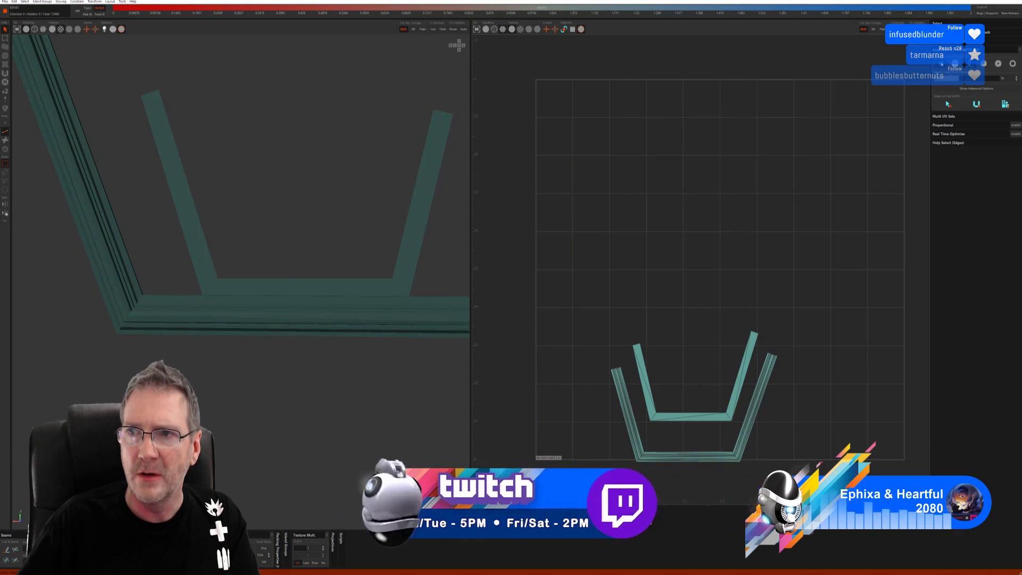
Try selecting the panel trim's seams with the Pelt method, and undo the edge selection.
left_click(941, 63)
left_click(948, 104)
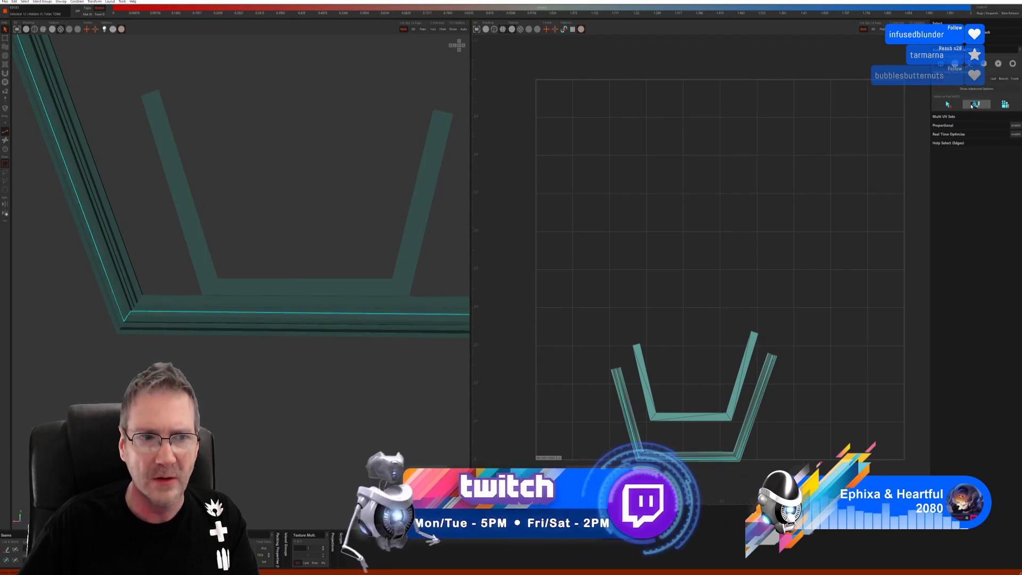
left_click(975, 105)
key("ctrl+z")
key("ctrl+z")
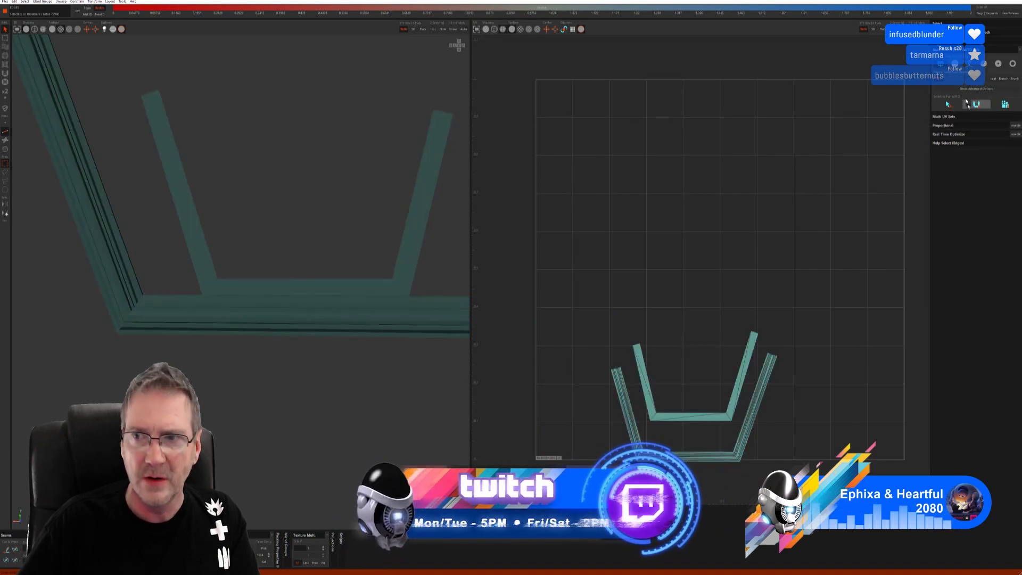
Try the sharp-edges seams on the panel trim once more with unfold and pack, and undo them.
left_click(942, 63)
left_click(948, 105)
left_click(966, 103)
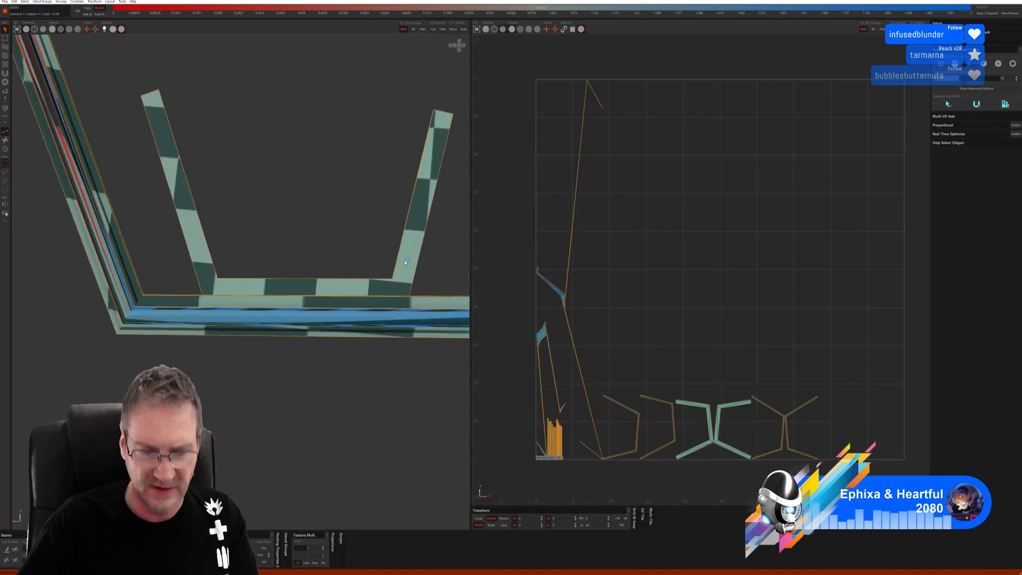
key("ctrl+z")
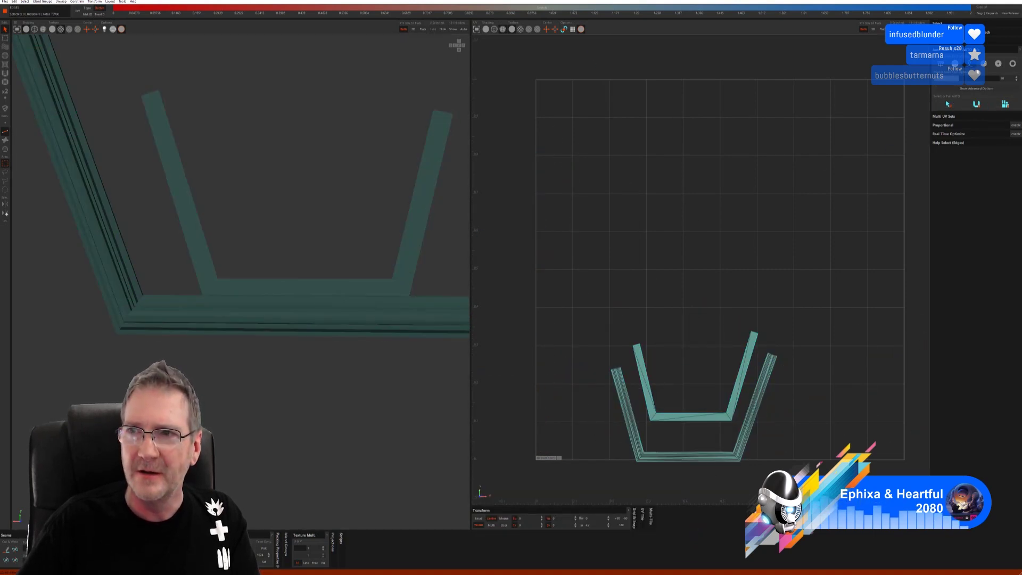
Unwrap the panel trim with the High Quality automatic seam method, unfolding and packing its islands.
left_click(977, 88)
left_click(947, 117)
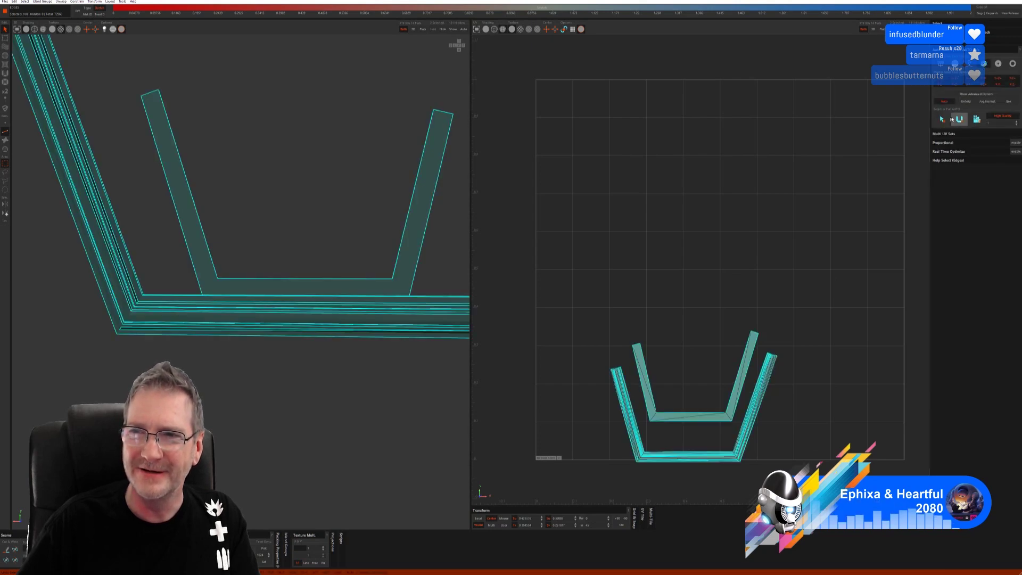
left_click(977, 120)
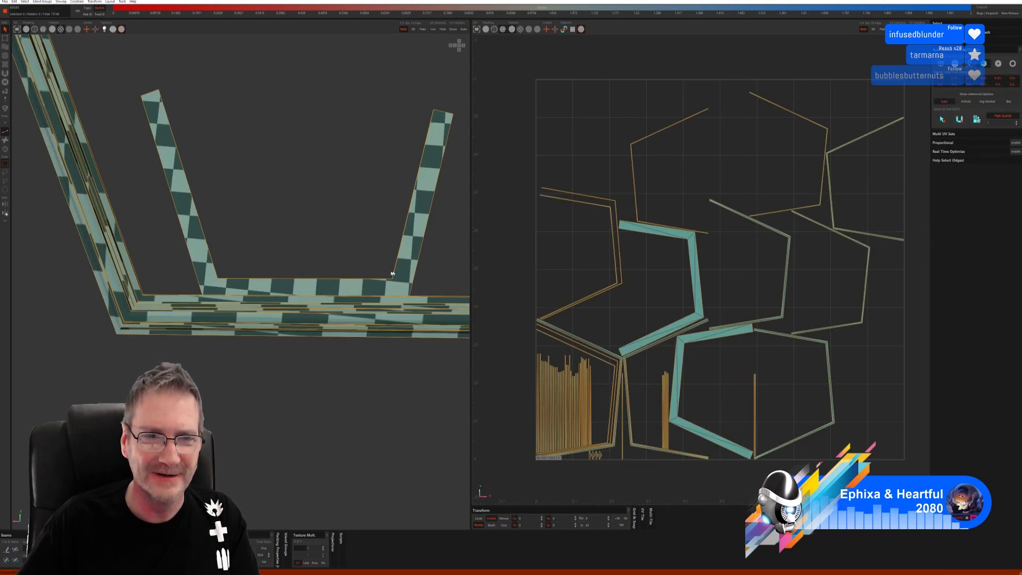
Inspect the checker pattern along the unwrapped panel trim and show the whole bathtub model again.
left_click_drag(256, 255, 379, 269, "alt")
scroll(379, 269, "down", 4)
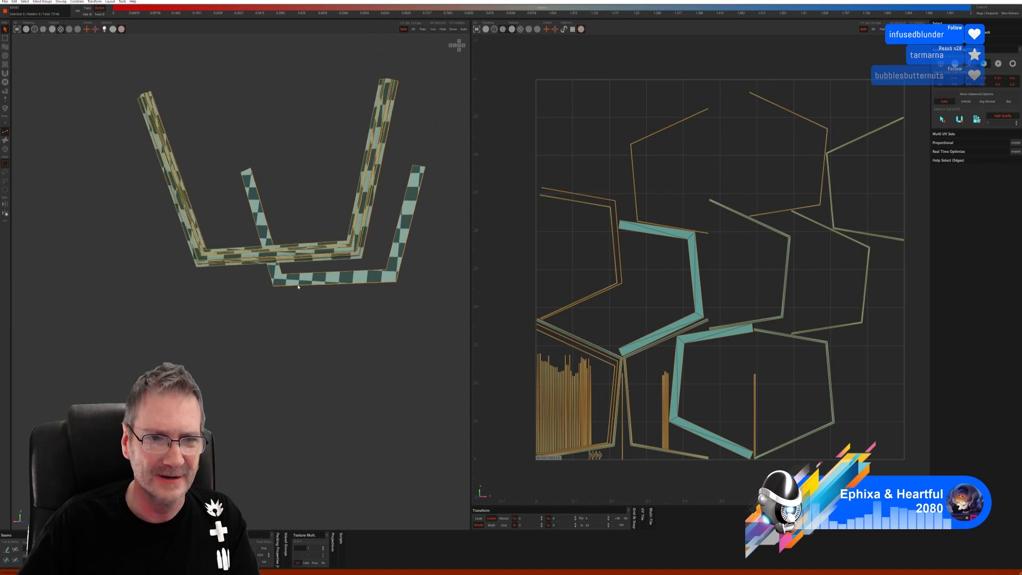
left_click_drag(261, 278, 301, 304, "alt")
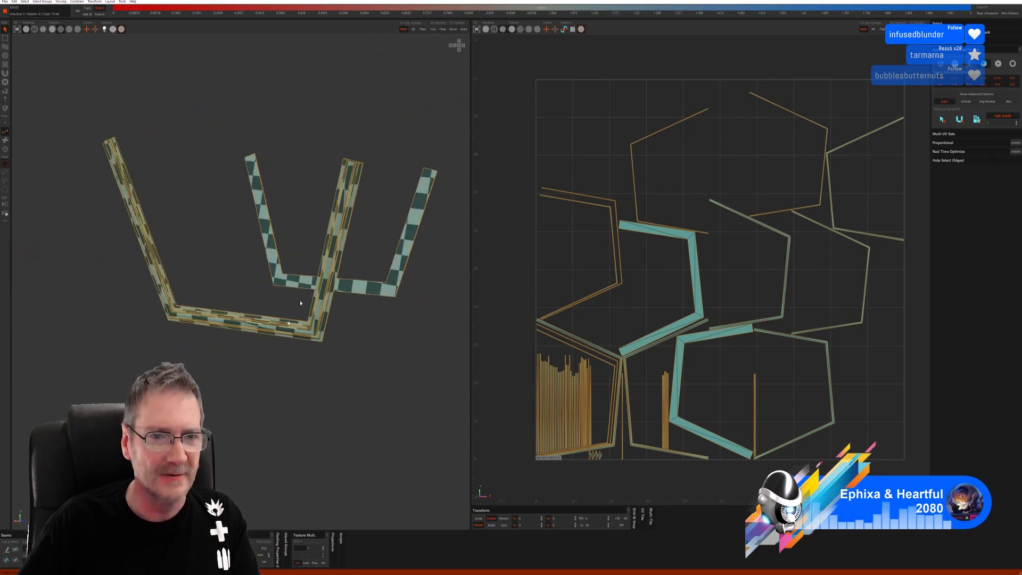
left_click(453, 30)
mouse_move(254, 390)
left_mouse_down("alt")
mouse_move(221, 393)
mouse_move(250, 373)
left_mouse_up("alt")
scroll(221, 388, "down", 4)
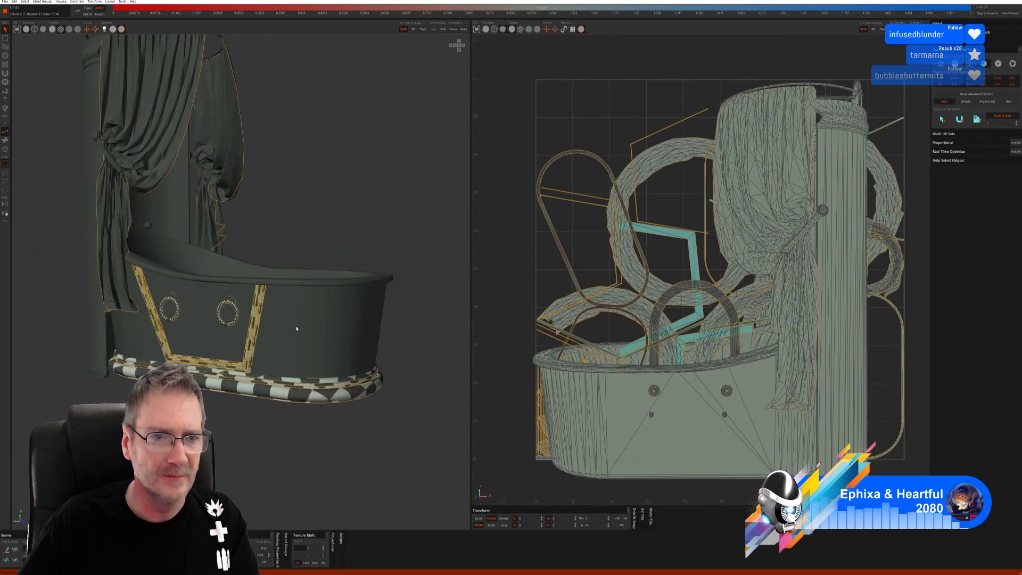
Select the bathtub's outer shell island and isolate it from the other parts.
left_click(7, 150)
left_click(282, 339)
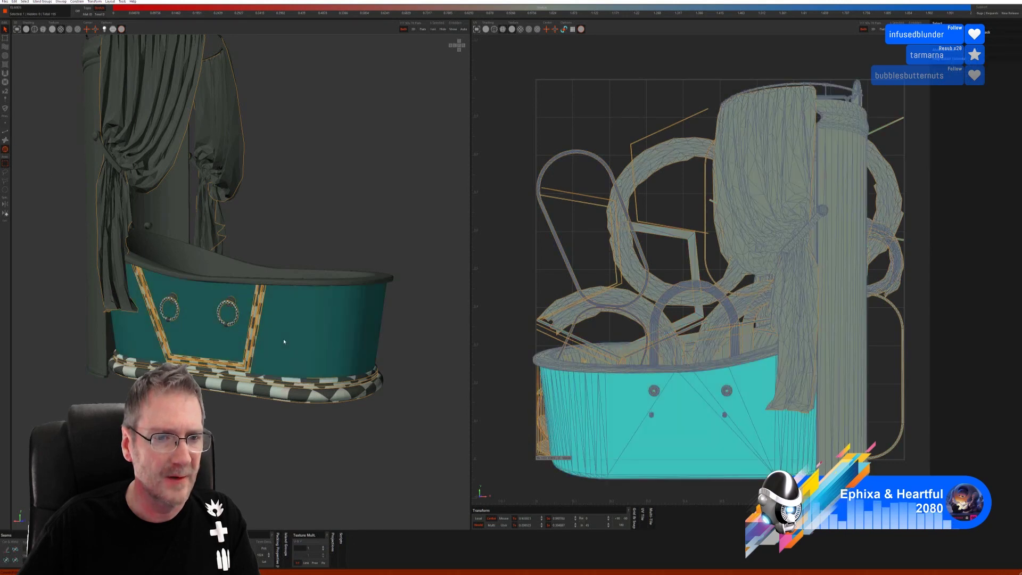
left_click(434, 31)
mouse_move(326, 191)
left_mouse_down("alt")
mouse_move(312, 210)
mouse_move(319, 192)
left_mouse_up("alt")
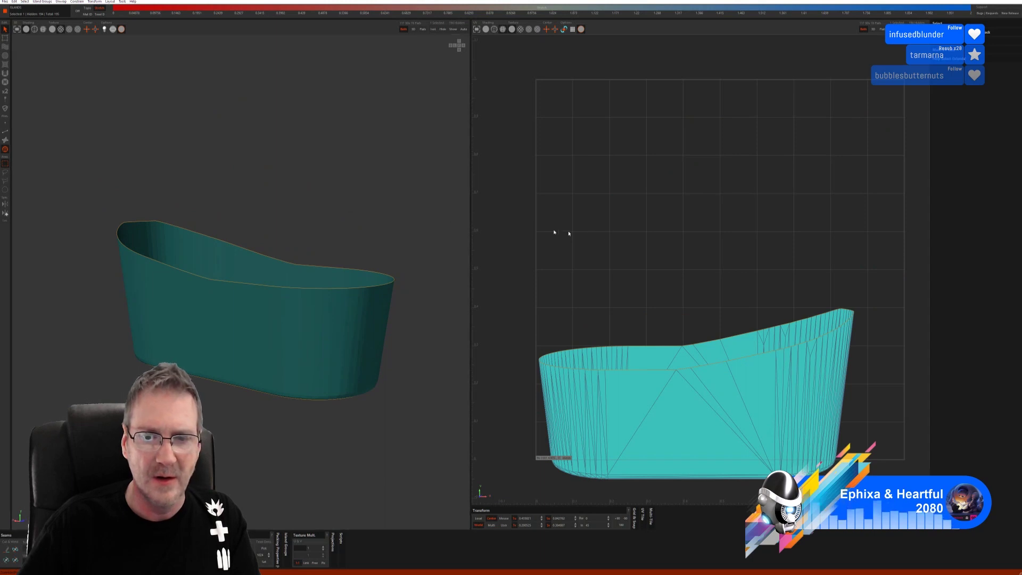
Select the vertical edge path down the shell's tall end from rim to bottom border, and cut it as a seam.
mouse_move(319, 298)
left_mouse_down("alt")
mouse_move(290, 371)
mouse_move(296, 359)
mouse_move(267, 290)
mouse_move(271, 305)
mouse_move(297, 299)
mouse_move(300, 279)
mouse_move(322, 297)
left_mouse_up("alt")
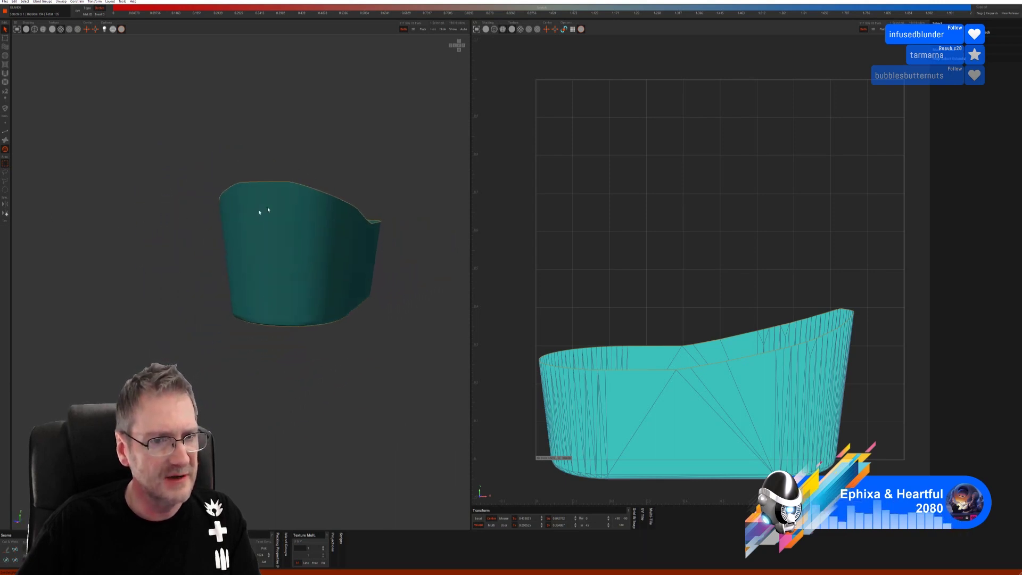
left_click(6, 132)
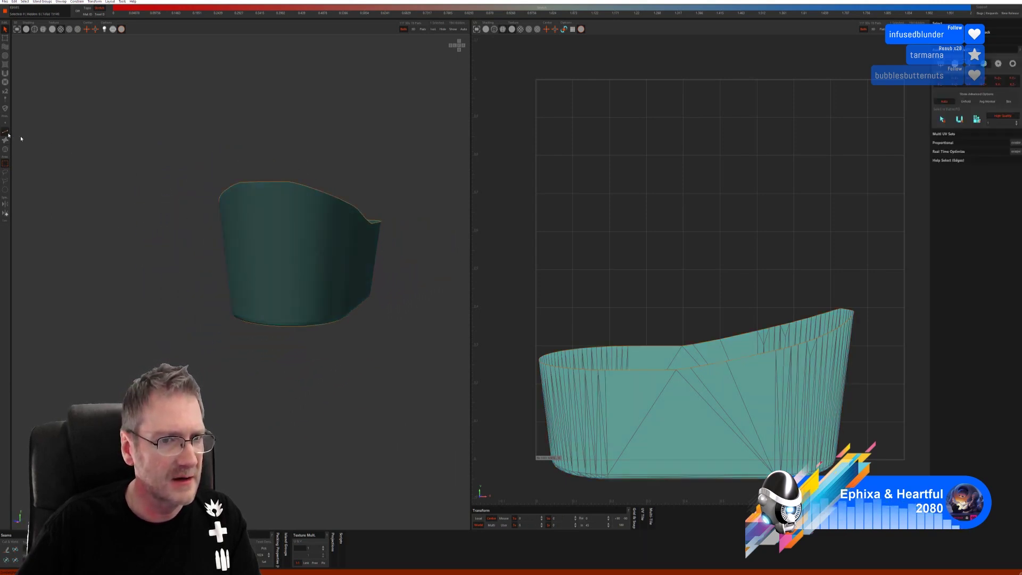
left_click(259, 188)
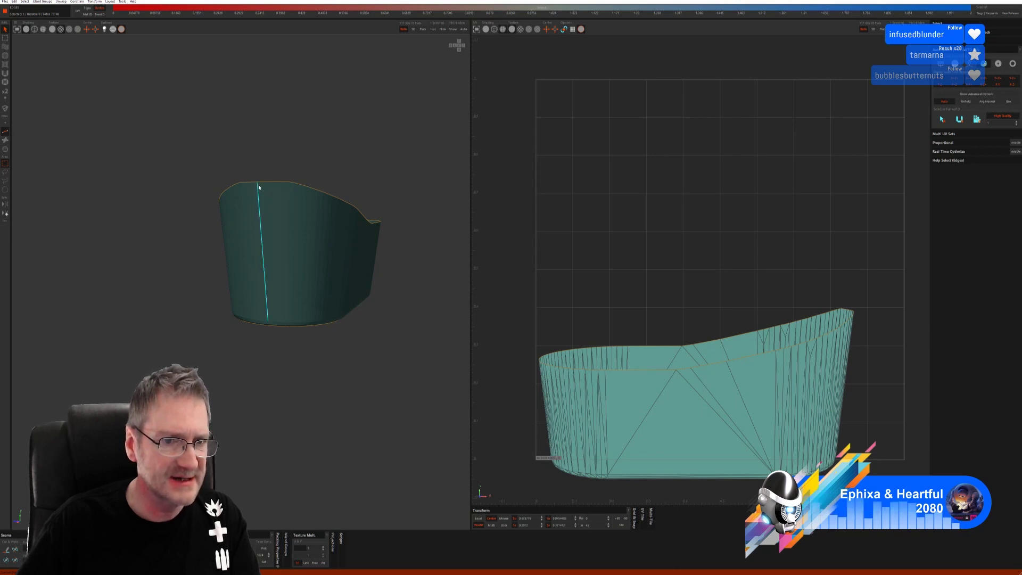
scroll(270, 339, "up", 5)
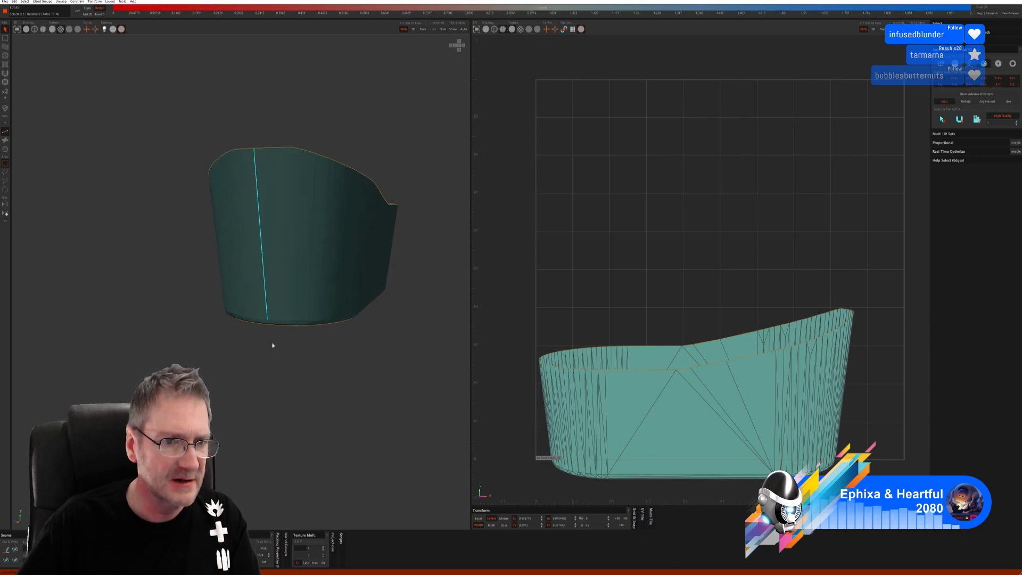
left_click(260, 309, "shift")
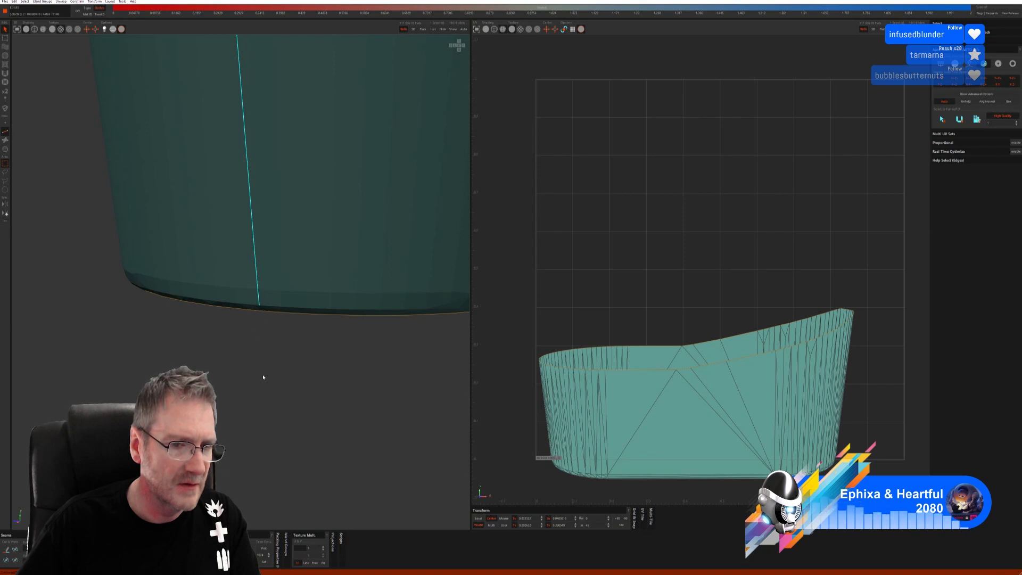
left_click_drag(258, 379, 255, 346, "alt")
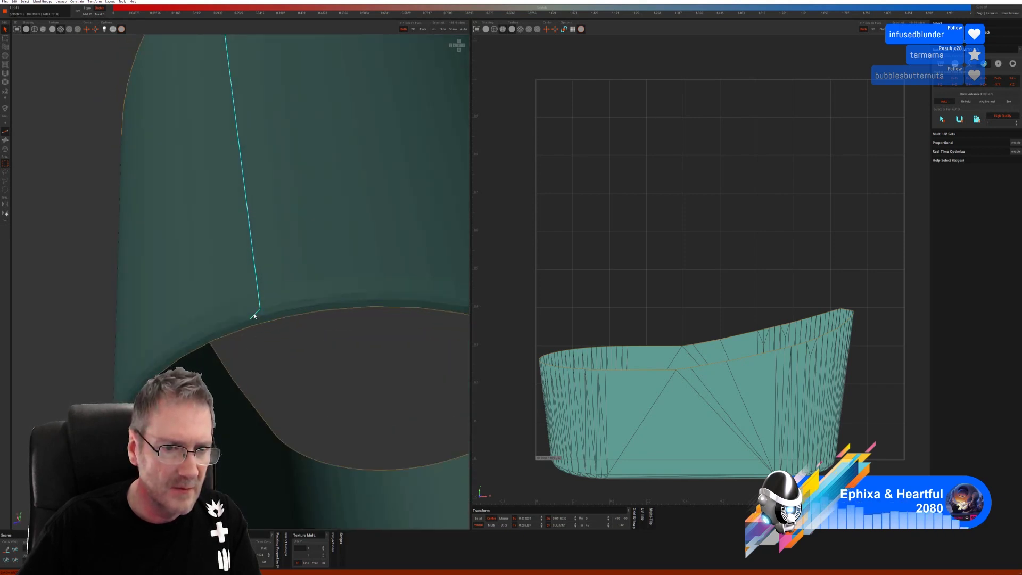
left_click(255, 320, "ctrl")
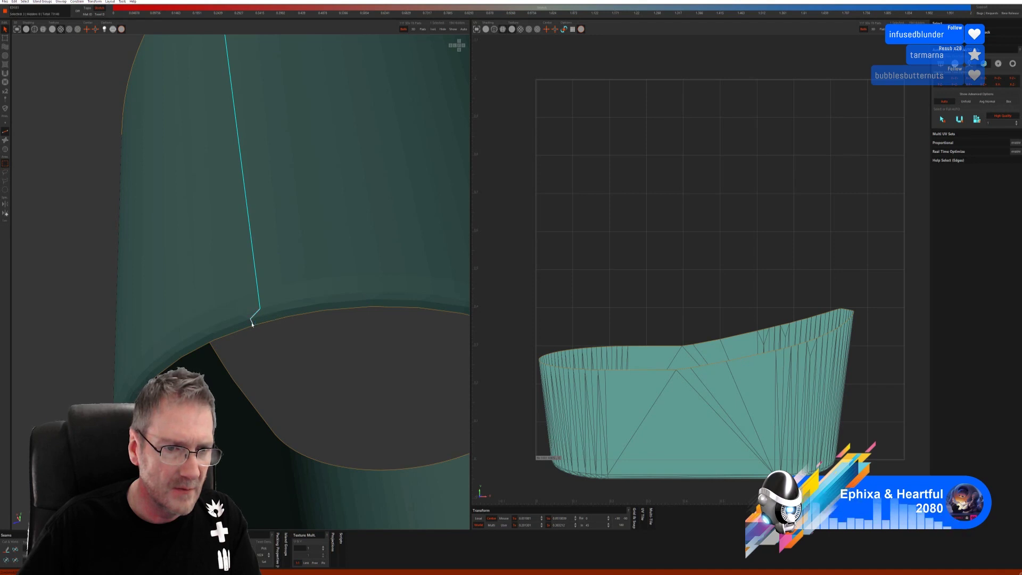
scroll(273, 353, "down", 10)
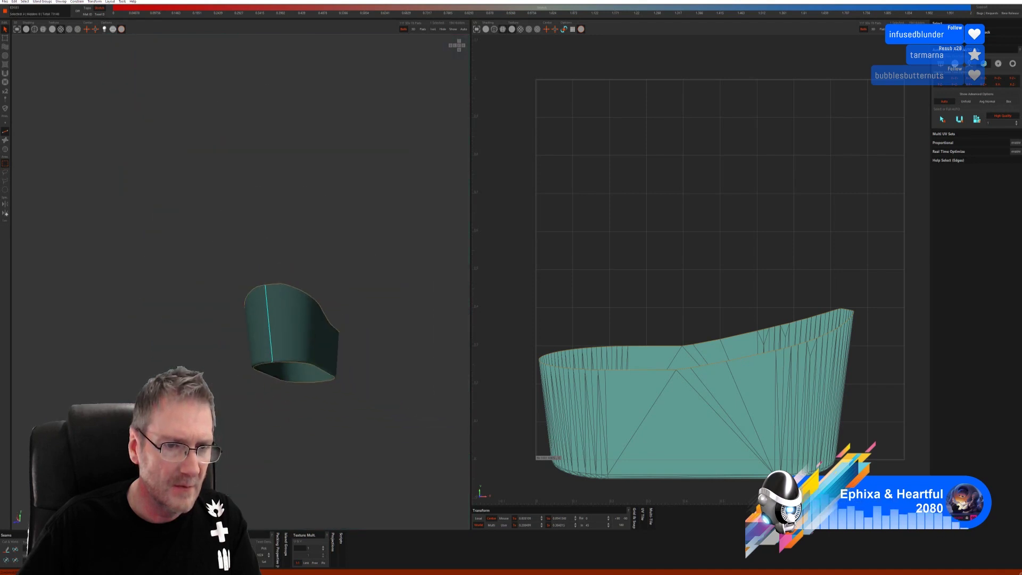
left_click(12, 541)
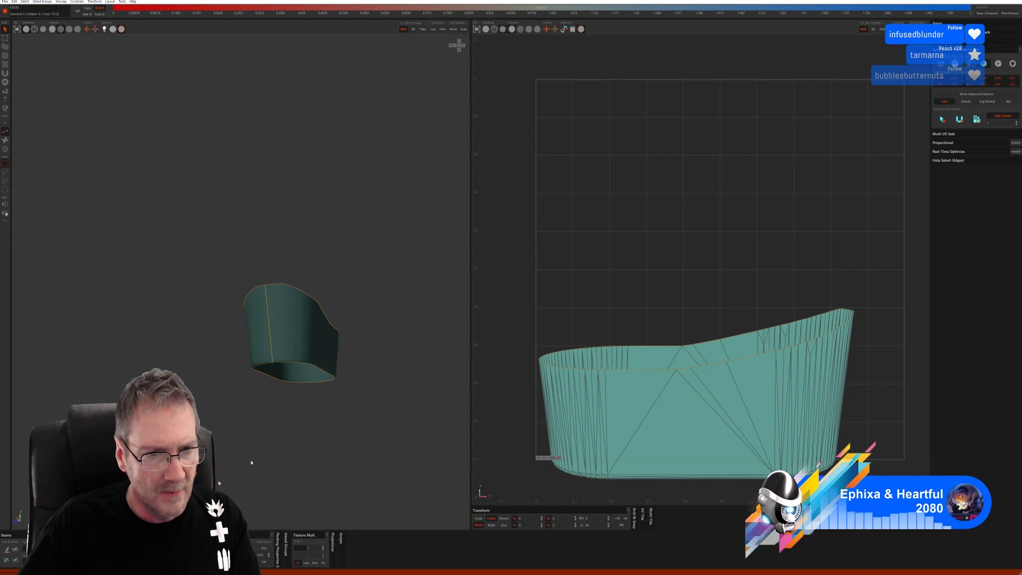
Try unwrapping the tub shell with the High Quality automatic seams, unfold and pack it, and undo the result.
left_click_drag(251, 461, 233, 434, "alt")
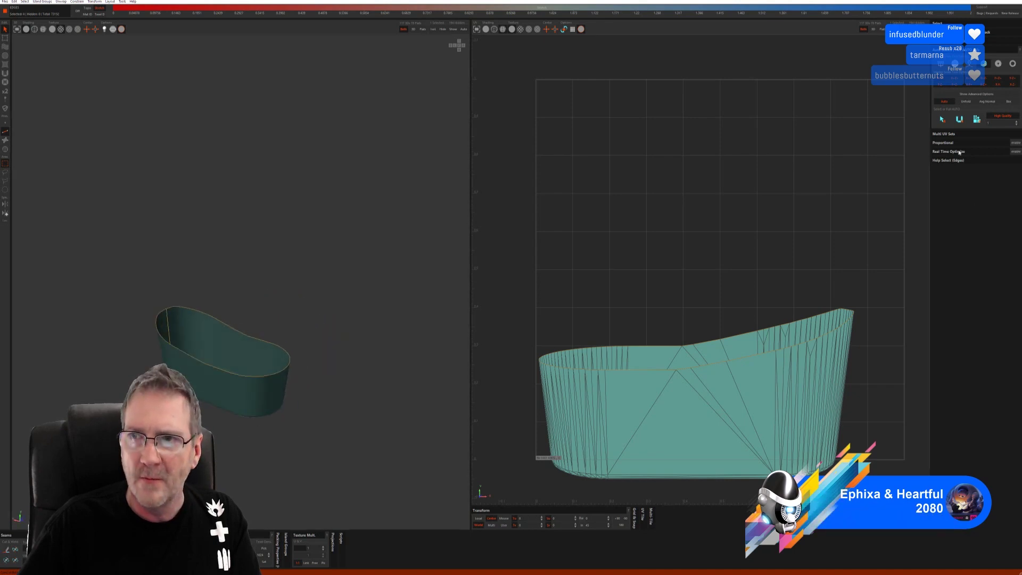
left_click(961, 120)
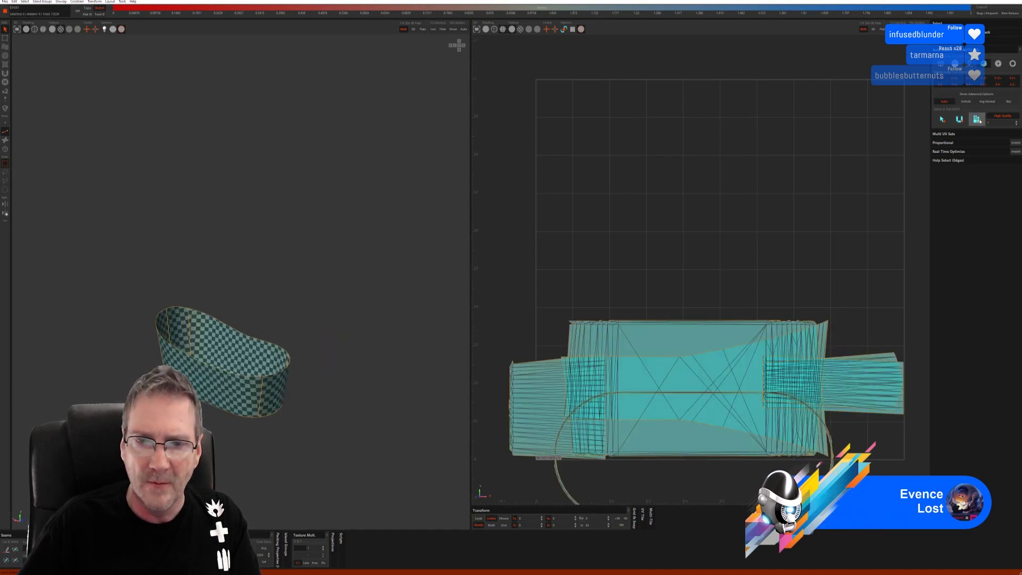
left_click(978, 119)
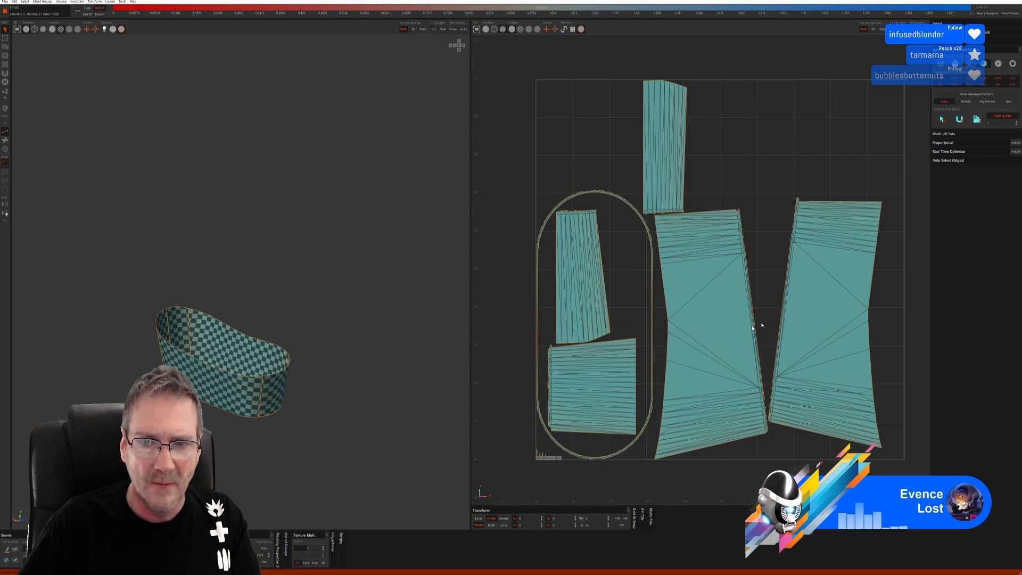
mouse_move(351, 338)
middle_mouse_down()
mouse_move(329, 346)
mouse_move(298, 336)
mouse_move(334, 329)
middle_mouse_up()
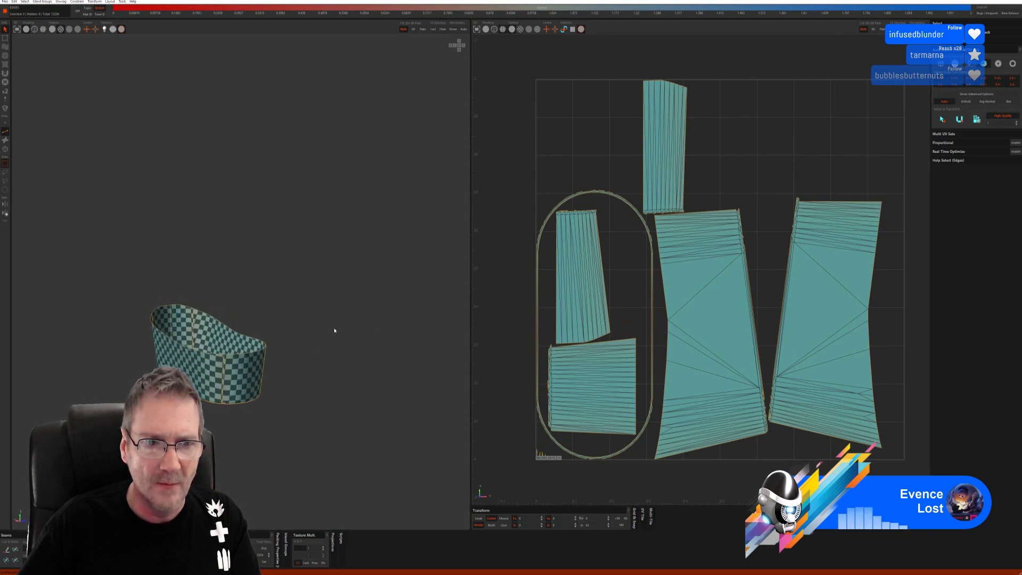
key("ctrl+z")
key("ctrl+z")
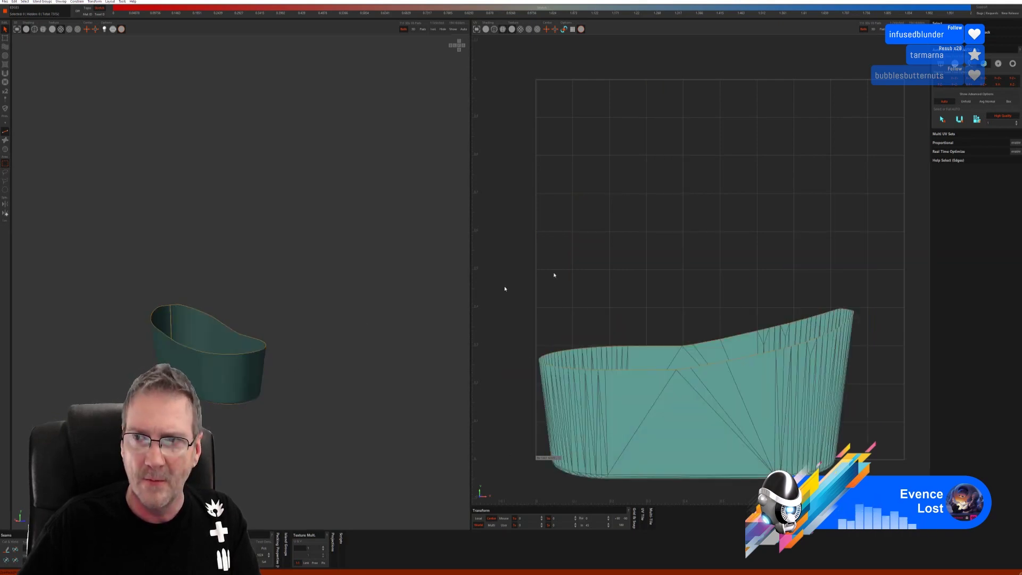
Repeat the High Quality unwrap on the shell, try welding a vertical seam near its low end, and undo the weld.
left_click(959, 120)
key("ctrl+z")
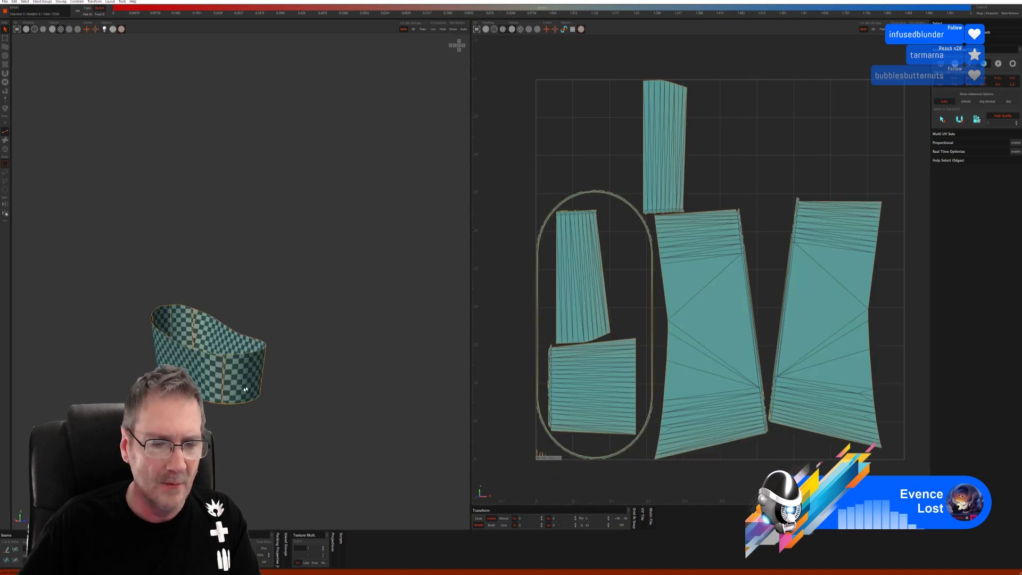
scroll(245, 389, "up", 8)
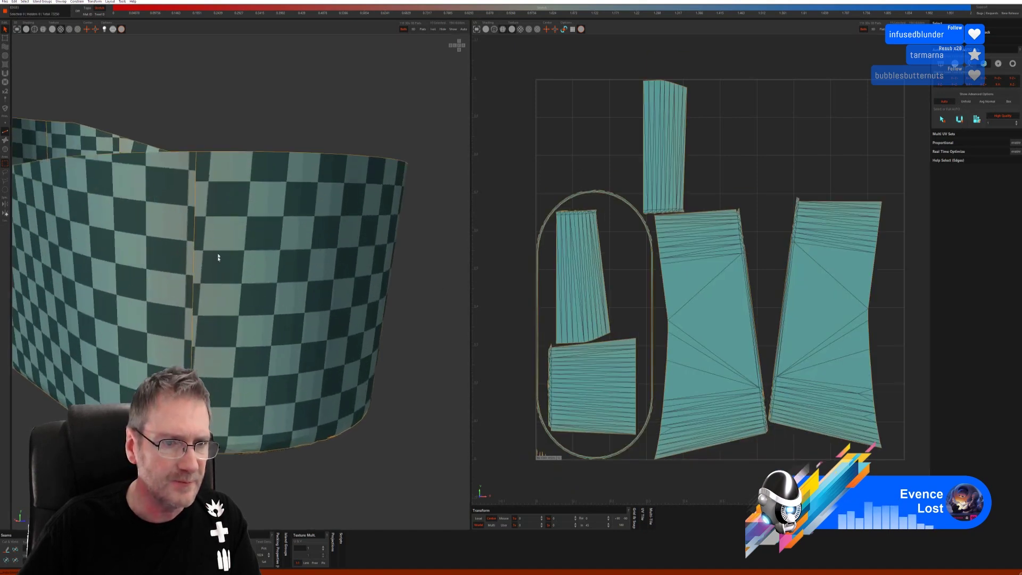
left_click(195, 233)
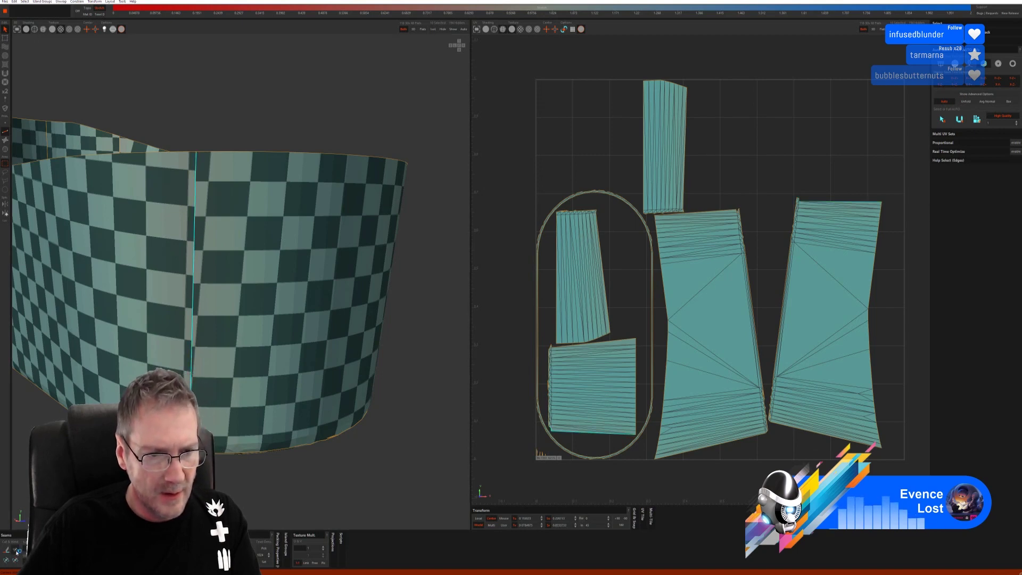
left_click(17, 550)
left_click_drag(198, 349, 229, 348, "alt")
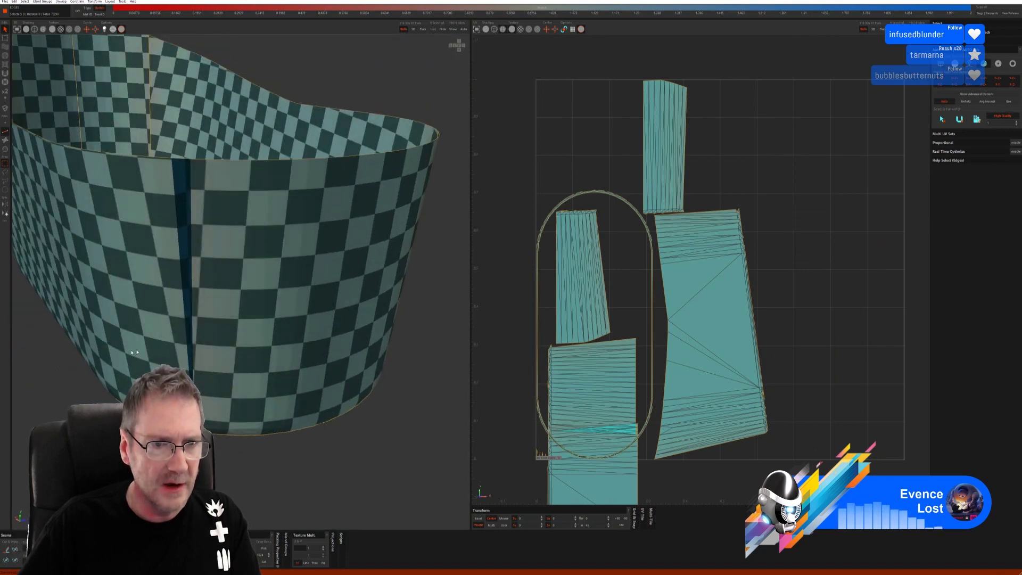
key("ctrl+z")
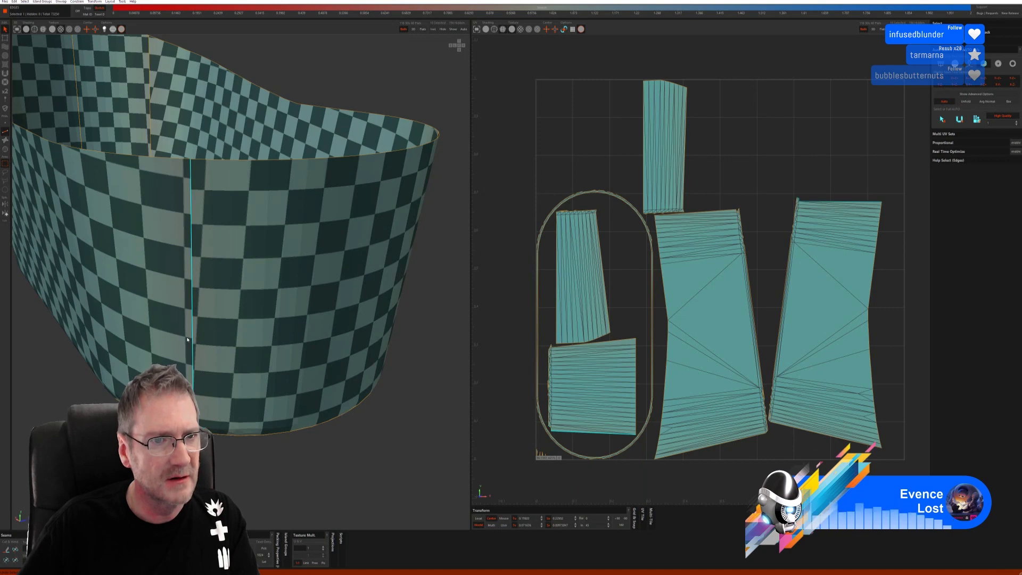
key("ctrl+z")
key("ctrl+z")
scroll(188, 339, "down", 5)
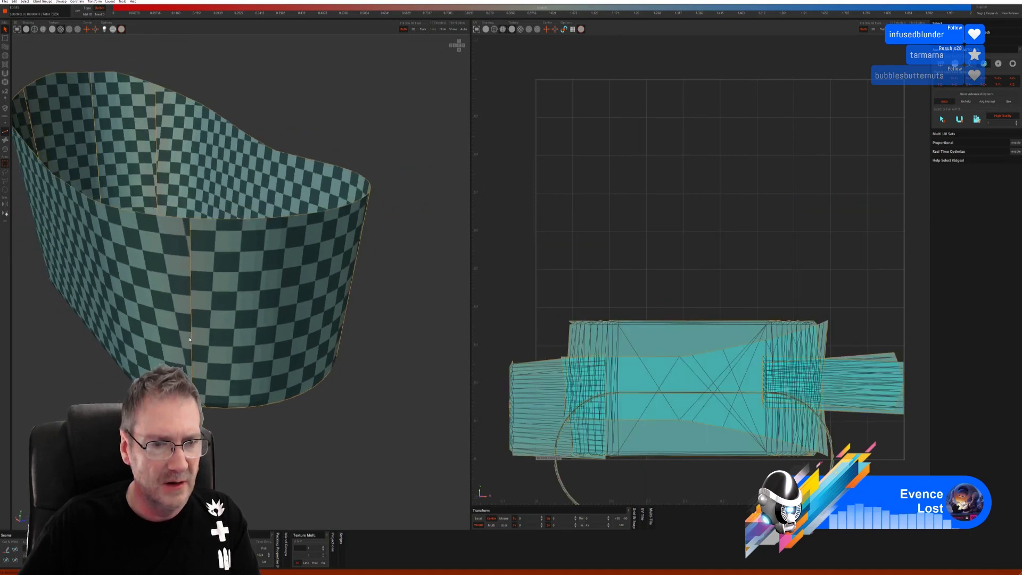
Try another automatic seam method with unfolding on the tub shell, check the checker pattern, and undo the result.
left_click(957, 67)
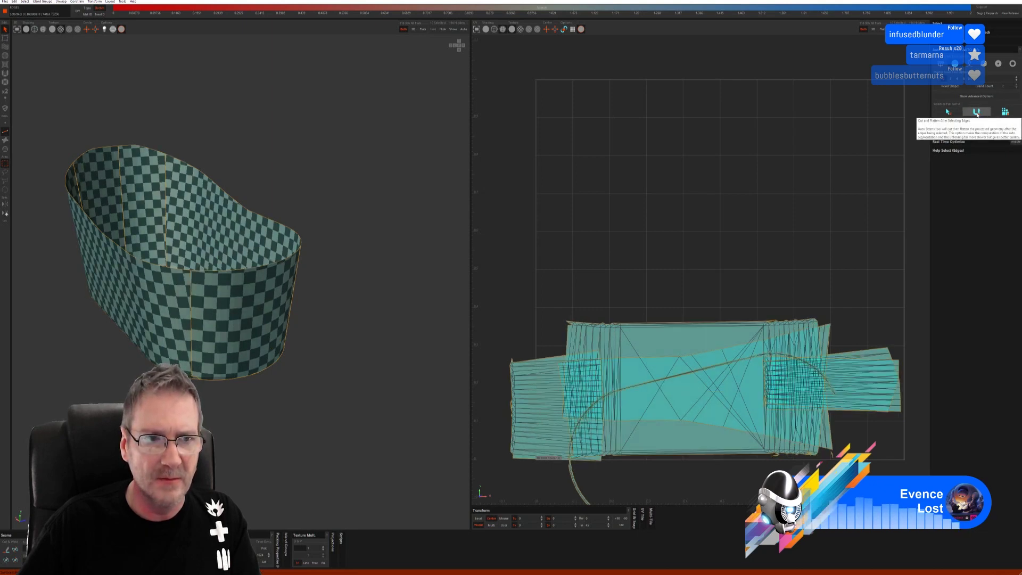
left_click_drag(336, 290, 286, 266, "alt")
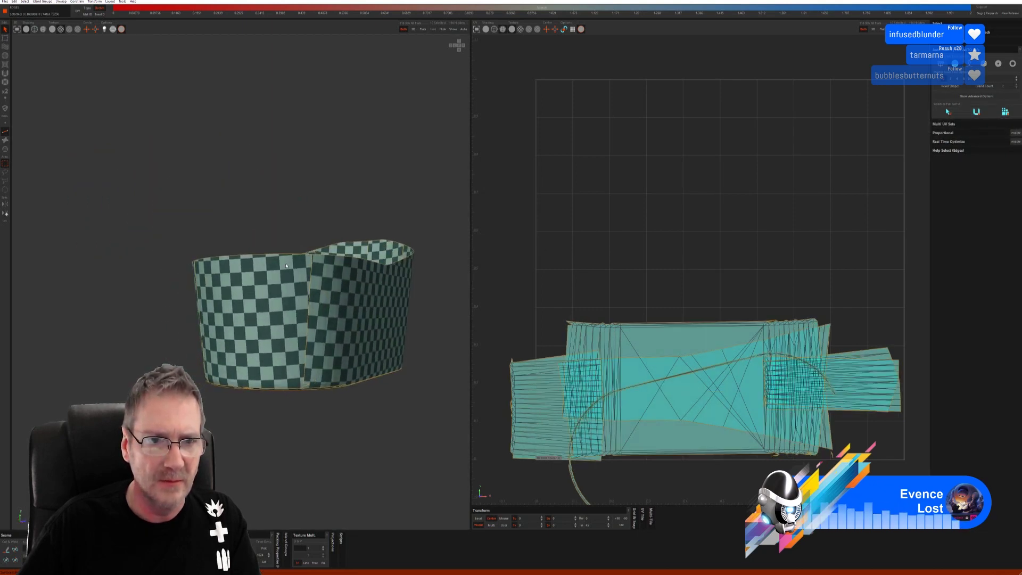
middle_click_drag(286, 265, 260, 261)
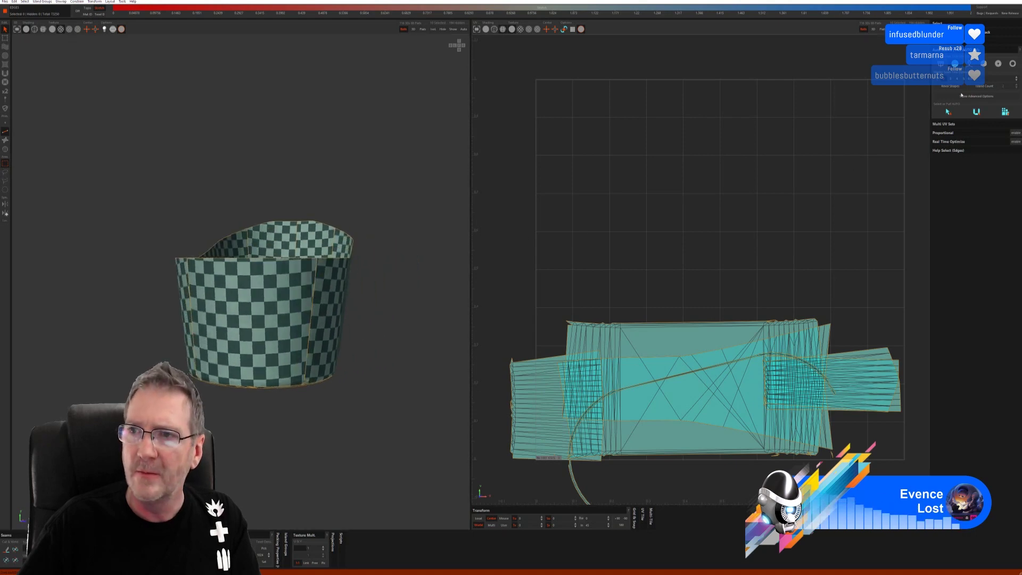
key("ctrl+z")
key("ctrl+z")
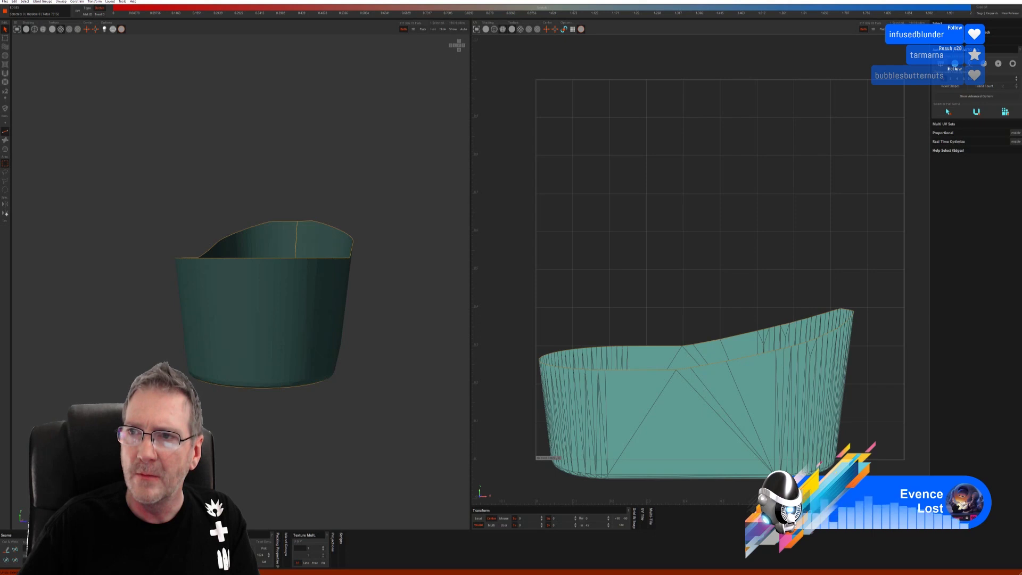
Unfold and pack the tub shell as one continuous strip, using only the manual seam at its tall end.
left_click(1001, 65)
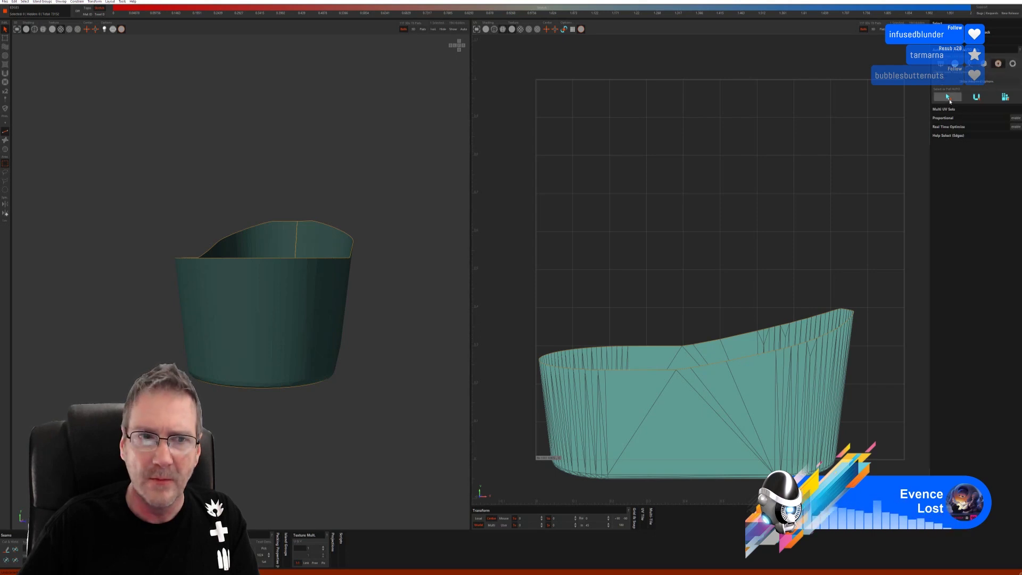
left_click(978, 96)
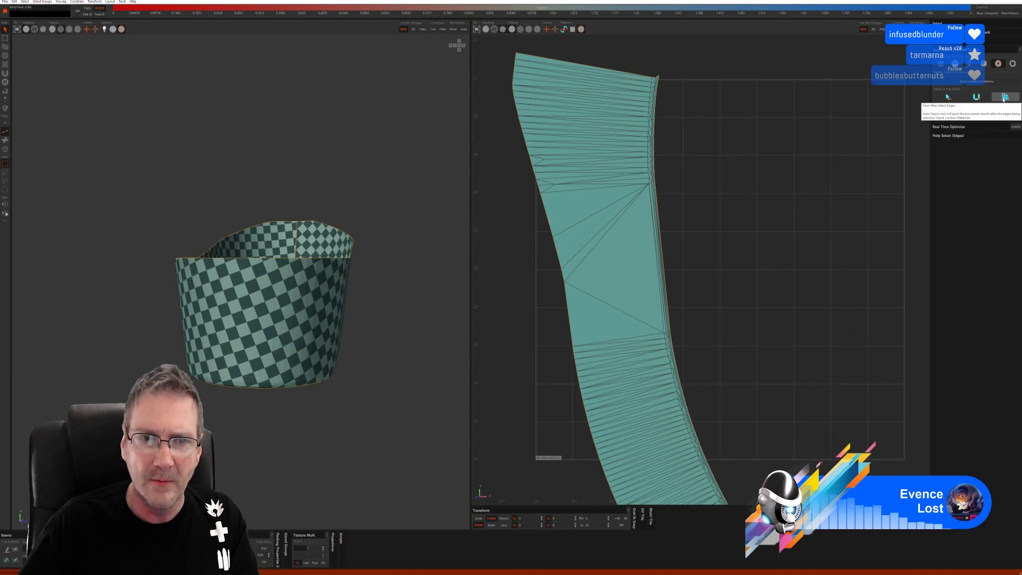
left_click_drag(349, 297, 324, 329, "alt")
scroll(347, 304, "down", 3)
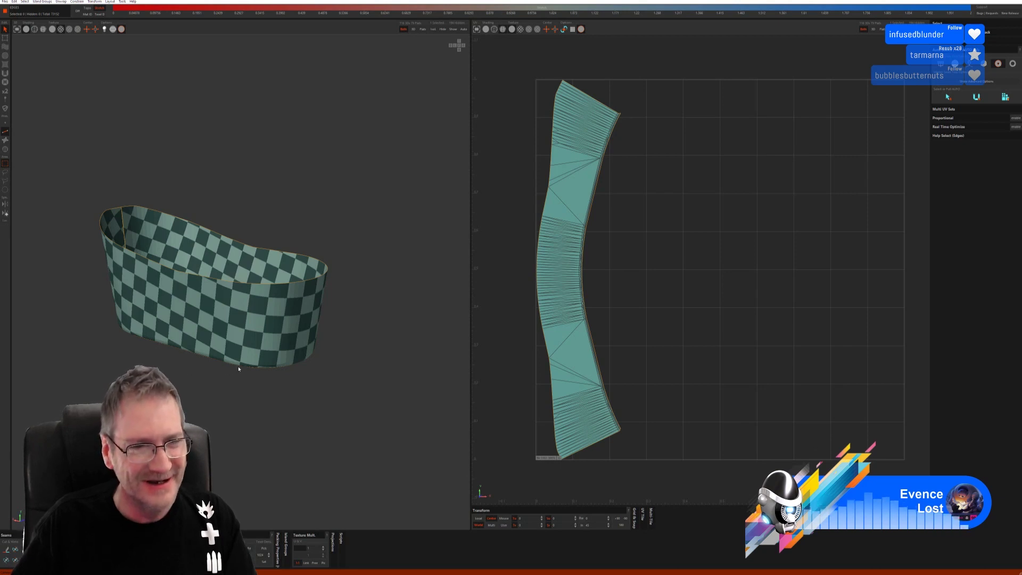
Check the checker pattern around the unfolded tub shell and bring all the other parts back into view.
middle_click_drag(239, 369, 229, 345)
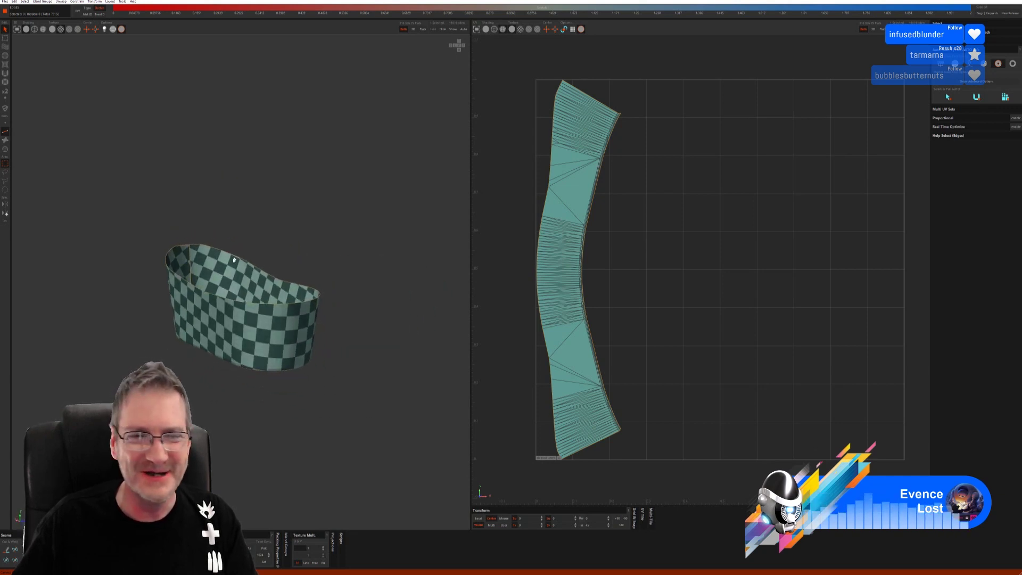
mouse_move(250, 234)
middle_mouse_down()
mouse_move(293, 244)
mouse_move(160, 251)
mouse_move(174, 237)
mouse_move(180, 251)
mouse_move(248, 245)
mouse_move(253, 253)
middle_mouse_up()
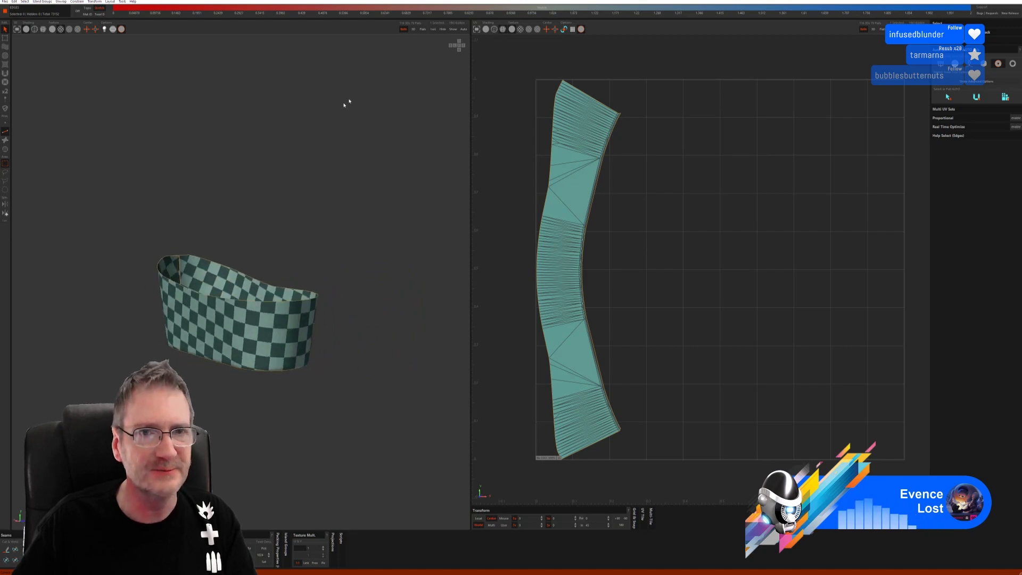
left_click(454, 29)
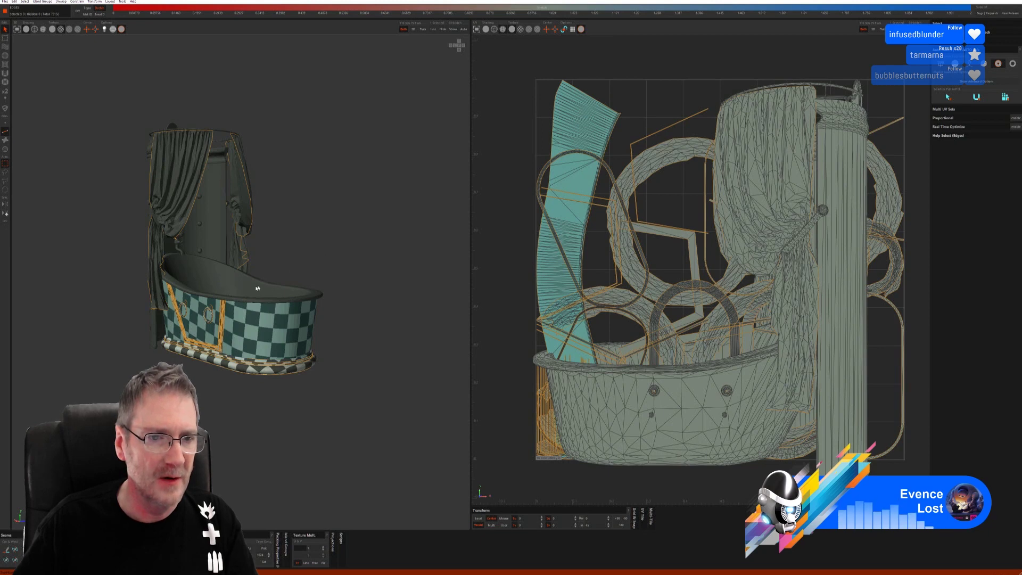
Isolate the inner tub basin from the other parts and view it from above.
left_click(6, 150)
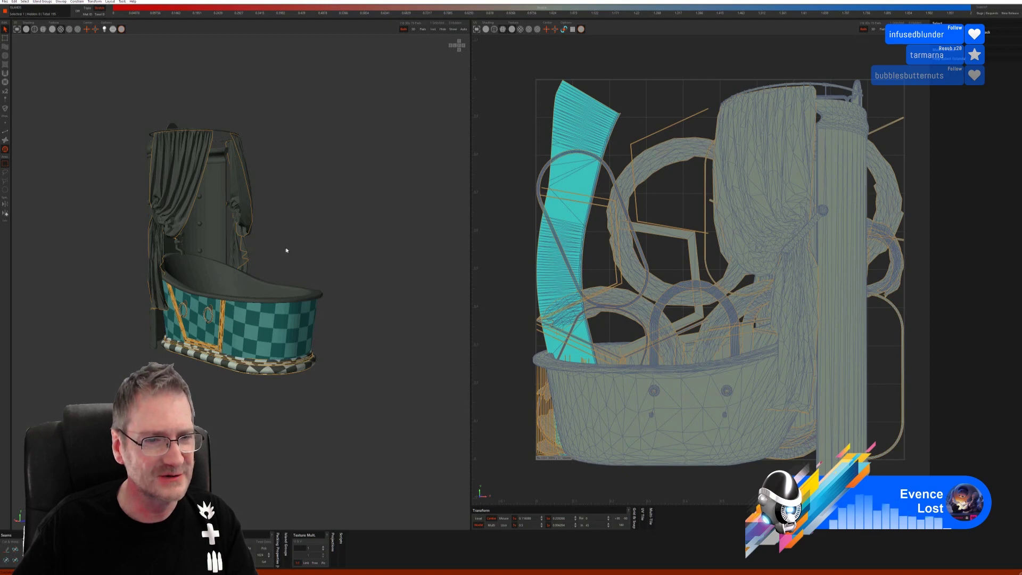
left_click(227, 290)
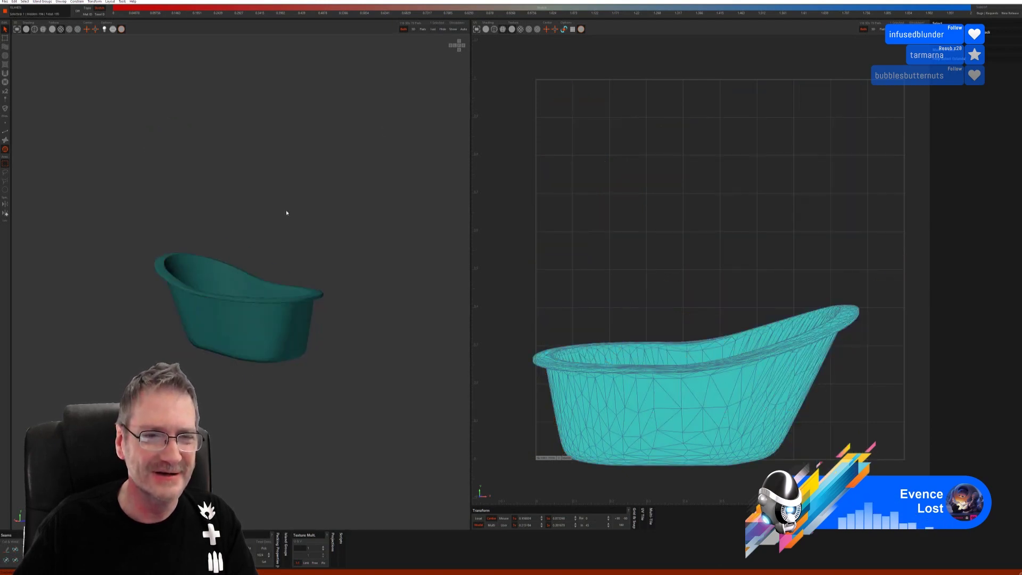
left_click_drag(286, 211, 349, 212, "alt")
left_click_drag(225, 261, 204, 229, "alt")
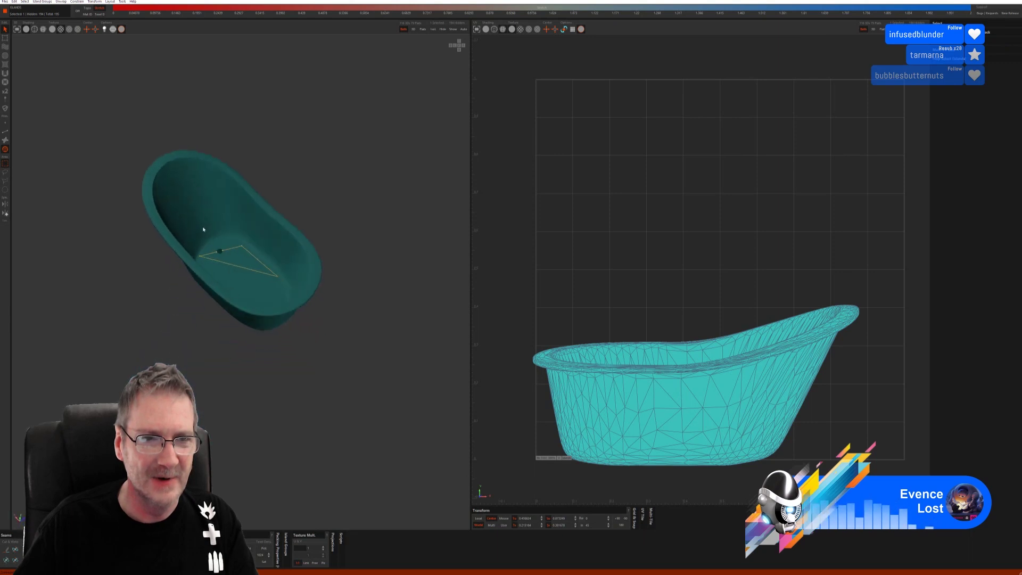
Try several automatic seam-selection methods on the basin's edges and undo their selections.
left_click(6, 132)
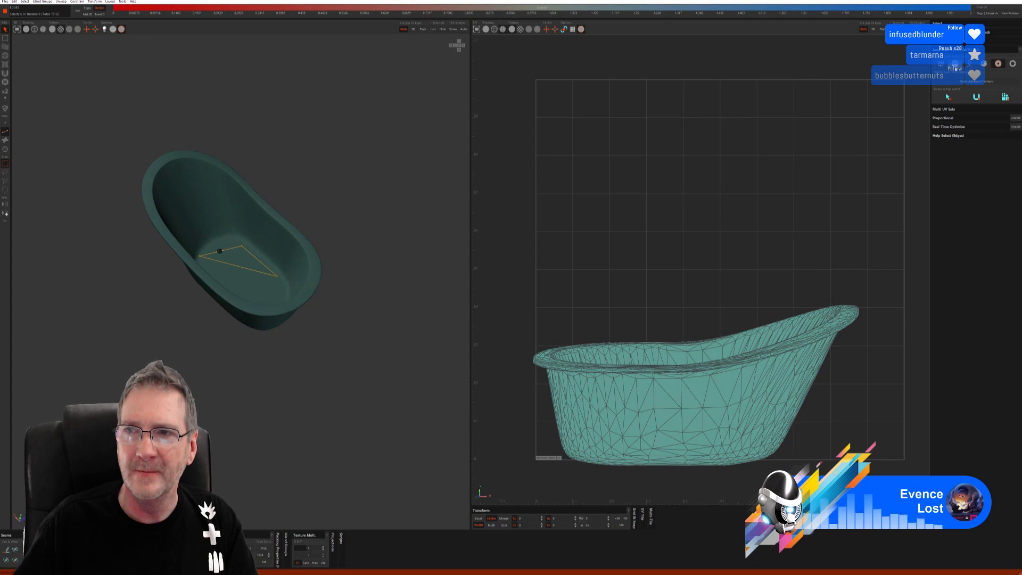
left_click(947, 111)
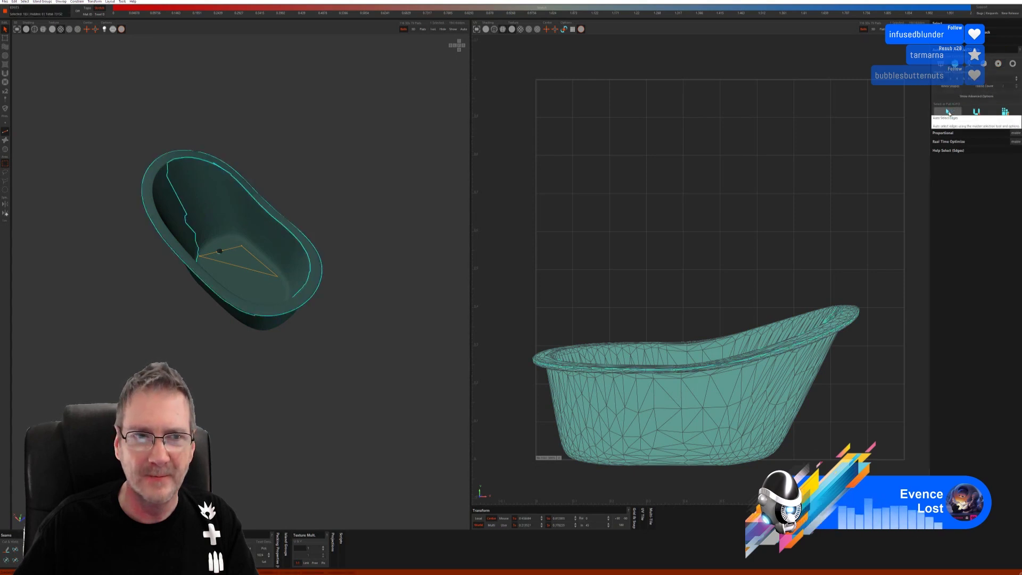
key("ctrl+z")
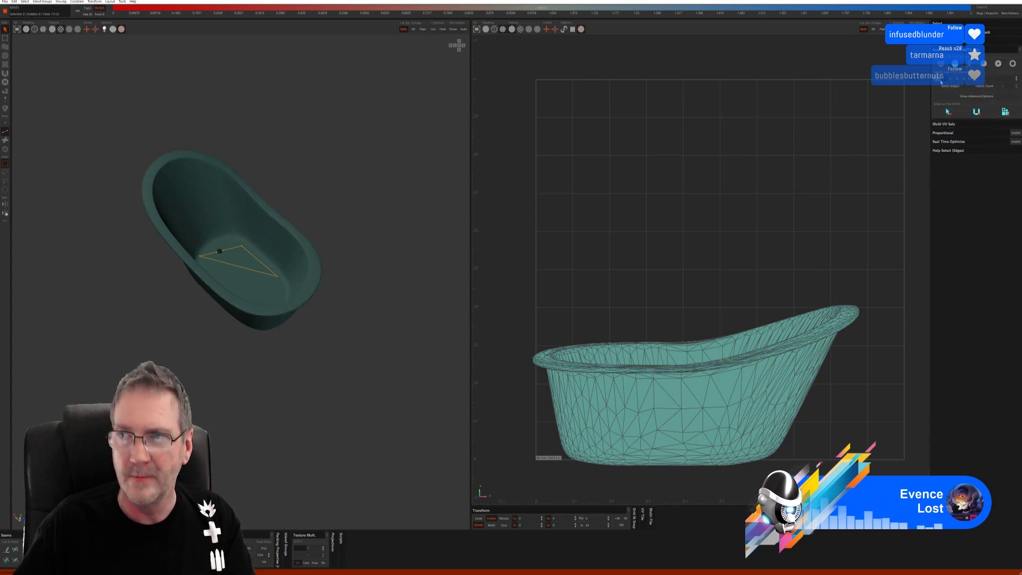
left_click(998, 64)
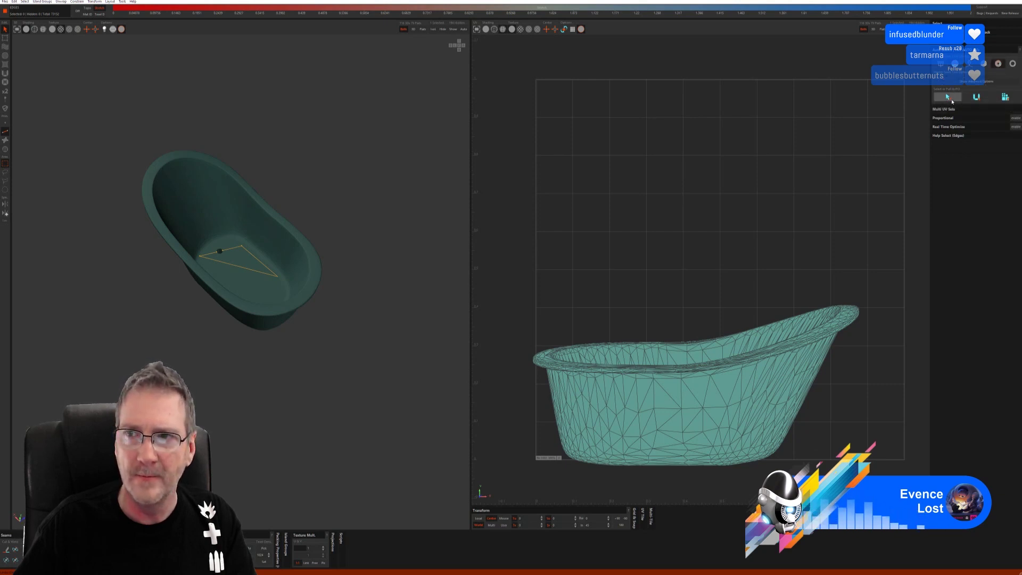
left_click(949, 97)
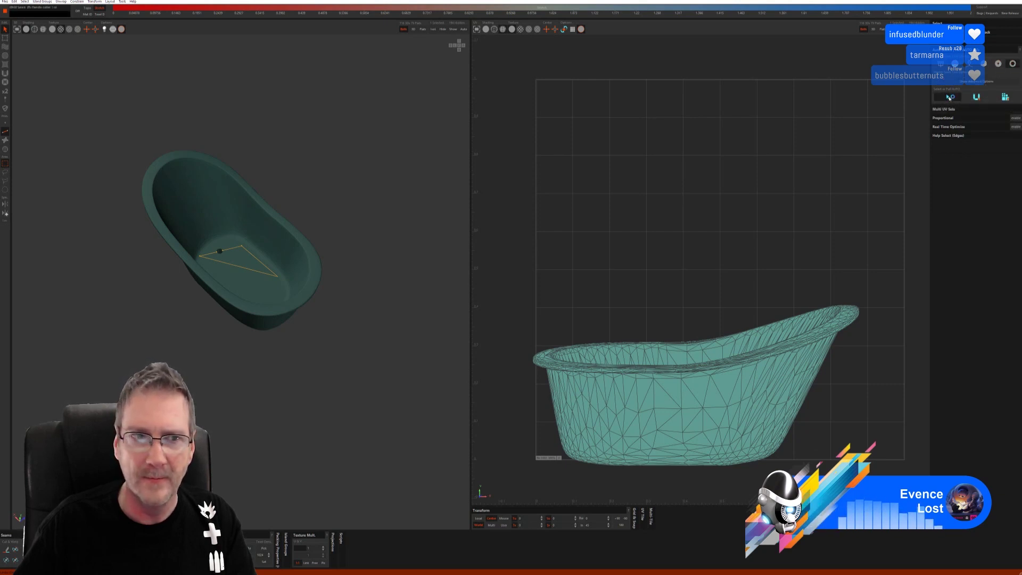
mouse_move(299, 235)
left_mouse_down("alt")
mouse_move(296, 146)
mouse_move(286, 233)
left_mouse_up("alt")
left_click(942, 65)
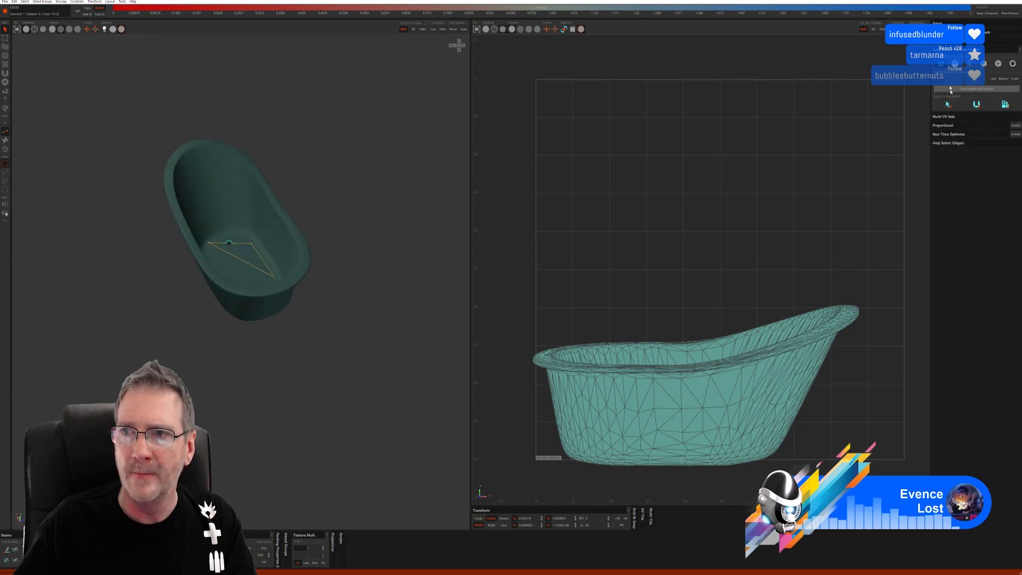
left_click(947, 104)
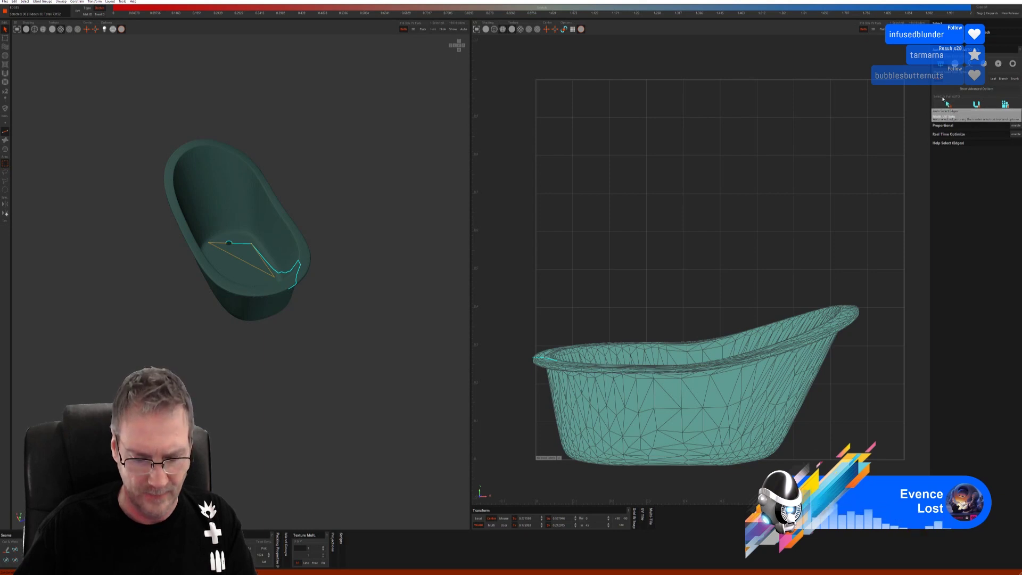
key("ctrl+z")
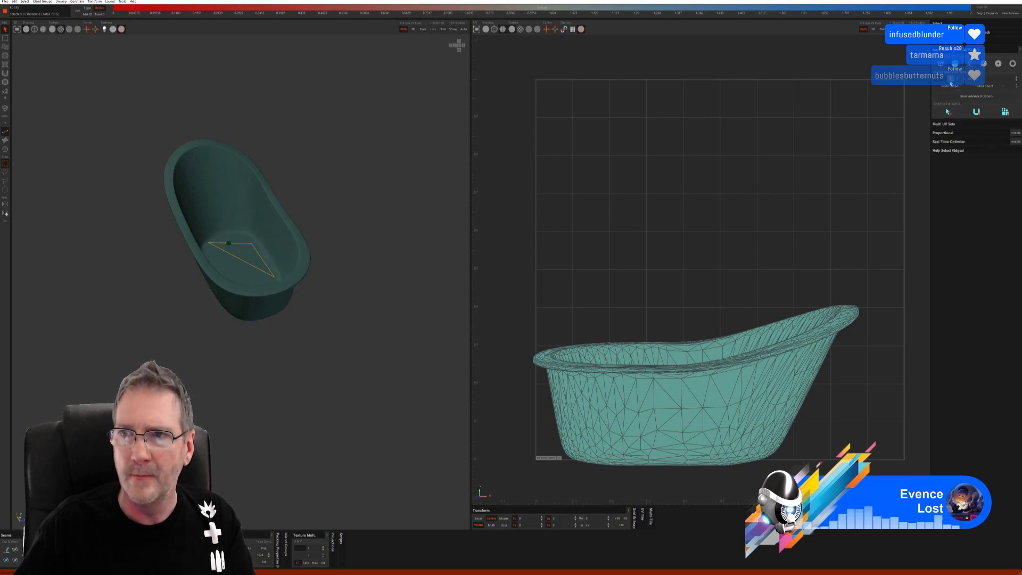
left_click(948, 111)
key("ctrl+z")
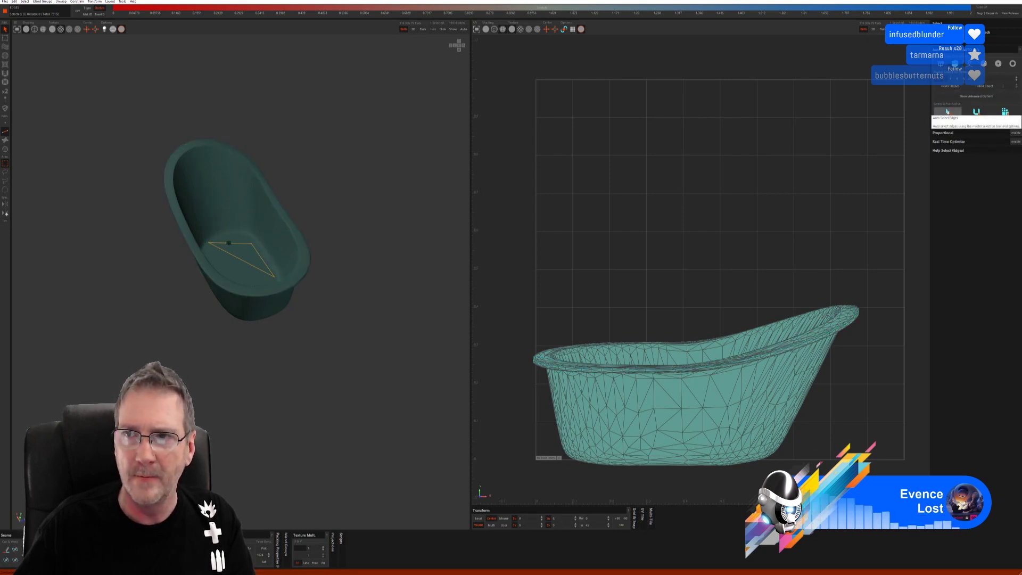
Unfold and pack the basin using automatically selected seams with the High Quality option.
left_click(969, 63)
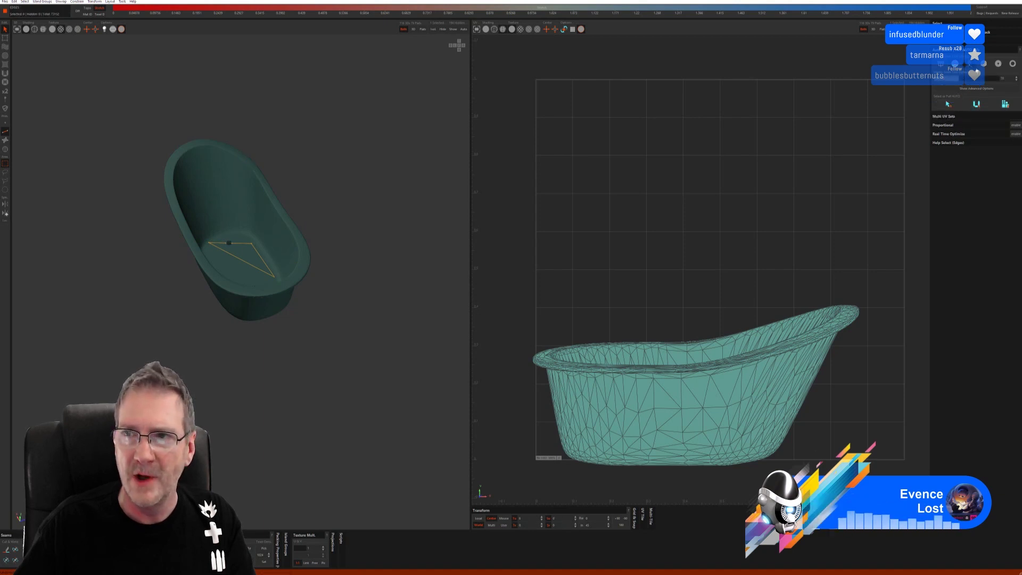
left_click(984, 65)
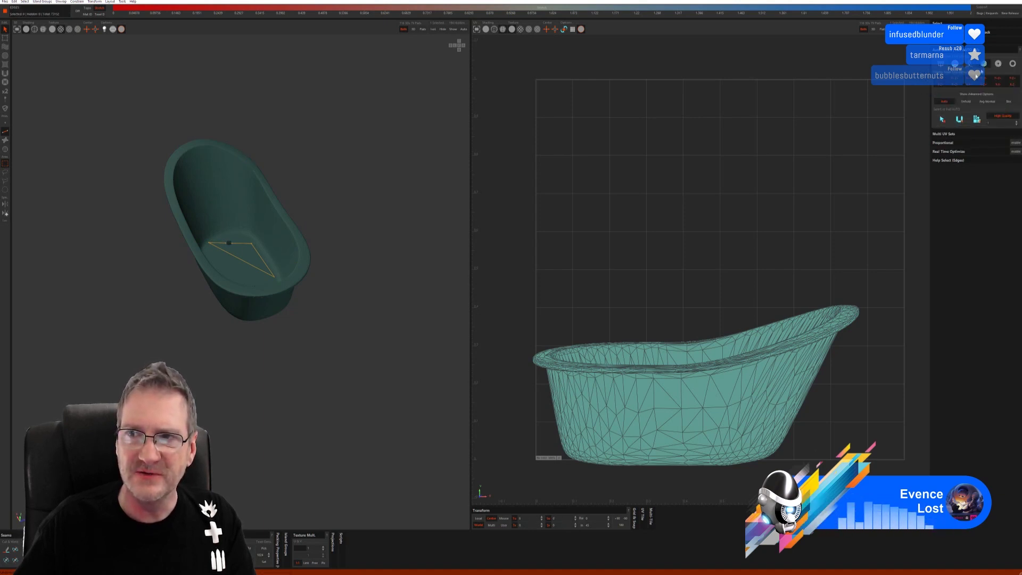
left_click(945, 120)
middle_click_drag(315, 274, 335, 250)
left_click(960, 119)
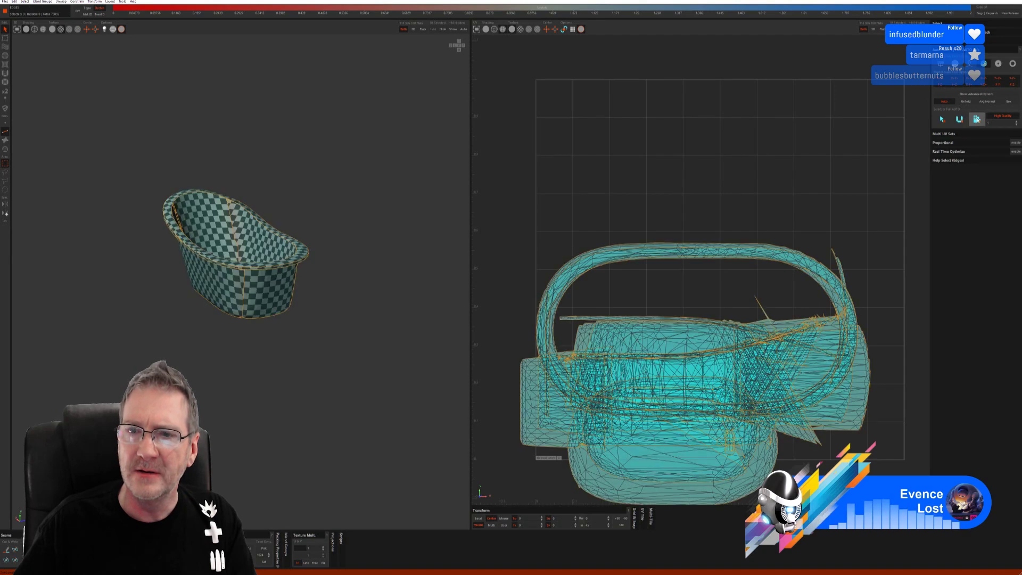
left_click(977, 120)
middle_click_drag(361, 296, 311, 297)
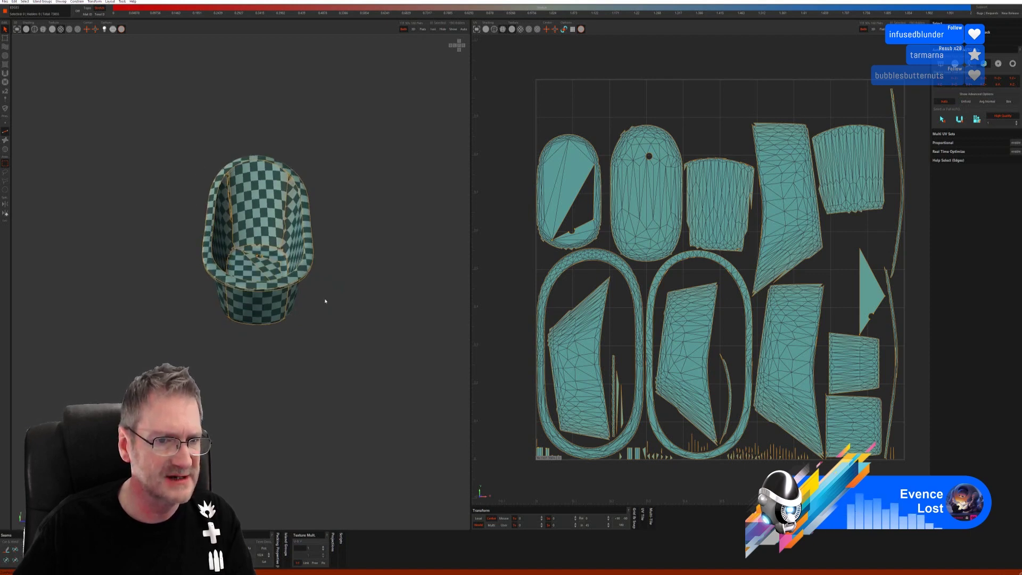
Try to weld the long diagonal seam of the triangular piece on the basin floor.
middle_click_drag(326, 302, 323, 320)
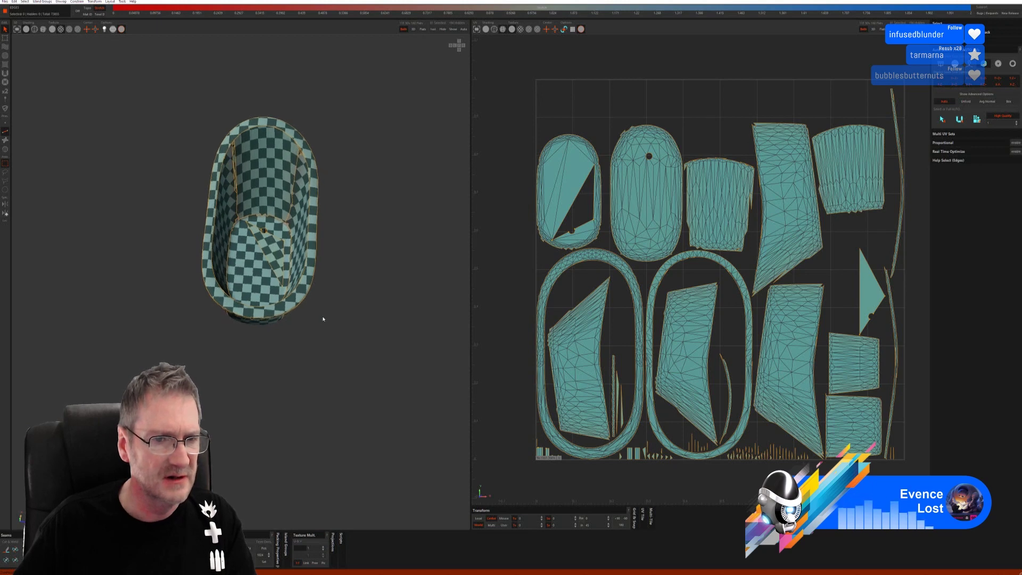
scroll(266, 259, "up", 5)
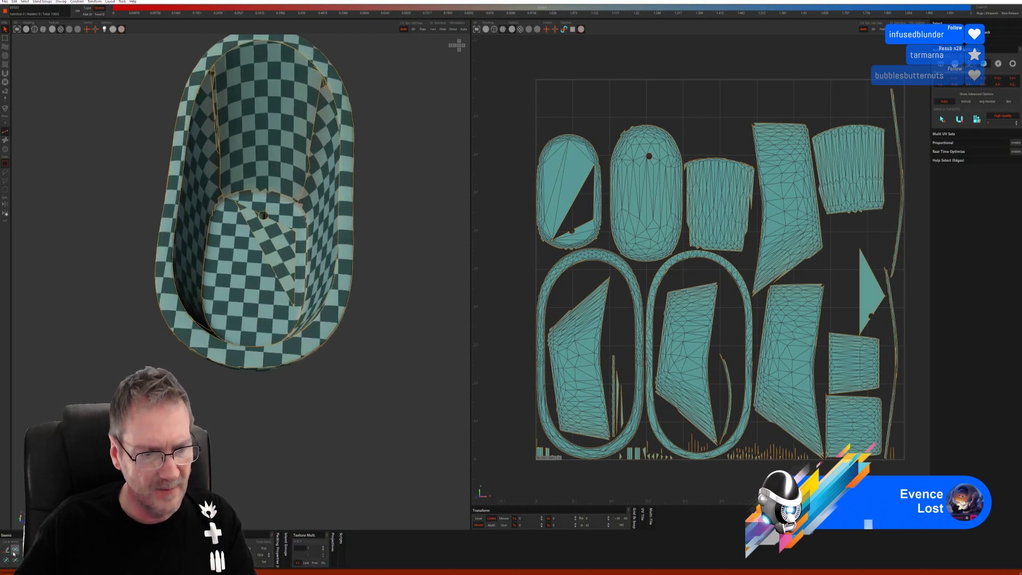
left_click(262, 252)
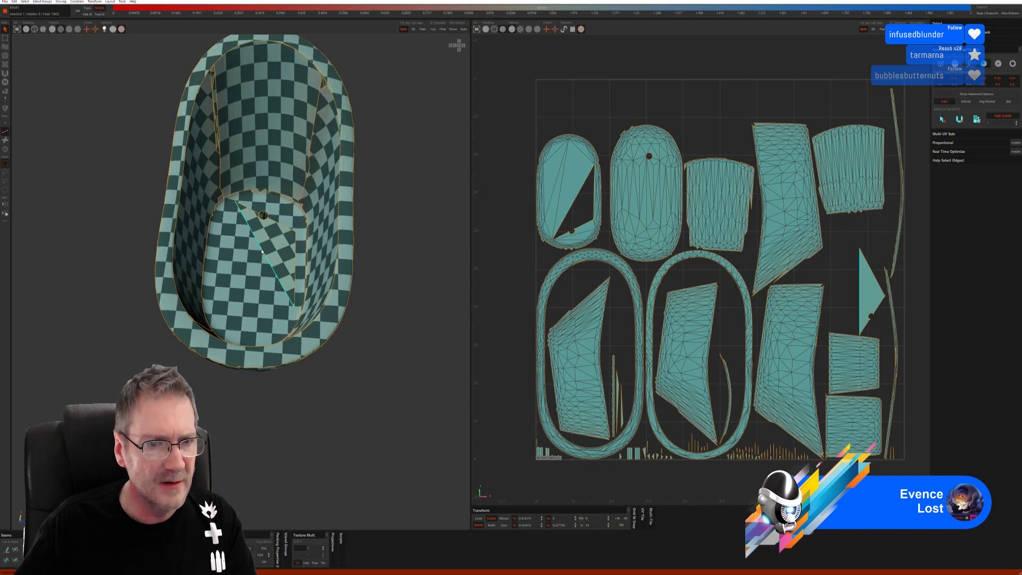
left_click(15, 549)
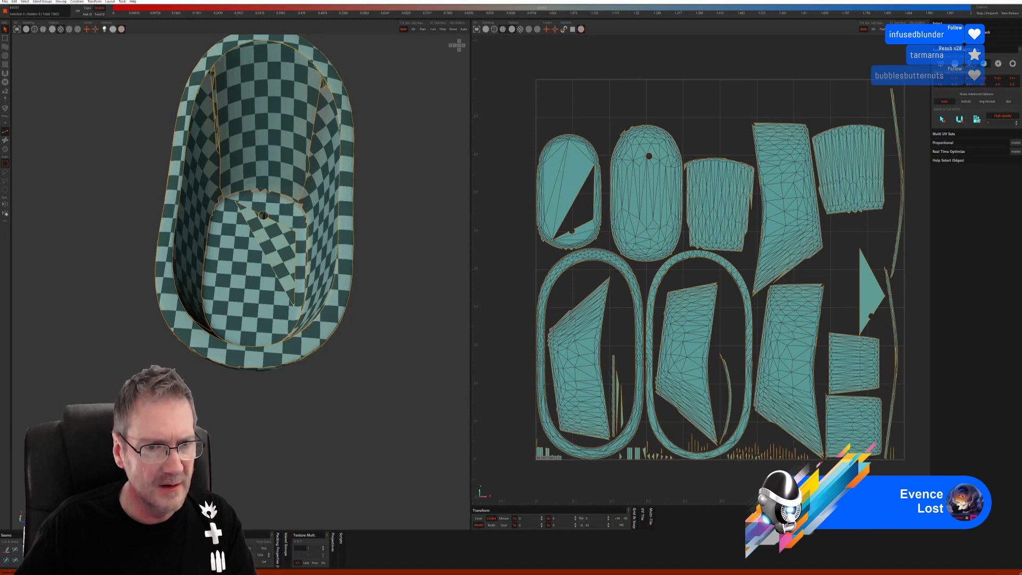
left_click(265, 256)
left_click(16, 549)
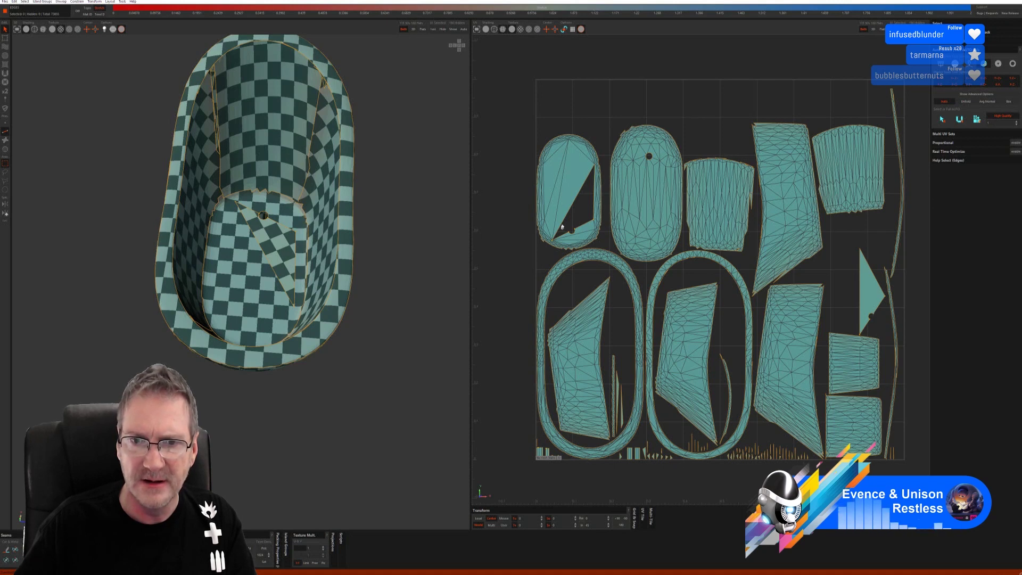
Try welding the triangular floor piece along its whole outline, including the drain-hole notch, and undo the weld.
left_click(875, 279)
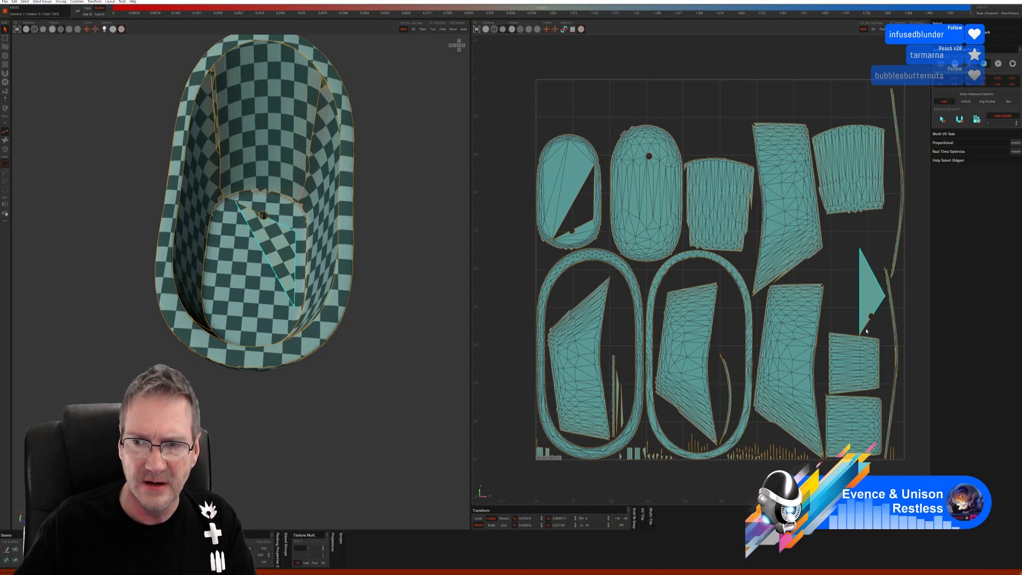
scroll(863, 326, "up", 10)
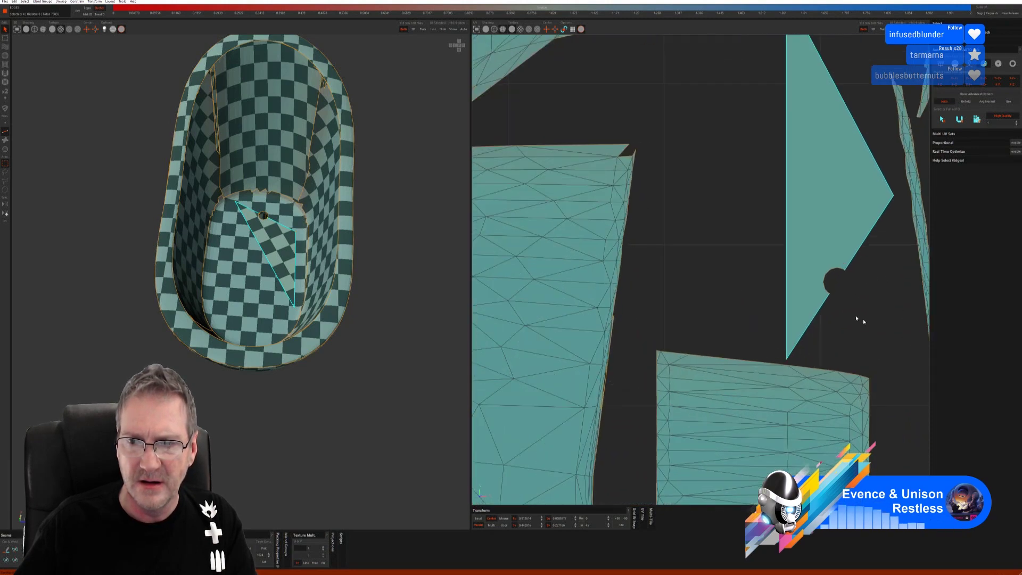
scroll(826, 295, "up", 2)
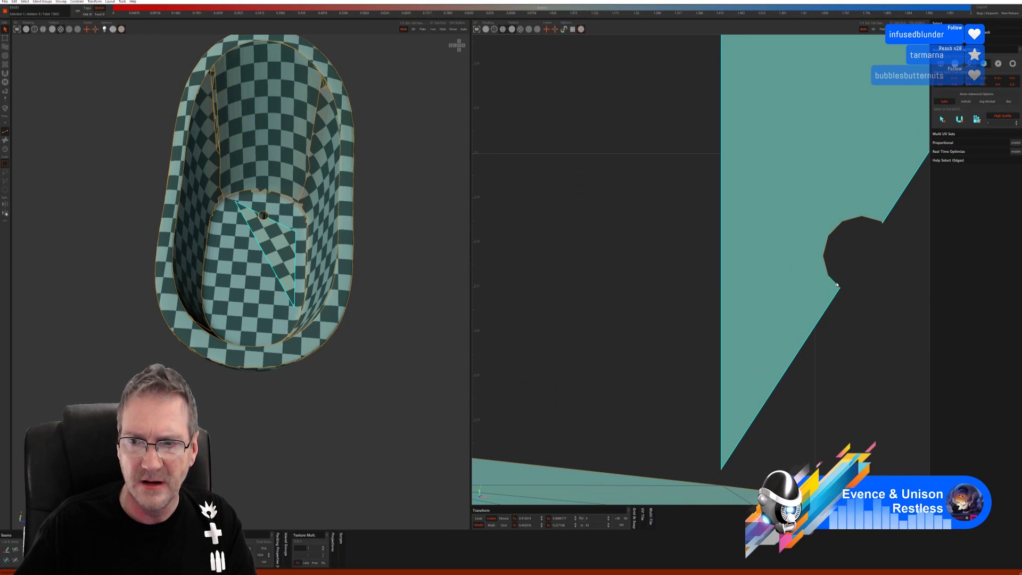
left_click_drag(815, 224, 844, 273, "ctrl")
left_click_drag(838, 202, 875, 244, "ctrl")
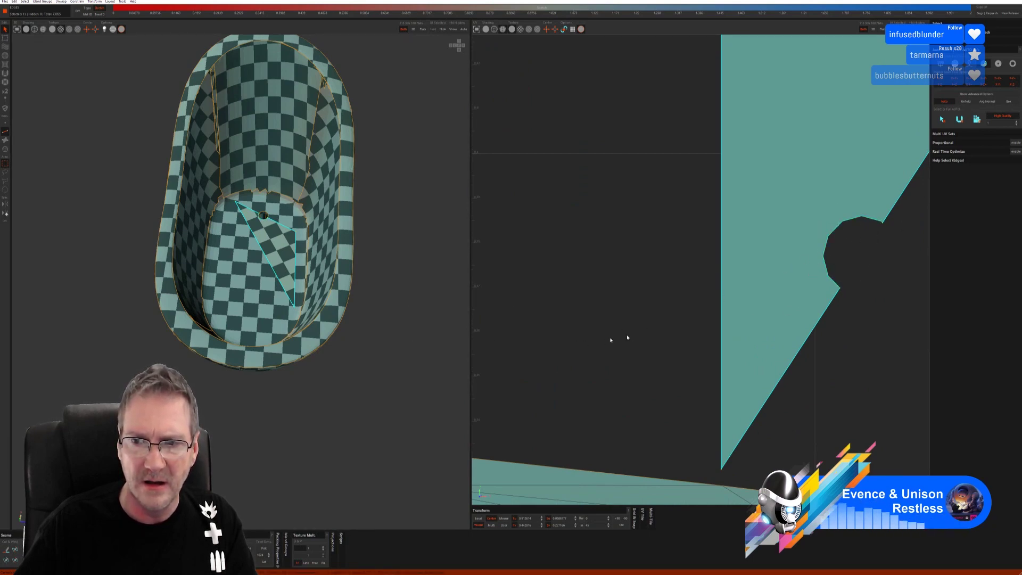
scroll(627, 338, "down", 5)
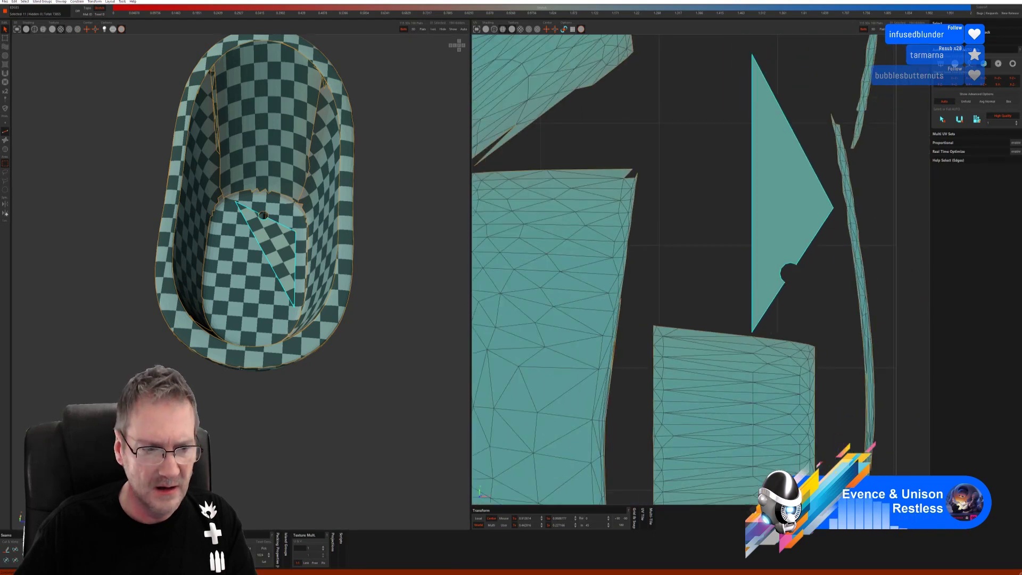
left_click(16, 550)
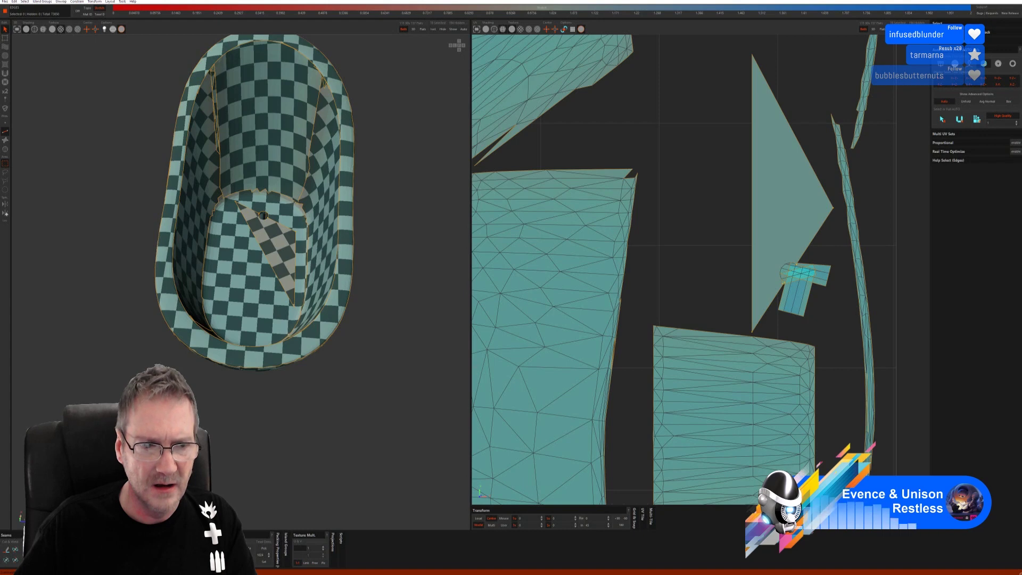
key("ctrl+z")
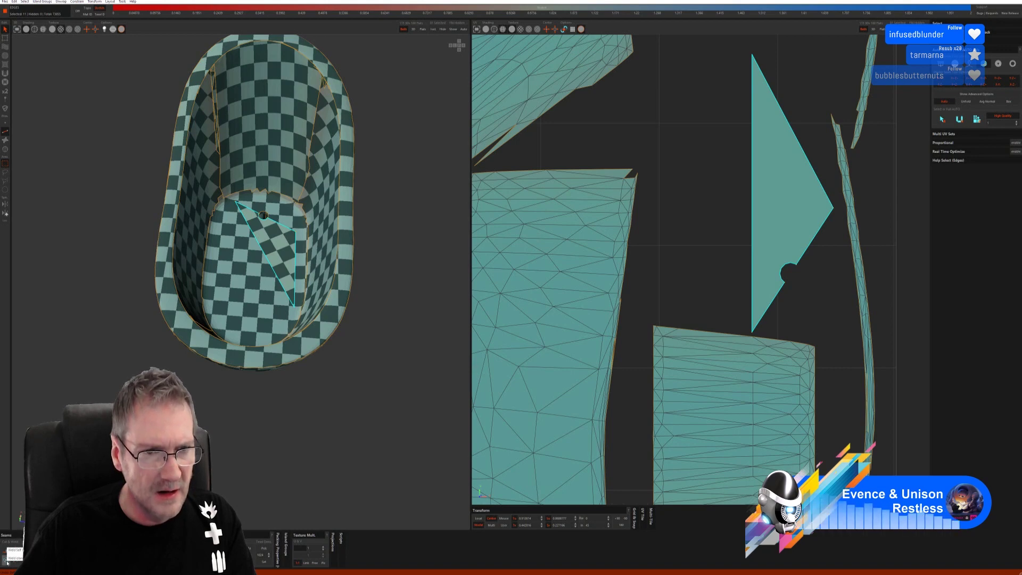
key("ctrl+z")
key("ctrl+z")
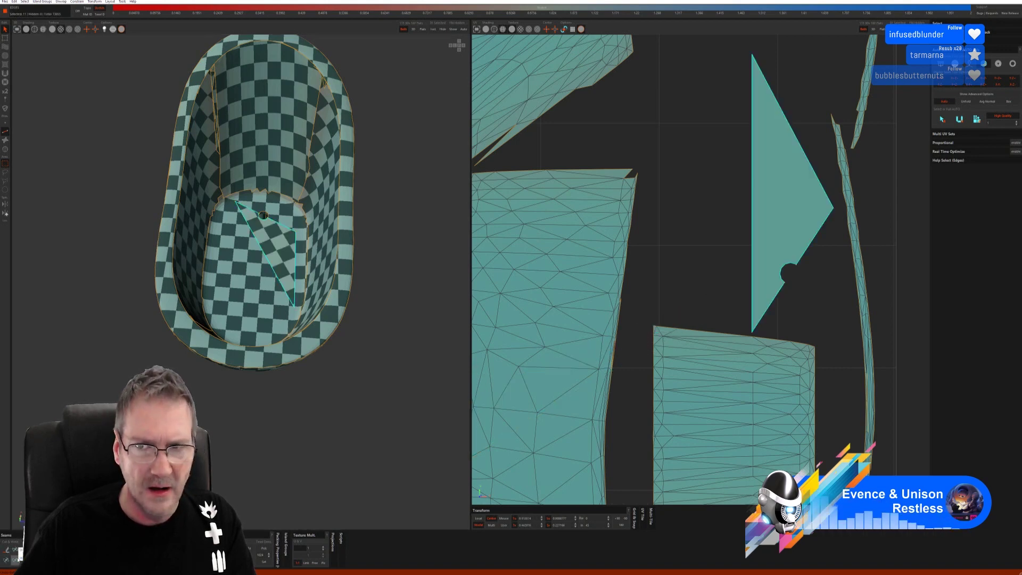
scroll(266, 358, "down", 3)
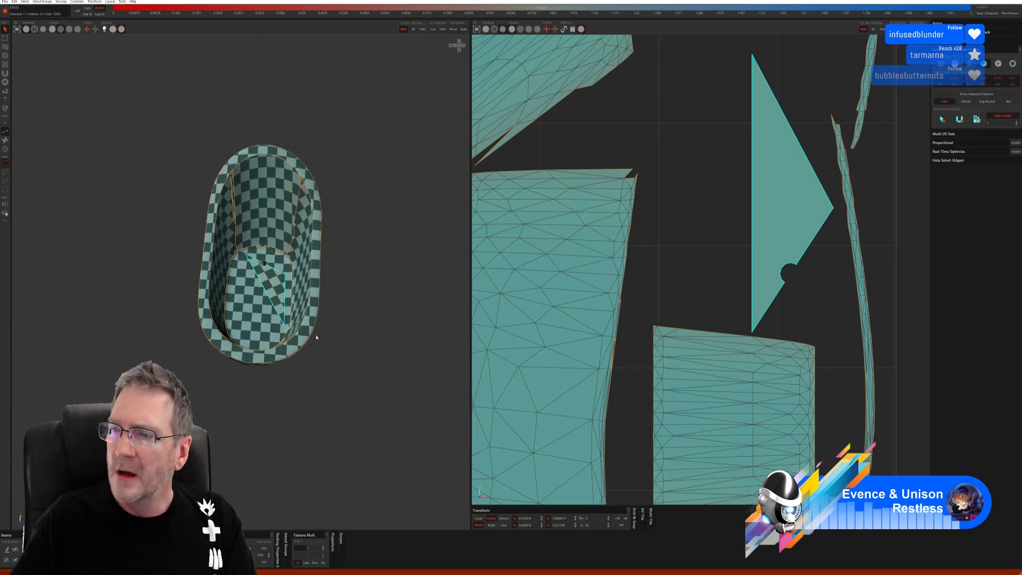
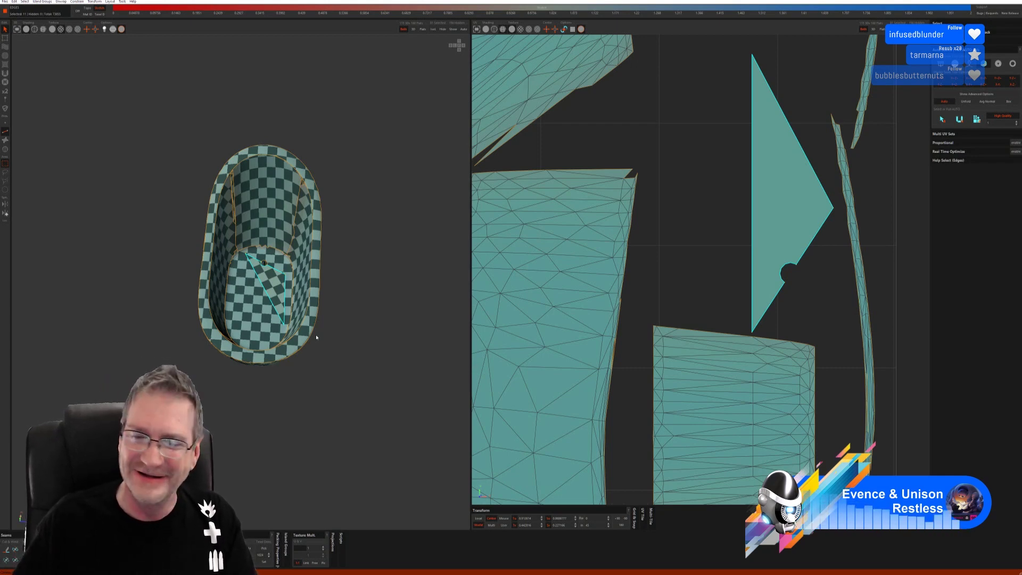
Try to unfold and pack the oval floor island and the triangular piece together using automatic seams, and undo it.
scroll(634, 314, "down", 2)
scroll(635, 314, "down", 3)
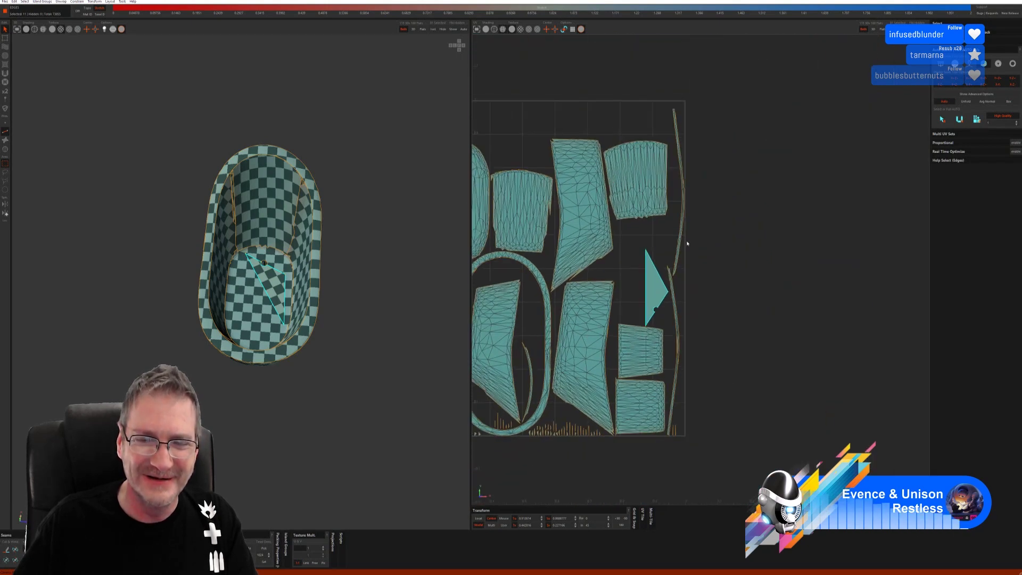
middle_click_drag(702, 247, 793, 243)
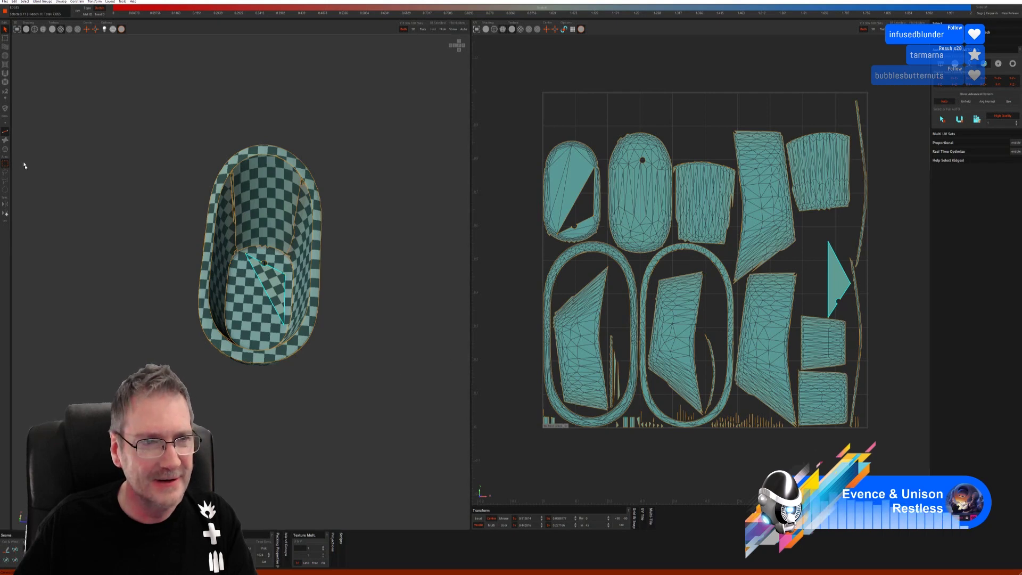
left_click(5, 149)
left_click(586, 208)
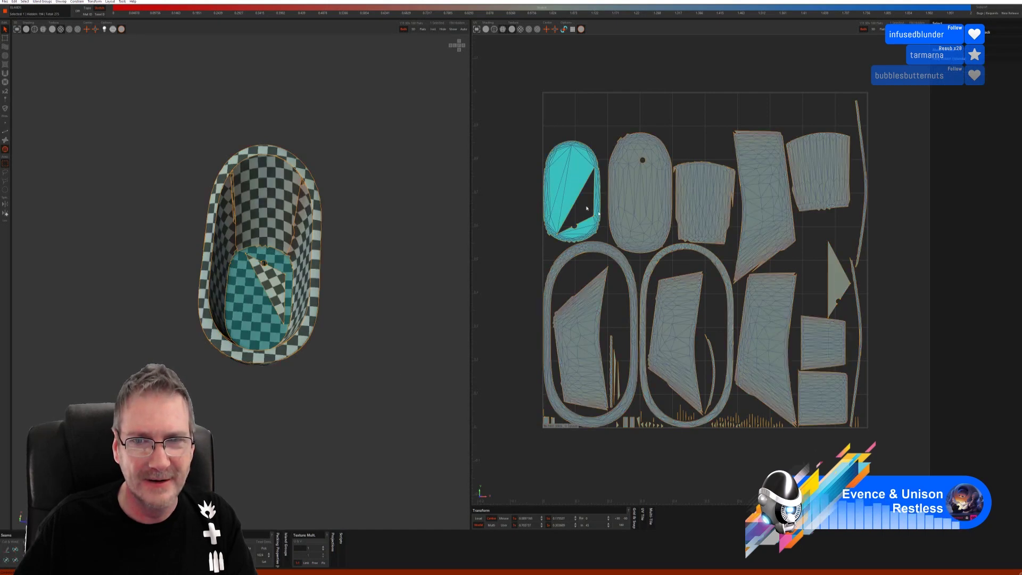
left_click(836, 287, "shift")
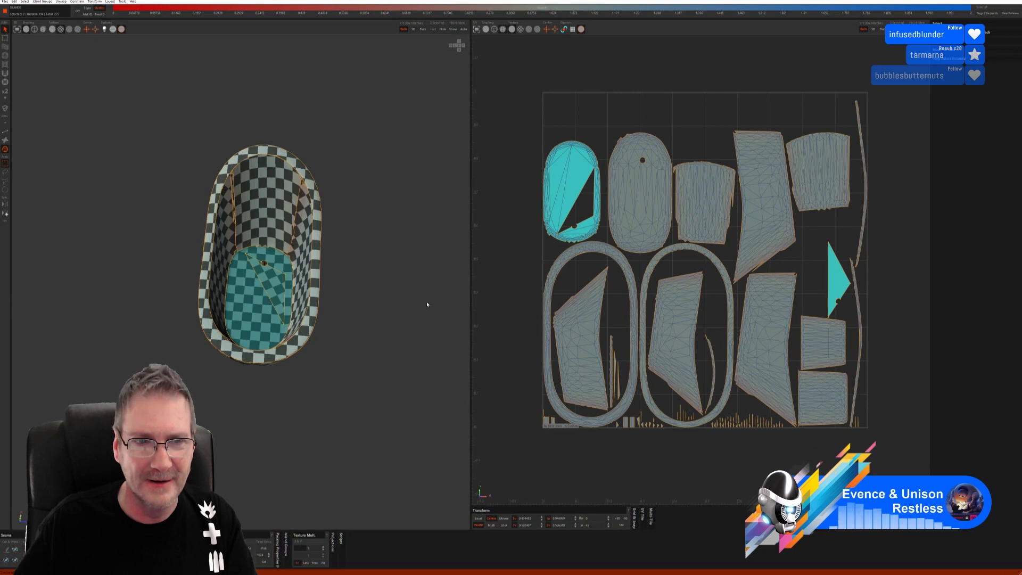
left_click(5, 132)
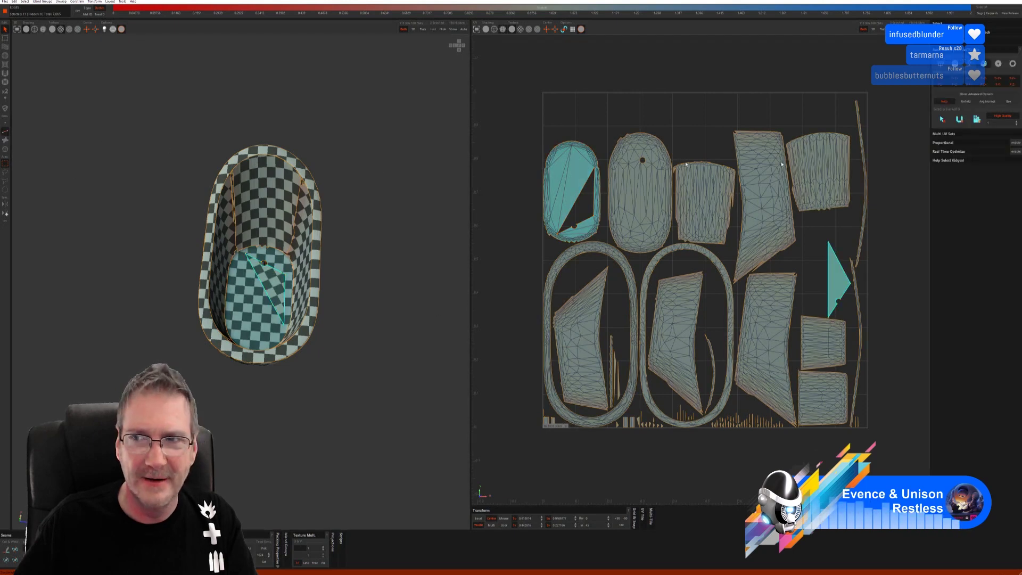
left_click(946, 118)
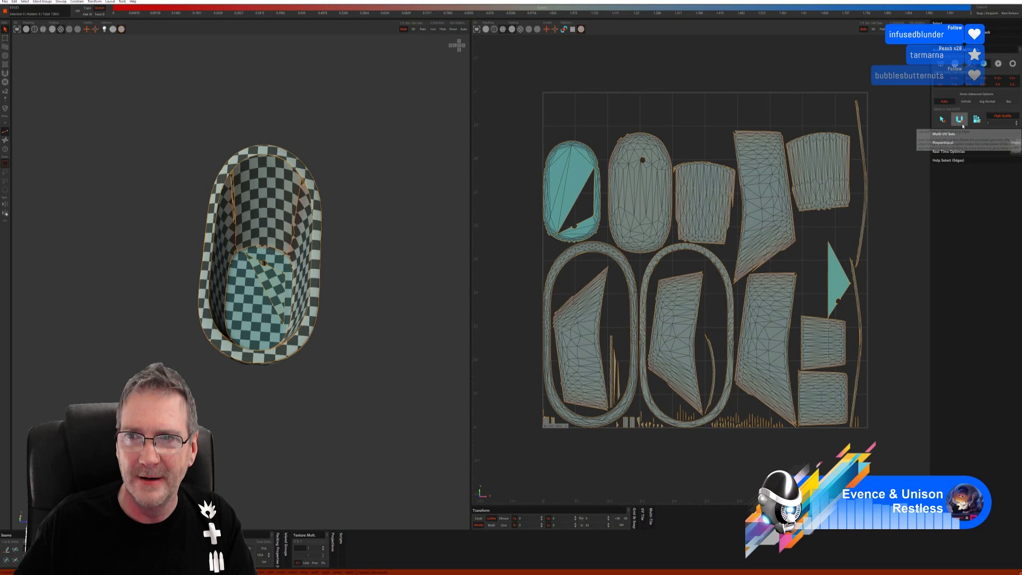
left_click(961, 121)
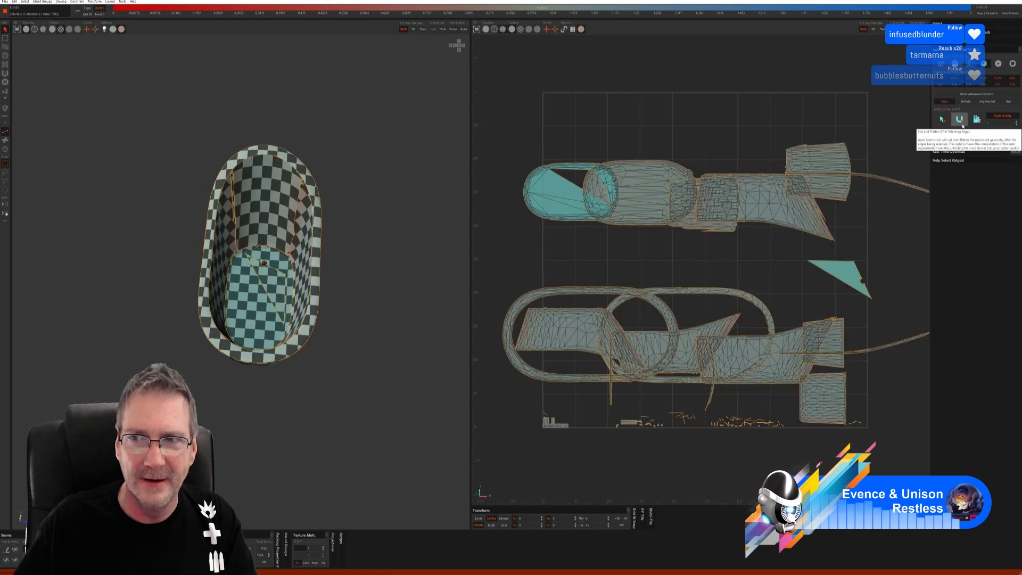
left_click(977, 120)
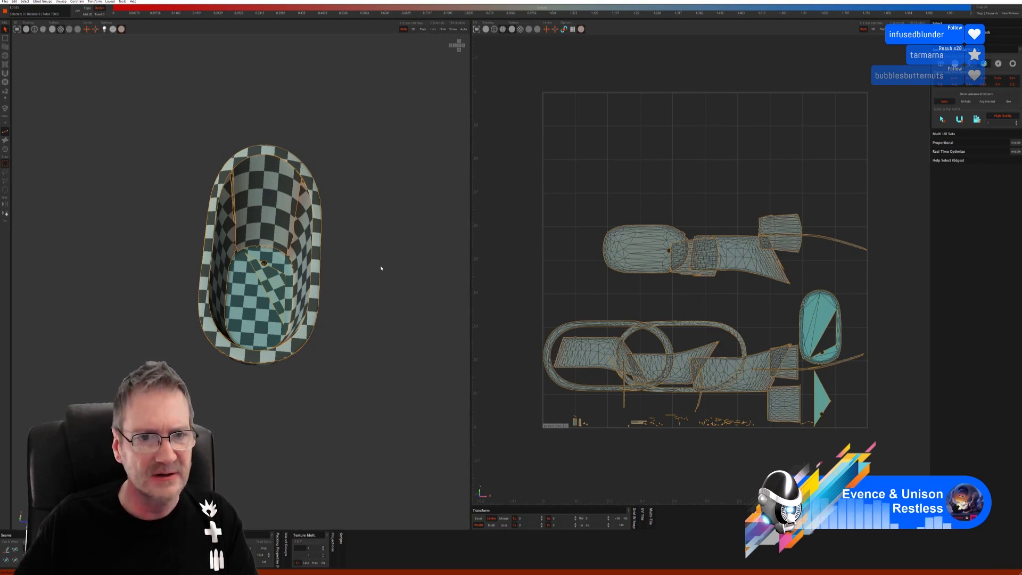
left_click_drag(345, 368, 376, 351, "alt")
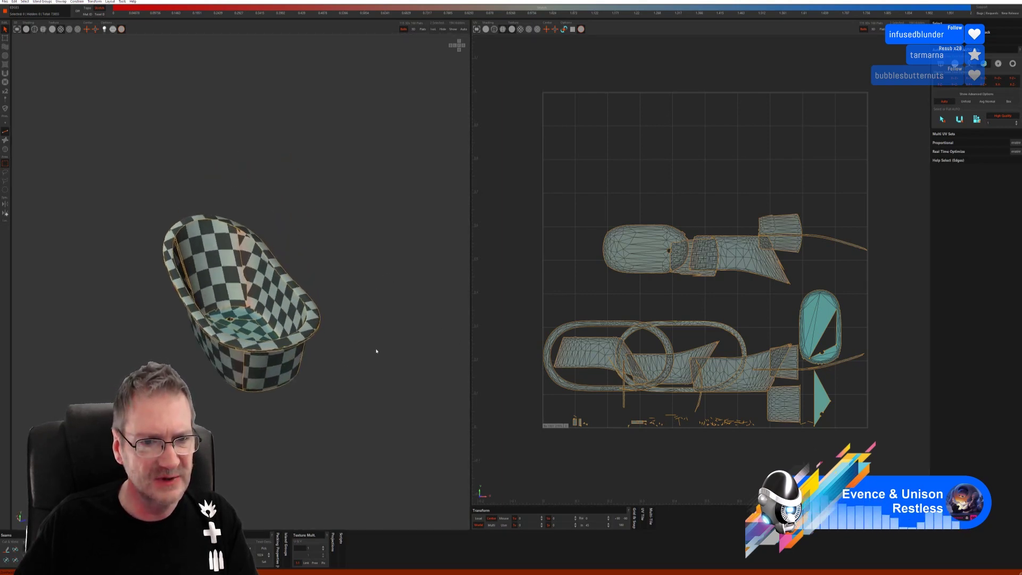
key("ctrl+z")
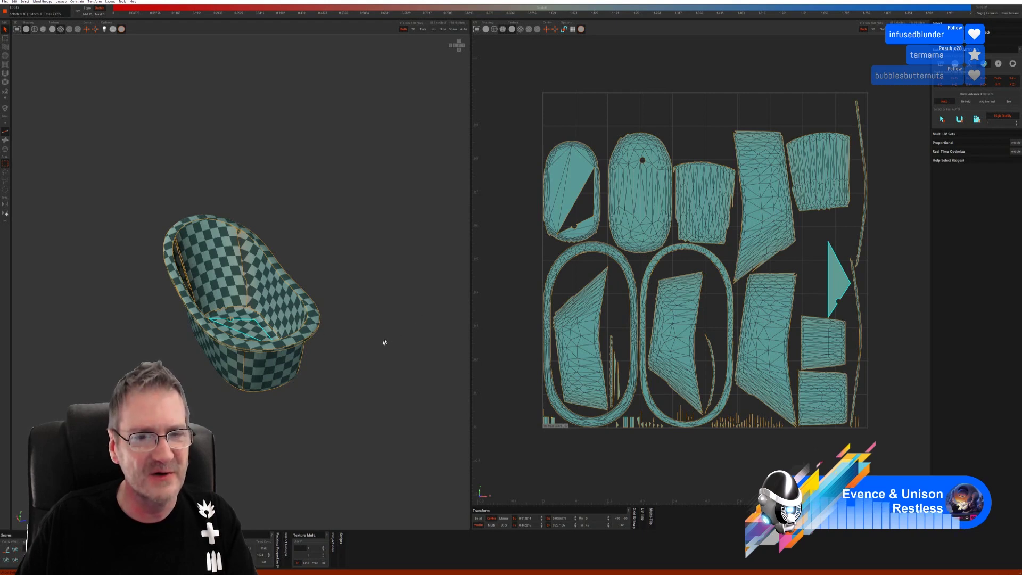
Try to weld only the diagonal seam of the triangular piece on the unfolded basin's floor.
middle_click_drag(385, 342, 339, 369)
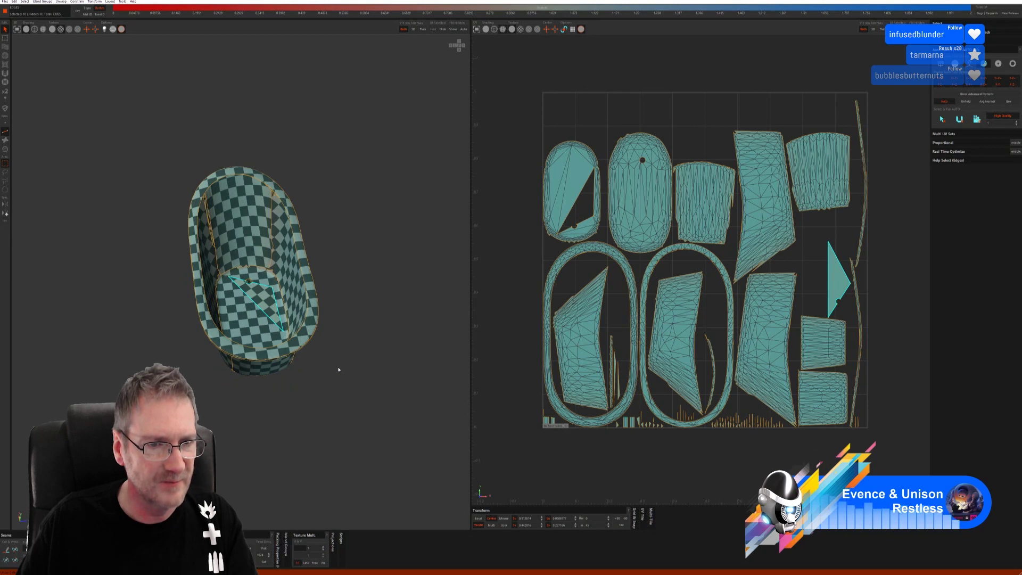
left_click(330, 366)
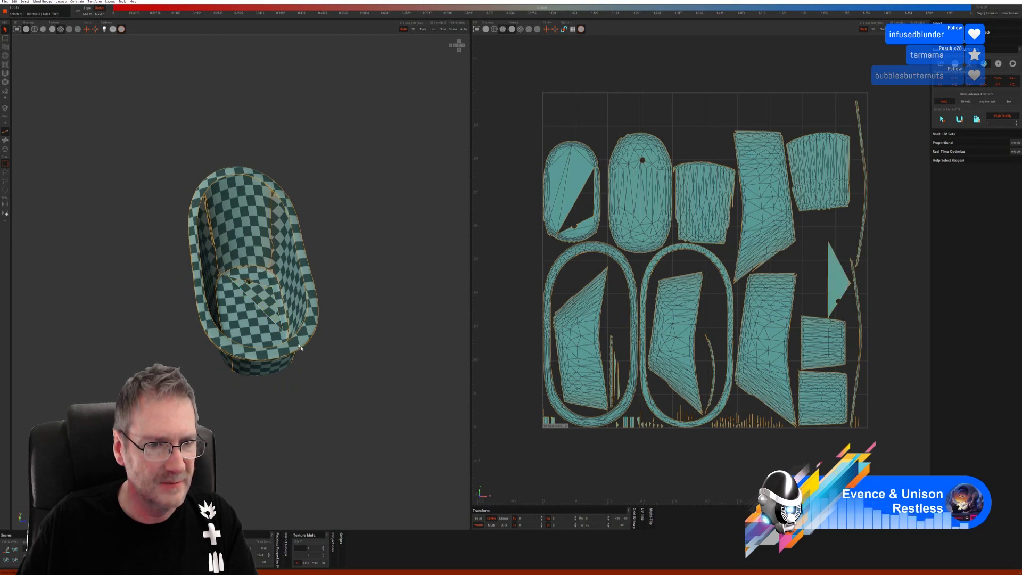
left_click(254, 320)
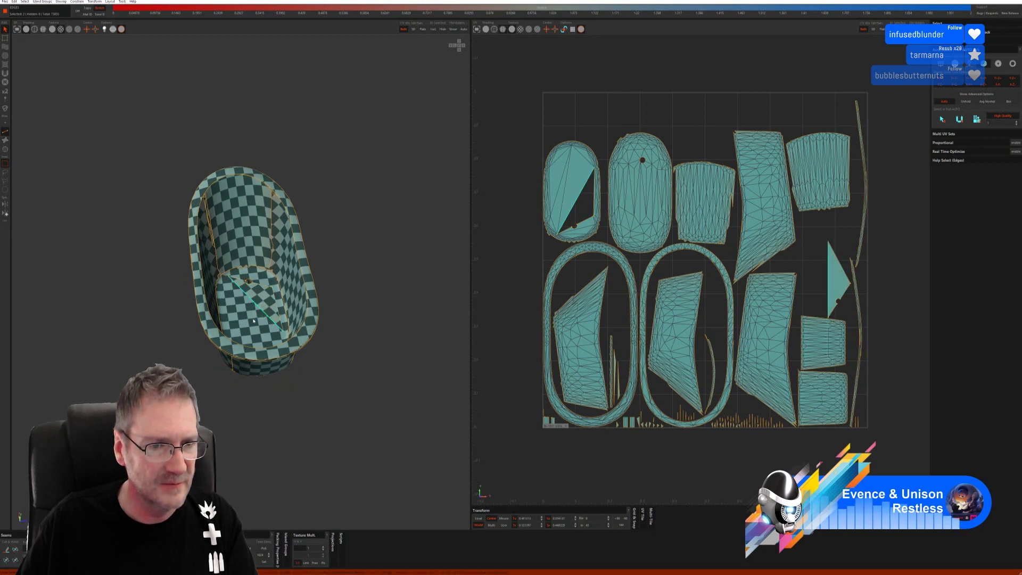
left_click(12, 546)
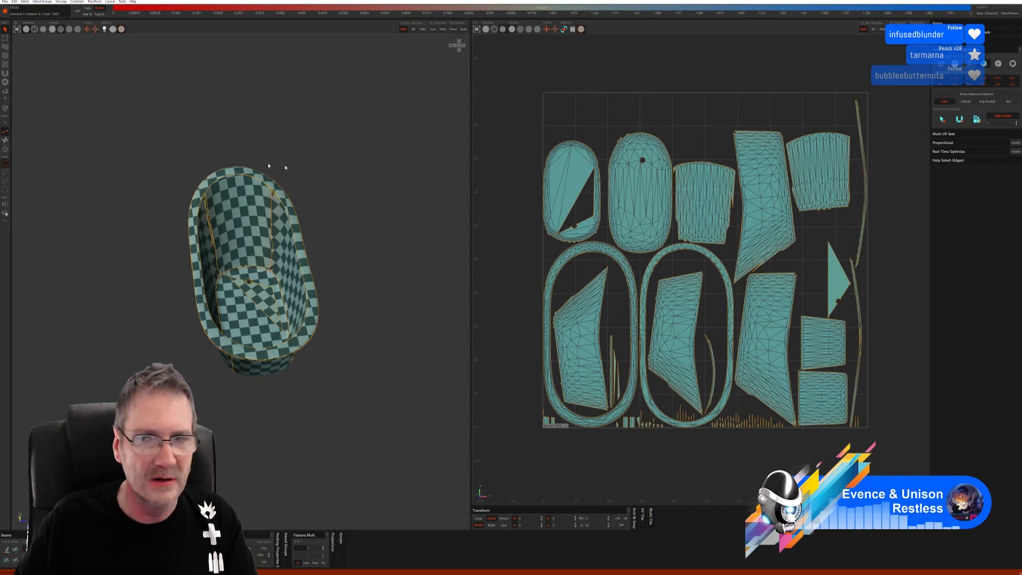
Clear a box selection of the basin's edges and try other automatic seam-selection methods.
left_click_drag(159, 151, 478, 374)
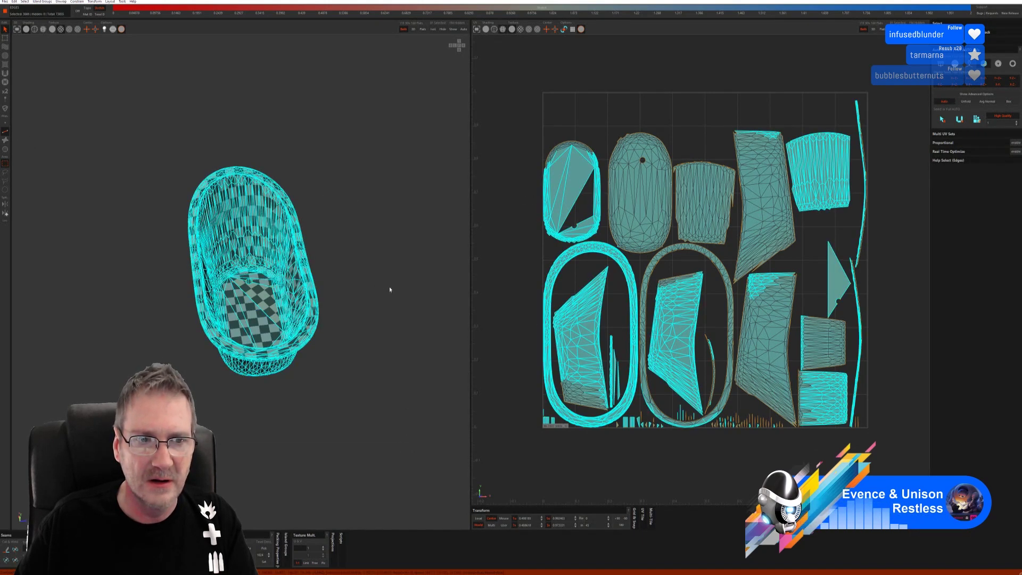
left_click(417, 272)
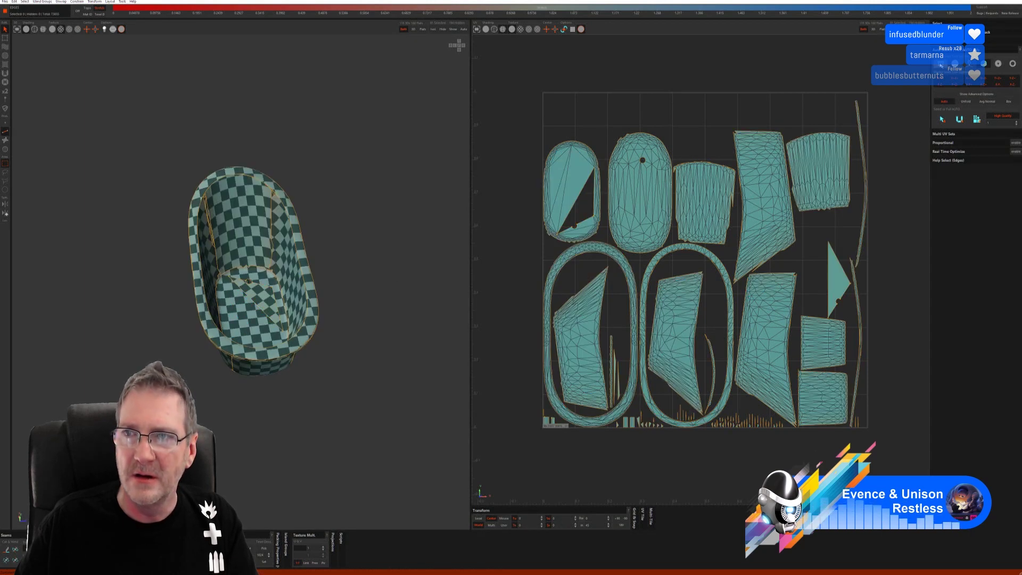
left_click(958, 93)
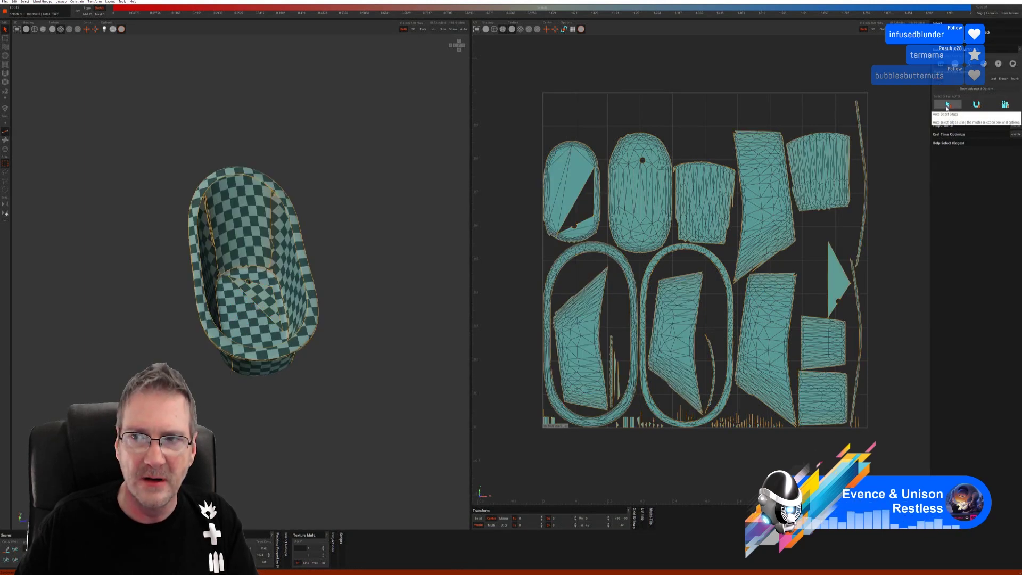
left_click(953, 106)
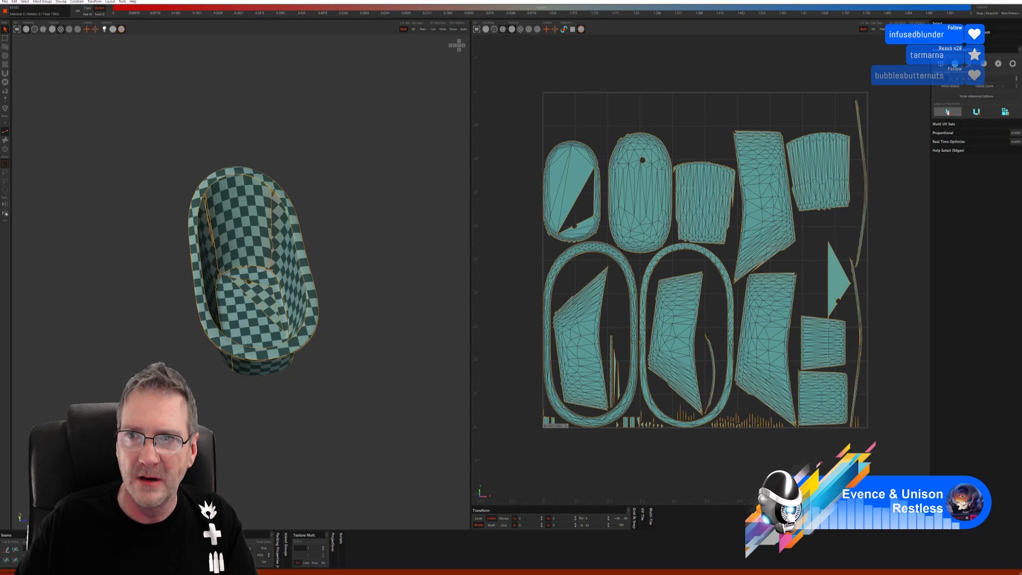
left_click(398, 166)
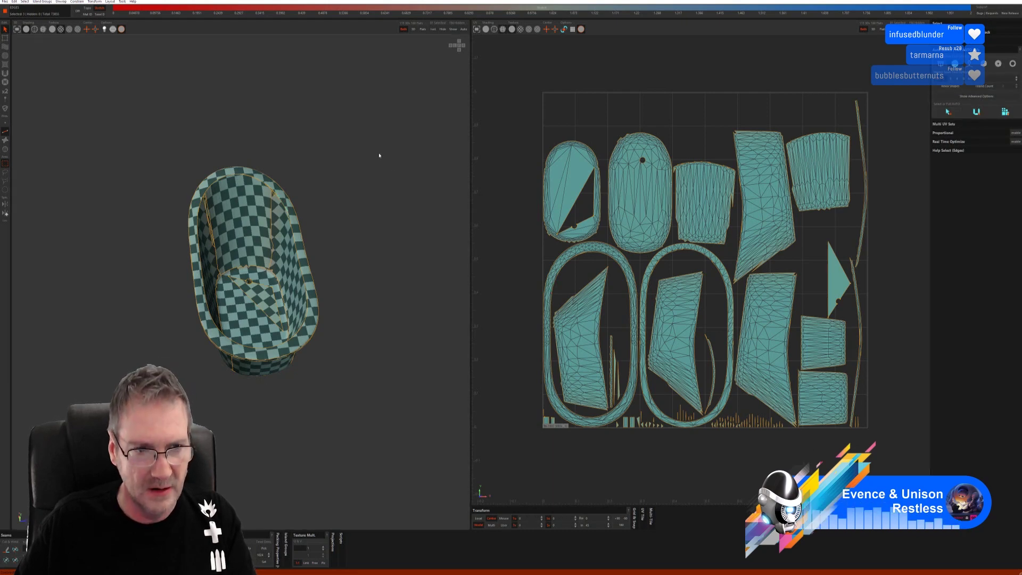
Undo the basin's edits back to its projected UV state before it was unfolded.
key("ctrl+z")
key("ctrl+z")
key("ctrl+z")
key("ctrl+z")
key("ctrl+z")
key("ctrl+z")
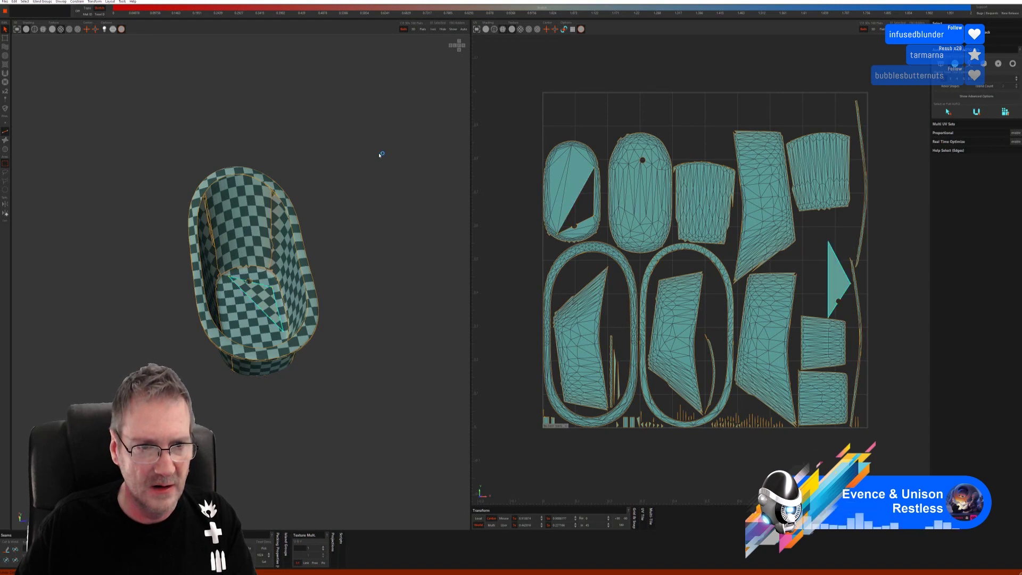
key("ctrl+z")
key("ctrl+z")
key("ctrl+z")
key("ctrl+z")
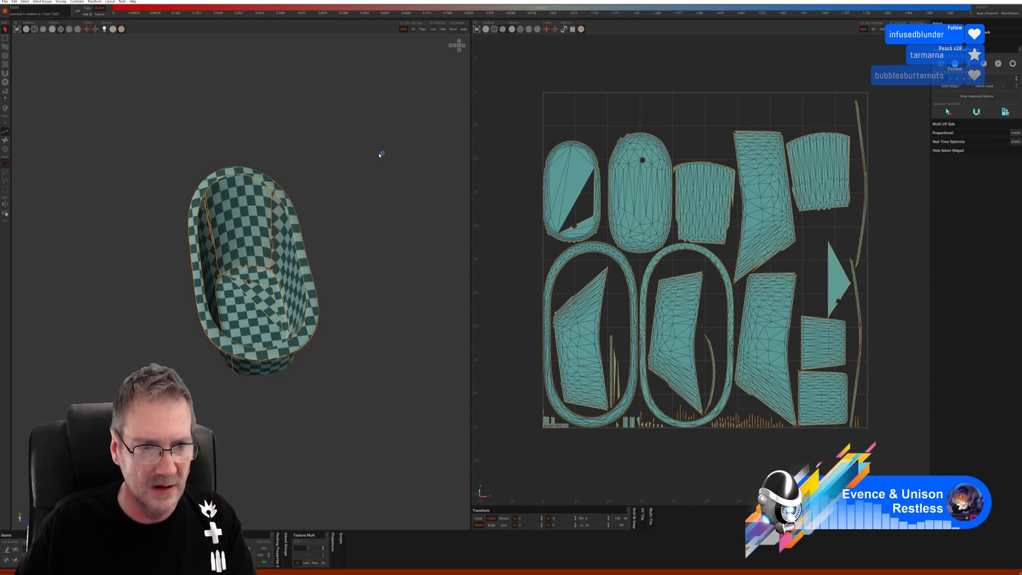
key("ctrl+z")
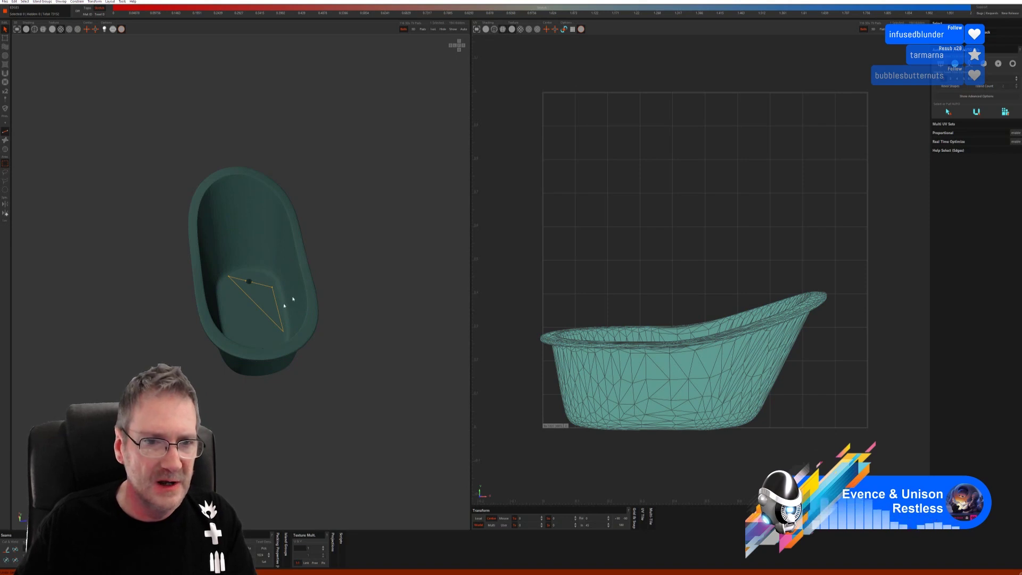
Try to weld the triangle's long diagonal edge on the floor of the not yet unfolded basin.
scroll(243, 283, "up", 3)
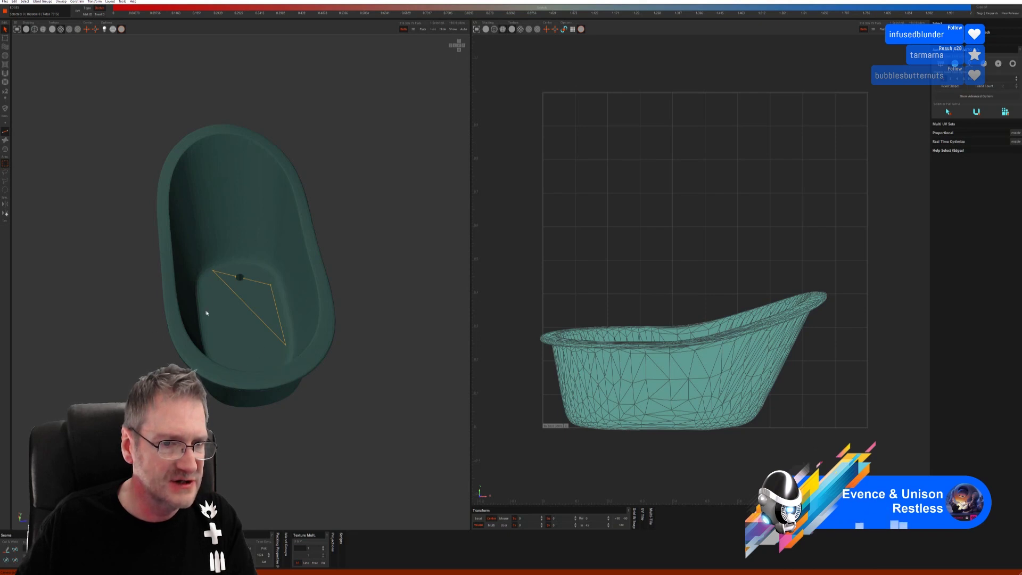
scroll(235, 279, "up", 5)
scroll(235, 285, "down", 5)
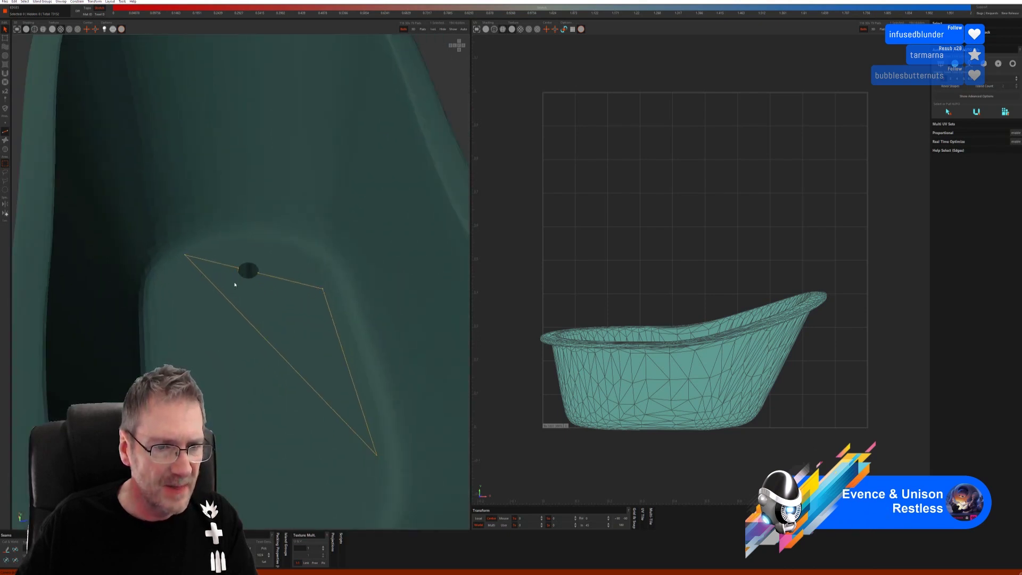
left_click(247, 312)
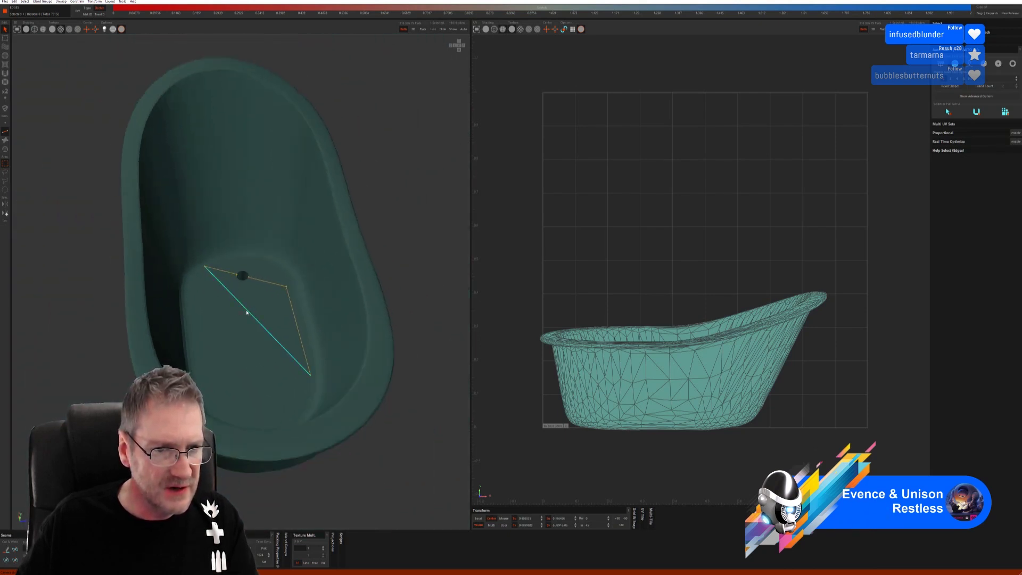
left_click(9, 548)
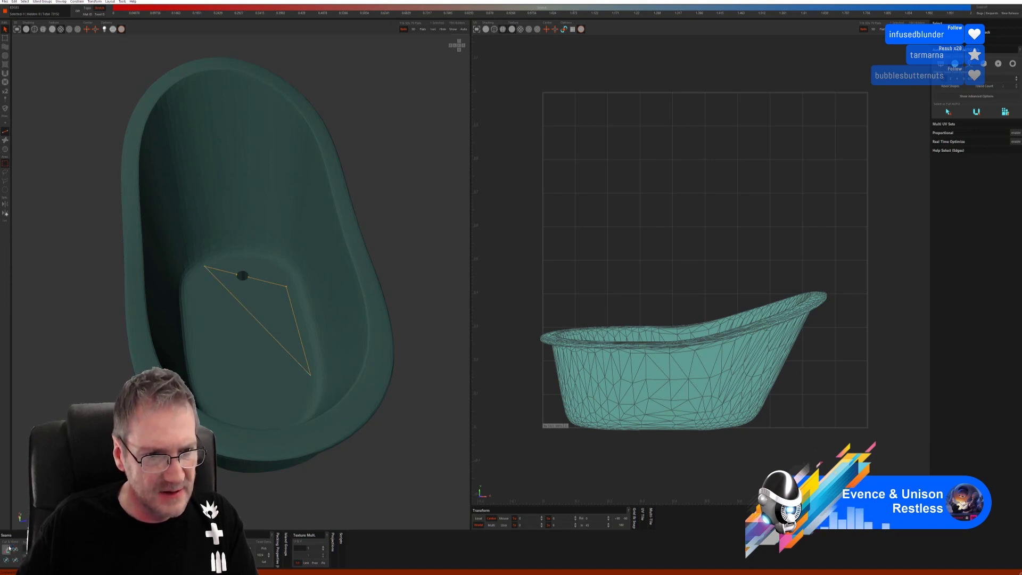
middle_click_drag(300, 382, 244, 379, "alt")
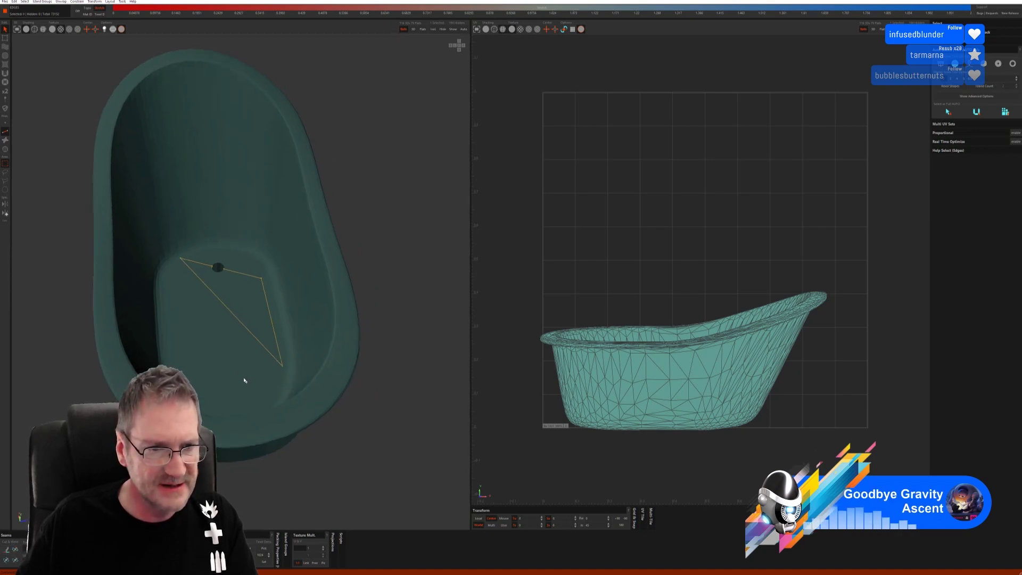
mouse_move(244, 379)
left_mouse_down("alt")
mouse_move(219, 290)
mouse_move(213, 378)
mouse_move(262, 369)
mouse_move(242, 372)
left_mouse_up("alt")
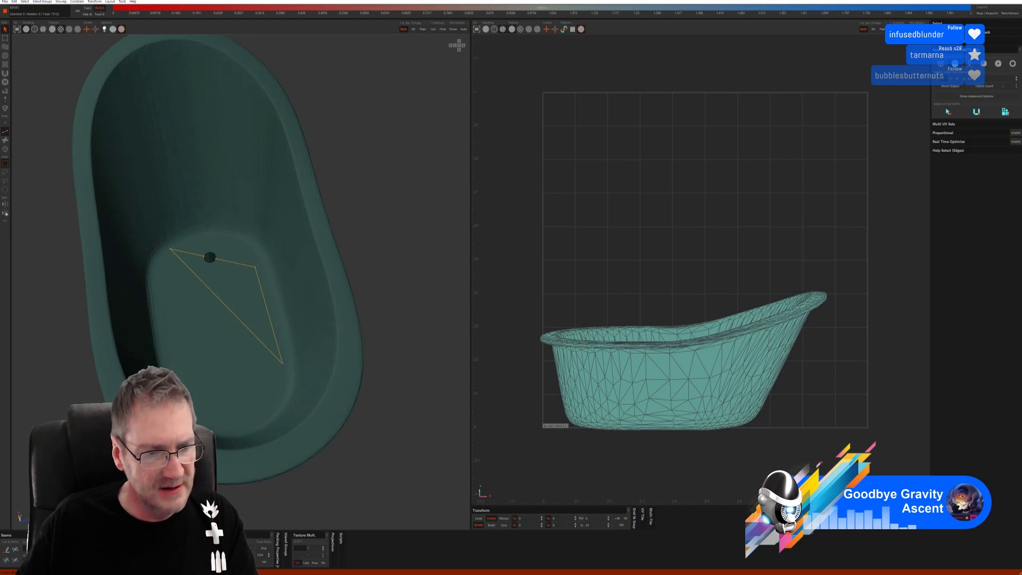
Try again to weld the triangular seam's edges on the basin floor, including the sides near the drain hole.
left_click_drag(192, 313, 235, 327)
left_click(263, 314)
left_click(234, 270)
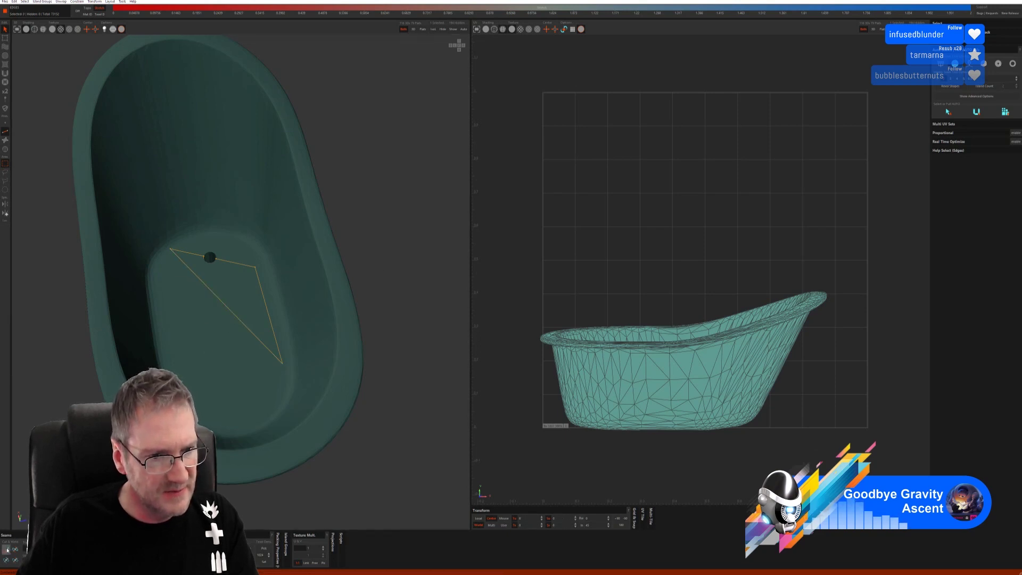
left_click_drag(256, 308, 272, 322)
left_click(257, 320)
left_click(294, 278)
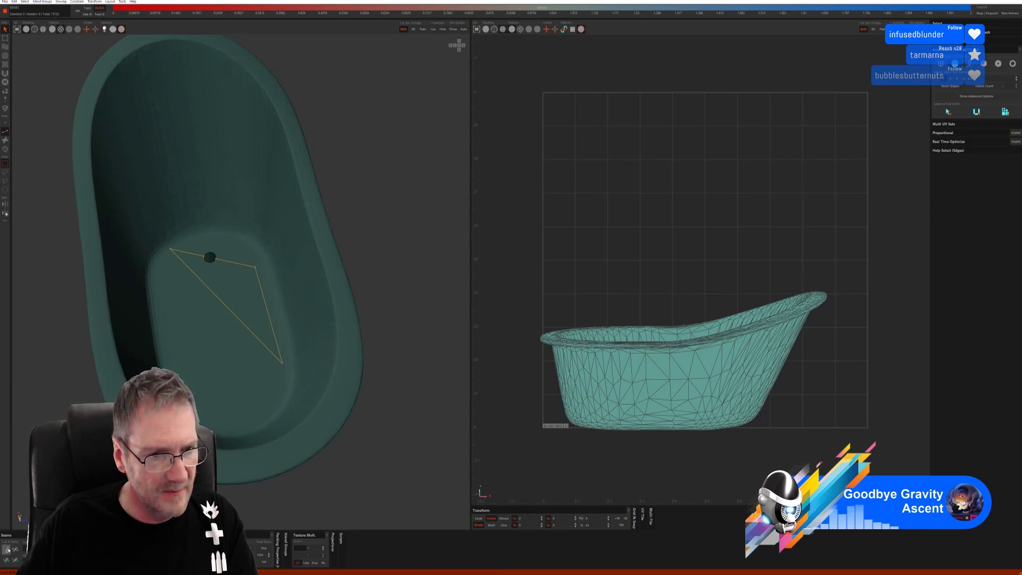
left_click_drag(293, 278, 285, 312, "alt")
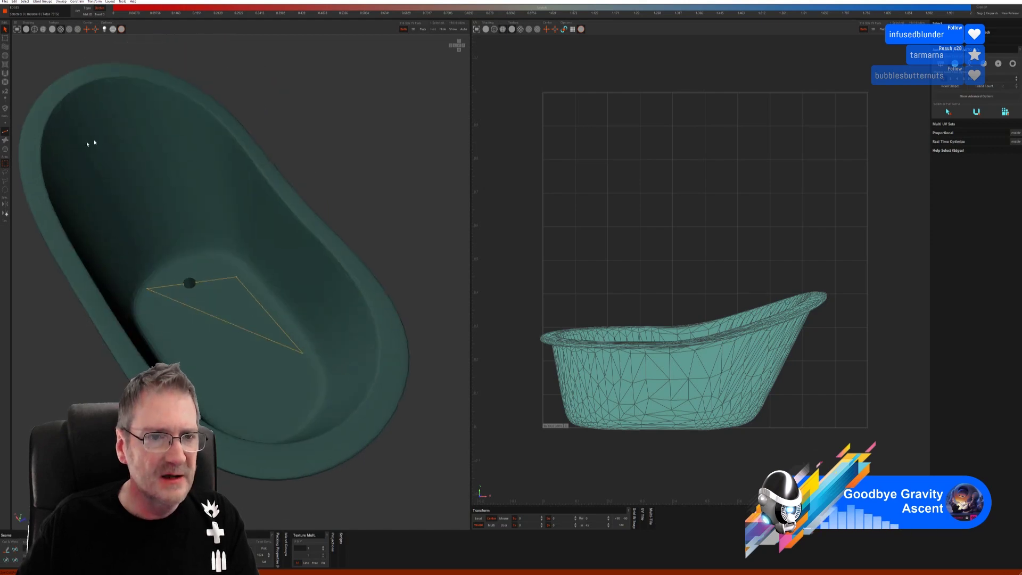
End the basin's isolation and show the whole bathtub model with its curtains and shower surround.
left_click(453, 29)
left_click_drag(386, 197, 393, 171, "alt")
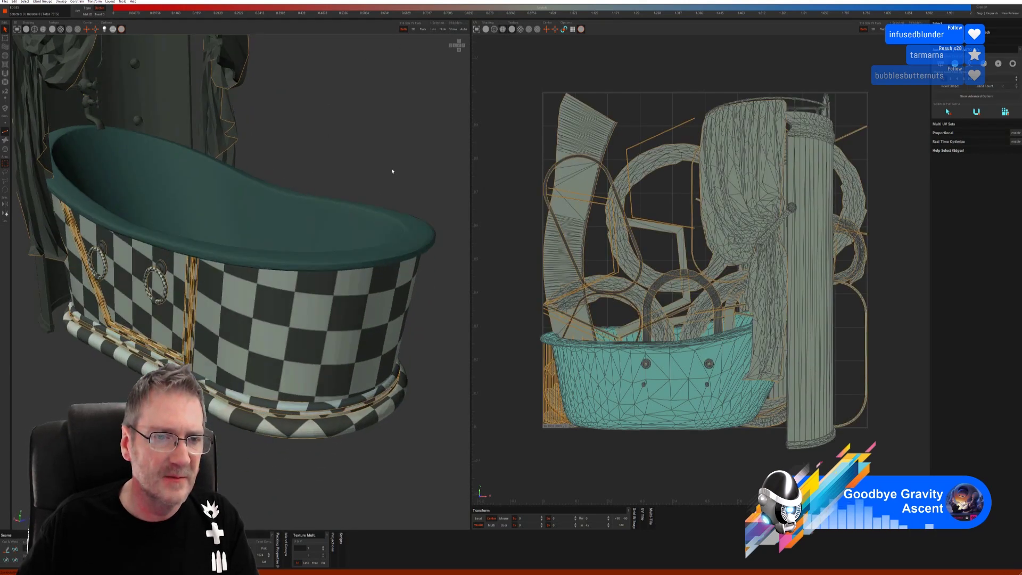
scroll(319, 223, "down", 6)
middle_click_drag(336, 159, 319, 240, "alt")
left_click_drag(319, 240, 313, 241, "alt")
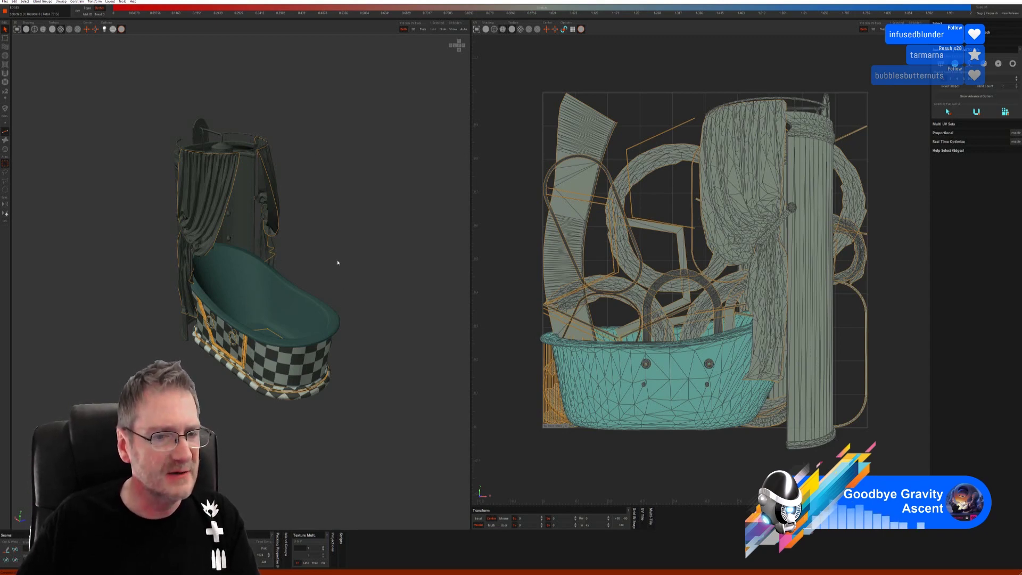
Select the curved shower surround wall behind the tub as an island and isolate it.
left_click(5, 149)
left_click(243, 216)
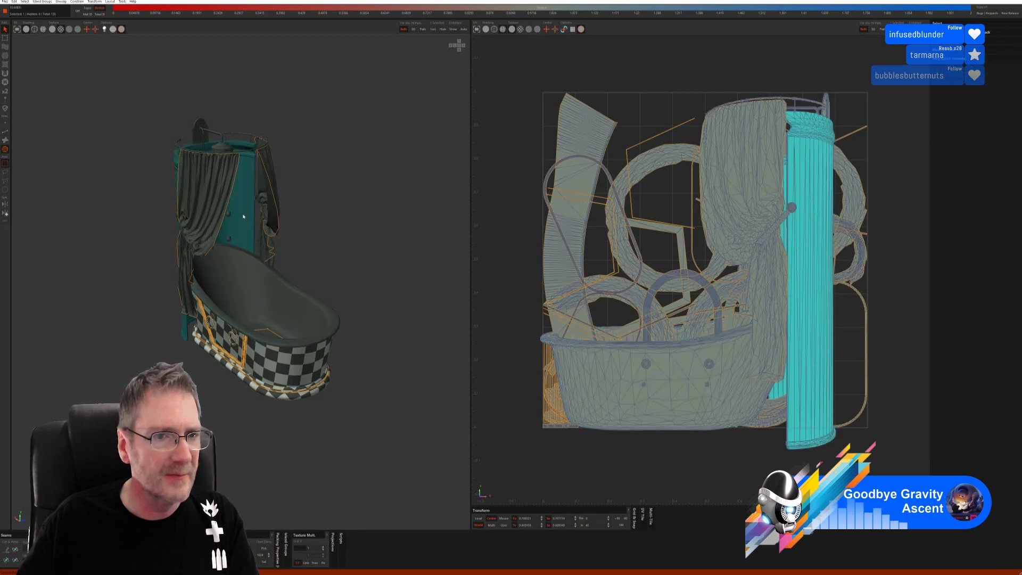
left_click(433, 29)
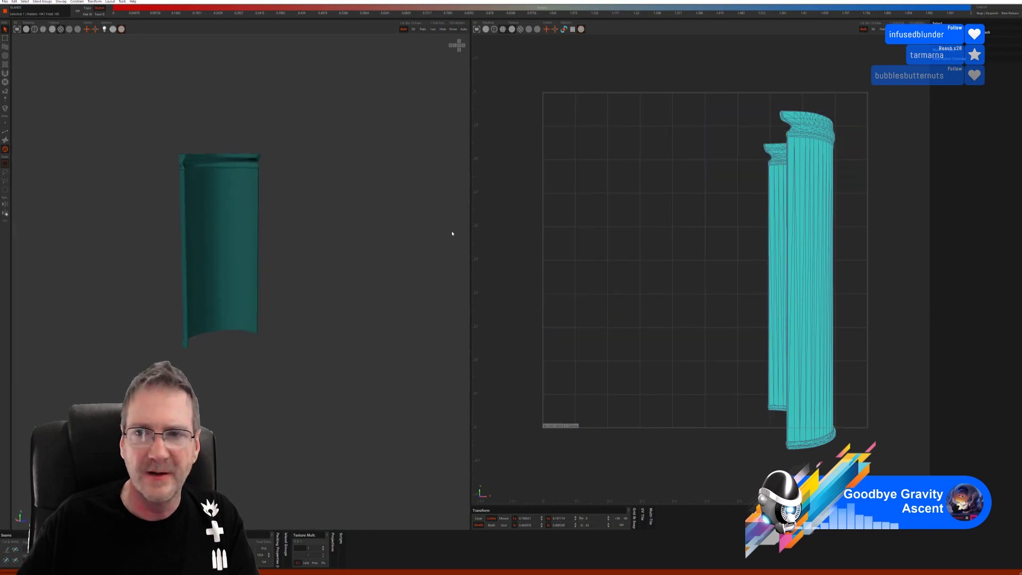
Generate automatic Mosaic seams on the isolated surround wall, cut and flatten along them, and pack the resulting islands.
left_click(5, 131)
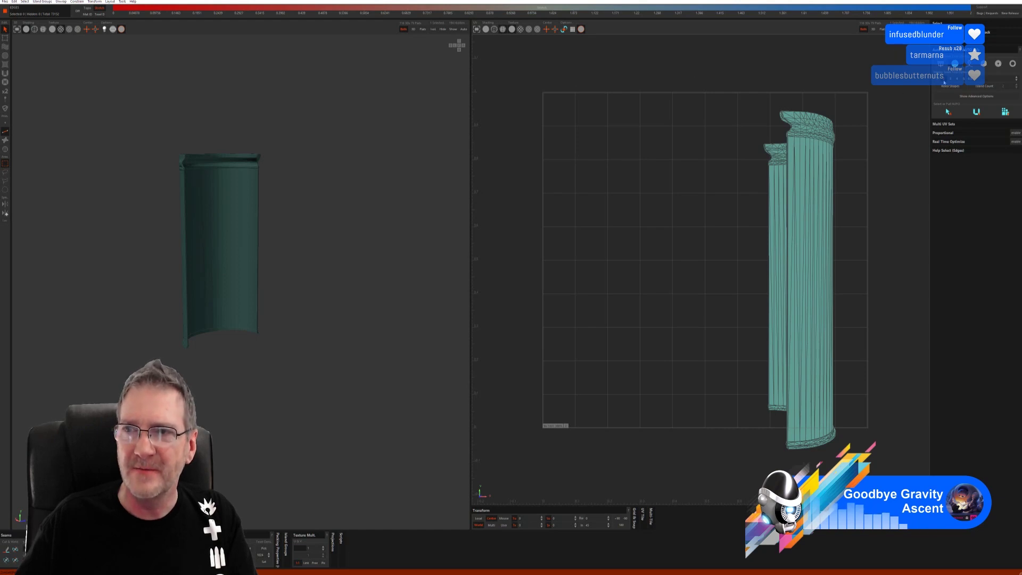
left_click(949, 113)
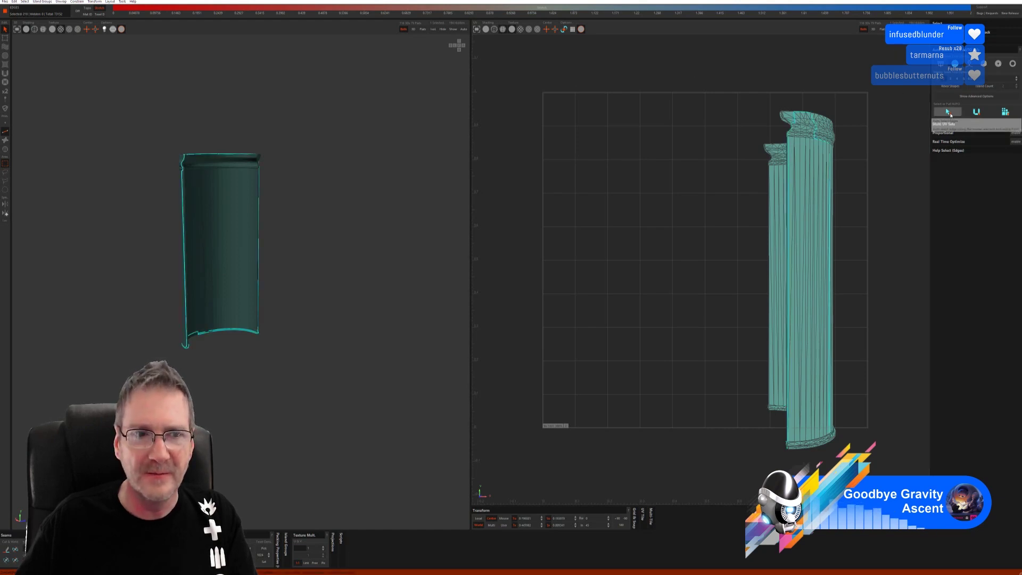
left_click(1006, 112)
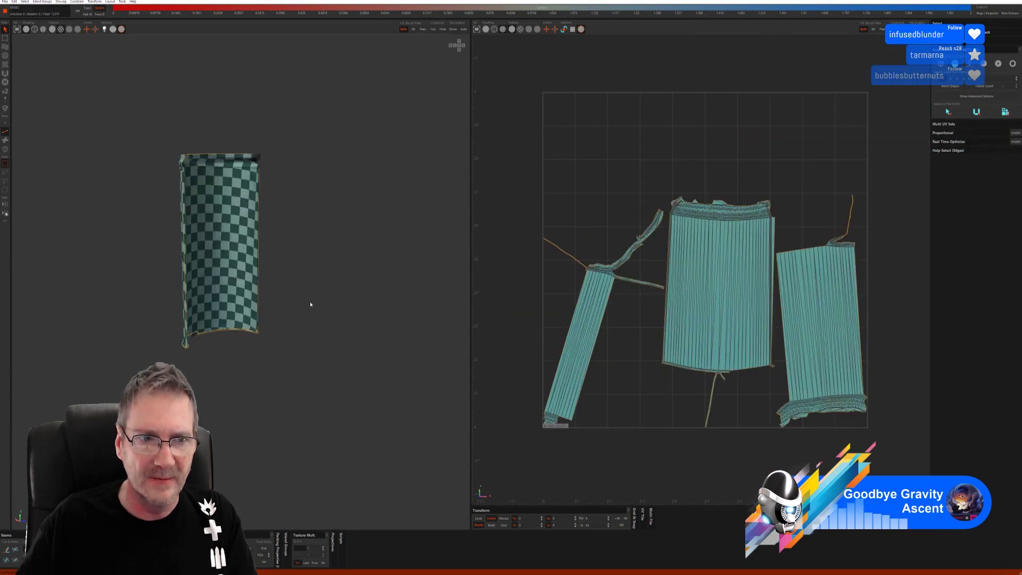
Undo the Mosaic cutting, unfolding and packing of the surround wall and clear the remaining edge selection.
left_click_drag(311, 305, 383, 308, "alt")
key("ctrl+z")
key("ctrl+z")
key("ctrl+z")
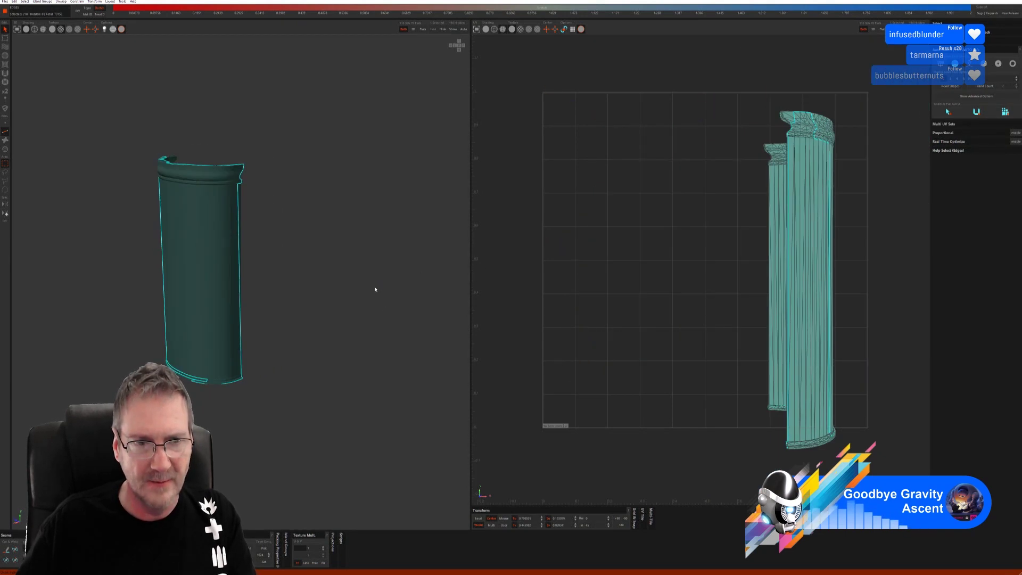
left_click(700, 208)
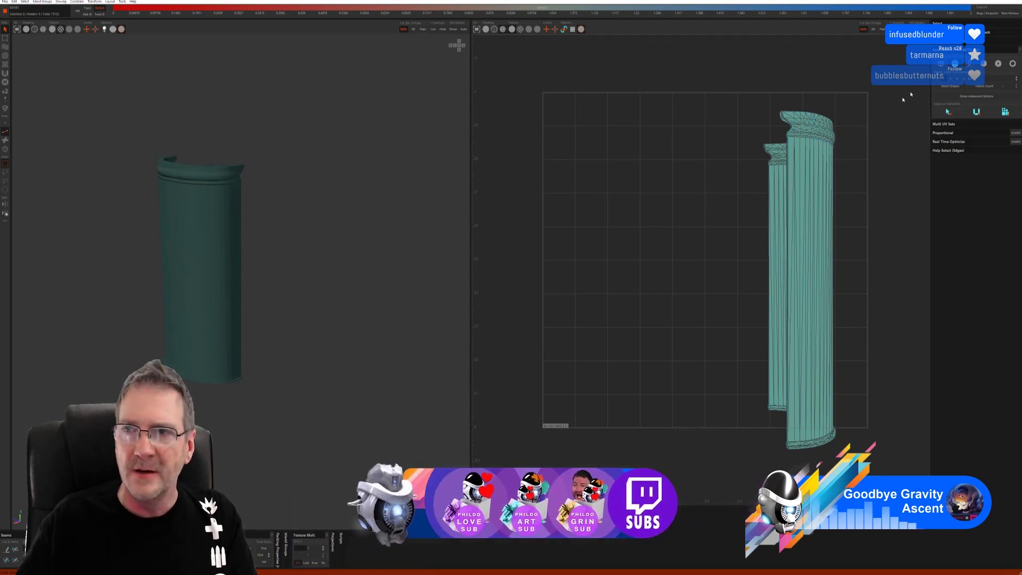
Try Sharp Edges automatic seams with unfolding on the surround wall, and undo the cut and flatten.
left_click(941, 64)
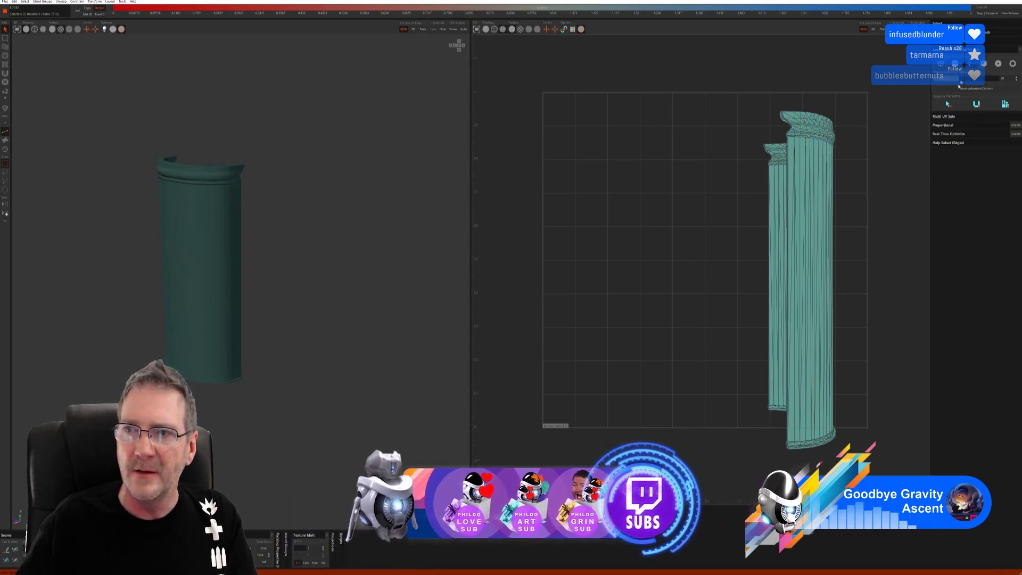
left_click(1000, 105)
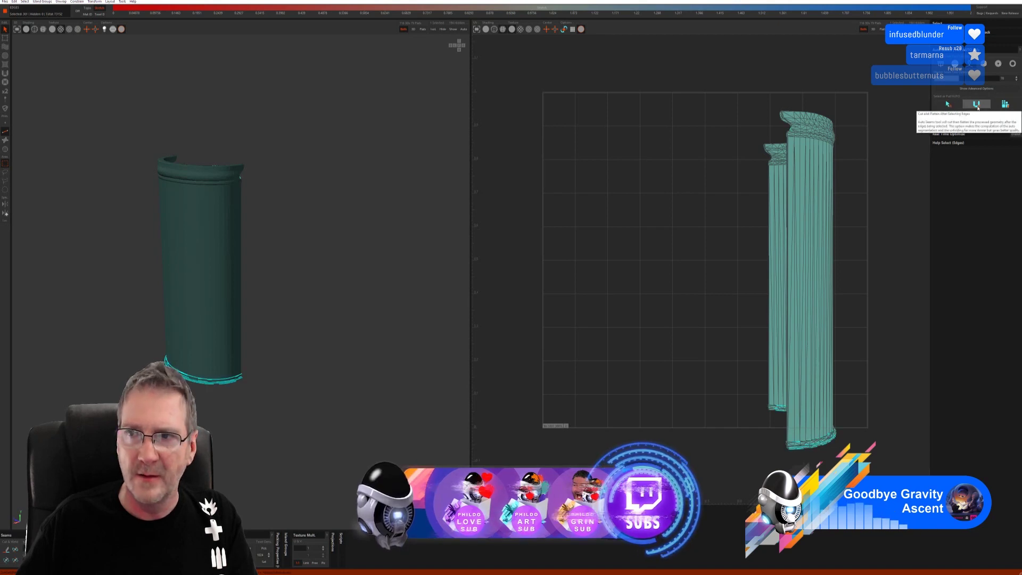
key("c")
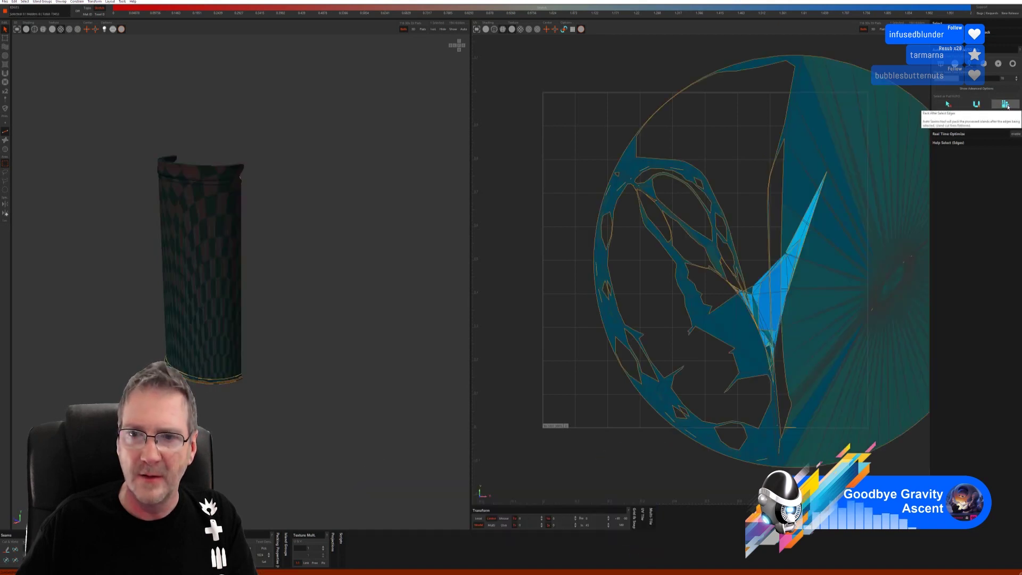
key("ctrl+z")
key("ctrl+z")
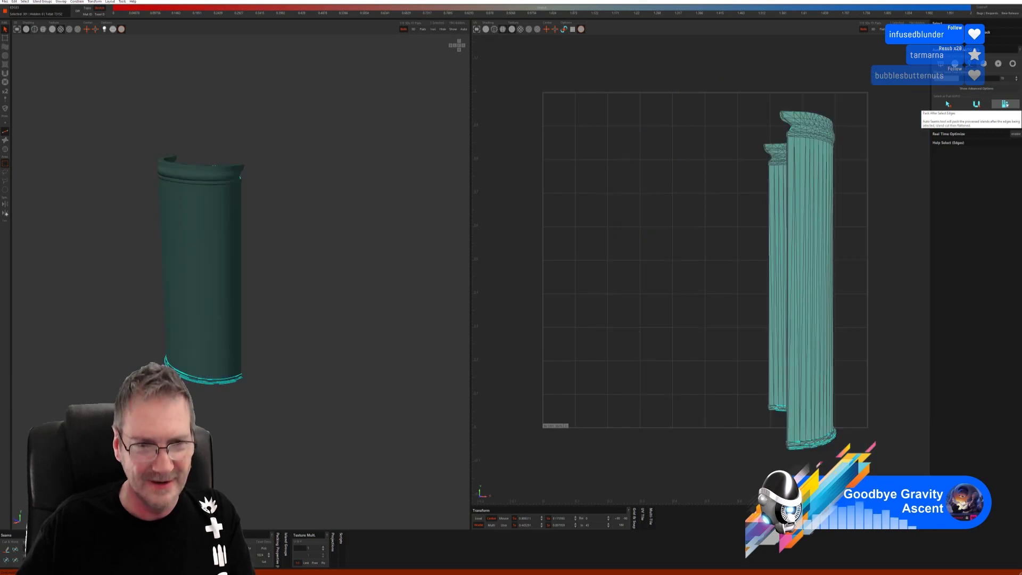
Generate automatic Box seams on the surround wall, cut and flatten along them, and pack the islands into the UV tile.
left_click(982, 66)
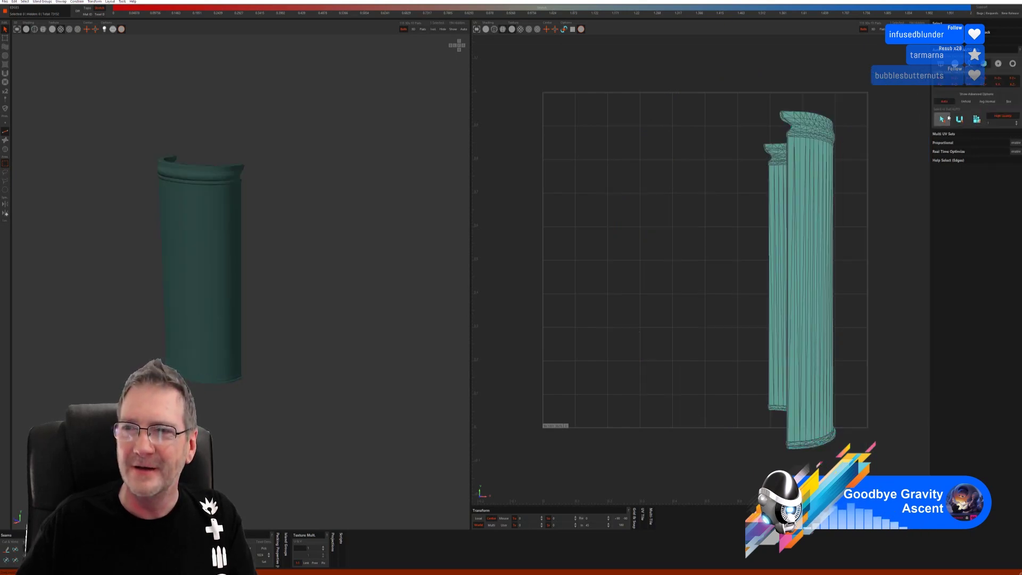
left_click(959, 120)
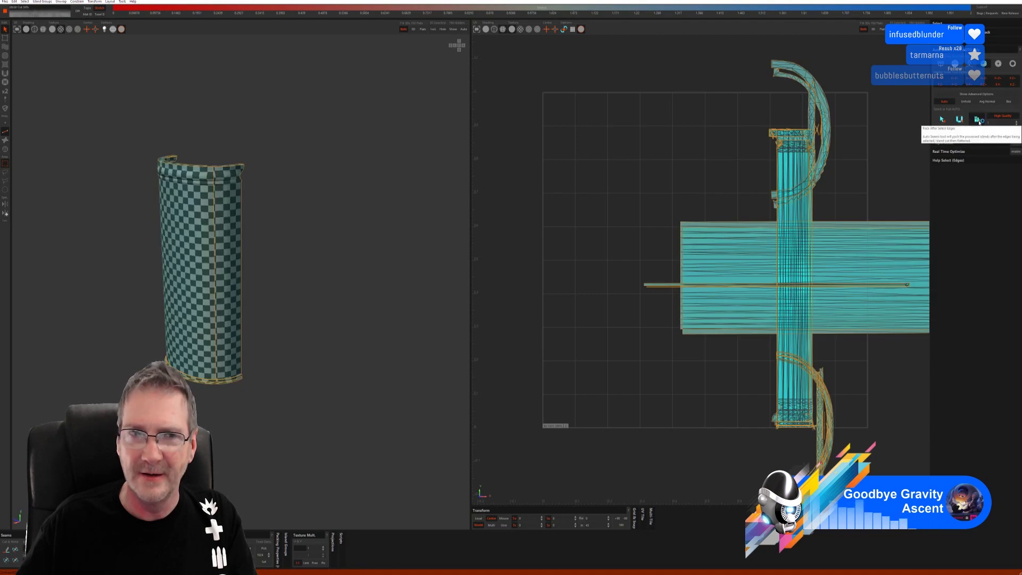
left_click(977, 121)
mouse_move(349, 279)
left_mouse_down("alt")
mouse_move(231, 283)
mouse_move(250, 272)
mouse_move(334, 276)
left_mouse_up("alt")
scroll(244, 209, "up", 5)
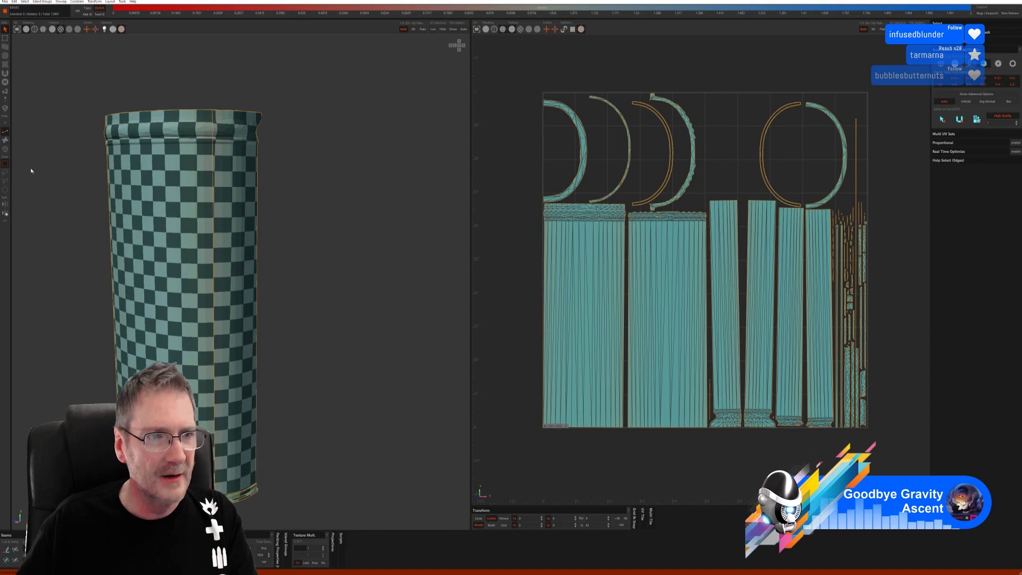
Select the long vertical seam on the wall's outer face, from the rim to the base, and try to weld it.
left_click(212, 117)
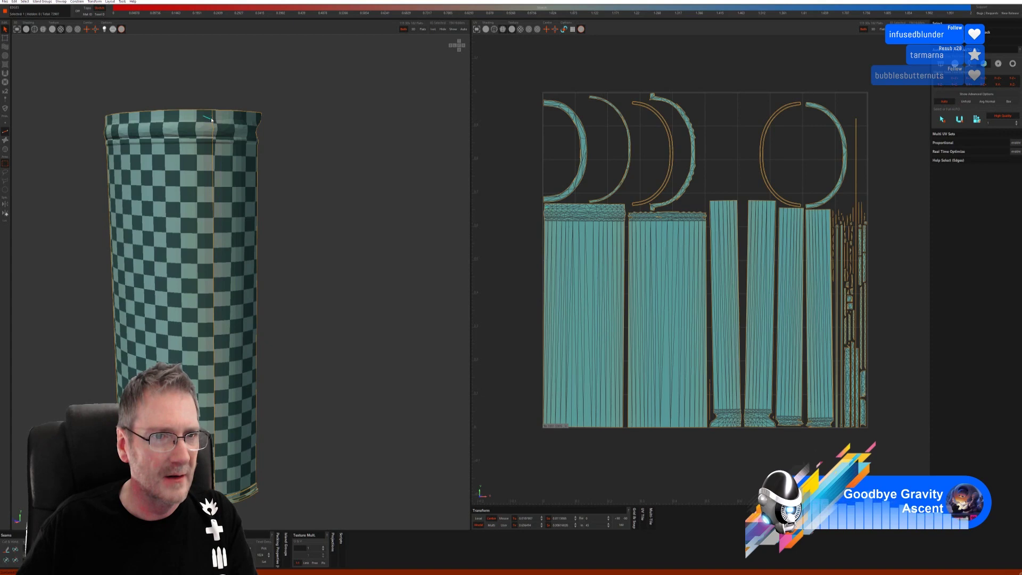
scroll(212, 119, "up", 5)
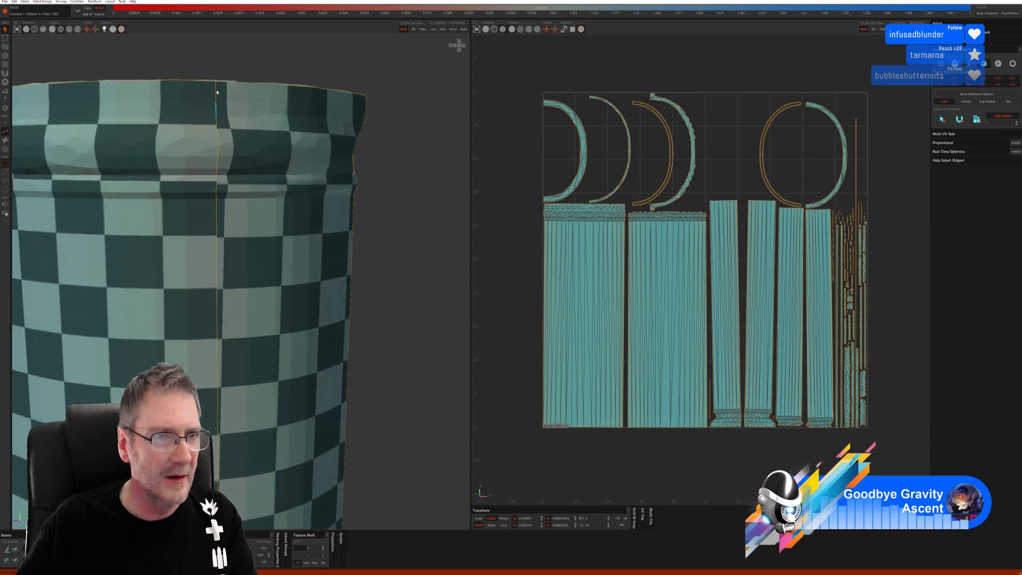
left_click(217, 92)
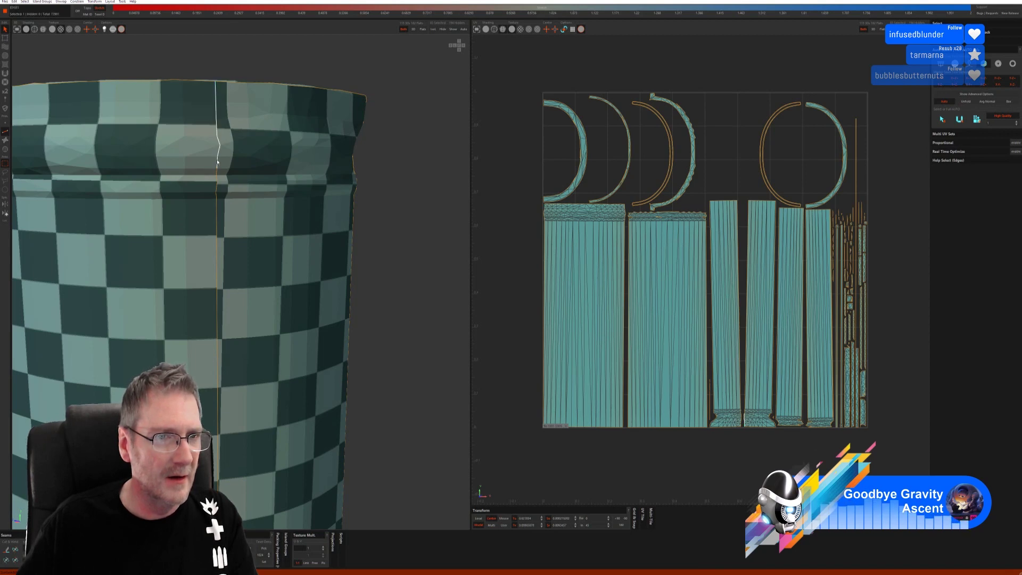
left_click(216, 285)
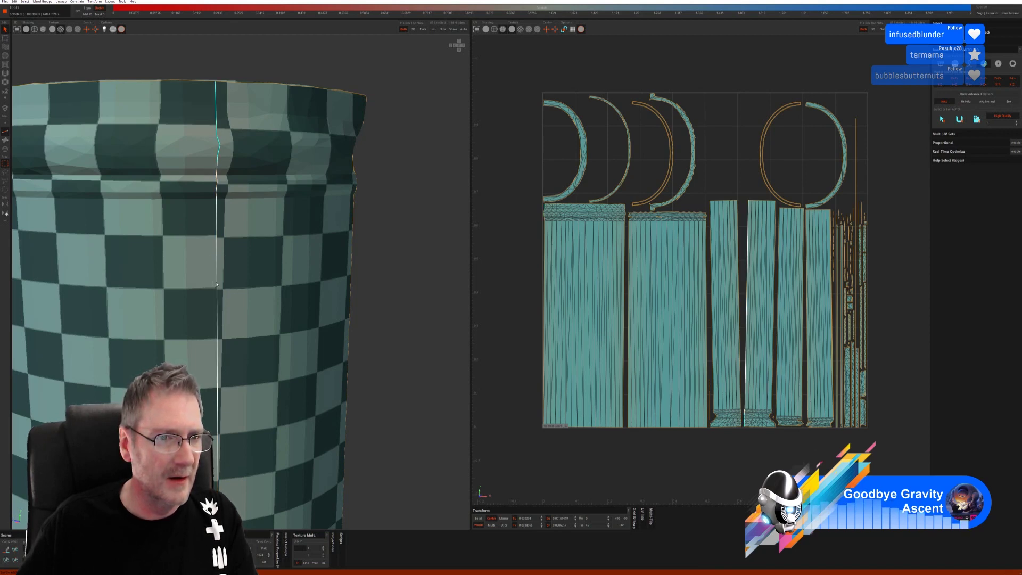
scroll(218, 287, "down", 6)
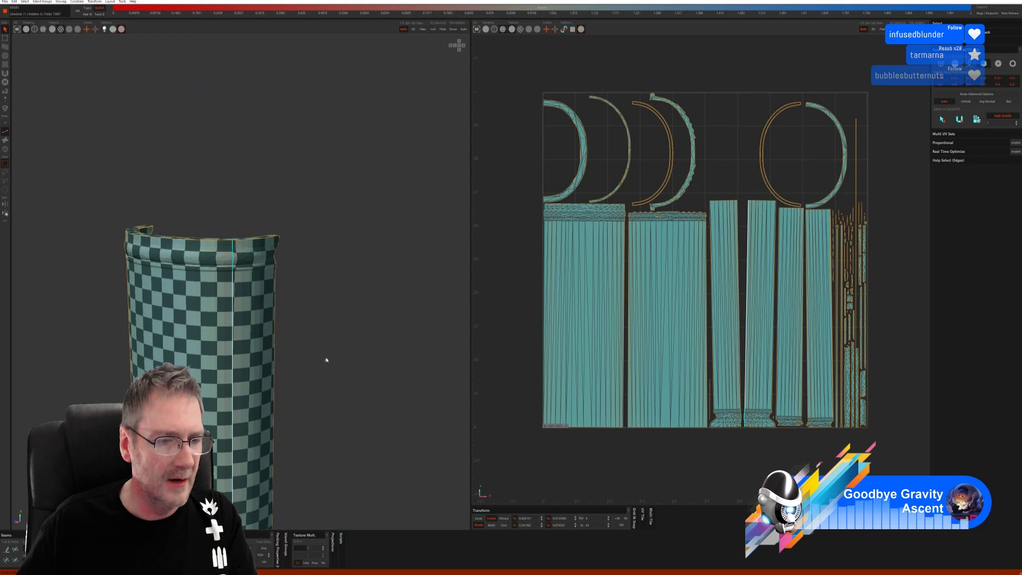
middle_click_drag(326, 360, 331, 205)
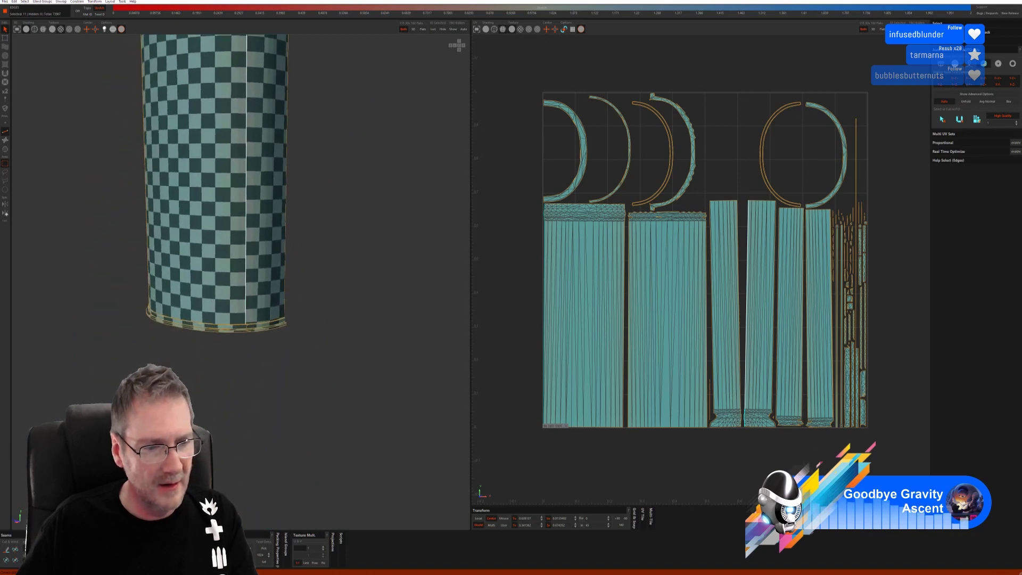
key("w")
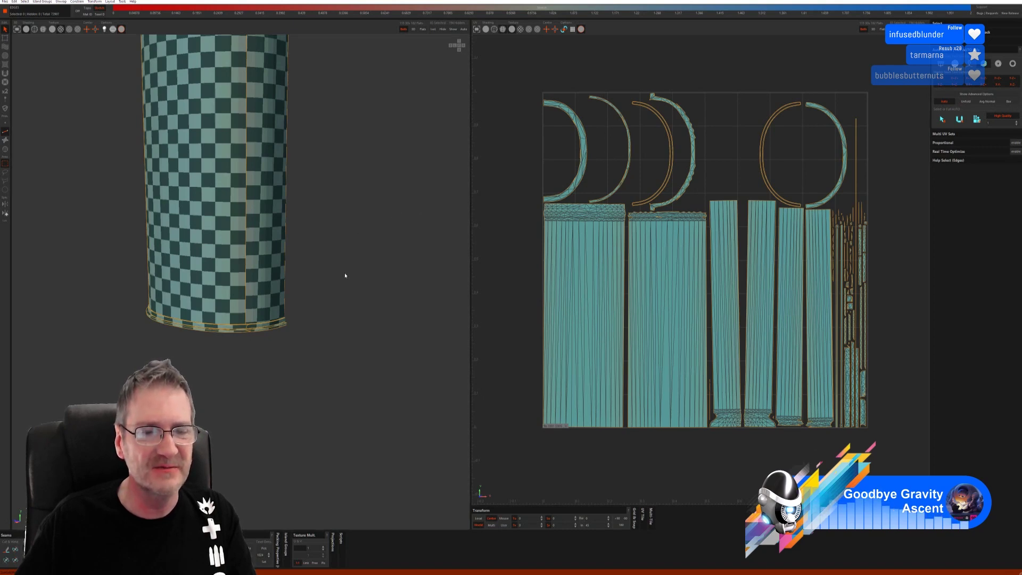
Check the checker pattern around the wall, and undo the weld attempt and the Box seam unwrap.
middle_click_drag(329, 214, 337, 267)
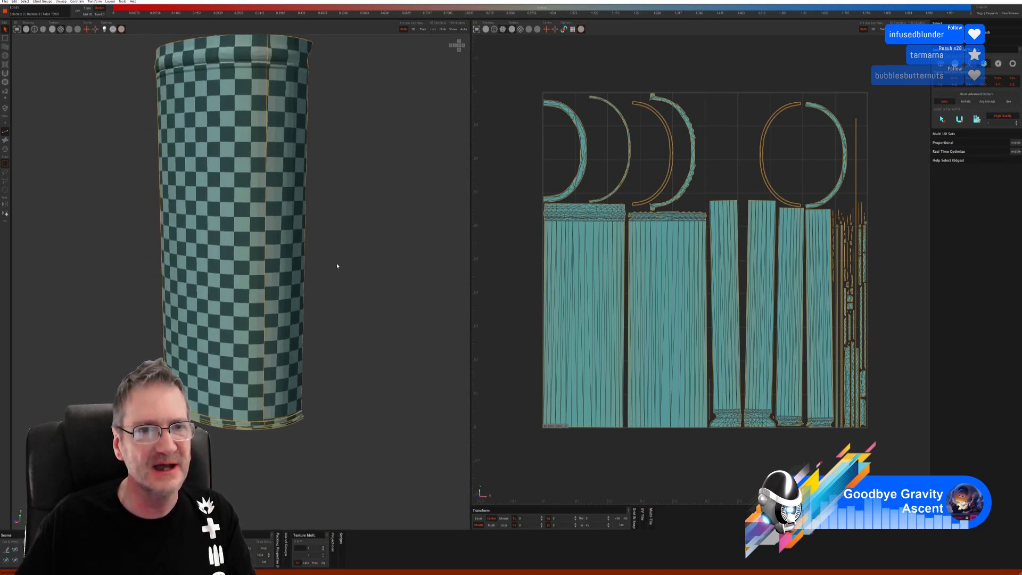
scroll(337, 265, "down", 2)
mouse_move(341, 254)
left_mouse_down("alt")
mouse_move(222, 256)
mouse_move(355, 252)
left_mouse_up("alt")
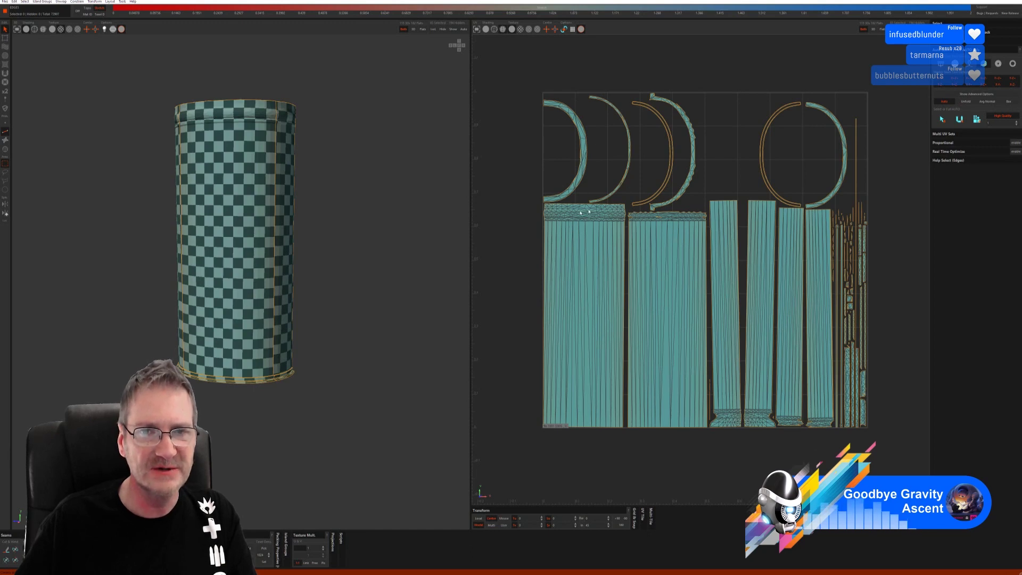
middle_click_drag(388, 272, 327, 299)
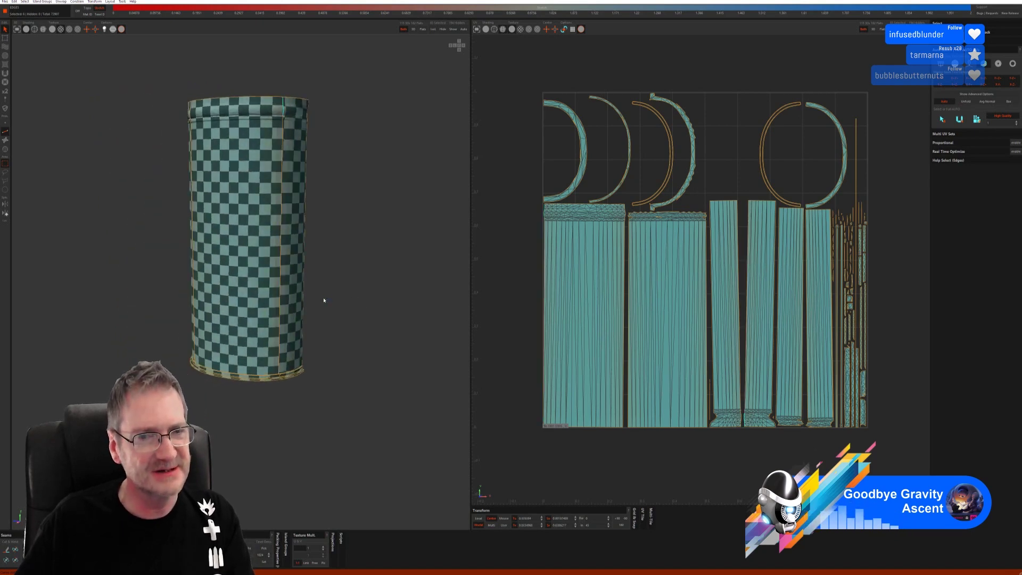
key("ctrl+z")
key("ctrl+z")
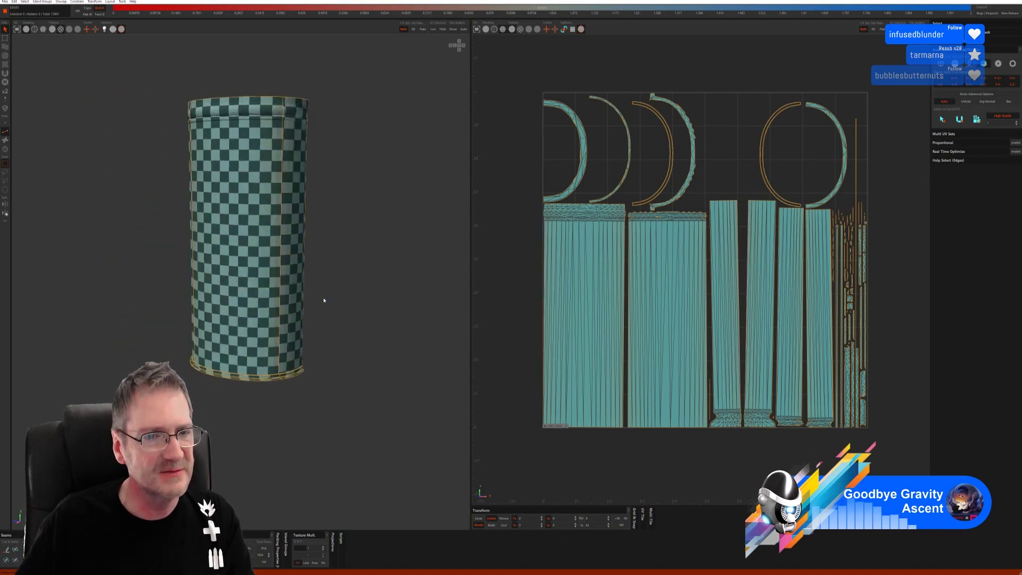
key("ctrl+z")
key("ctrl+z")
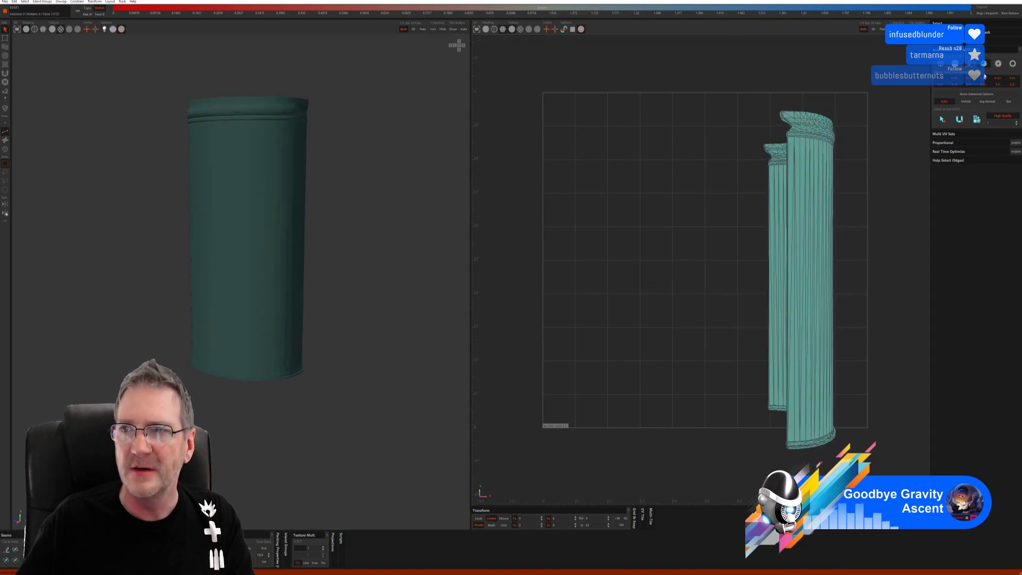
Generate automatic Pelt seams on the surround wall, cut and flatten along them, and pack the result.
left_click(998, 64)
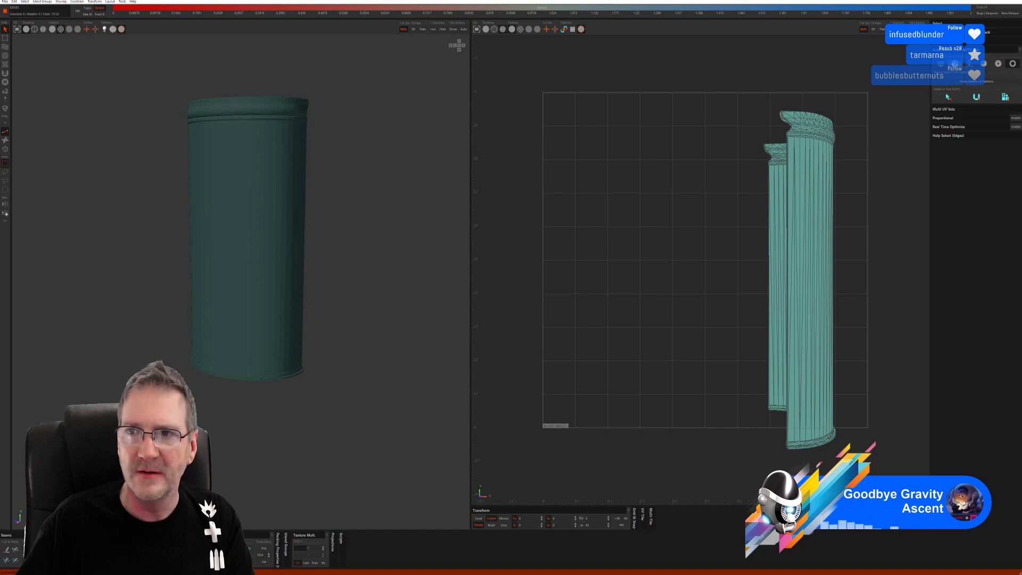
left_click(942, 64)
left_click(949, 104)
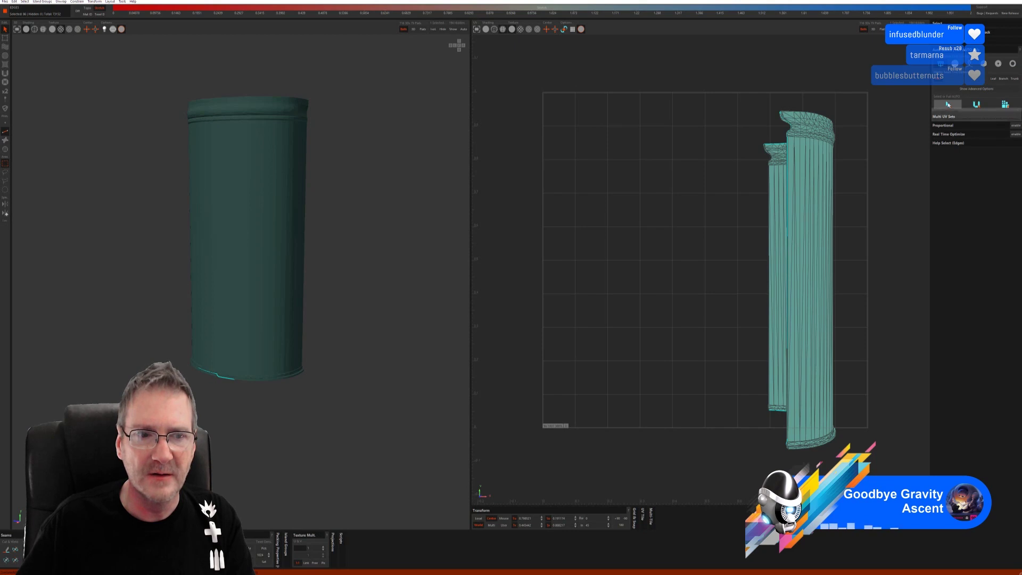
left_click_drag(384, 227, 294, 226, "alt")
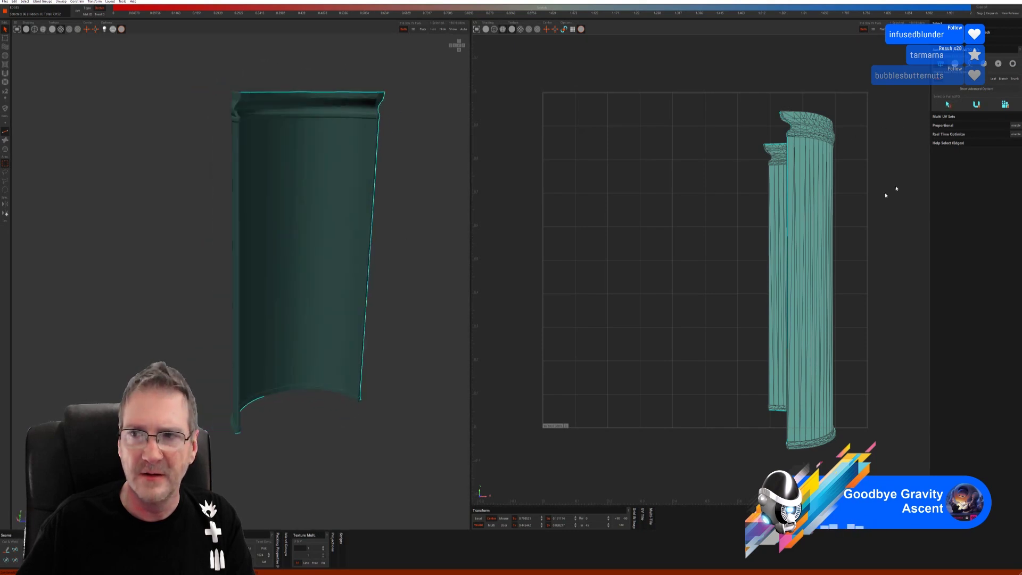
left_click(977, 104)
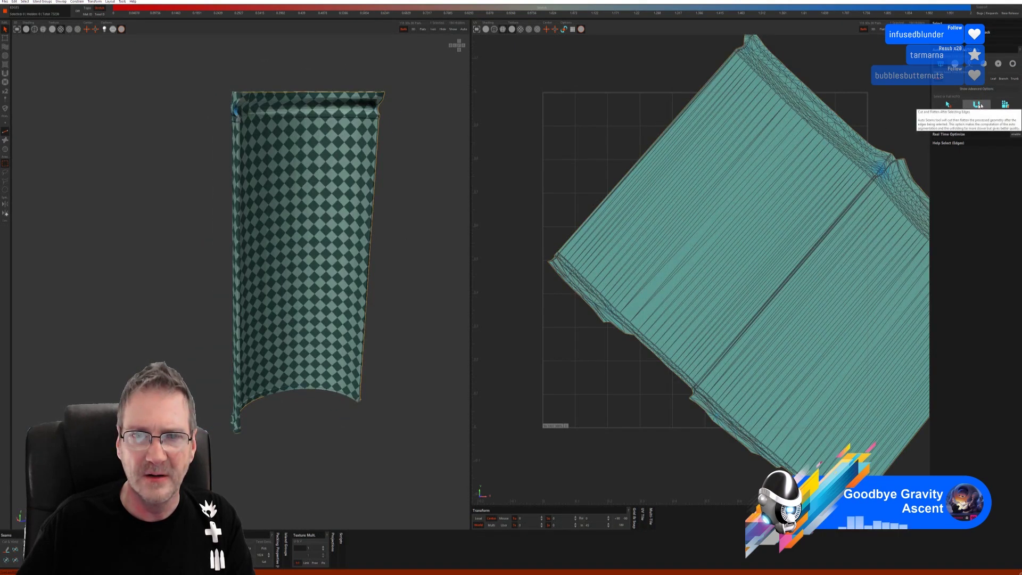
left_click(1005, 103)
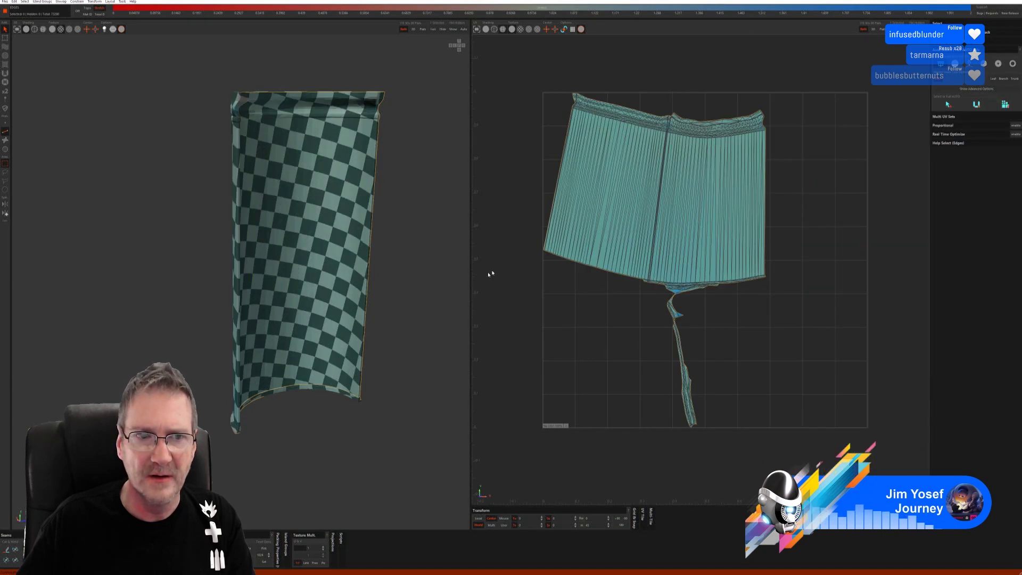
Inspect the checker pattern on the wall's outer face, and undo the Pelt seams, unfolding and packing.
middle_click_drag(442, 293, 416, 310)
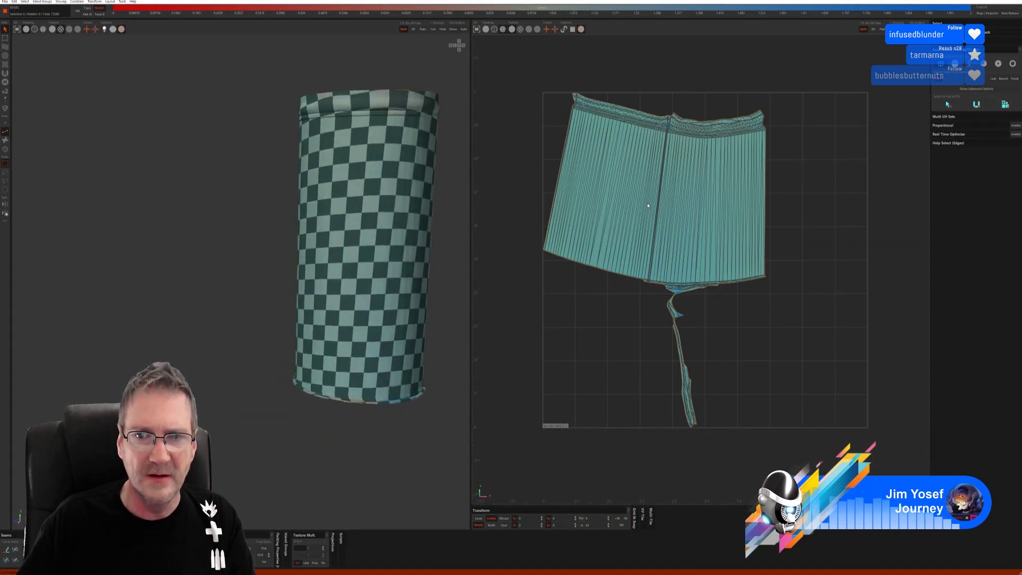
middle_click_drag(515, 301, 419, 307)
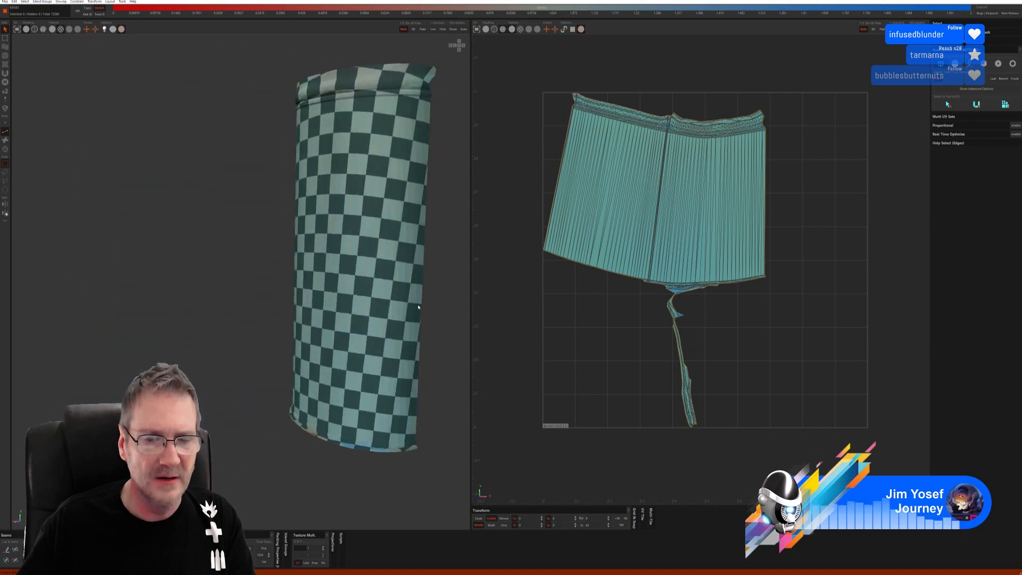
key("ctrl+z")
key("ctrl+z")
key("ctrl+z")
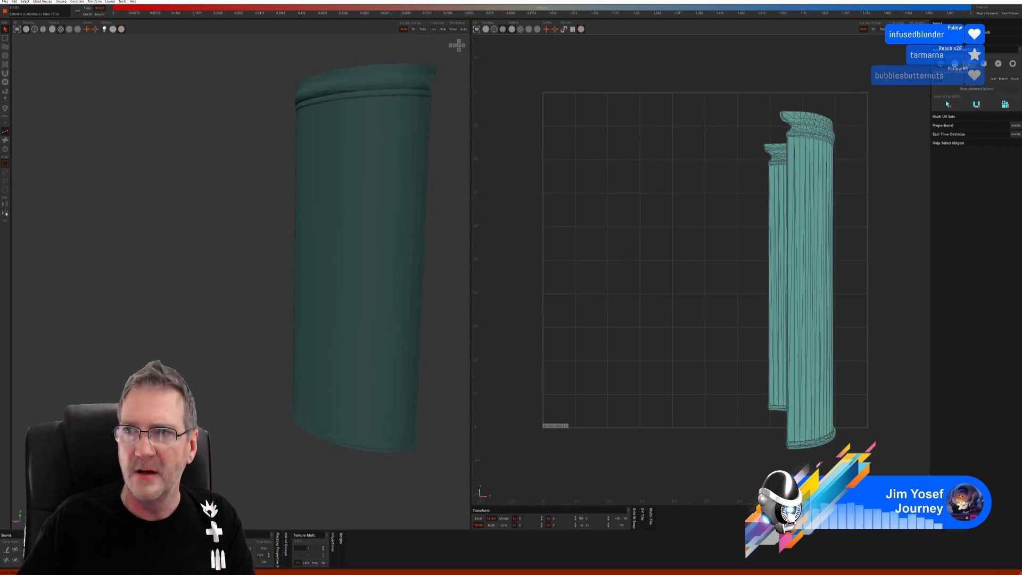
Try the Sharp Edges automatic seams on the surround wall again, and undo them.
left_click(976, 105)
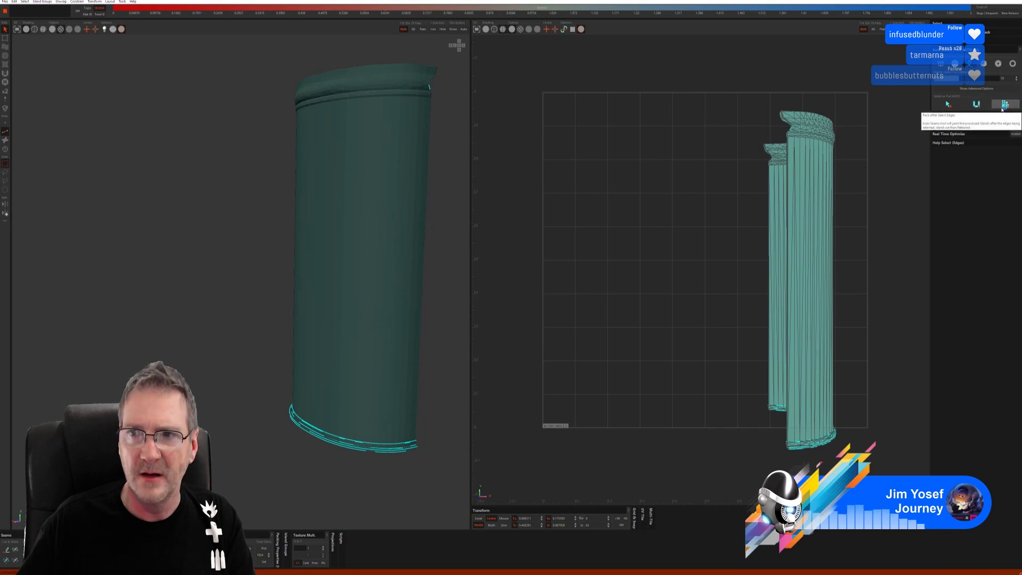
key("u")
key("ctrl+z")
key("ctrl+z")
key("ctrl+z")
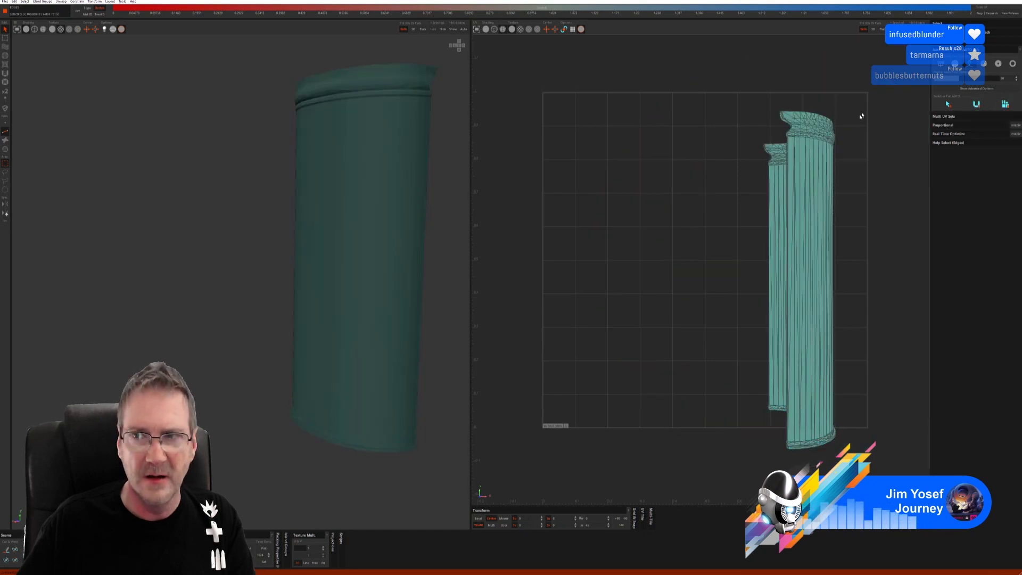
Try the Mosaic automatic seams on the surround wall, unwrap and pack it, check the checker pattern, and undo it all.
left_click(966, 113)
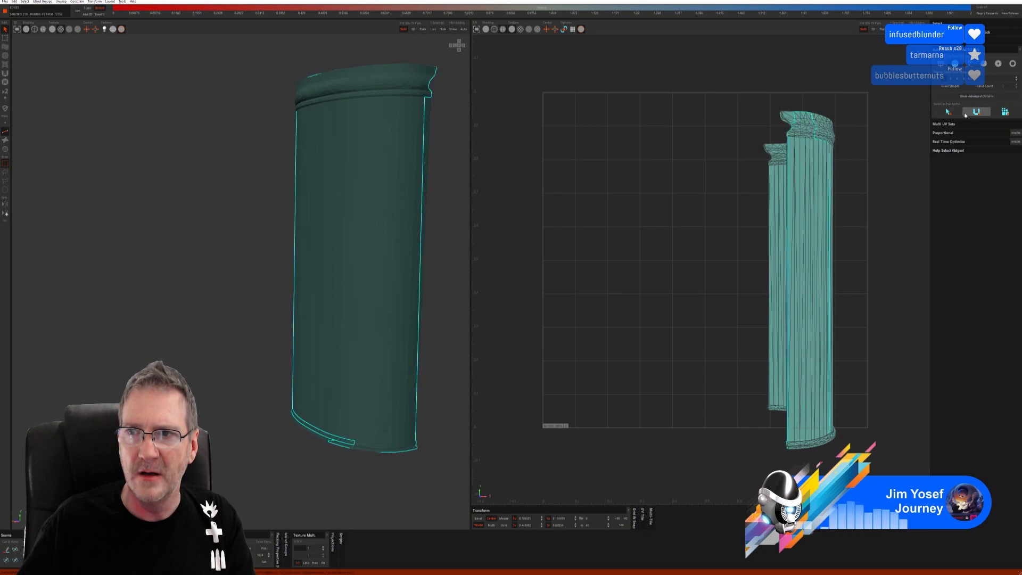
key("u")
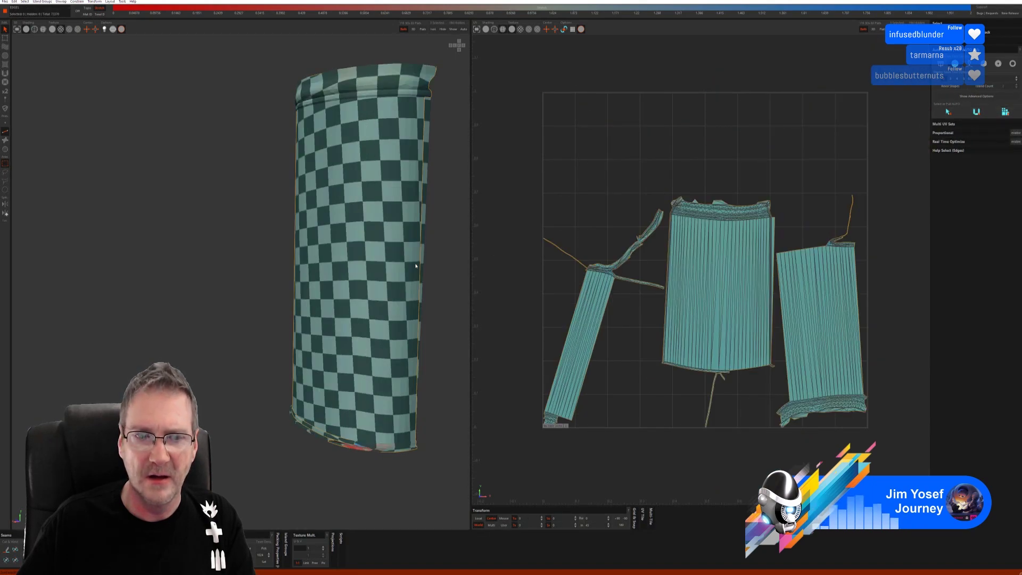
mouse_move(416, 265)
middle_mouse_down()
mouse_move(352, 258)
mouse_move(435, 259)
middle_mouse_up()
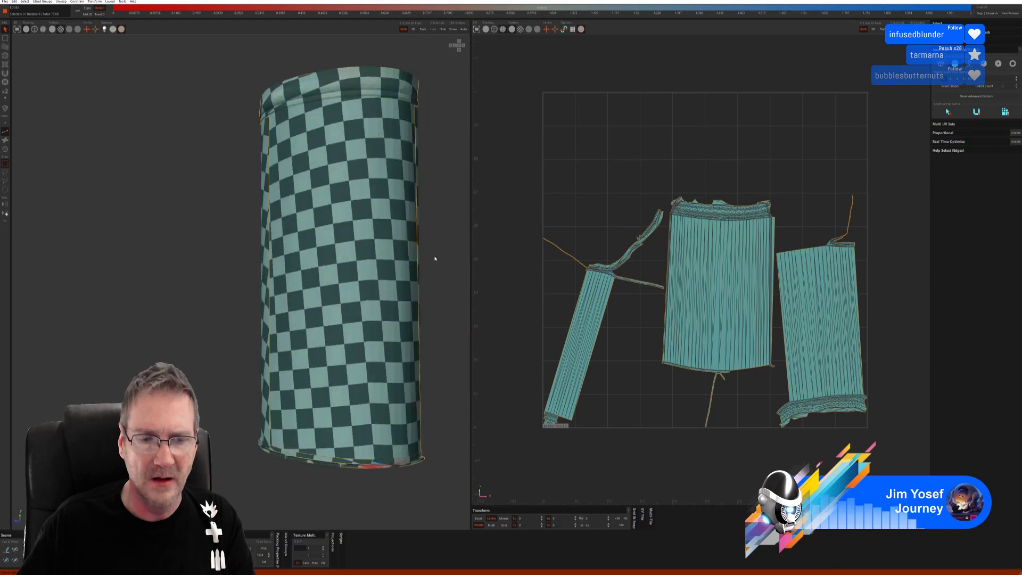
key("ctrl+z")
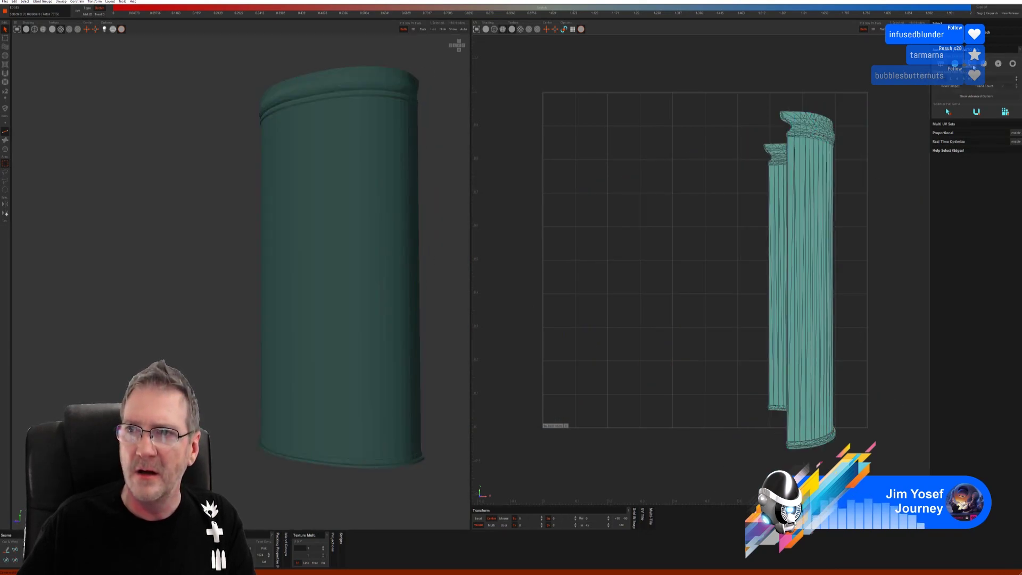
Select the surround wall's seams with the Sharp Edges method and undo that selection.
left_click(941, 64)
left_click(948, 105)
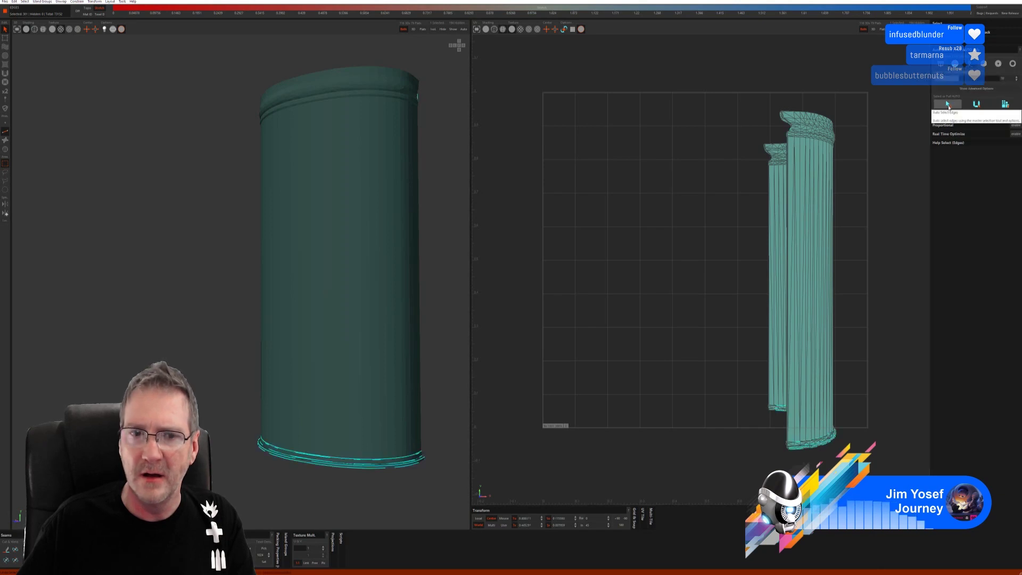
key("ctrl+z")
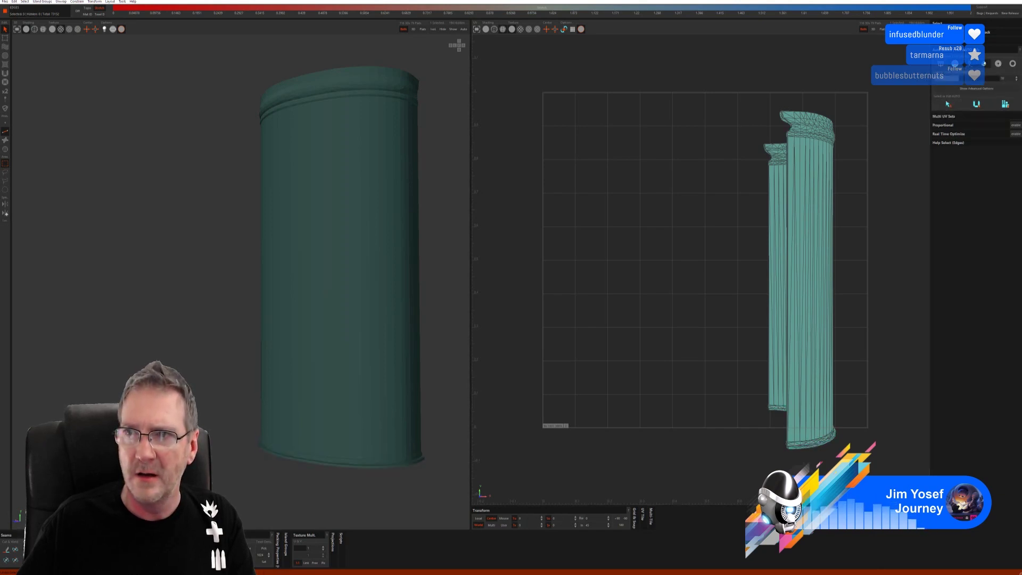
Preview the Box automatic seam selection on the surround wall and undo it.
left_click(985, 64)
left_click(958, 120)
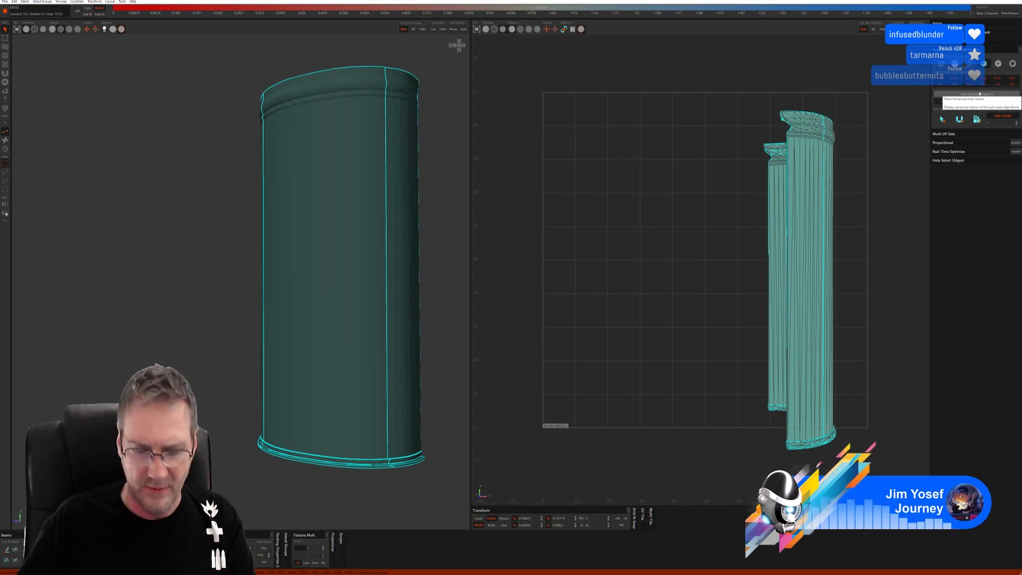
key("ctrl+z")
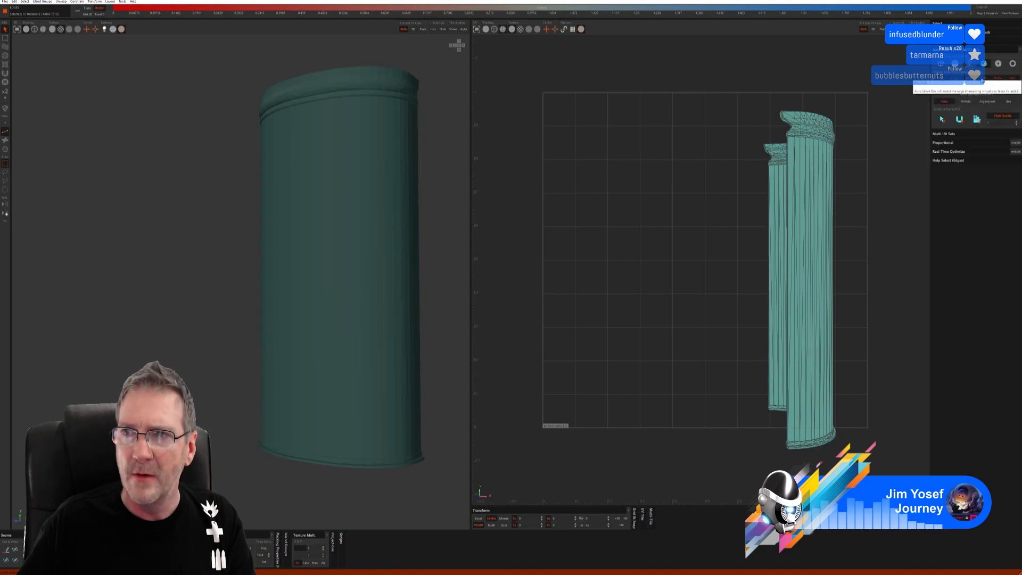
Select Box seams on the surround wall, cut and flatten along them, view the outer face's checker pattern, and undo the unwrap.
left_click(971, 93)
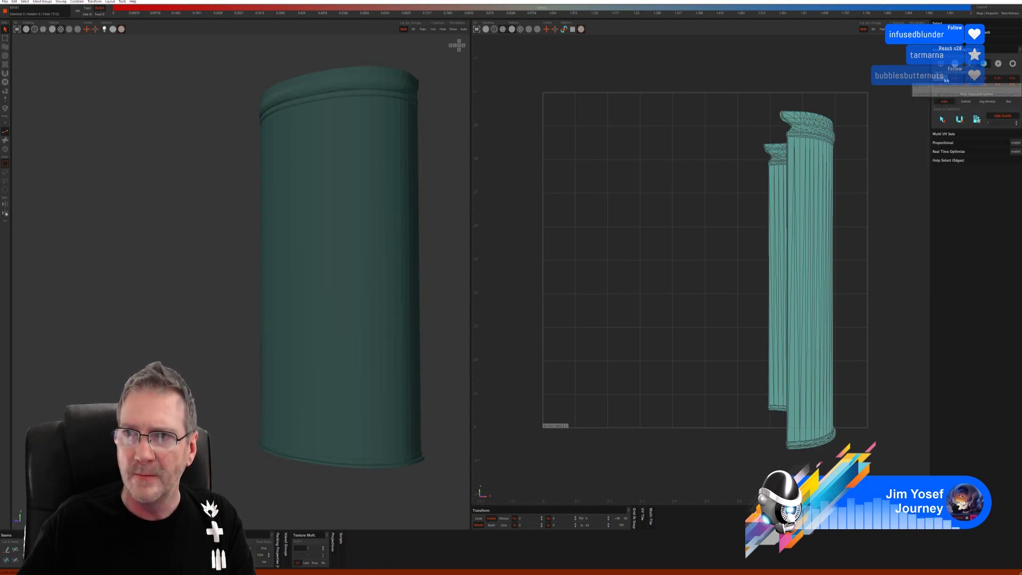
left_click(943, 119)
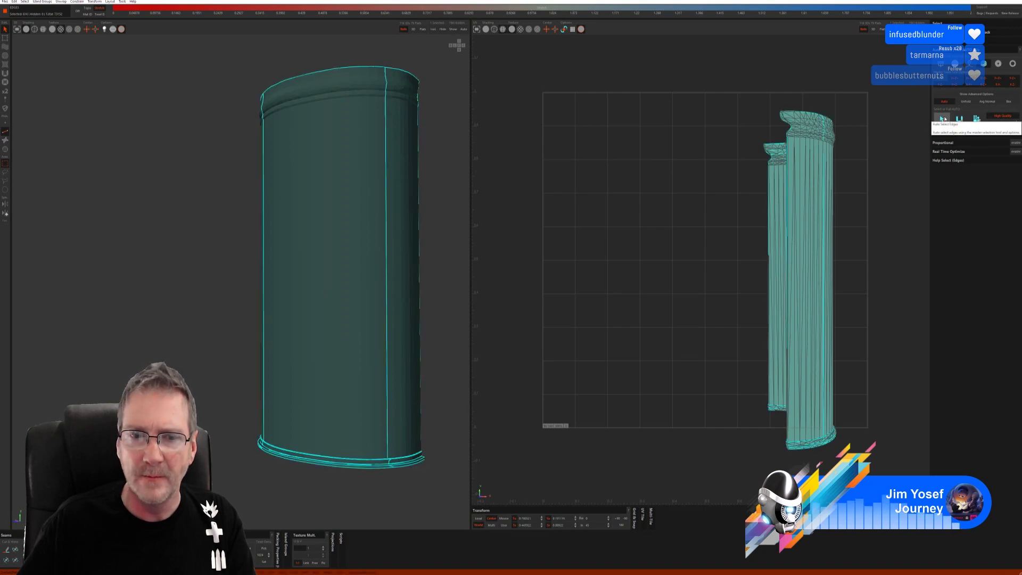
left_click(975, 121)
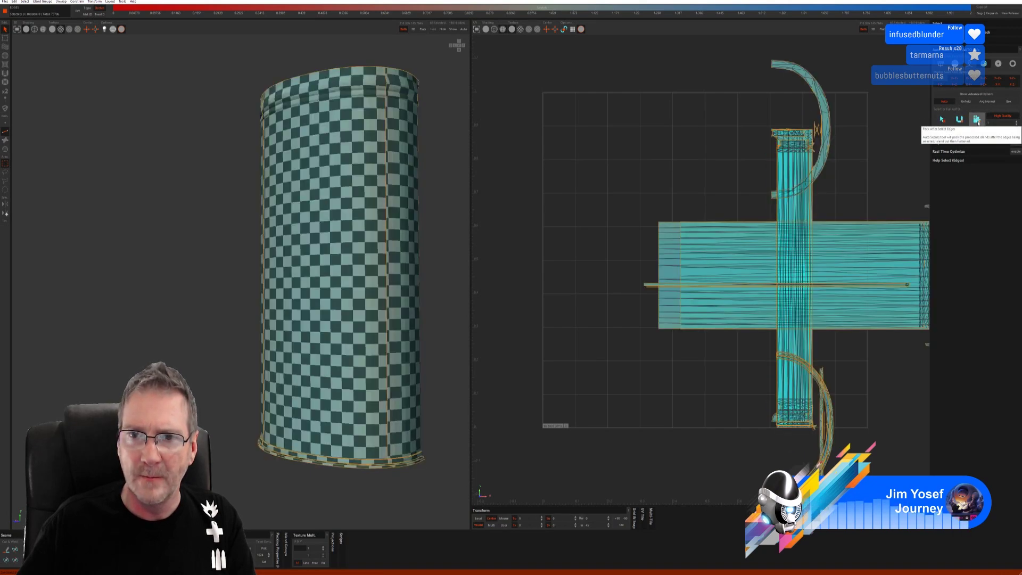
middle_click_drag(411, 244, 440, 250)
key("ctrl+z")
key("ctrl+z")
key("ctrl+z")
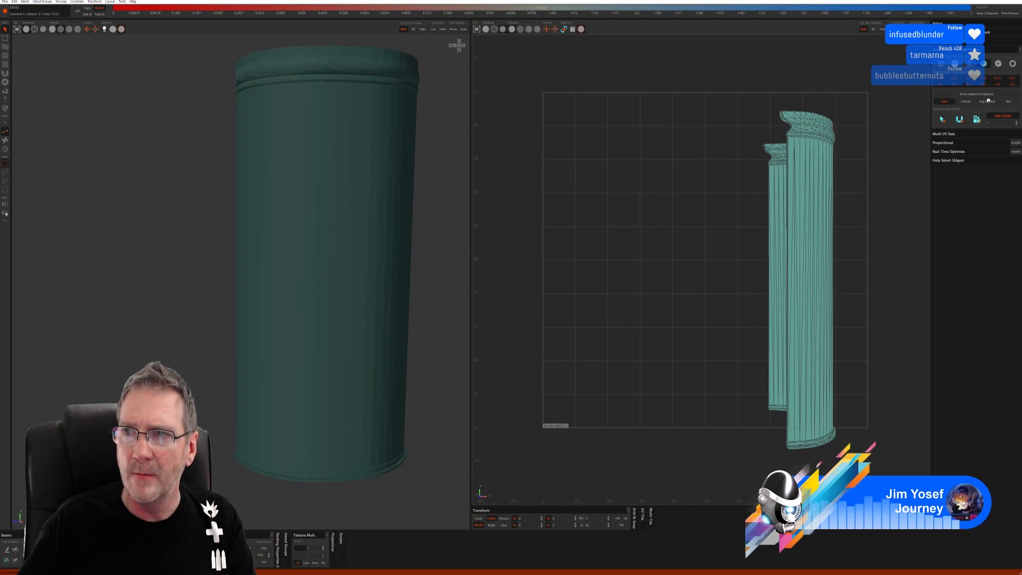
Unwrap and pack the surround wall with Box seams again, inspect the checker pattern on its inner face, and undo everything.
left_click(953, 123)
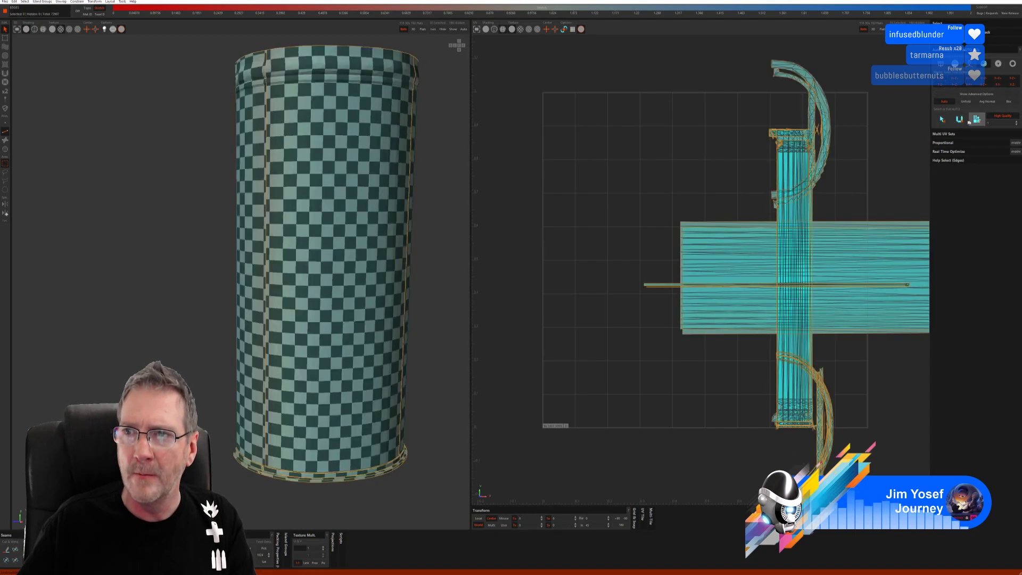
left_click_drag(365, 280, 221, 267, "alt")
scroll(219, 272, "down", 5)
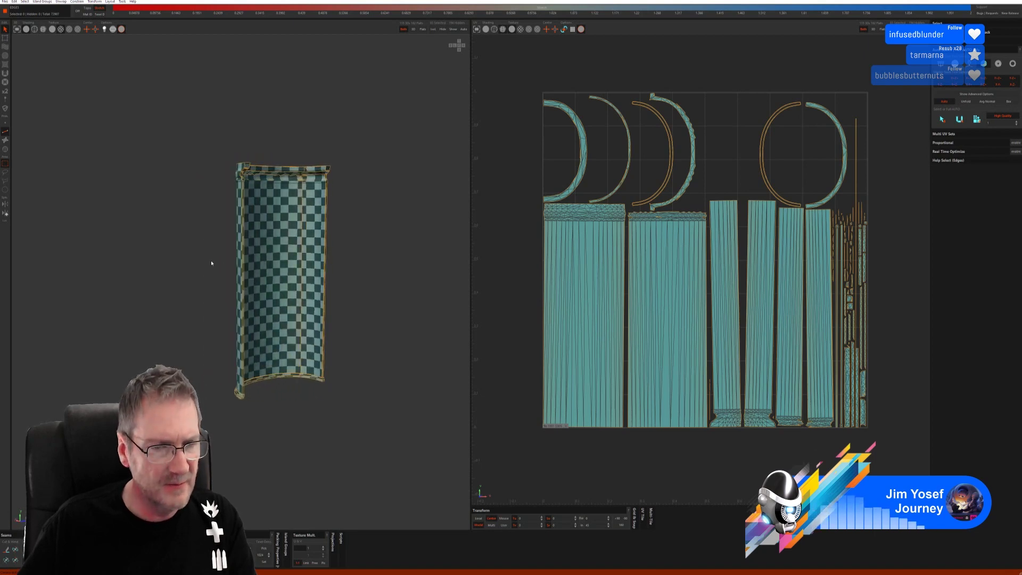
key("ctrl+z")
key("ctrl+z")
key("ctrl+z")
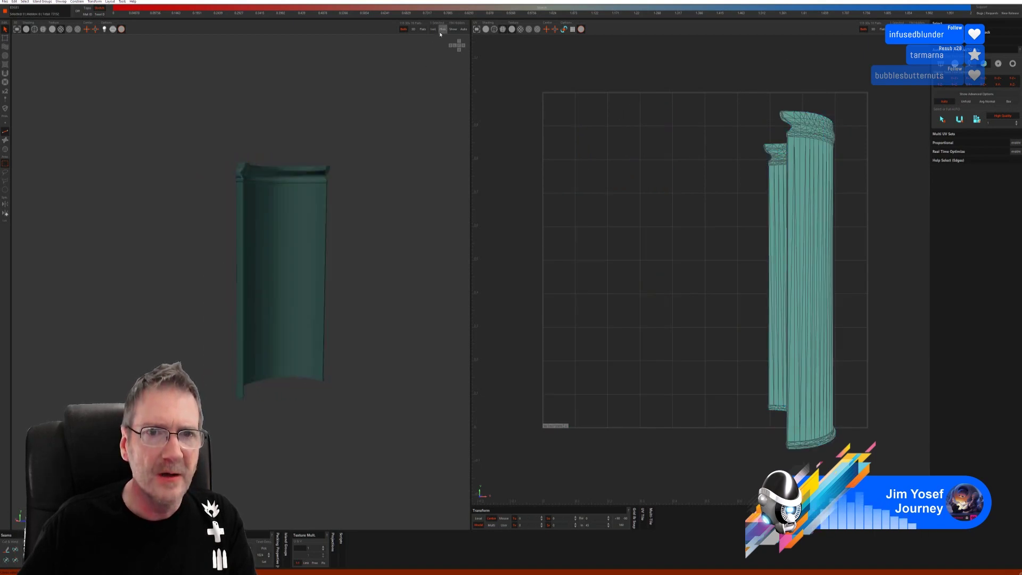
Bring all bathtub parts back into view, then select both curtains and isolate them.
left_click(453, 30)
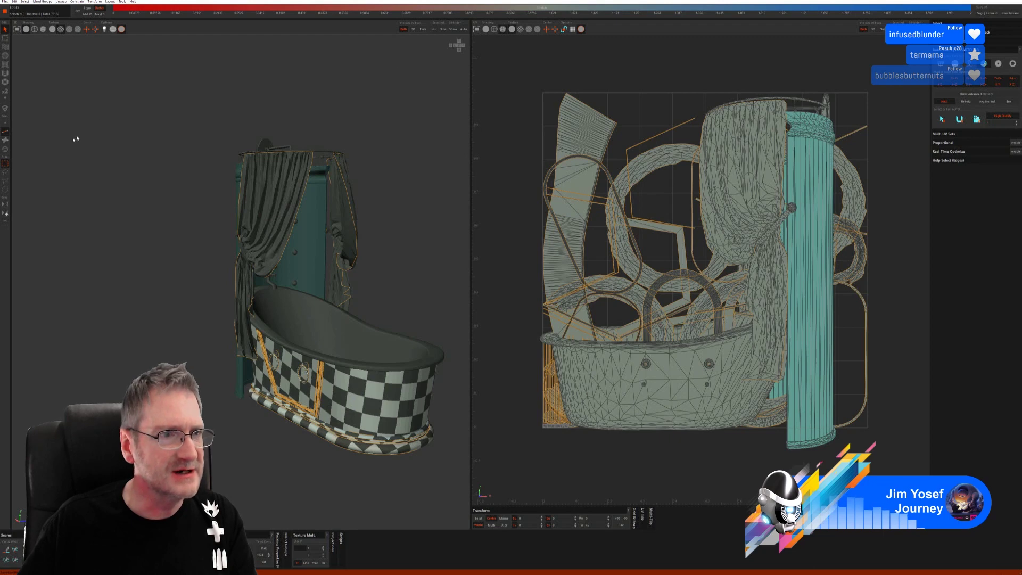
left_click(4, 149)
left_click(269, 199)
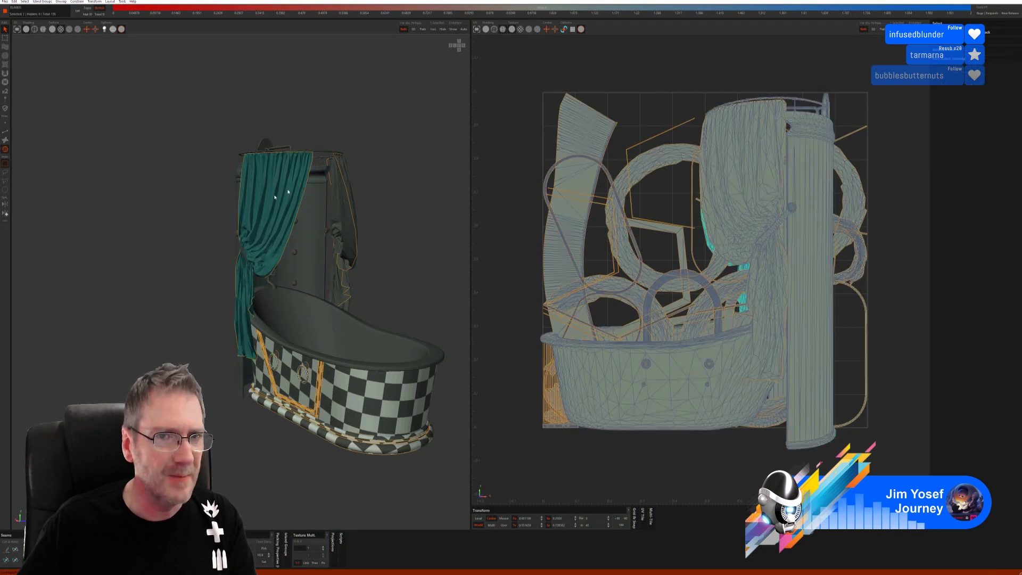
left_click(345, 203, "shift")
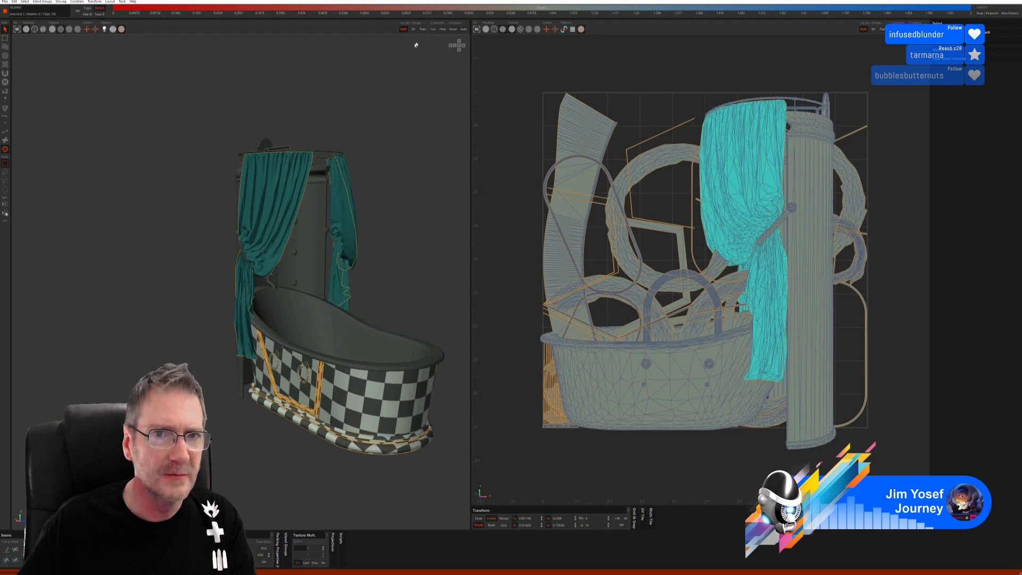
left_click(433, 29)
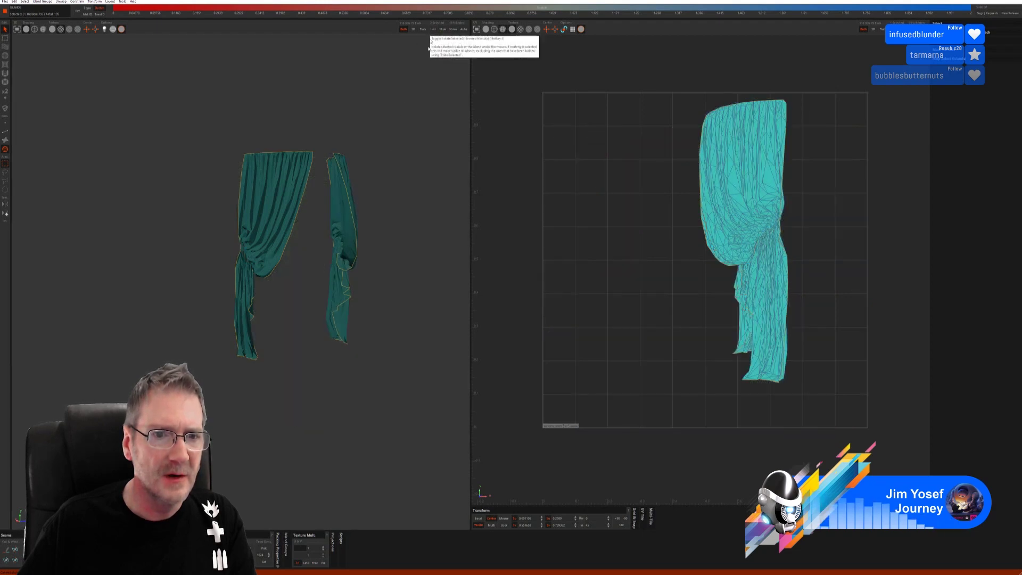
middle_click_drag(397, 213, 343, 234)
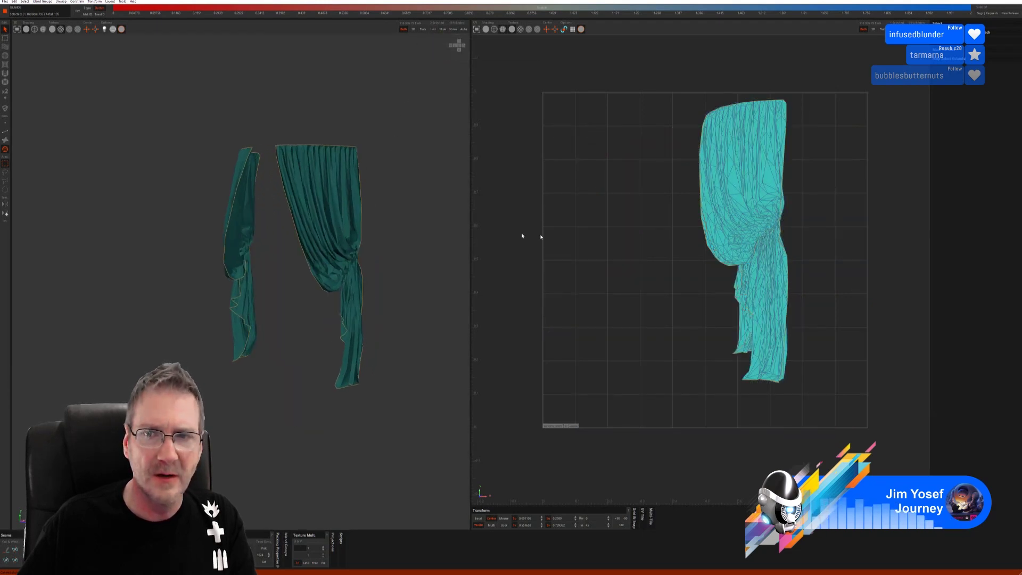
Generate Box automatic seams on the isolated curtains, cut and flatten along them, and pack the resulting islands.
left_click(6, 131)
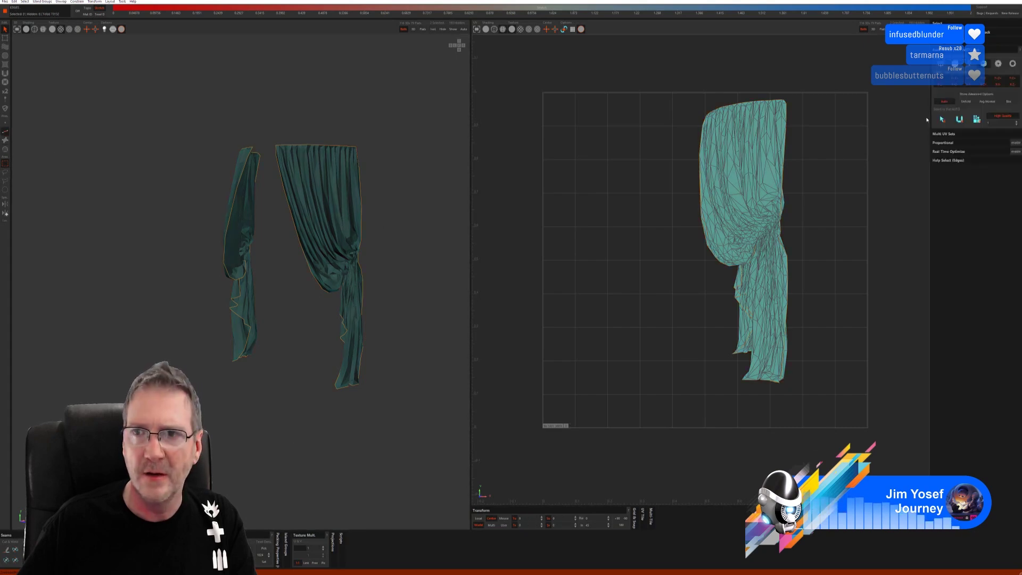
left_click(959, 119)
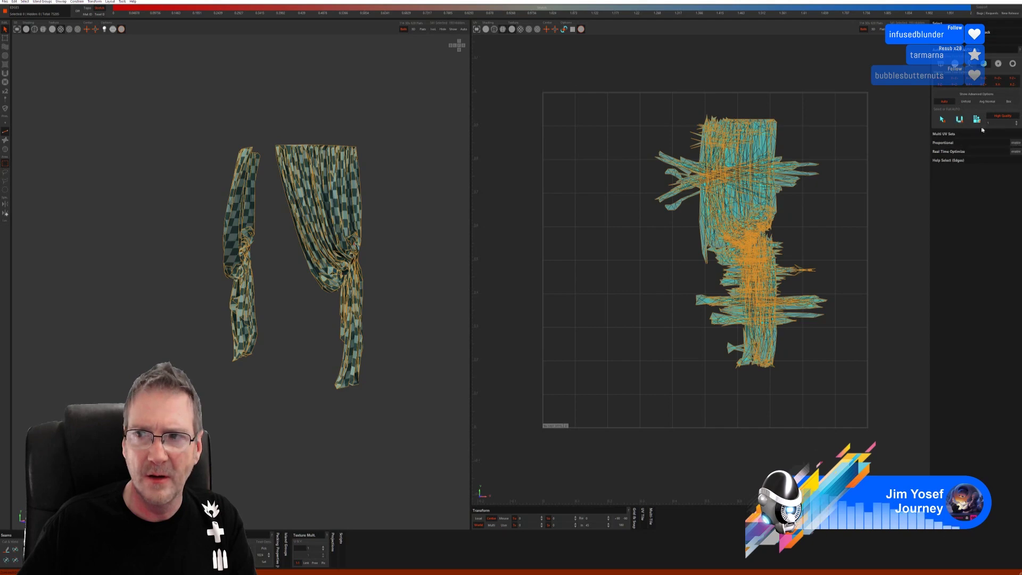
left_click(978, 120)
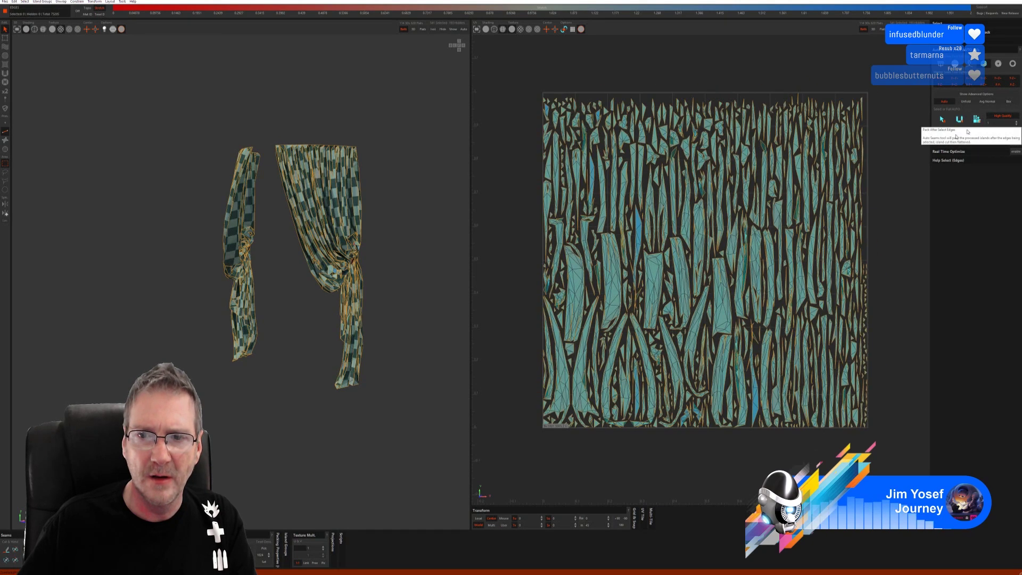
Hide the island border lines on the model and examine the checker pattern on both curtains from several sides.
middle_click_drag(255, 298, 294, 270)
scroll(351, 253, "up", 5)
scroll(327, 243, "down", 5)
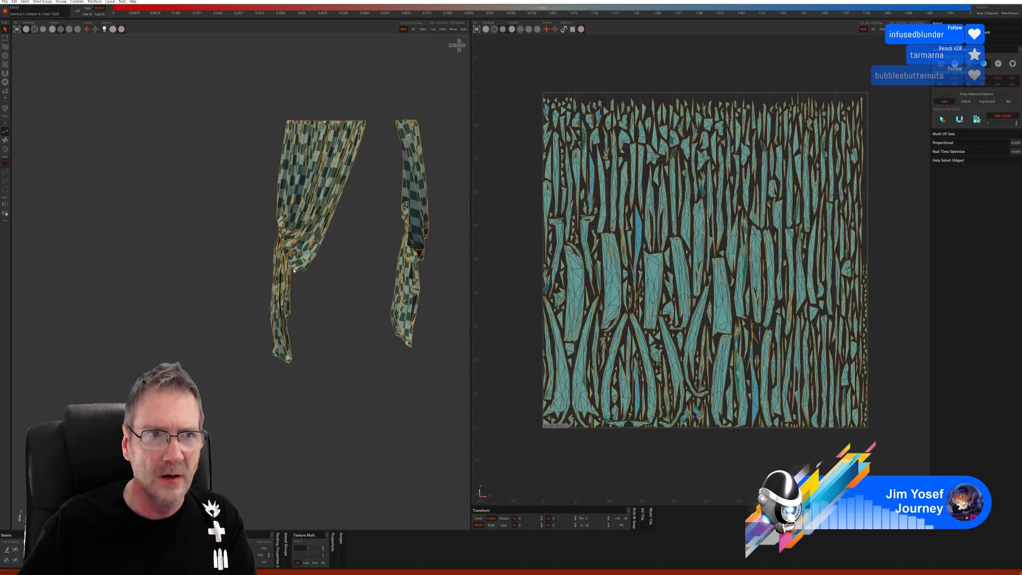
left_click(122, 30)
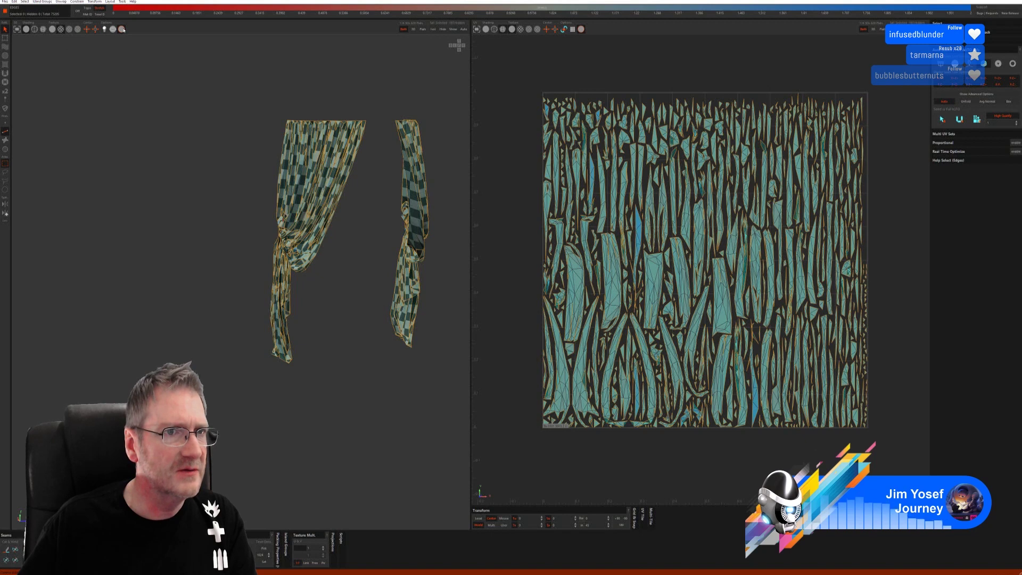
left_click(123, 29)
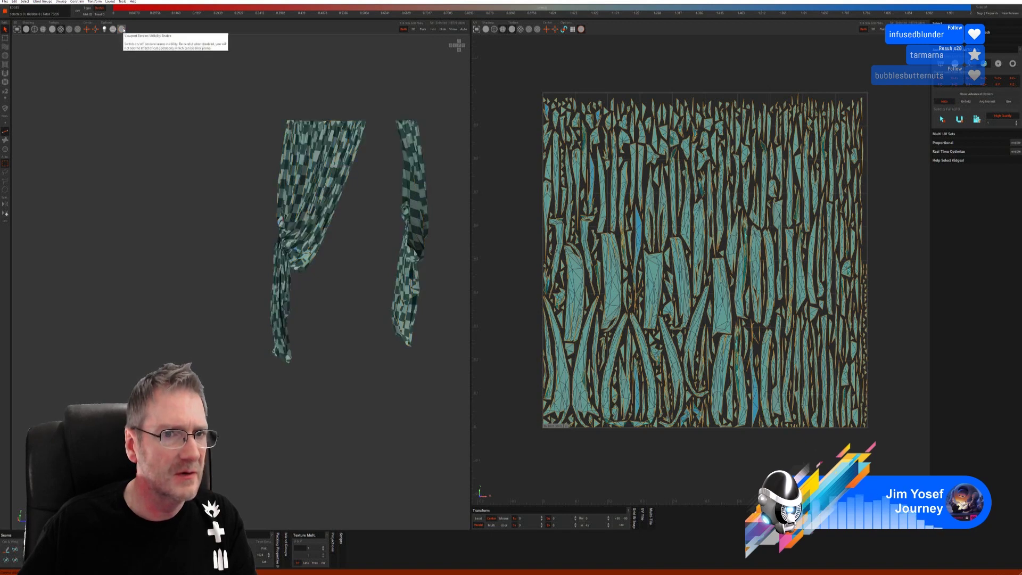
mouse_move(307, 266)
middle_mouse_down()
mouse_move(373, 273)
mouse_move(289, 267)
middle_mouse_up()
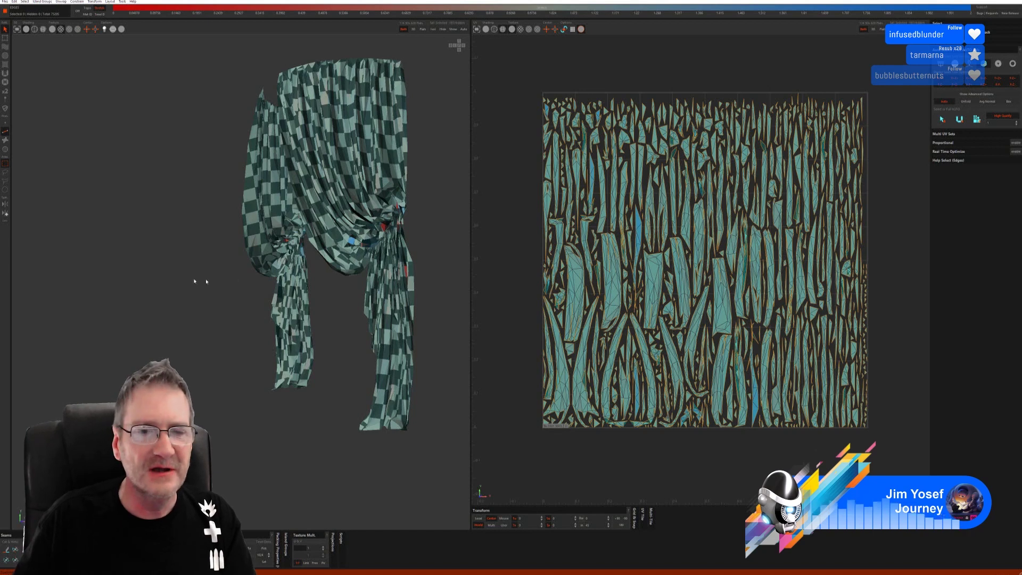
middle_click_drag(188, 281, 315, 282)
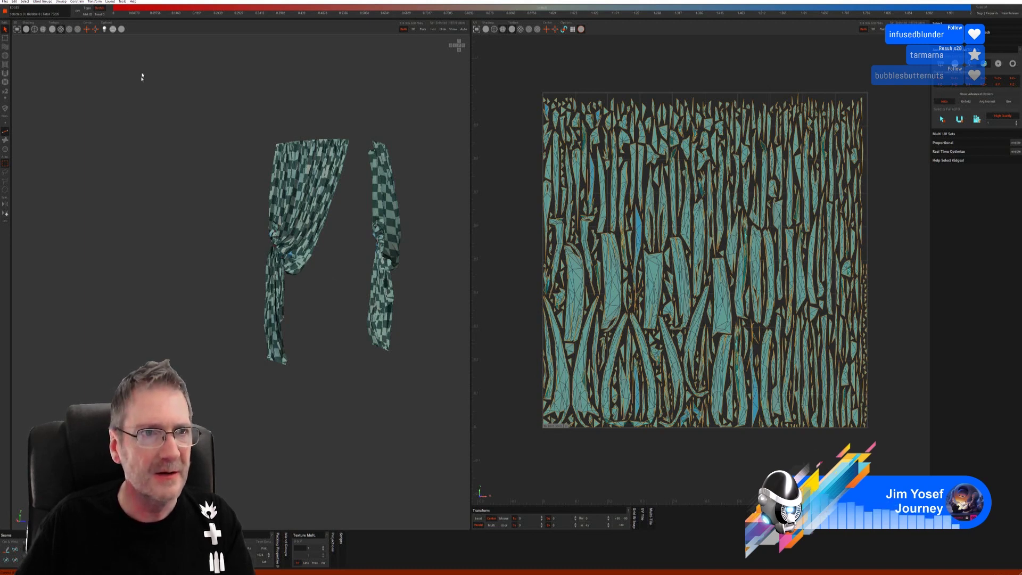
Show the island border lines again and undo the curtains' Box seams, flattening and packing.
left_click(122, 30)
key("ctrl+z")
key("ctrl+z")
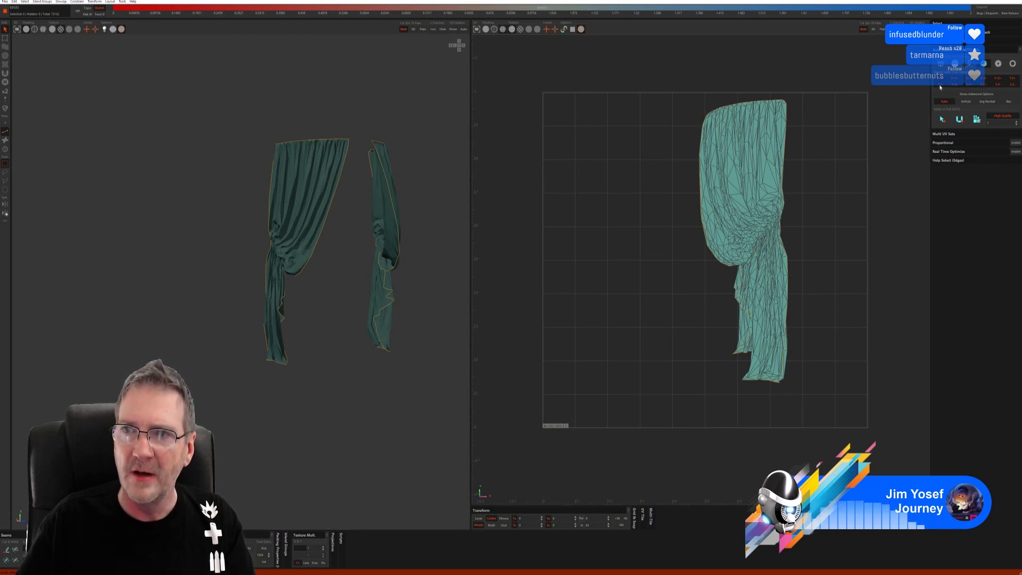
Generate Mosaic automatic seams on the curtains, cut and flatten along them, and pack the islands.
left_click(954, 65)
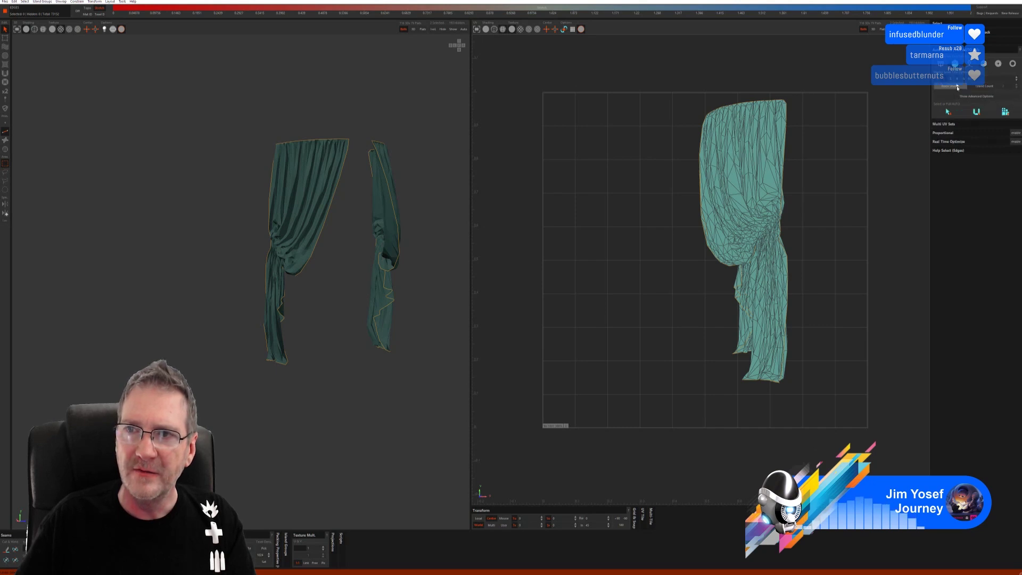
left_click(951, 113)
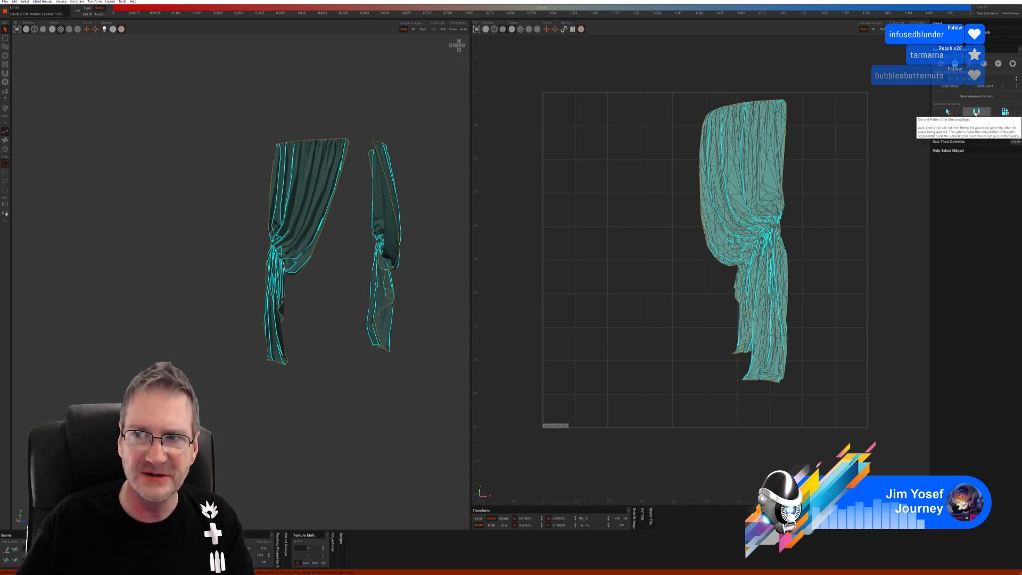
left_click(976, 112)
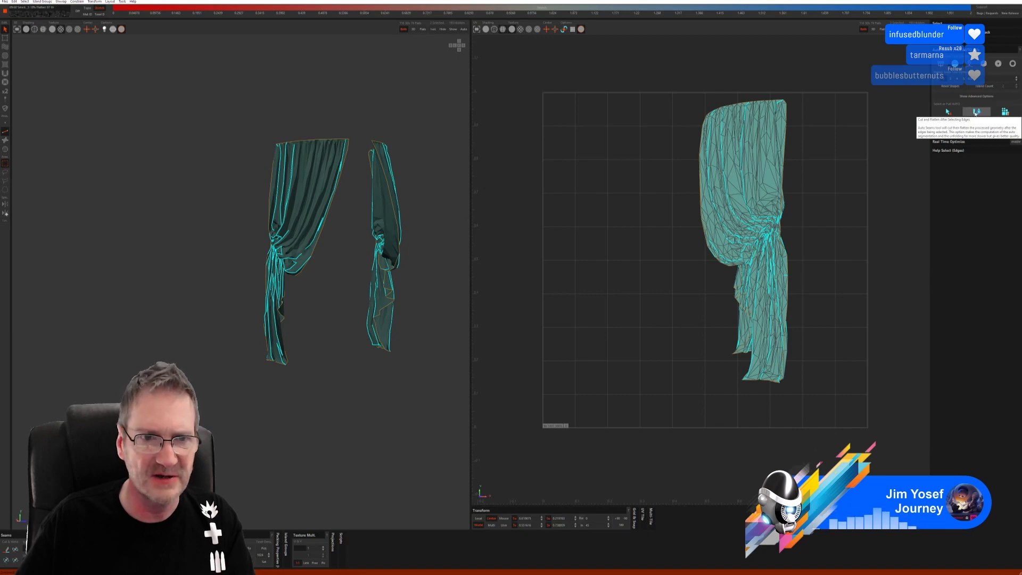
left_click(1007, 112)
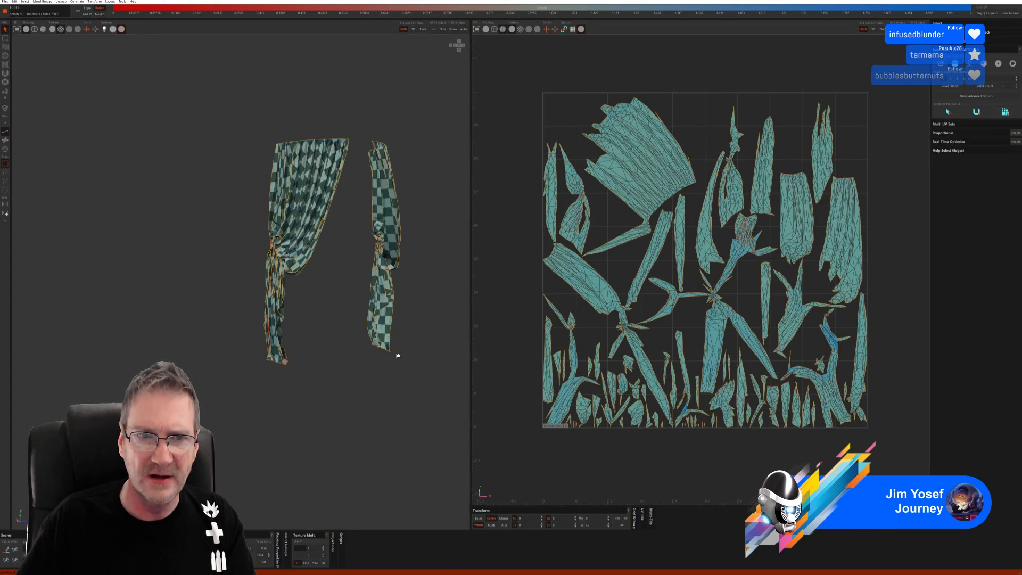
Inspect the checker pattern on both curtains and undo the Mosaic seams, flattening and packing.
left_click_drag(362, 340, 305, 330, "alt")
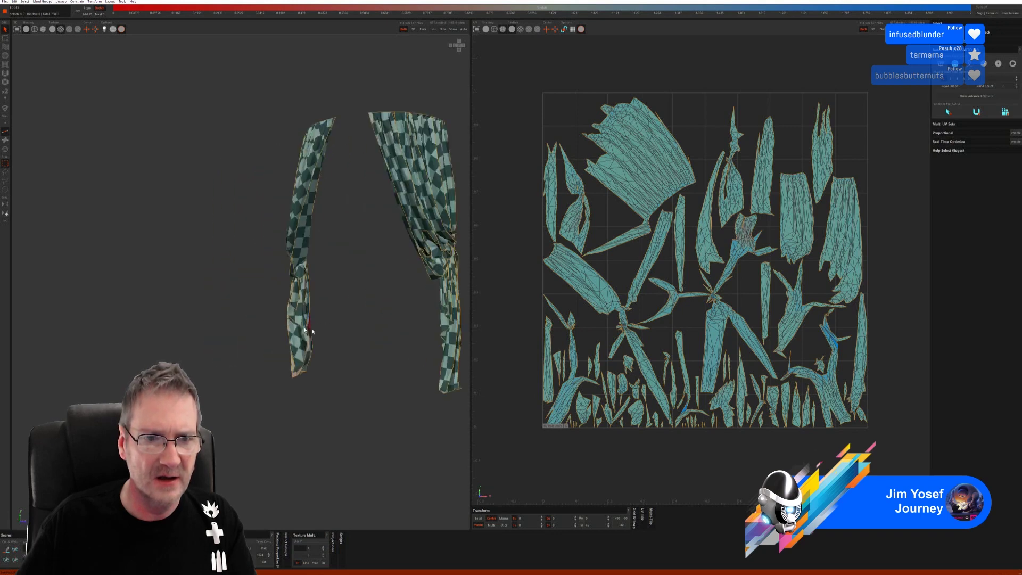
middle_click_drag(312, 331, 370, 340)
key("ctrl+z")
key("ctrl+z")
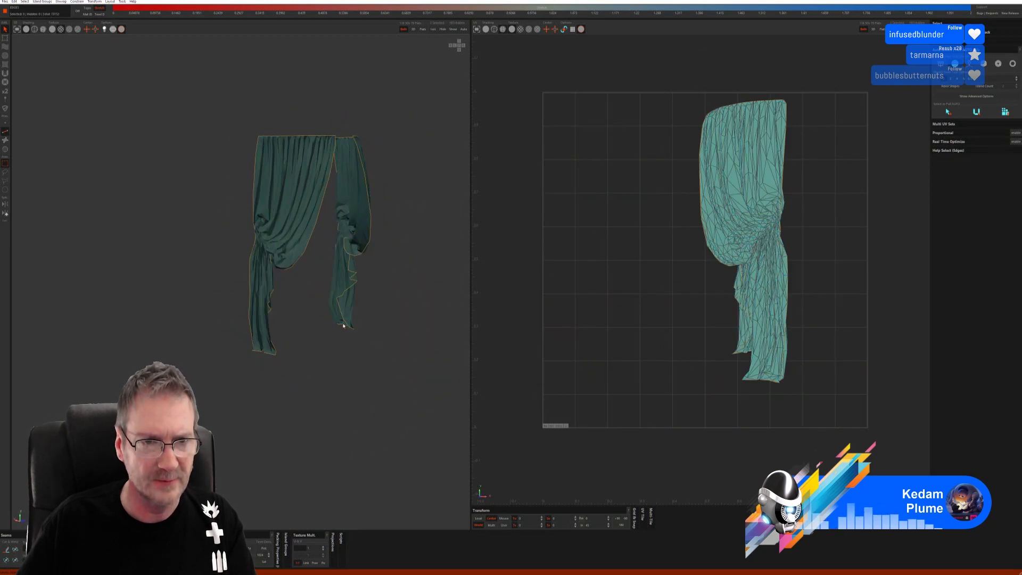
Generate automatic seams along the folds of both curtains with another method, cut and flatten along them, and pack the islands.
left_click(998, 67)
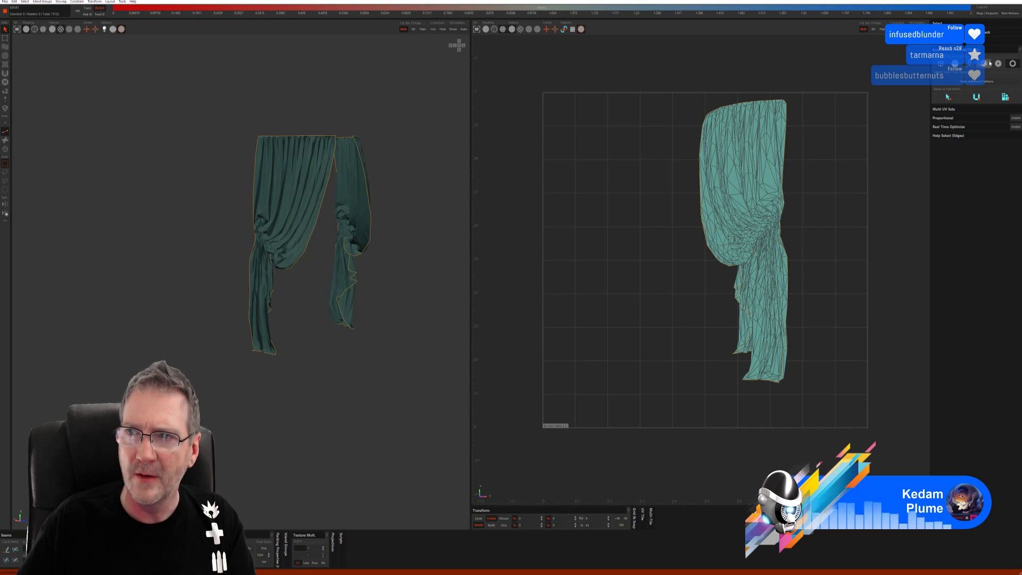
left_click(961, 81)
left_click(960, 119)
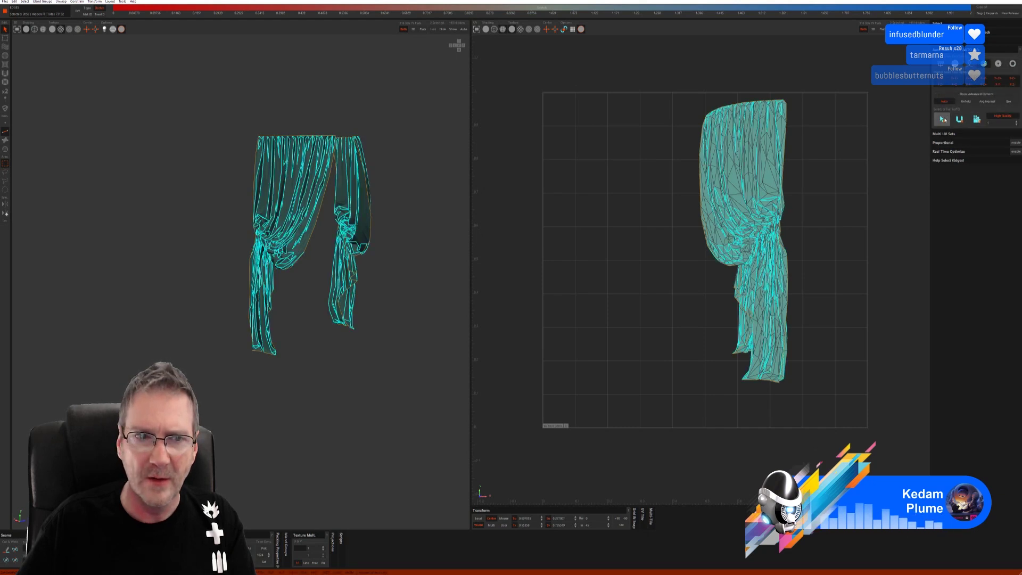
left_click(978, 120)
left_click(978, 120)
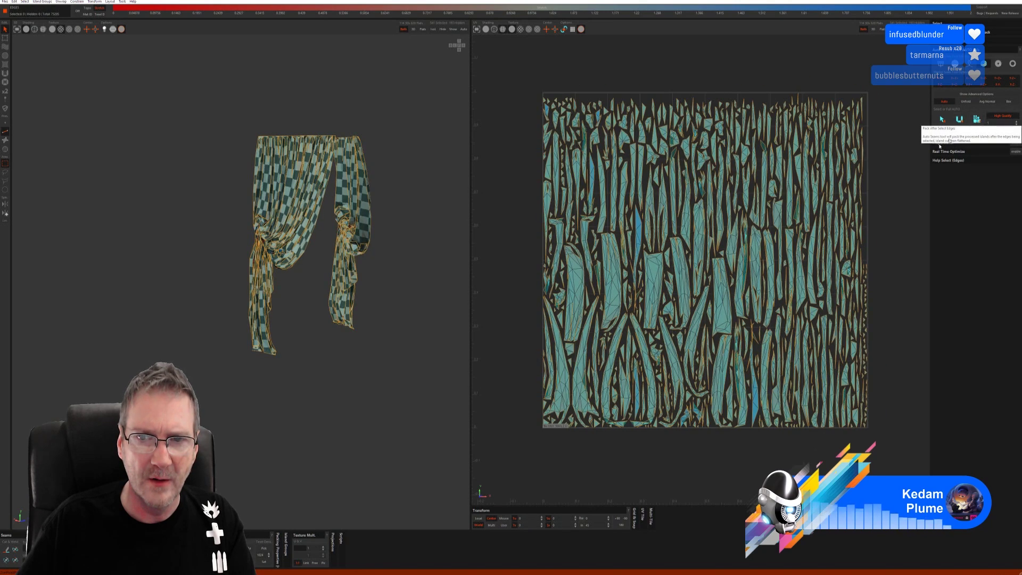
Inspect the checker pattern on the curtains and undo the fold-line seams, flattening and packing.
left_click_drag(414, 277, 303, 257, "alt")
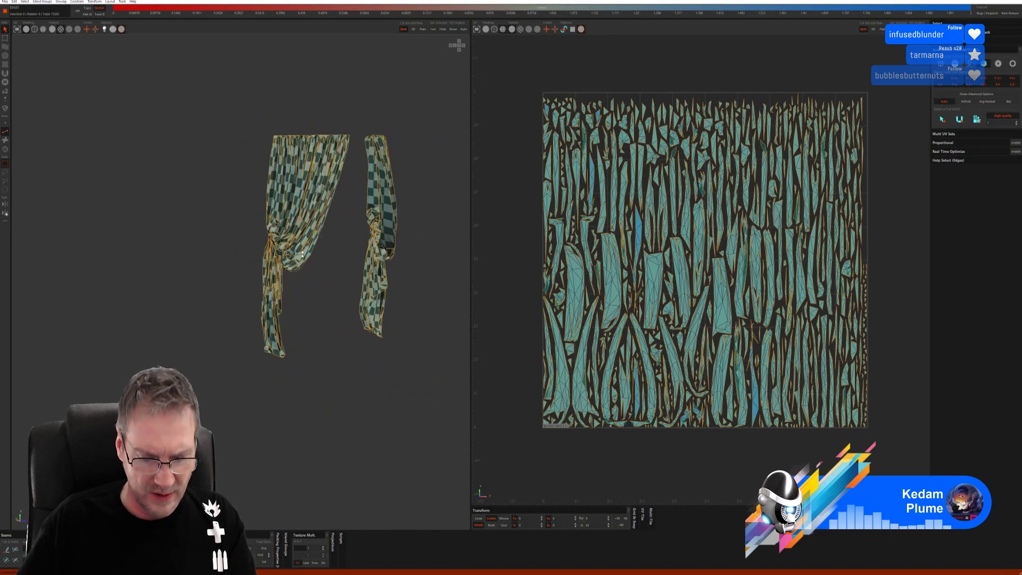
key("ctrl+z")
key("ctrl+z")
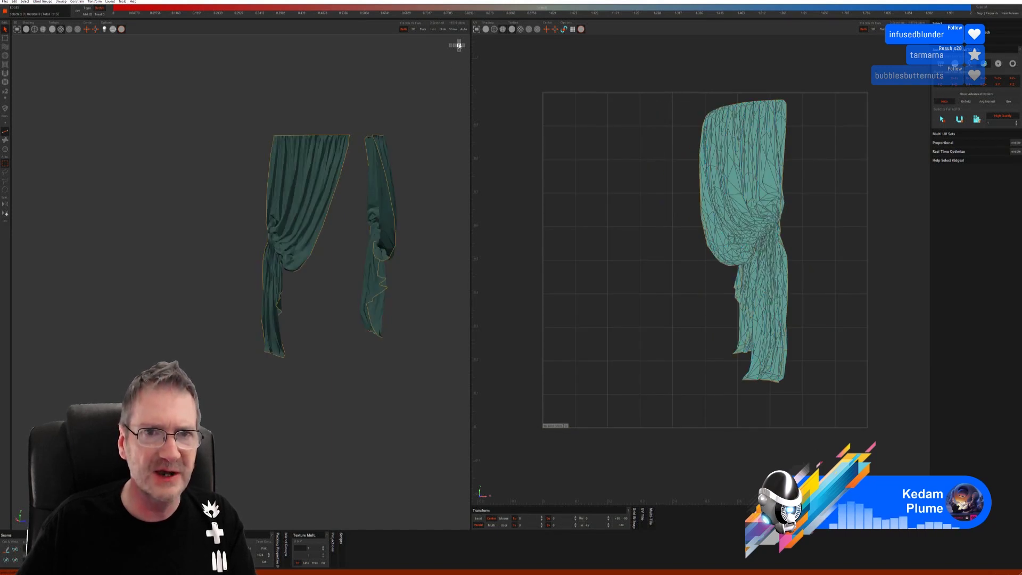
Show the whole bathtub model again and save the file.
left_click(432, 30)
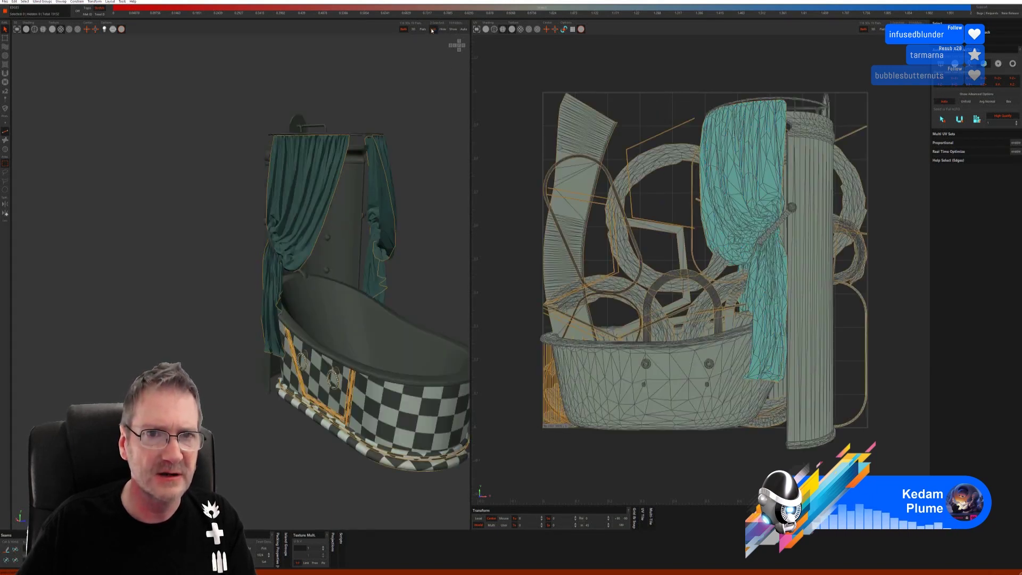
middle_click_drag(394, 181, 337, 283)
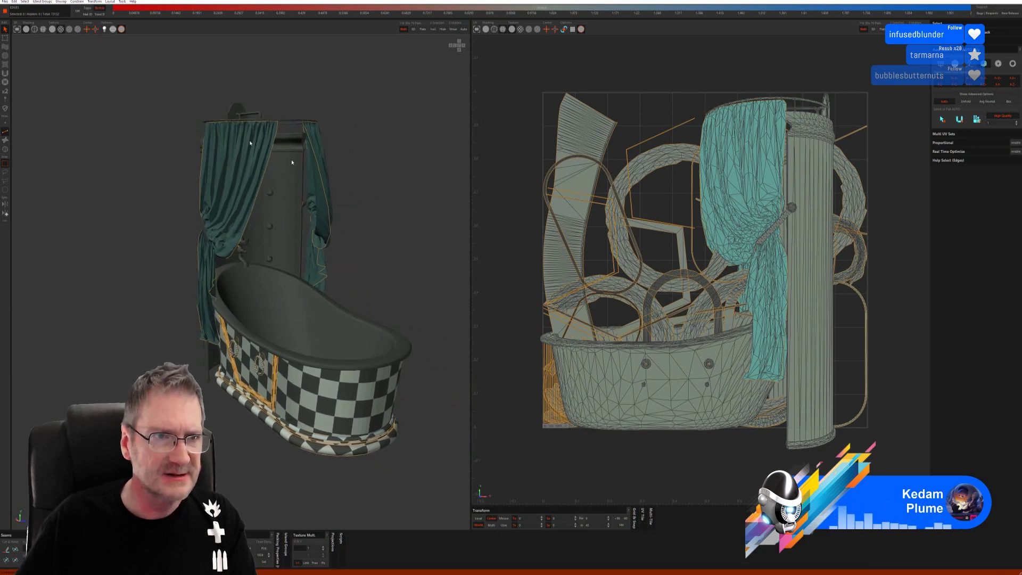
left_click(5, 1)
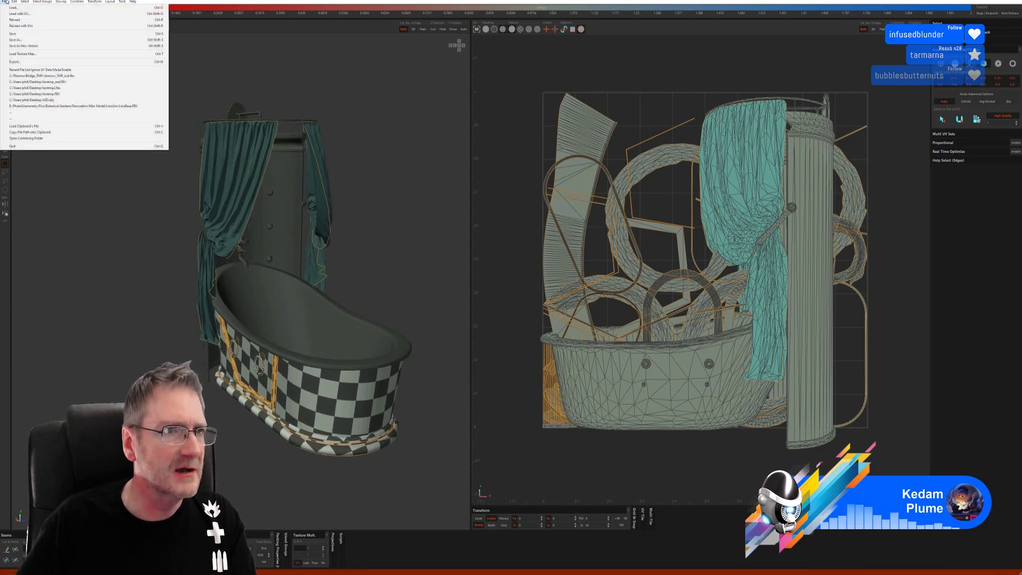
left_click(19, 35)
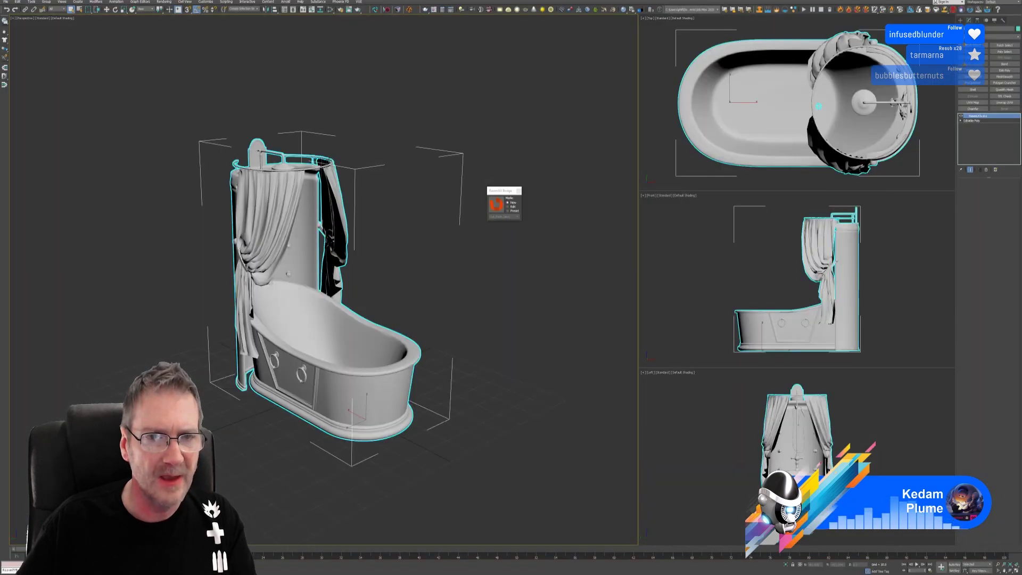
Switch to 3ds Max, set the RizomUV bridge to Edit mode, and collapse the combined bathtub object's modifier stack.
left_click_drag(501, 191, 545, 128)
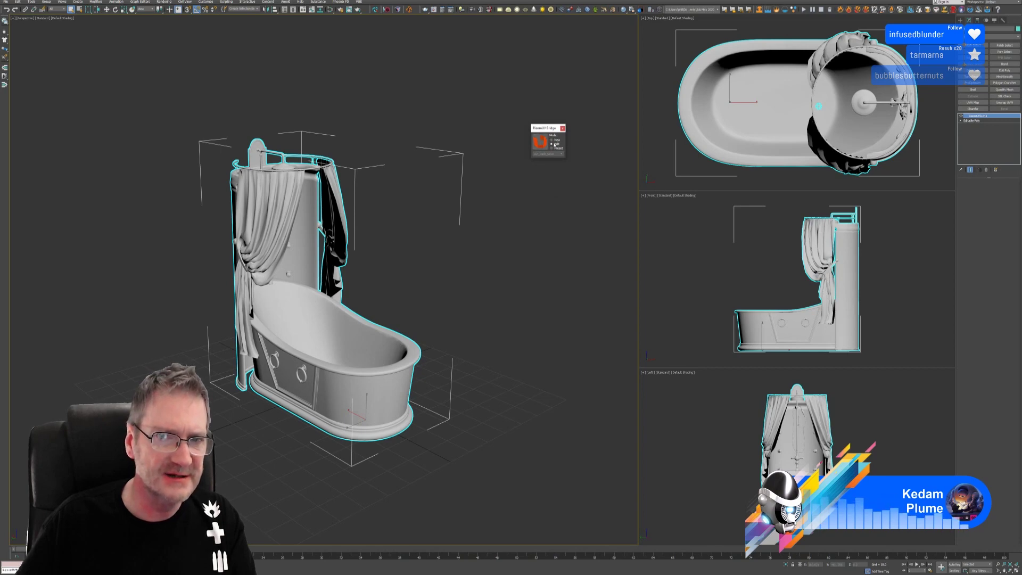
left_click(542, 143)
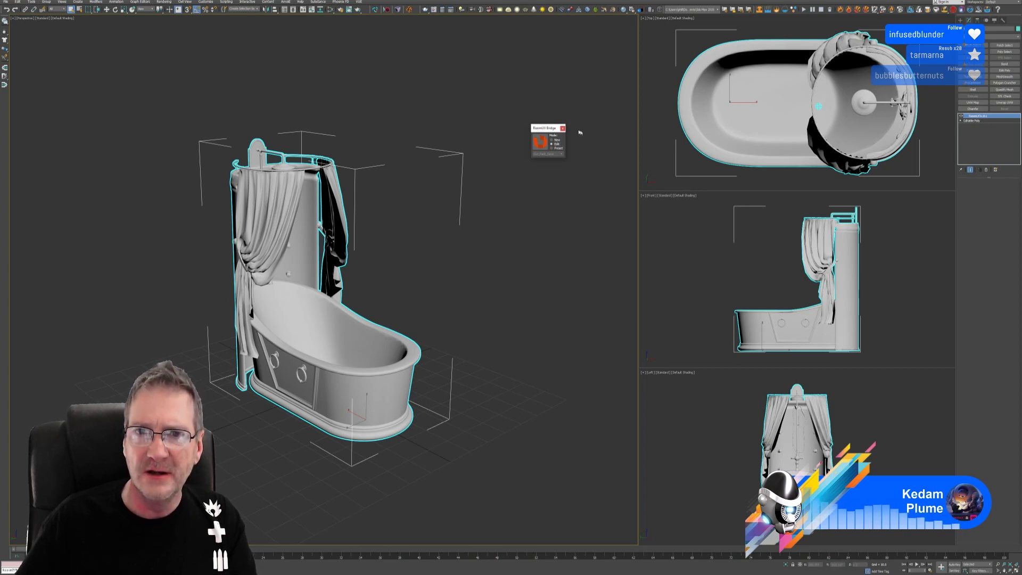
right_click(984, 119)
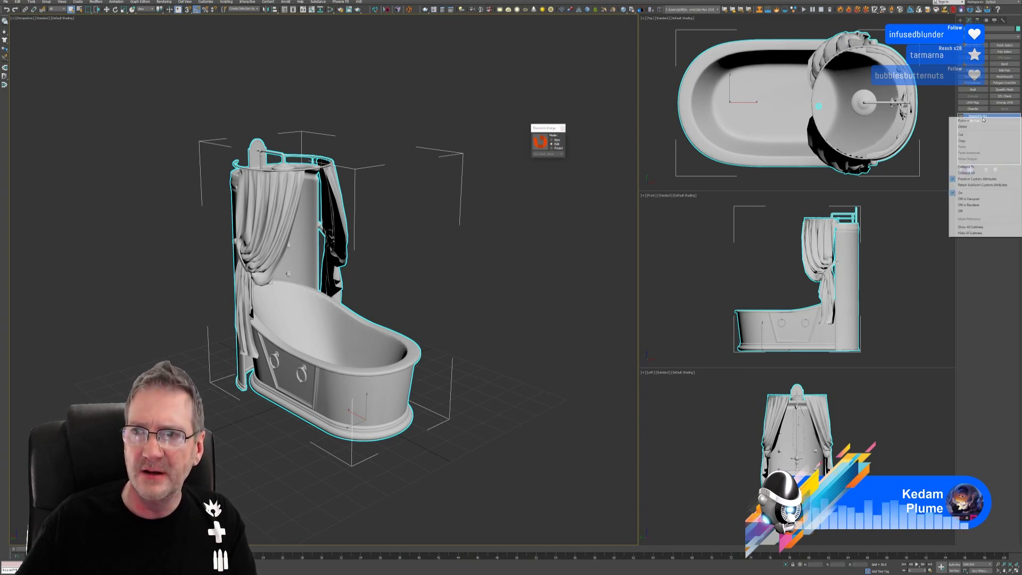
left_click(968, 173)
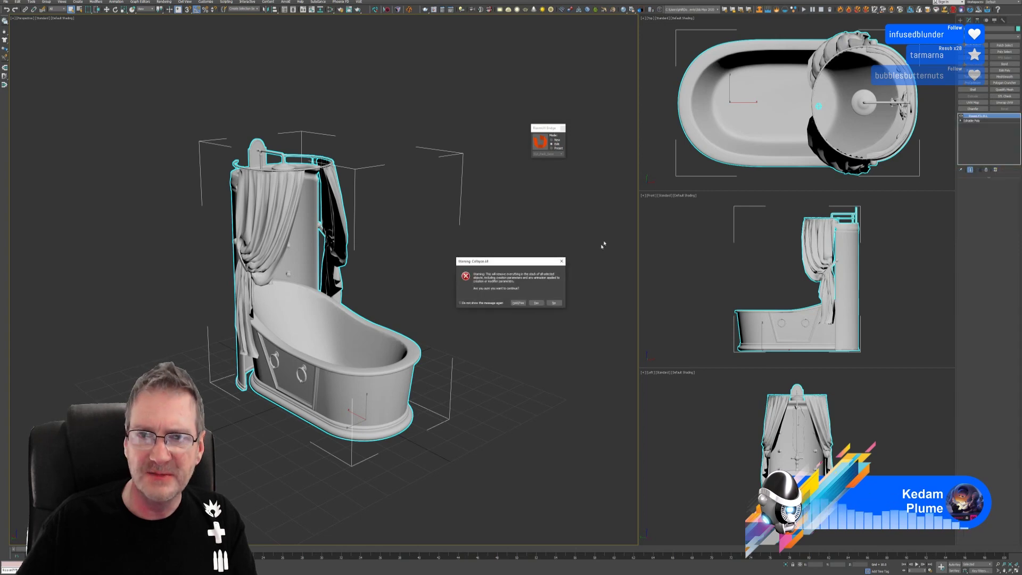
left_click(538, 302)
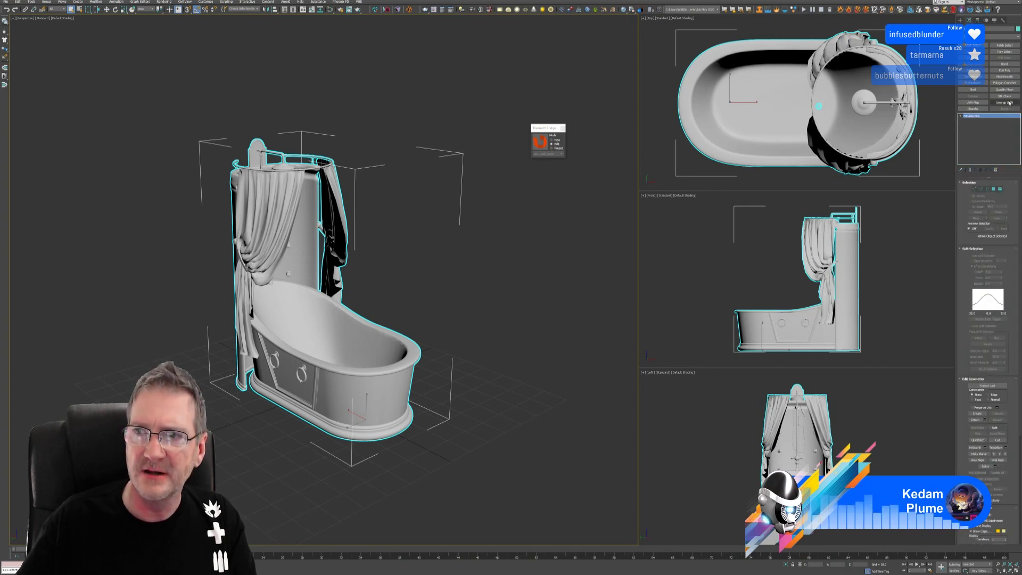
Select the inner tub basin as an element and detach it as a separate object.
left_click(1000, 189)
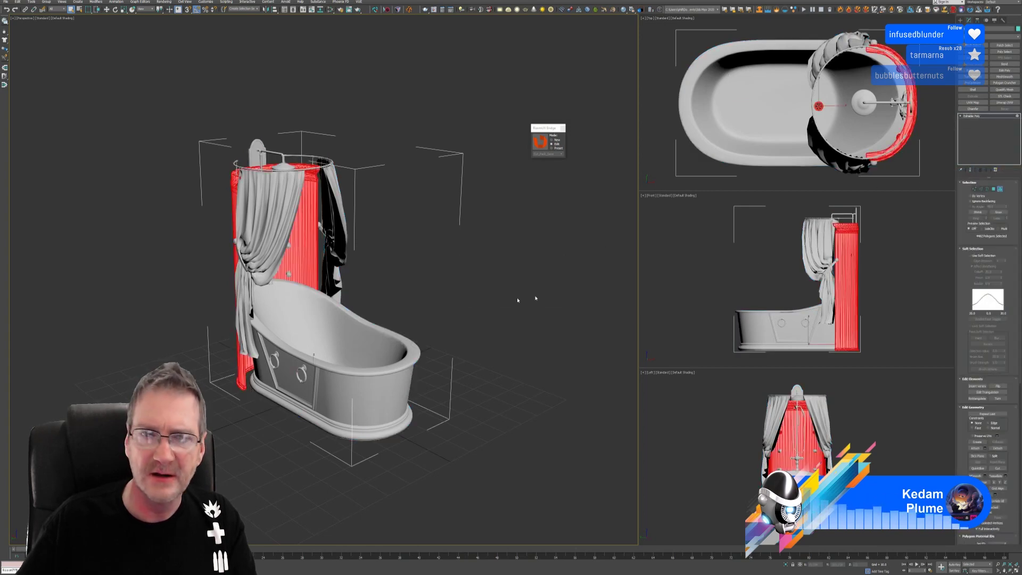
left_click(361, 333)
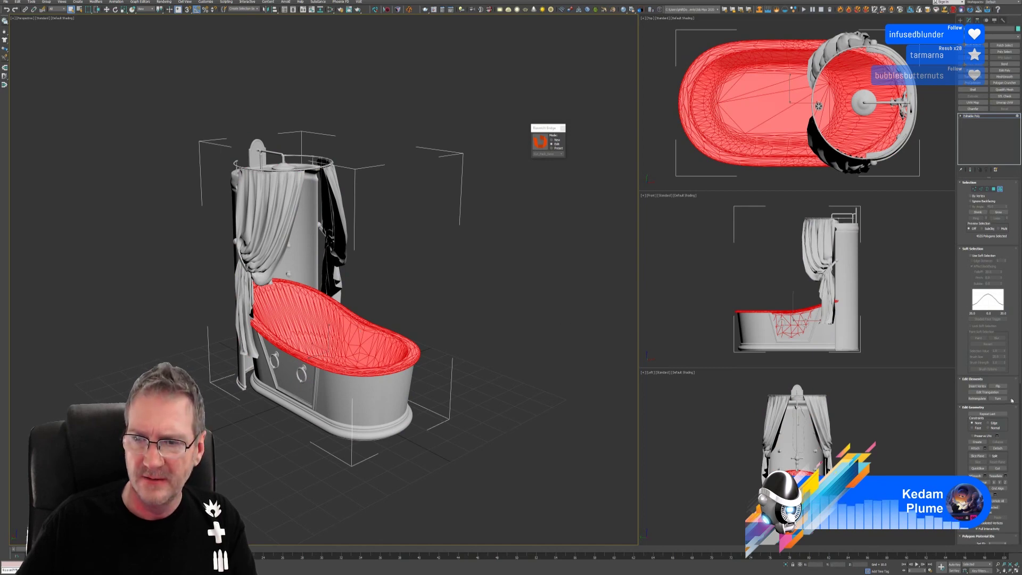
left_click(1004, 448)
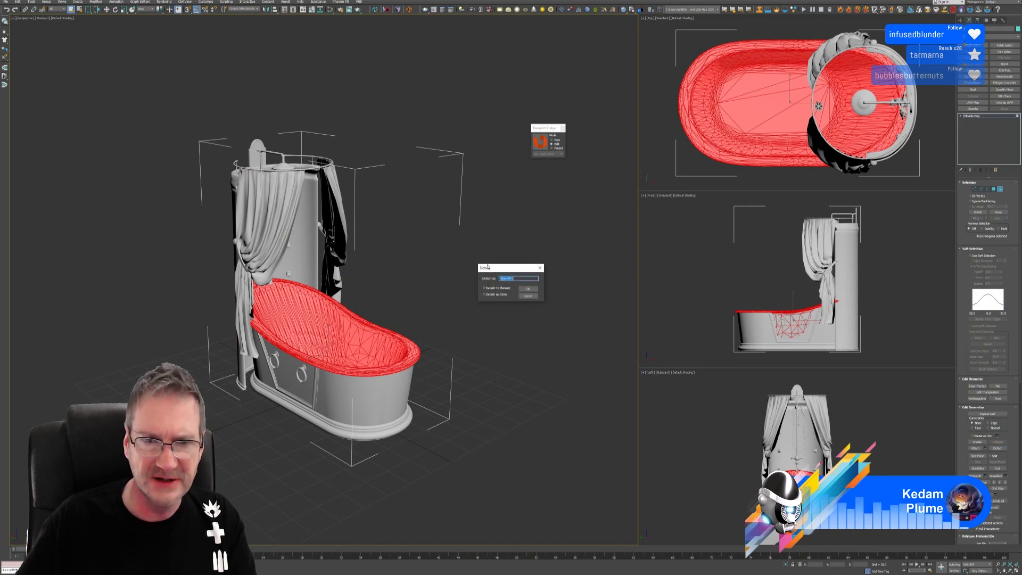
left_click(529, 291)
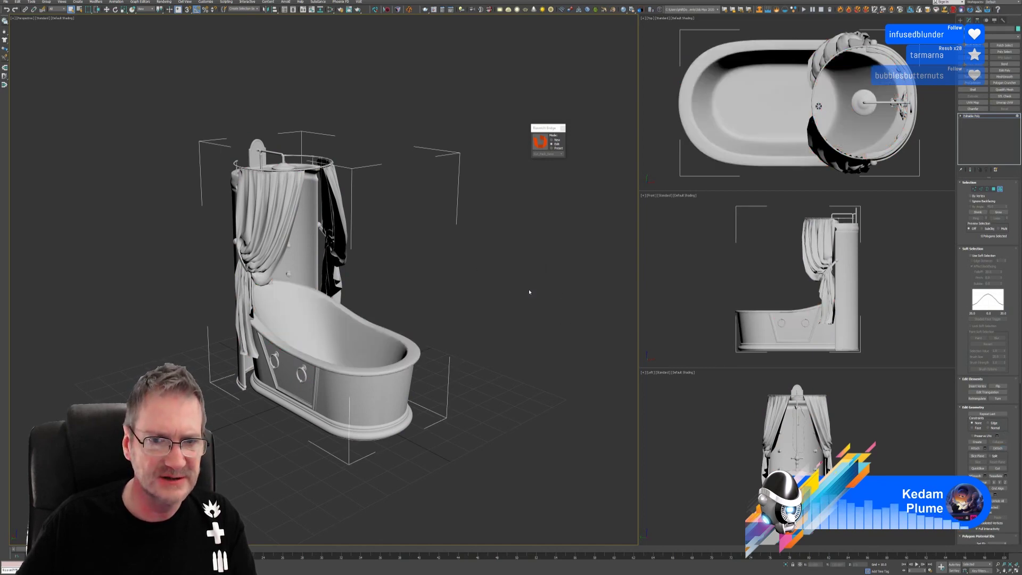
Leave element editing, select the detached tub basin, and isolate it in the viewports.
left_click(999, 190)
left_click(376, 346)
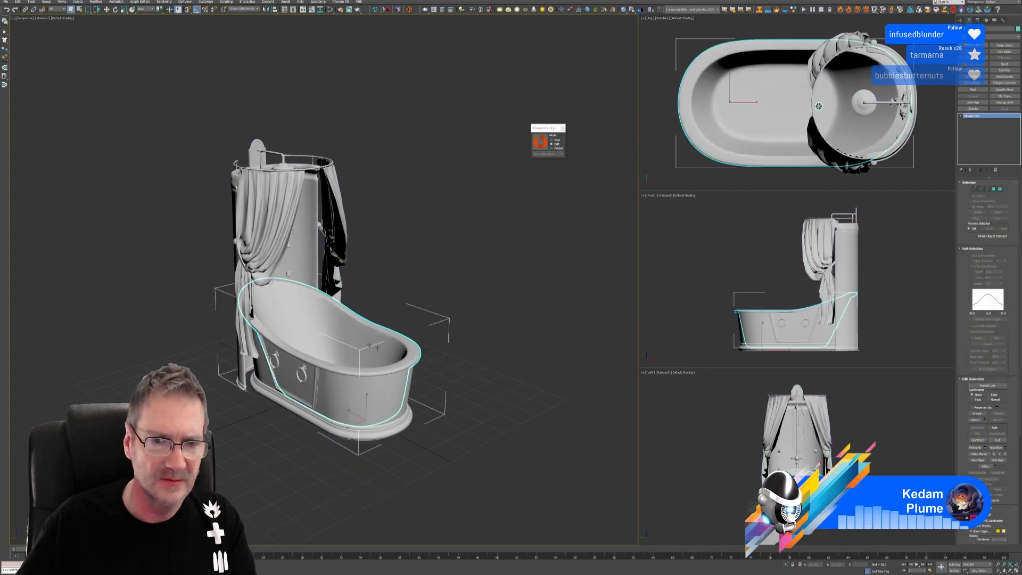
left_click(787, 565)
middle_click_drag(592, 483, 380, 428, "alt")
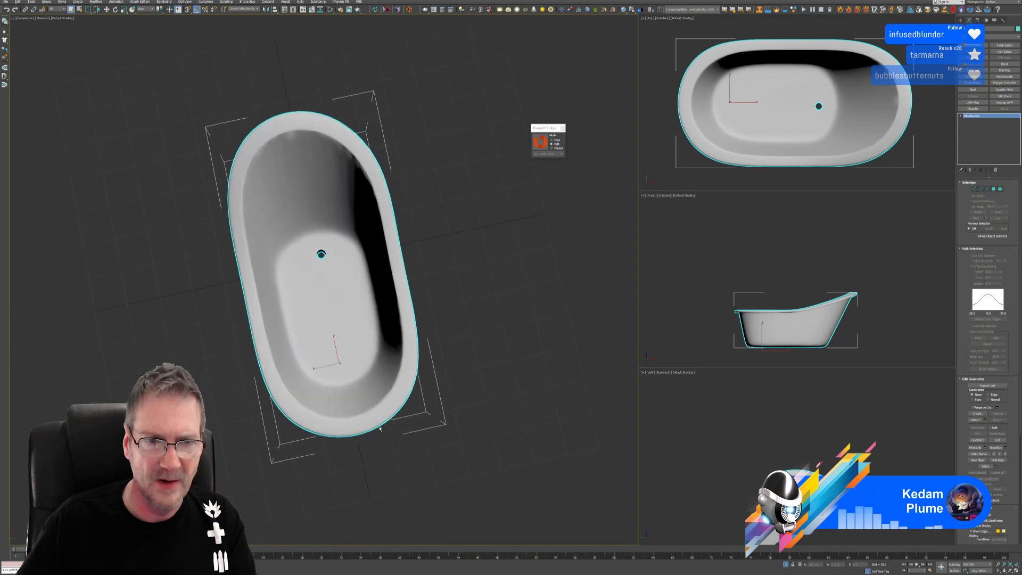
Apply Reset XForm to the isolated tub basin and return to its modifier stack.
left_click(1004, 20)
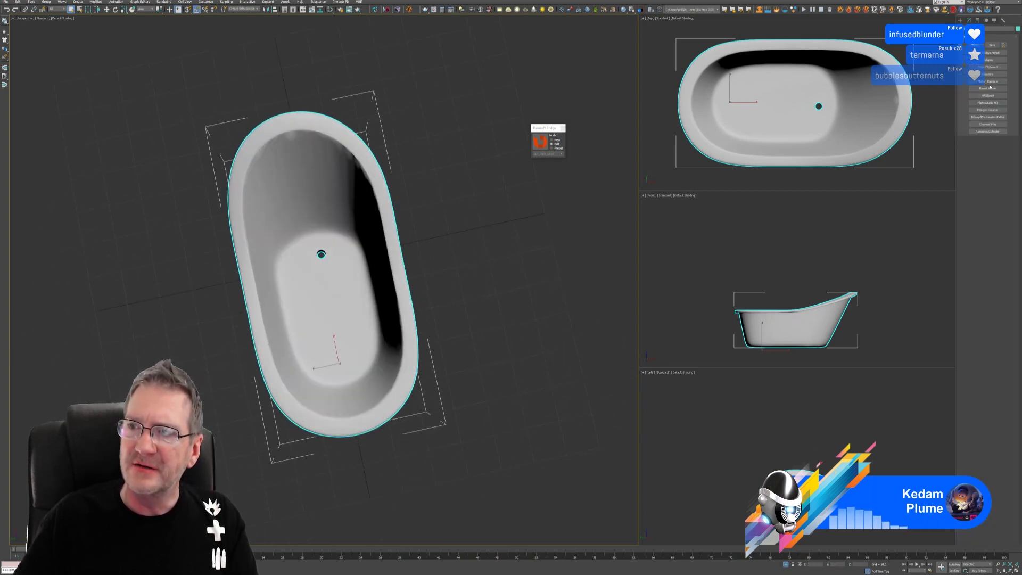
left_click(989, 89)
left_click(986, 153)
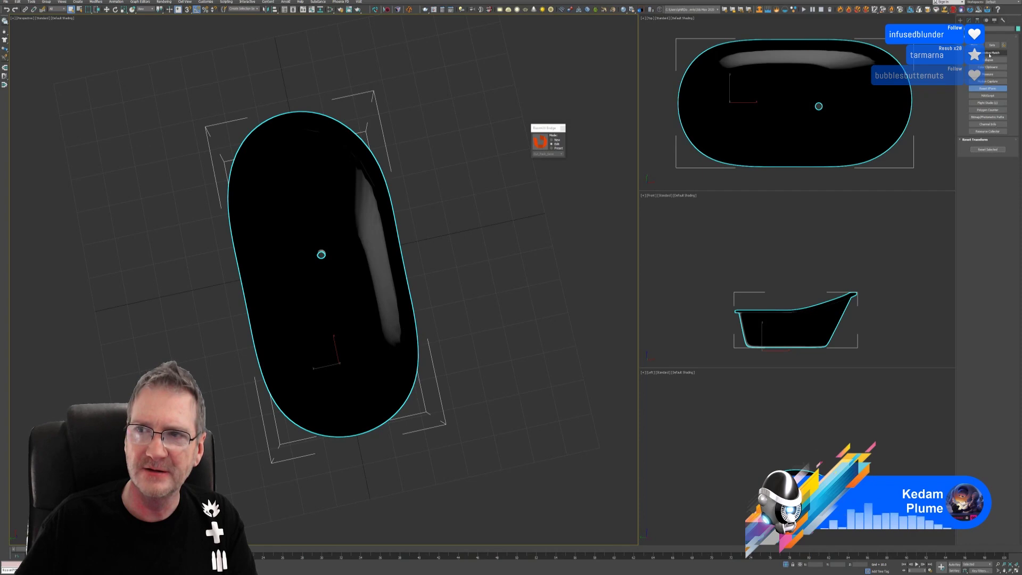
left_click(970, 20)
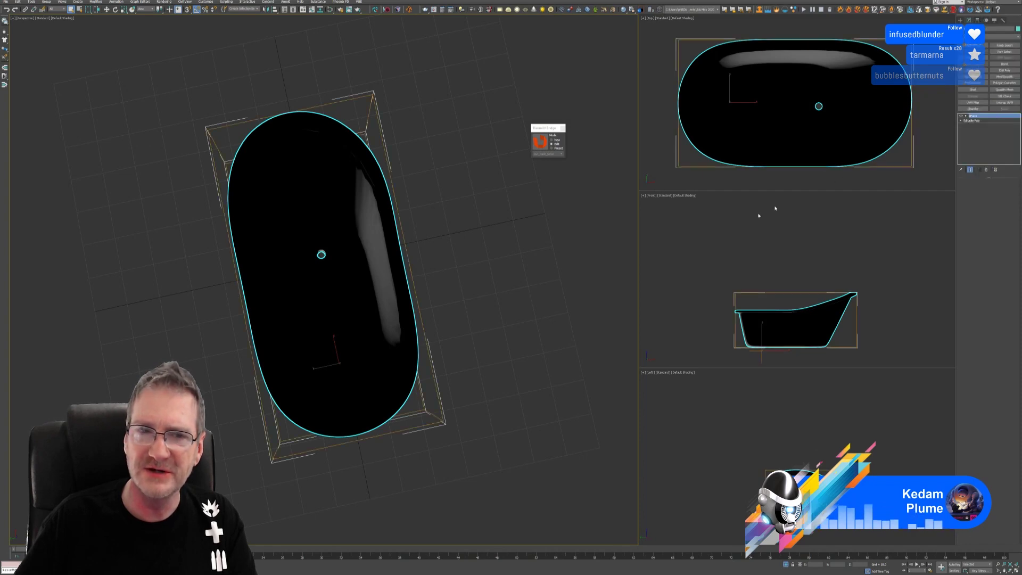
mouse_move(532, 269)
middle_mouse_down("alt")
mouse_move(527, 276)
mouse_move(516, 219)
mouse_move(547, 237)
mouse_move(541, 263)
middle_mouse_up("alt")
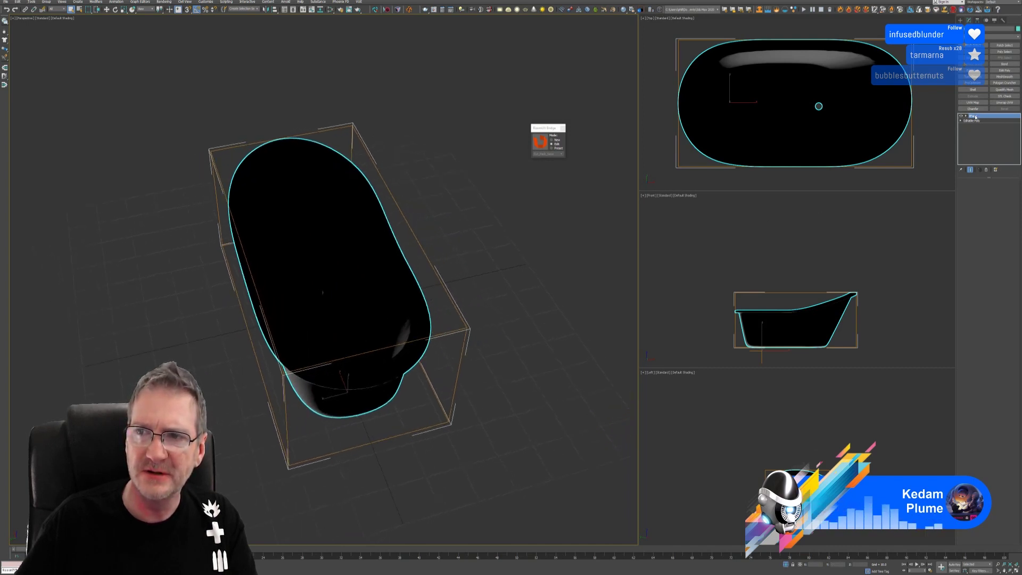
Add an Edit Poly modifier to the tub basin and flip the normals of the whole element.
left_click(1005, 70)
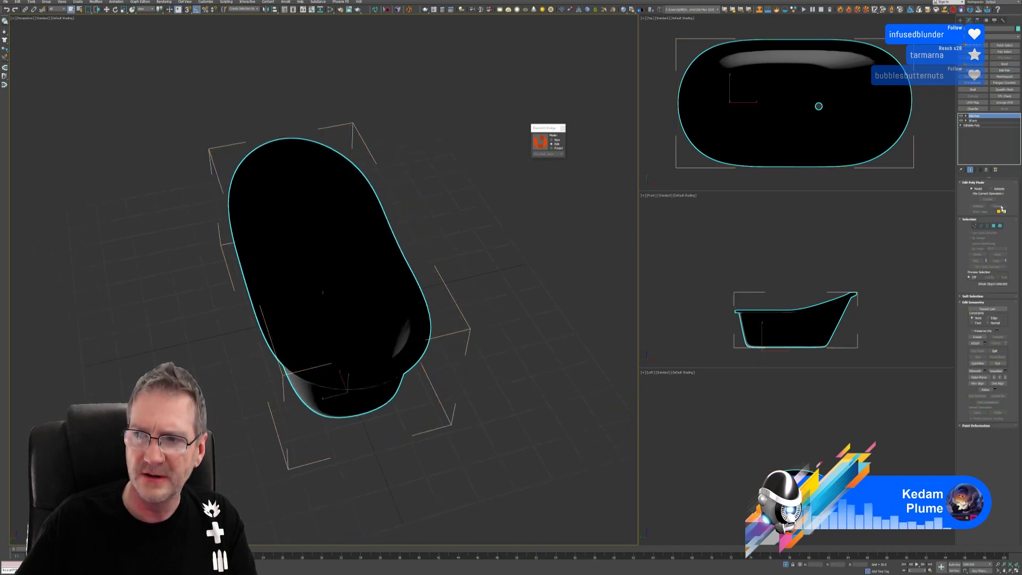
left_click(1000, 226)
left_click(322, 252)
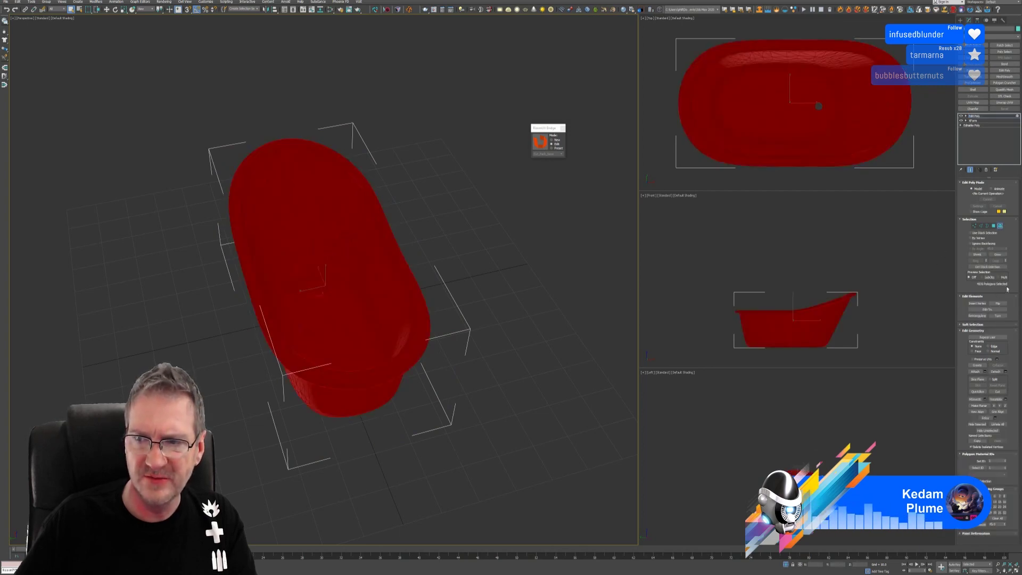
left_click(998, 304)
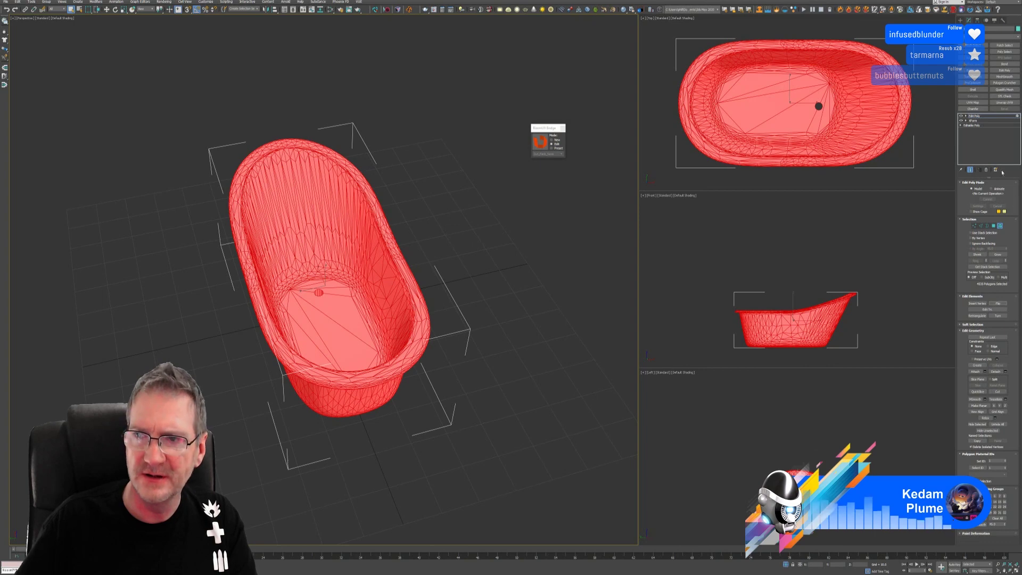
left_click(1001, 227)
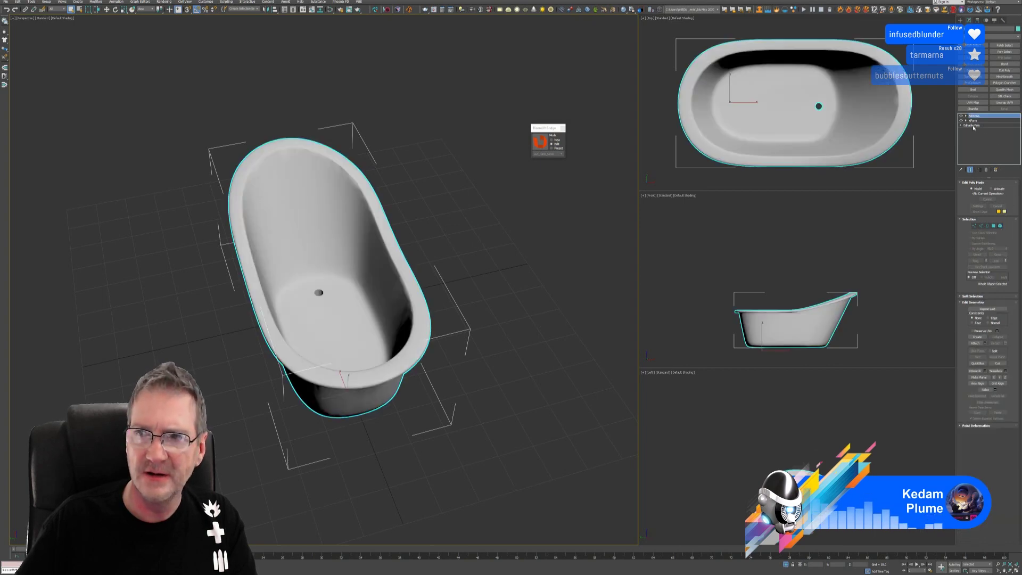
Collapse all of the tub basin's modifiers into the editable poly.
right_click(974, 128)
left_click(977, 170)
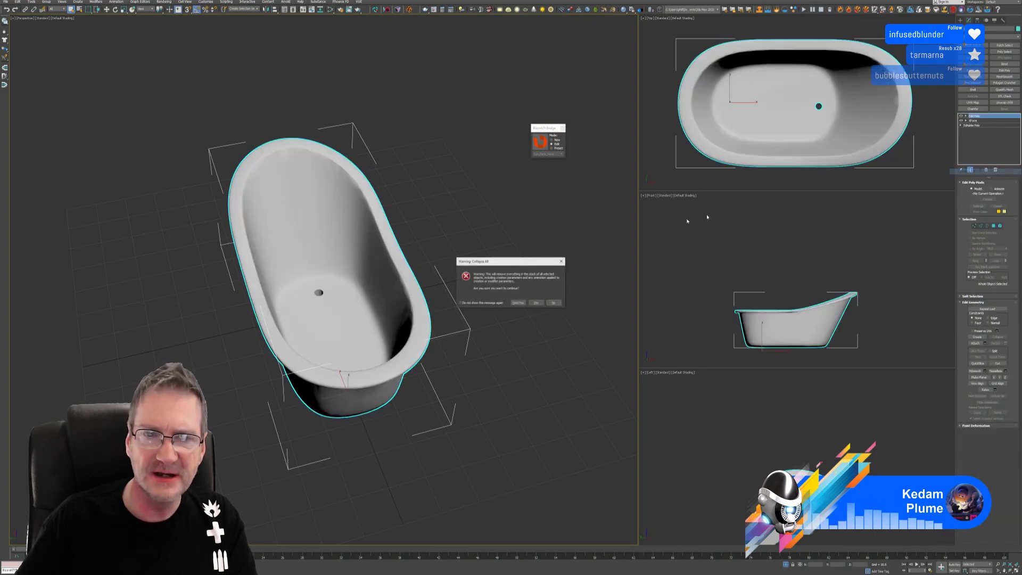
left_click(536, 303)
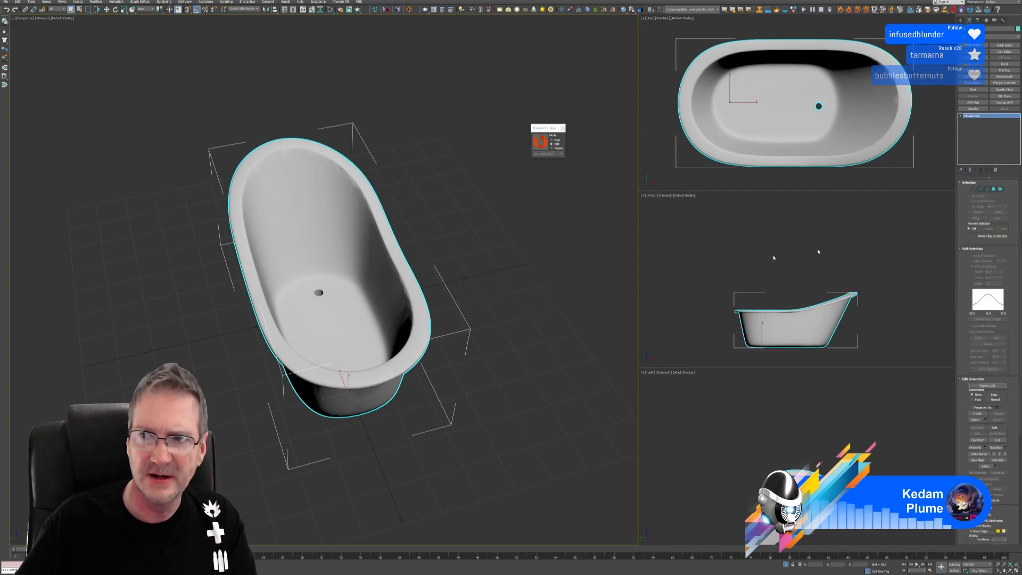
Add an Unwrap UVW modifier to the tub basin, examine its layout in the UV editor, and remove the modifier.
left_click(1005, 103)
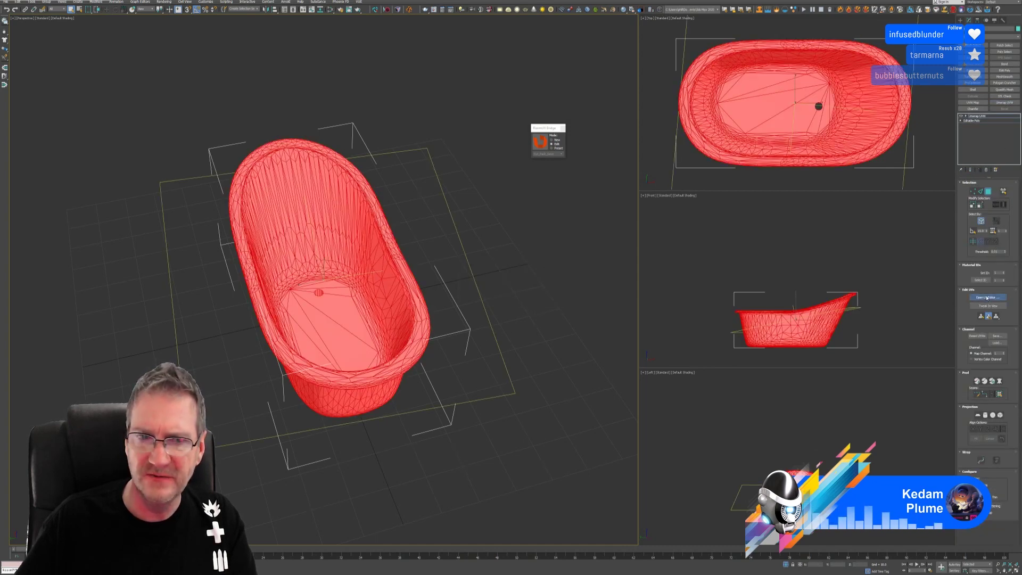
left_click(988, 298)
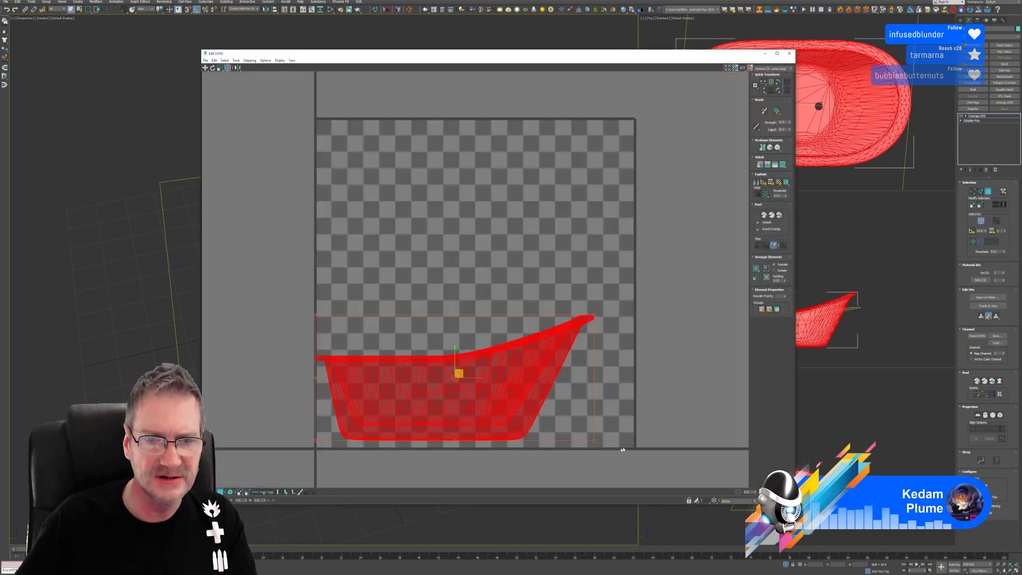
left_click(680, 273)
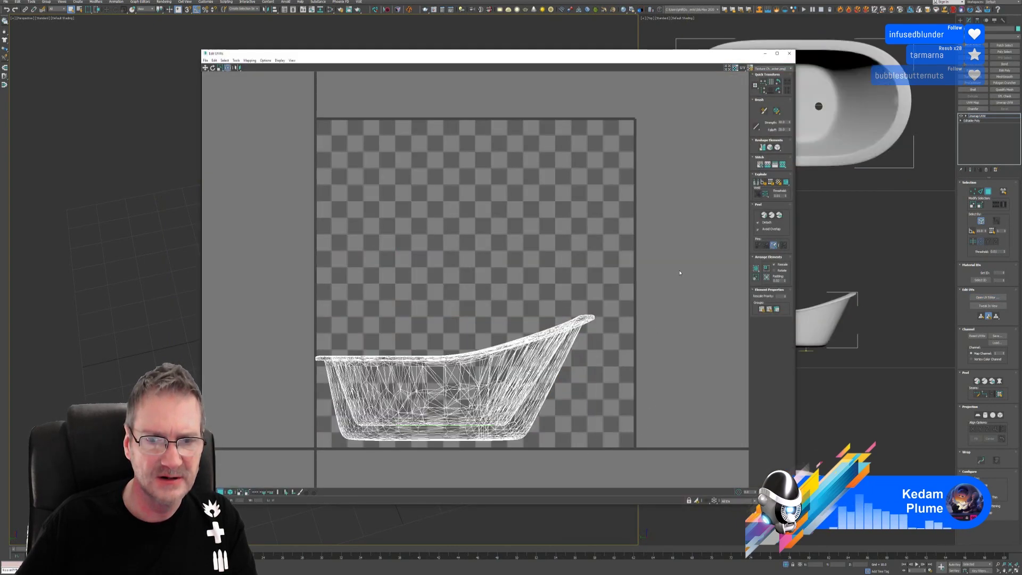
left_click(789, 54)
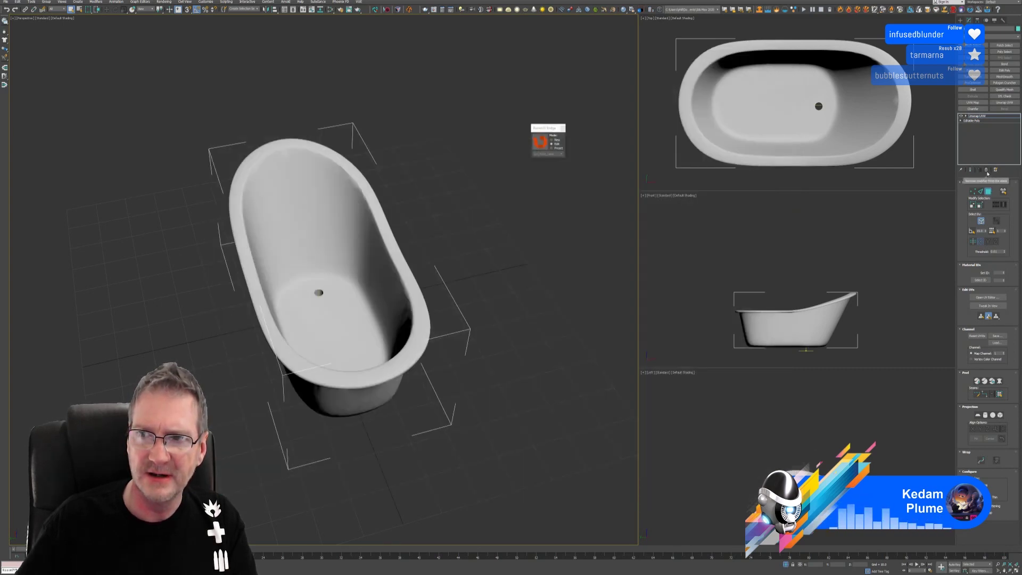
left_click(987, 169)
Send the selected tub basin to RizomUV through the RizomUV bridge.
mouse_move(429, 228)
middle_mouse_down()
mouse_move(413, 221)
mouse_move(424, 228)
middle_mouse_up()
left_click(548, 141)
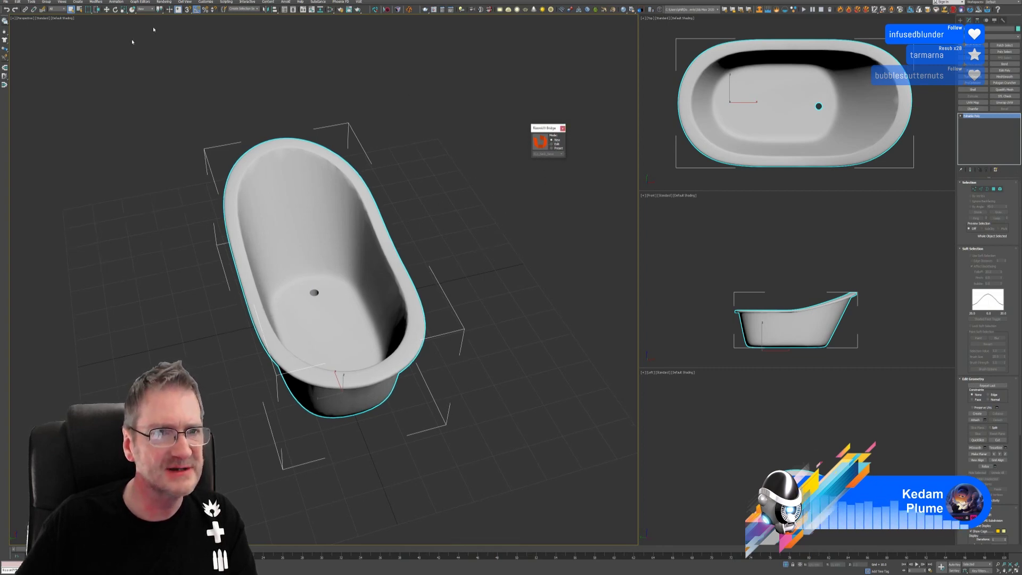
left_click(540, 144)
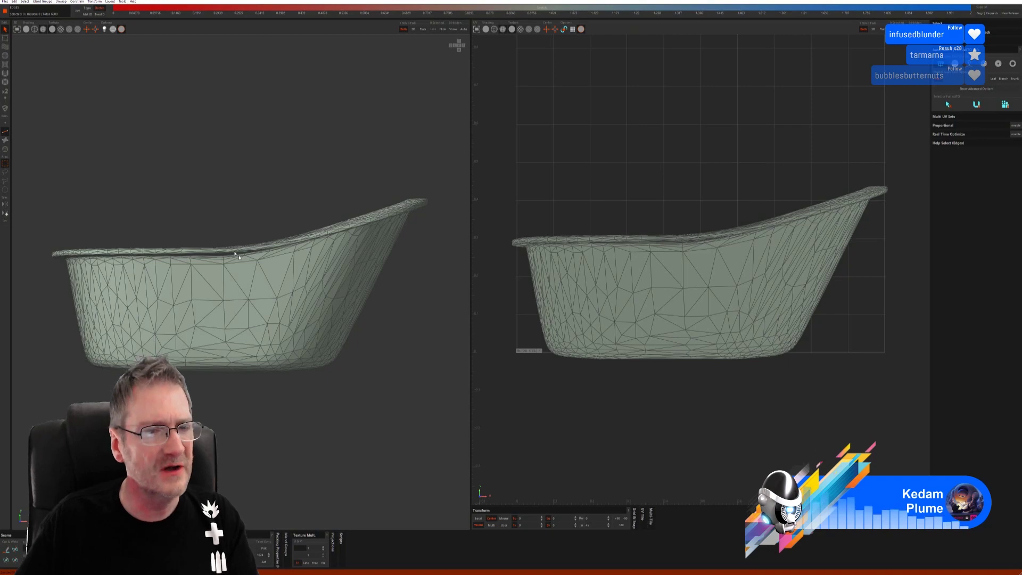
left_click_drag(237, 255, 222, 259, "alt")
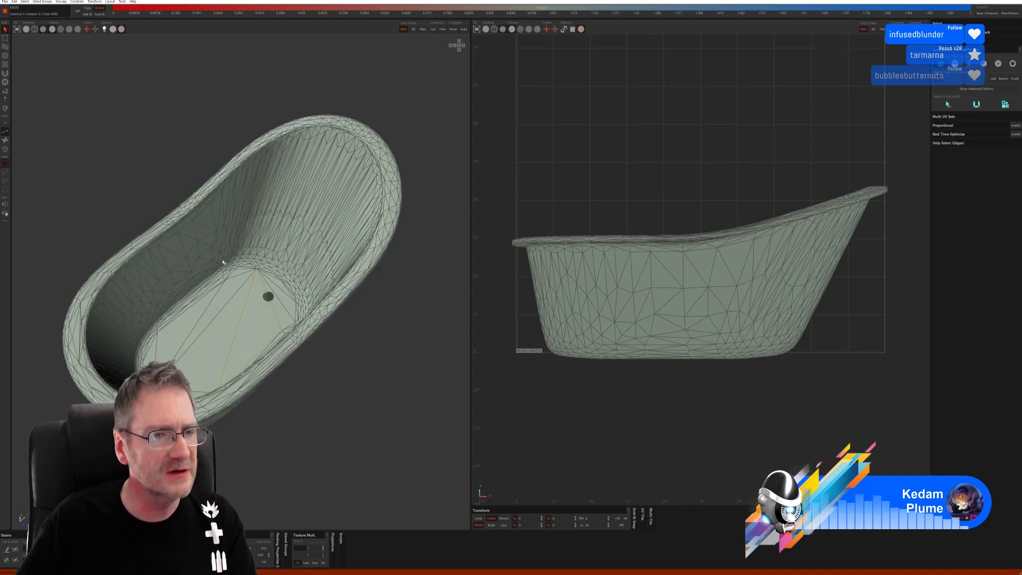
Hide the wireframe in the 3D view, inspect the tub basin's surface and floor, and quit RizomUV without saving.
left_click(26, 29)
left_click_drag(228, 224, 225, 224, "alt")
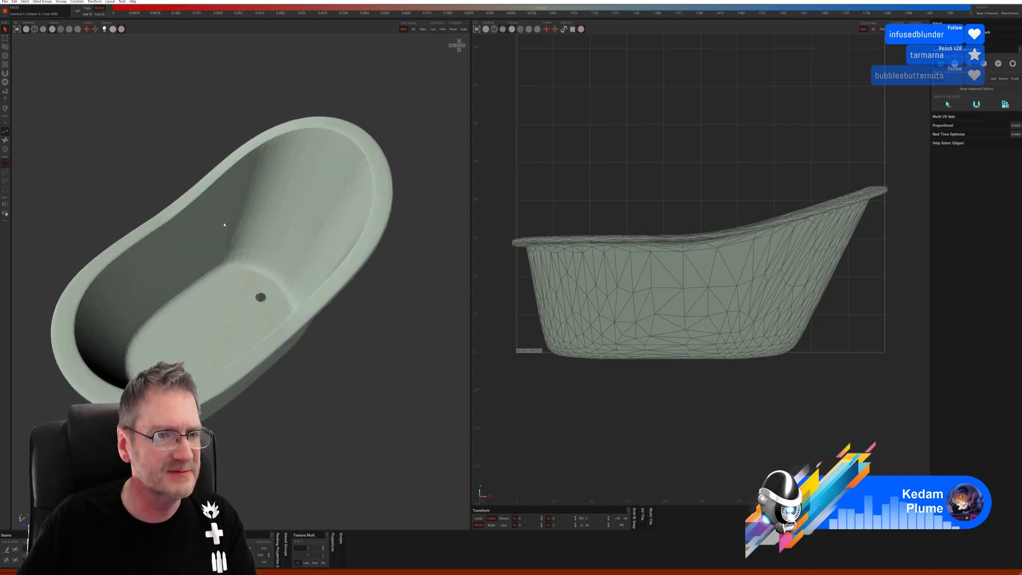
left_click_drag(243, 315, 228, 236, "alt")
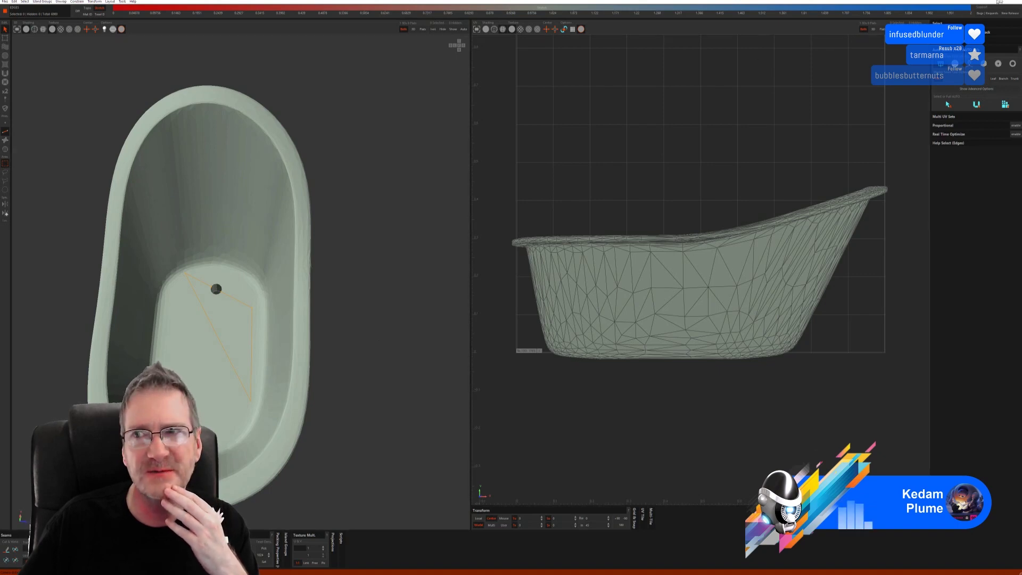
left_click(1015, 1)
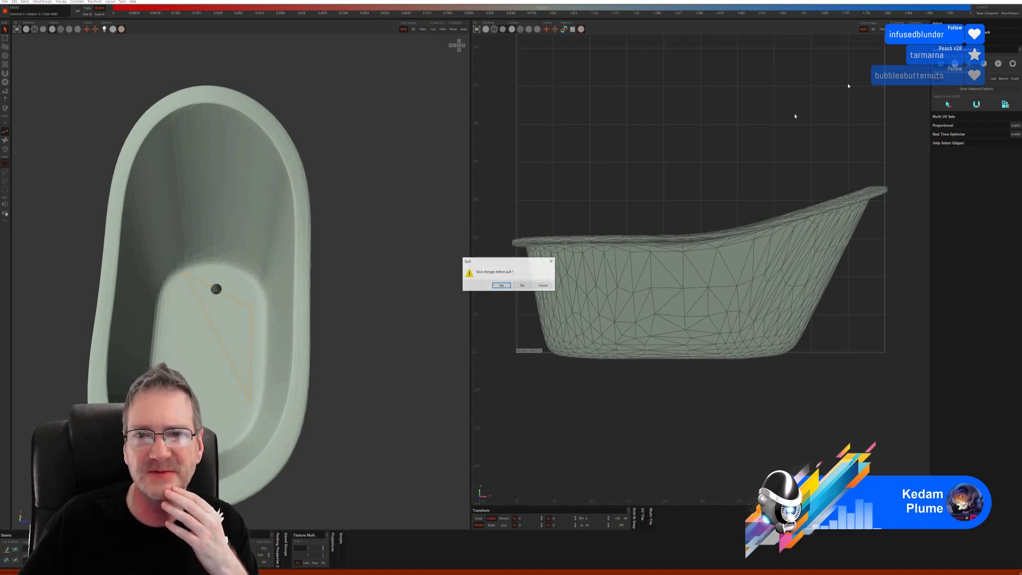
left_click(524, 288)
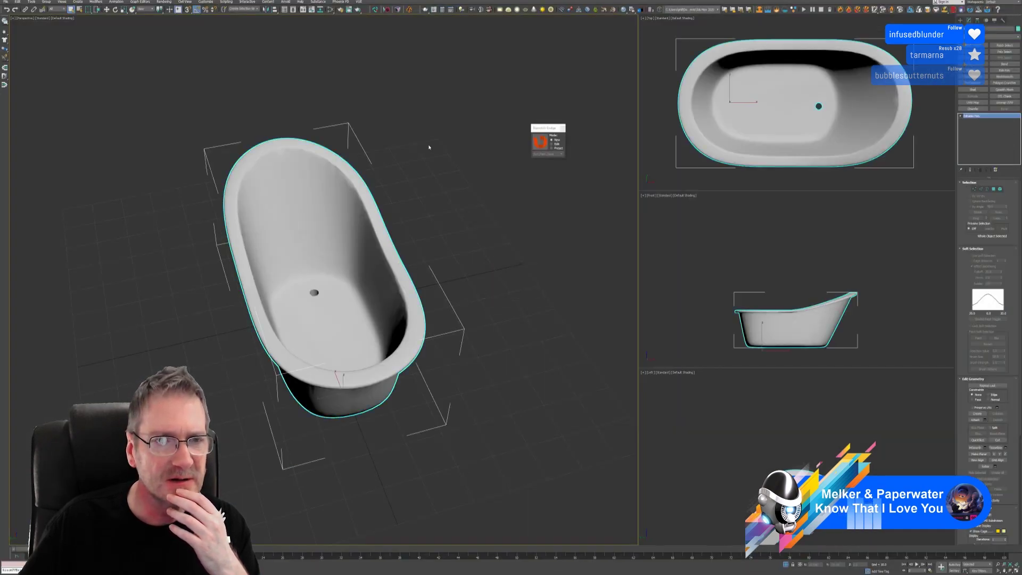
Export only the selected tub basin as an FBX file named tmptub into the BathTub project folder.
key("alt+f")
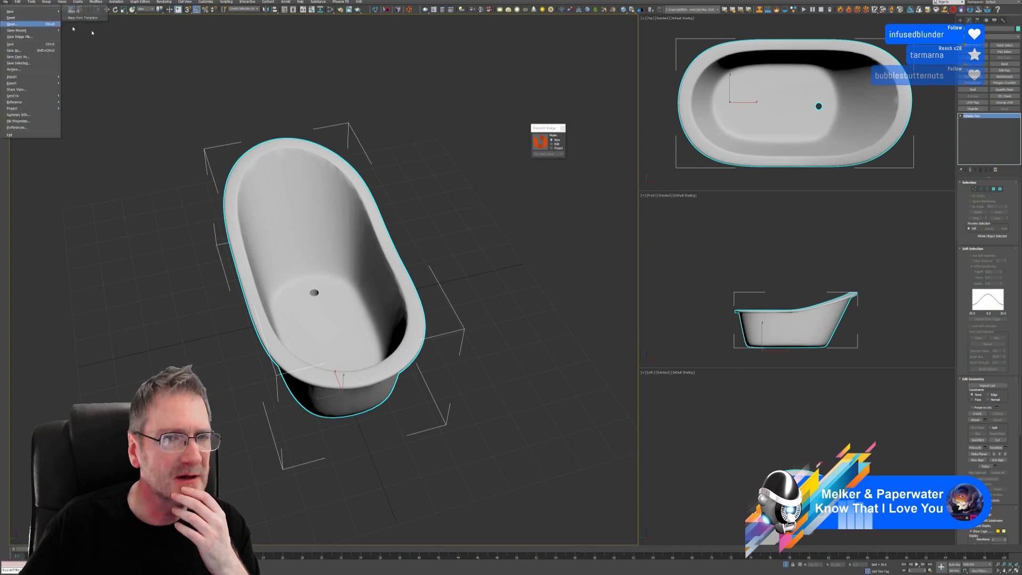
mouse_move(32, 83)
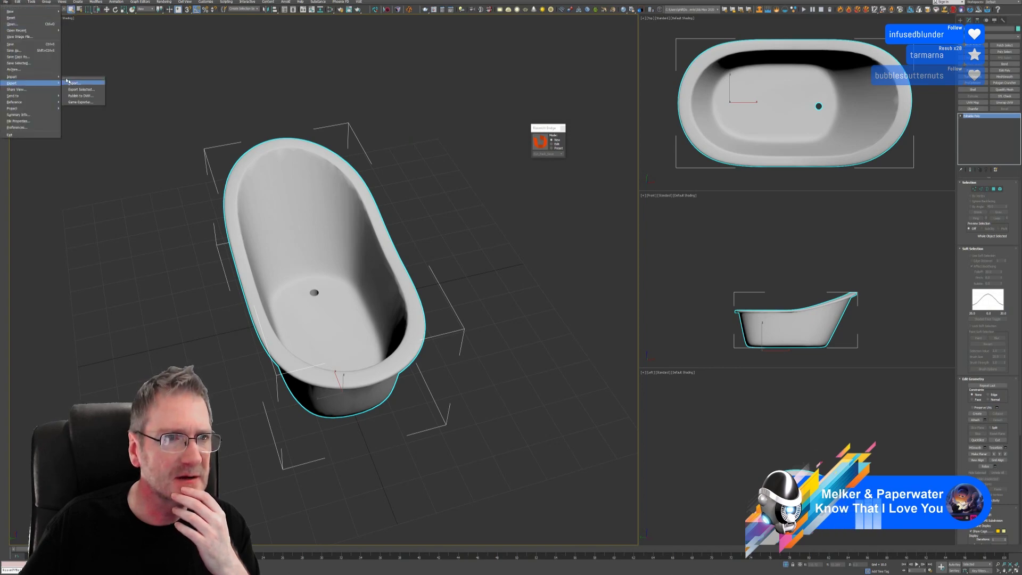
left_click(83, 90)
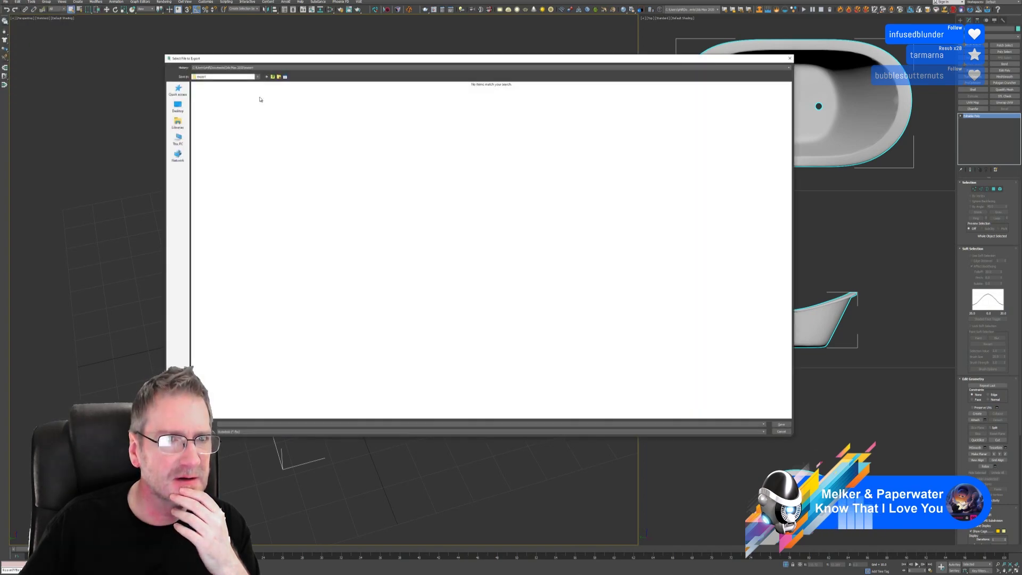
left_click(242, 68)
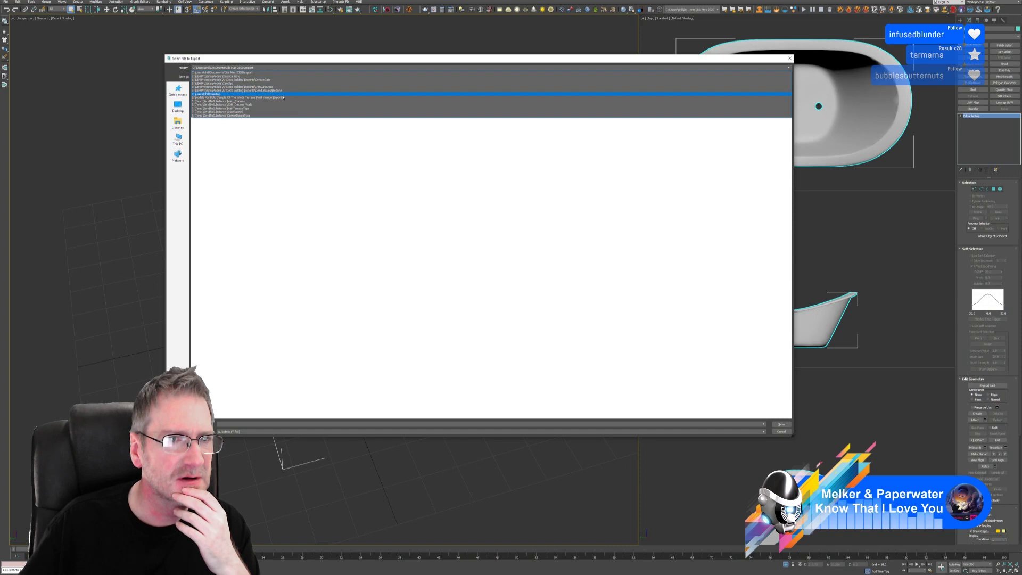
left_click(258, 77)
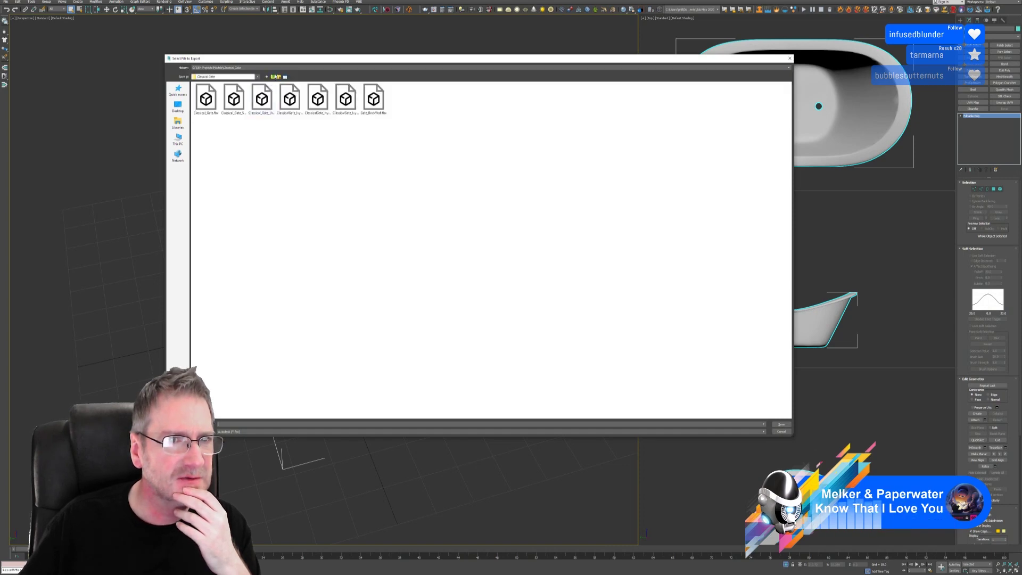
double_click(234, 100)
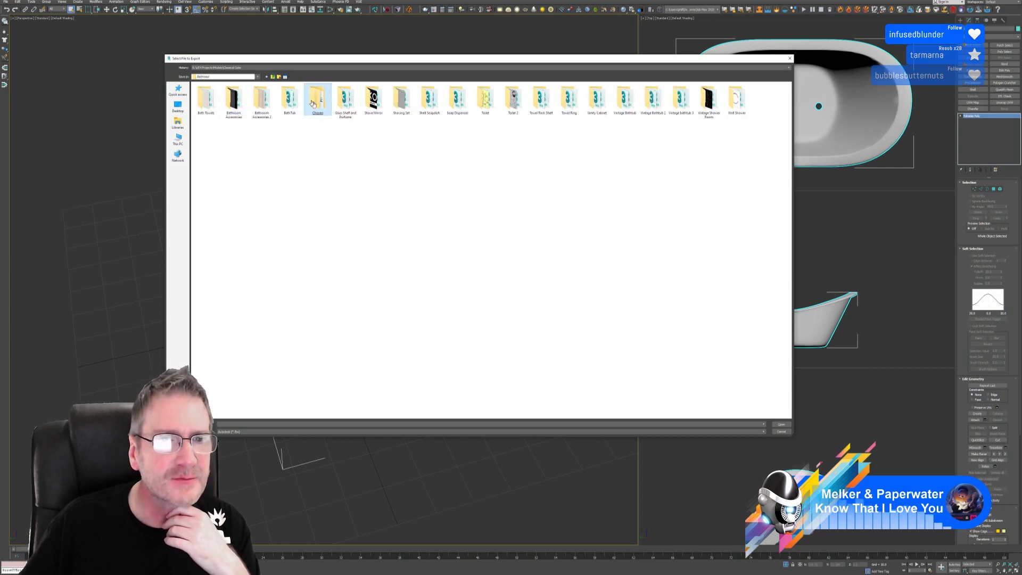
double_click(315, 102)
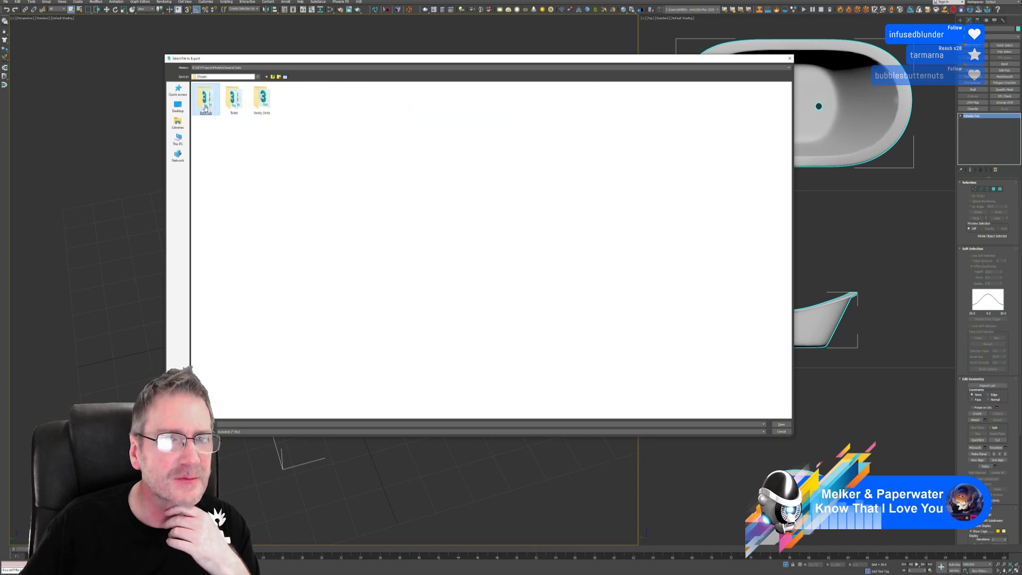
double_click(206, 107)
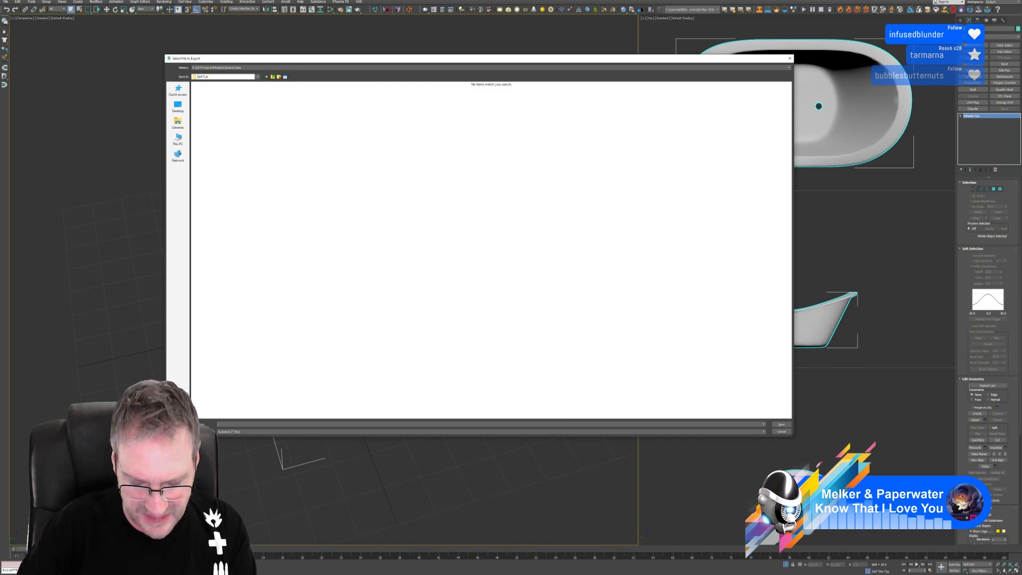
type("smthtub")
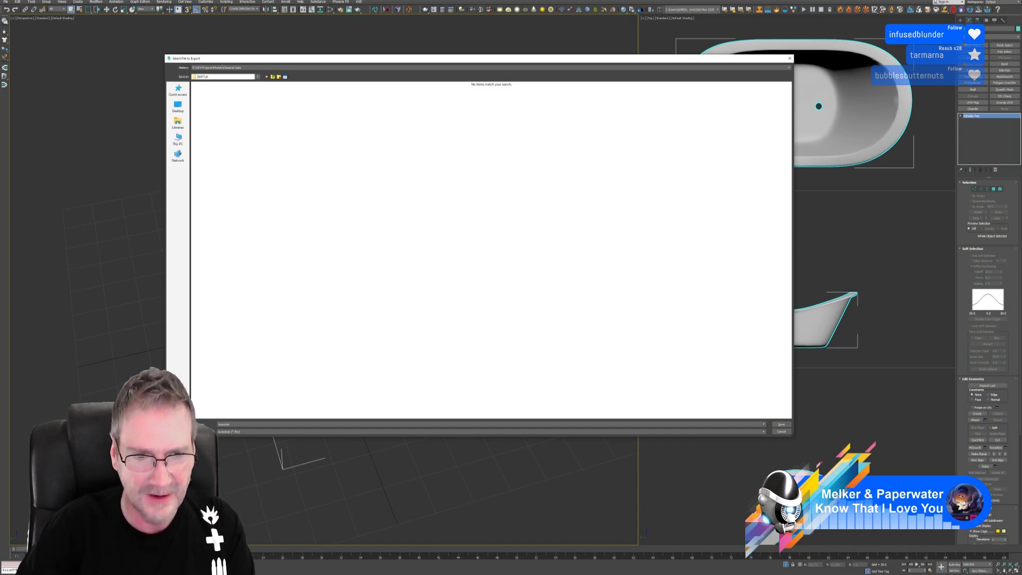
key("Return")
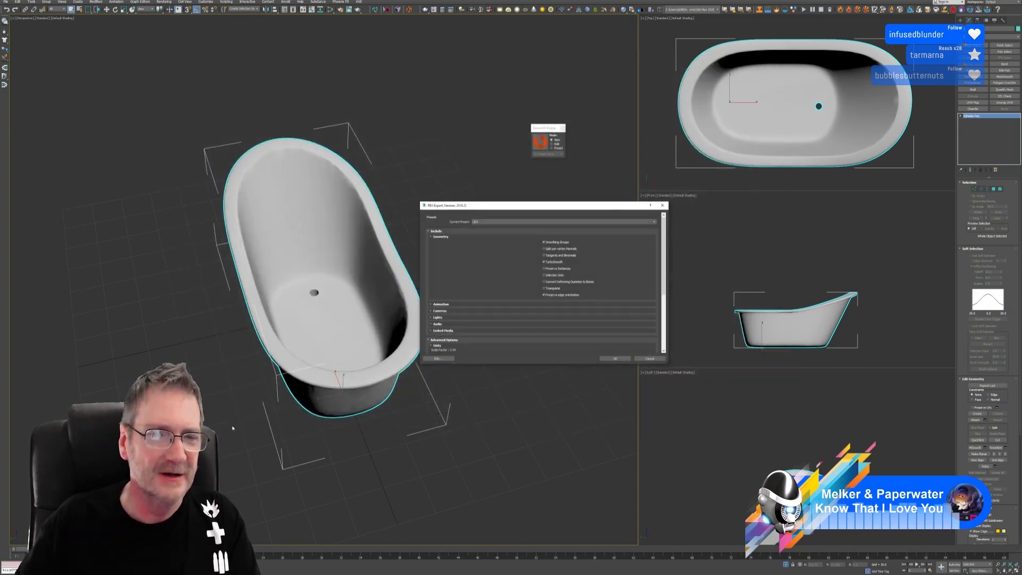
left_click(615, 359)
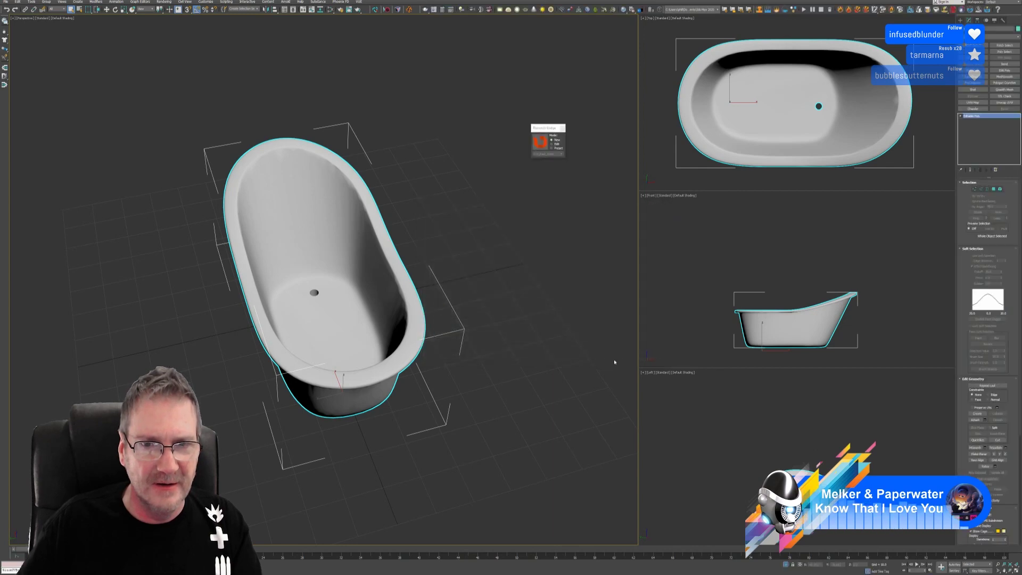
Export the selected tub basin as an OBJ file named tmpTub into the same folder with the current export options.
left_click(5, 2)
mouse_move(30, 84)
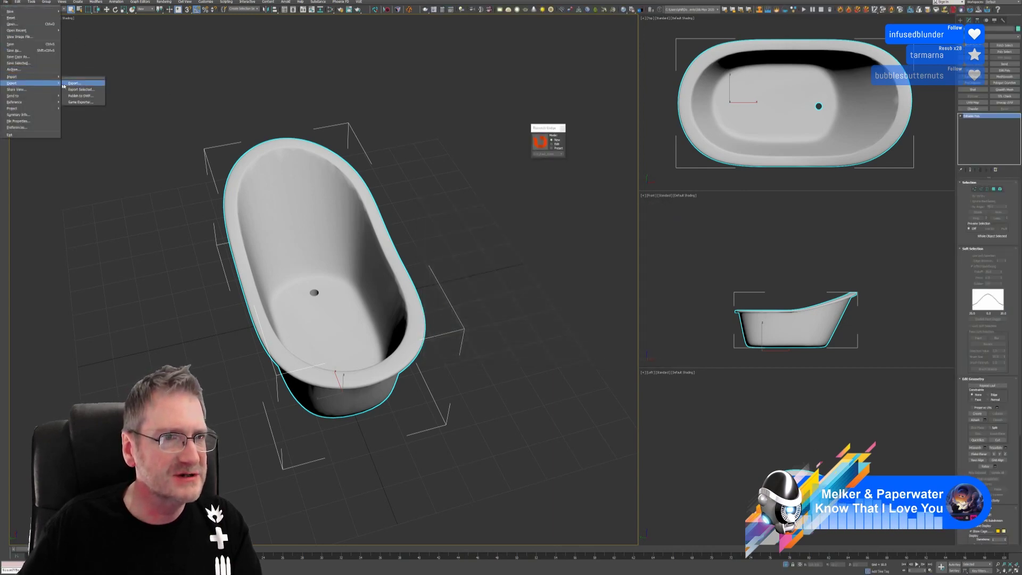
left_click(80, 89)
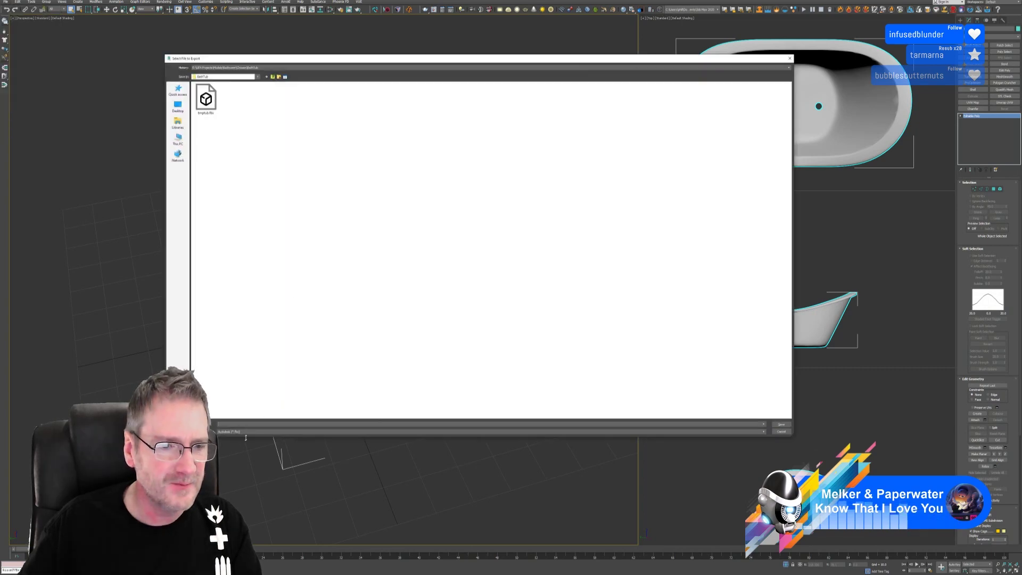
left_click(255, 431)
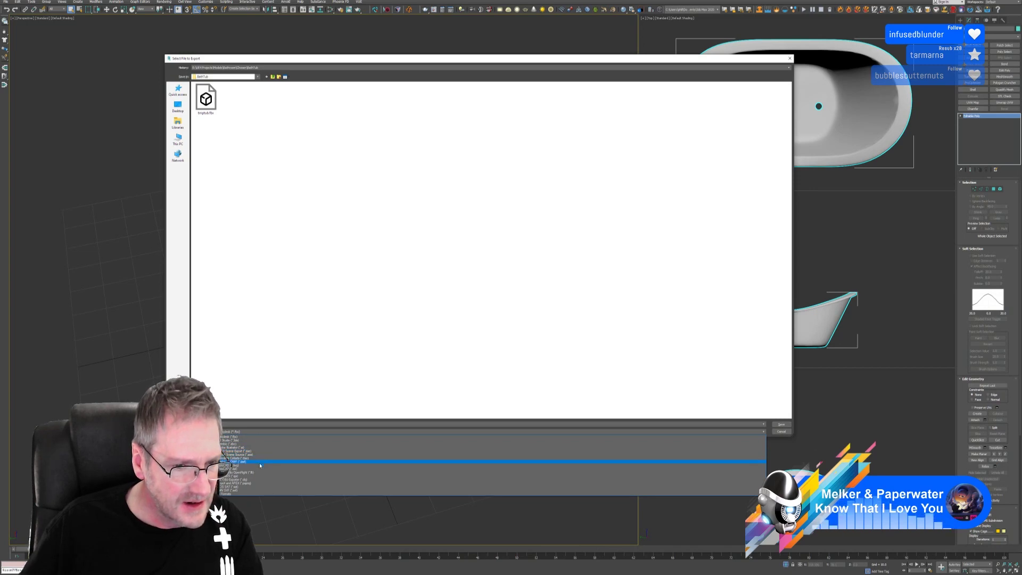
left_click(254, 480)
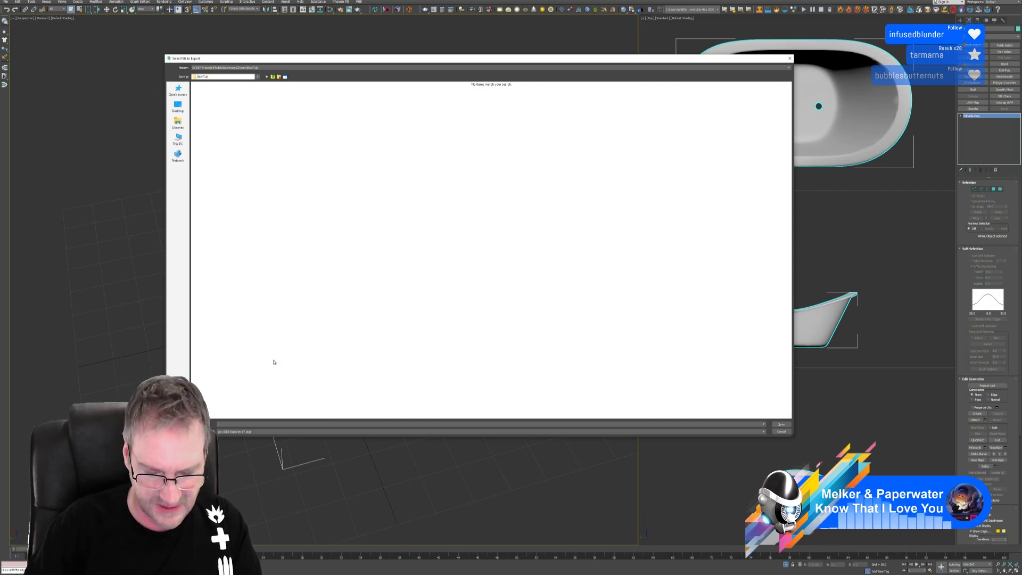
type("tmpT")
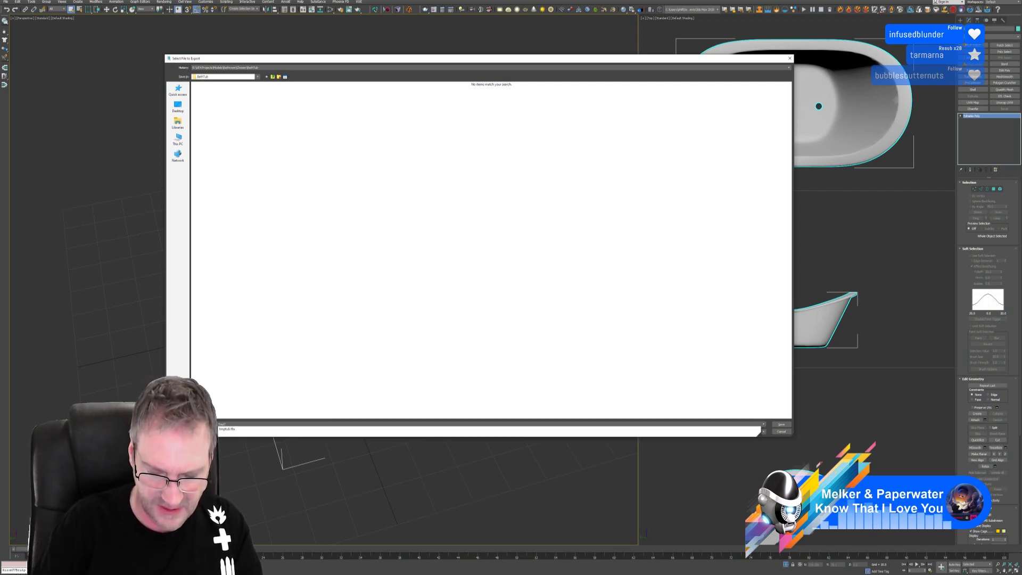
type("ub")
key("Return")
key("Return")
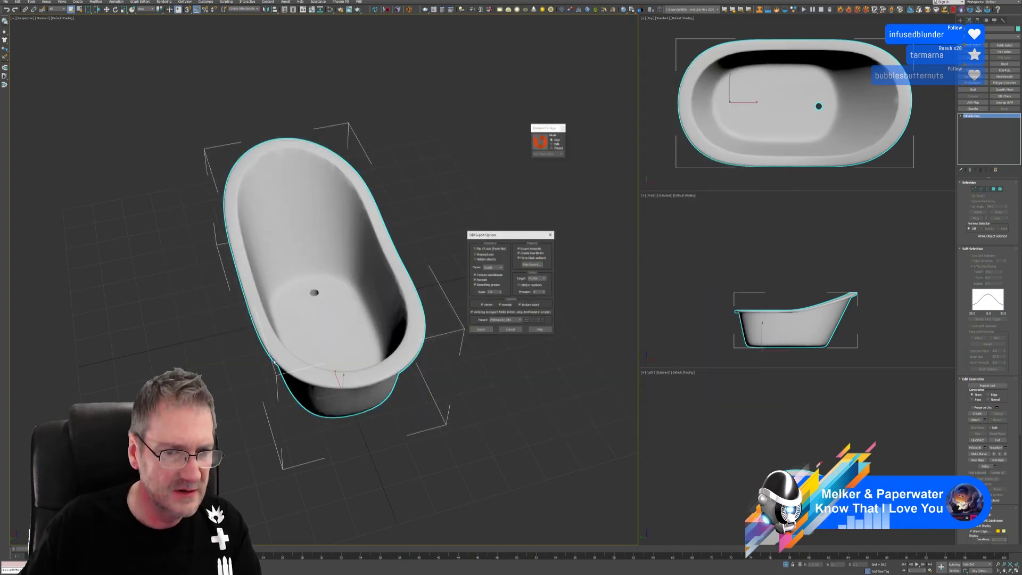
left_click(484, 331)
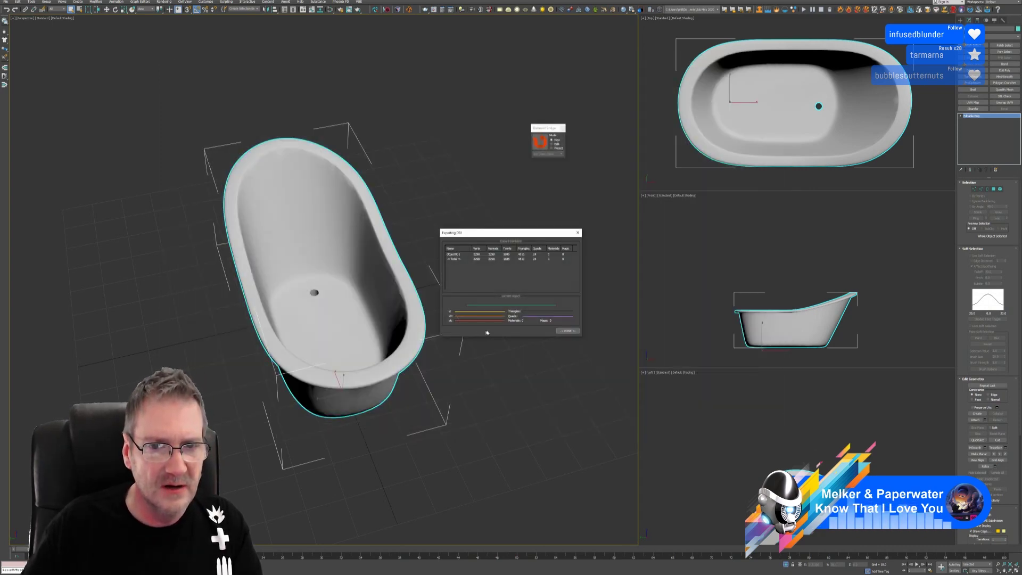
left_click(568, 331)
Deselect the tub basin and import tmpTub.obj from the BathTub project folder with the current OBJ import options.
left_click(276, 106)
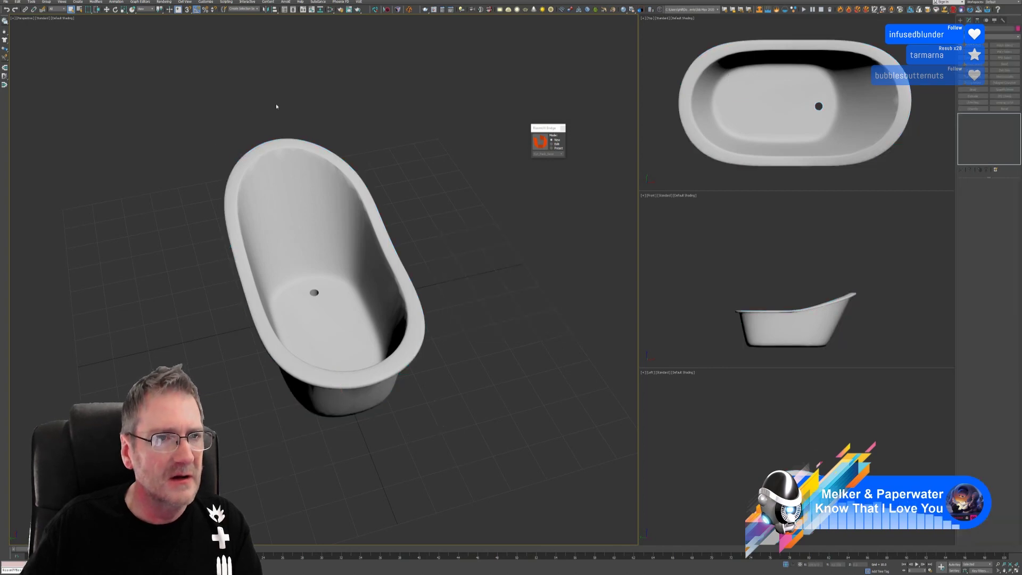
left_click(6, 1)
mouse_move(33, 79)
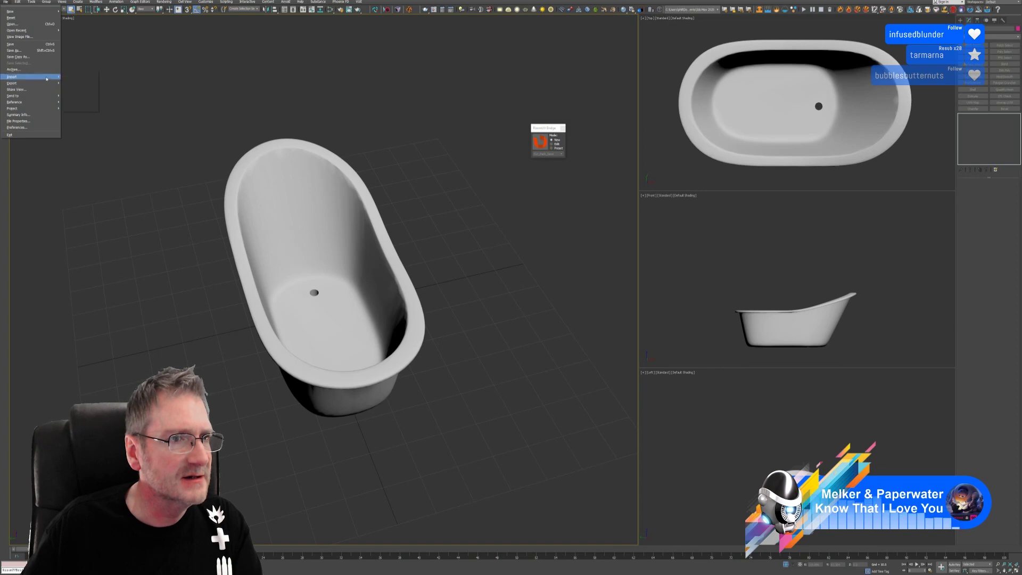
left_click(201, 103)
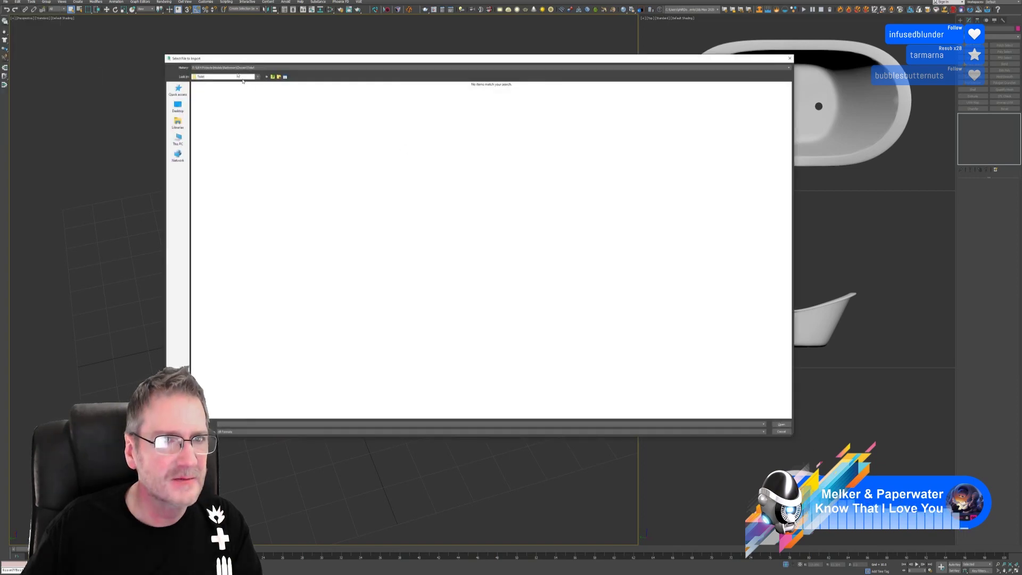
left_click(232, 67)
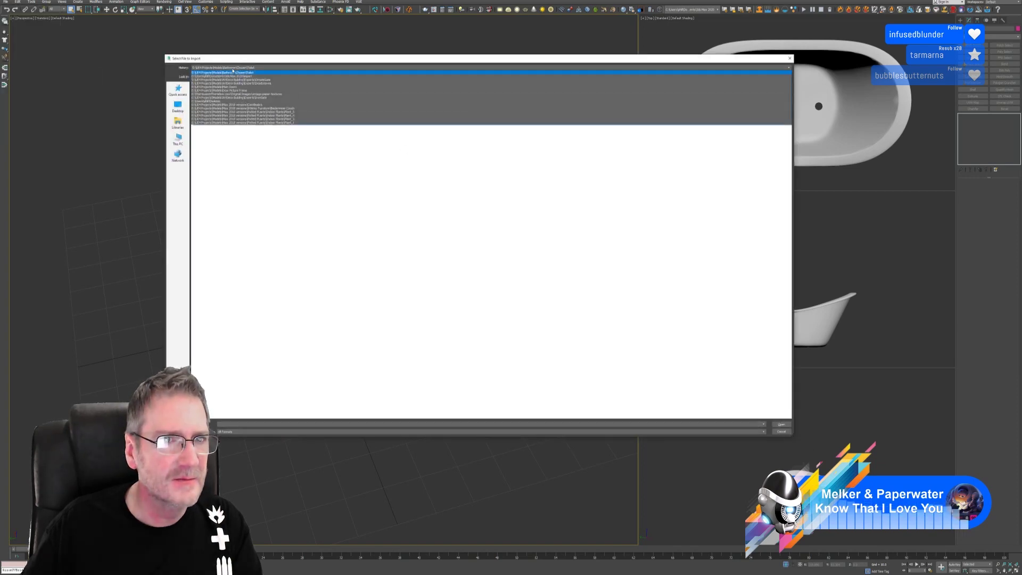
left_click(233, 72)
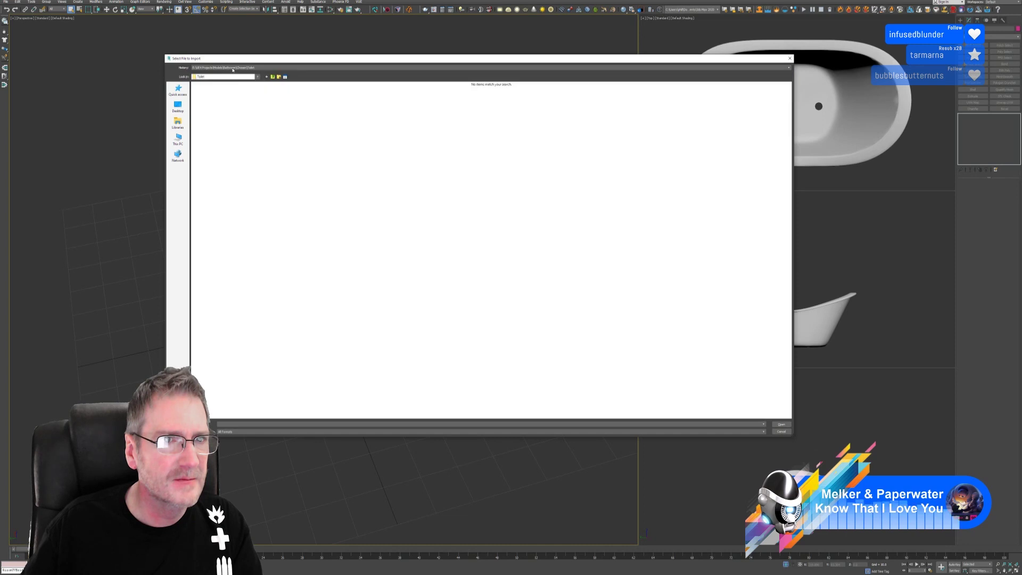
left_click(273, 77)
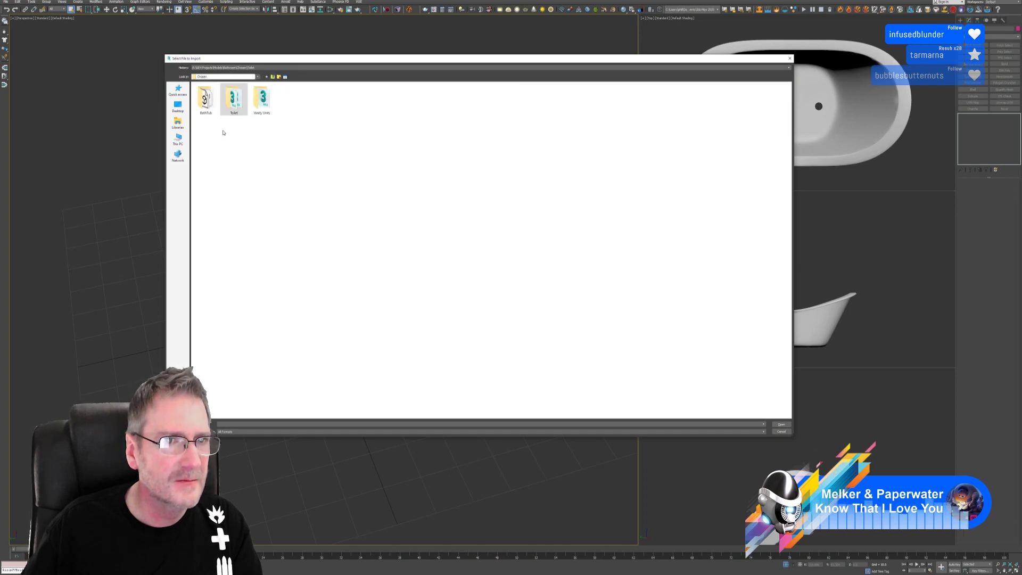
double_click(206, 103)
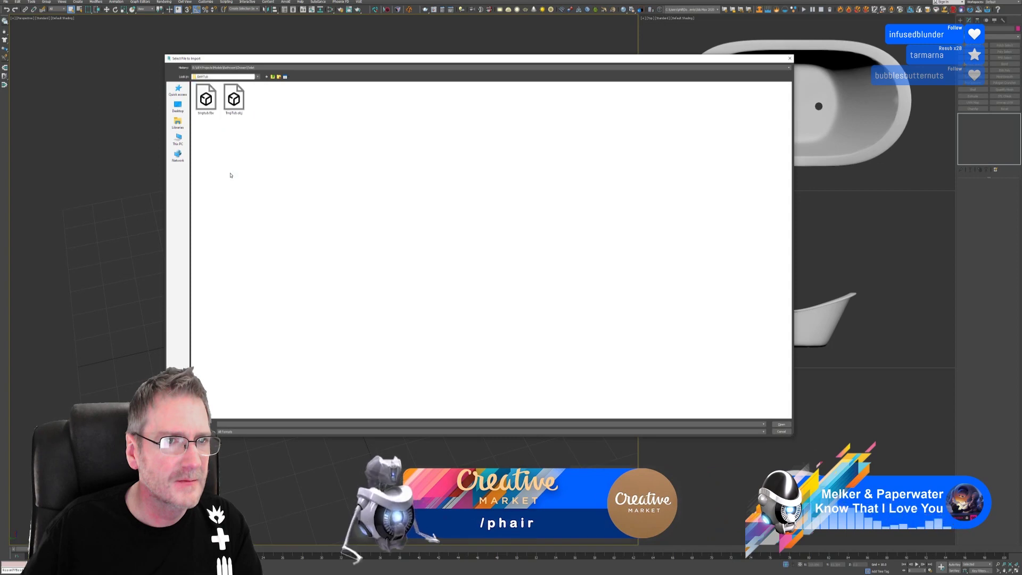
left_click(233, 101)
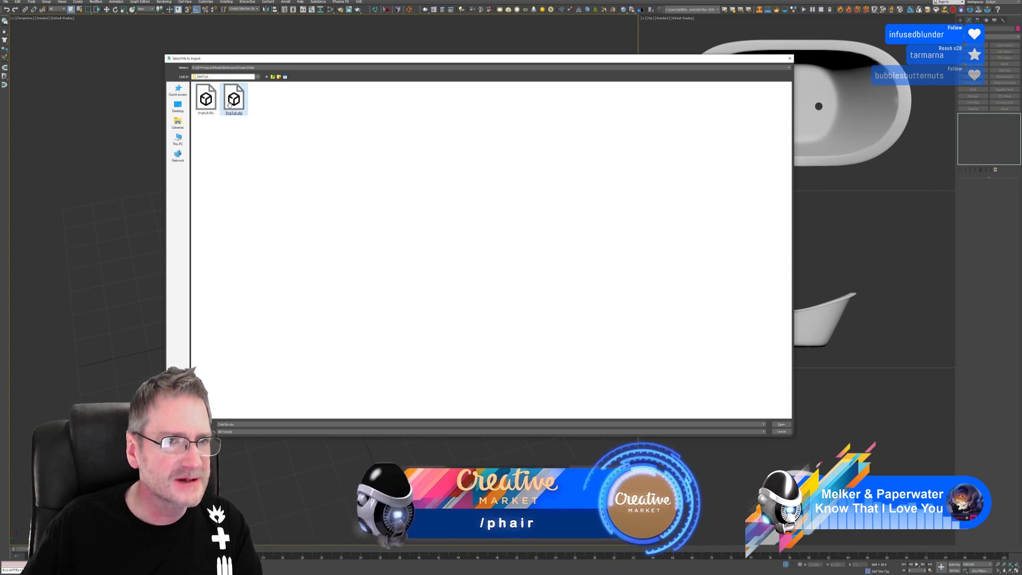
key("Return")
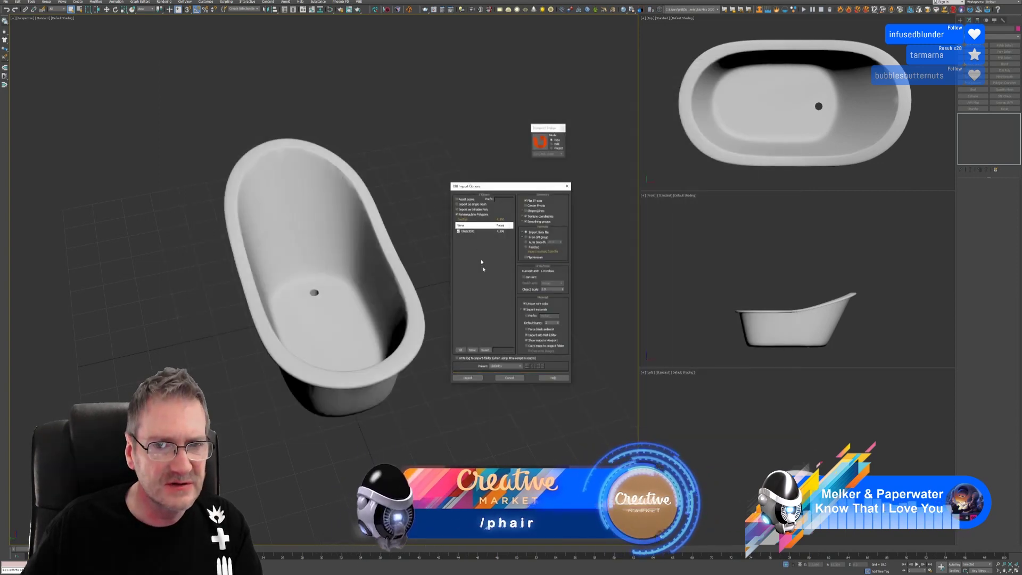
left_click(466, 378)
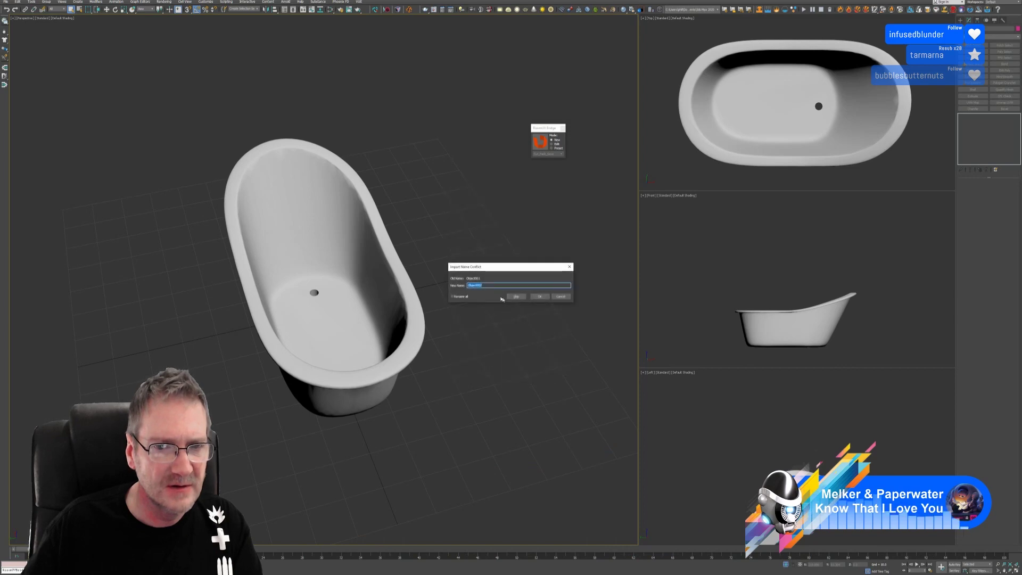
Enter an altered new name for the imported tub object and dismiss the name conflict.
left_click(489, 286)
type("wewqeq")
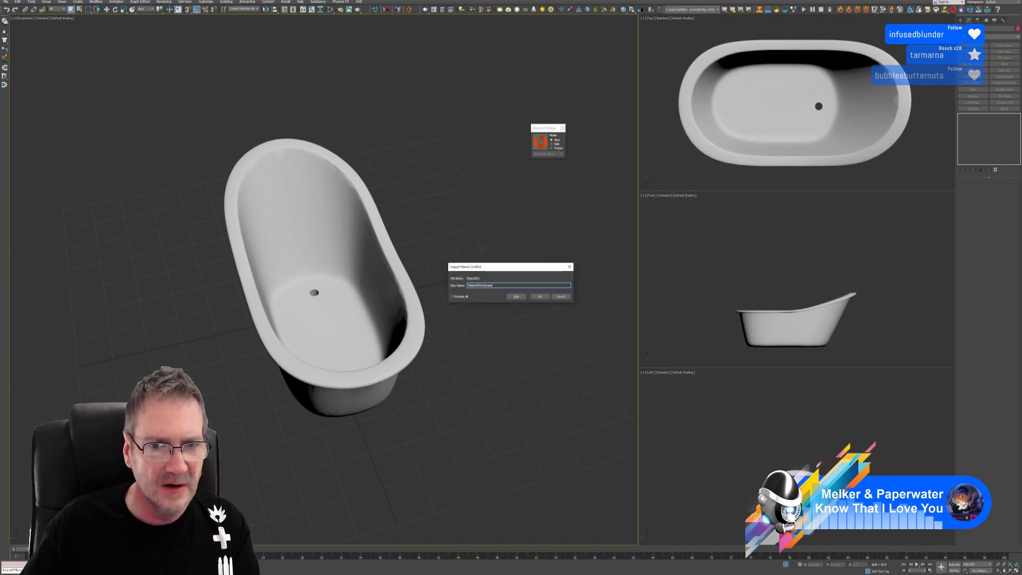
type("ewq")
left_click(516, 297)
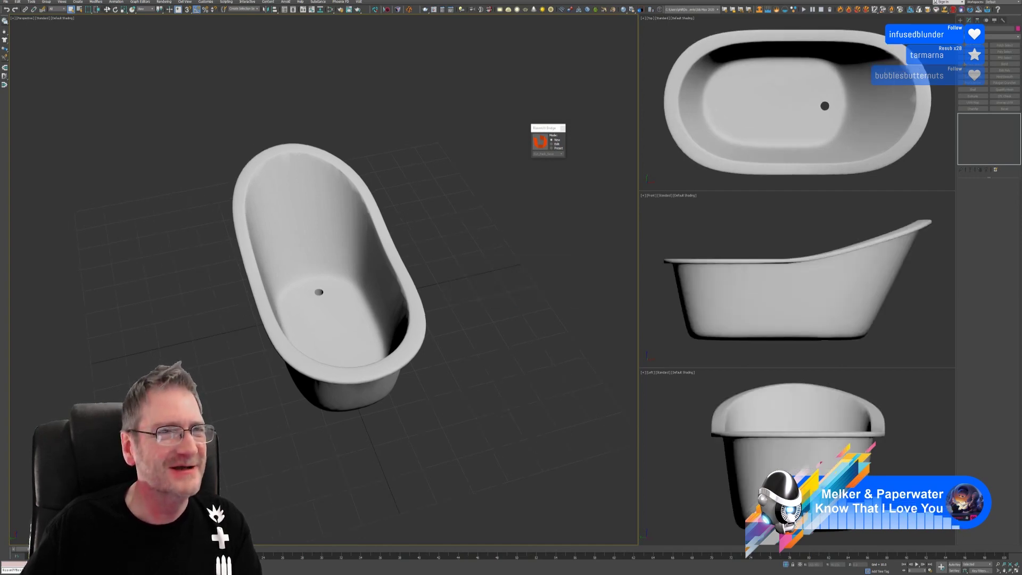
End the isolation to show all the bathtub and shower parts, and select the tub basin with the Move tool.
key("w")
scroll(444, 286, "down", 10)
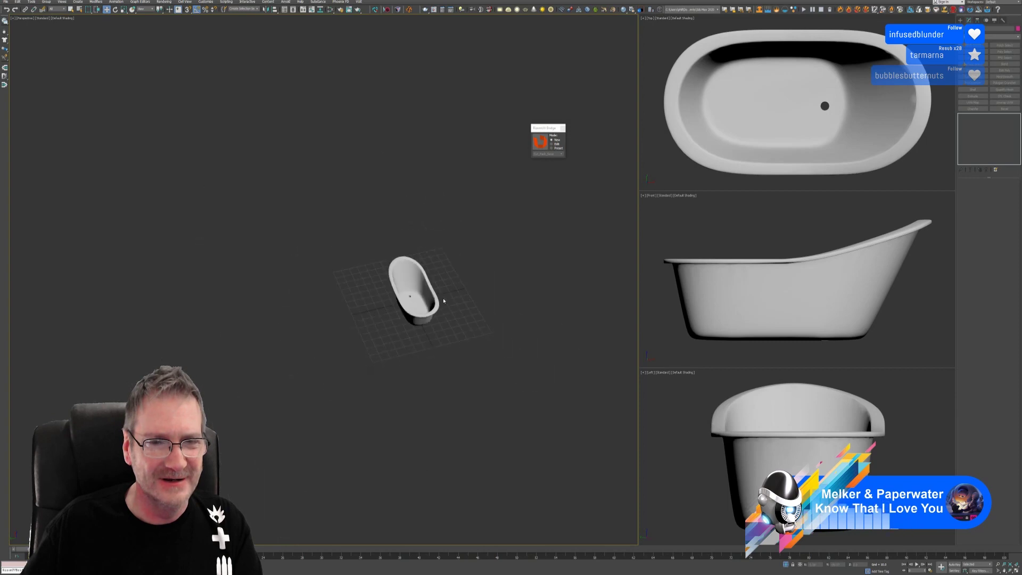
scroll(443, 298, "up", 7)
left_click(397, 271)
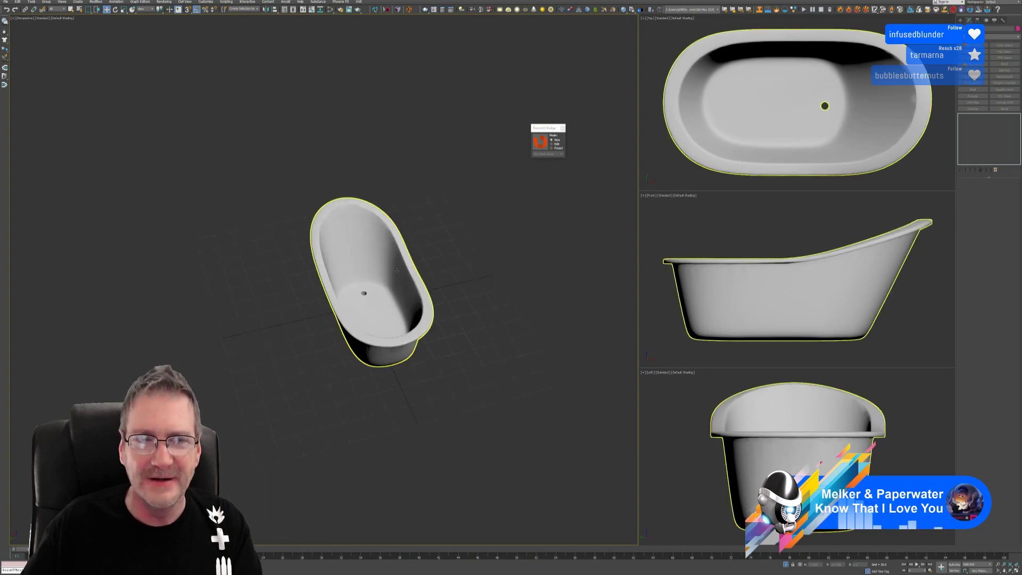
key("ctrl+d")
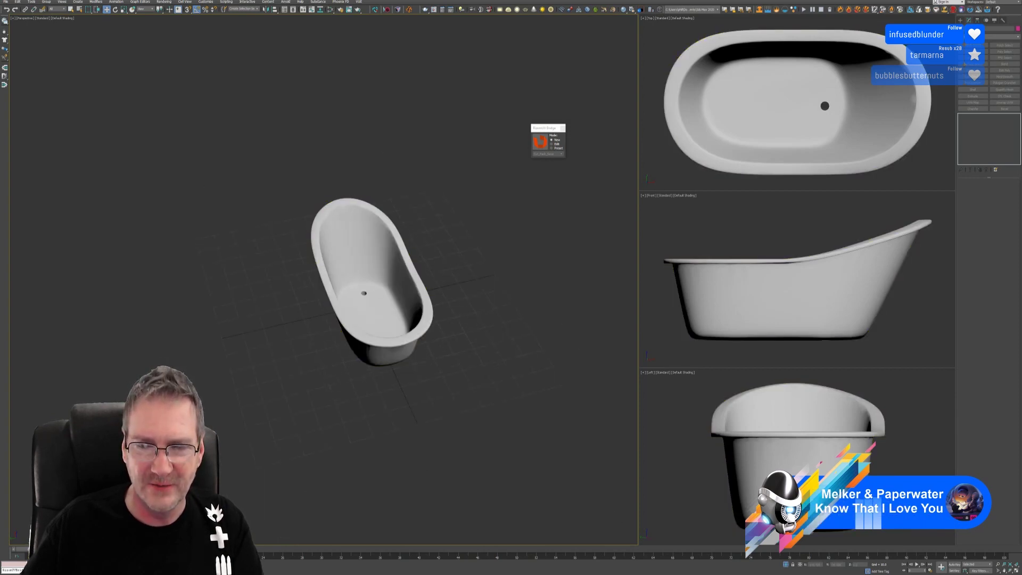
left_click(786, 564)
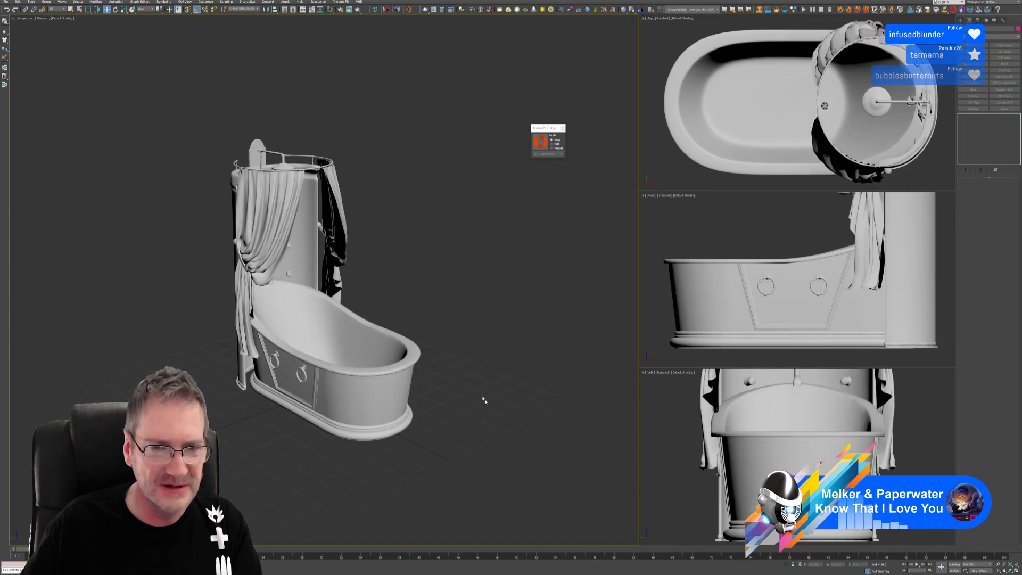
left_click(374, 351)
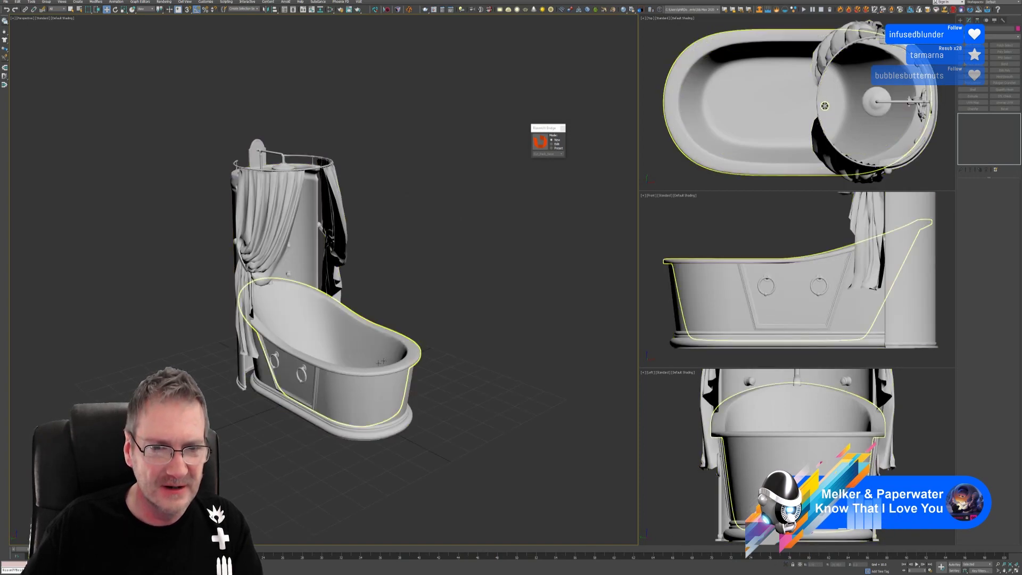
scroll(415, 356, "down", 10)
scroll(410, 357, "up", 10)
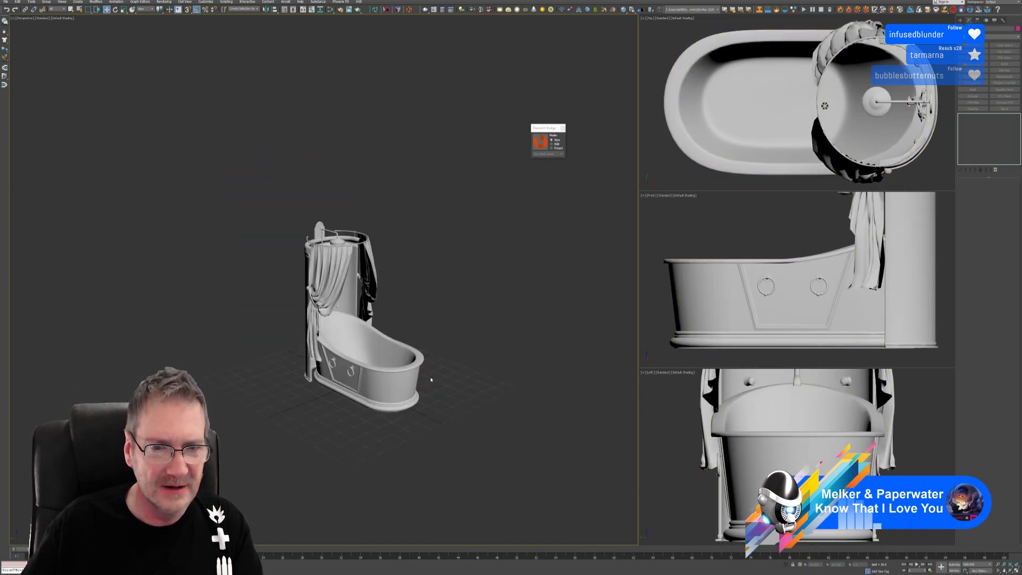
left_click(406, 358)
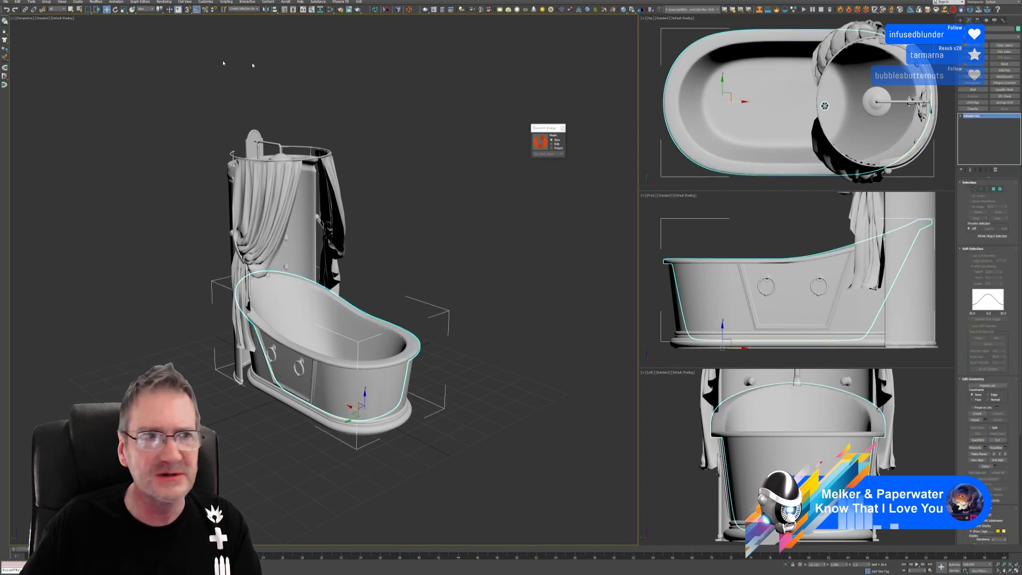
Check the scene's object list for the imported tub and look over the model from farther away.
left_click(80, 11)
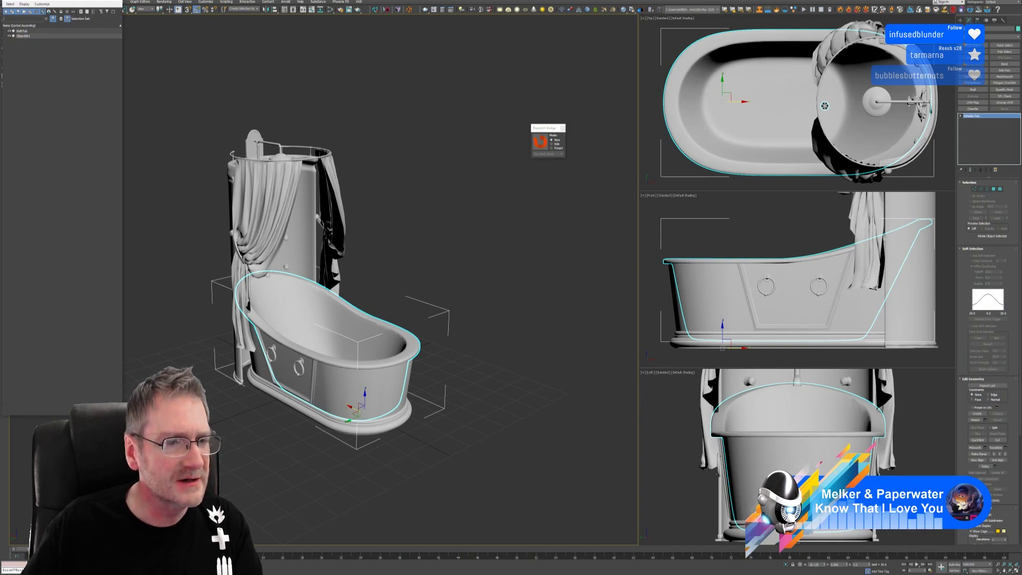
key("Escape")
scroll(464, 351, "down", 10)
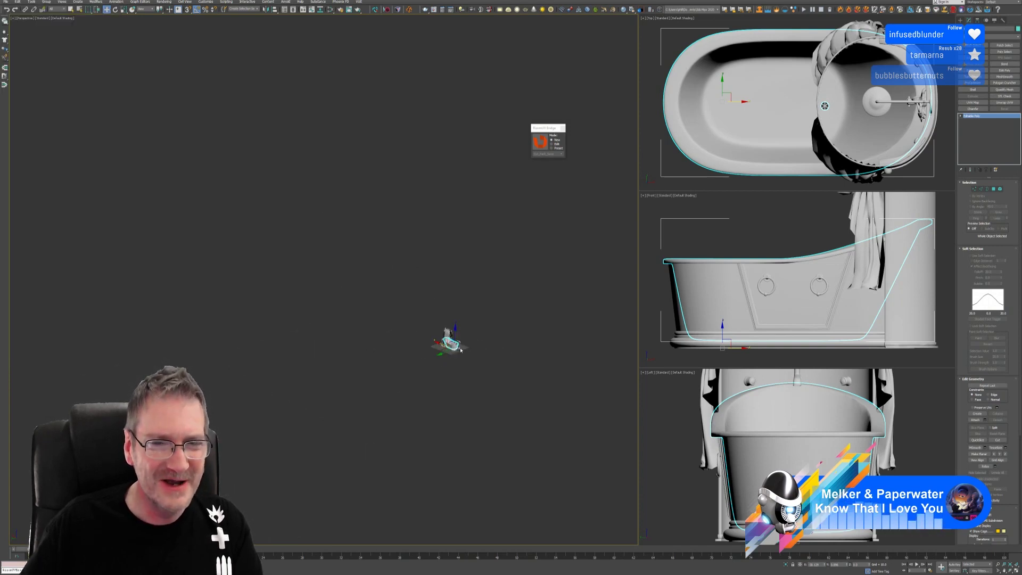
scroll(463, 350, "up", 4)
scroll(463, 349, "up", 8)
scroll(463, 350, "down", 3)
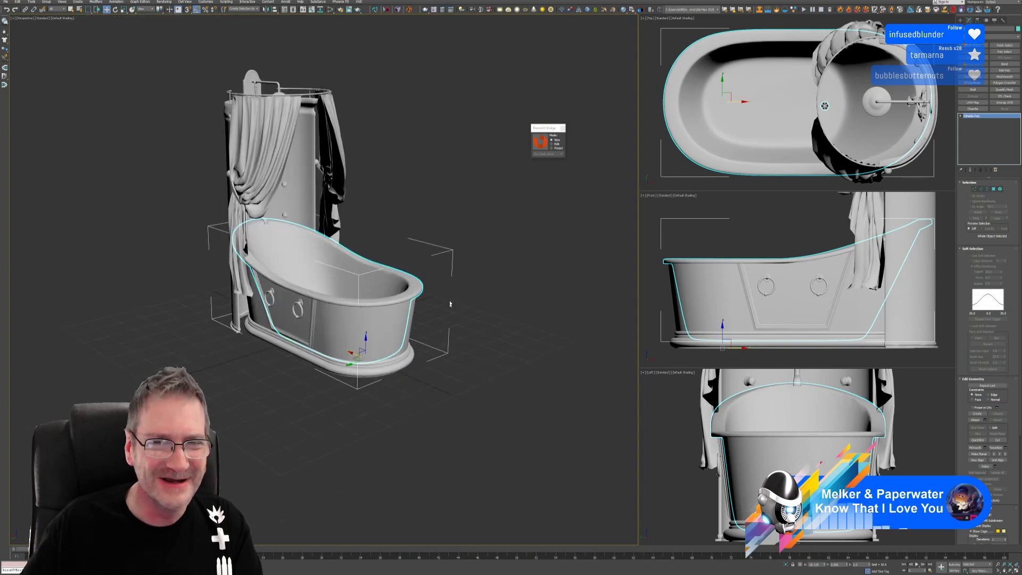
middle_click_drag(450, 304, 466, 321)
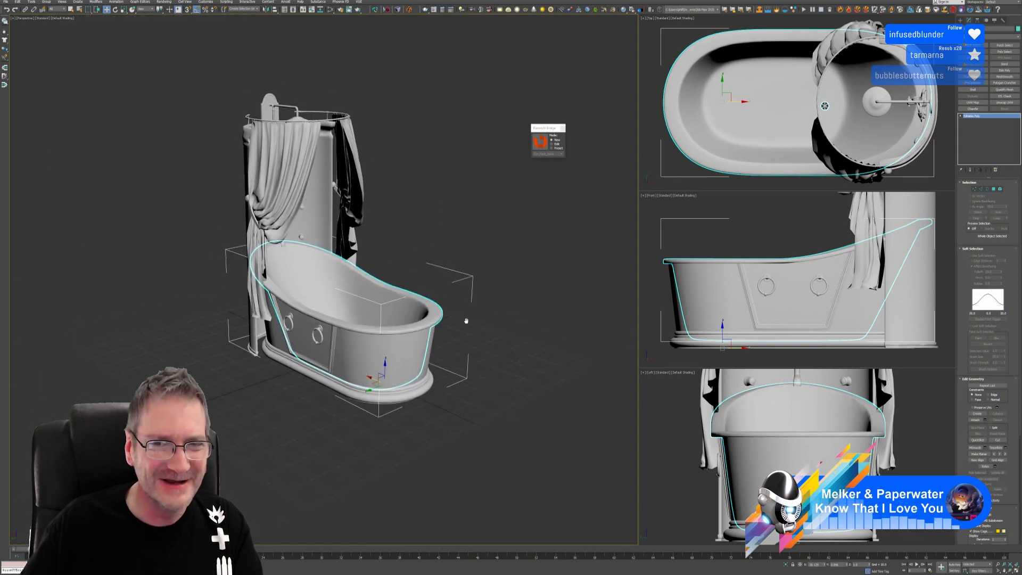
left_click(79, 9)
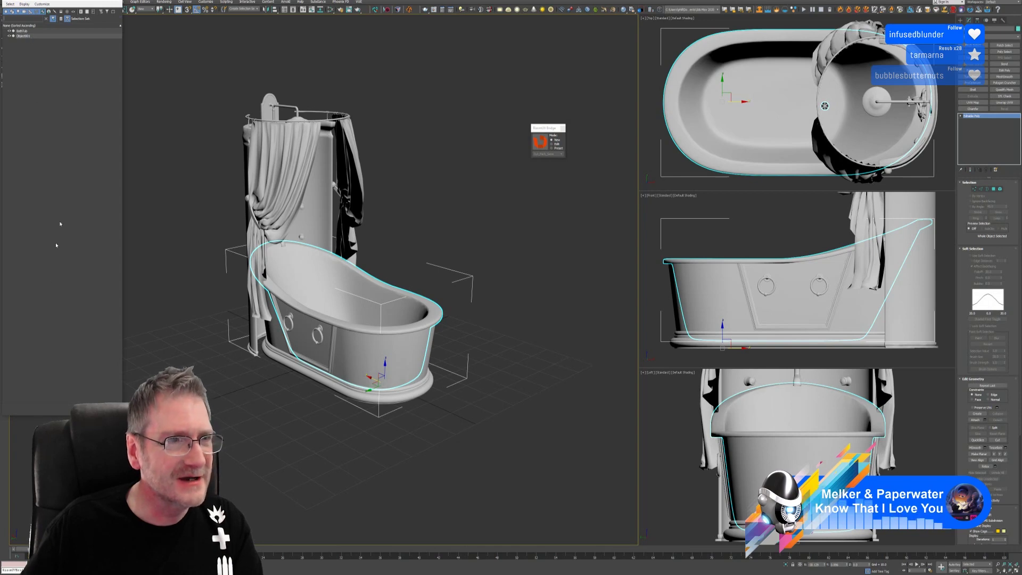
left_click(121, 2)
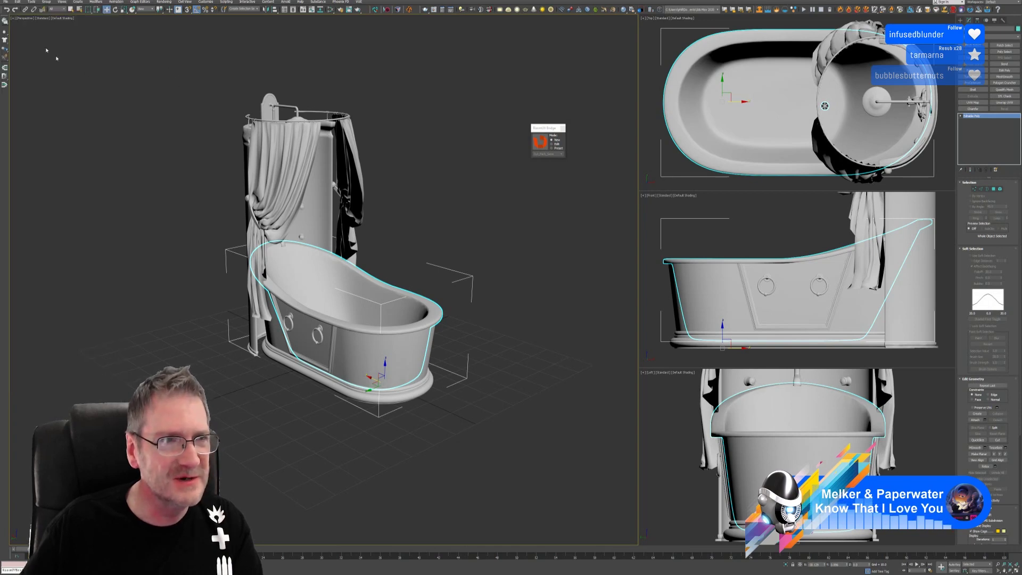
Import tmptub.fbx from the BathTub project folder with the current FBX import settings.
left_click(6, 2)
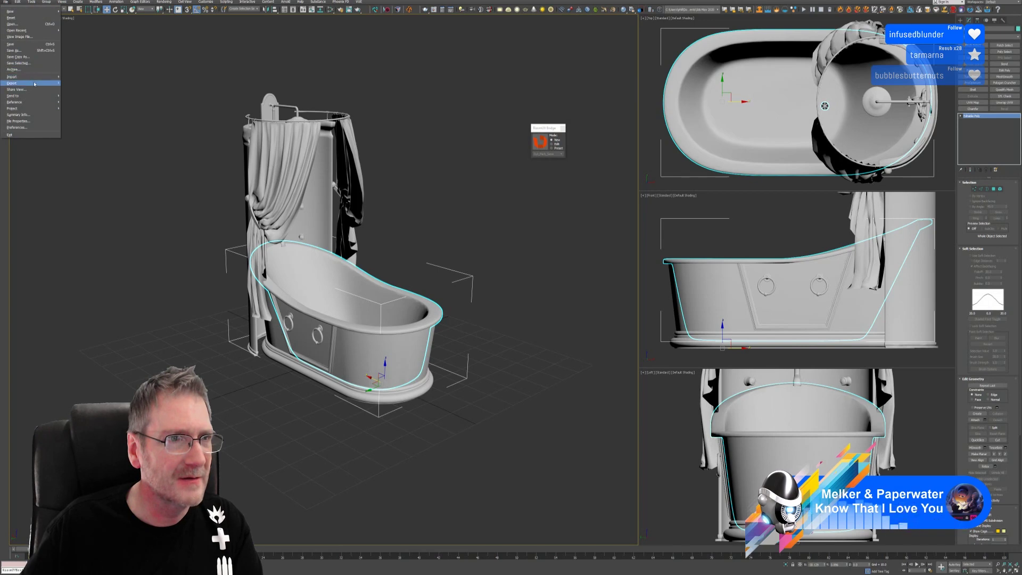
mouse_move(37, 77)
left_click(75, 83)
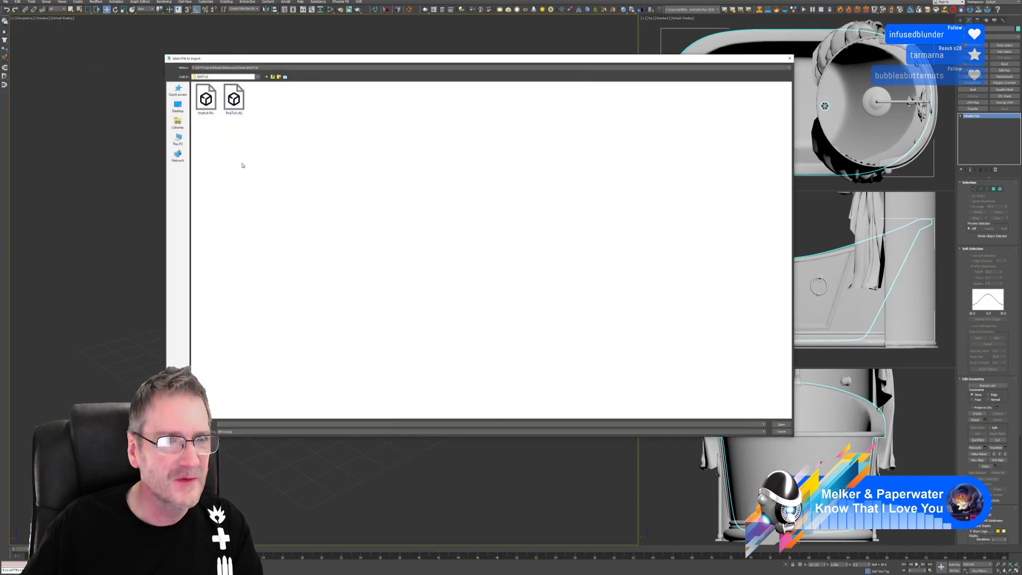
left_click(212, 103)
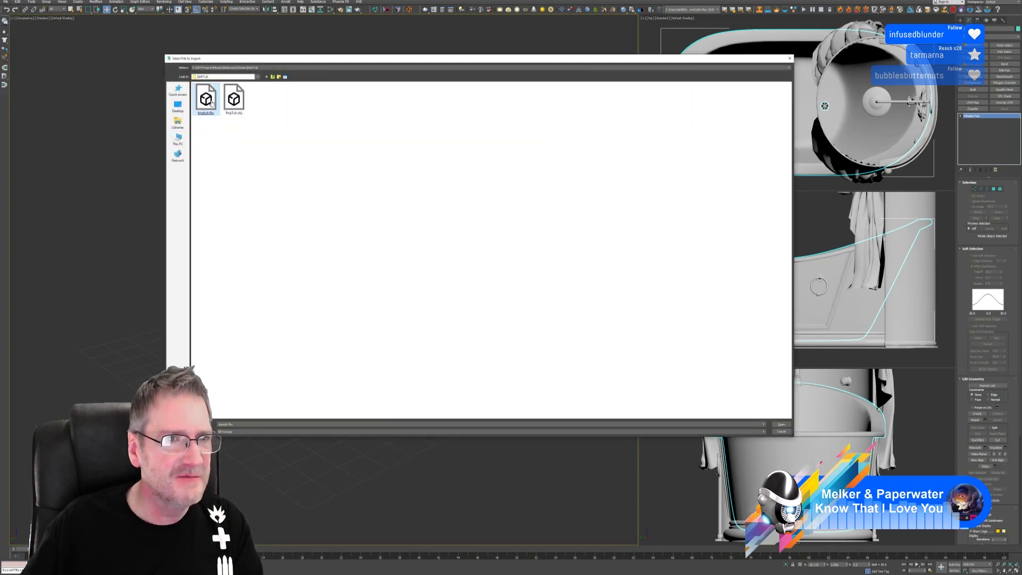
key("Return")
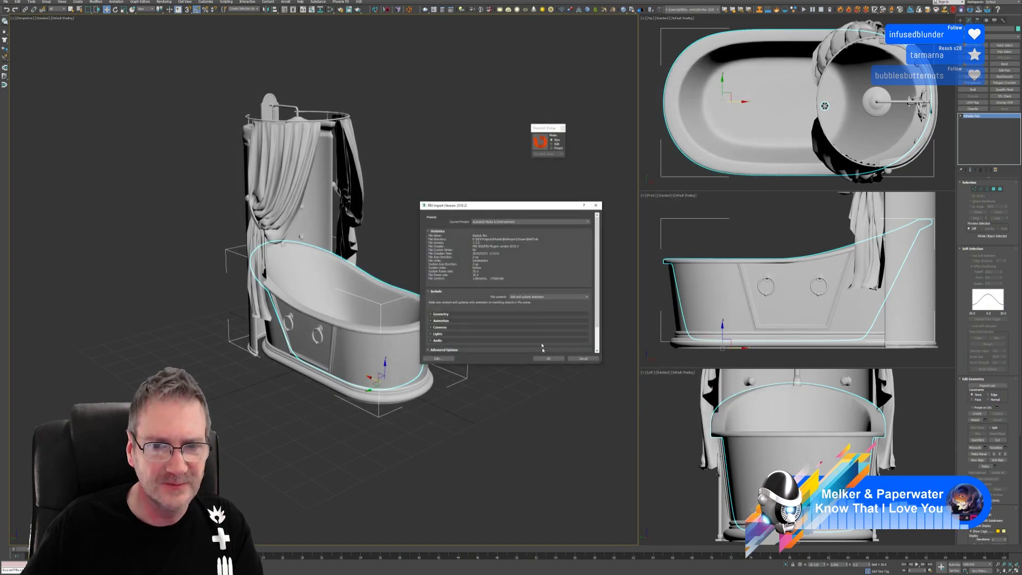
left_click(544, 357)
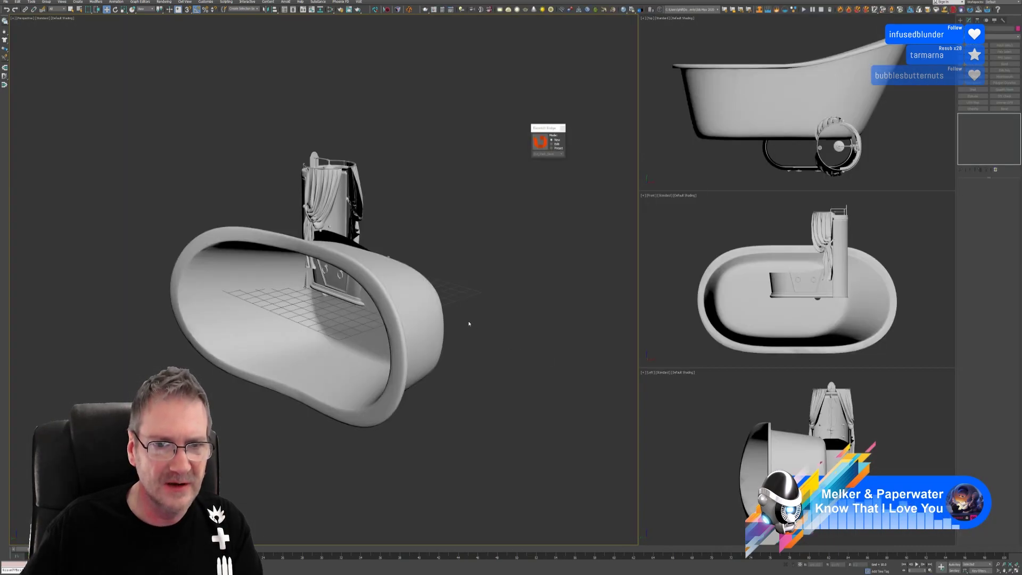
Delete the oversized tub basin, inspect the remaining parts from above, and check the scene's object list.
left_click(428, 316)
key("Delete")
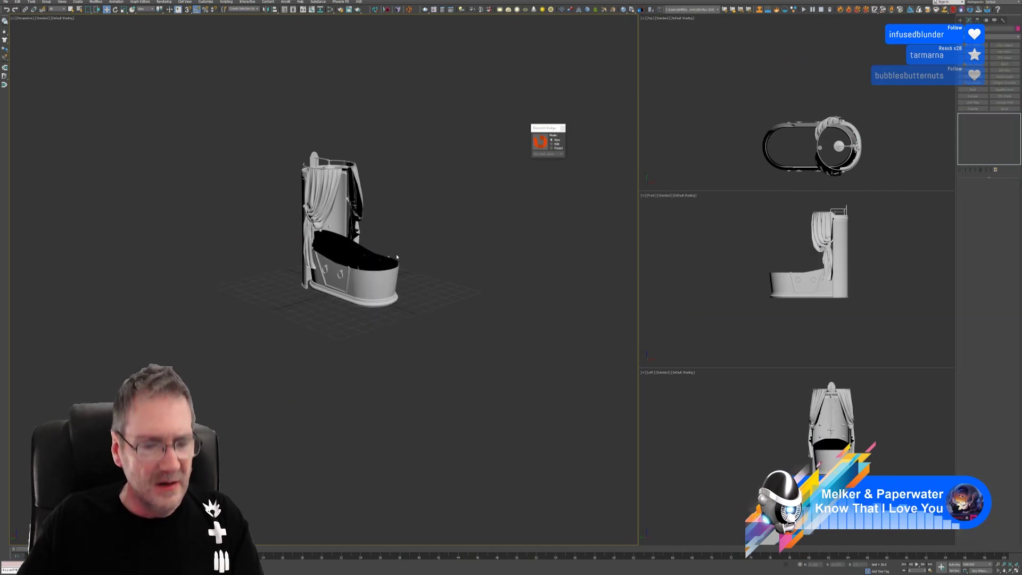
middle_click_drag(384, 246, 372, 293, "alt")
scroll(383, 296, "up", 3)
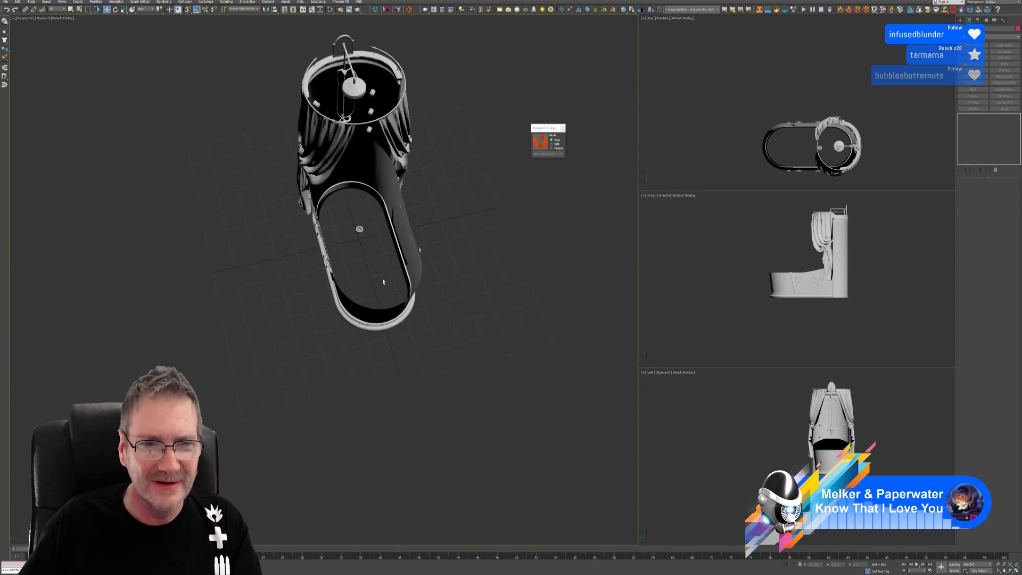
left_click(80, 9)
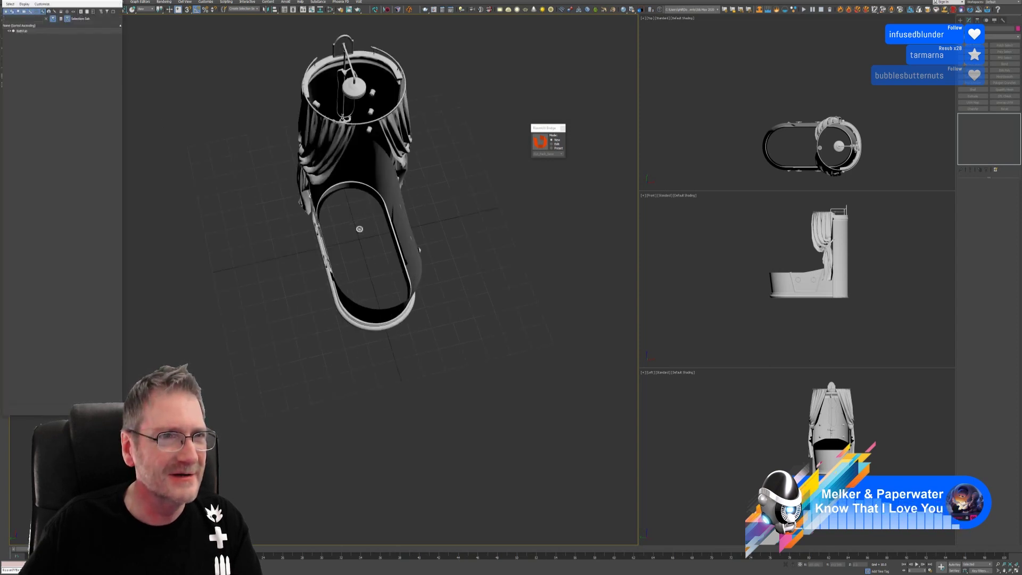
key("Escape")
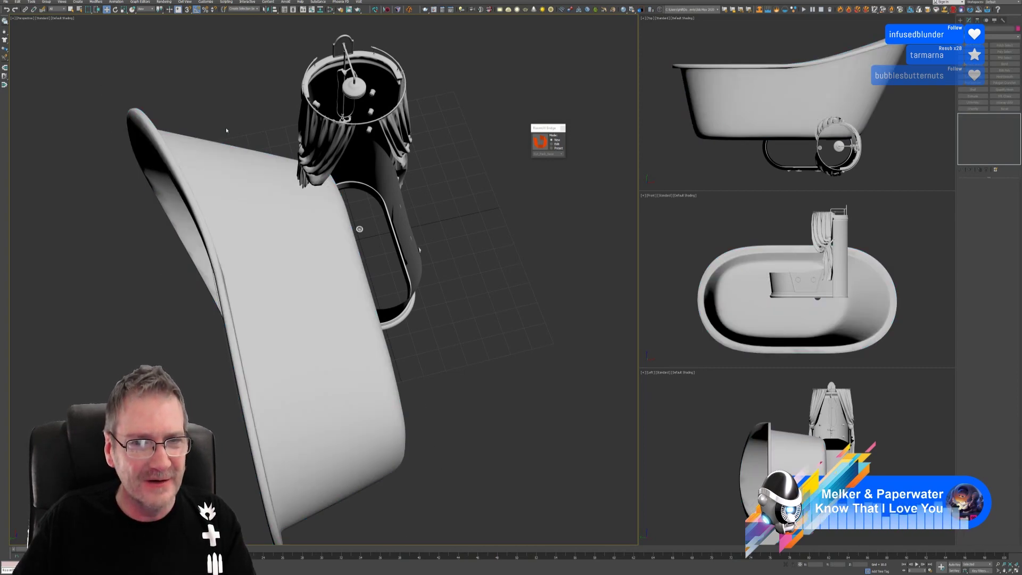
Undo the tub basin's deletion and the changes made just before it.
key("ctrl+z")
key("ctrl+z")
key("ctrl+z")
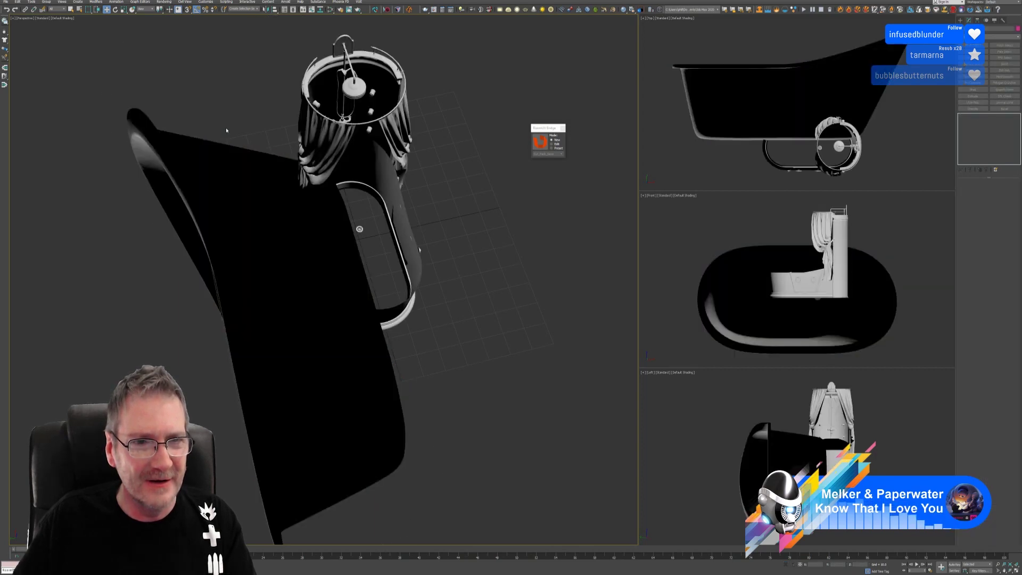
Try selecting the black tub basin and the parts around it in the perspective view.
left_click(226, 256)
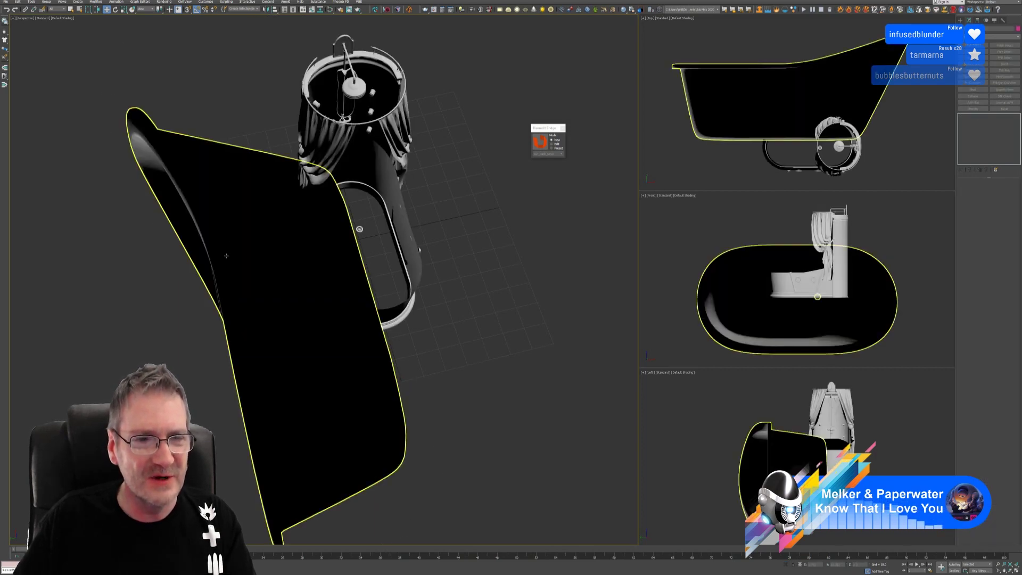
left_click(399, 202)
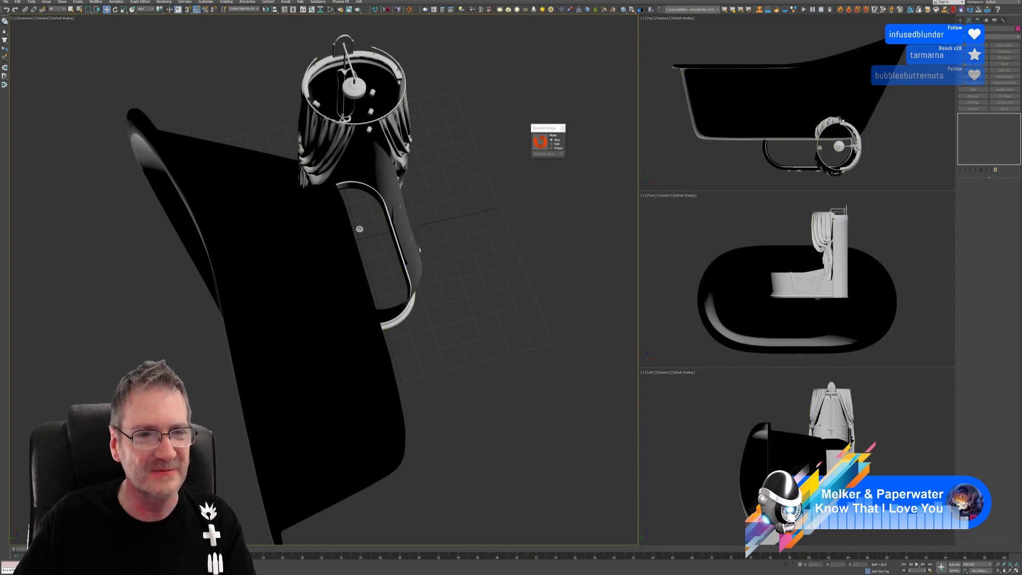
left_click(233, 139)
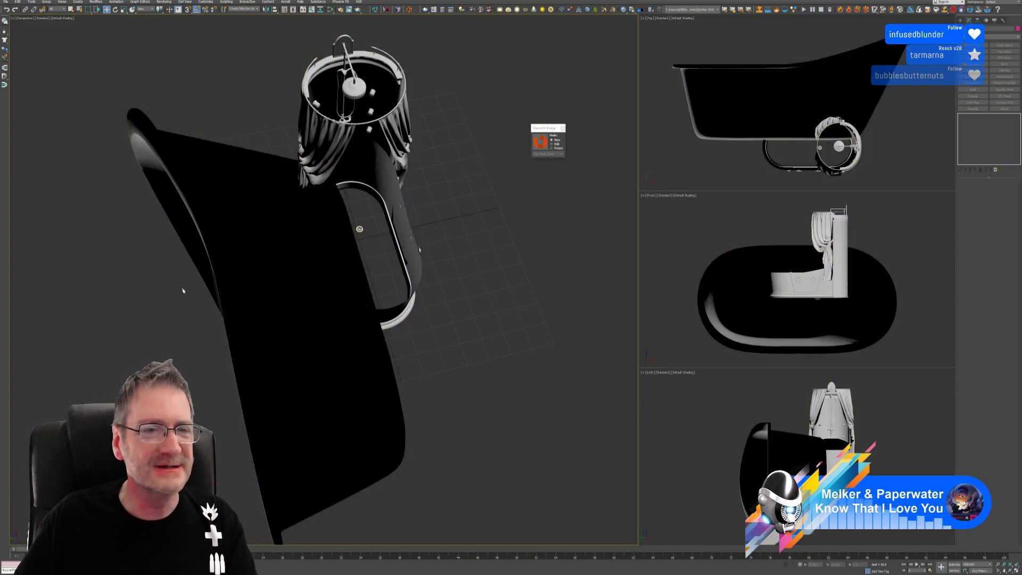
left_click(209, 175)
left_click(735, 169)
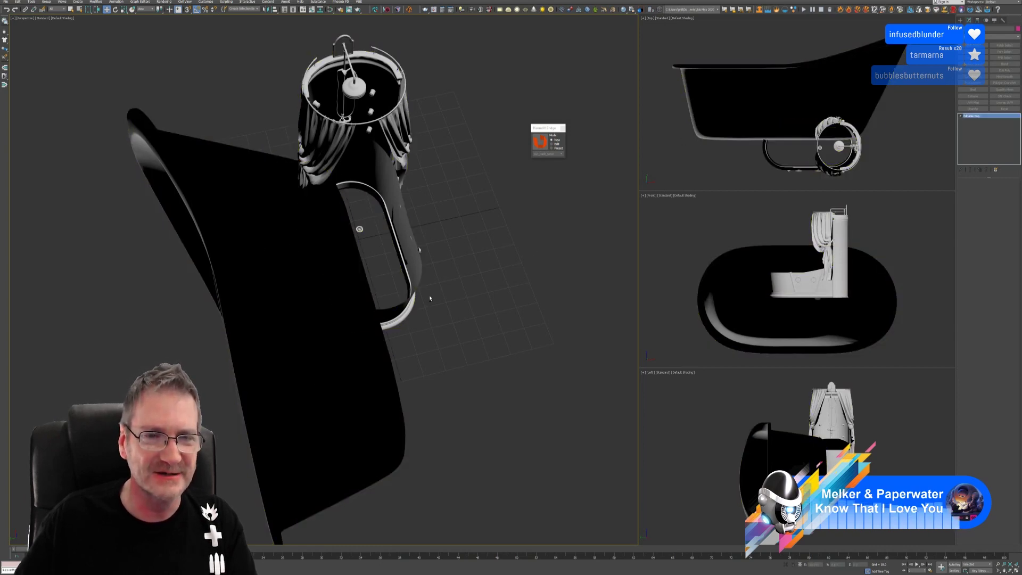
left_click(421, 280)
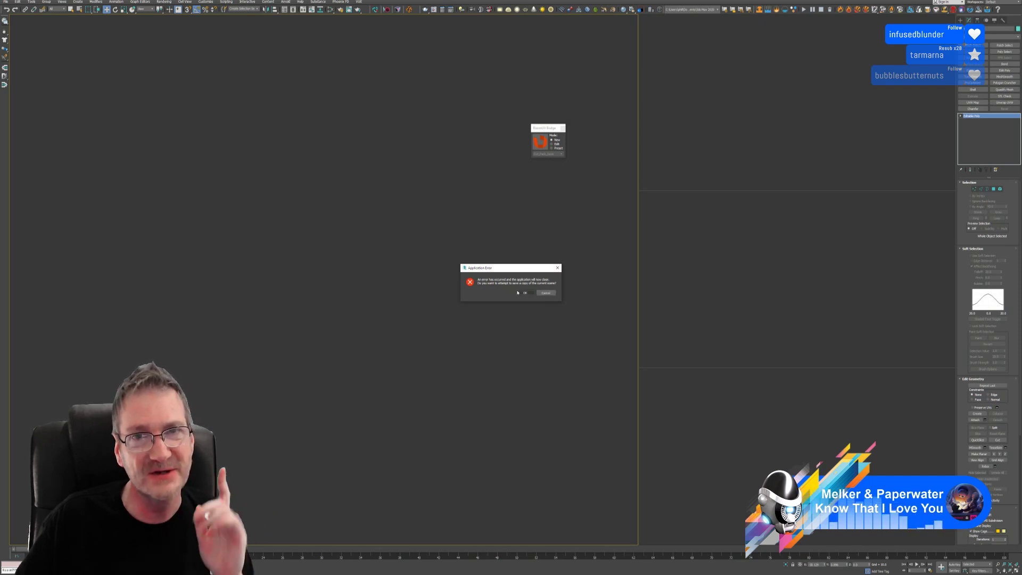
Decline saving a copy of the crashed scene, close the error report unsent, and relaunch 3ds Max.
left_click(550, 292)
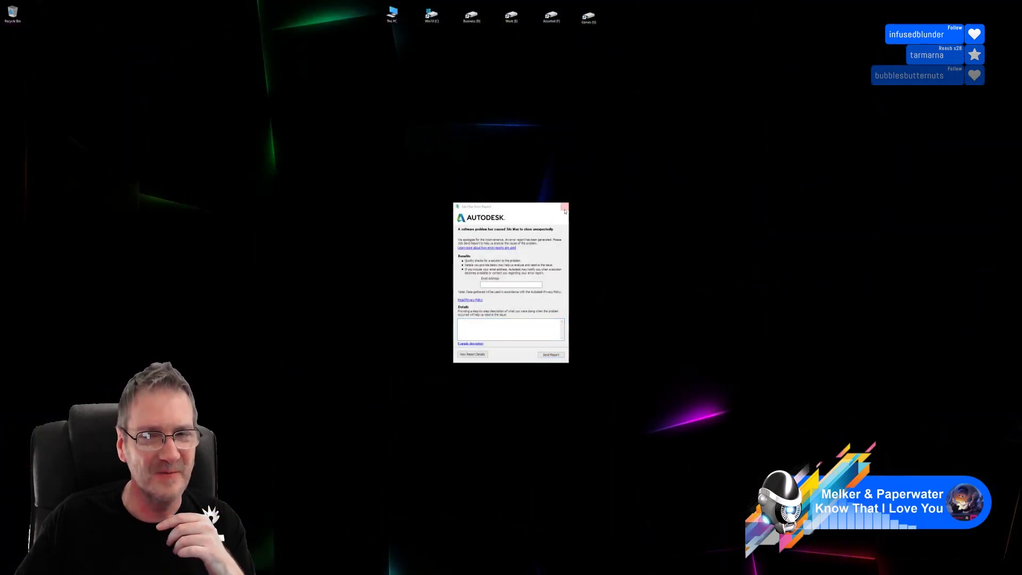
left_click(565, 211)
left_click(548, 296)
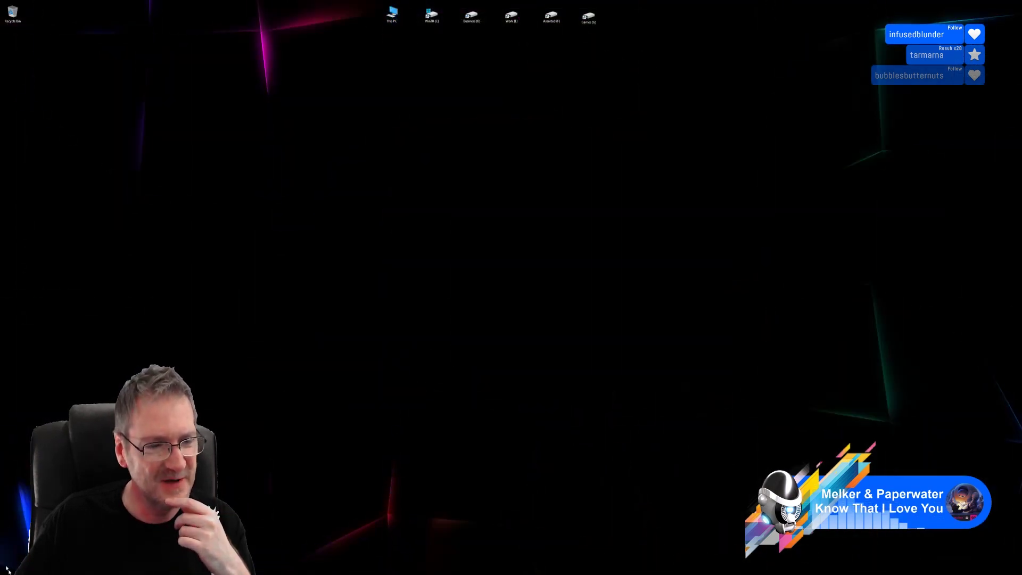
left_click(7, 570)
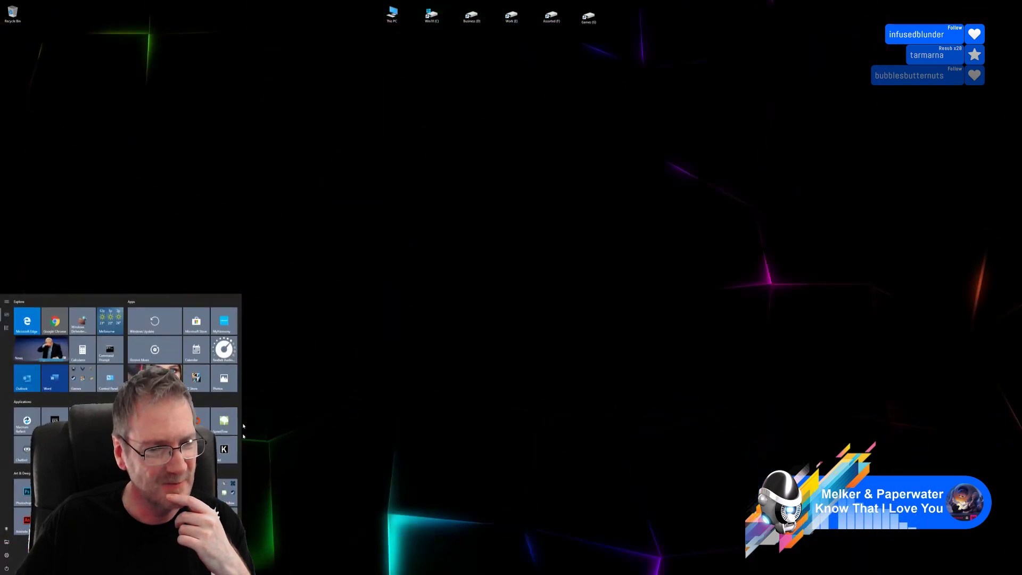
left_click(155, 421)
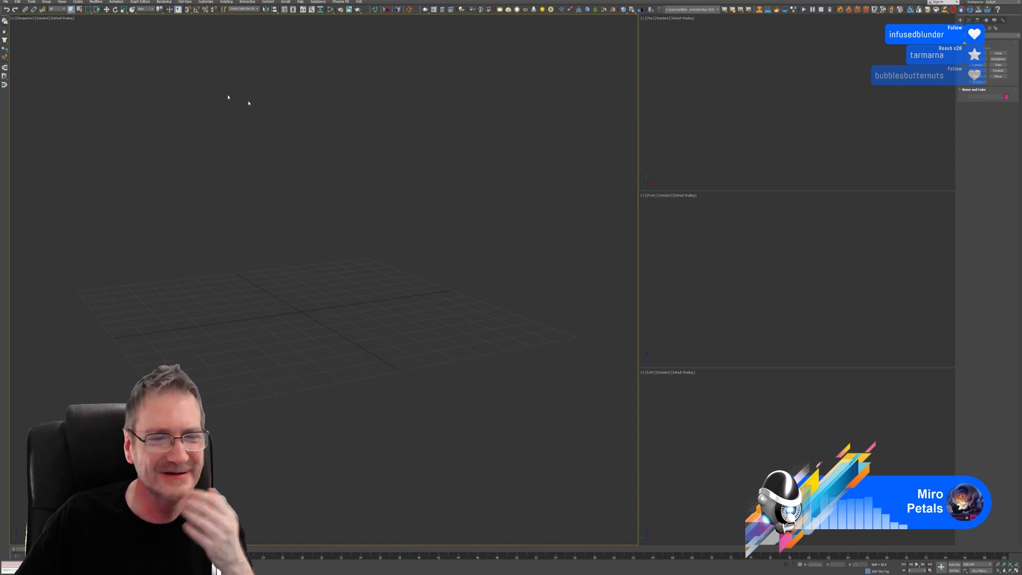
Import tmpTub.obj from the BathTub project folder with the current OBJ import options.
left_click(6, 2)
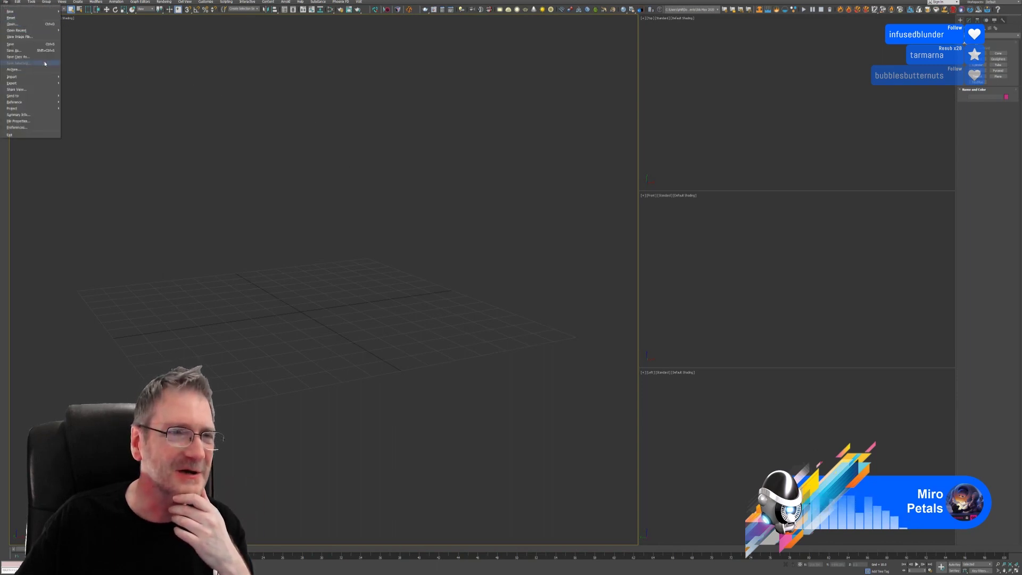
mouse_move(38, 76)
left_click(88, 79)
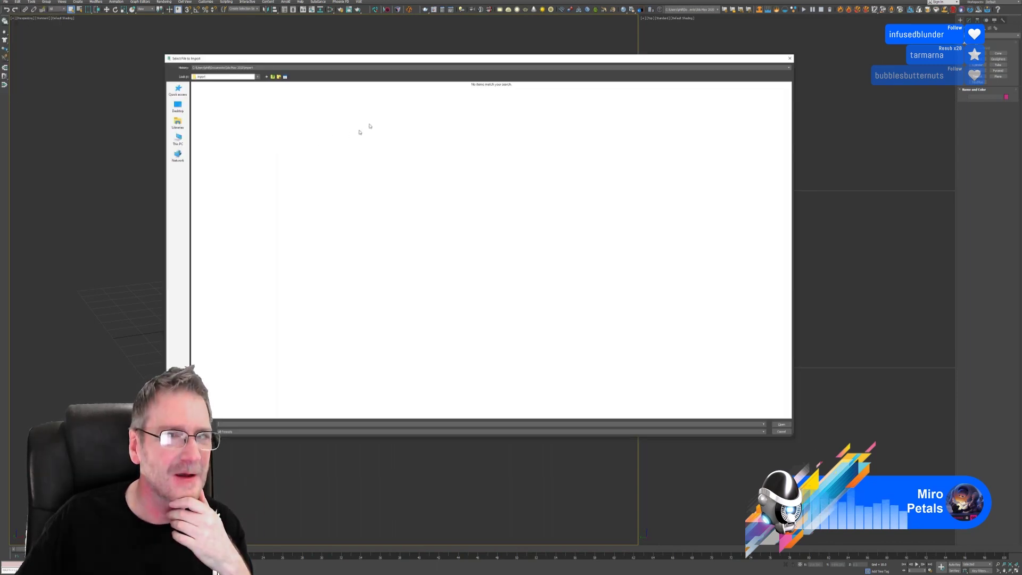
left_click(260, 68)
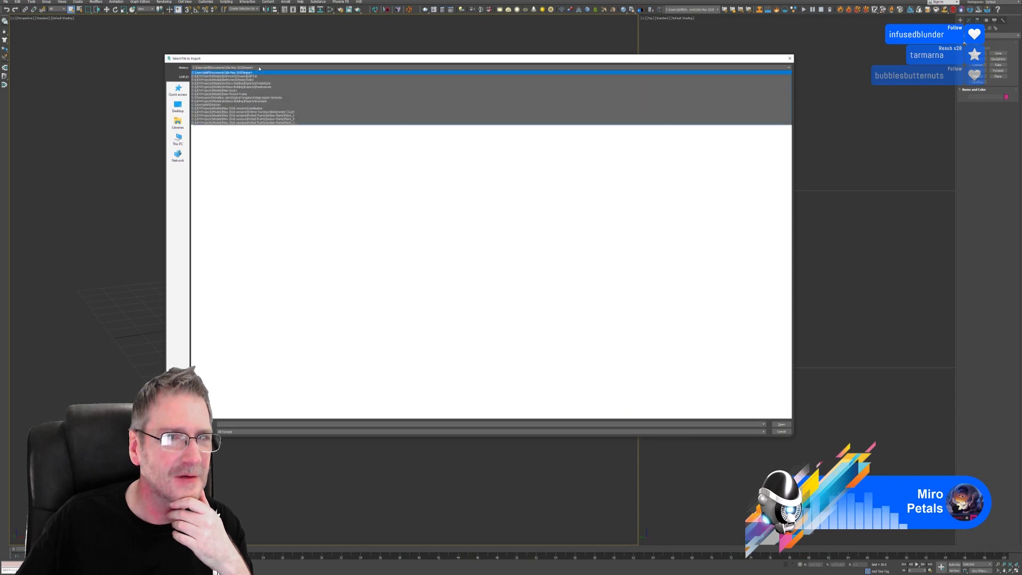
left_click(269, 76)
left_click(235, 100)
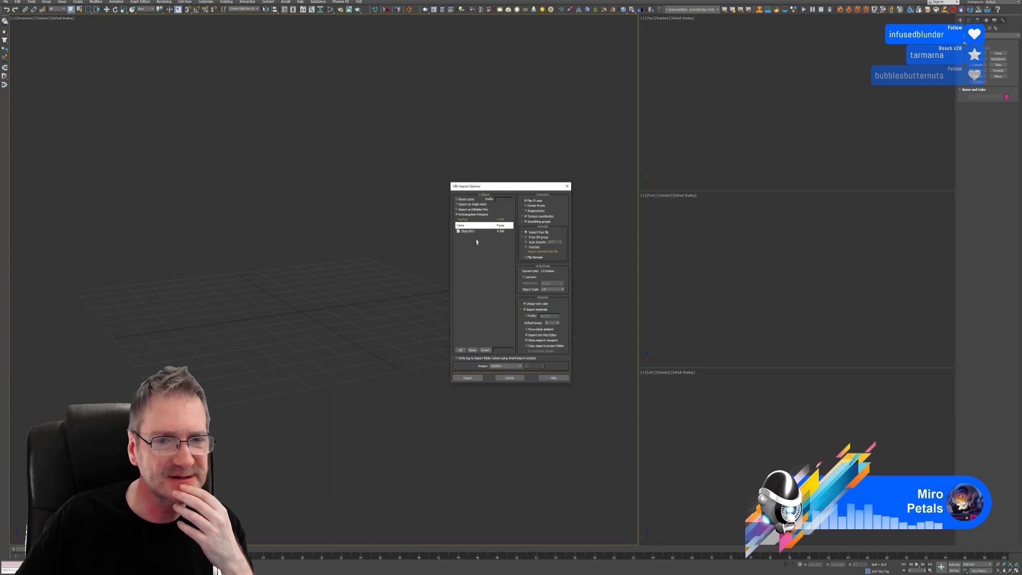
left_click(467, 378)
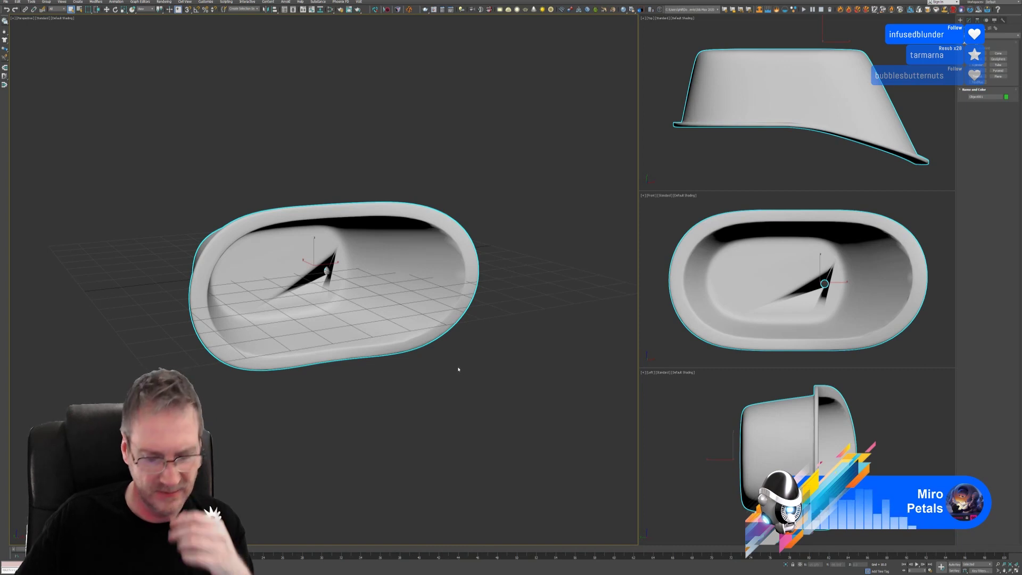
Examine the OBJ tub's shading and mesh at element level, and delete the tub from the scene.
middle_click_drag(459, 370, 437, 345, "alt")
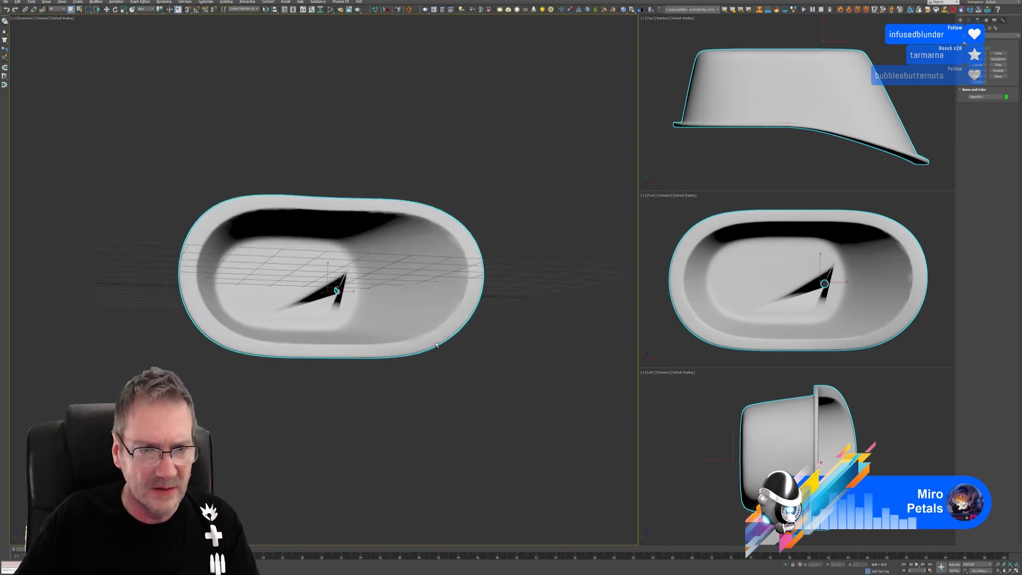
scroll(290, 276, "up", 10)
scroll(453, 326, "down", 10)
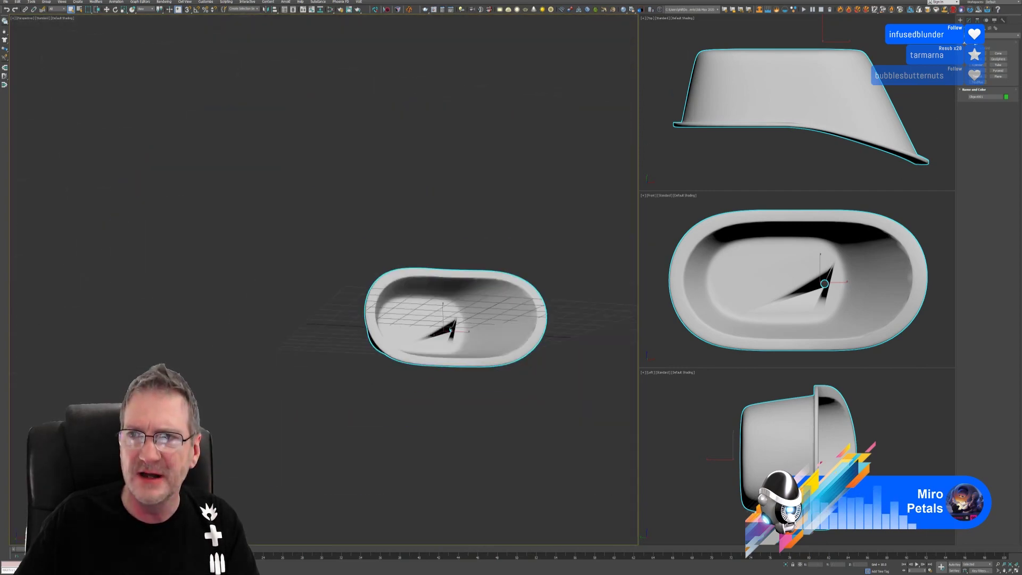
left_click(968, 21)
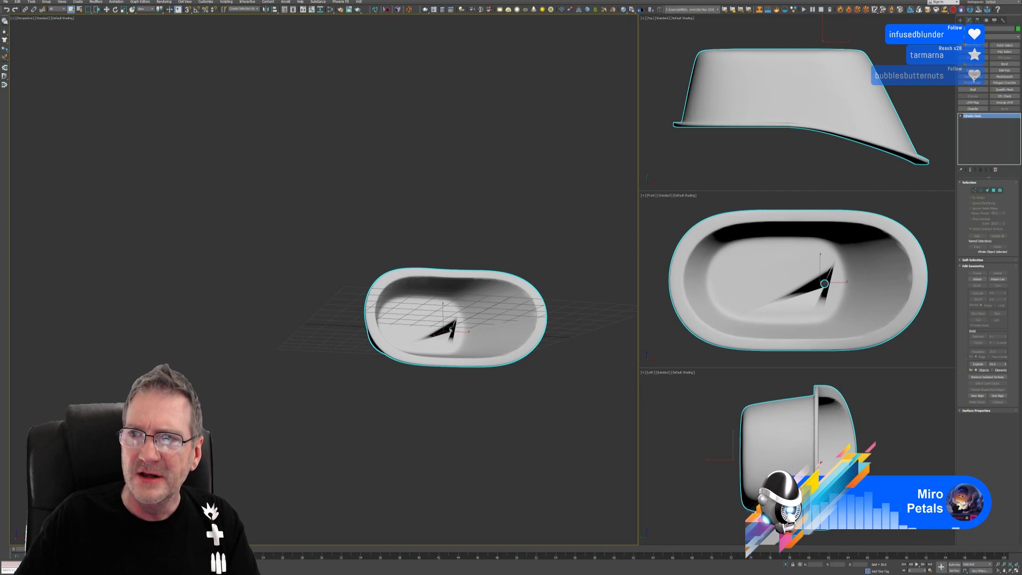
left_click(1000, 190)
left_click_drag(584, 434, 585, 433)
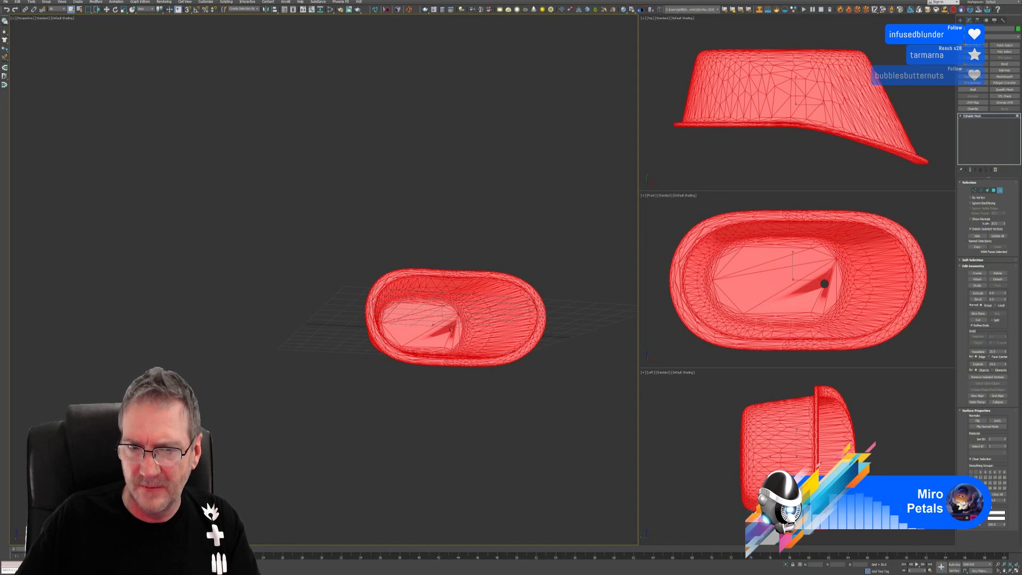
left_click(1000, 191)
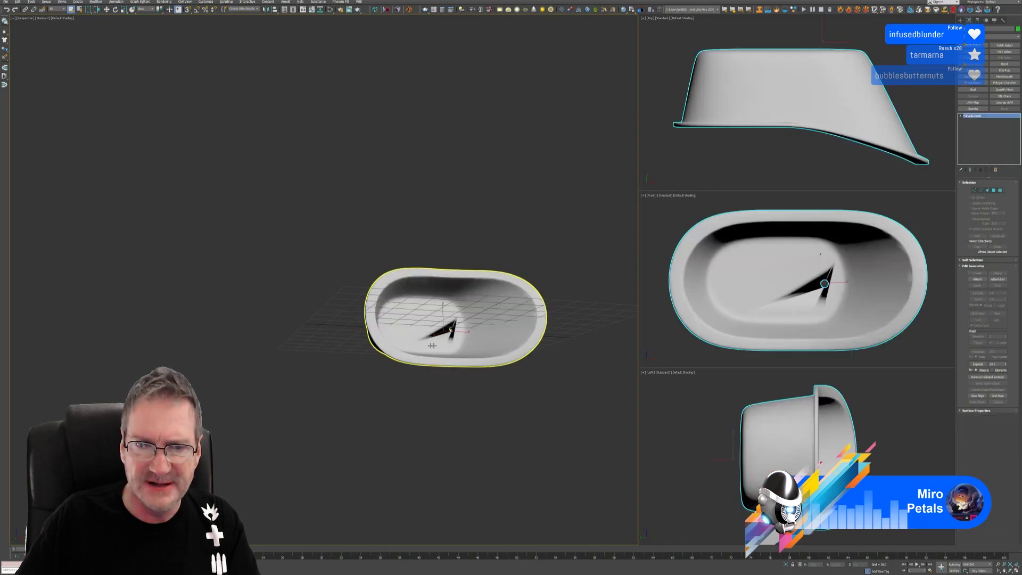
scroll(454, 353, "up", 8)
scroll(377, 357, "down", 12)
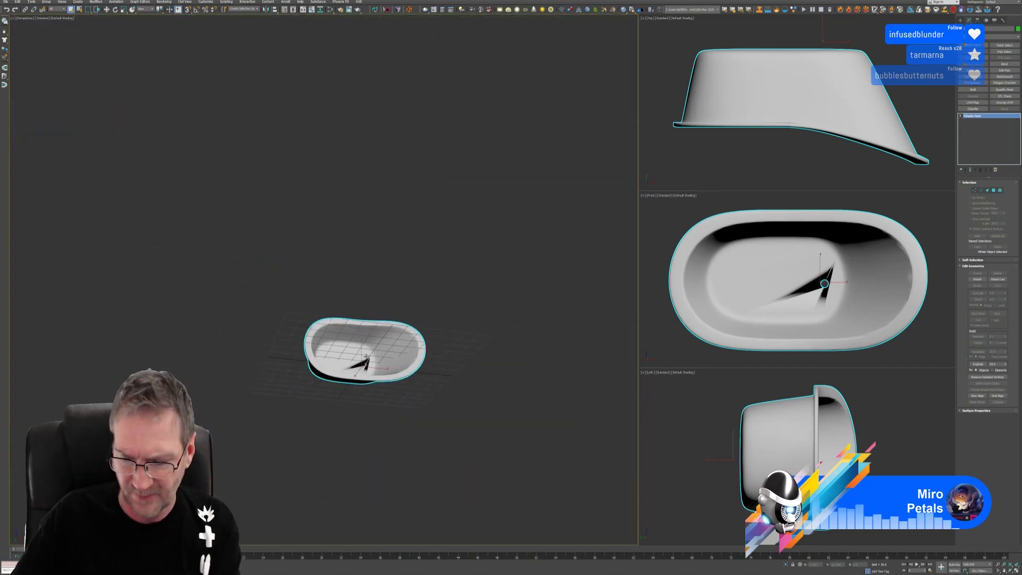
key("Delete")
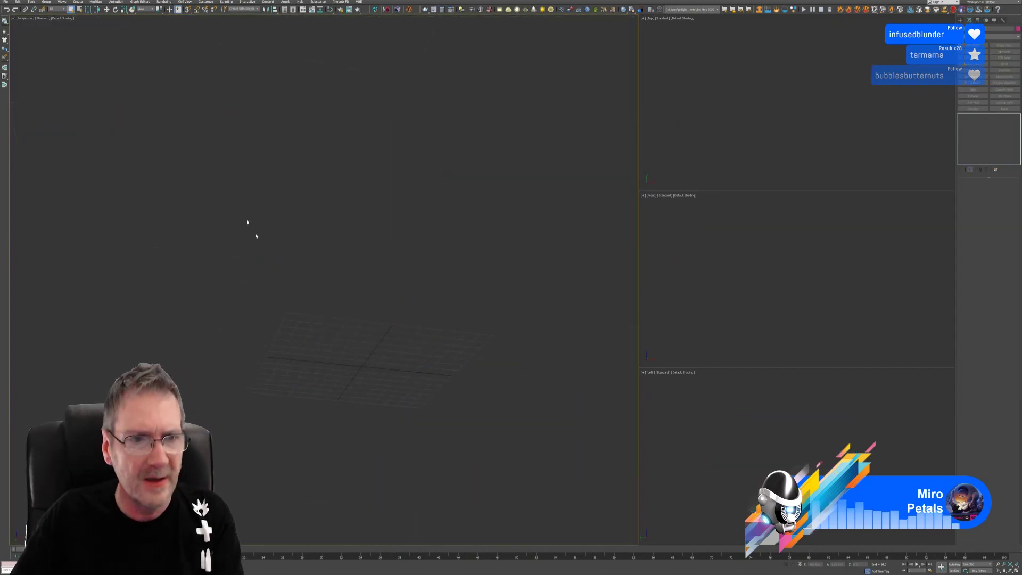
Import tmptub.fbx with the current FBX import settings and look over the tub from several angles.
left_click(5, 2)
mouse_move(32, 76)
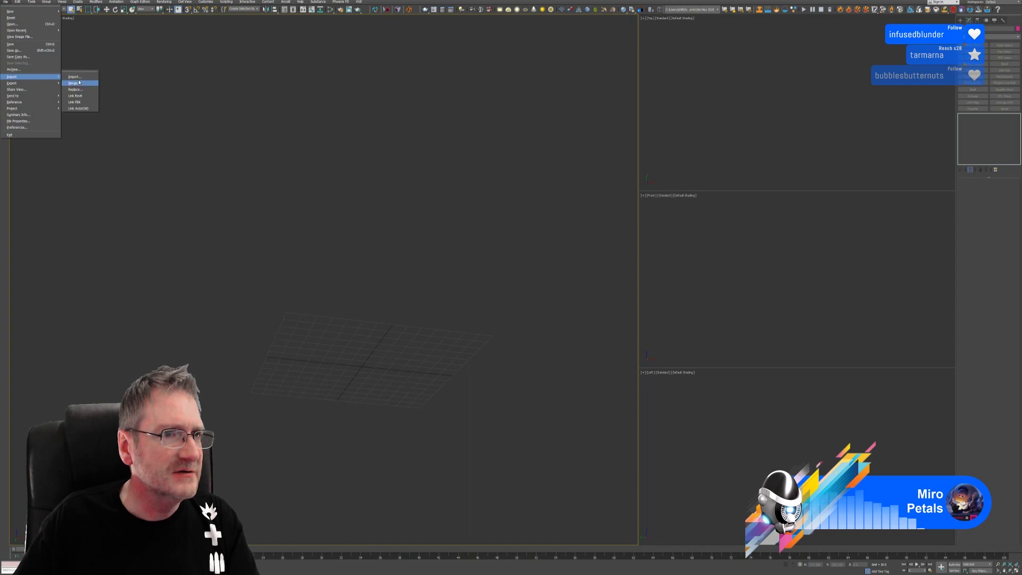
left_click(73, 76)
left_click(216, 109)
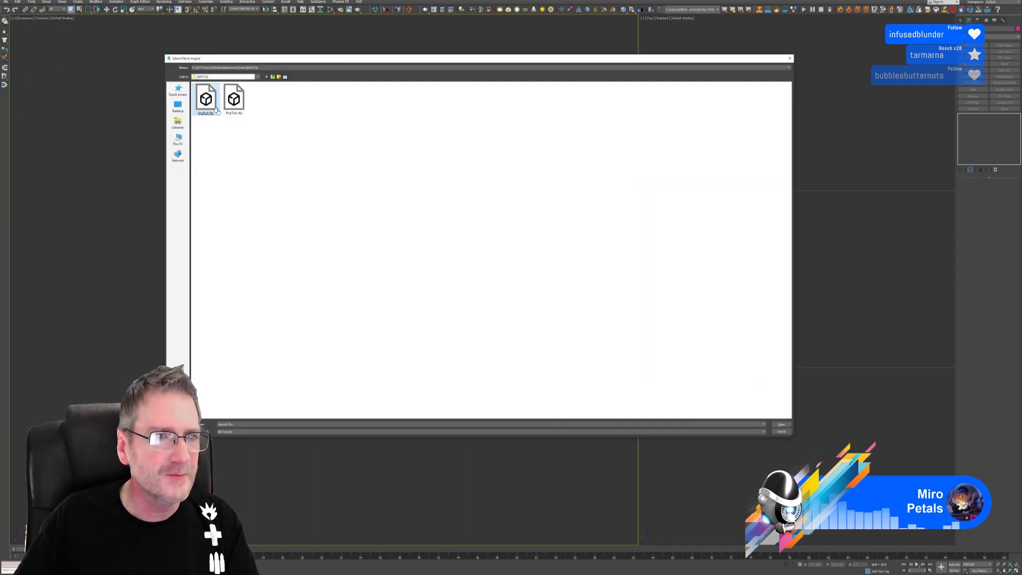
key("Return")
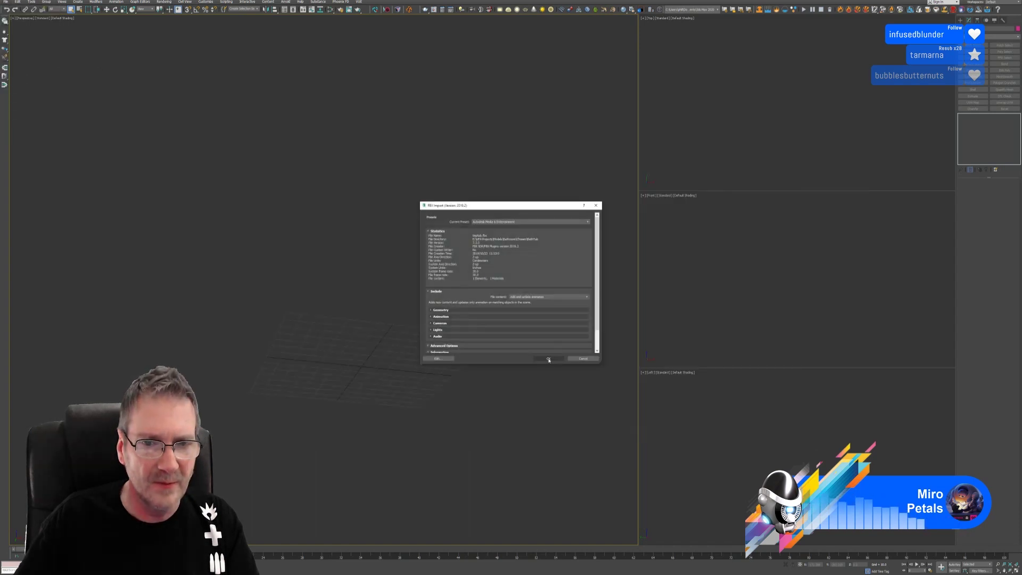
left_click(548, 359)
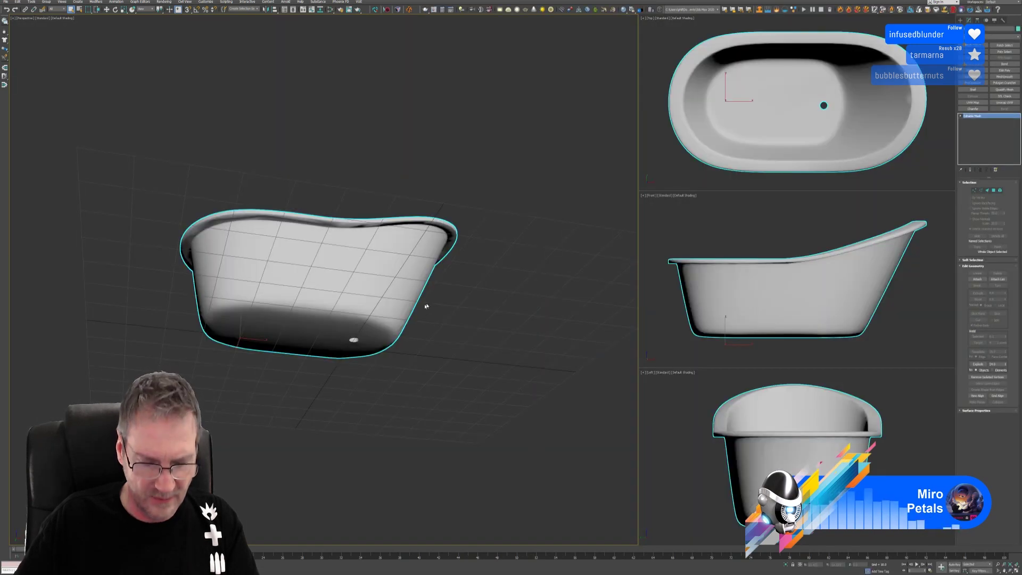
middle_click_drag(426, 306, 492, 315, "alt")
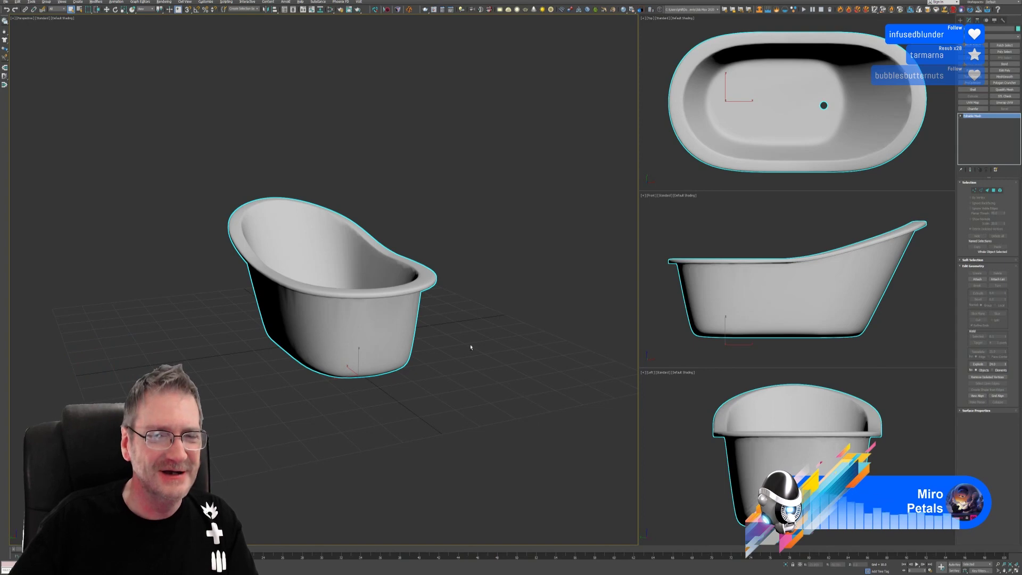
middle_click_drag(471, 348, 459, 362, "alt")
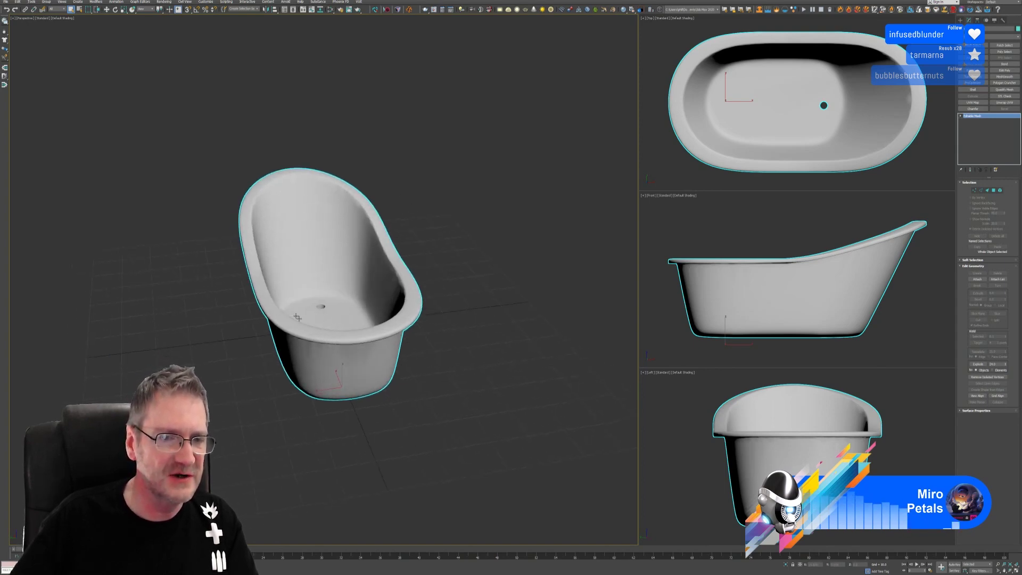
Open the RizomUV Bridge and try to send the imported tub to RizomUV.
left_click(377, 9)
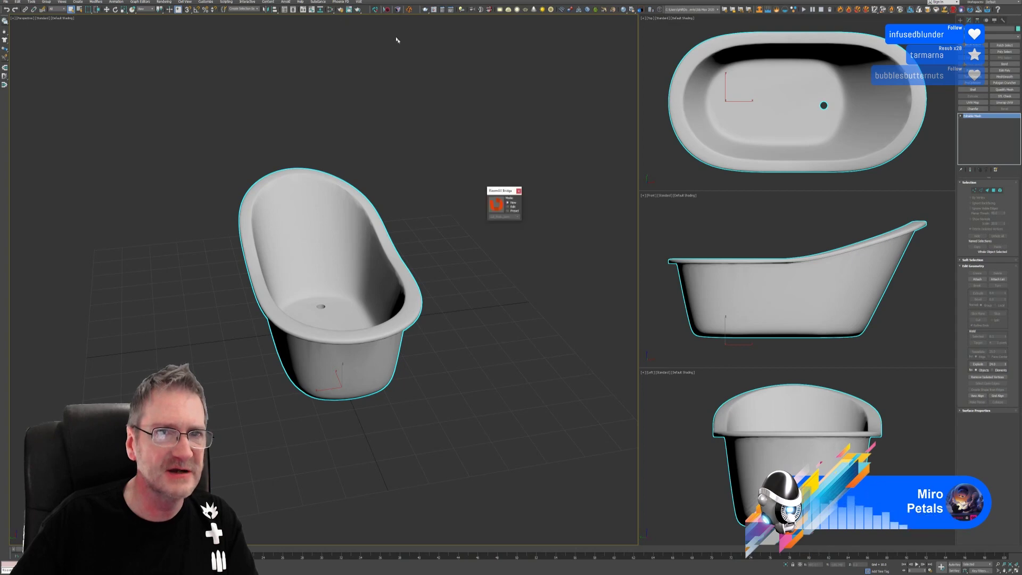
left_click(497, 204)
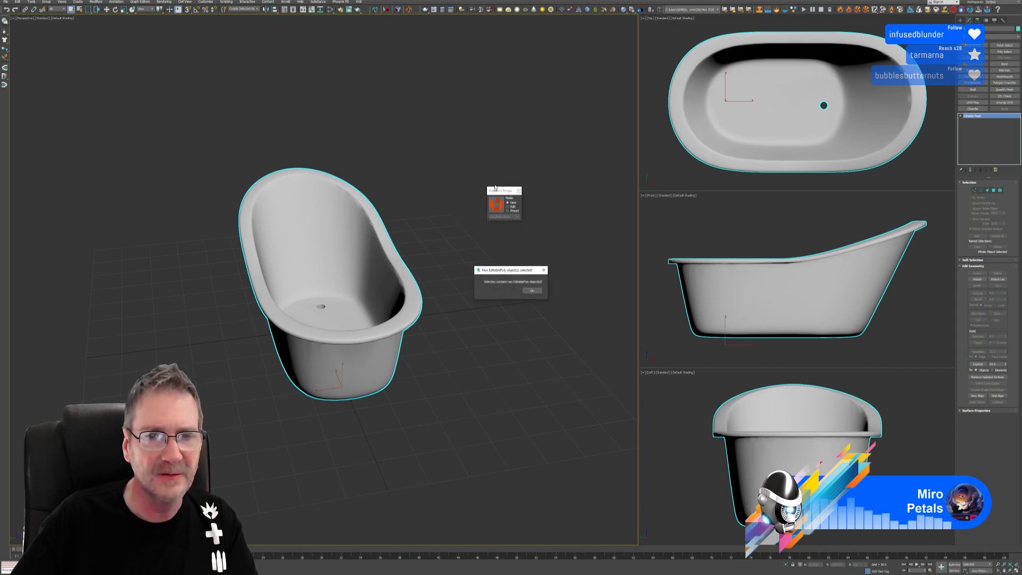
left_click(532, 290)
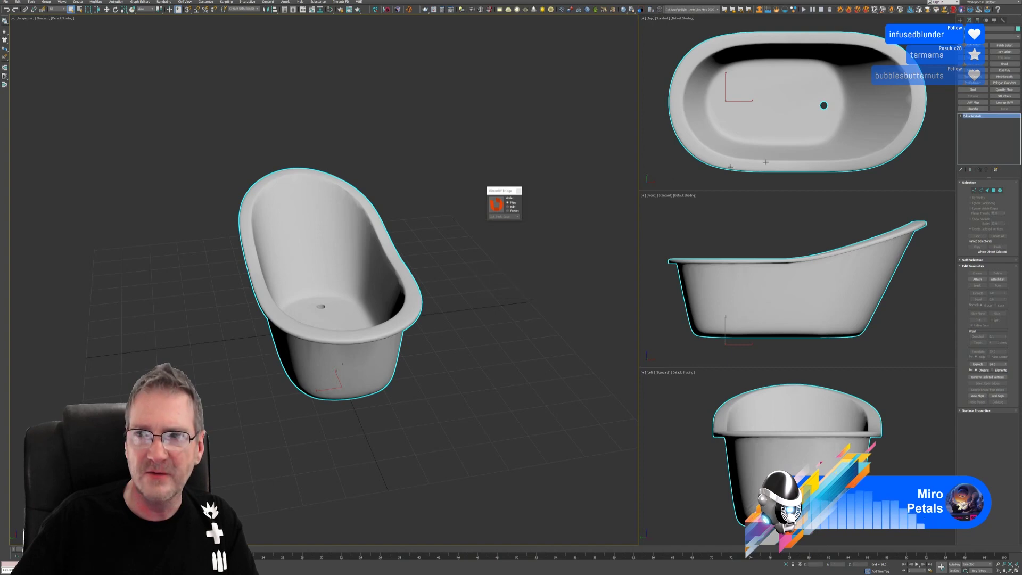
Convert the tub from Editable Mesh to Editable Poly and send it to RizomUV through the bridge.
right_click(978, 120)
left_click(979, 162)
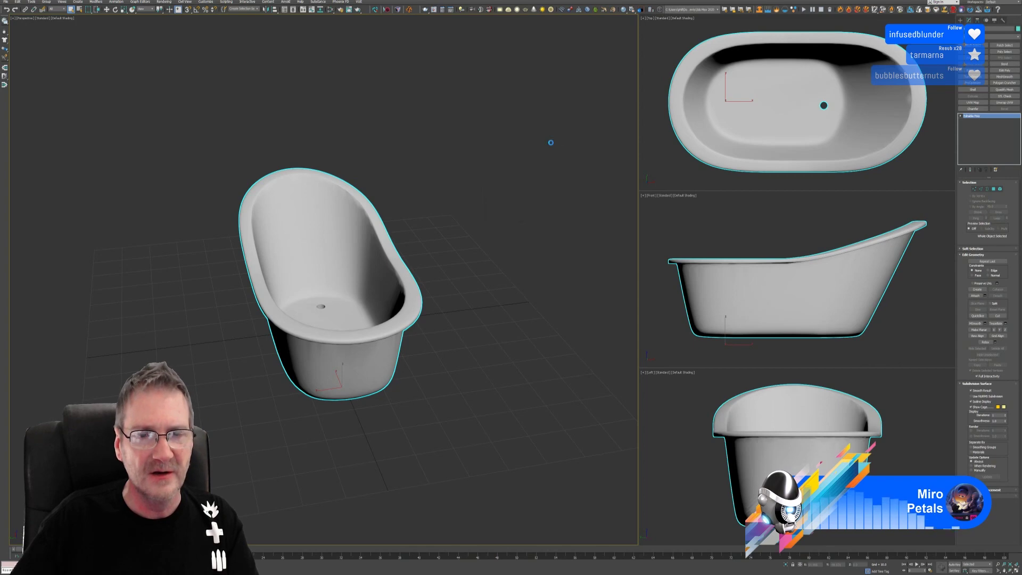
left_click(551, 143)
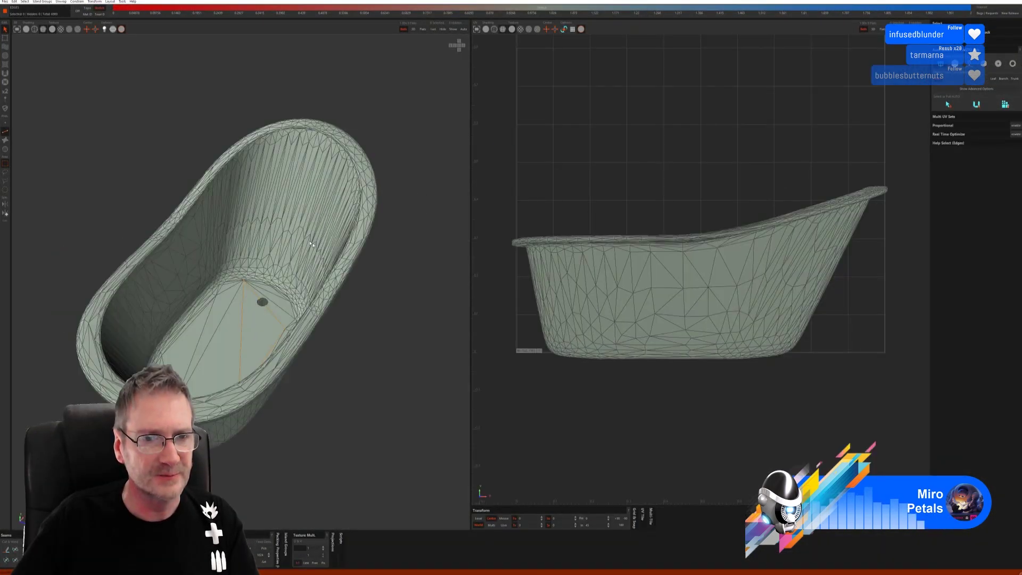
Examine the tub's mesh in RizomUV from above and from the side, and quit without saving changes.
middle_click_drag(311, 244, 250, 265)
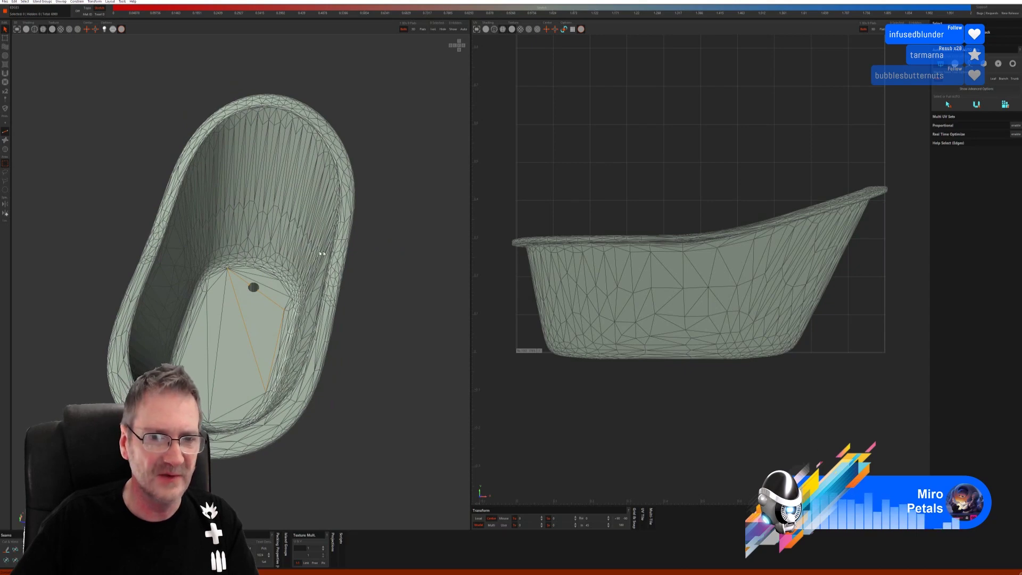
middle_click_drag(322, 254, 367, 218)
left_click(1015, 1)
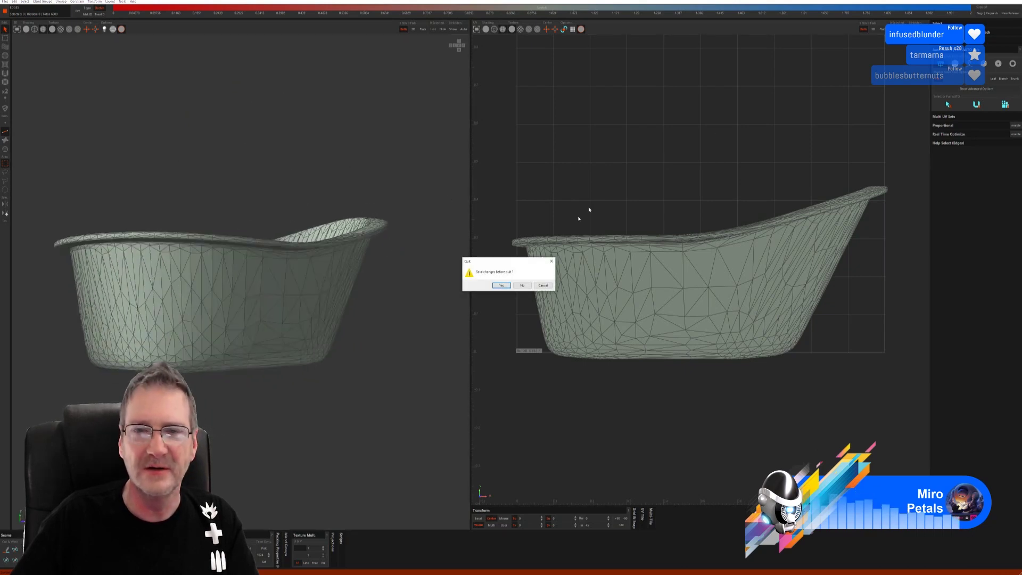
left_click(522, 285)
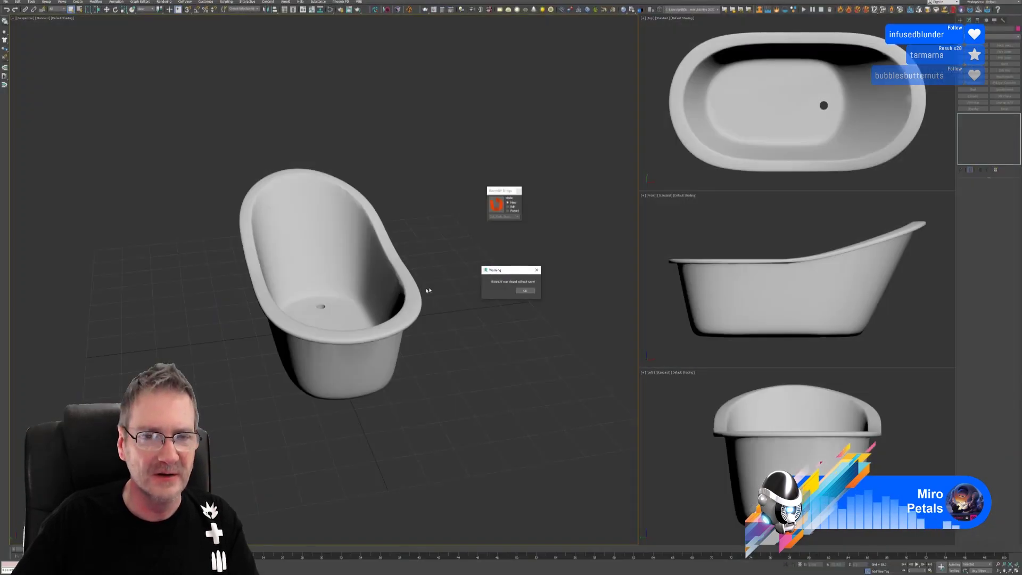
Reset the tub's transform with Reset XForm and collapse the XForm modifier into the mesh.
left_click(527, 290)
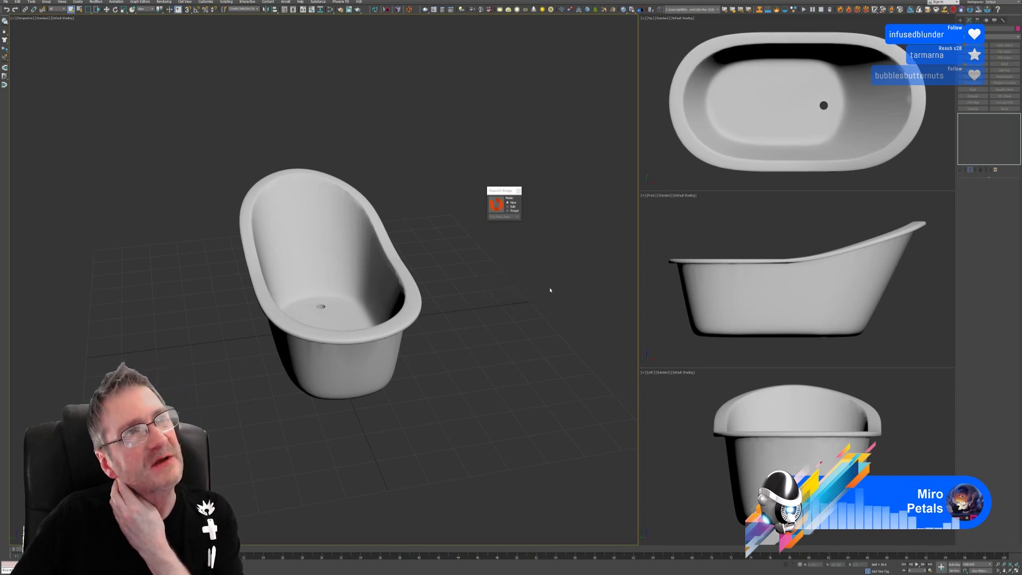
left_click(1001, 20)
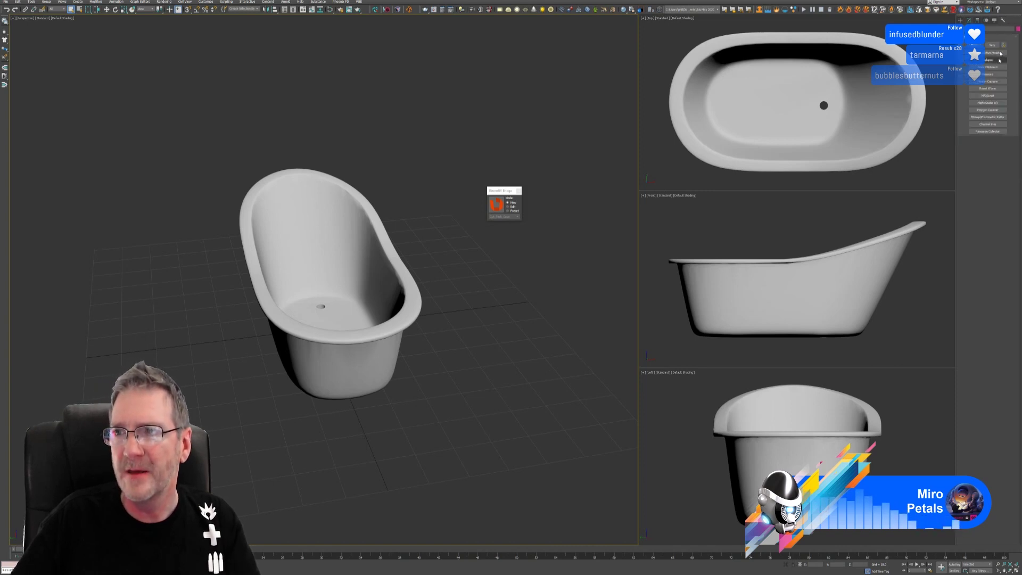
left_click(988, 89)
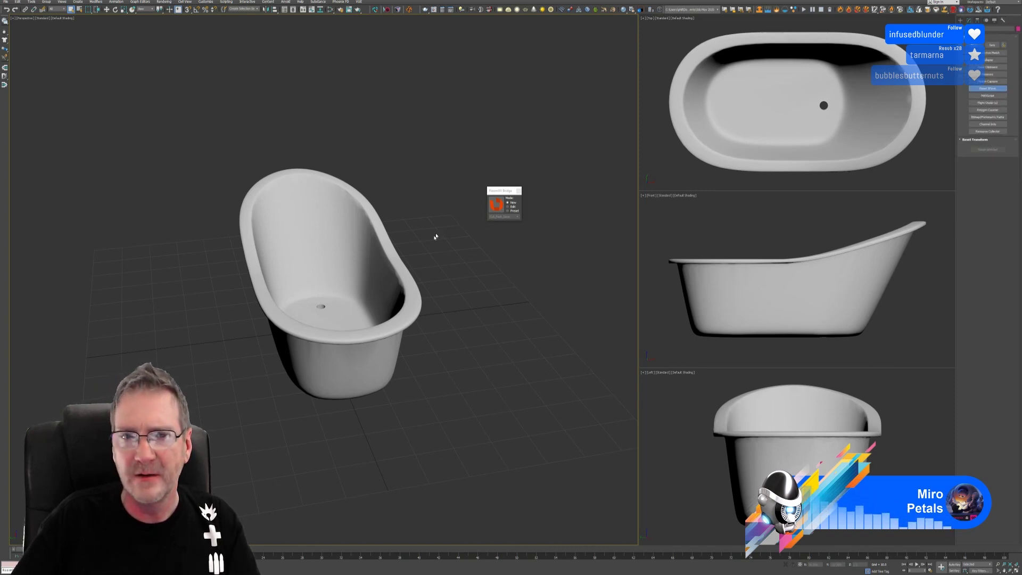
key("ctrl+a")
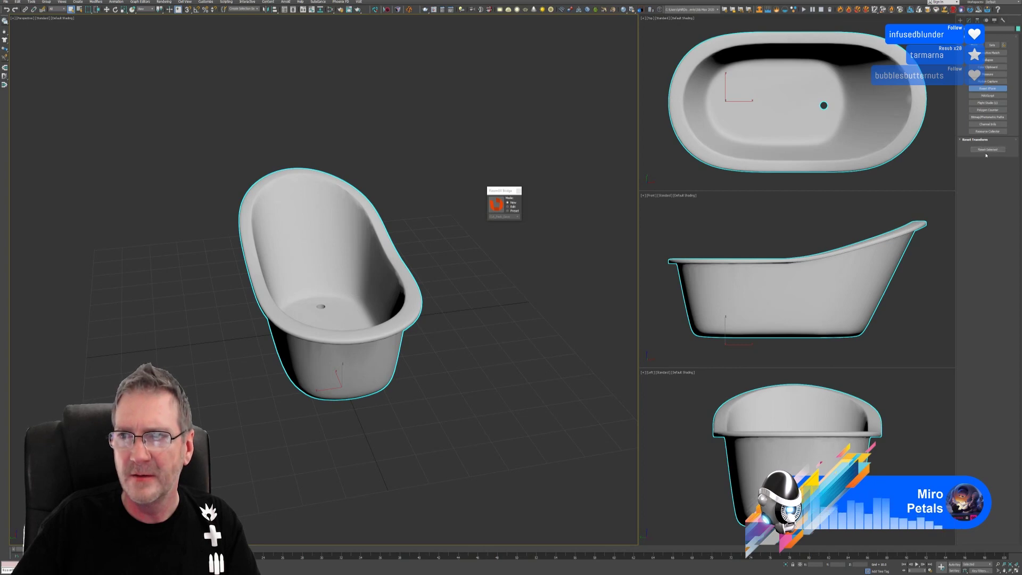
left_click(988, 150)
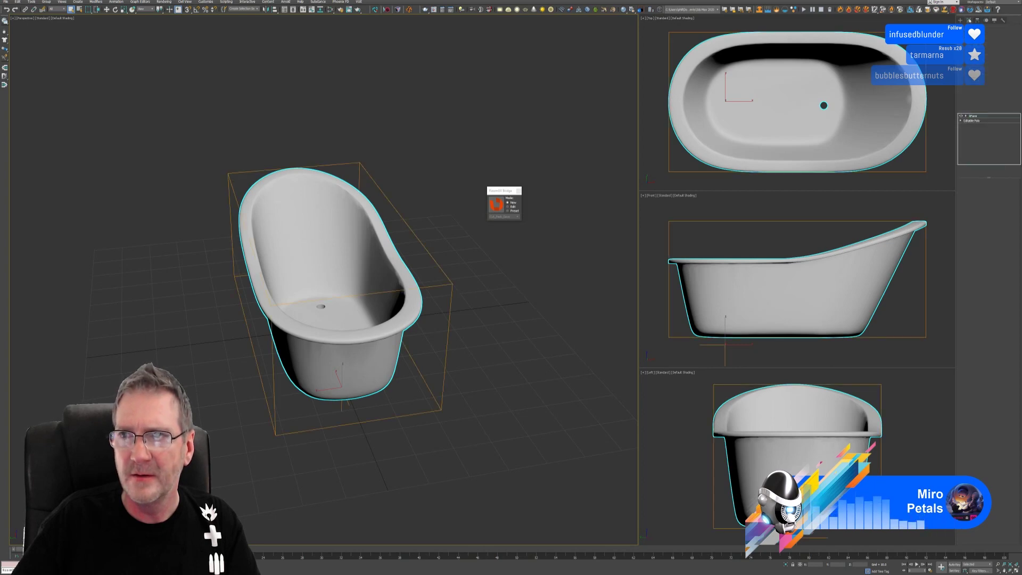
right_click(973, 116)
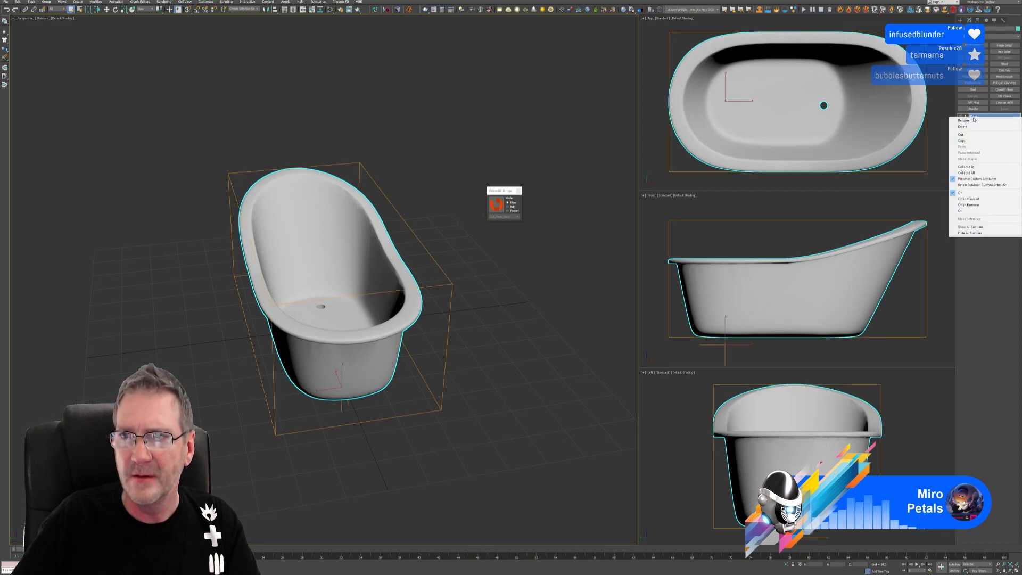
left_click(967, 167)
left_click(537, 305)
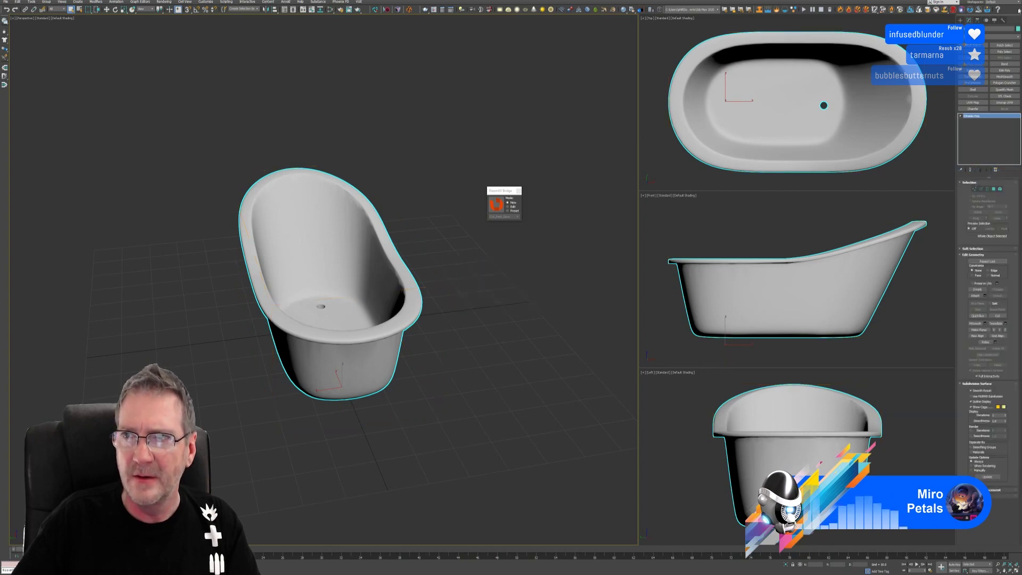
Open Map Channel Info for the tub, clear the last map channel in the list, and close the window.
left_click(1002, 20)
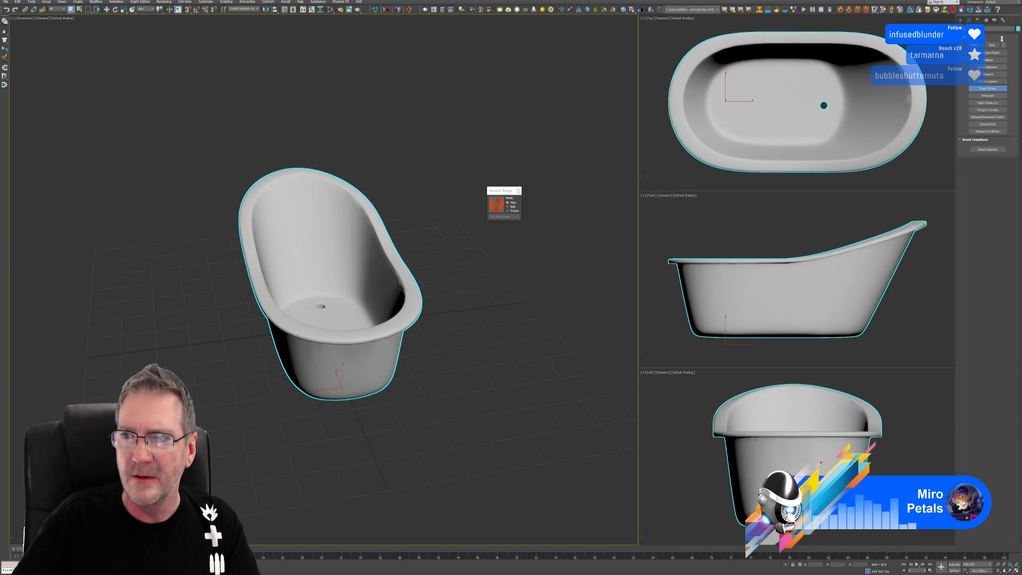
left_click(988, 124)
left_click(988, 149)
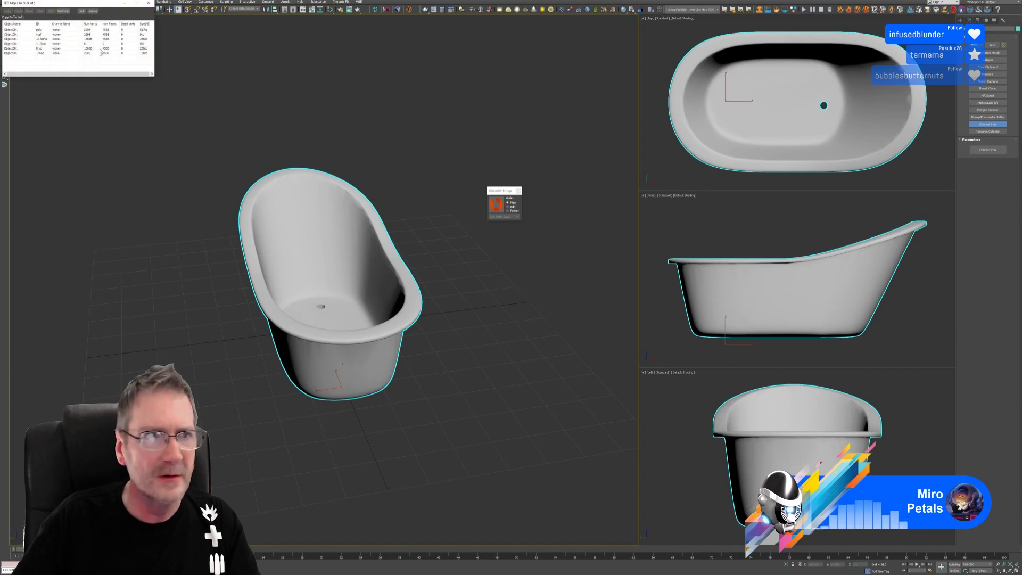
left_click_drag(100, 4, 328, 75)
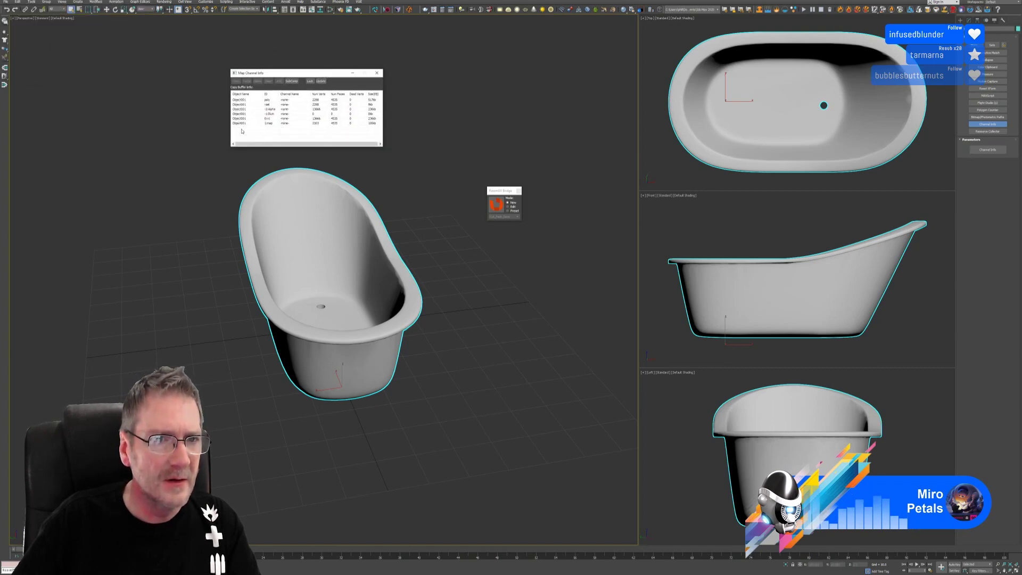
left_click(275, 123)
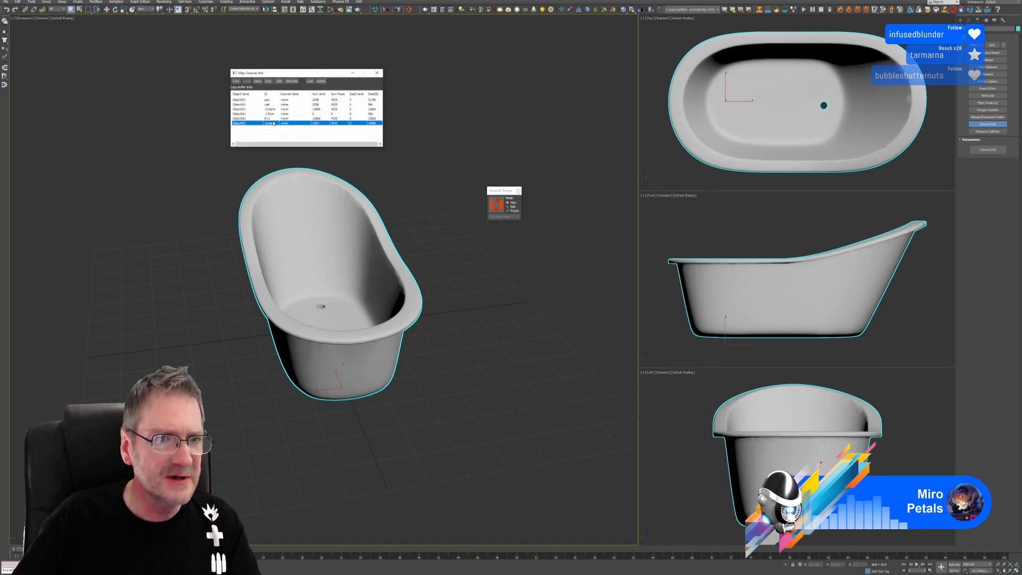
right_click(276, 124)
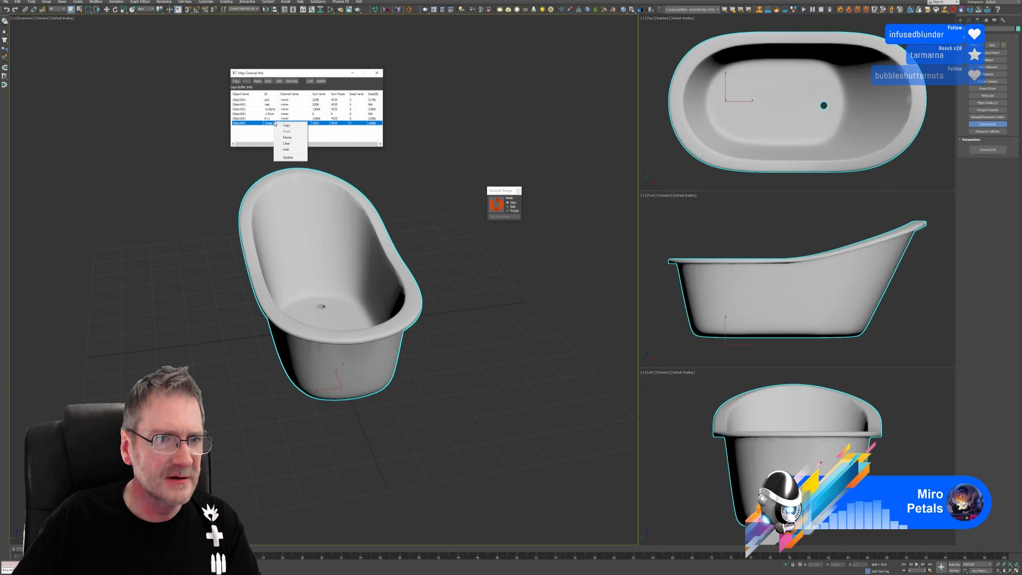
left_click(287, 143)
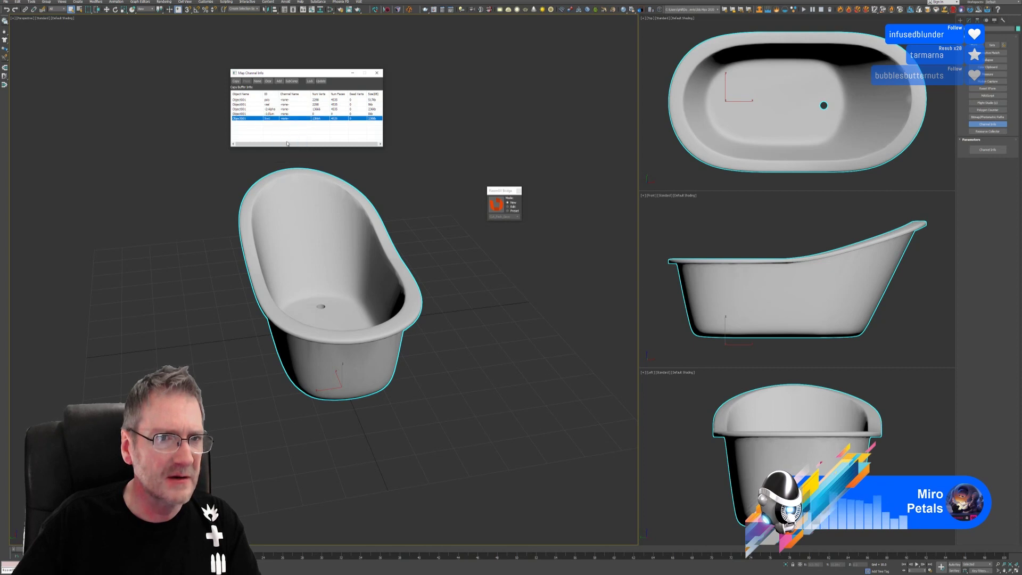
left_click(378, 73)
Send the tub to RizomUV through the bridge and examine its interior and drain hole in solid shading without wireframe.
middle_click_drag(371, 238, 352, 237)
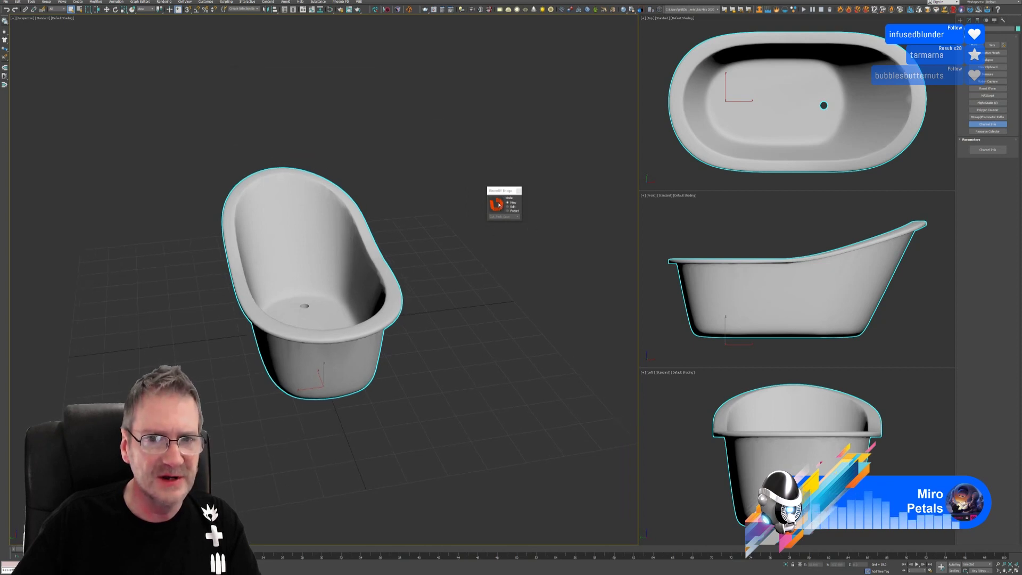
left_click(532, 151)
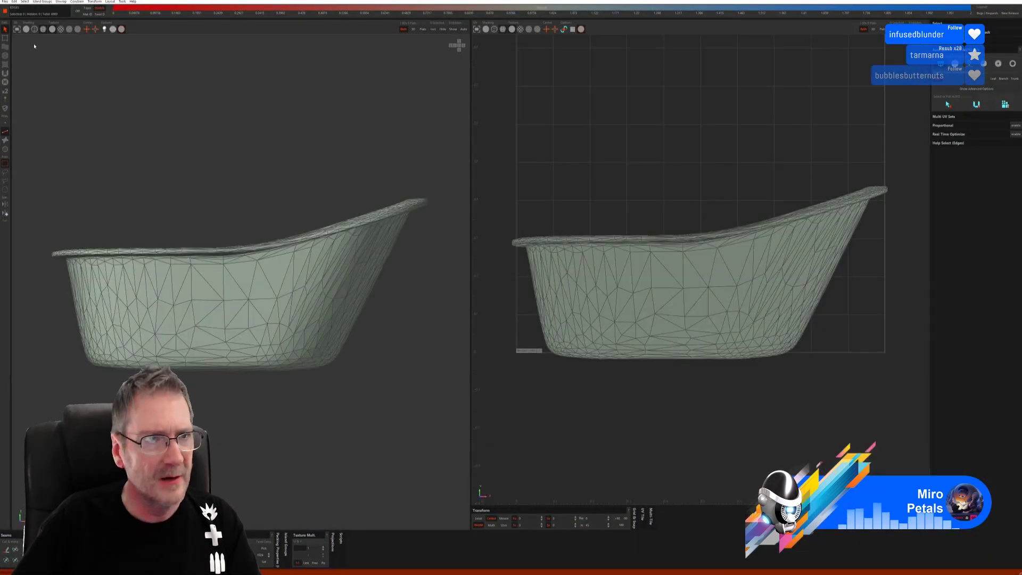
left_click(26, 30)
middle_click_drag(178, 145, 205, 169)
scroll(331, 291, "up", 3)
middle_click_drag(332, 291, 192, 267)
scroll(315, 325, "down", 5)
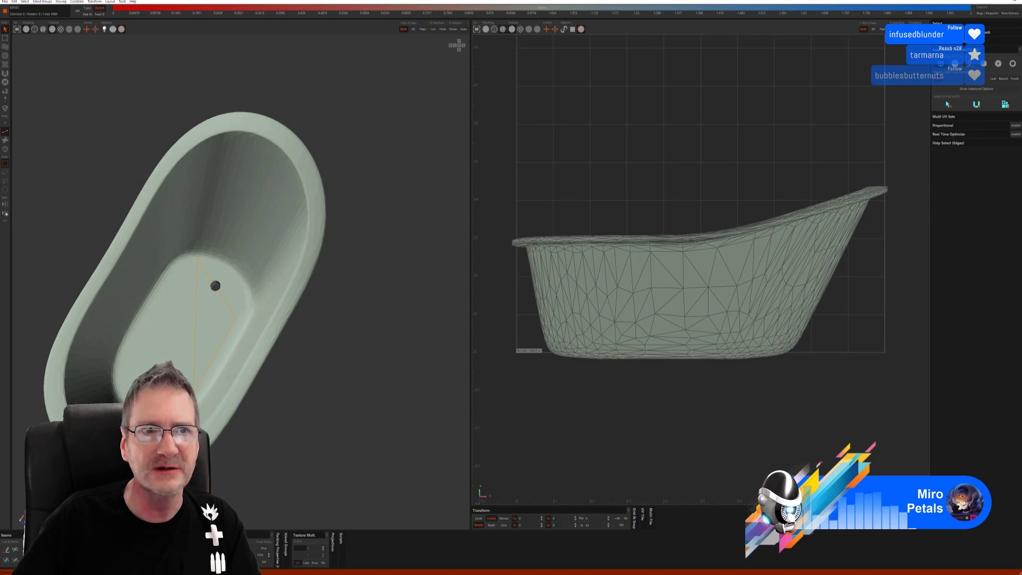
Quit RizomUV without saving changes and dismiss the bridge warning in 3ds Max.
left_click(1015, 1)
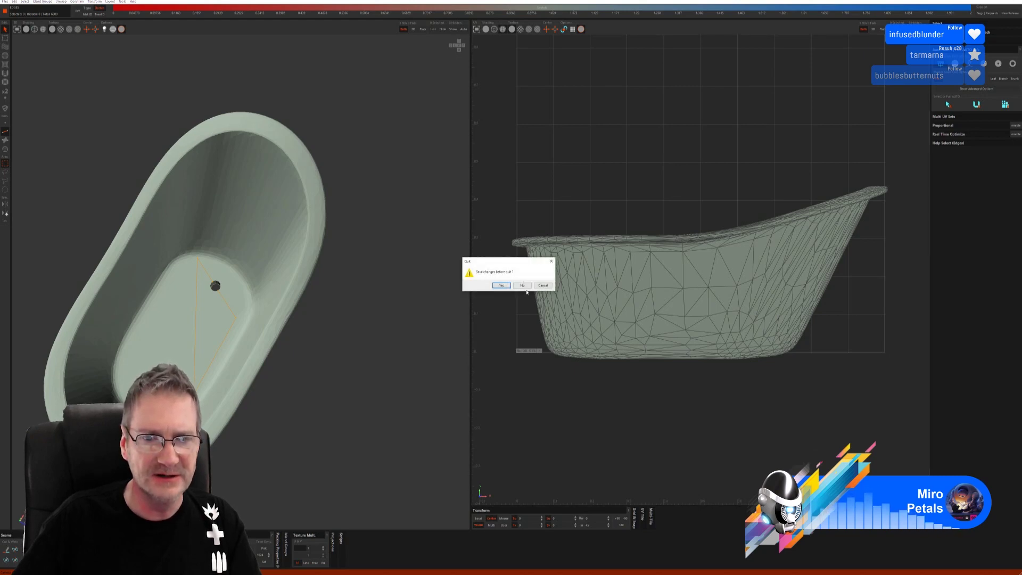
left_click(525, 286)
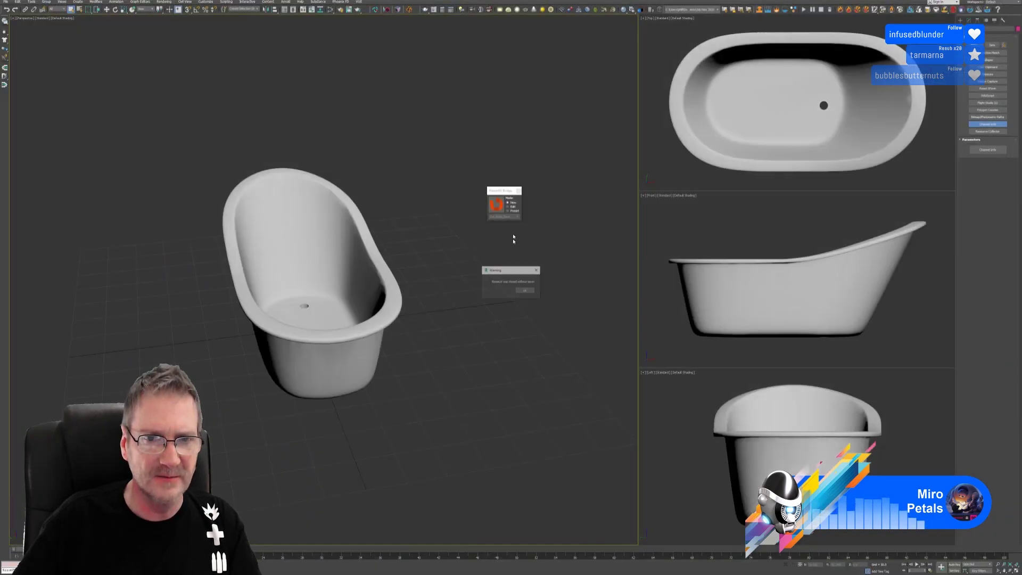
left_click(530, 291)
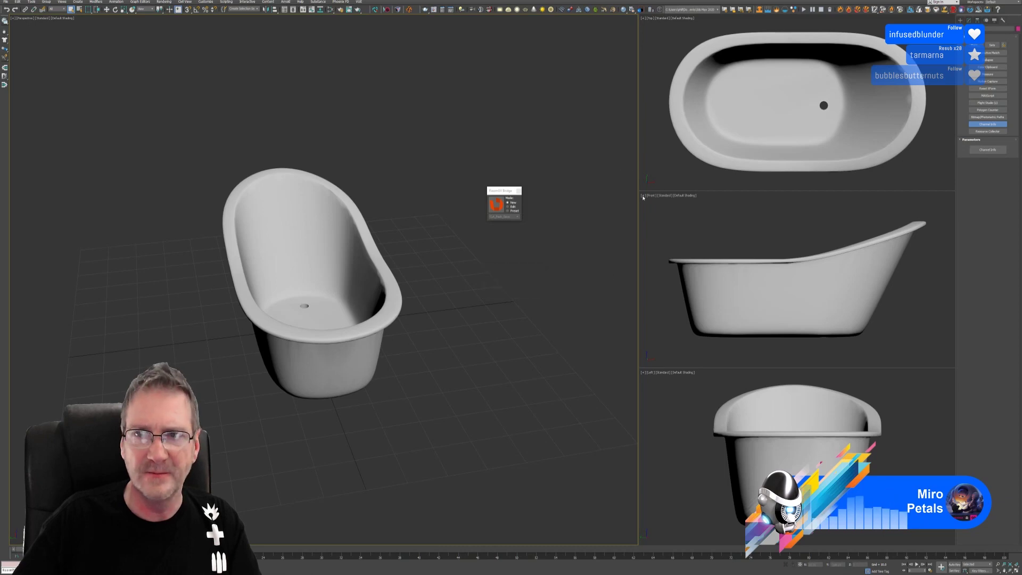
Select all of the tub's vertices and weld them, tuning the threshold low enough to keep the drain hole's shape.
left_click(970, 20)
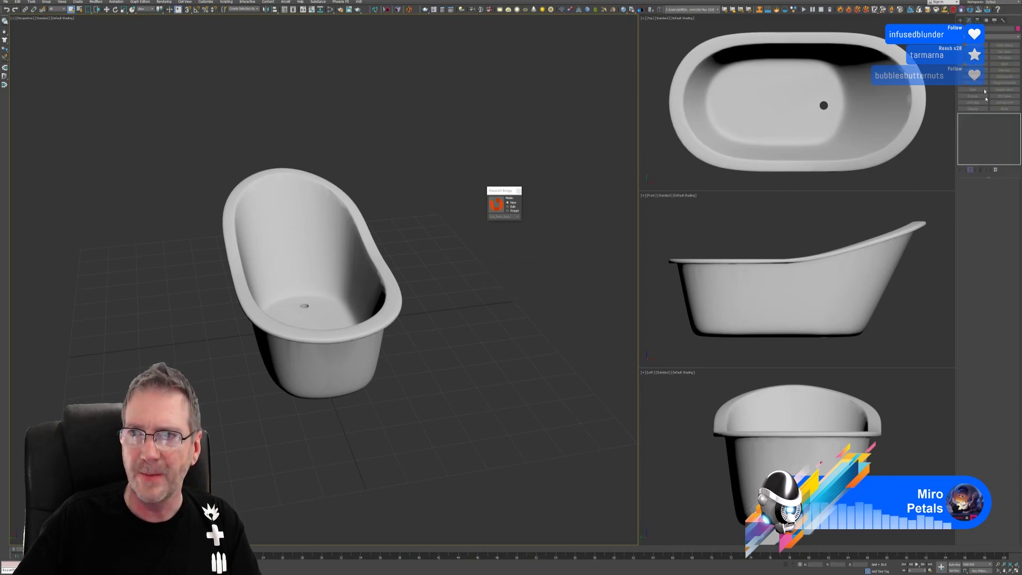
left_click_drag(176, 143, 440, 471)
left_click(975, 189)
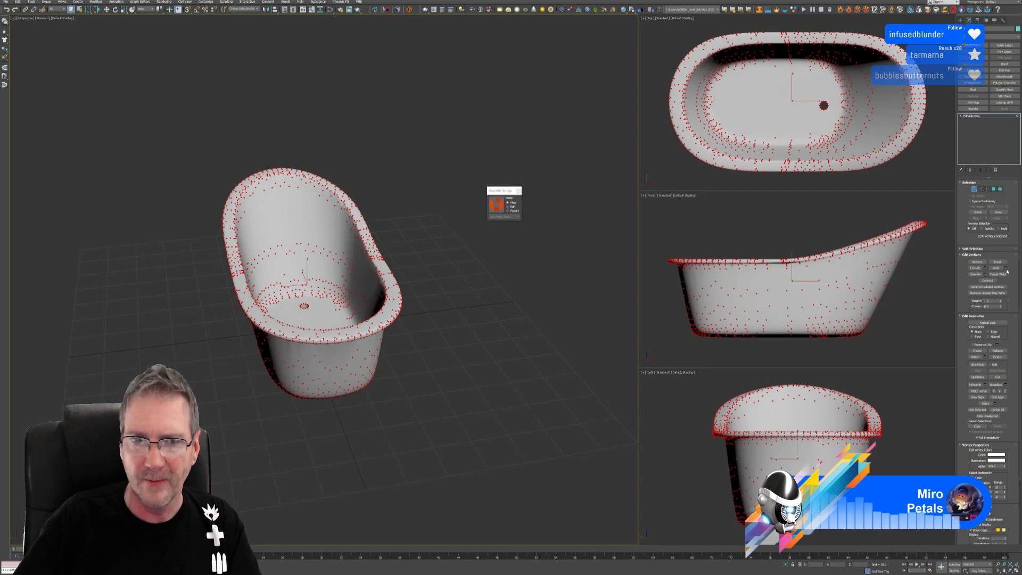
left_click(1006, 270)
scroll(327, 288, "up", 5)
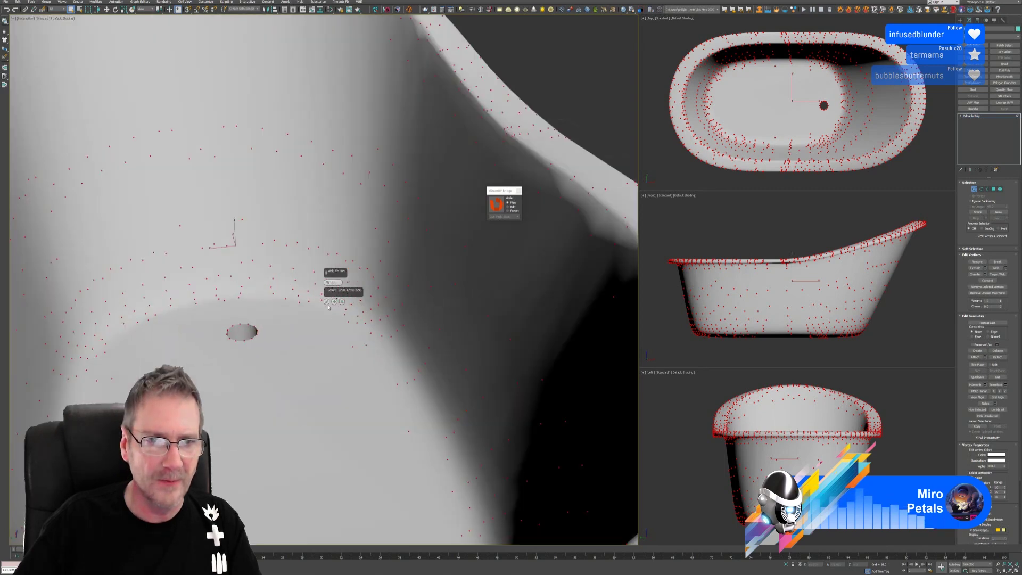
left_click(331, 282)
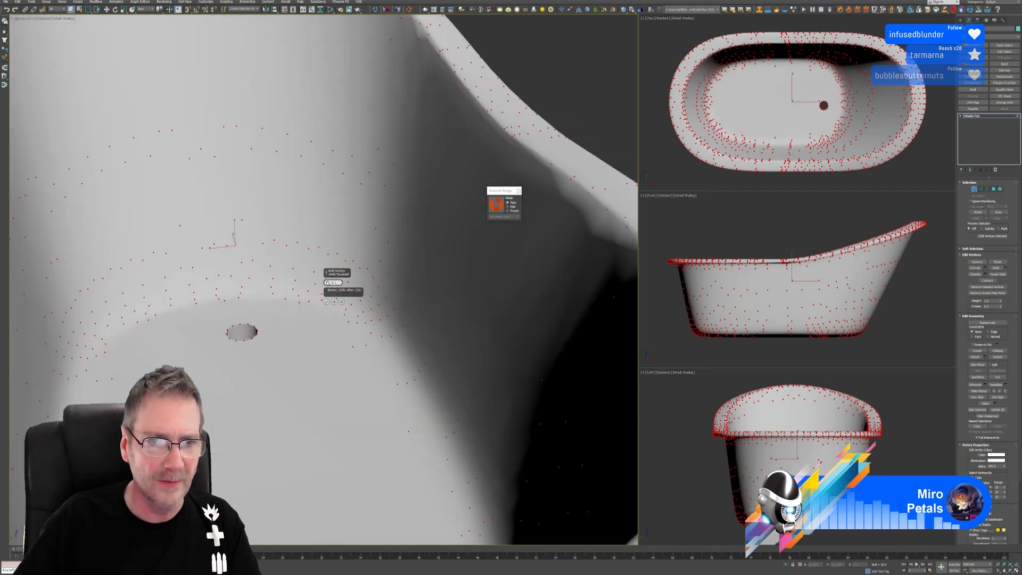
left_click_drag(327, 283, 329, 287)
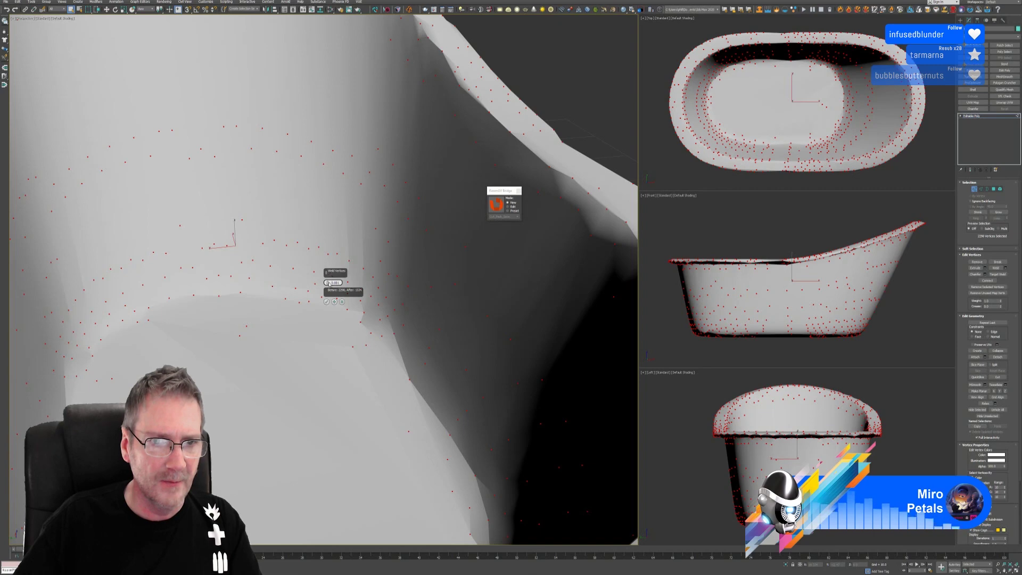
right_click(328, 286)
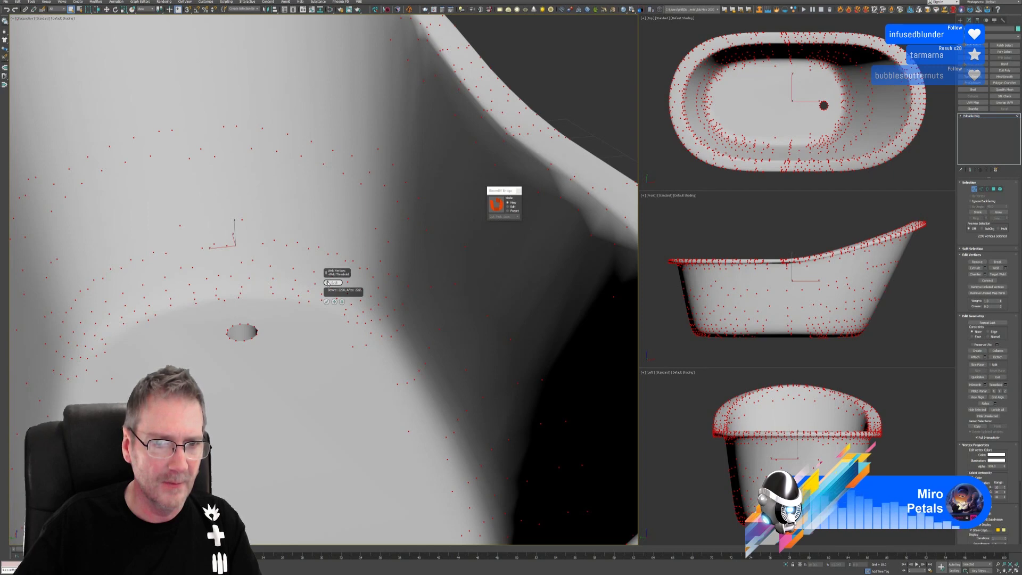
left_click(328, 283)
left_click(328, 284)
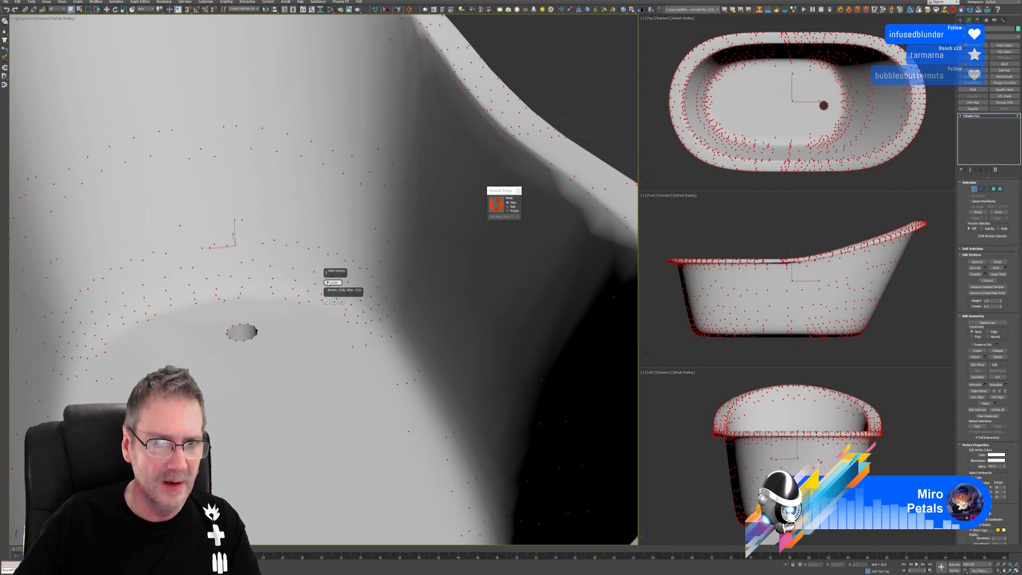
left_click_drag(328, 283, 329, 285)
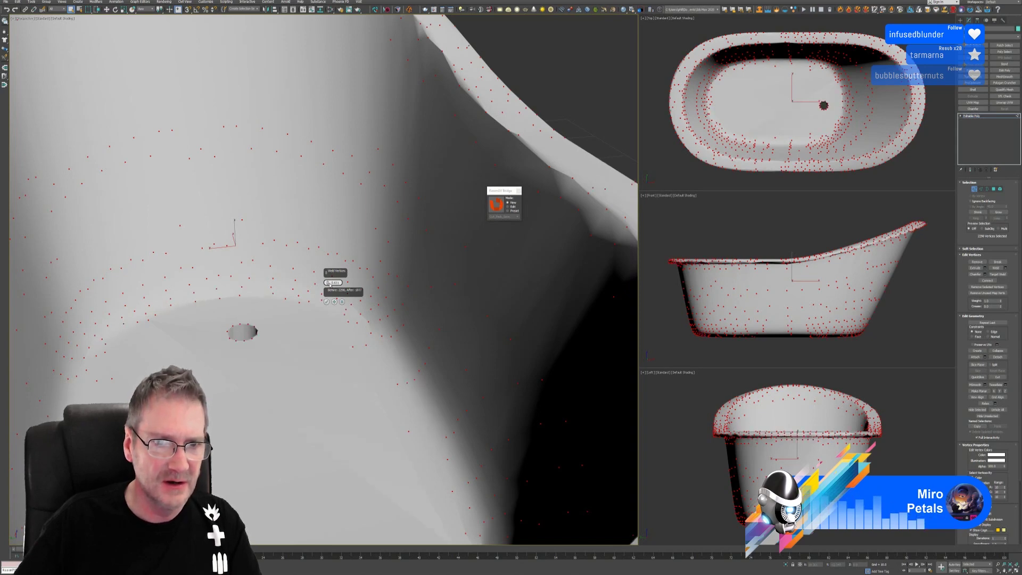
left_click_drag(330, 286, 326, 287)
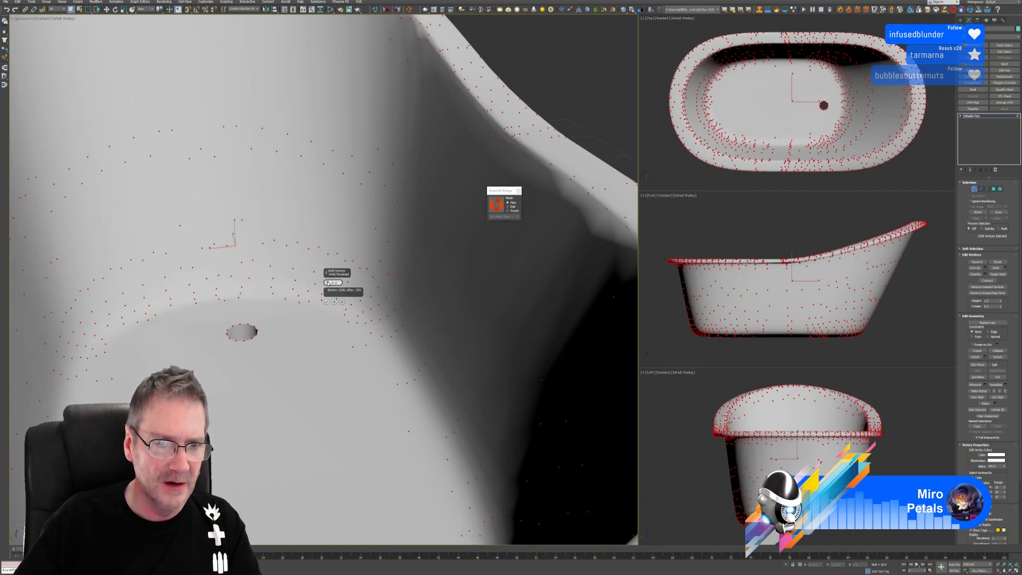
left_click_drag(328, 283, 328, 283)
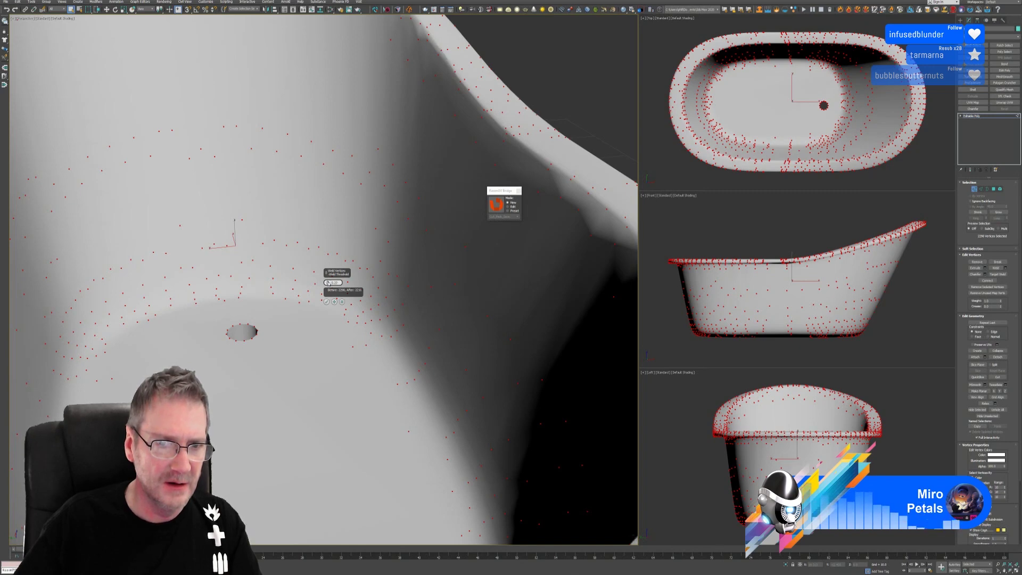
left_click_drag(328, 283, 329, 285)
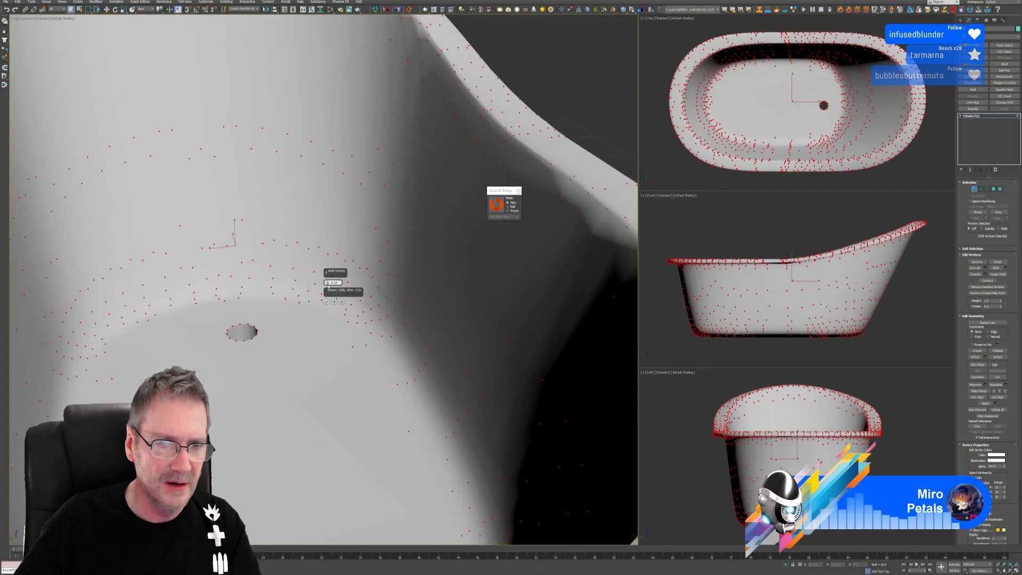
left_click(327, 302)
key("z")
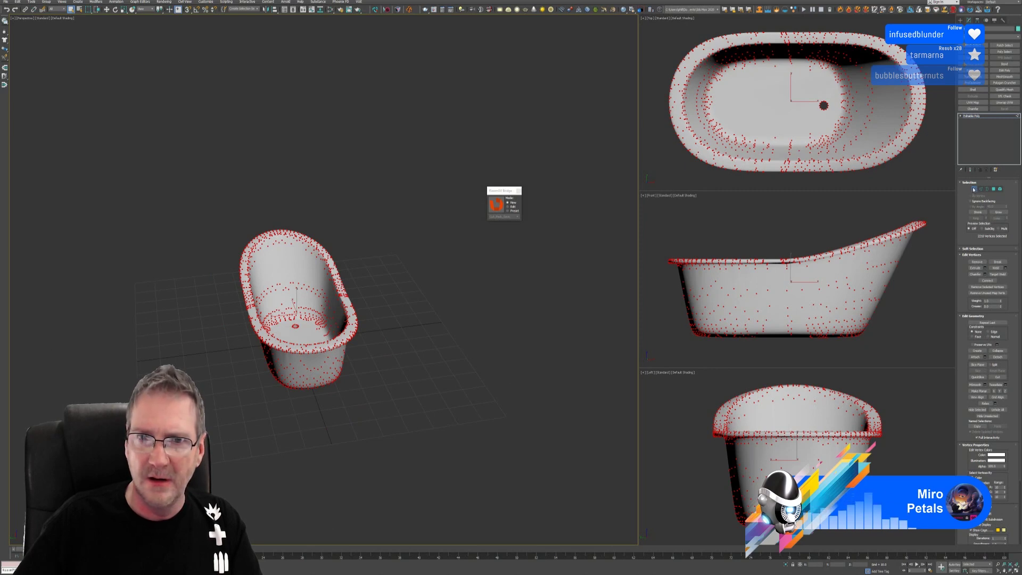
key("1")
Send the welded tub to RizomUV and examine the drain hole and inner floor up close in solid shading.
left_click(496, 209)
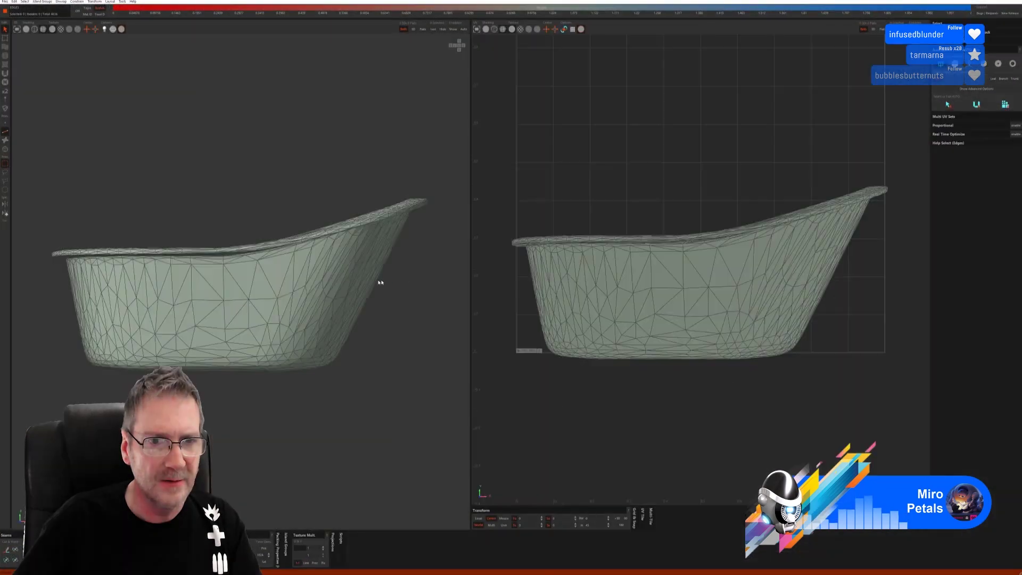
left_click(25, 30)
left_click_drag(121, 174, 161, 230, "alt")
scroll(264, 298, "up", 10)
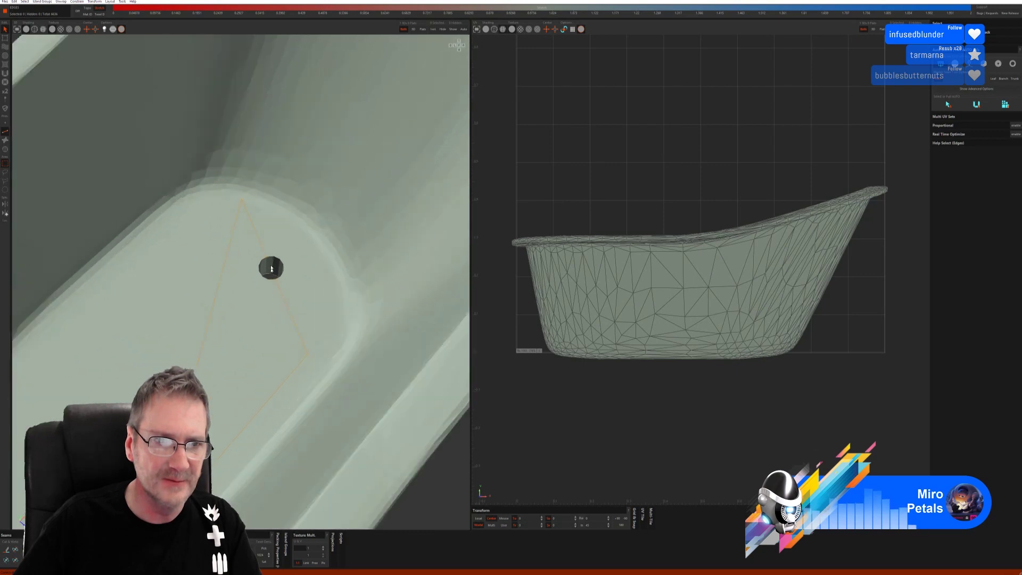
scroll(266, 268, "up", 3)
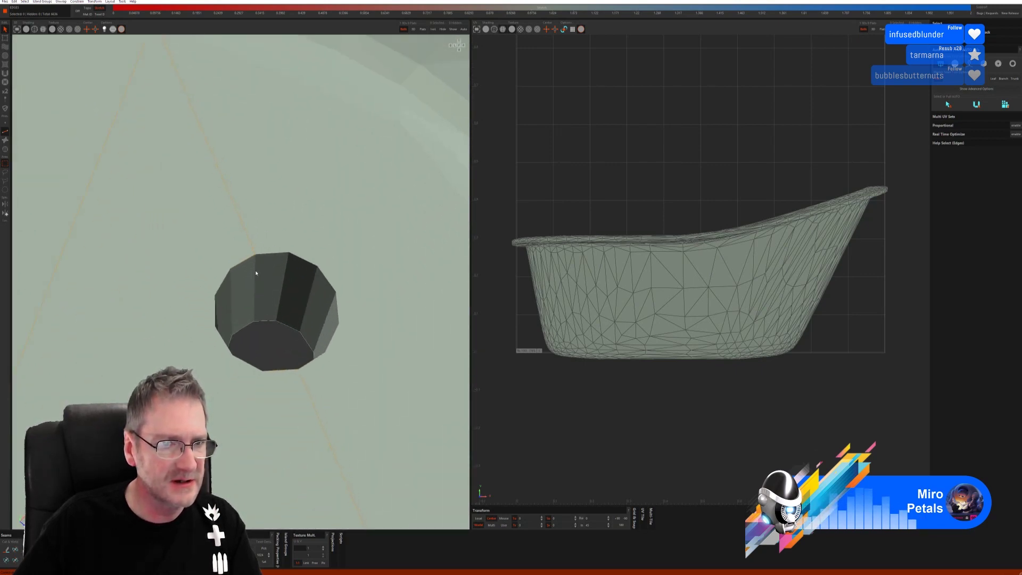
scroll(253, 272, "down", 2)
scroll(248, 271, "down", 5)
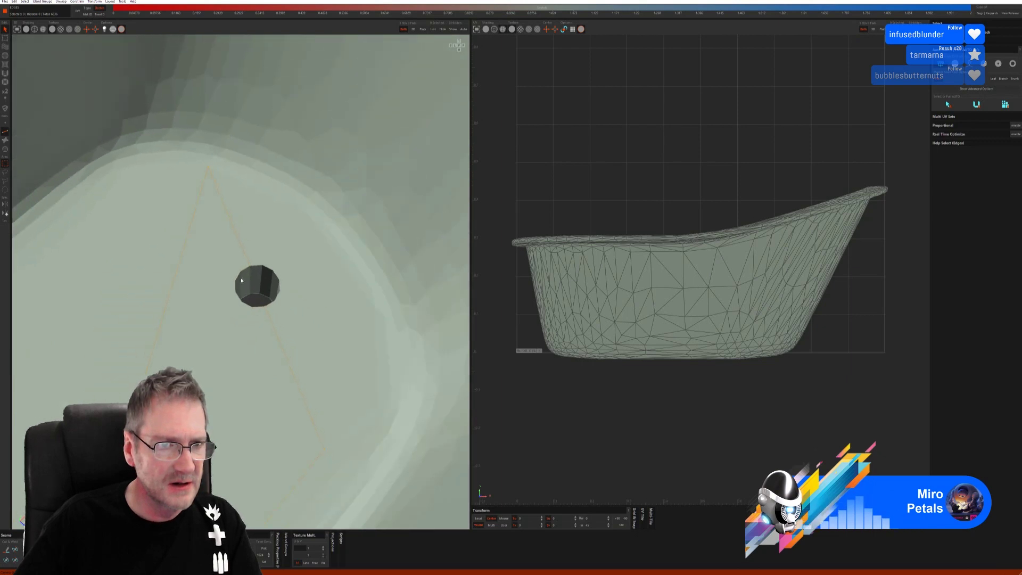
Try automatic seam selection and unfolding on the whole tub, and pack the resulting UV islands.
scroll(241, 281, "down", 3)
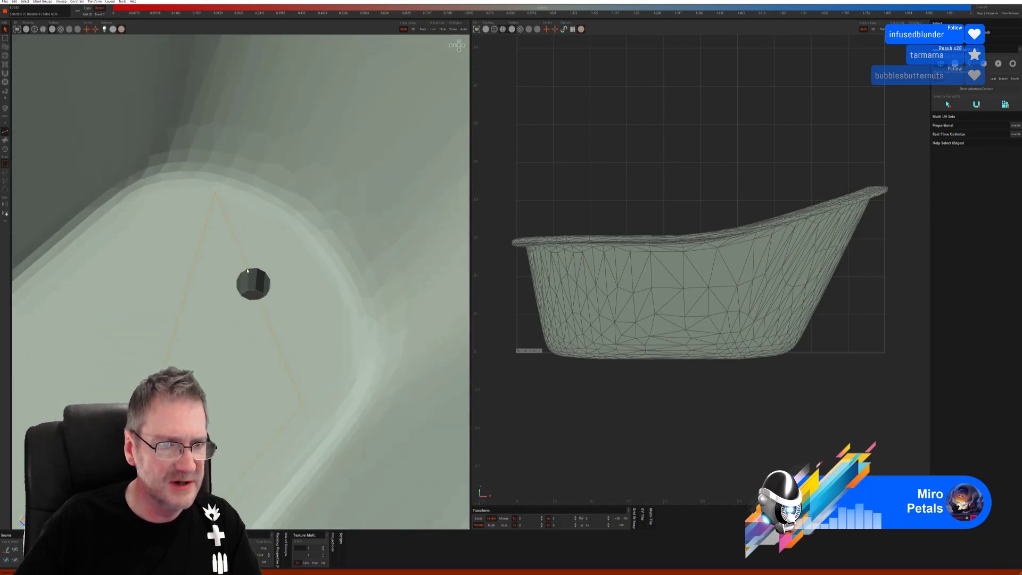
left_click_drag(240, 295, 262, 293, "alt")
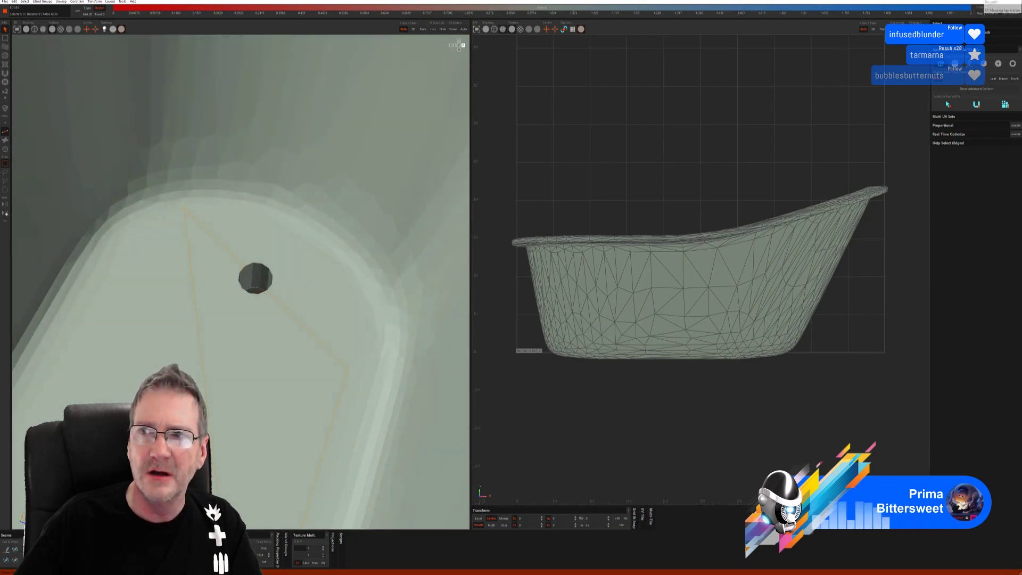
scroll(268, 316, "down", 3)
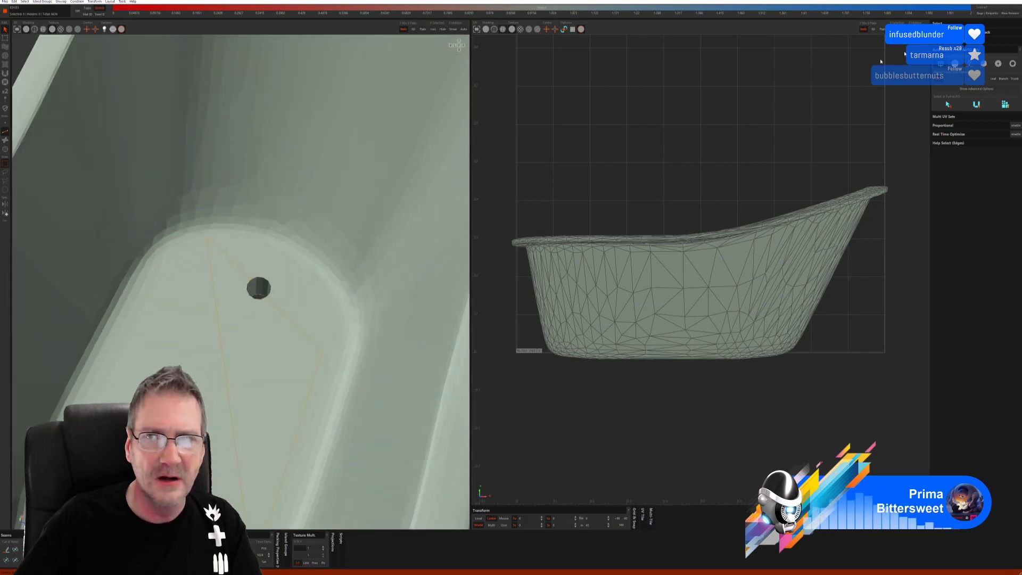
scroll(294, 269, "down", 5)
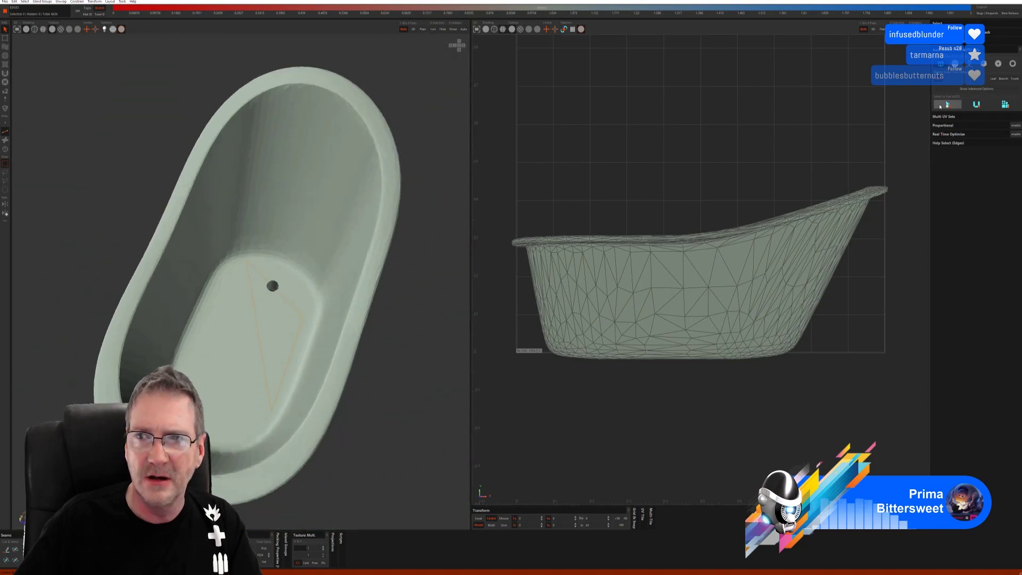
left_click(955, 64)
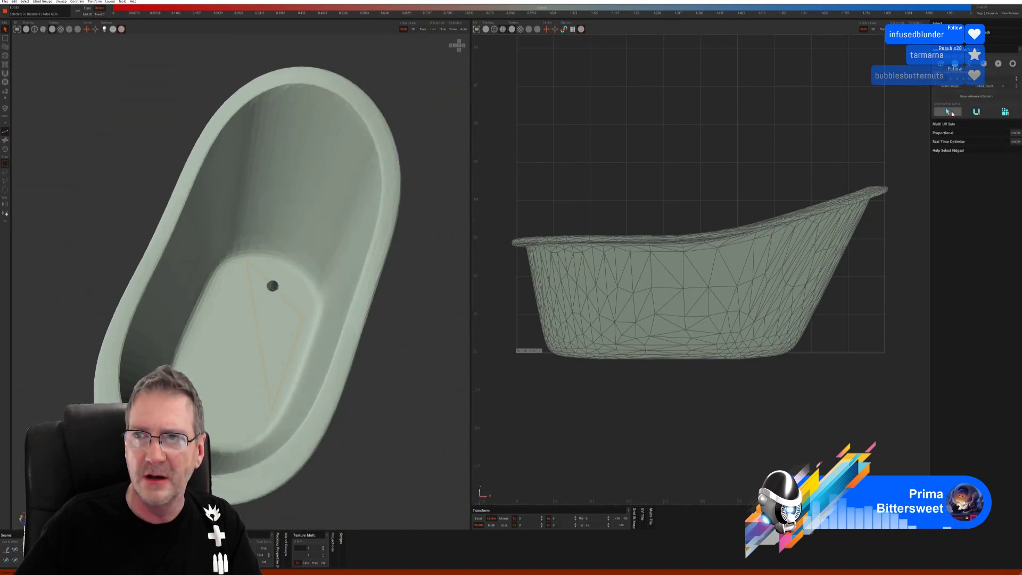
left_click(949, 113)
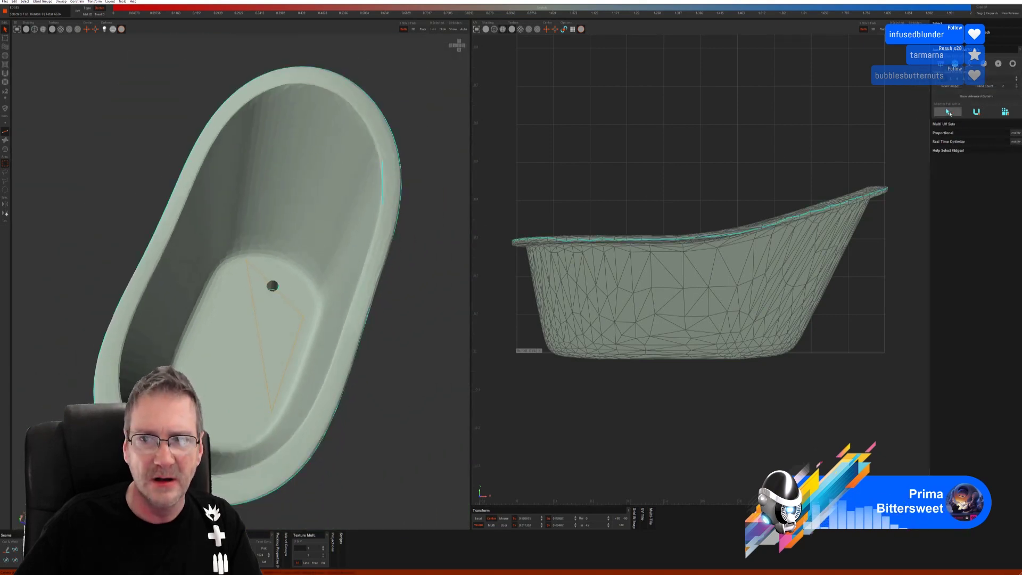
left_click(980, 112)
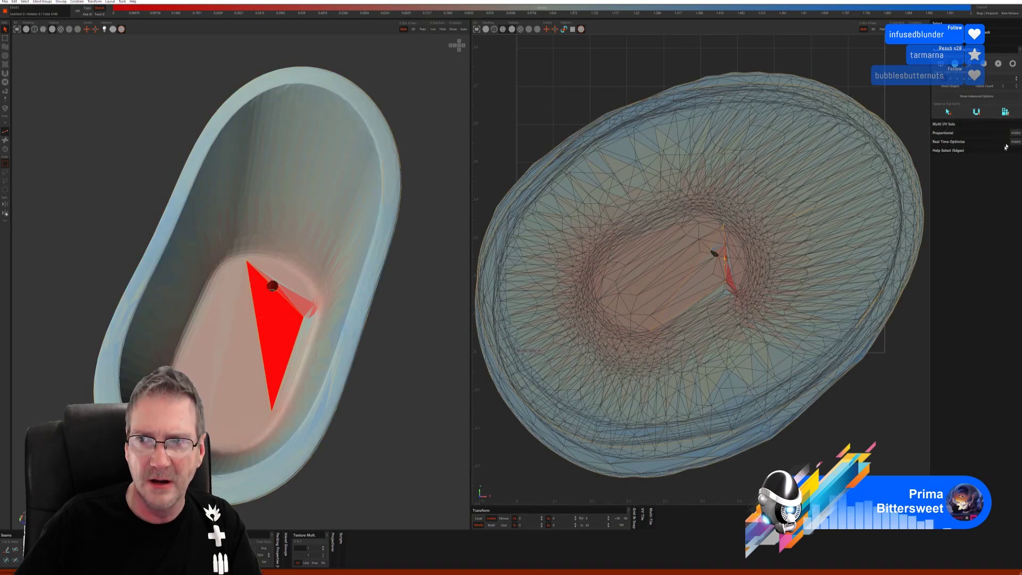
left_click(1005, 112)
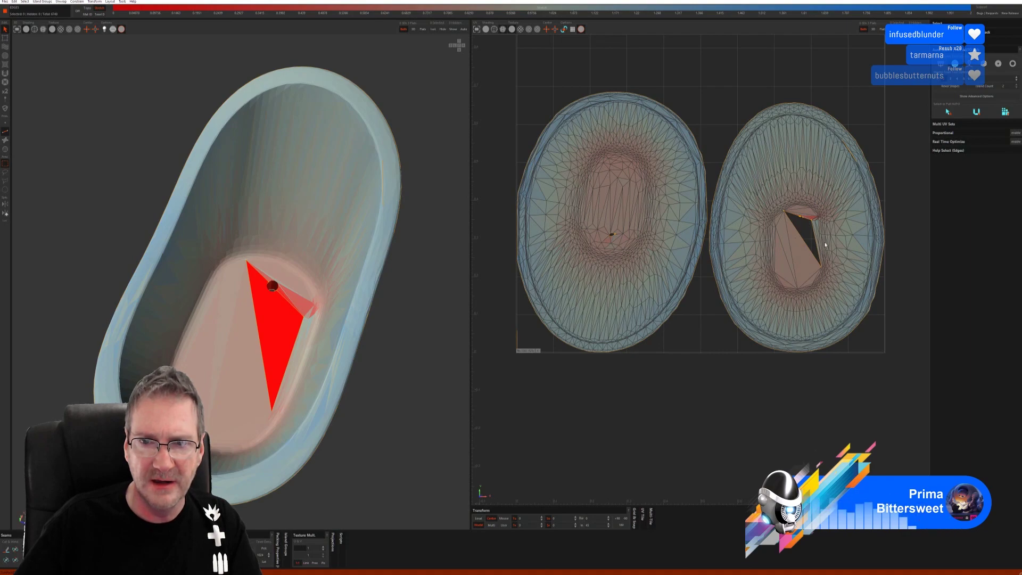
Undo the packing, unfolding and automatic seam selection of the tub's UVs.
scroll(826, 245, "up", 10)
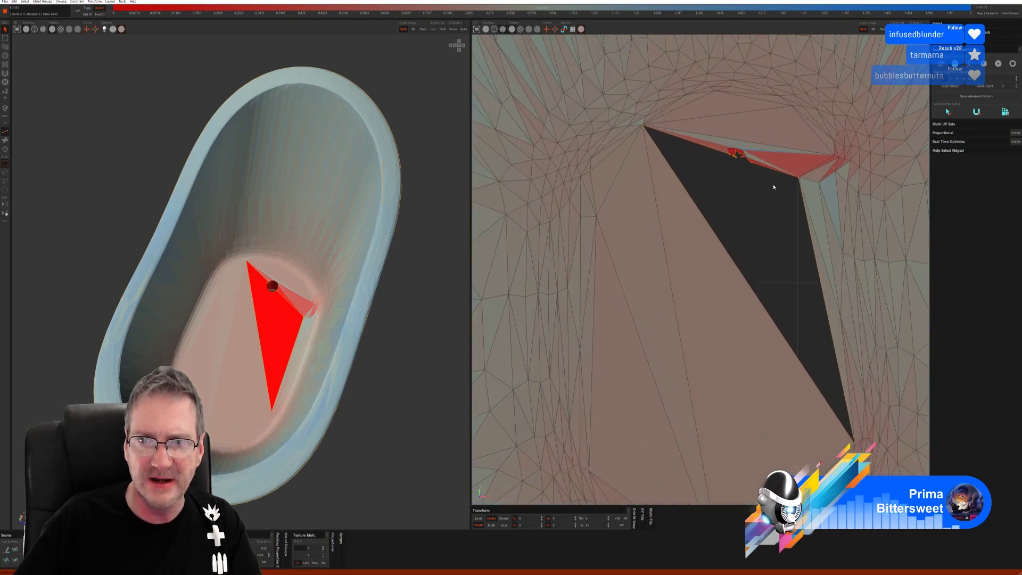
scroll(771, 187, "down", 10)
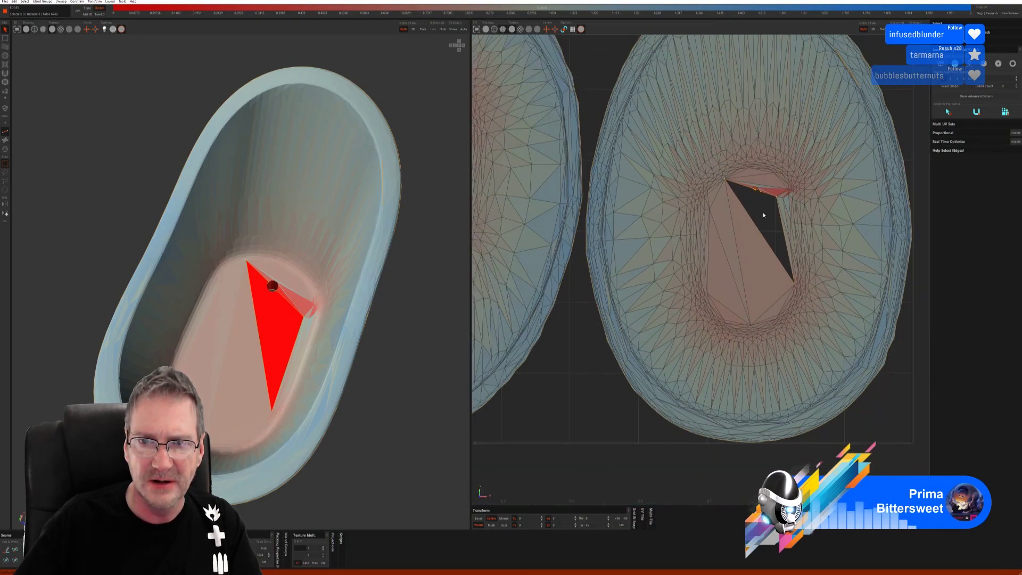
scroll(764, 215, "down", 3)
key("ctrl+z")
key("ctrl+z")
key("ctrl+z")
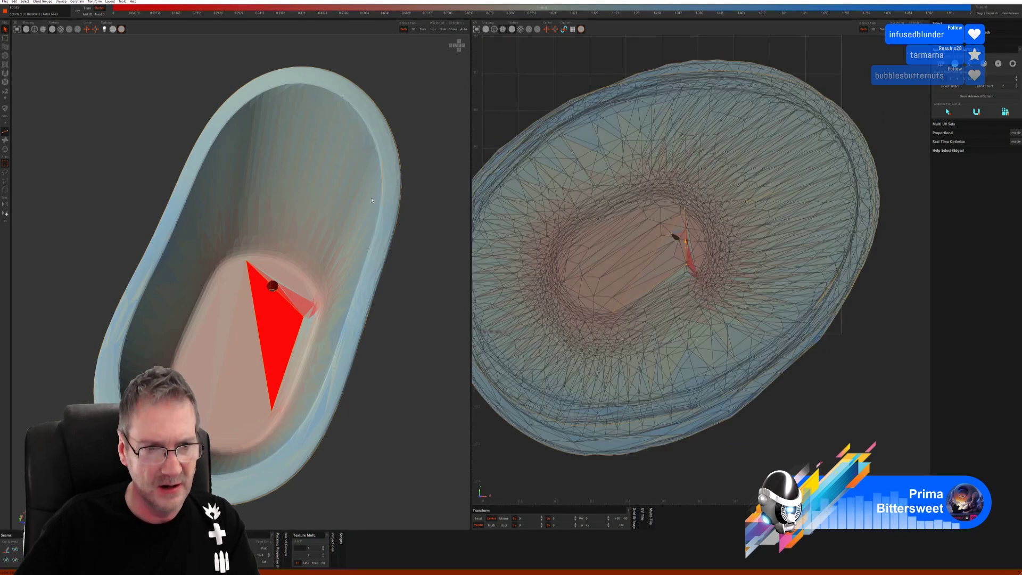
key("ctrl+z")
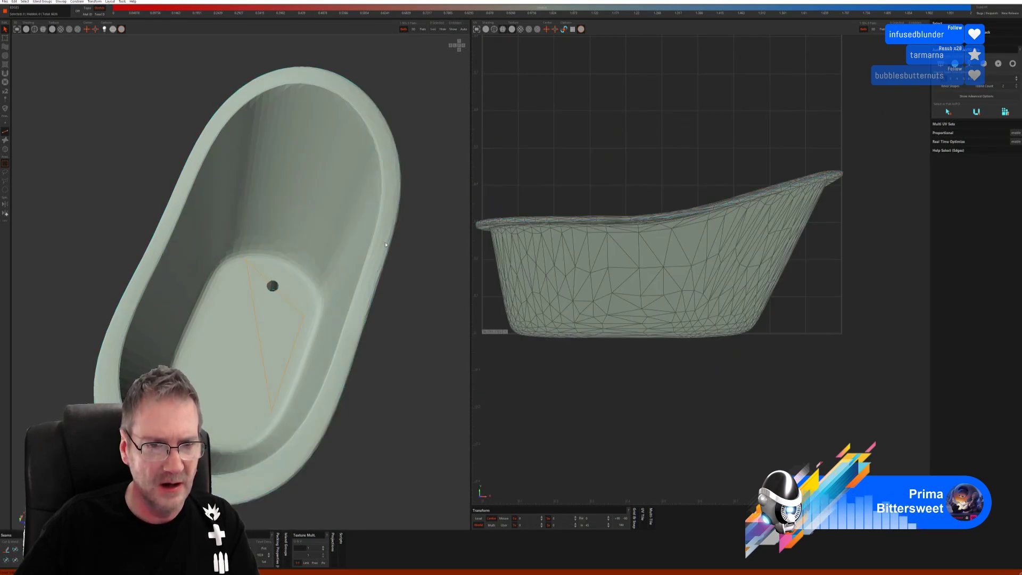
middle_click_drag(372, 310, 370, 292, "alt")
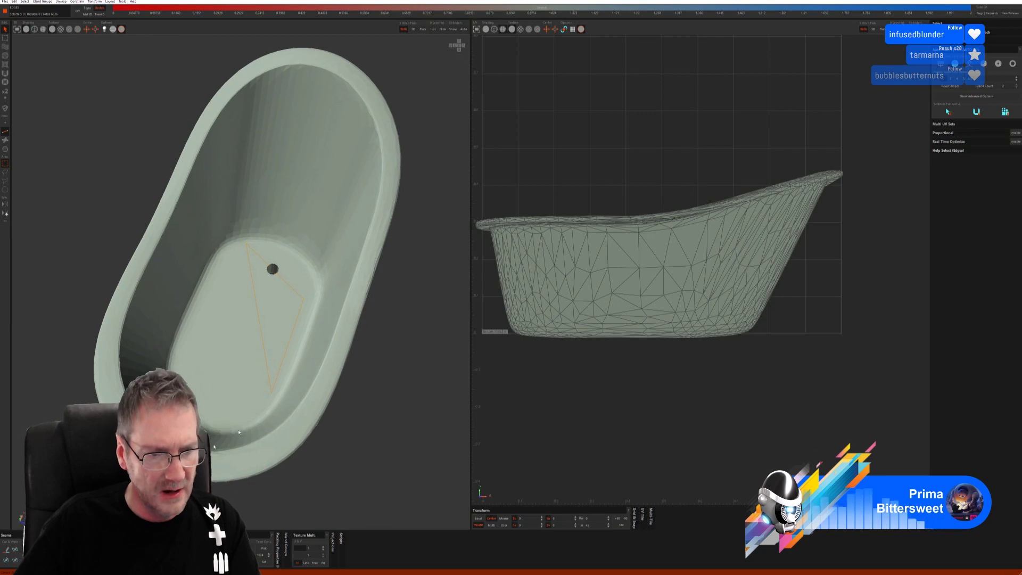
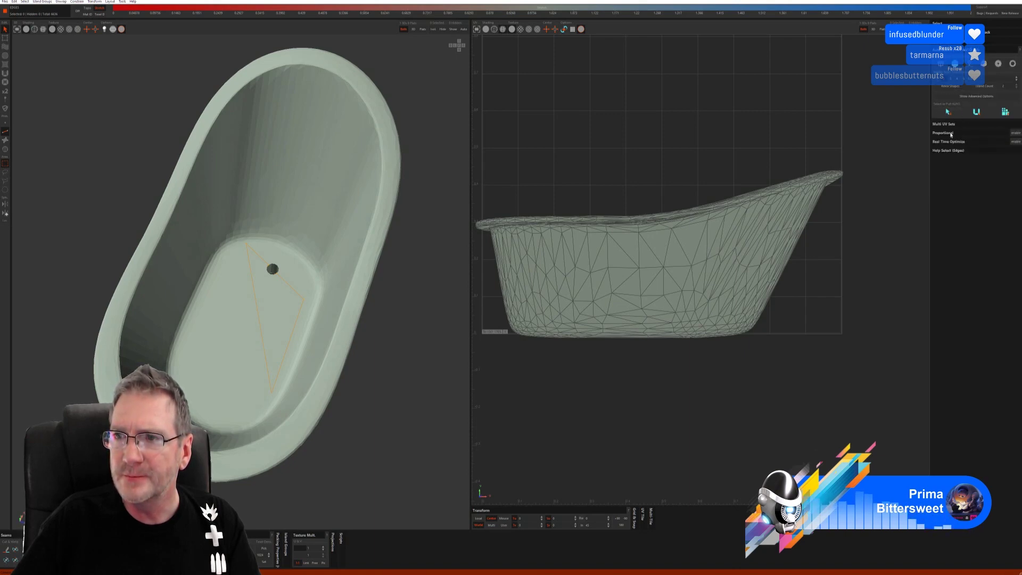
left_click(946, 125)
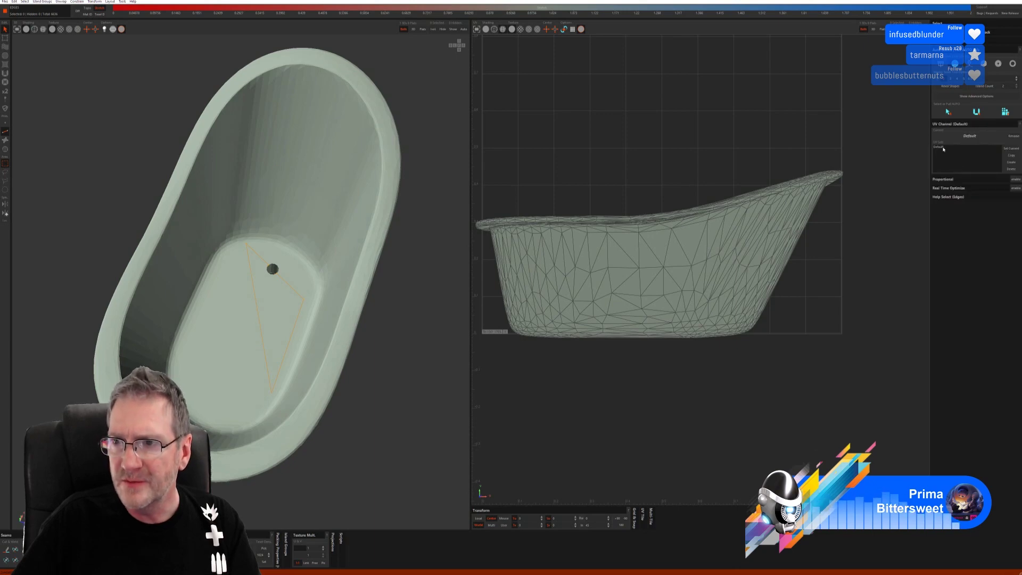
left_click(953, 125)
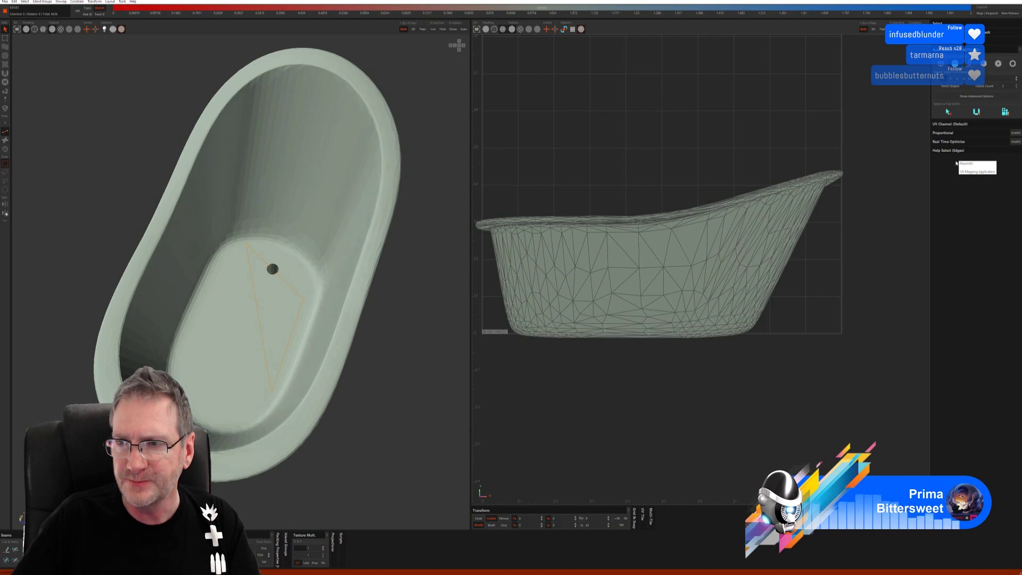
left_click(949, 143)
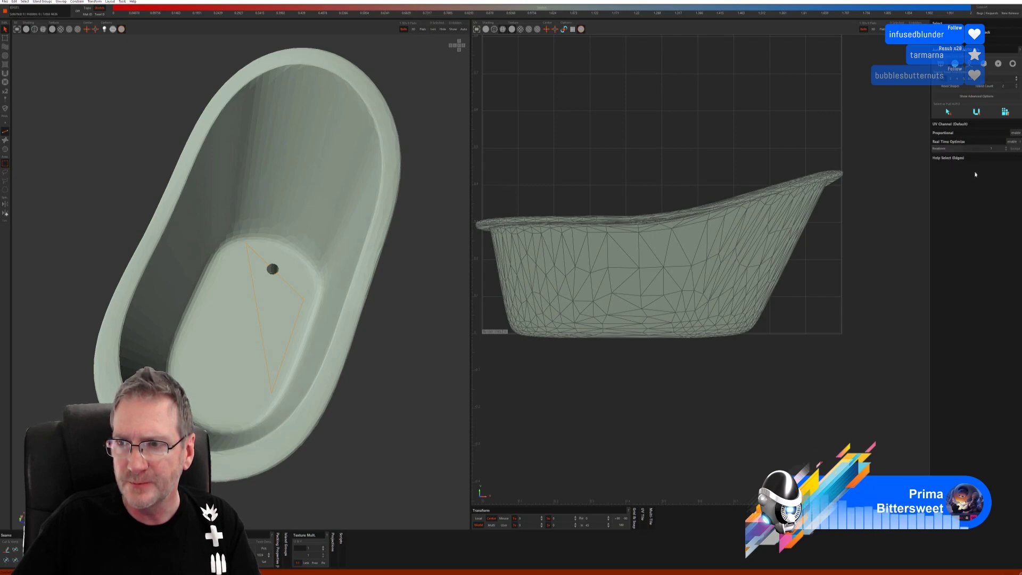
left_click(951, 142)
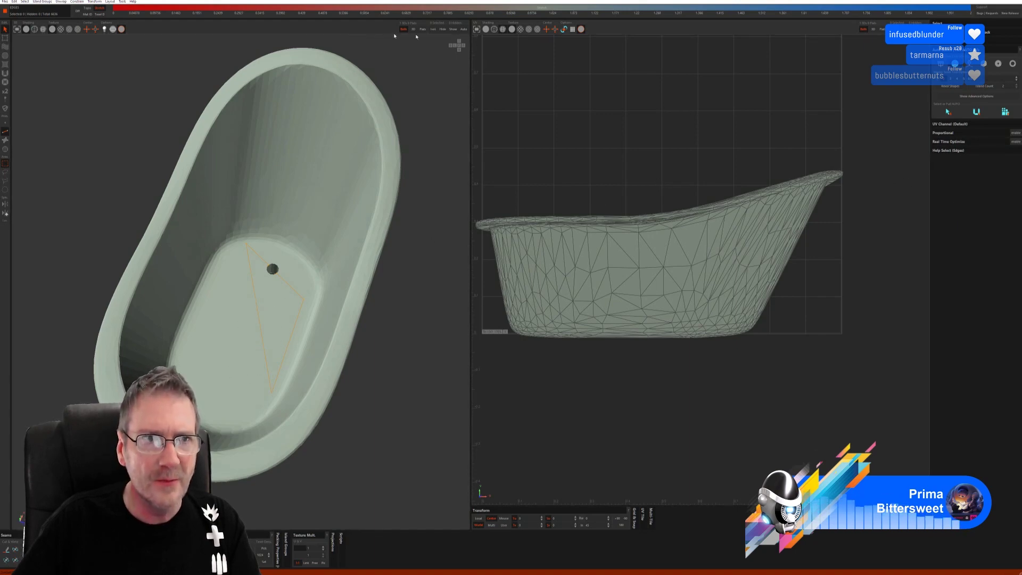
Quit RizomUV without saving the changes and dismiss the resulting warning in 3ds Max.
key("alt+F4")
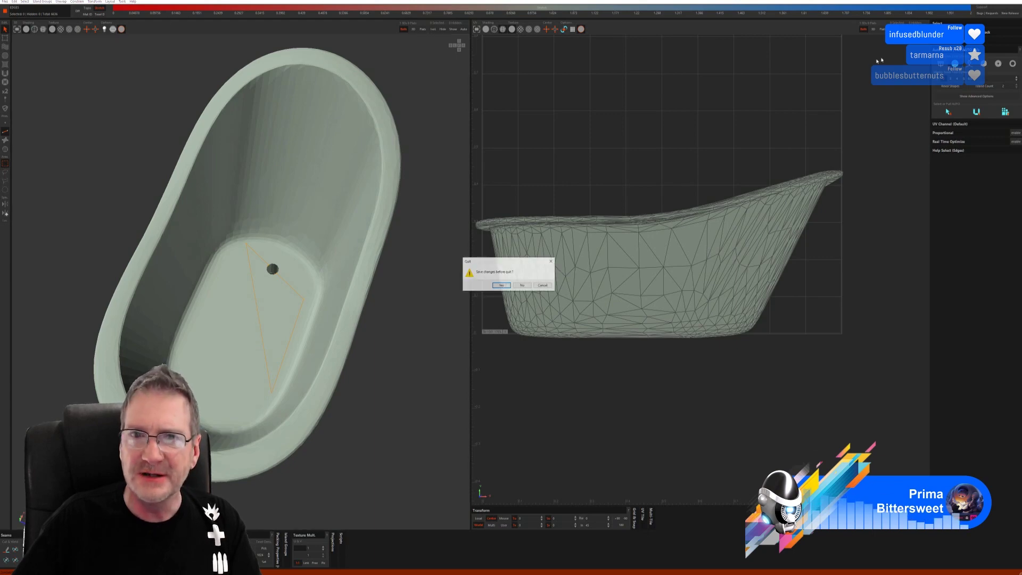
left_click(524, 287)
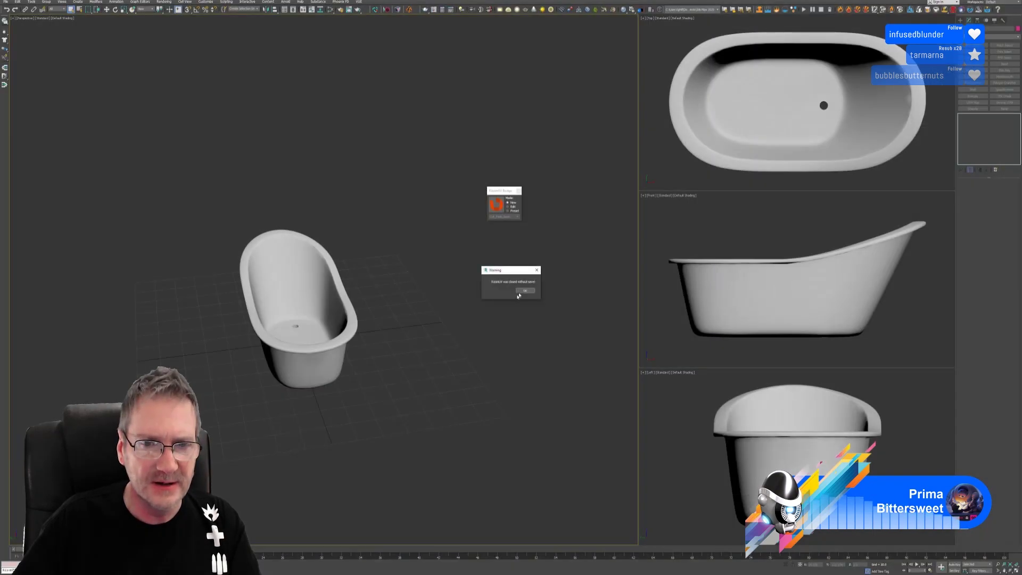
left_click(520, 292)
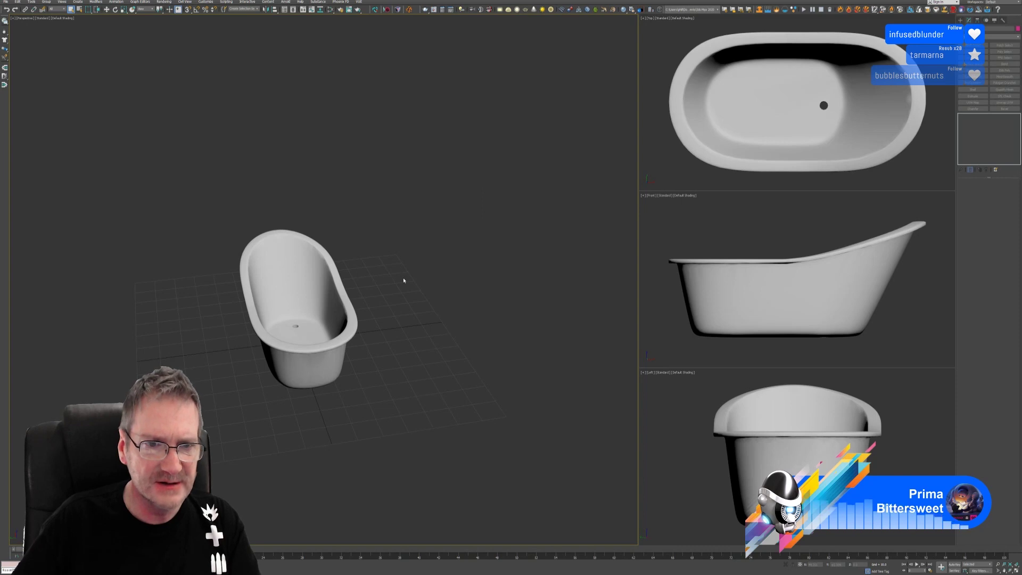
Select the bathtub, add an Unwrap UVW modifier and open its UV editor.
middle_click_drag(404, 281, 438, 290)
left_click(356, 319)
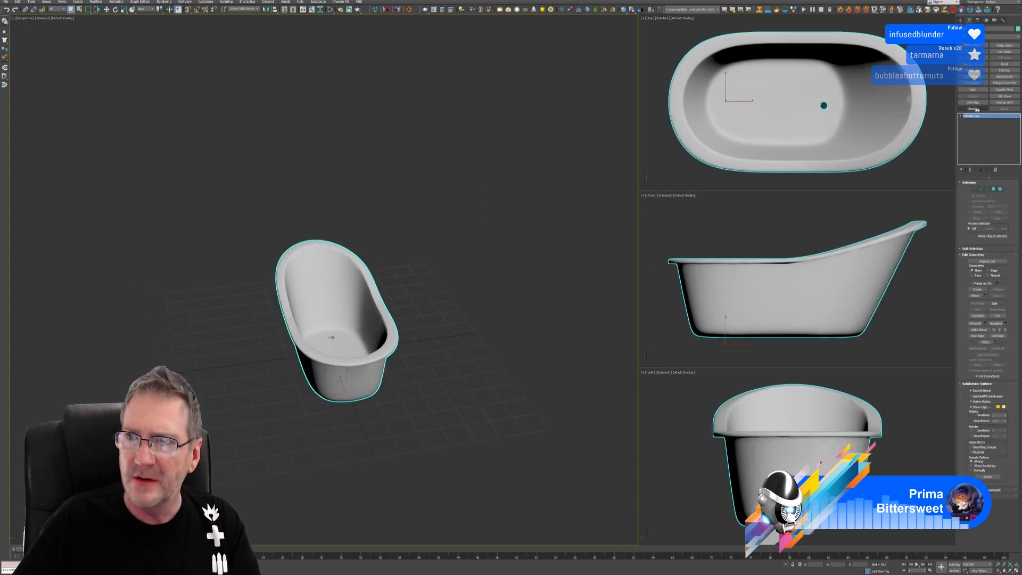
left_click(1005, 103)
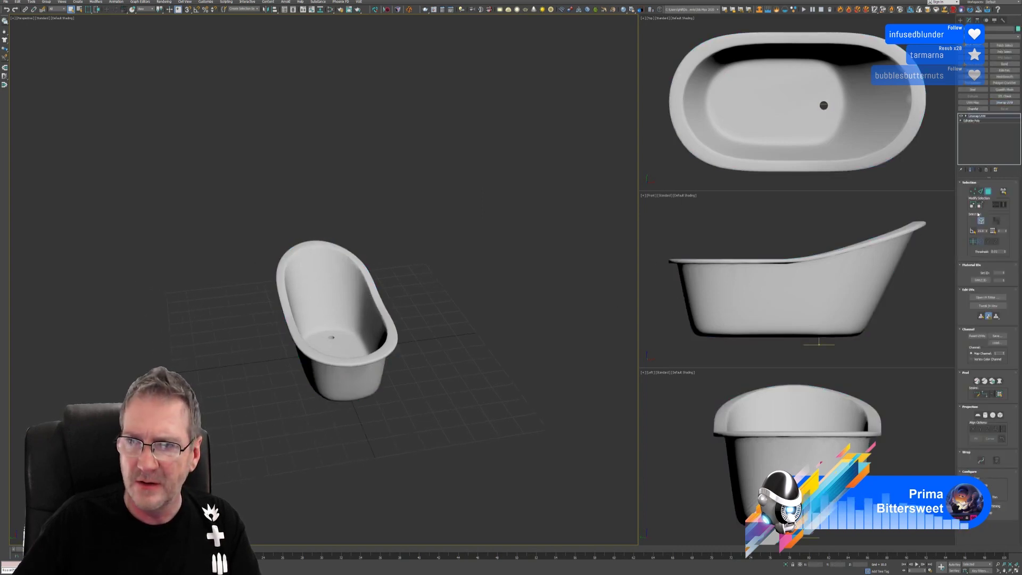
left_click(988, 297)
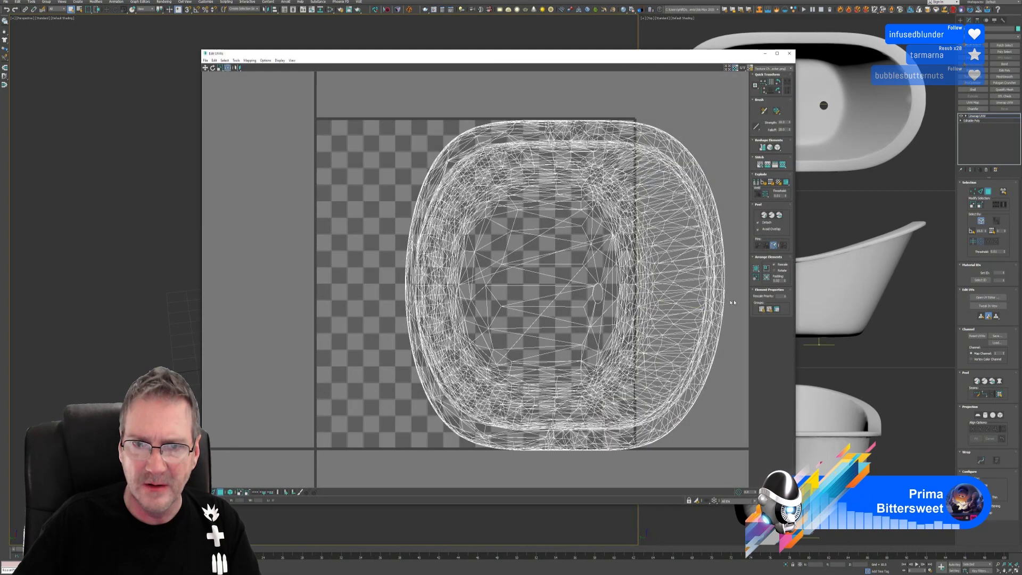
Select all of the tub's UV polygons, apply Flatten Mapping to them and close the UV editor.
scroll(501, 285, "down", 3)
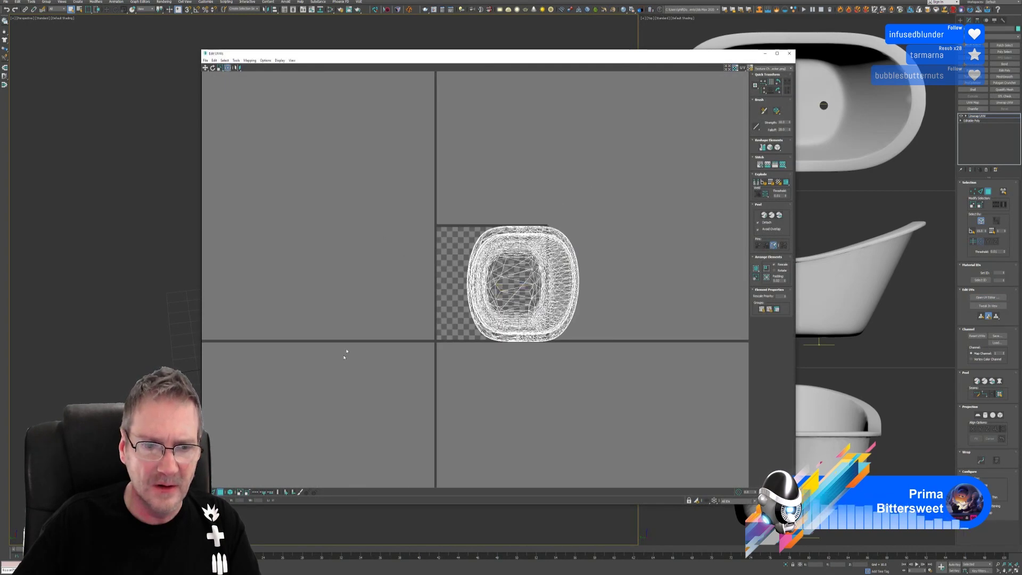
left_click_drag(438, 201, 667, 395)
left_click(250, 61)
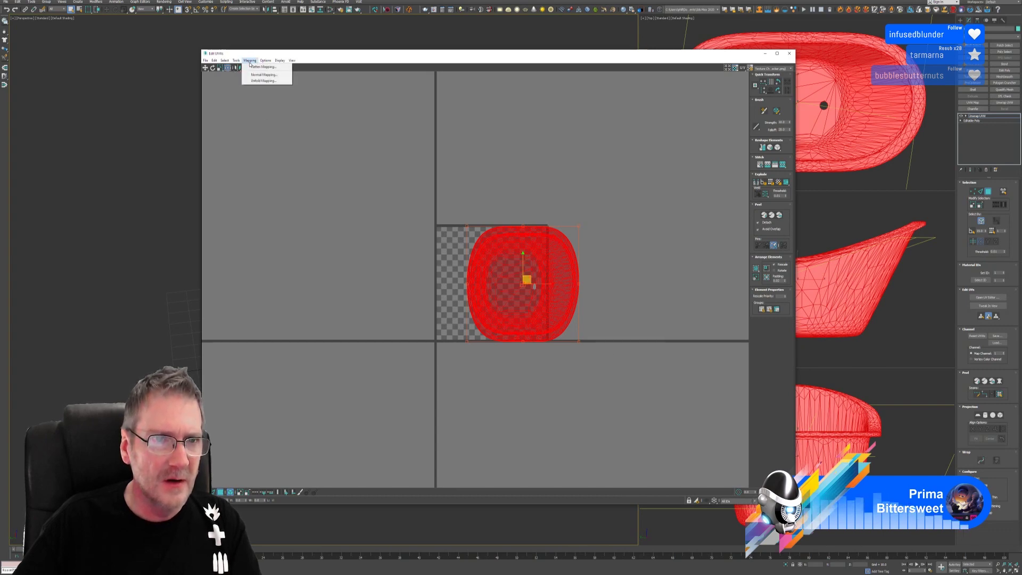
left_click(260, 62)
left_click(251, 60)
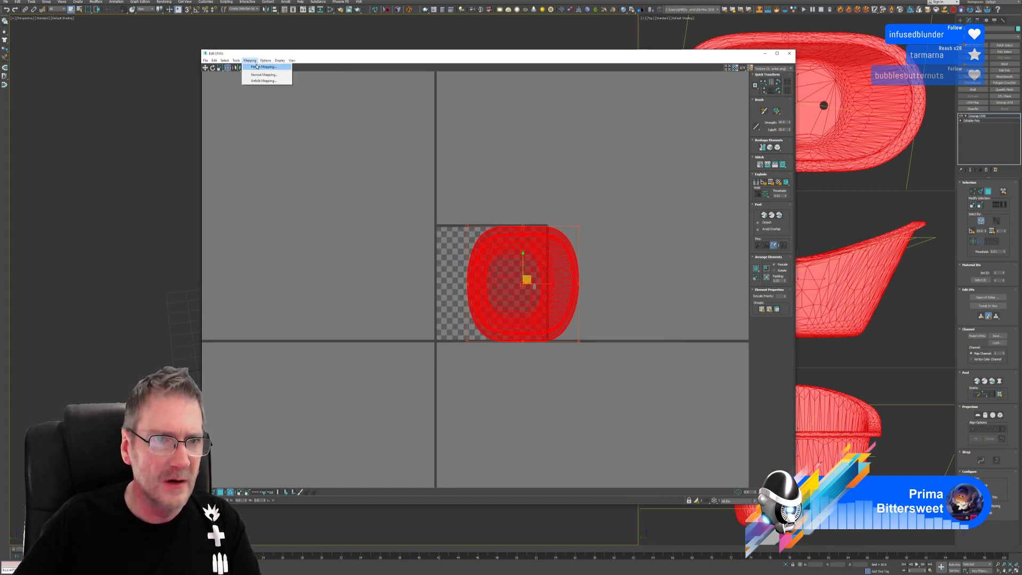
left_click(262, 66)
left_click(74, 37)
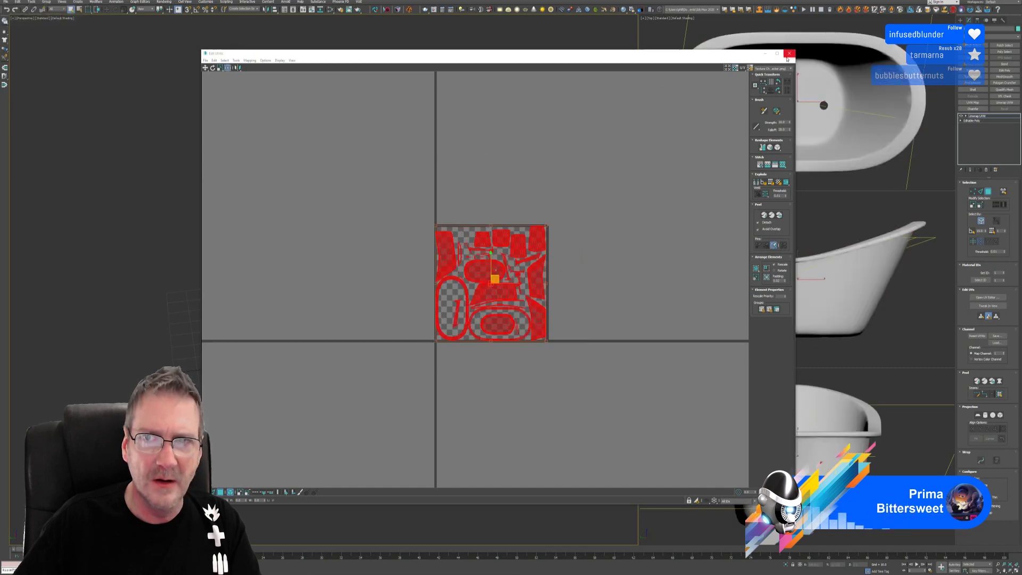
left_click(790, 54)
Create a Checker map and a Standard material in the material editor, connecting the checker to the material's Diffuse Color.
middle_click_drag(354, 329, 336, 344, "alt")
scroll(336, 344, "up", 3)
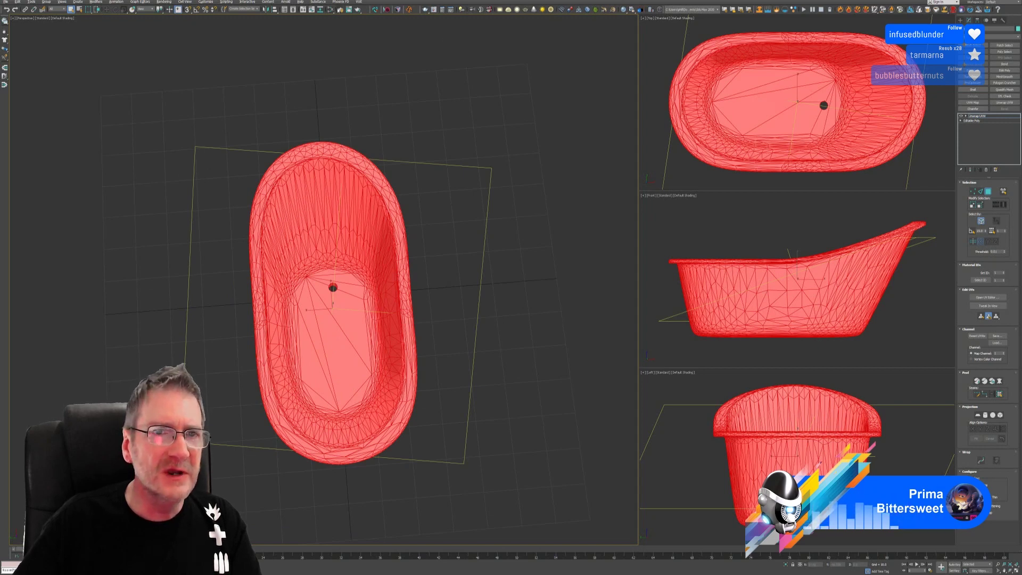
left_click(330, 9)
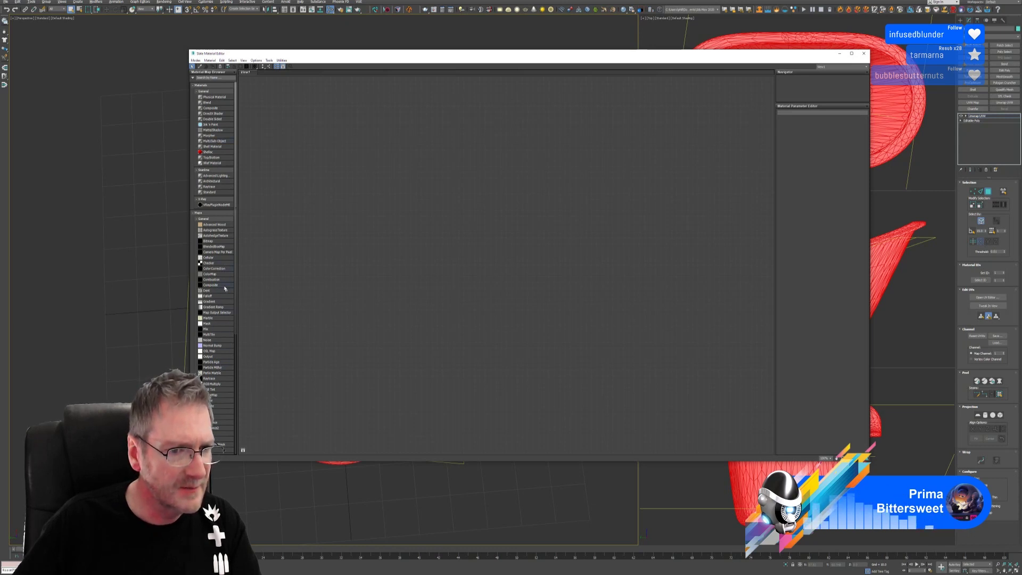
double_click(209, 263)
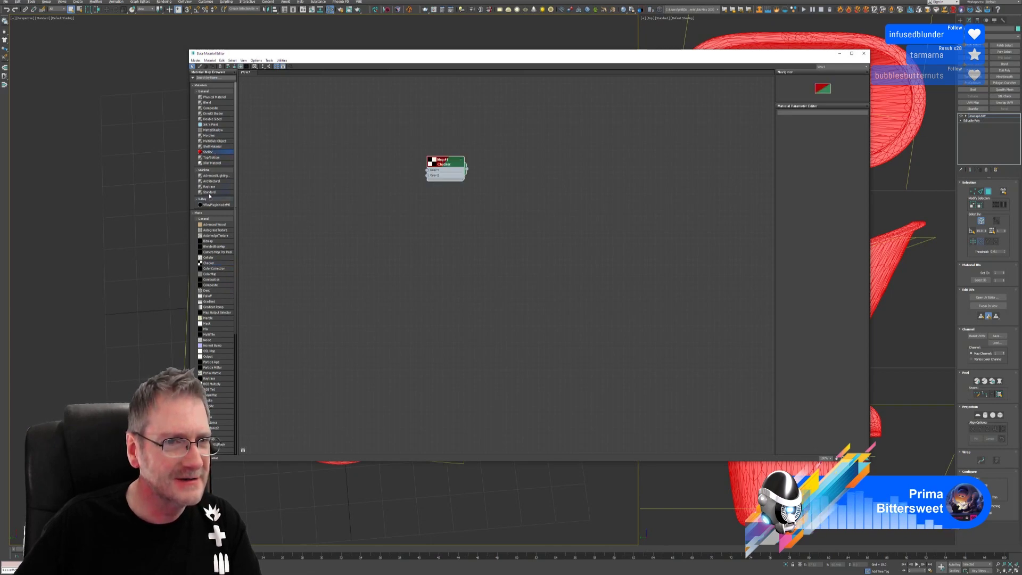
left_click_drag(209, 192, 538, 176)
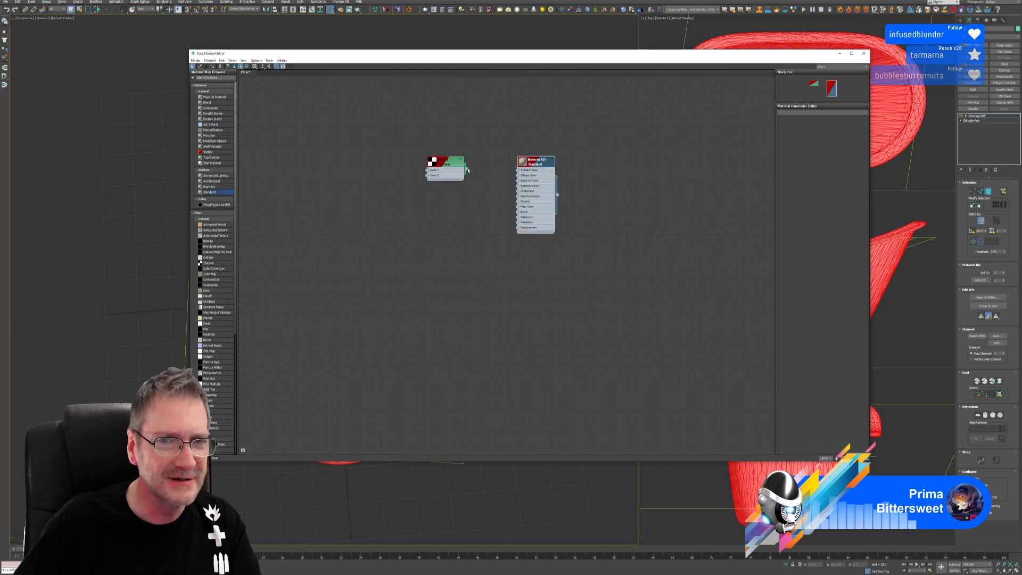
left_click_drag(468, 170, 518, 176)
Set the Checker map's tiling to 10 in both U and V.
double_click(460, 164)
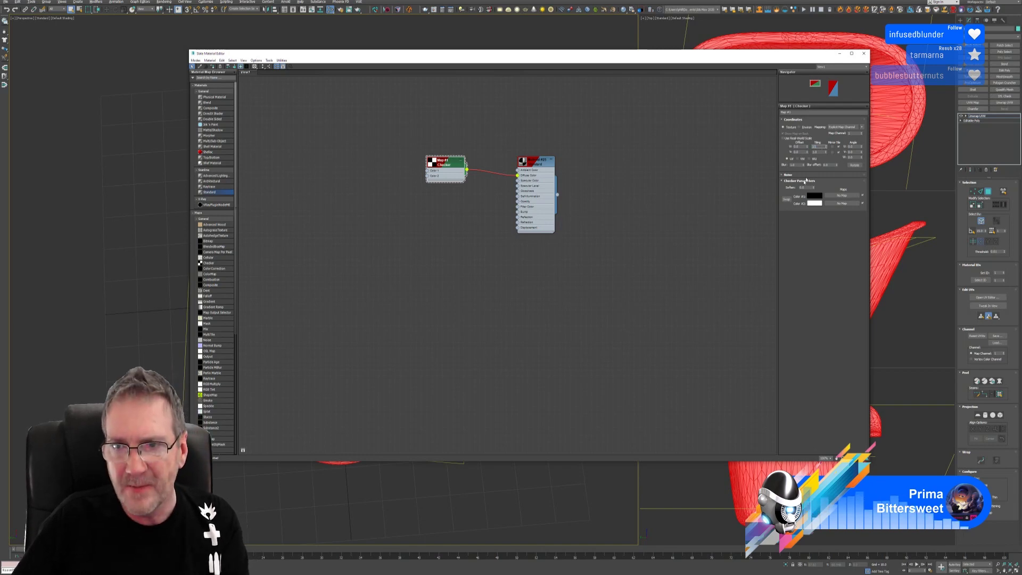
type("10")
key("Tab")
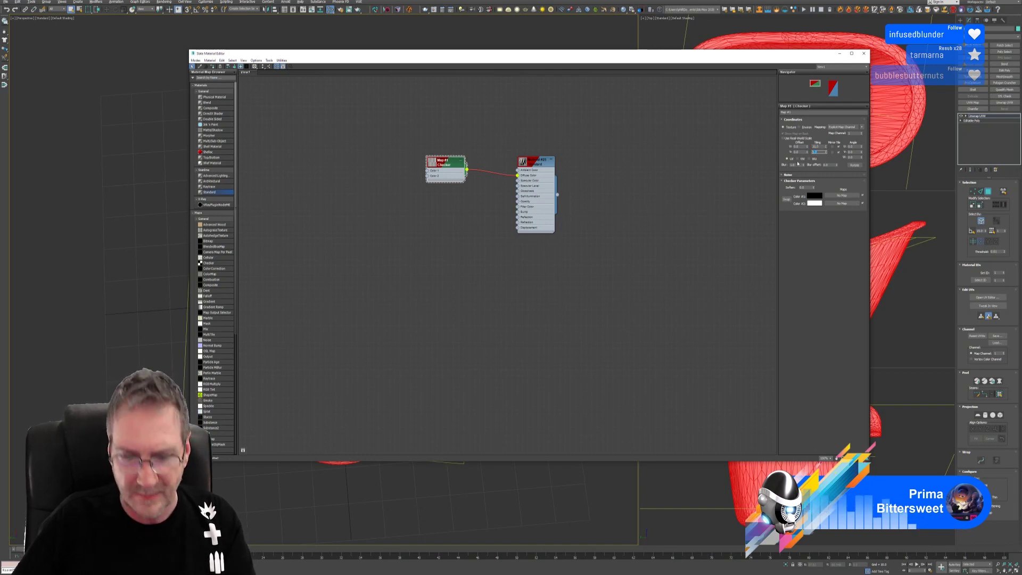
type("10")
key("Return")
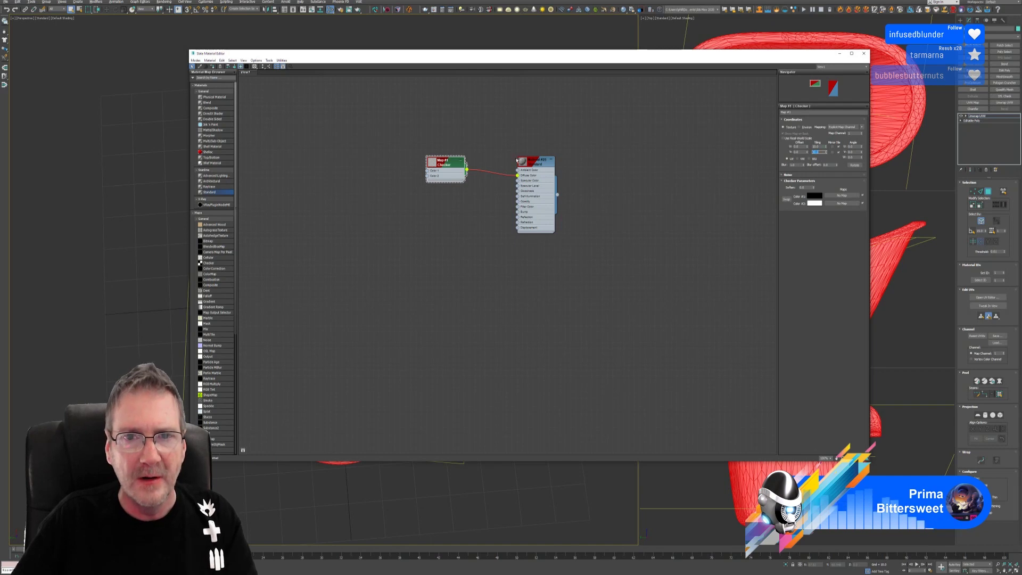
Assign the checker material to the bathtub, then close the material editor and clear the polygon selection.
left_click(539, 165)
right_click(539, 164)
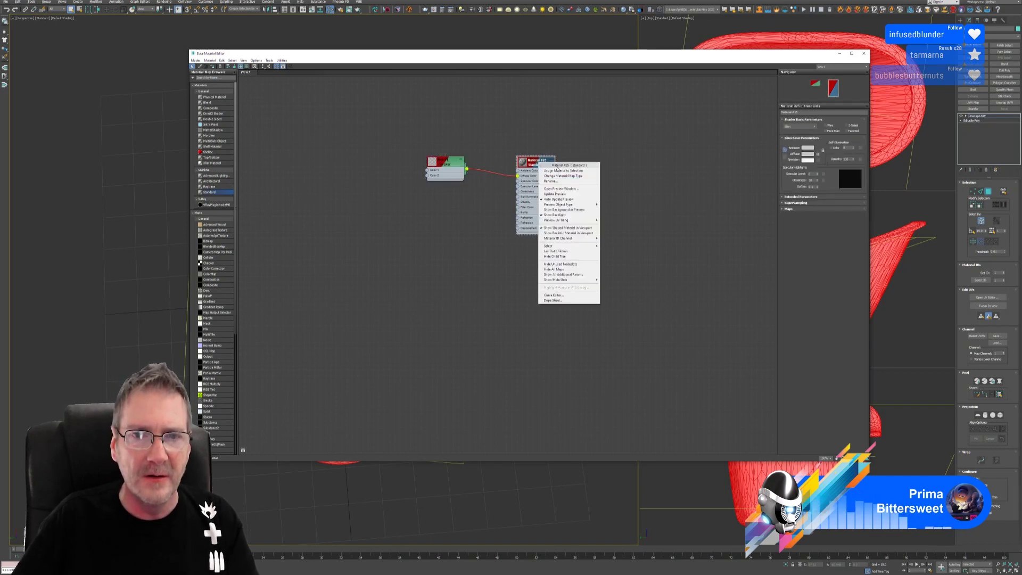
left_click(563, 171)
left_click(864, 54)
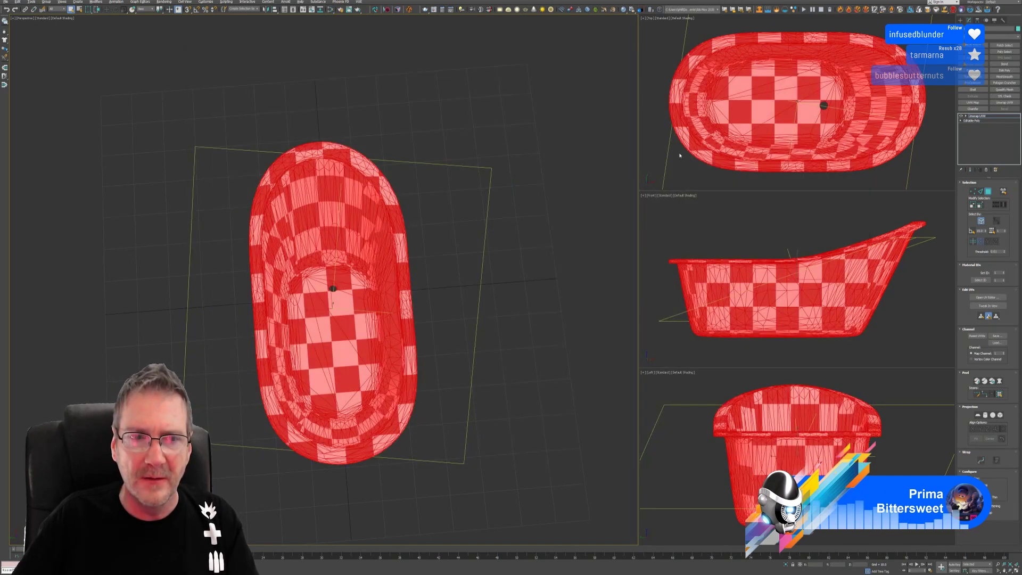
left_click(456, 283)
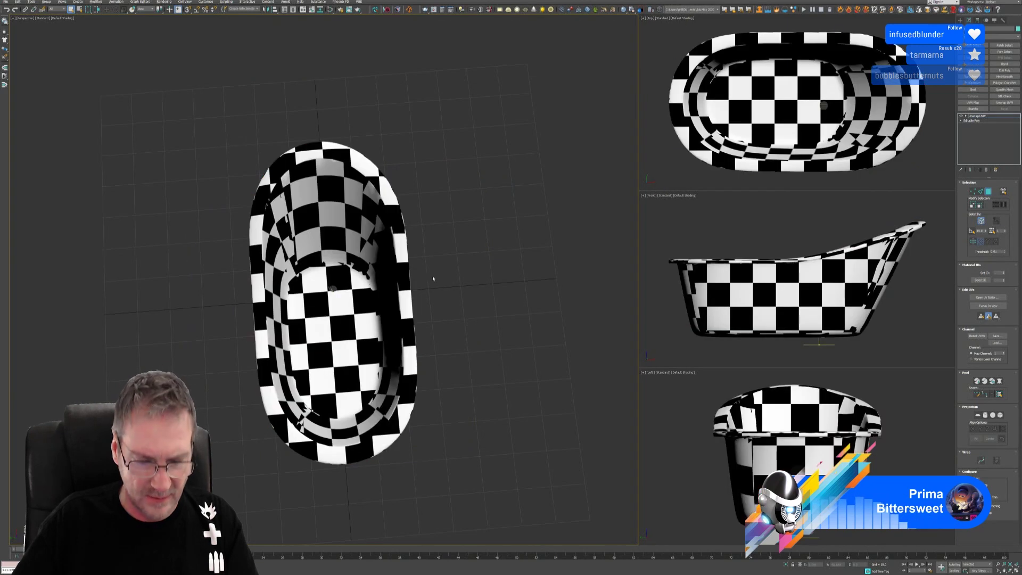
Examine the checker pattern on the tub's inner floor, walls and rim for stretching and seams.
middle_click_drag(433, 278, 352, 329, "alt")
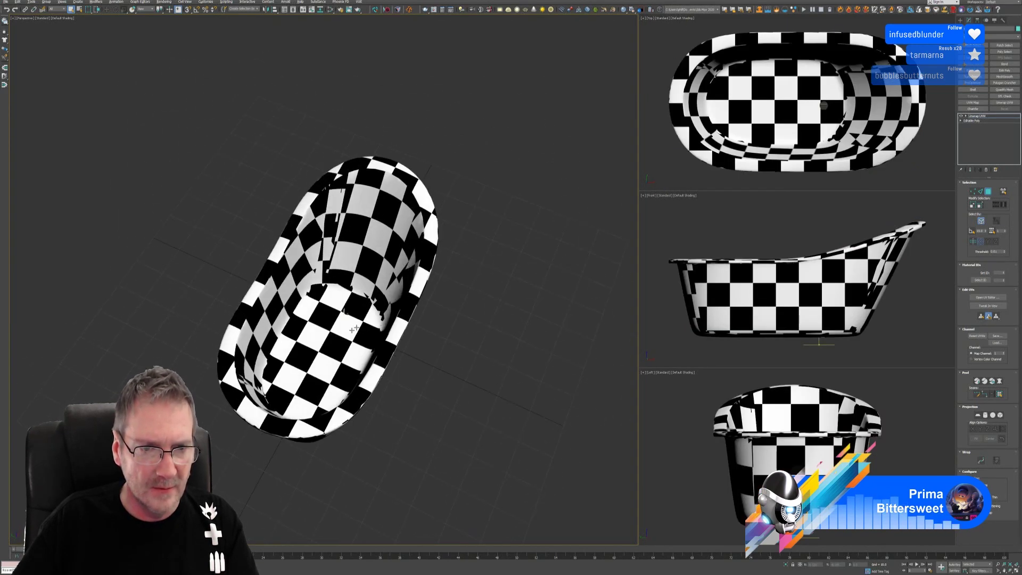
scroll(351, 332, "up", 4)
scroll(351, 332, "down", 4)
middle_click_drag(425, 347, 401, 174, "alt")
left_click(395, 203)
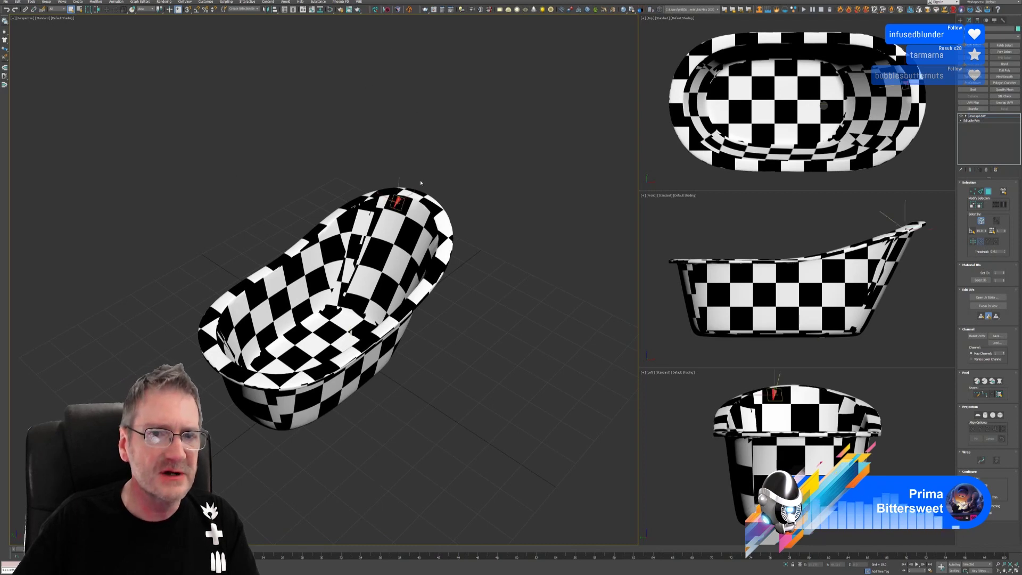
left_click(450, 161)
Collapse the bathtub's whole modifier stack, accepting the warning, to bake the flattened UVs into the Editable Poly.
left_click(981, 116)
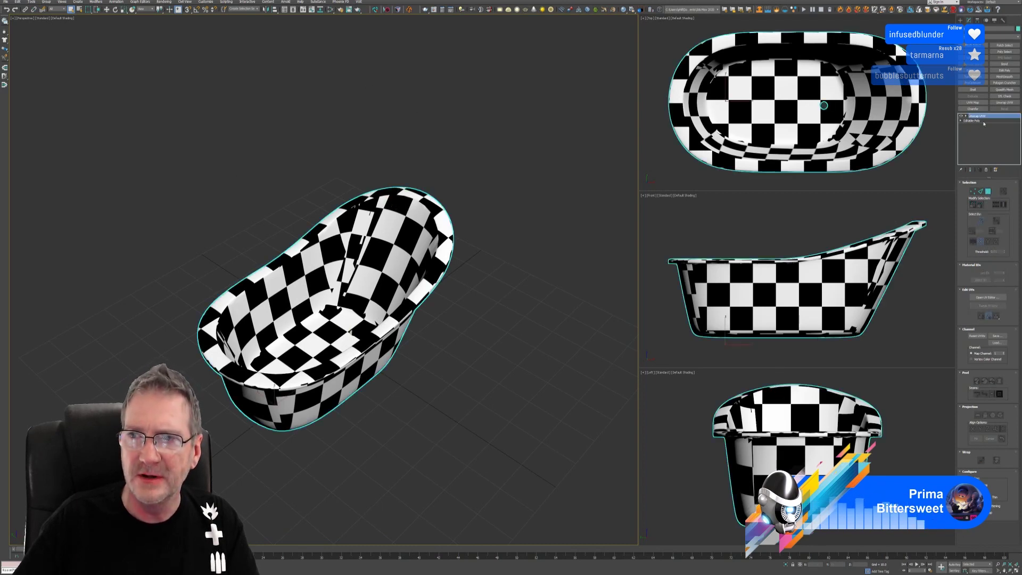
right_click(981, 117)
left_click(975, 172)
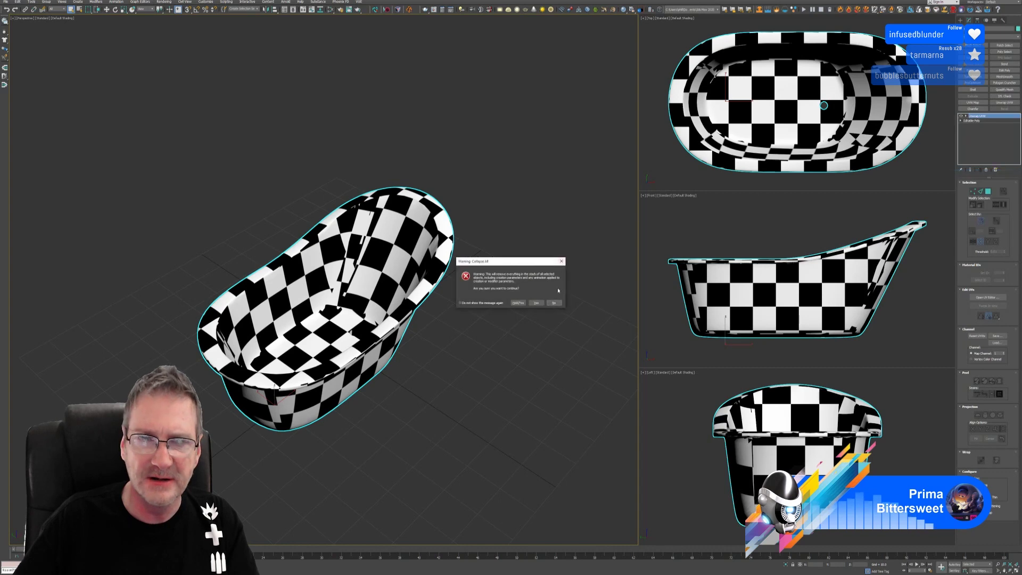
left_click(536, 302)
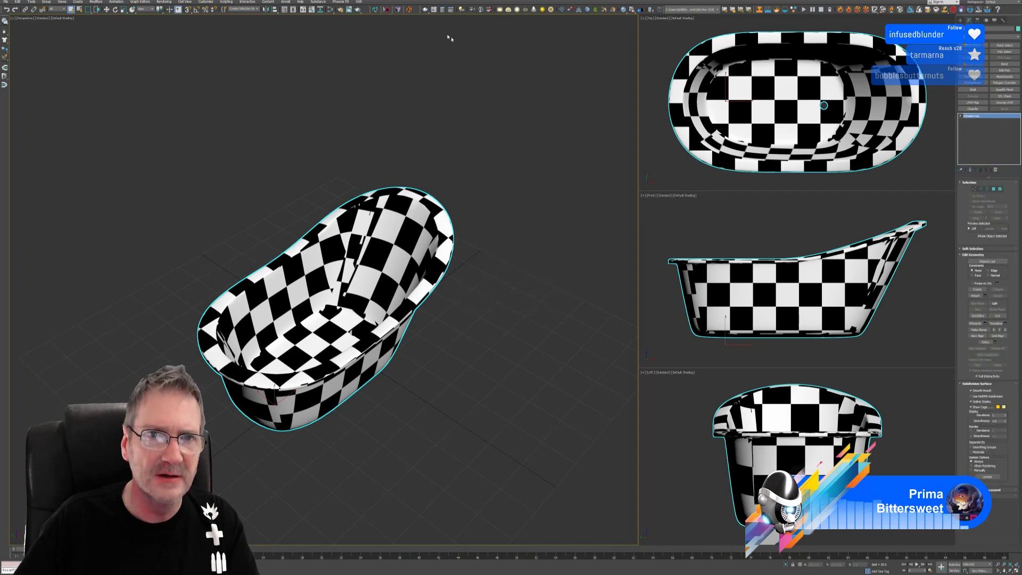
Send the bathtub to RizomUV through the bridge in Edit mode and display it in solid shading.
left_click(375, 9)
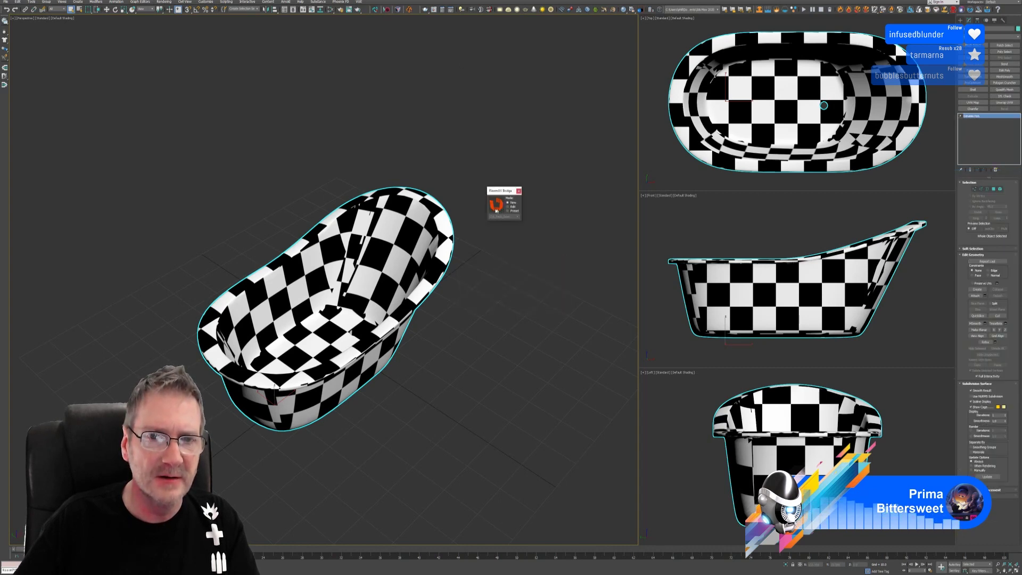
left_click(513, 207)
left_click(505, 216)
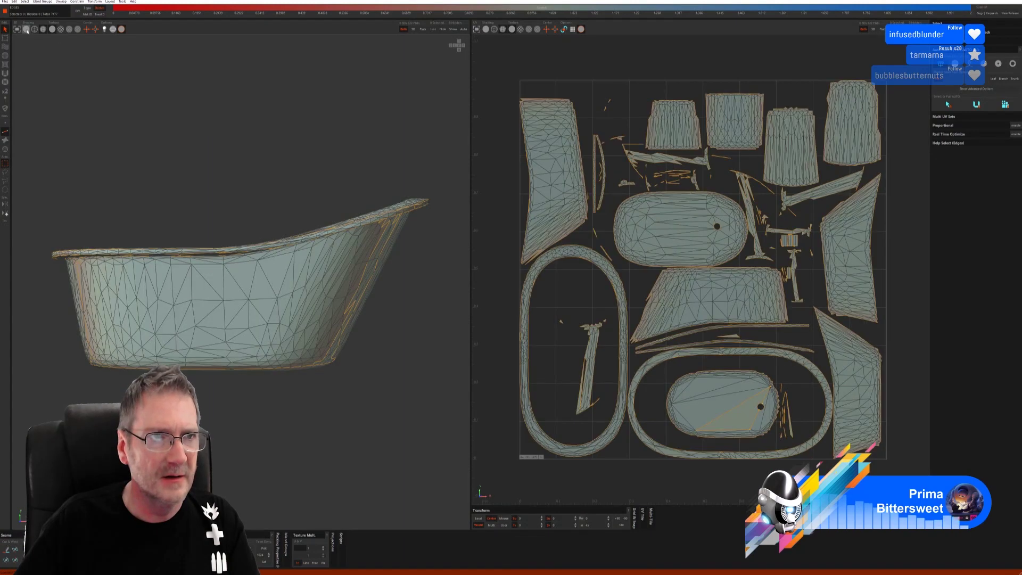
left_click(27, 31)
Examine the seams and the stray triangle around the drain hole on the tub's inner floor.
middle_click_drag(143, 156, 197, 214, "alt")
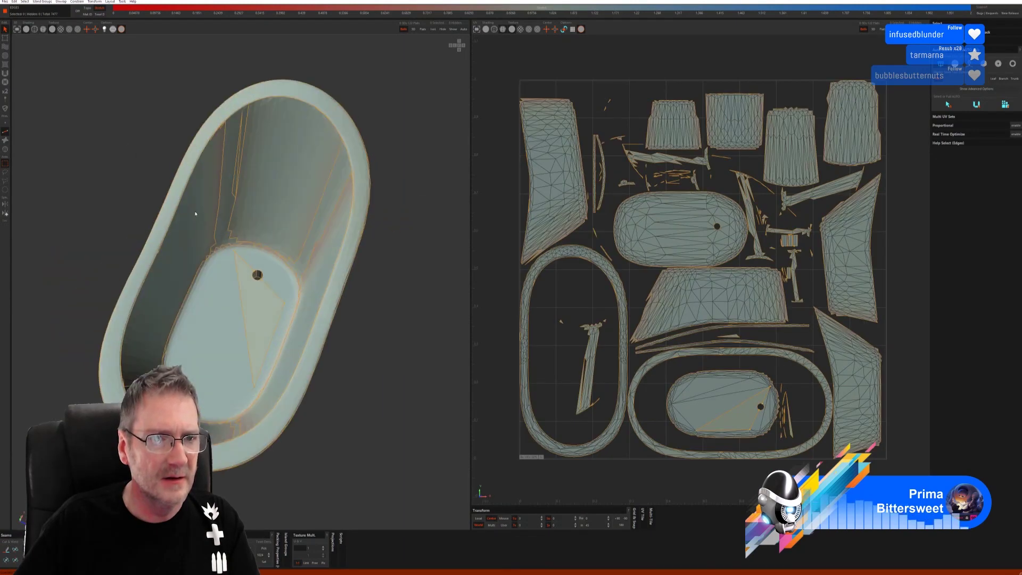
scroll(262, 354, "up", 4)
scroll(260, 349, "up", 2)
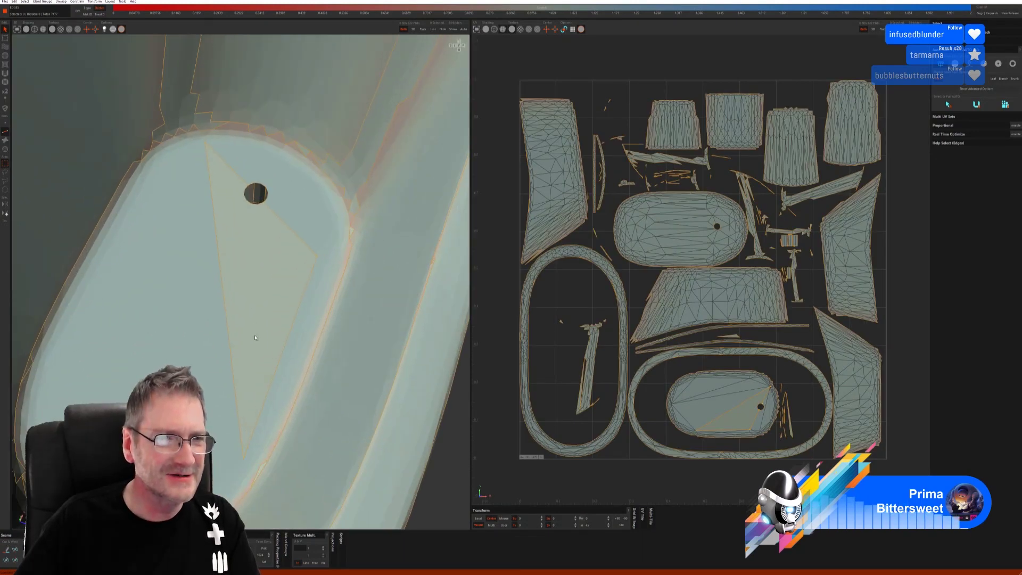
scroll(255, 338, "down", 6)
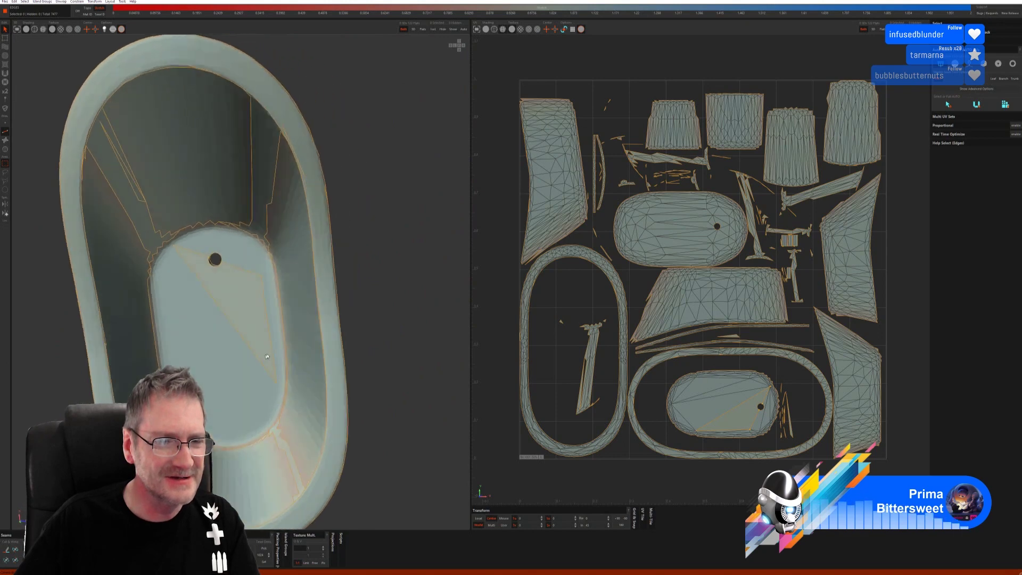
scroll(267, 356, "down", 3)
mouse_move(267, 357)
middle_mouse_down()
mouse_move(241, 251)
mouse_move(253, 345)
middle_mouse_up()
scroll(261, 343, "up", 5)
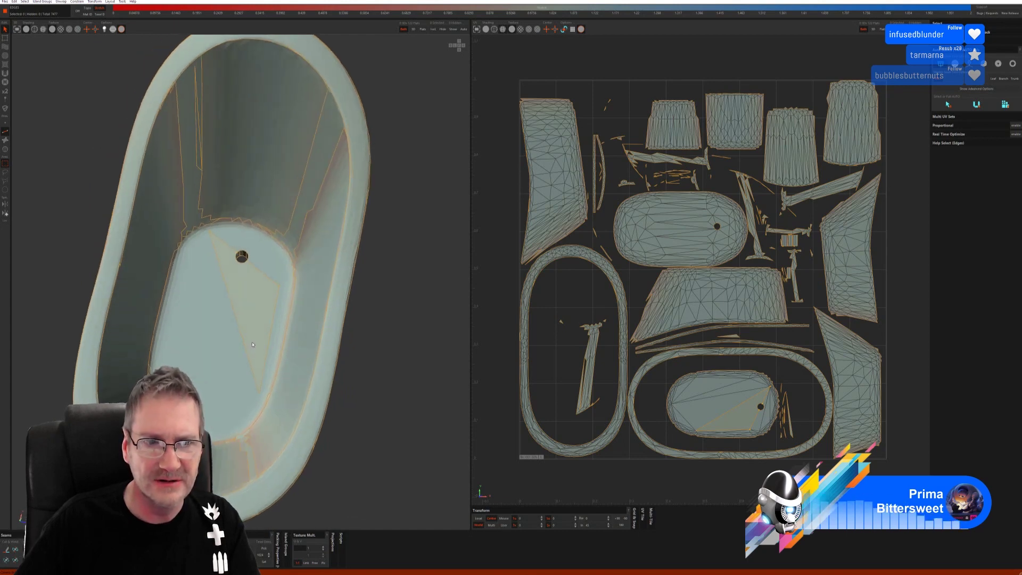
Select the stray triangular polygon on the tub's inner floor and inspect where its edge meets the drain hole.
left_click(5, 140)
left_click(246, 309)
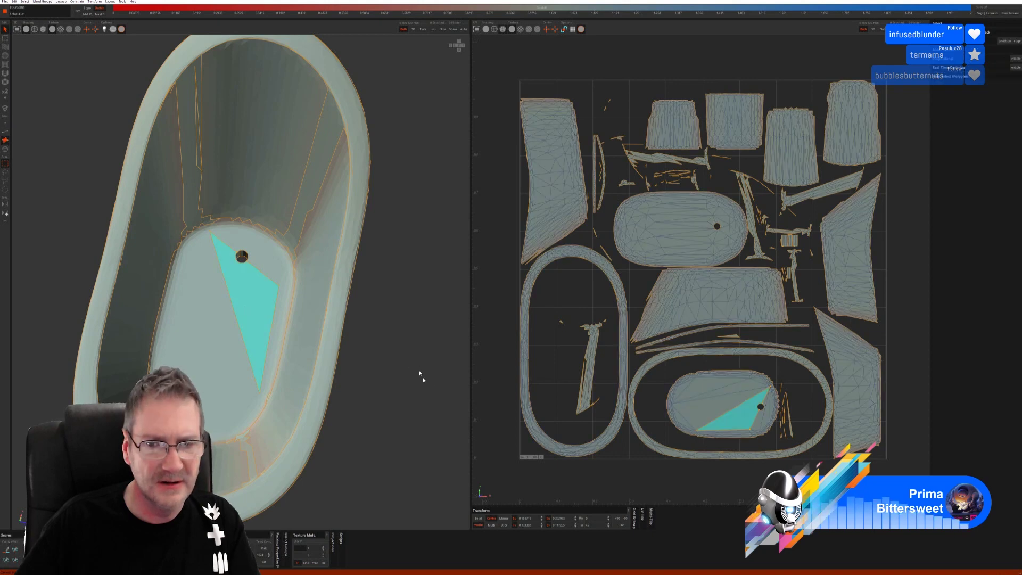
mouse_move(331, 362)
middle_mouse_down()
mouse_move(291, 282)
mouse_move(293, 256)
mouse_move(337, 344)
mouse_move(327, 350)
middle_mouse_up()
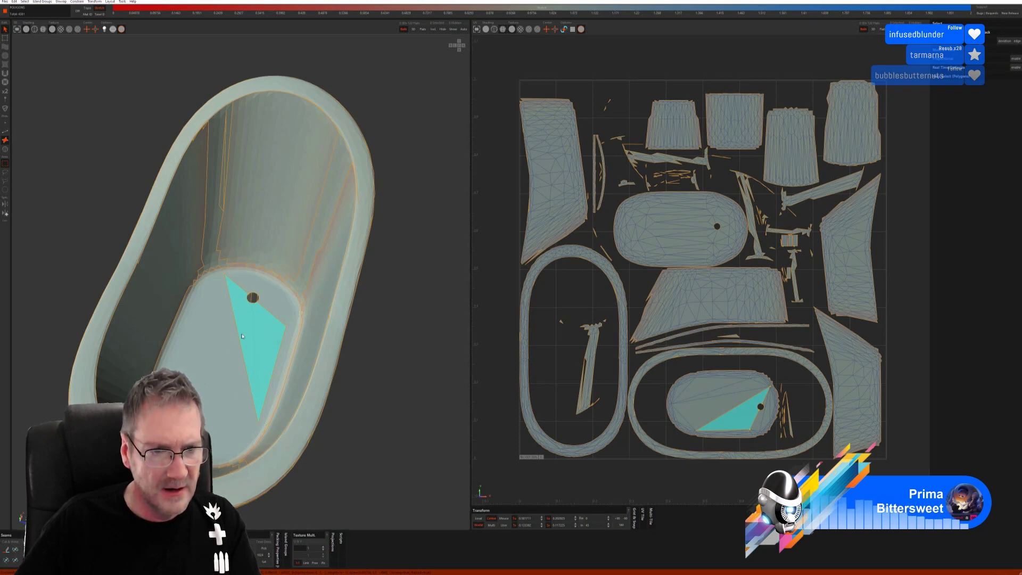
scroll(242, 336, "up", 10)
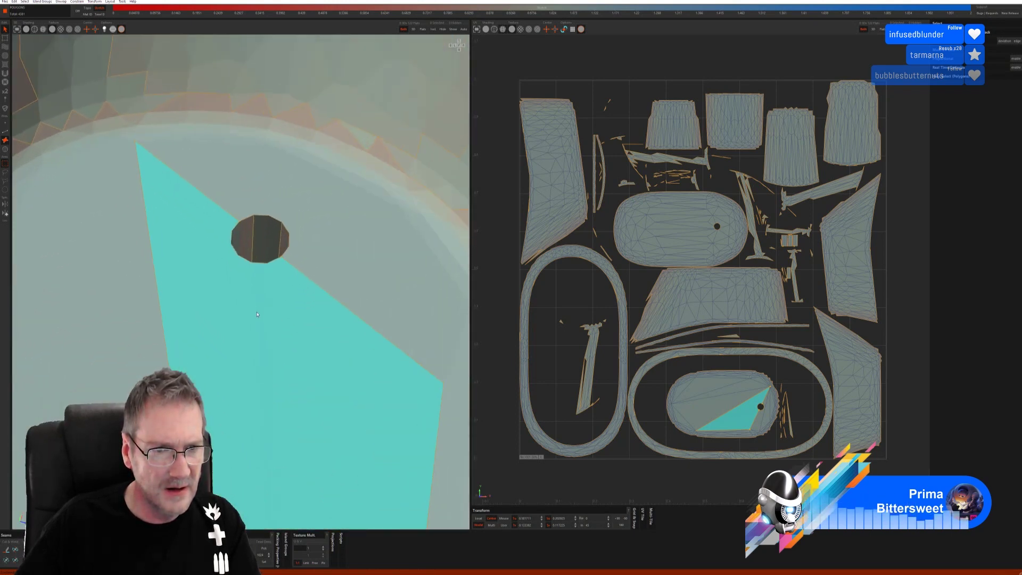
scroll(257, 315, "down", 10)
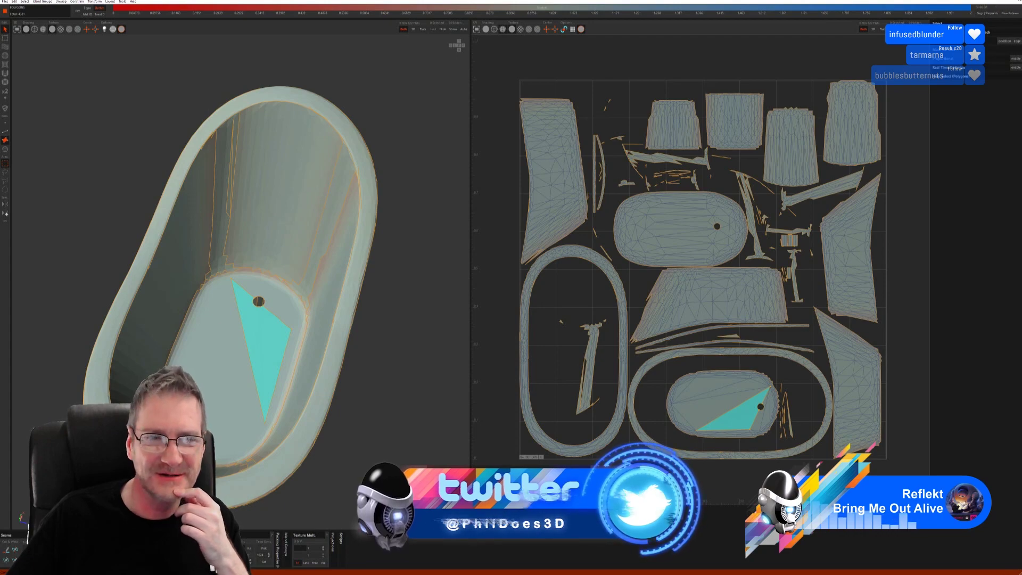
Quit RizomUV without saving, returning to 3ds Max, and dismiss the warning and the RizomUV bridge window.
key("alt+F4")
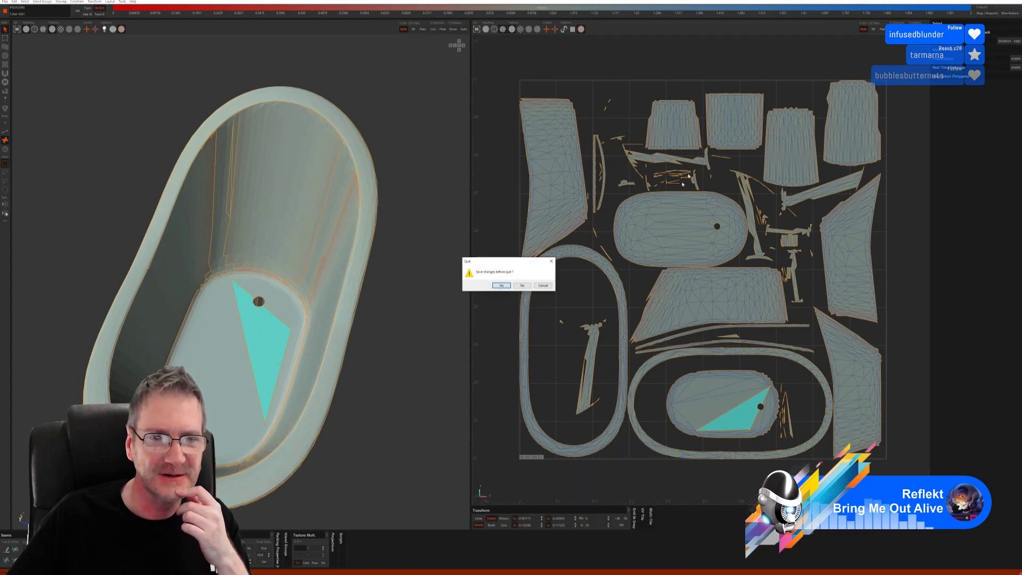
left_click(521, 286)
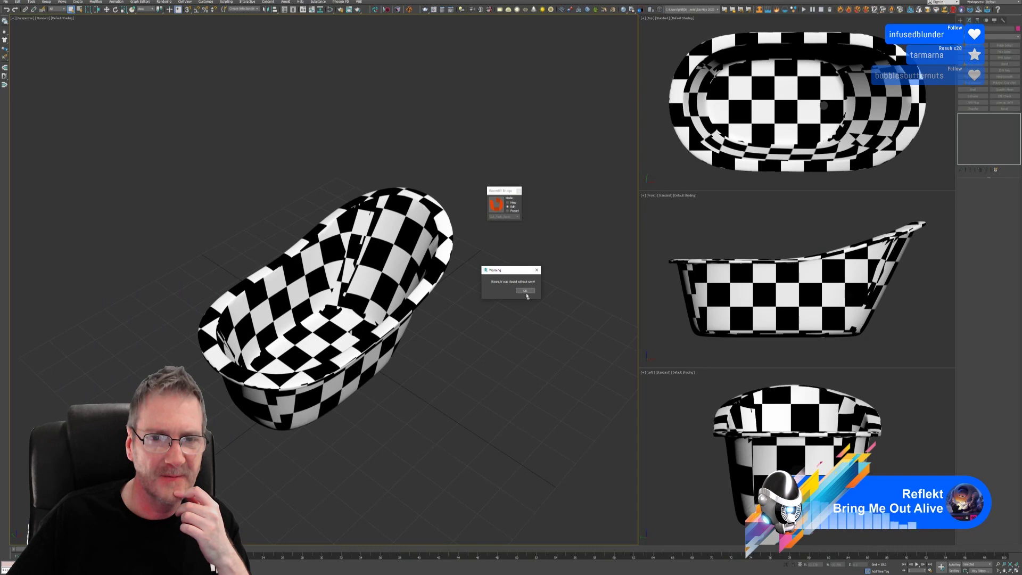
left_click(525, 291)
left_click(519, 191)
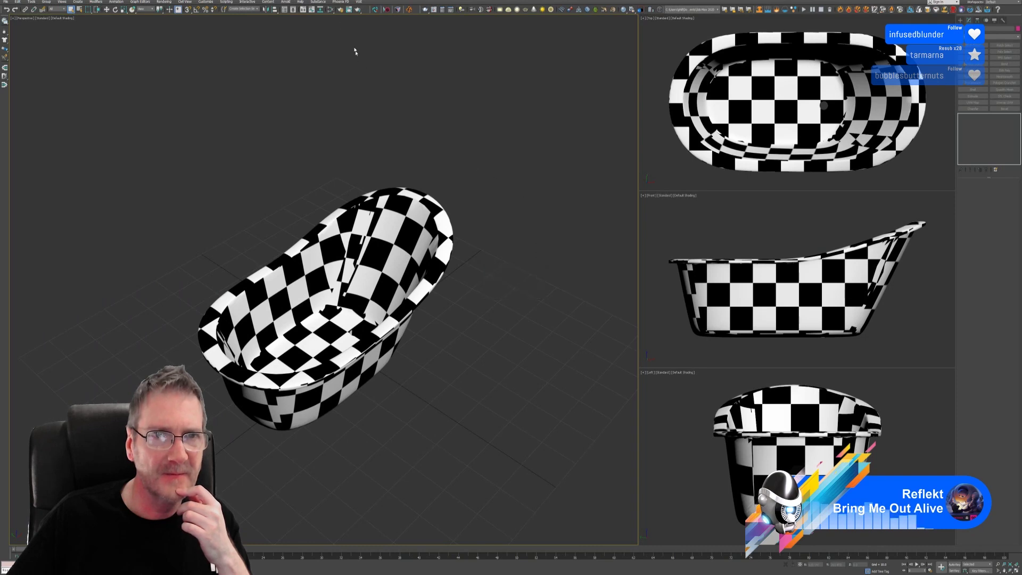
Add a new Standard material to the Slate Material Editor view, above the checker material.
left_click(331, 9)
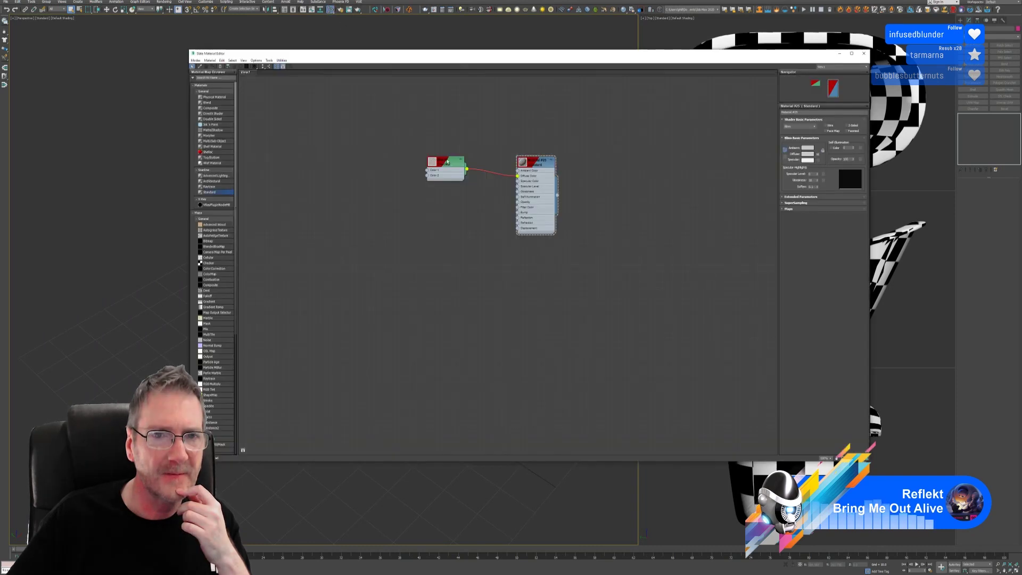
middle_click_drag(506, 190, 430, 341)
scroll(454, 258, "down", 1)
middle_click_drag(455, 229, 461, 151)
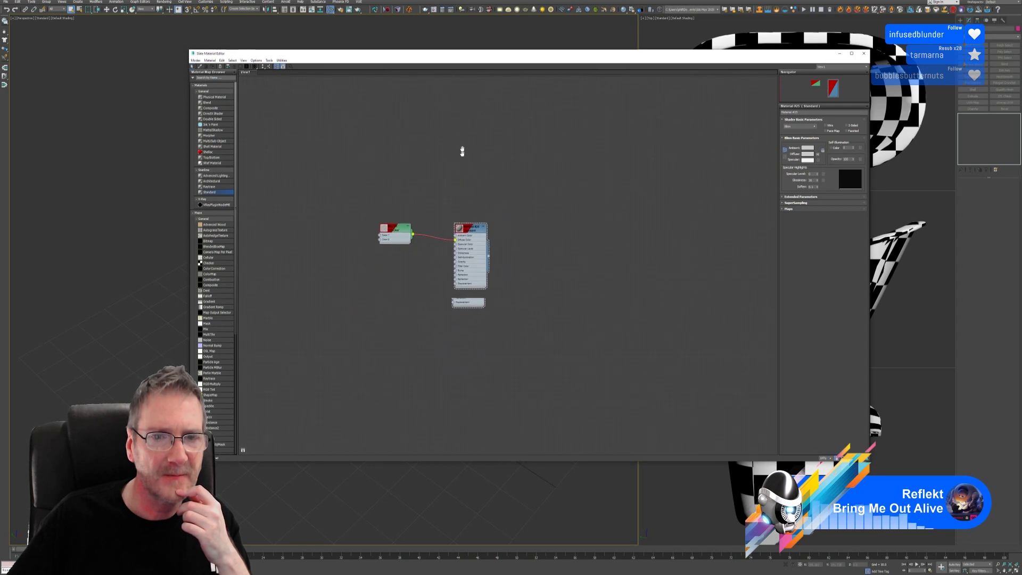
left_click_drag(226, 193, 410, 124)
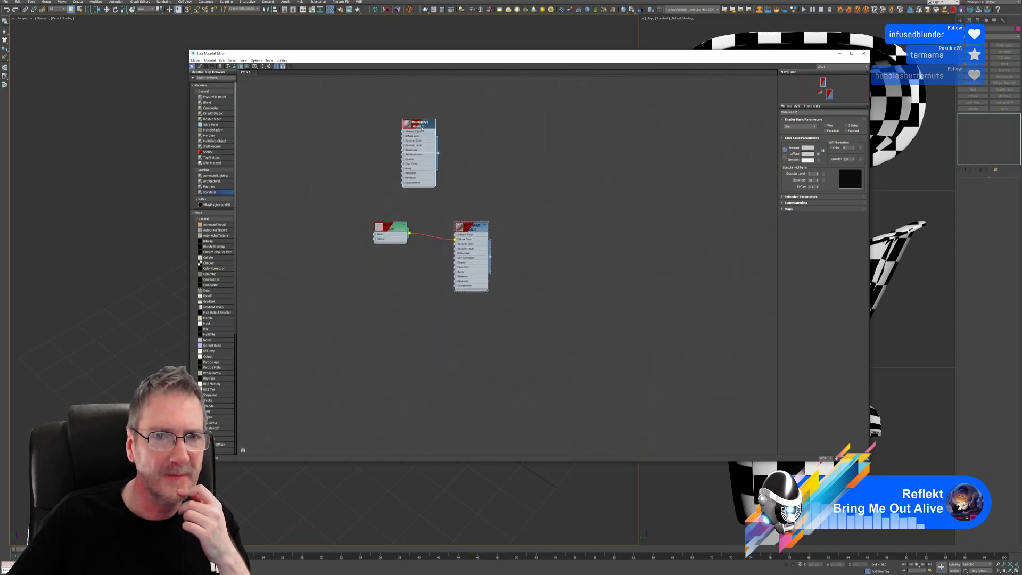
right_click(423, 128)
left_click(441, 142)
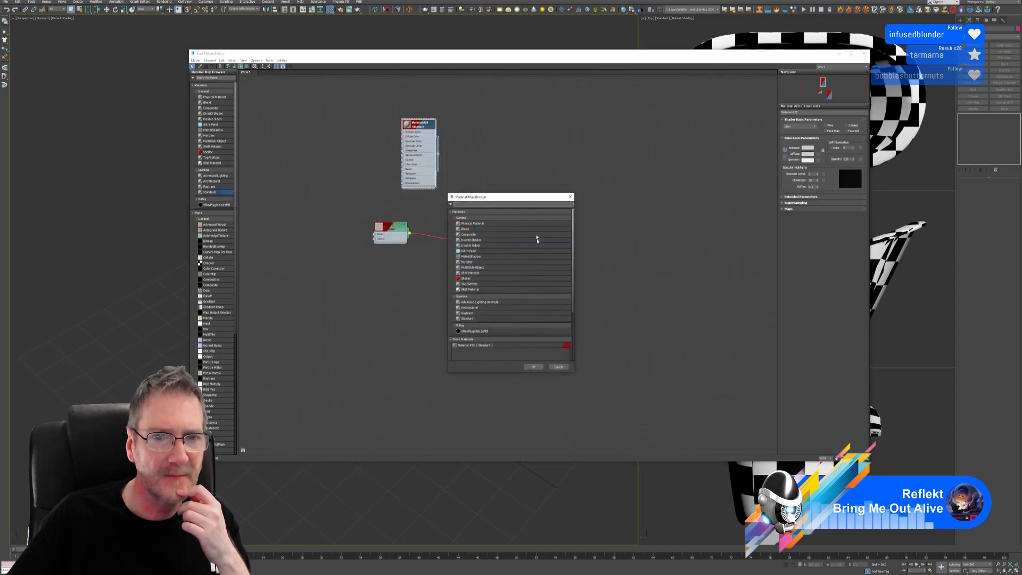
left_click(563, 365)
right_click(417, 126)
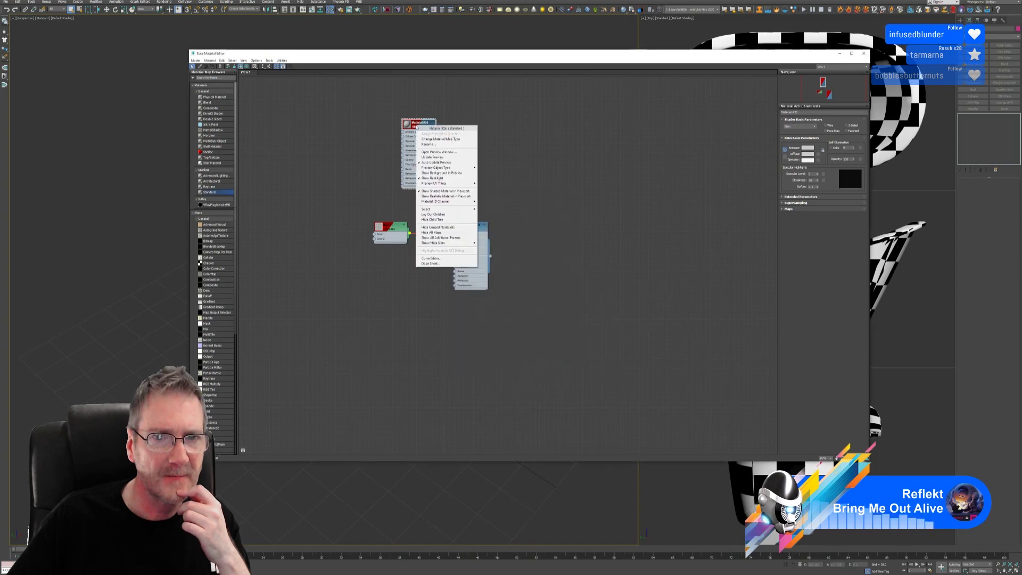
left_click(394, 166)
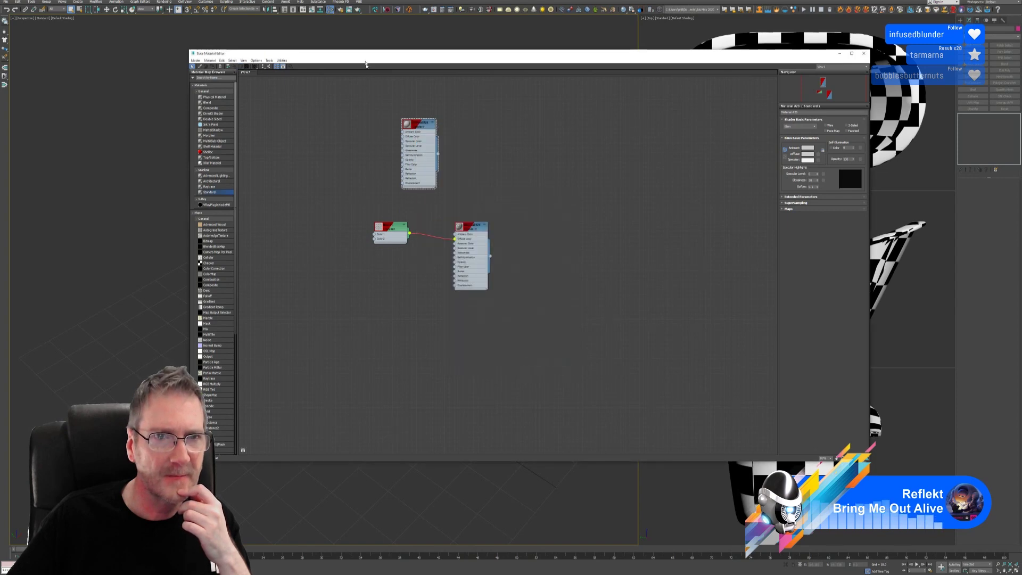
Assign the new plain Standard material to the bathtub in place of the checker, and close the Material Editor.
left_click_drag(367, 54, 451, 71)
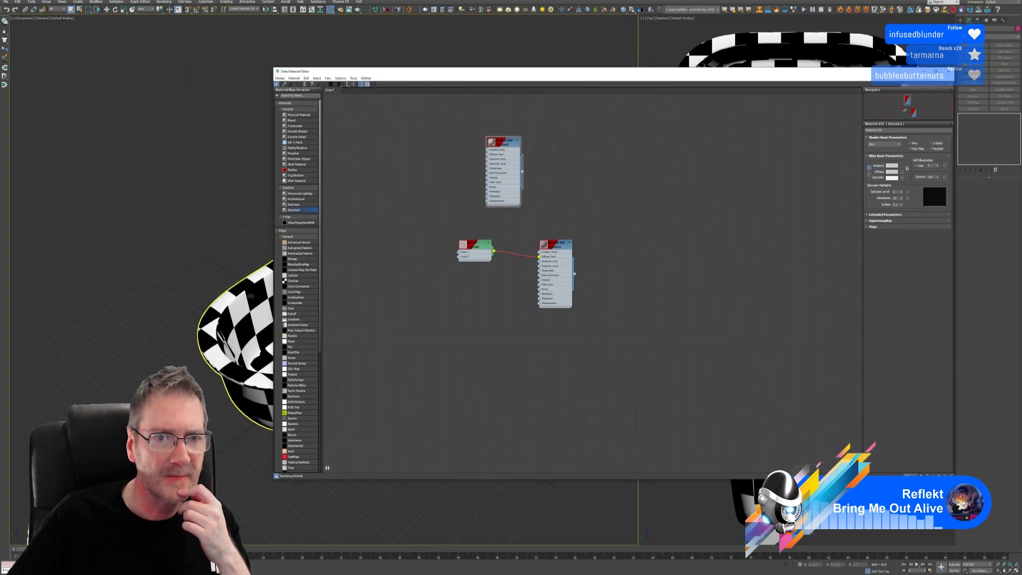
right_click(501, 143)
left_click(264, 303)
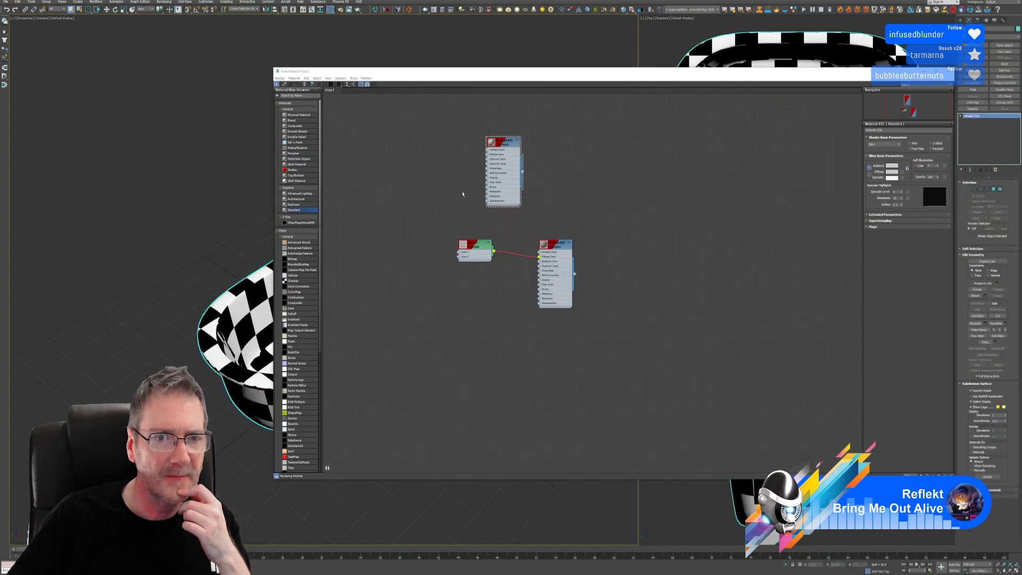
right_click(507, 143)
left_click(526, 144)
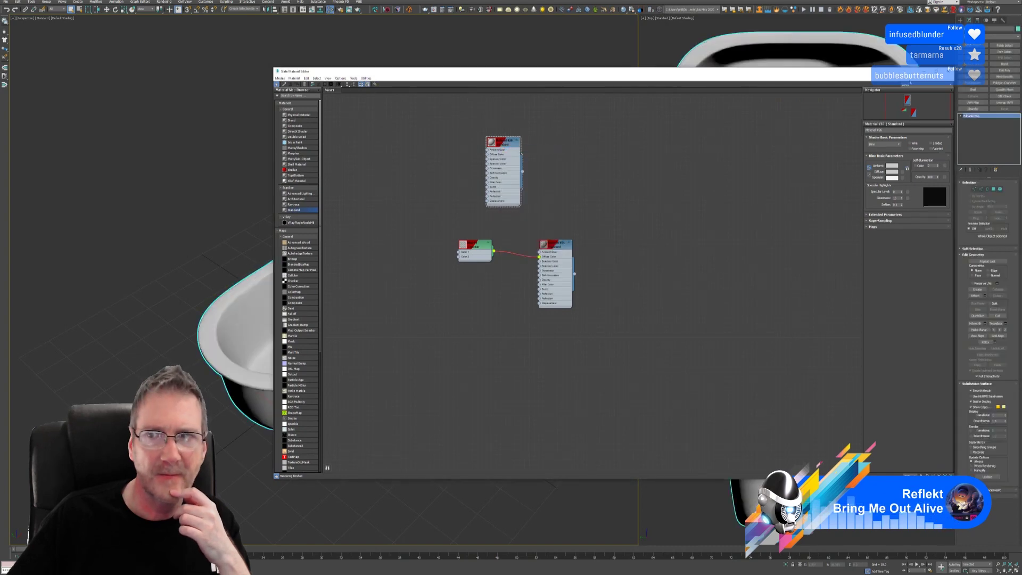
left_click(953, 73)
Select the large stray polygon beside the drain hole on the tub's inner floor.
middle_click_drag(394, 227, 386, 330)
scroll(386, 329, "up", 5)
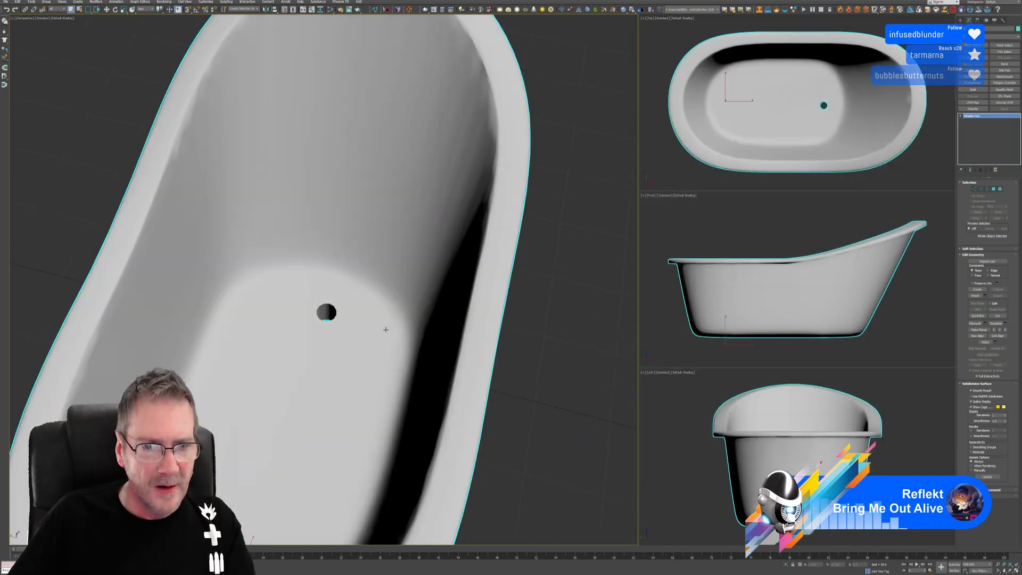
left_click(994, 189)
left_click(315, 359)
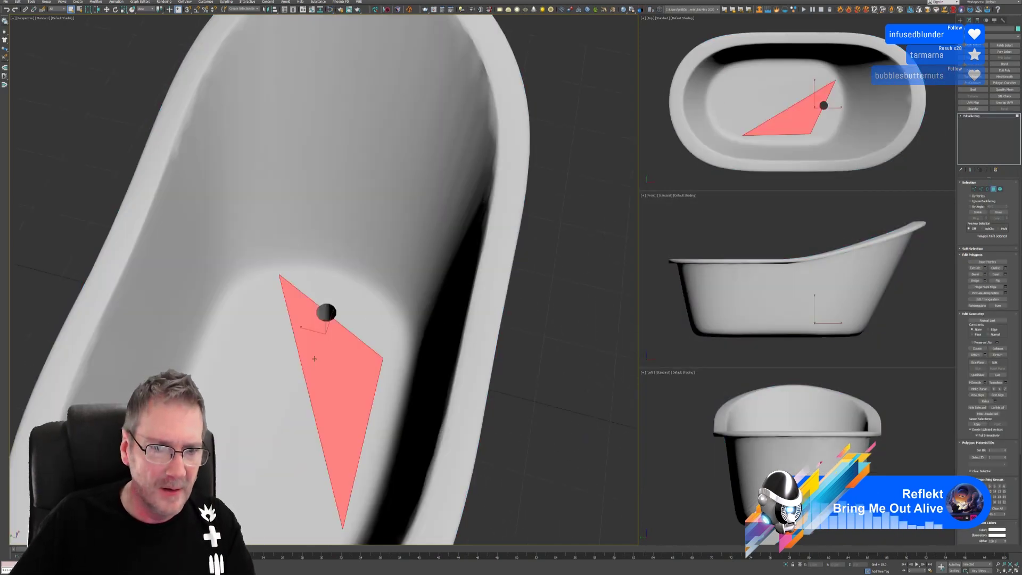
Try deleting the selected floor polygon to look into the gap beneath it, and undo the deletion.
key("Delete")
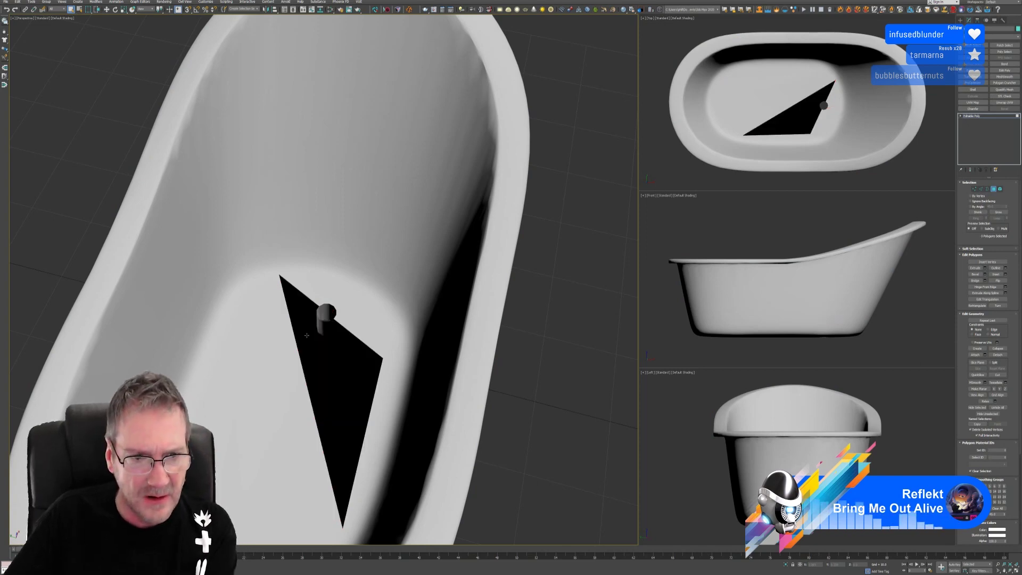
mouse_move(333, 353)
middle_mouse_down("alt")
mouse_move(336, 367)
mouse_move(343, 290)
mouse_move(319, 341)
mouse_move(330, 357)
middle_mouse_up("alt")
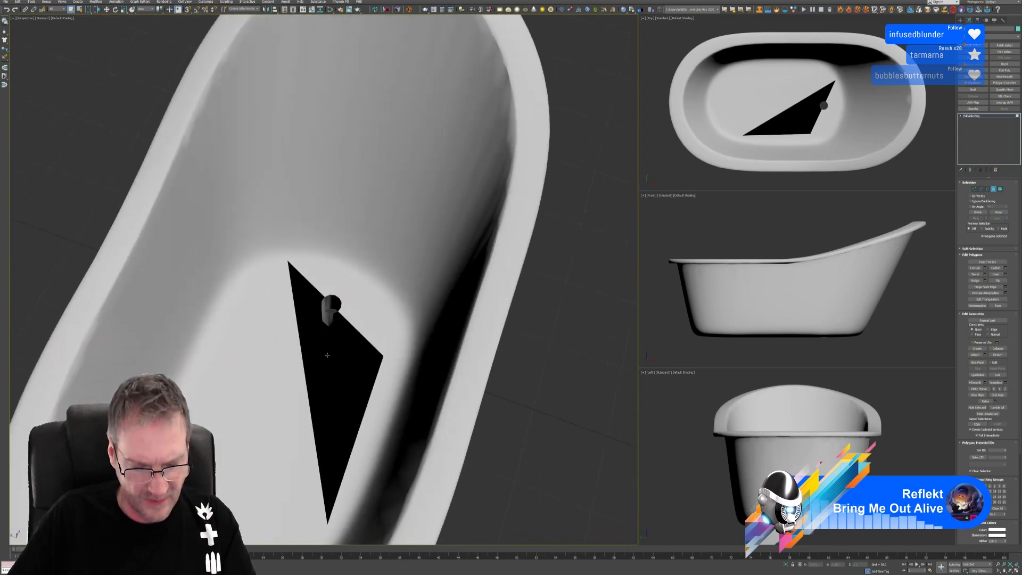
key("ctrl+z")
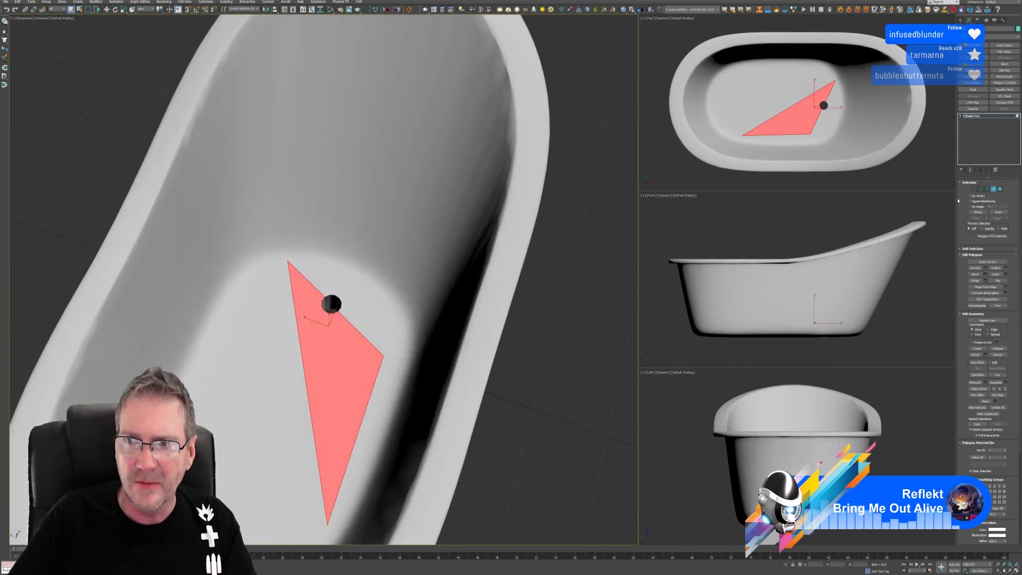
Convert the polygon selection to its vertices, weld them with a raised threshold to collapse the drain hole, and leave vertex editing.
left_click(975, 189)
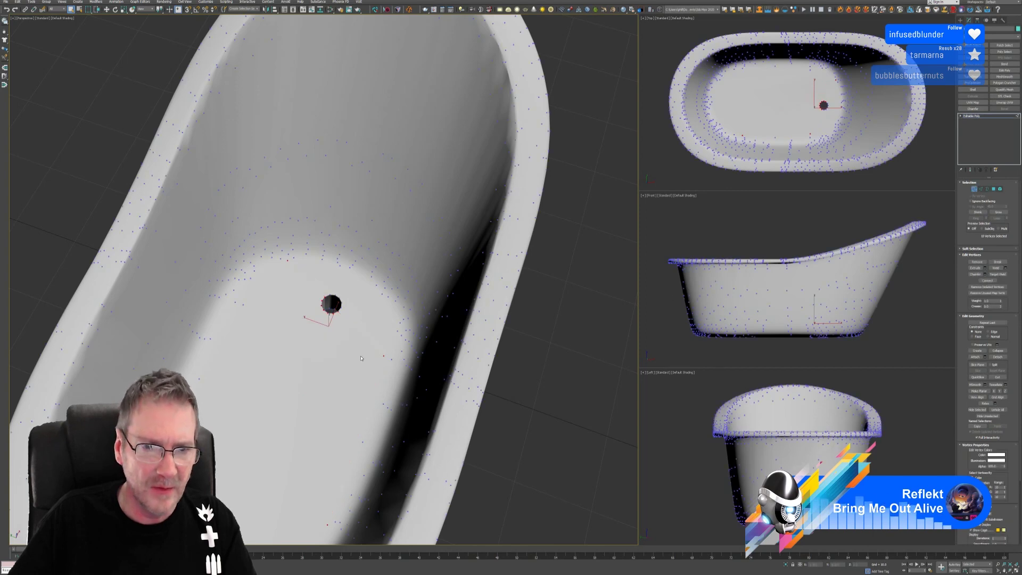
middle_click_drag(361, 358, 383, 310)
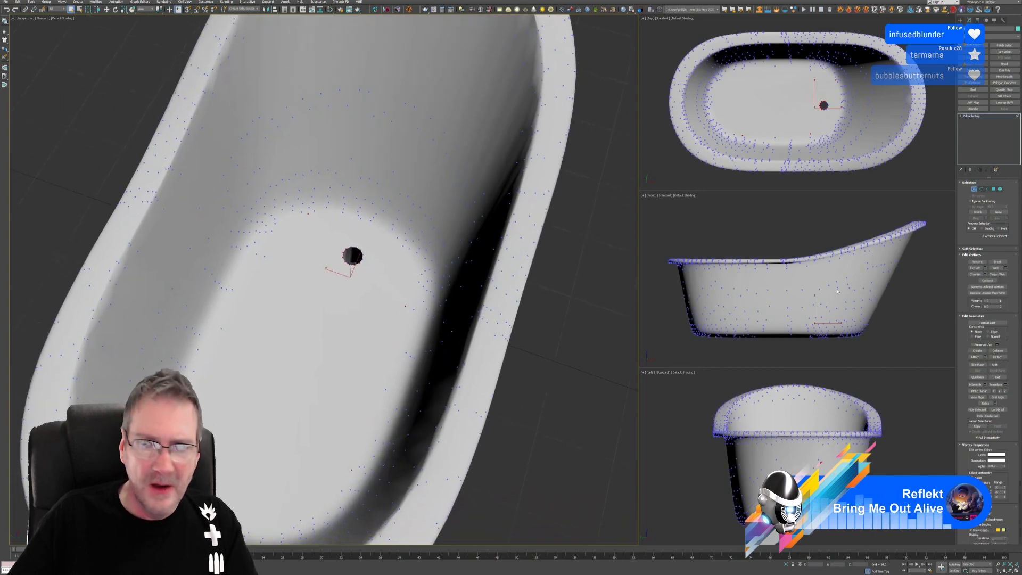
left_click(1005, 270)
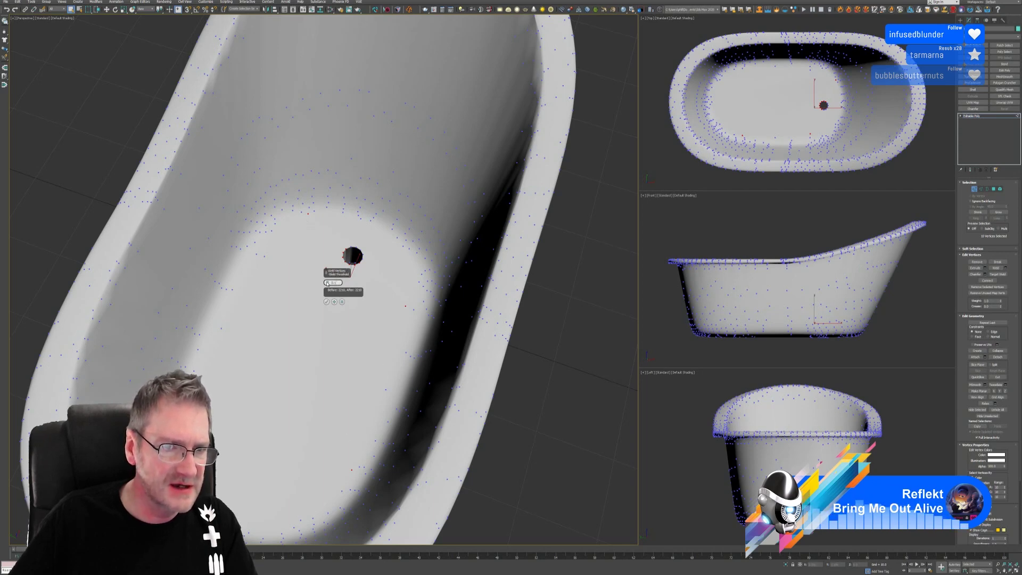
left_click_drag(326, 282, 328, 144)
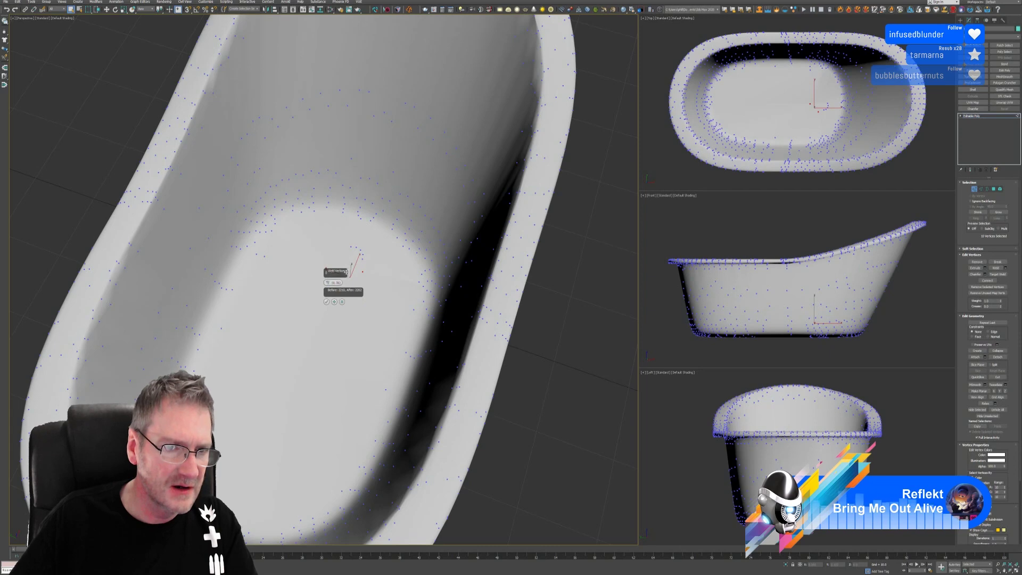
left_click(326, 301)
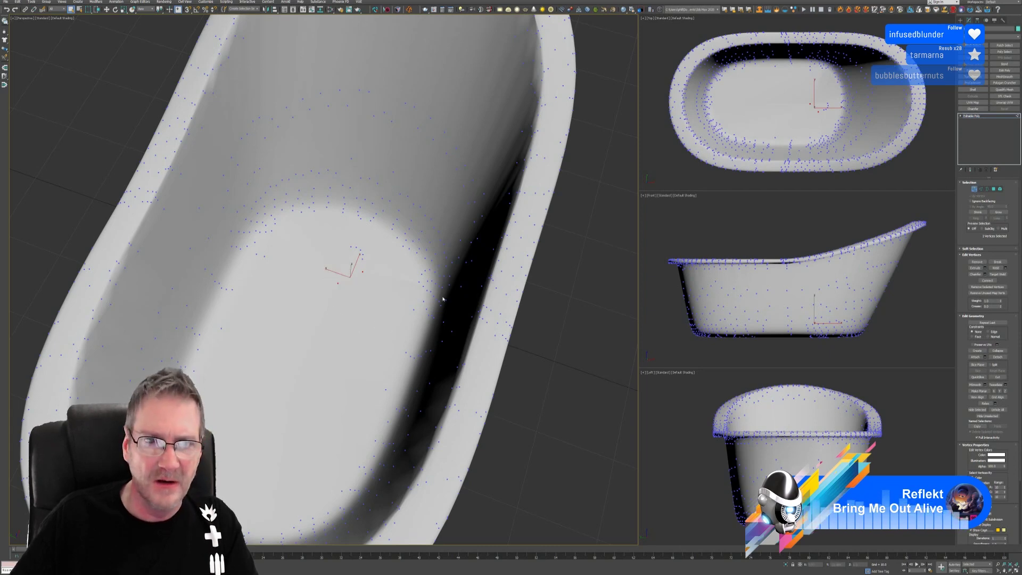
left_click(974, 189)
key("z")
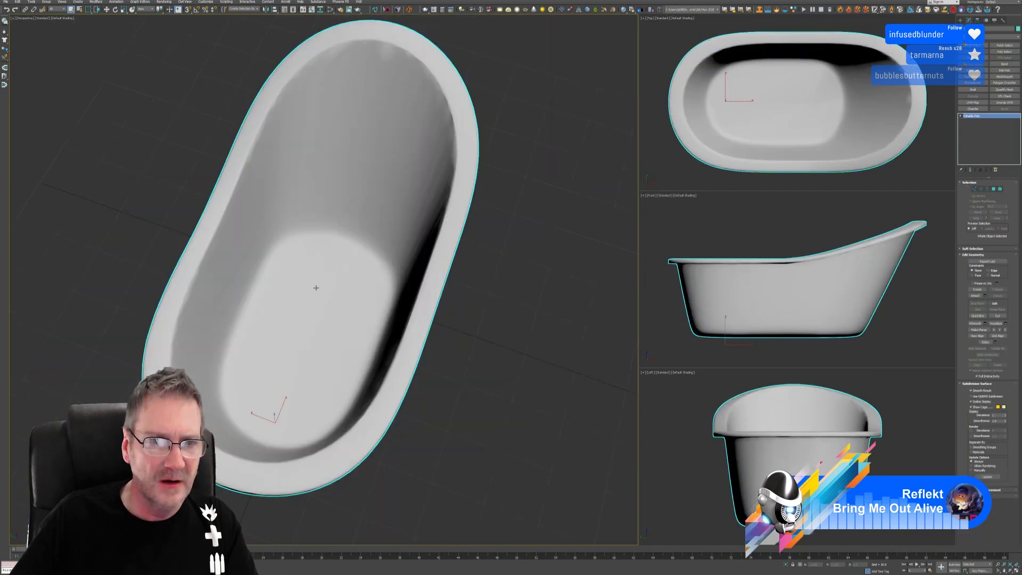
Send the bathtub to RizomUV through the bridge in New mode and examine the inner floor for leftover open edges.
middle_click_drag(439, 210, 463, 235)
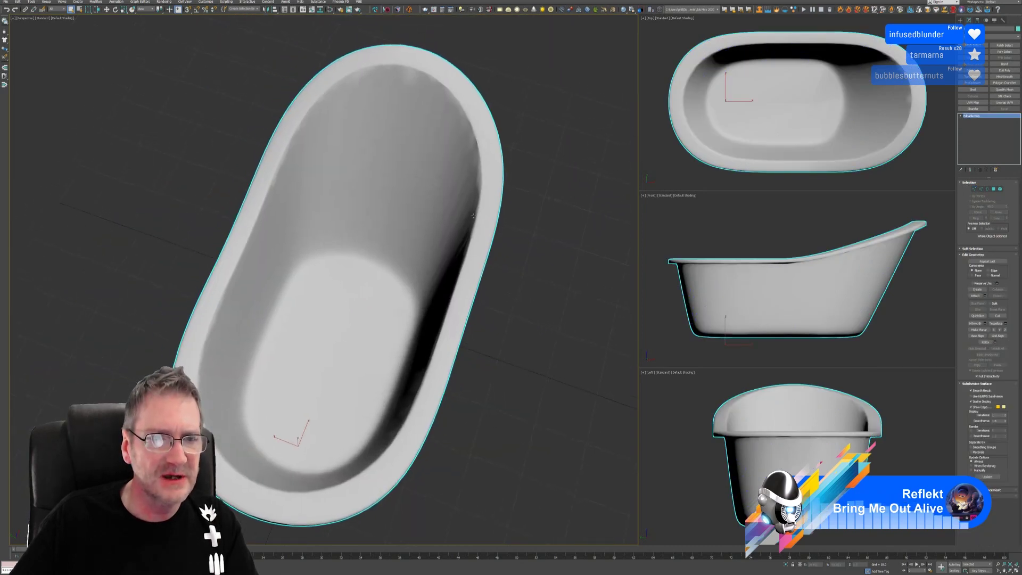
left_click(374, 10)
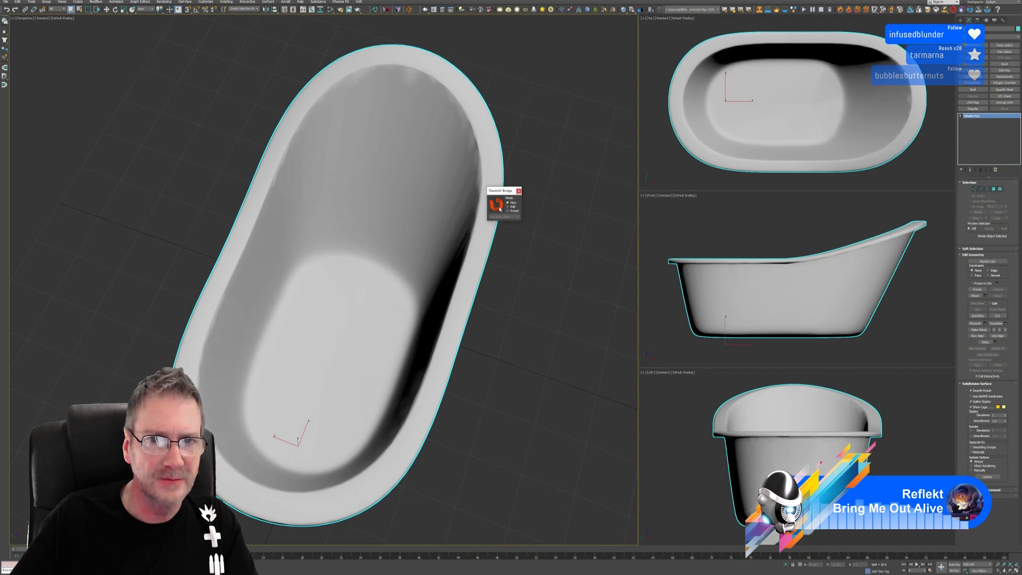
left_click(497, 206)
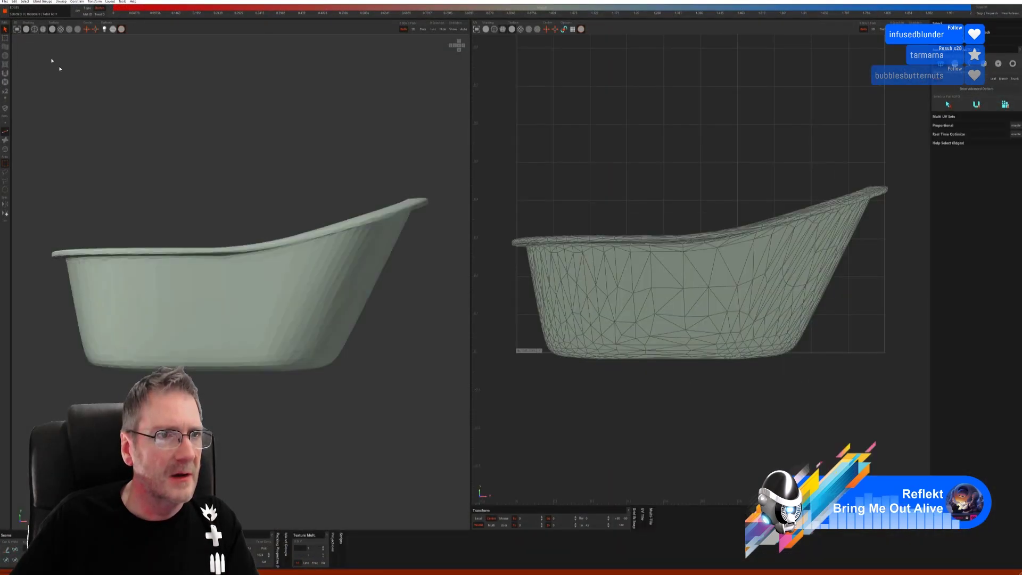
left_click_drag(52, 60, 159, 193)
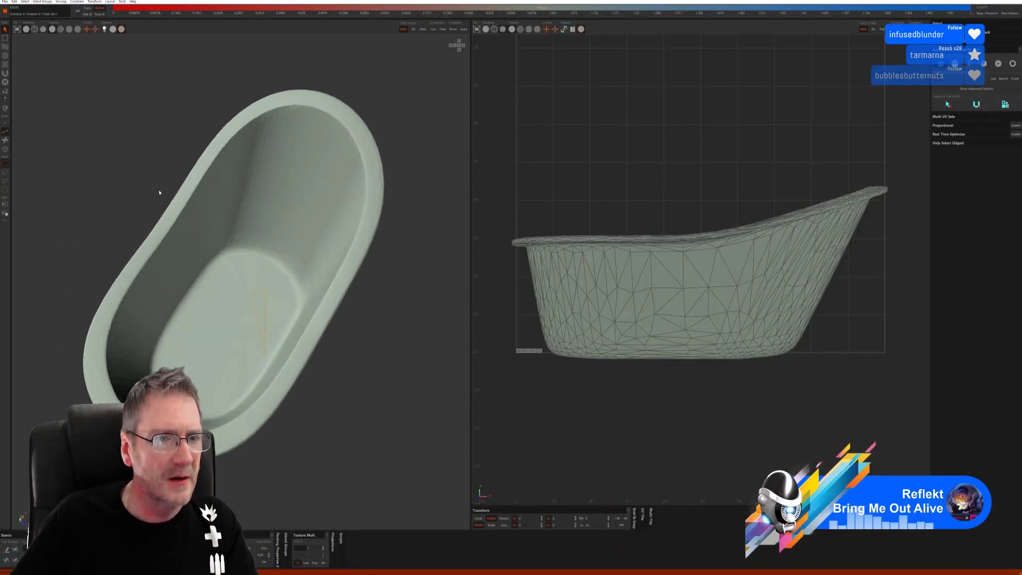
scroll(246, 281, "up", 5)
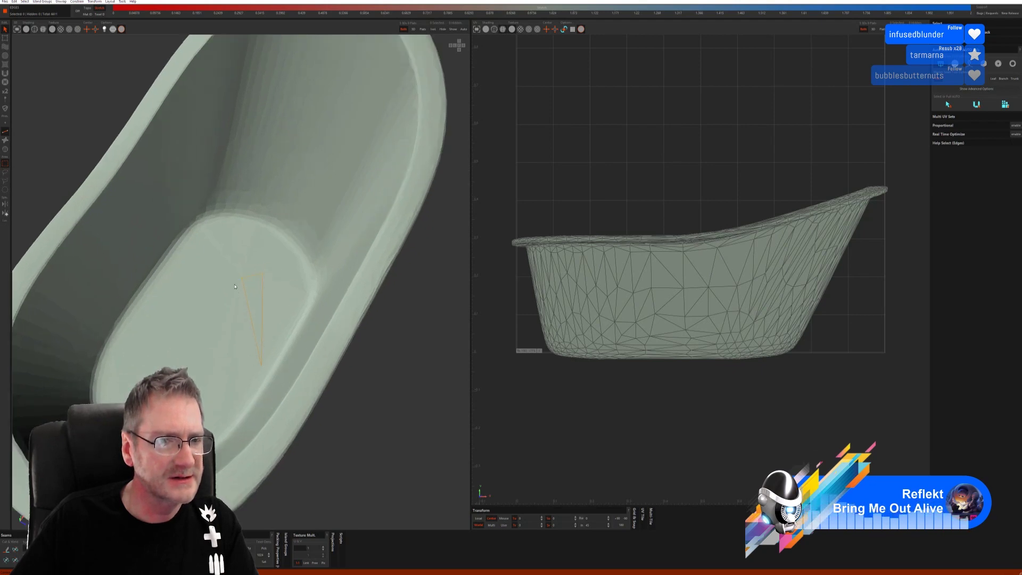
scroll(259, 353, "up", 2)
scroll(260, 348, "down", 3)
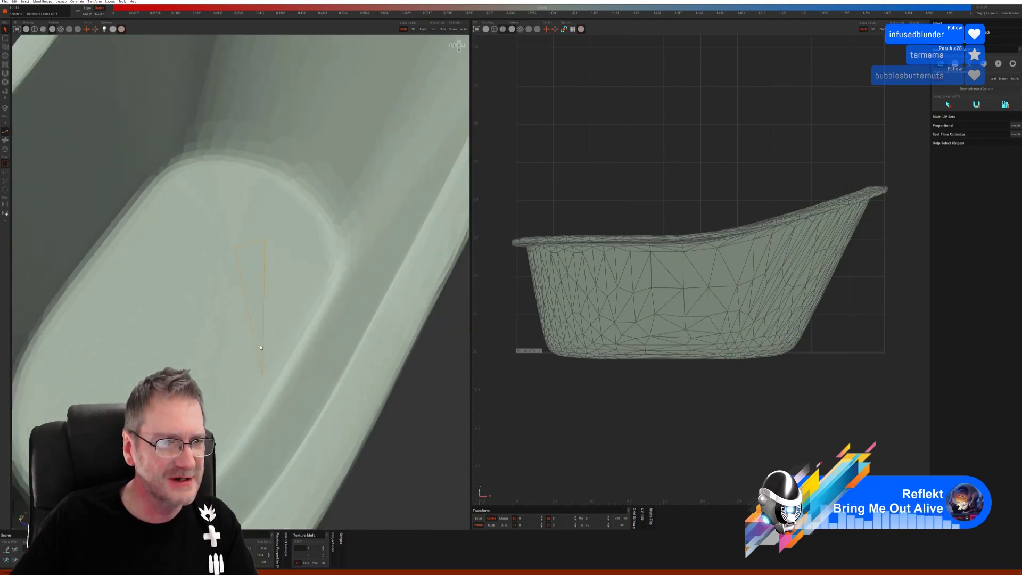
middle_click_drag(265, 352, 297, 333)
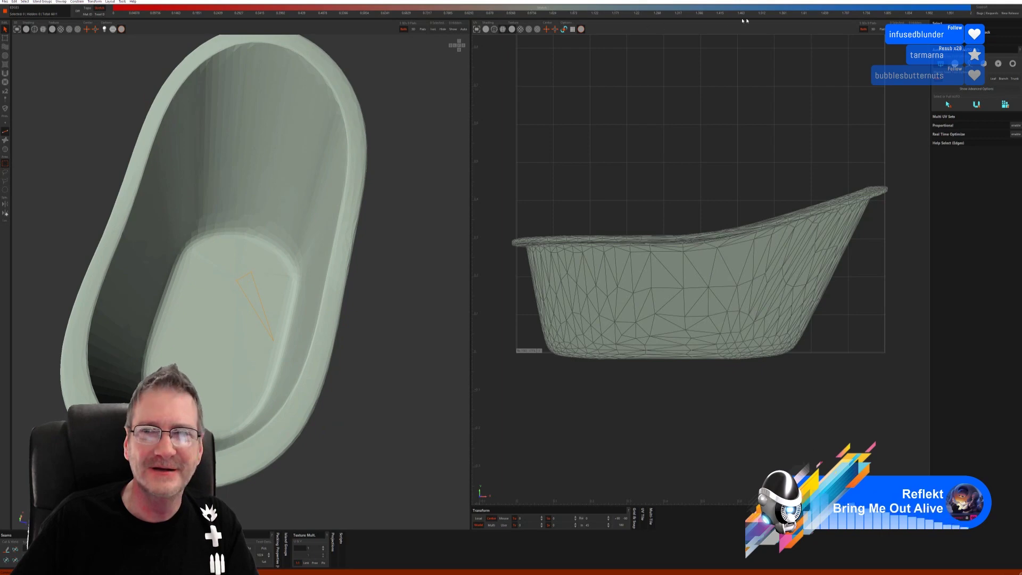
Quit RizomUV without saving, dismiss the warning back in 3ds Max, and close the RizomUV bridge.
left_click(1016, 0)
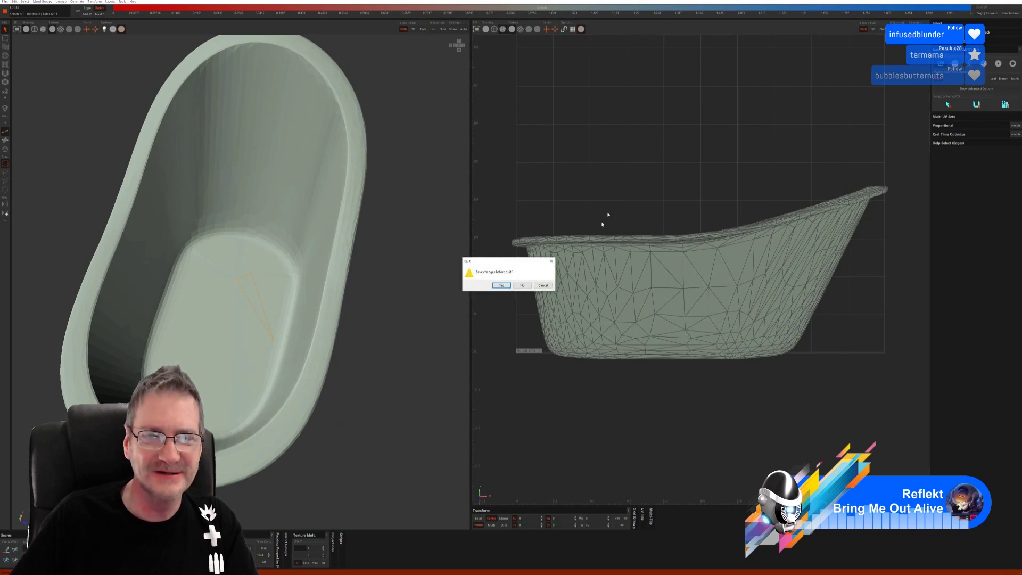
left_click(521, 286)
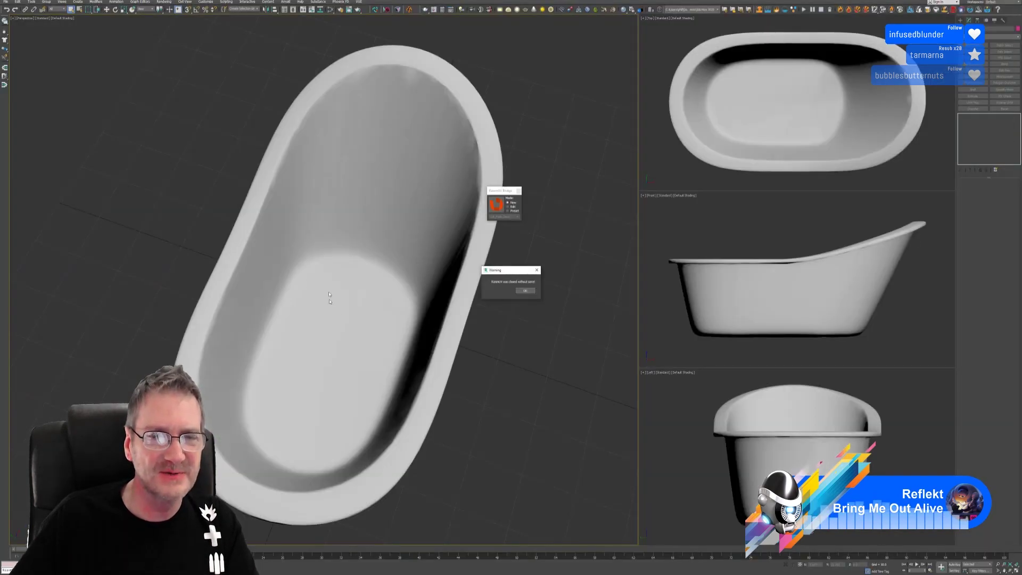
left_click(525, 291)
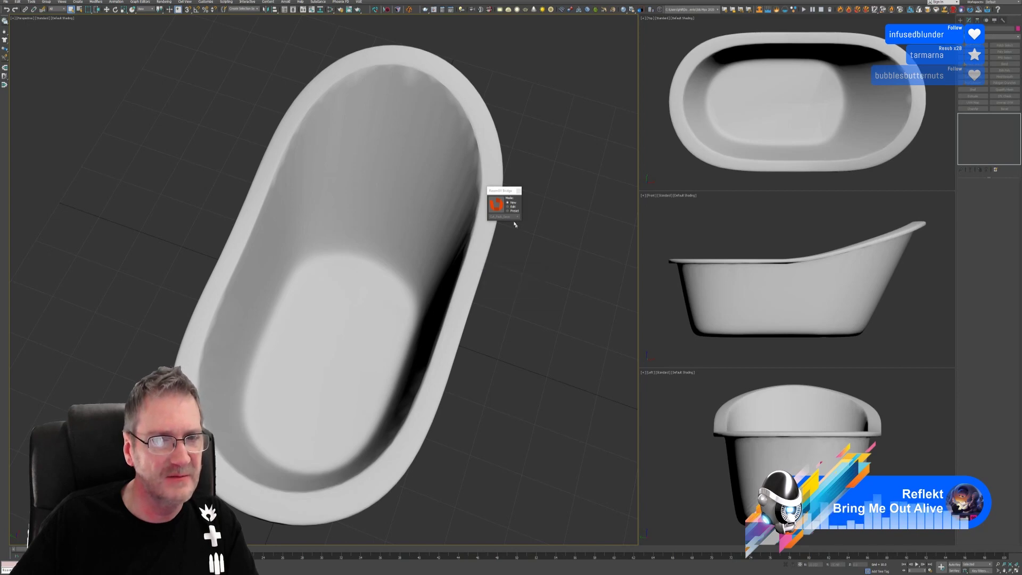
left_click(519, 191)
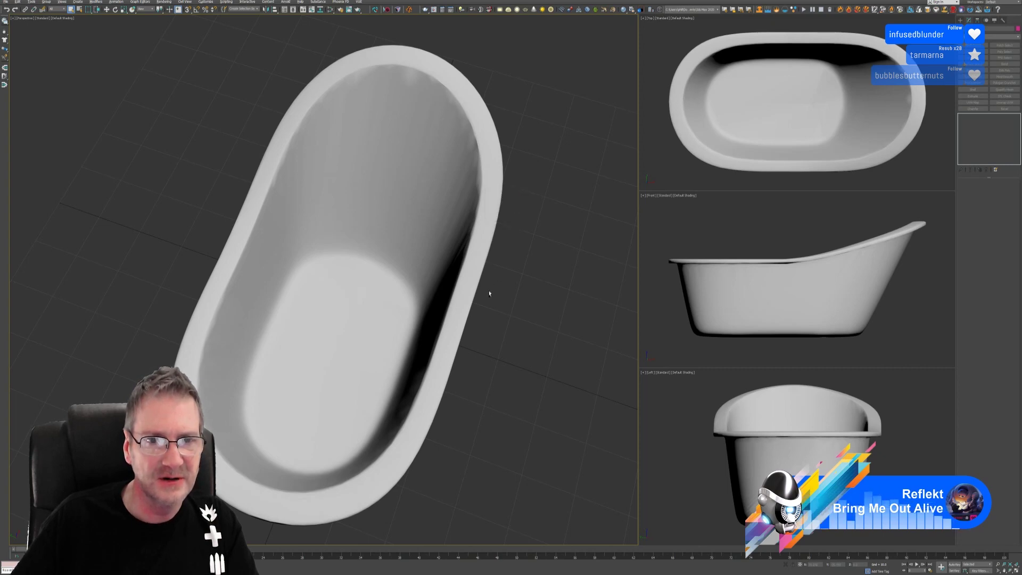
Try to weld the two selected vertices near the drain on the tub's inner floor with a threshold of 1000.
left_click(377, 306)
left_click(974, 189)
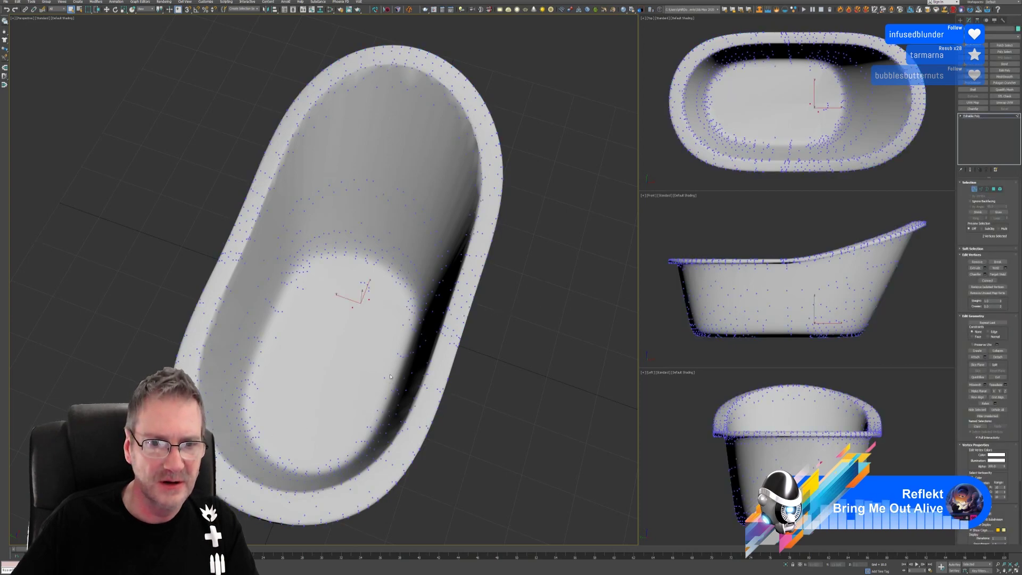
scroll(389, 377, "up", 5)
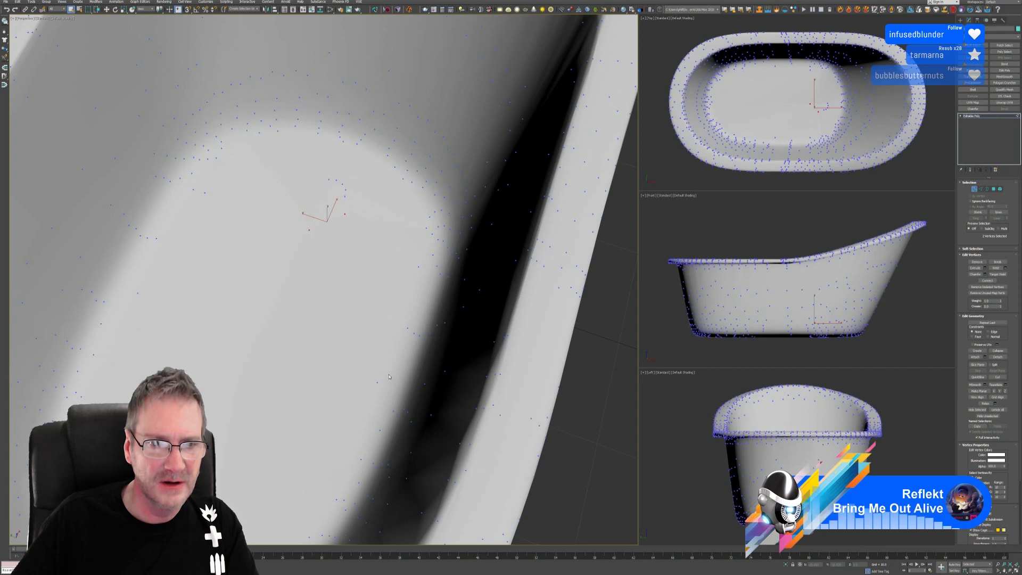
scroll(390, 377, "down", 2)
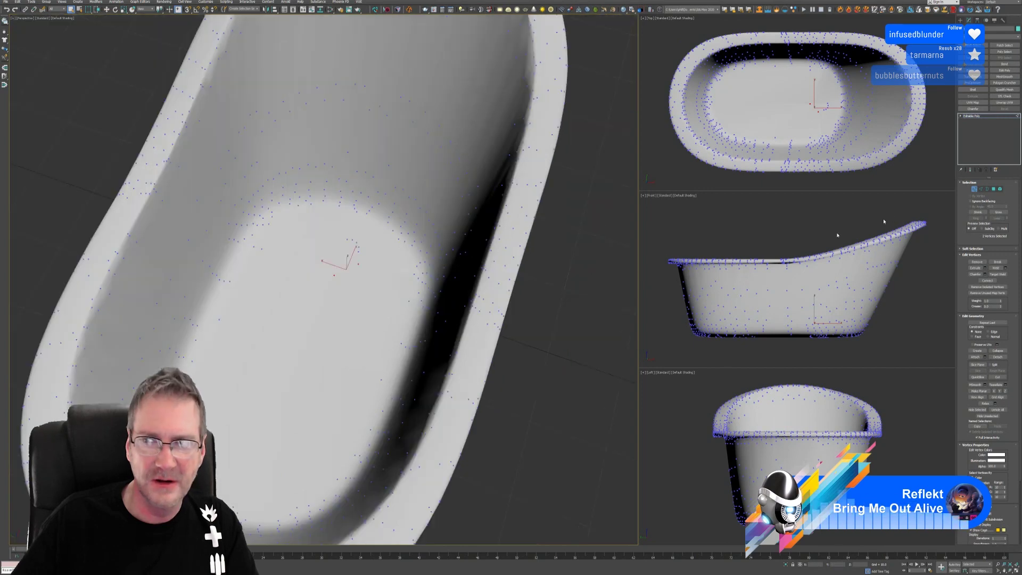
left_click(1006, 270)
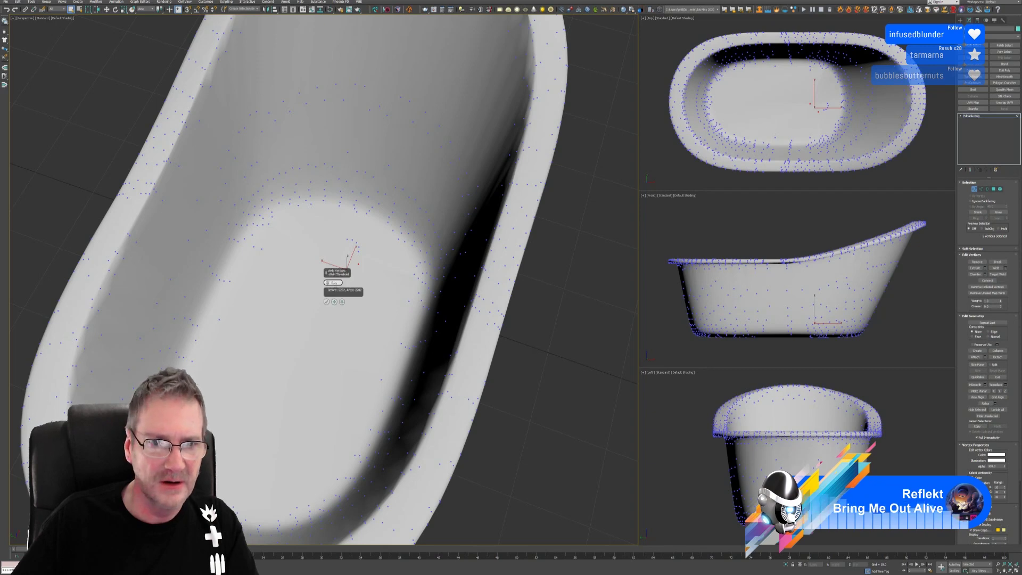
left_click_drag(317, 183, 279, 423)
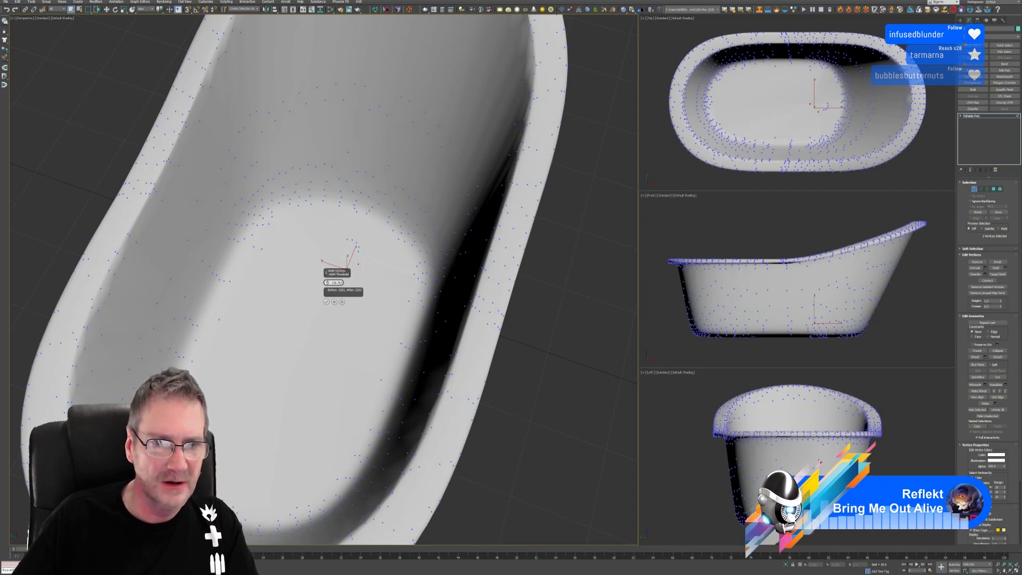
left_click_drag(328, 283, 328, 213)
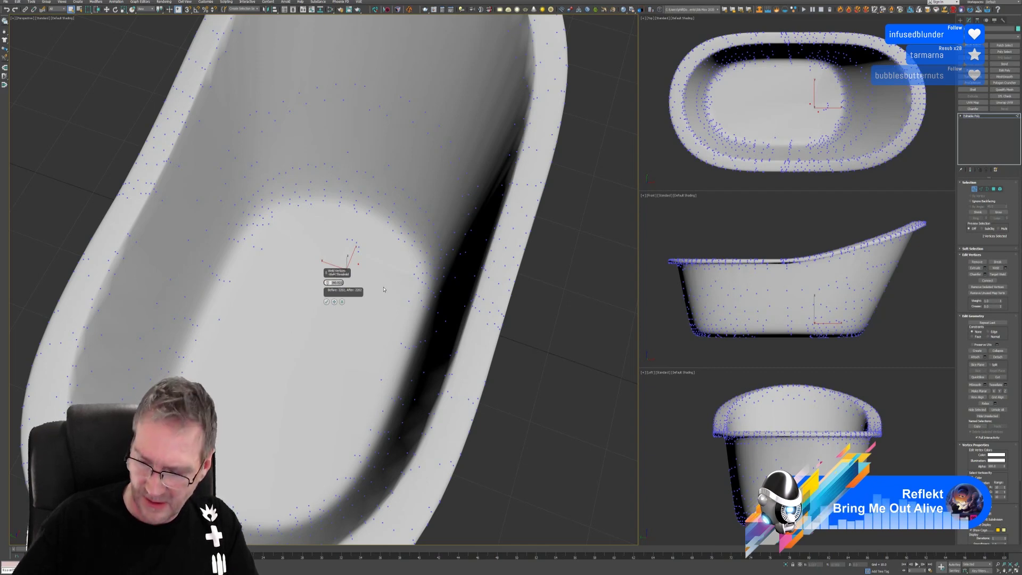
type("1000")
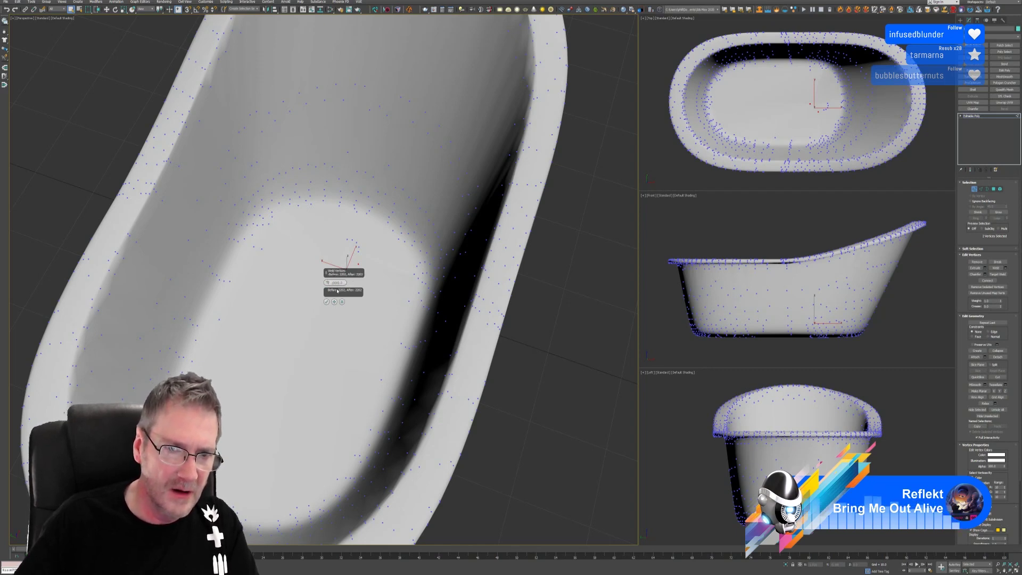
left_click(327, 302)
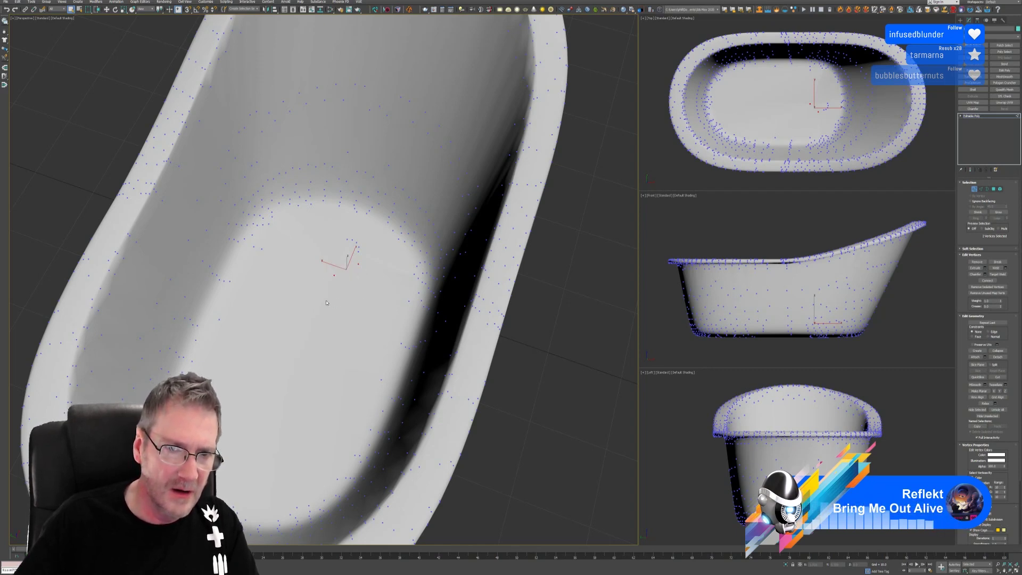
mouse_move(343, 342)
middle_mouse_down("alt")
mouse_move(294, 345)
mouse_move(362, 345)
mouse_move(311, 272)
mouse_move(320, 319)
mouse_move(283, 278)
mouse_move(316, 271)
mouse_move(275, 267)
mouse_move(335, 345)
middle_mouse_up("alt")
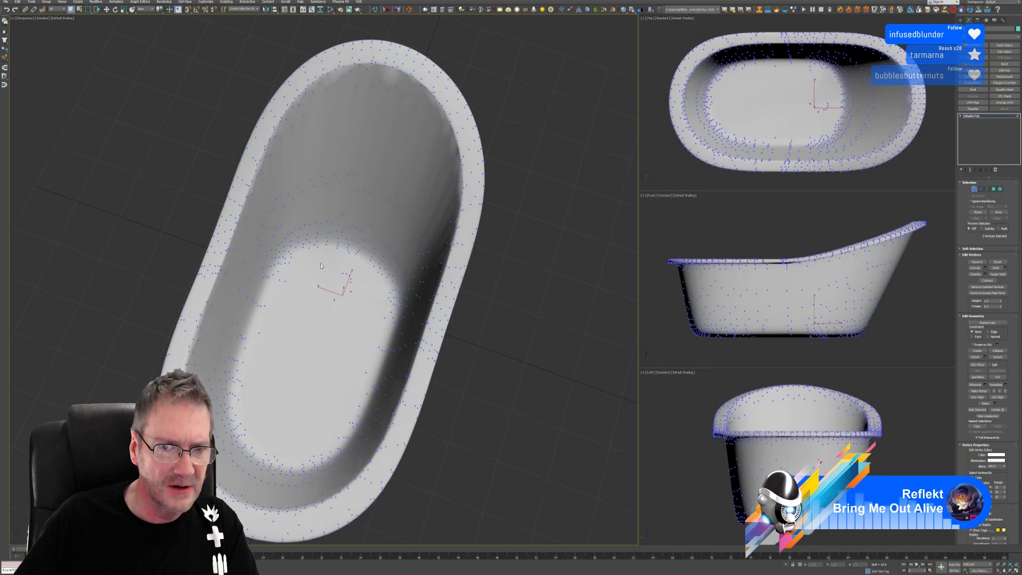
left_click_drag(368, 328, 368, 328)
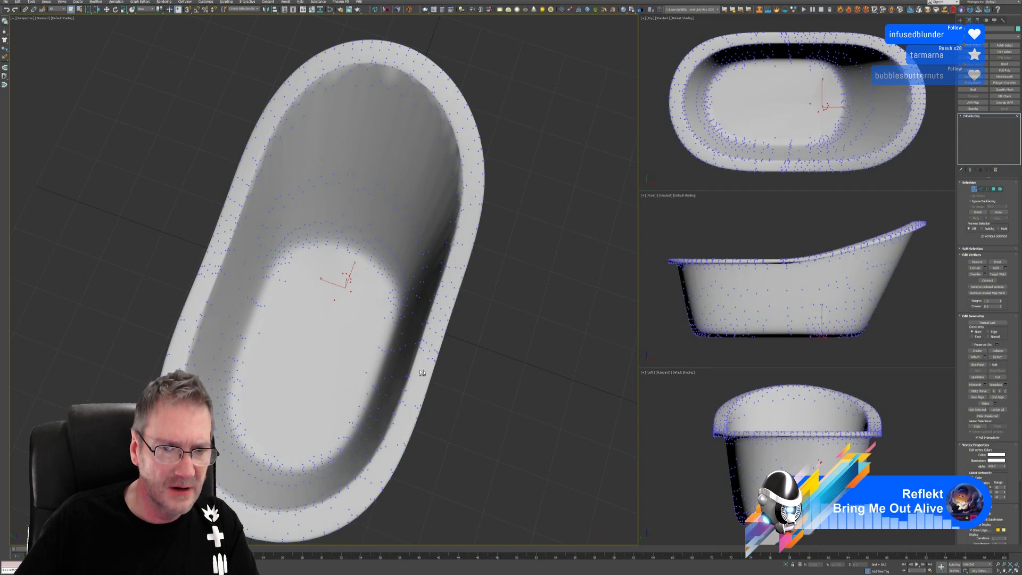
middle_click_drag(368, 328, 379, 301, "alt")
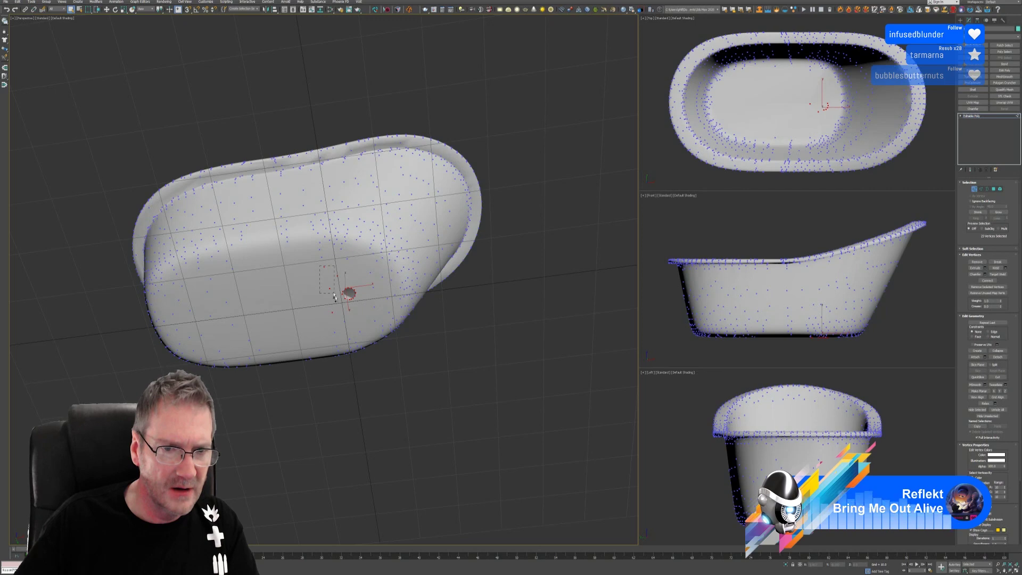
left_click_drag(335, 296, 367, 326)
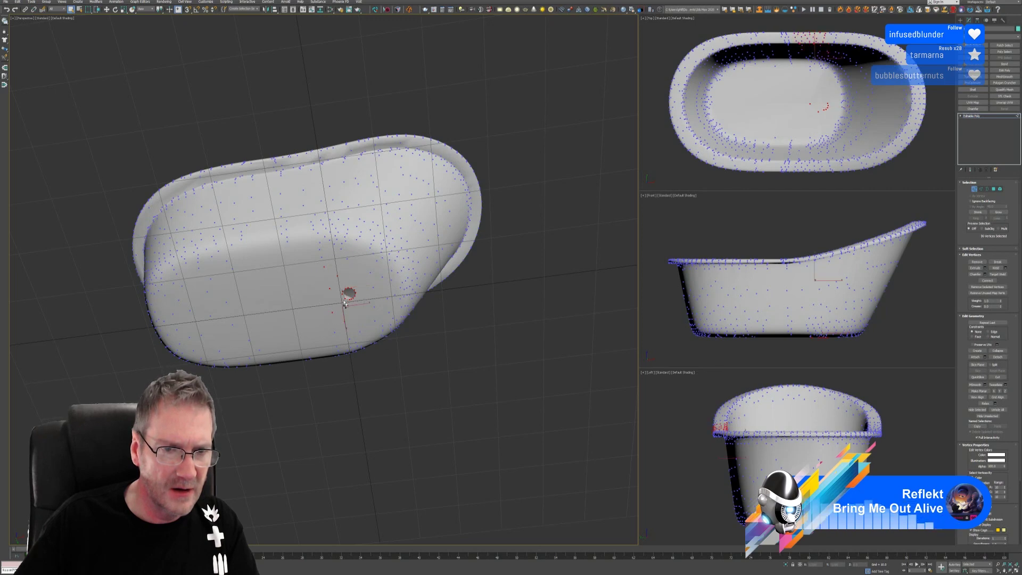
left_click(361, 326)
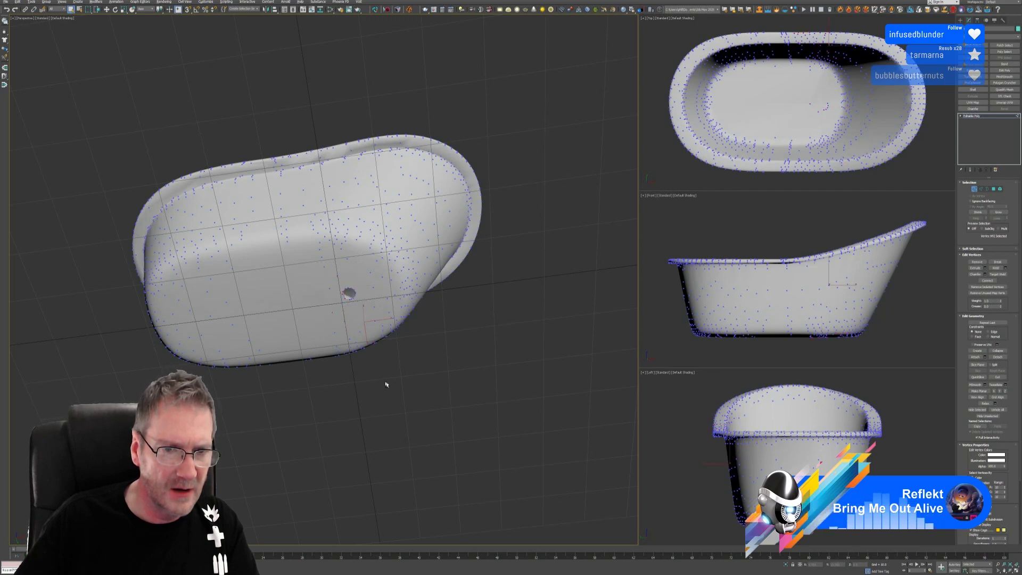
Turn on Ignore Backfacing and select the vertices around the drain on the inner floor and the underside of the tub.
mouse_move(383, 385)
middle_mouse_down("alt")
mouse_move(409, 437)
mouse_move(380, 401)
mouse_move(388, 376)
middle_mouse_up("alt")
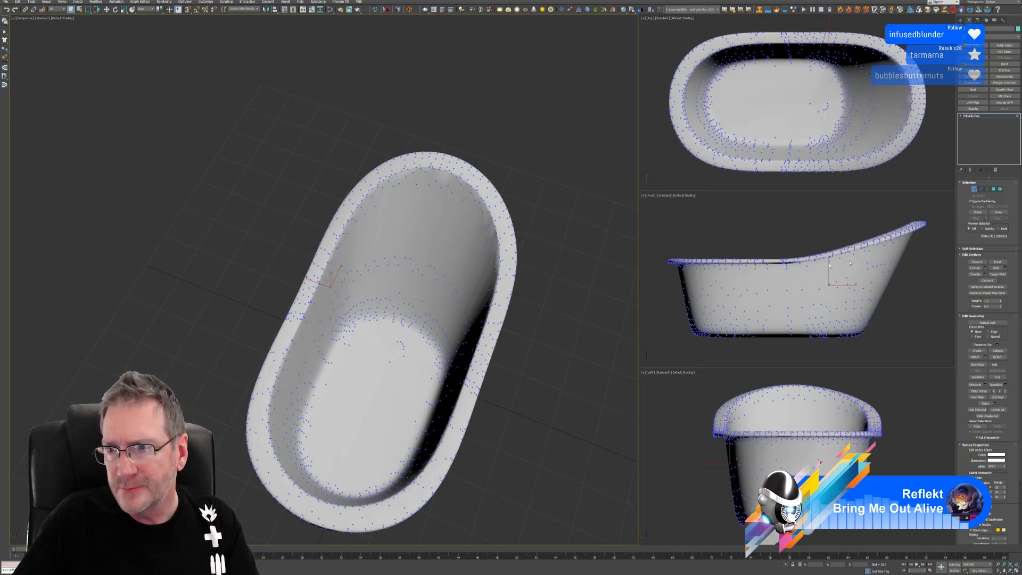
left_click_drag(375, 339, 413, 379)
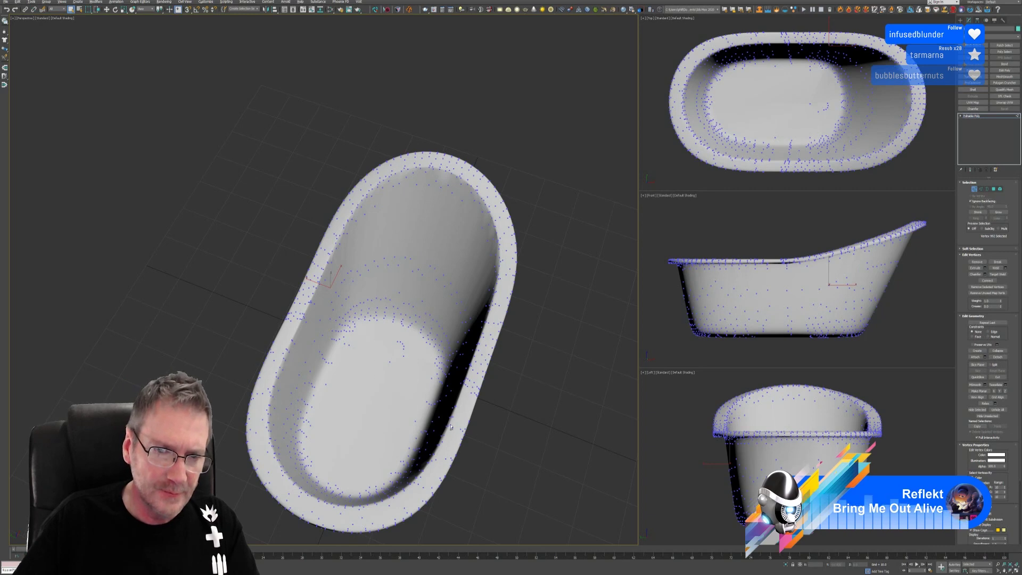
left_click_drag(380, 338, 415, 377)
middle_click_drag(522, 422, 473, 346, "alt")
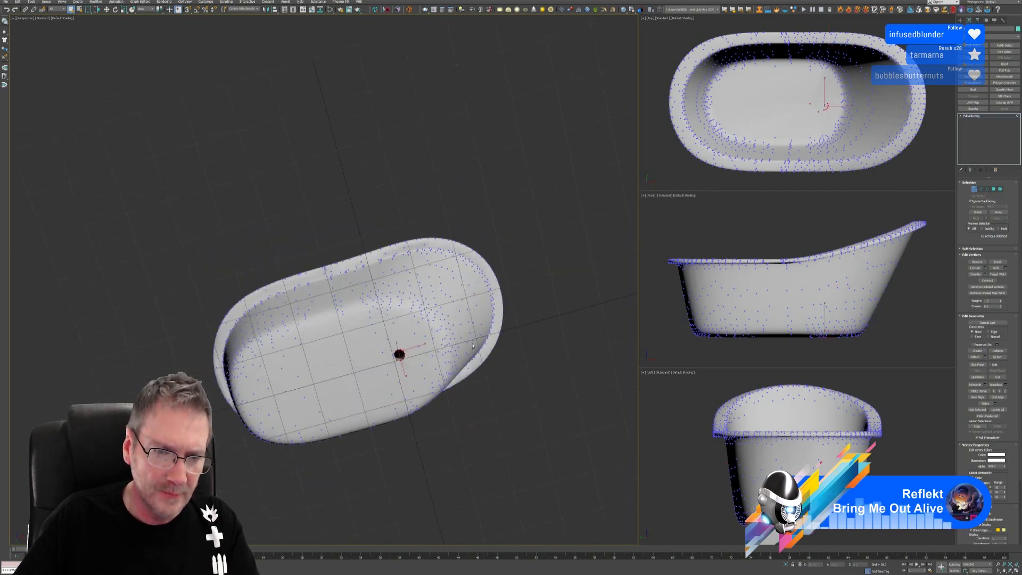
scroll(410, 366, "up", 4)
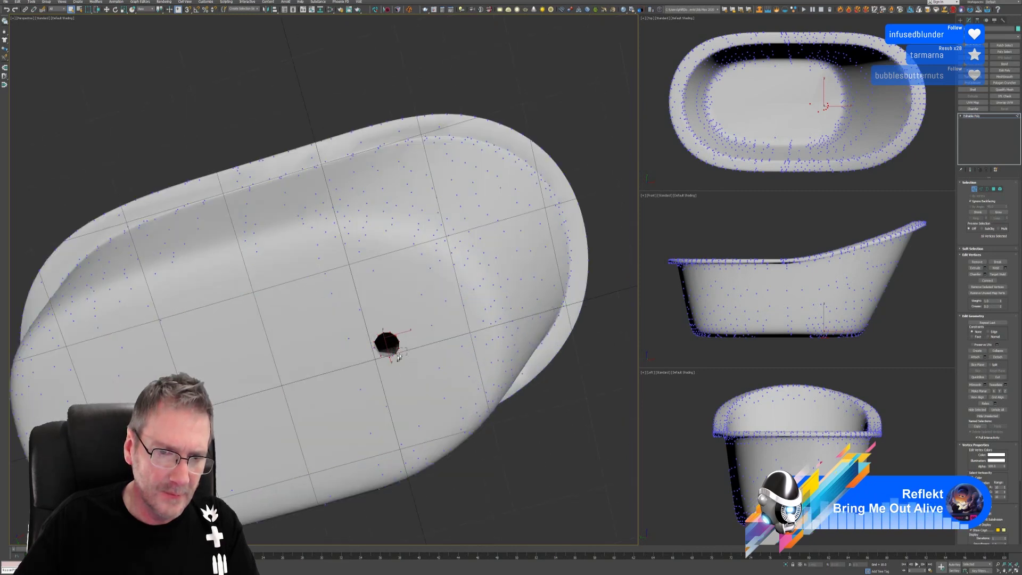
middle_click_drag(384, 365, 444, 448, "alt")
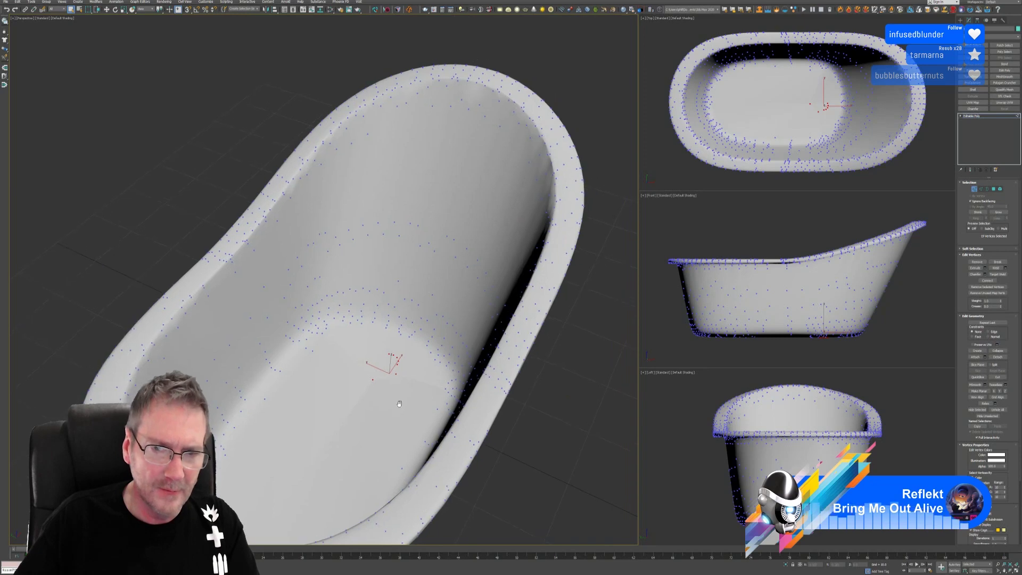
Try welding the selected drain vertices with an adjusted threshold, check the preview on the inner floor, and cancel the weld.
left_click(1007, 269)
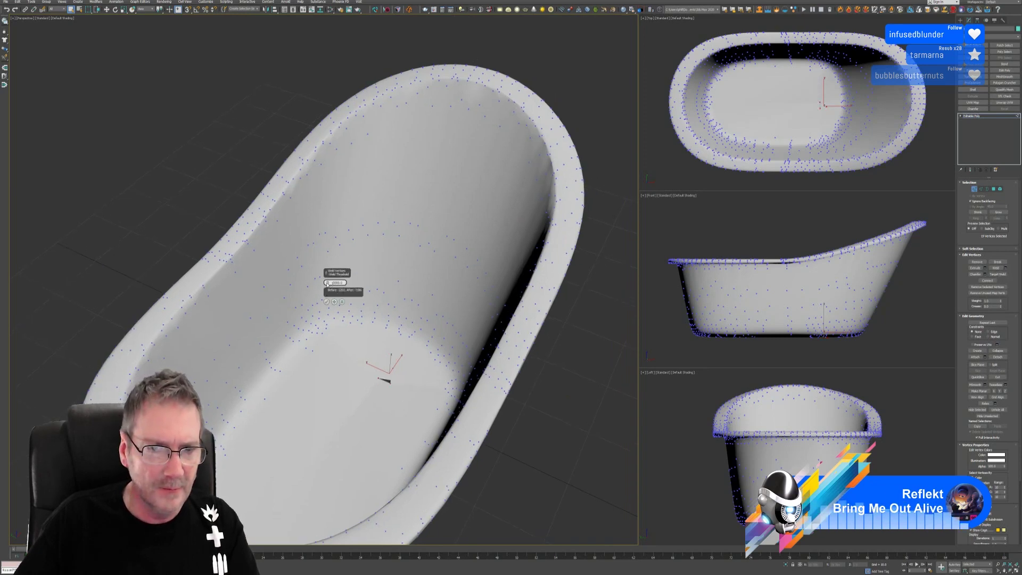
left_click_drag(333, 314, 304, 189)
scroll(364, 407, "up", 6)
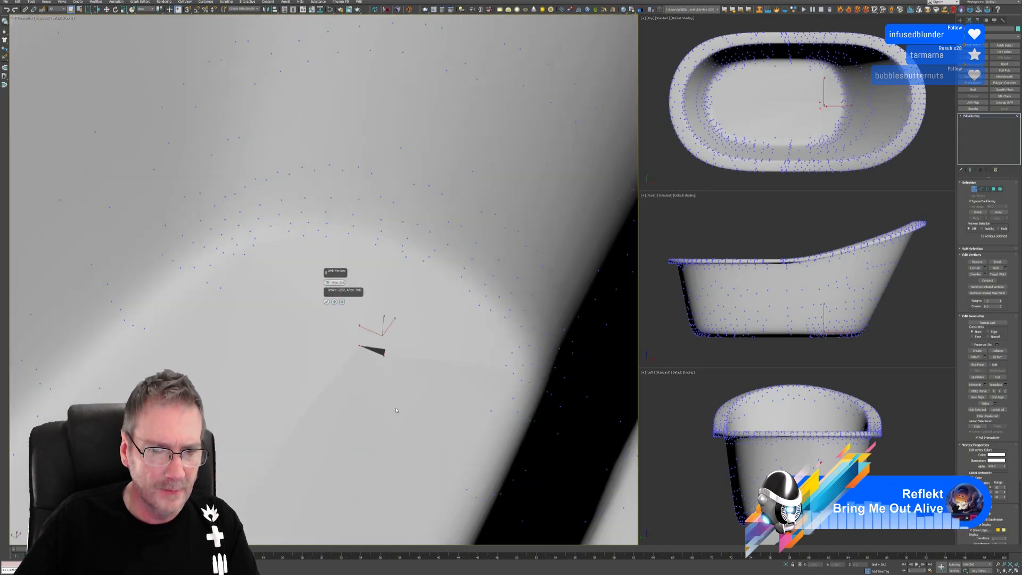
scroll(391, 411, "down", 4)
mouse_move(389, 419)
middle_mouse_down("alt")
mouse_move(346, 359)
mouse_move(266, 370)
mouse_move(324, 390)
mouse_move(379, 431)
middle_mouse_up("alt")
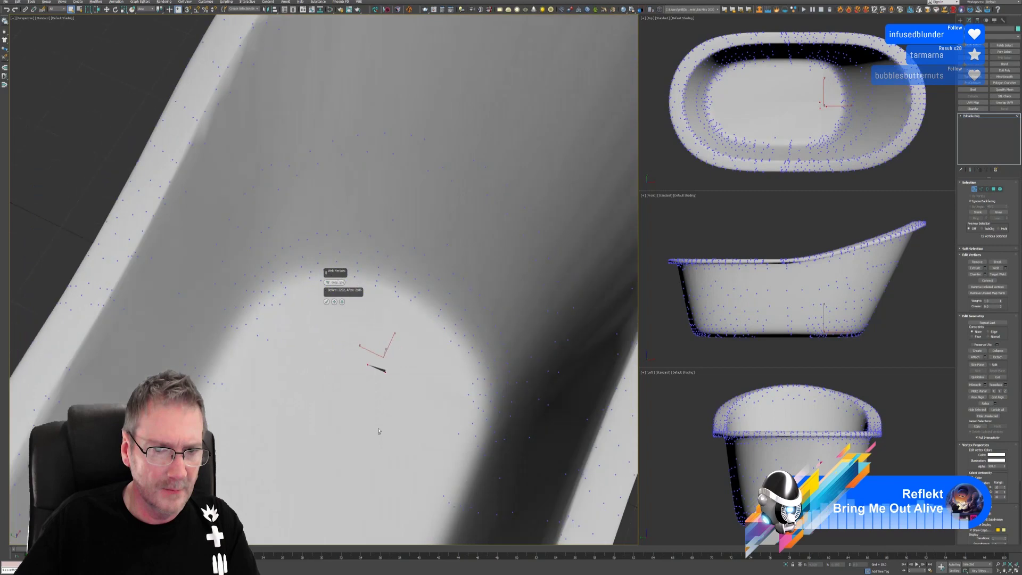
left_click(342, 302)
Switch to polygon selection and select the polygons across the lower part of the bathtub, including the inner floor.
scroll(382, 371, "down", 5)
middle_click_drag(419, 430, 398, 424, "alt")
scroll(381, 379, "up", 5)
scroll(381, 378, "down", 5)
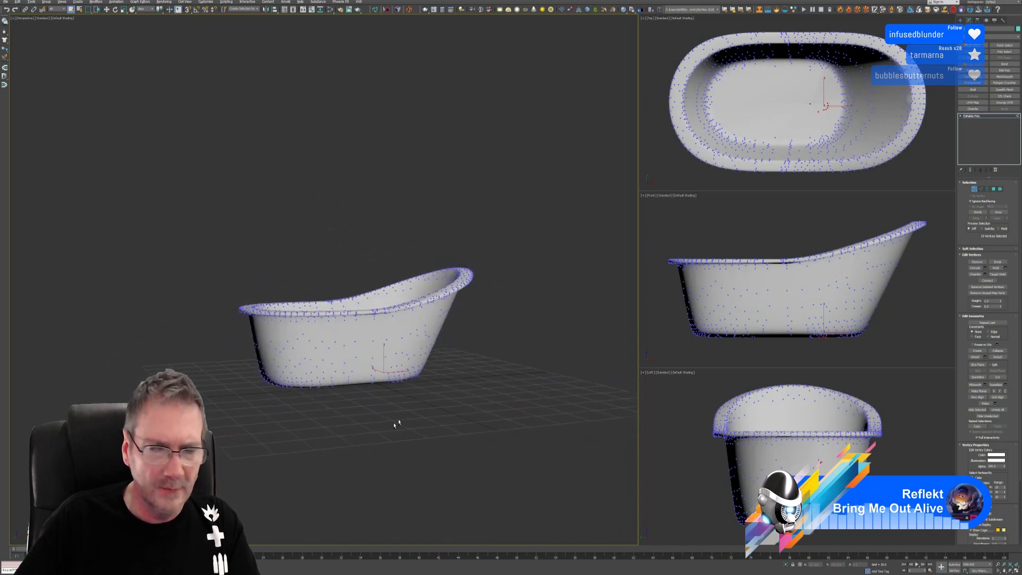
left_click(993, 189)
left_click(393, 372)
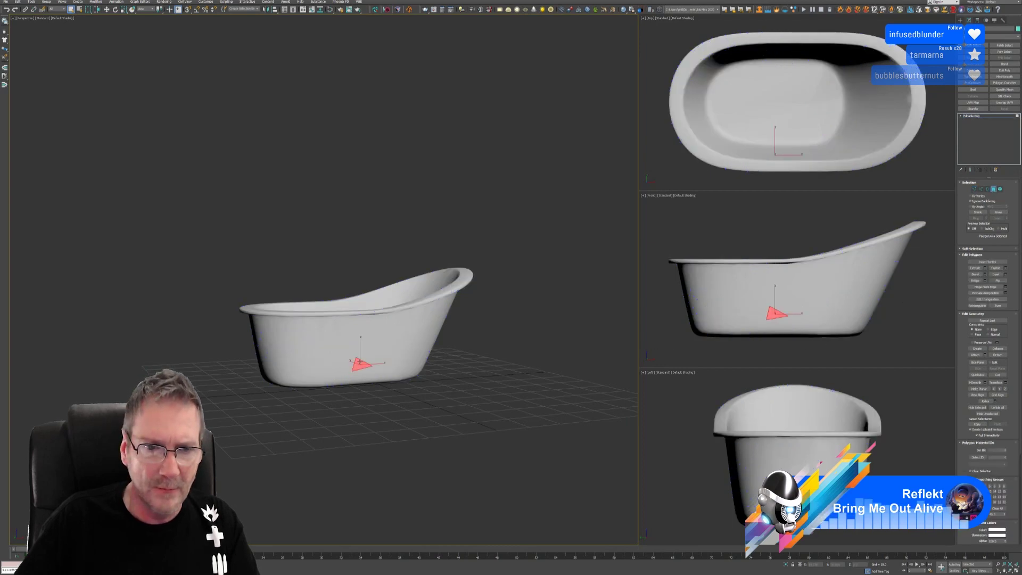
left_click_drag(245, 441, 439, 339)
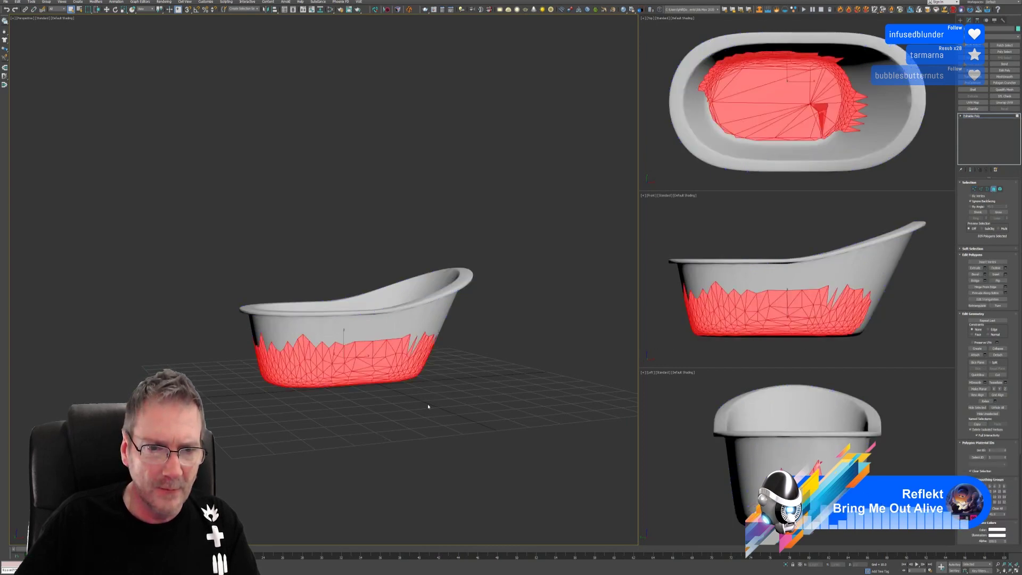
Examine the selected polygons on the tub's inner floor, especially the triangles converging around the drain.
mouse_move(424, 405)
middle_mouse_down("alt")
mouse_move(429, 428)
mouse_move(423, 413)
middle_mouse_up("alt")
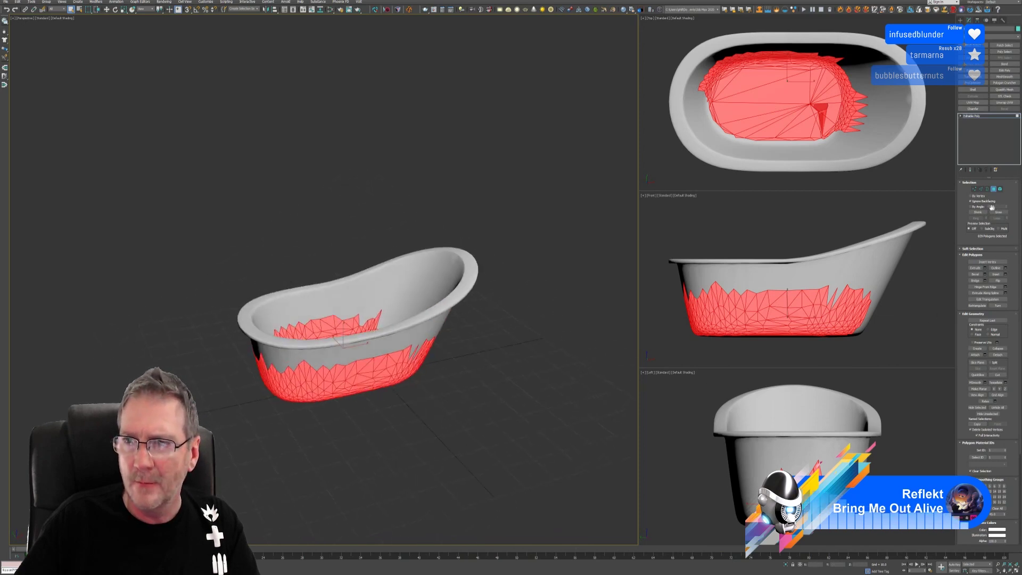
middle_click_drag(579, 362, 527, 373, "alt")
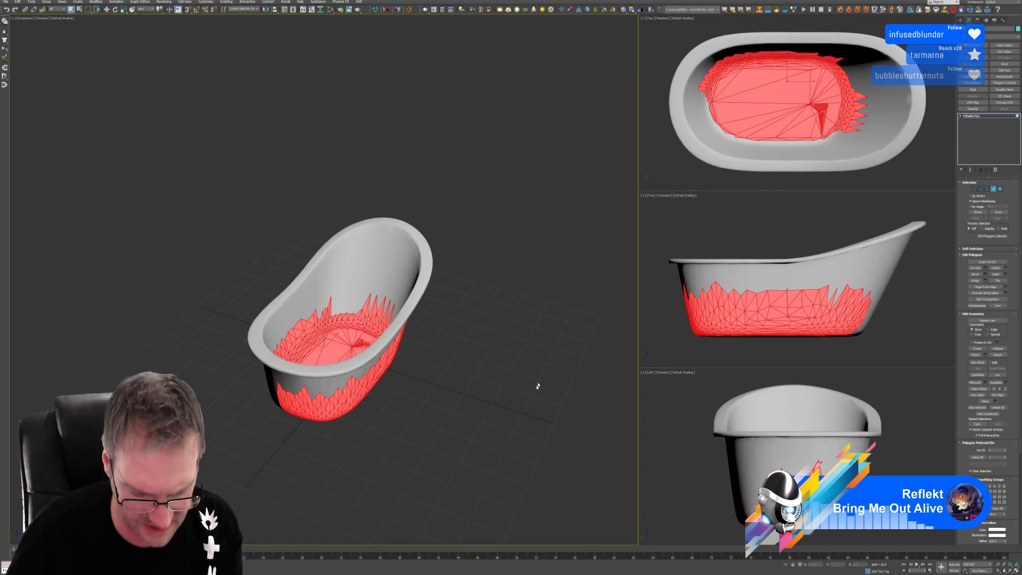
middle_click_drag(538, 385, 539, 424, "alt")
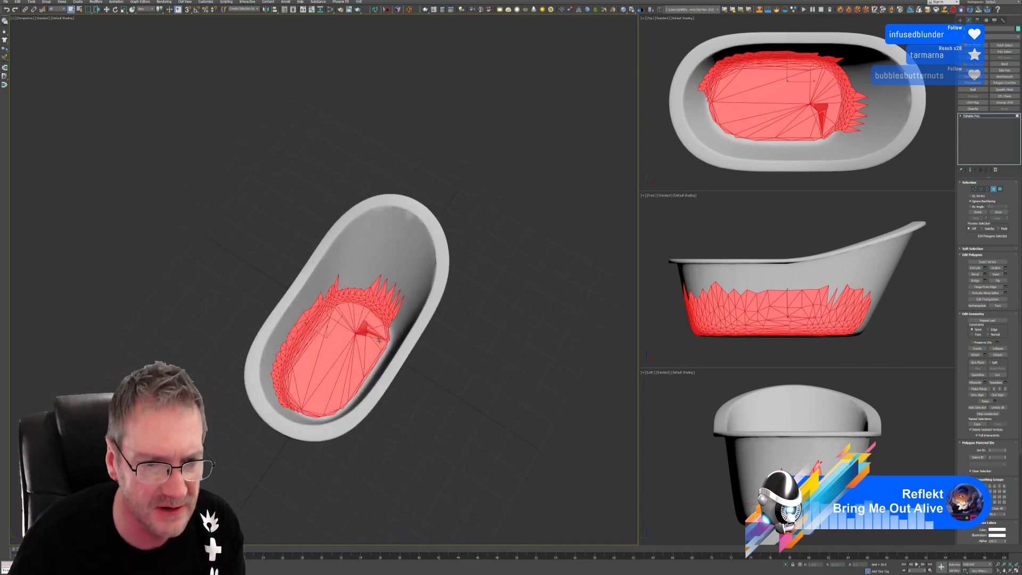
scroll(378, 339, "up", 5)
middle_click_drag(411, 355, 397, 344, "alt")
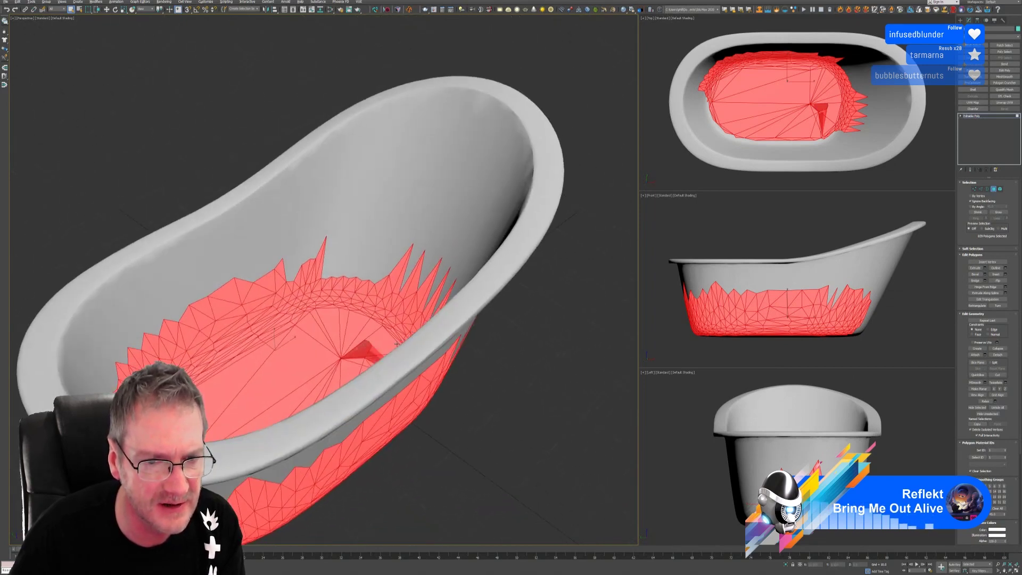
middle_click_drag(408, 379, 450, 403, "alt")
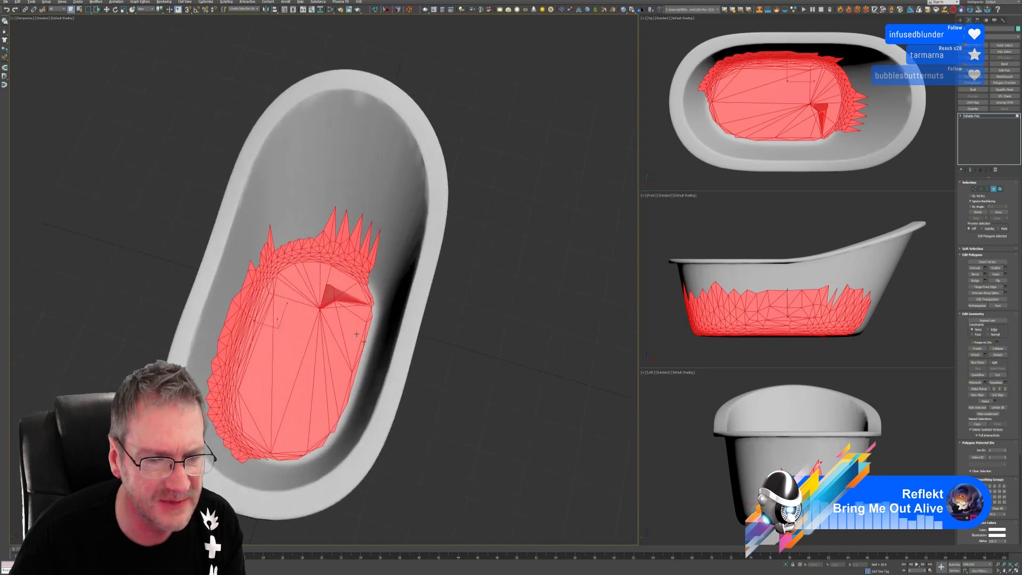
scroll(446, 315, "up", 2)
scroll(446, 315, "down", 5)
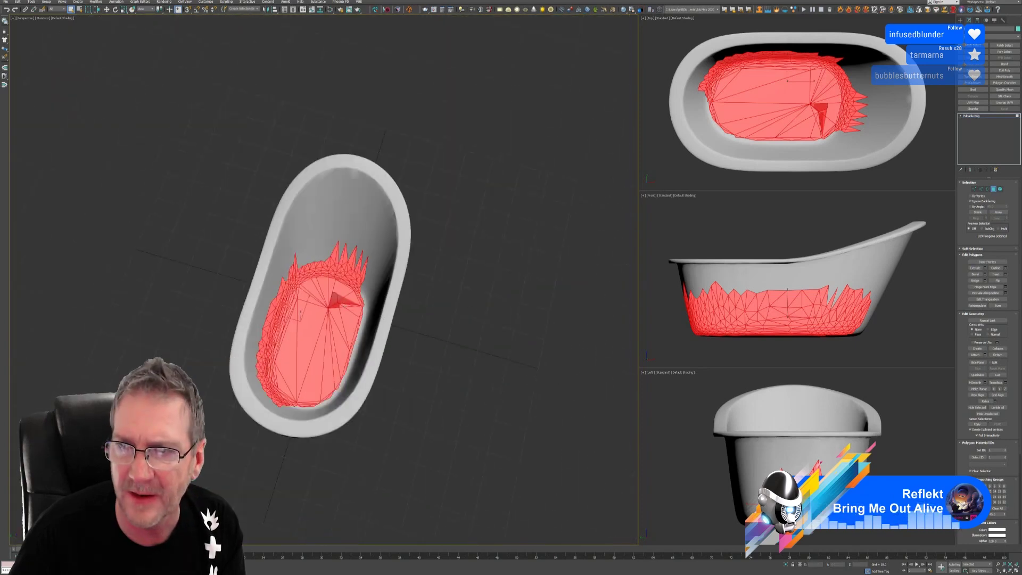
Check the bathtub for open borders, apply an STL Check, and examine the shading around the drain on the inner floor.
left_click(988, 189)
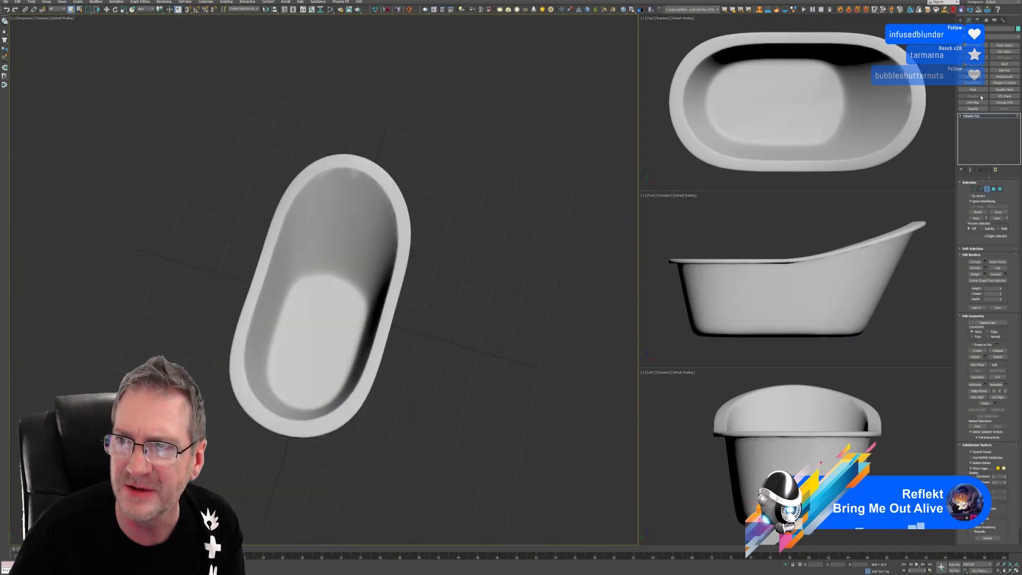
left_click(1005, 96)
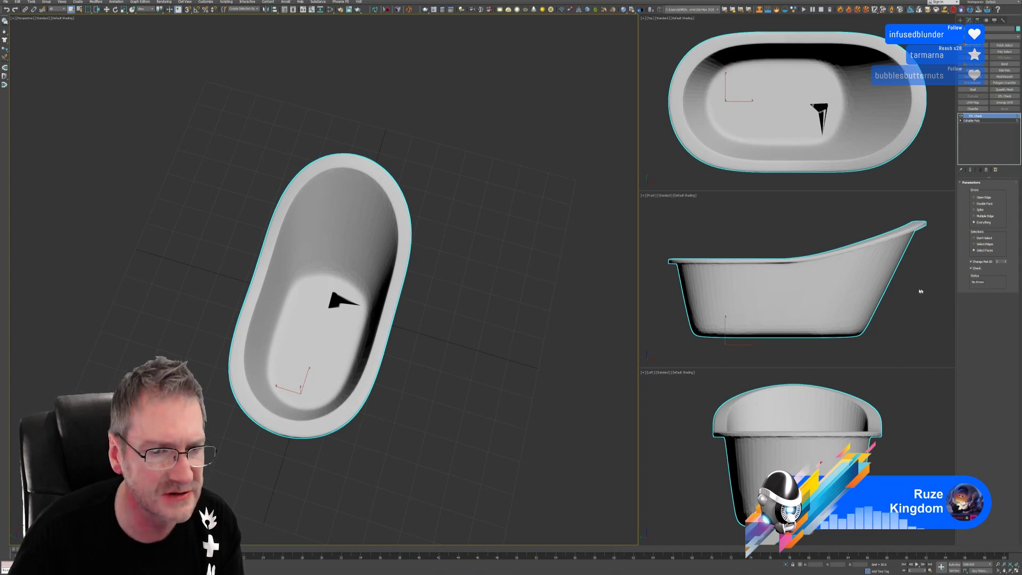
mouse_move(403, 353)
middle_mouse_down("alt")
mouse_move(384, 359)
mouse_move(415, 354)
mouse_move(390, 358)
middle_mouse_up("alt")
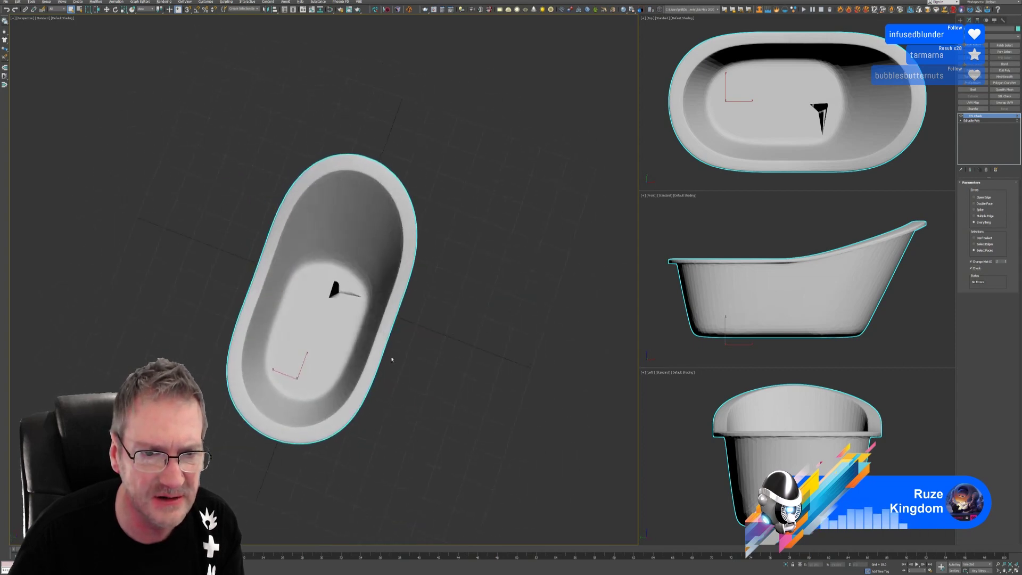
scroll(334, 275, "up", 6)
scroll(330, 269, "up", 3)
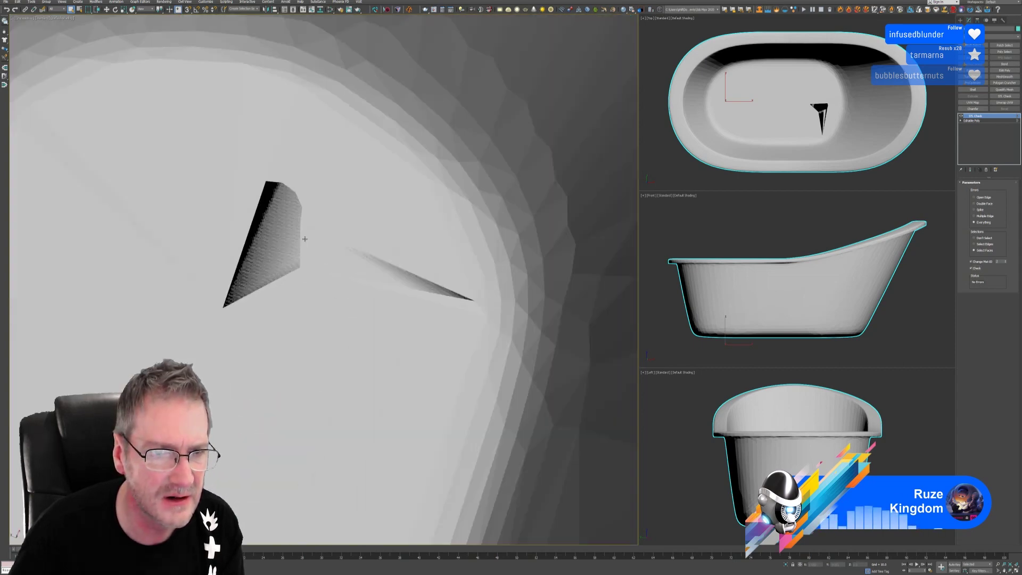
middle_click_drag(330, 269, 310, 258, "alt")
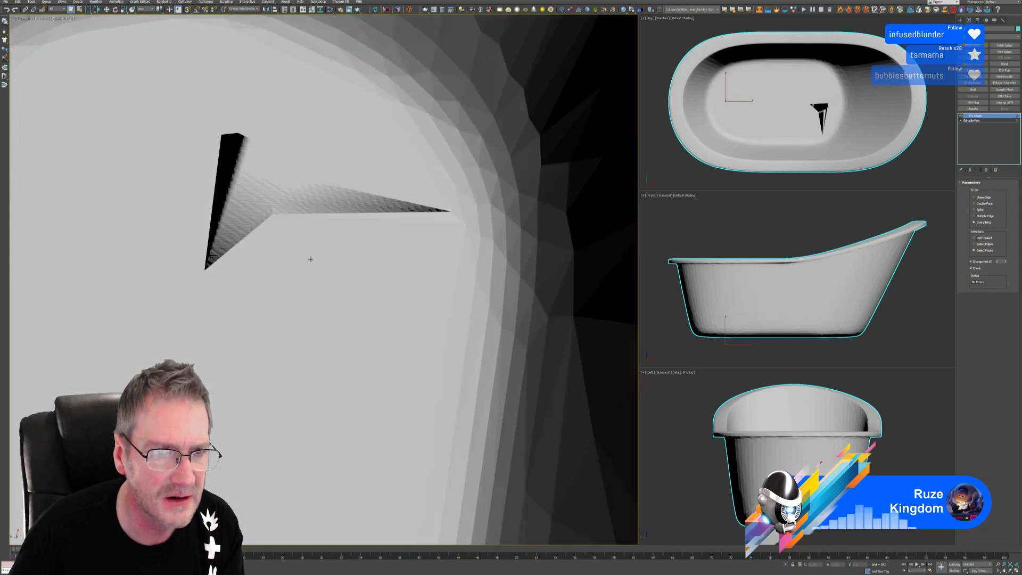
scroll(313, 253, "down", 6)
scroll(311, 264, "down", 3)
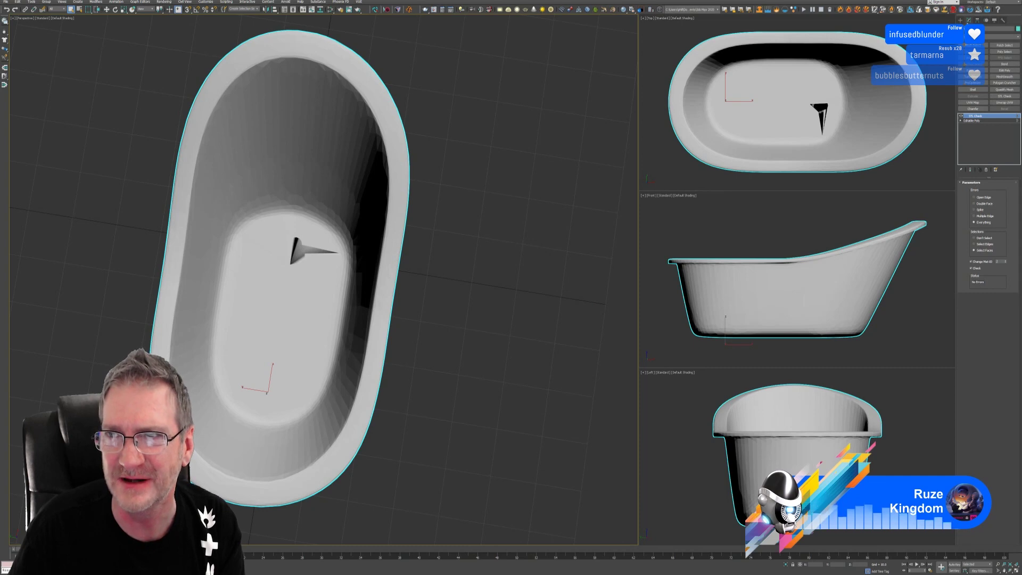
left_click(961, 20)
left_click(990, 35)
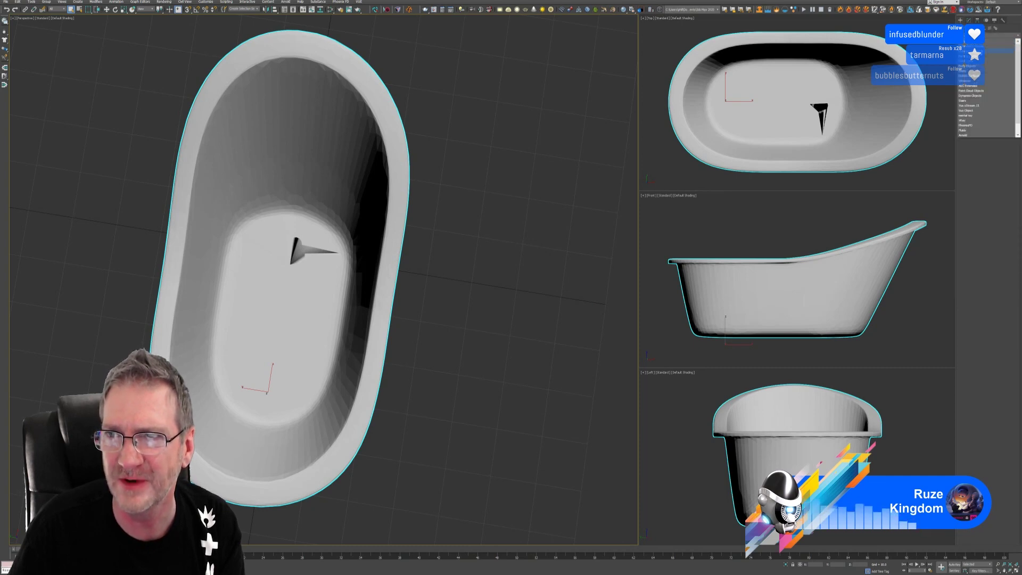
left_click(970, 65)
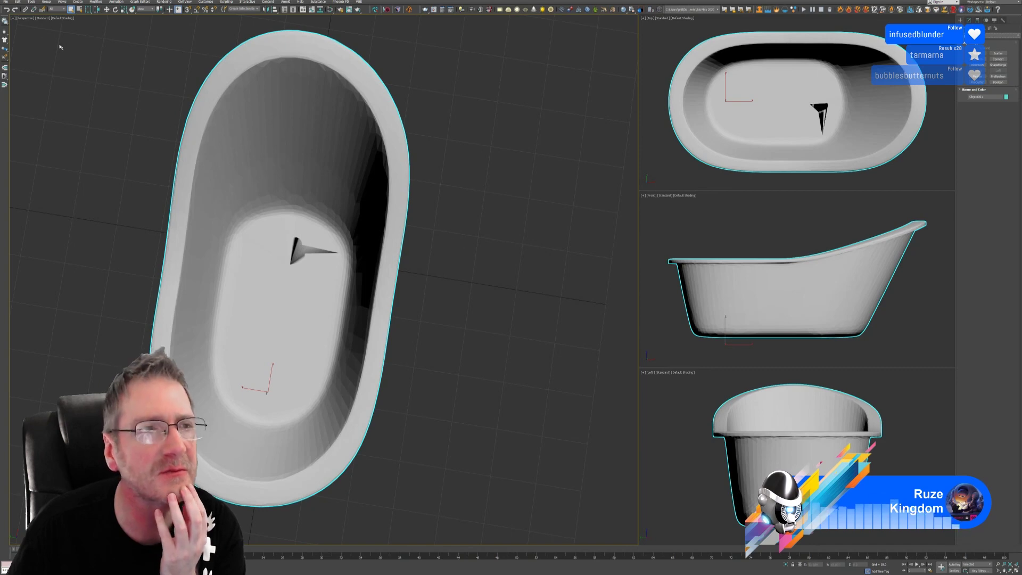
Open the BathTub.max scene from the BathTub folder.
left_click(5, 3)
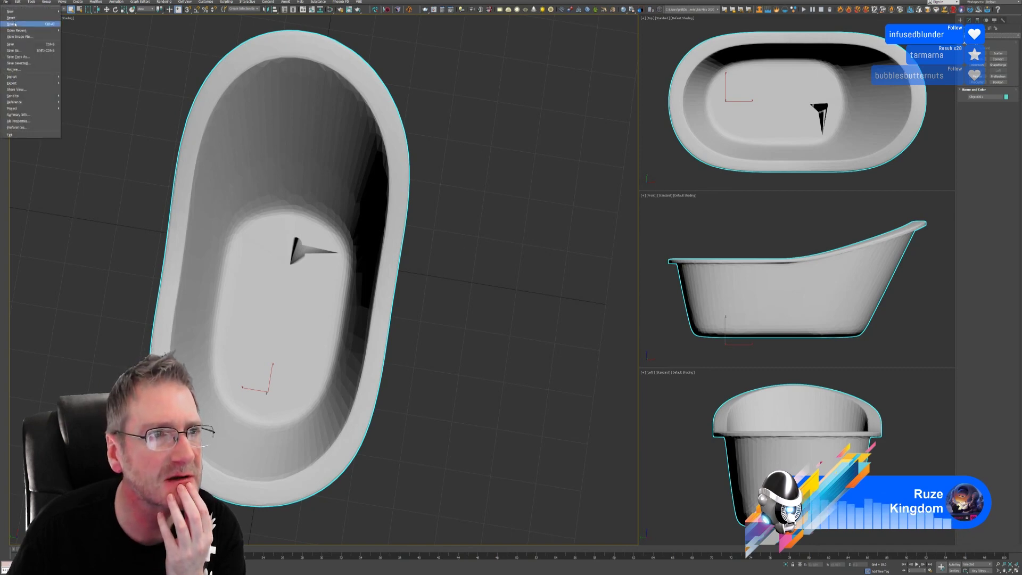
left_click(10, 24)
left_click(511, 294)
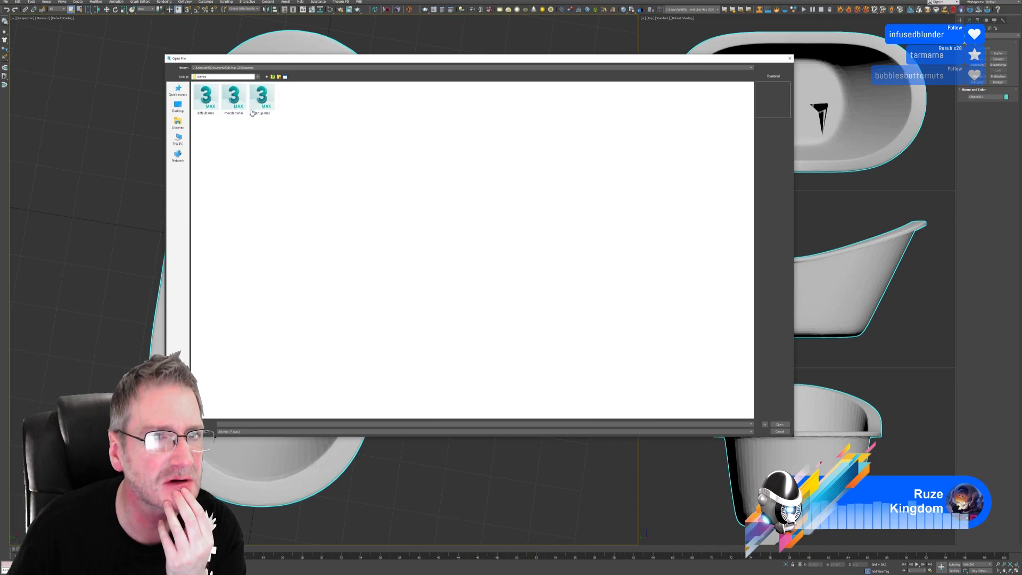
left_click(261, 69)
left_click(273, 76)
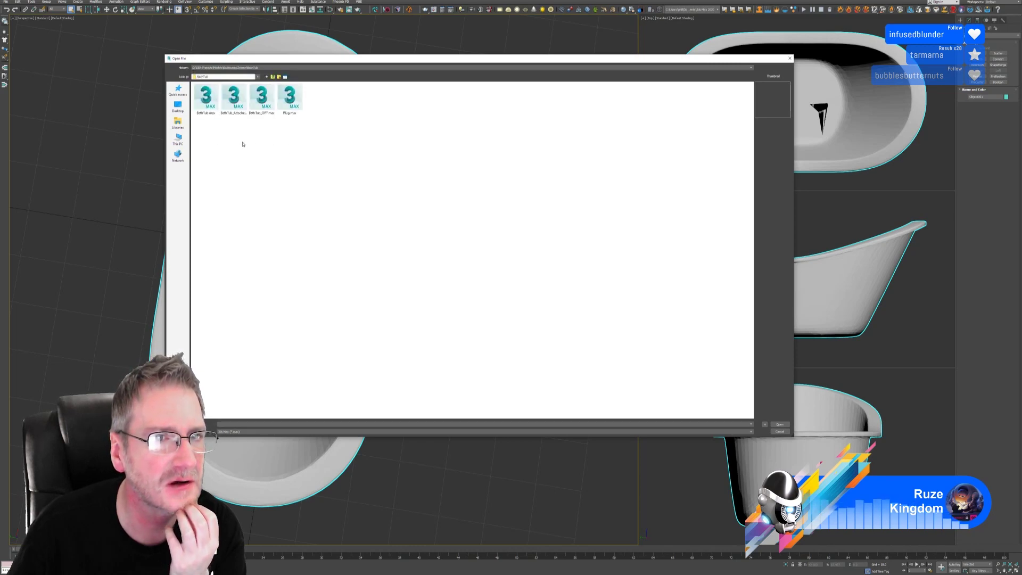
left_click(206, 98)
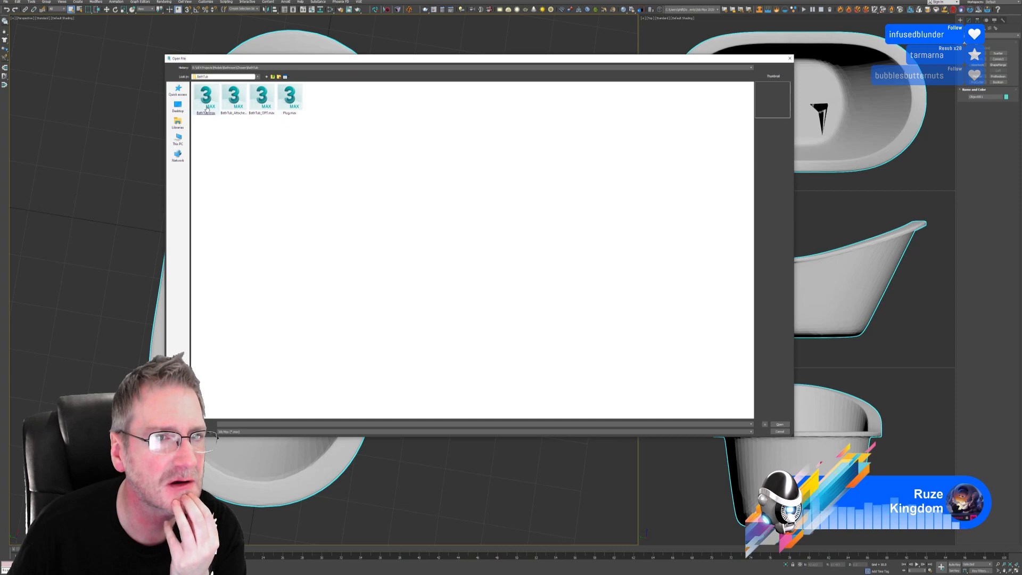
key("Return")
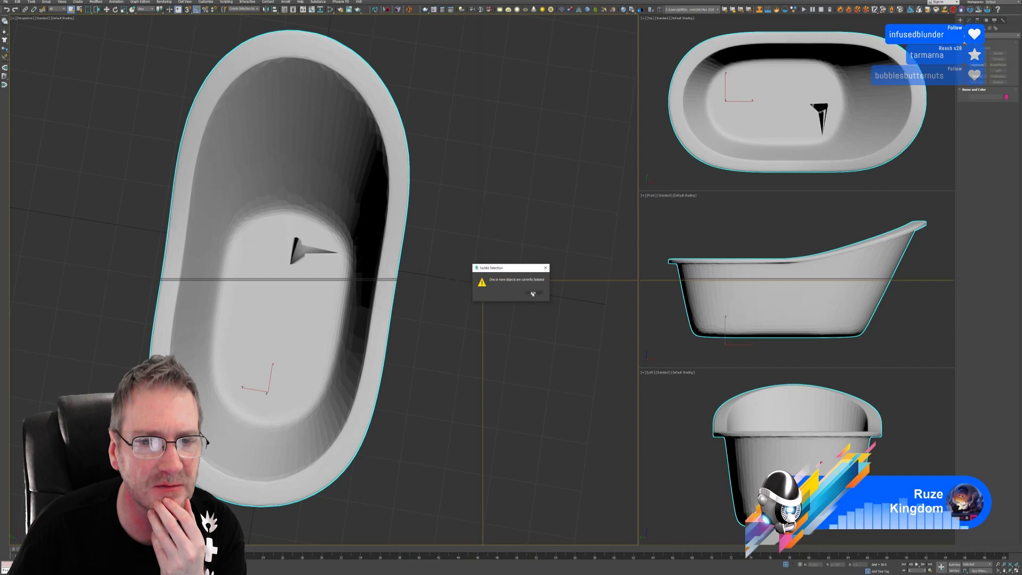
left_click(534, 293)
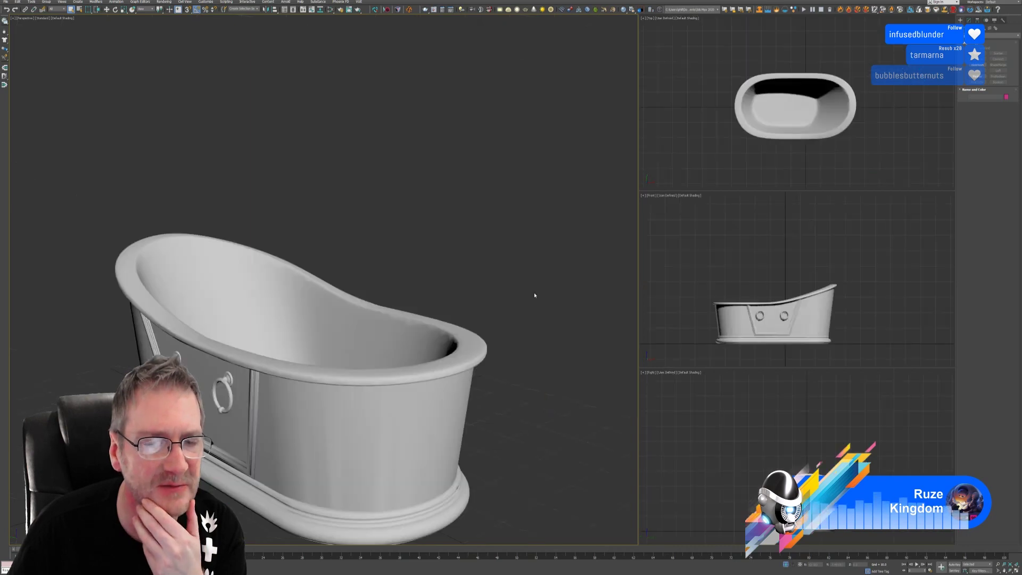
Select the bathtub, collapse its Polygon Cruncher modifier into the mesh, and convert it to Editable Poly.
middle_click_drag(398, 273, 393, 285, "alt")
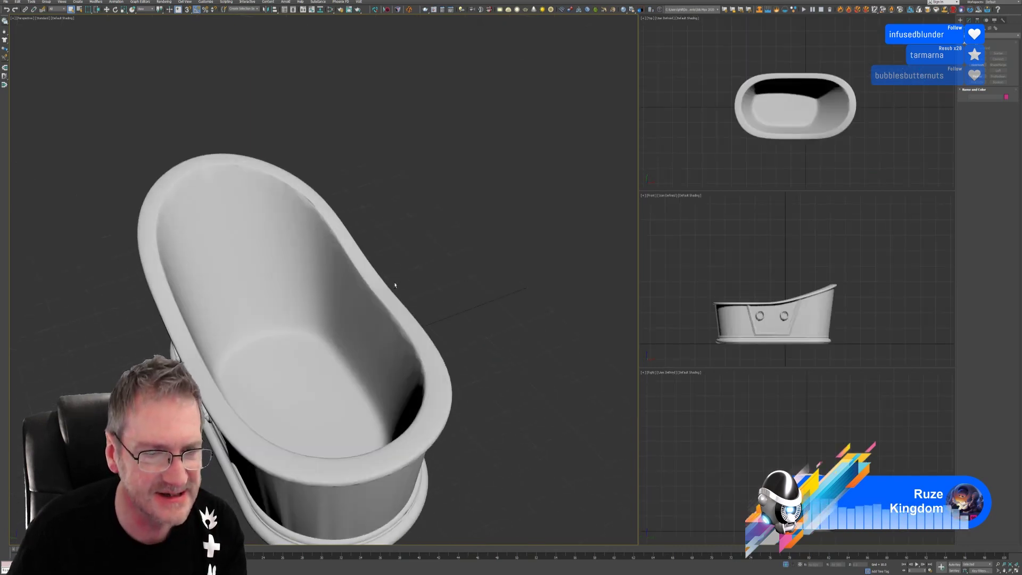
left_click(288, 373)
left_click(291, 376)
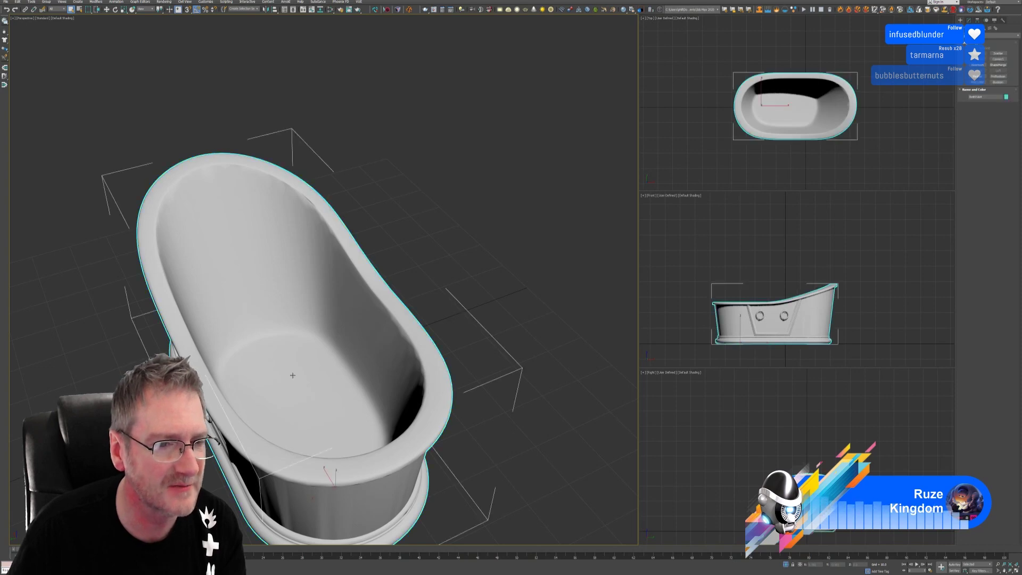
middle_click_drag(292, 376, 415, 308, "alt")
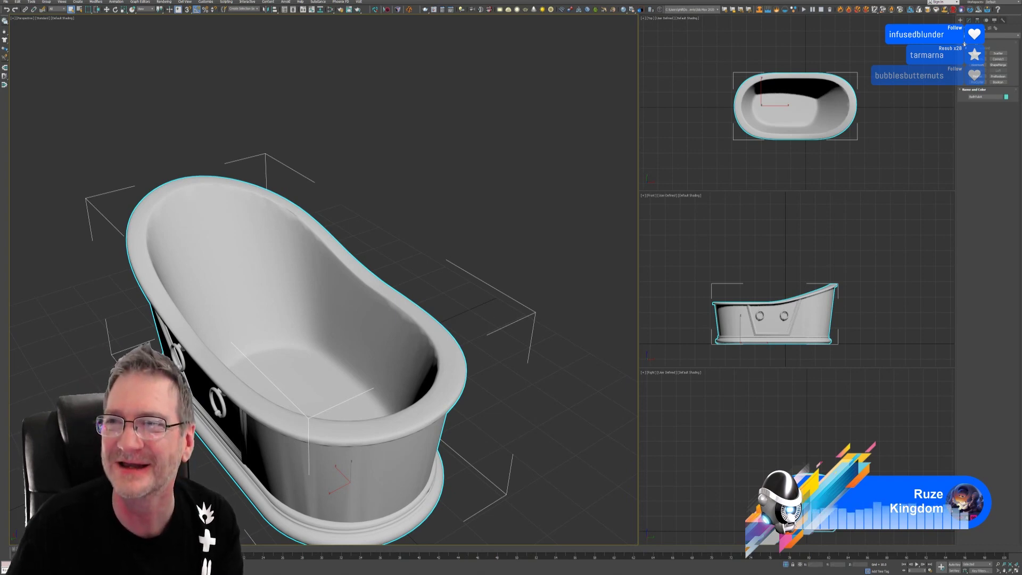
left_click(969, 20)
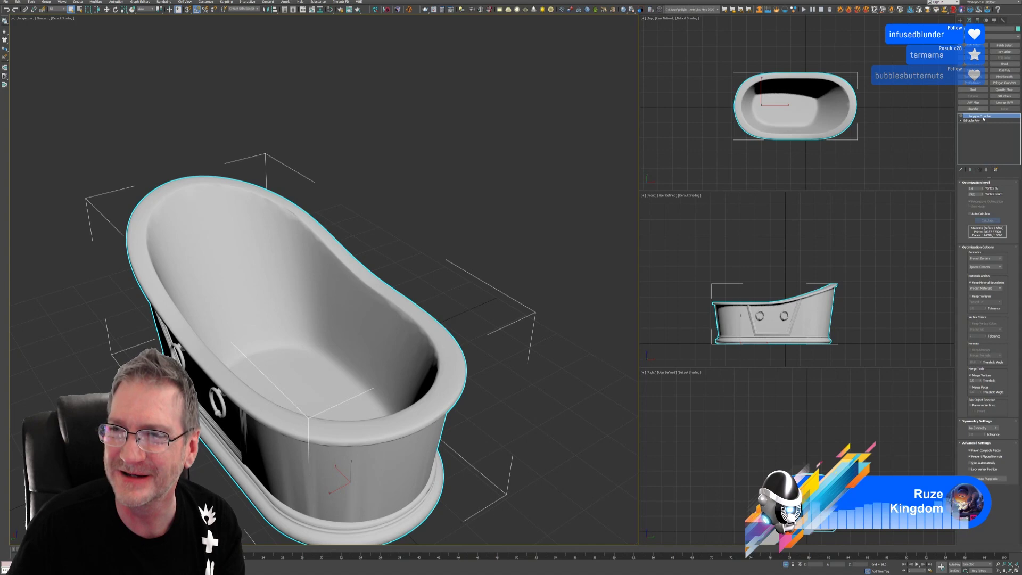
right_click(983, 119)
left_click(985, 173)
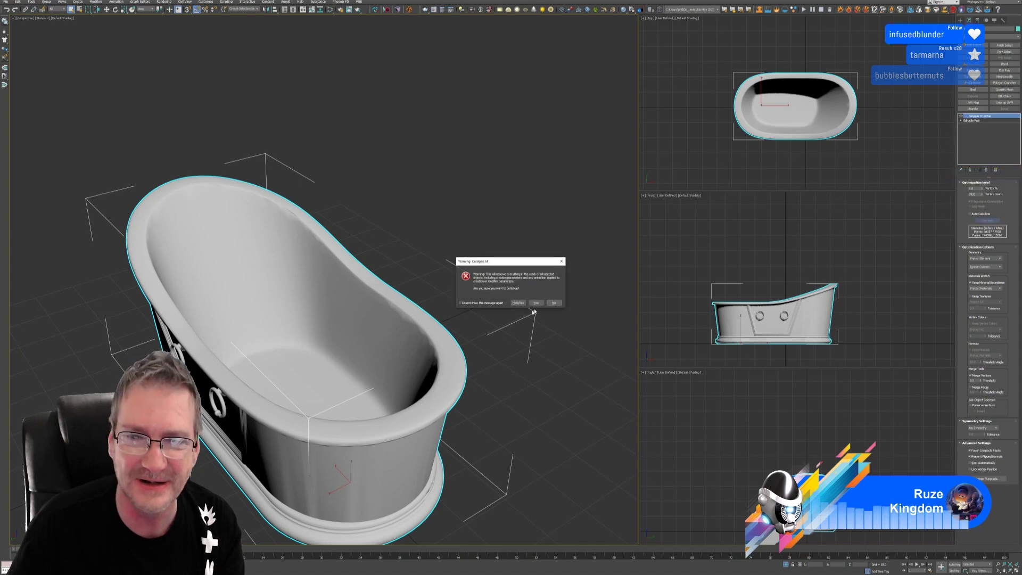
left_click(537, 303)
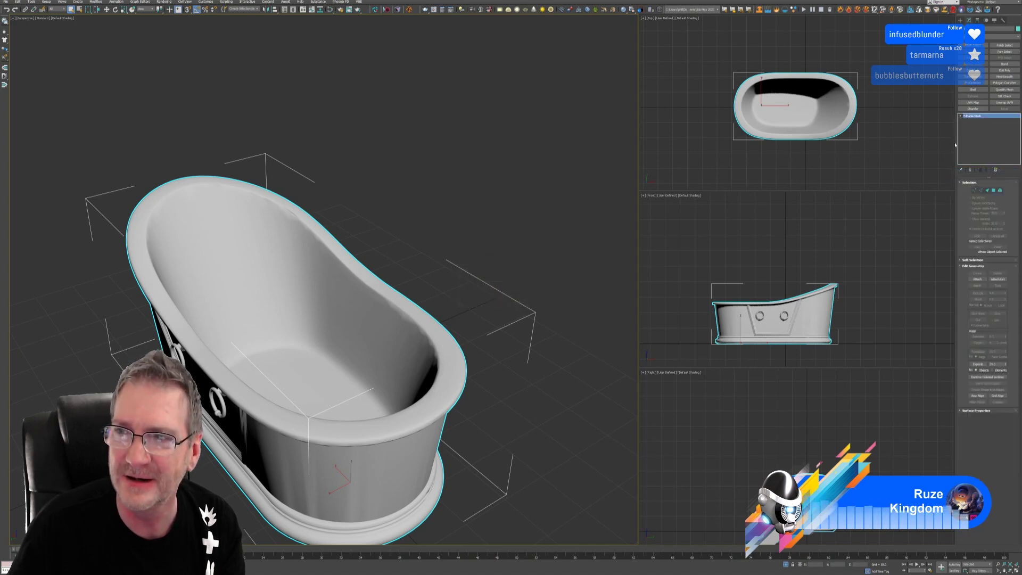
right_click(974, 116)
left_click(999, 155)
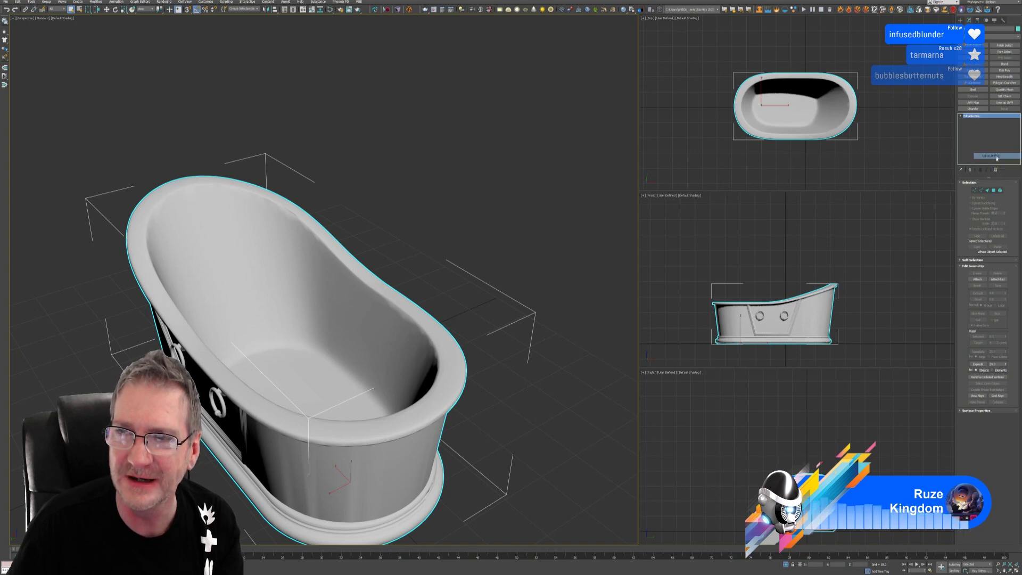
Select the inner tub and rim as an element and detach it as a separate object.
left_click(1001, 189)
left_click(359, 307)
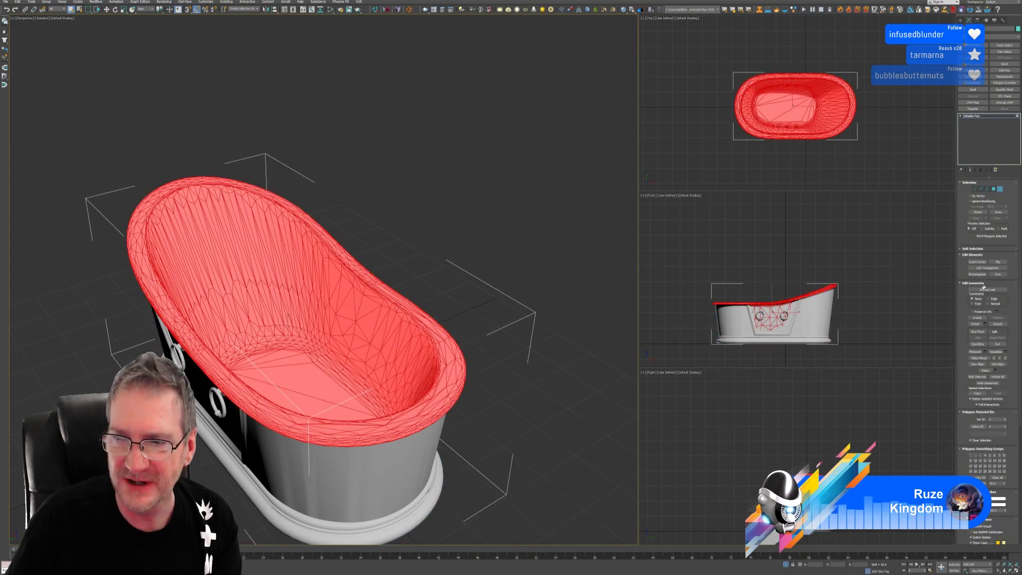
left_click(998, 325)
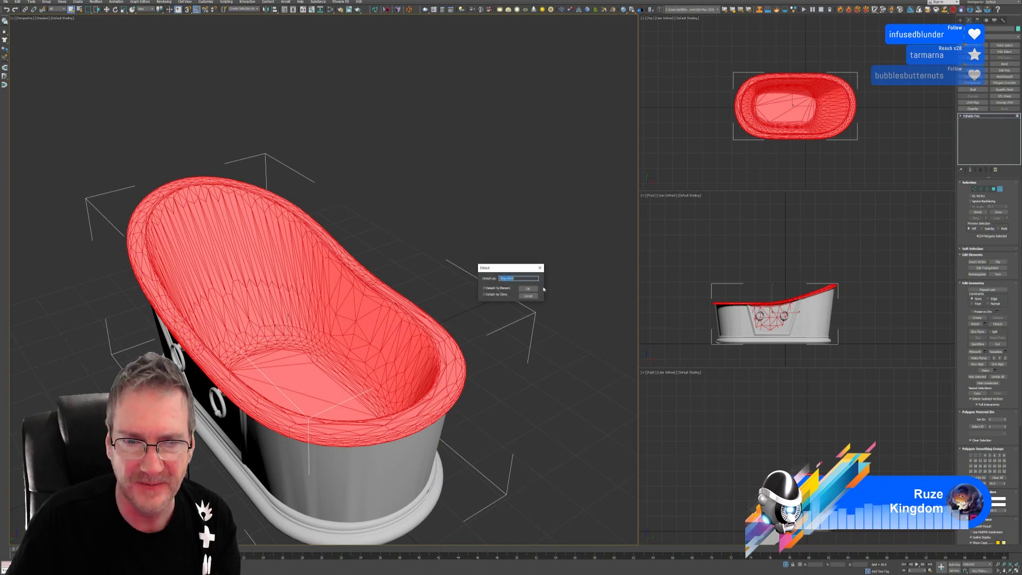
left_click(528, 289)
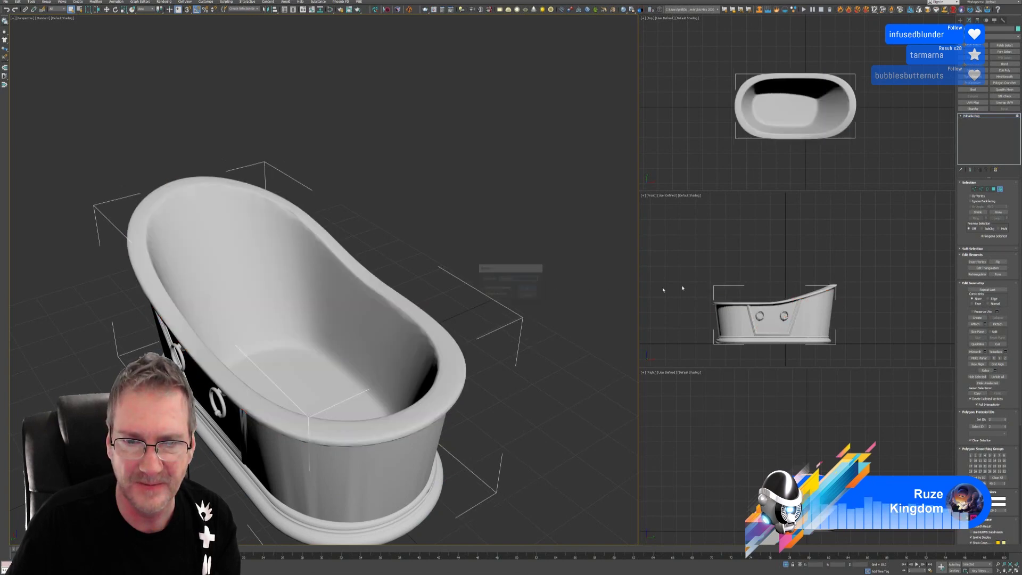
Send the detached inner tub to RizomUV through the RizomUV Bridge and examine its inside and rim there.
left_click(399, 300)
middle_click_drag(507, 224, 481, 248, "alt")
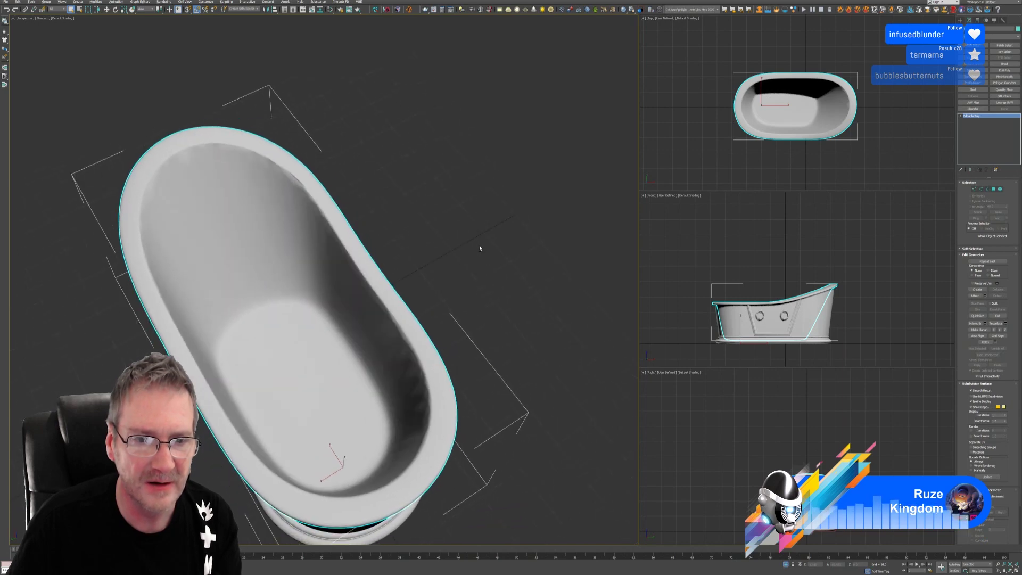
left_click(376, 9)
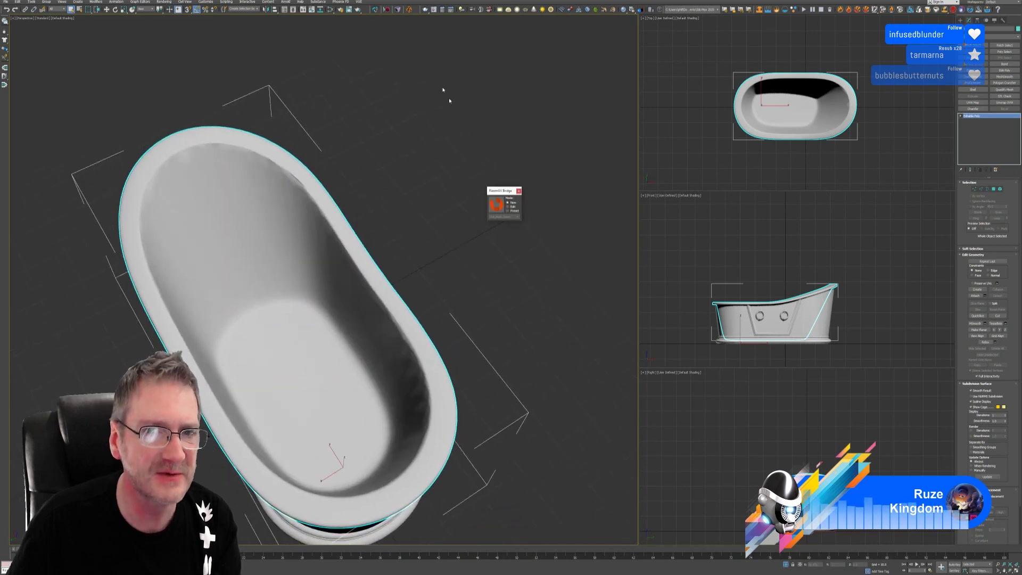
left_click(496, 207)
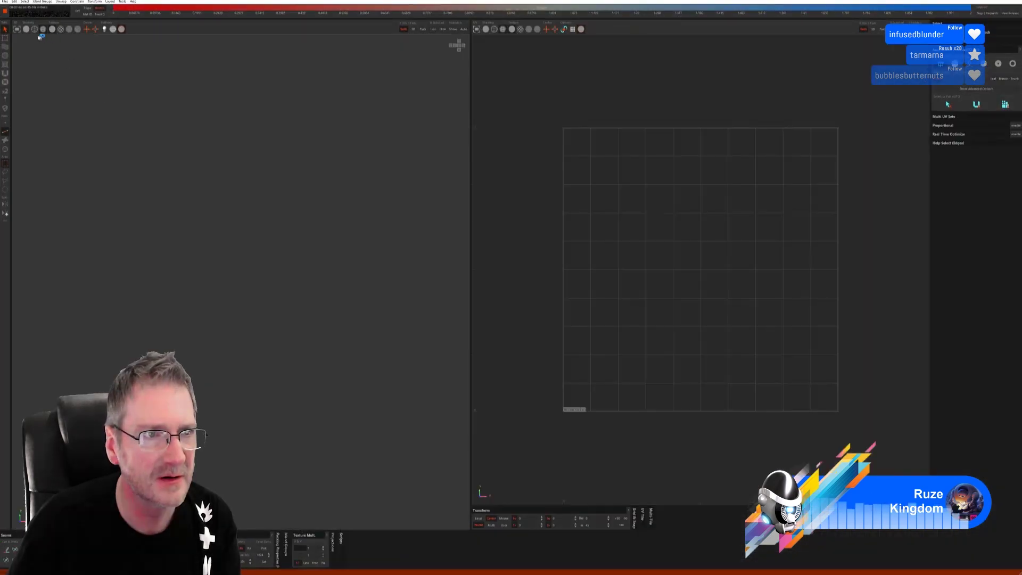
middle_click_drag(154, 170, 267, 266)
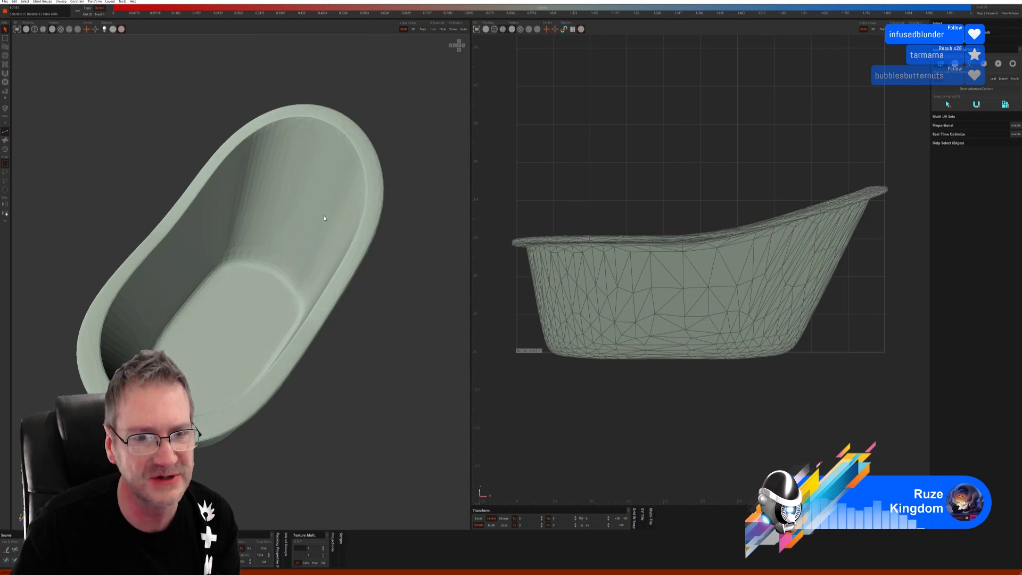
left_click_drag(306, 391, 297, 378, "alt")
middle_click_drag(297, 379, 180, 184)
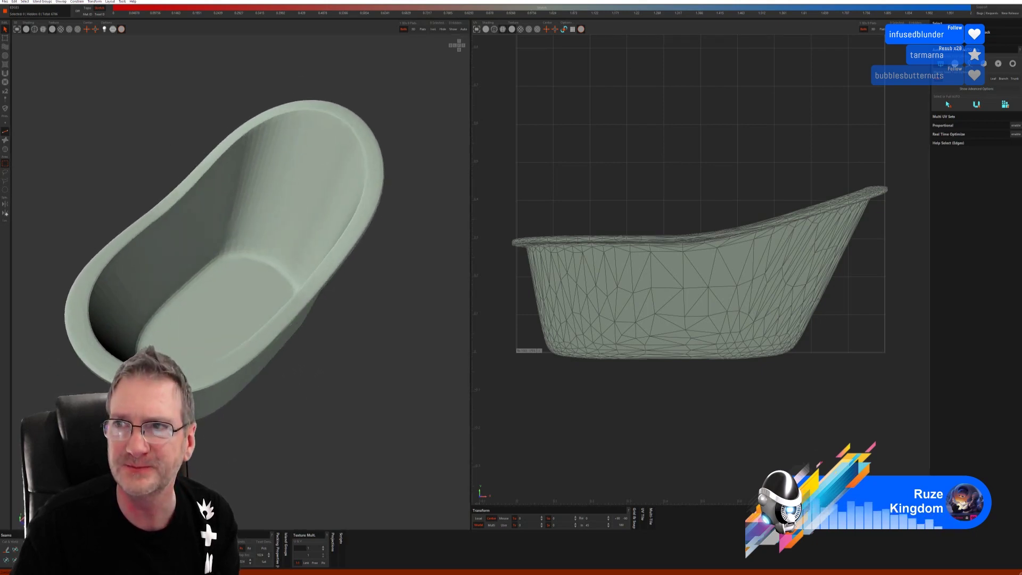
Close RizomUV without saving the changes and return to 3ds Max.
left_click(1015, 1)
left_click(523, 285)
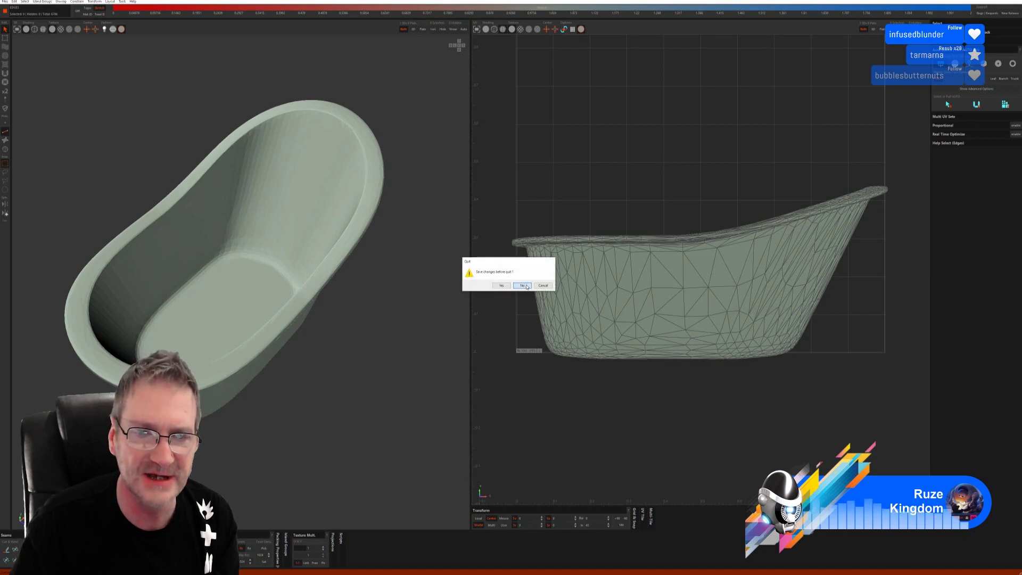
left_click(535, 292)
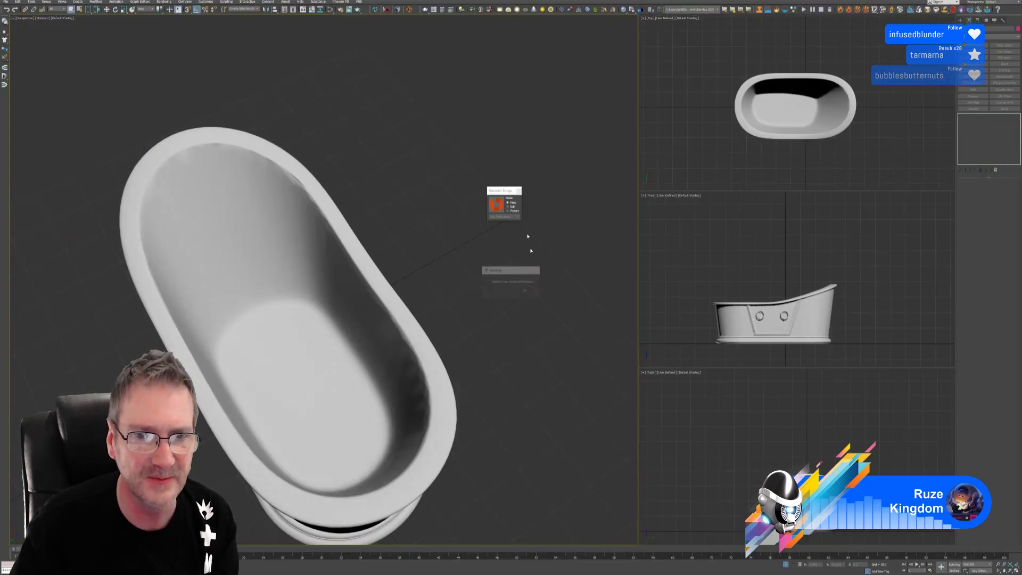
Save only the detached inner tub as its own .max file in the BathTub folder.
middle_click_drag(449, 258, 467, 230)
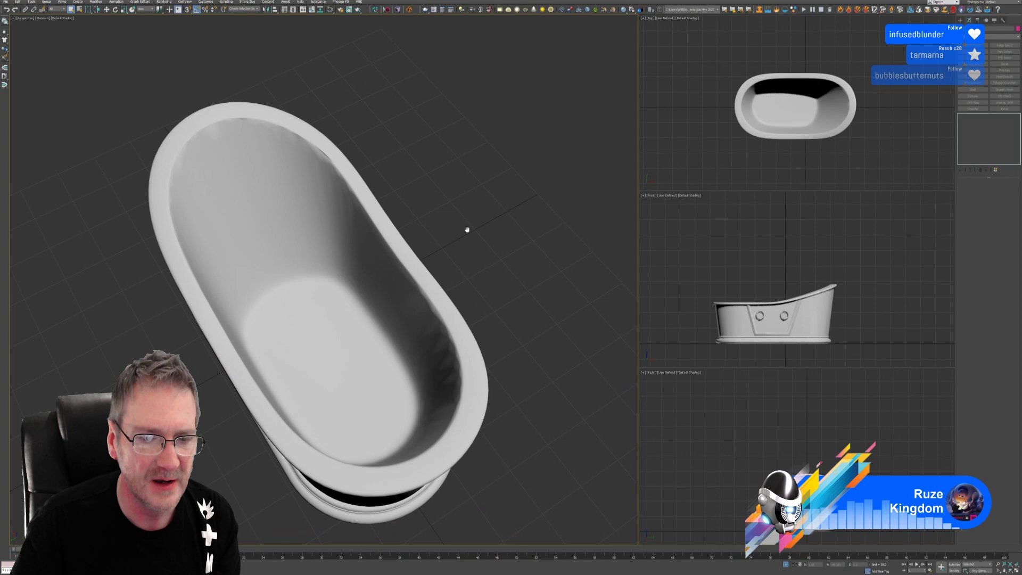
left_click(464, 298)
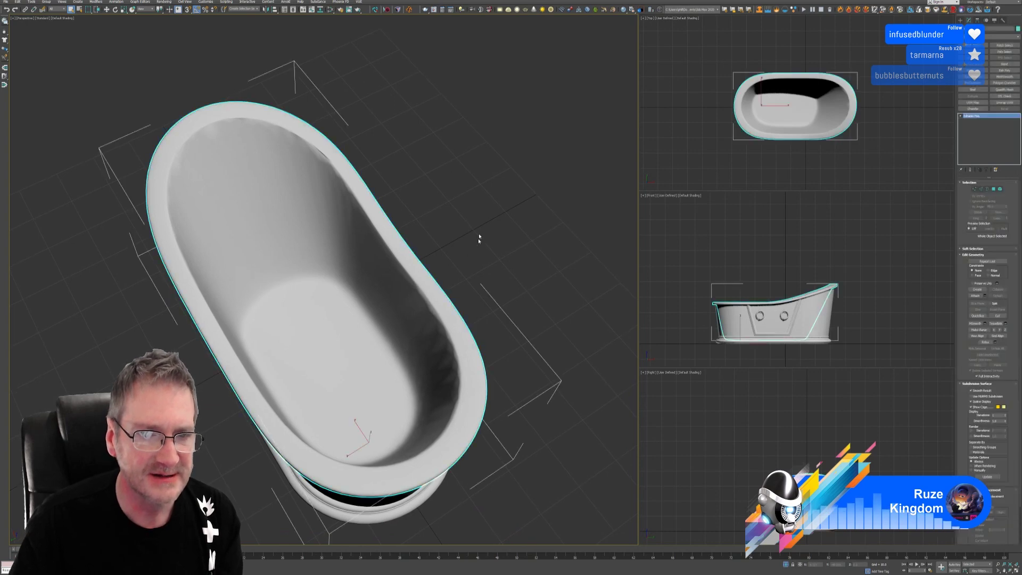
left_click(6, 2)
left_click(24, 65)
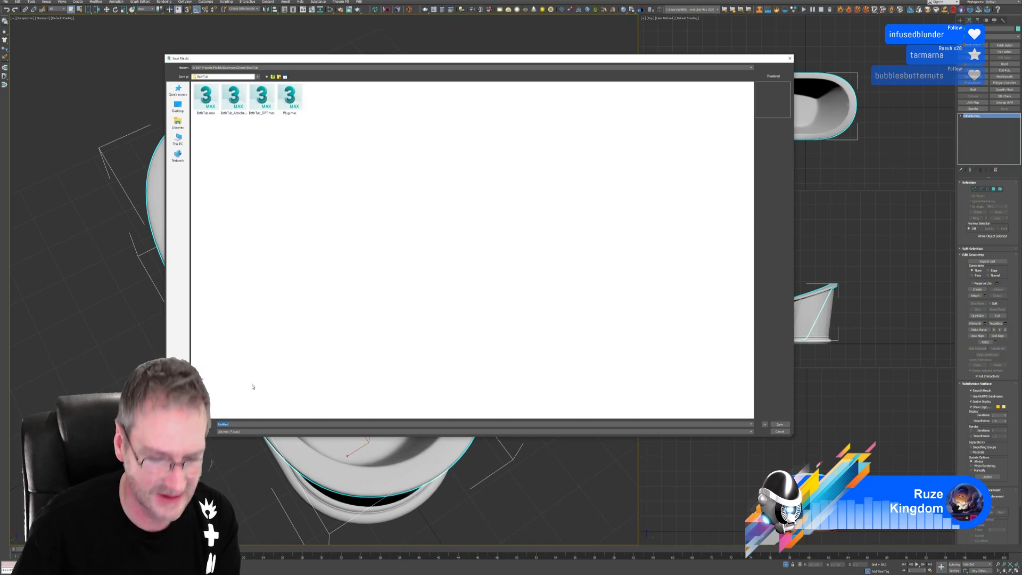
type("Tub01mod")
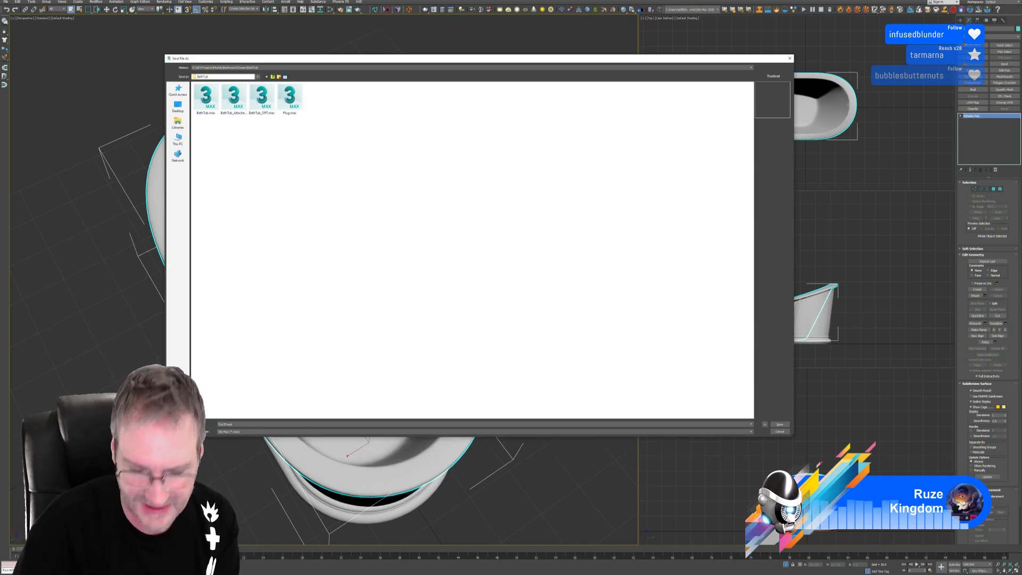
key("Return")
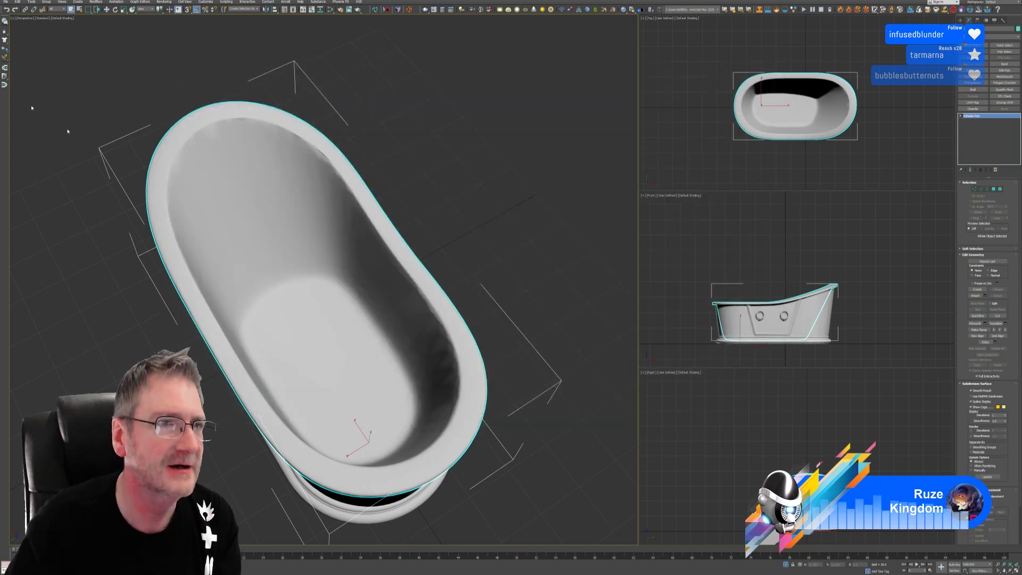
Open the BathTub_Attached.max scene from the BathTub folder.
left_click(6, 2)
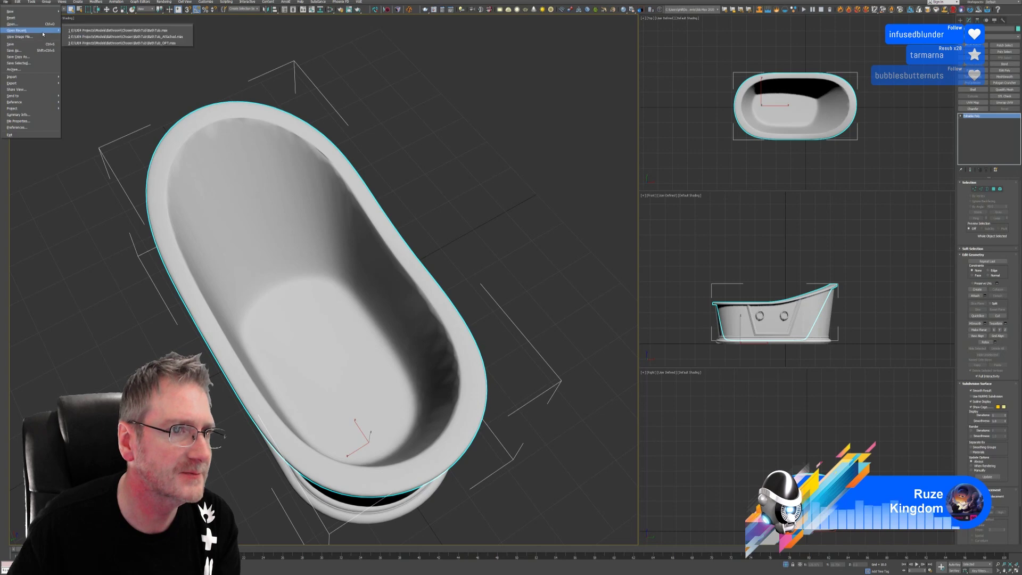
left_click(25, 25)
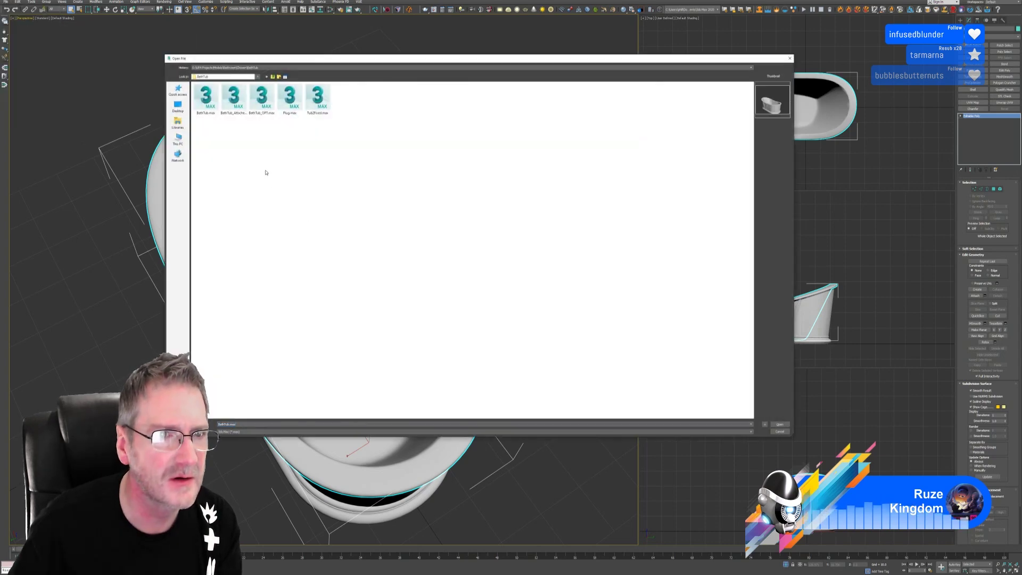
left_click(238, 109)
double_click(238, 109)
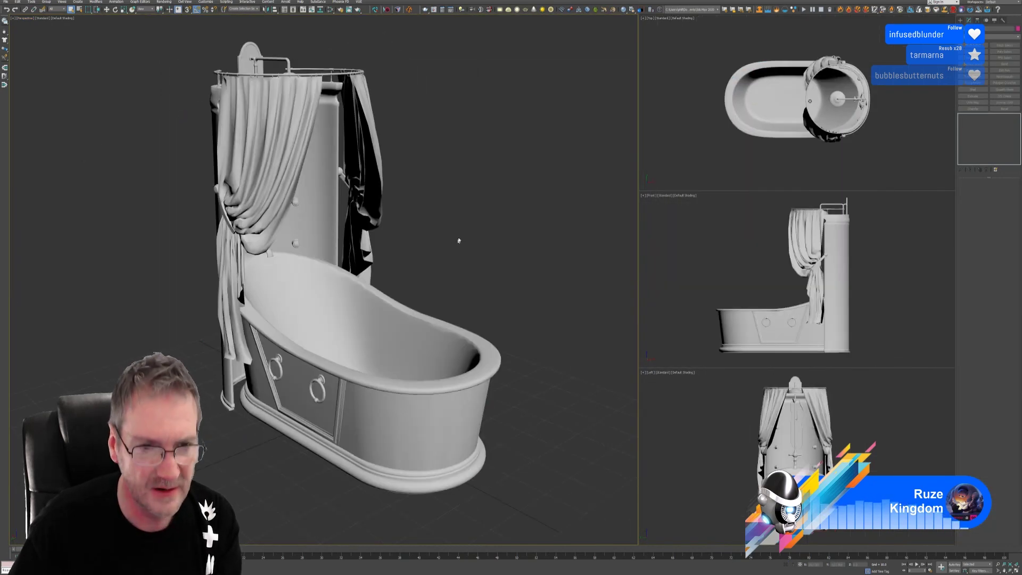
Select the inner tub and rim element of the combined bathtub mesh and detach it as a separate object.
middle_click_drag(459, 240, 479, 229, "alt")
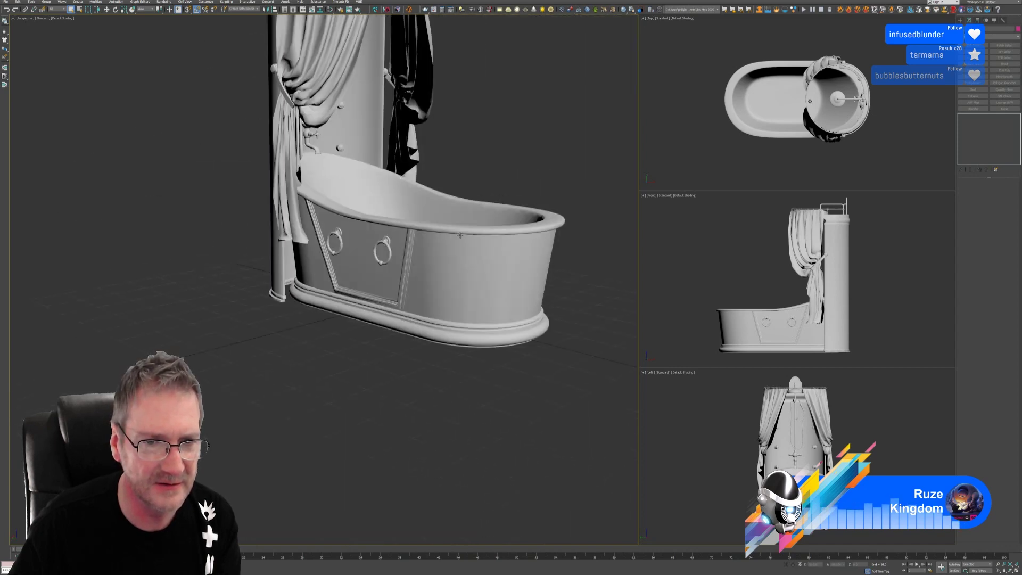
left_click(496, 228)
middle_click_drag(515, 163, 519, 198, "alt")
scroll(373, 275, "up", 6)
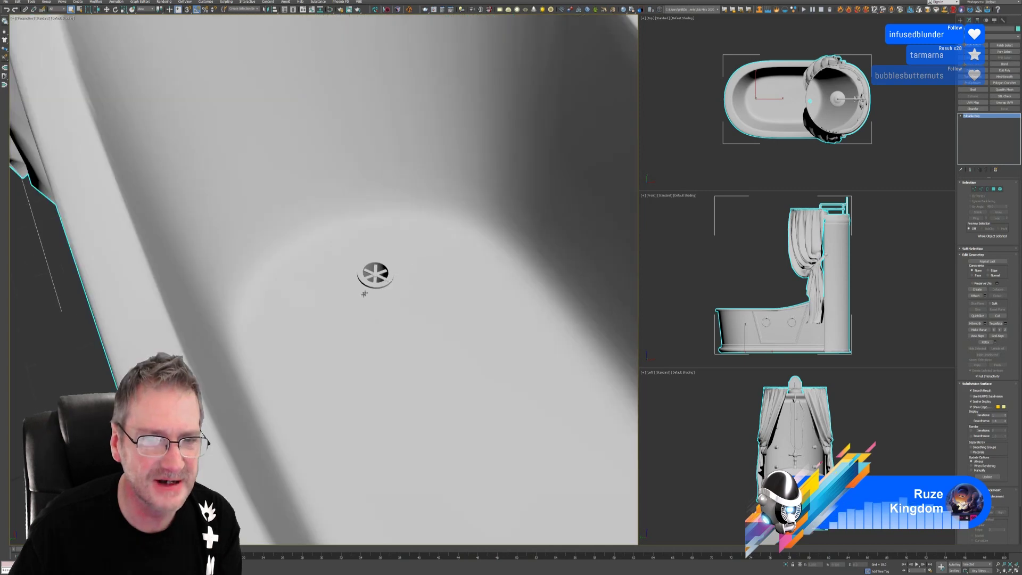
scroll(378, 276, "down", 5)
middle_click_drag(380, 277, 368, 277)
left_click(1000, 190)
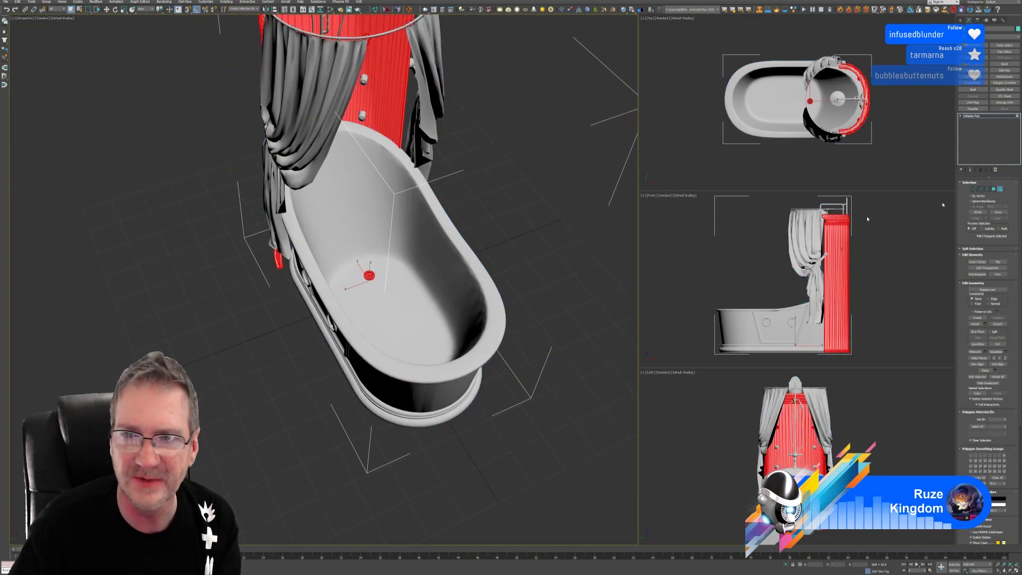
left_click(456, 261)
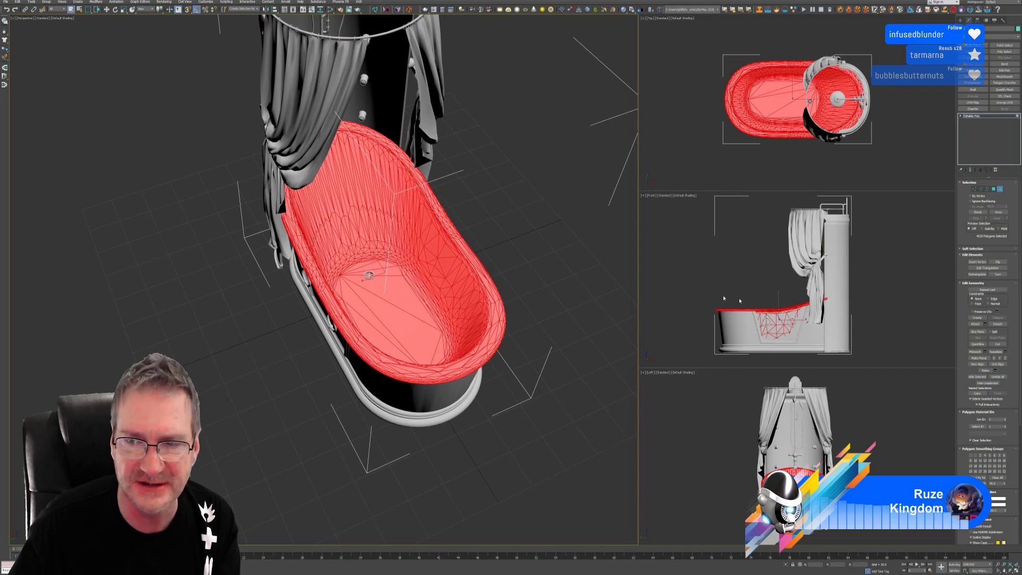
left_click(998, 323)
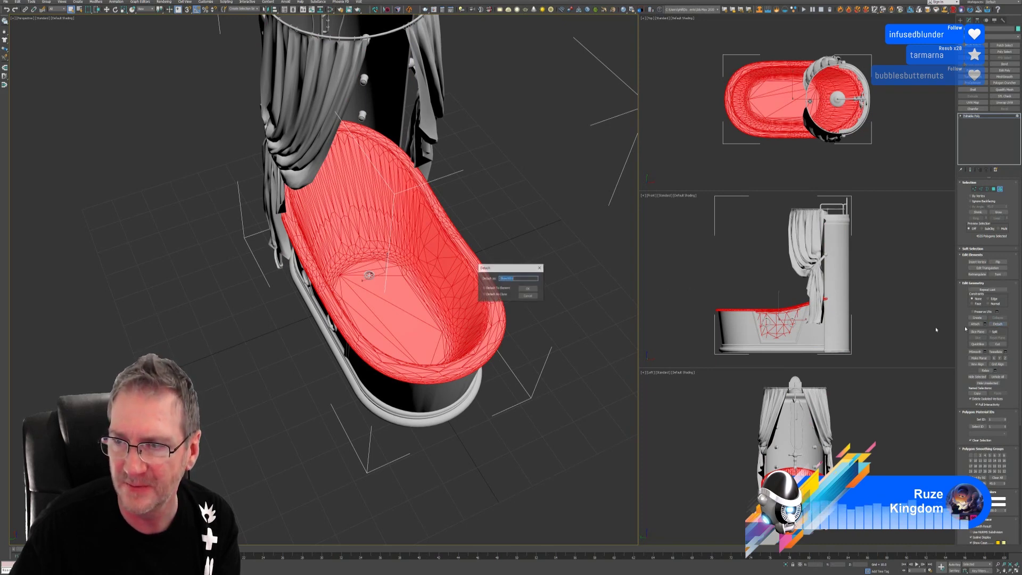
left_click(528, 289)
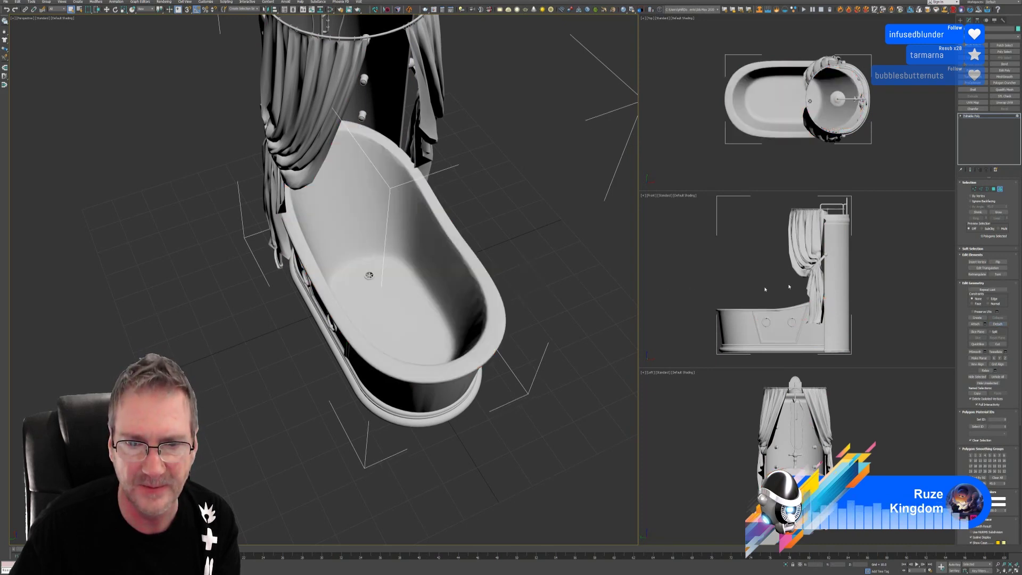
left_click(1001, 189)
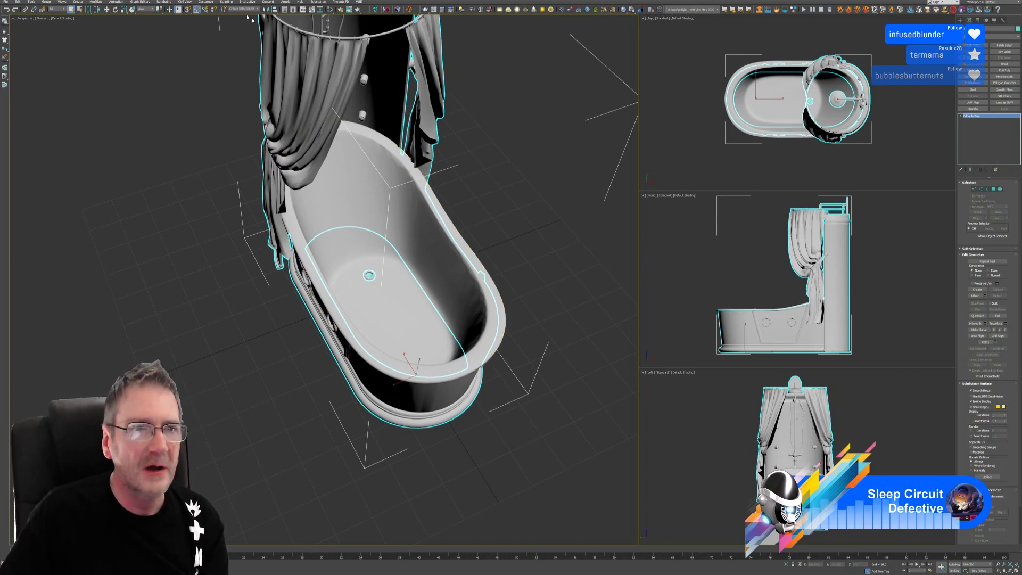
Merge the tub object from the newly saved tub file in the BathTub folder into this scene.
left_click(7, 3)
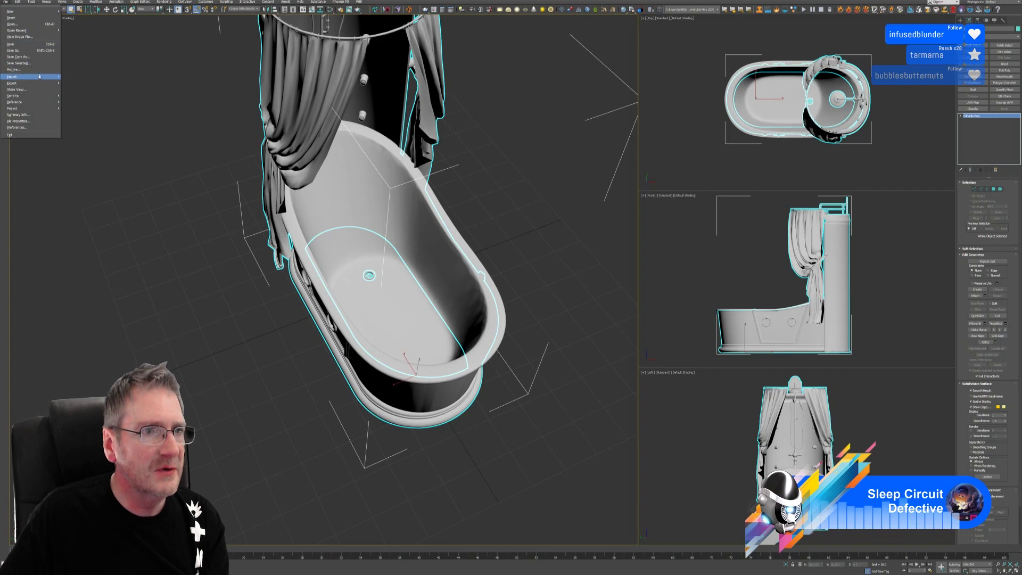
mouse_move(37, 77)
left_click(75, 83)
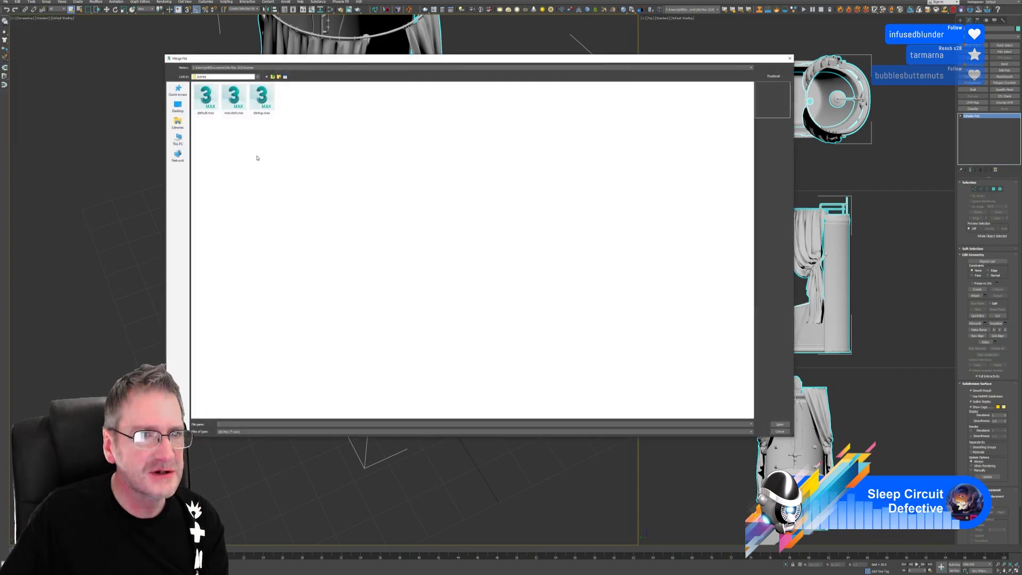
left_click(255, 68)
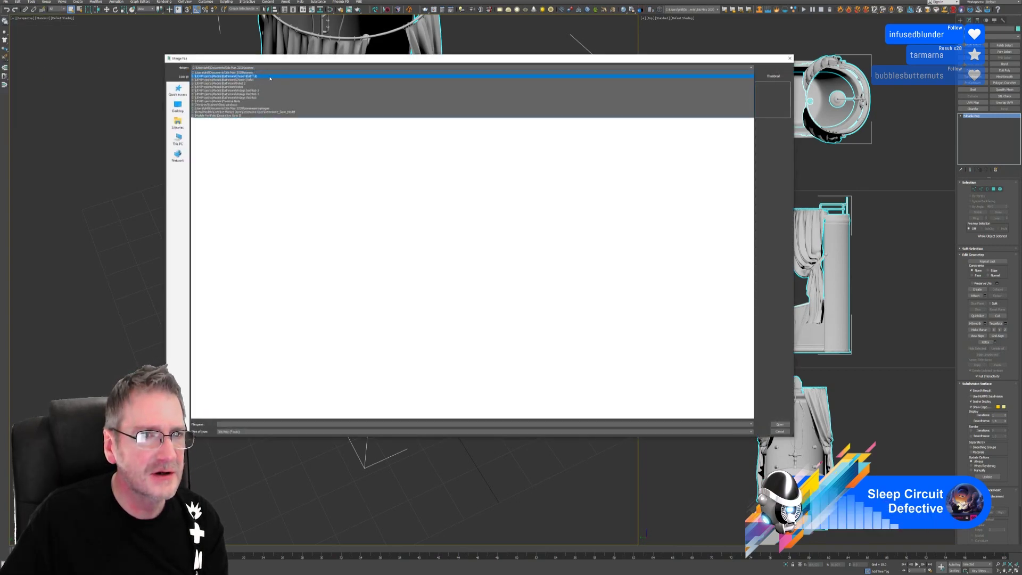
left_click(270, 76)
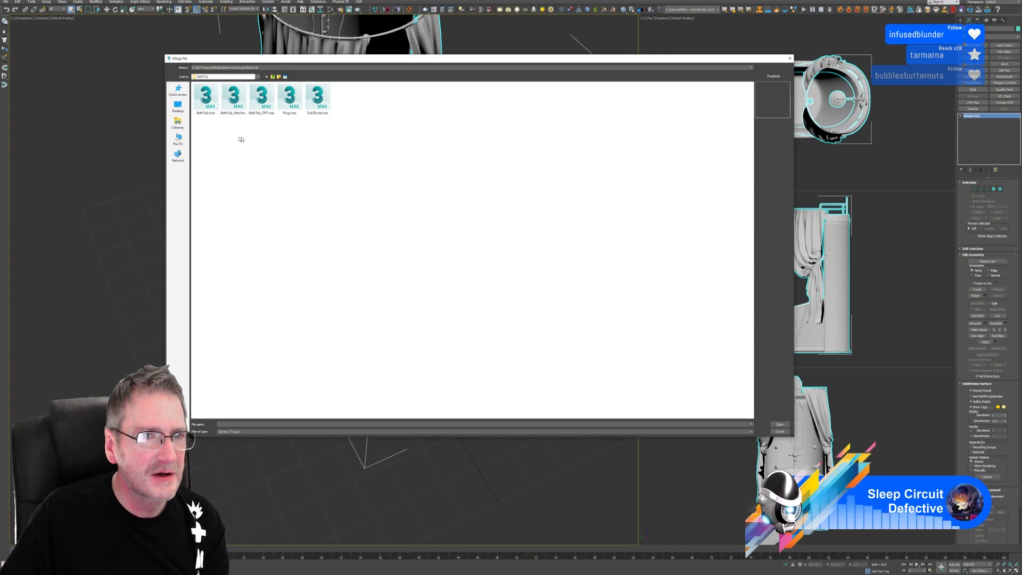
left_click(311, 107)
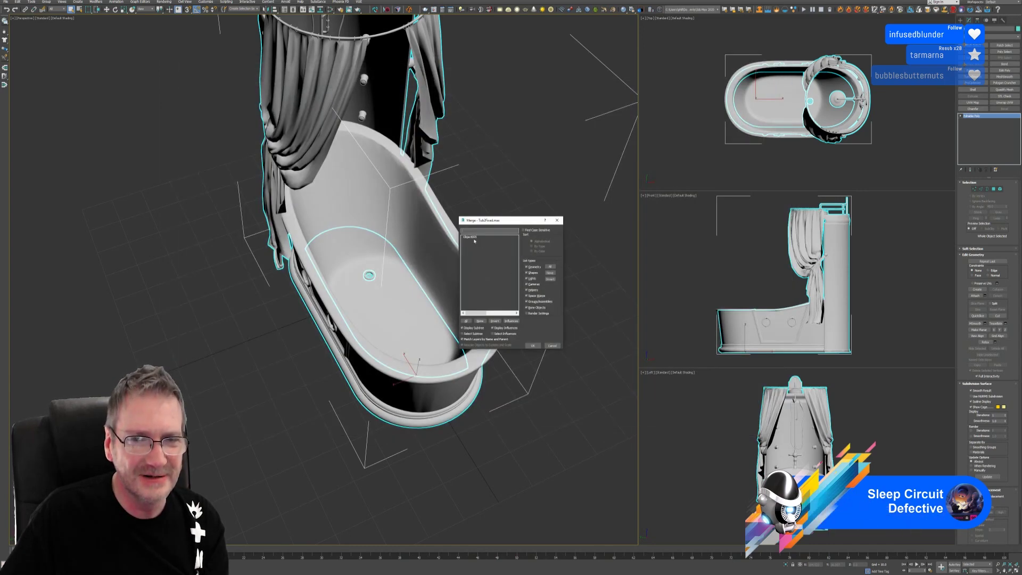
left_click(474, 239)
left_click(532, 346)
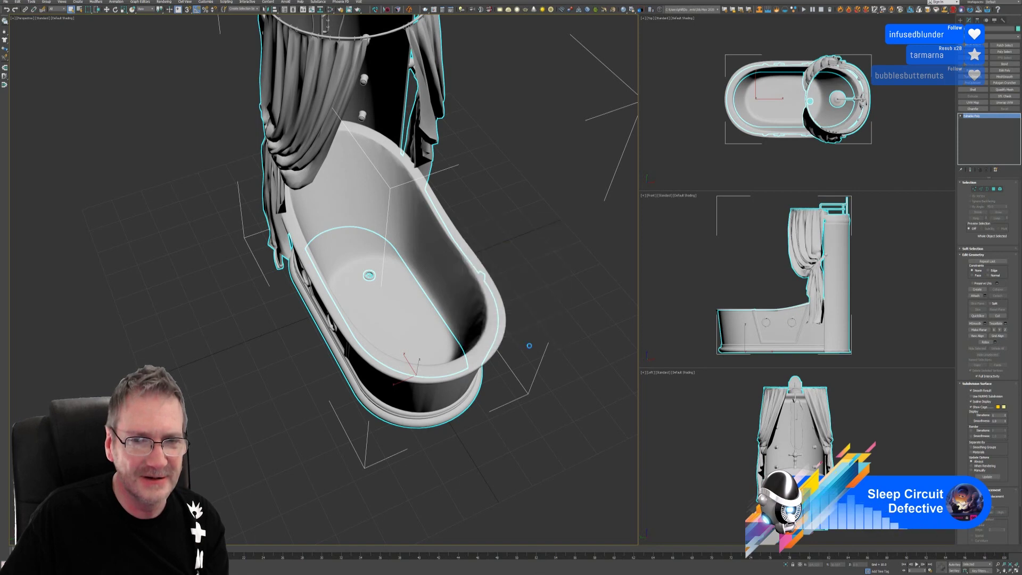
Resolve the duplicate material by appending "ert" to its name and renaming the merged material.
left_click(525, 282)
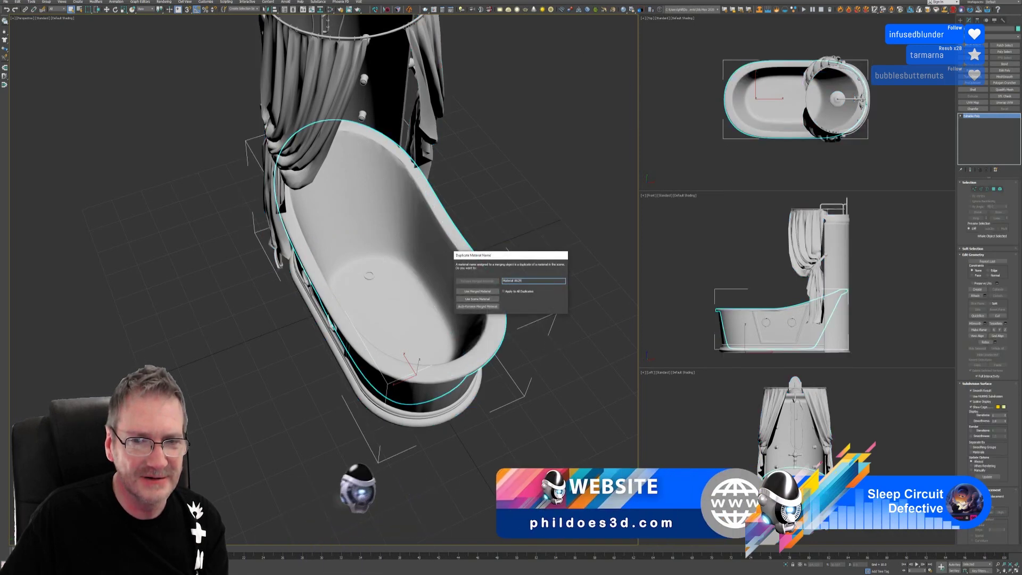
type("ert")
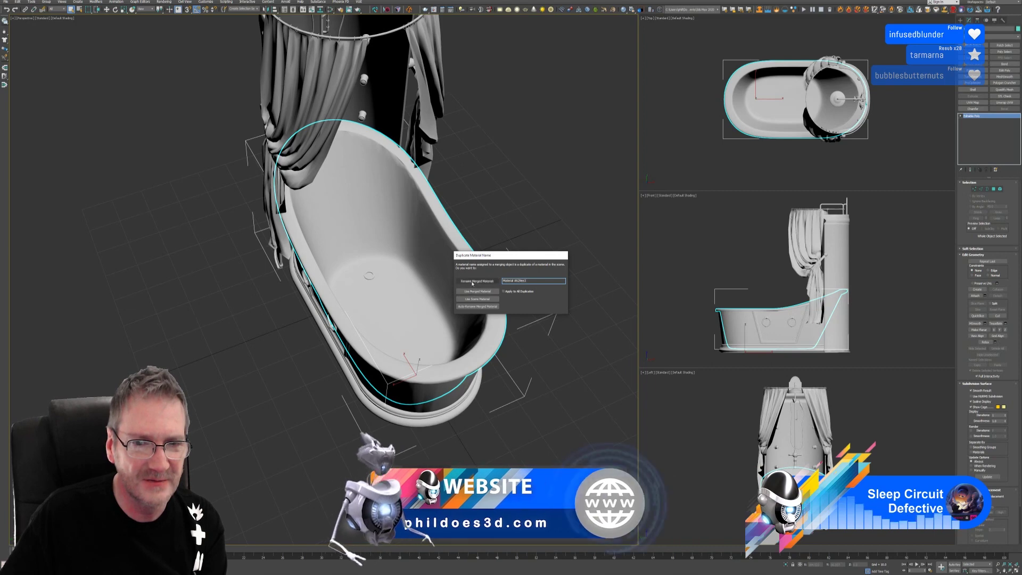
left_click(478, 281)
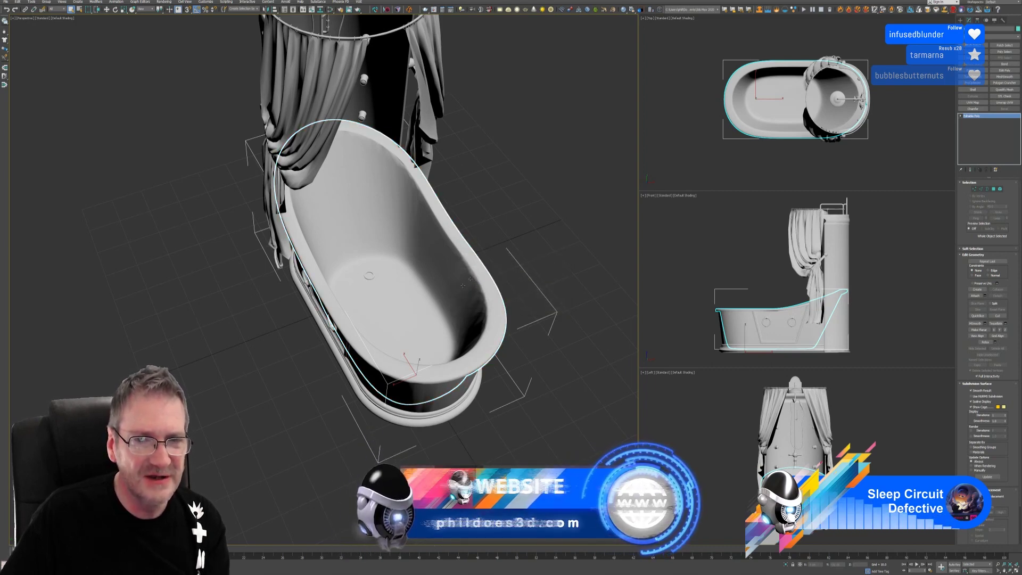
Move the merged tub sideways out of the bathtub to compare it with the original, and undo the move.
left_click(495, 200)
left_click(462, 254)
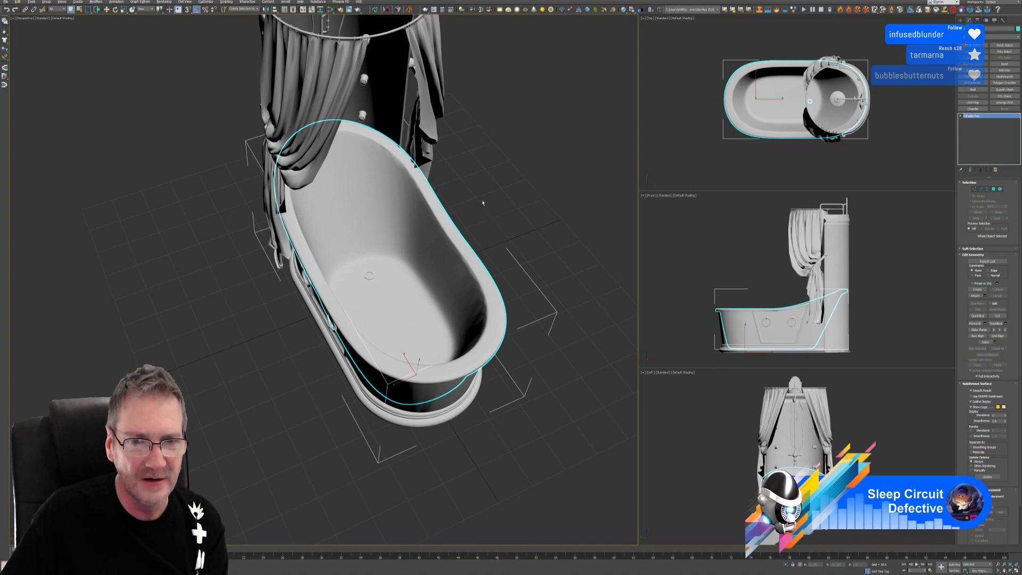
middle_click_drag(487, 218, 479, 182, "alt")
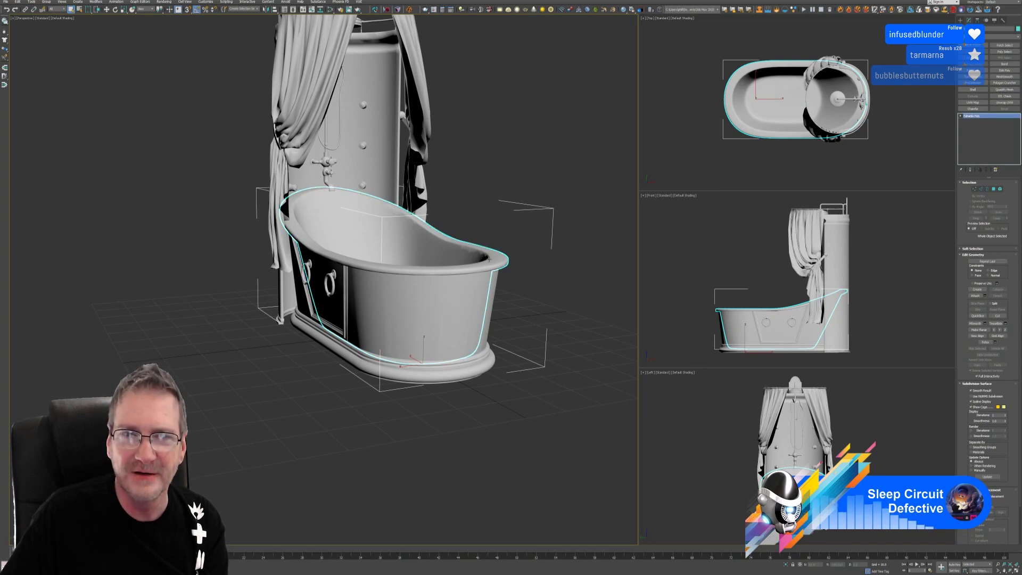
middle_click_drag(484, 252, 481, 208, "alt")
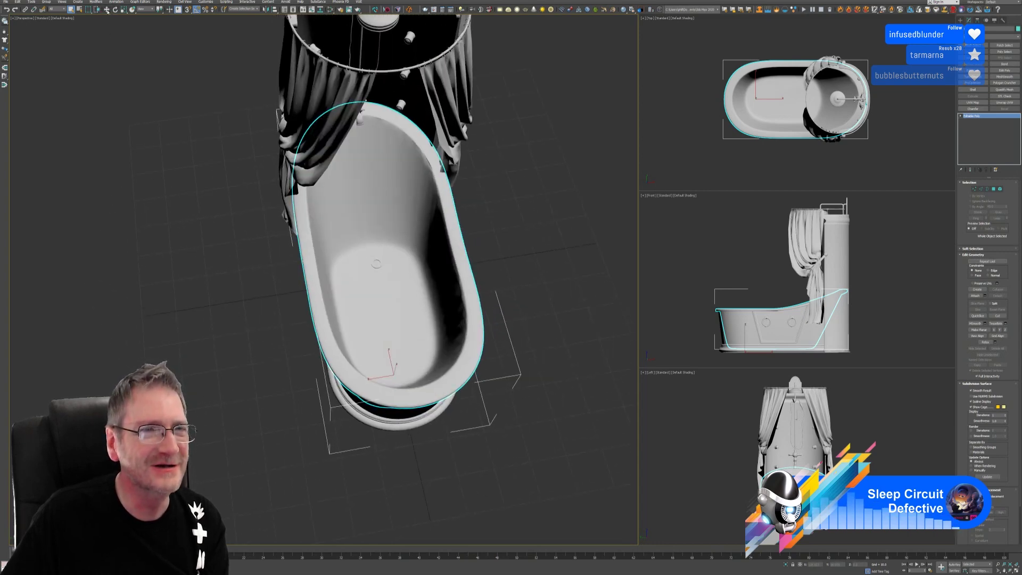
left_click(107, 10)
left_click_drag(380, 369, 215, 403, "shift")
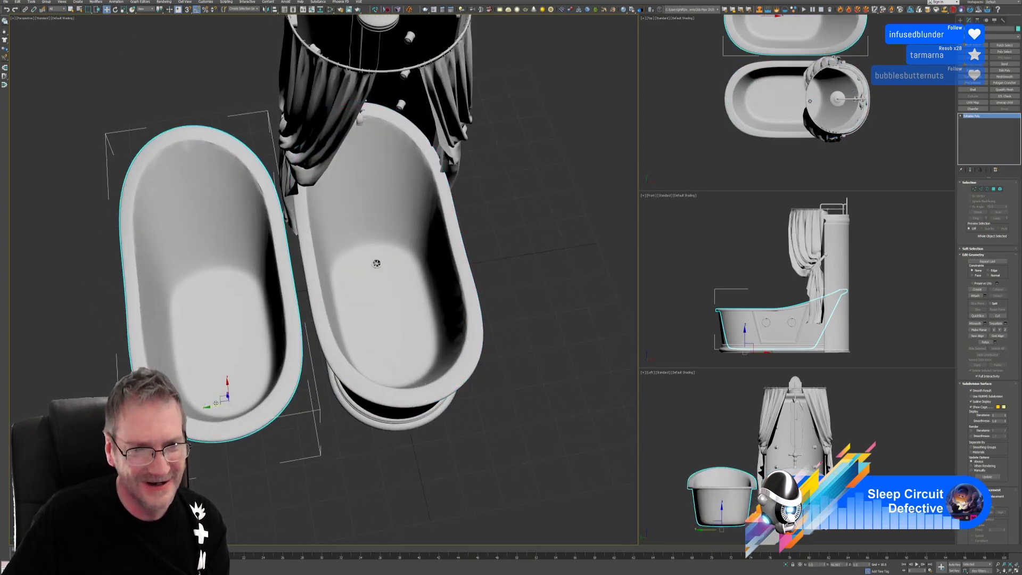
key("ctrl+z")
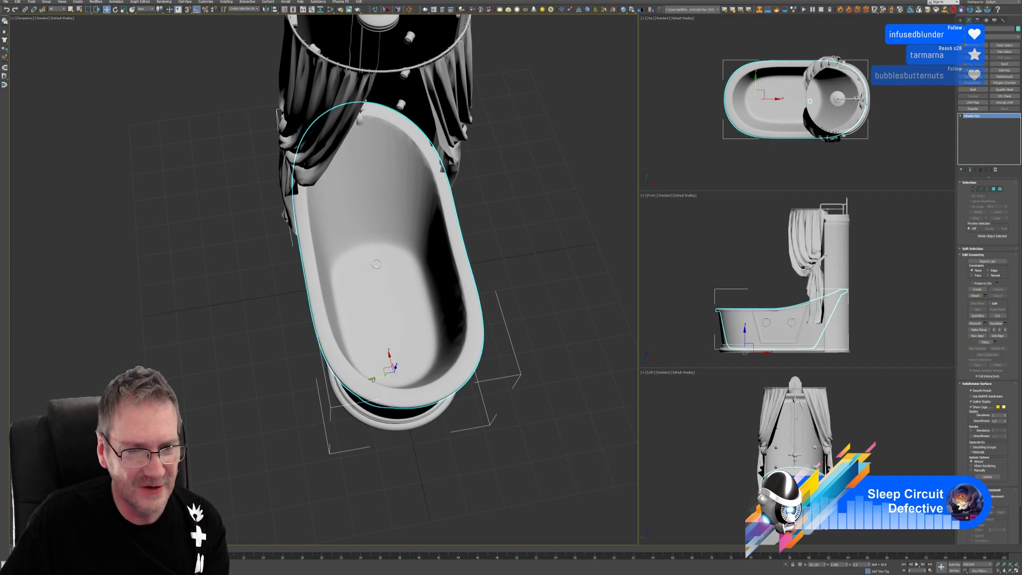
Move the original inner tub with the open drain hole out of the bathtub and delete it.
left_click_drag(373, 379, 180, 392, "shift")
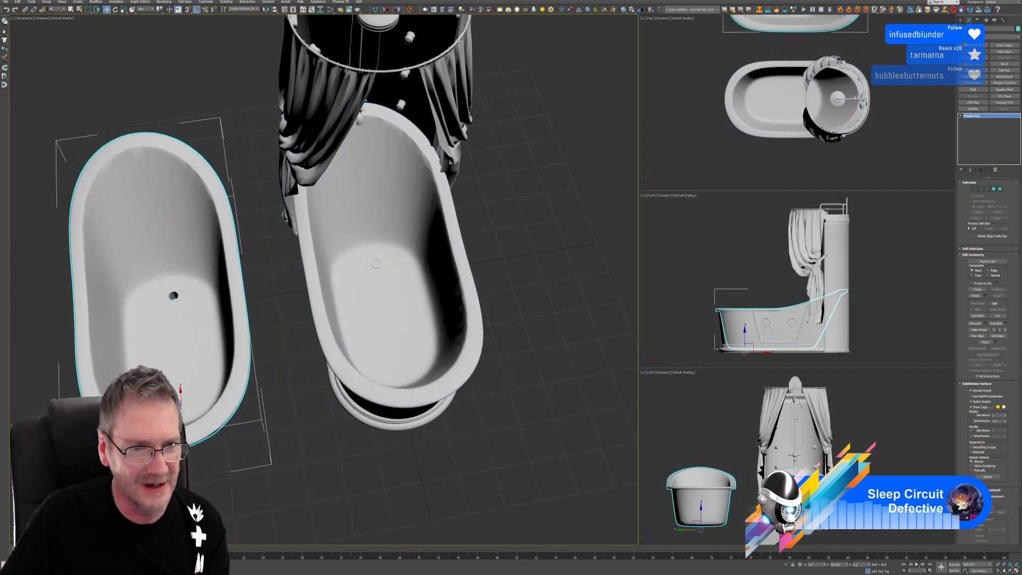
scroll(148, 287, "up", 5)
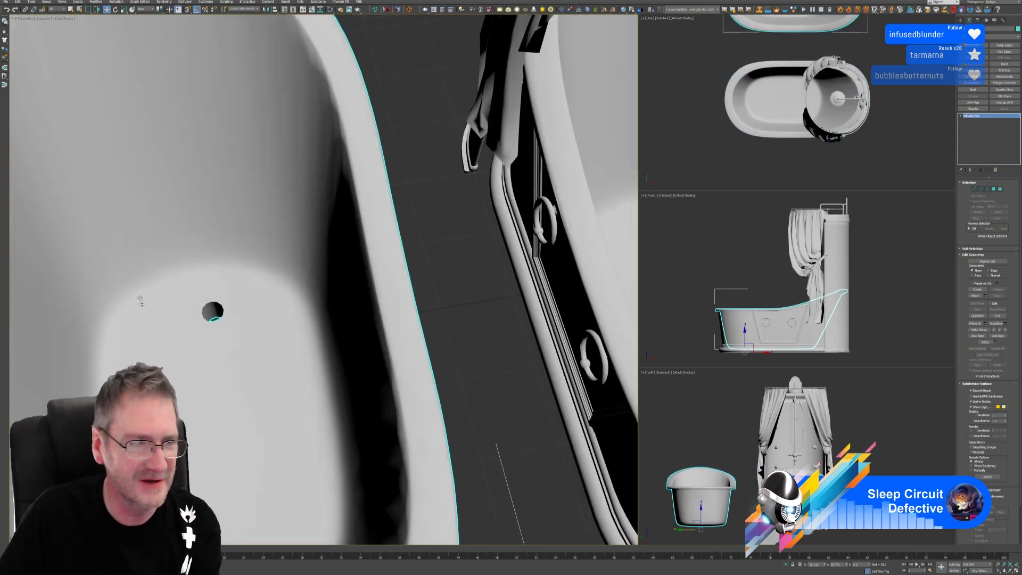
scroll(213, 349, "down", 8)
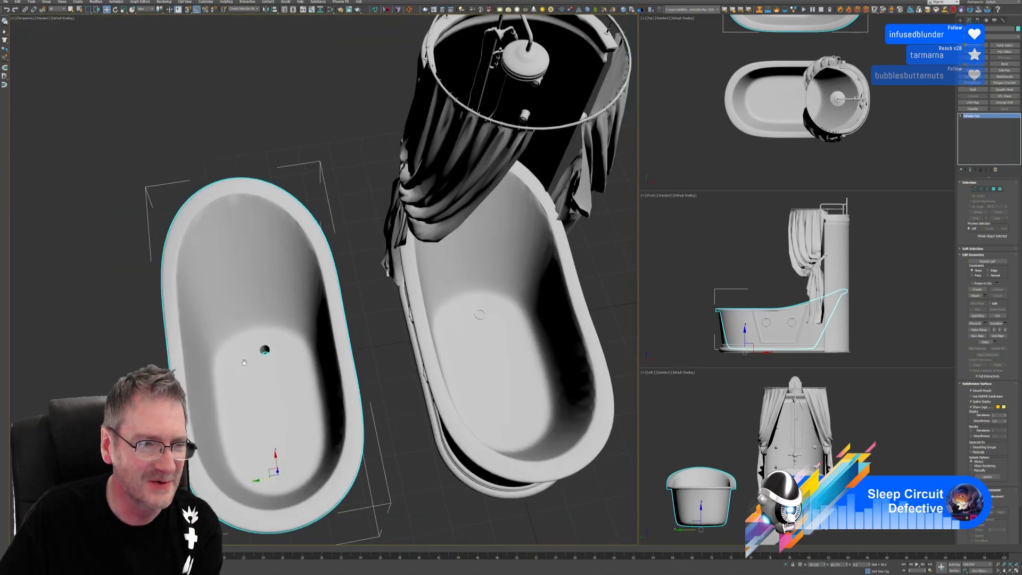
middle_click_drag(244, 362, 213, 348)
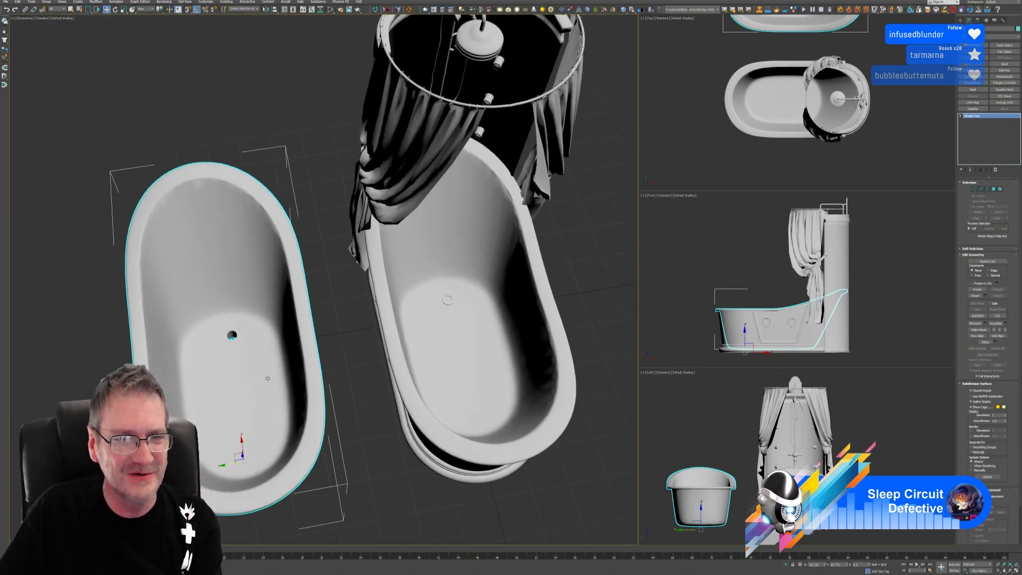
key("Delete")
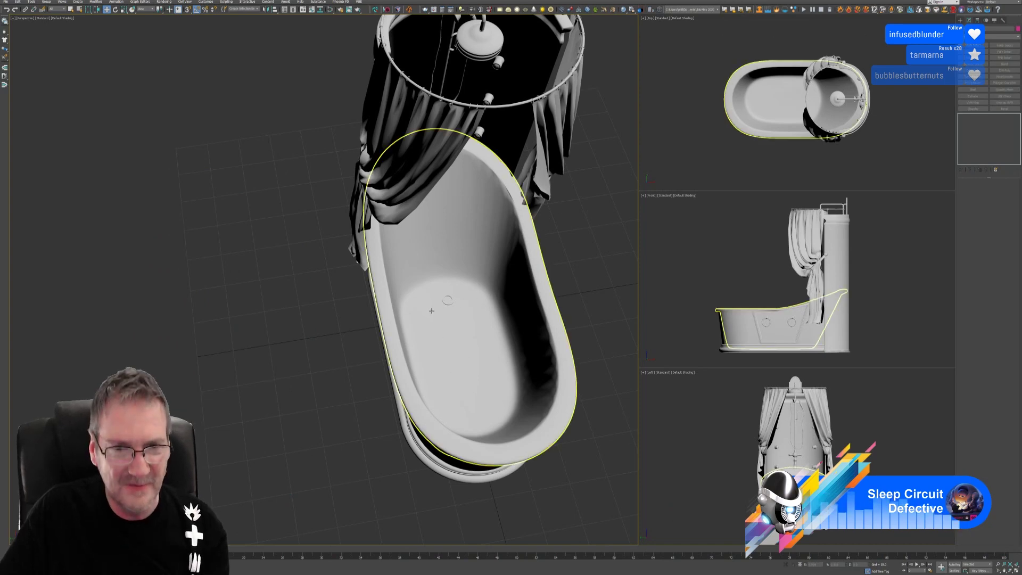
scroll(432, 311, "up", 8)
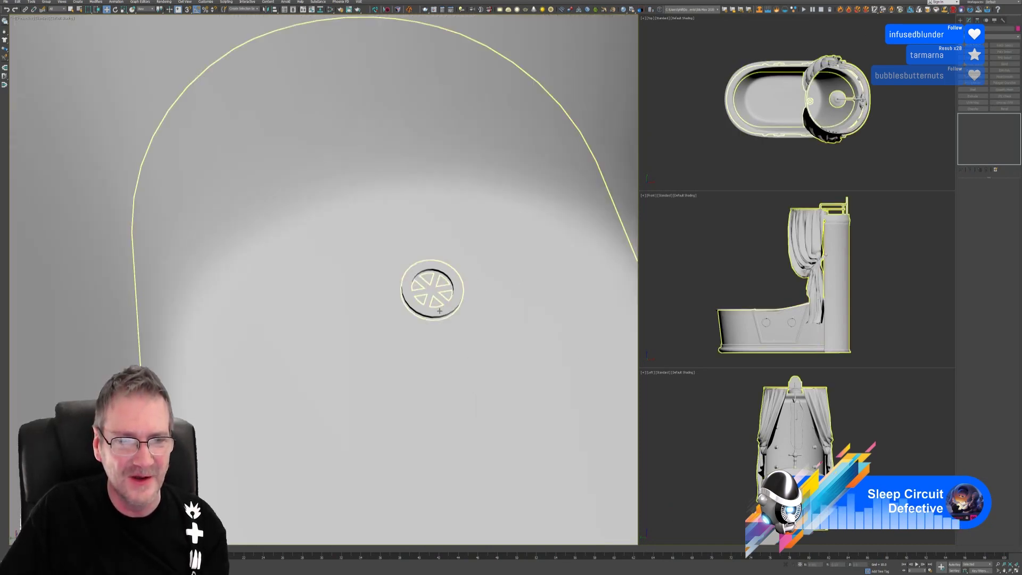
Enter element selection on the bathtub object and select the drain's outer ring and the spoked grate inside it.
left_click(440, 311)
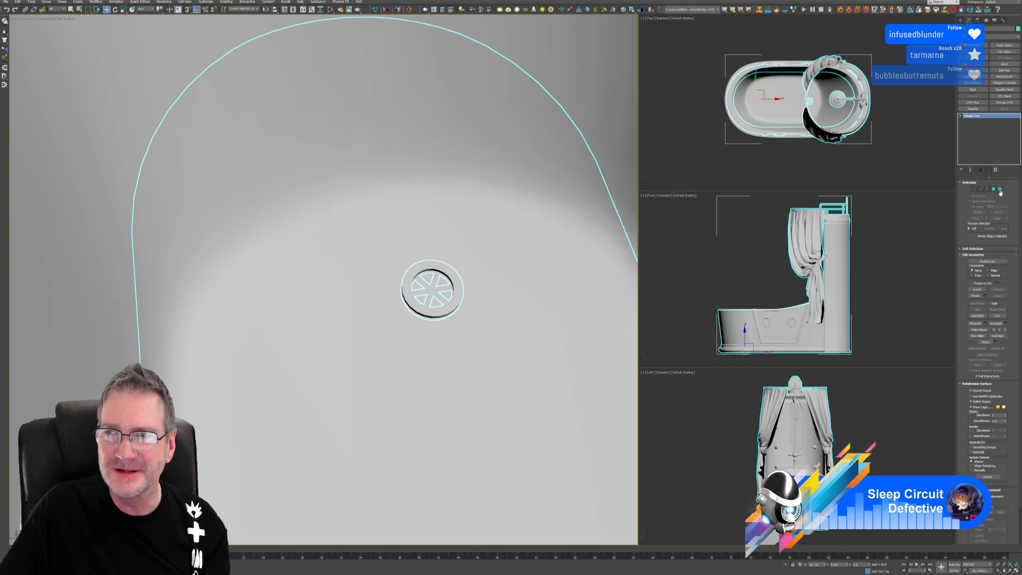
left_click(1000, 190)
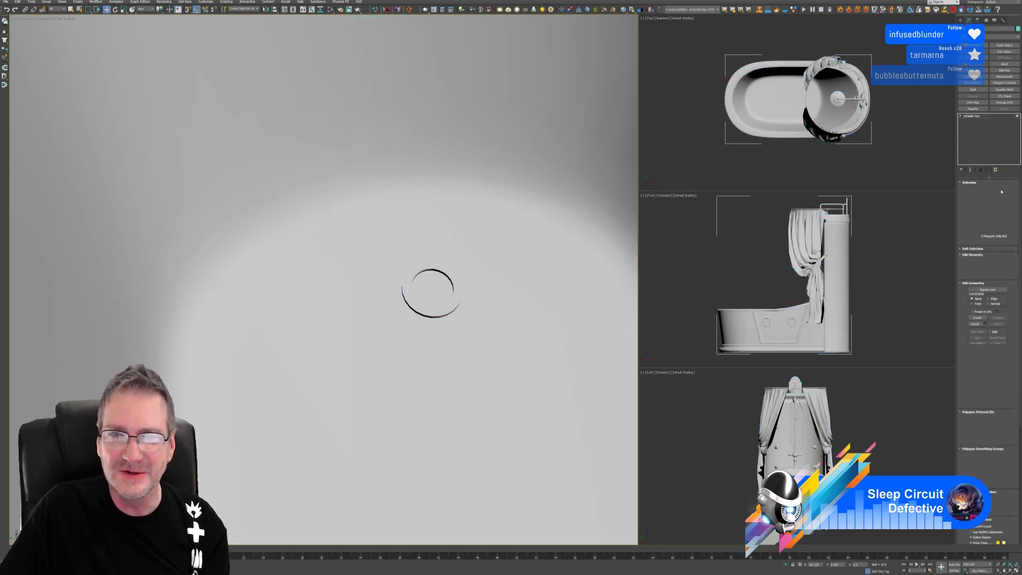
left_click(437, 309)
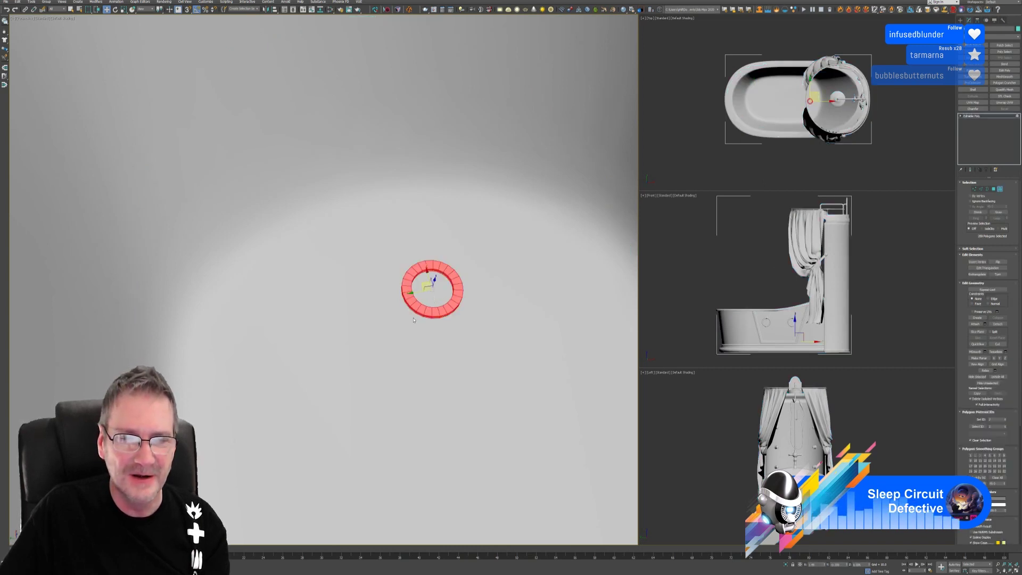
left_click_drag(401, 267, 473, 327)
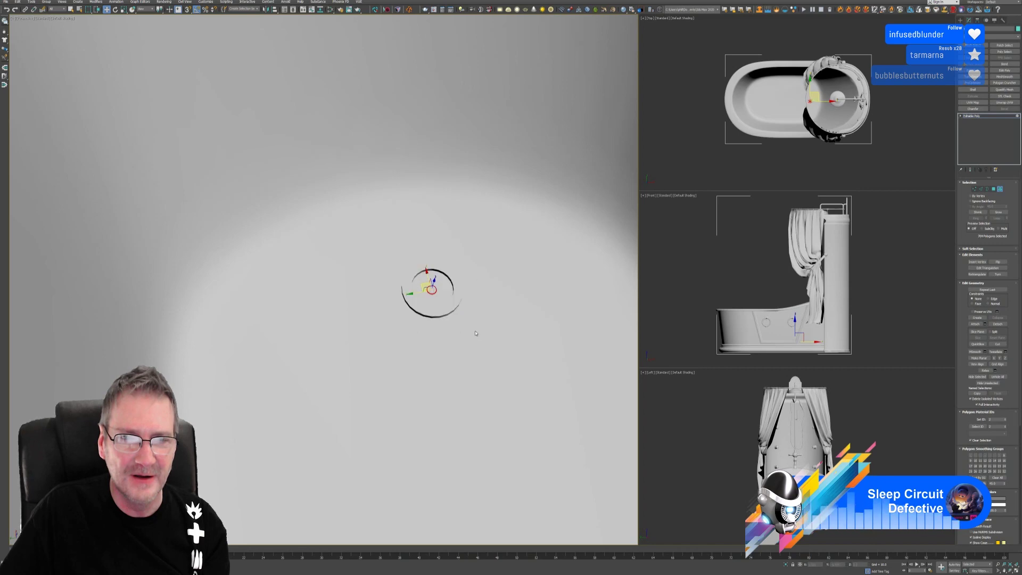
middle_click_drag(465, 350, 441, 303, "alt")
scroll(441, 303, "up", 4)
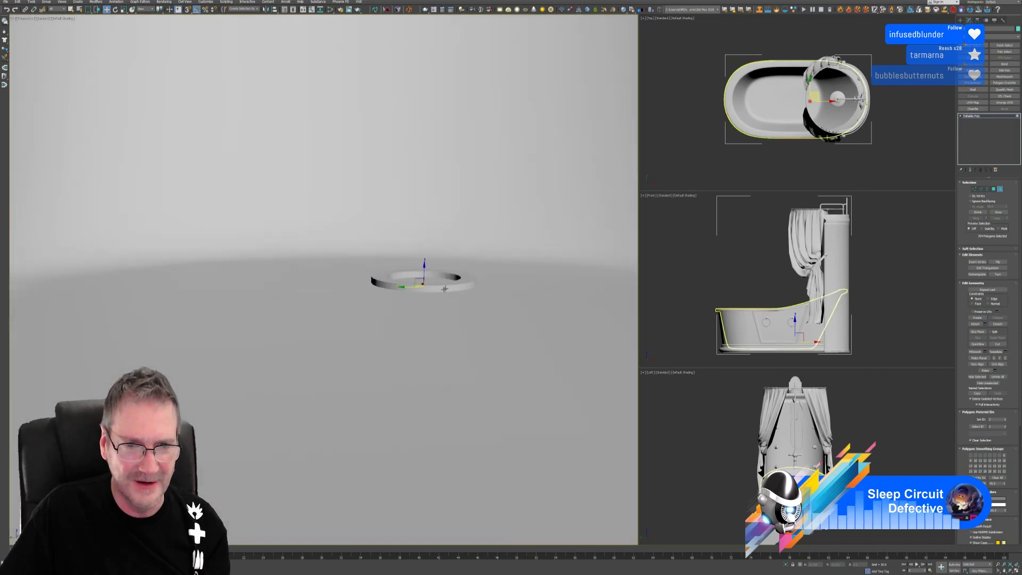
scroll(419, 360, "down", 5)
middle_click_drag(412, 362, 410, 351, "alt")
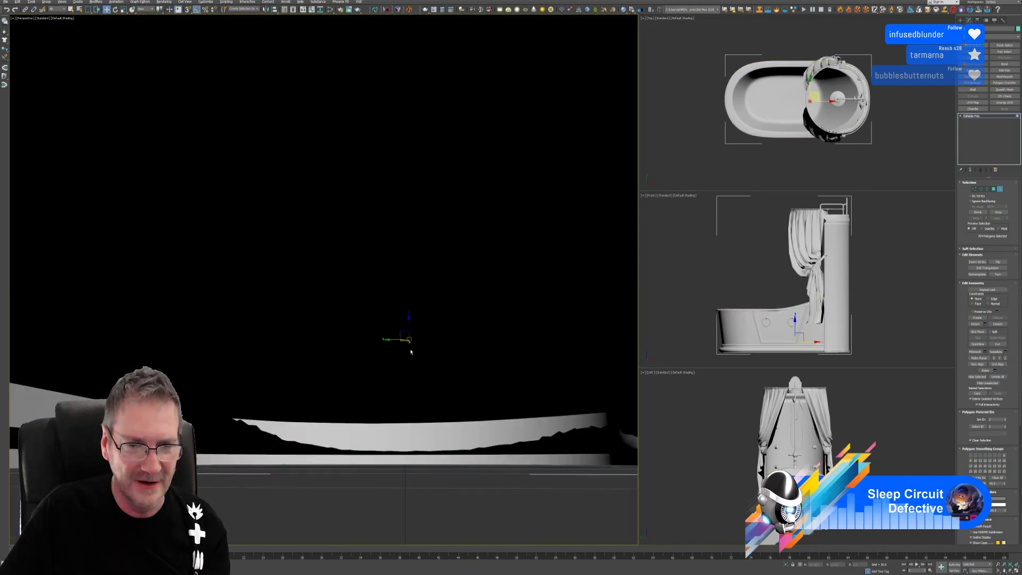
Display the perspective view as wireframe override and select the complete drain, including its outer ring and spokes.
left_click(62, 19)
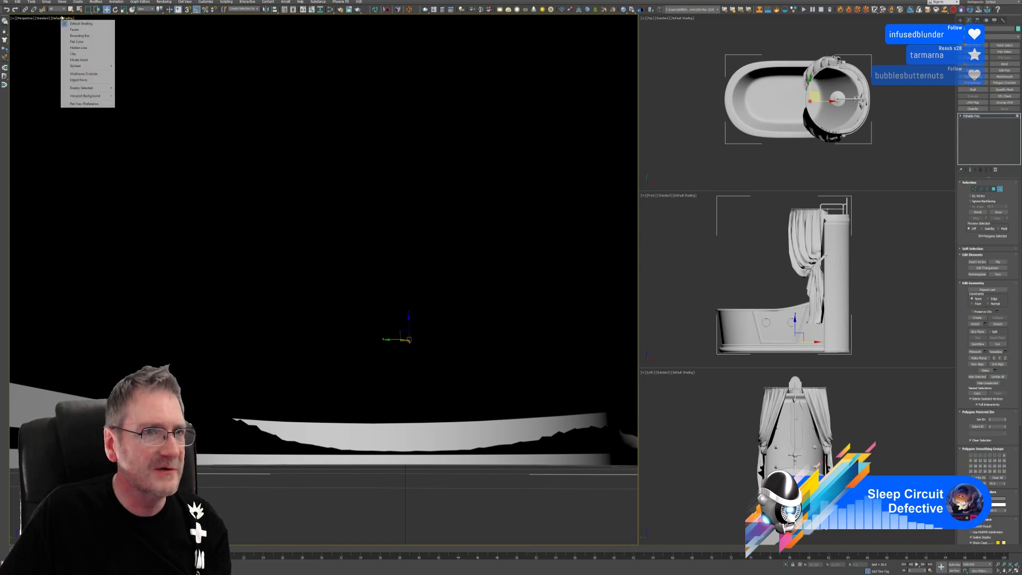
left_click(91, 75)
scroll(413, 347, "up", 3)
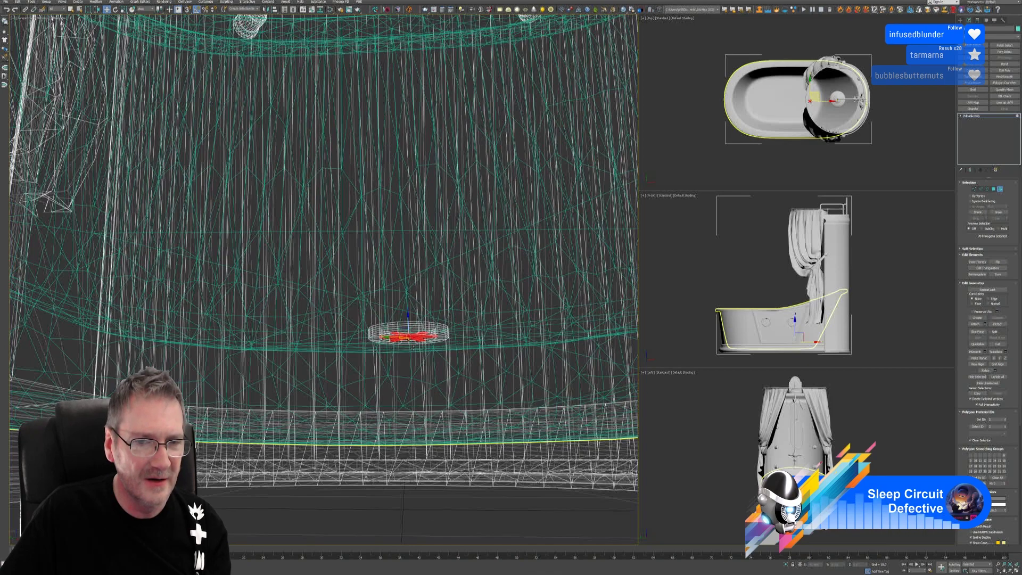
key("z")
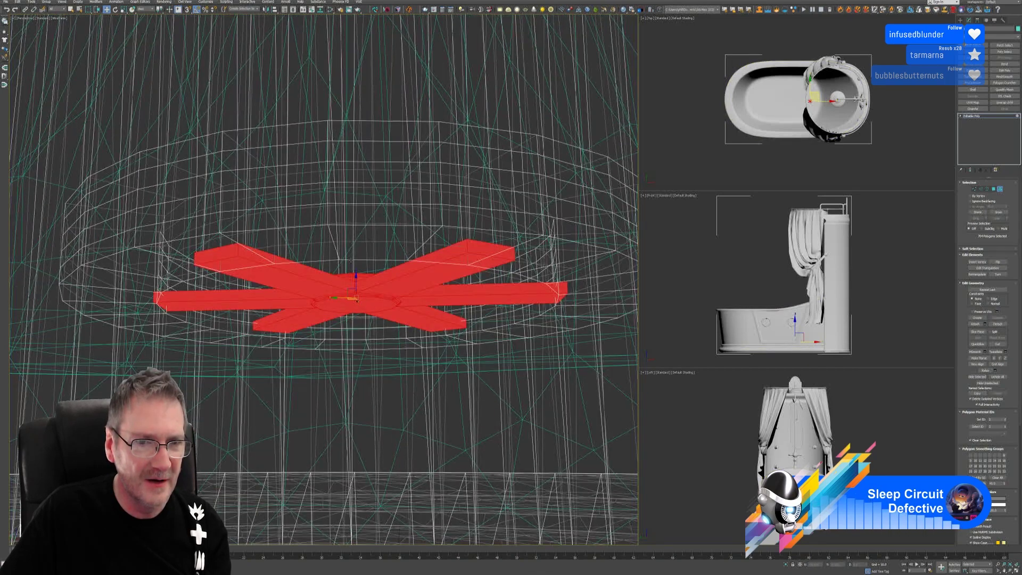
left_click(305, 227, "ctrl")
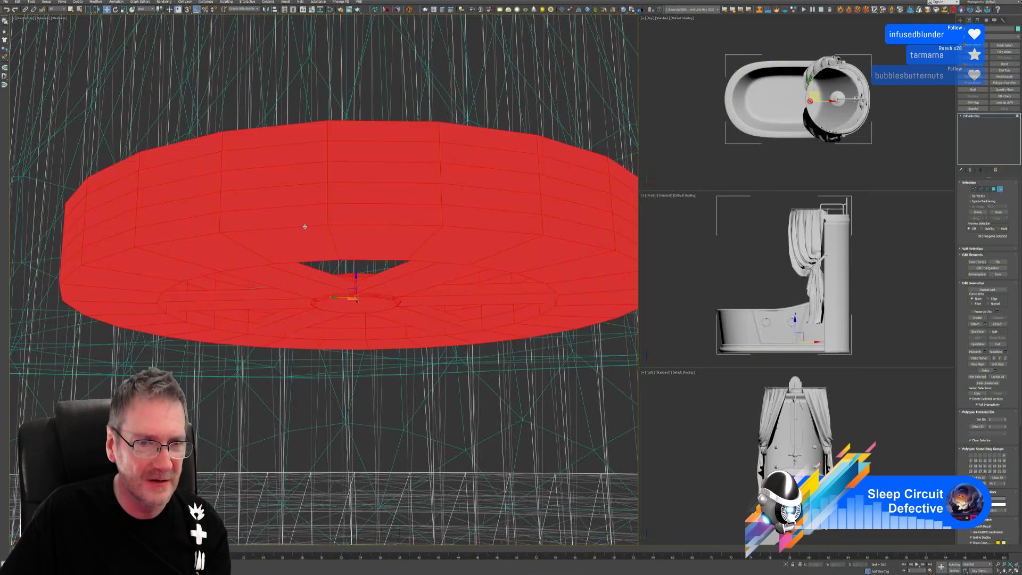
middle_click_drag(373, 310, 375, 338, "alt")
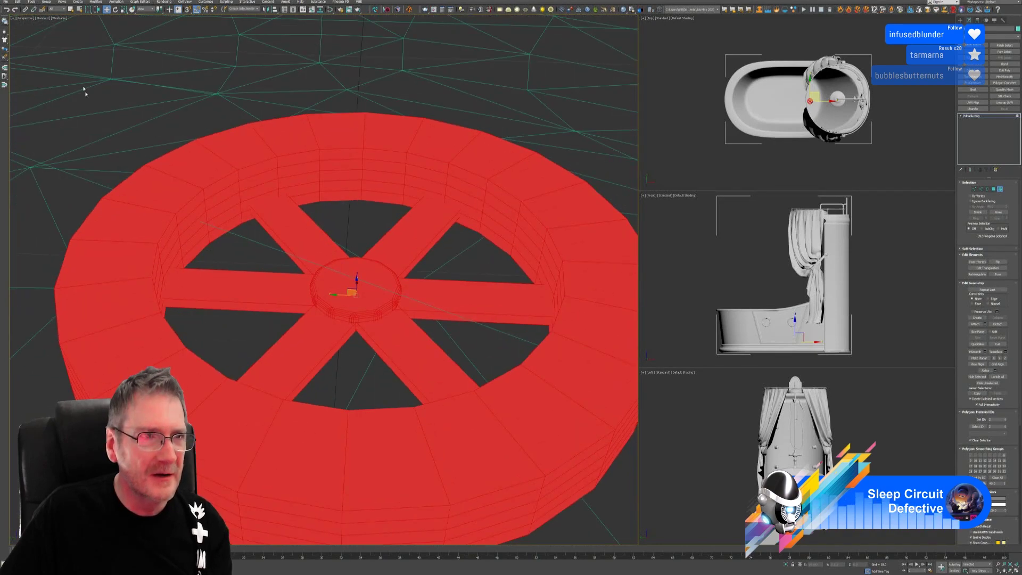
Restore default shading, raise the selected drain slightly so its spokes sit above the tub floor, and deselect it.
left_click(60, 18)
left_click(79, 28)
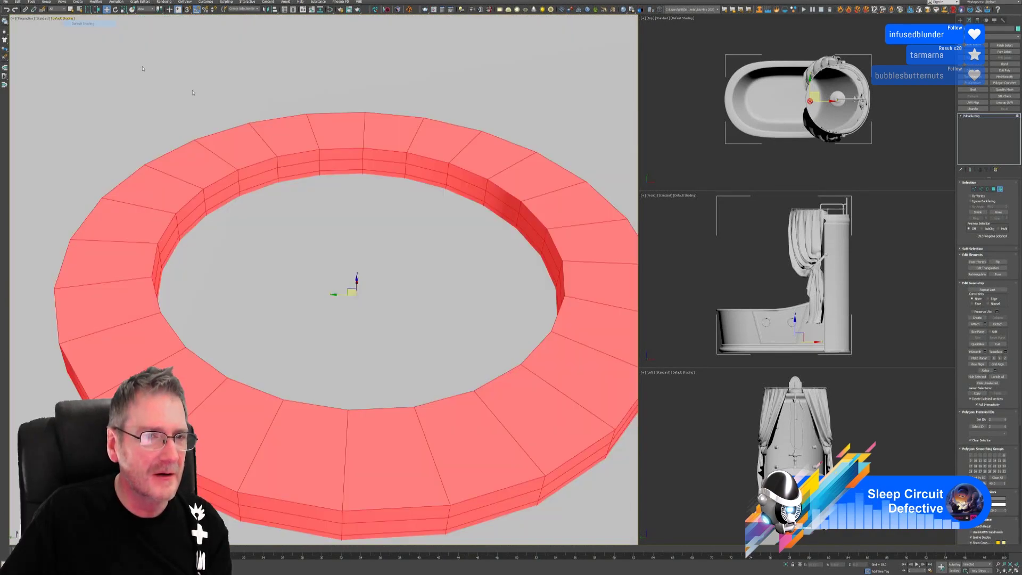
scroll(369, 260, "down", 3)
scroll(369, 260, "up", 2)
middle_click_drag(369, 261, 376, 266, "alt")
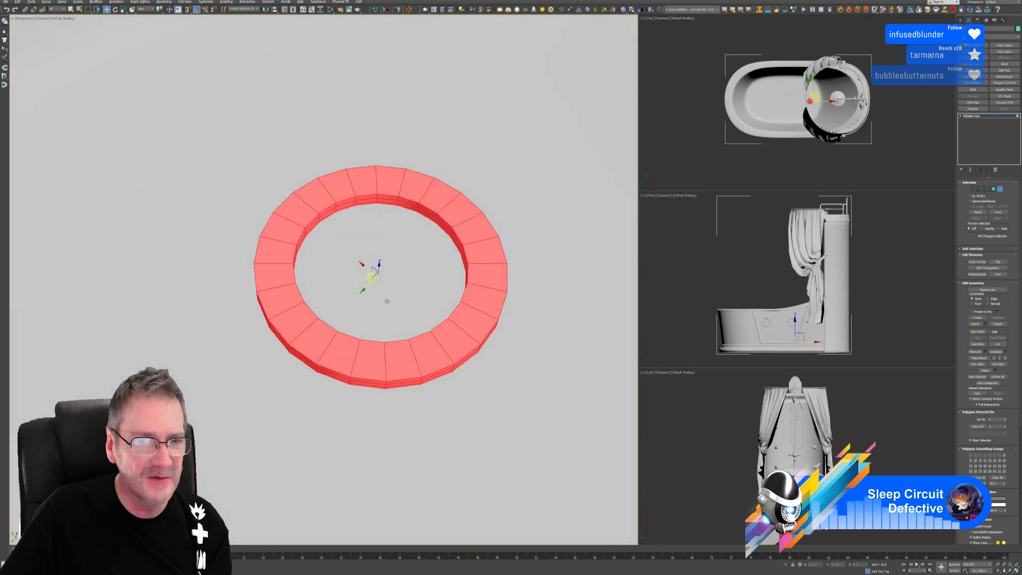
left_click_drag(379, 264, 393, 266)
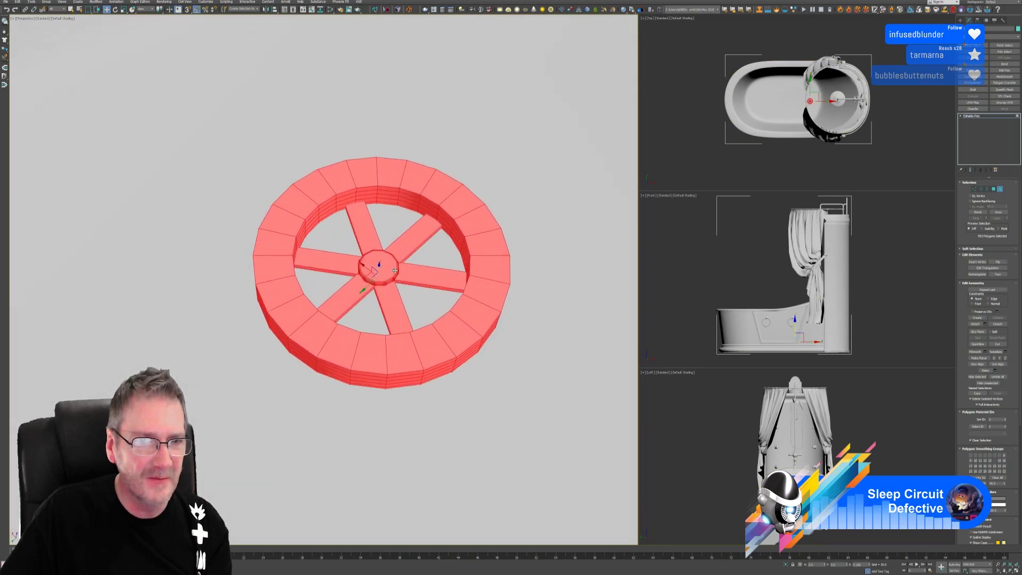
scroll(406, 317, "down", 3)
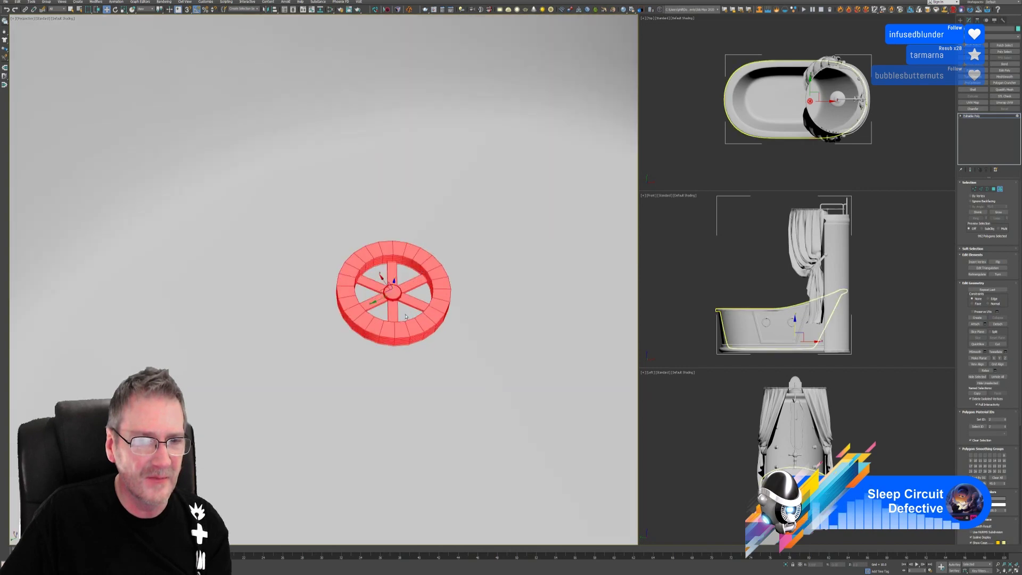
scroll(406, 316, "down", 8)
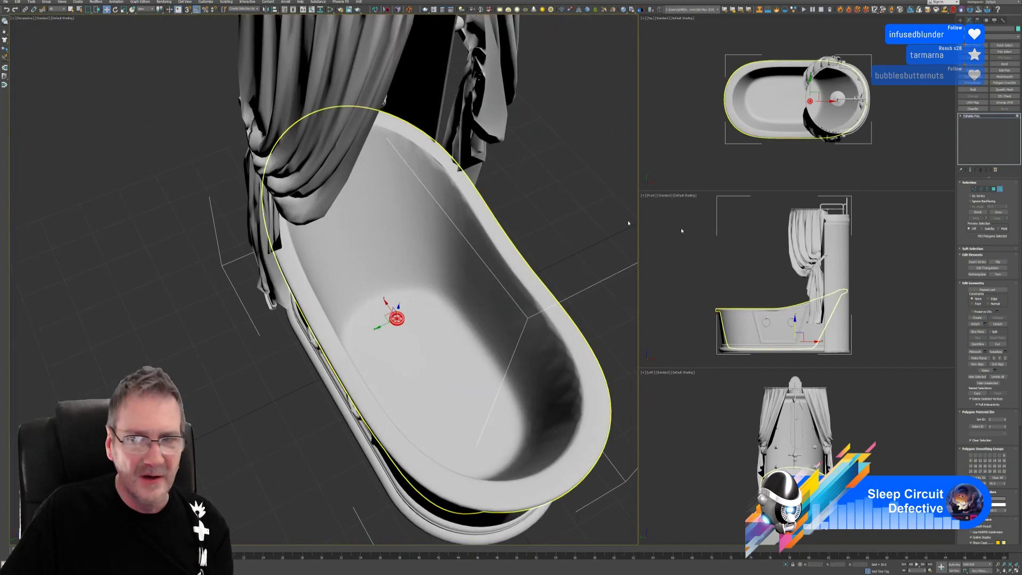
left_click(628, 224)
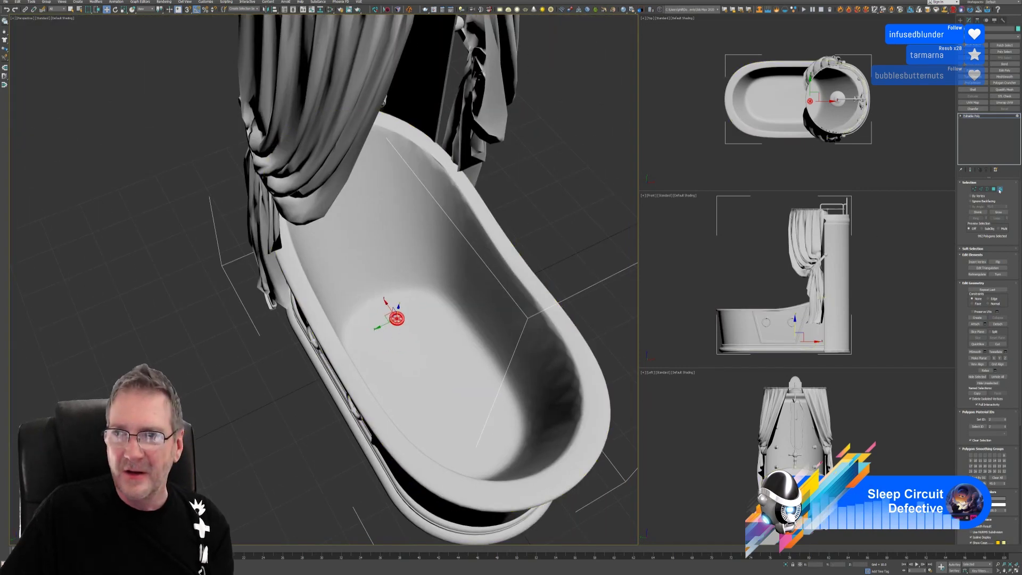
left_click(537, 209)
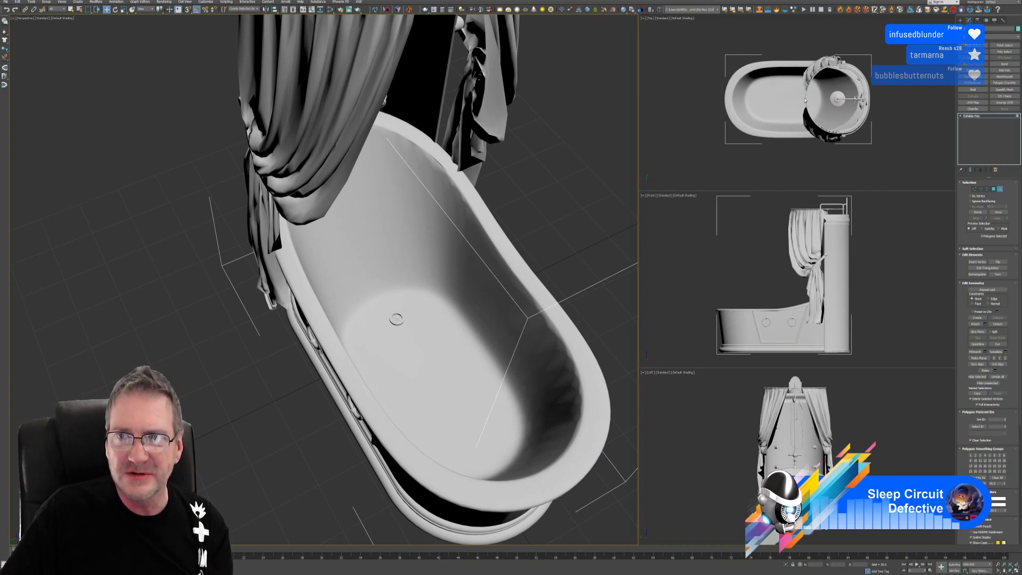
Select all elements of the drain again and detach them from the bathtub as a separate object.
scroll(805, 99, "up", 10)
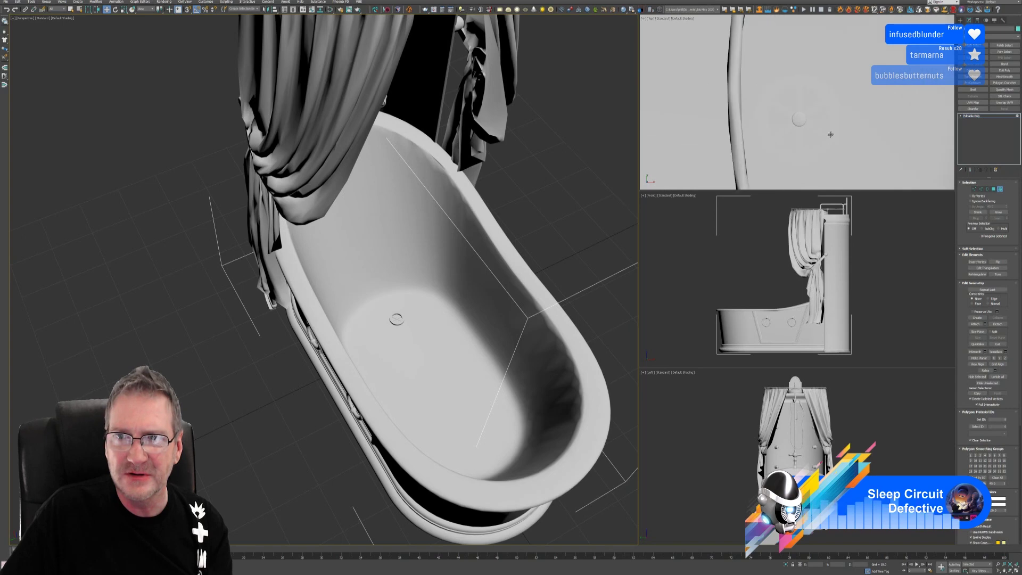
scroll(831, 134, "down", 10)
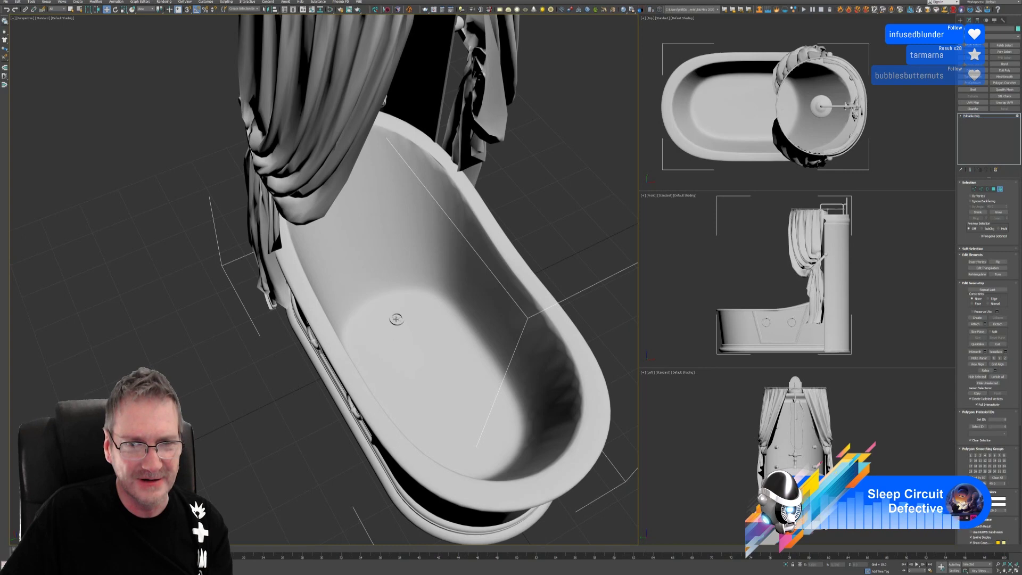
scroll(397, 319, "up", 10)
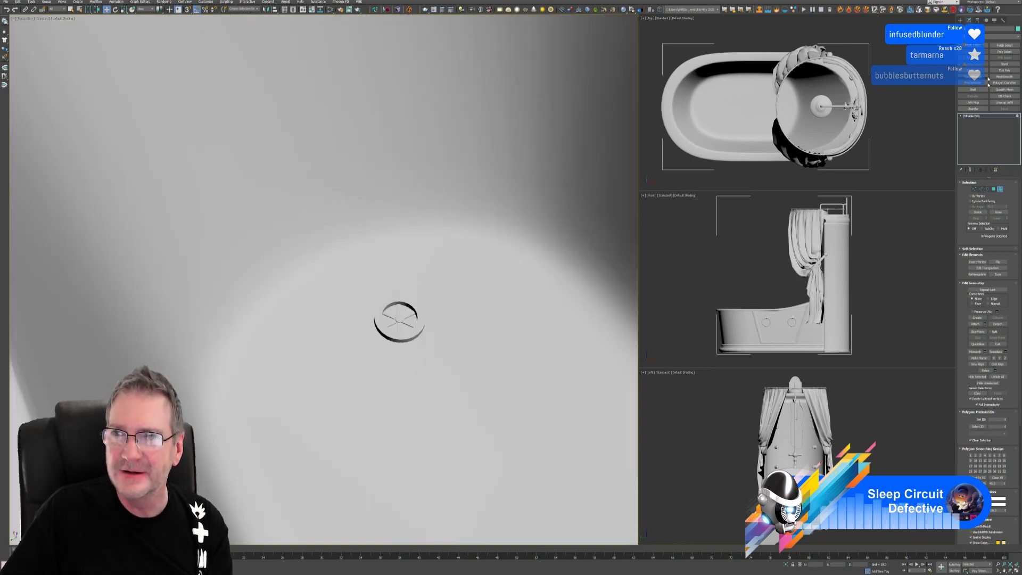
scroll(787, 111, "up", 10)
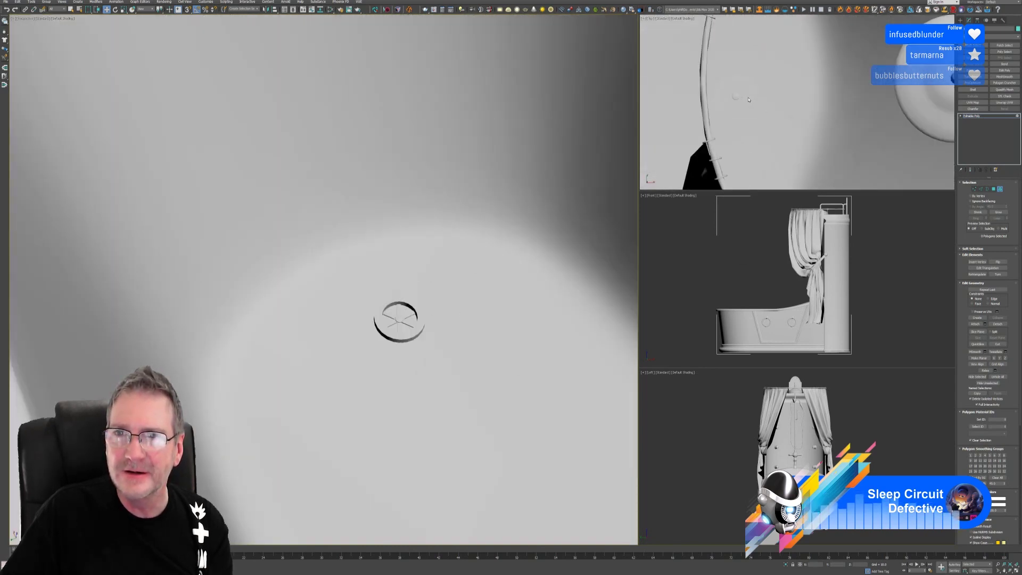
scroll(748, 100, "up", 3)
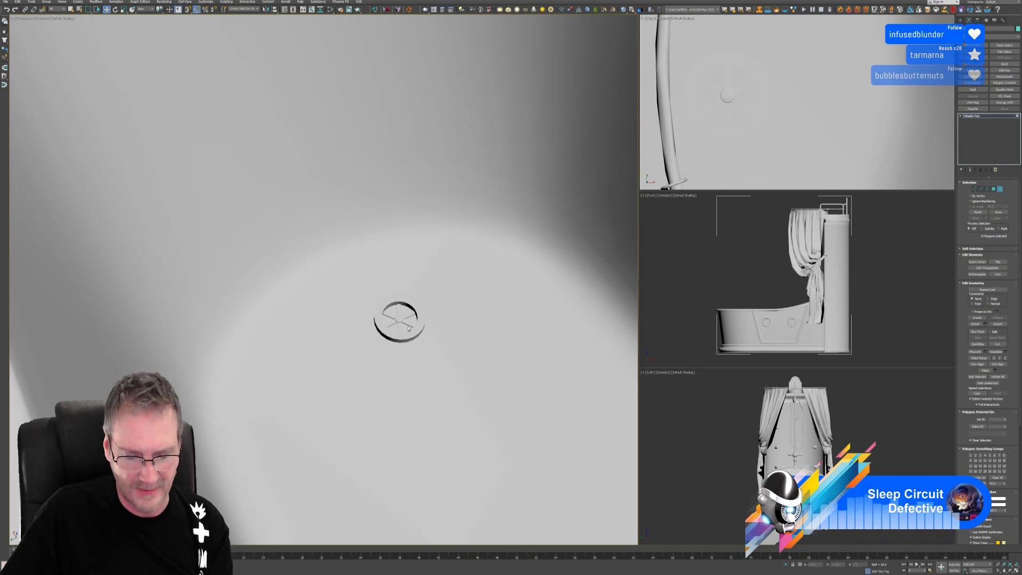
key("ctrl+a")
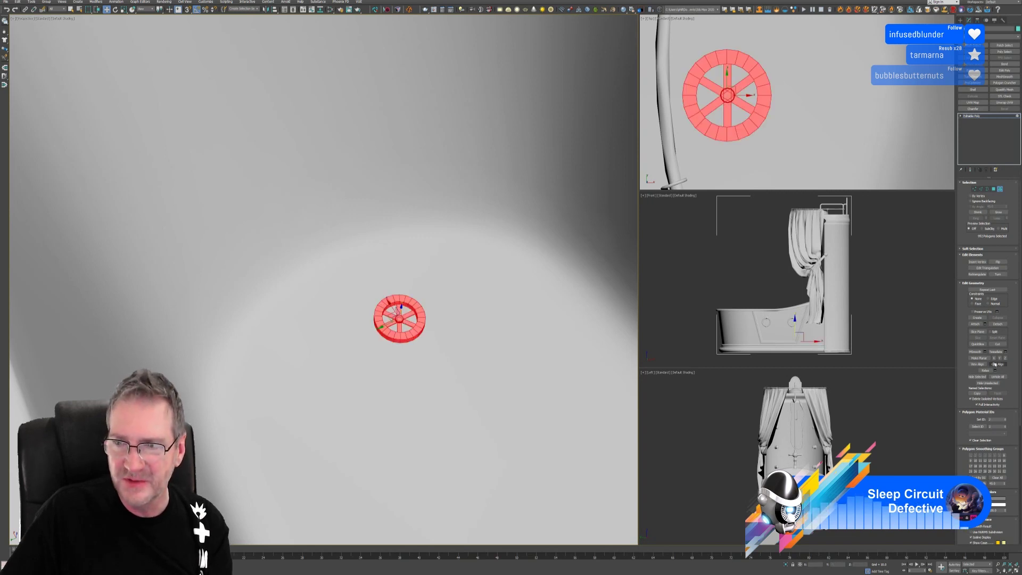
left_click(1000, 323)
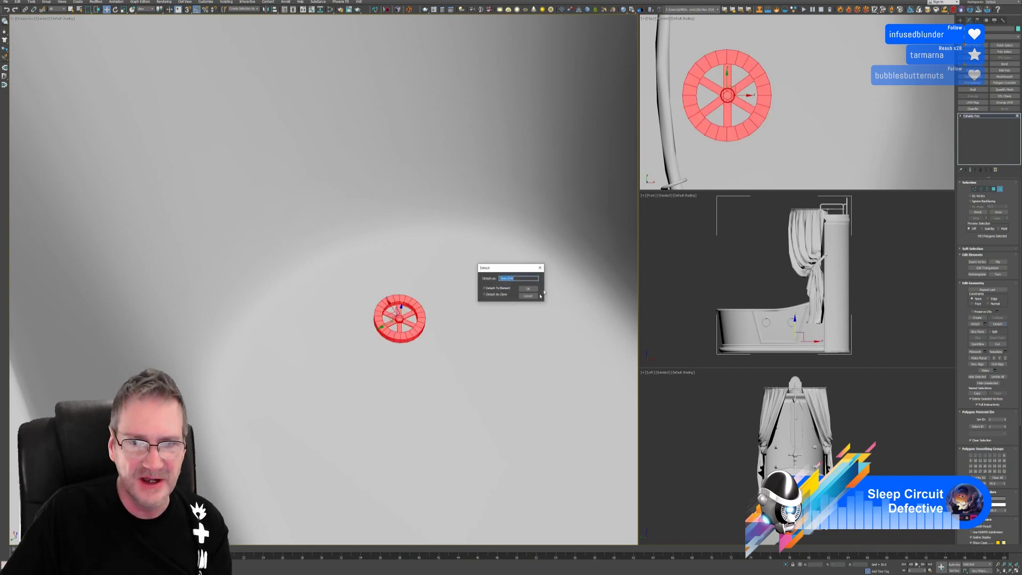
left_click(529, 289)
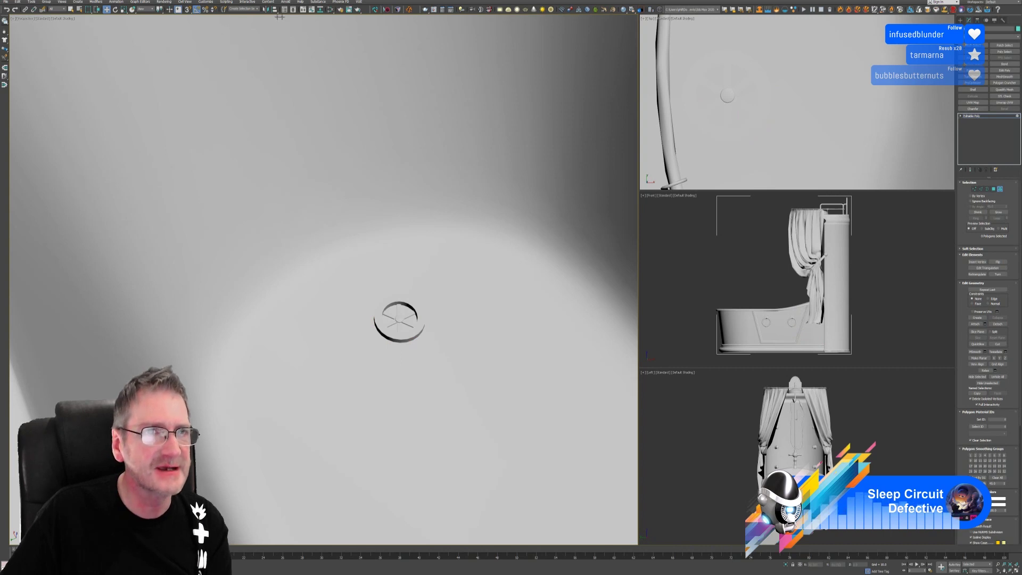
Create a new Standard material in the Slate Material Editor and give its ambient colour a dark grey.
left_click(331, 9)
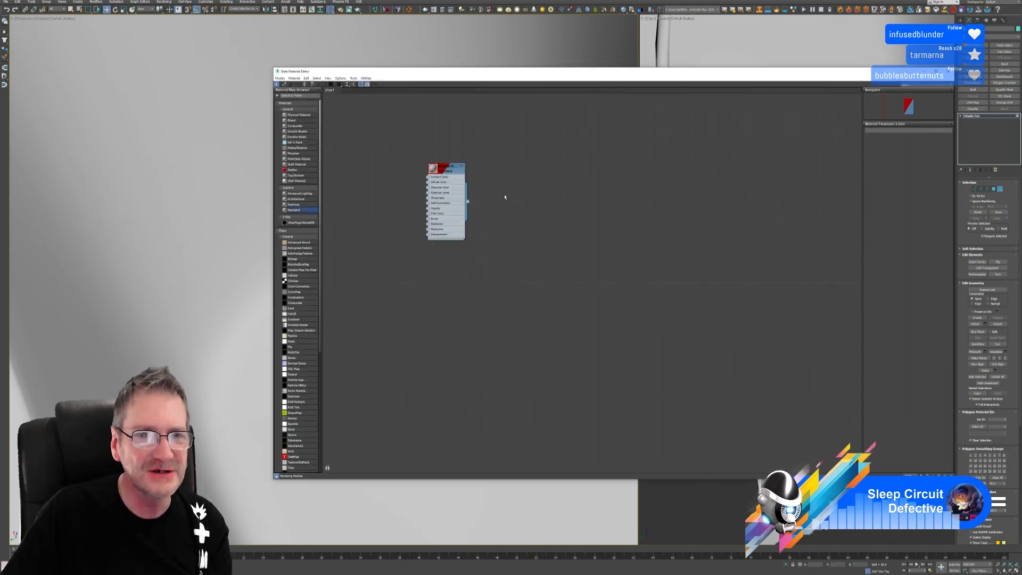
left_click_drag(498, 276, 469, 274)
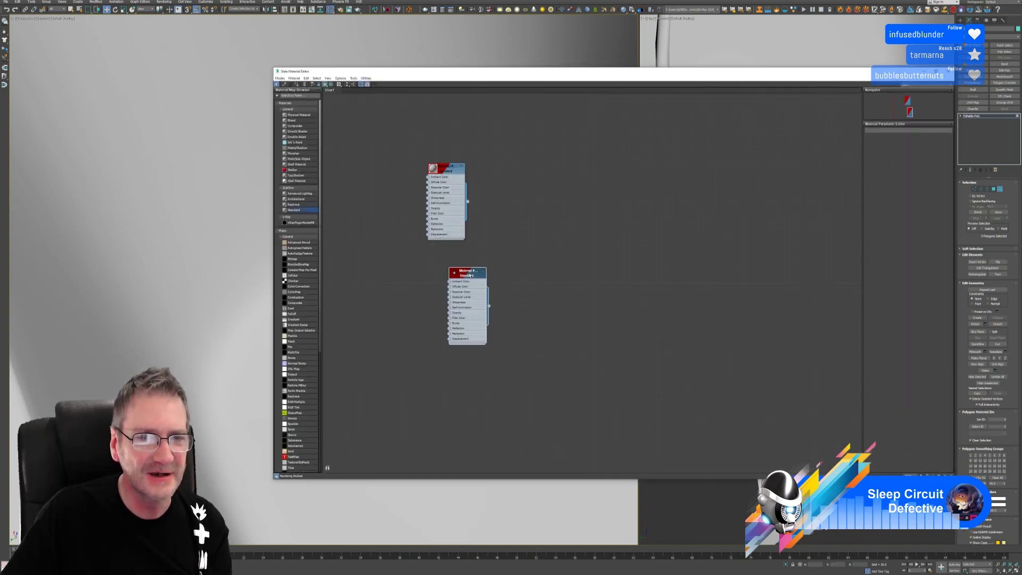
double_click(470, 273)
left_click(895, 167)
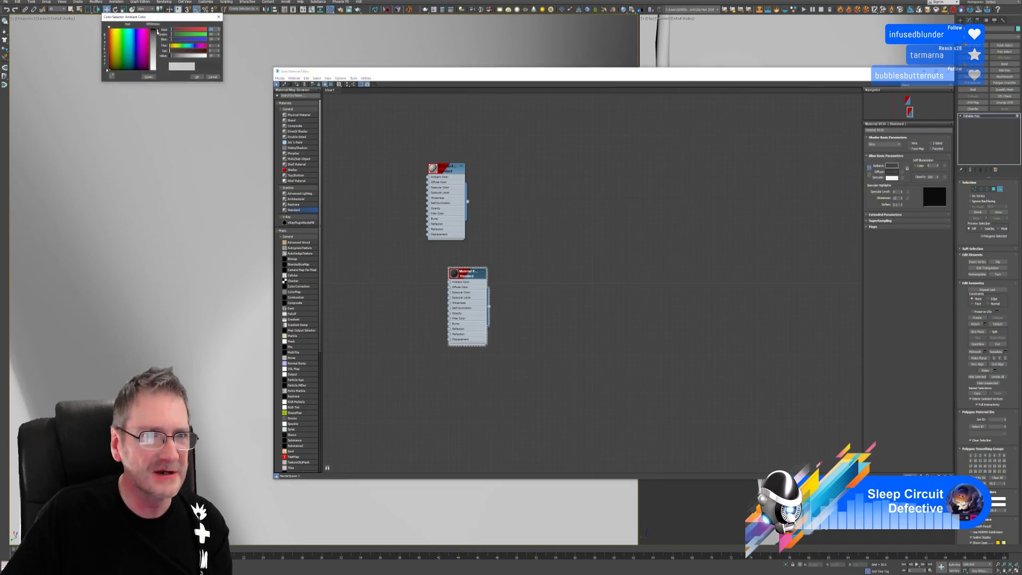
left_click(197, 78)
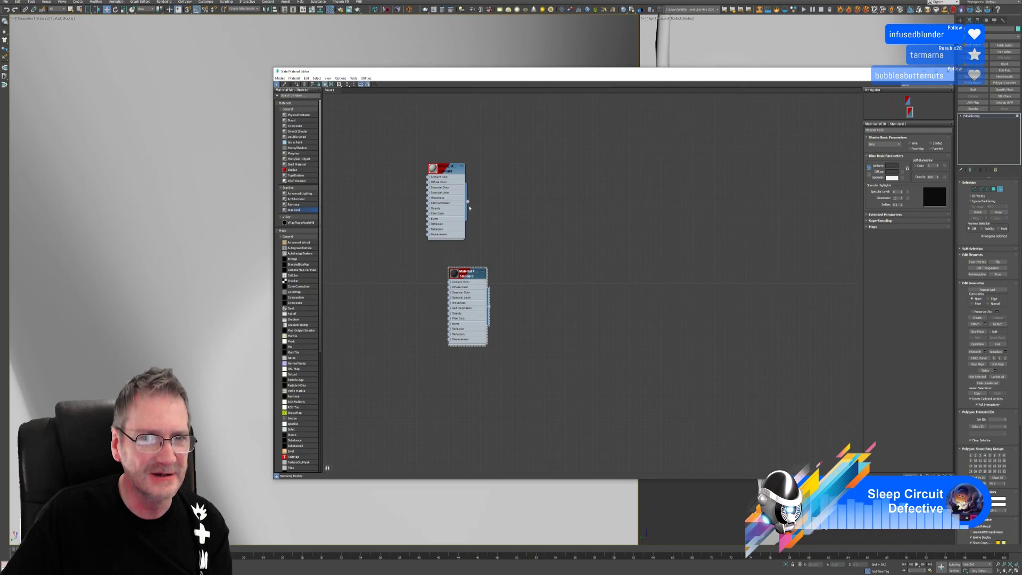
Try to assign the new Standard material to the current selection and close the material editor.
right_click(466, 274)
left_click(481, 280)
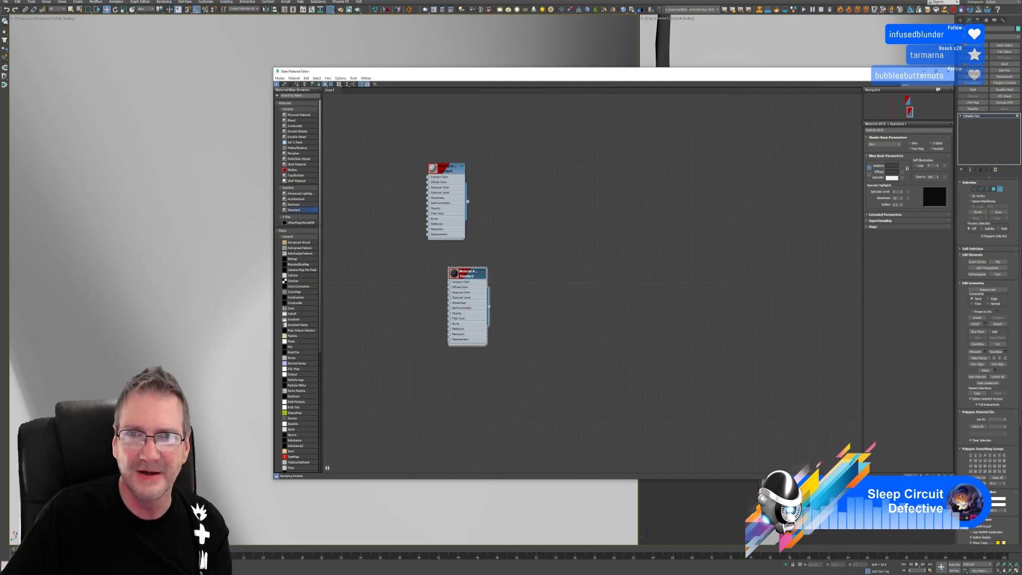
left_click(948, 71)
Leave polygon editing, select the detached drain and assign the dark grey Standard material to it.
scroll(777, 145, "up", 5)
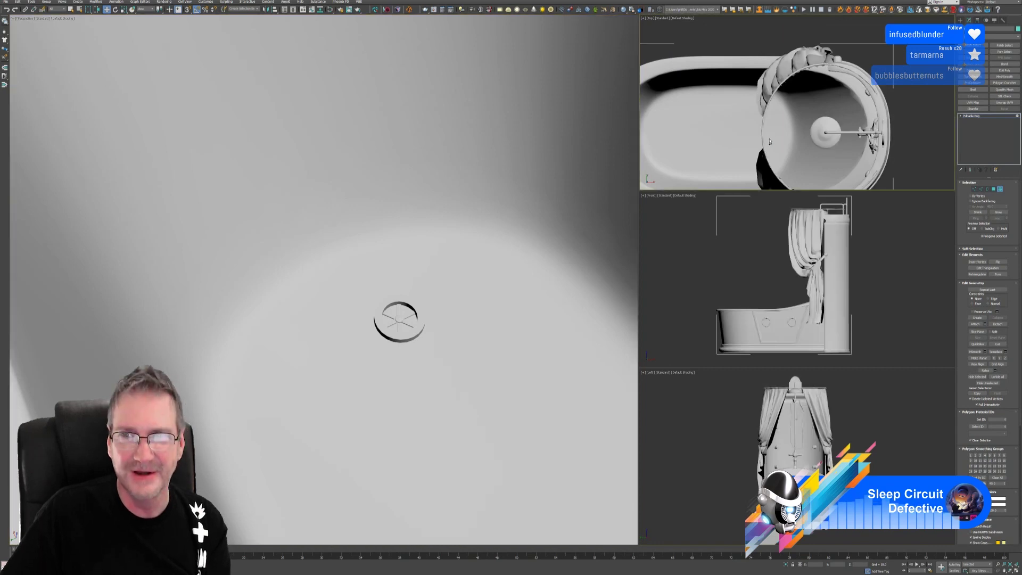
left_click(1000, 189)
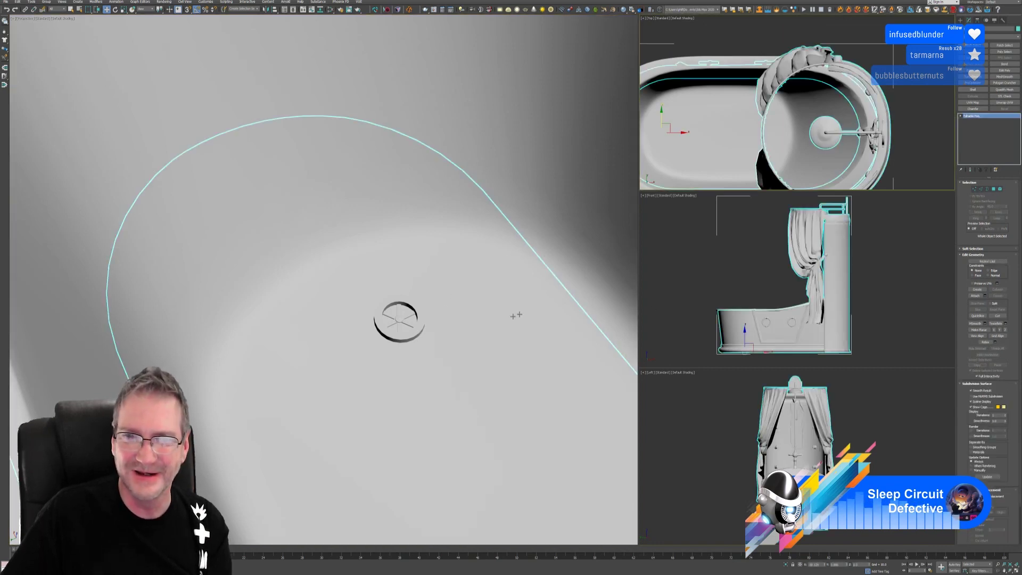
left_click(420, 331)
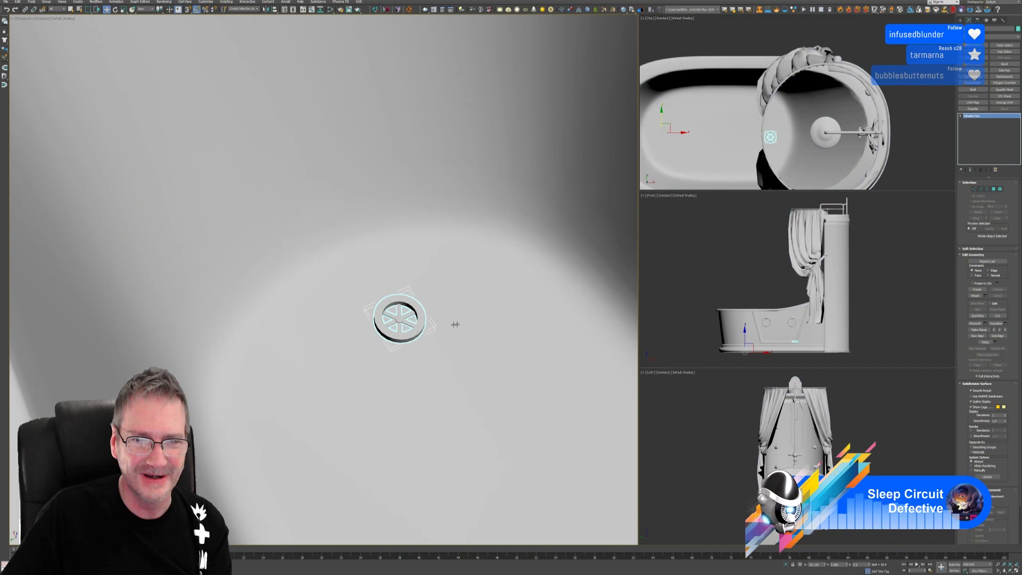
left_click(331, 9)
right_click(461, 273)
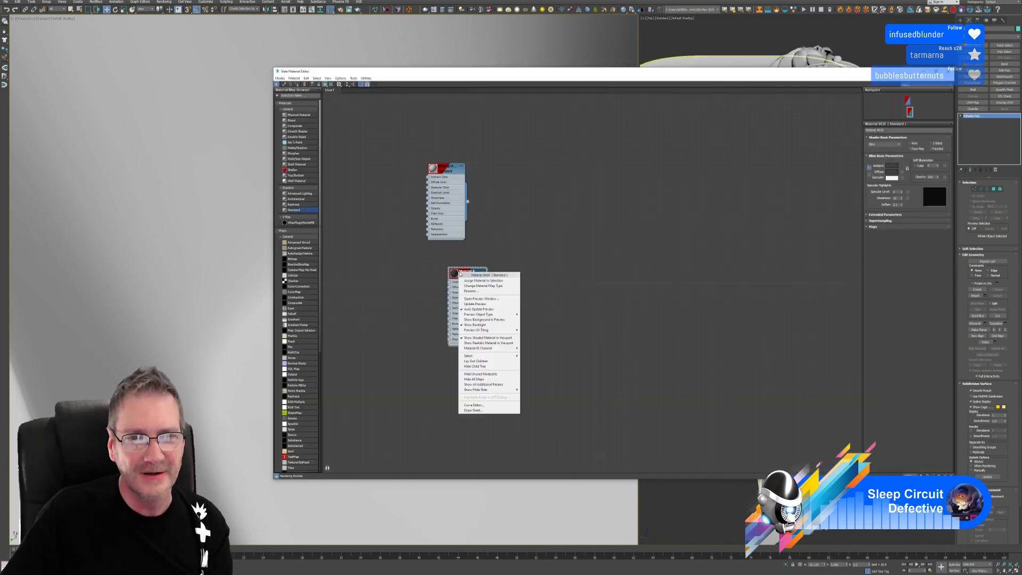
left_click(475, 281)
left_click(951, 71)
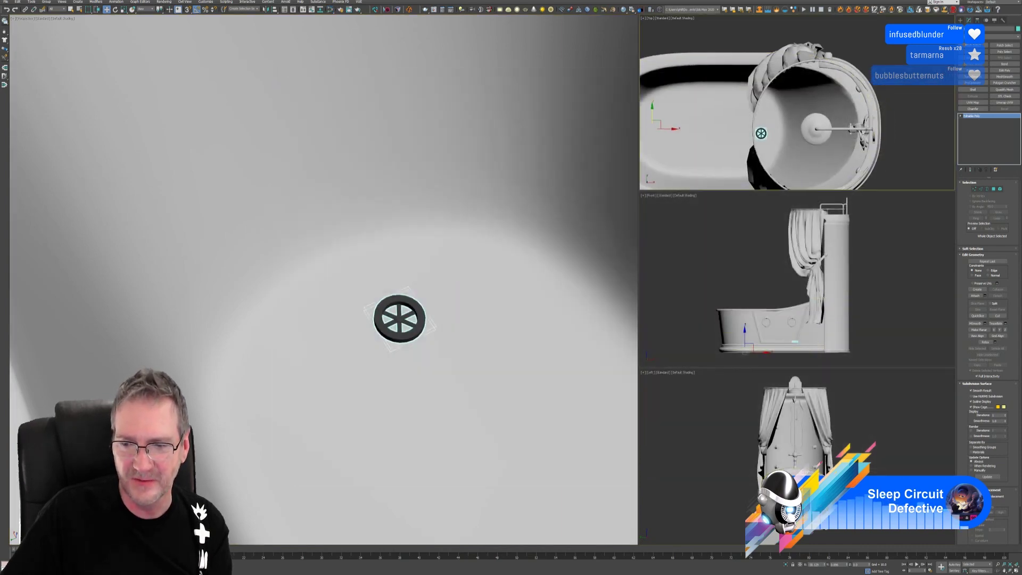
Create a flat six-sided cylinder centred on the drain in the top view, sized to cover the openings between the spokes.
left_click(1011, 569)
scroll(522, 373, "up", 10)
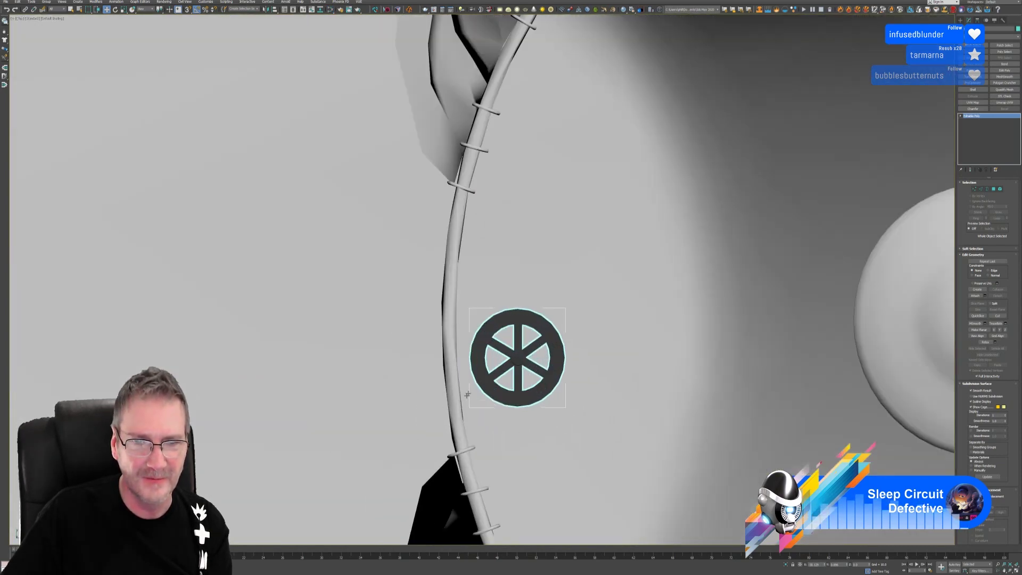
middle_click_drag(502, 358, 529, 310)
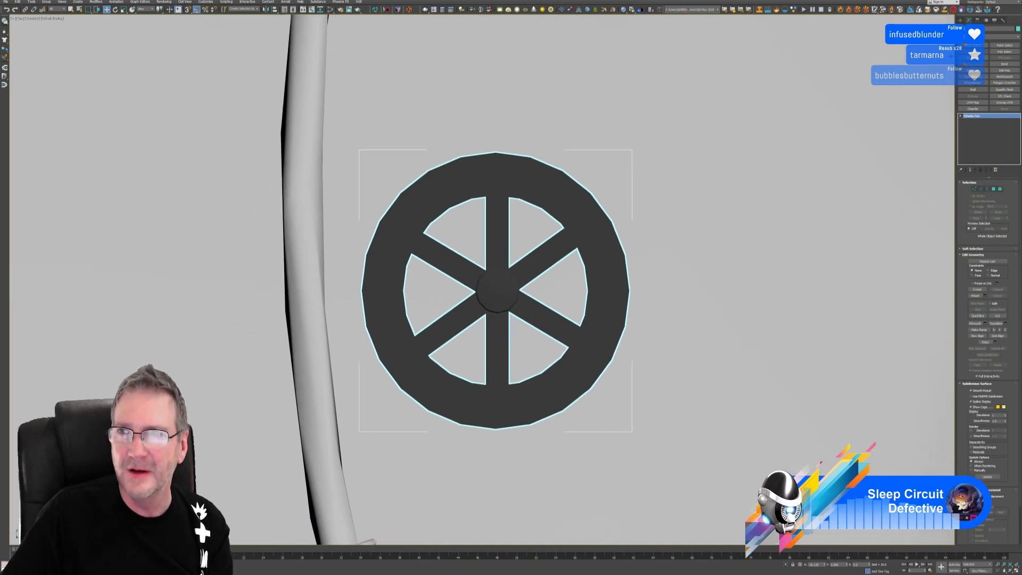
left_click(961, 20)
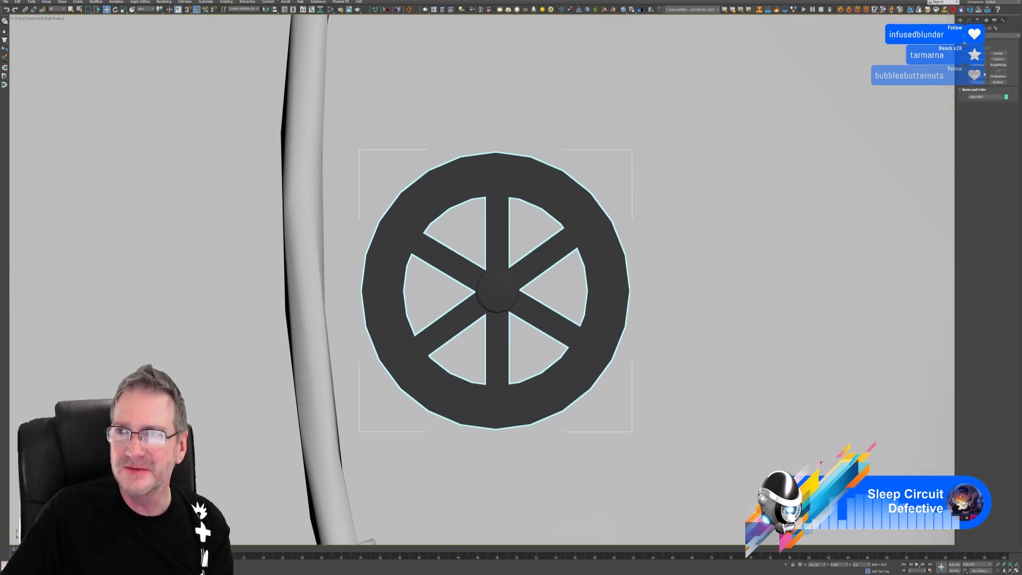
left_click(1001, 35)
left_click(999, 41)
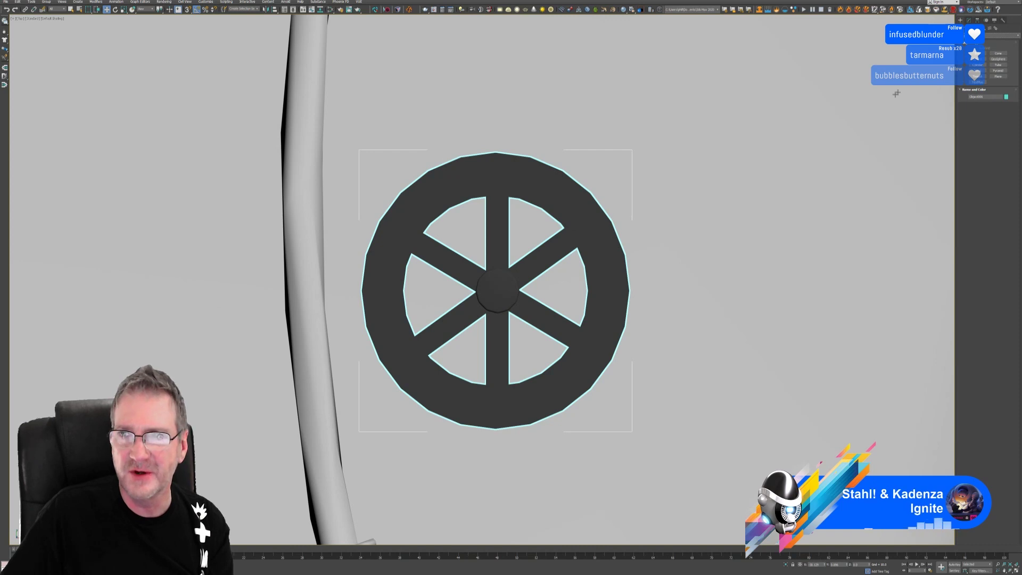
left_click(979, 64)
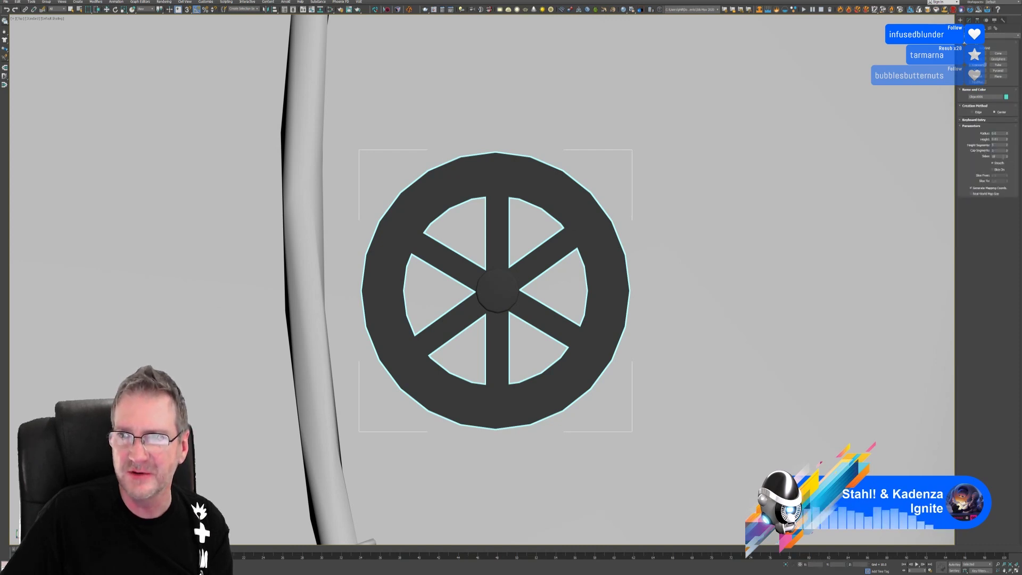
left_click_drag(1004, 157, 978, 154)
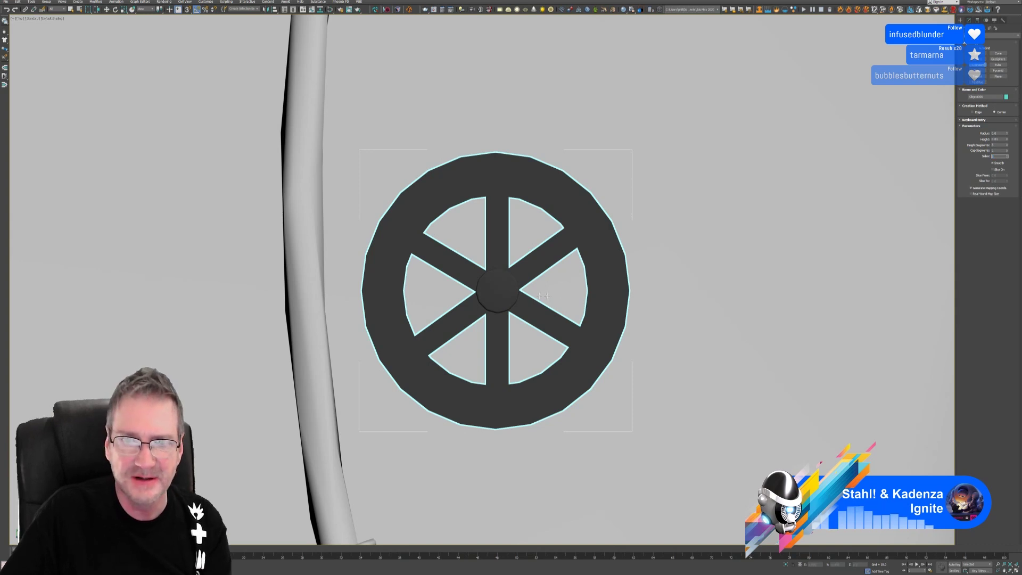
left_click_drag(495, 290, 533, 405)
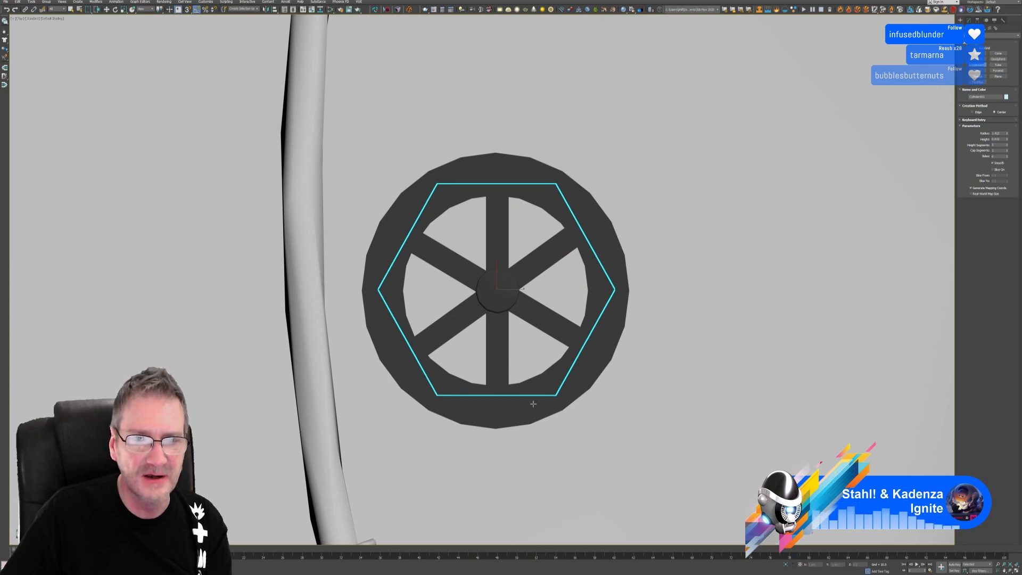
left_click(533, 404)
key("ctrl+z")
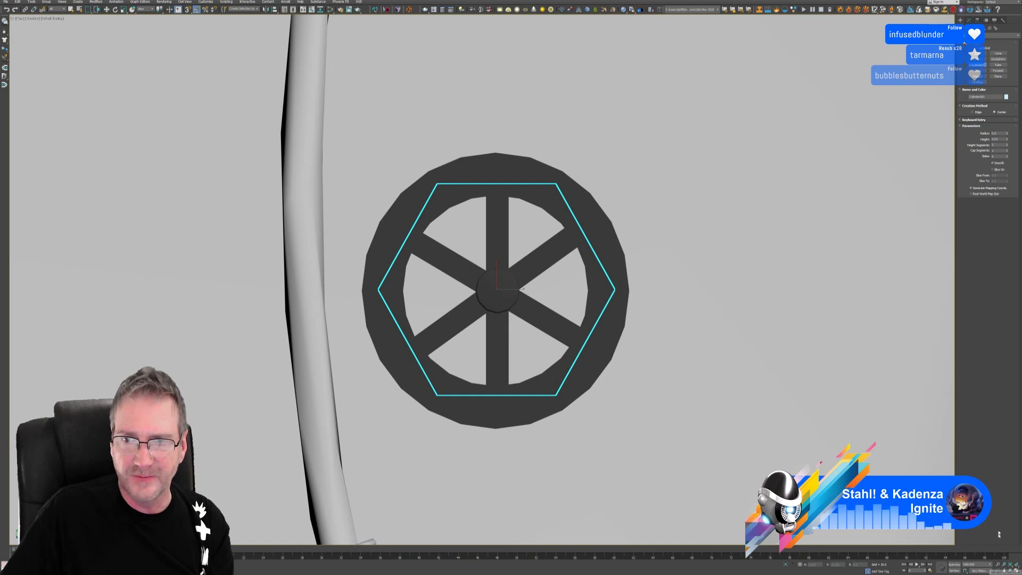
left_click(1016, 571)
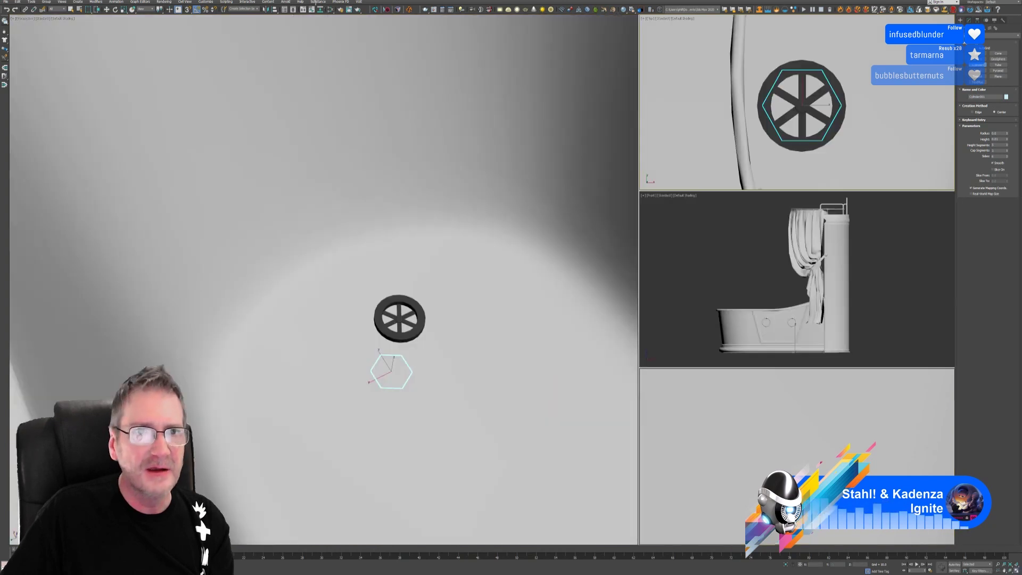
Create another Standard material in the Slate Material Editor and set its ambient colour to black.
left_click(333, 10)
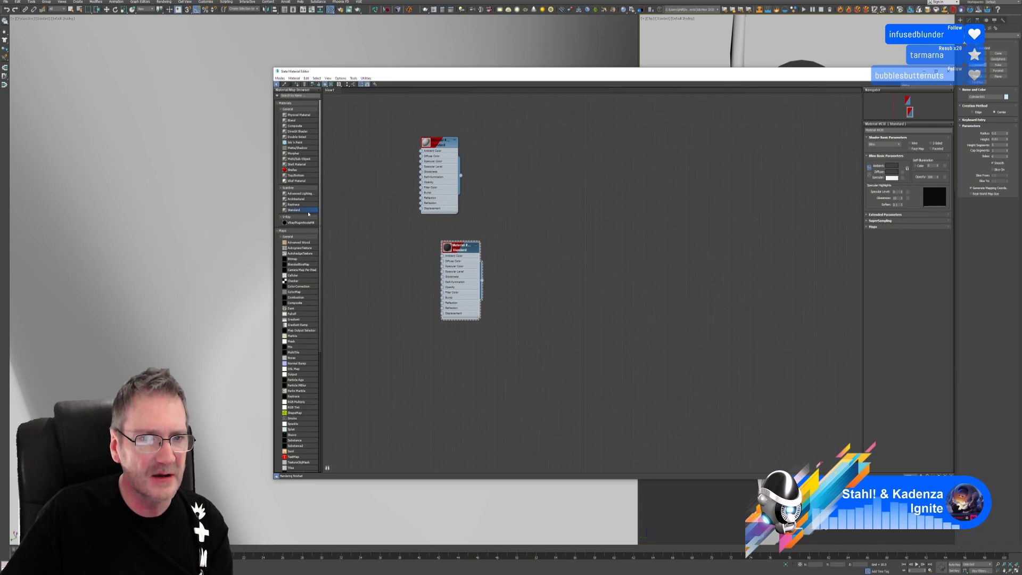
left_click_drag(308, 212, 590, 144)
double_click(595, 136)
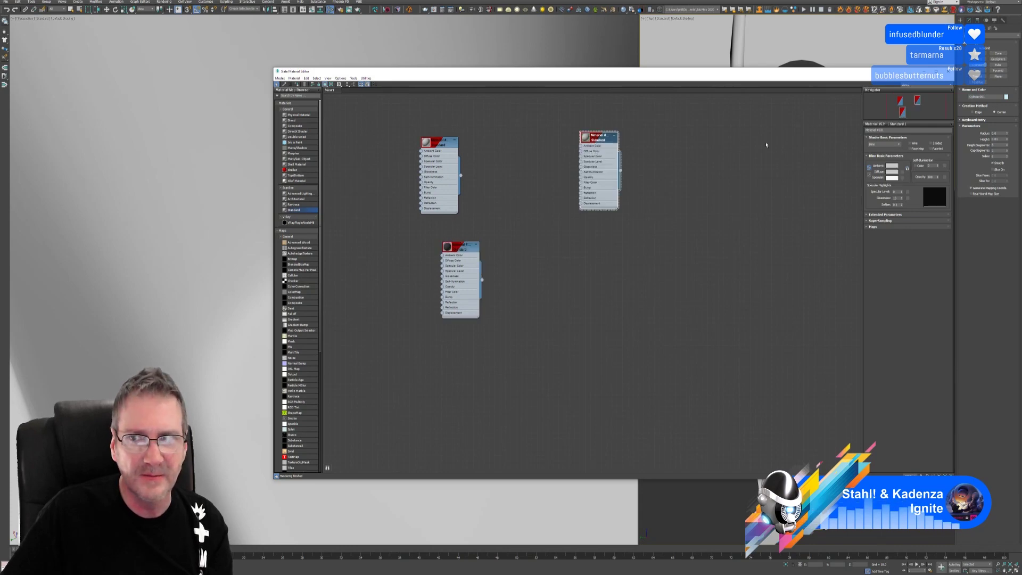
left_click(892, 166)
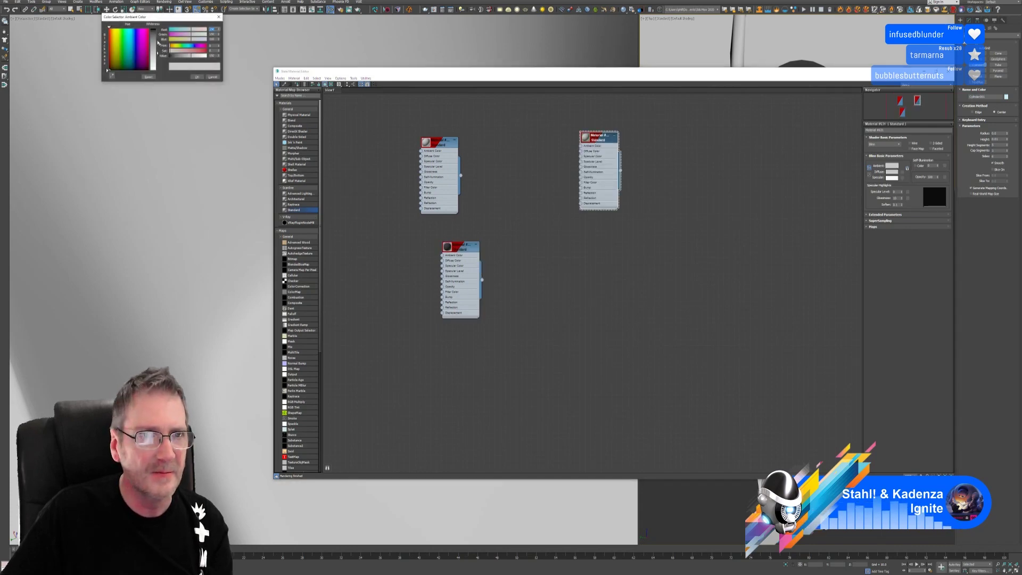
left_click_drag(158, 44, 158, 28)
left_click(197, 78)
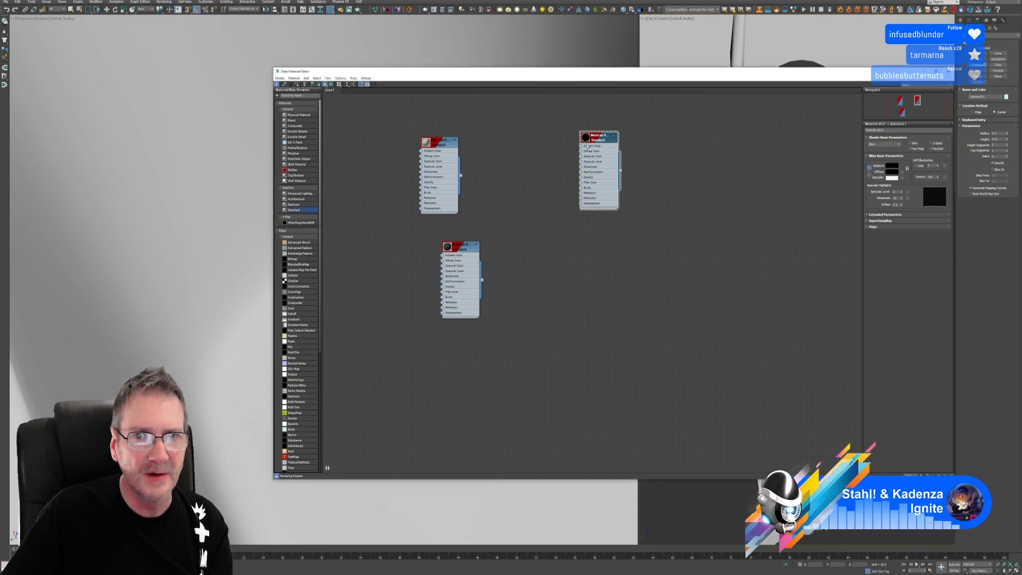
Assign the black material to the selected hexagonal cylinder and close the material editor.
right_click(598, 140)
left_click(613, 149)
left_click(948, 72)
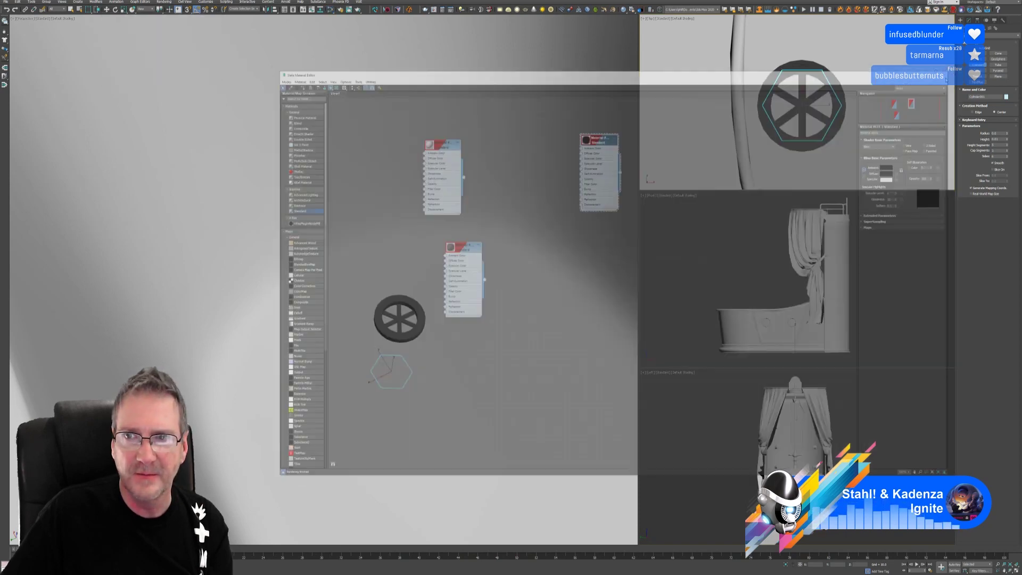
Raise the black cylinder into the drain so it sits directly behind the spokes, and clear the selection.
left_click(107, 10)
scroll(405, 266, "up", 3)
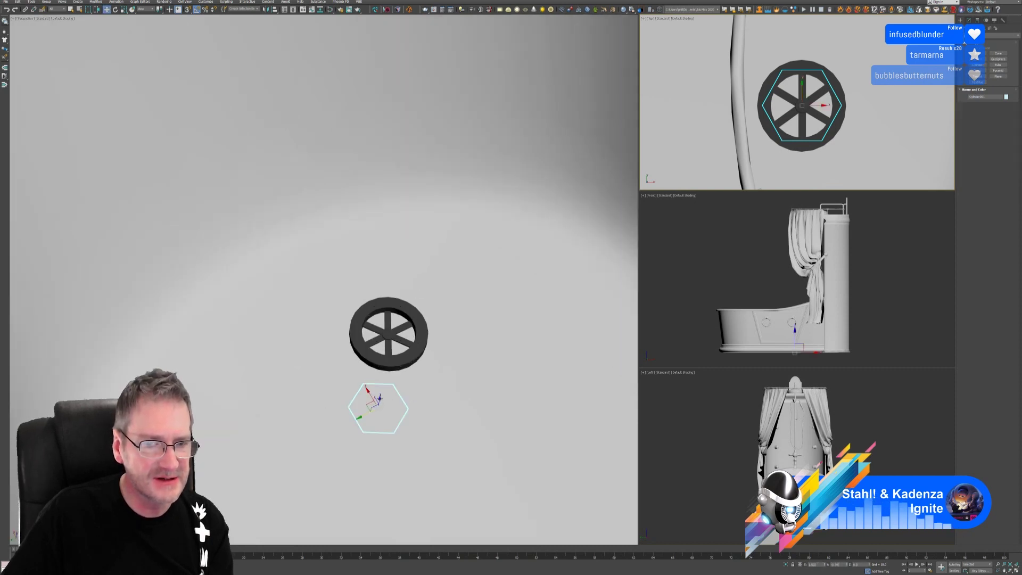
left_click_drag(376, 403, 433, 304)
scroll(454, 384, "down", 2)
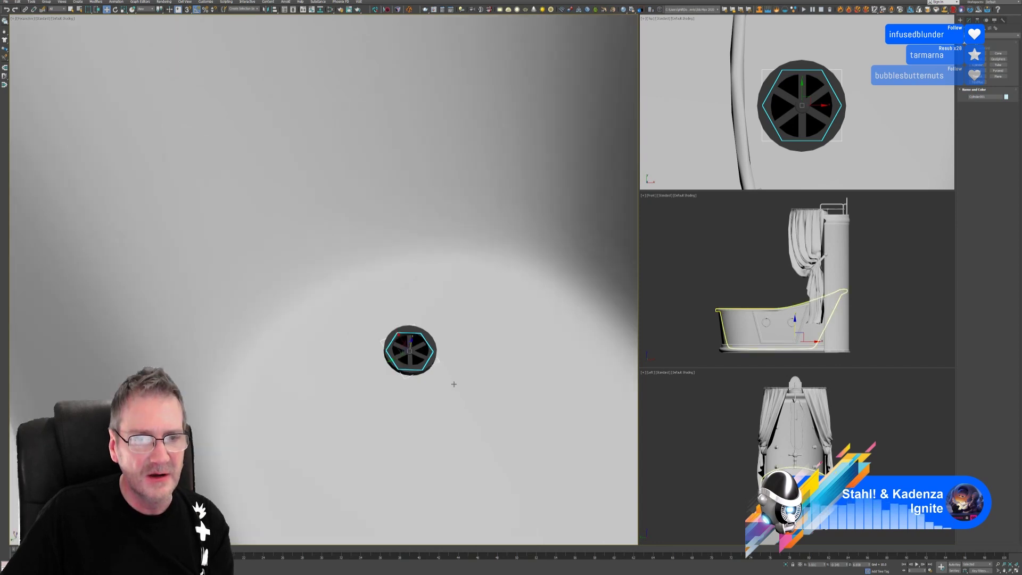
scroll(454, 384, "down", 2)
scroll(447, 384, "up", 2)
scroll(416, 351, "down", 2)
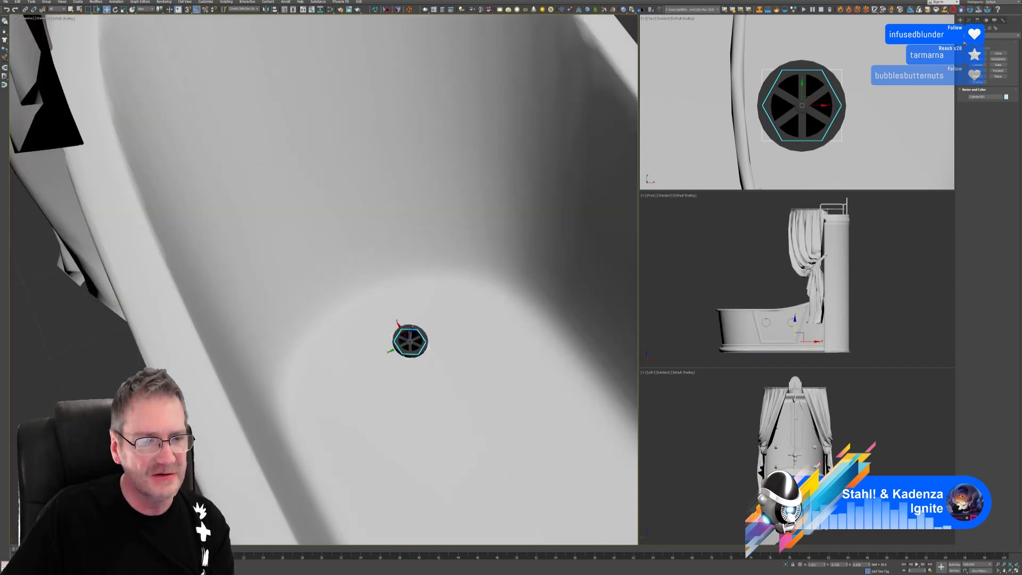
left_click(343, 347)
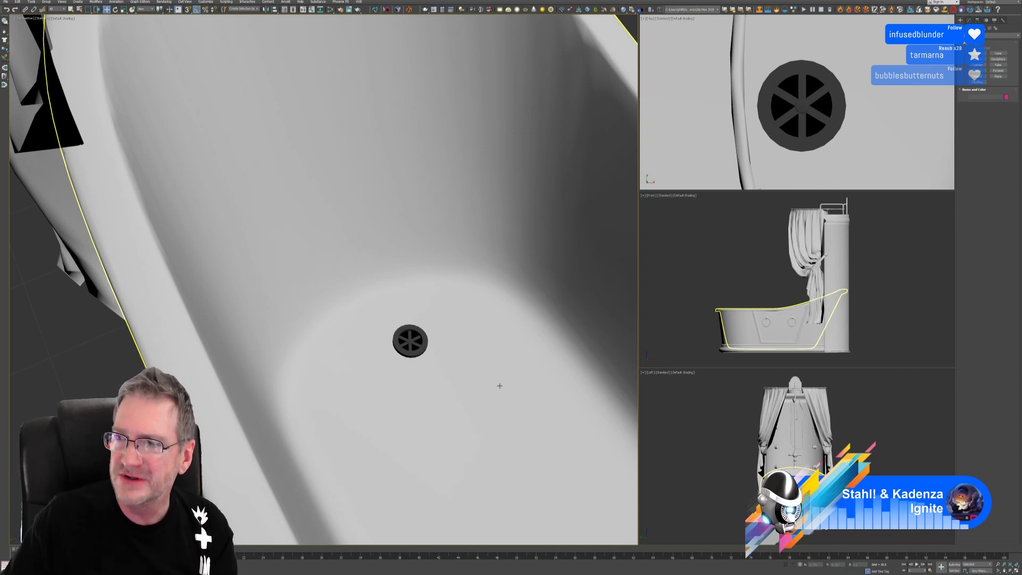
key("ctrl+d")
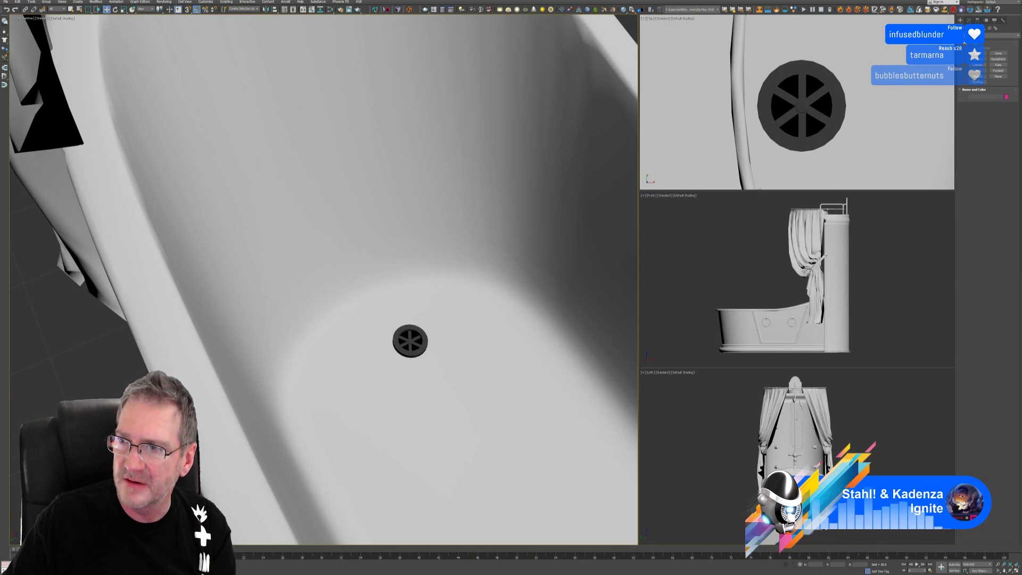
left_click(429, 474)
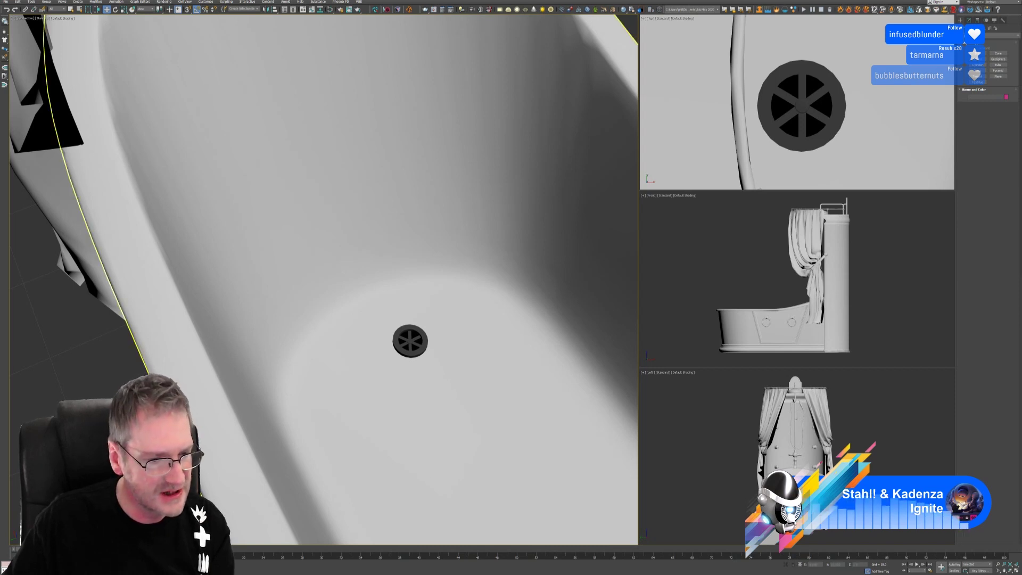
key("ctrl+d")
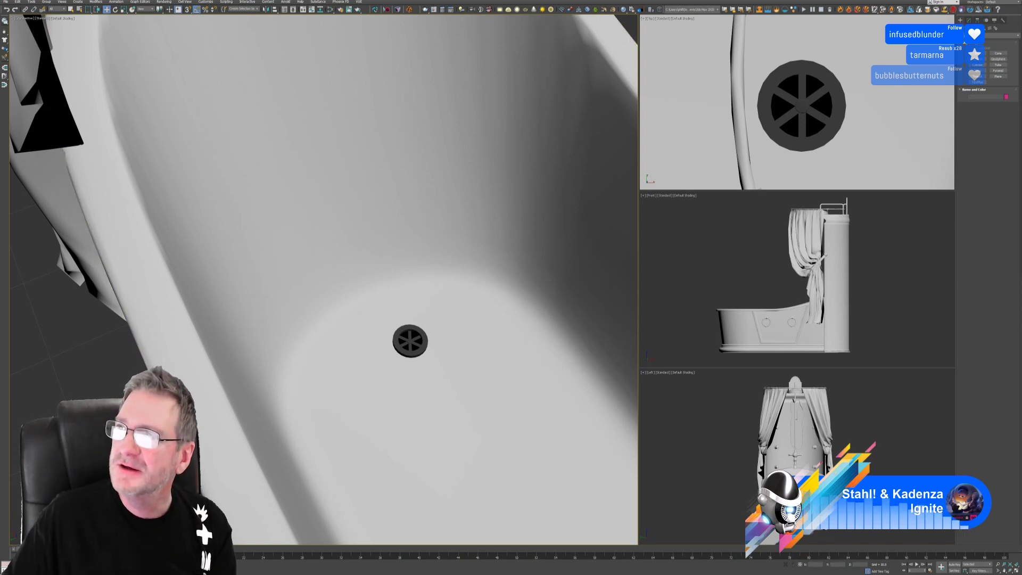
Switch to the web browser, search Google for "fusion360" and open Autodesk's Fusion 360 overview page.
left_click_drag(1011, 2, 745, 0)
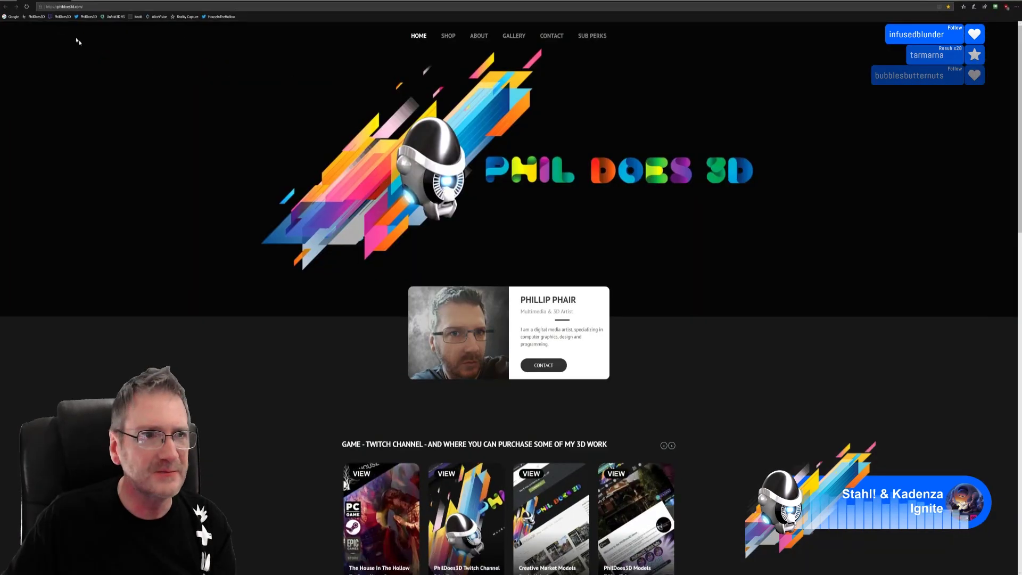
left_click(13, 17)
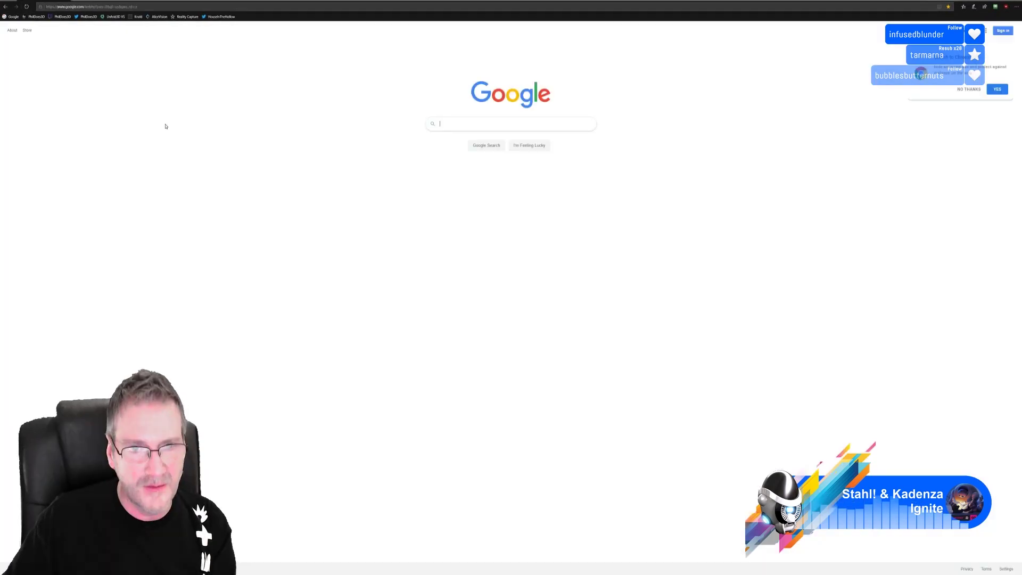
type("fusion360")
key("Return")
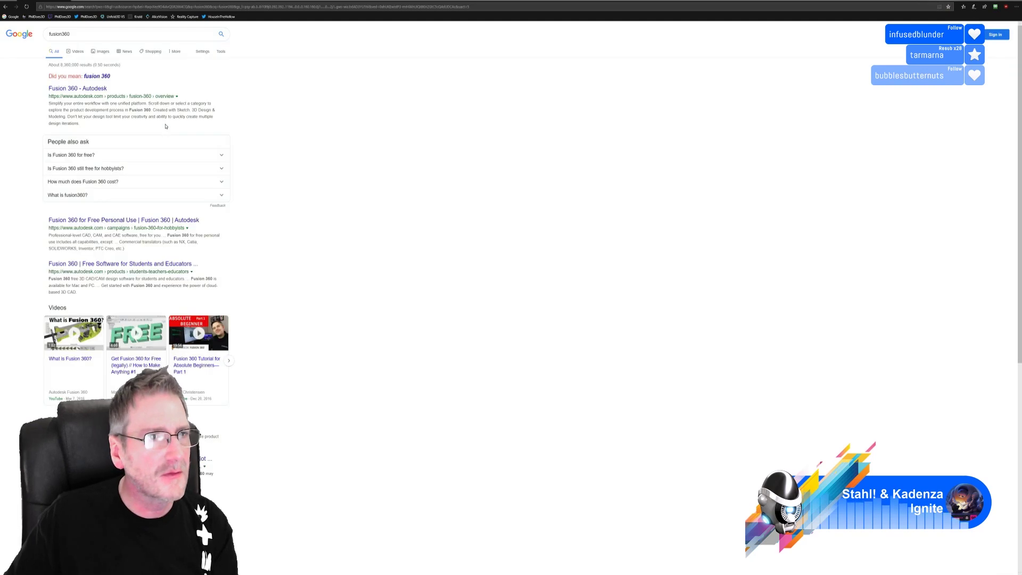
left_click(100, 89)
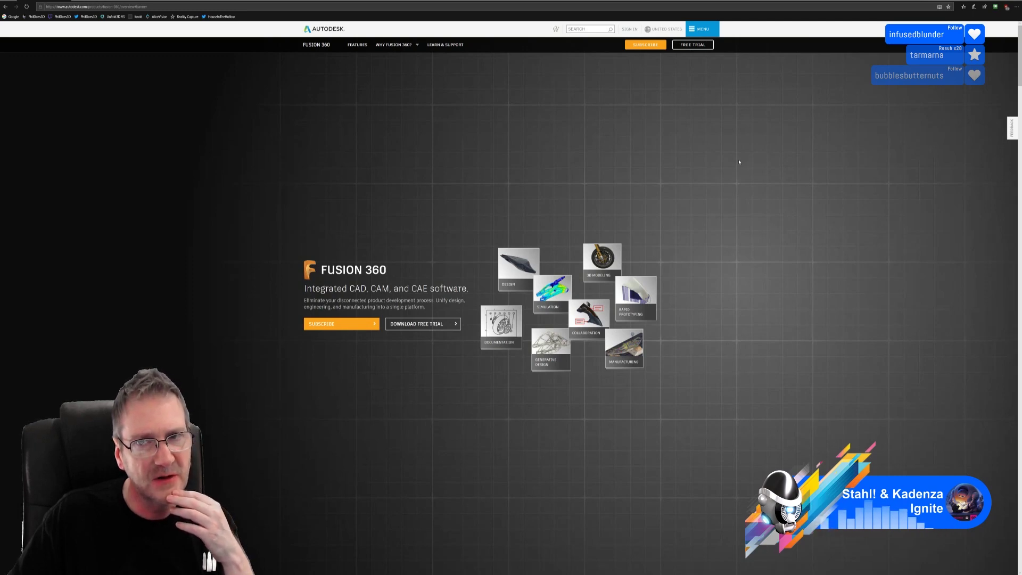
Review the Fusion 360 workflow sections from 3D Design & Modeling through Simulation and Generative Design to Documentation.
scroll(739, 162, "down", 5)
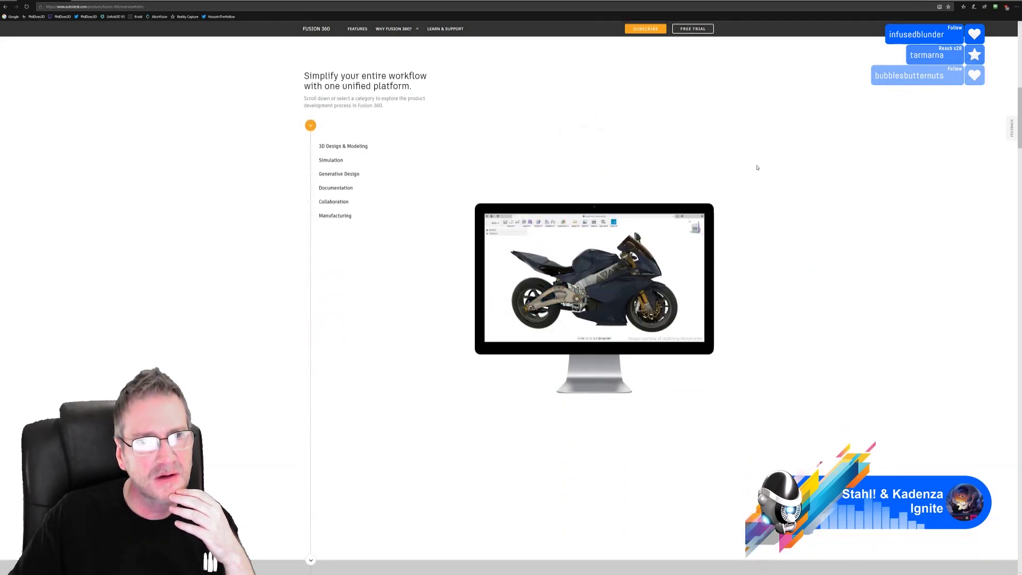
scroll(757, 167, "down", 5)
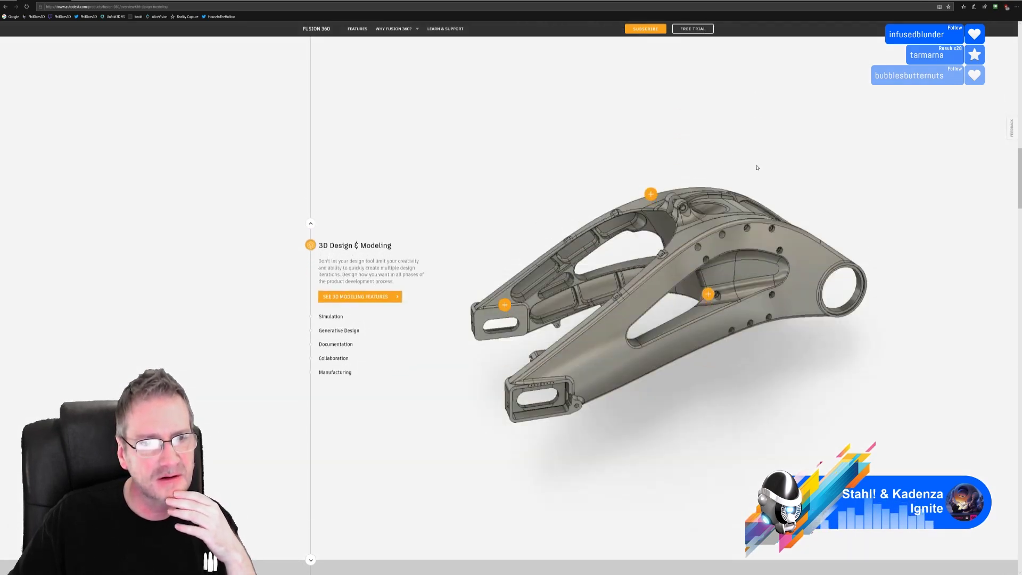
scroll(757, 167, "down", 1)
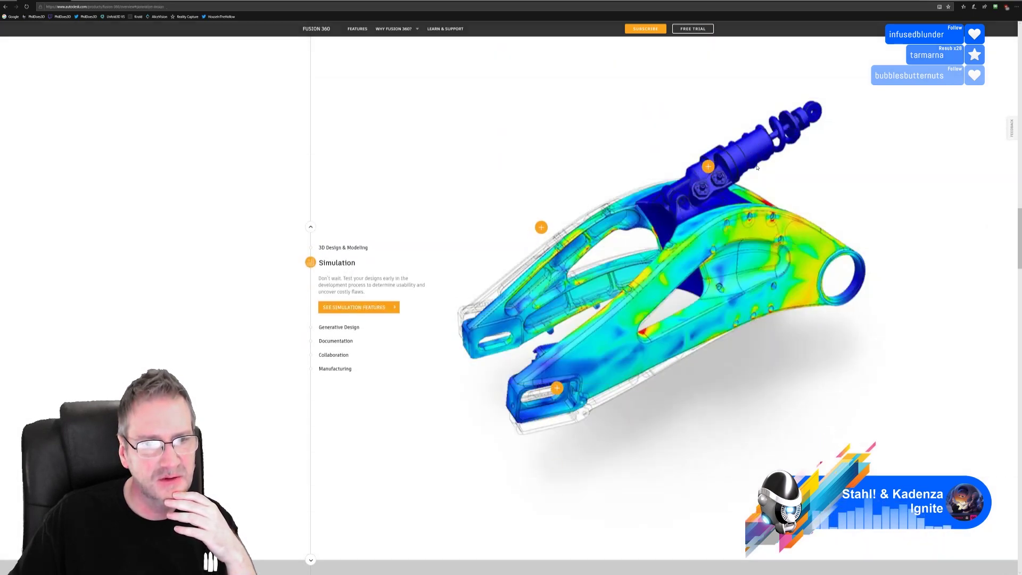
scroll(708, 240, "down", 1)
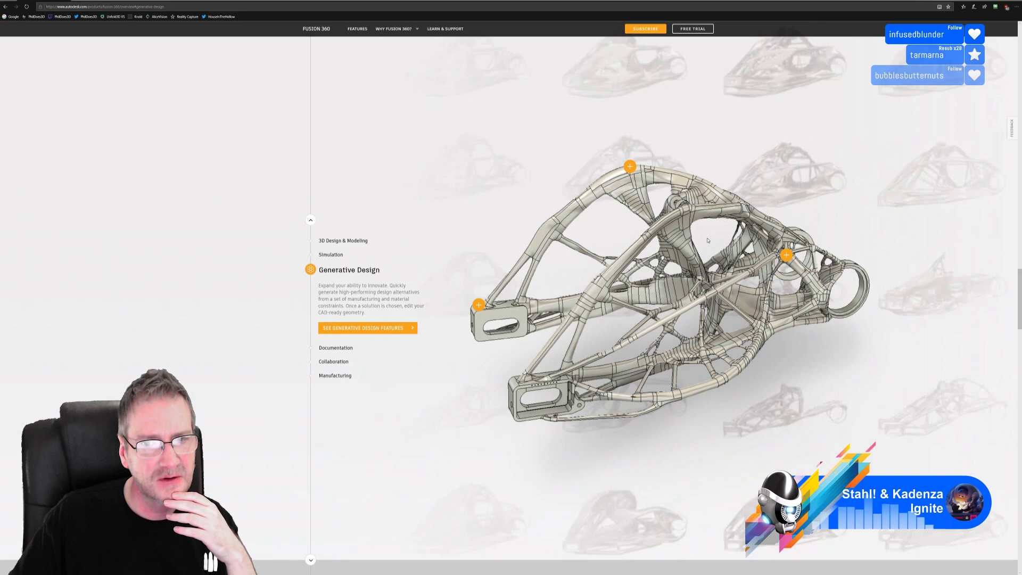
scroll(708, 241, "down", 1)
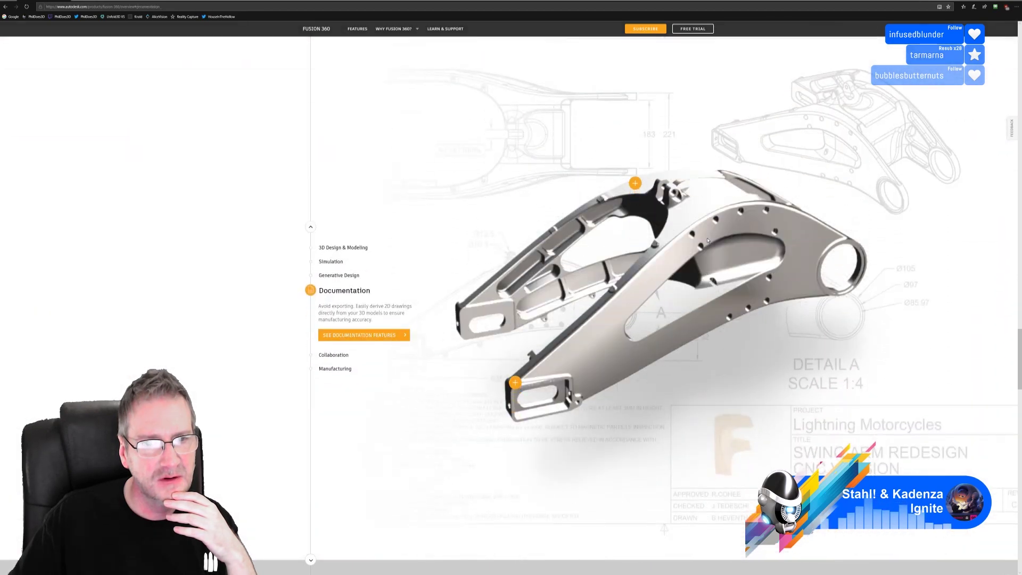
Review the Fusion 360 overview page from Documentation through Collaboration, Manufacturing and the subscription offer, then back up to the workflow introduction.
scroll(708, 240, "down", 1)
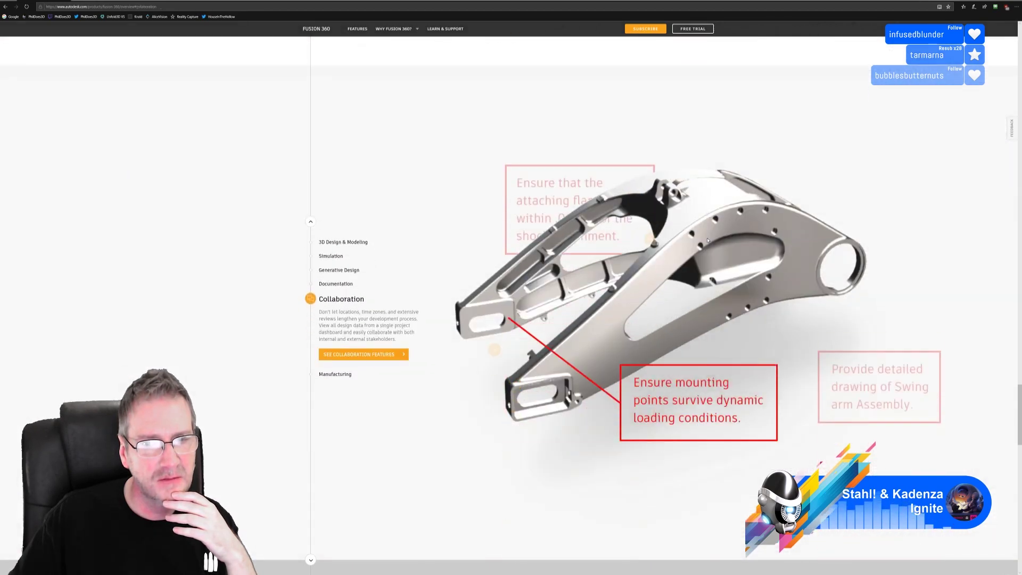
scroll(707, 240, "down", 1)
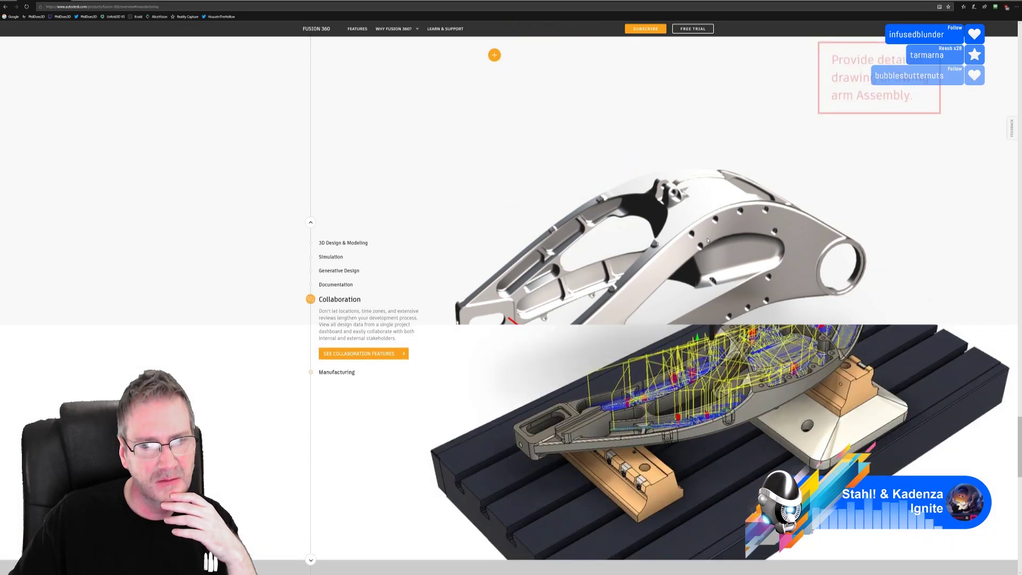
scroll(707, 240, "down", 1)
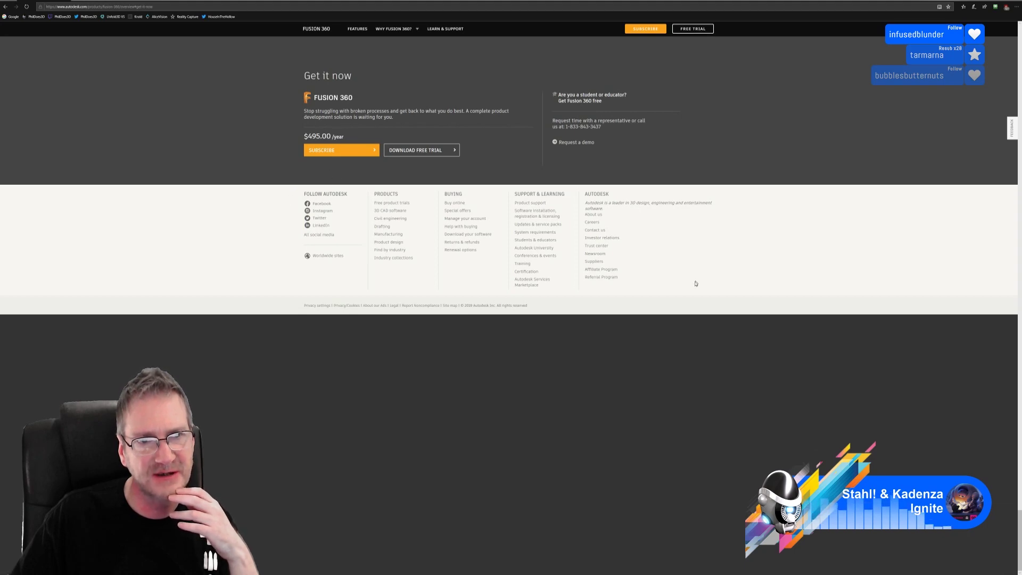
scroll(696, 286, "up", 10)
scroll(691, 285, "up", 5)
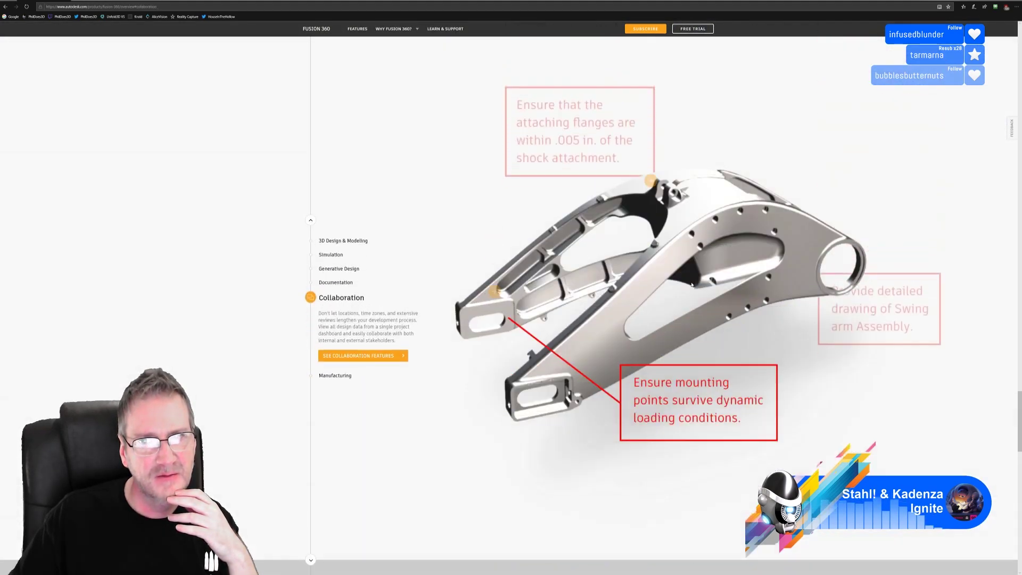
scroll(692, 286, "up", 5)
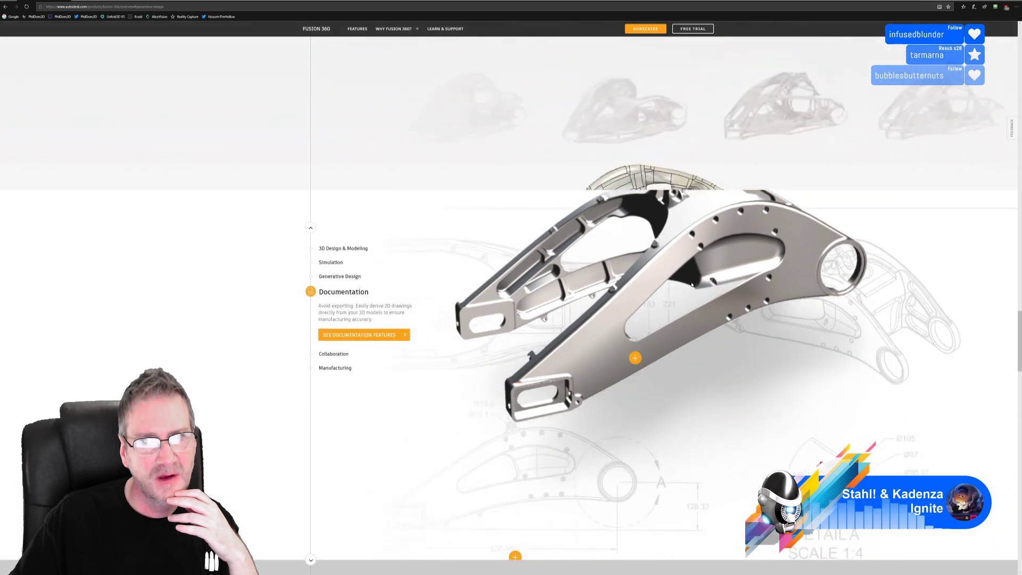
scroll(692, 285, "up", 5)
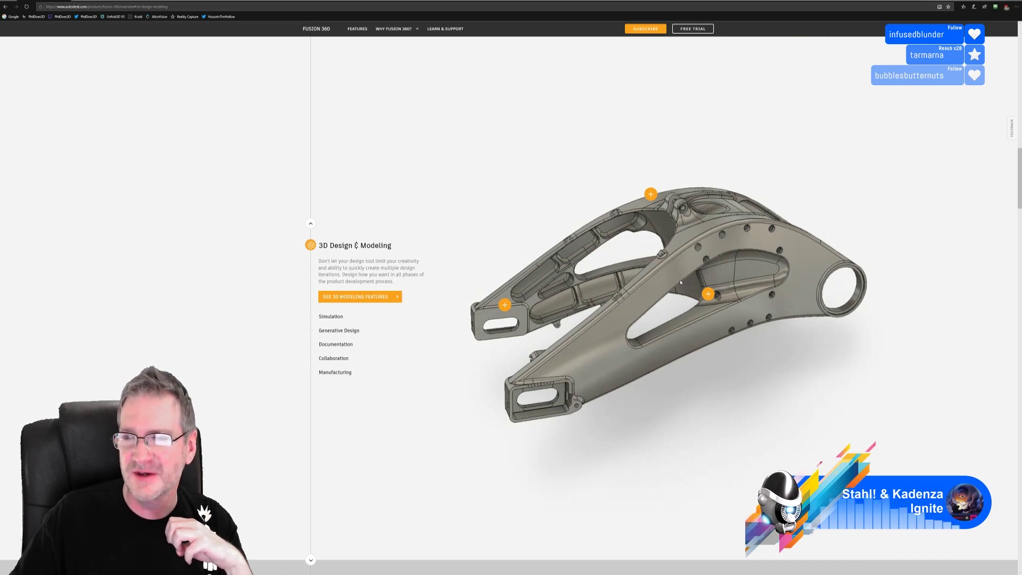
scroll(678, 290, "up", 2)
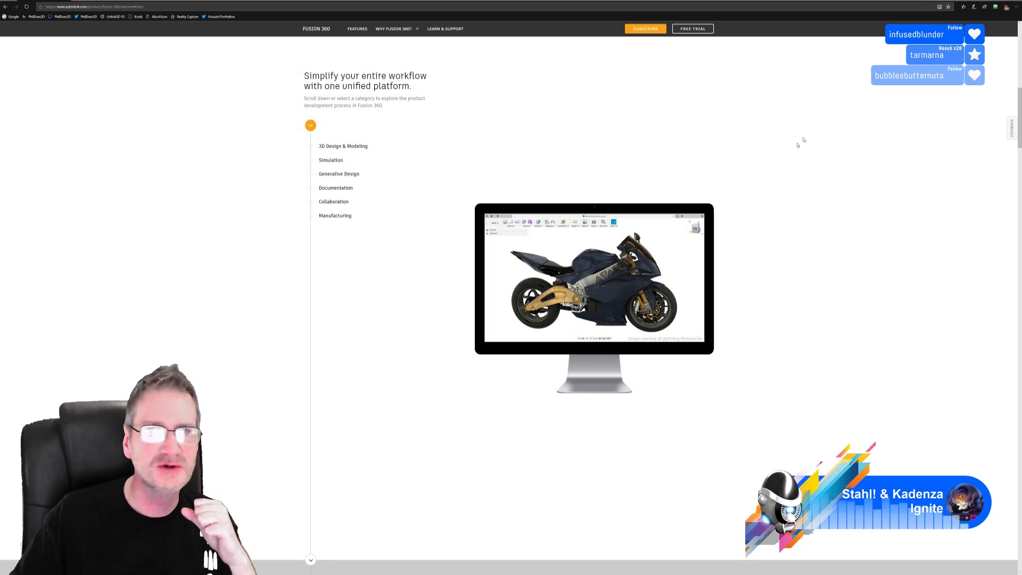
Return to 3ds Max, assign the light grey material to the drain's spoked cover, and clear the selection.
left_click(991, 1)
left_click(495, 361)
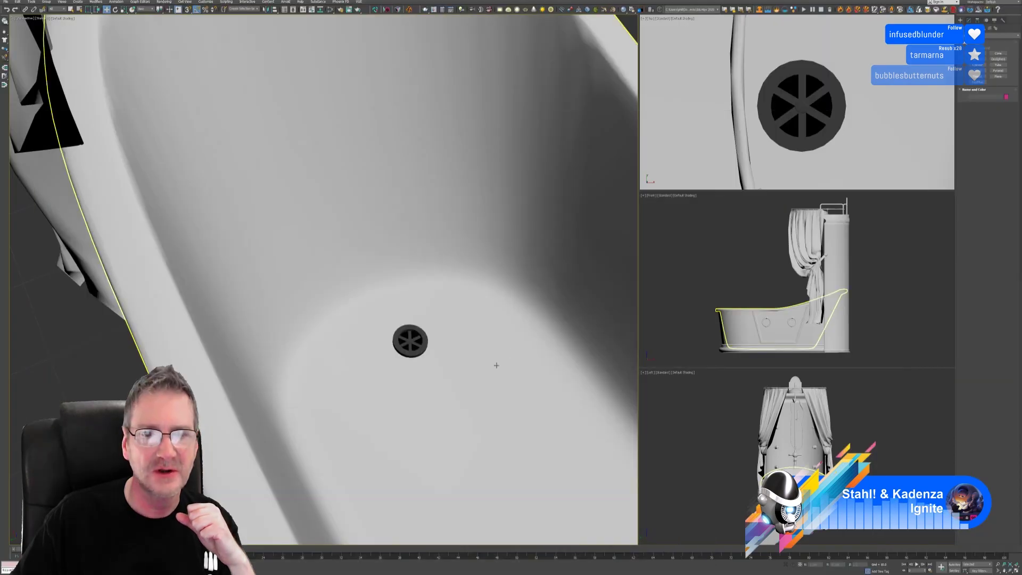
scroll(497, 366, "down", 4)
middle_click_drag(496, 366, 390, 336)
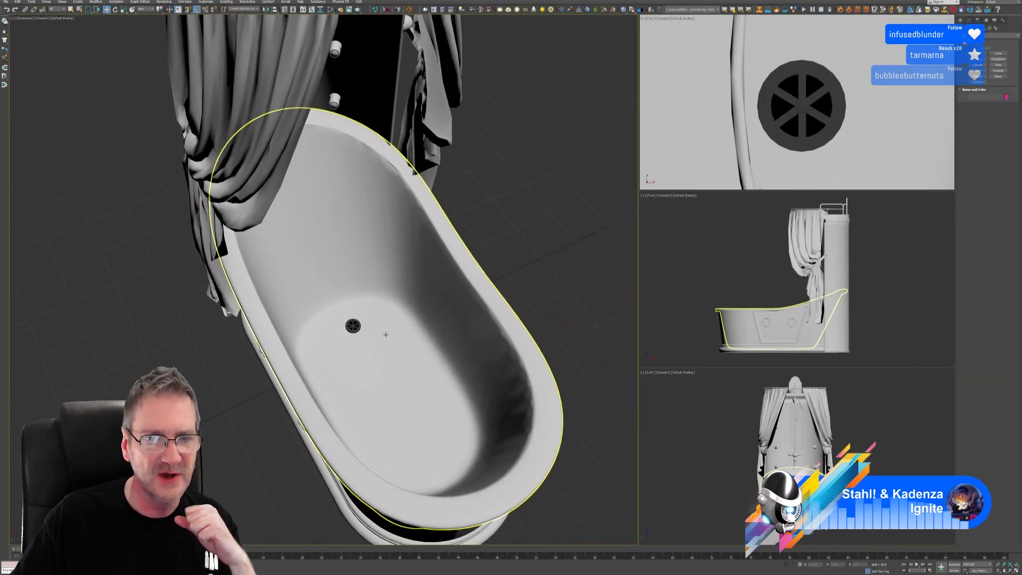
left_click(584, 232)
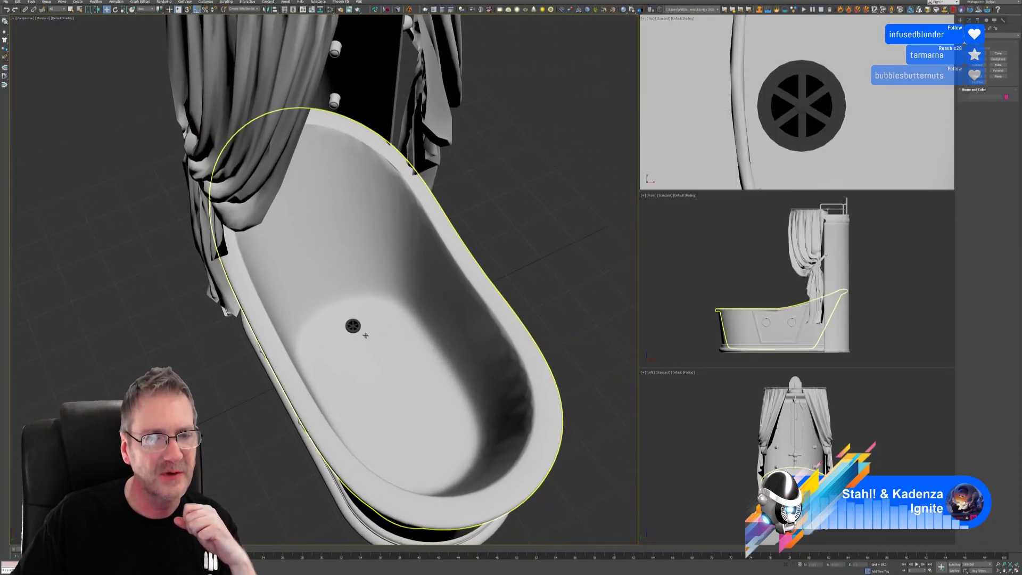
left_click(353, 326)
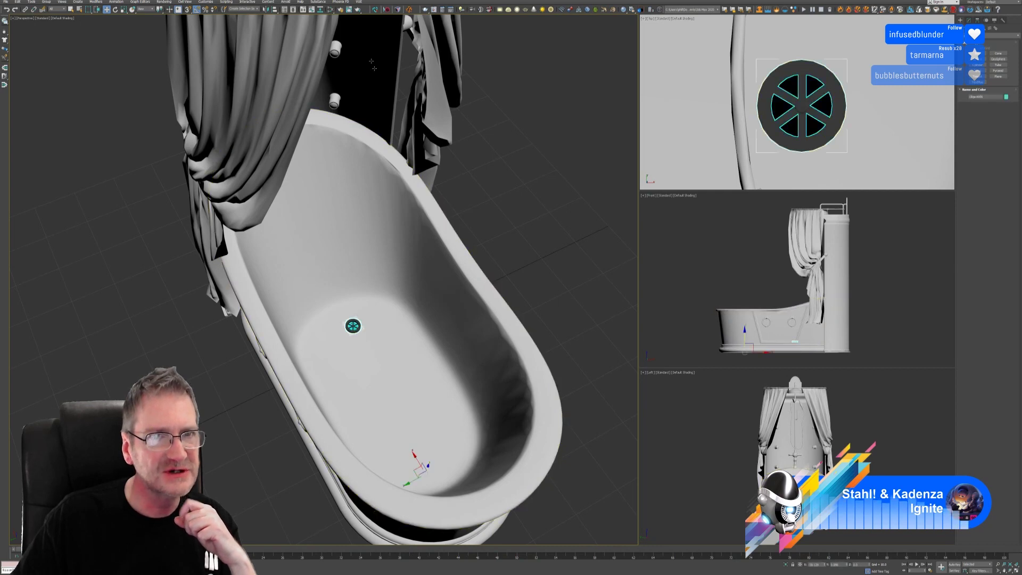
left_click(330, 10)
left_click(442, 143)
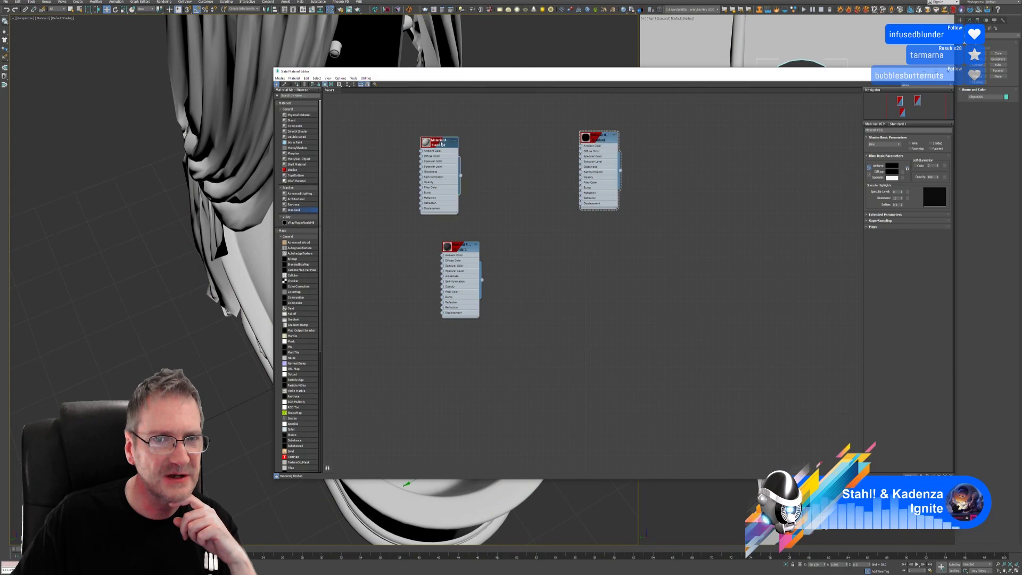
right_click(441, 142)
left_click(465, 151)
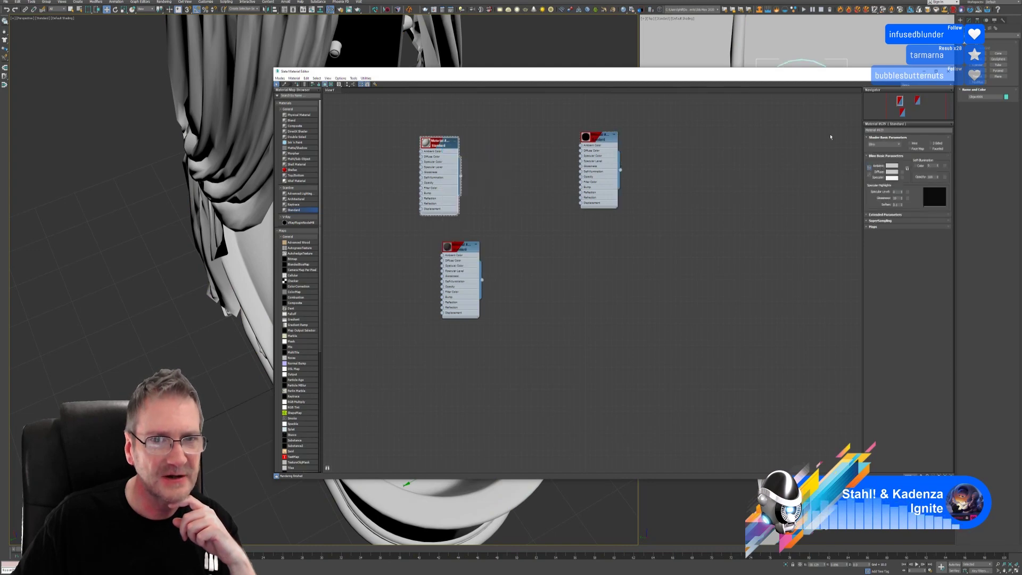
left_click(949, 72)
left_click(533, 263)
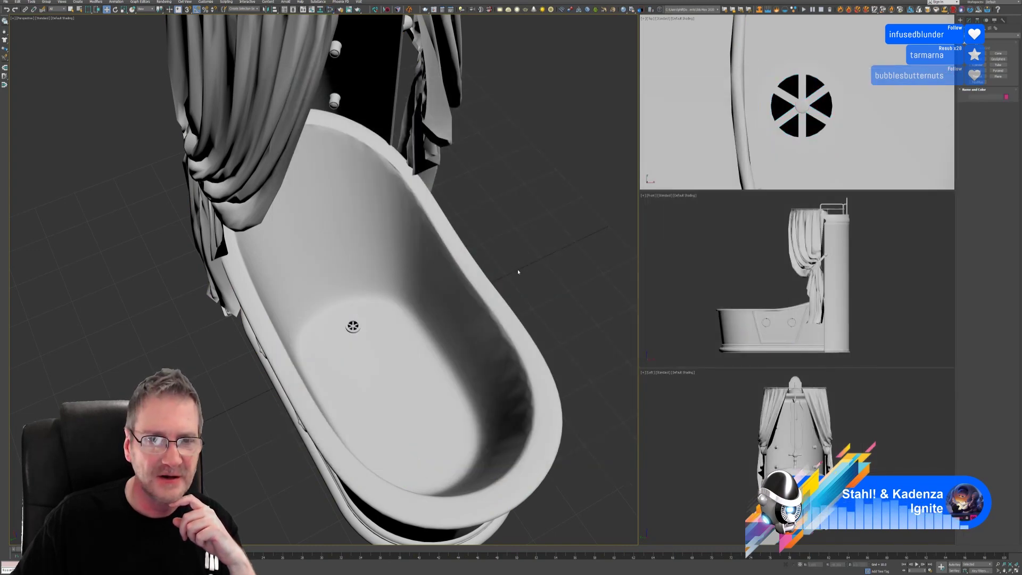
Select the bathtub body and send it to RizomUV for unwrapping.
middle_click_drag(512, 263, 504, 258)
left_click(469, 315)
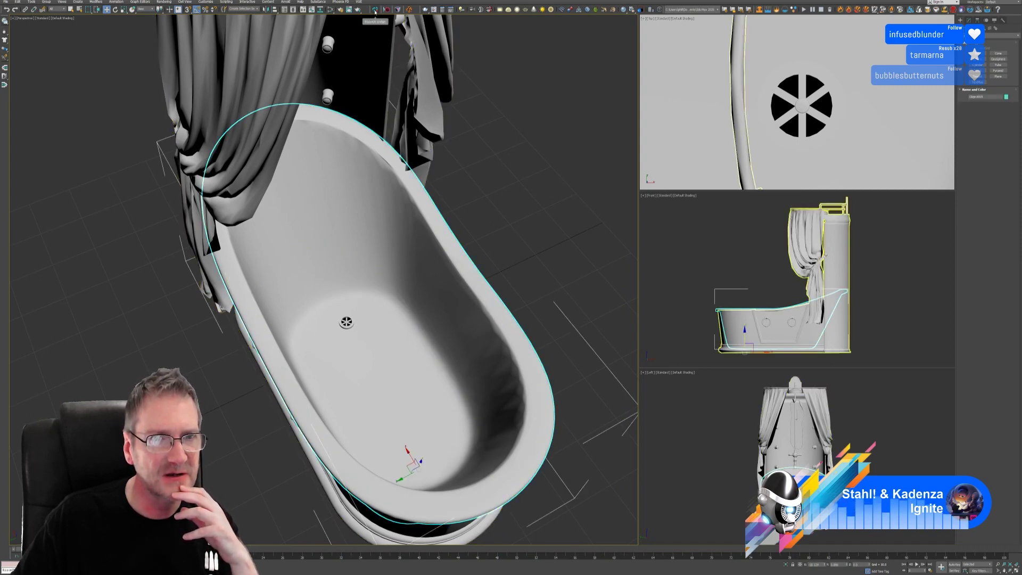
left_click(374, 10)
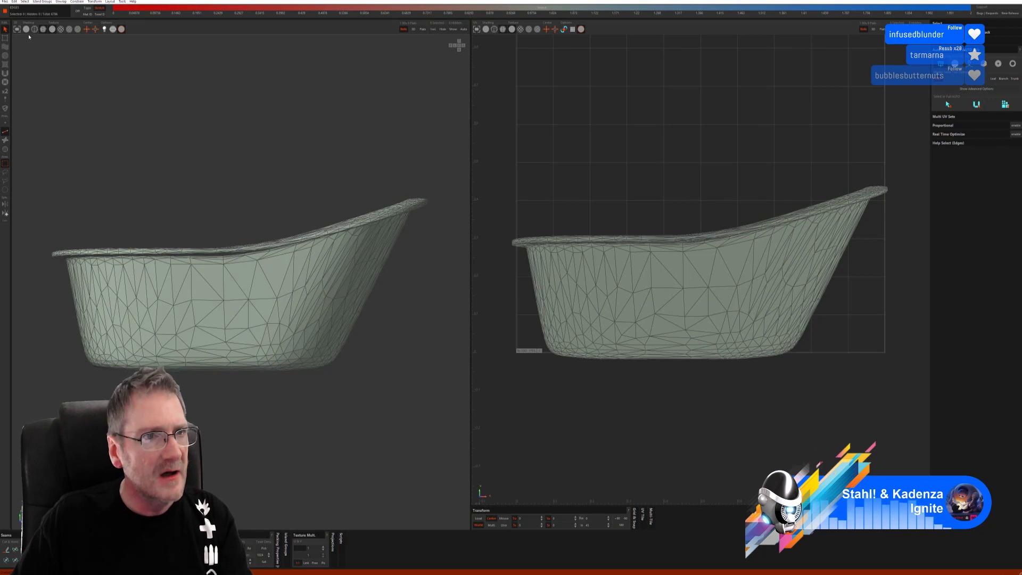
Show the bathtub with solid shading, auto-select its seam edges, and cut and unfold it into UV islands.
left_click(27, 31)
middle_click_drag(192, 191, 222, 210)
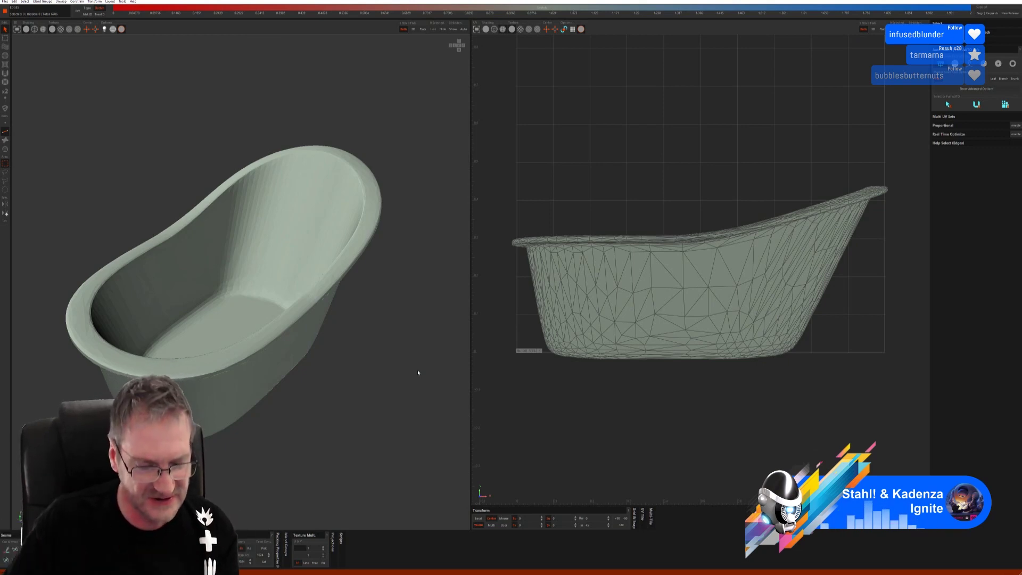
left_click_drag(376, 407, 403, 415, "alt")
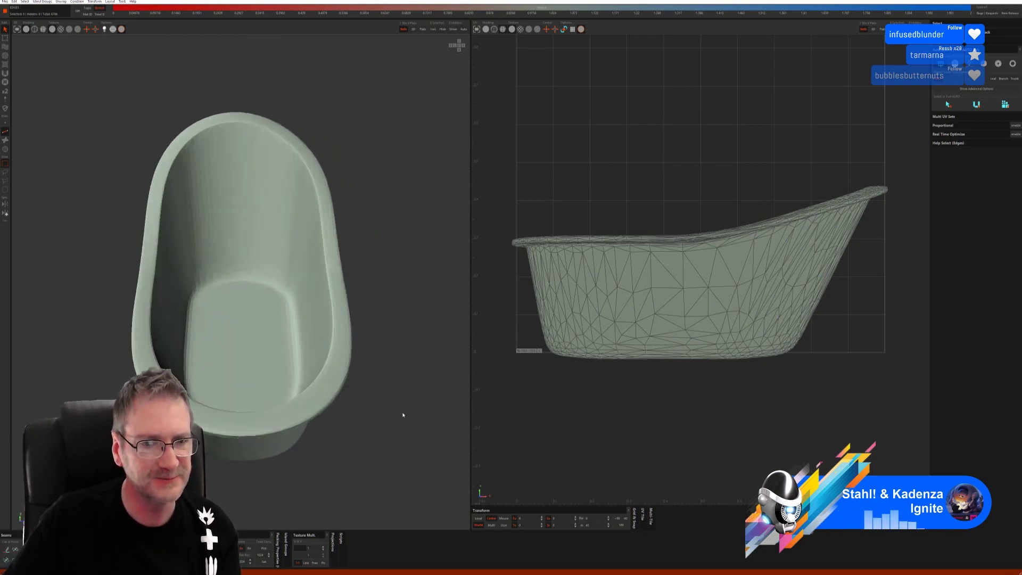
left_click_drag(360, 298, 346, 320, "alt")
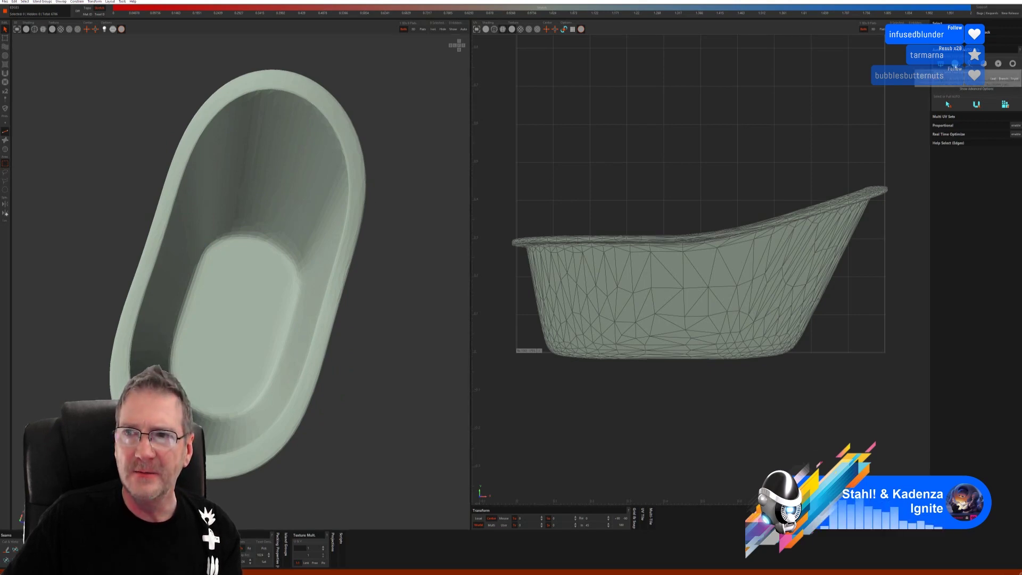
left_click(947, 112)
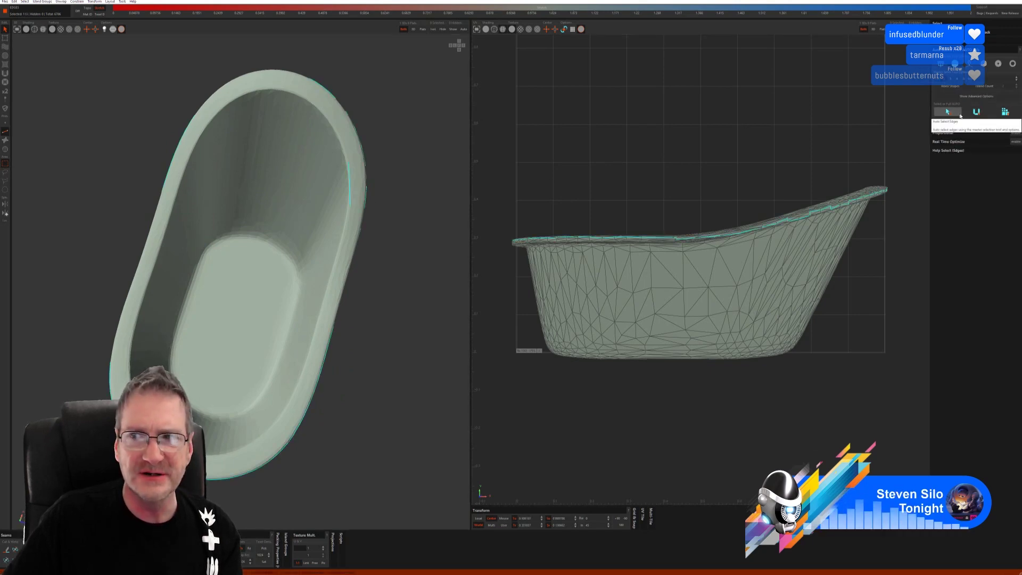
left_click(976, 112)
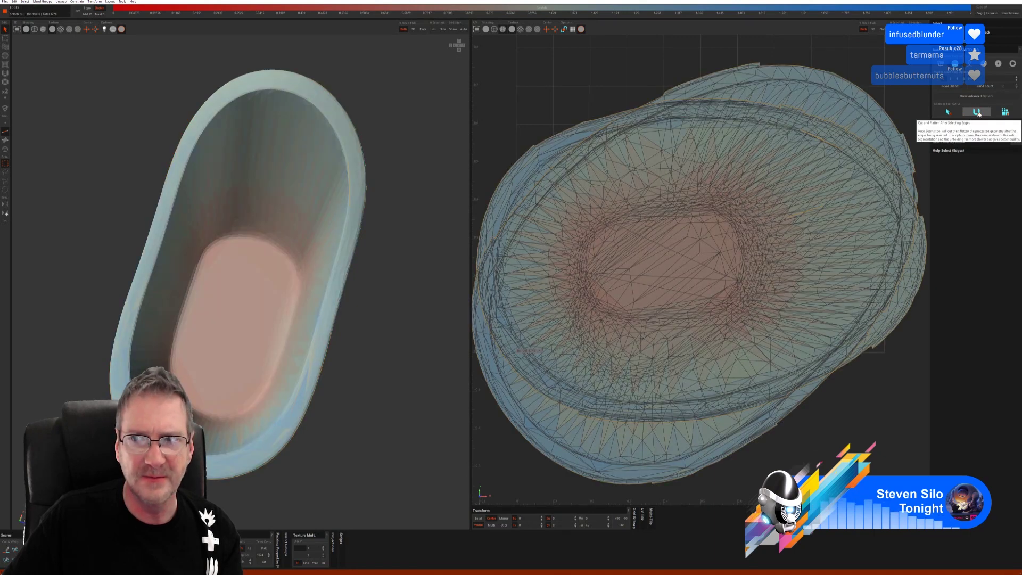
Check the bathtub's UVs for distortion with the checker texture, and save the unwrapped mesh back to 3ds Max.
left_click(61, 29)
left_click_drag(298, 266, 342, 196, "alt")
middle_click_drag(343, 196, 266, 241)
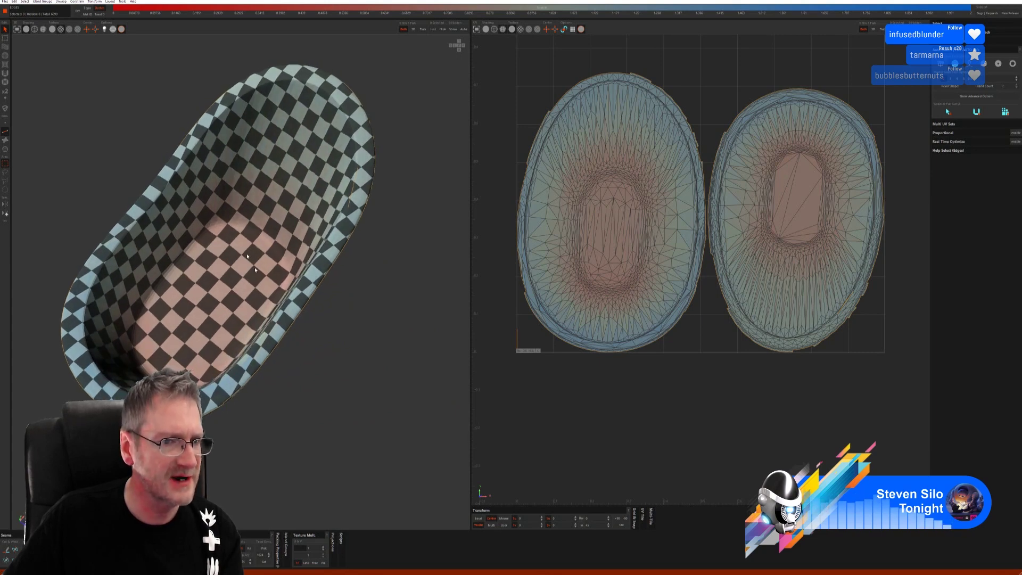
middle_click_drag(235, 302, 259, 272)
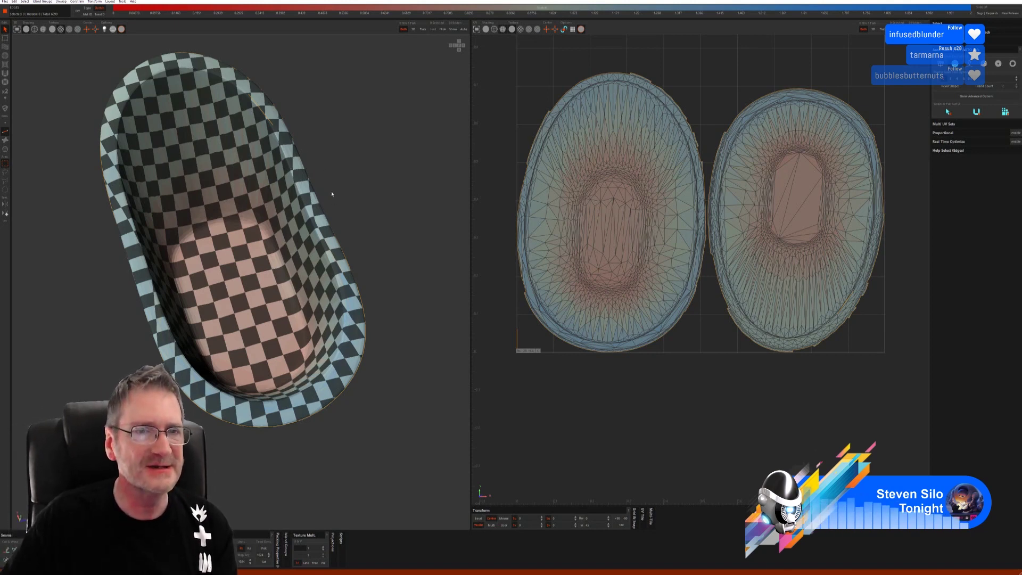
left_click(5, 2)
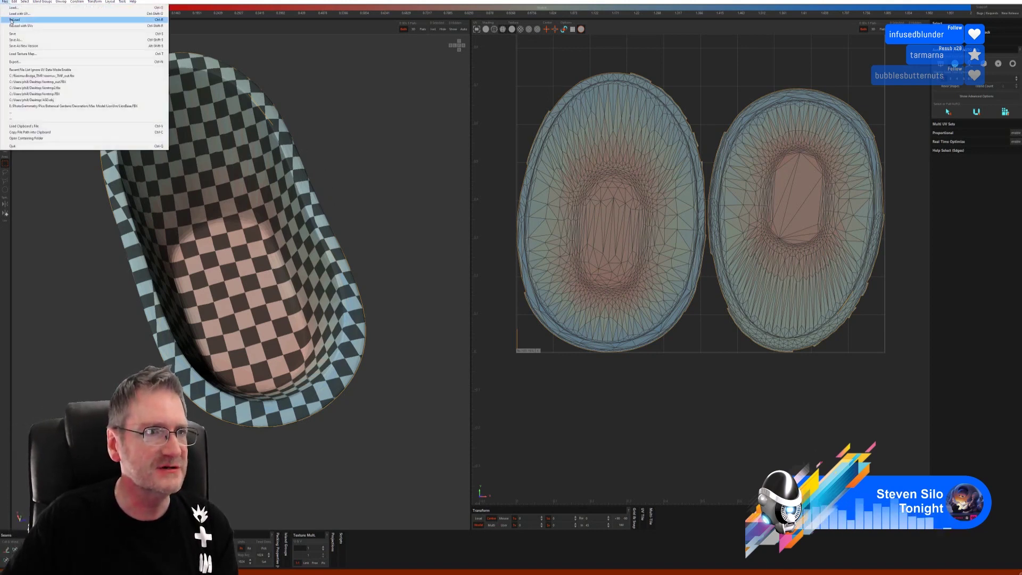
left_click(20, 34)
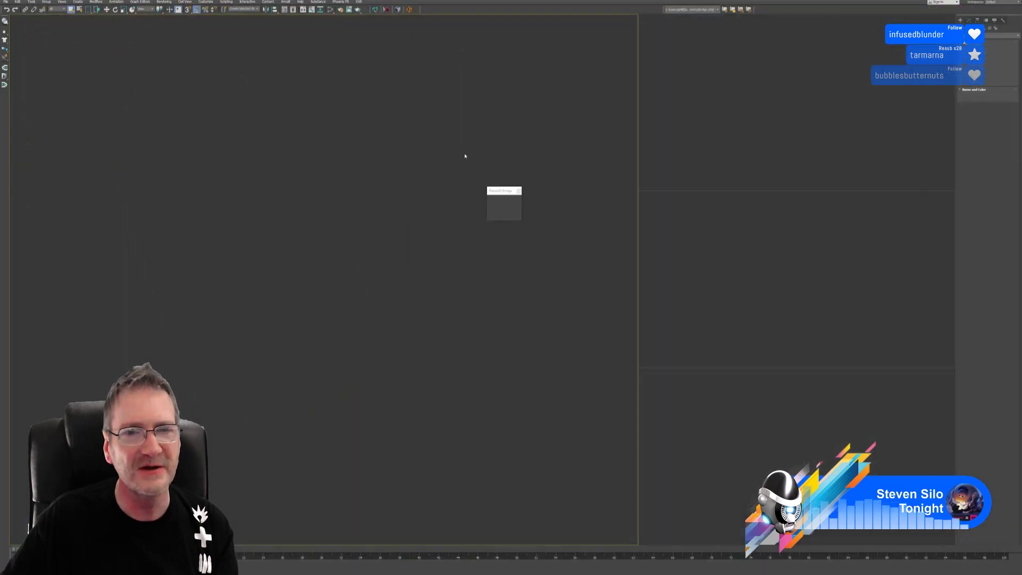
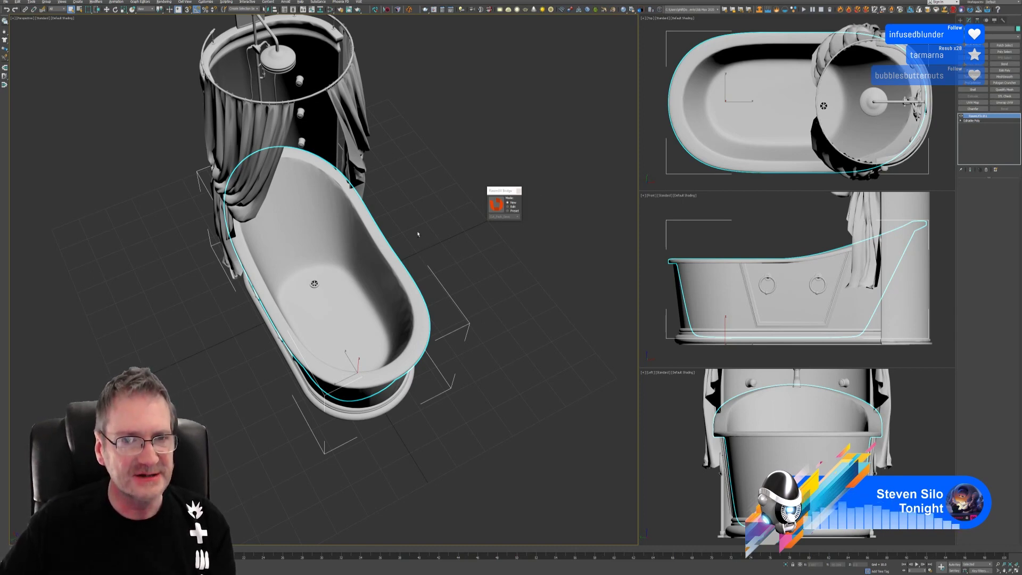
middle_click_drag(418, 234, 423, 217, "alt")
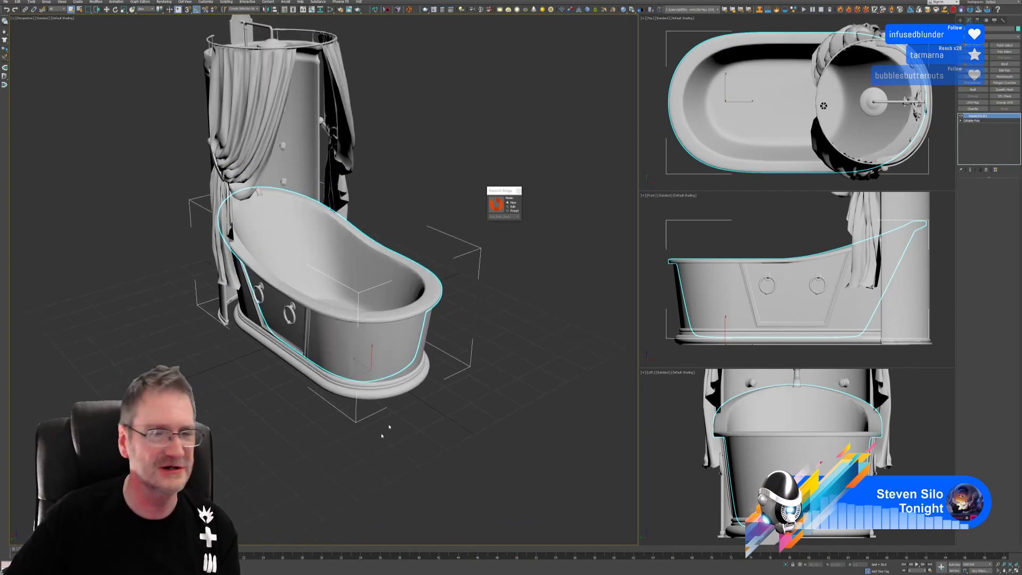
mouse_move(364, 158)
middle_mouse_down("alt")
mouse_move(372, 144)
mouse_move(374, 153)
middle_mouse_up("alt")
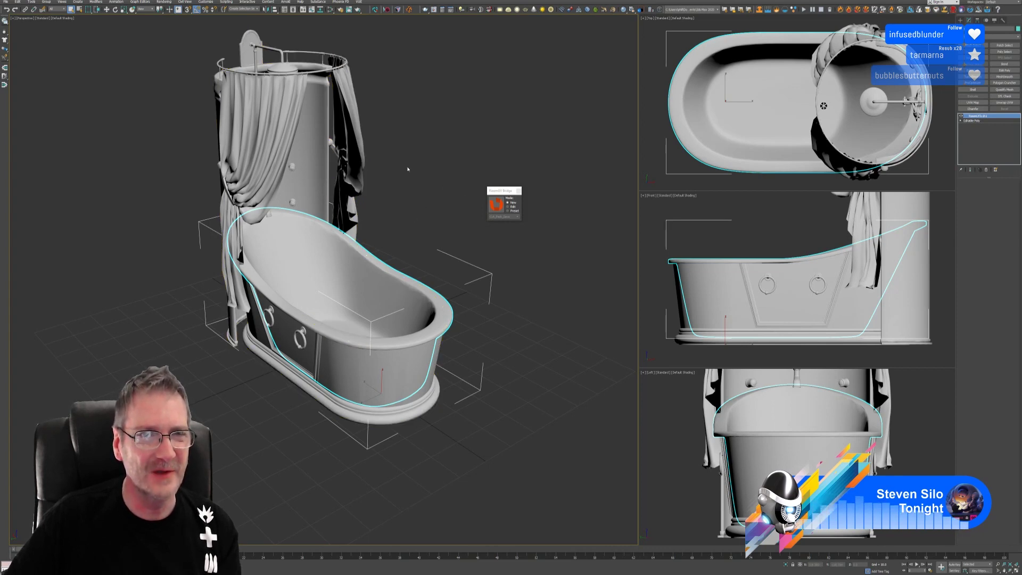
right_click(982, 118)
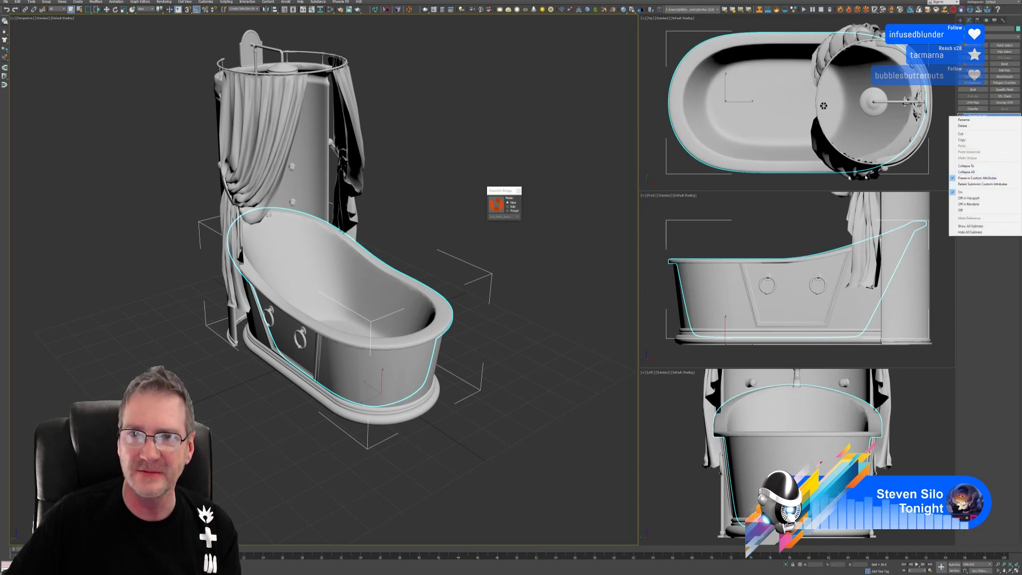
left_click(503, 156)
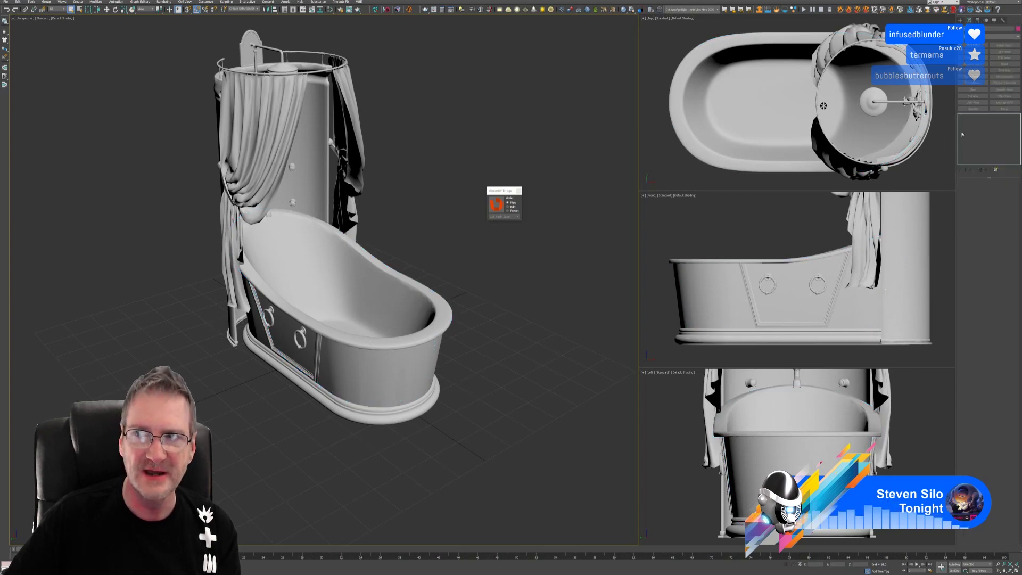
left_click(355, 320)
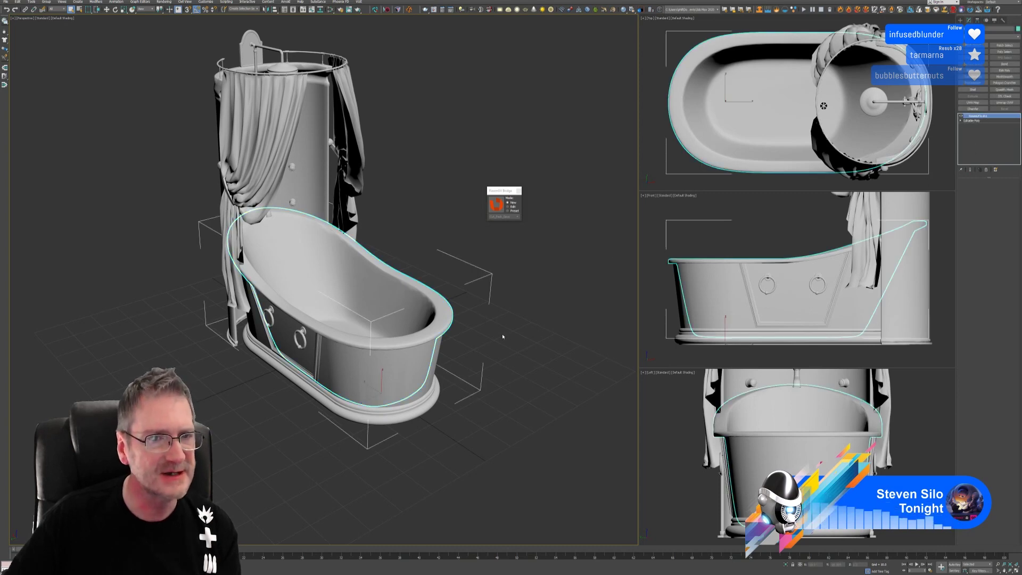
Detach the curved shower wall element from the bathtub model as a separate object.
left_click(318, 142)
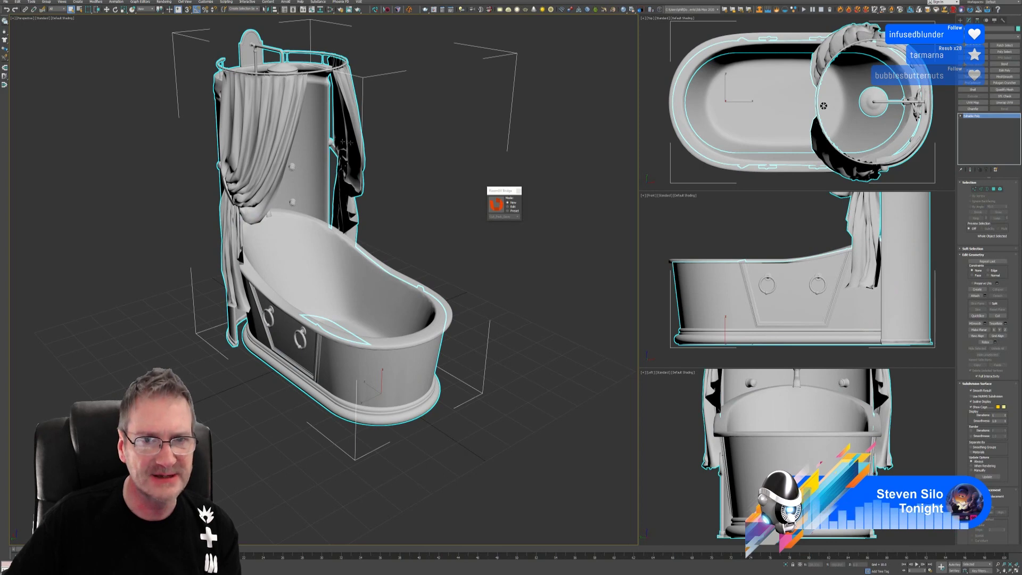
left_click(1001, 189)
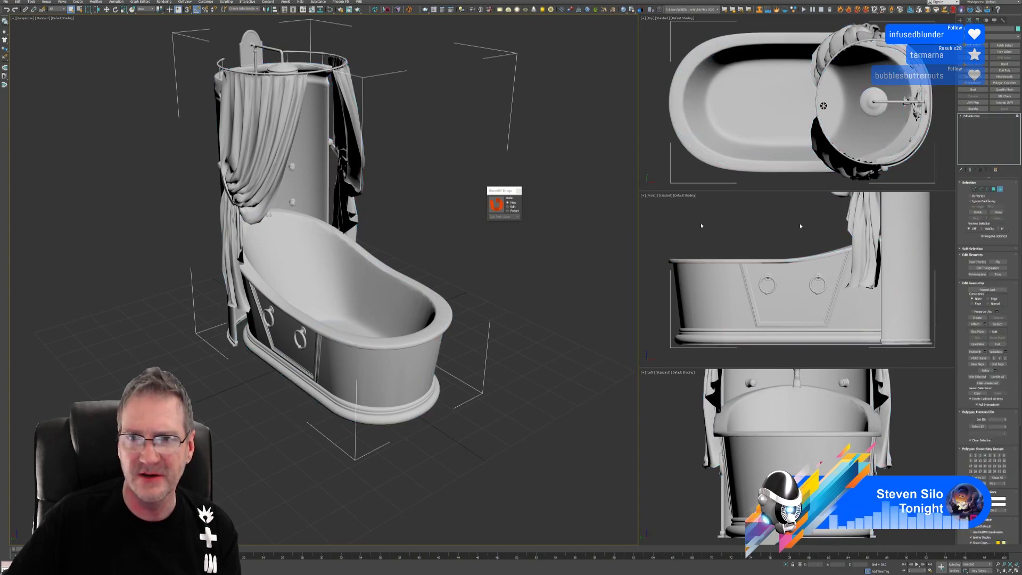
left_click(319, 165)
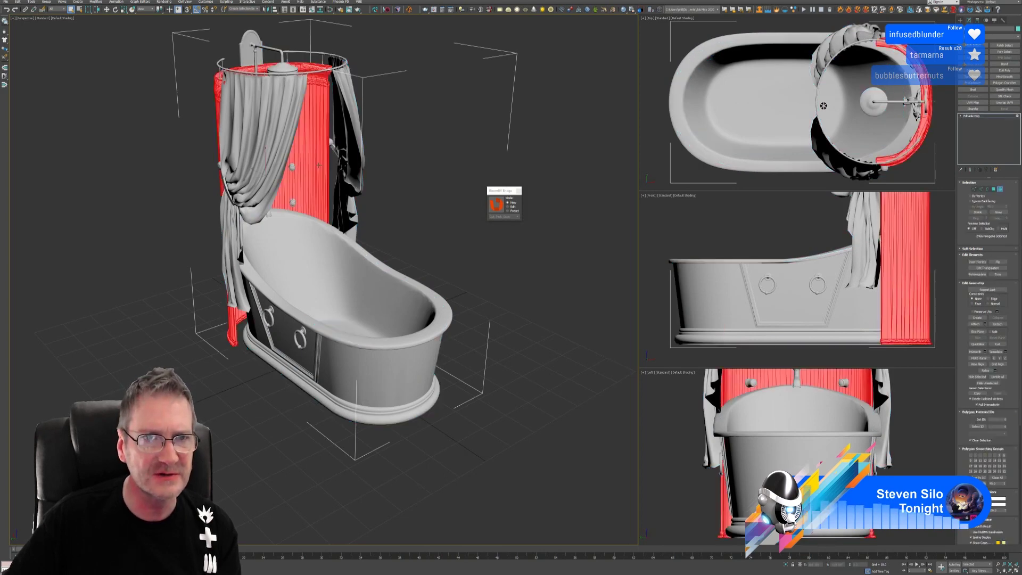
left_click(998, 324)
left_click(529, 289)
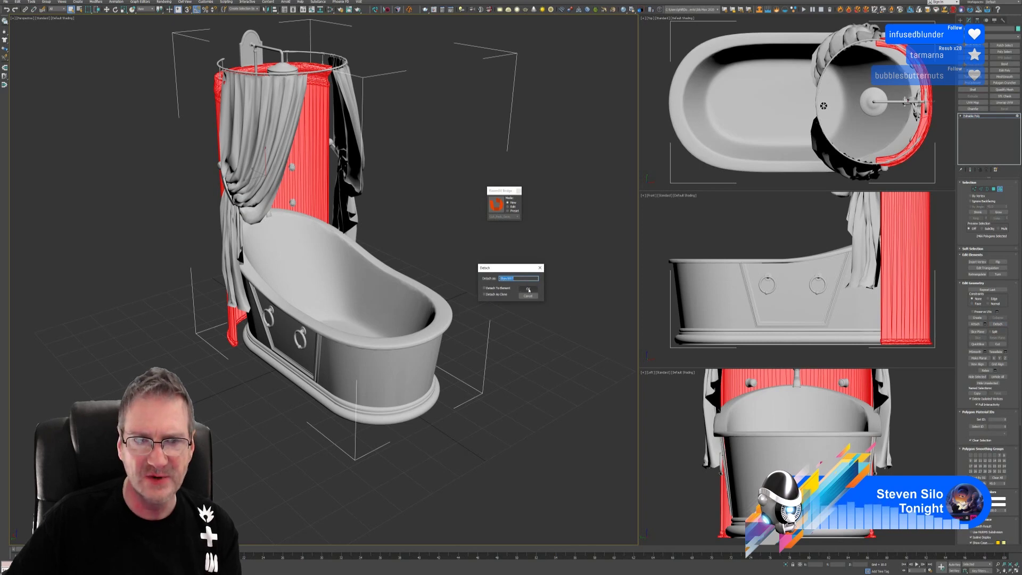
left_click(1000, 189)
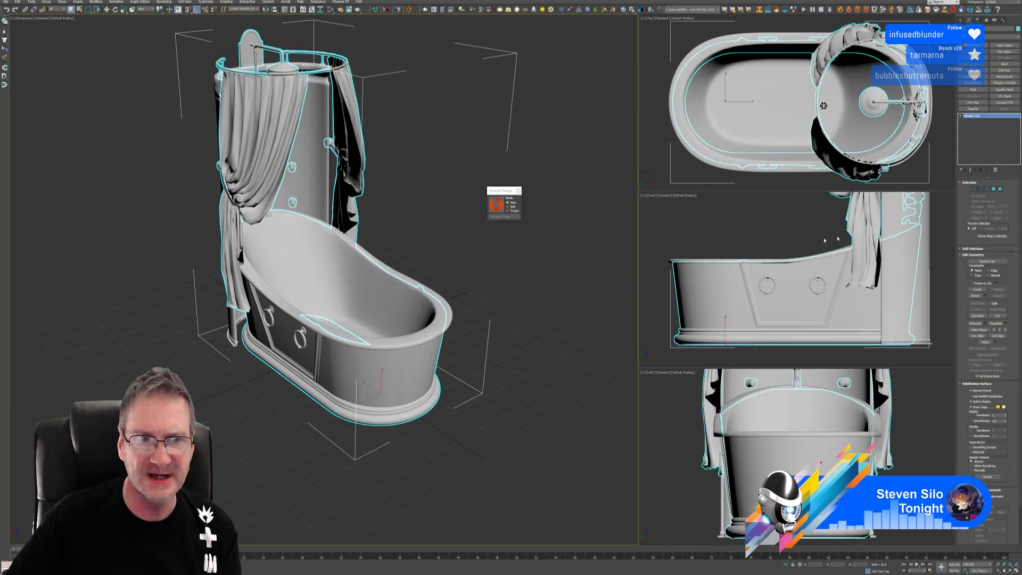
Isolate the detached curved shower wall.
left_click(413, 201)
left_click(316, 181)
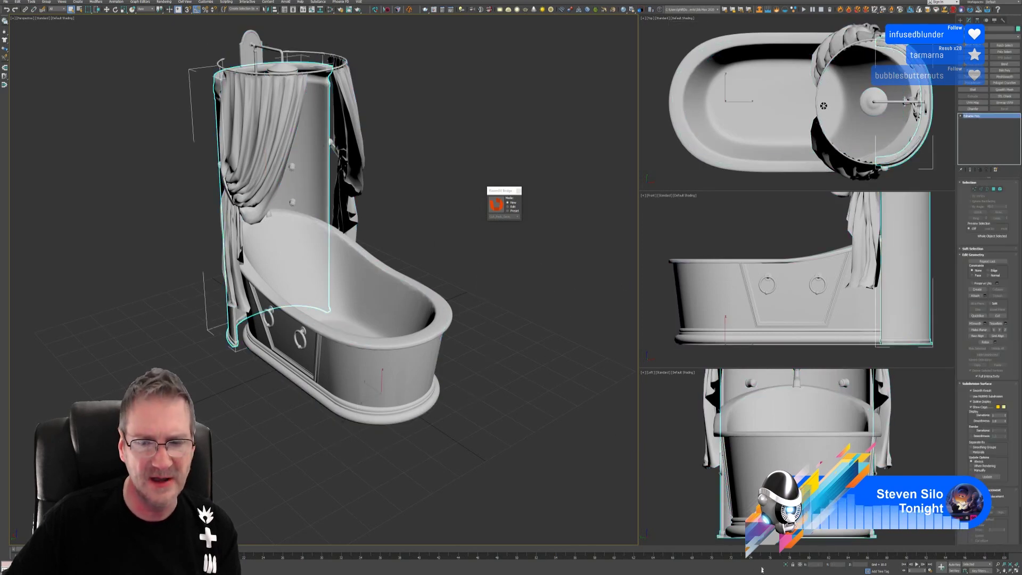
left_click(787, 565)
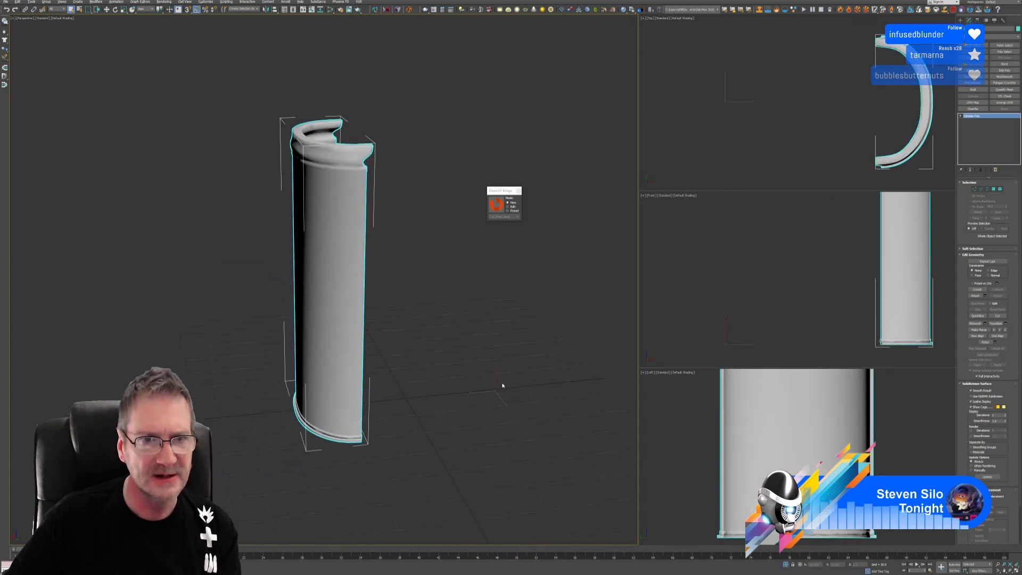
Try a cylindrical UVW Map with a cap on the curved shower wall and fit it to the object.
left_click(1005, 103)
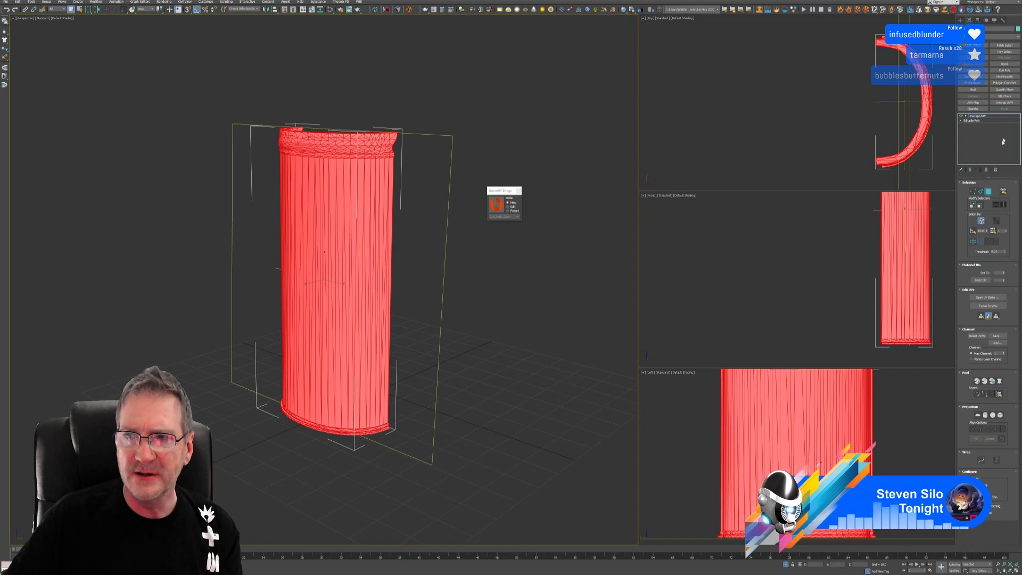
left_click(988, 170)
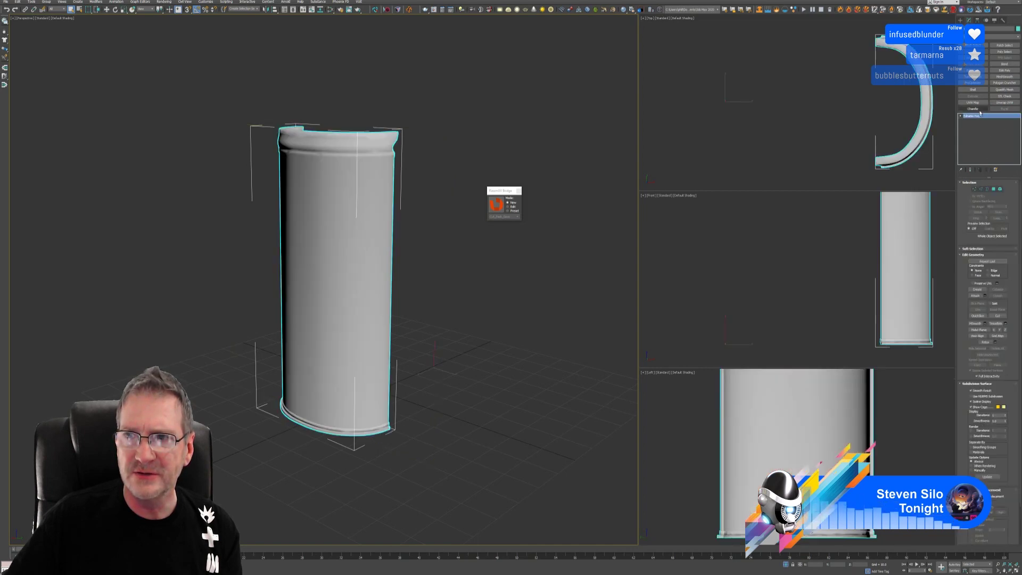
left_click(975, 103)
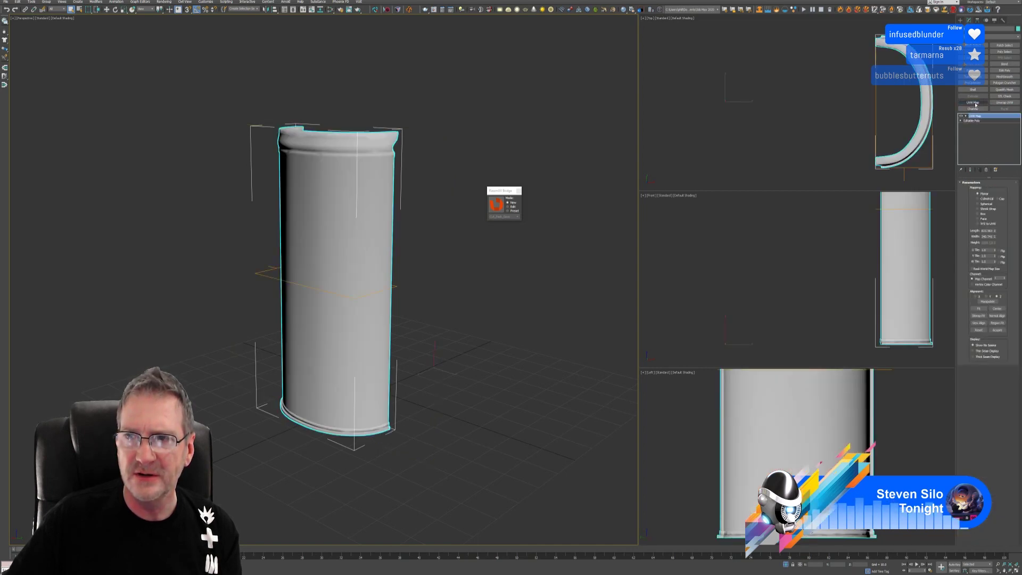
left_click(991, 199)
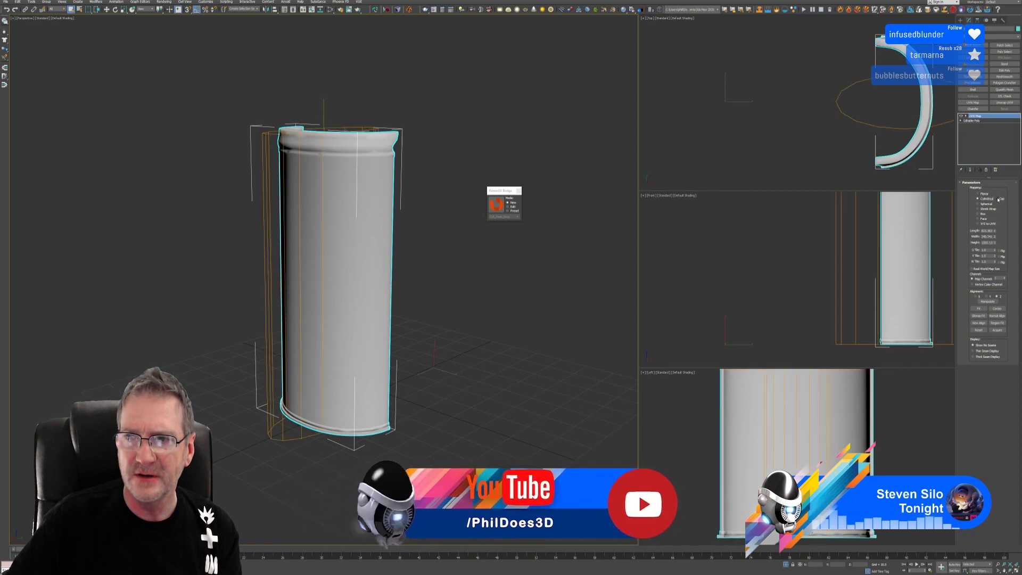
left_click(983, 309)
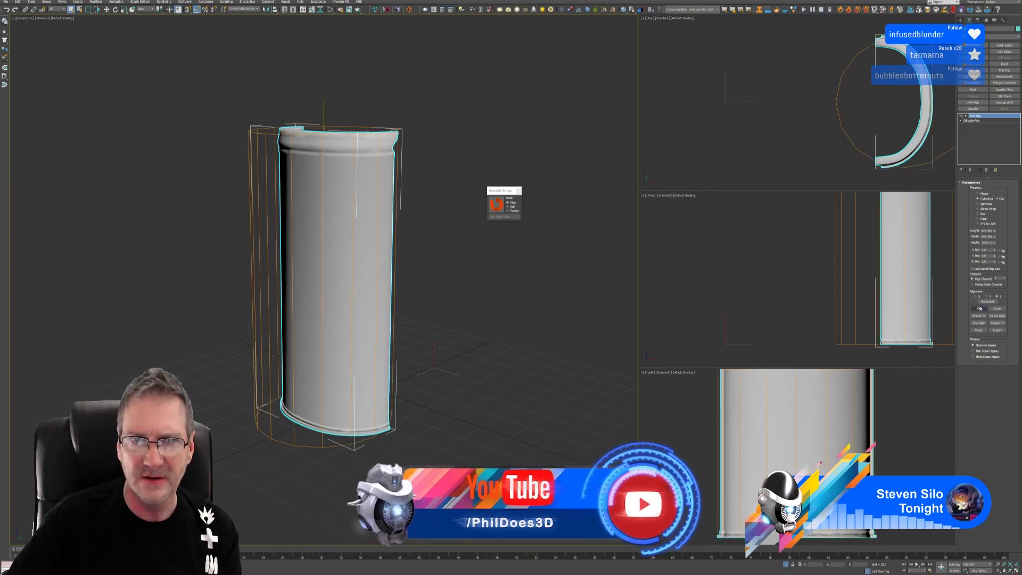
Add Unwrap UVW to the curved wall and pack its UV elements in the UV editor.
left_click(1004, 102)
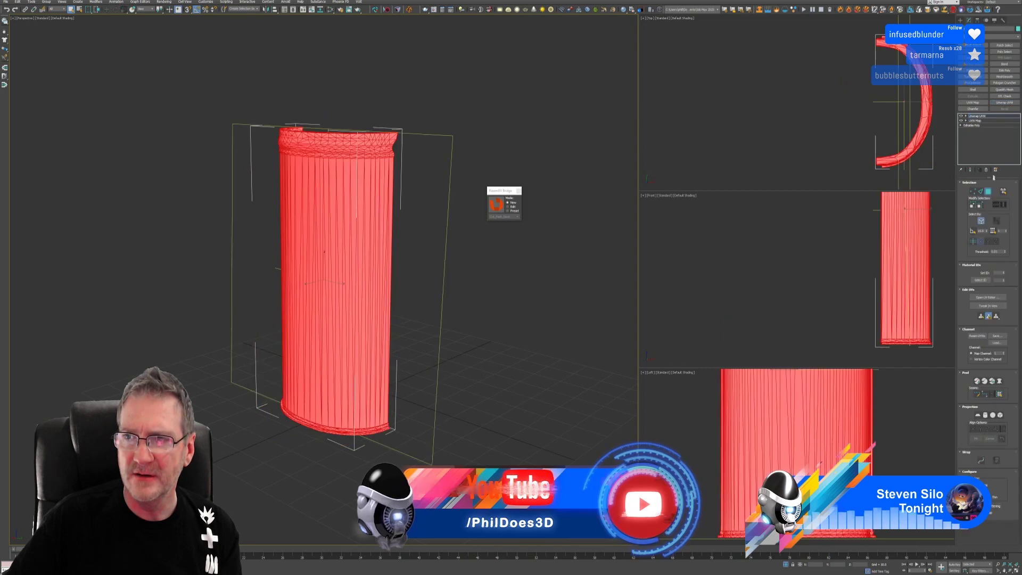
left_click(989, 297)
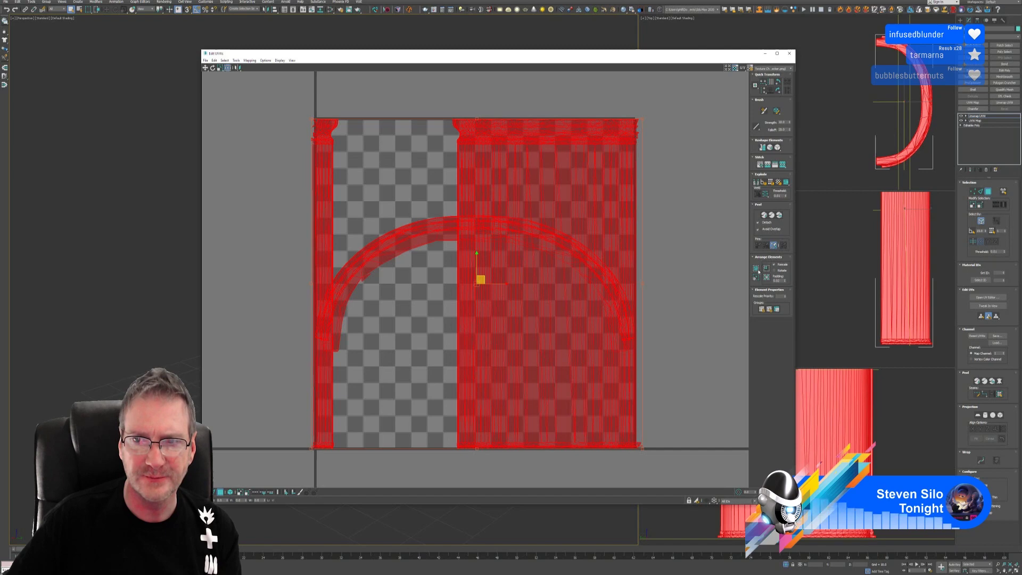
left_click(759, 271)
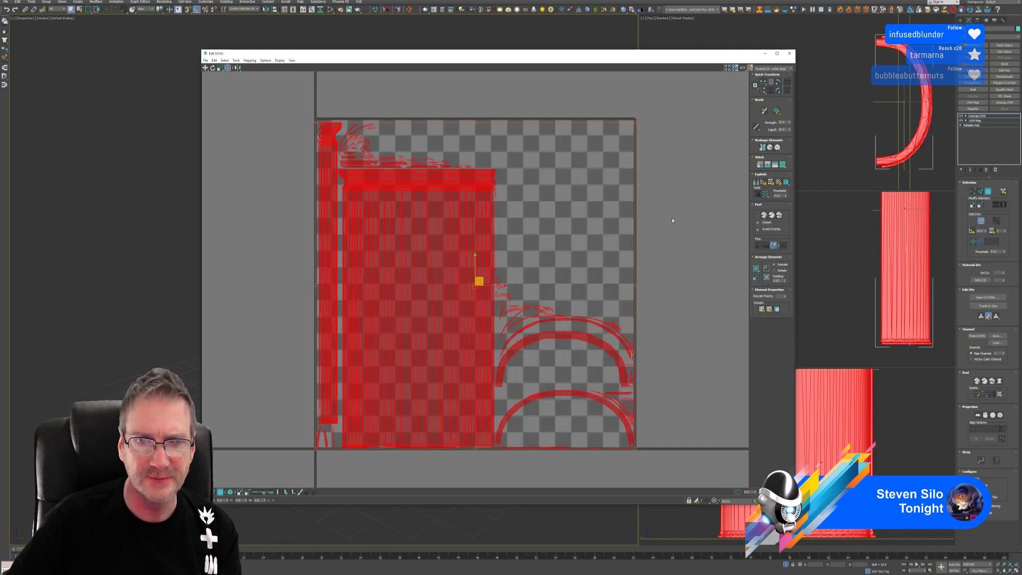
scroll(519, 313, "up", 8)
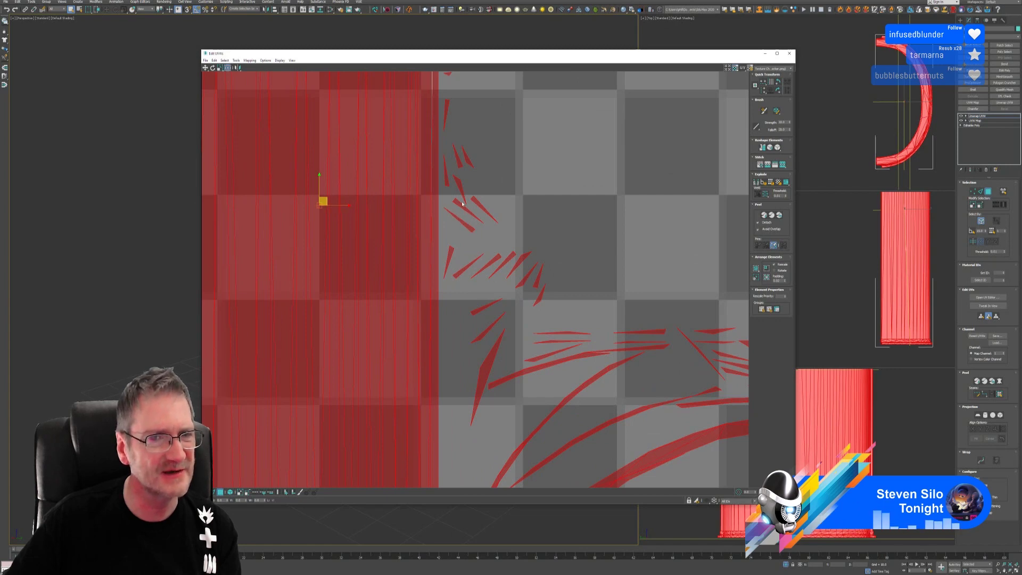
scroll(543, 290, "down", 8)
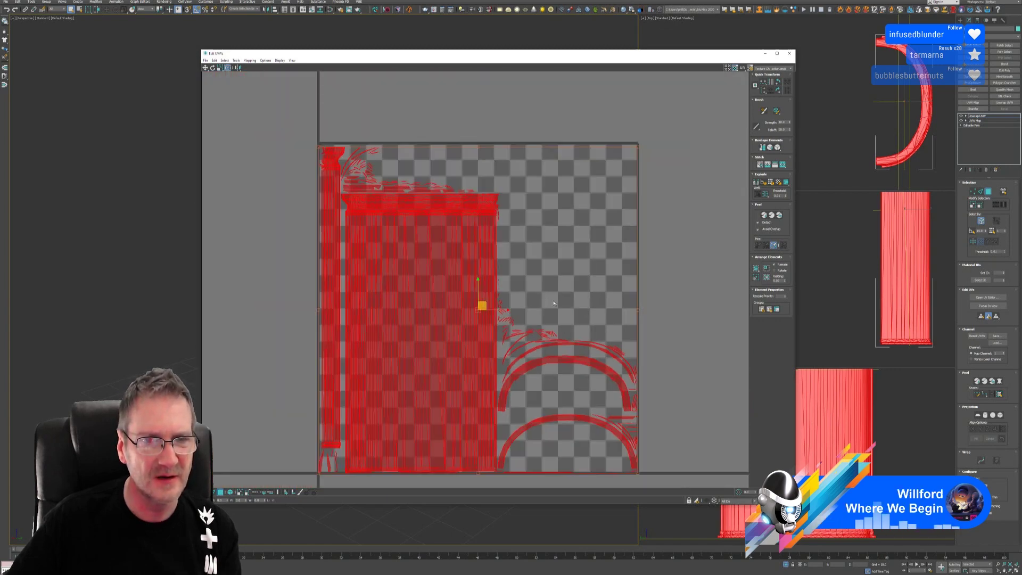
Close the UV editor and remove the Unwrap UVW and UVW Map modifiers from the curved wall.
left_click(789, 54)
left_click(988, 170)
left_click(988, 170)
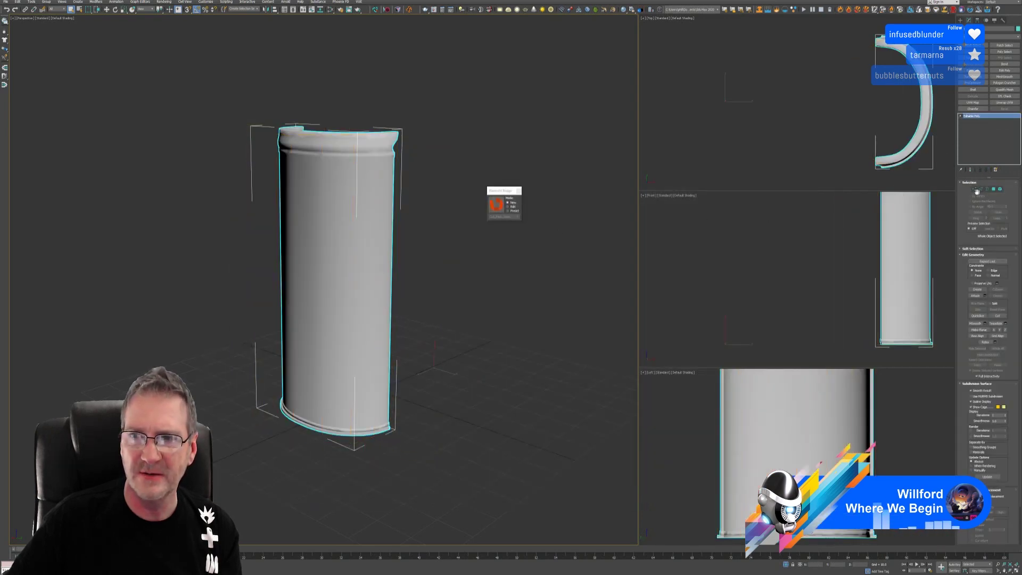
Weld all vertices of the curved wall with an adjusted weld threshold and return to object level.
left_click(974, 190)
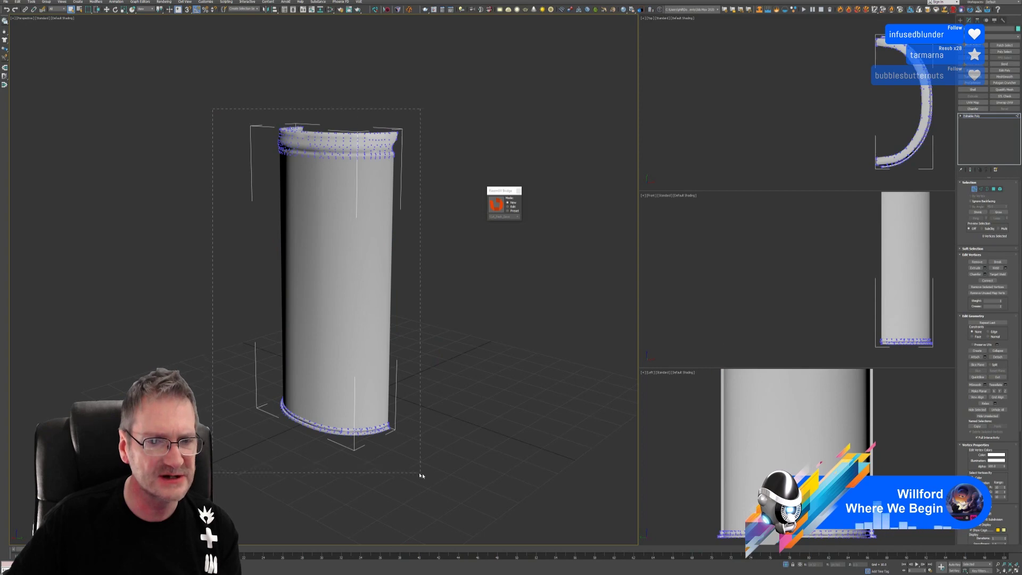
left_click_drag(420, 473, 421, 473)
middle_click_drag(410, 230, 314, 203, "alt")
scroll(377, 198, "up", 4)
scroll(377, 198, "up", 2)
scroll(377, 198, "down", 4)
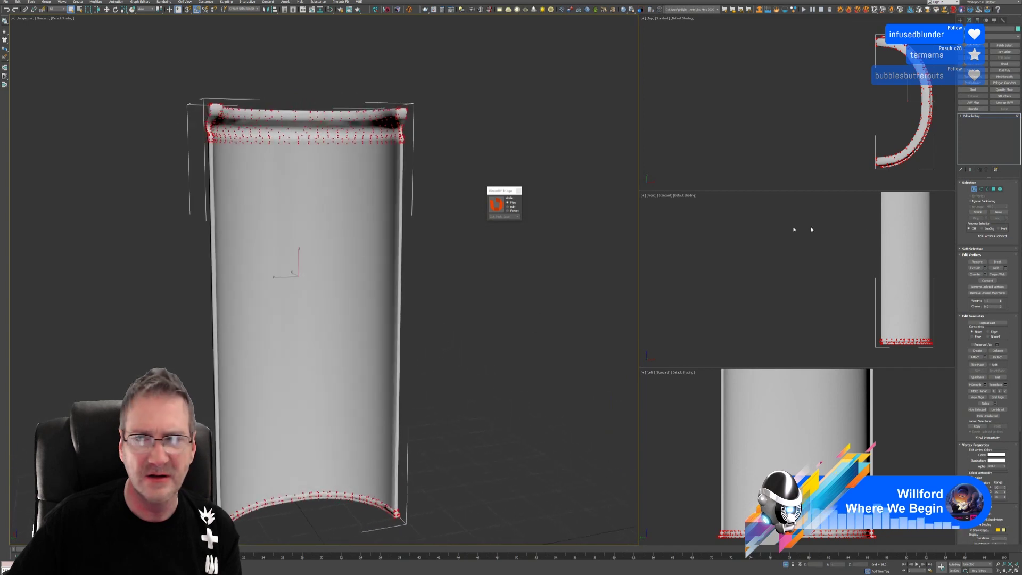
left_click(1006, 268)
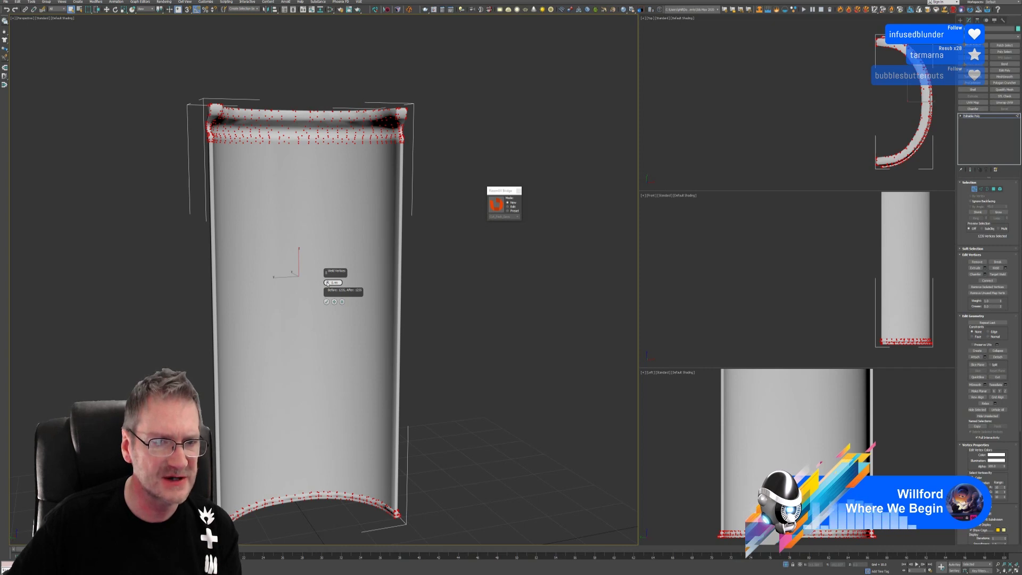
left_click_drag(328, 284, 326, 274)
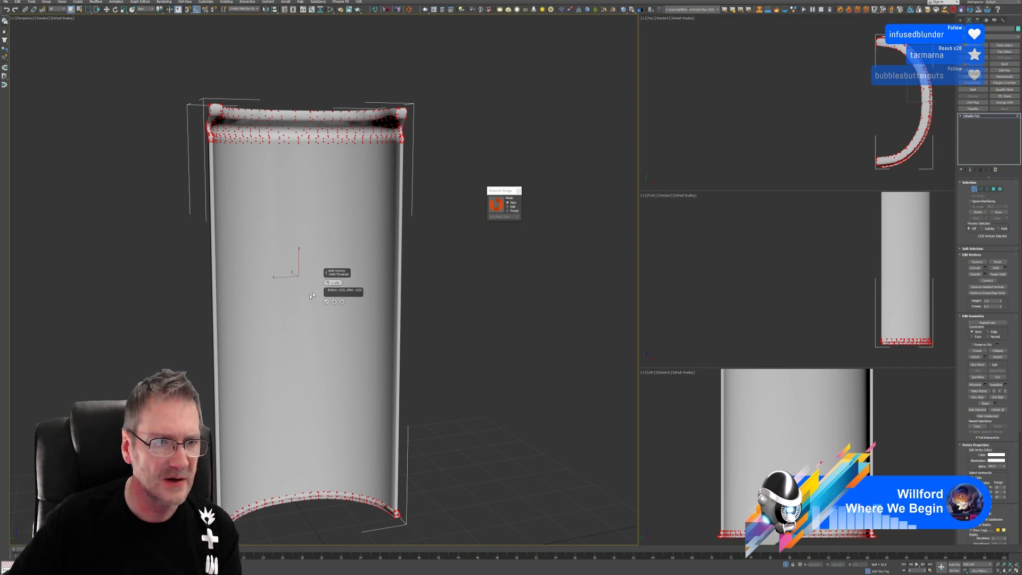
mouse_move(431, 364)
middle_mouse_down("alt")
mouse_move(541, 358)
mouse_move(531, 342)
mouse_move(491, 363)
mouse_move(422, 360)
mouse_move(421, 352)
mouse_move(445, 353)
mouse_move(415, 370)
mouse_move(413, 390)
mouse_move(504, 347)
mouse_move(489, 341)
mouse_move(546, 345)
mouse_move(446, 360)
mouse_move(426, 351)
middle_mouse_up("alt")
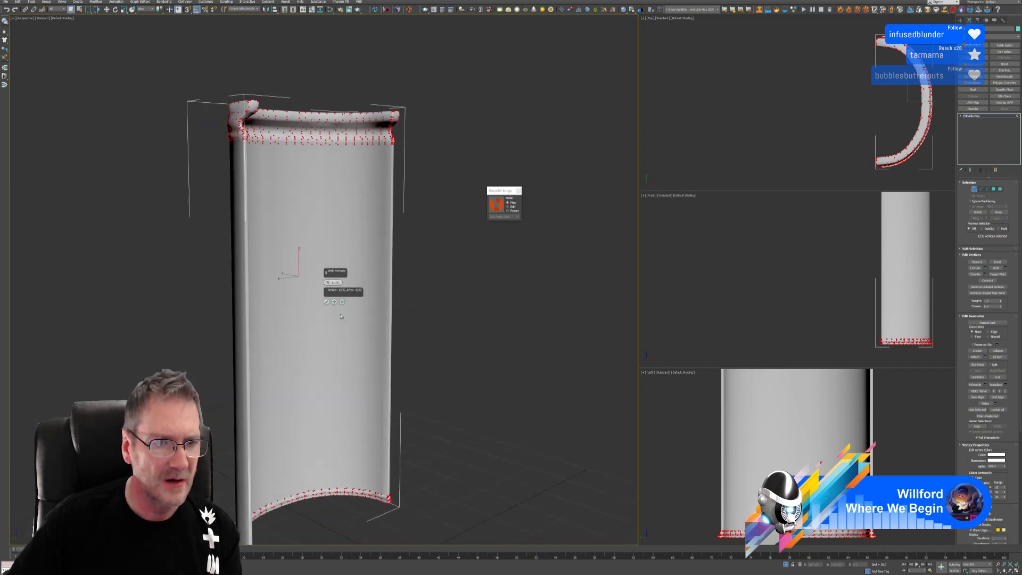
left_click(327, 301)
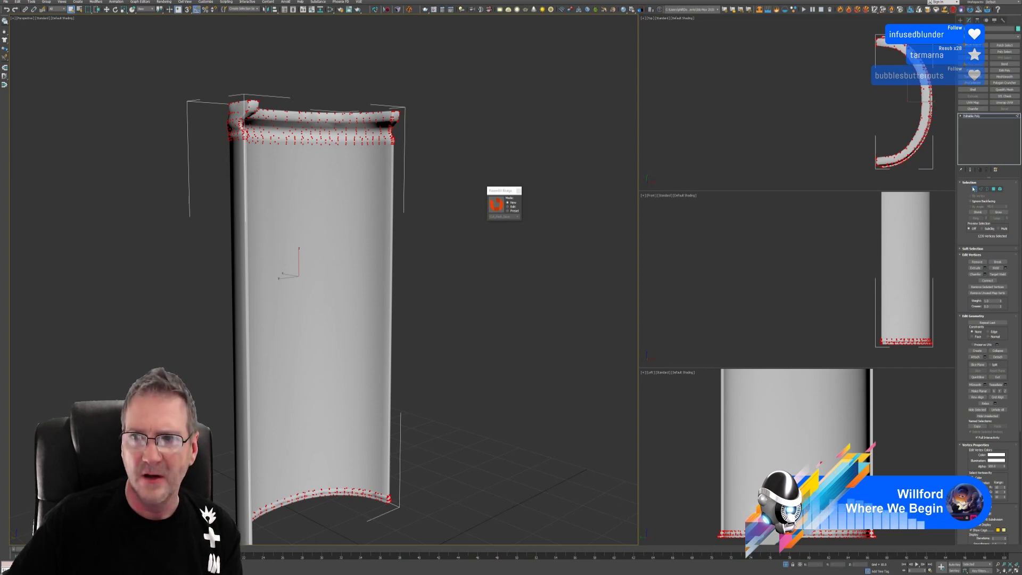
key("1")
middle_click_drag(383, 262, 379, 260)
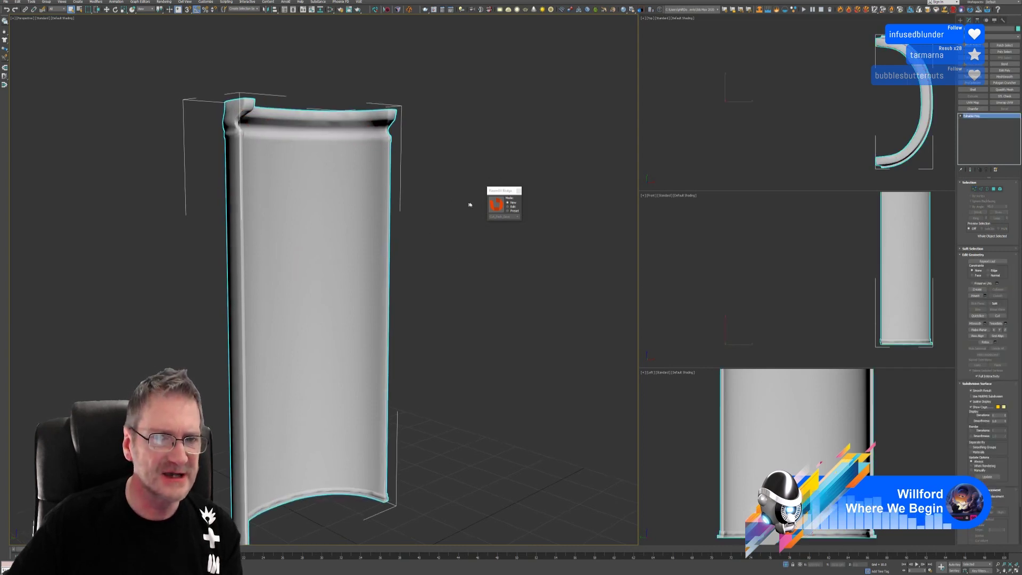
Send the curved wall to RizomUV and display its inner side shaded without wireframe in the 3D view.
left_click(496, 204)
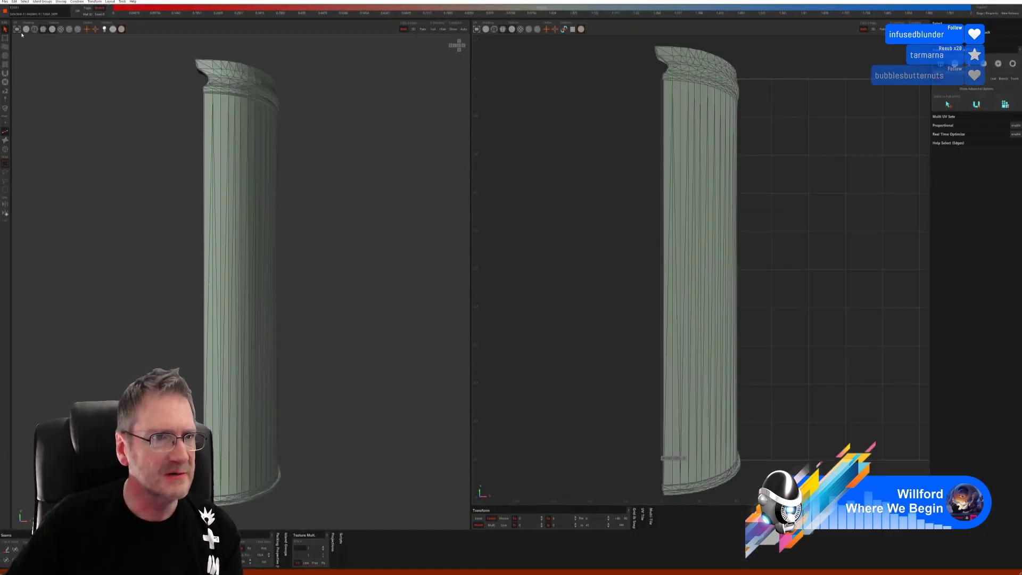
left_click(25, 31)
mouse_move(272, 168)
middle_mouse_down("alt")
mouse_move(244, 183)
mouse_move(340, 178)
middle_mouse_up("alt")
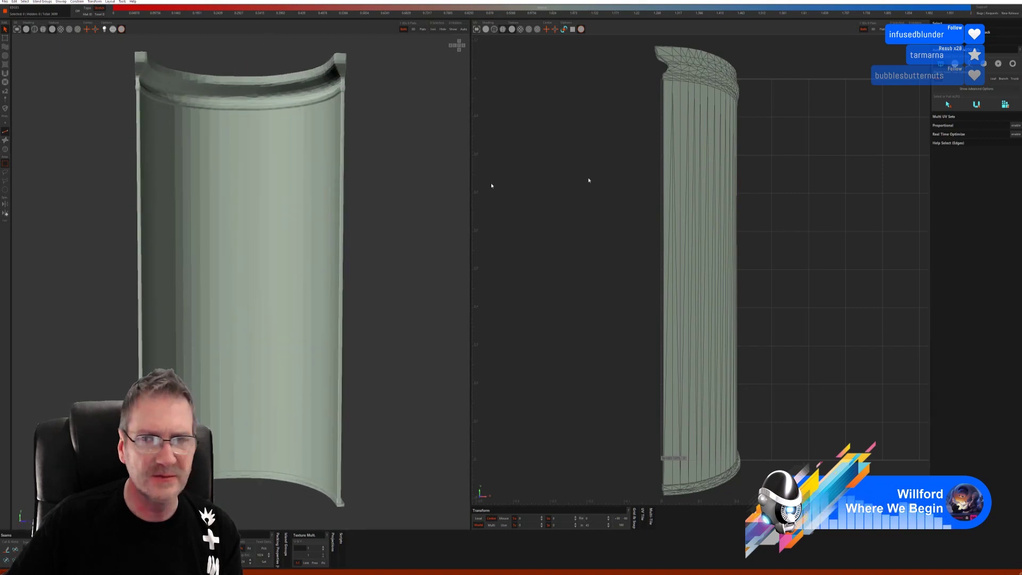
Auto-select the curved wall's seam edges, then unfold and pack its UVs.
left_click(948, 105)
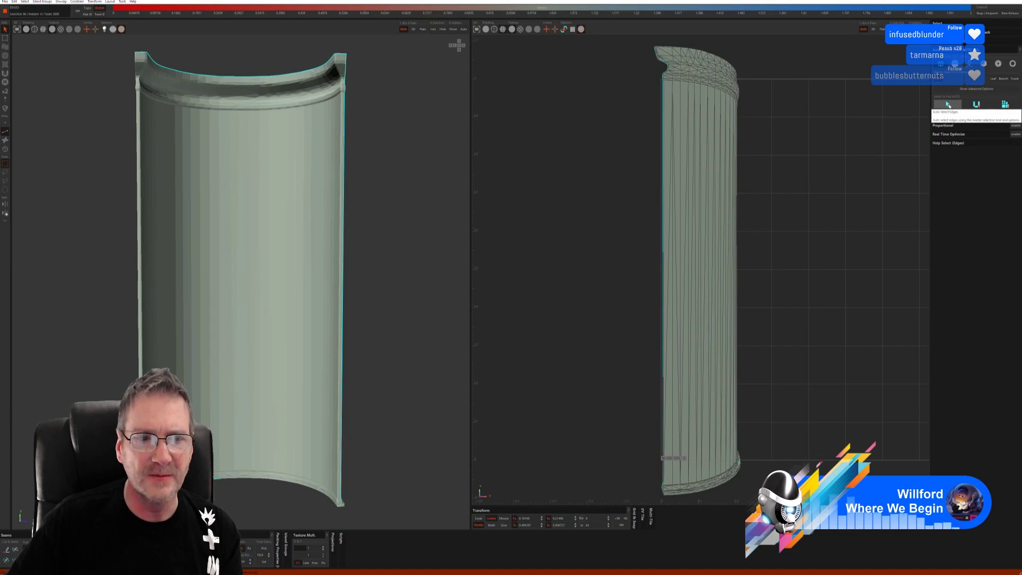
left_click(978, 104)
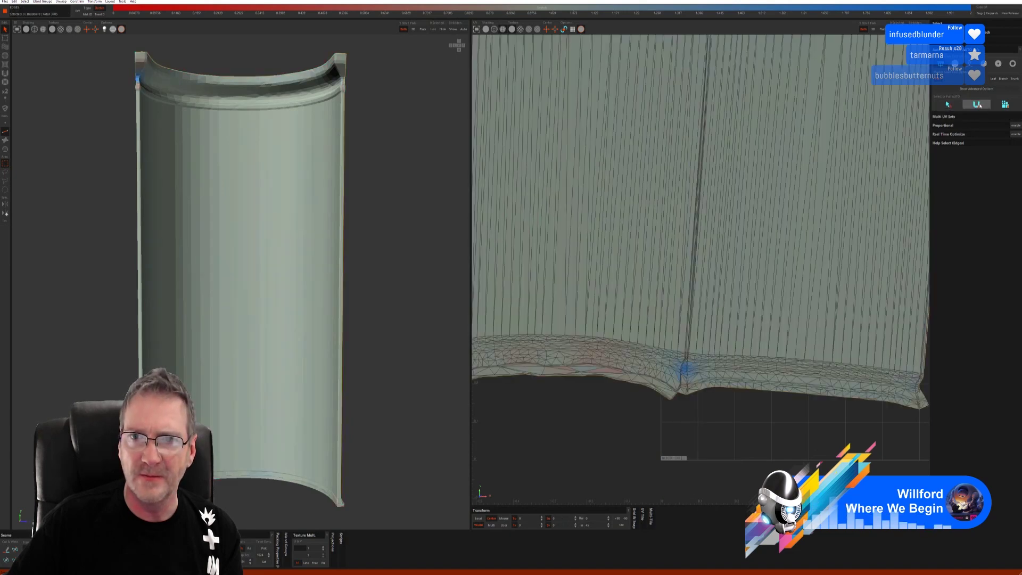
left_click(1007, 102)
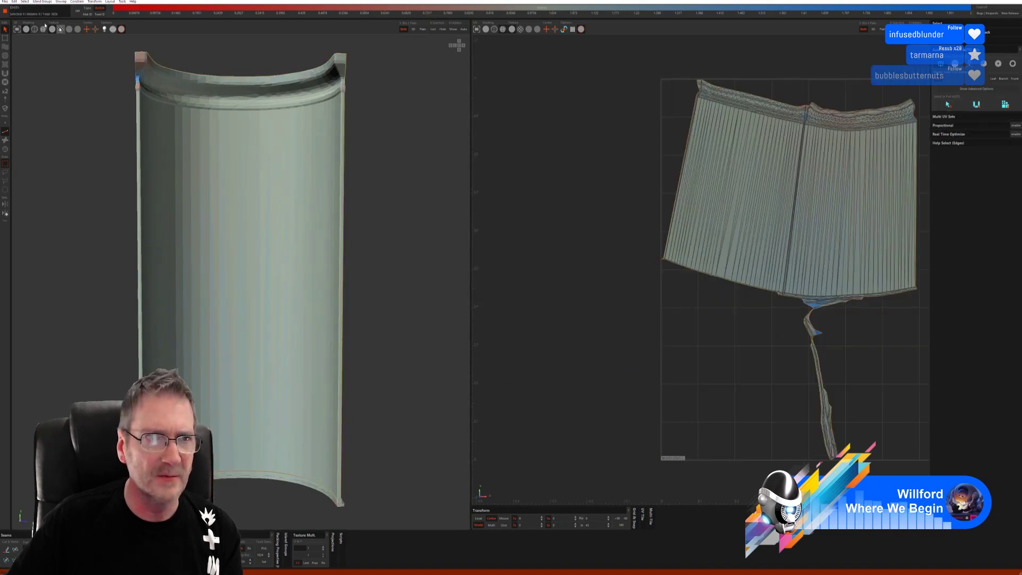
Check the curved wall's unfold with a checker texture in the 3D view, then undo the unfold and packing.
left_click(60, 30)
left_click_drag(149, 126, 299, 180, "alt")
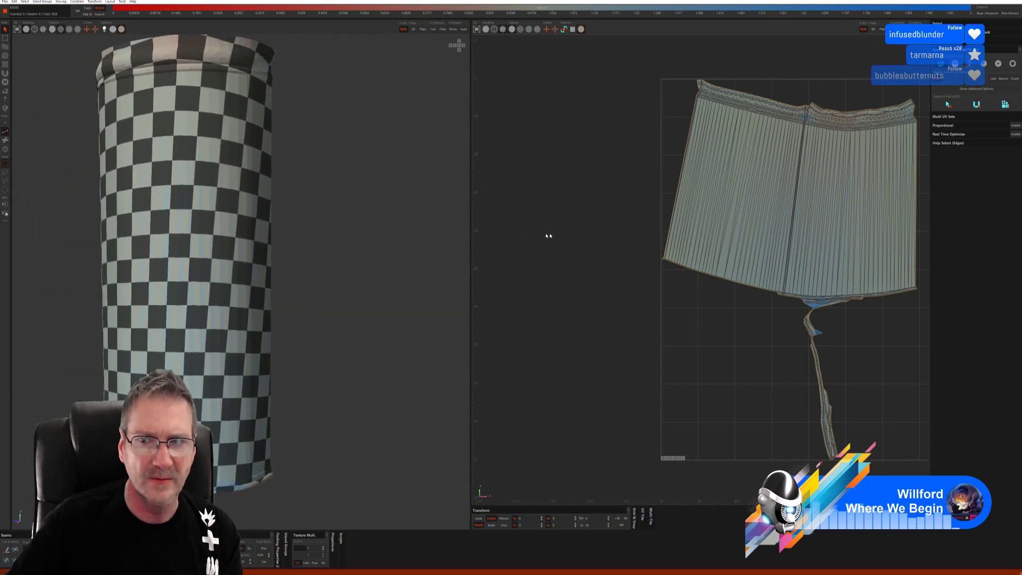
key("ctrl+z")
key("ctrl+z")
key("ctrl+z")
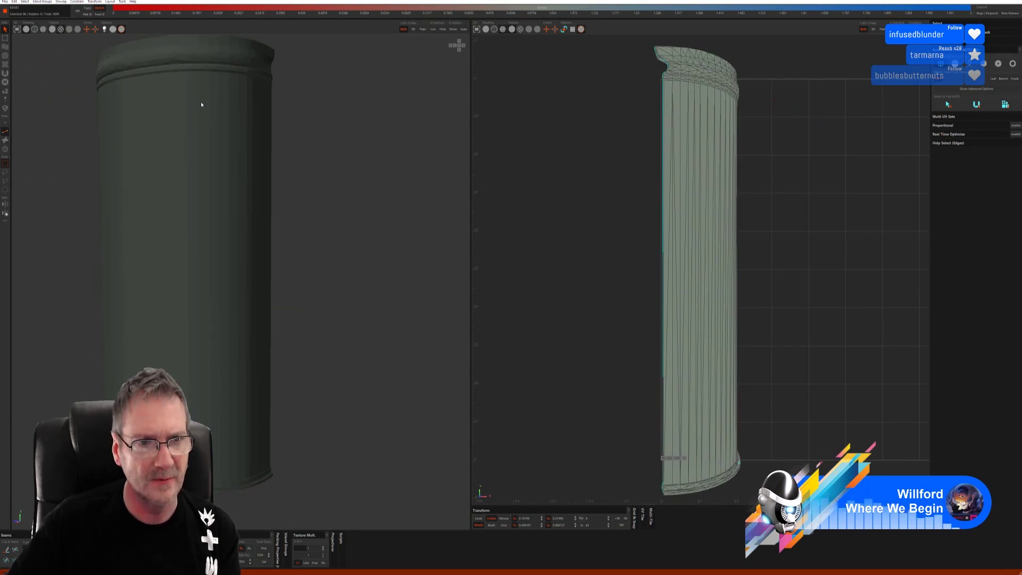
Try cutting and flattening the curved wall with a different auto-seam method, then undo the attempt.
left_click(872, 145)
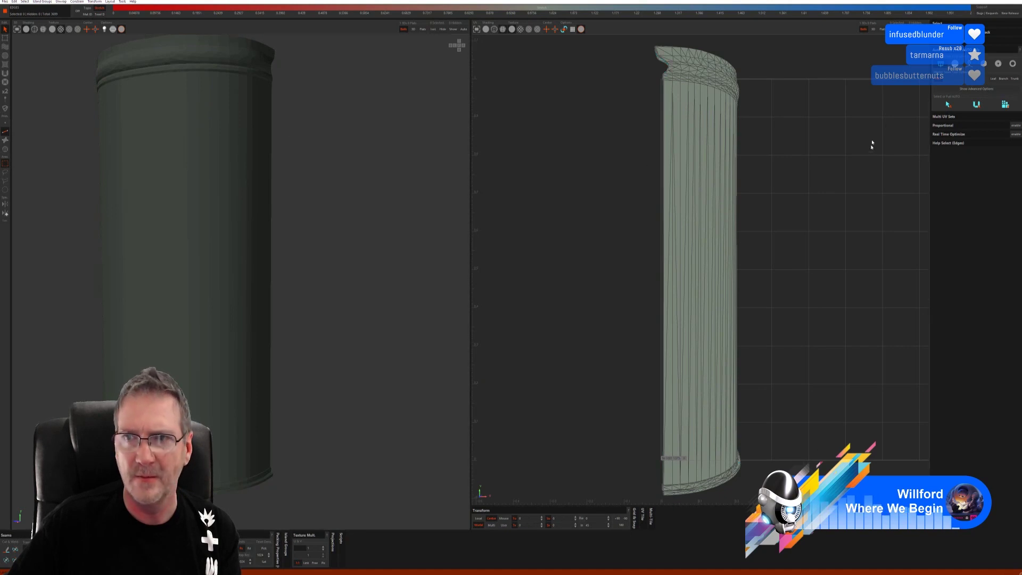
left_click(949, 104)
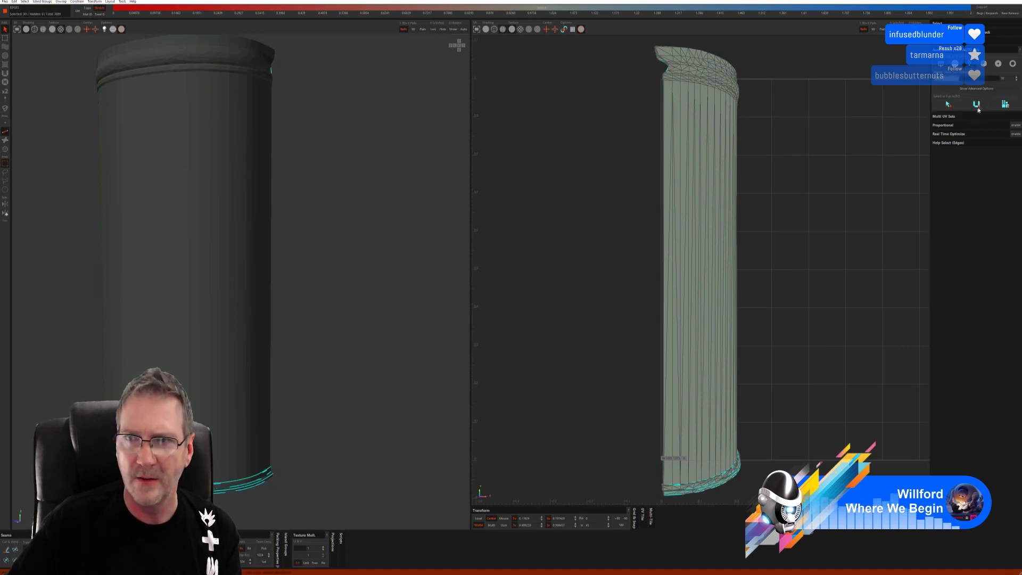
left_click(1007, 104)
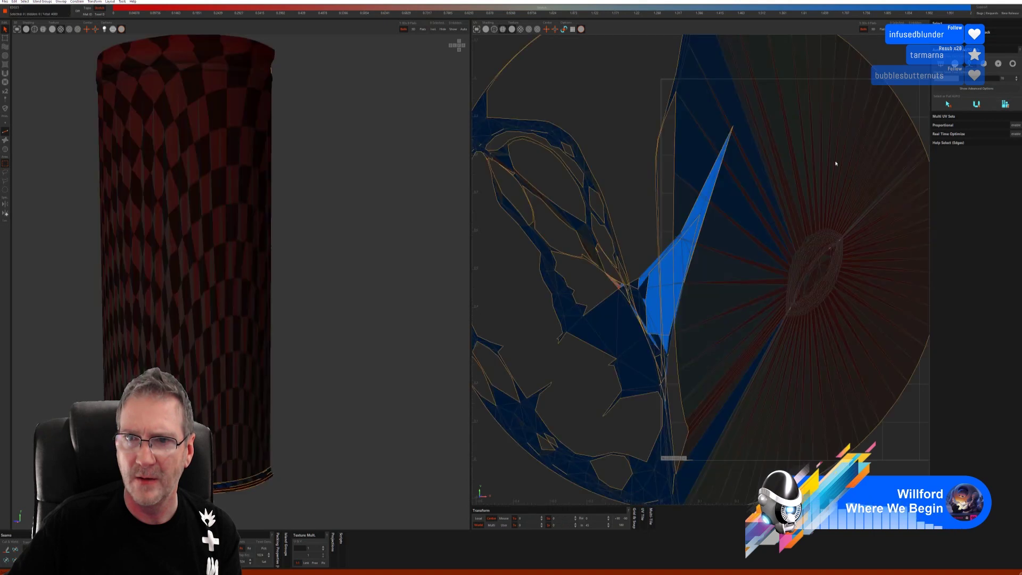
key("ctrl+z")
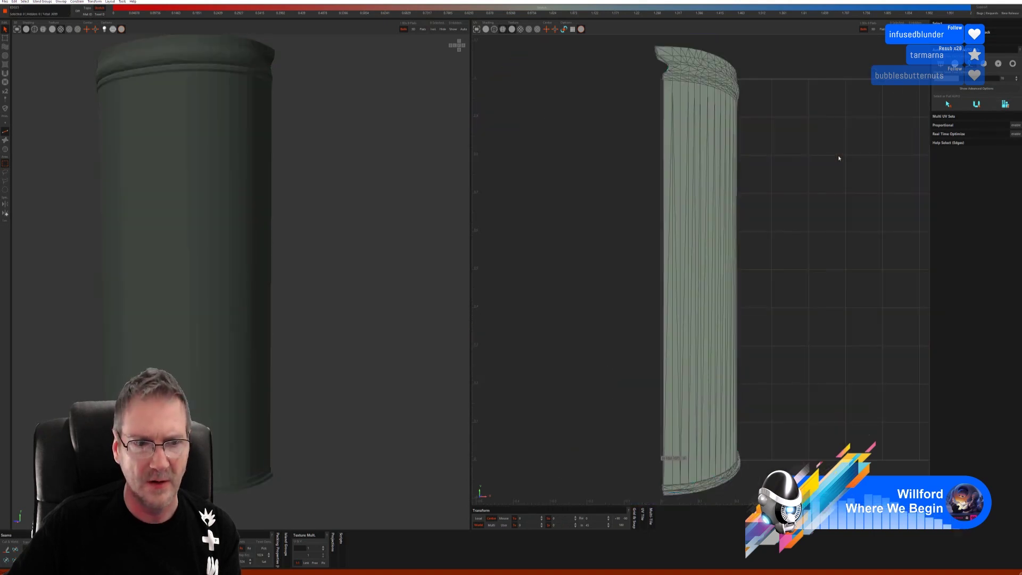
Try the auto-seam method that splits the curved wall into separate panels, inspect the checker pattern around it, and undo the unwrap.
left_click(984, 65)
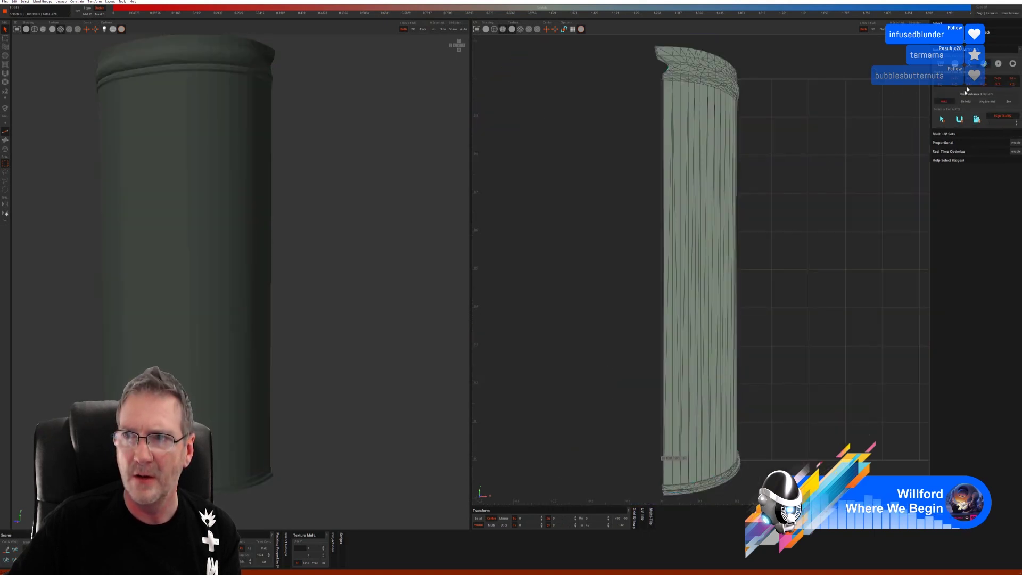
left_click(943, 120)
left_click(960, 120)
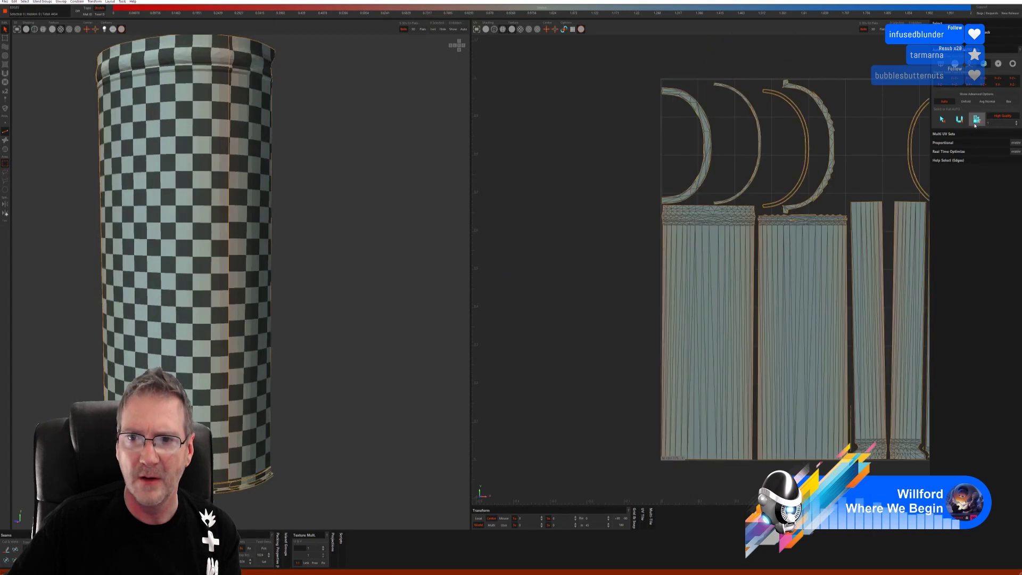
mouse_move(417, 254)
left_mouse_down("alt")
mouse_move(388, 254)
mouse_move(463, 251)
mouse_move(422, 250)
left_mouse_up("alt")
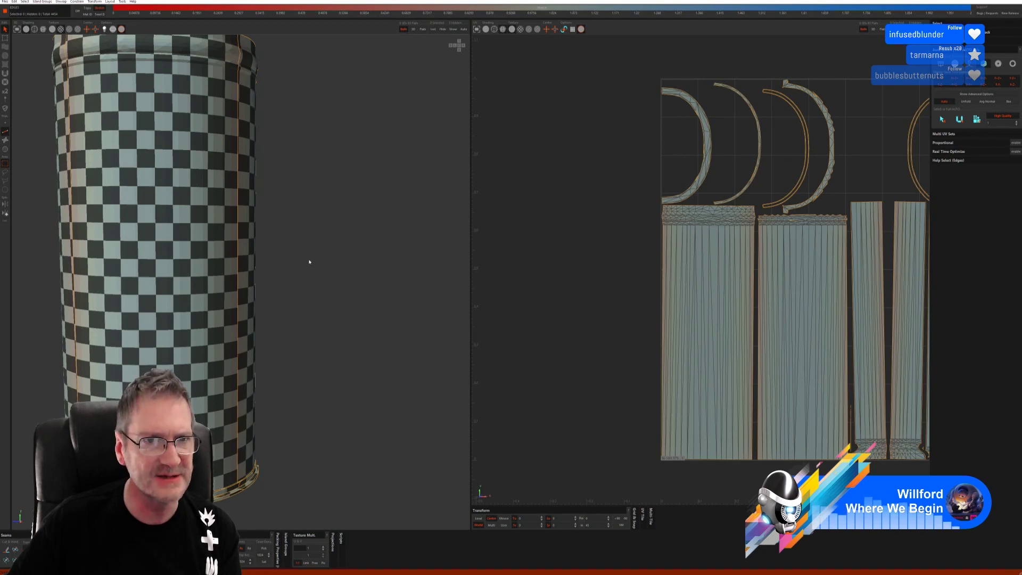
left_click_drag(311, 260, 273, 256, "alt")
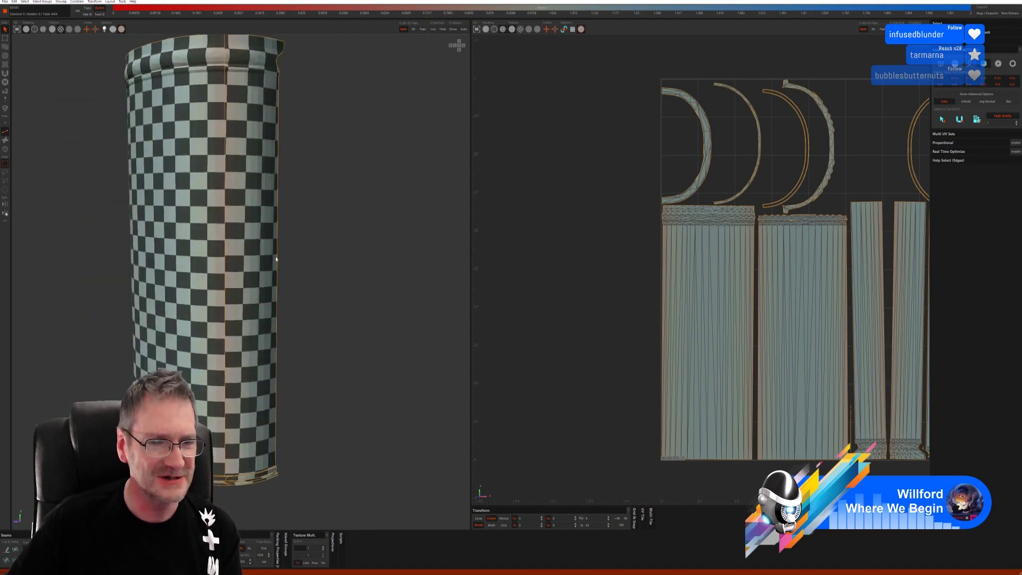
right_click_drag(292, 260, 344, 261, "alt")
left_click_drag(344, 261, 331, 256, "alt")
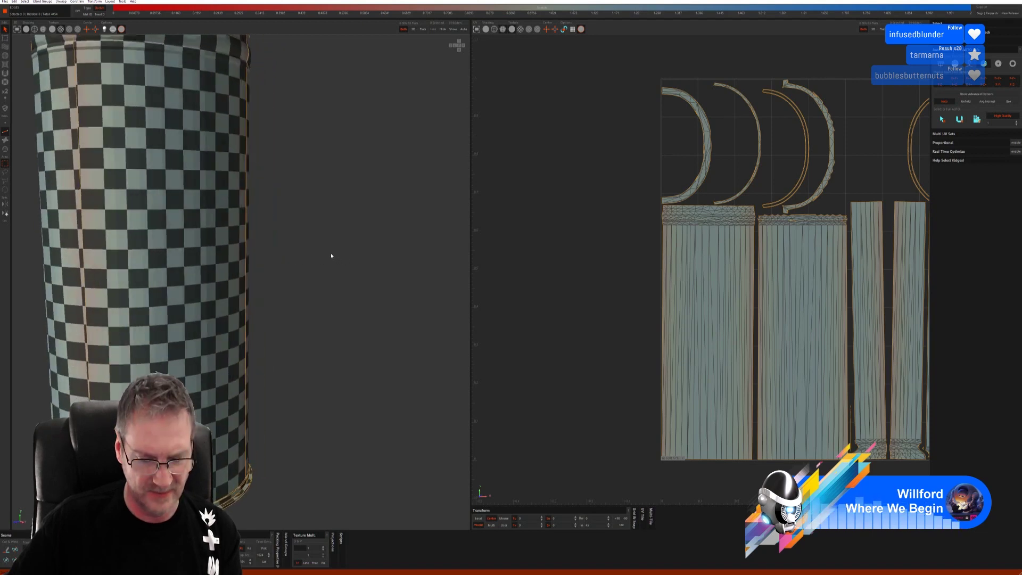
key("ctrl+z")
key("ctrl+z")
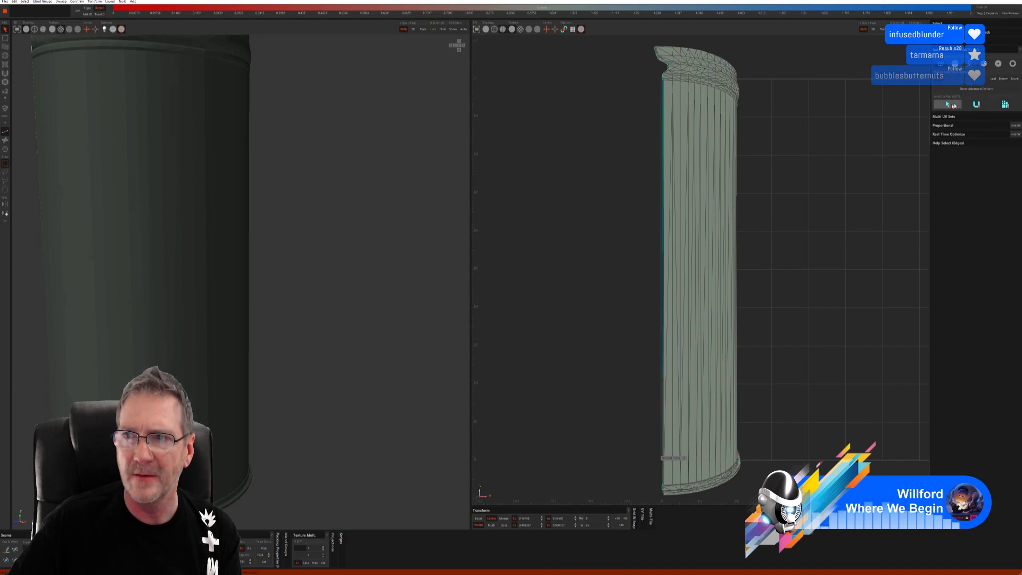
Unfold and pack the curved wall again with the Leaf, Branch and Trunk auto-seam method, inspect the checker pattern, and undo it.
left_click(1006, 104)
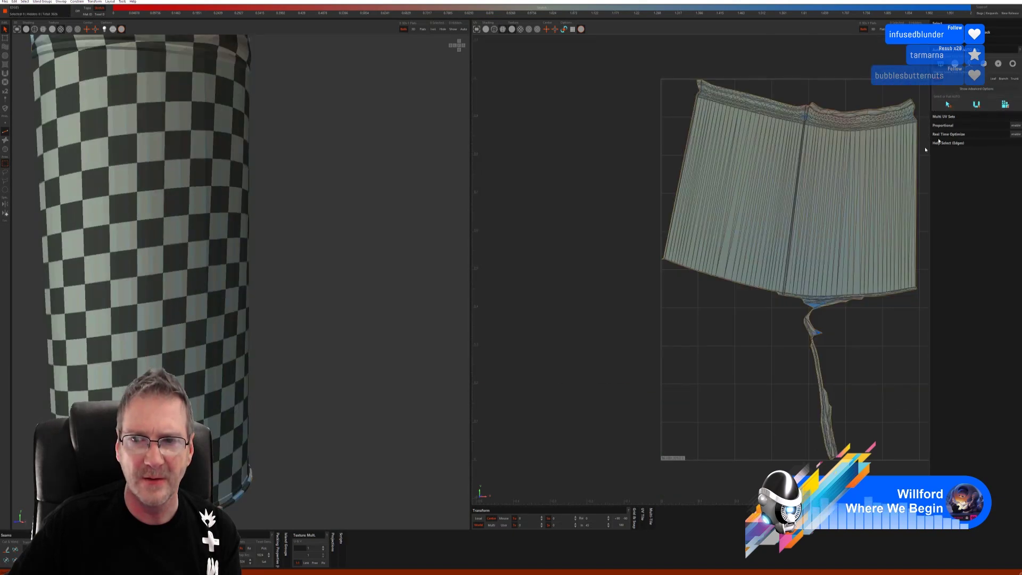
scroll(320, 303, "down", 5)
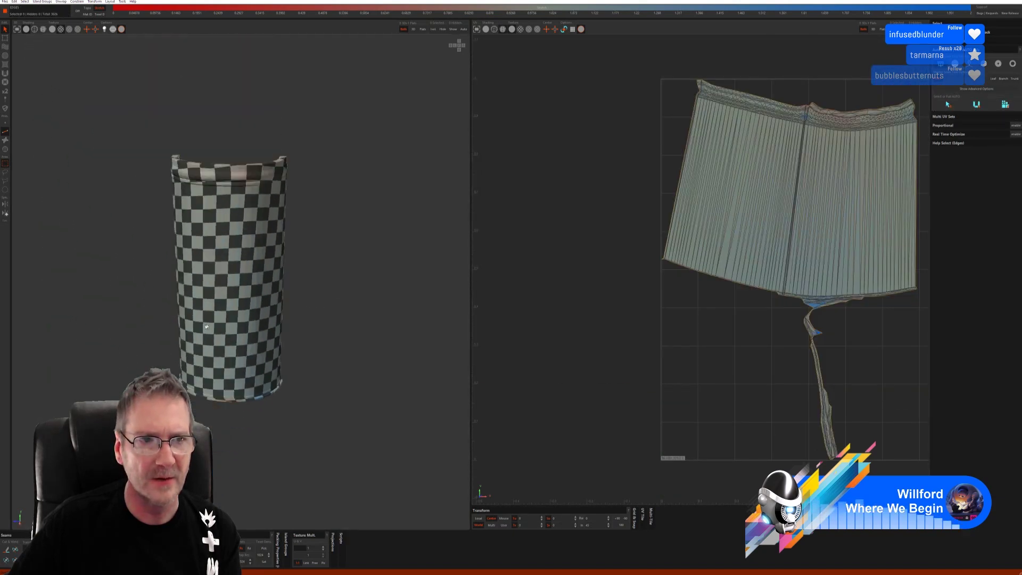
mouse_move(253, 309)
middle_mouse_down()
mouse_move(146, 289)
mouse_move(142, 279)
mouse_move(276, 295)
mouse_move(261, 319)
mouse_move(219, 315)
mouse_move(260, 318)
middle_mouse_up()
key("ctrl+z")
key("ctrl+z")
Select the wall's whole UV island, quit RizomUV without saving the changes, and return to 3ds Max.
left_click(5, 149)
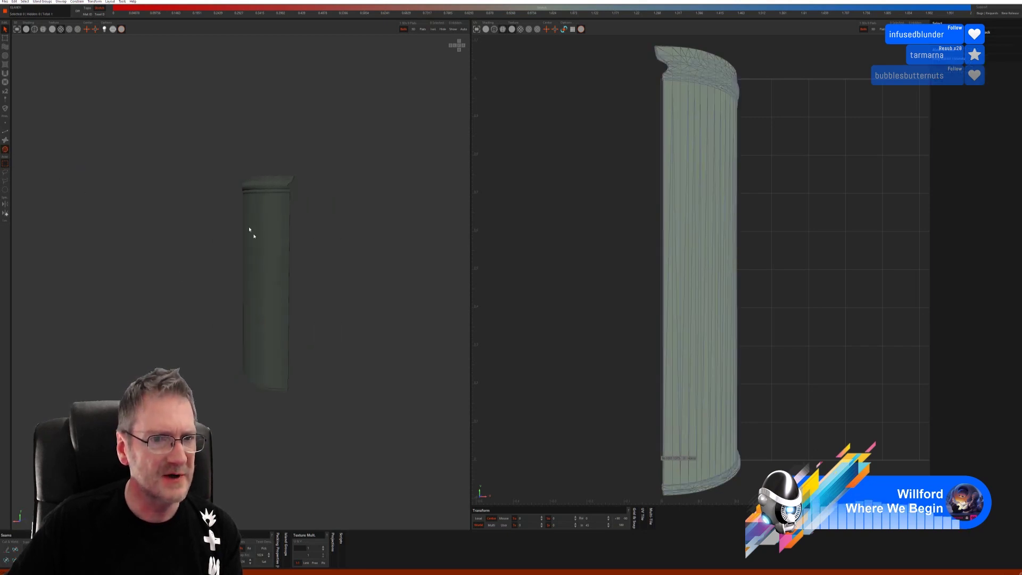
left_click(254, 239)
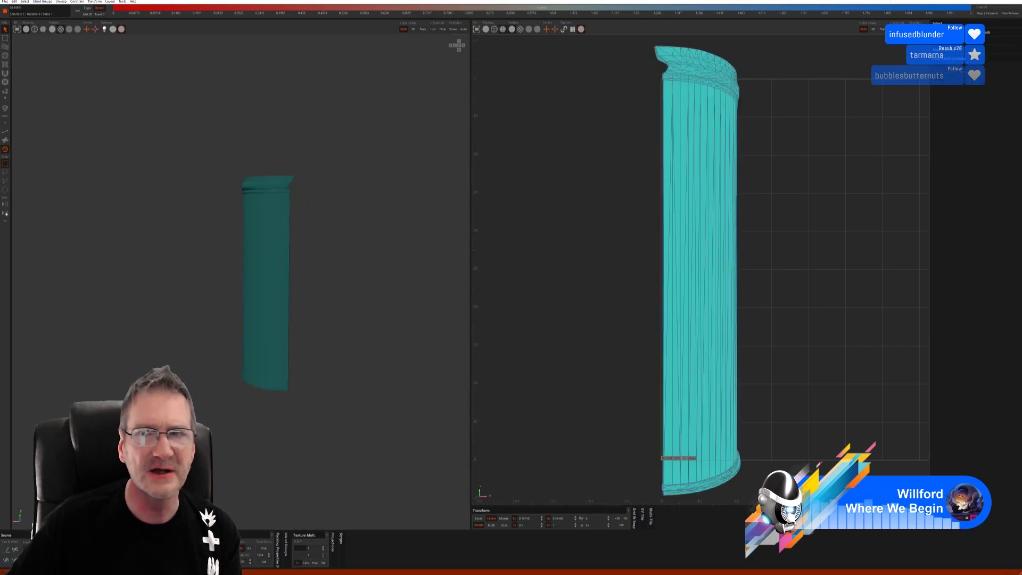
left_click(1016, 1)
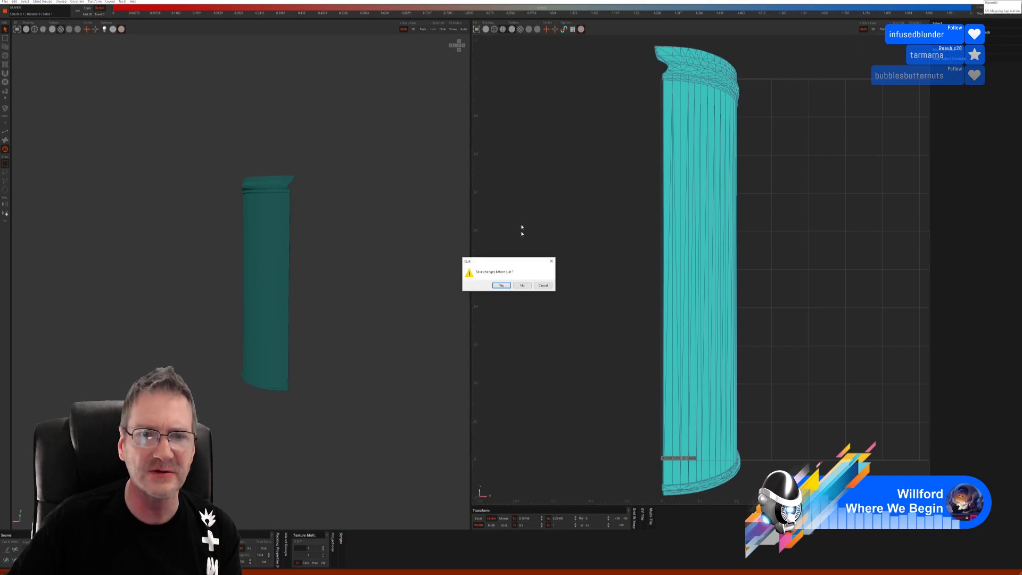
left_click(524, 286)
left_click(522, 286)
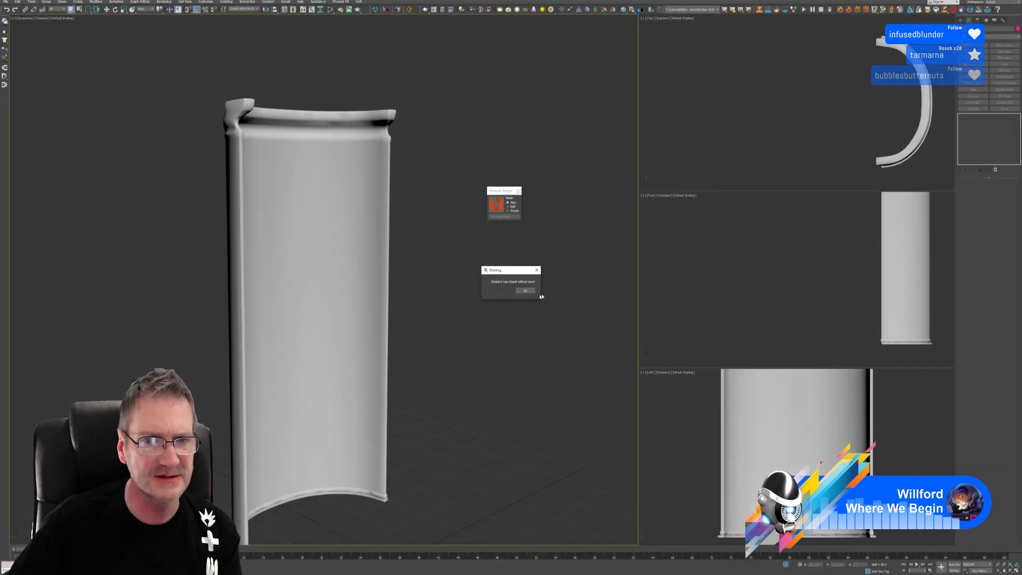
left_click(525, 291)
Select all polygons of the curved wall and frame it in a maximised Front view.
left_click(375, 247)
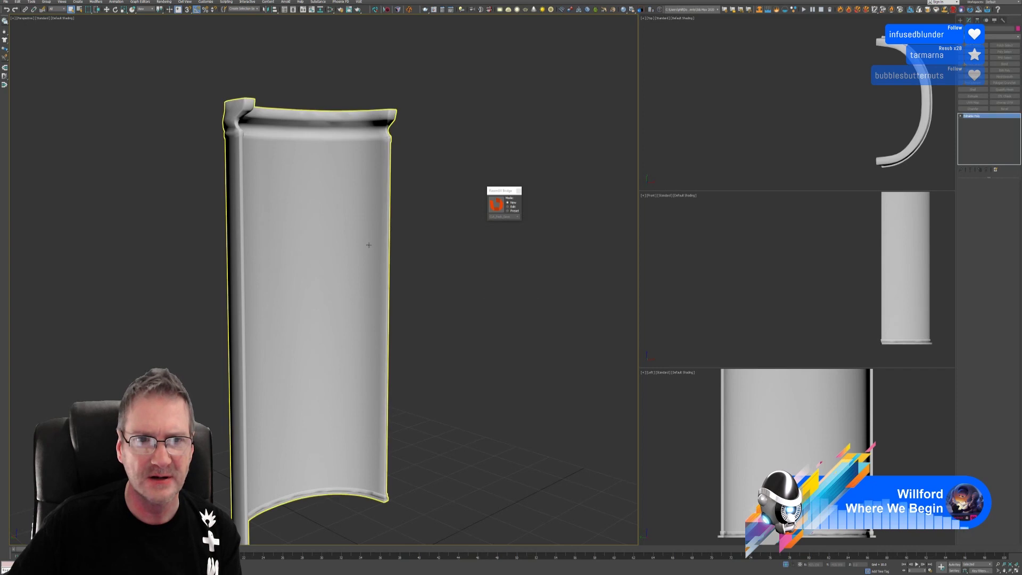
key("4")
key("ctrl+a")
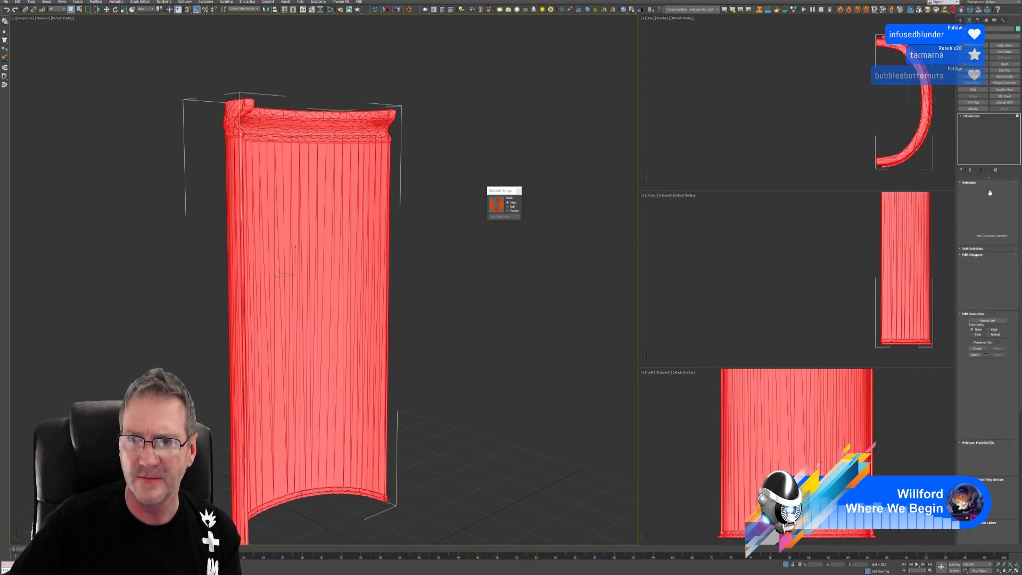
scroll(813, 305, "down", 3)
middle_click_drag(797, 290, 783, 291)
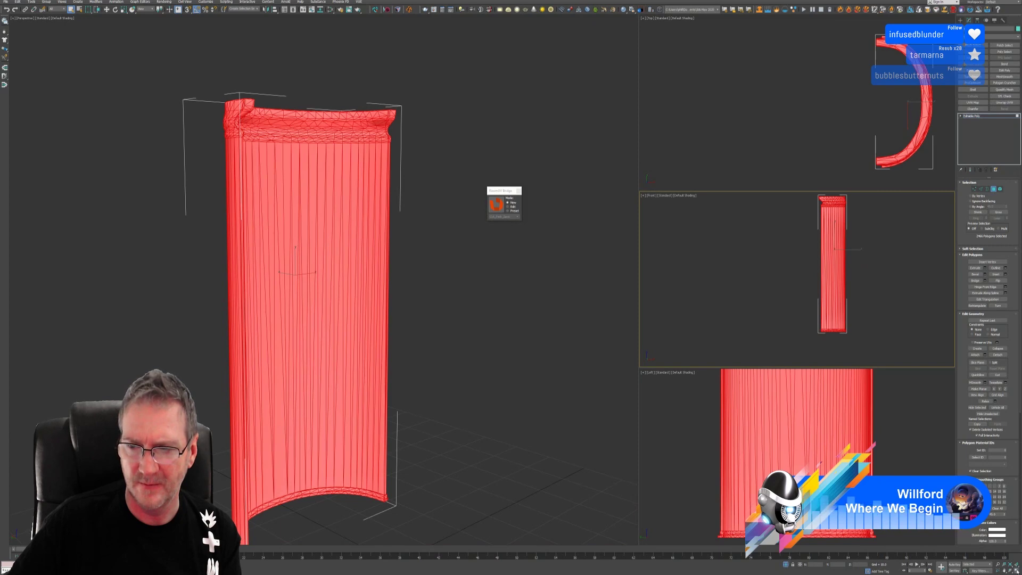
key("alt+w")
middle_click_drag(664, 239, 681, 278)
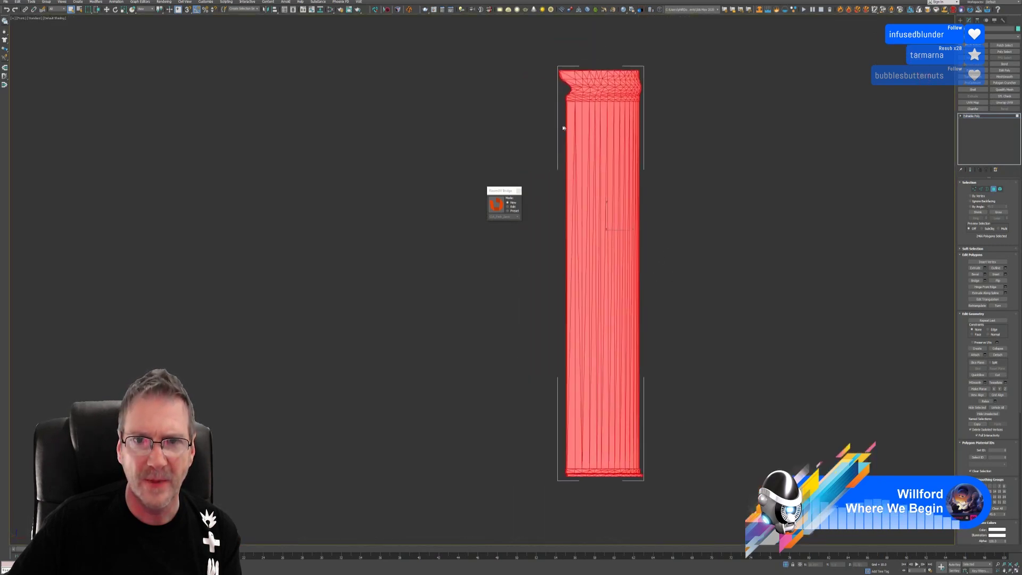
Select only the polygons of the wall's straight middle section, leaving out the upper rim and the lower trim.
left_click_drag(714, 467, 718, 464)
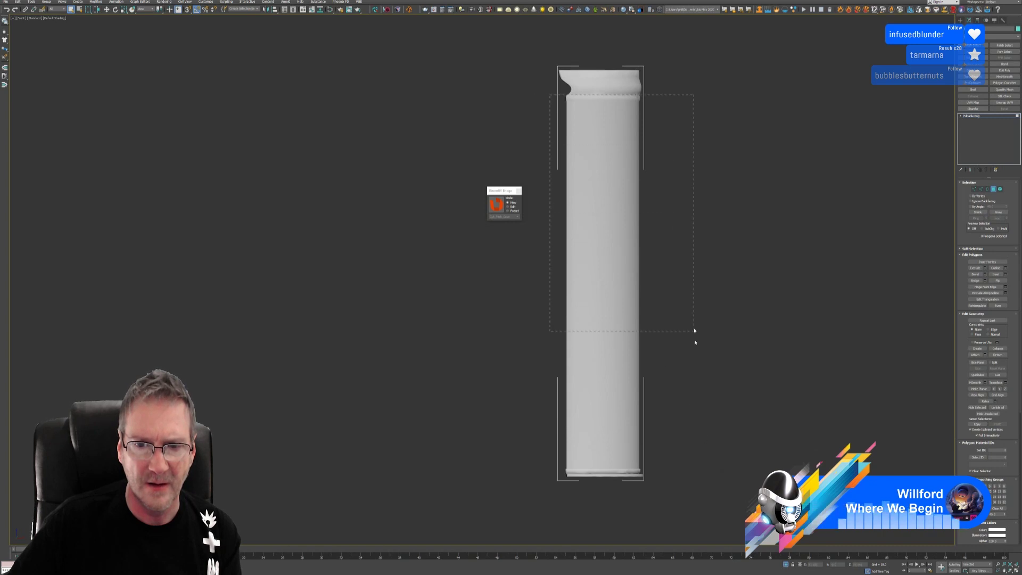
left_click_drag(716, 476, 725, 470)
middle_click_drag(727, 305, 652, 275, "alt")
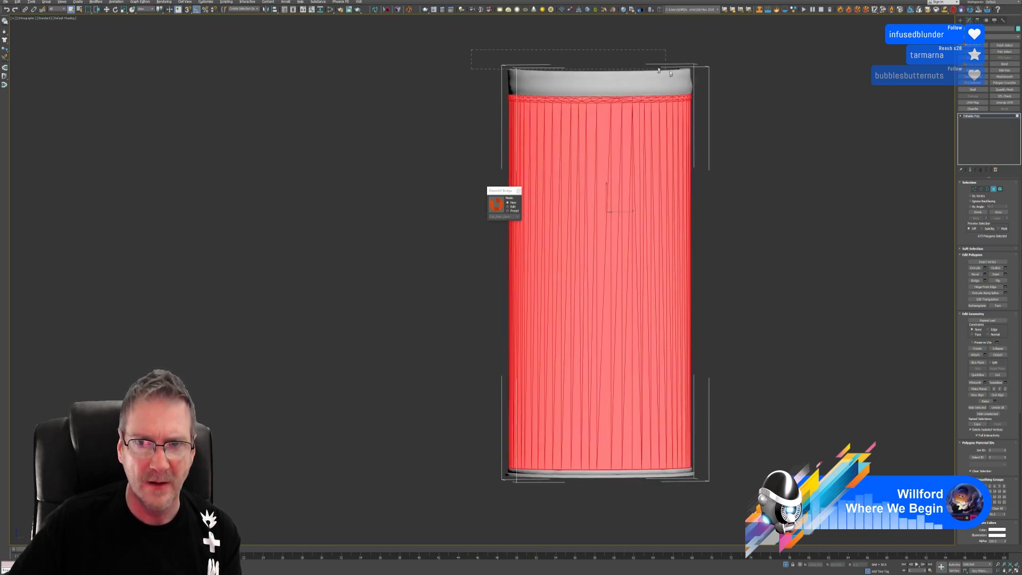
left_click_drag(743, 108, 742, 105, "alt")
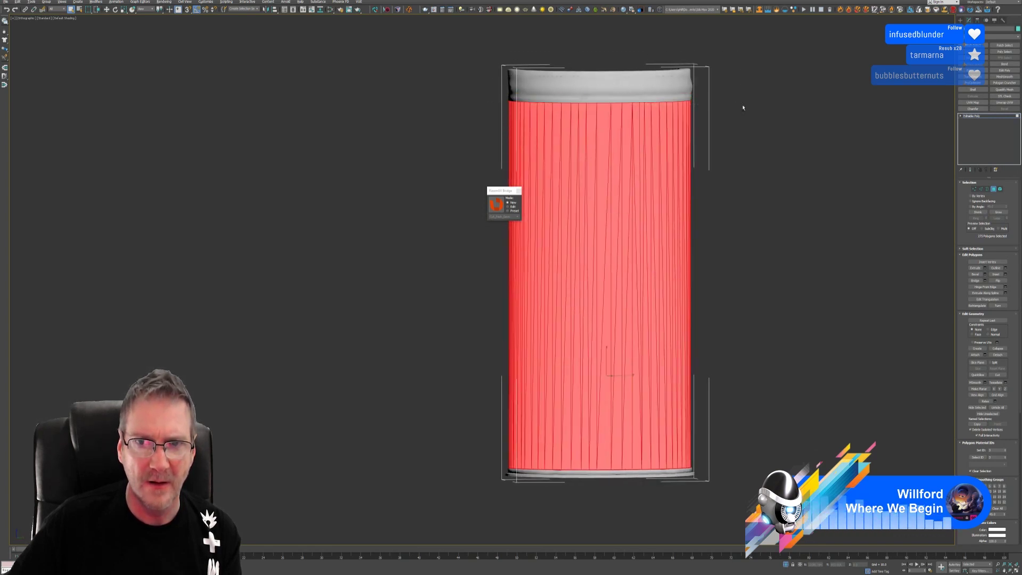
Detach the selected middle section of the wall as a separate object and leave polygon level.
middle_click_drag(732, 237, 798, 248, "alt")
middle_click_drag(861, 322, 924, 282, "alt")
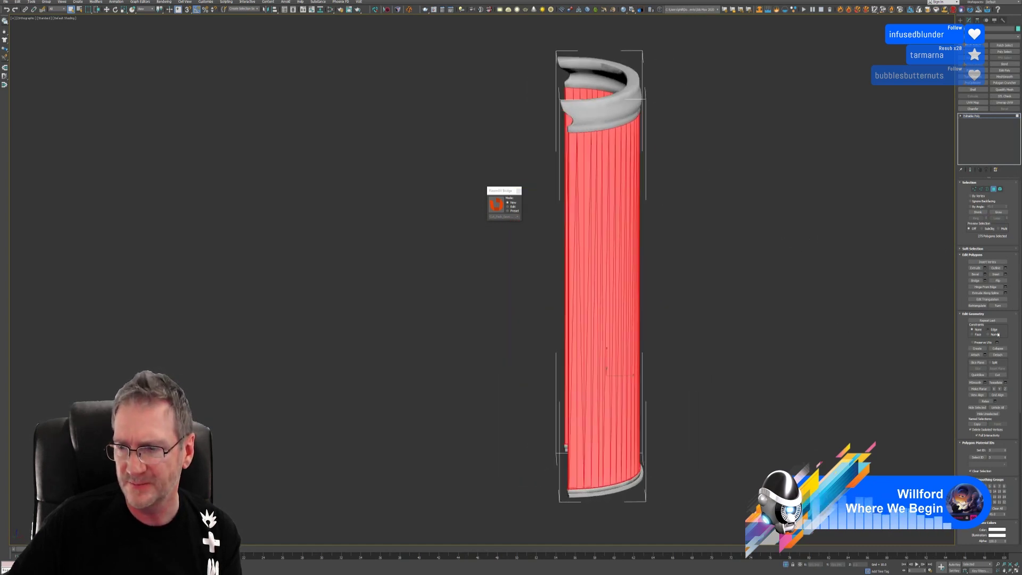
left_click(997, 355)
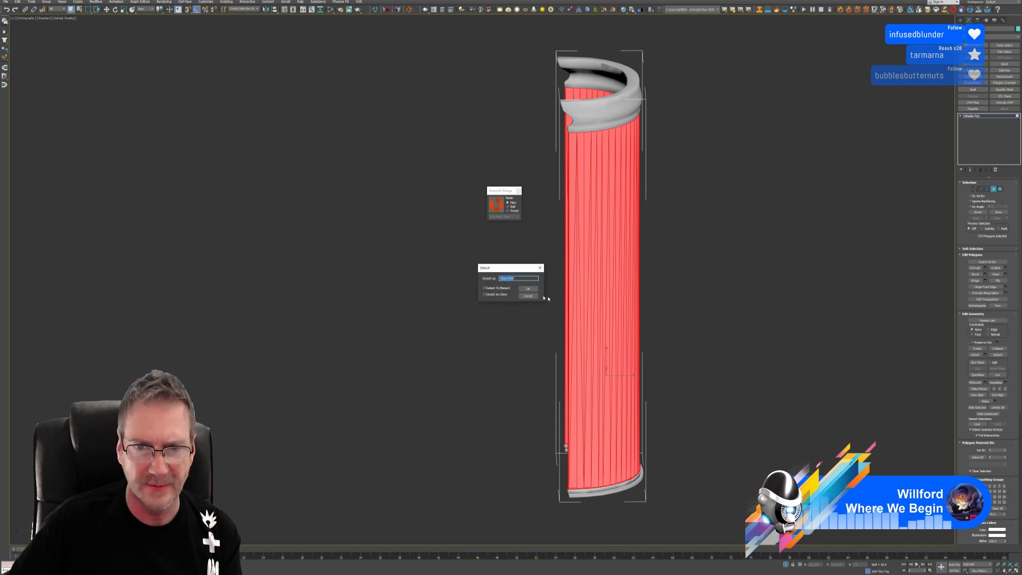
key("Return")
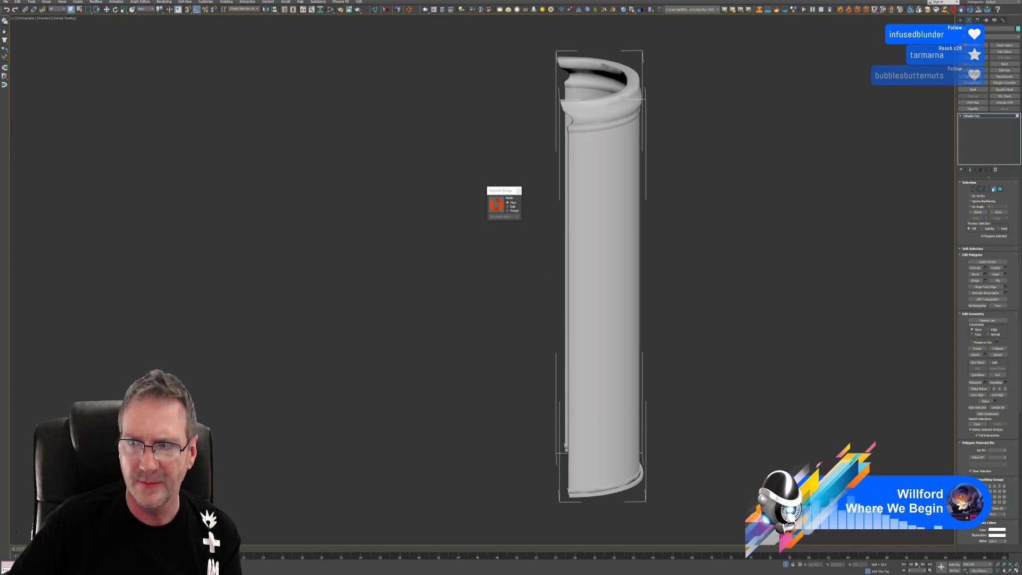
left_click(993, 190)
Send the detached middle wall section to RizomUV and display it shaded without wireframe in the 3D view.
left_click(808, 185)
left_click(614, 183)
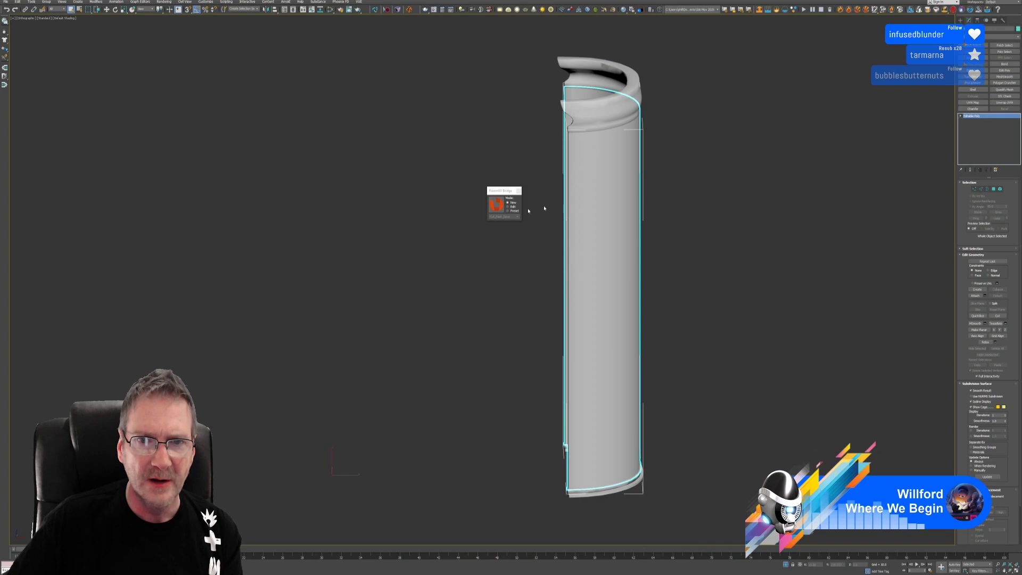
left_click(495, 205)
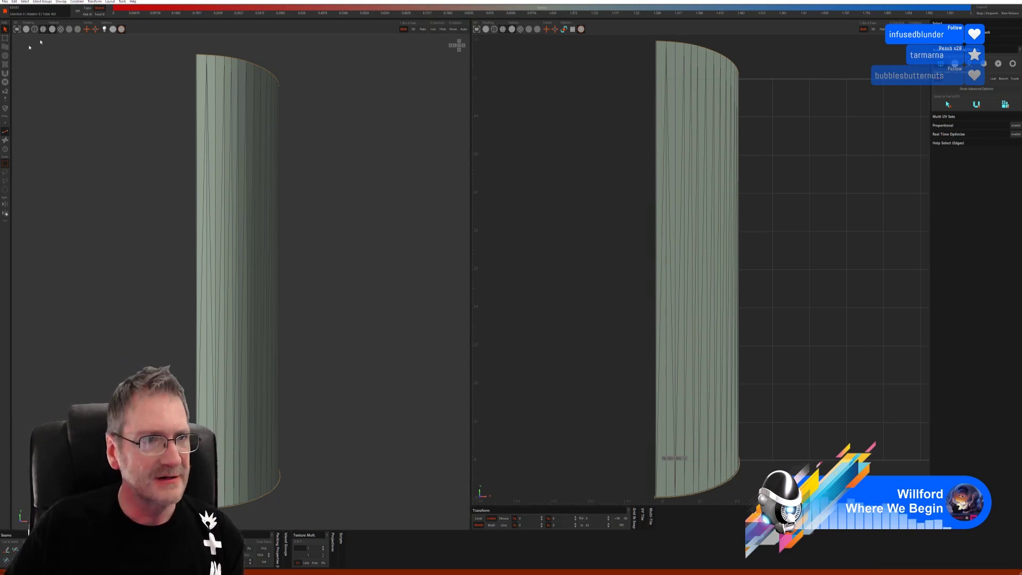
left_click(27, 30)
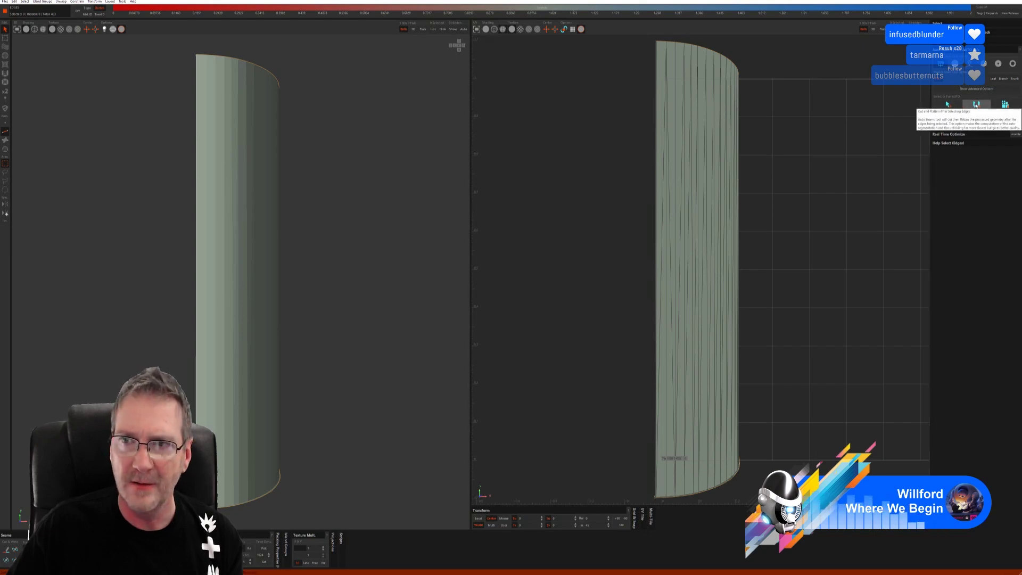
Test auto-seam methods on the detached wall section, and cut, unfold and pack it as separate panels.
left_click(977, 104)
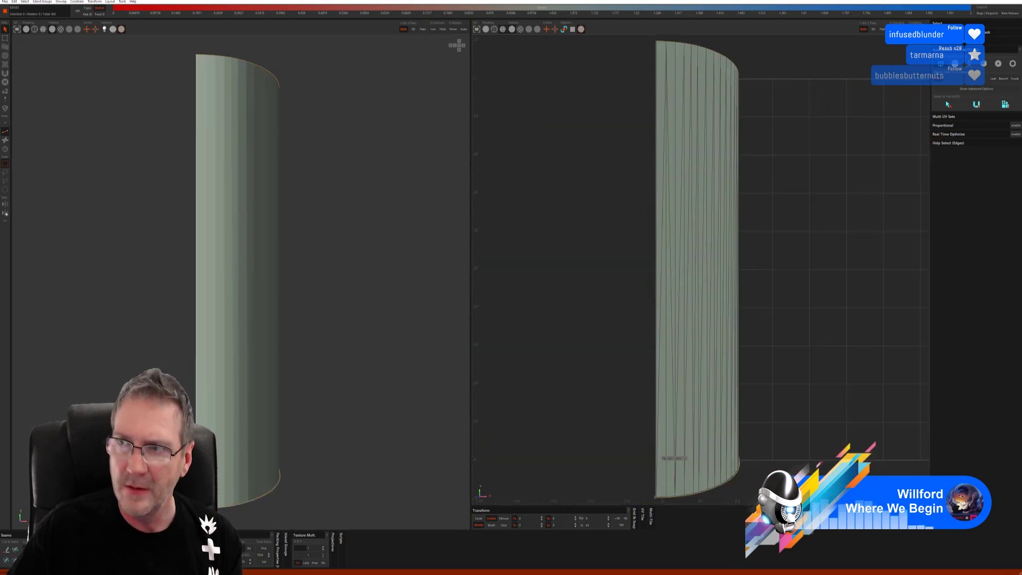
left_click(969, 64)
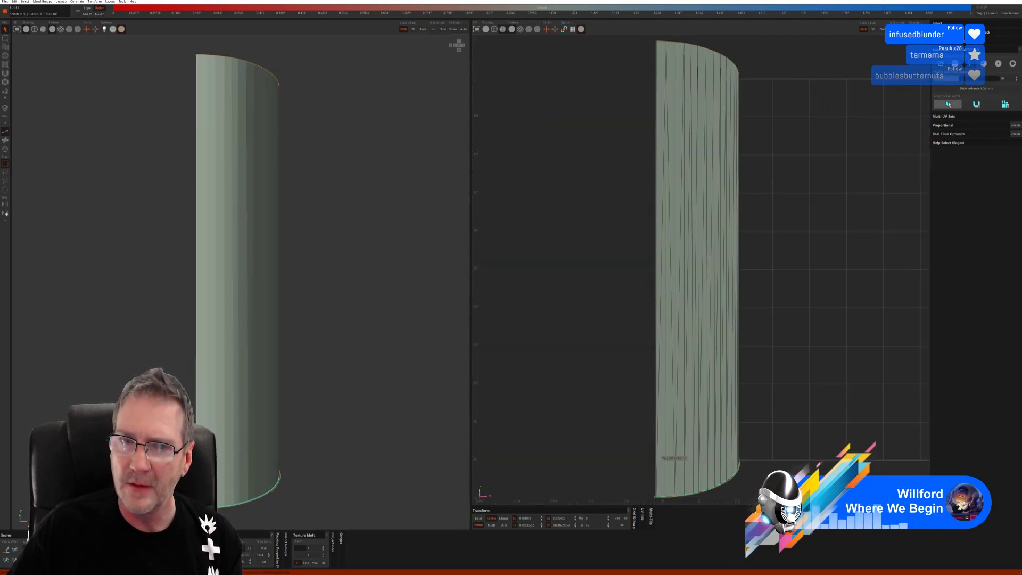
left_click(976, 104)
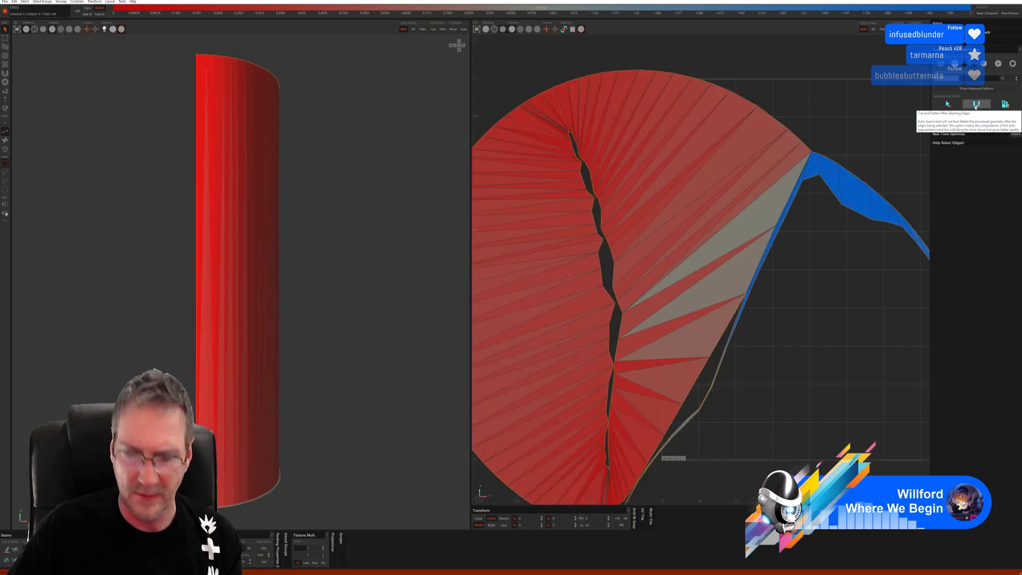
left_click(985, 63)
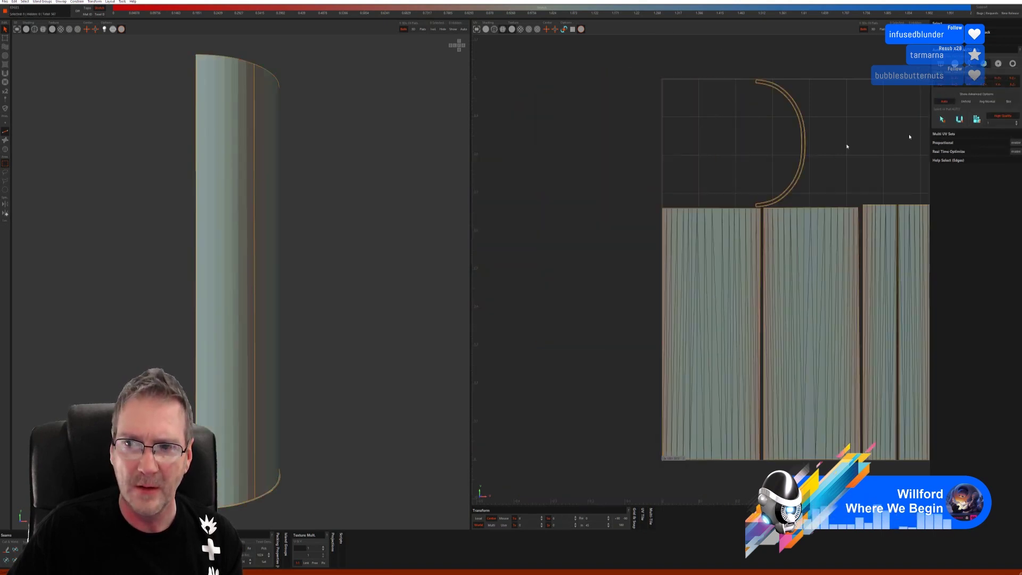
Display the checker texture on the wall section and try to weld the vertical seam near its front edge.
left_click(52, 29)
left_click_drag(278, 154, 243, 174, "alt")
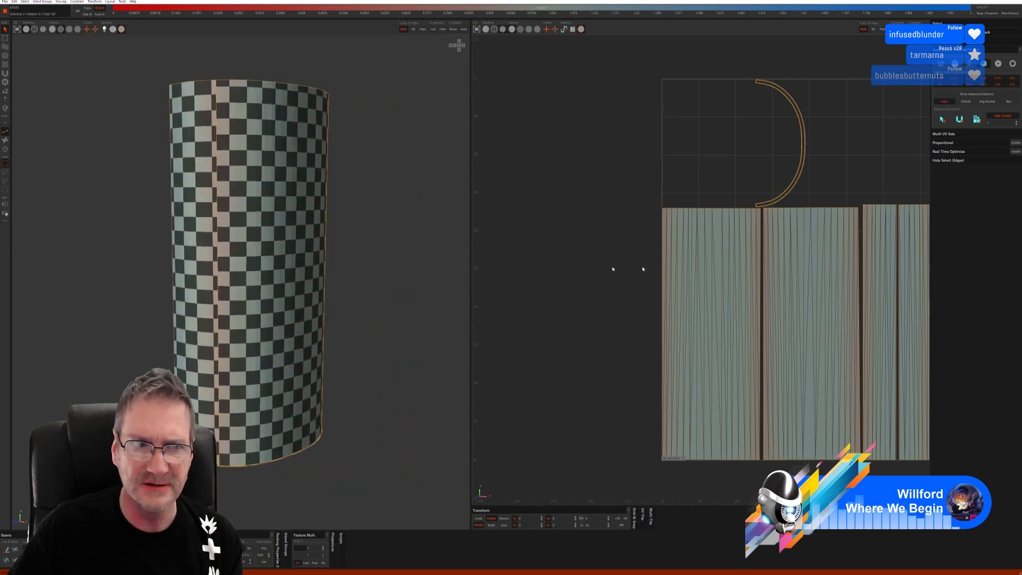
left_click(217, 109)
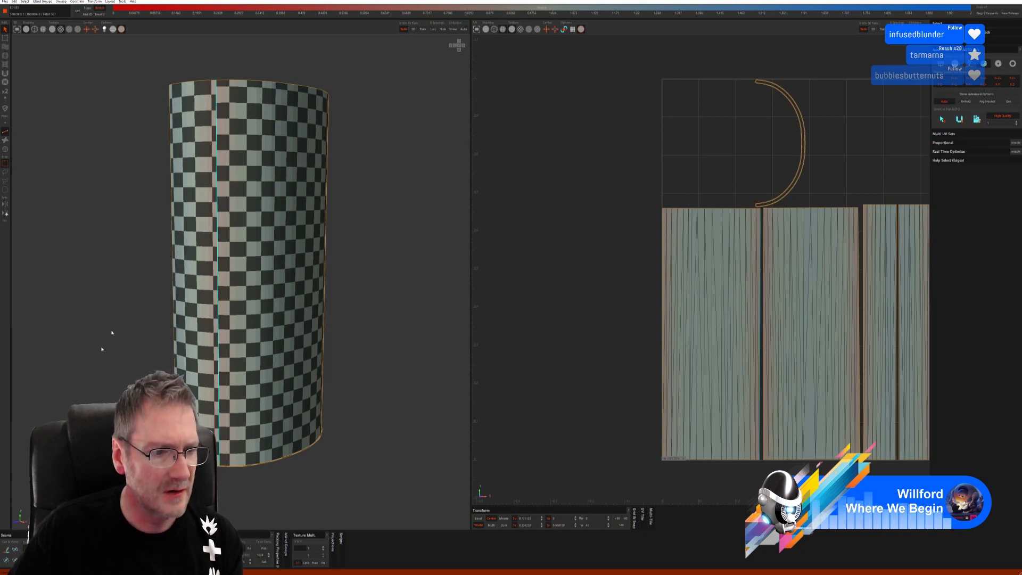
left_click(7, 559)
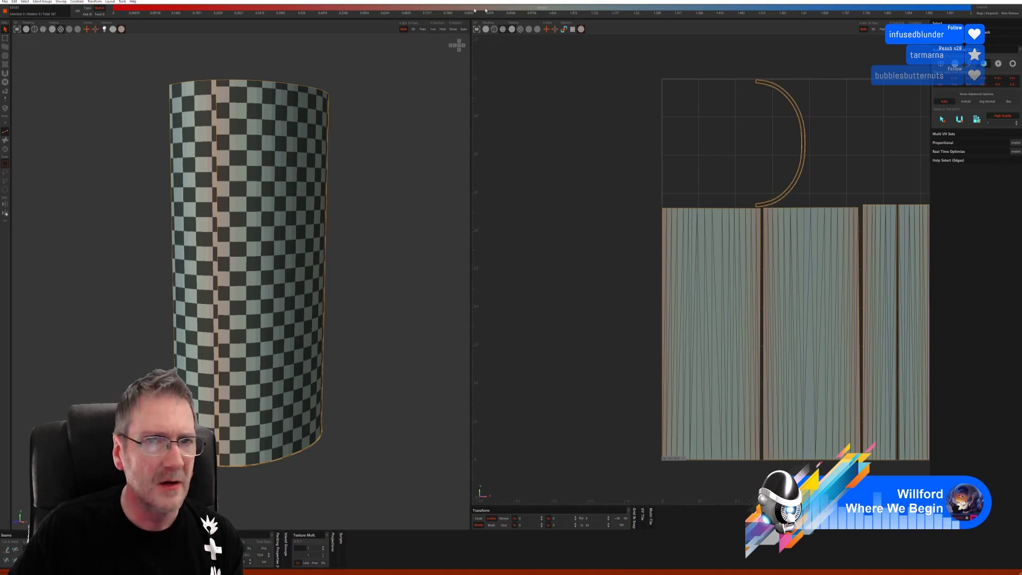
Quit RizomUV without saving, return to 3ds Max, and restore the four-viewport layout with nothing selected.
left_click(1016, 1)
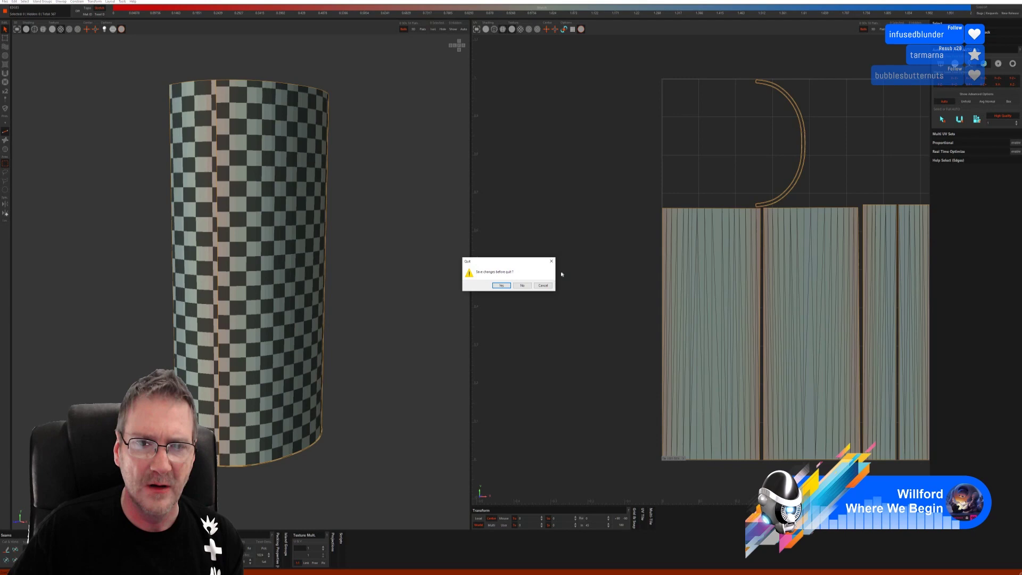
left_click(524, 287)
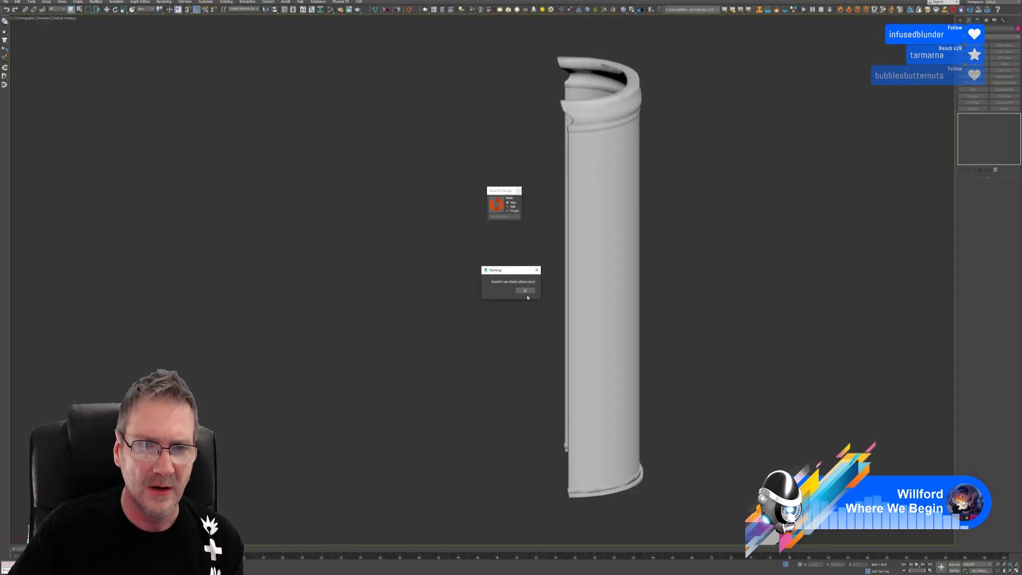
left_click(526, 291)
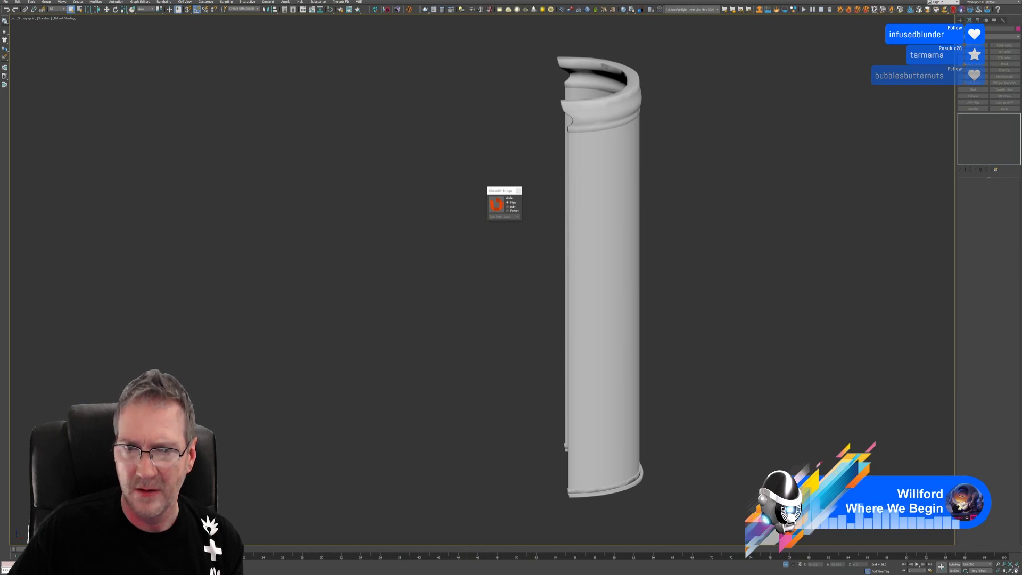
left_click(1016, 571)
middle_click_drag(386, 308, 392, 284)
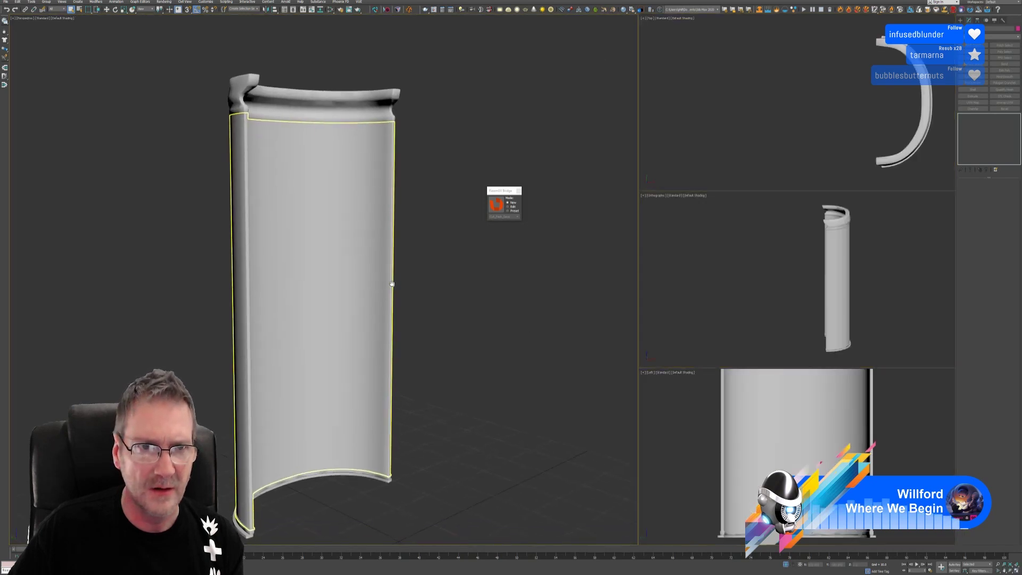
left_click(410, 280)
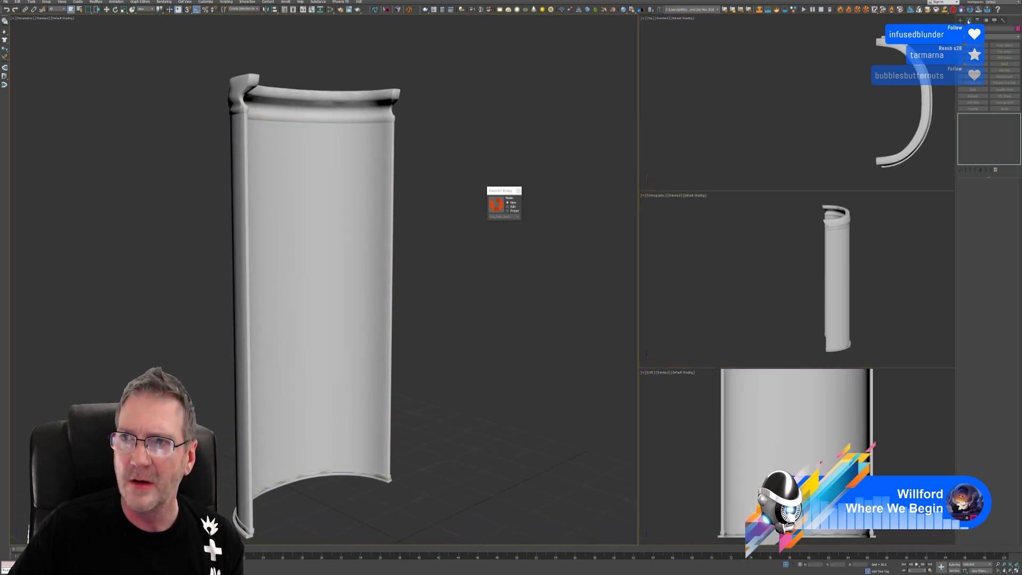
Apply a UVW Map modifier with cylindrical mapping to the detached wall section and fit it to the object.
left_click(363, 267)
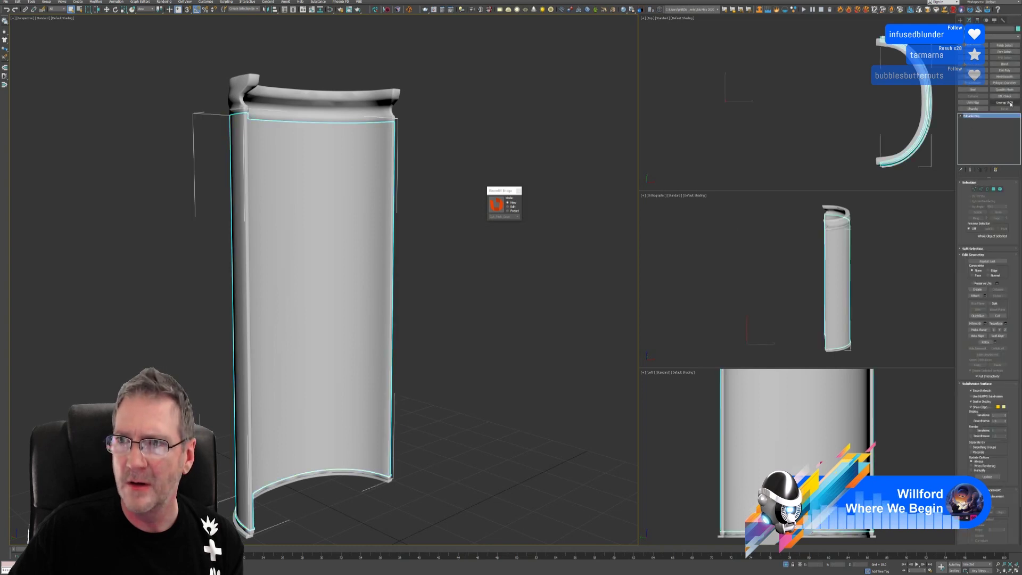
left_click(972, 103)
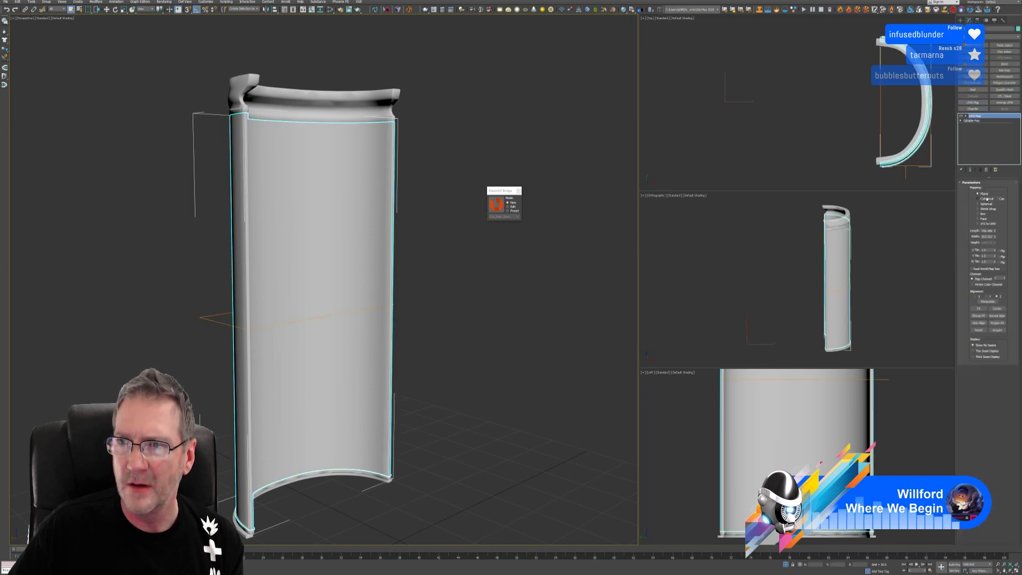
left_click(986, 199)
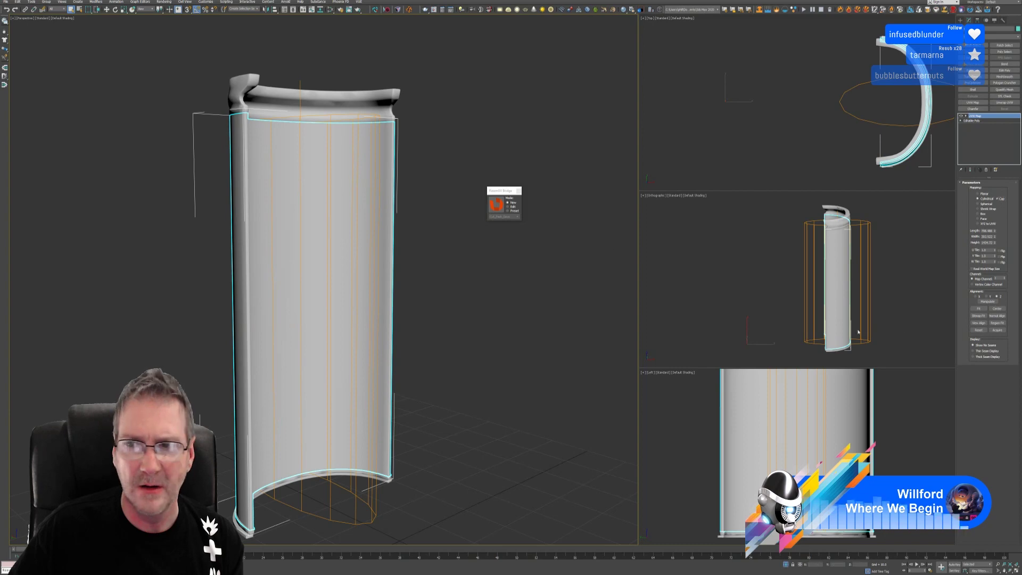
left_click(979, 308)
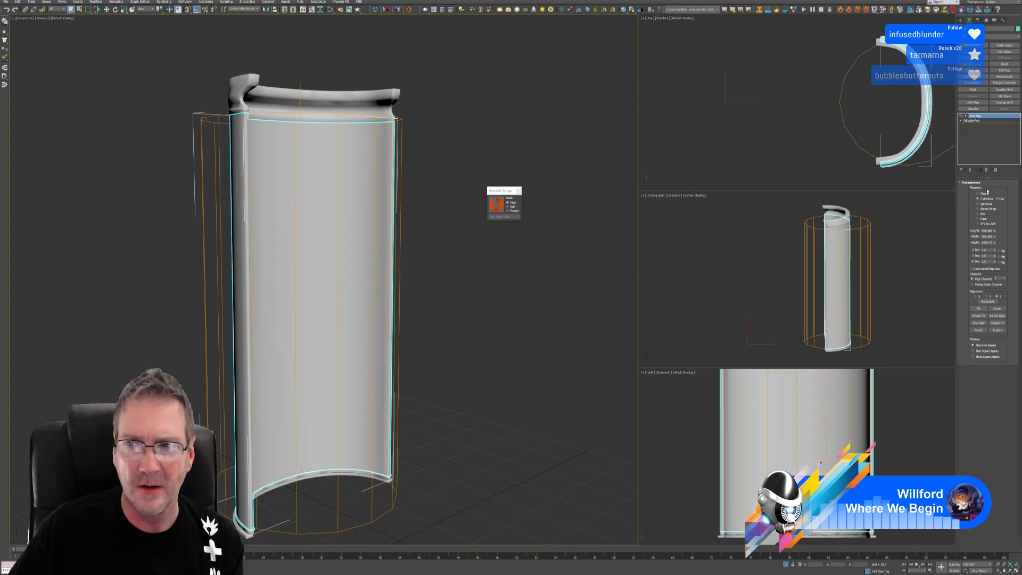
Test packing the cylindrical UVs in an Unwrap UVW editor, and remove both mapping modifiers from the wall section.
left_click(1003, 103)
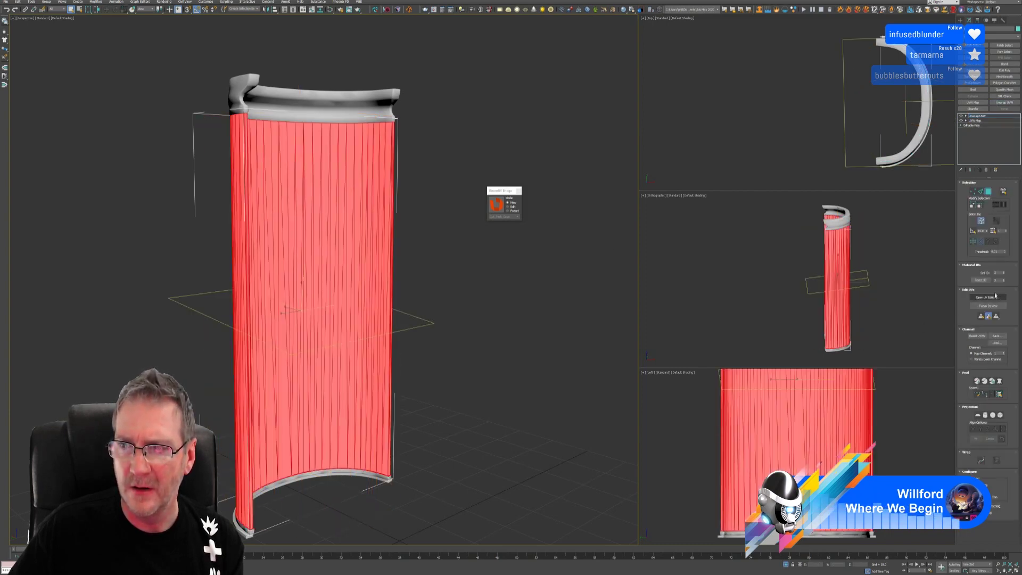
left_click(992, 299)
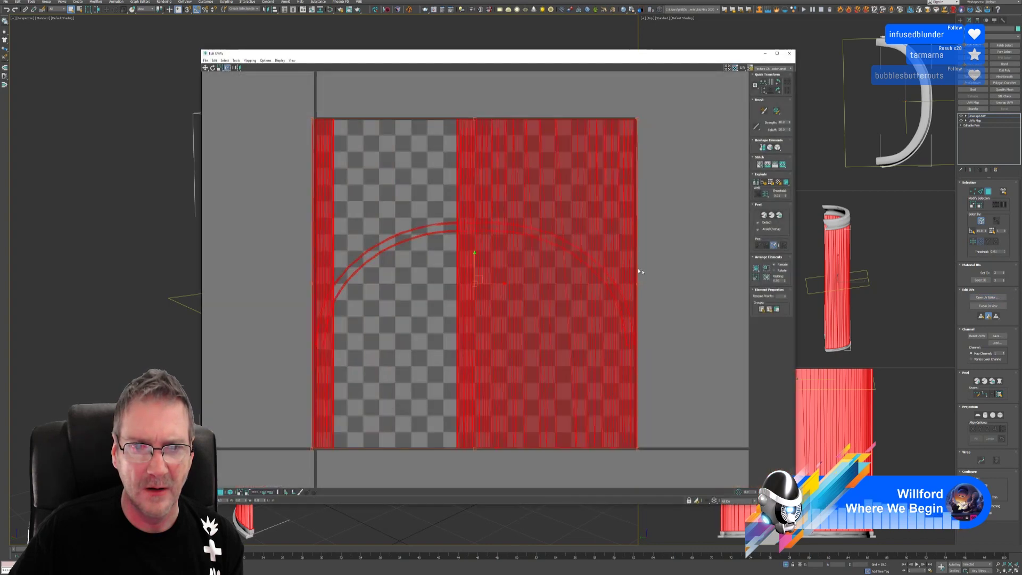
left_click(756, 270)
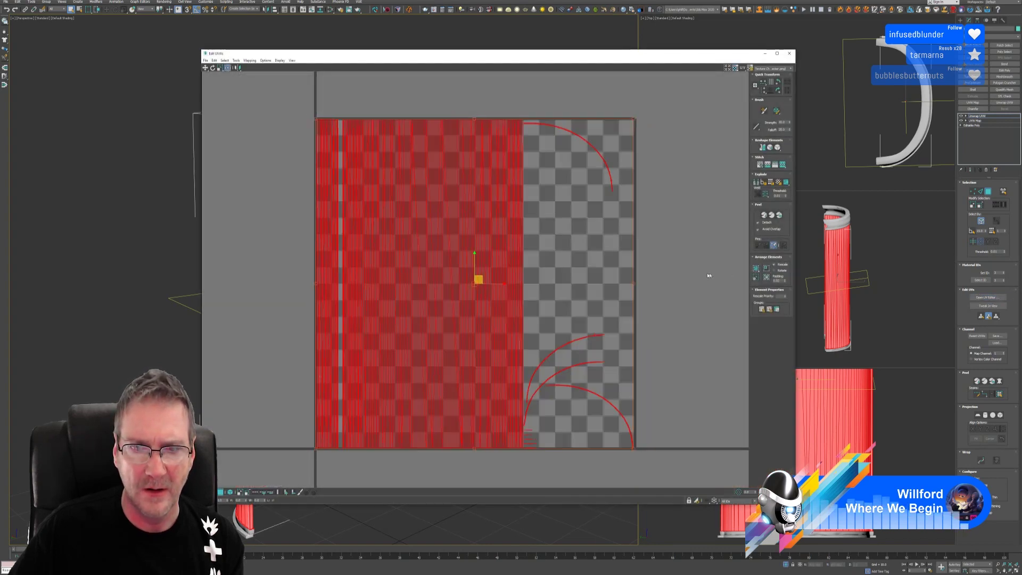
left_click(790, 54)
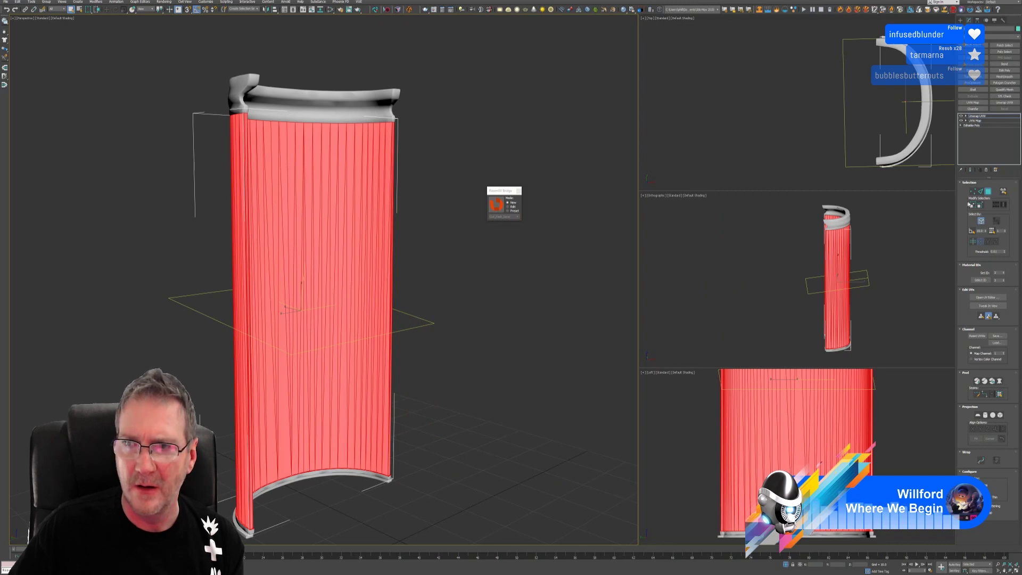
left_click(990, 170)
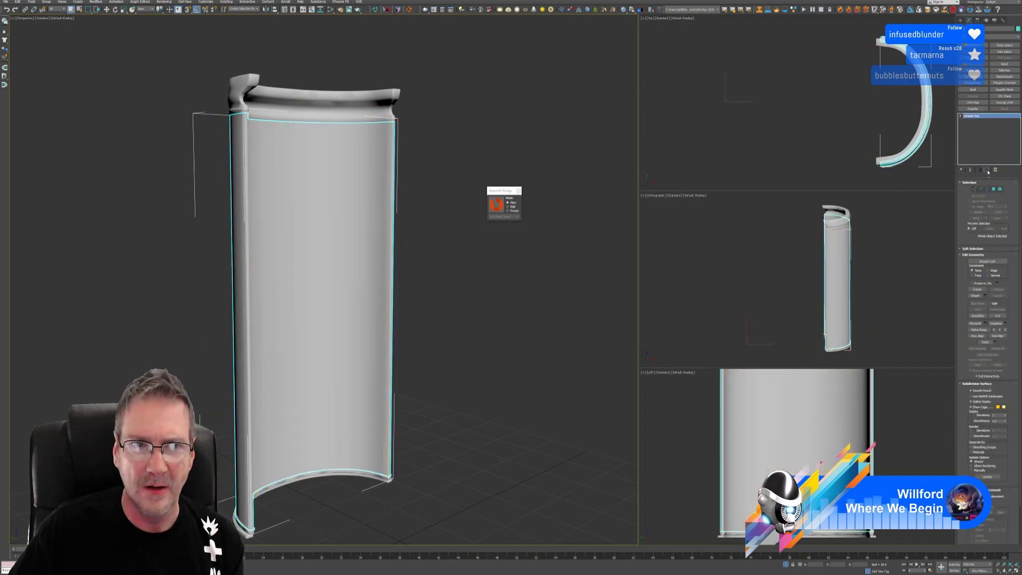
Add an Unwrap UVW modifier to the detached wall section and enter its polygon level.
middle_click_drag(553, 303, 473, 321, "alt")
scroll(231, 301, "up", 3)
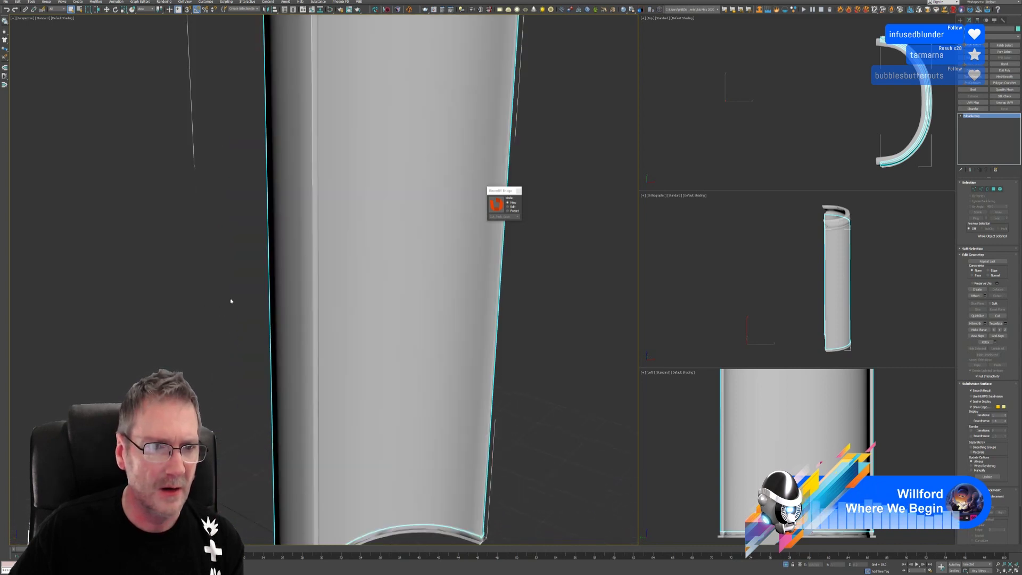
scroll(277, 293, "down", 5)
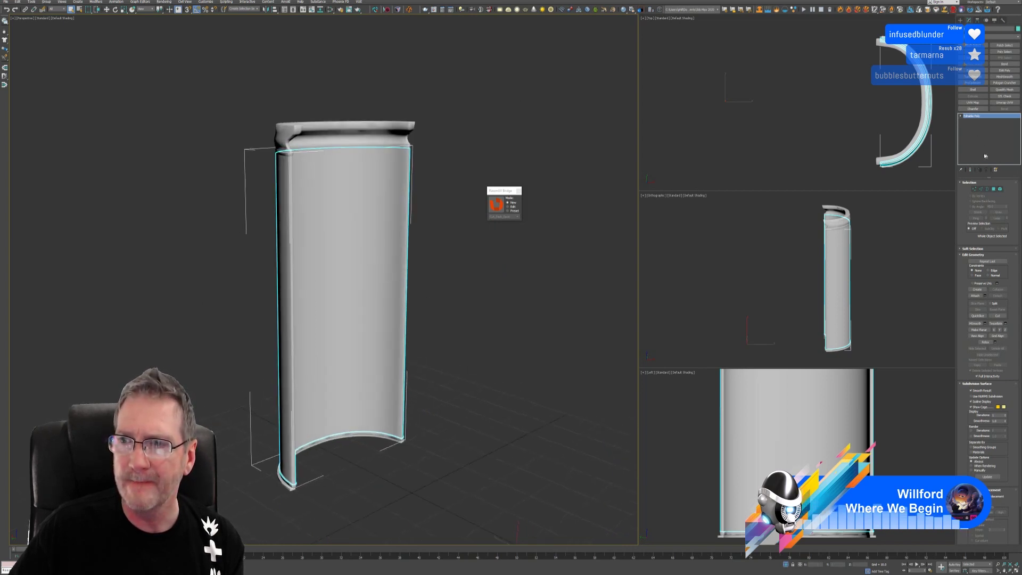
left_click(1005, 102)
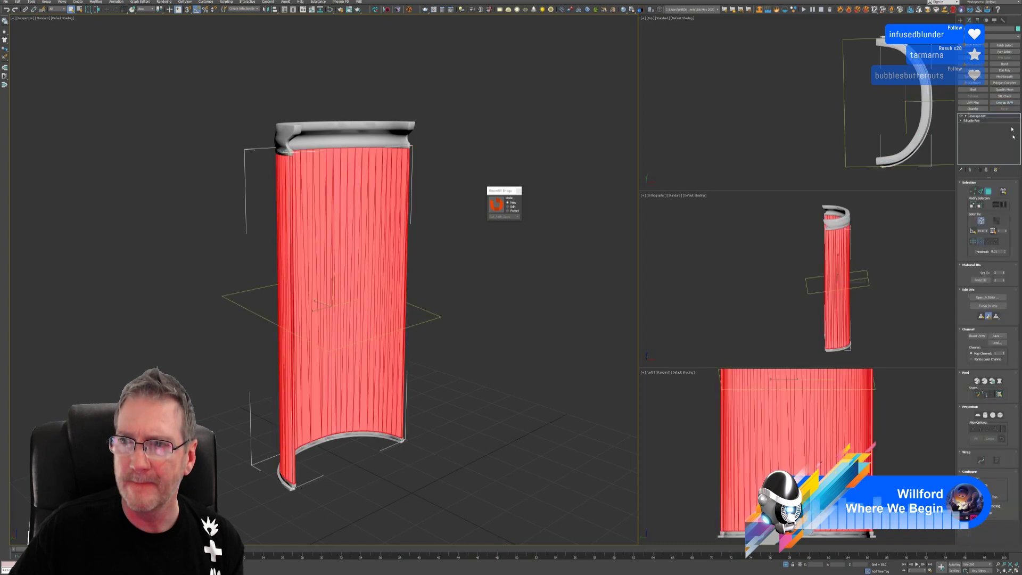
left_click(991, 194)
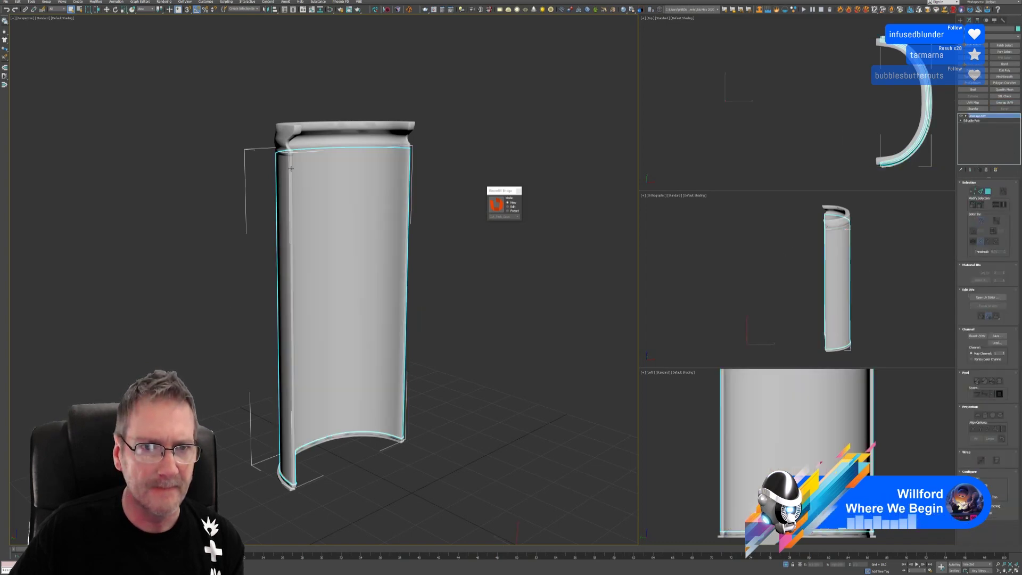
scroll(290, 176, "up", 4)
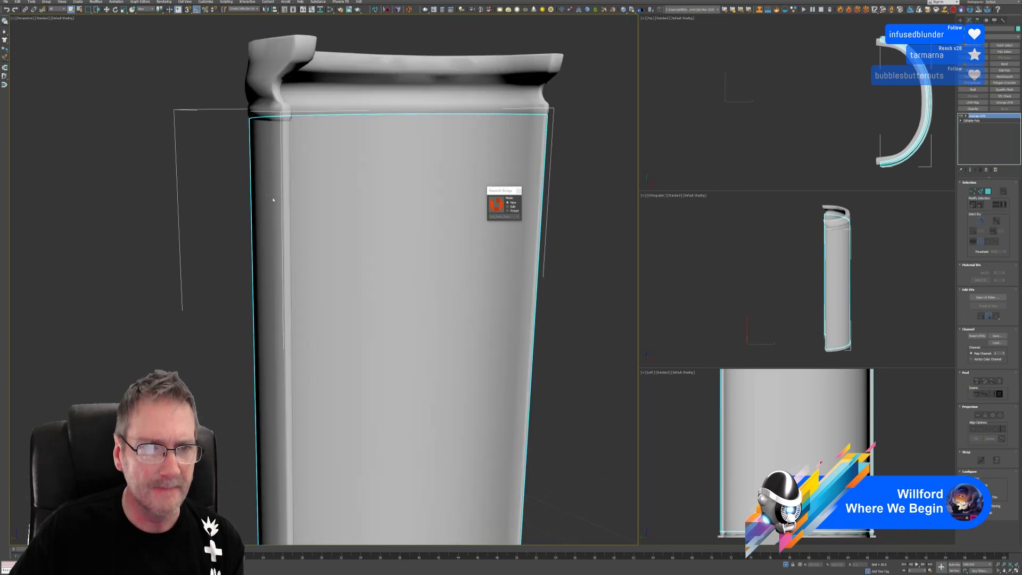
key("ctrl+d")
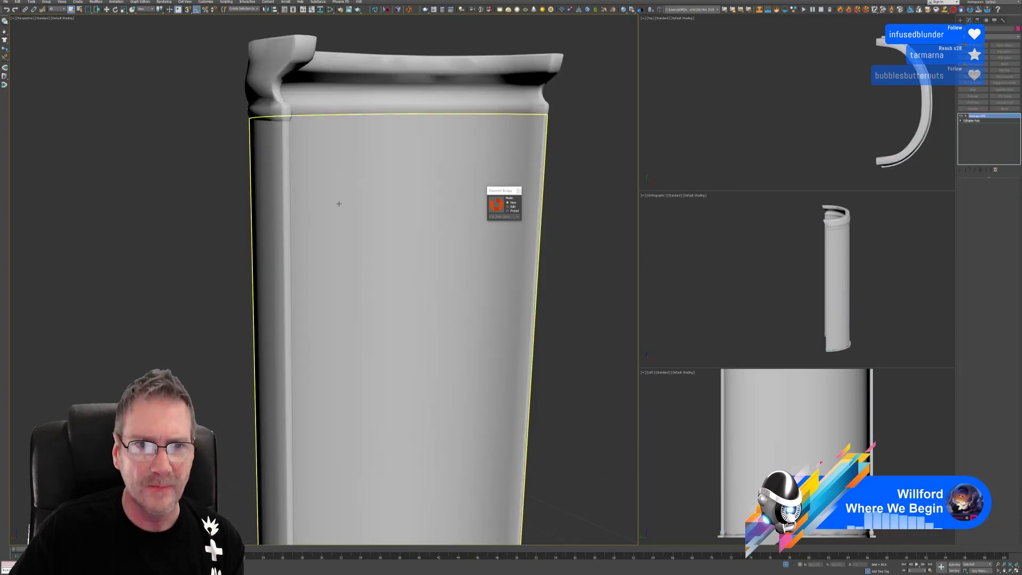
left_click(339, 203)
left_click(989, 192)
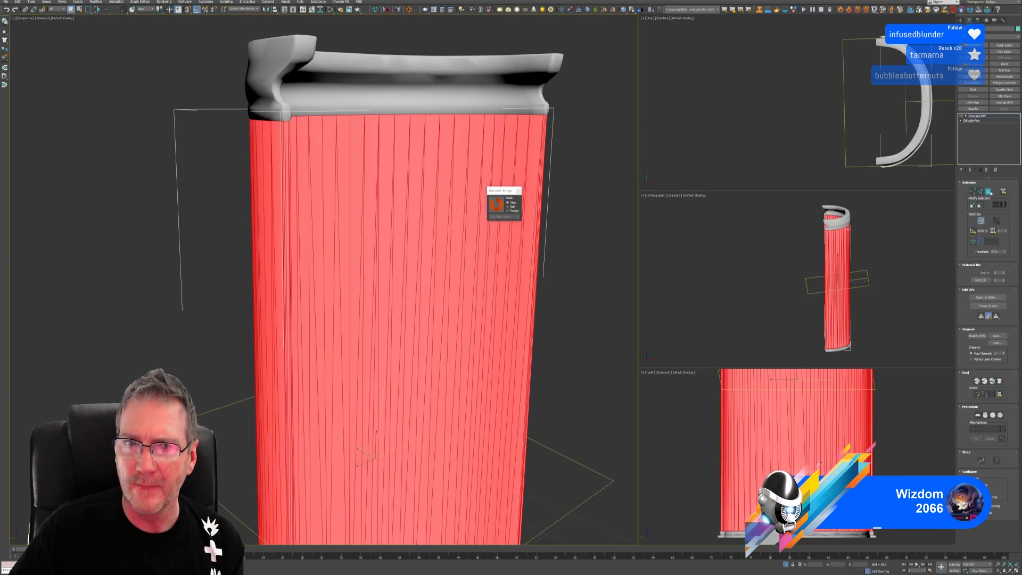
Clear the face selection and select only the narrow bevel strips running down one vertical edge of the wall.
left_click(166, 224)
left_click(287, 153)
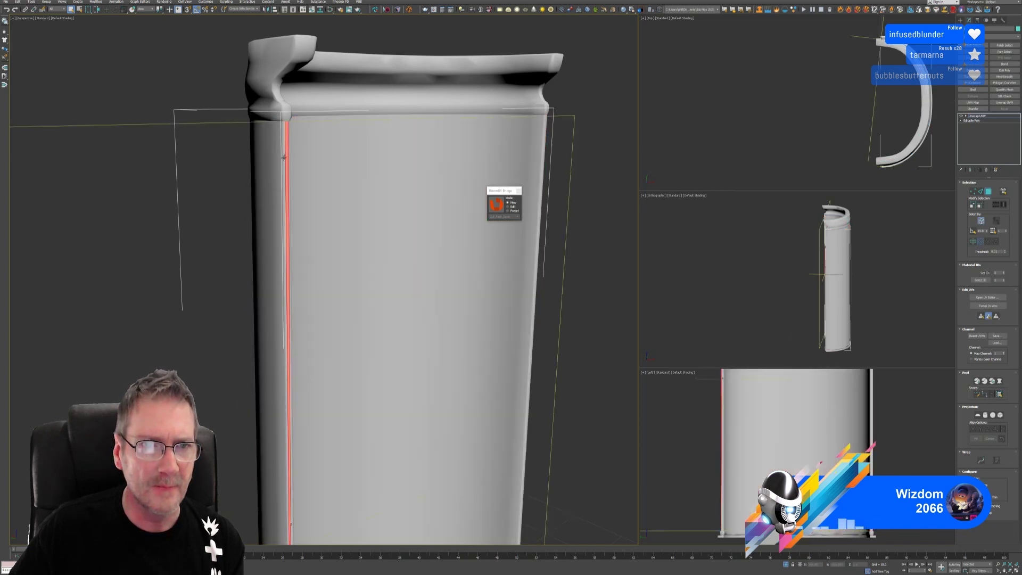
left_click(283, 159, "ctrl")
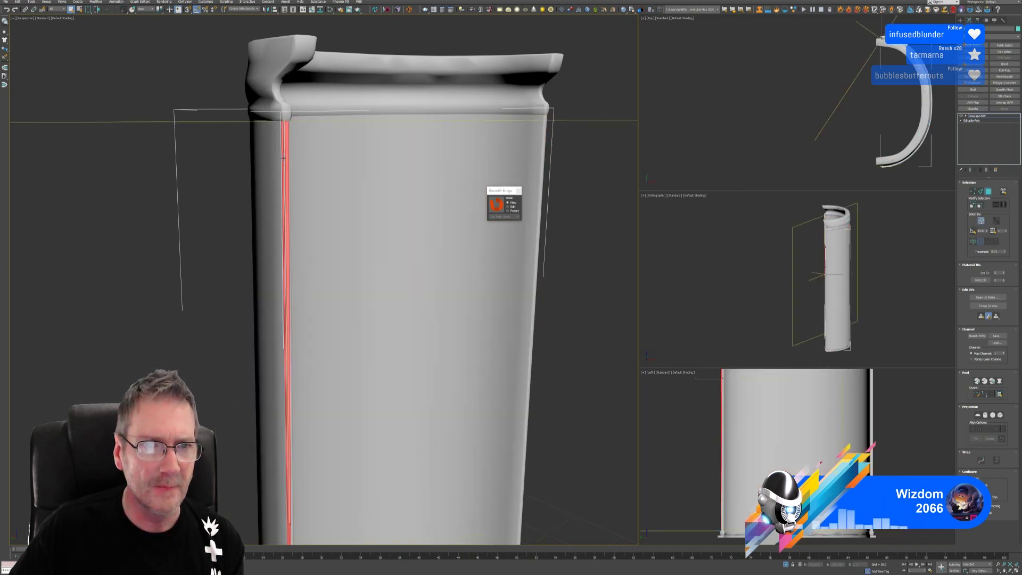
left_click(290, 188, "ctrl")
scroll(290, 189, "up", 5)
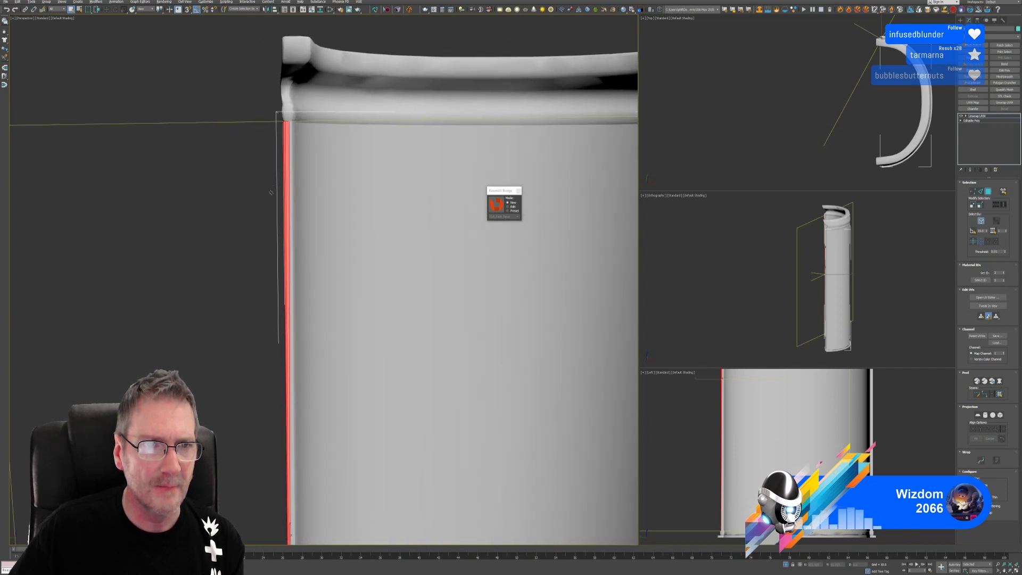
left_click(292, 163, "ctrl")
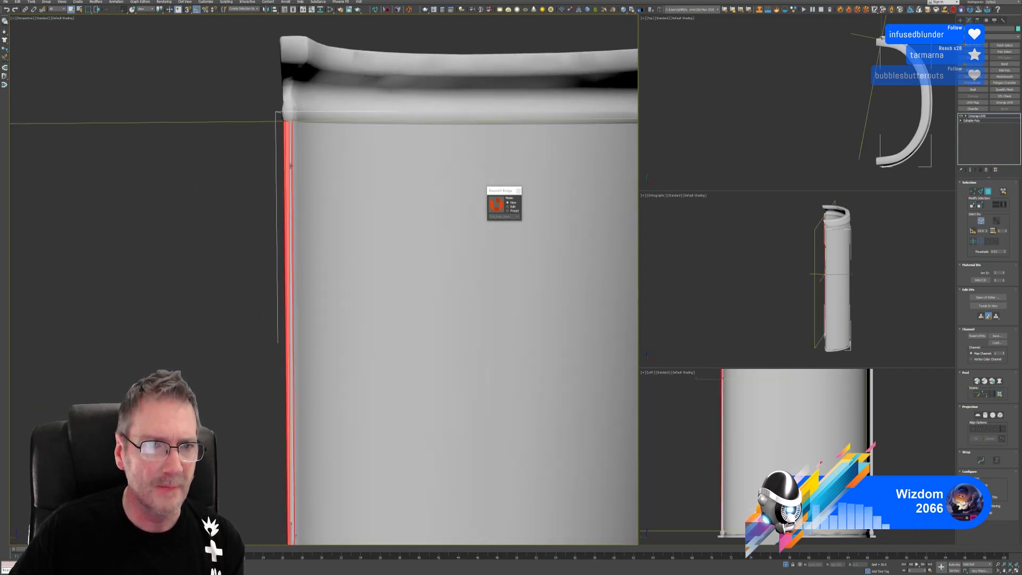
left_click(291, 166, "ctrl")
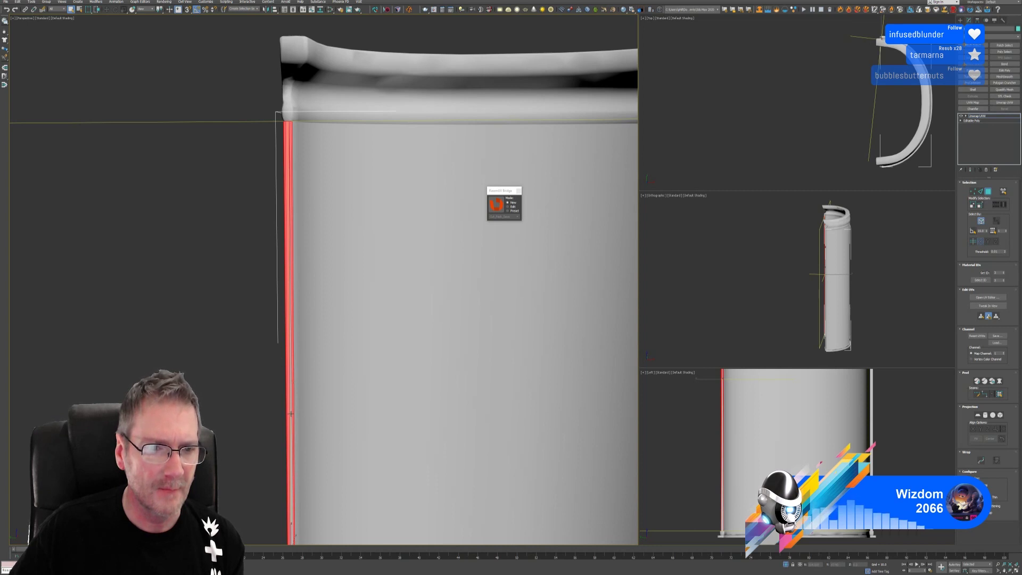
scroll(321, 413, "down", 5)
middle_click_drag(321, 414, 357, 259)
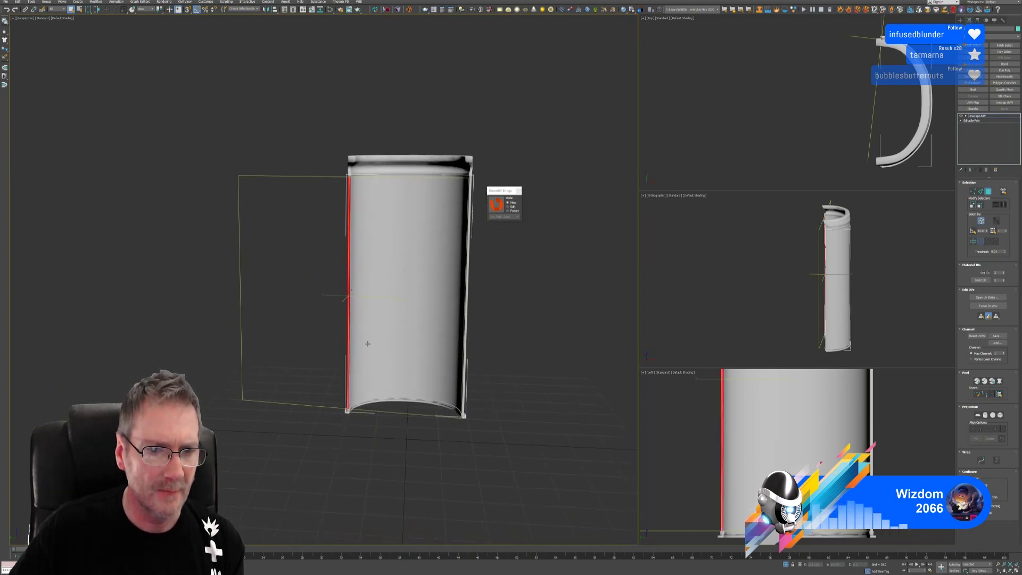
Add the narrow bevel strips along the wall's opposite vertical edge to the face selection.
scroll(319, 322, "up", 6)
middle_click_drag(319, 322, 406, 278, "alt")
middle_click_drag(405, 278, 322, 316)
scroll(399, 240, "up", 7)
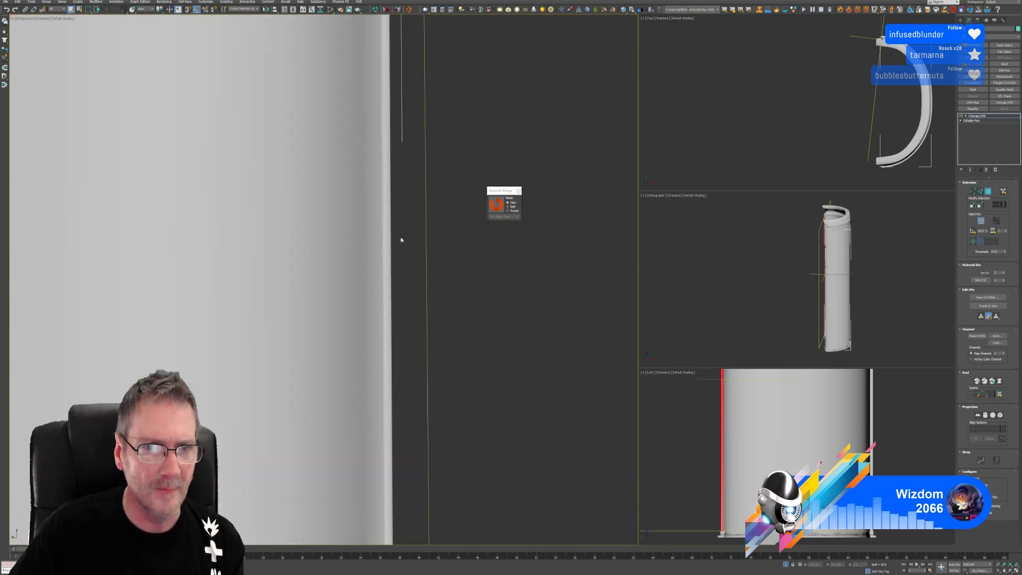
left_click(378, 233)
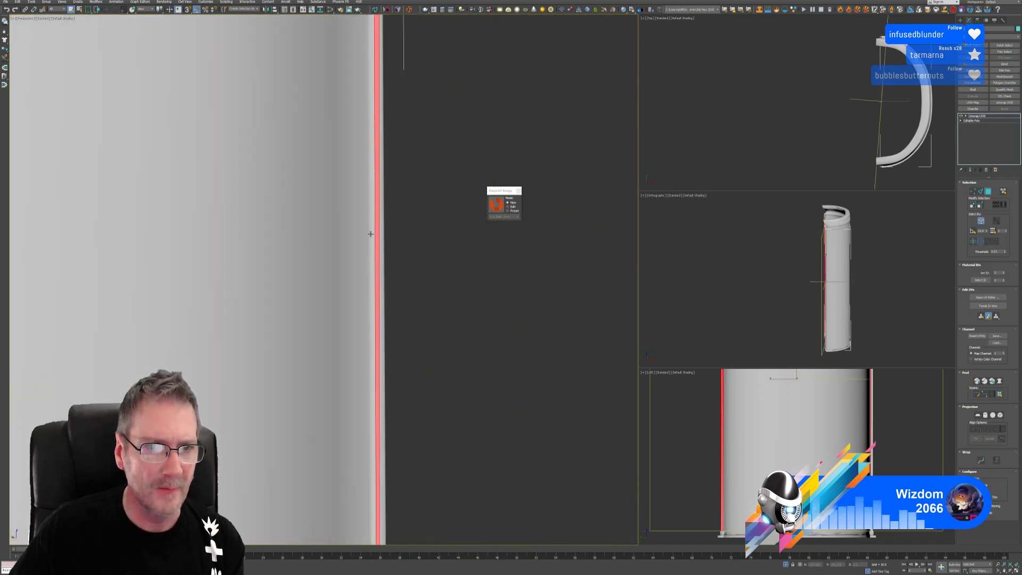
left_click(369, 239, "ctrl")
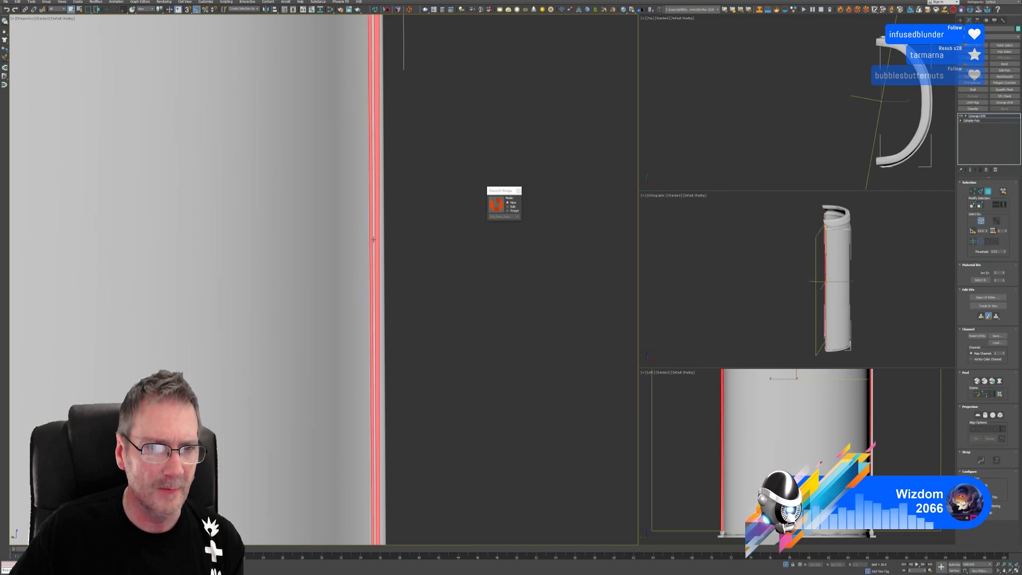
middle_click_drag(380, 246, 398, 287, "alt")
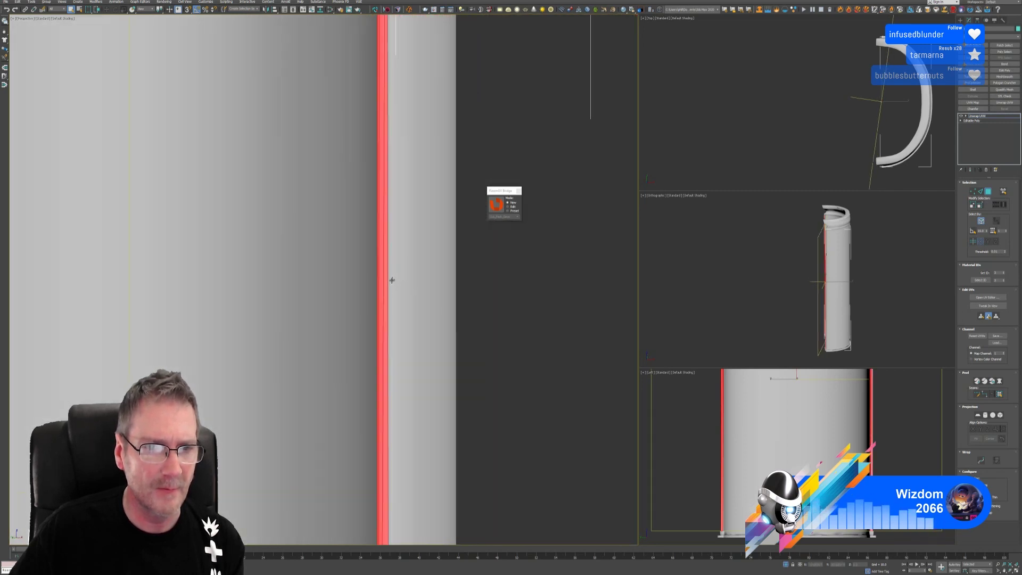
left_click(390, 279, "ctrl")
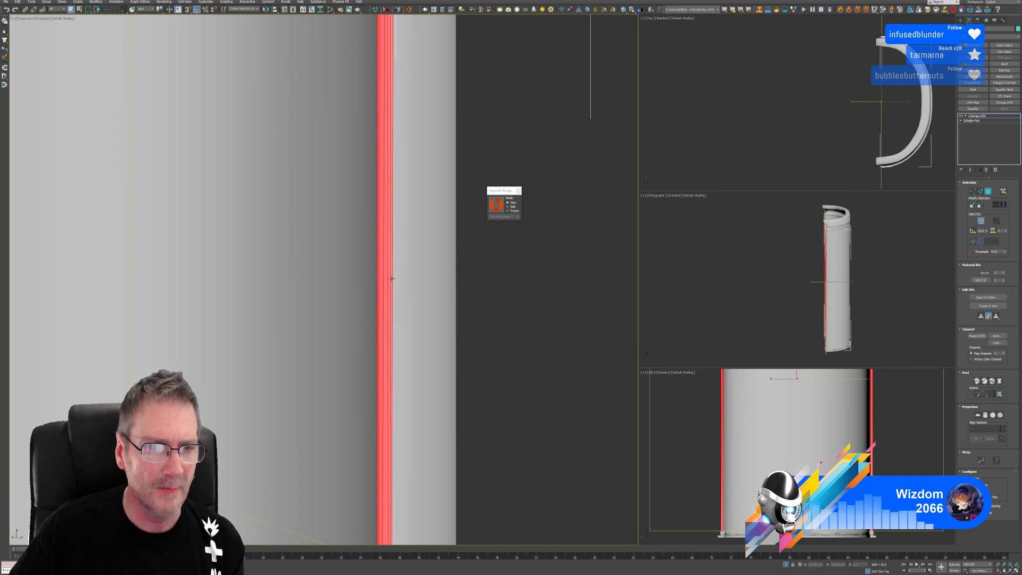
Open the UV editor, select all UV faces of the wall section and apply Flatten Mapping with the offered settings.
scroll(391, 279, "down", 8)
middle_click_drag(449, 320, 471, 319, "alt")
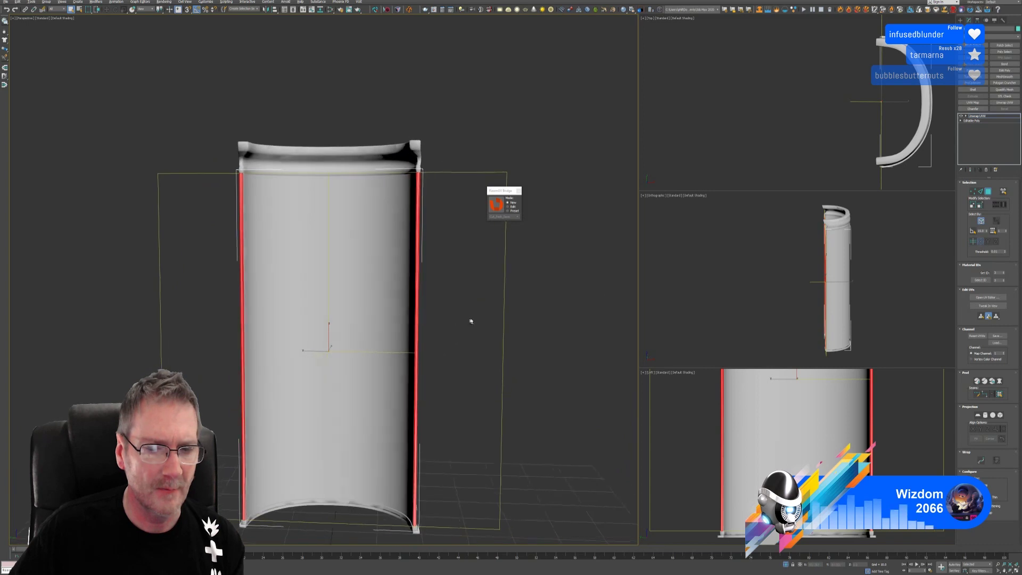
left_click(980, 301)
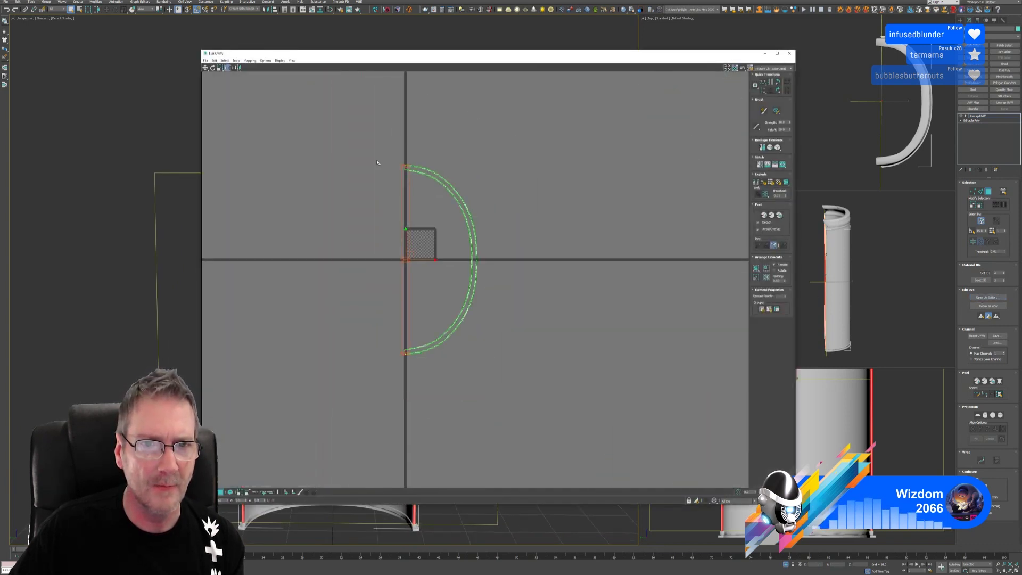
left_click_drag(371, 161, 551, 392)
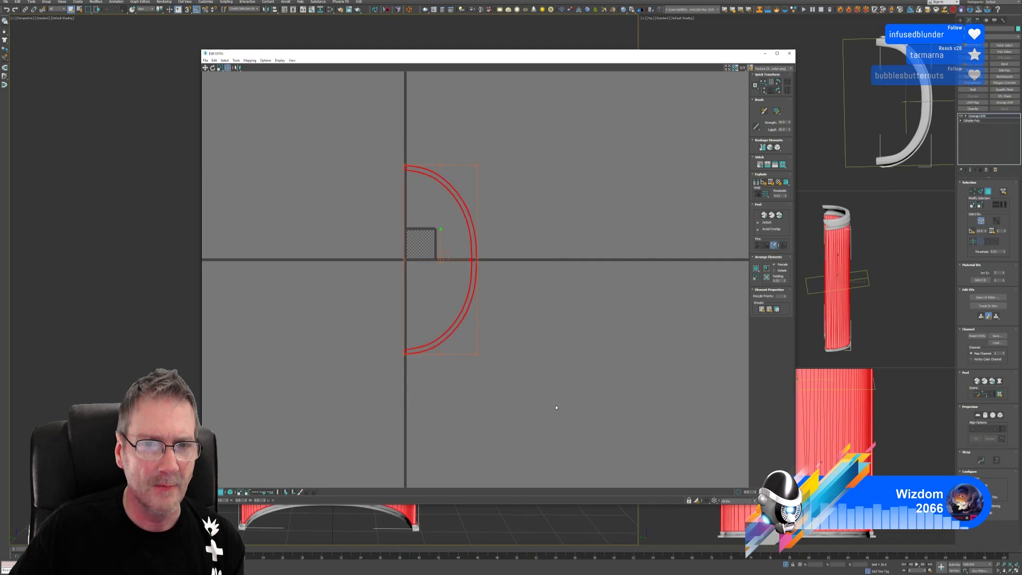
left_click(249, 61)
left_click(257, 66)
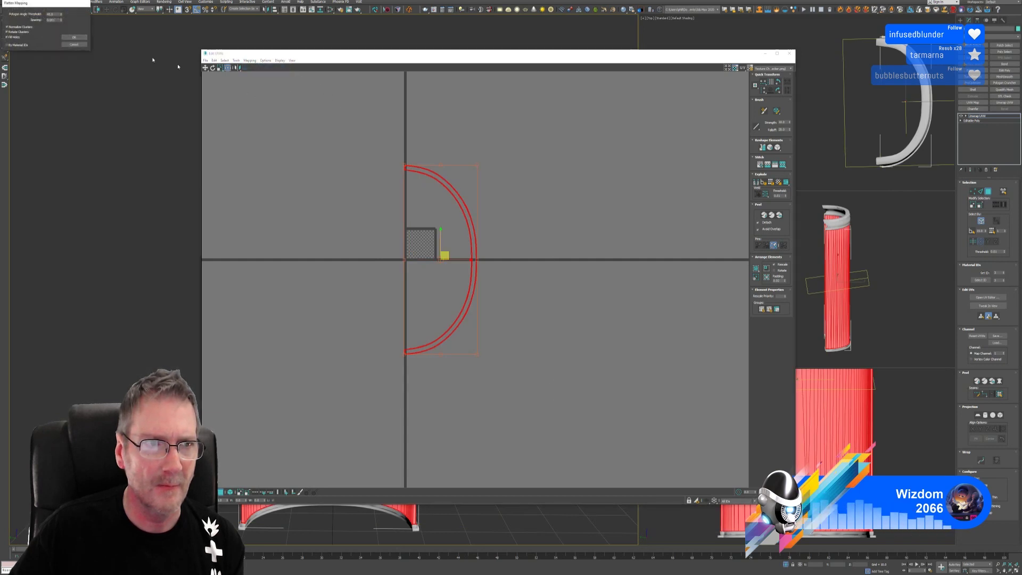
left_click(74, 37)
scroll(413, 237, "up", 8)
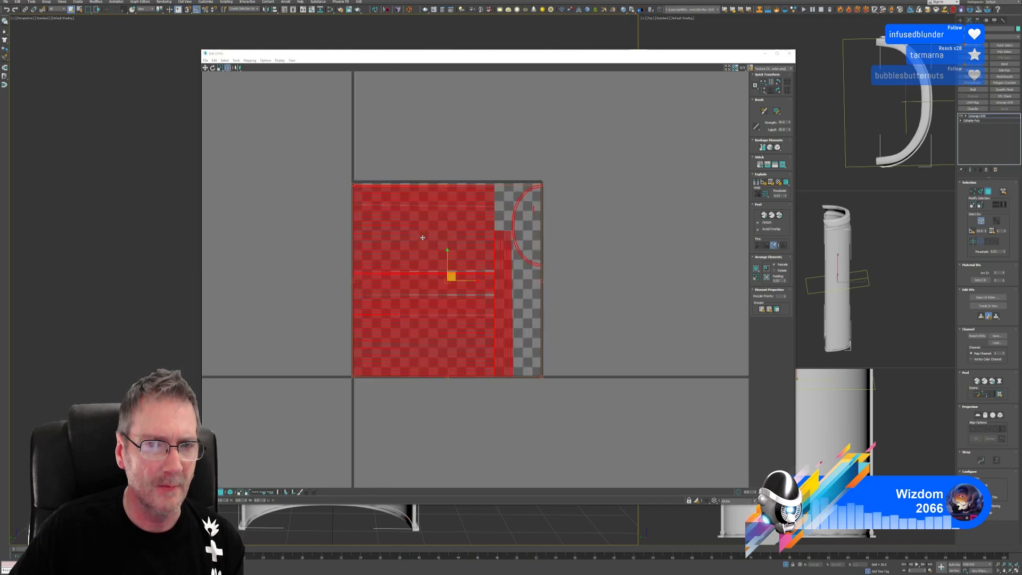
scroll(423, 237, "down", 1)
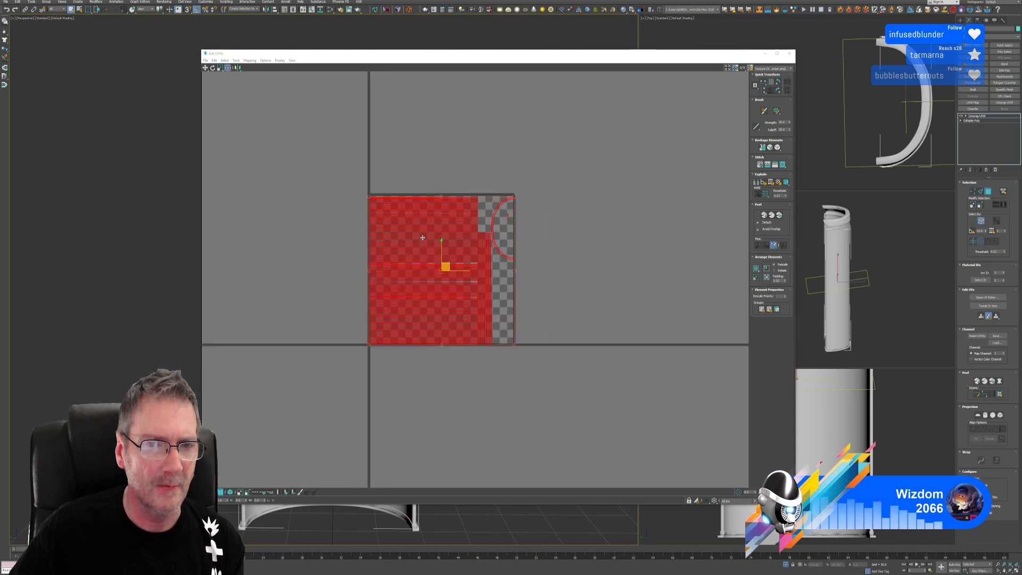
left_click(790, 53)
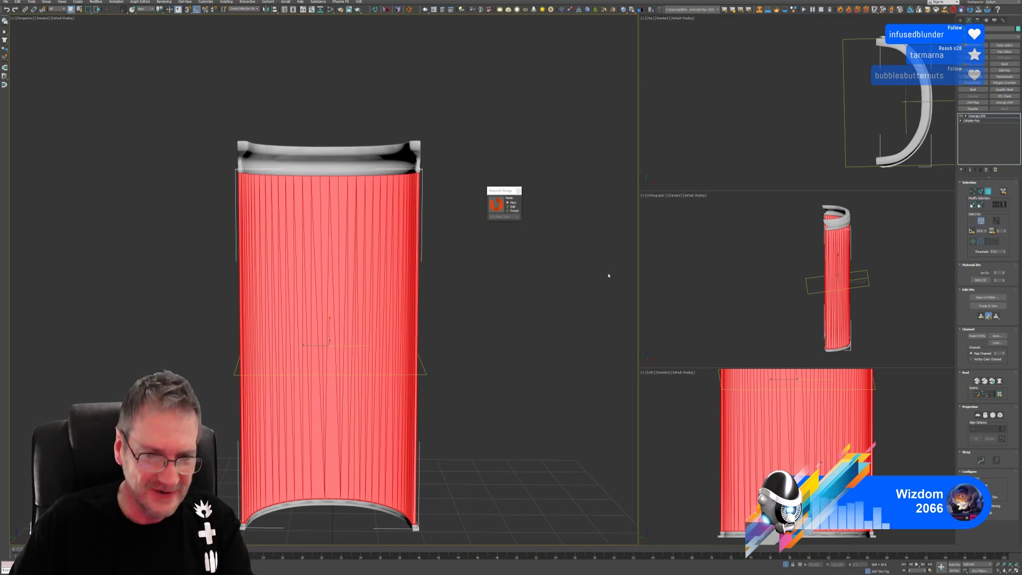
Reopen the UV editor and clear the face selection in the flattened layout.
middle_click_drag(165, 326, 188, 324, "alt")
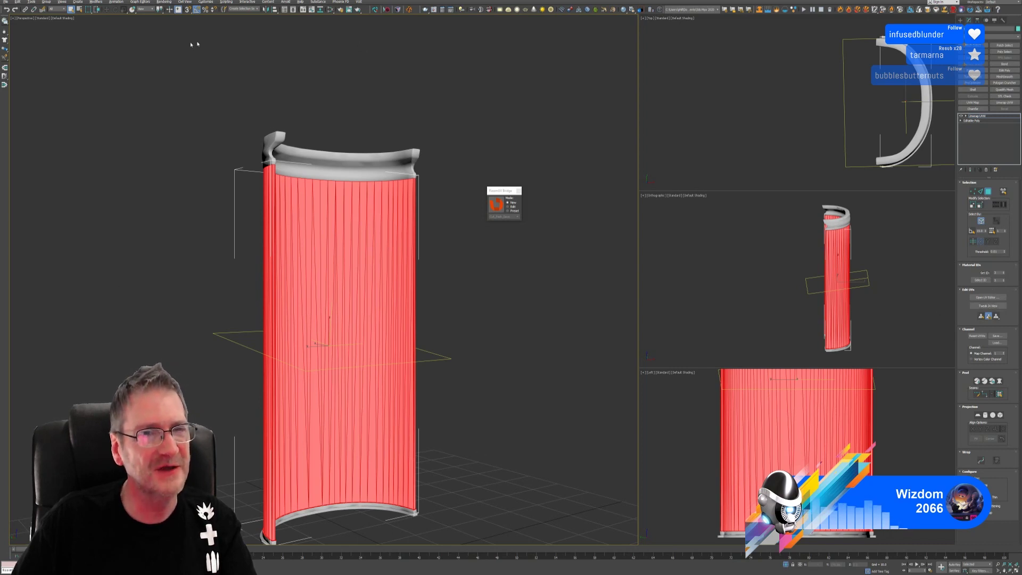
left_click(990, 297)
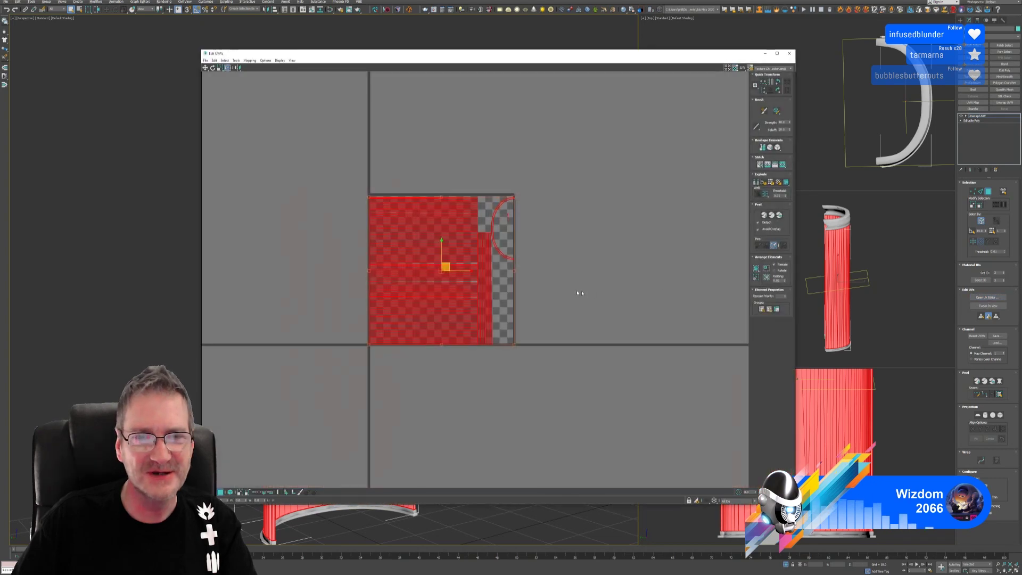
left_click(541, 283)
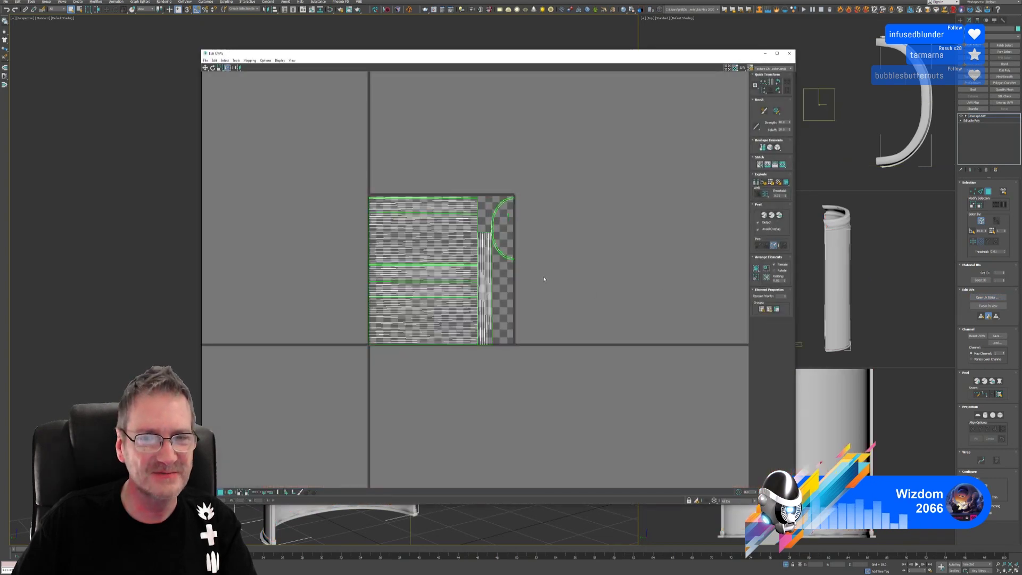
scroll(427, 310, "up", 3)
scroll(428, 310, "up", 3)
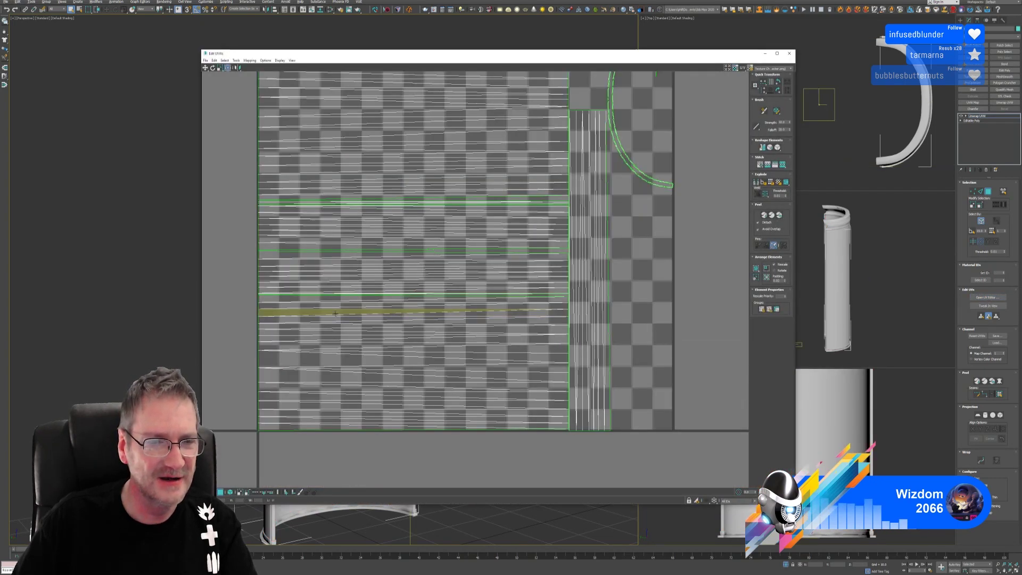
scroll(316, 292, "up", 4)
left_click(426, 282)
scroll(428, 283, "up", 3)
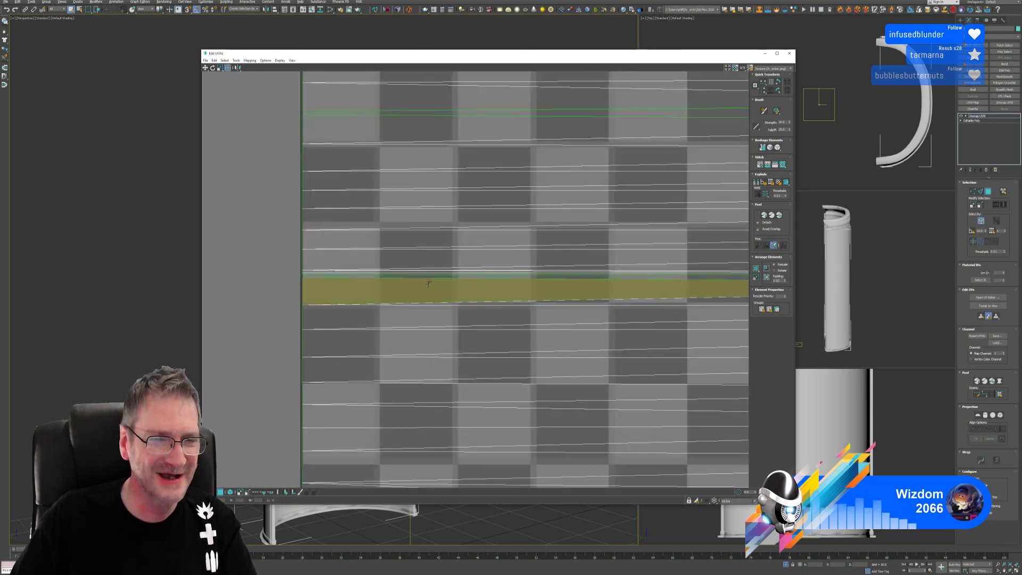
left_click(253, 297)
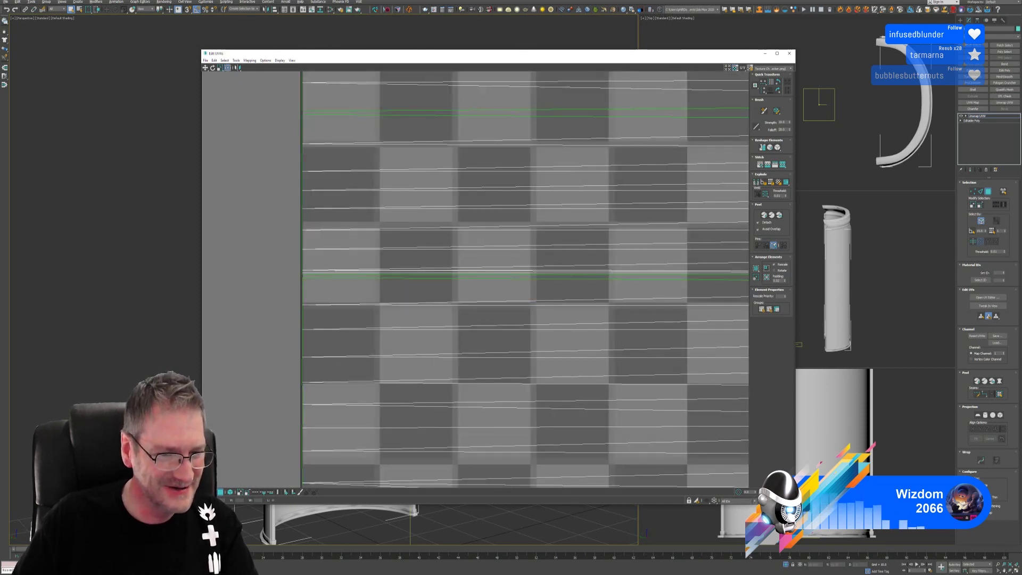
At edge level, select the lower horizontal seam edge in the main UV block and stitch it using the Stitch Tool's offered settings.
left_click(213, 492)
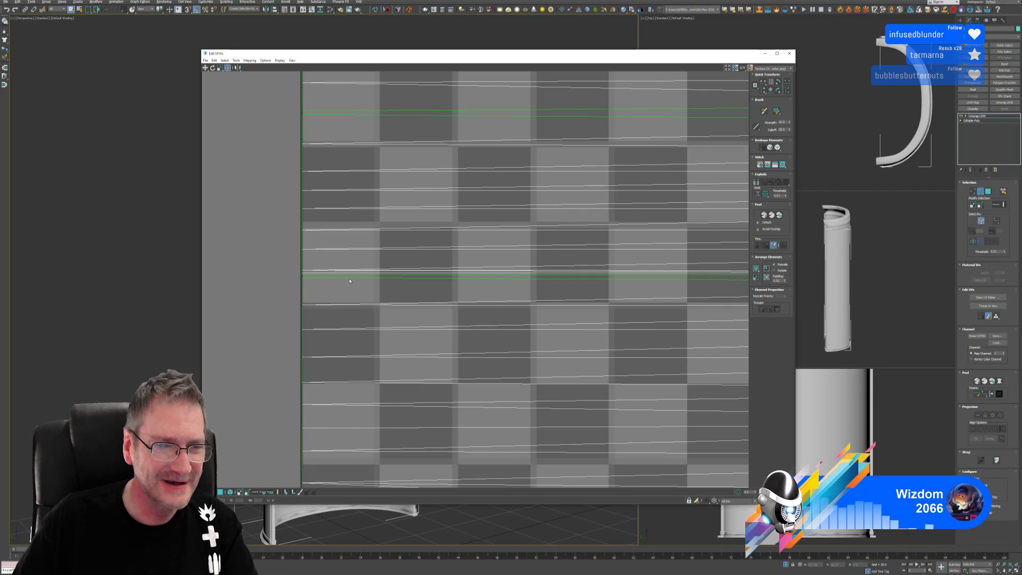
left_click(348, 278)
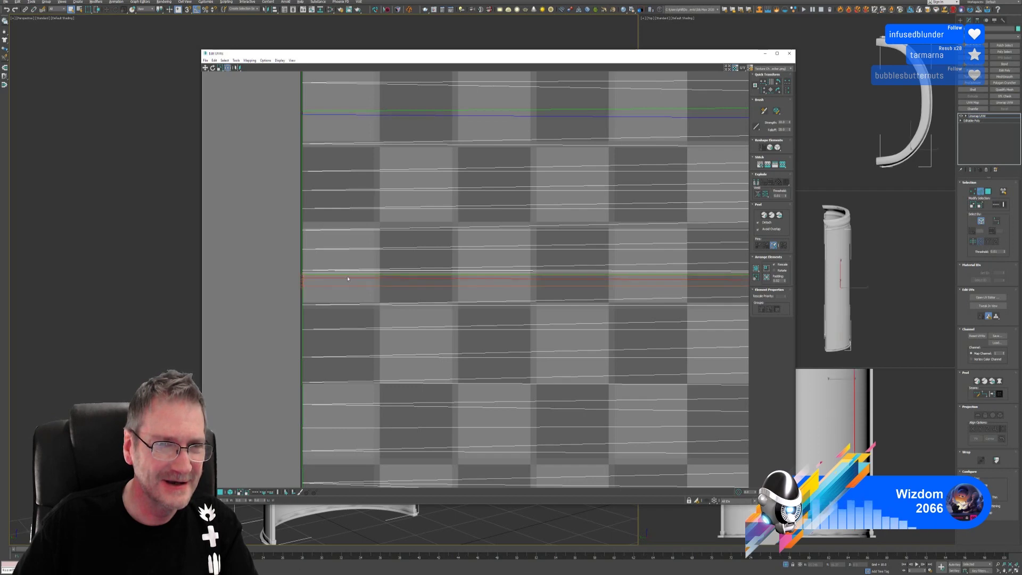
scroll(347, 276, "down", 4)
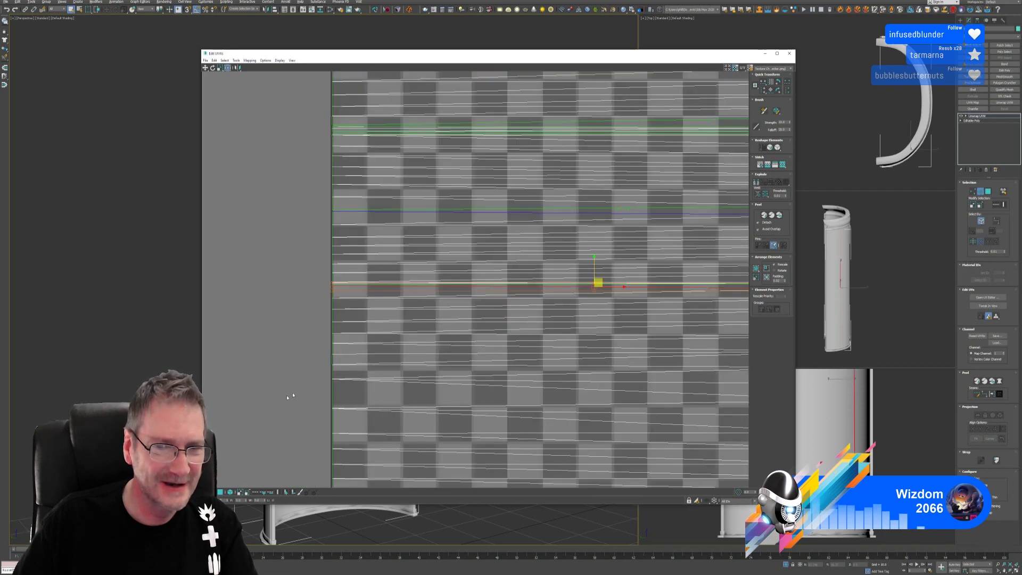
middle_click_drag(458, 335, 336, 347)
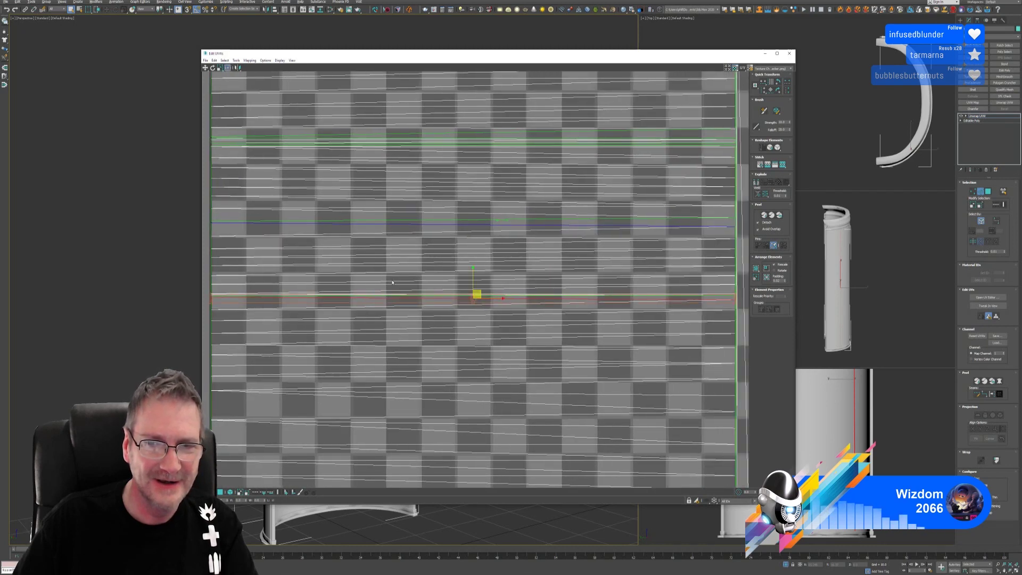
middle_click_drag(392, 282, 401, 285)
left_click(224, 61)
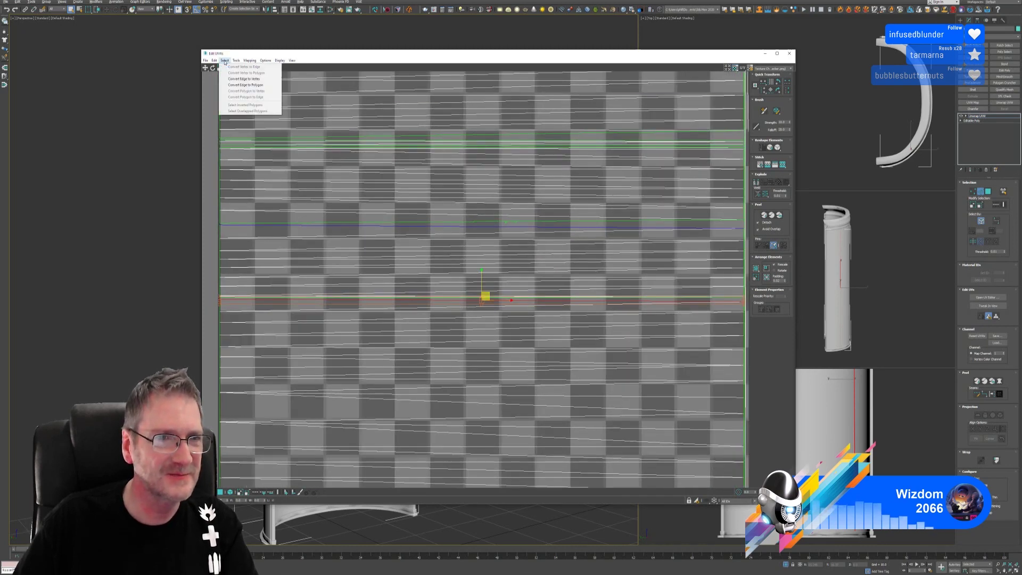
mouse_move(236, 60)
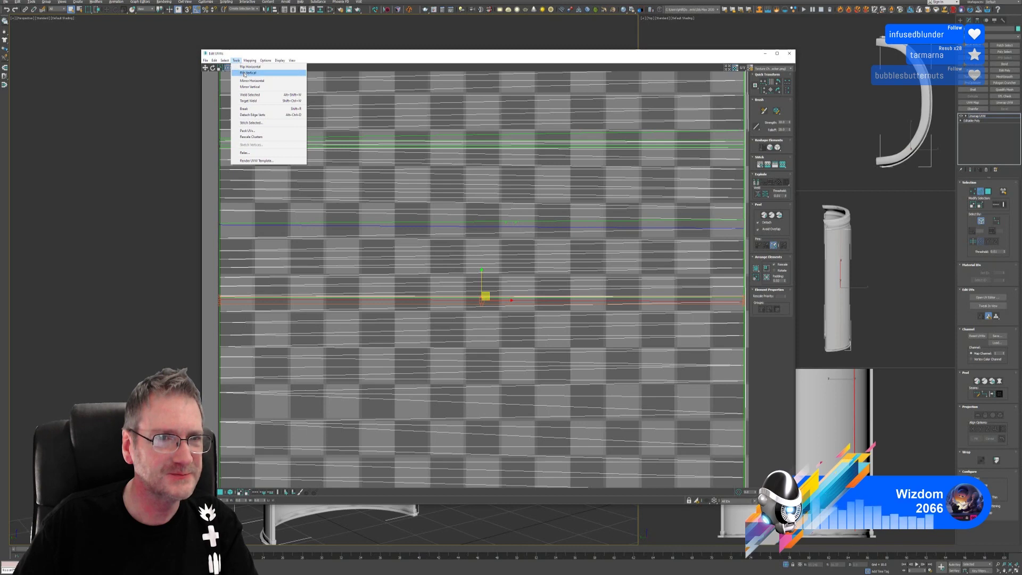
left_click(251, 123)
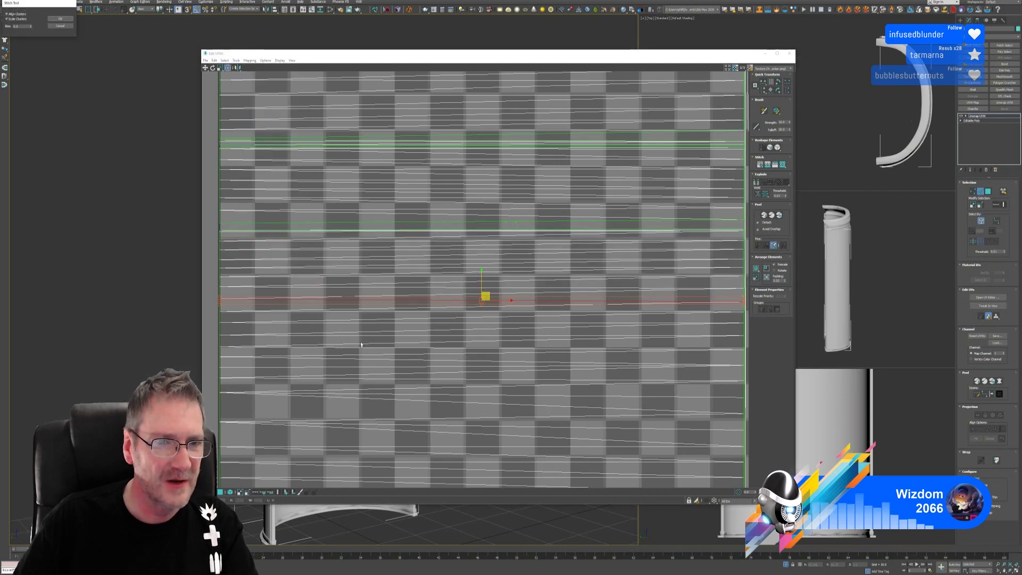
left_click_drag(67, 4, 403, 89)
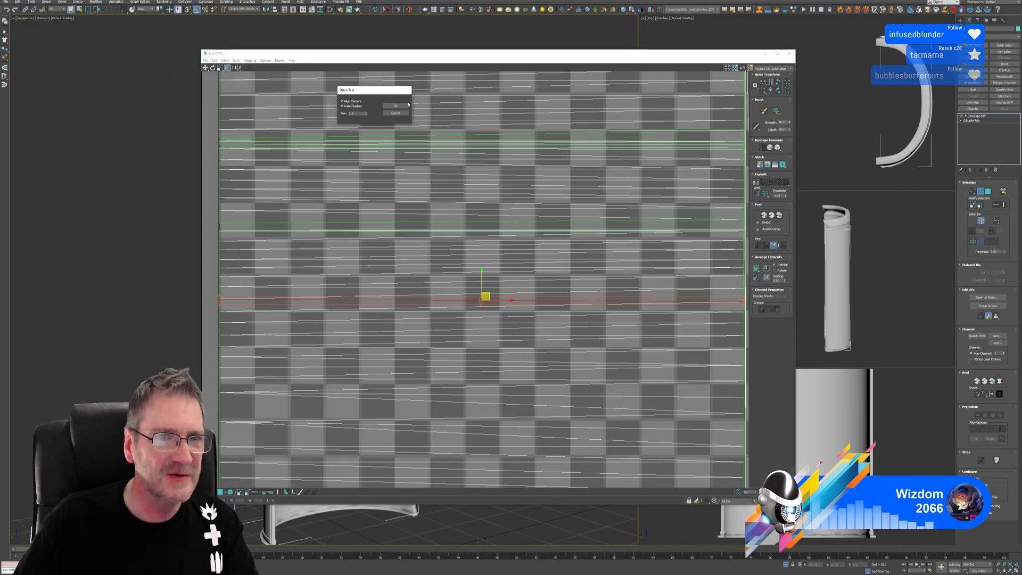
left_click(397, 104)
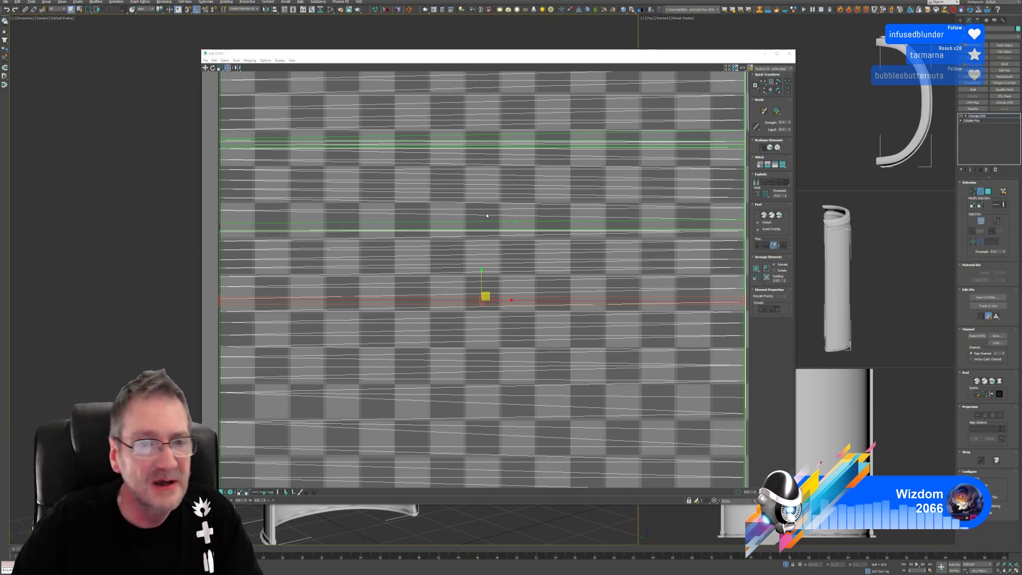
Select the next seam edge higher in the main UV block and stitch it with the same Stitch Tool settings.
scroll(254, 245, "up", 2)
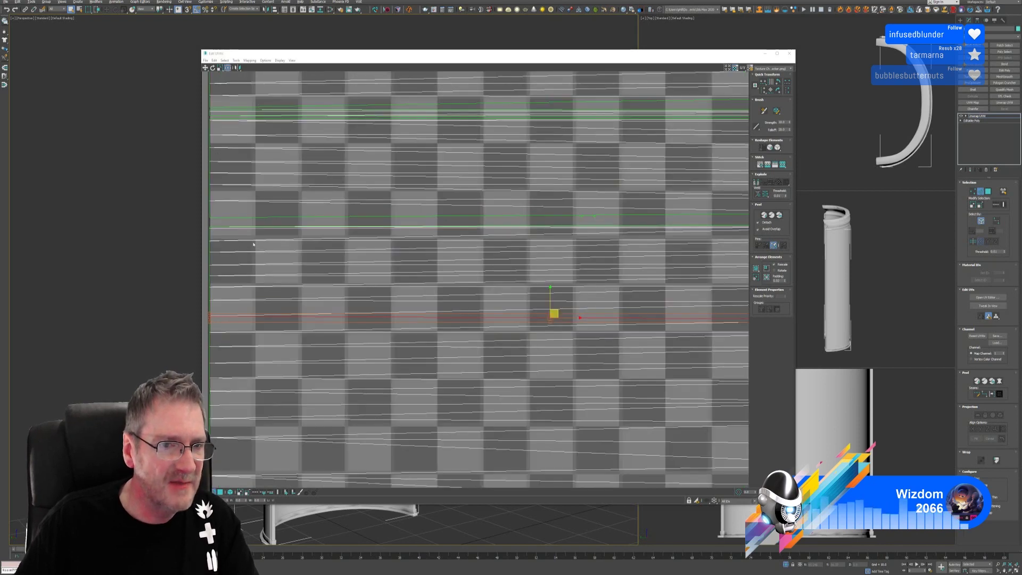
left_click(224, 227)
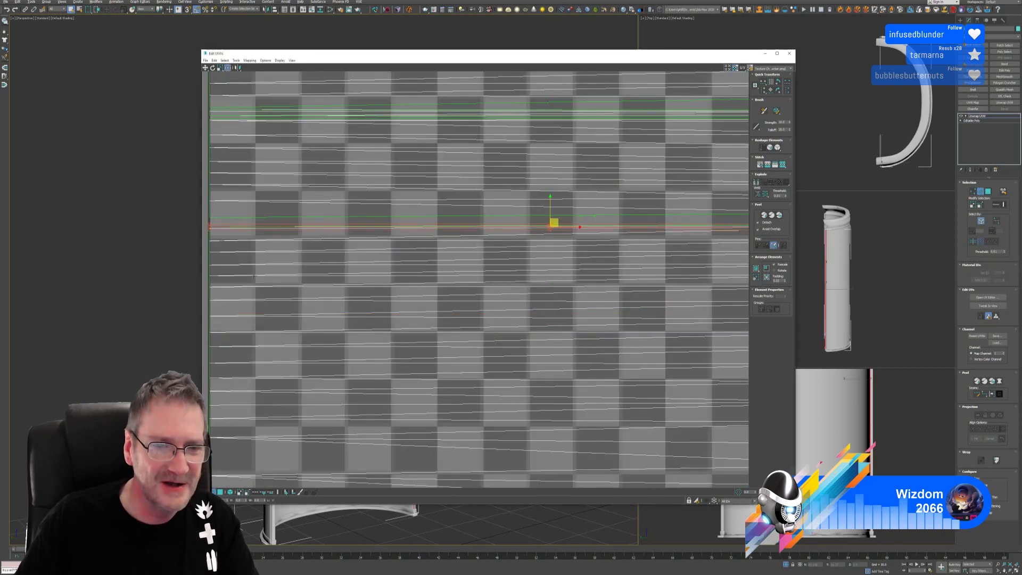
left_click(236, 61)
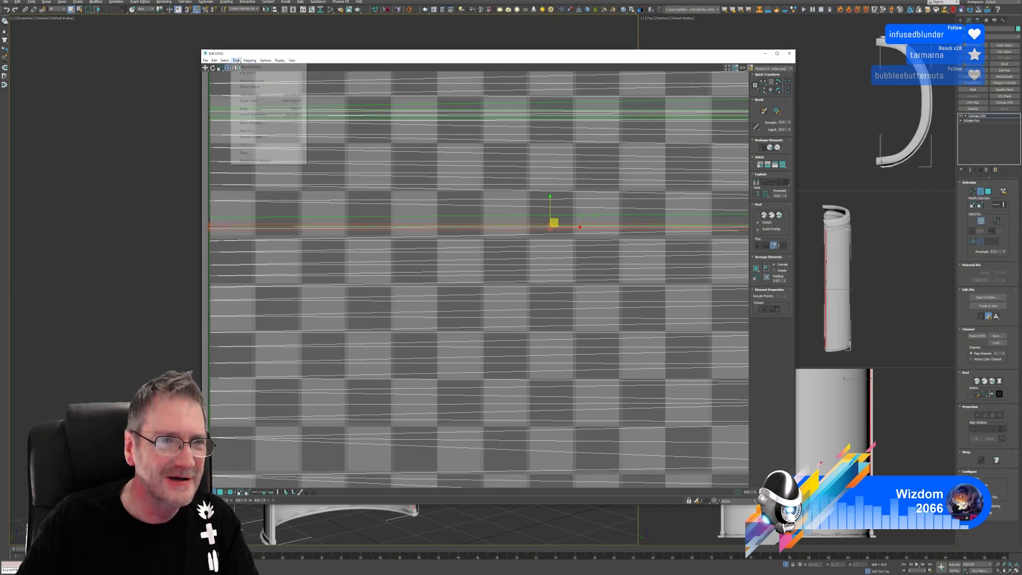
left_click(251, 123)
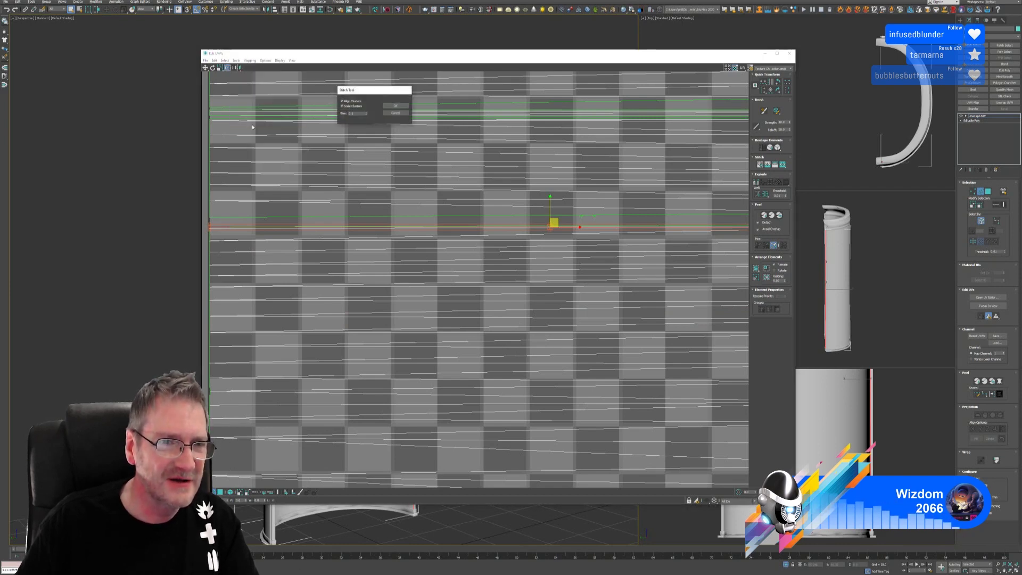
left_click(396, 107)
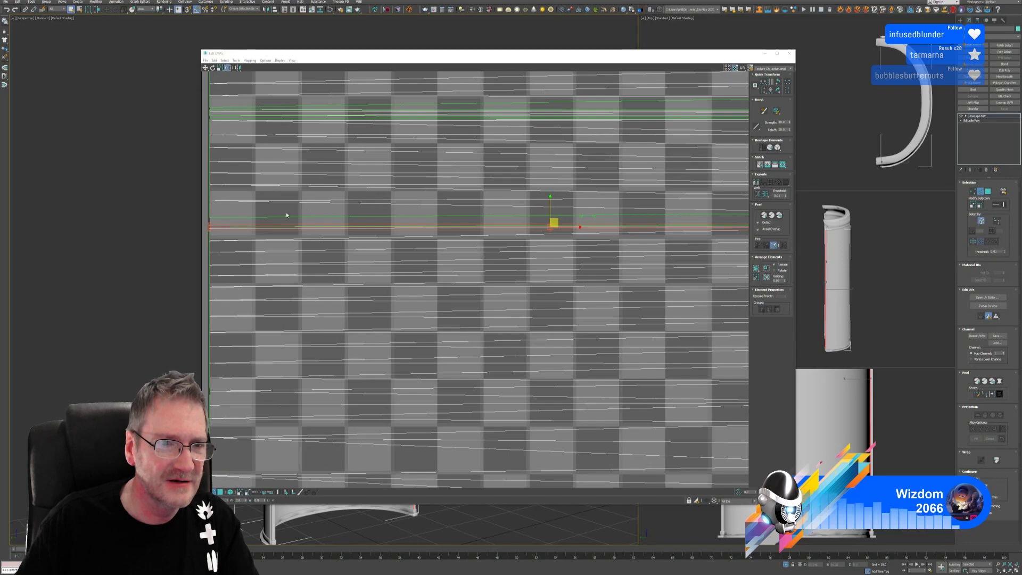
Select the horizontal seam edge just below the top of the main UV block and stitch it using the Stitch Tool's offered settings.
scroll(263, 217, "down", 8)
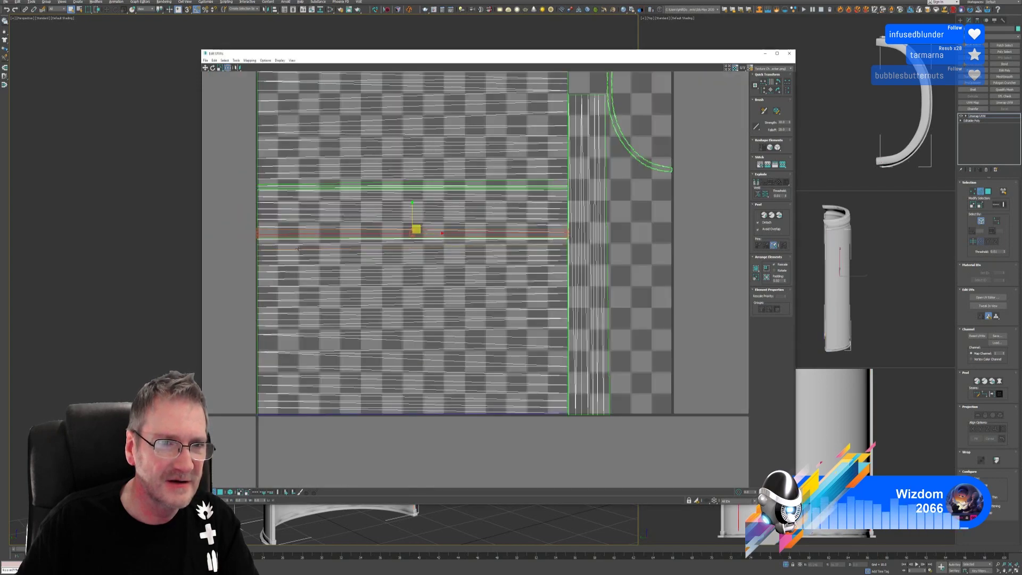
scroll(313, 211, "up", 10)
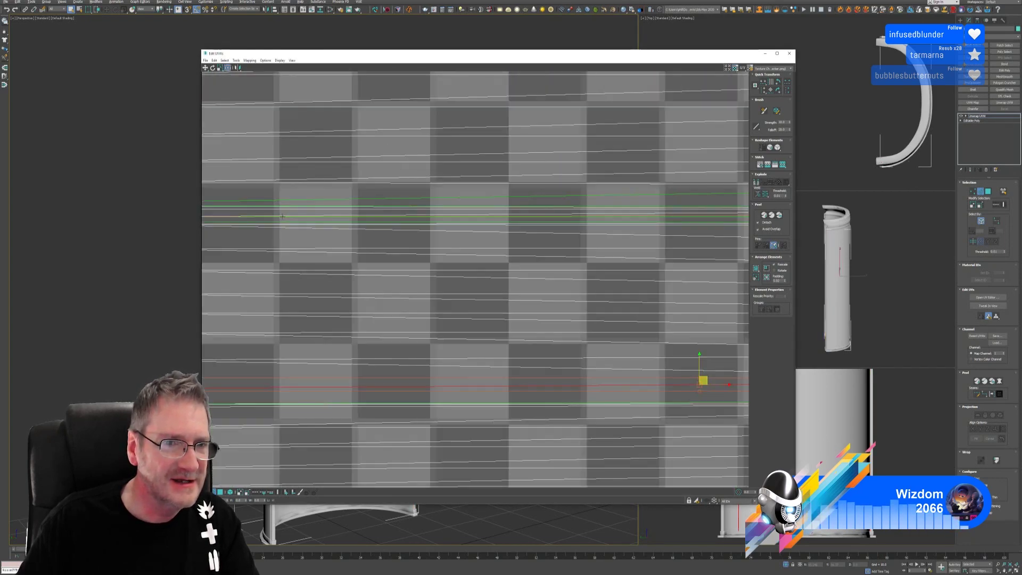
scroll(345, 213, "up", 2)
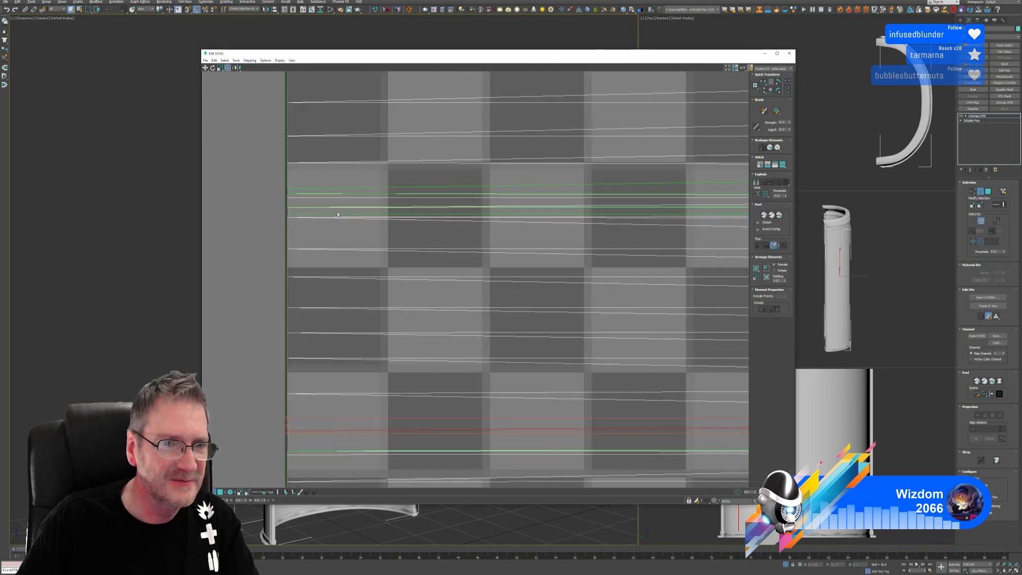
left_click(314, 188)
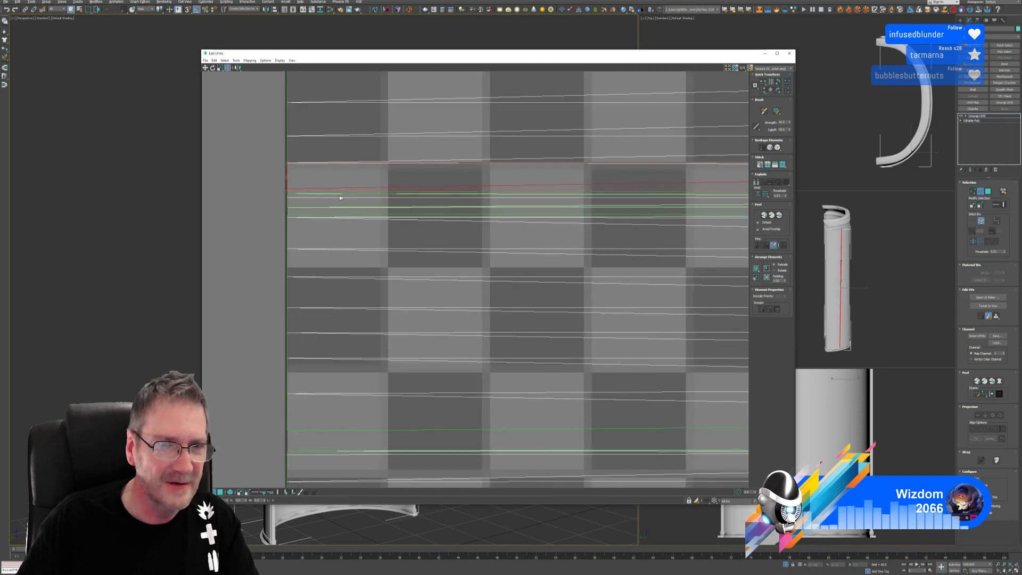
scroll(337, 207, "down", 10)
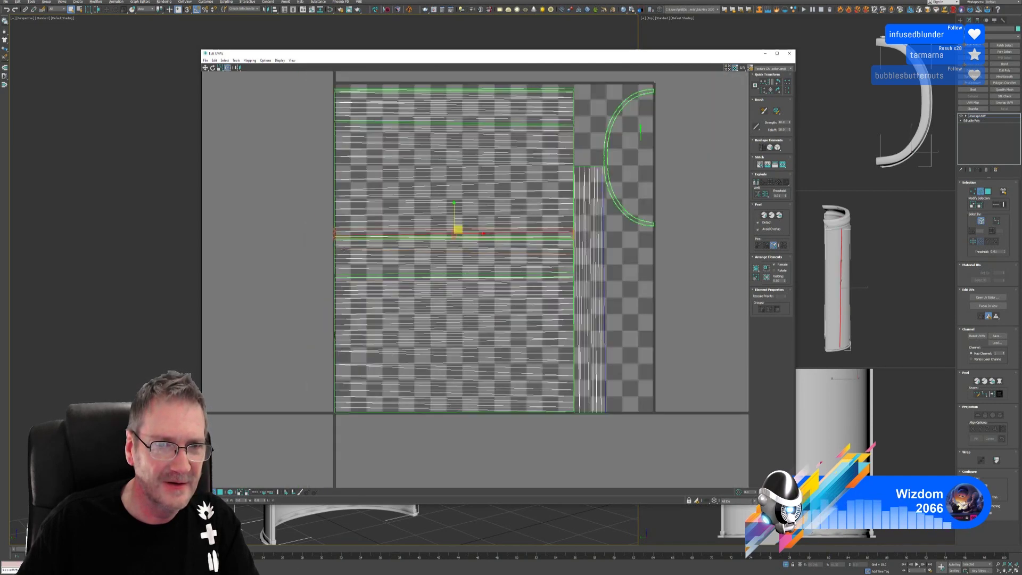
scroll(360, 223, "up", 8)
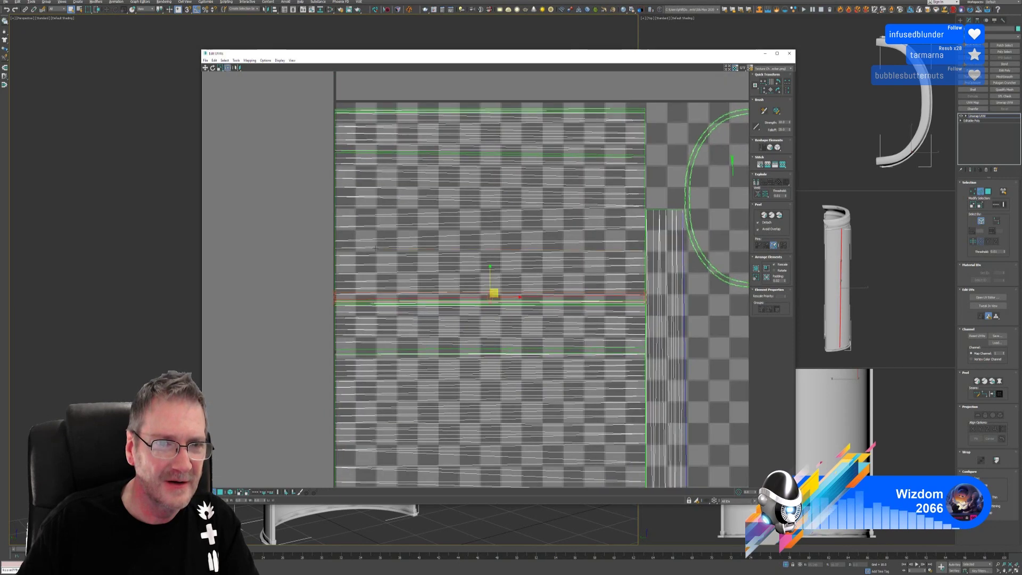
scroll(357, 164, "up", 2)
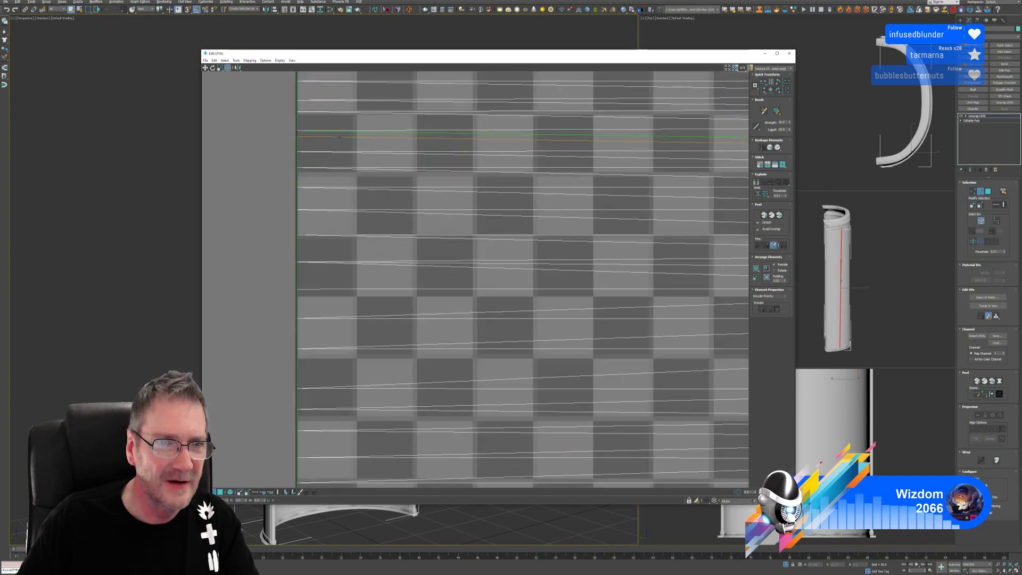
left_click(338, 136)
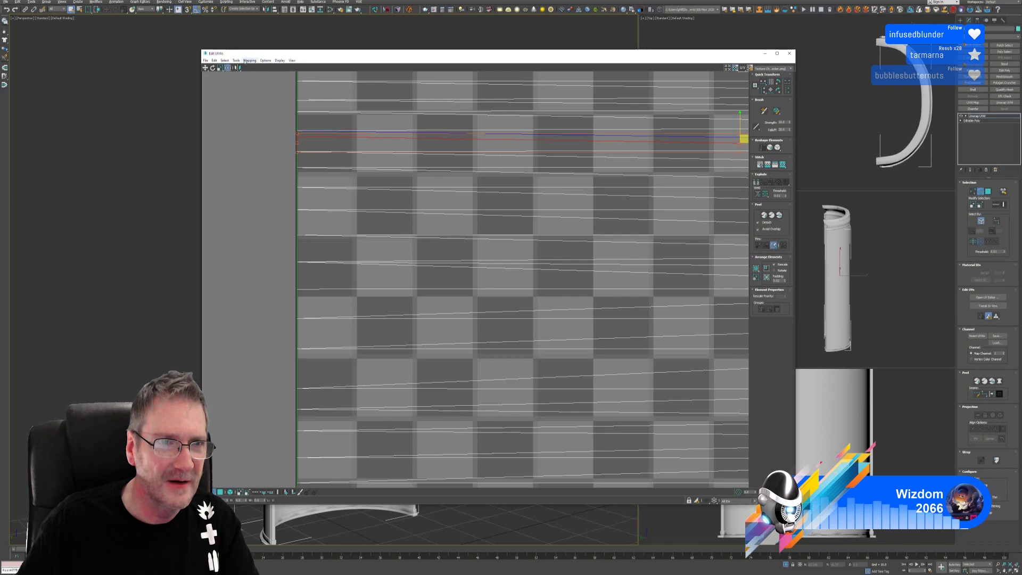
left_click(236, 60)
left_click(258, 121)
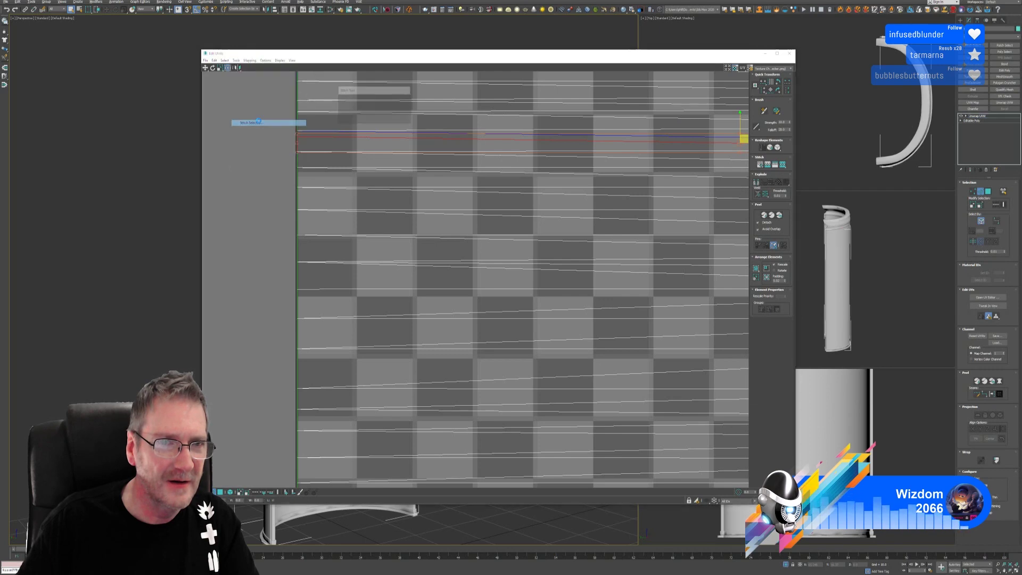
left_click(396, 106)
Select the lower edge of the dense middle seam in the main UV block and stitch it with the offered Stitch Tool settings.
scroll(479, 269, "down", 5)
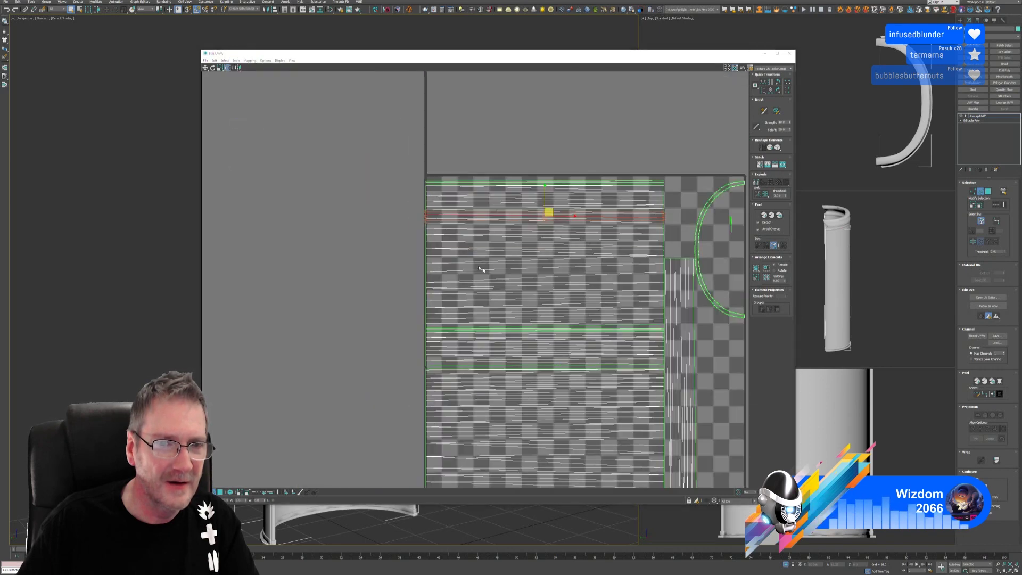
middle_click_drag(479, 268, 415, 164)
scroll(429, 258, "up", 5)
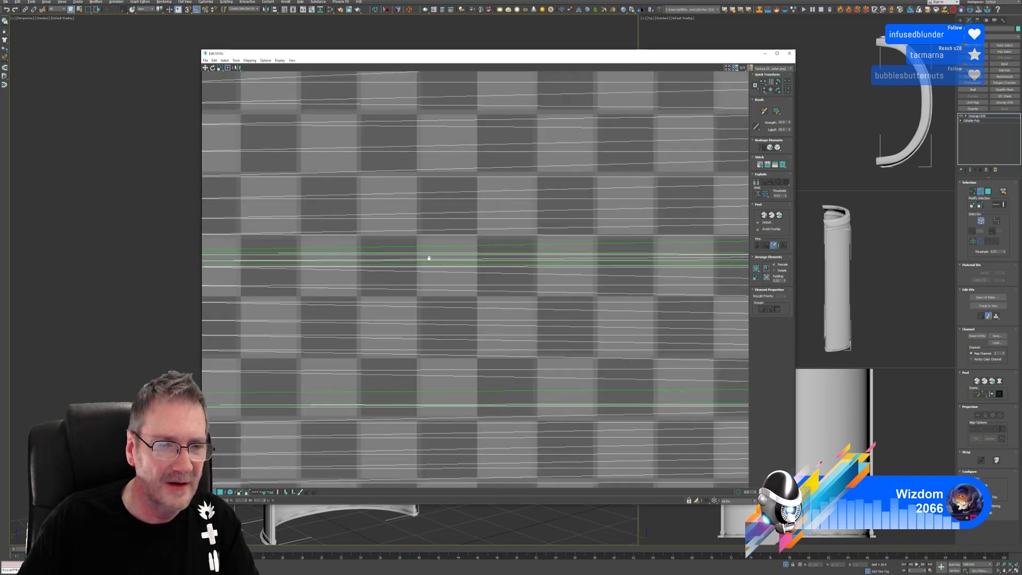
middle_click_drag(430, 258, 599, 238)
scroll(407, 240, "up", 3)
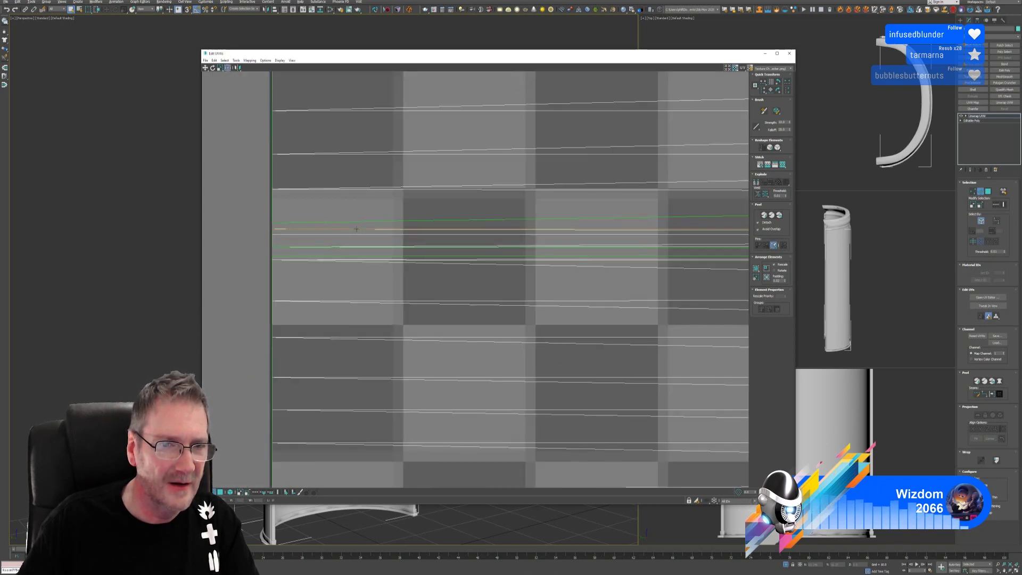
left_click_drag(358, 233, 361, 228)
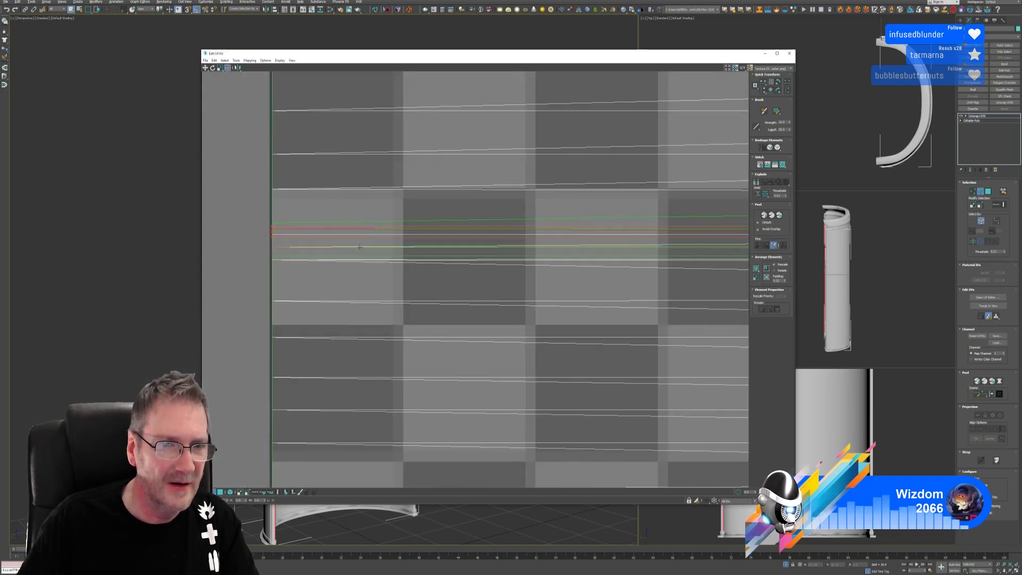
left_click(345, 255)
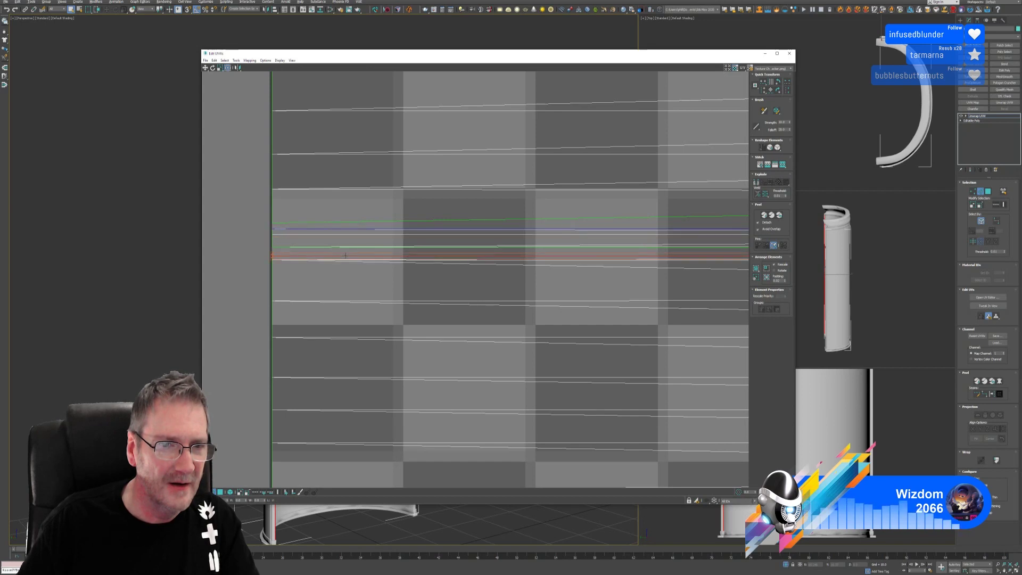
left_click(236, 60)
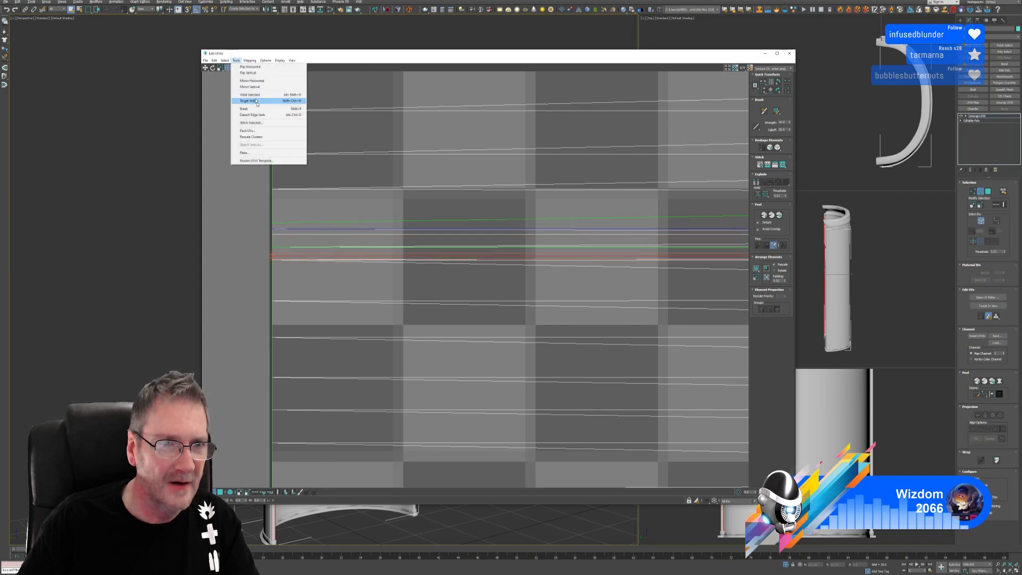
left_click(267, 125)
left_click(396, 106)
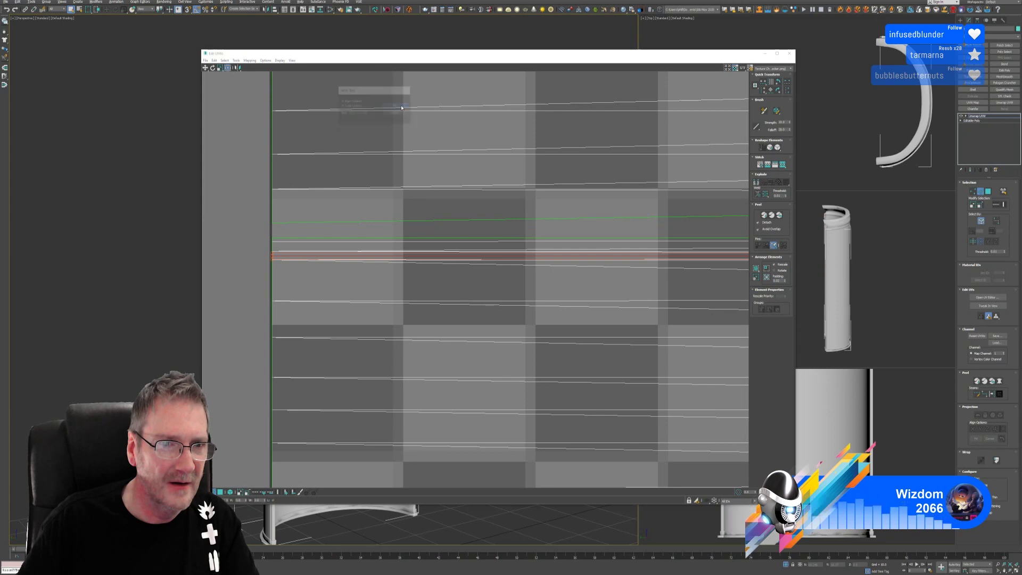
Select the edge along the seam below the middle of the main UV block and stitch it with the same Stitch Tool settings.
left_click(319, 238)
scroll(342, 379, "down", 5)
middle_click_drag(352, 399, 390, 256)
scroll(390, 289, "up", 4)
scroll(389, 288, "up", 3)
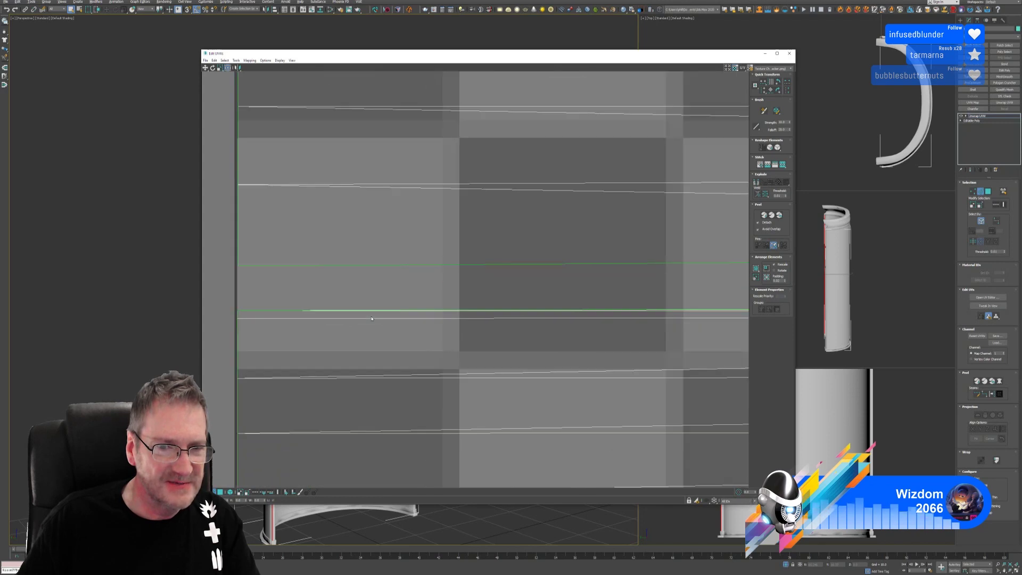
left_click(433, 265)
middle_click_drag(443, 285, 457, 284)
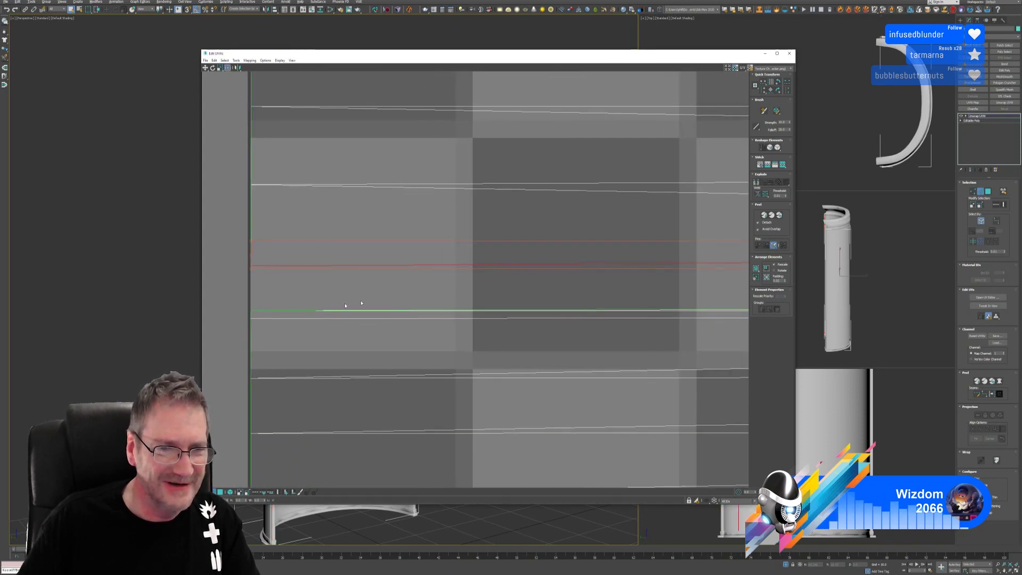
left_click(311, 311)
scroll(428, 319, "down", 5)
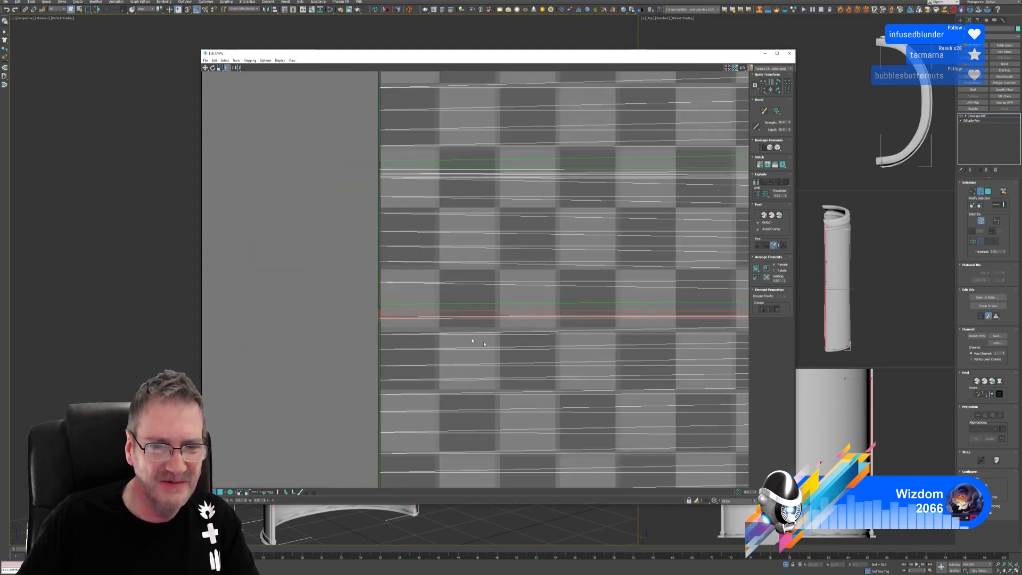
scroll(499, 354, "down", 2)
middle_click_drag(518, 356, 377, 354)
scroll(444, 298, "down", 2)
scroll(315, 95, "up", 4)
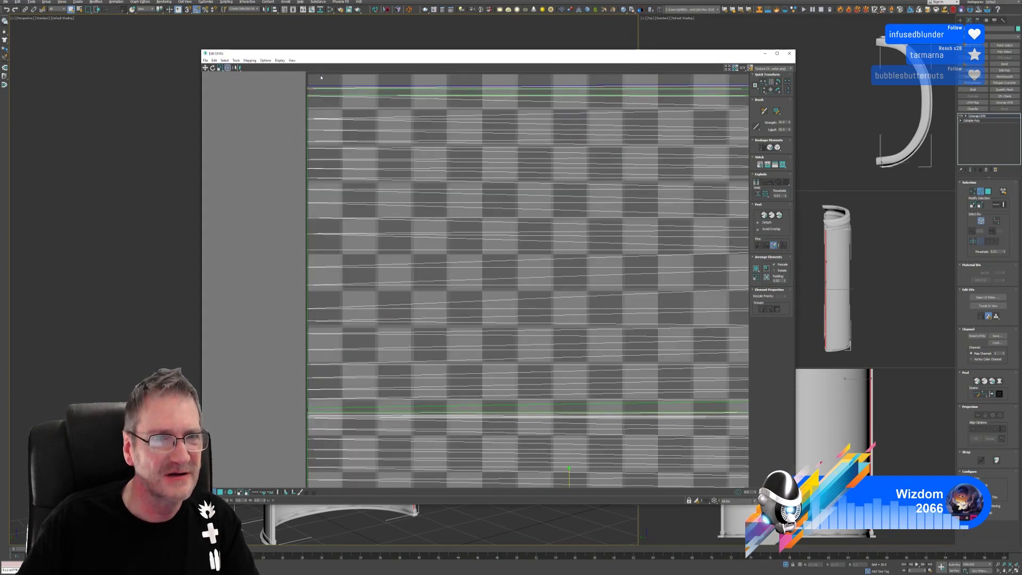
scroll(365, 136, "down", 4)
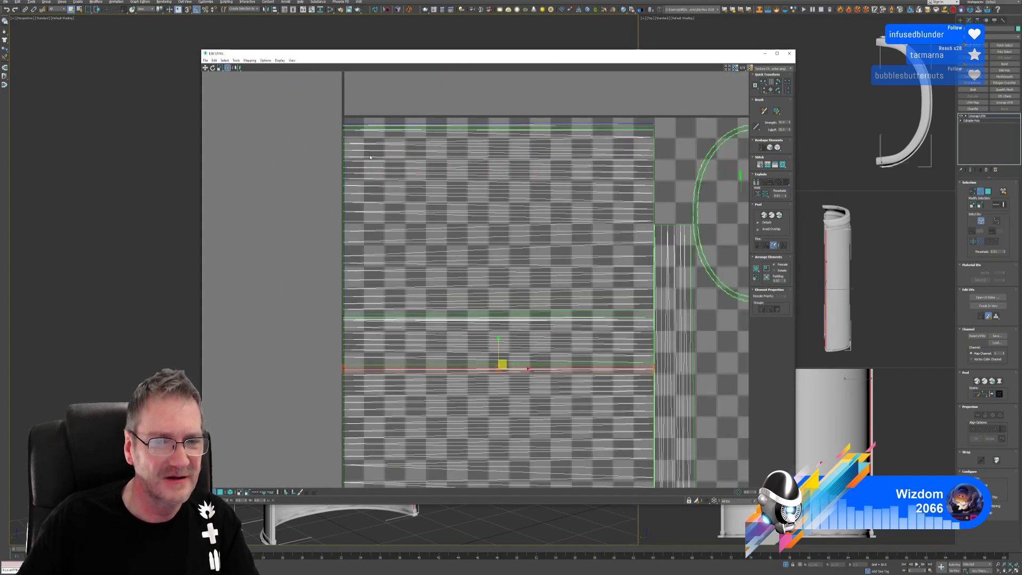
left_click(236, 60)
left_click(264, 123)
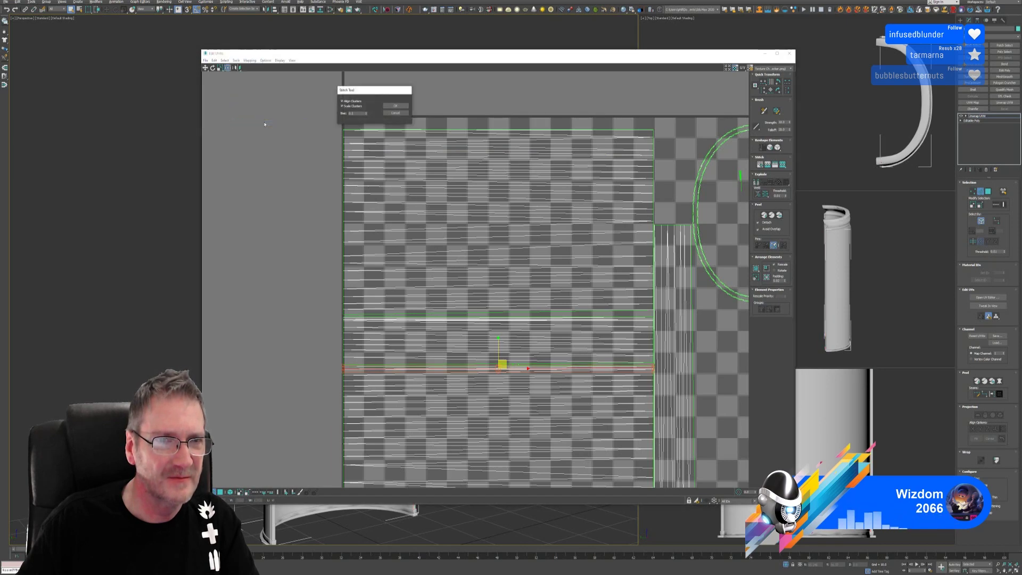
left_click(396, 110)
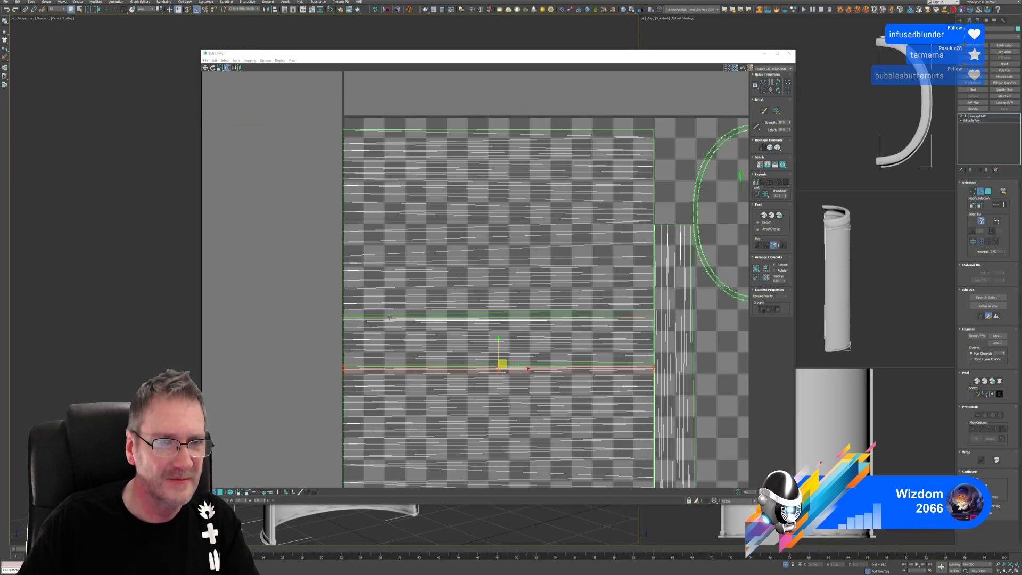
Select all edges in the UV layout, pack the UV clusters within the tile, and clear the selection.
middle_click_drag(374, 351, 380, 321)
scroll(381, 324, "up", 4)
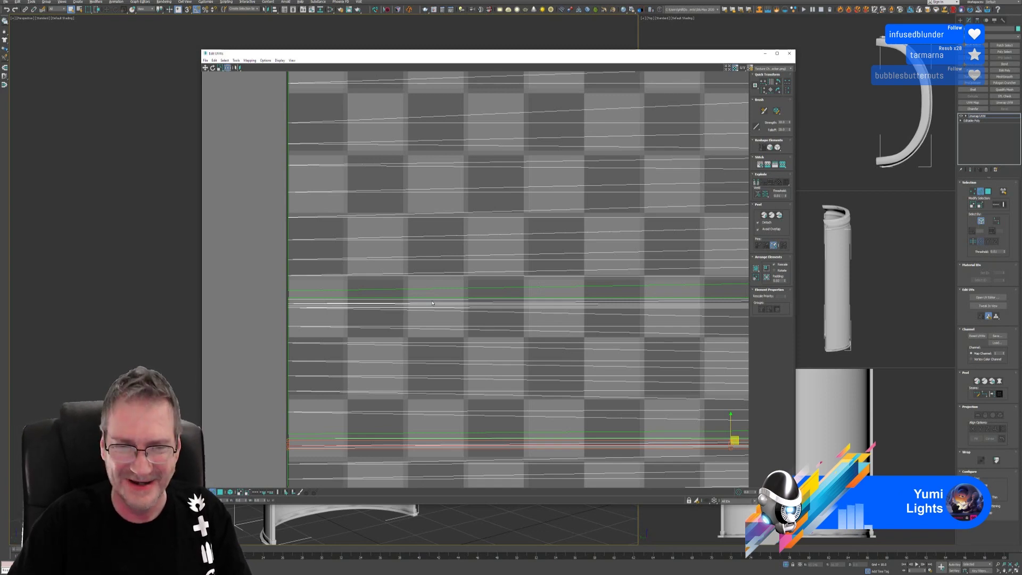
scroll(432, 303, "down", 2)
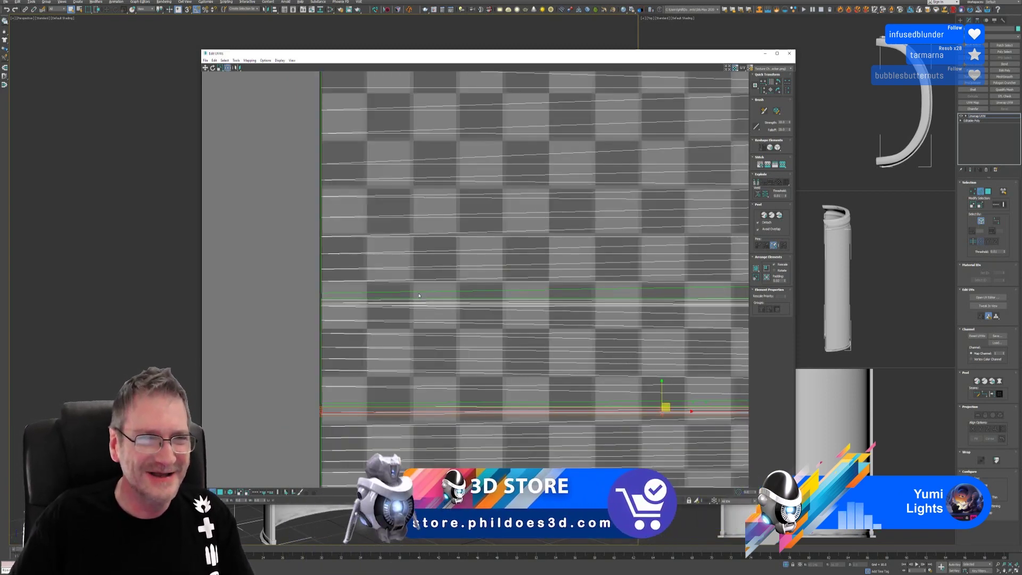
mouse_move(419, 219)
middle_mouse_down()
mouse_move(399, 344)
mouse_move(420, 222)
middle_mouse_up()
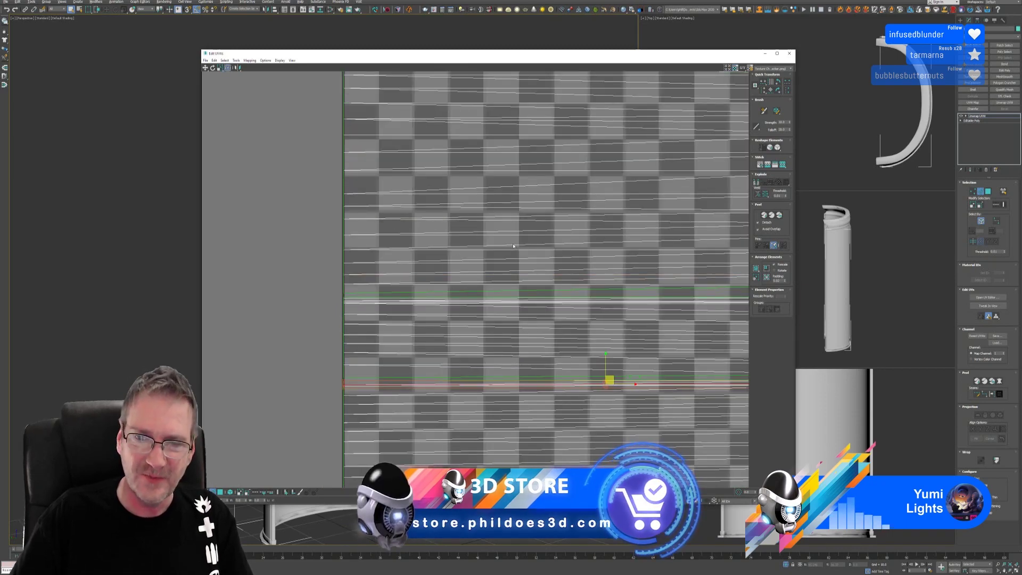
middle_click_drag(512, 248, 403, 175)
scroll(436, 193, "down", 5)
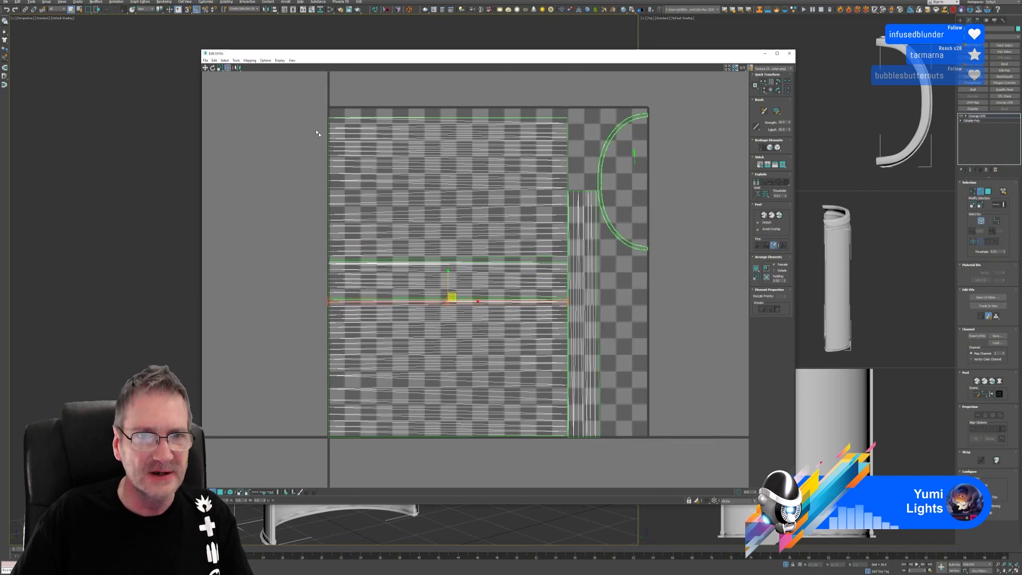
left_click_drag(301, 96, 724, 474)
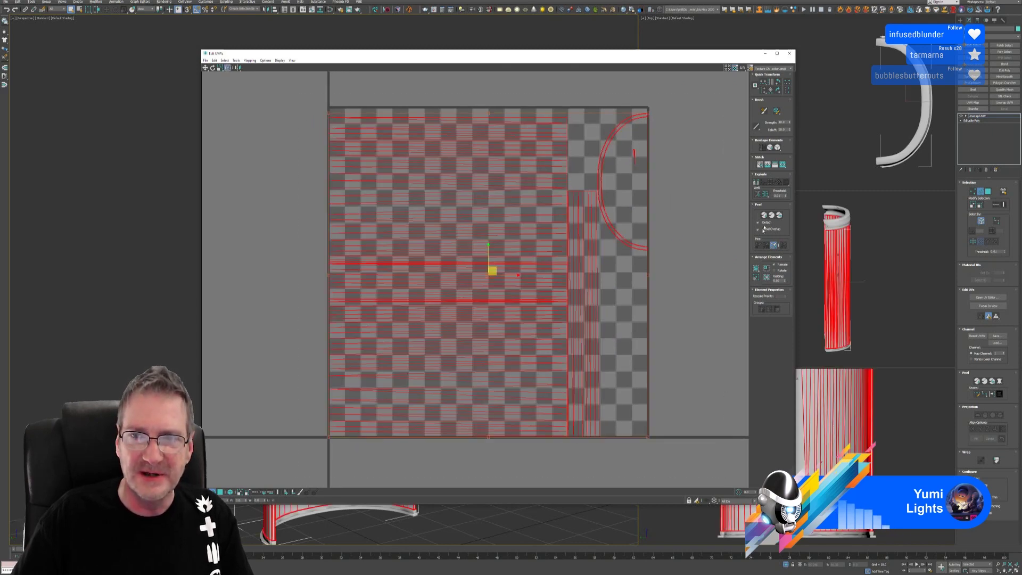
left_click(756, 269)
left_click(708, 244)
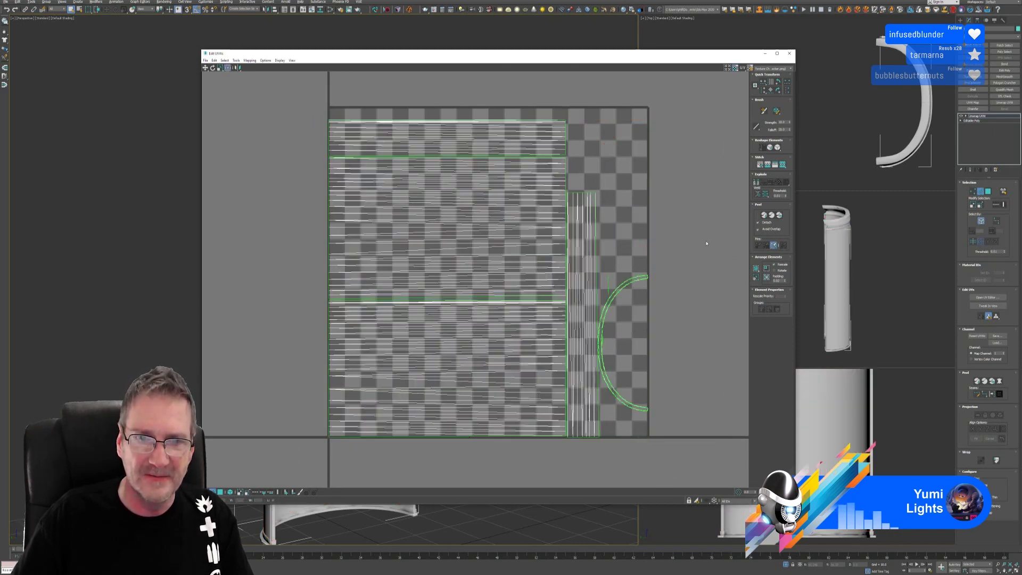
Select the seam edge between the top strip and the cluster beneath it, and stitch them with the Stitch Tool's offered settings.
scroll(454, 287, "up", 8)
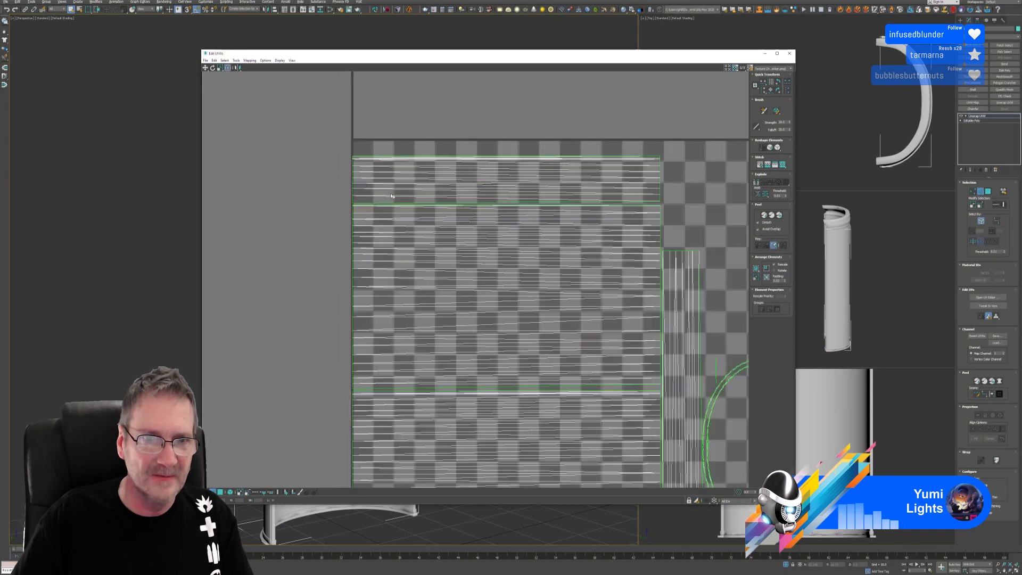
left_click(350, 226)
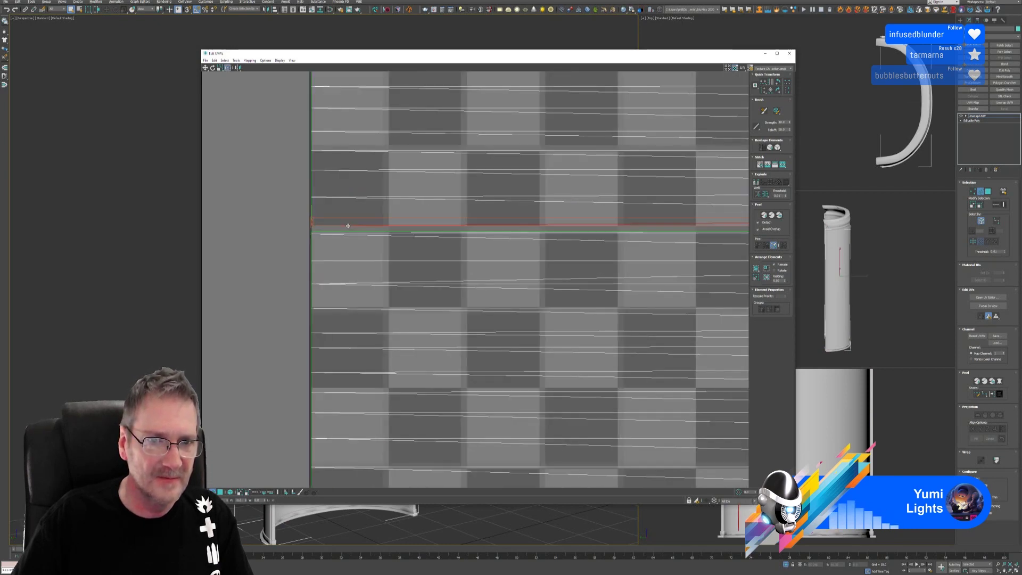
scroll(367, 218, "down", 3)
scroll(368, 216, "down", 4)
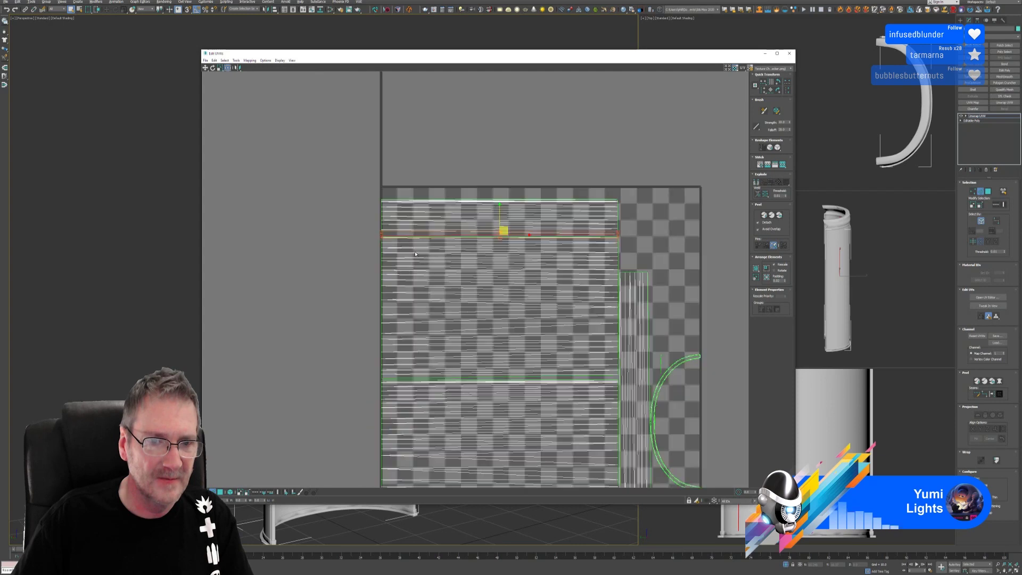
left_click(242, 60)
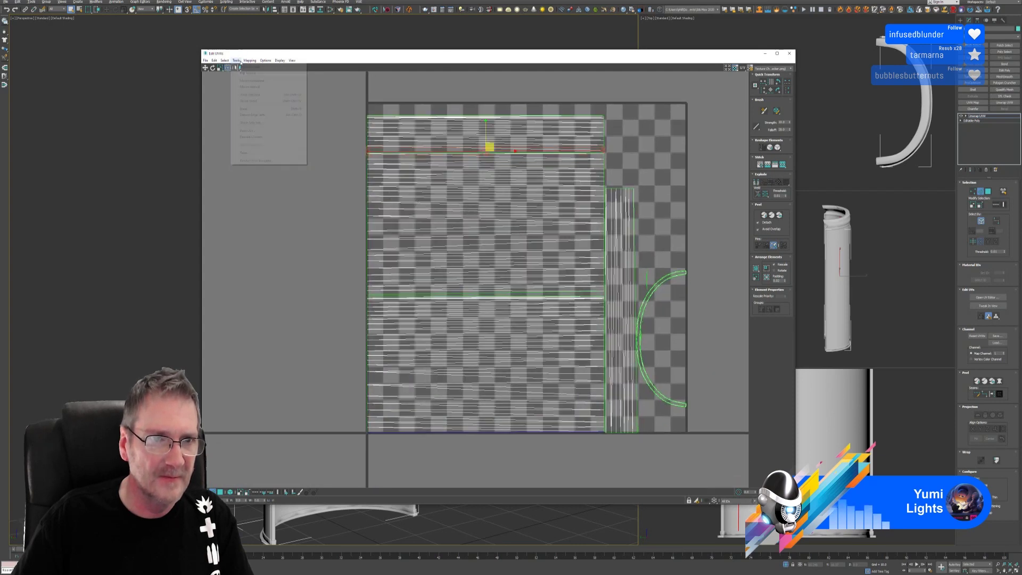
left_click(261, 122)
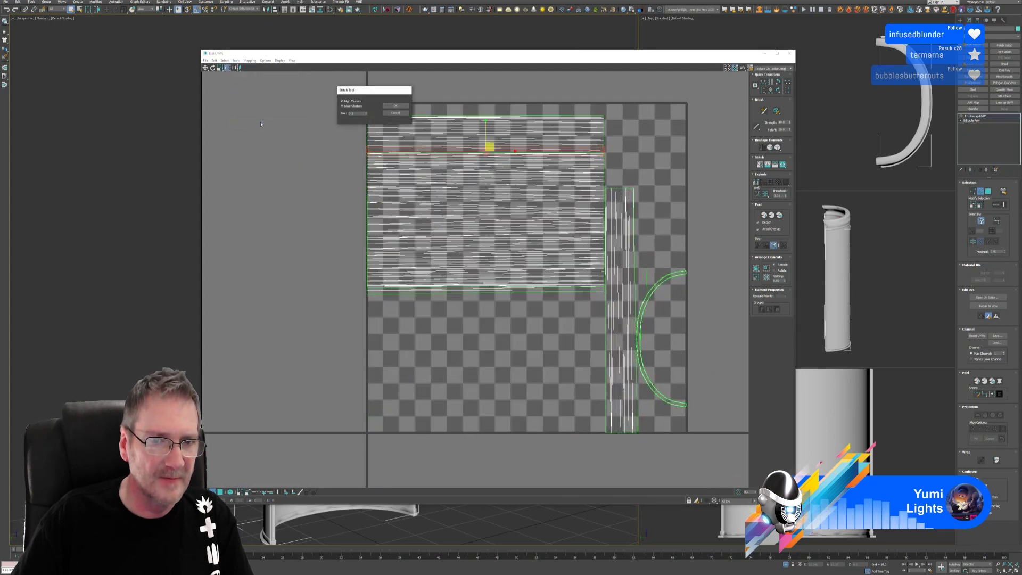
left_click(395, 106)
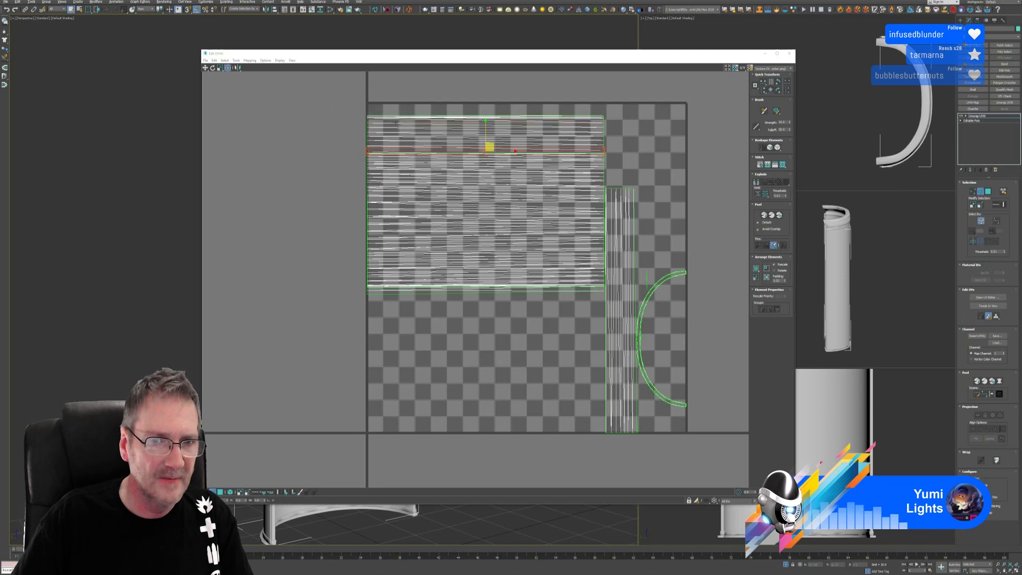
Undo the last stitch between the top strip and the cluster beneath it.
key("ctrl+z")
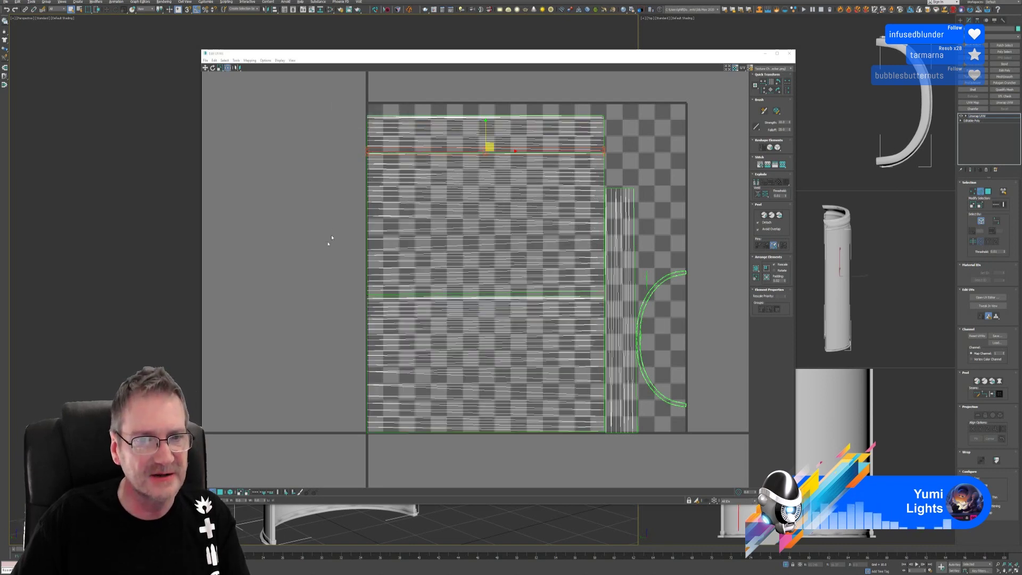
scroll(403, 117, "up", 5)
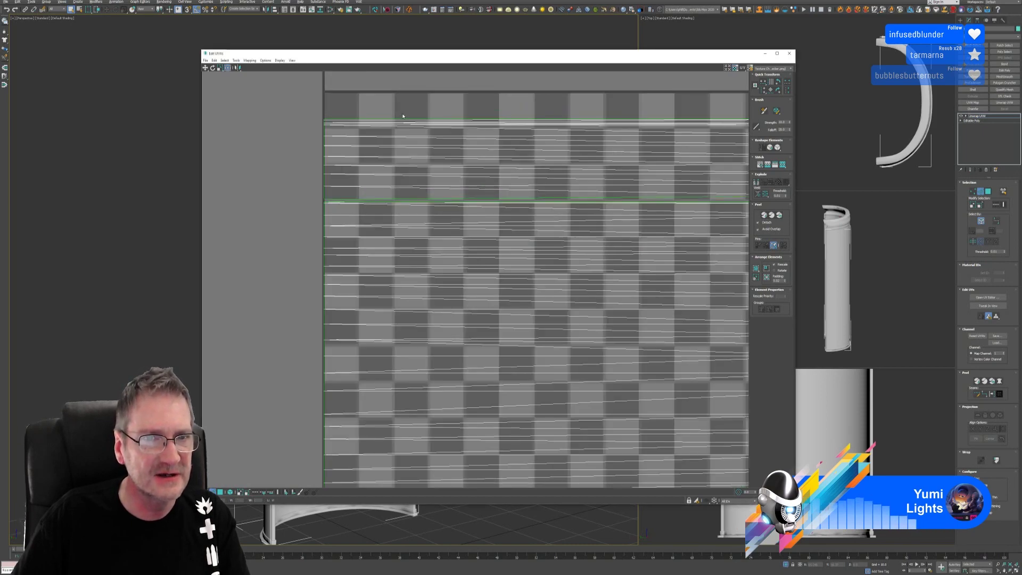
scroll(403, 116, "down", 2)
middle_click_drag(403, 273, 388, 172)
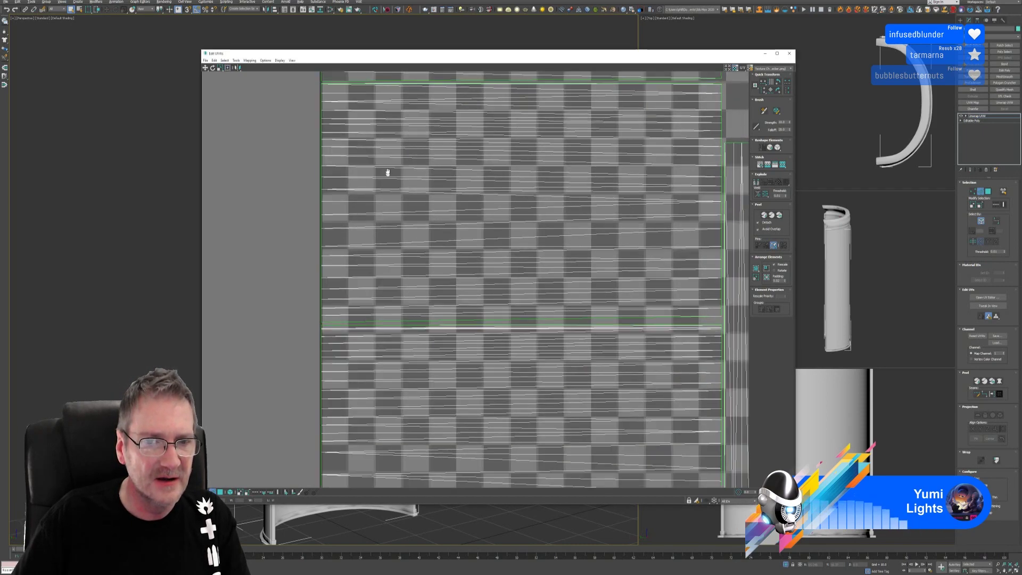
middle_click_drag(463, 310, 457, 192)
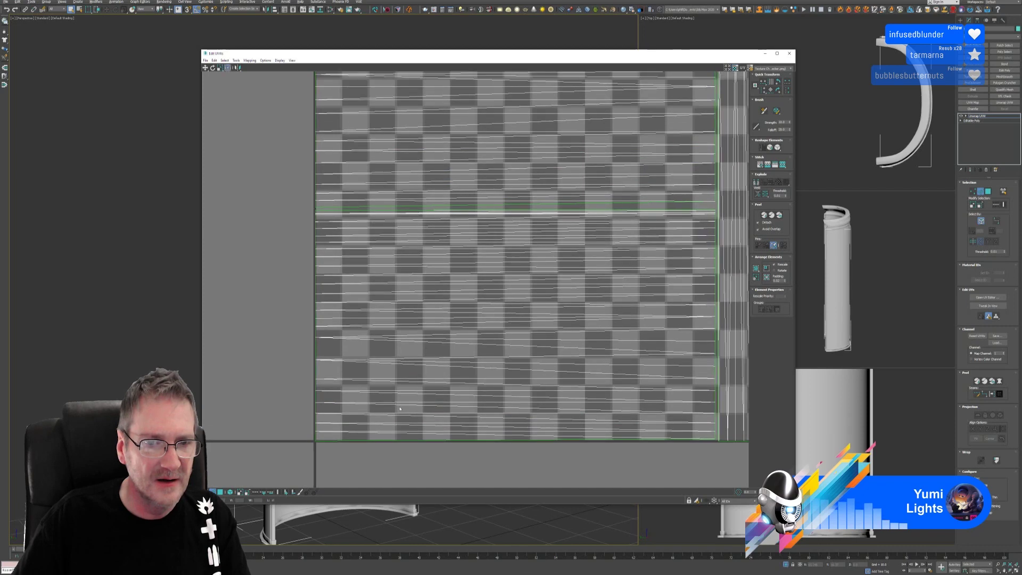
Select the bottom edge of the main UV block and stitch it with the Stitch Tool's offered settings.
left_click(415, 441)
scroll(423, 448, "down", 5)
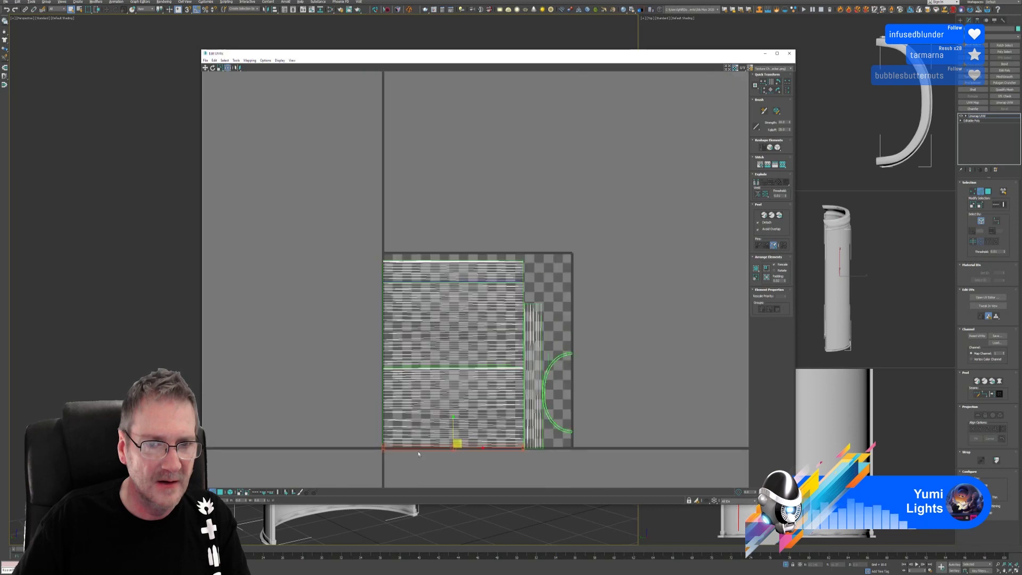
scroll(423, 448, "up", 3)
scroll(411, 329, "up", 2)
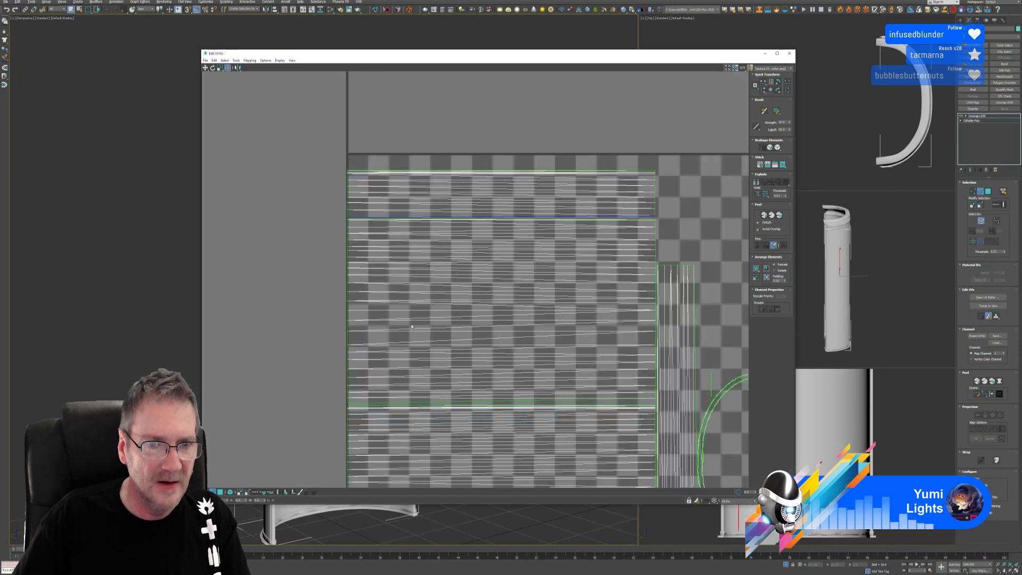
scroll(412, 326, "down", 3)
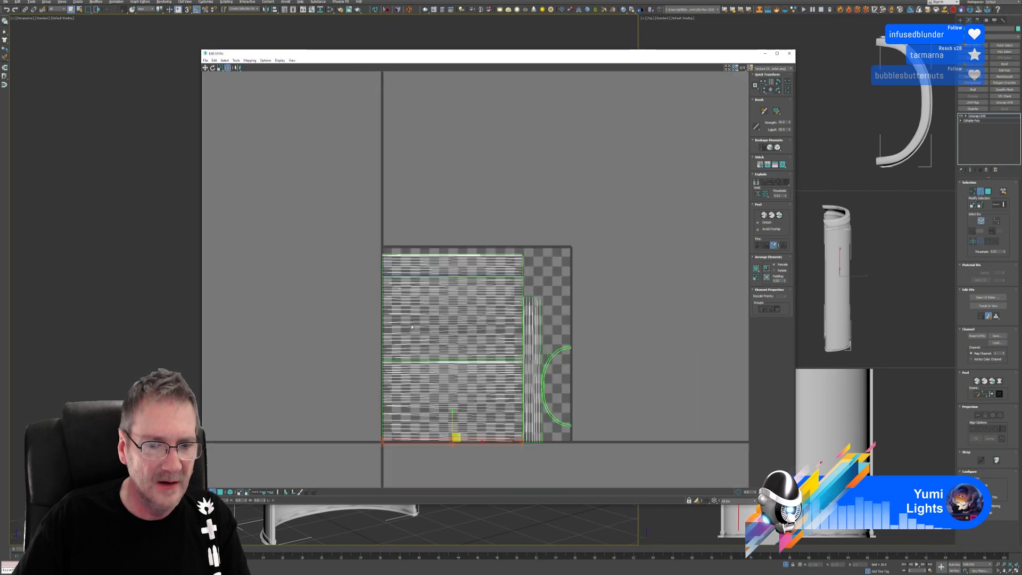
left_click(236, 60)
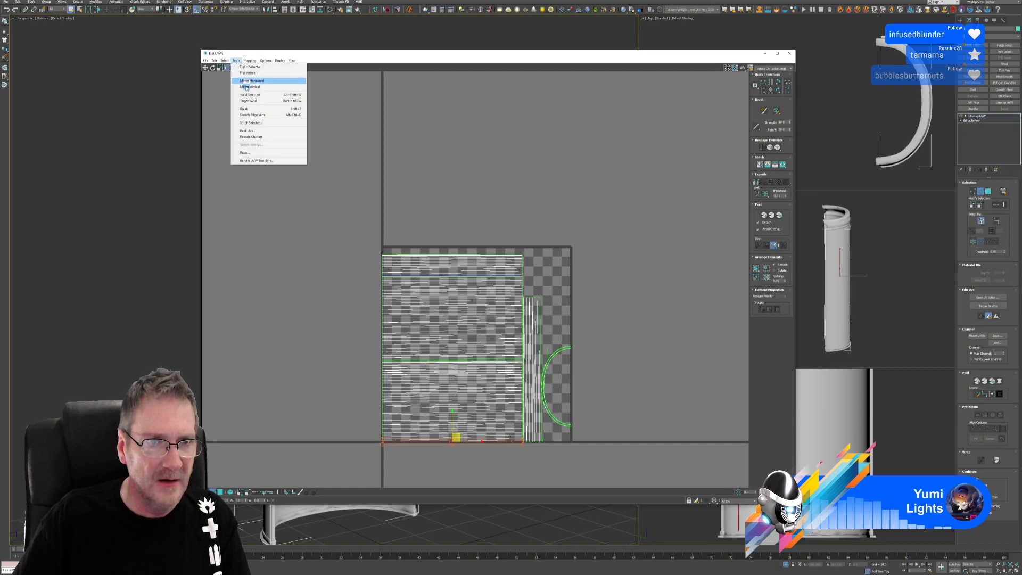
left_click(251, 122)
left_click(393, 106)
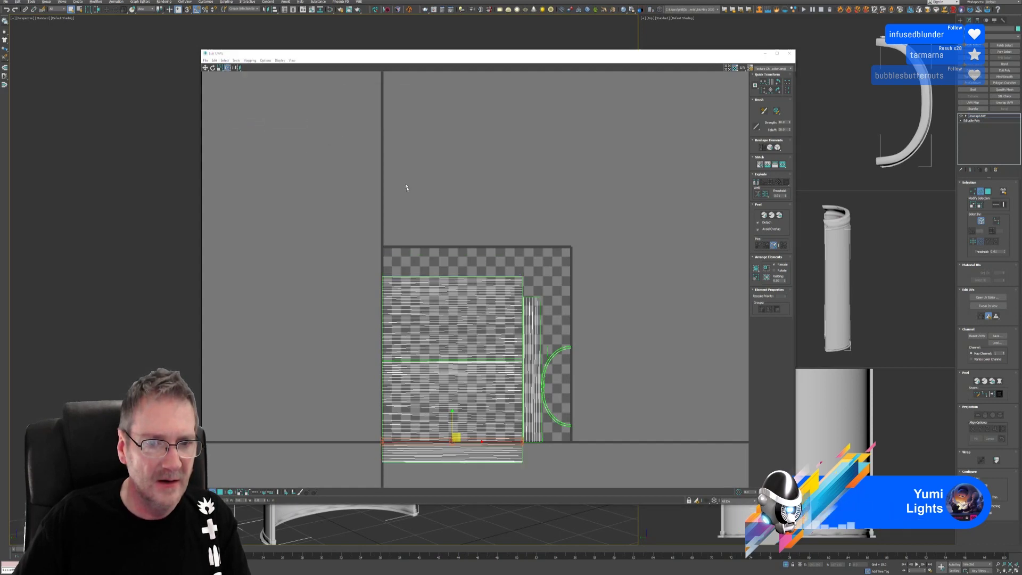
Select all edges in the UV layout, pack the clusters within the tile, and clear the selection.
left_click(358, 413)
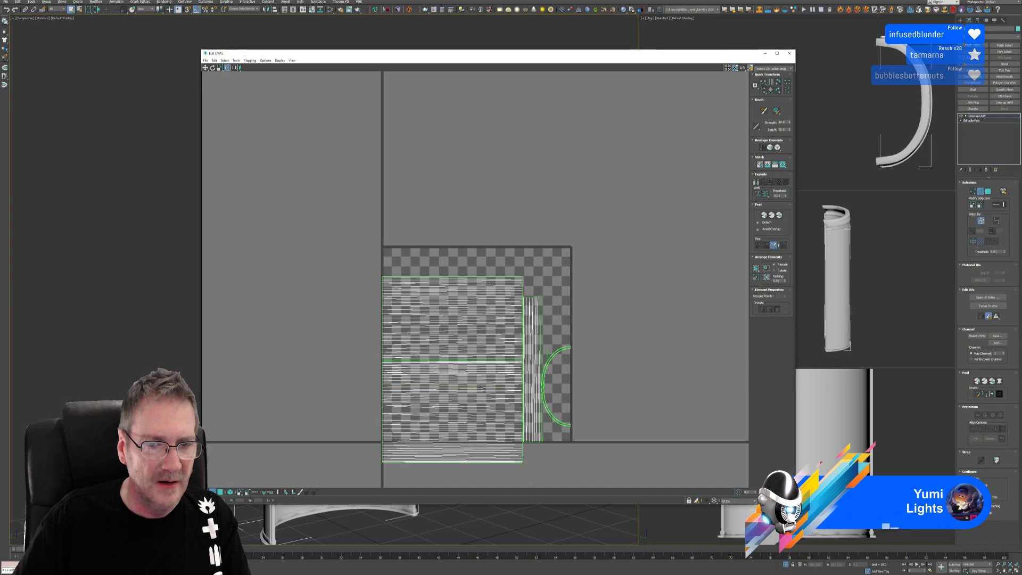
middle_click_drag(482, 385, 479, 372)
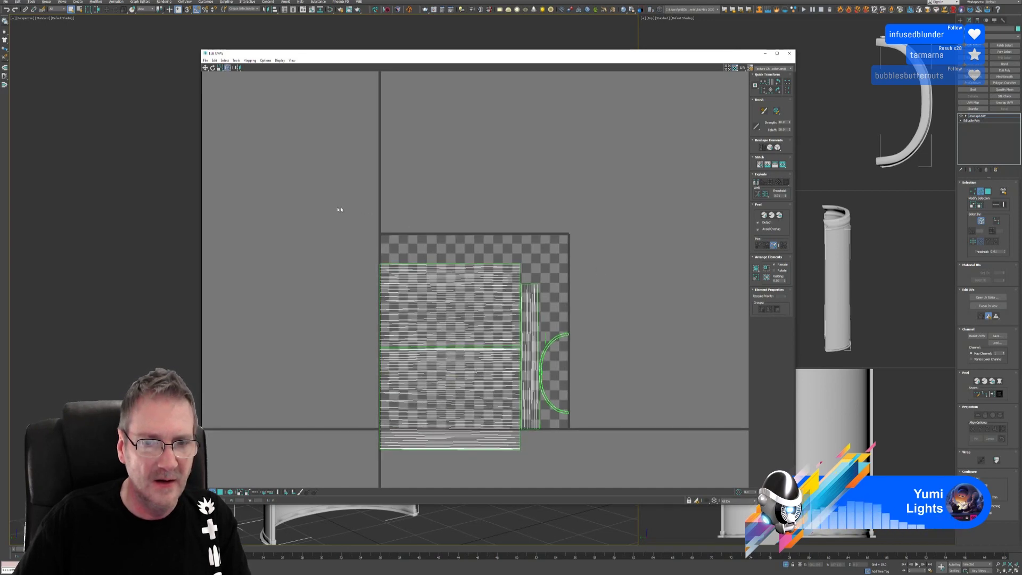
left_click_drag(339, 210, 665, 465)
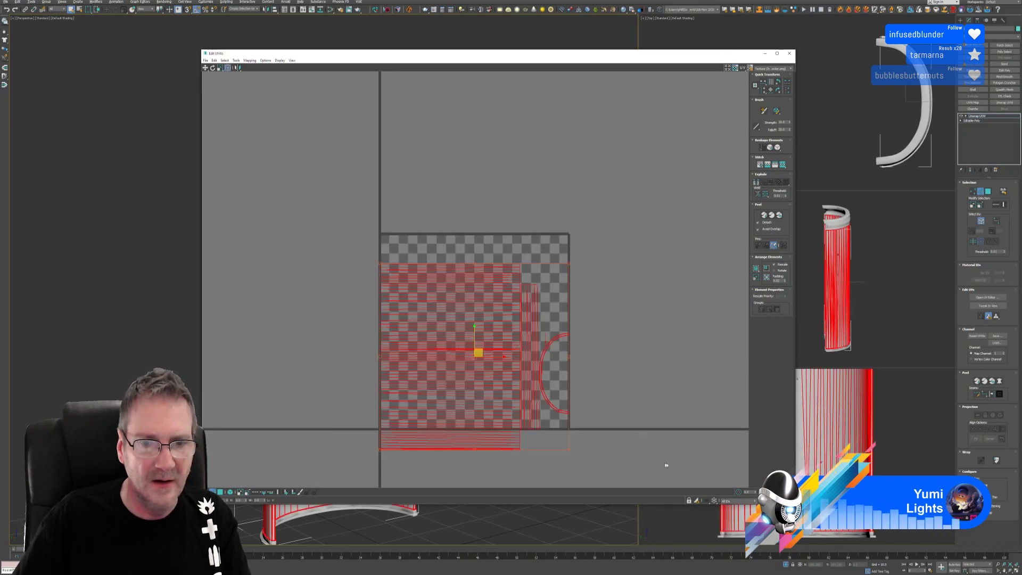
left_click(765, 269)
left_click(686, 240)
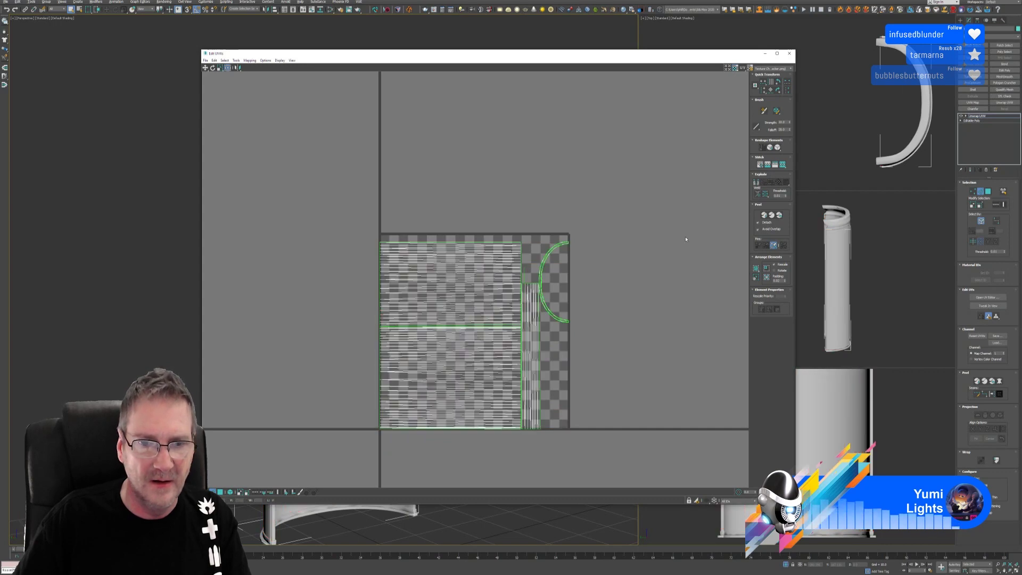
Close the UV editor and create a Checker map feeding the Diffuse Color of a new Standard material in the Slate Material Editor.
left_click(789, 53)
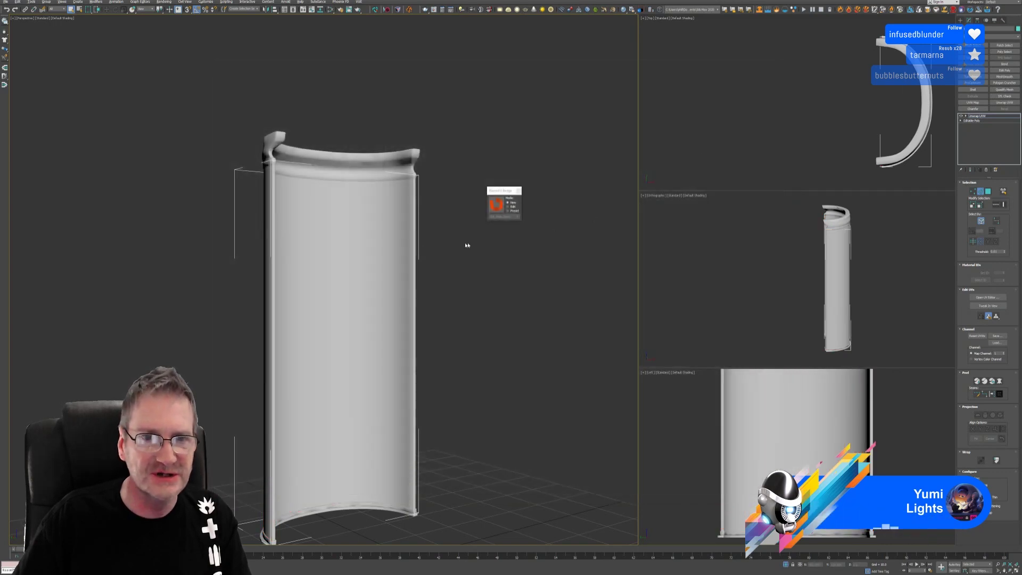
left_click(332, 10)
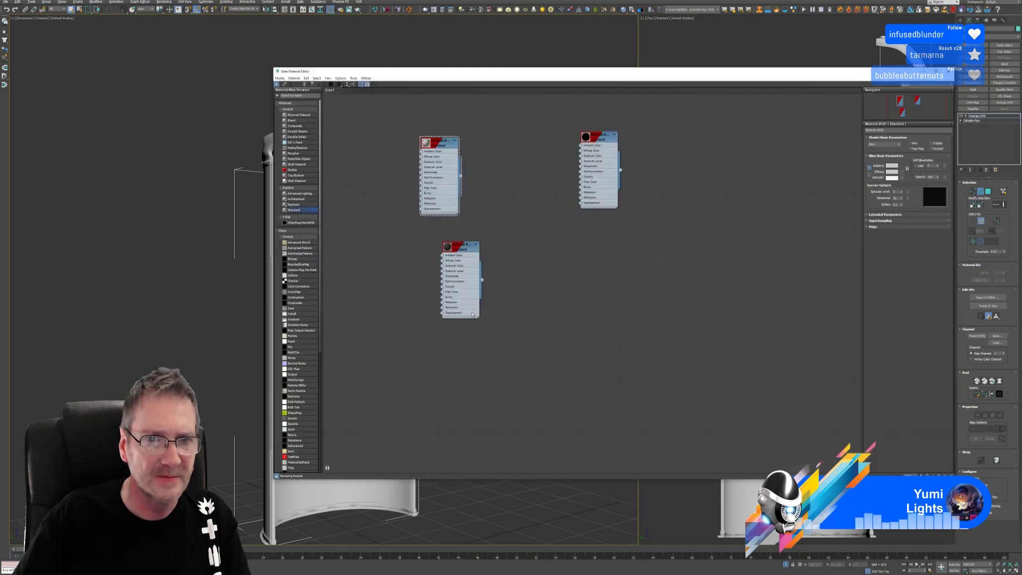
middle_click_drag(473, 315, 505, 286)
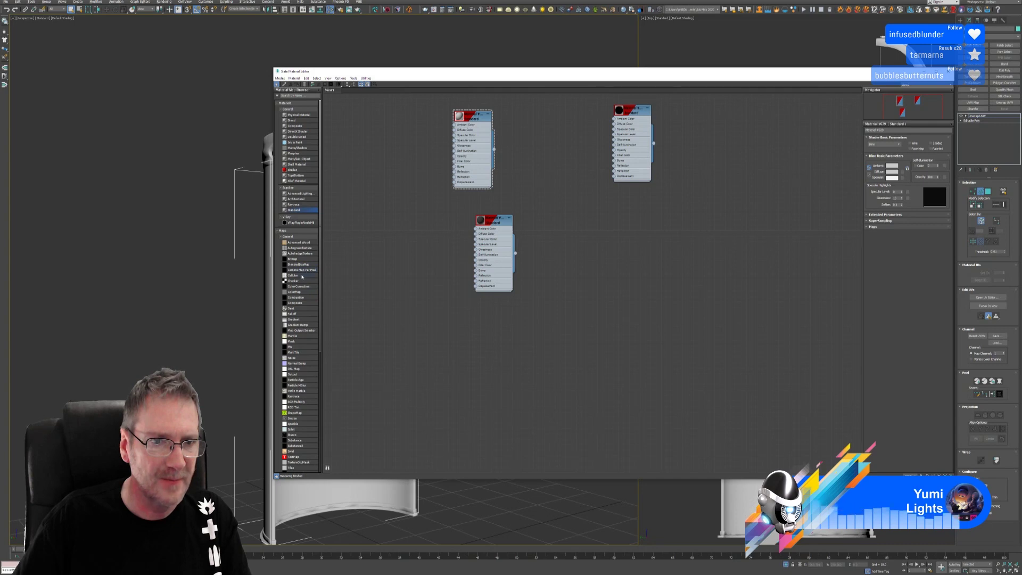
left_click_drag(408, 316, 422, 336)
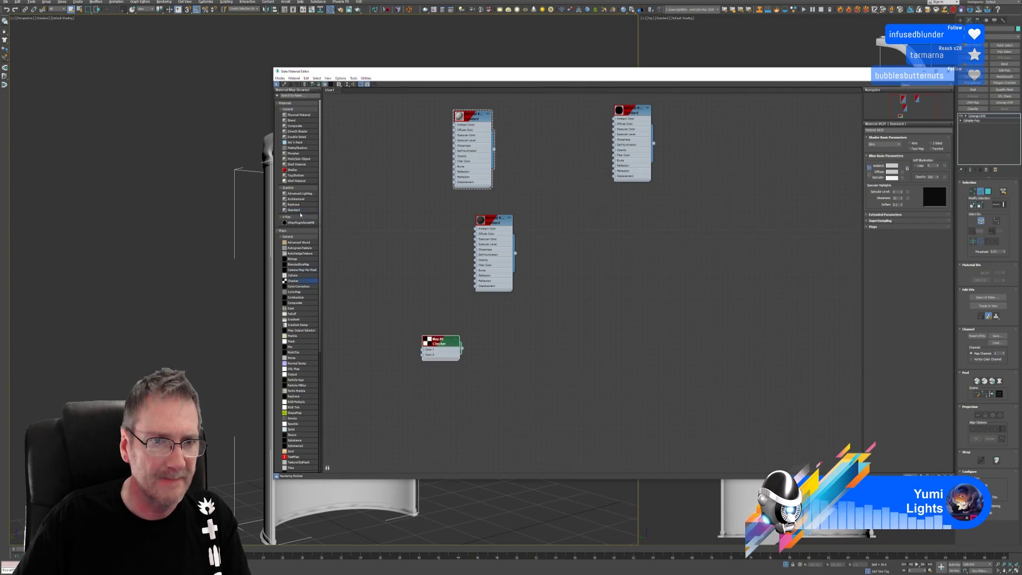
left_click_drag(529, 359, 529, 359)
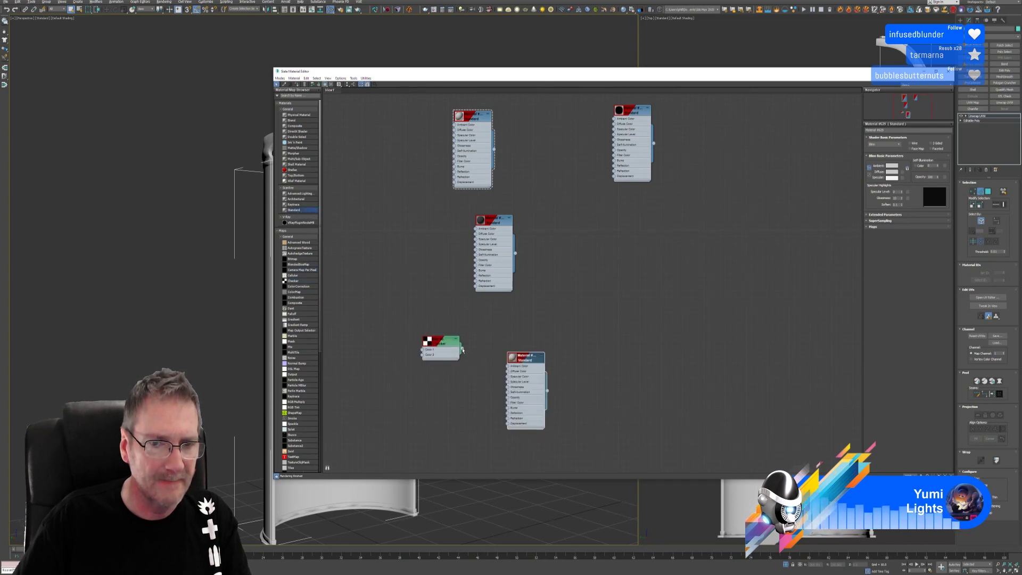
left_click_drag(462, 350, 508, 372)
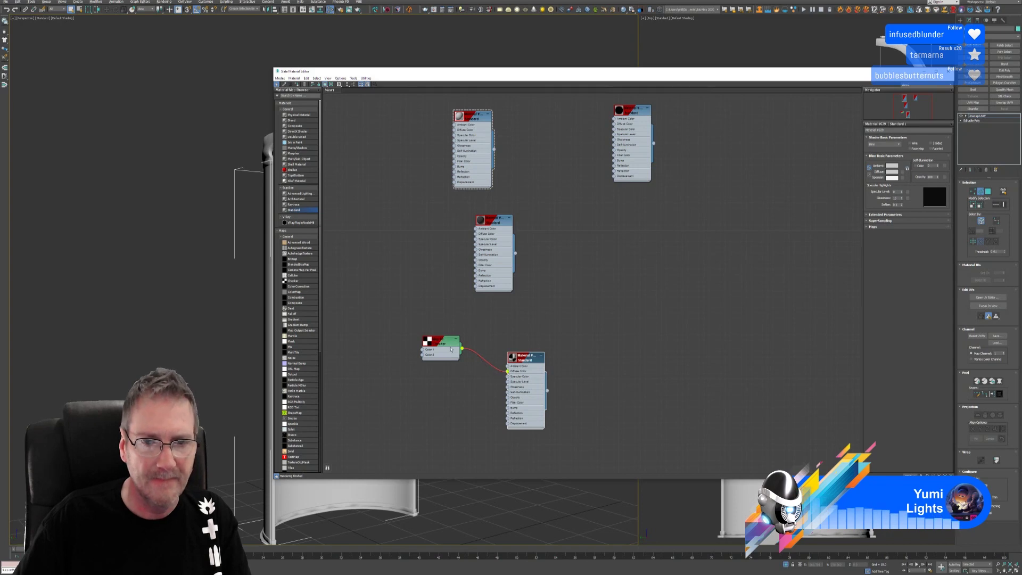
Set the Checker map's U and V tiling to 10.
double_click(452, 350)
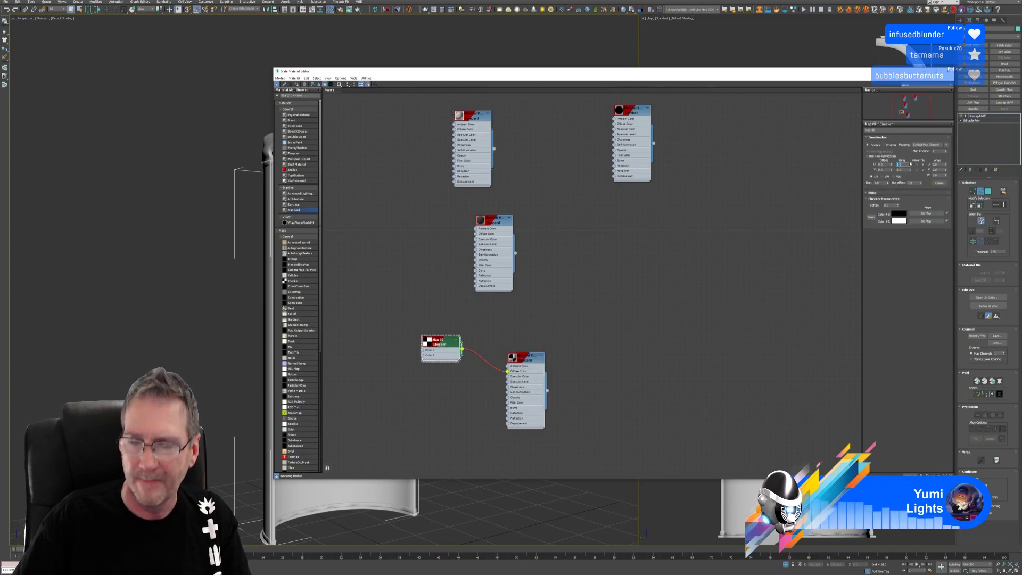
key("Return")
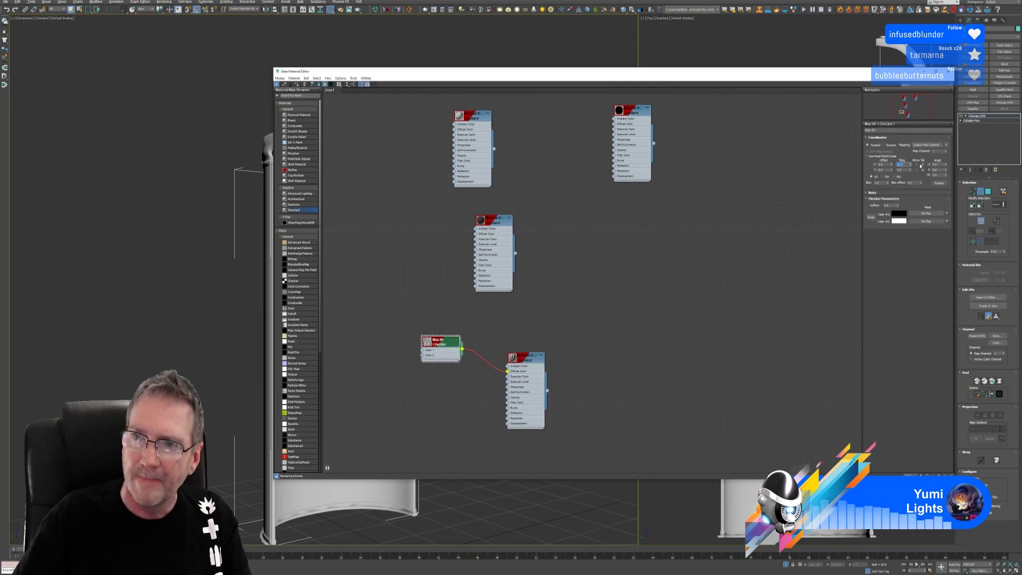
key("Tab")
type("10")
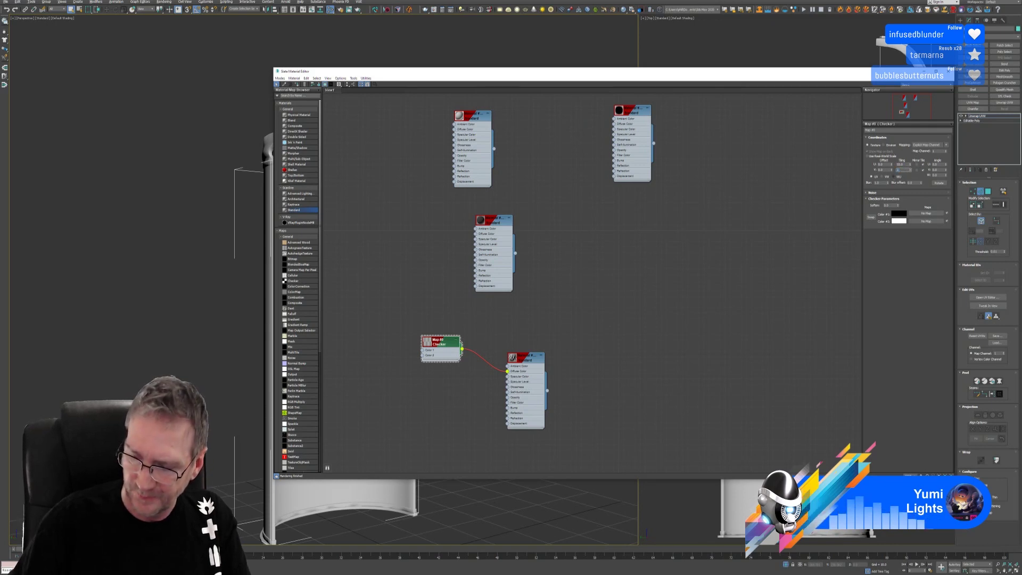
key("Return")
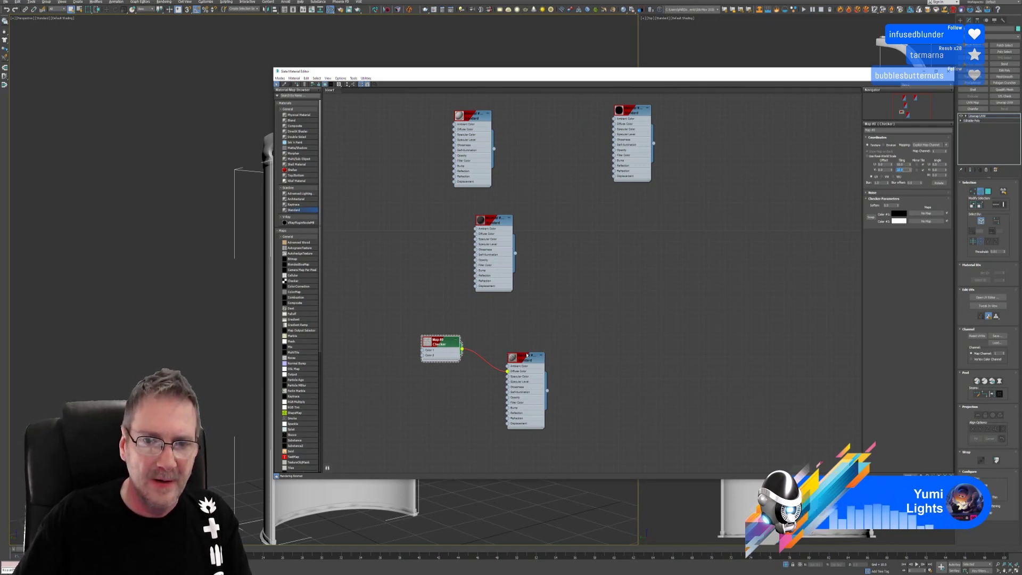
Assign the checkered material to the shower wall with viewport display, and close the Slate Material Editor.
double_click(527, 355)
right_click(527, 355)
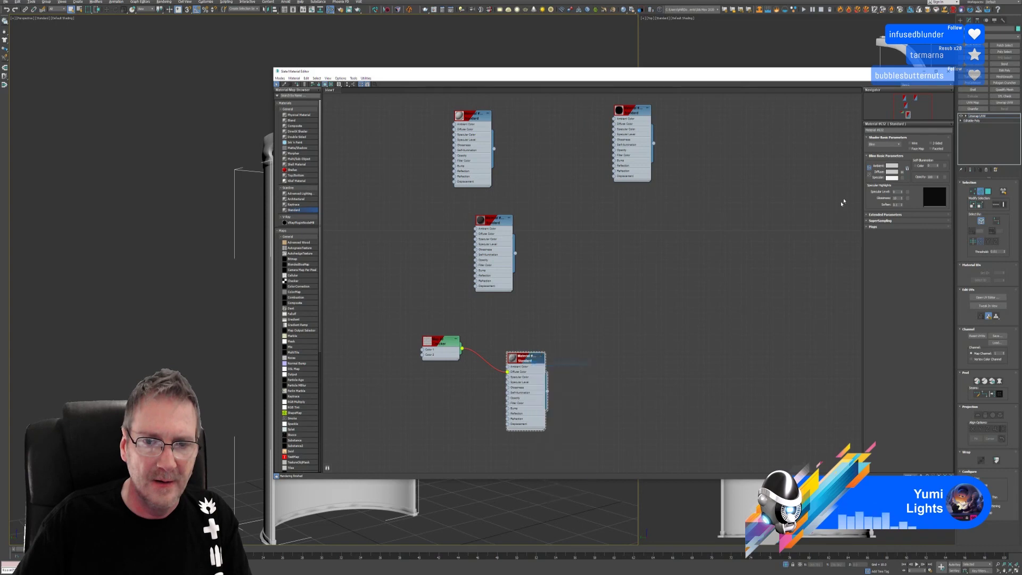
left_click(949, 71)
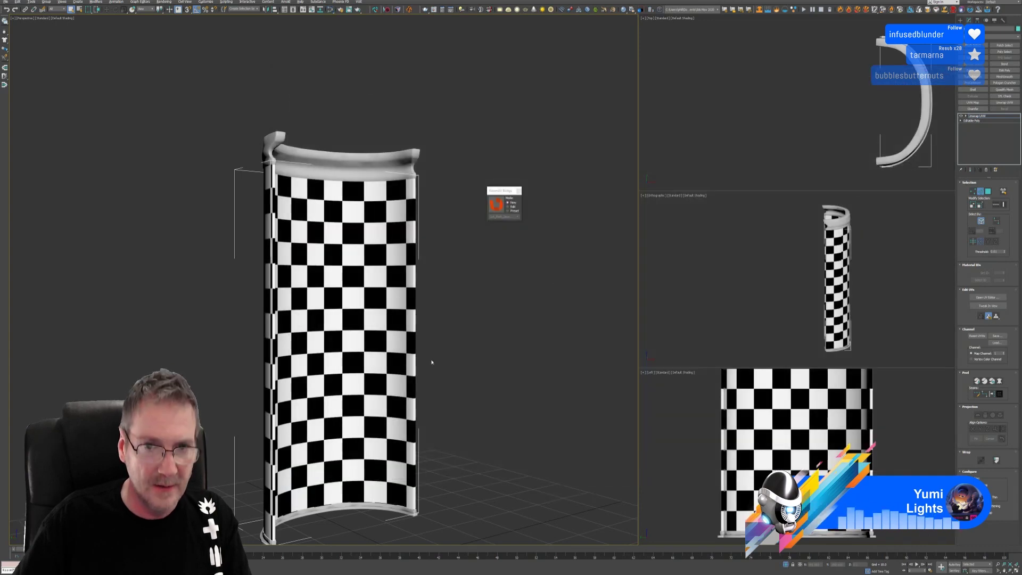
Select the vertical edge along the checker mismatch on the wall's outer face and open the UV editor.
middle_click_drag(432, 362, 524, 370, "alt")
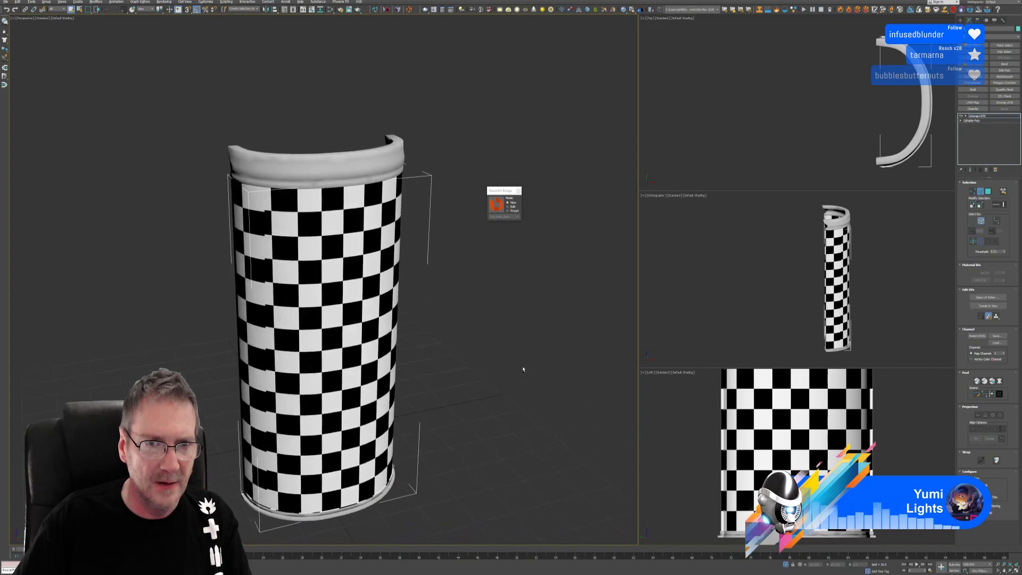
double_click(266, 221)
left_click(1004, 296)
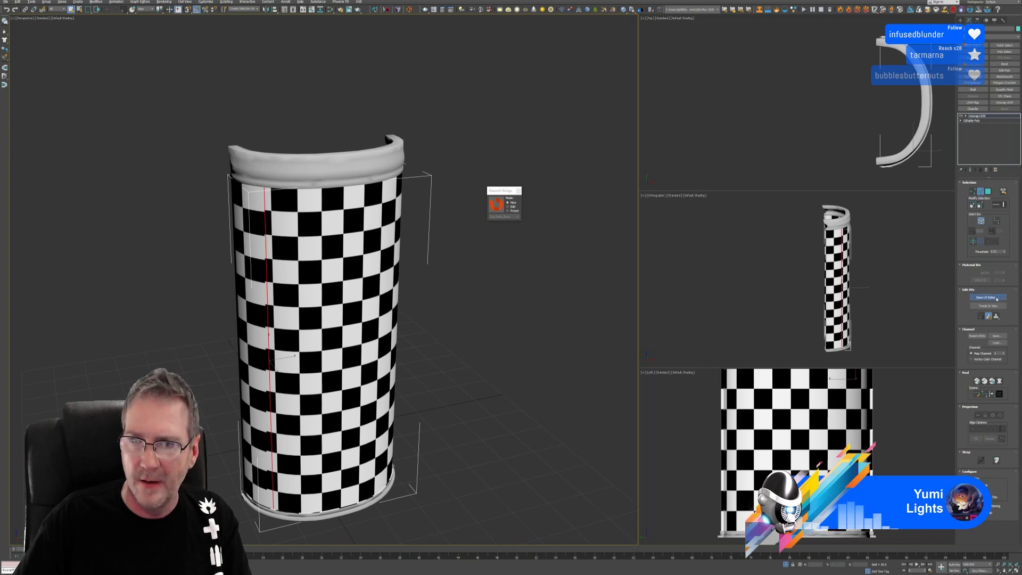
Select the green seam edge just below the highlighted edge in the middle of the main UV block.
scroll(460, 321, "up", 5)
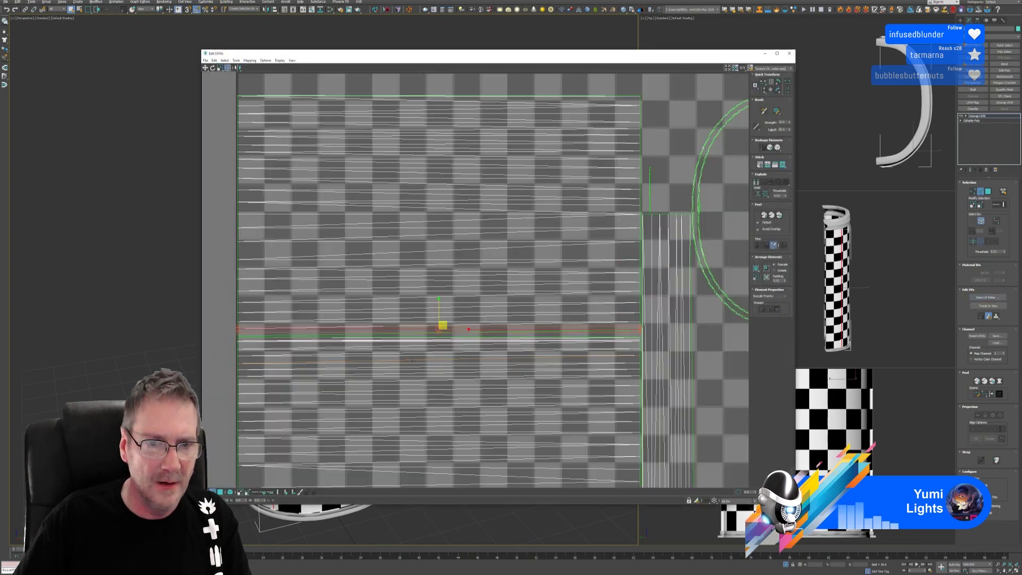
middle_click_drag(546, 303, 594, 257)
scroll(619, 157, "down", 4)
scroll(594, 256, "up", 4)
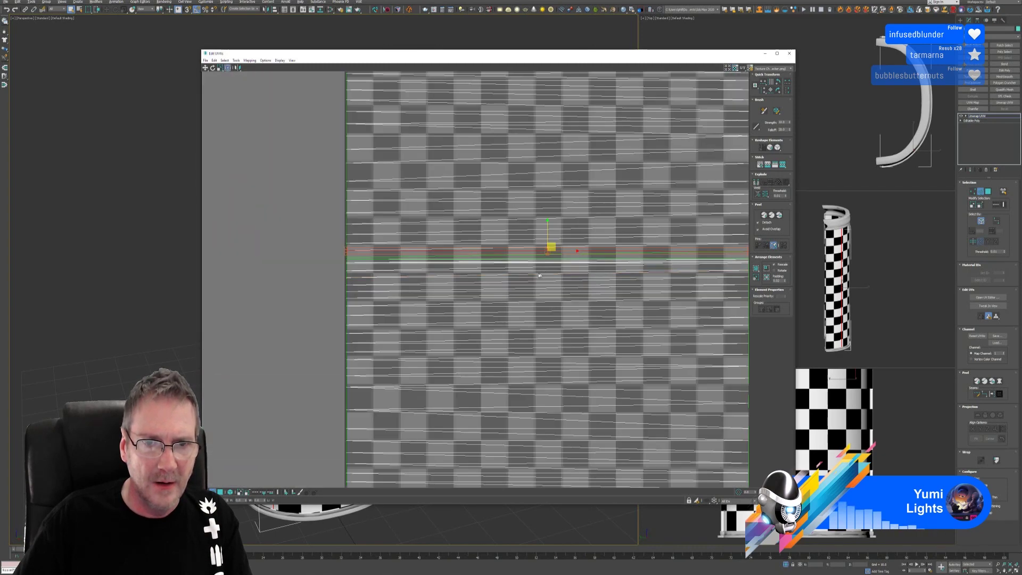
scroll(376, 245, "up", 2)
scroll(376, 244, "up", 5)
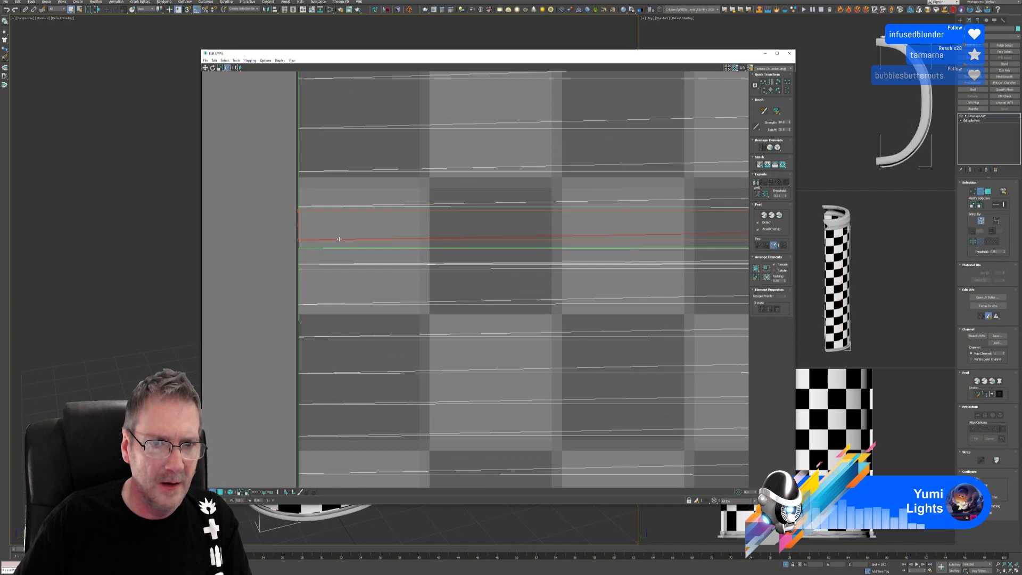
scroll(434, 293, "down", 6)
scroll(560, 332, "down", 3)
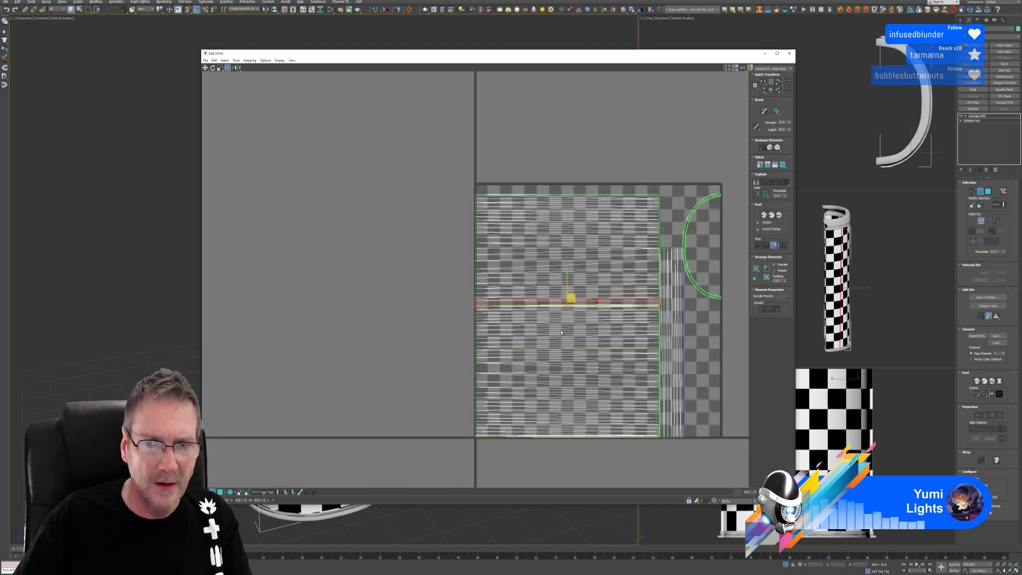
scroll(519, 331, "up", 10)
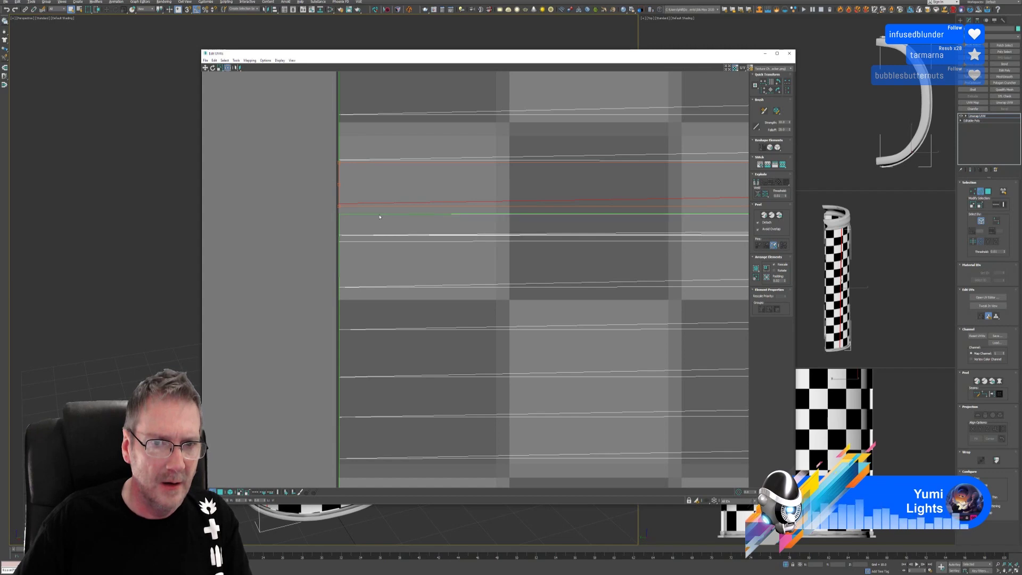
left_click(382, 213)
Move the UV editor window aside to uncover the checkered wall in the perspective view.
scroll(459, 297, "down", 10)
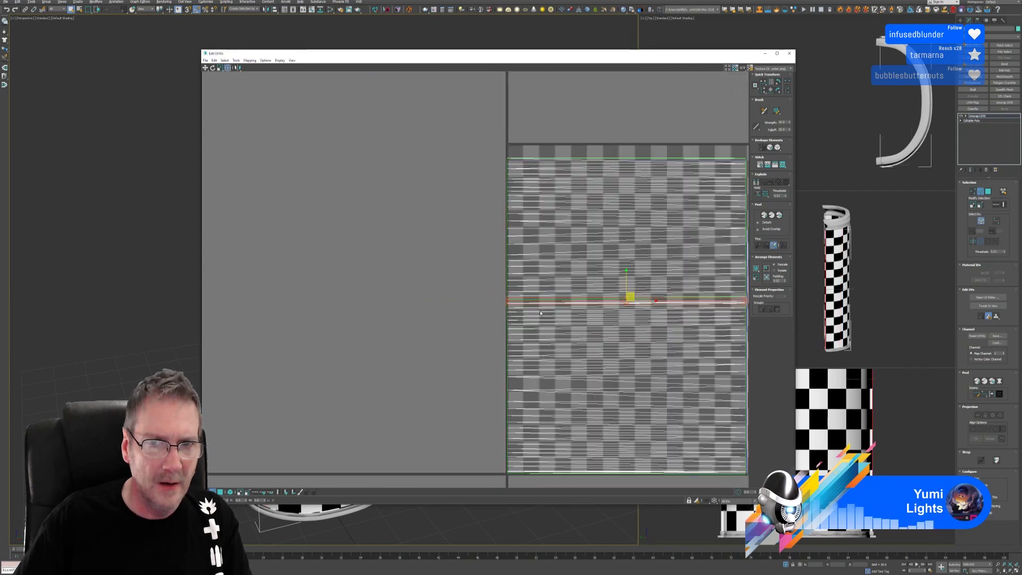
scroll(588, 313, "up", 5)
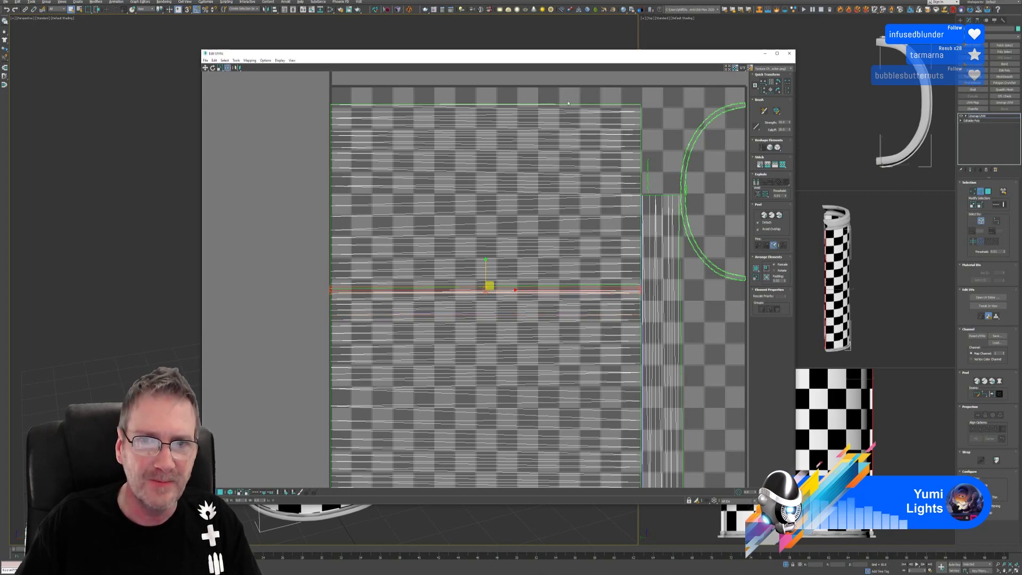
left_click_drag(554, 60, 723, 100)
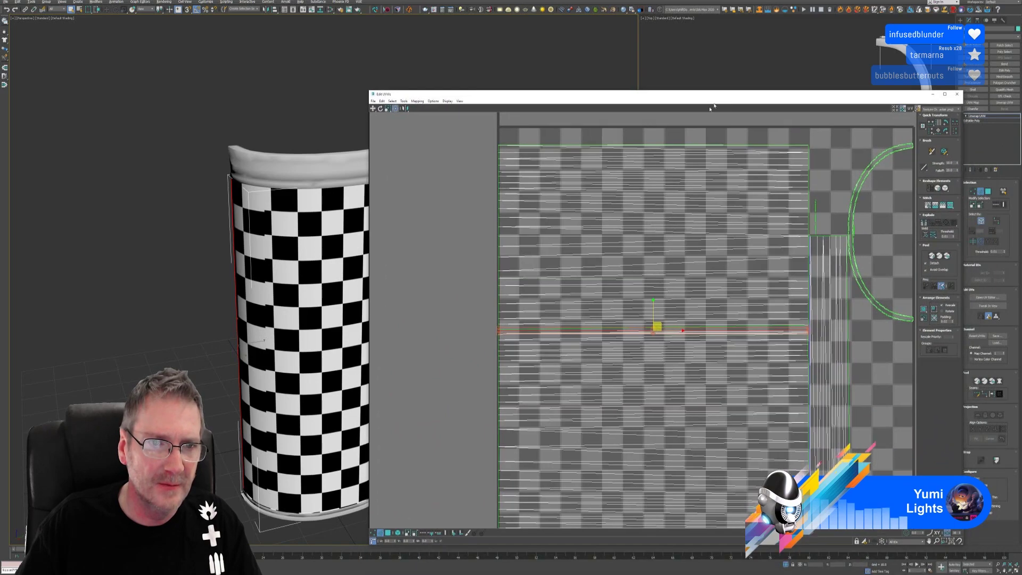
Select the vertical seam edge along the checker mismatch on the wall and examine where its matching edges lie in the UV layout.
left_click(279, 245)
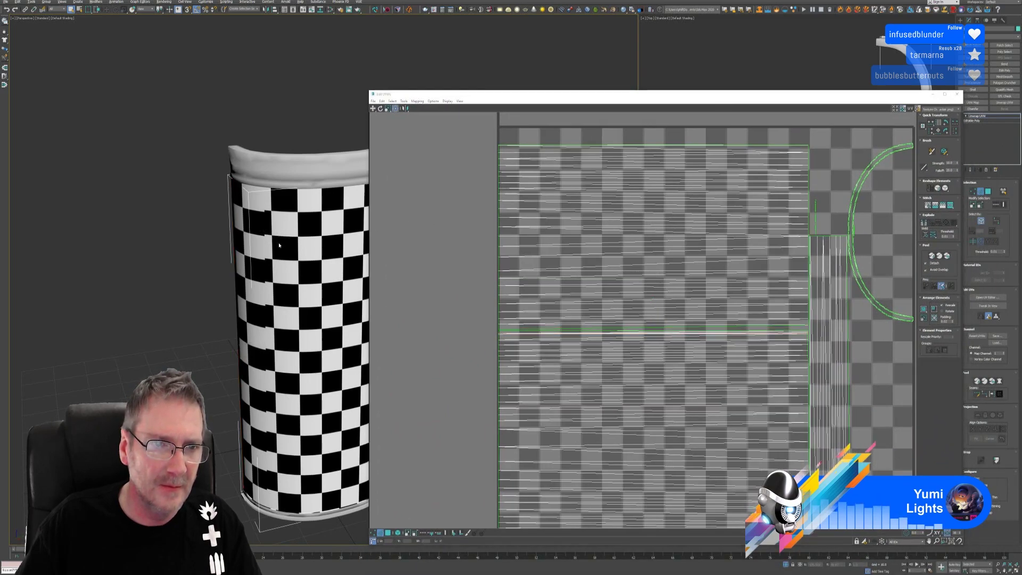
left_click(265, 233)
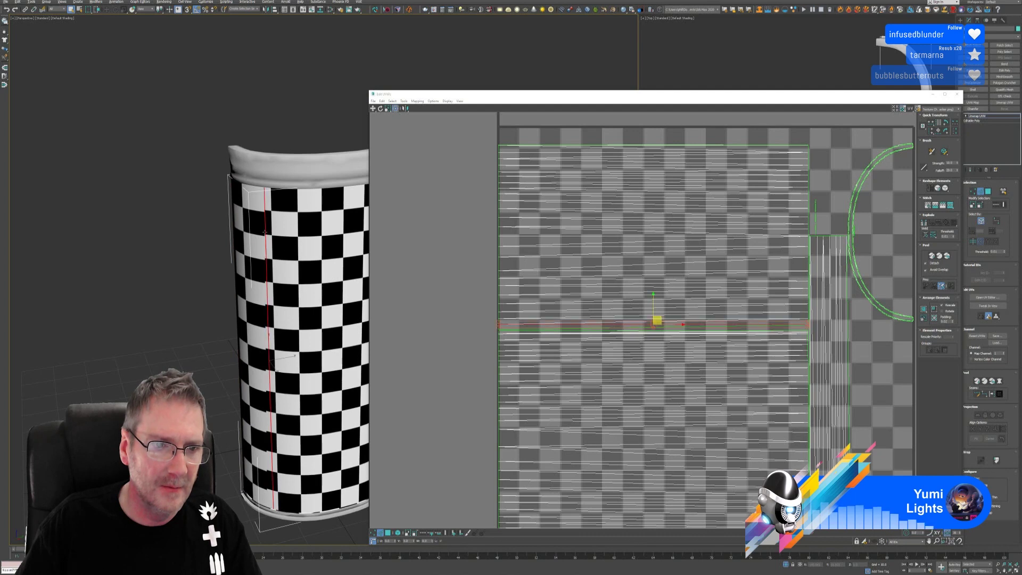
left_click(263, 232)
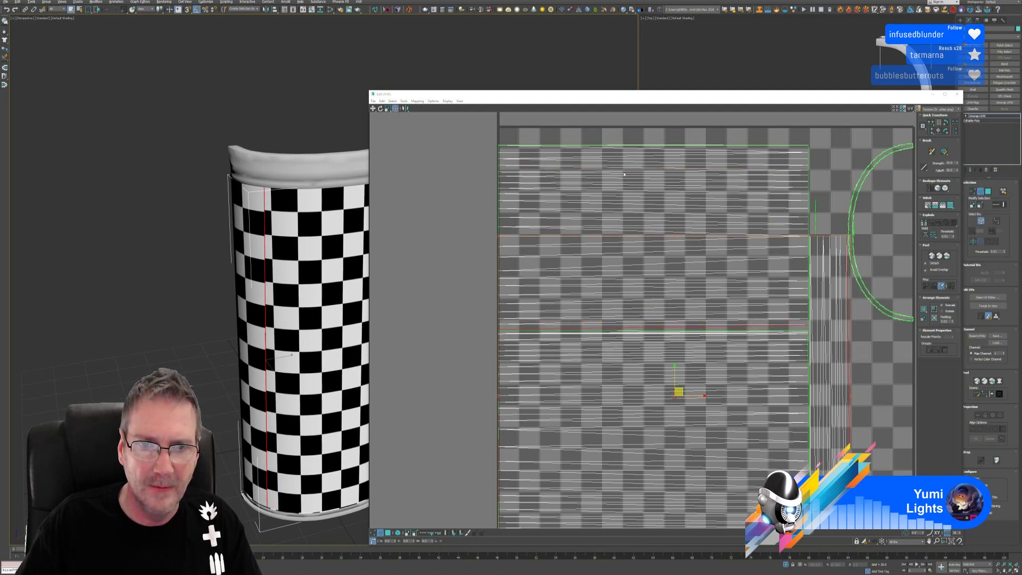
scroll(576, 211, "up", 5)
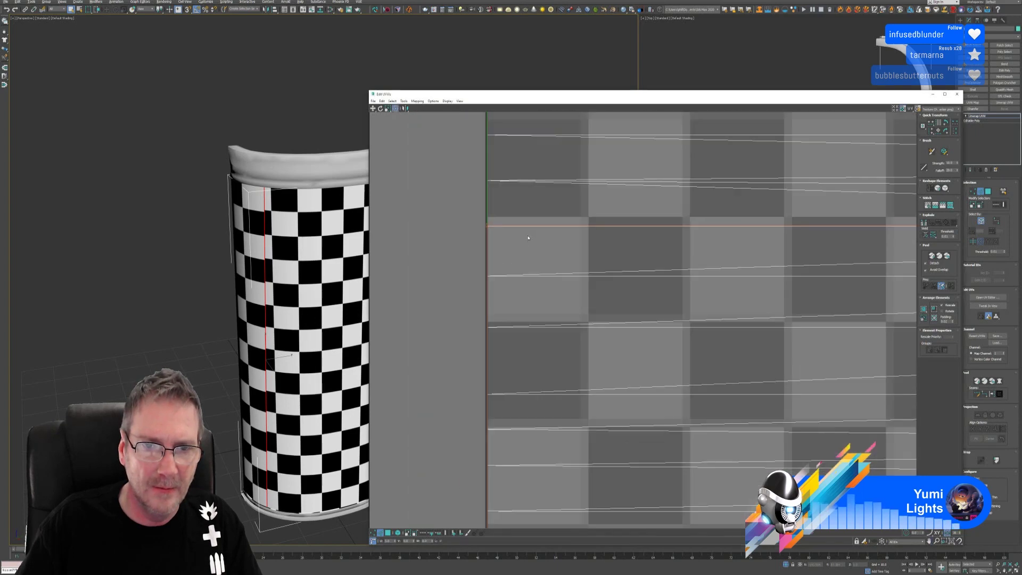
scroll(527, 238, "up", 2)
scroll(528, 238, "down", 8)
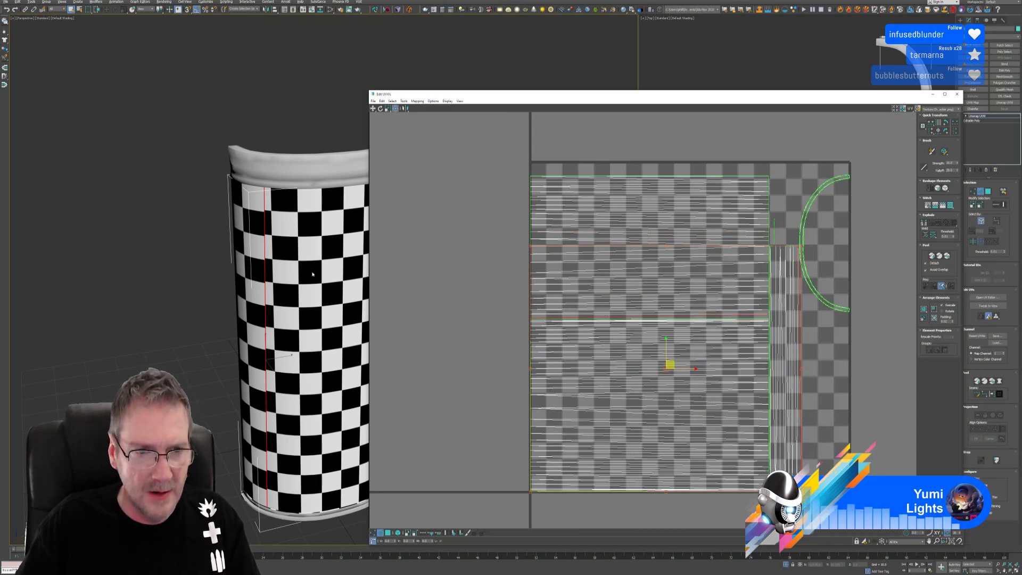
middle_click_drag(305, 279, 187, 267)
middle_click_drag(213, 314, 213, 301, "alt")
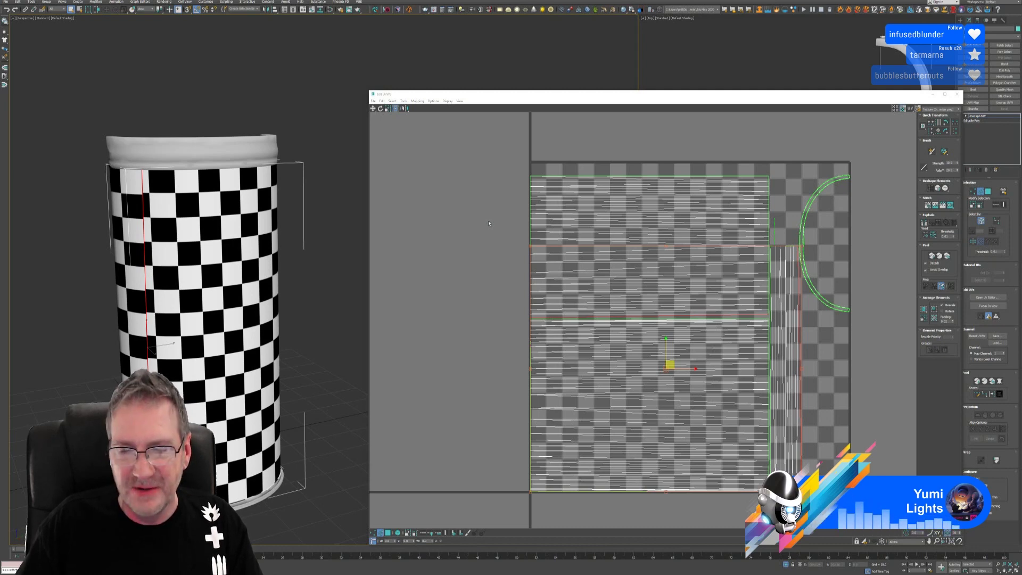
scroll(575, 281, "up", 2)
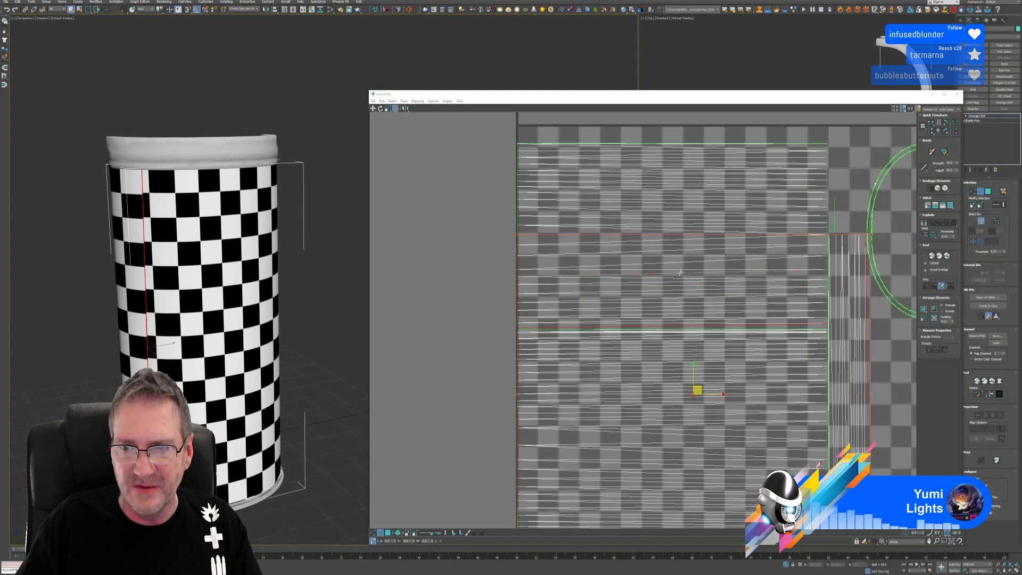
middle_click_drag(680, 272, 580, 202)
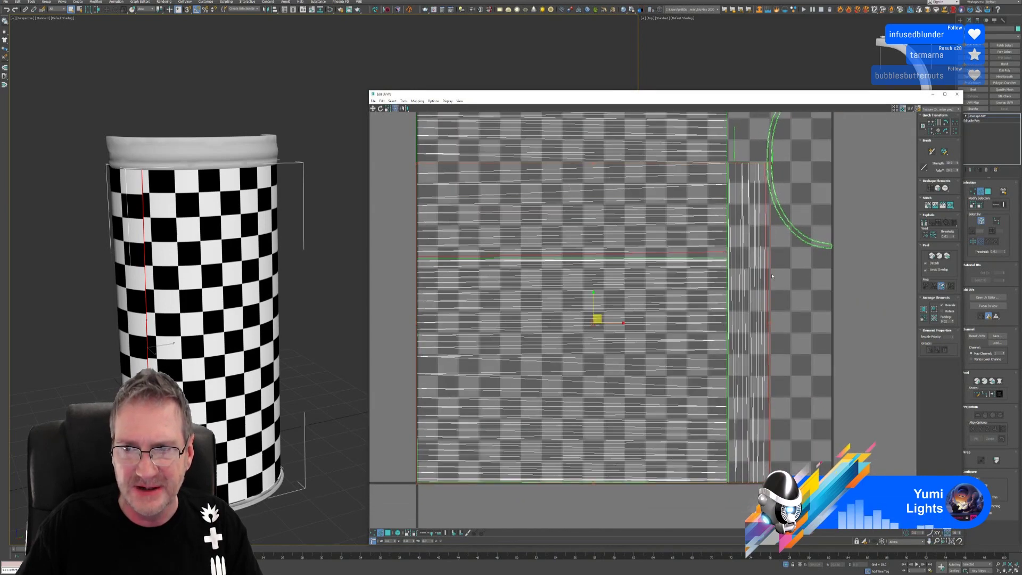
Select the outer vertical edge of the narrow UV strip and stitch it to its matching cluster with alignment and scaling.
left_click(788, 300)
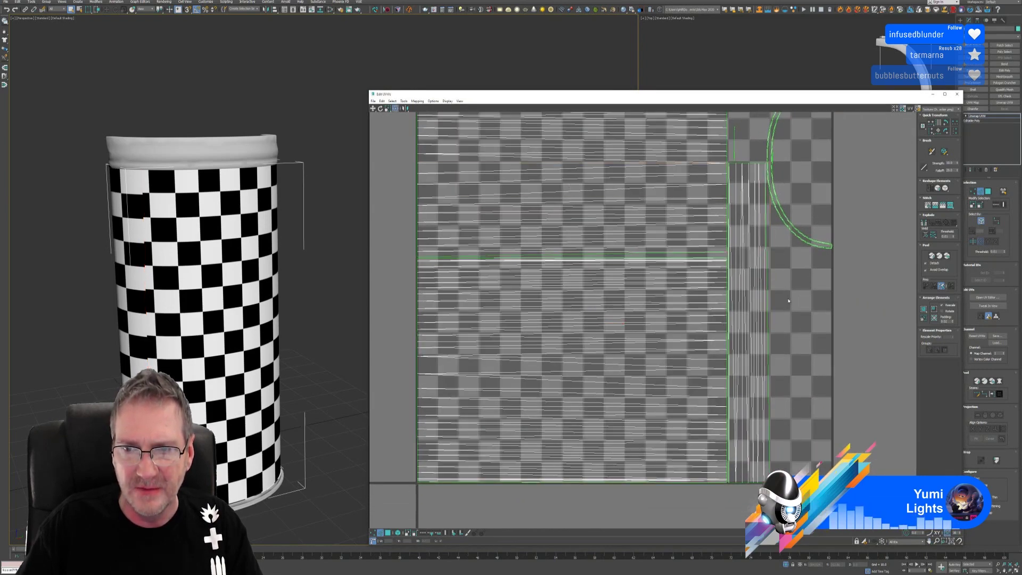
left_click(766, 281)
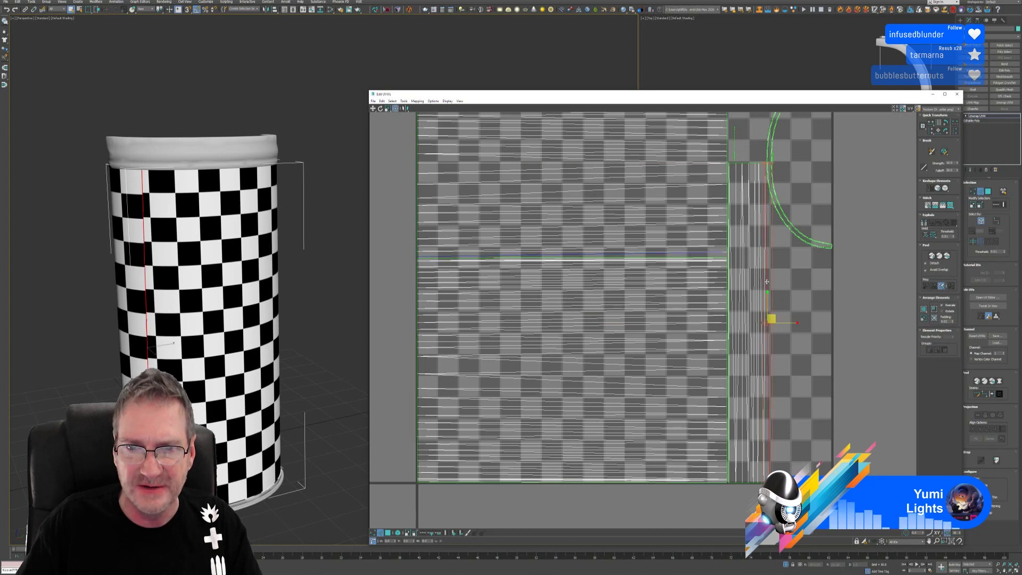
left_click(404, 102)
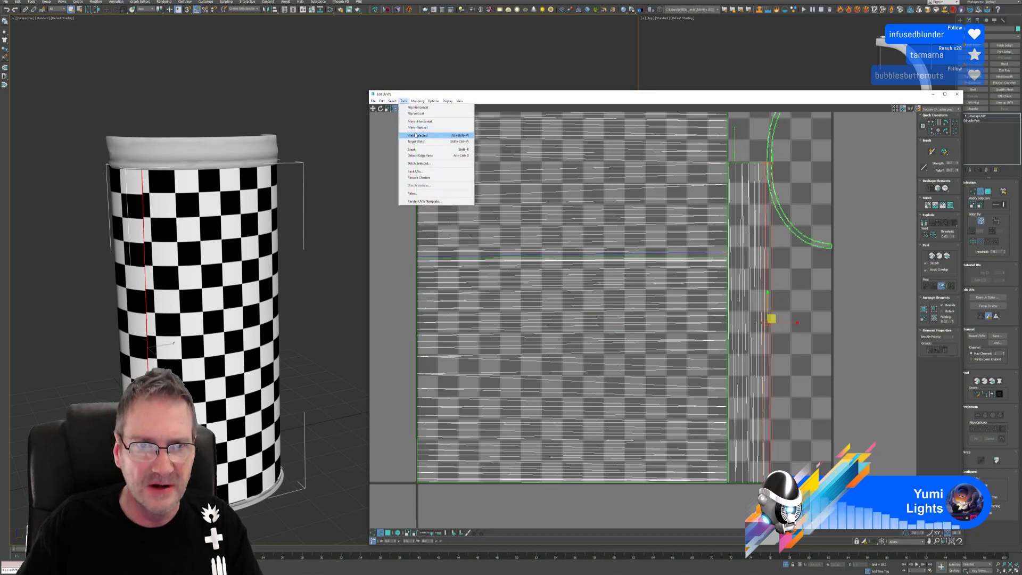
left_click(422, 163)
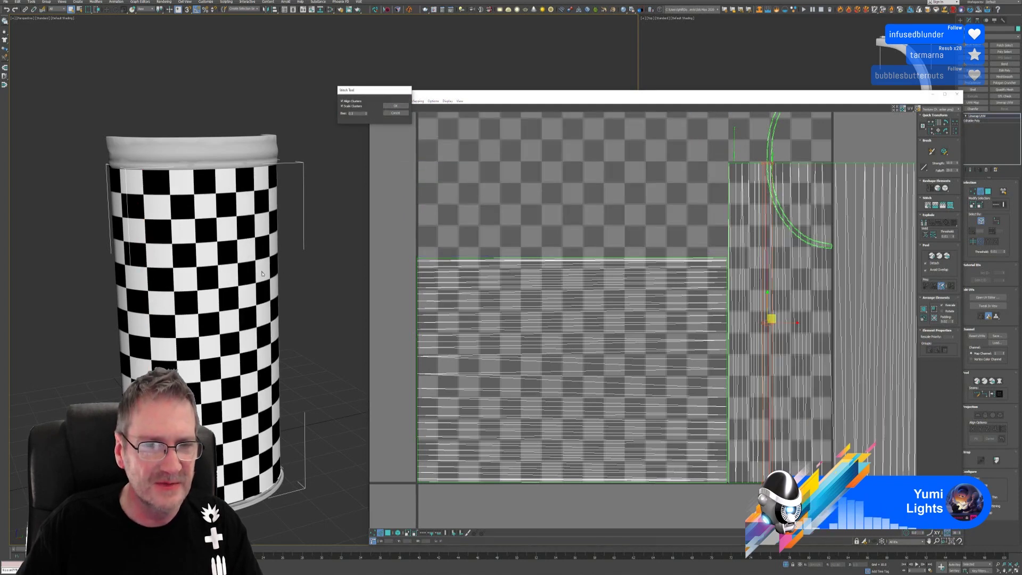
left_click(396, 105)
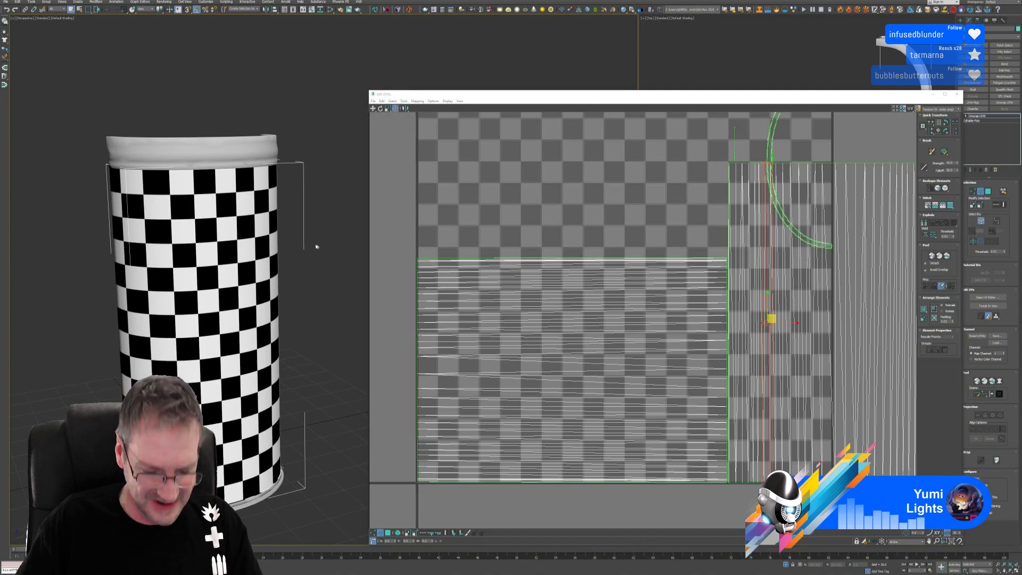
Select all of the wall's UV clusters, pack them into the UV tile, and clear the selection.
mouse_move(229, 296)
middle_mouse_down("alt")
mouse_move(193, 292)
mouse_move(235, 292)
mouse_move(206, 290)
mouse_move(218, 291)
middle_mouse_up("alt")
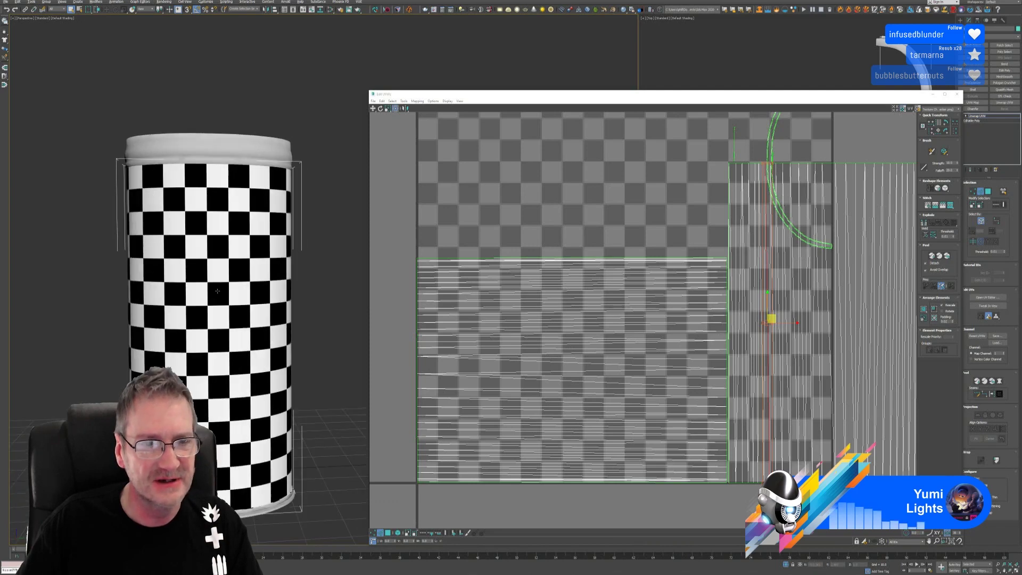
scroll(558, 221, "down", 3)
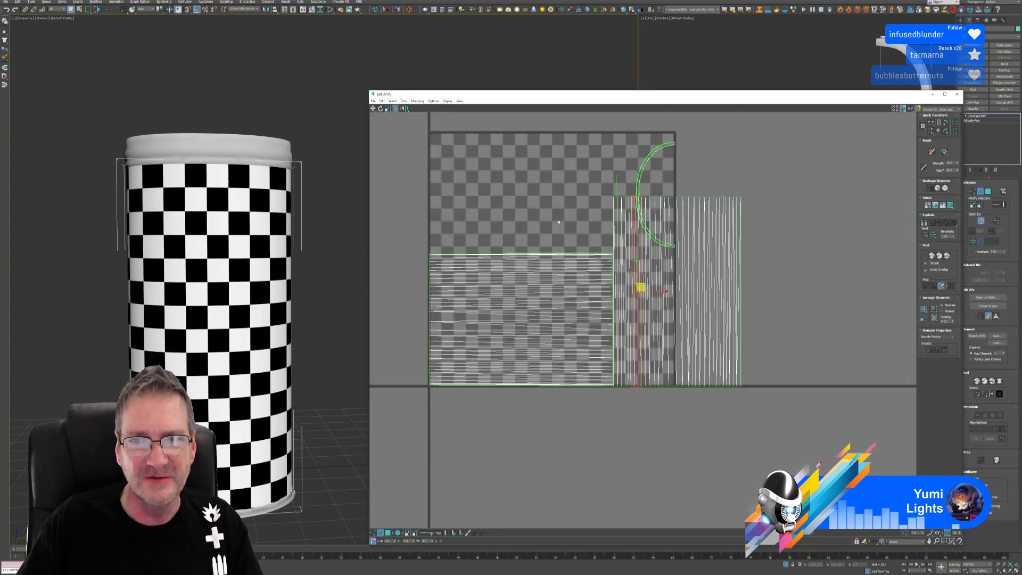
scroll(544, 211, "down", 2)
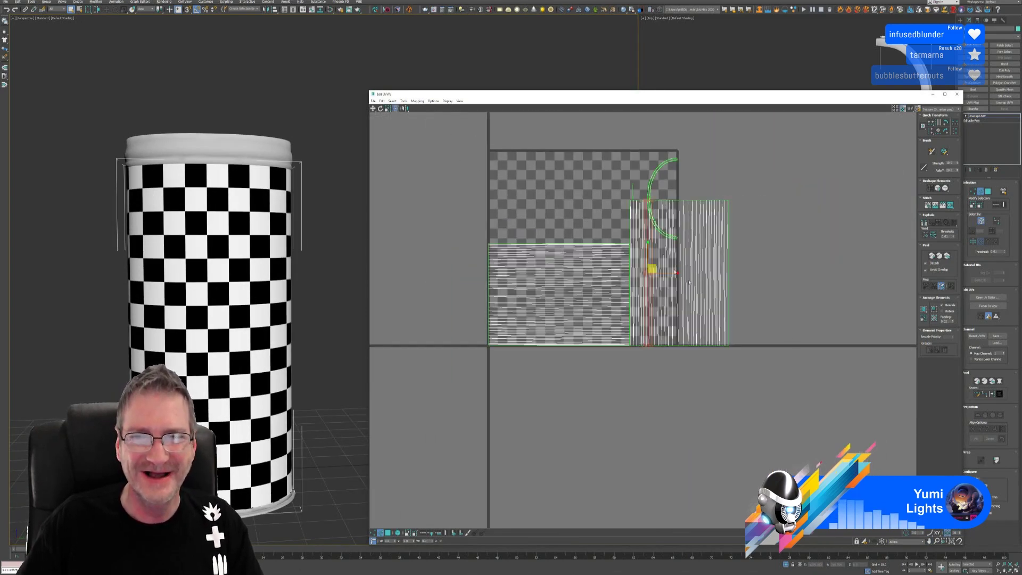
left_click_drag(476, 124, 831, 410)
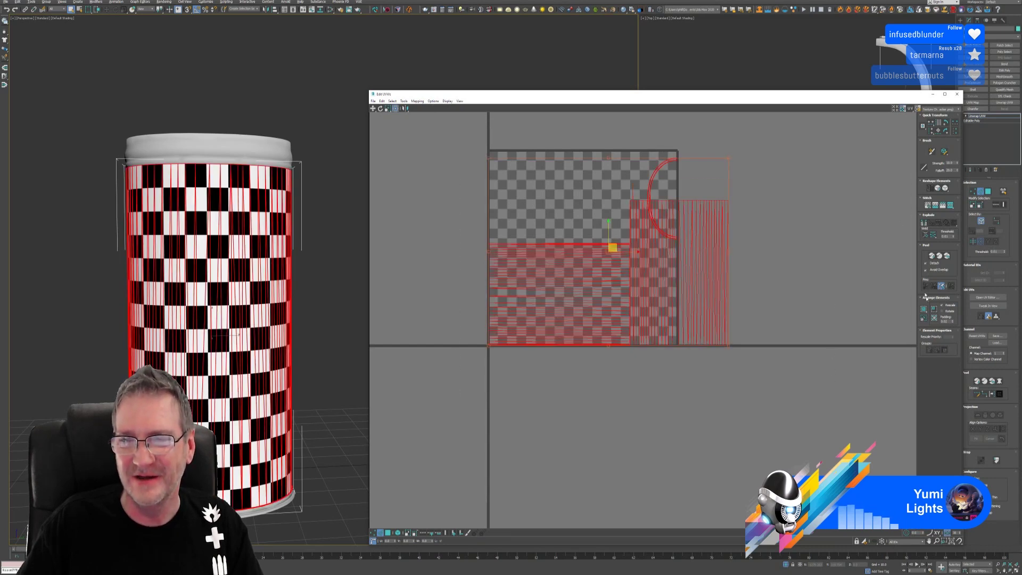
left_click(924, 310)
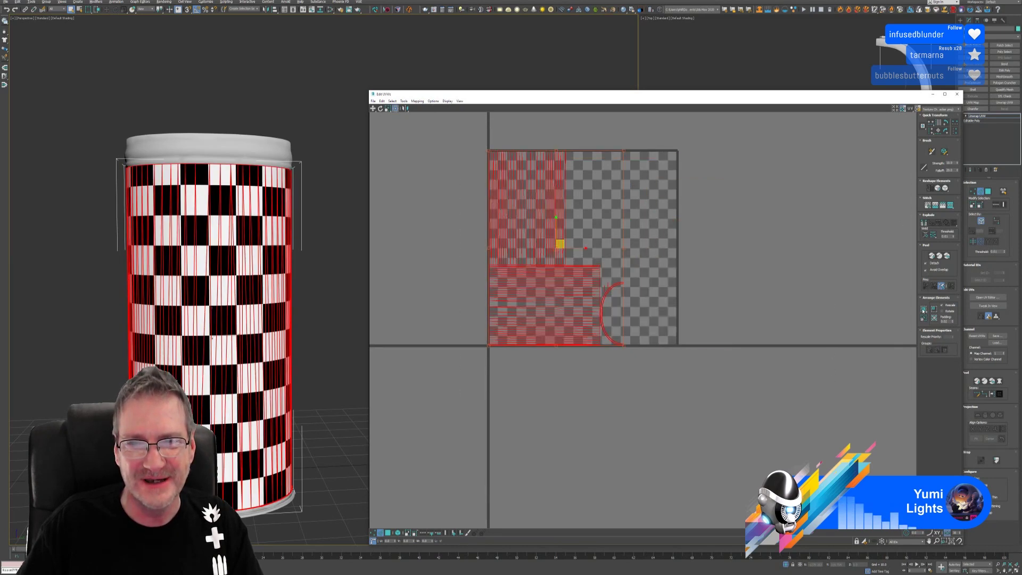
left_click(759, 252)
Close the UV editor and check the checker pattern on the shower wall's inner face.
left_click(215, 326)
middle_click_drag(193, 323, 237, 306, "alt")
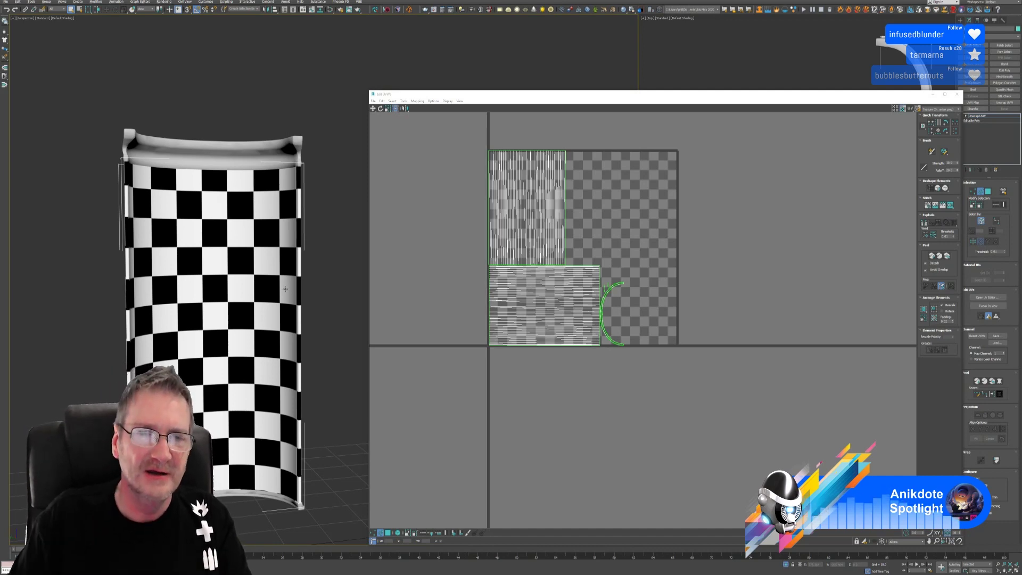
left_click(957, 94)
middle_click_drag(385, 251, 398, 251)
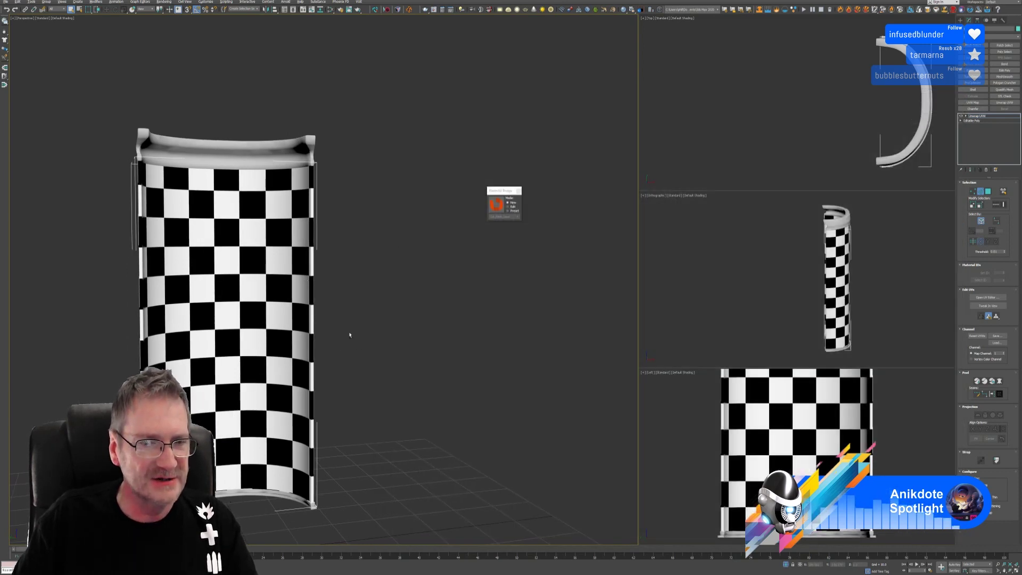
mouse_move(350, 336)
middle_mouse_down("alt")
mouse_move(456, 330)
mouse_move(354, 346)
mouse_move(352, 326)
middle_mouse_up("alt")
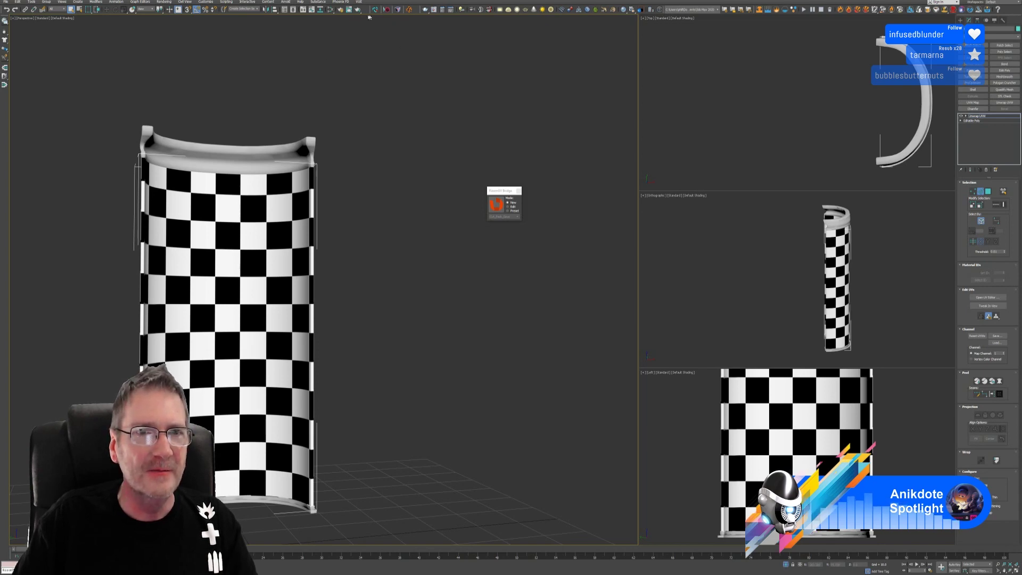
Assign the plain grey standard material to the shower wall in place of the checkered one, and close the Slate Material Editor.
left_click(331, 10)
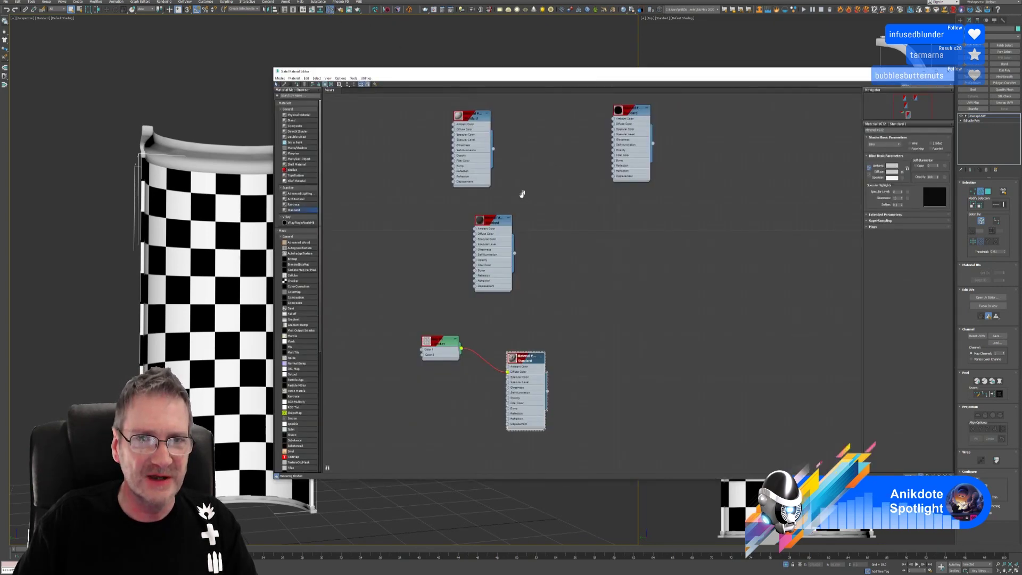
left_click(457, 182)
right_click(465, 169)
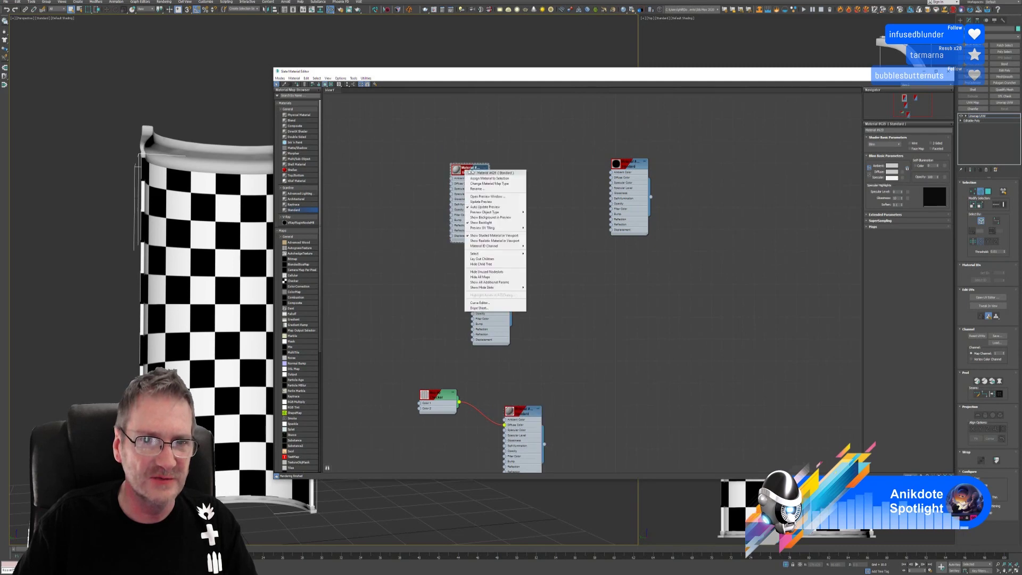
left_click(490, 178)
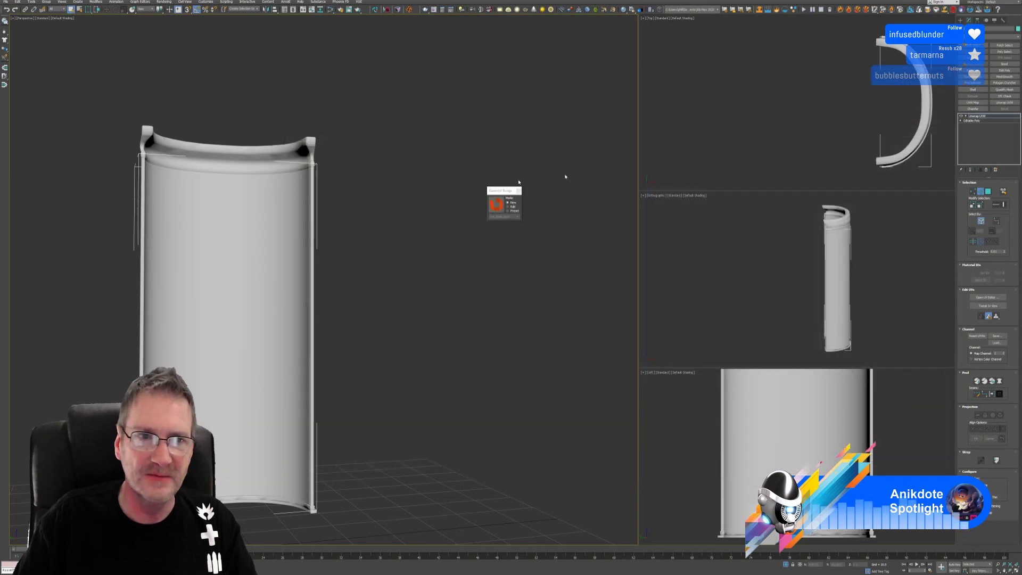
key("m")
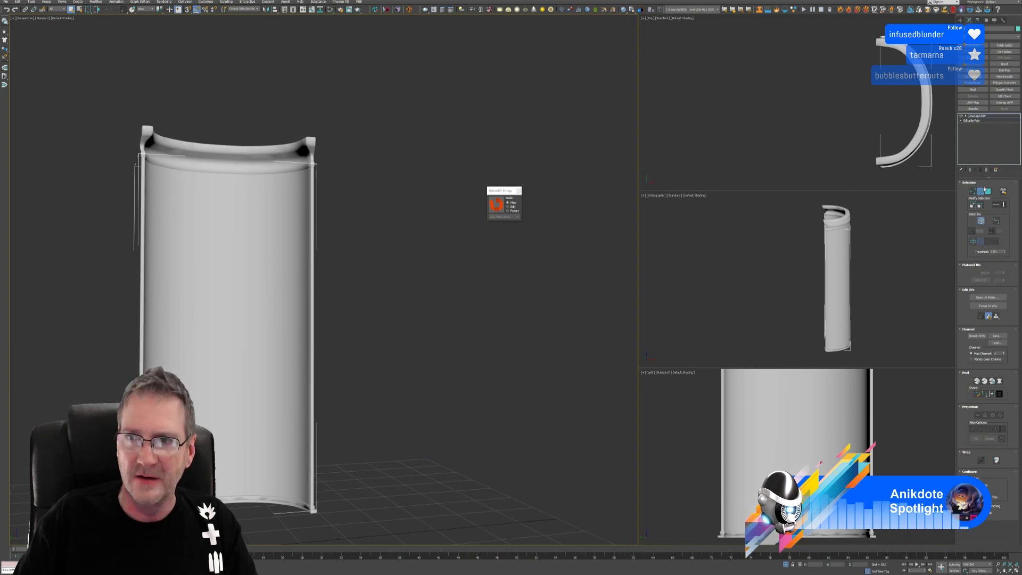
Select the shower wall's top and bottom trim object, send it to RizomUV, and display it shaded without wireframe in the 3D view.
left_click(426, 134)
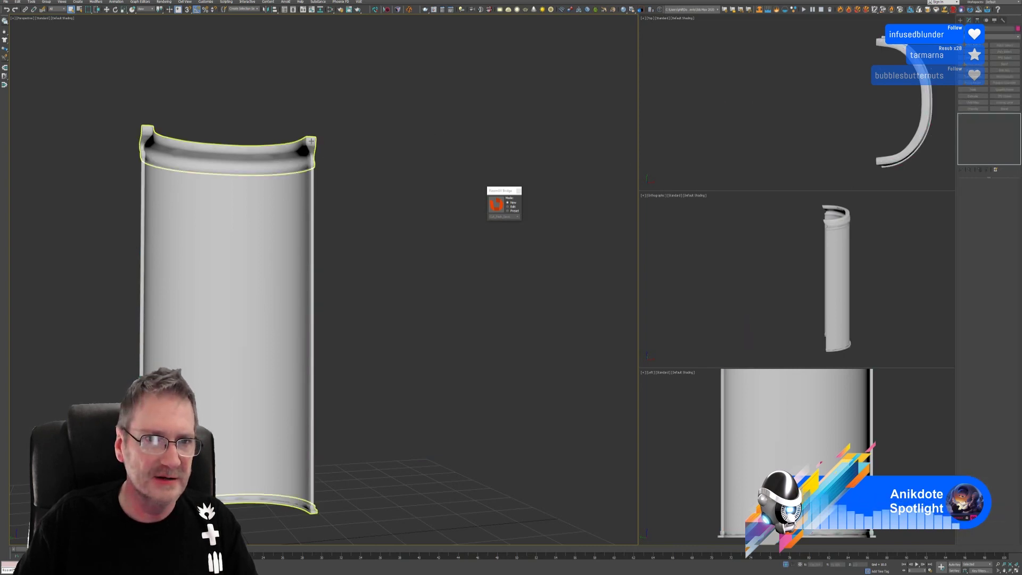
left_click(312, 140)
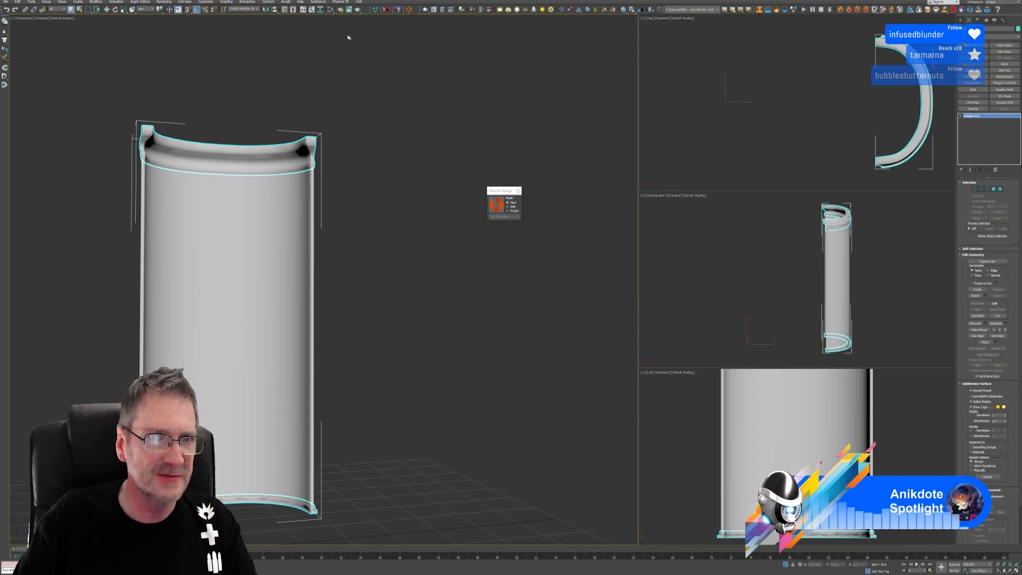
left_click(495, 206)
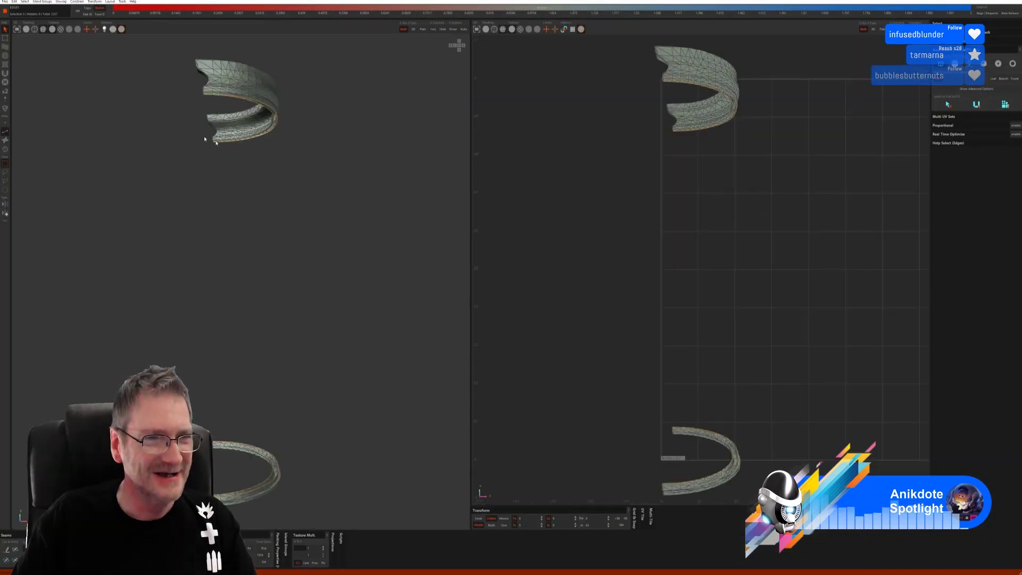
left_click(26, 29)
mouse_move(256, 219)
left_mouse_down("alt")
mouse_move(302, 238)
mouse_move(291, 230)
left_mouse_up("alt")
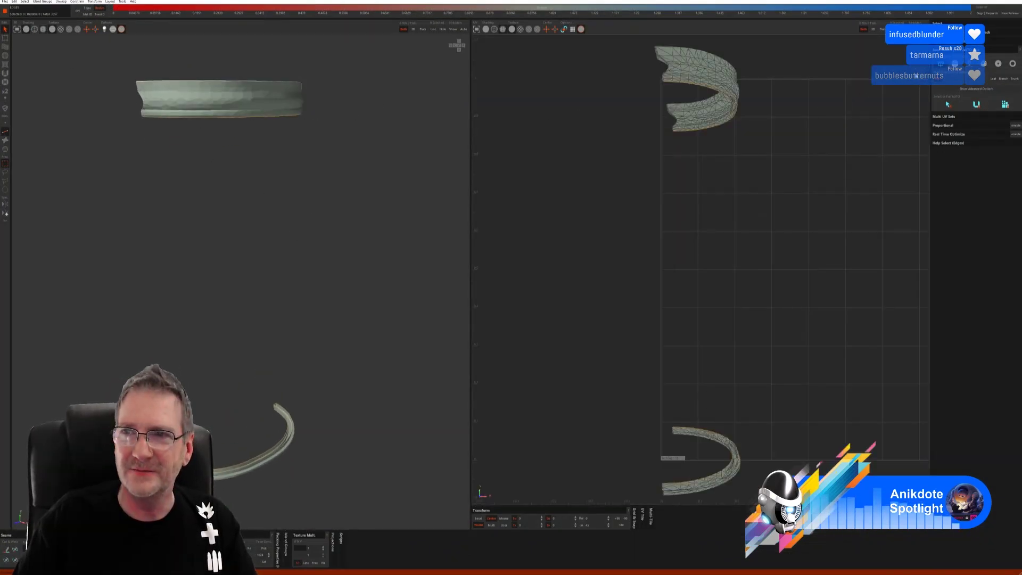
Try two automatic edge selection modes on the trim, cutting and unfolding the trim with the second one.
left_click(948, 104)
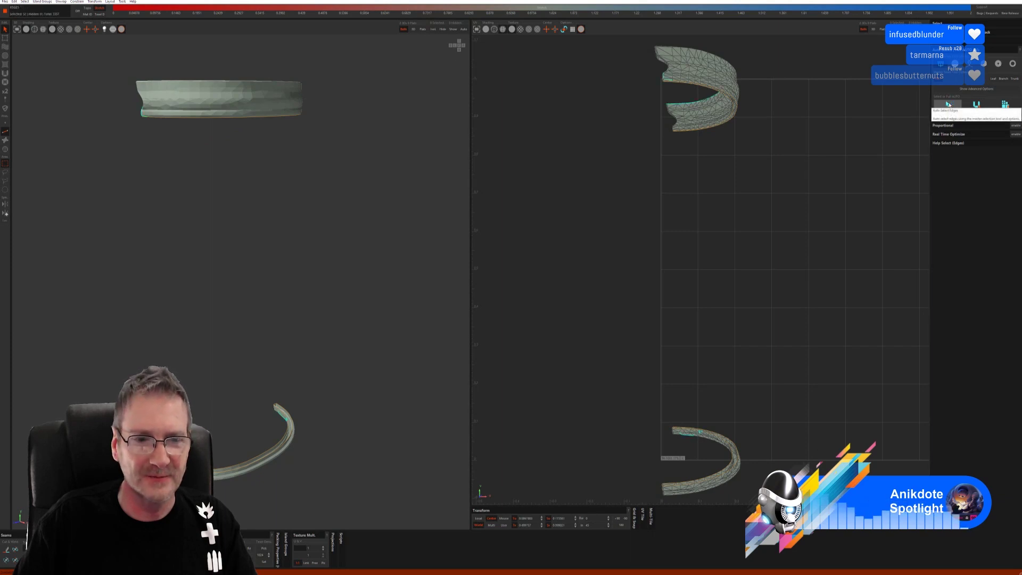
key("ctrl+z")
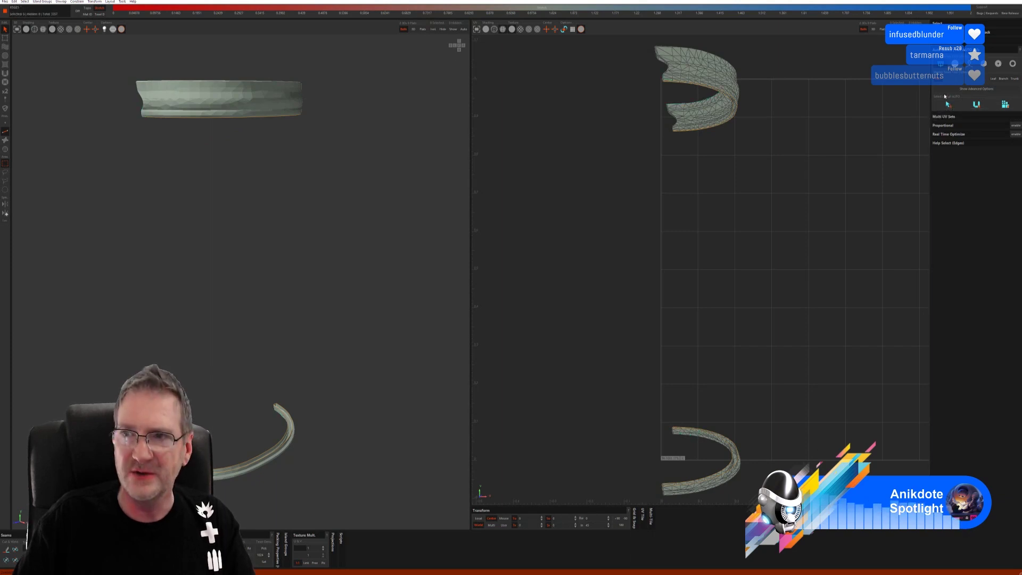
left_click(969, 64)
left_click(976, 104)
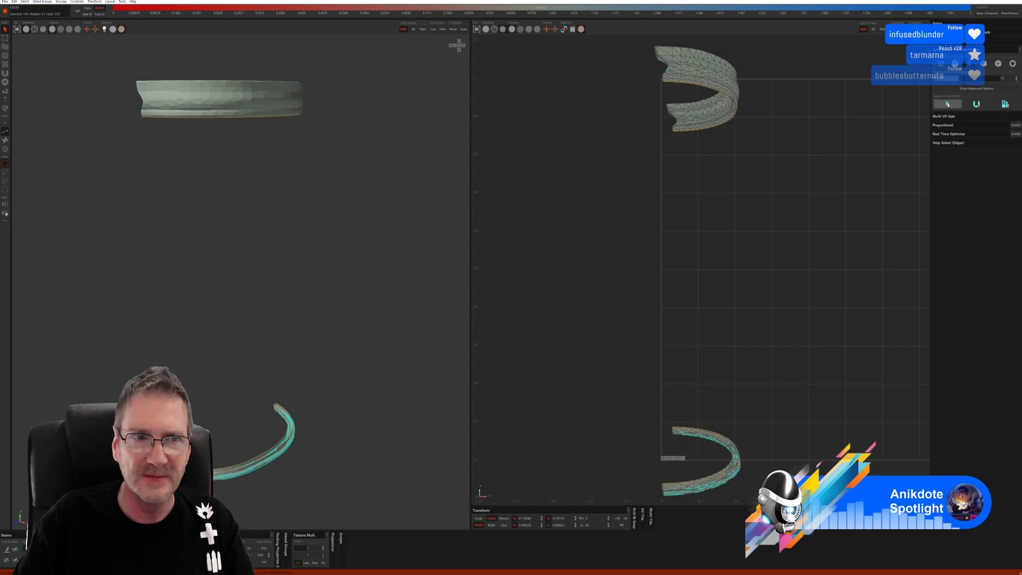
left_click(1006, 104)
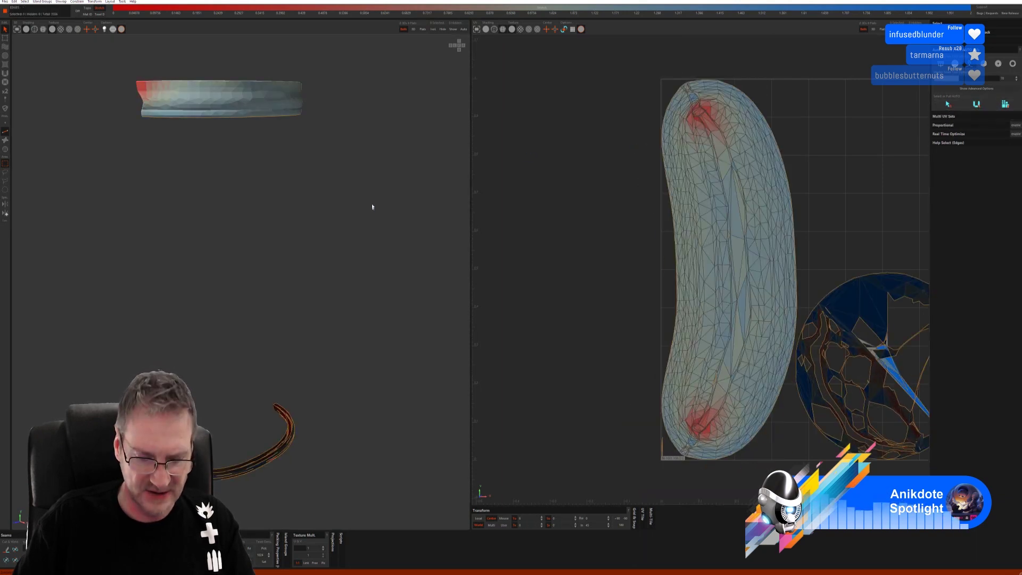
left_click(377, 207)
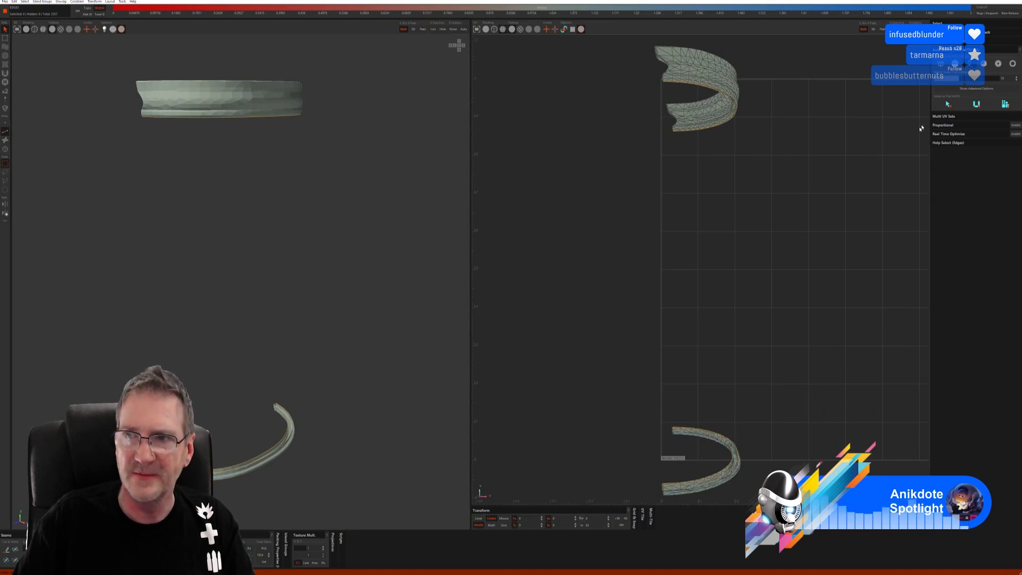
Cut, unfold and pack the trim's UVs using the fourth automatic edge selection mode.
left_click(984, 64)
left_click(943, 119)
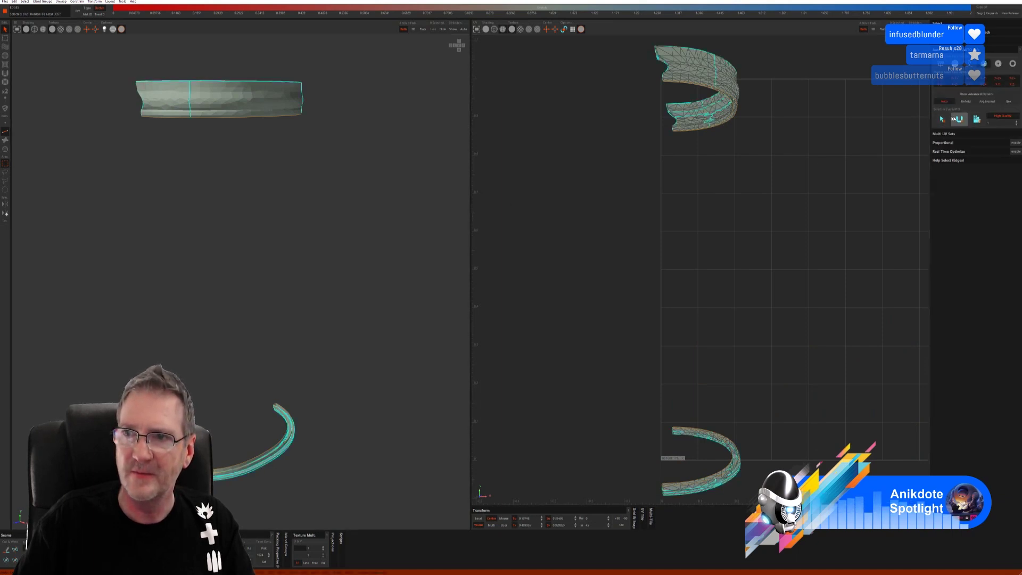
left_click(976, 119)
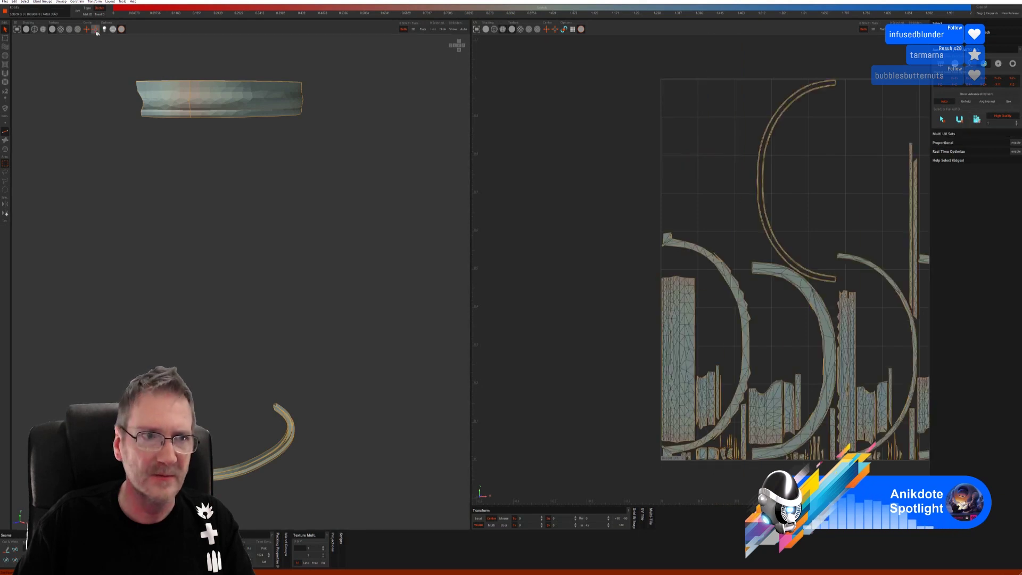
Display the checker texture in the 3D view and inspect the vertical seam on the upper trim's outer face.
left_click(61, 30)
left_click_drag(159, 173, 138, 162, "alt")
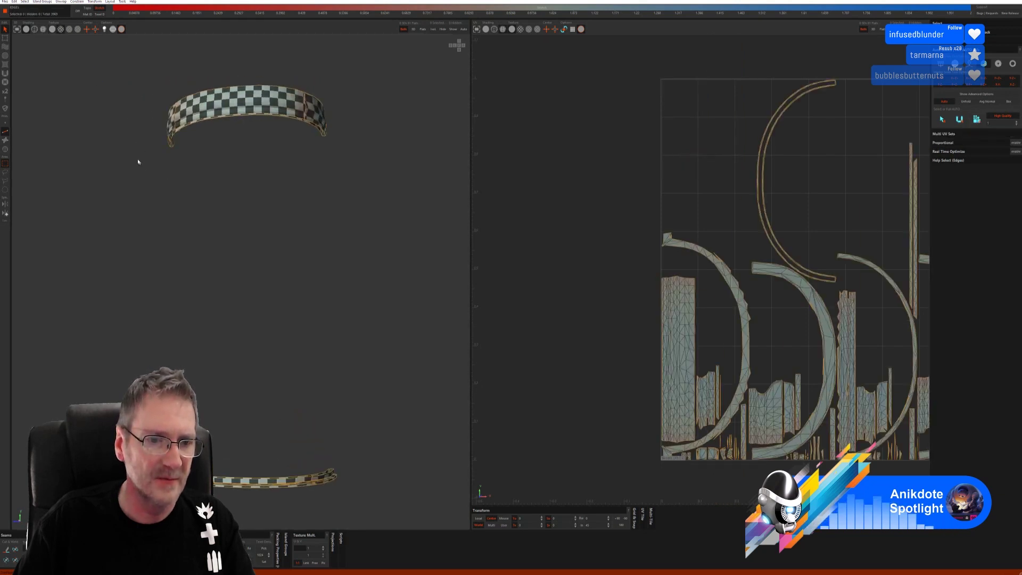
middle_click_drag(138, 161, 192, 184)
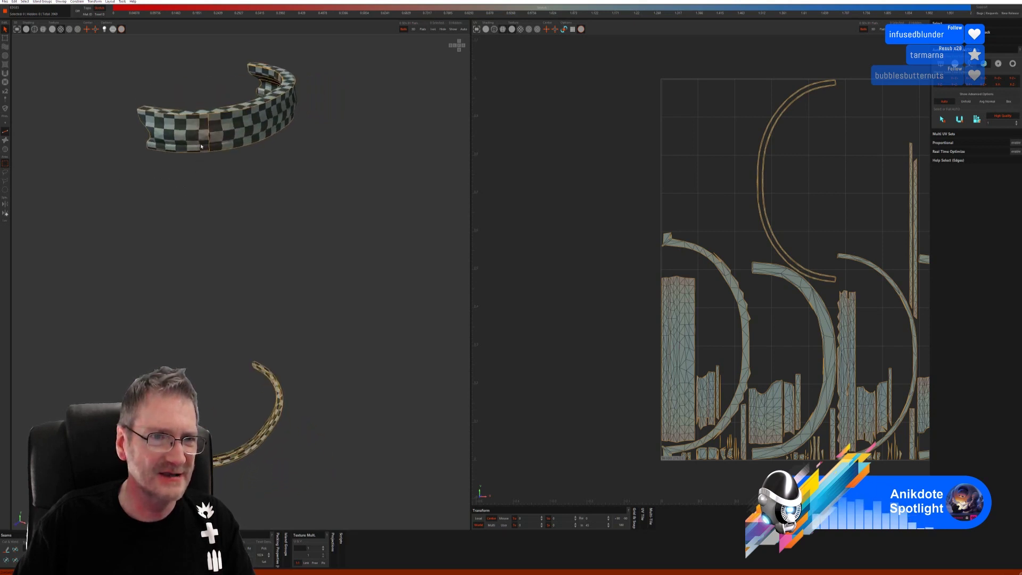
scroll(201, 138, "up", 5)
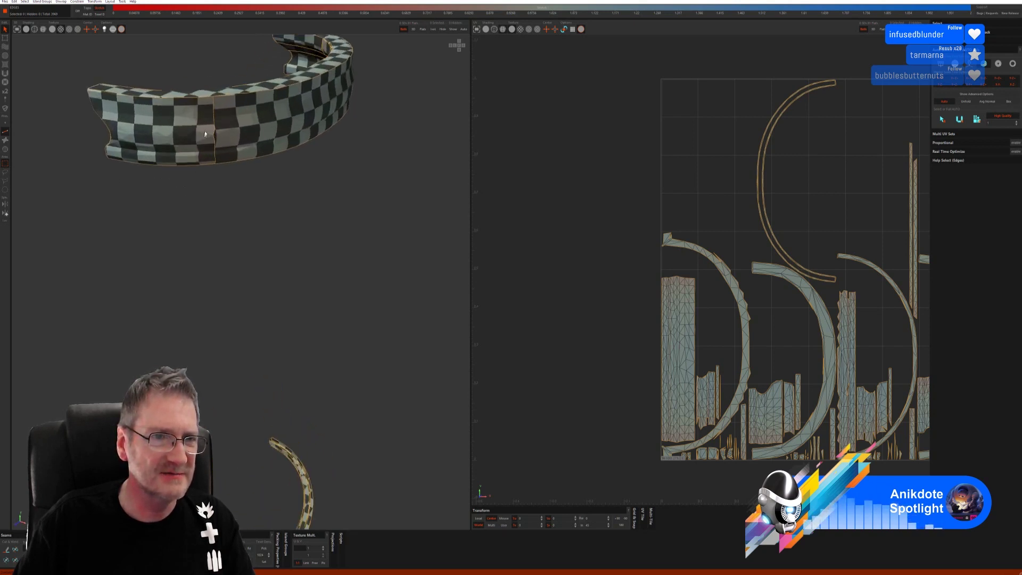
Select all the vertical seam edges down the upper trim's outer face and try to weld them.
left_click(217, 102)
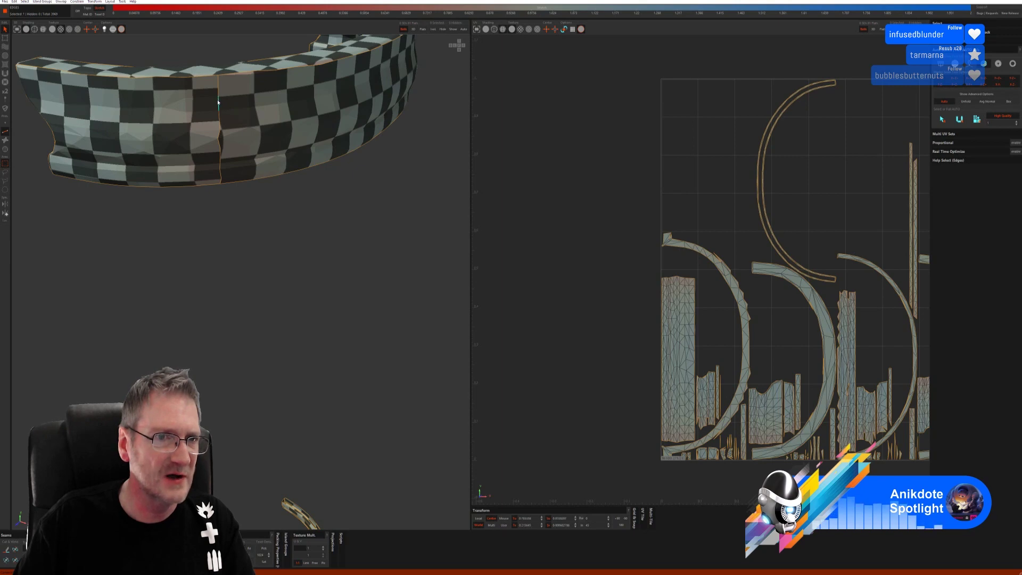
left_click(218, 81)
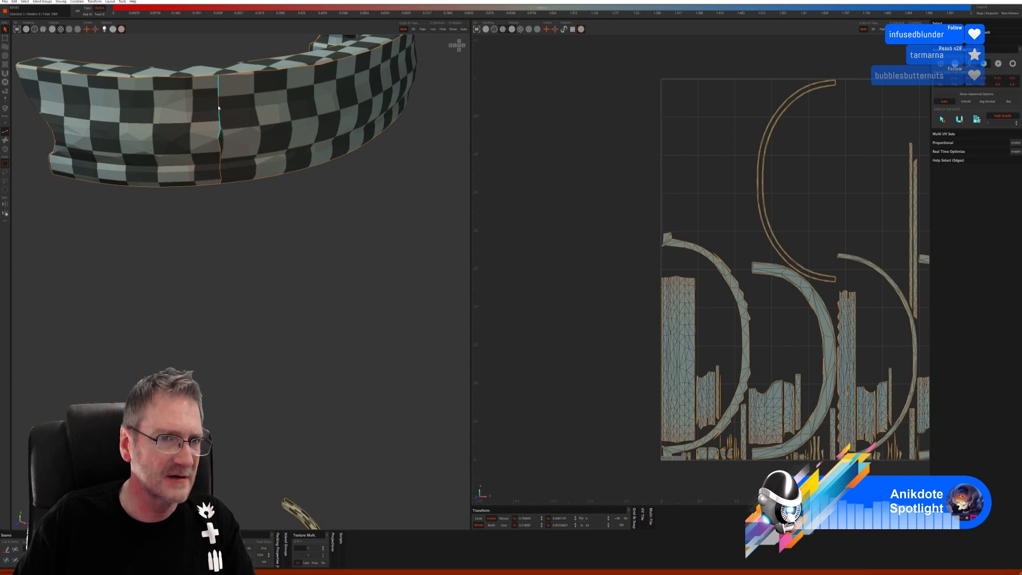
left_click(219, 147, "ctrl")
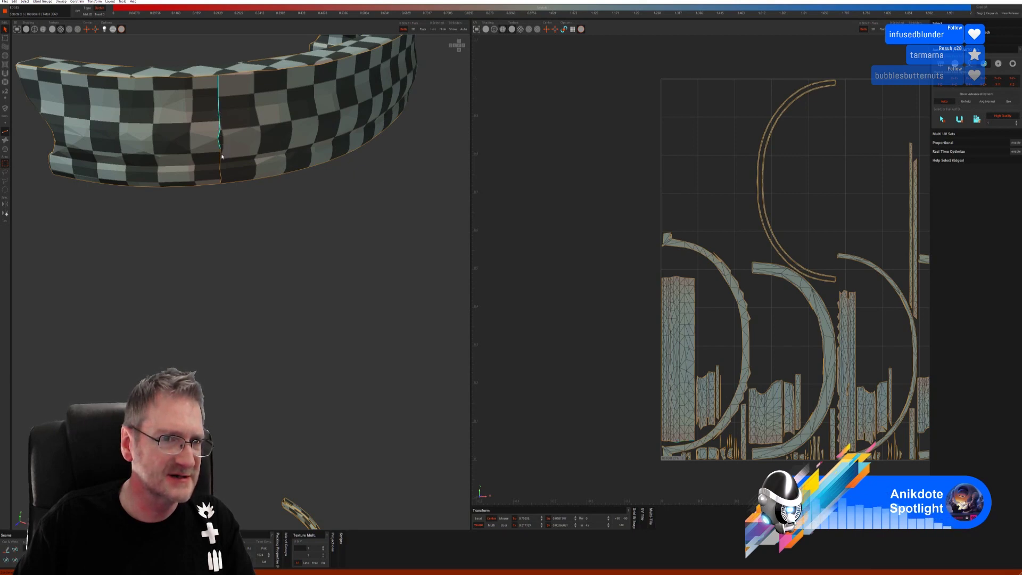
left_click_drag(222, 155, 222, 167)
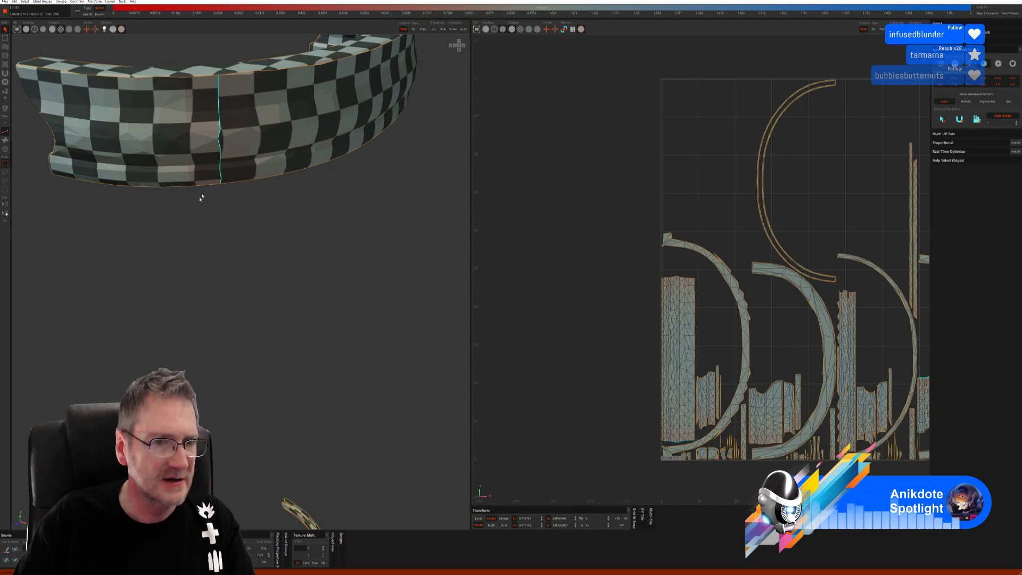
scroll(201, 197, "up", 3)
scroll(235, 197, "down", 2)
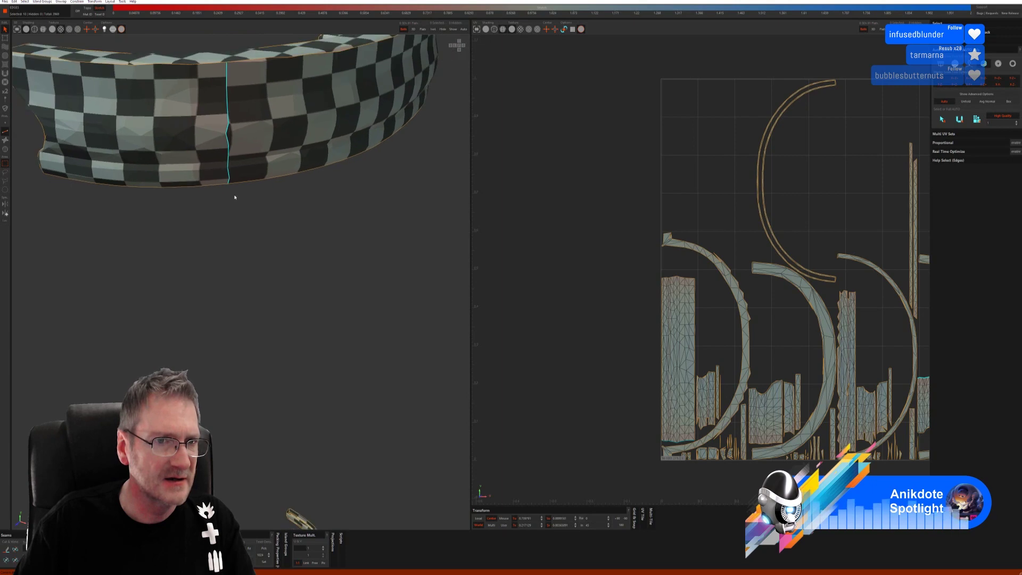
left_click(6, 550)
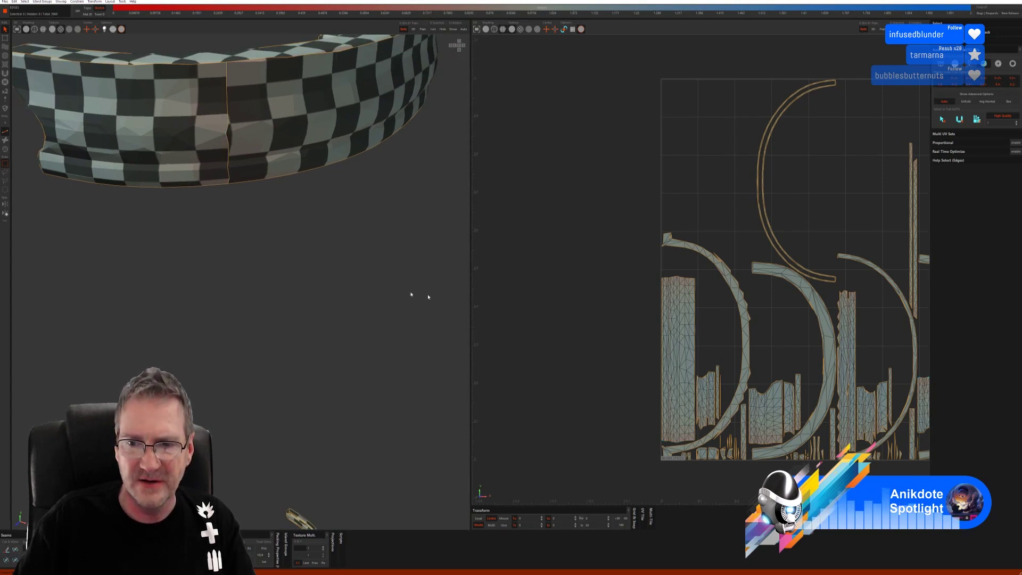
scroll(281, 244, "down", 6)
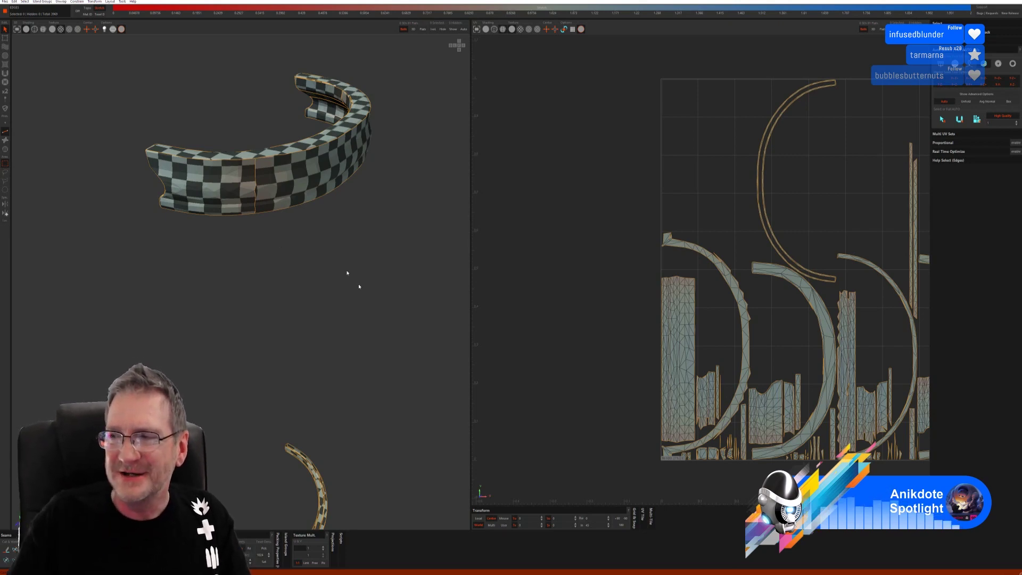
right_click_drag(361, 195, 335, 249, "alt")
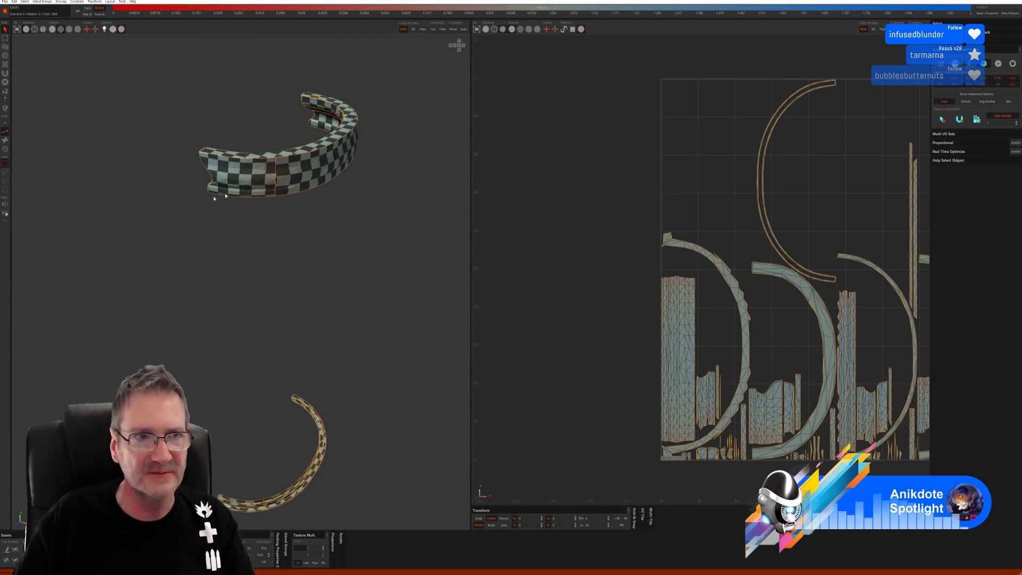
Undo the seam edit, the edge selection and the automatic unfold to restore the trim's original UVs.
key("ctrl+z")
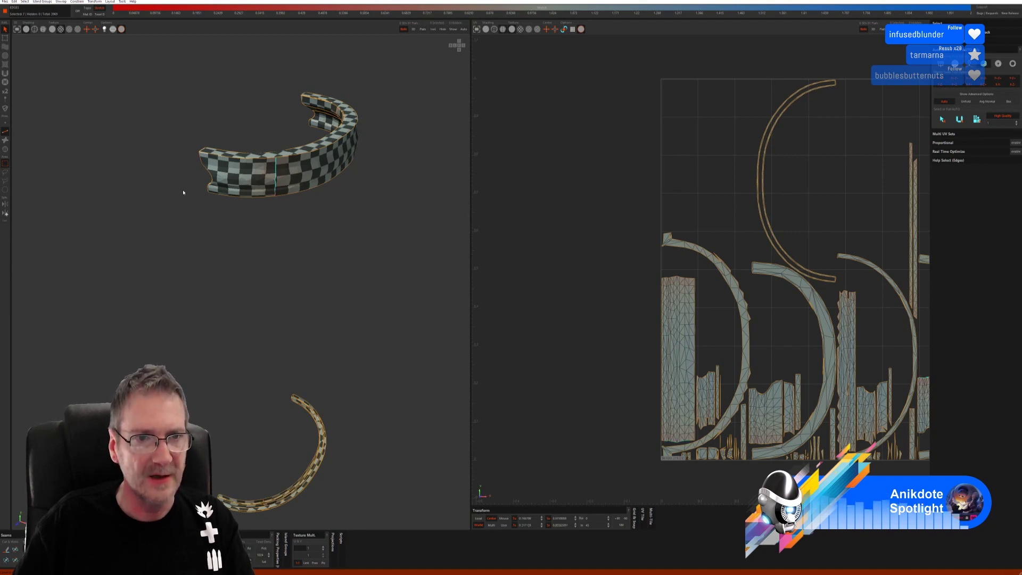
key("ctrl+z")
key("ctrl+z")
key("ctrl+z")
key("ctrl+z")
key("ctrl+z")
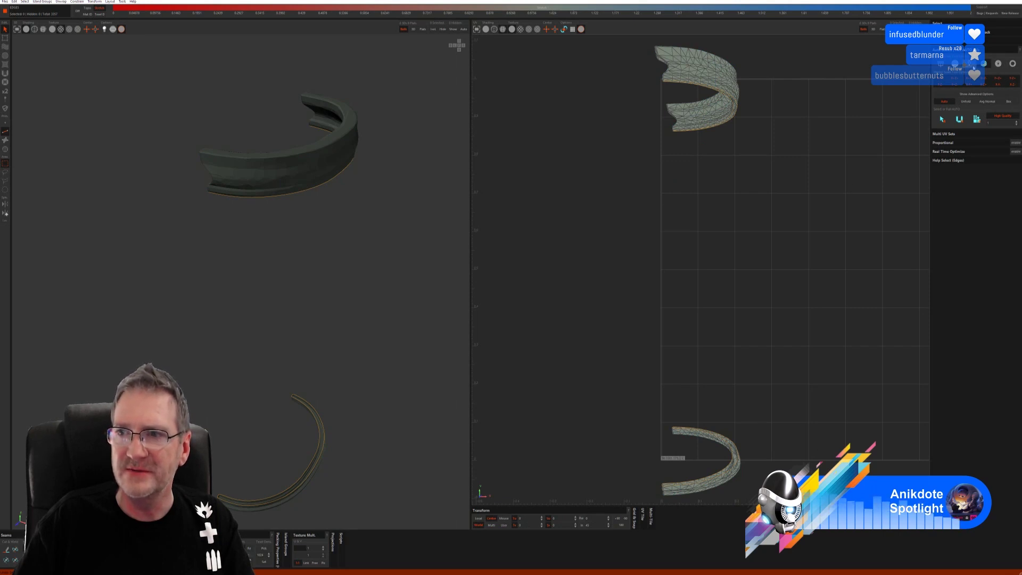
Try the second automatic edge selection mode on the trim, cutting, unfolding and packing its UVs.
left_click(956, 65)
left_click(947, 112)
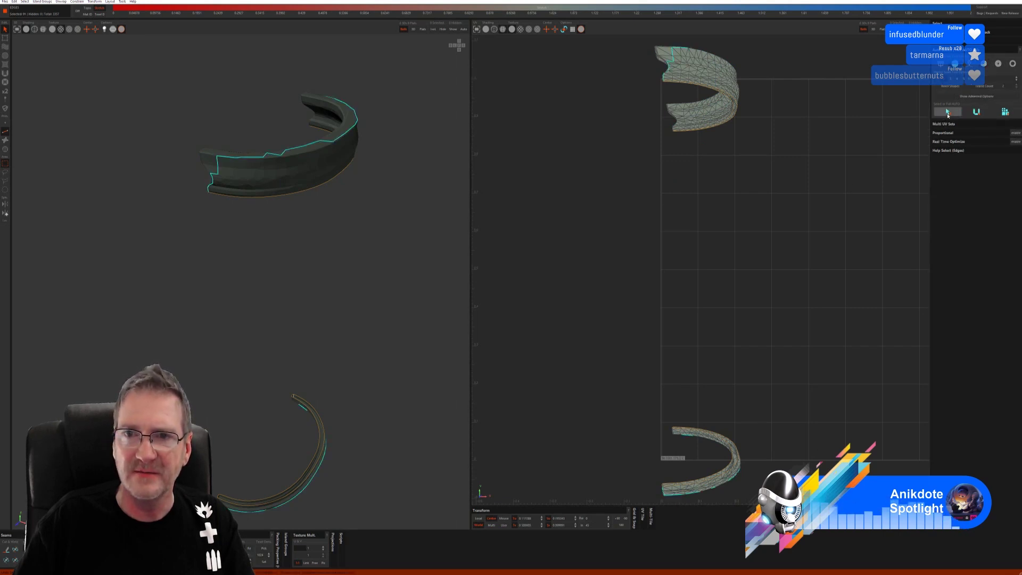
left_click(977, 112)
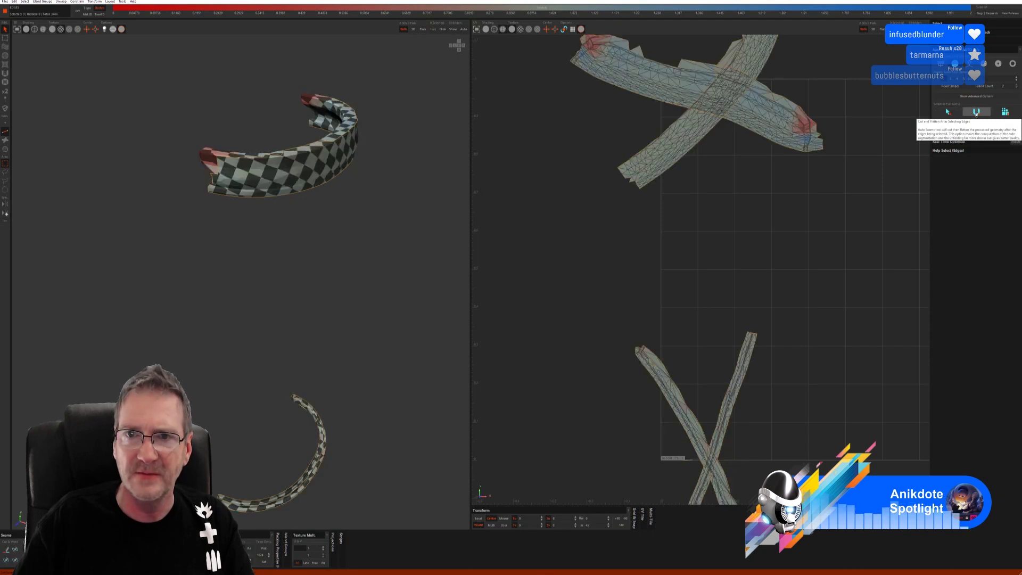
left_click(1001, 113)
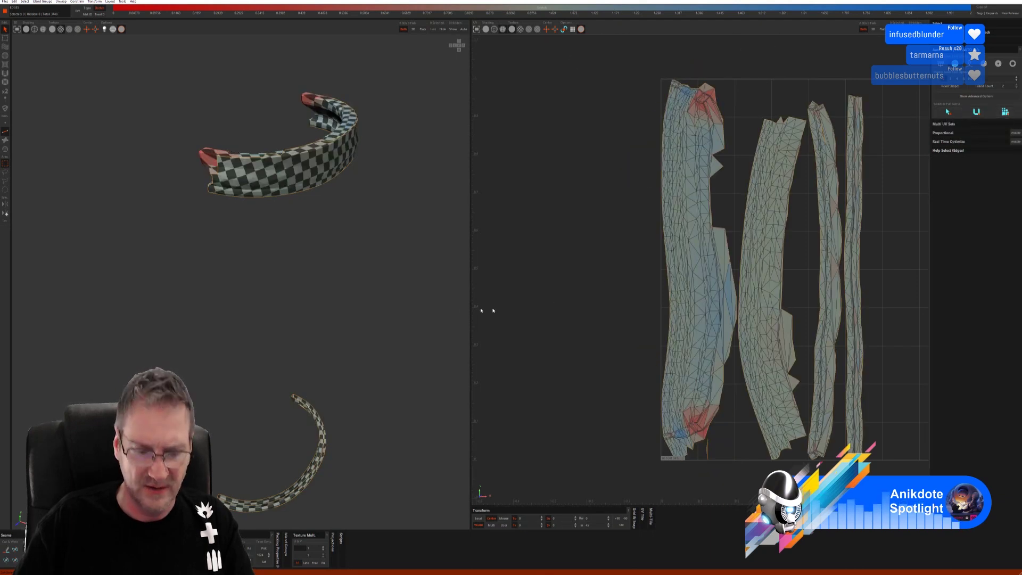
left_click_drag(404, 279, 367, 261, "alt")
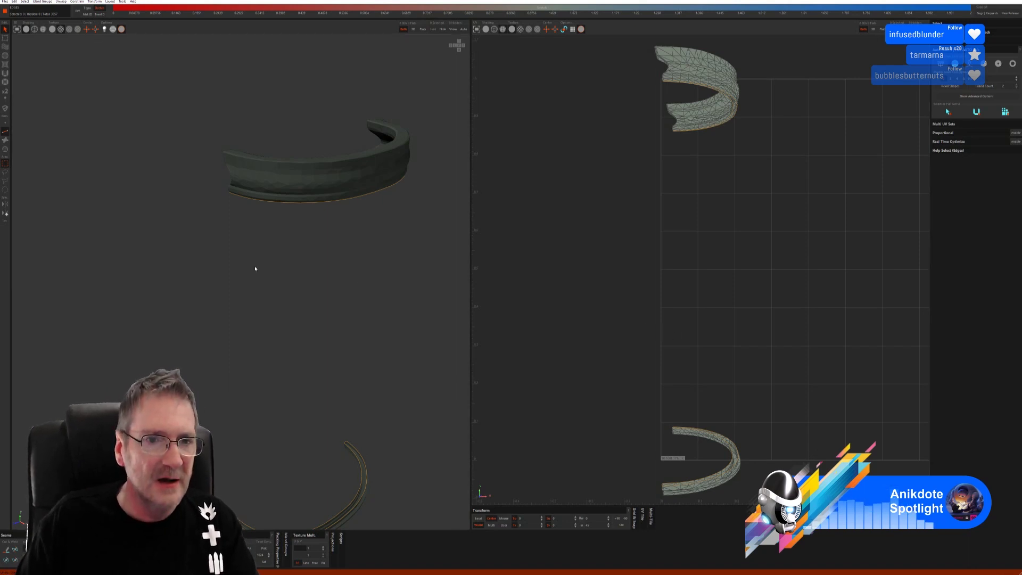
scroll(255, 269, "down", 2)
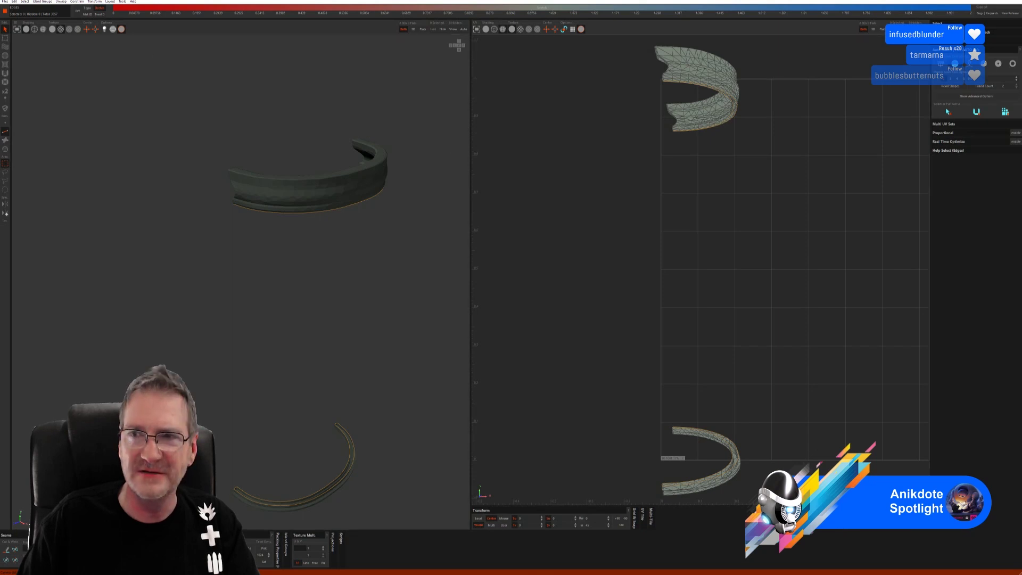
Try the fifth automatic edge selection mode with cut, unfold and pack, check the stretching, and undo it.
left_click(999, 64)
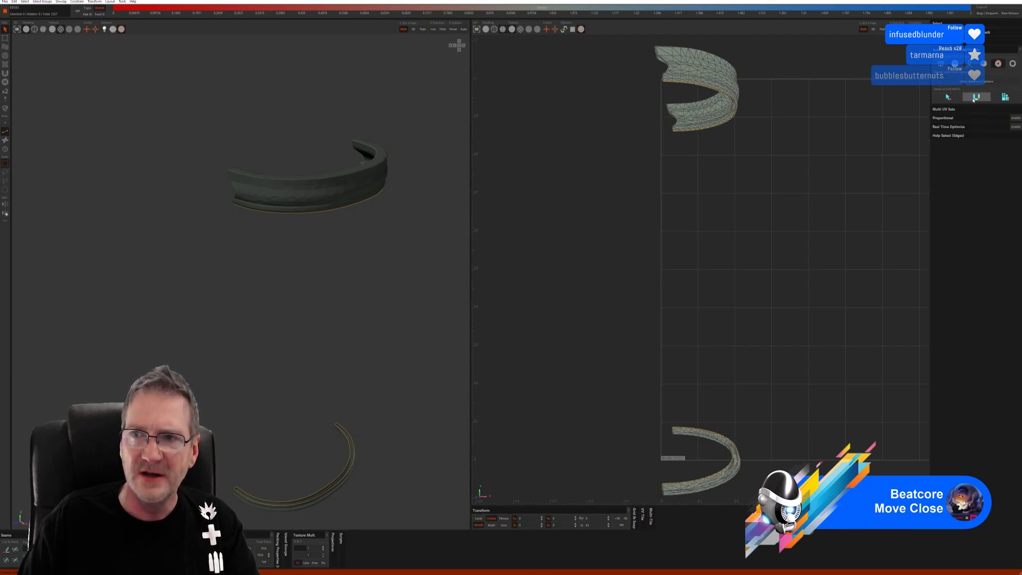
left_click(976, 98)
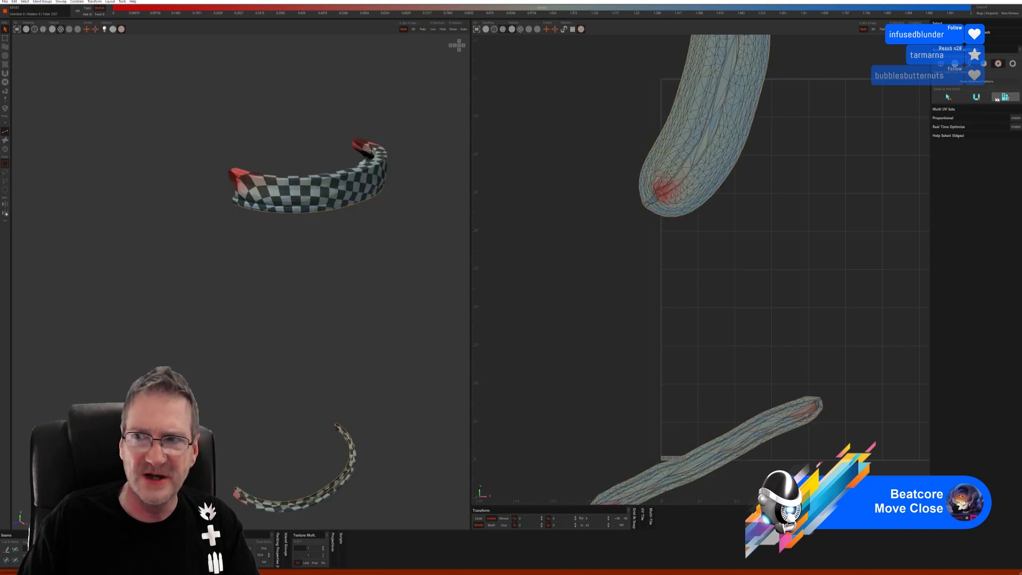
left_click_drag(282, 265, 213, 248, "alt")
middle_click_drag(213, 248, 231, 199)
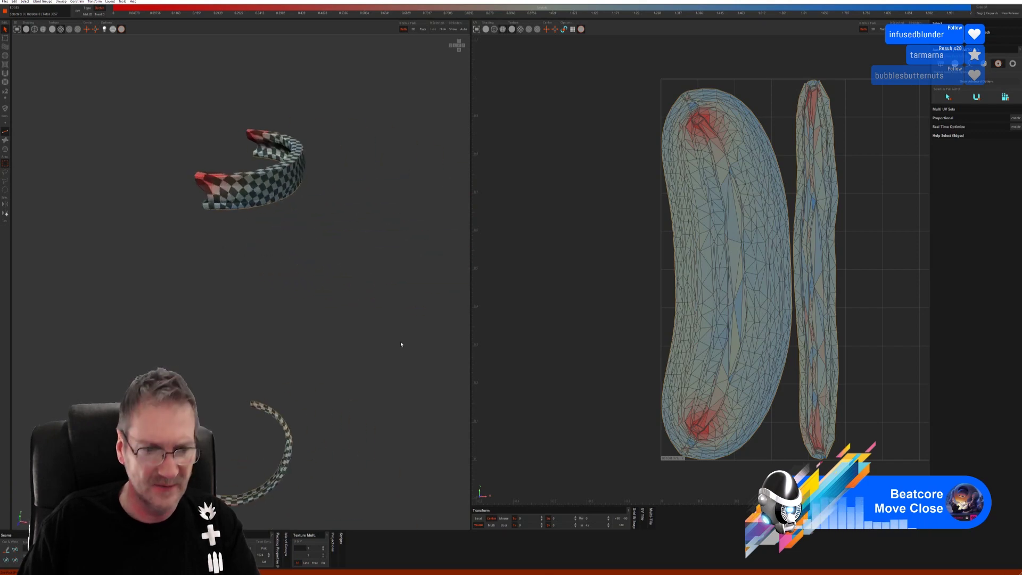
key("ctrl+z")
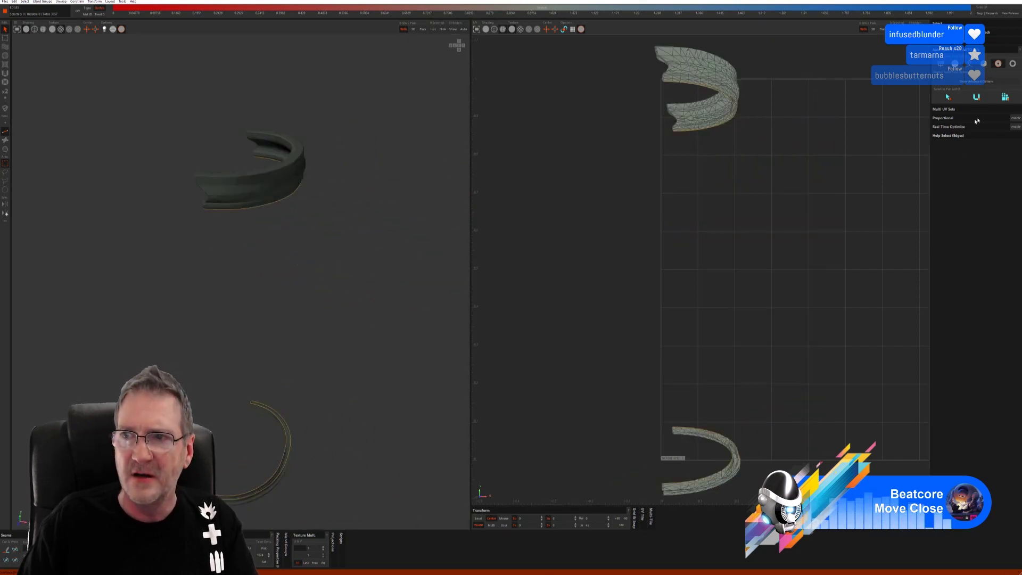
Try the last automatic edge selection mode on the trim with cut, unfold and pack, and undo it.
left_click(1013, 64)
left_click(950, 99)
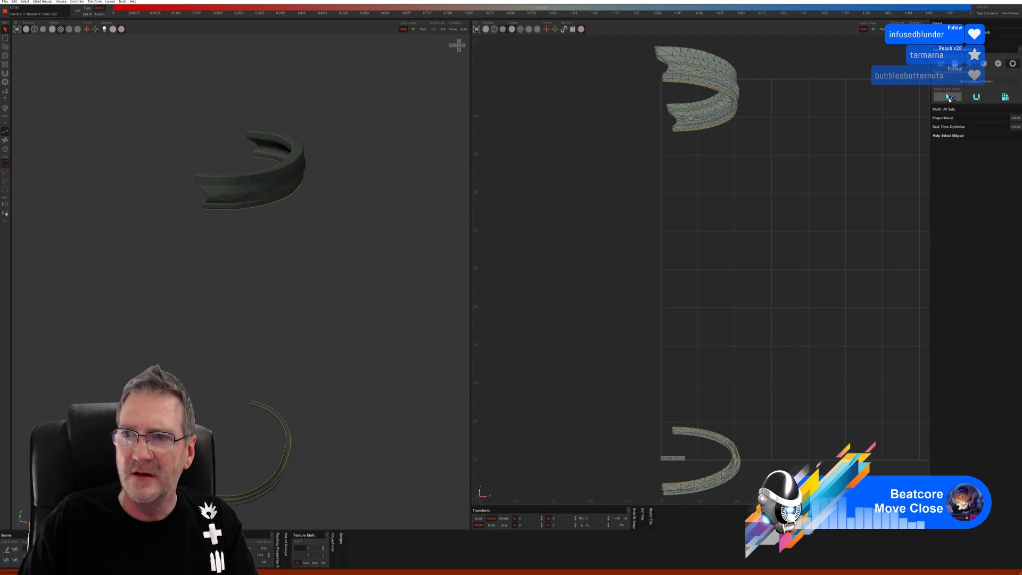
left_click(976, 98)
left_click(1004, 97)
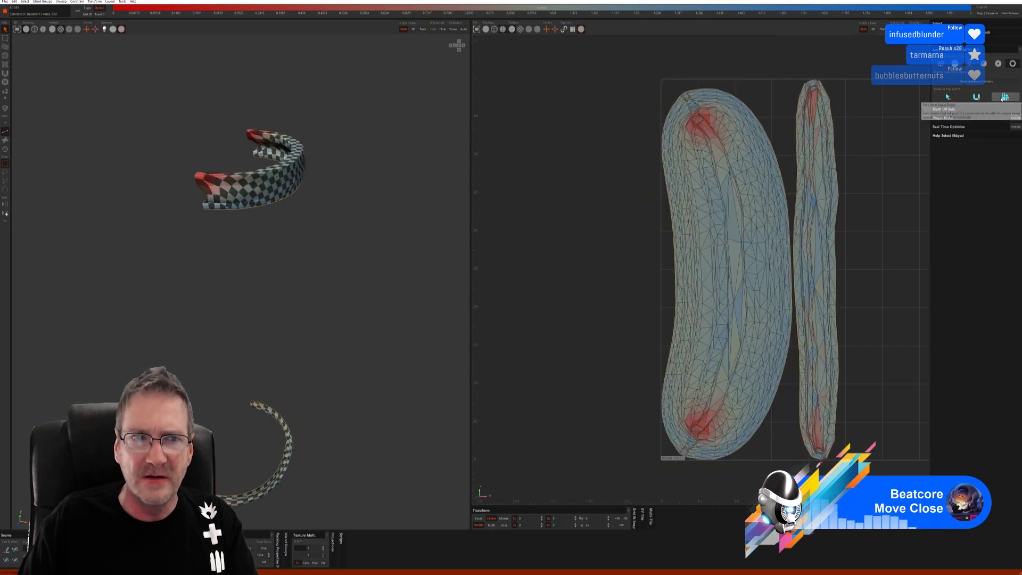
key("ctrl+z")
key("ctrl+z")
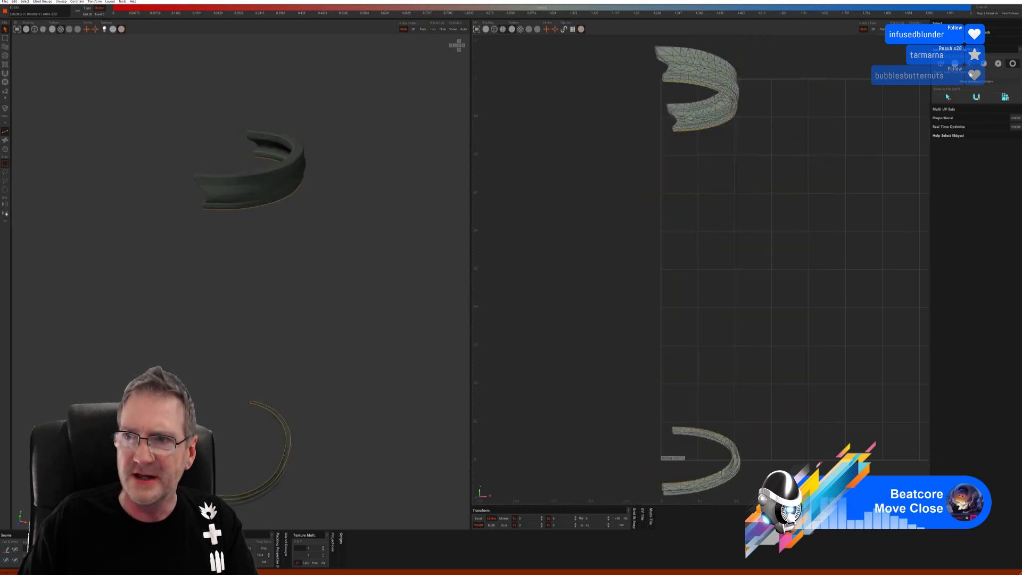
Return to the second automatic edge selection mode and reselect the trim's edges with progressively more segments.
left_click(957, 72)
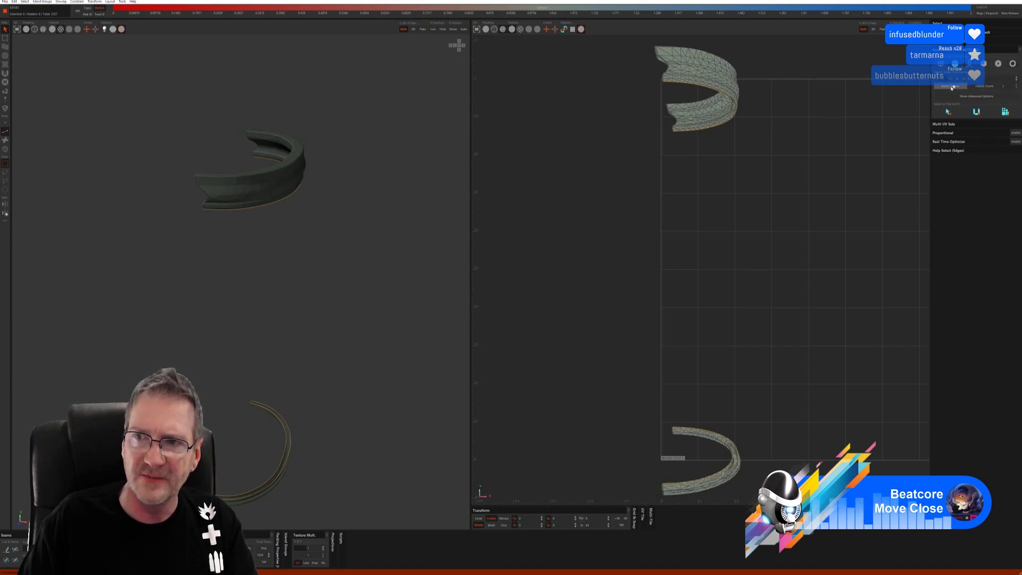
left_click(948, 113)
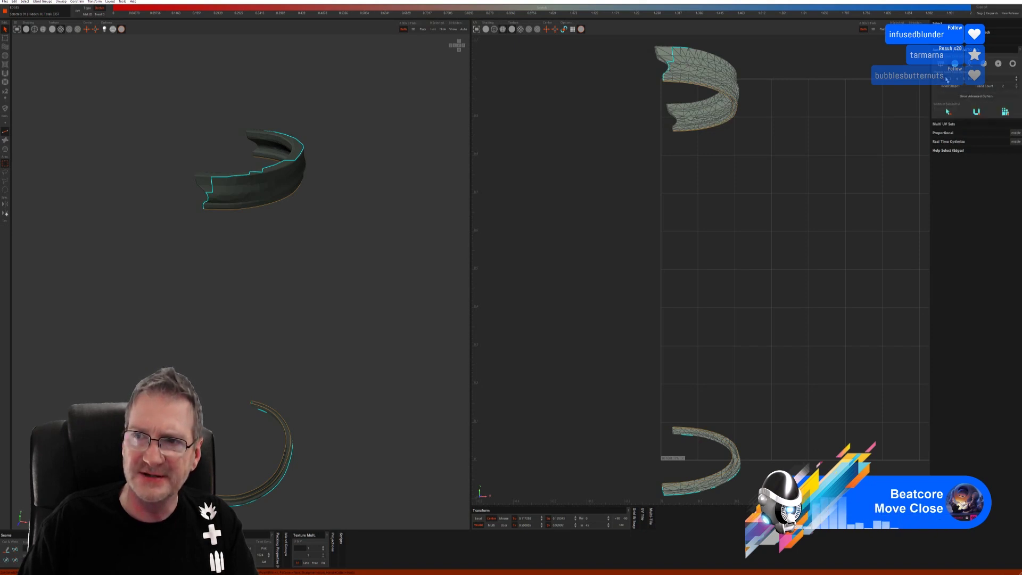
left_click(949, 111)
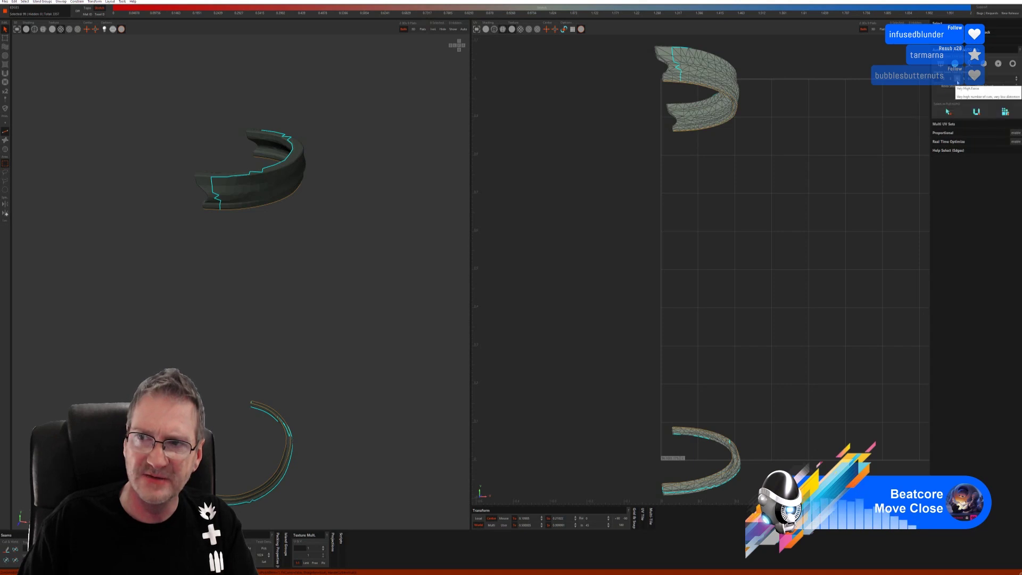
left_click(951, 112)
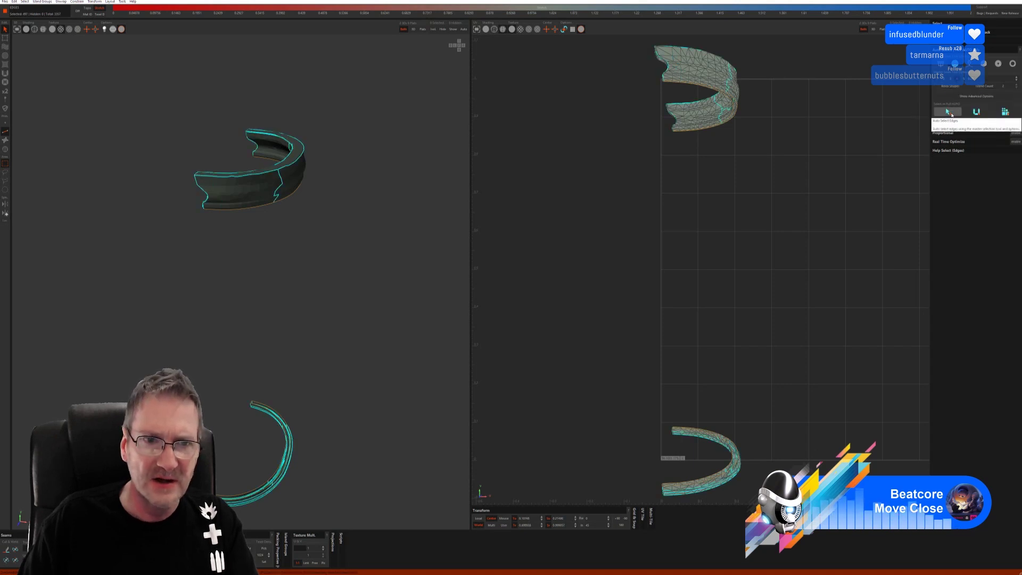
Cut, unfold and pack the trim along the selected edges, and inspect the checker pattern around the outer seam.
left_click(1005, 112)
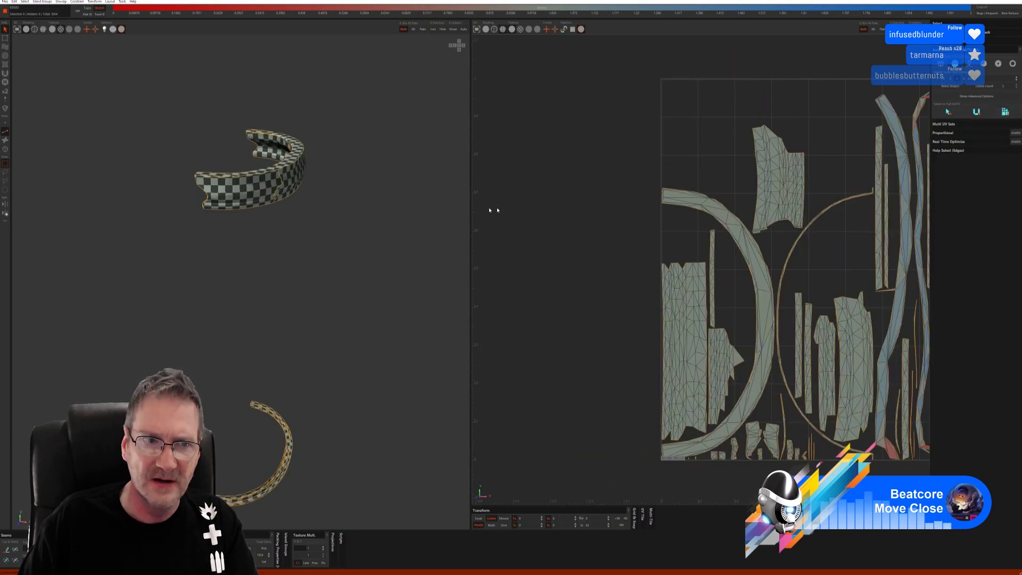
left_click_drag(394, 229, 454, 212, "alt")
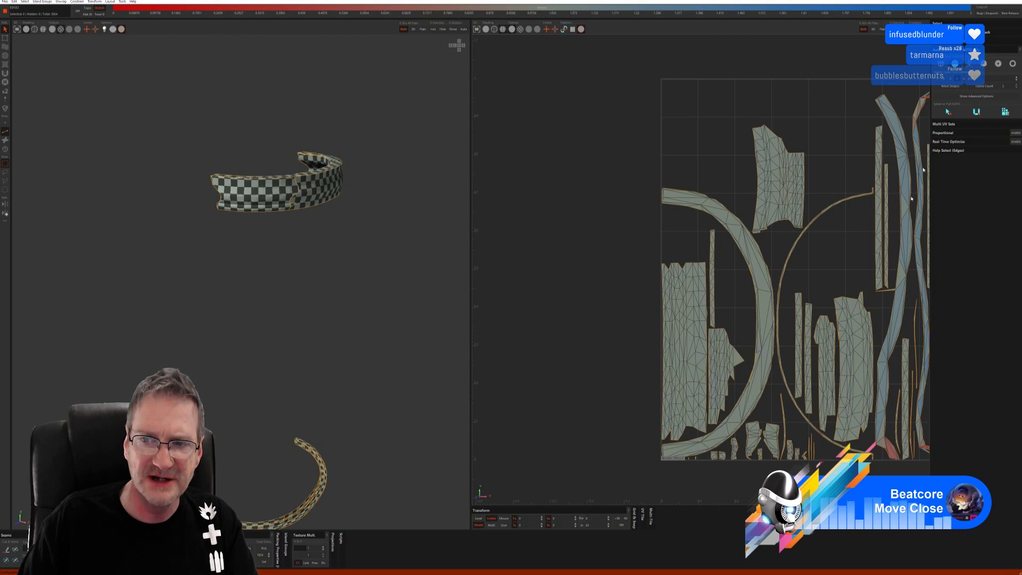
left_click_drag(341, 259, 221, 234, "alt")
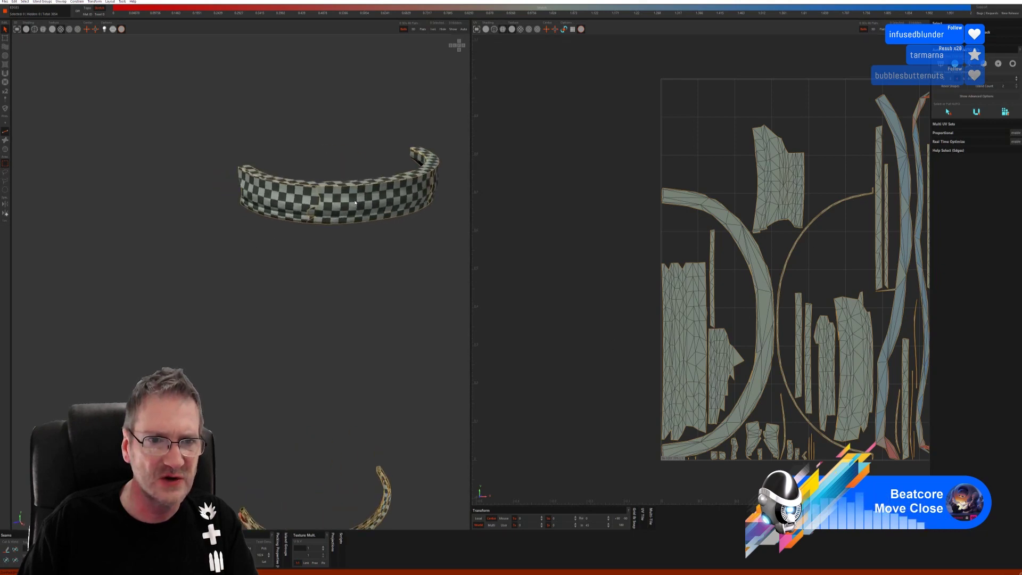
scroll(309, 193, "up", 5)
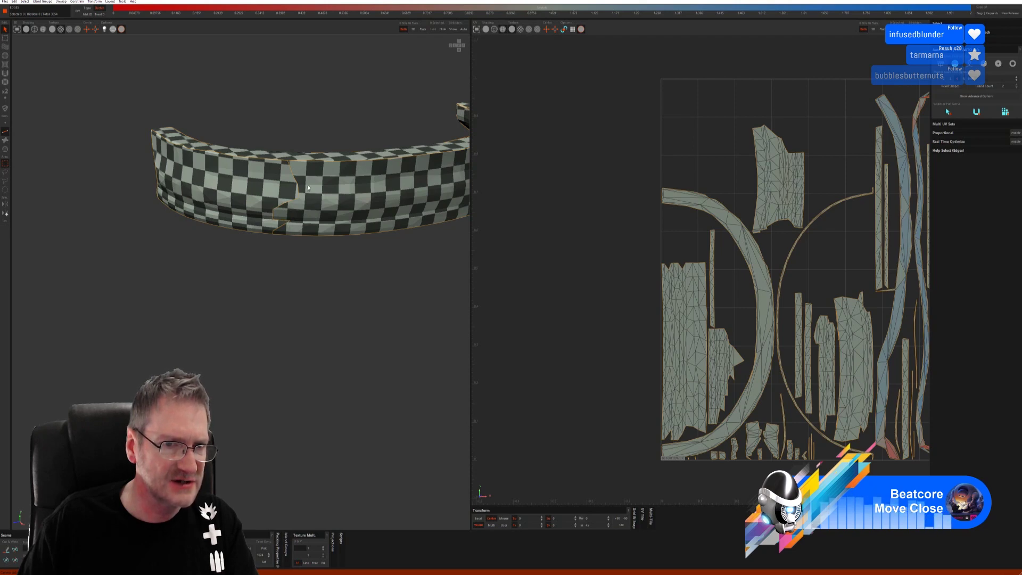
scroll(325, 278, "down", 5)
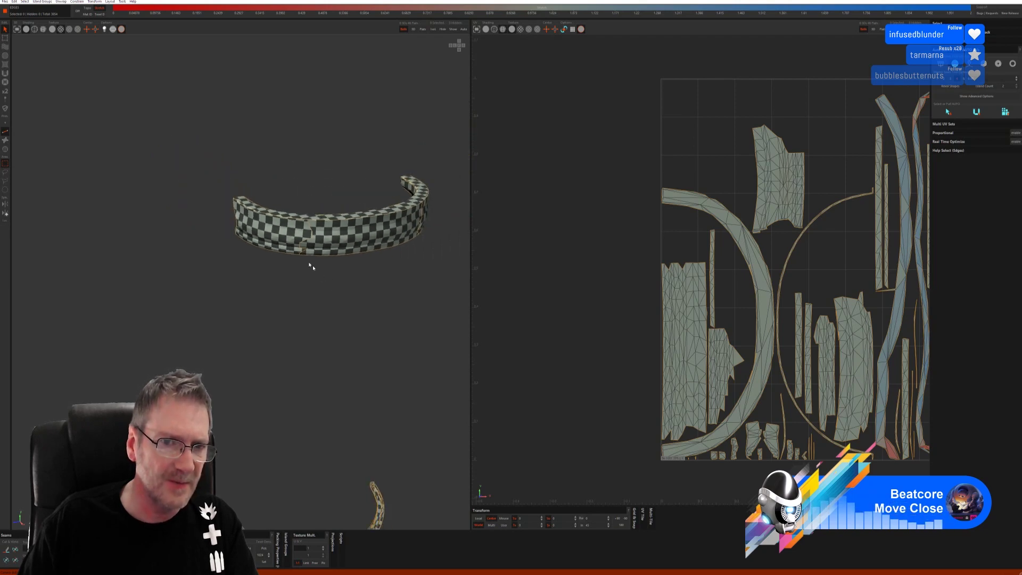
middle_click_drag(358, 320, 288, 250, "alt")
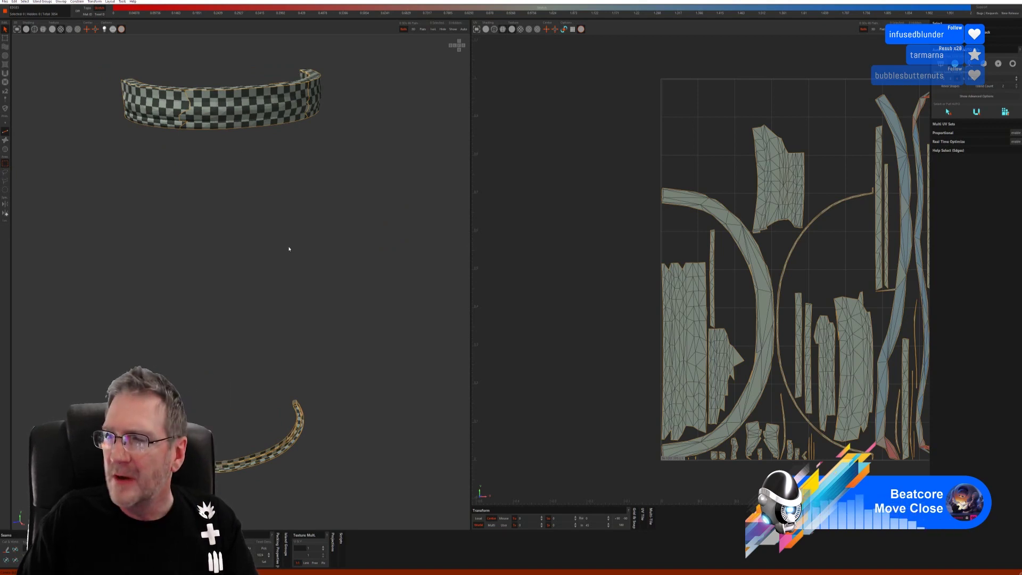
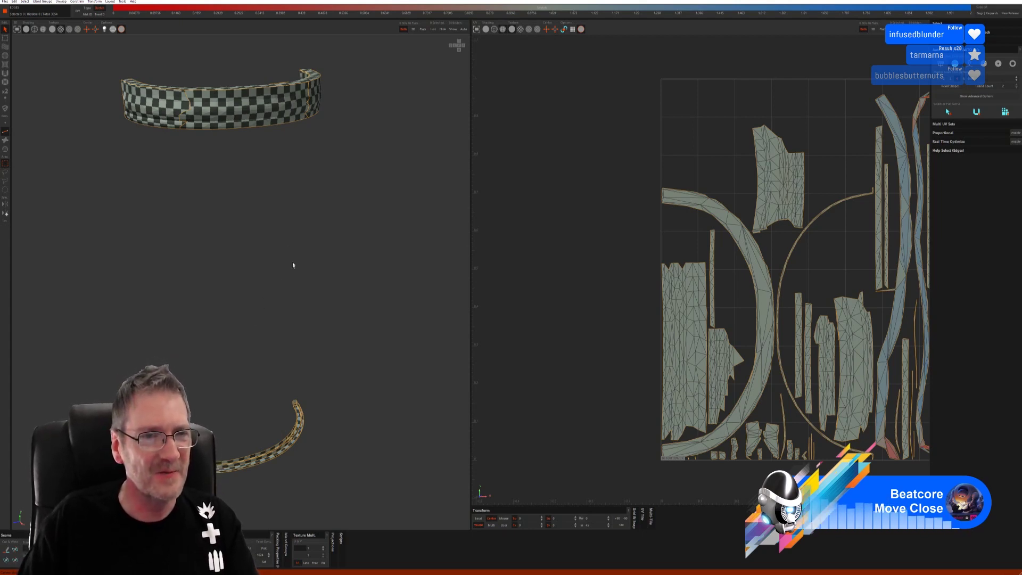
Quit RizomUV without saving after a last look at the trim, and dismiss the bridge's warning back in 3ds Max.
left_click_drag(293, 265, 229, 228, "alt")
middle_click_drag(229, 228, 281, 246)
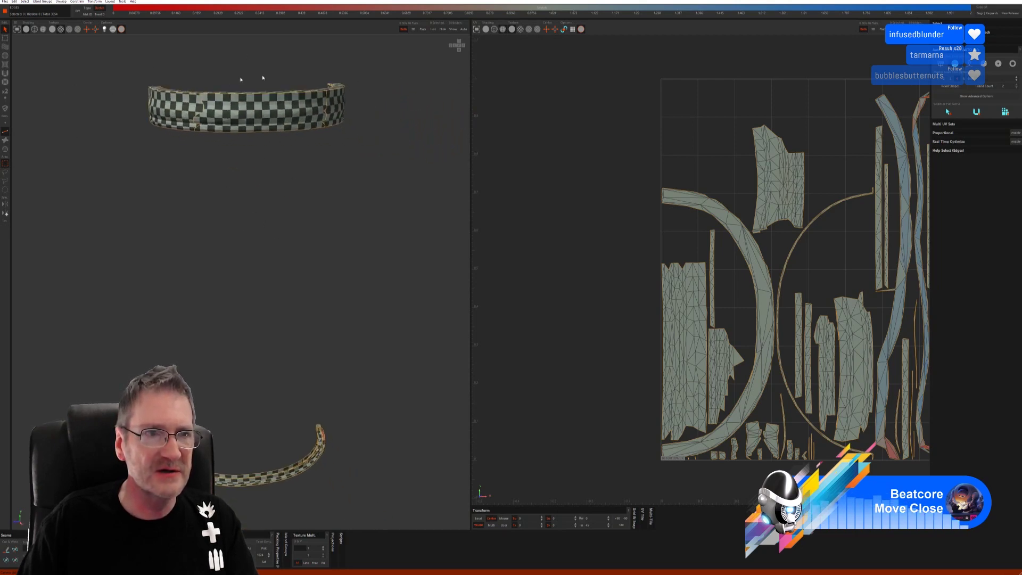
left_click(1018, 1)
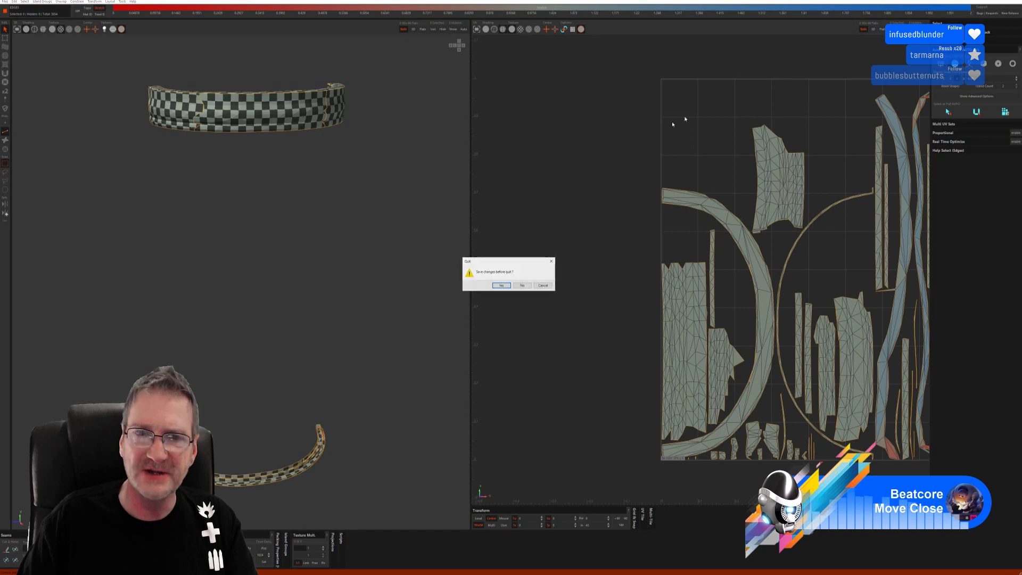
left_click(521, 286)
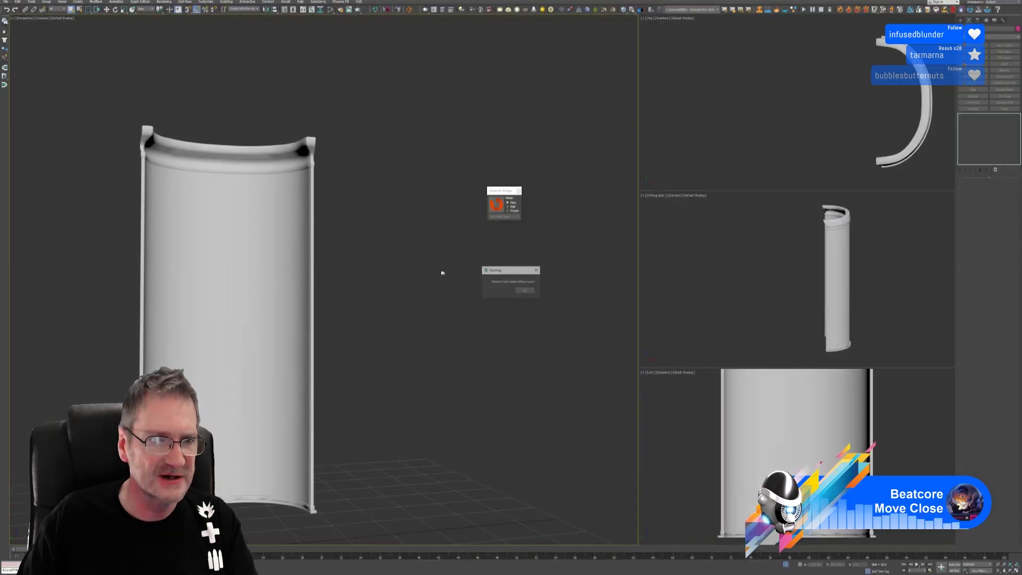
left_click(523, 292)
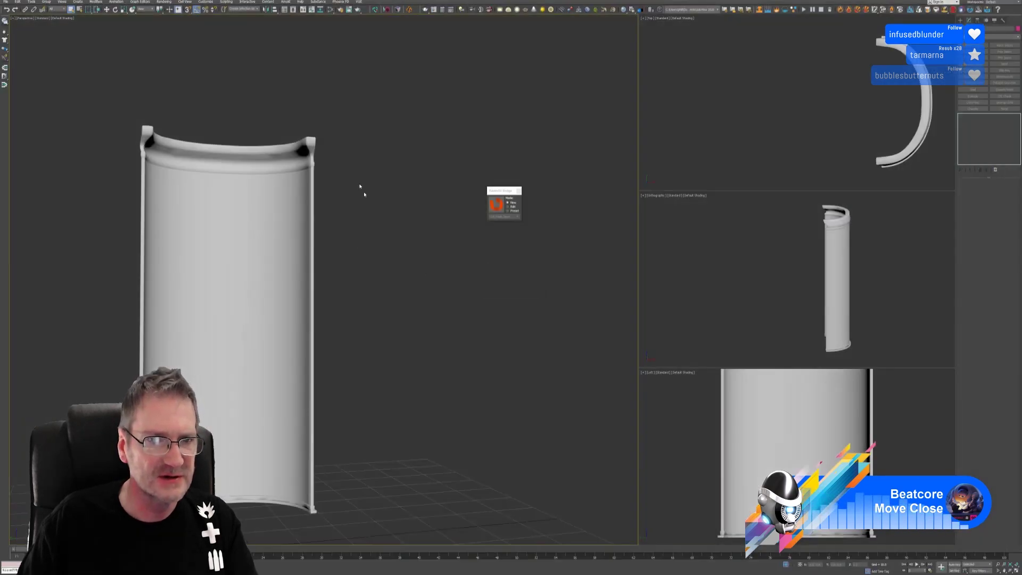
Try a UVW Map modifier on the trim with cylindrical mapping, caps enabled, and the gizmo fitted to the object.
left_click(318, 151)
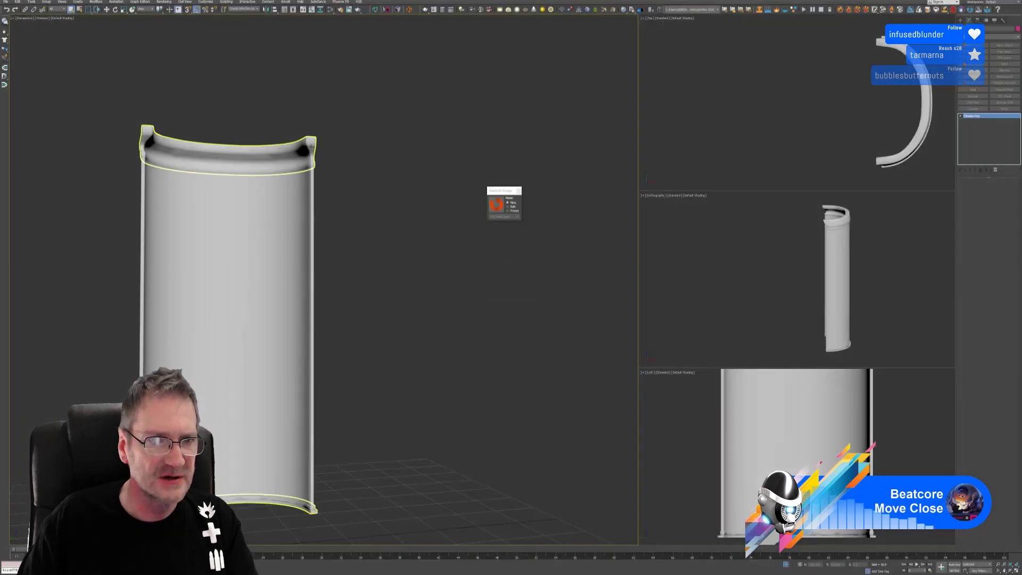
left_click(974, 102)
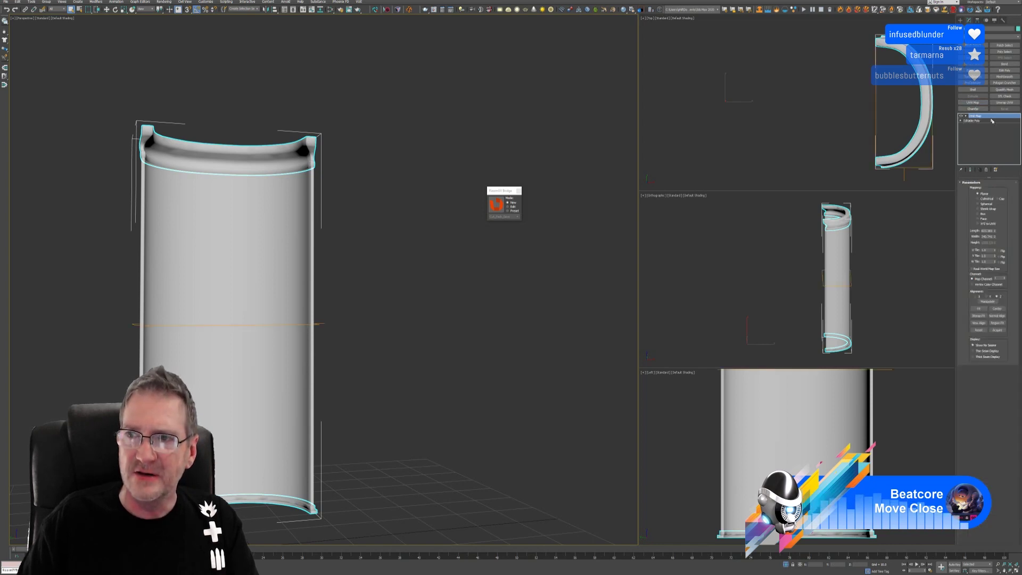
left_click(994, 199)
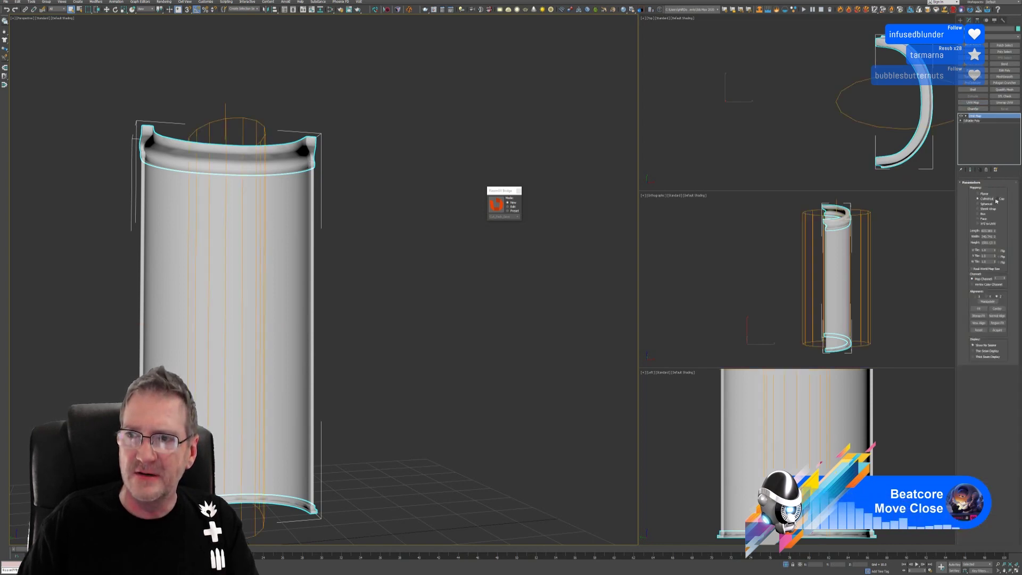
left_click(978, 309)
Add an Unwrap UVW modifier to the trim and look over its UV layout in the UV editor.
left_click(1006, 103)
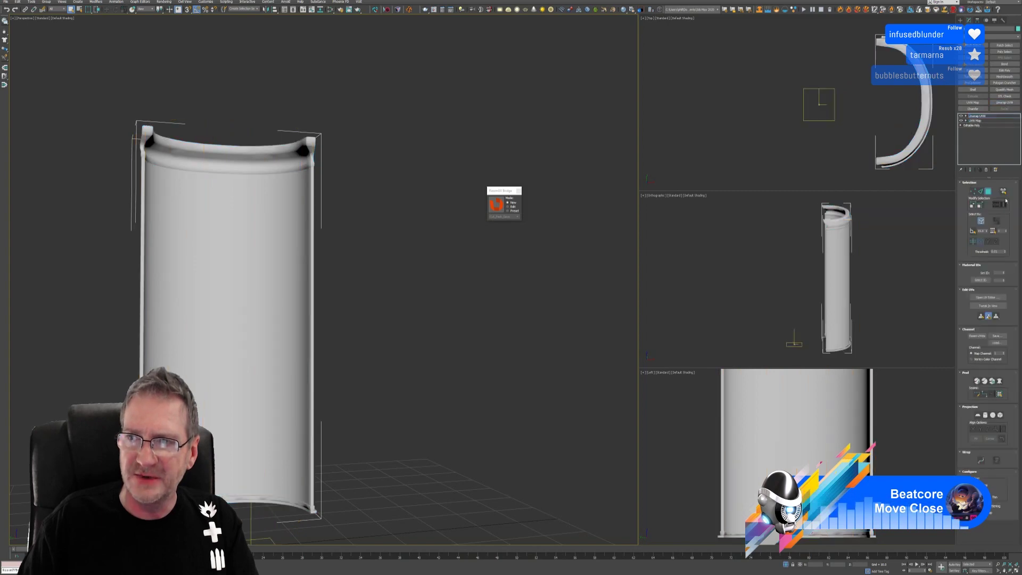
left_click(988, 297)
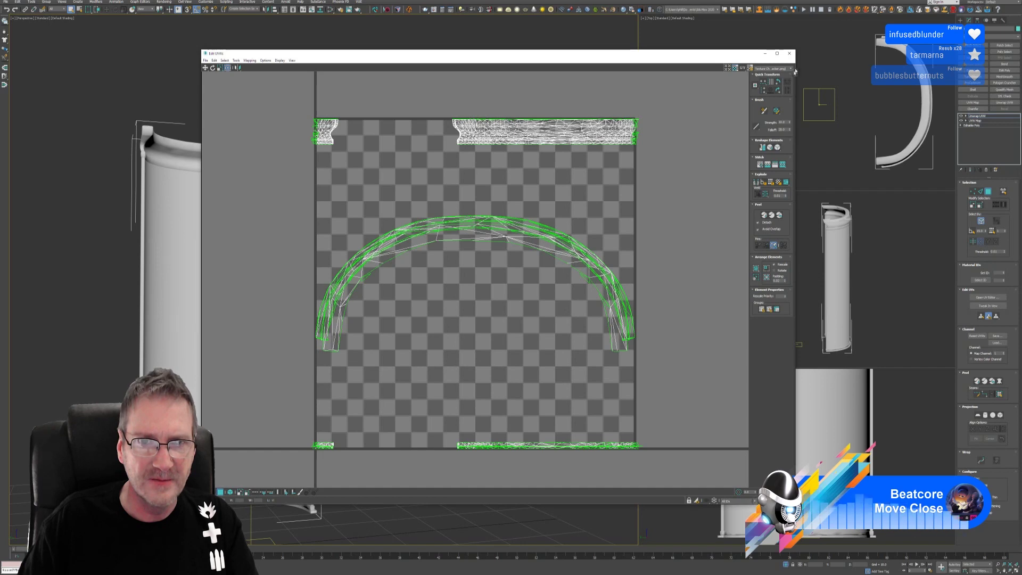
left_click(789, 53)
middle_click_drag(379, 206, 386, 209)
Assign the checker material to the trim from the Slate Material Editor.
left_click(331, 9)
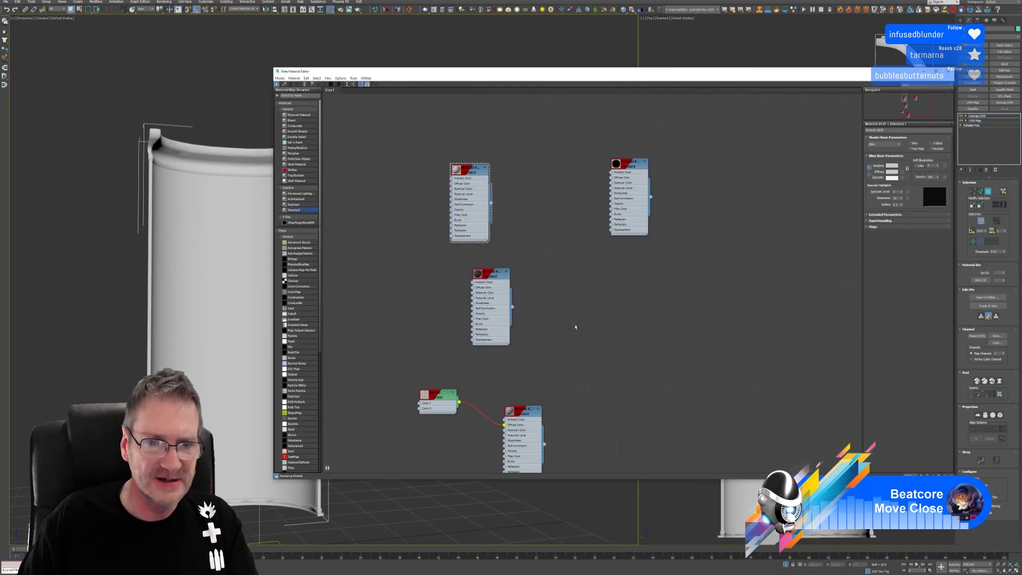
left_click(521, 415)
right_click(526, 415)
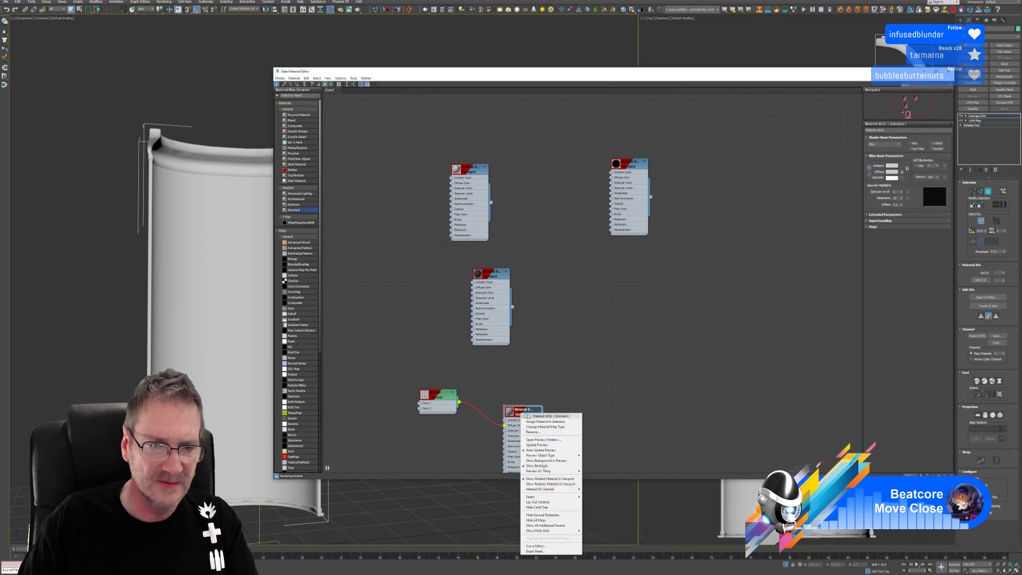
left_click(543, 421)
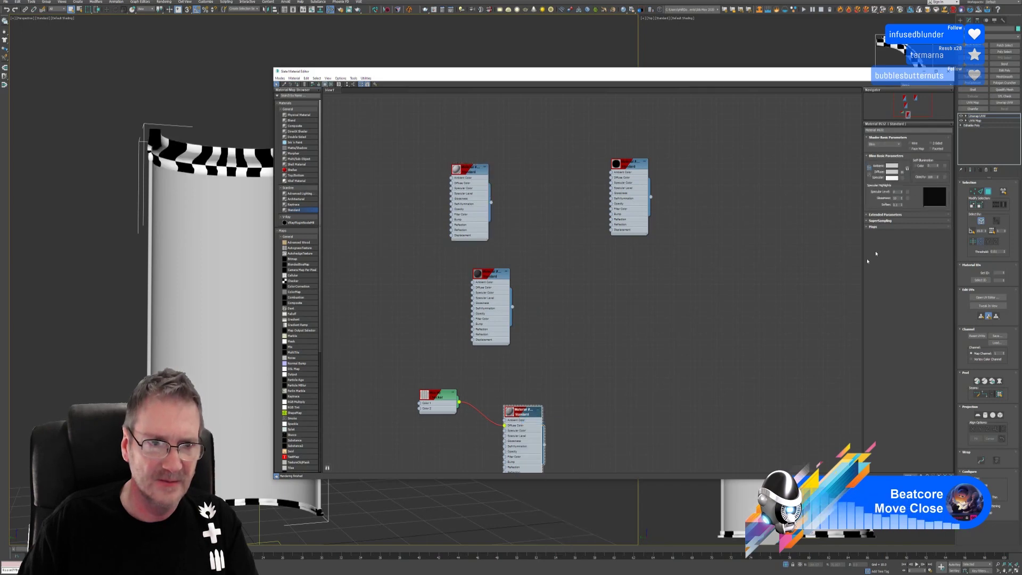
left_click(949, 71)
mouse_move(210, 360)
middle_mouse_down("alt")
mouse_move(305, 365)
mouse_move(207, 365)
middle_mouse_up("alt")
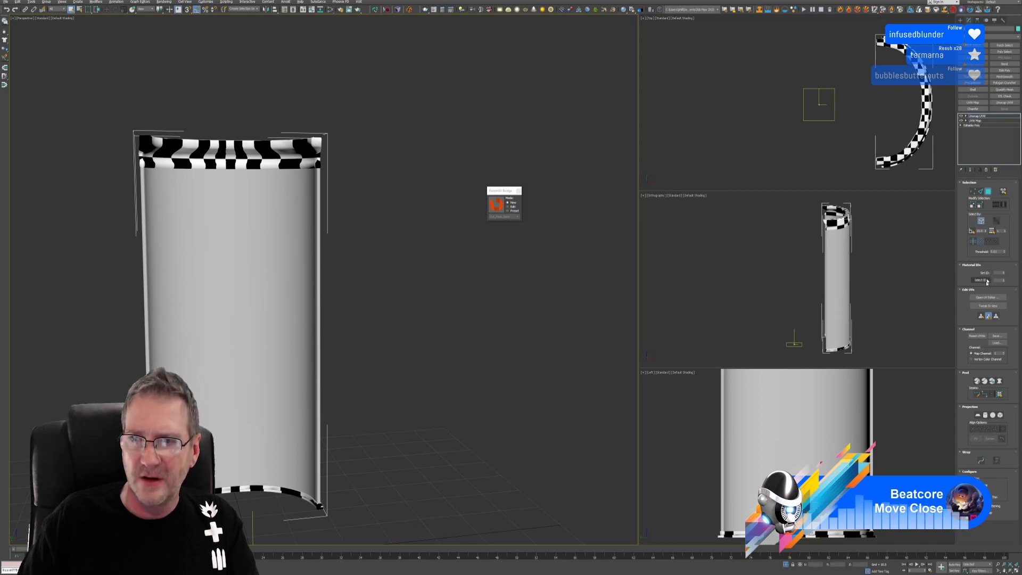
Examine the trim's cylindrical UV layout and the checker pattern around its upper corner for stretching.
left_click(987, 297)
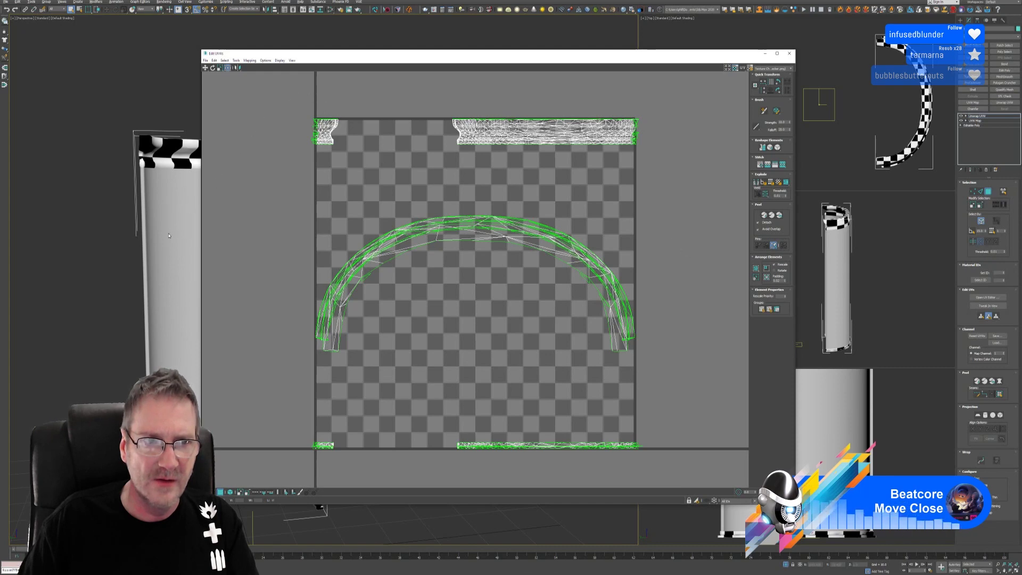
left_click(789, 53)
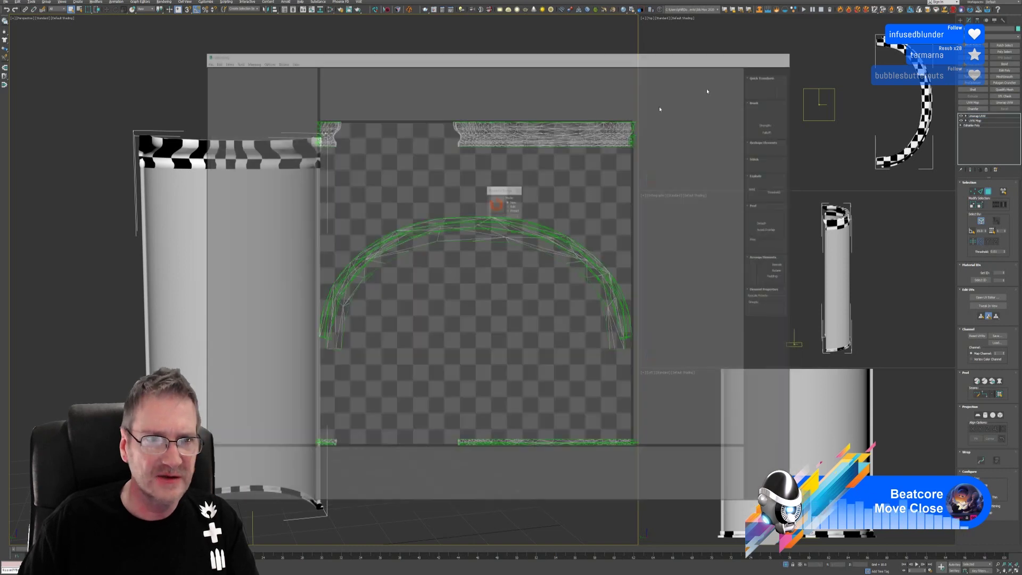
middle_click_drag(182, 223, 208, 228)
scroll(140, 155, "up", 6)
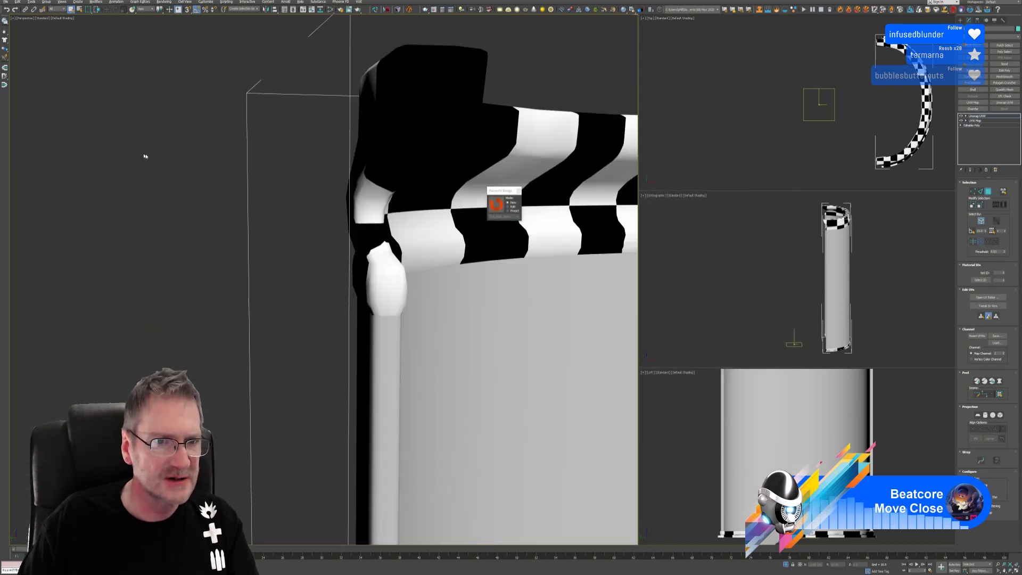
scroll(342, 202, "down", 3)
scroll(369, 231, "down", 6)
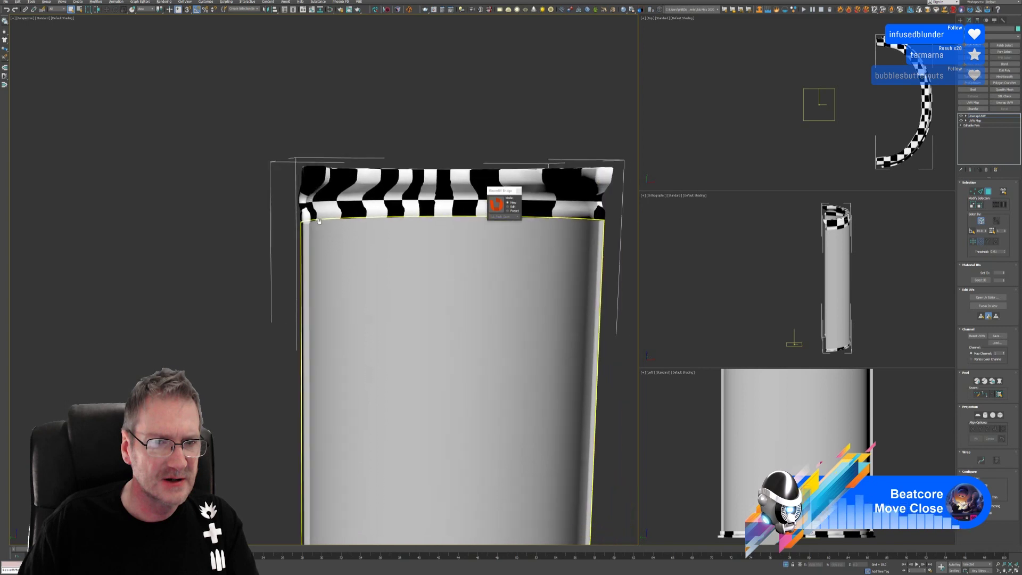
middle_click_drag(324, 216, 322, 215)
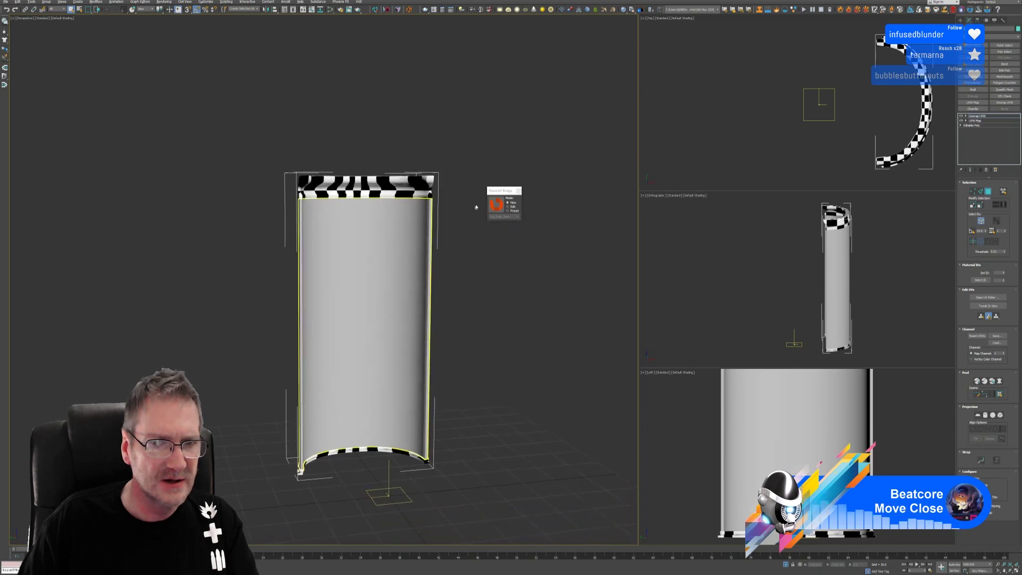
Remove the trim's Unwrap UVW and UVW Map modifiers and assign the plain grey material again.
left_click(987, 170)
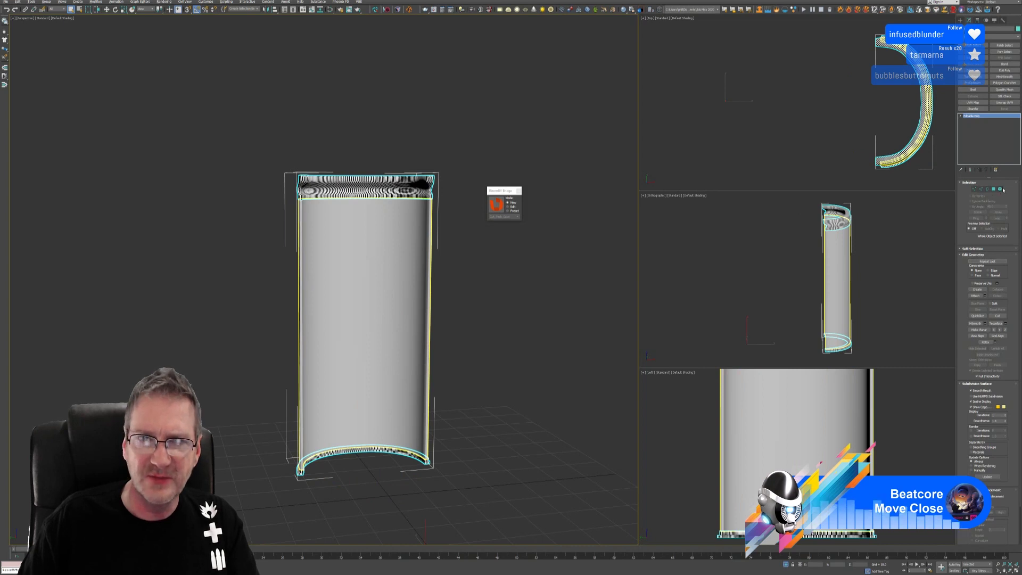
left_click(1001, 190)
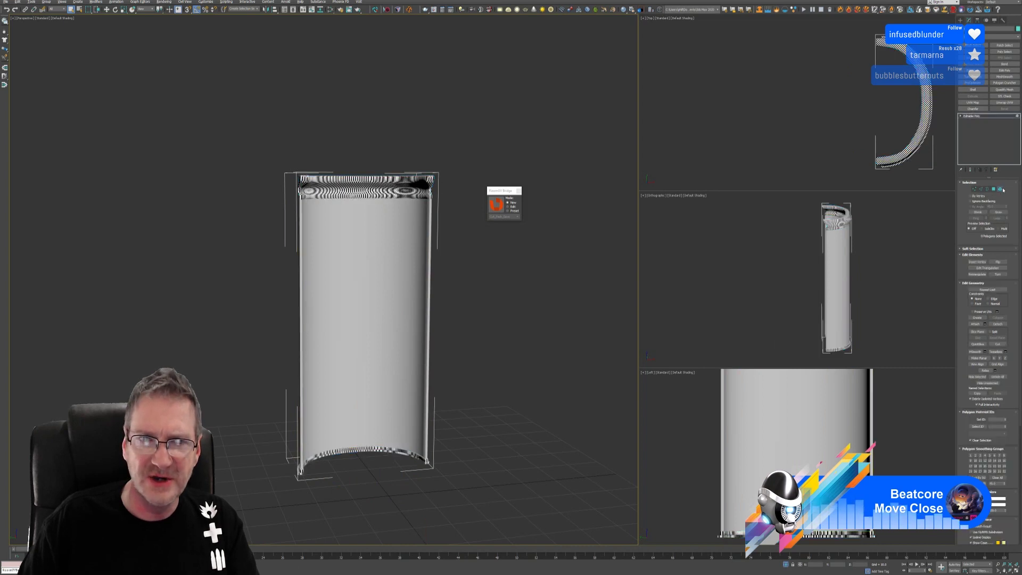
left_click(331, 9)
left_click(476, 170)
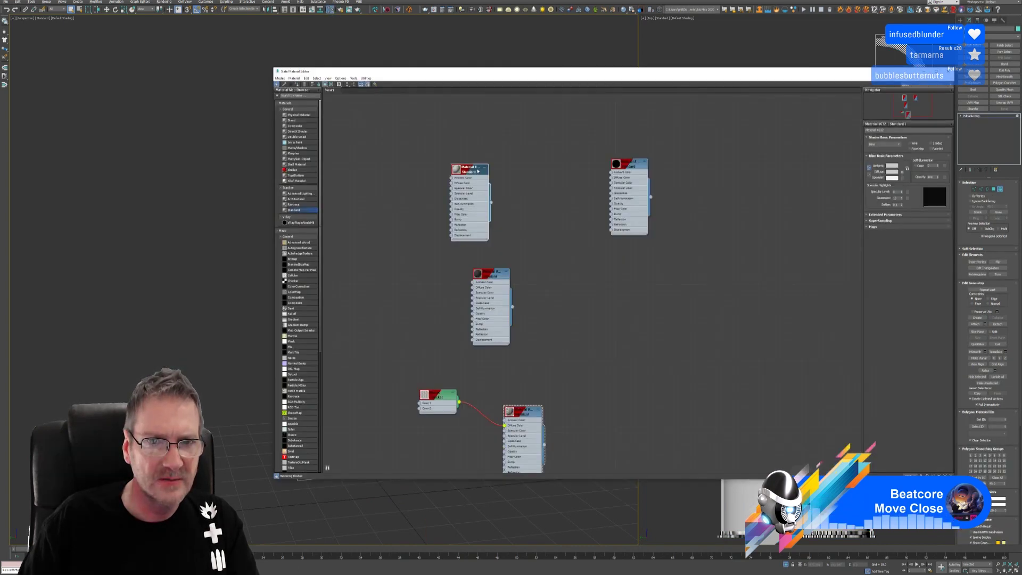
right_click(478, 171)
left_click(530, 179)
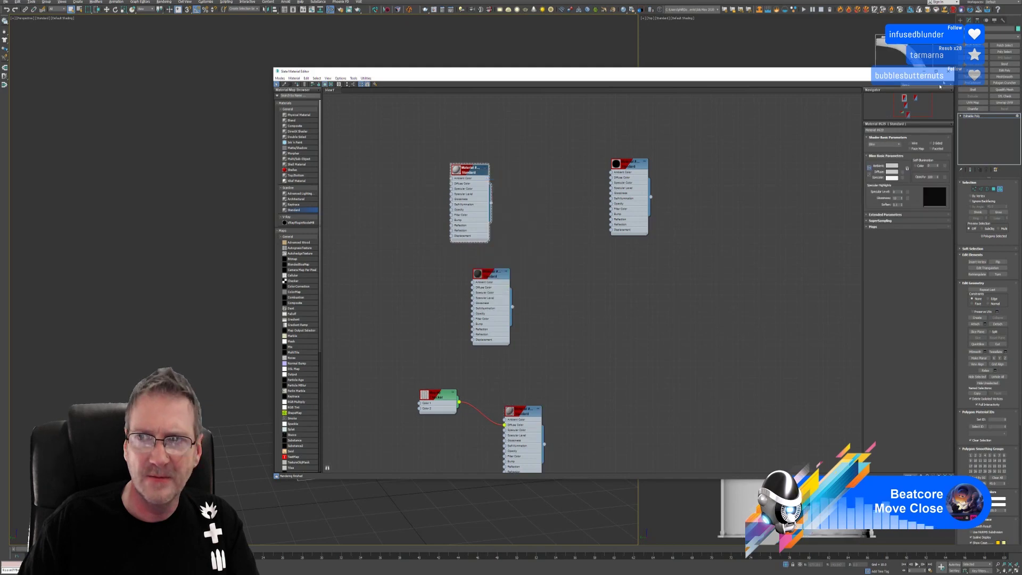
left_click(949, 71)
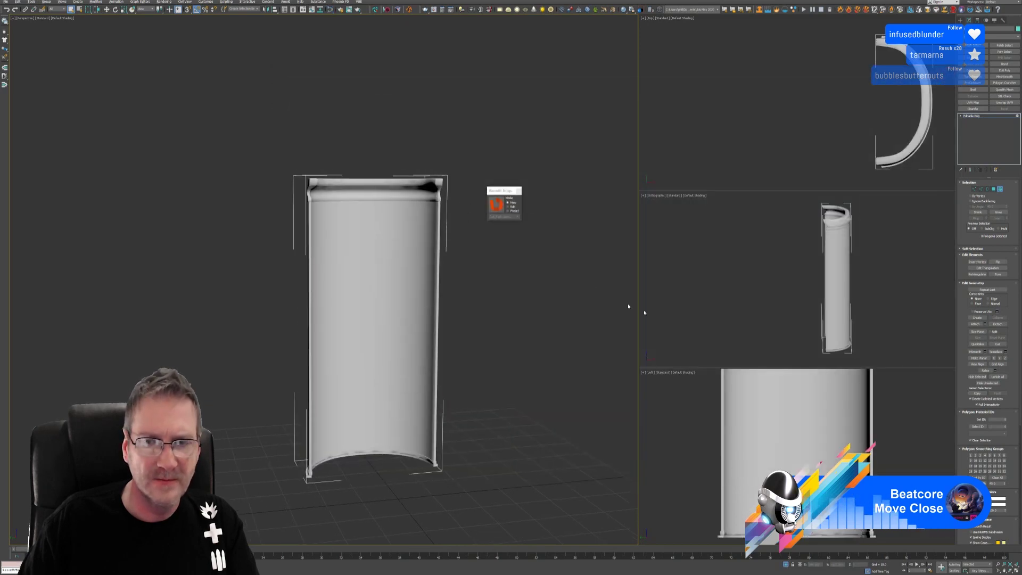
Select all polygons of the trim's uppermost band, above the groove, in an enlarged Left view.
middle_click_drag(789, 284, 794, 292, "alt")
scroll(817, 479, "down", 5)
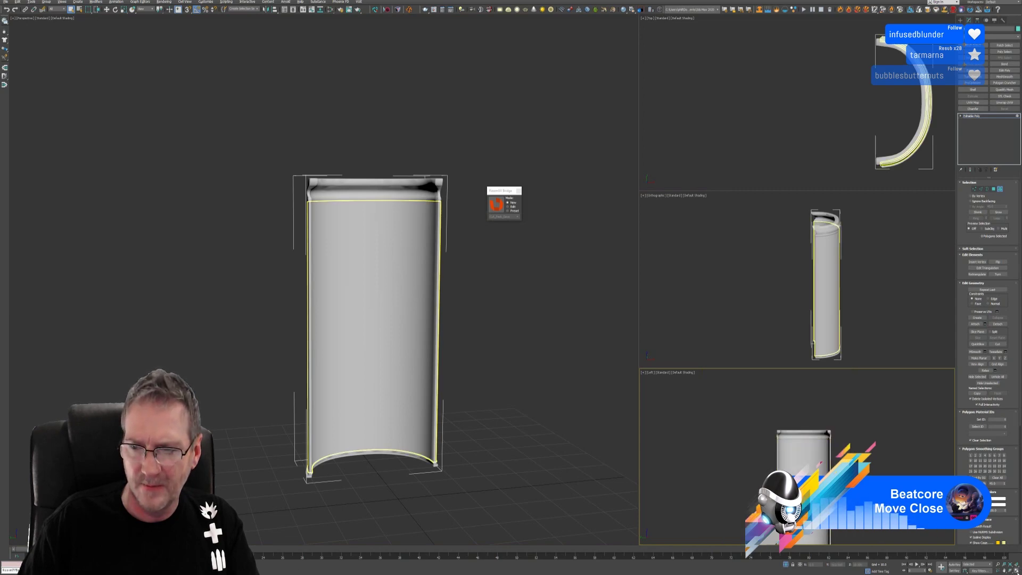
key("alt+w")
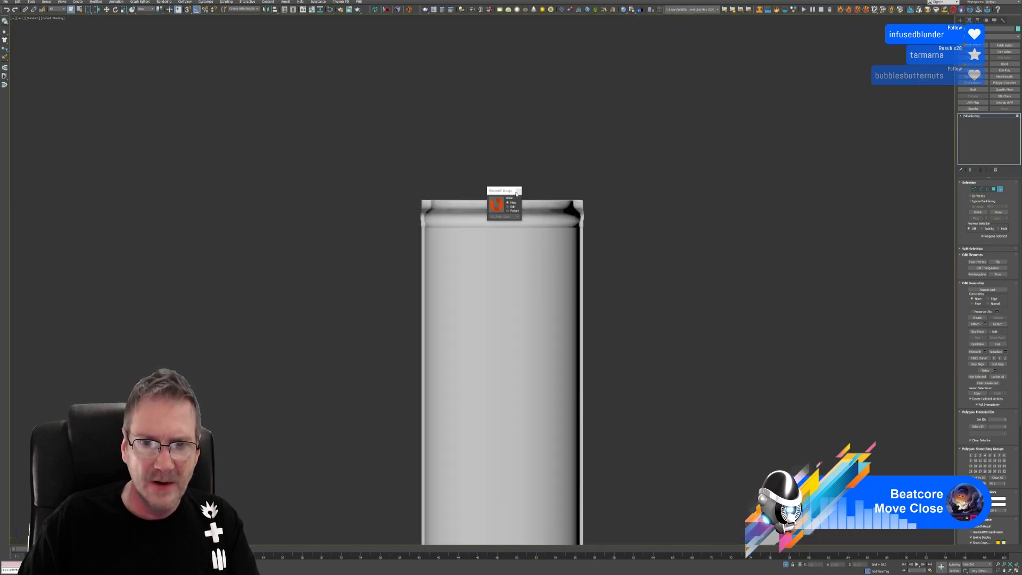
left_click_drag(517, 194, 793, 60)
scroll(492, 202, "up", 3)
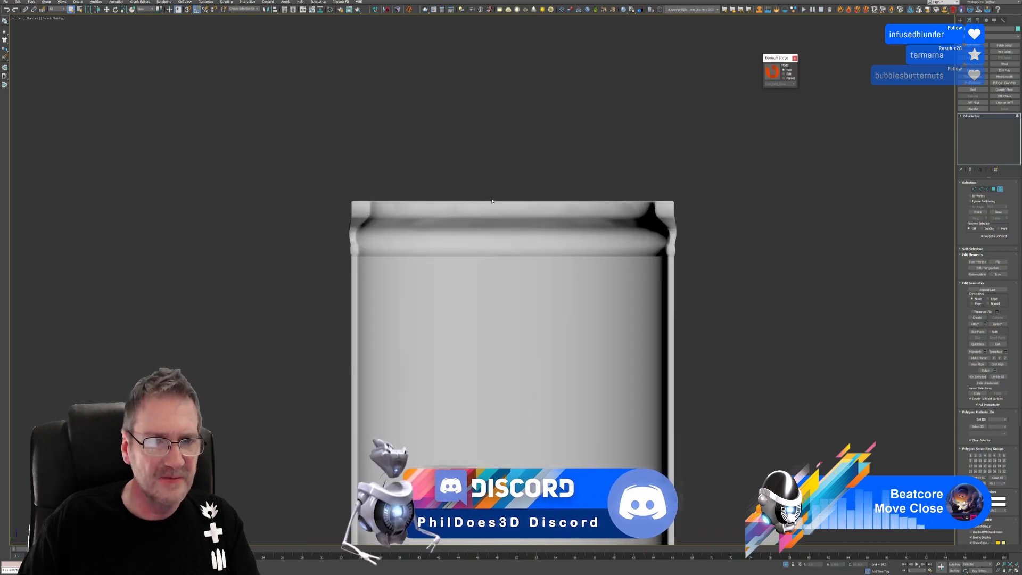
left_click(995, 191)
left_click_drag(271, 153, 771, 226)
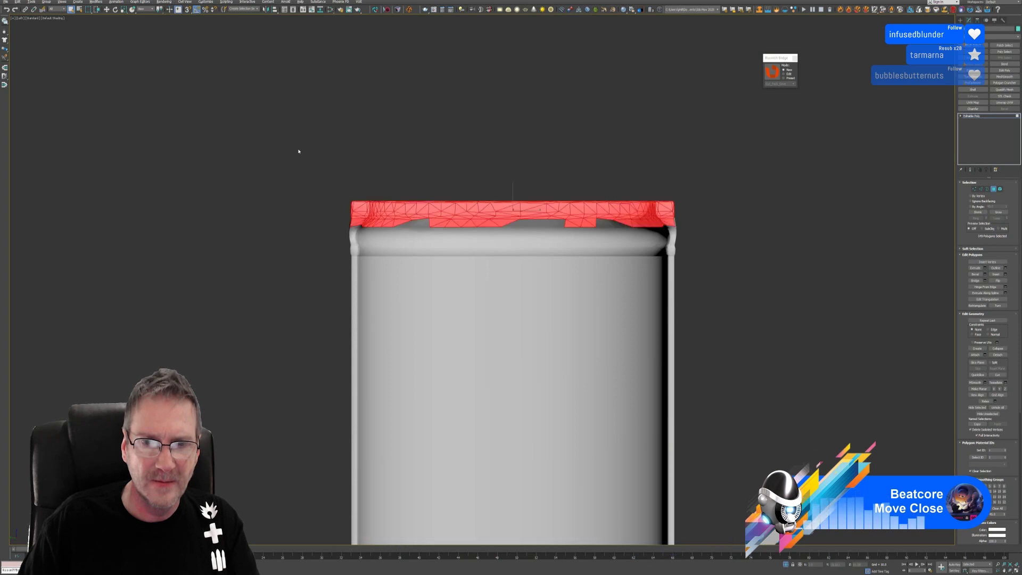
left_click_drag(799, 232, 798, 232)
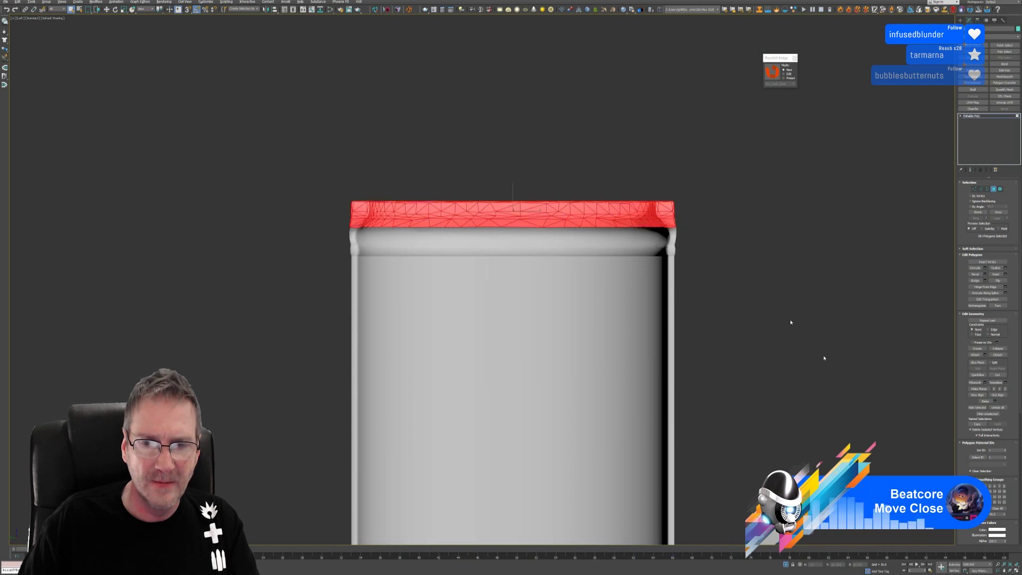
Detach the selected upper band from the trim as a separate object and leave polygon editing.
left_click(1016, 570)
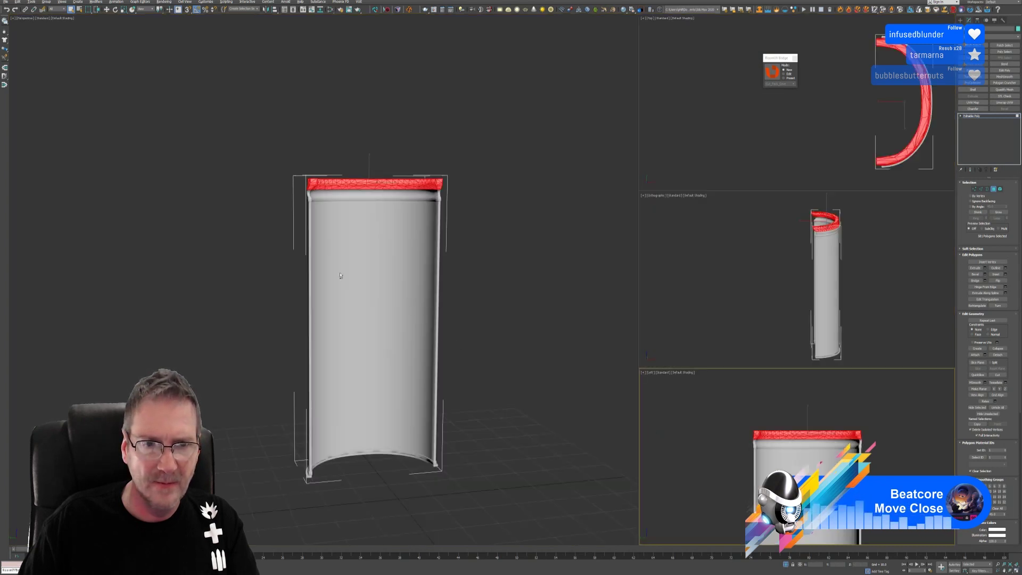
middle_click_drag(340, 275, 399, 274, "alt")
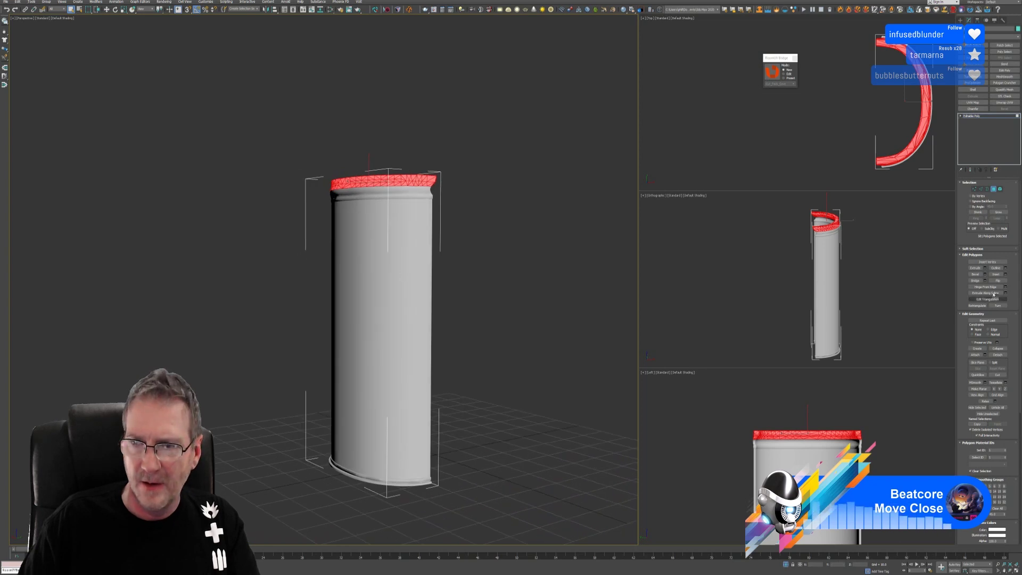
left_click(999, 355)
left_click(535, 292)
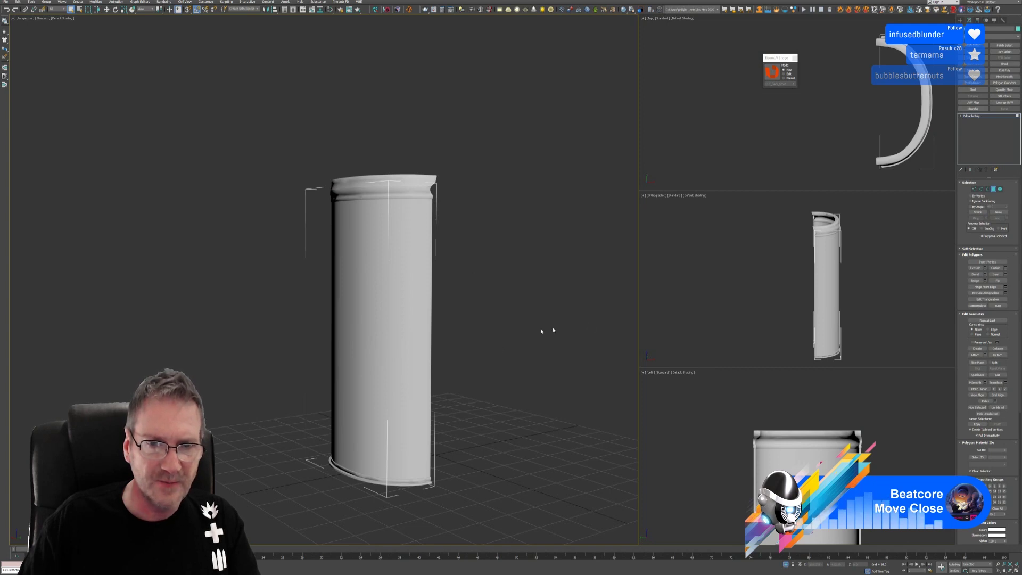
left_click(995, 190)
Select the detached upper band and send it to RizomUV through the bridge.
left_click(452, 172)
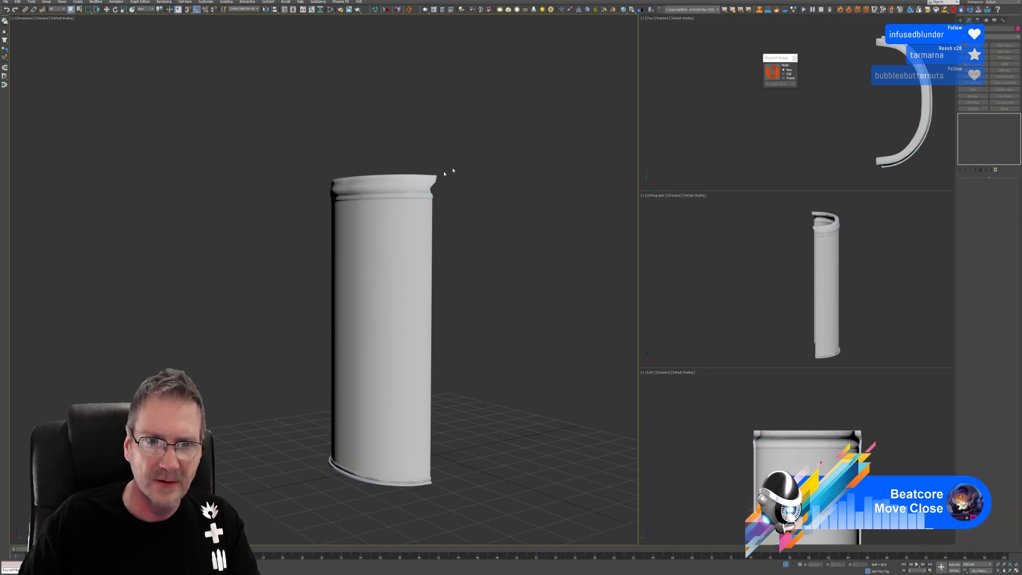
left_click(419, 180)
left_click(771, 73)
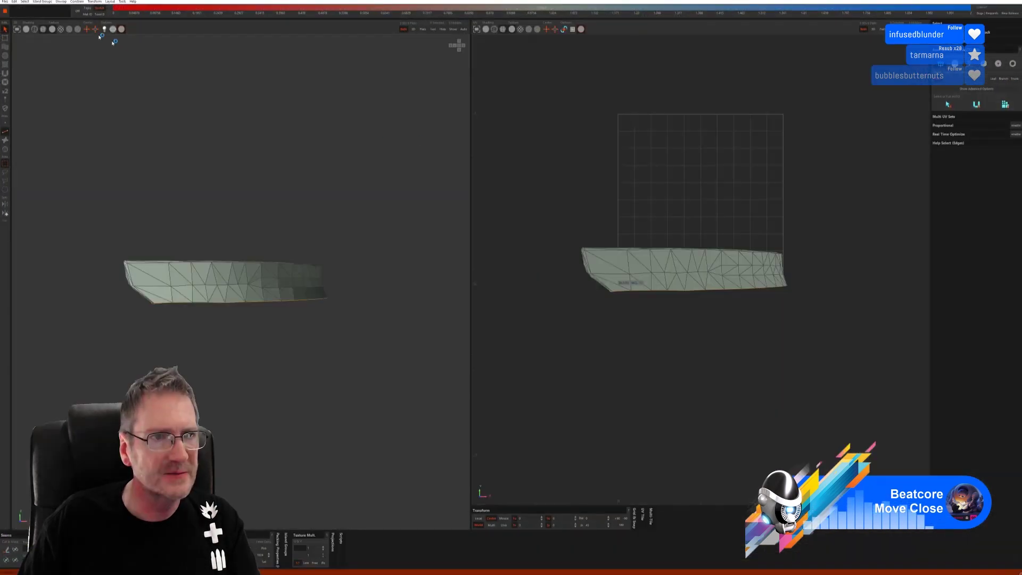
Try unwrapping the detached band with automatically generated seams, packing it and checking the distortion with the checker texture.
left_click_drag(149, 191, 111, 198, "alt")
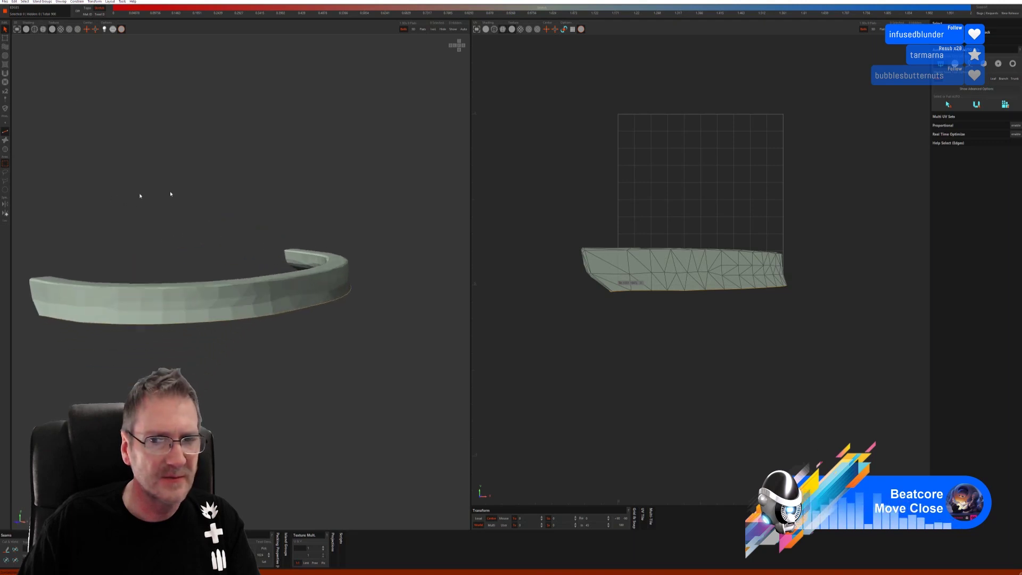
left_click(972, 68)
left_click(950, 105)
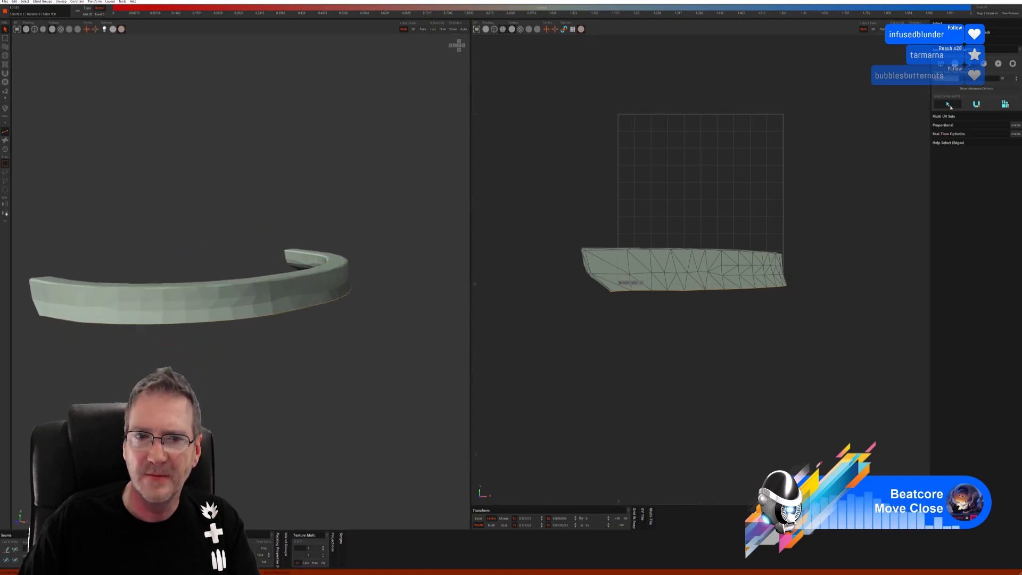
left_click(978, 105)
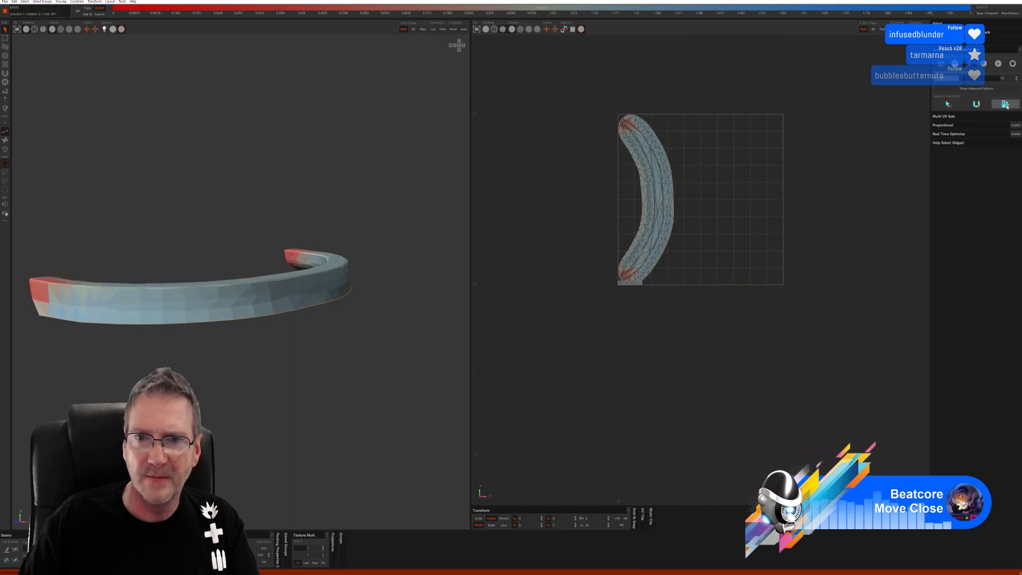
left_click(61, 29)
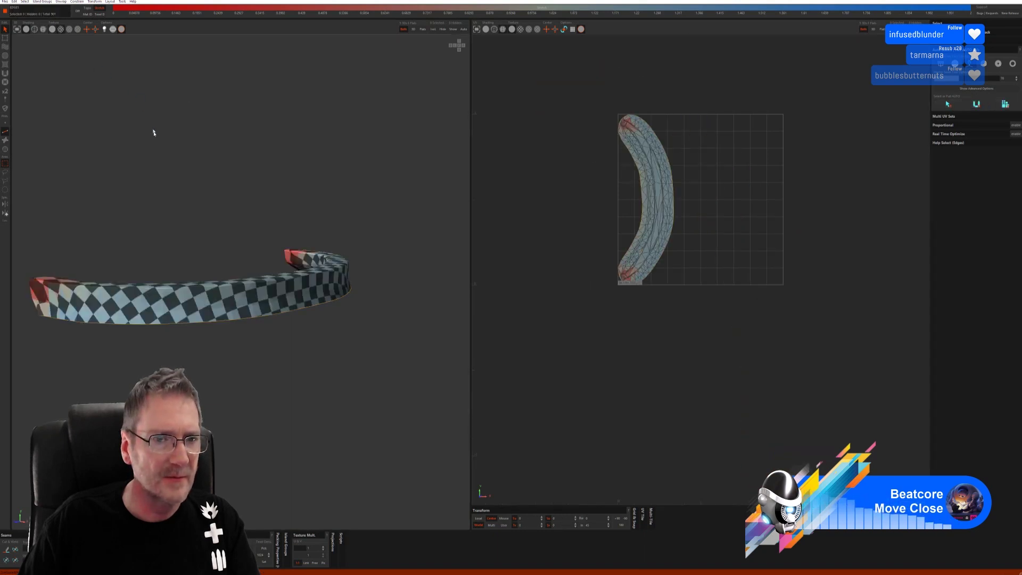
left_click_drag(153, 134, 159, 188, "alt")
key("ctrl+z")
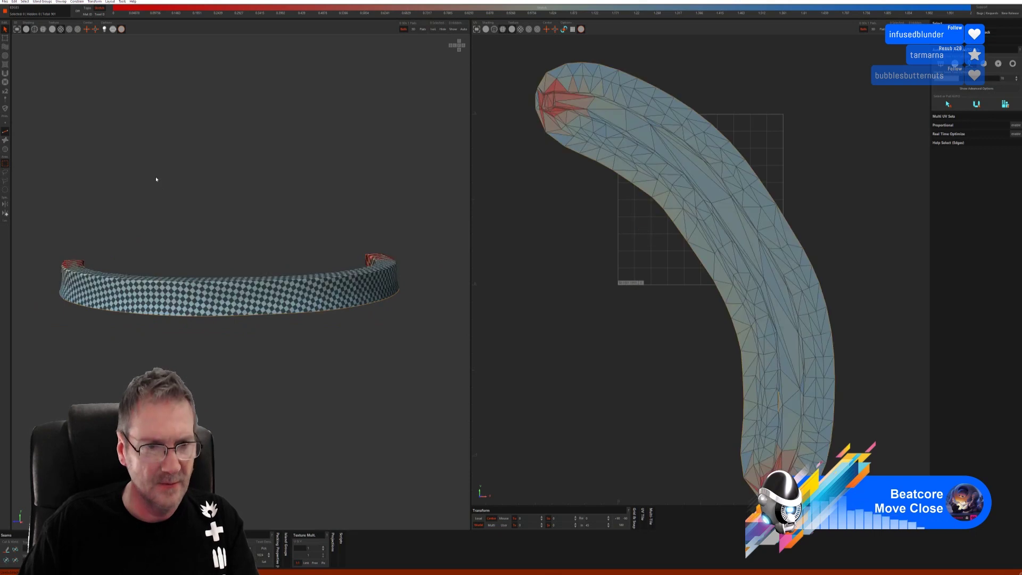
key("ctrl+z")
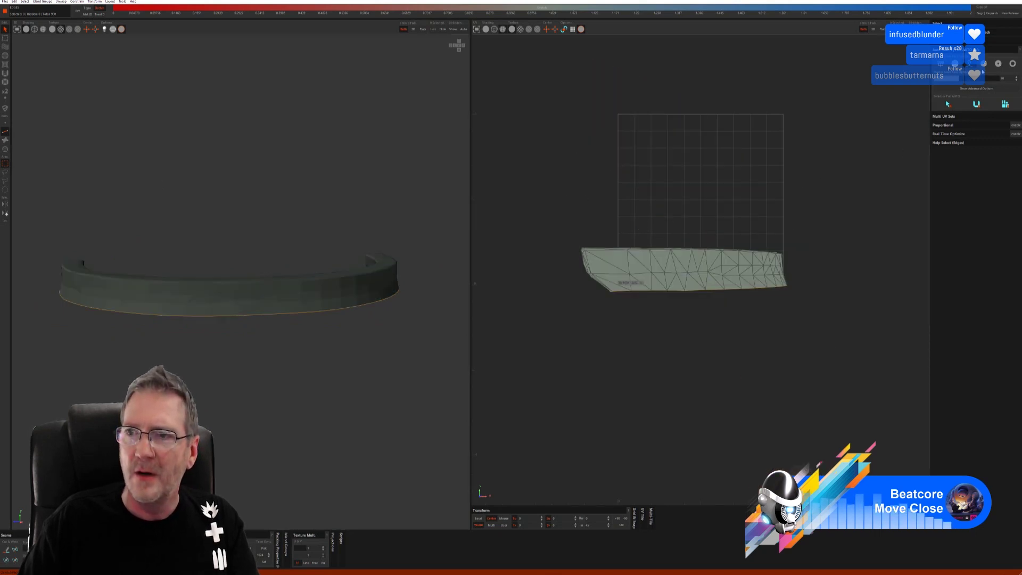
Generate automatic seams again with a different seam mode and its advanced options, splitting the band into several unfolded, packed islands.
left_click(976, 88)
left_click(960, 120)
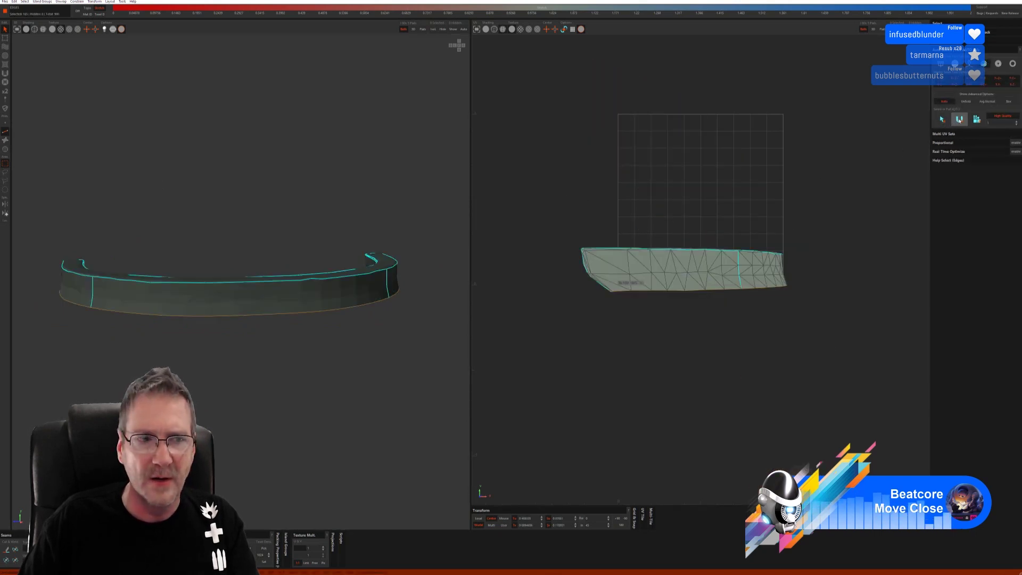
left_click(960, 121)
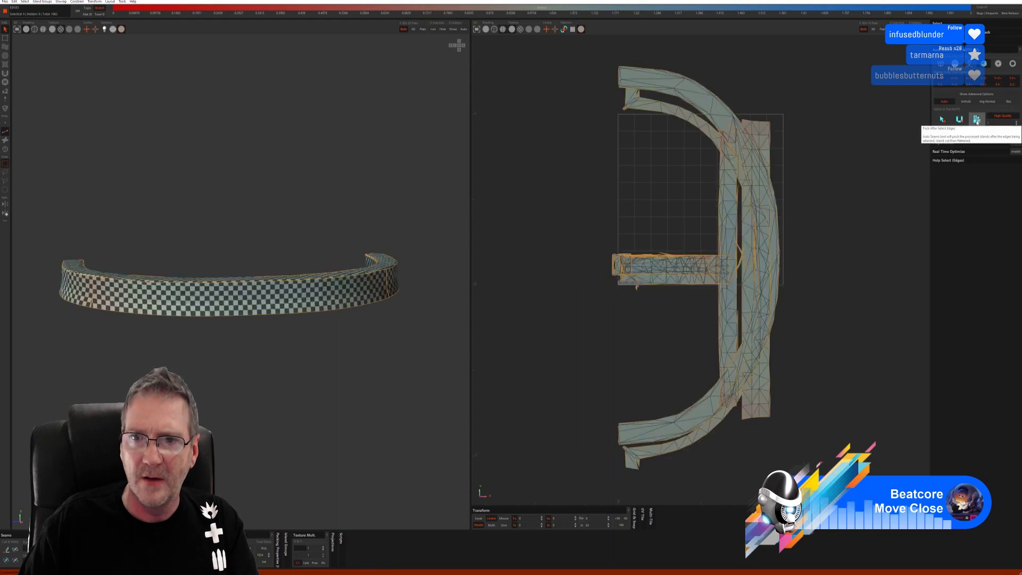
Try editing the vertical seam edge on the band's outer face where the checker pattern breaks.
left_click_drag(331, 320, 192, 304, "alt")
scroll(192, 304, "up", 5)
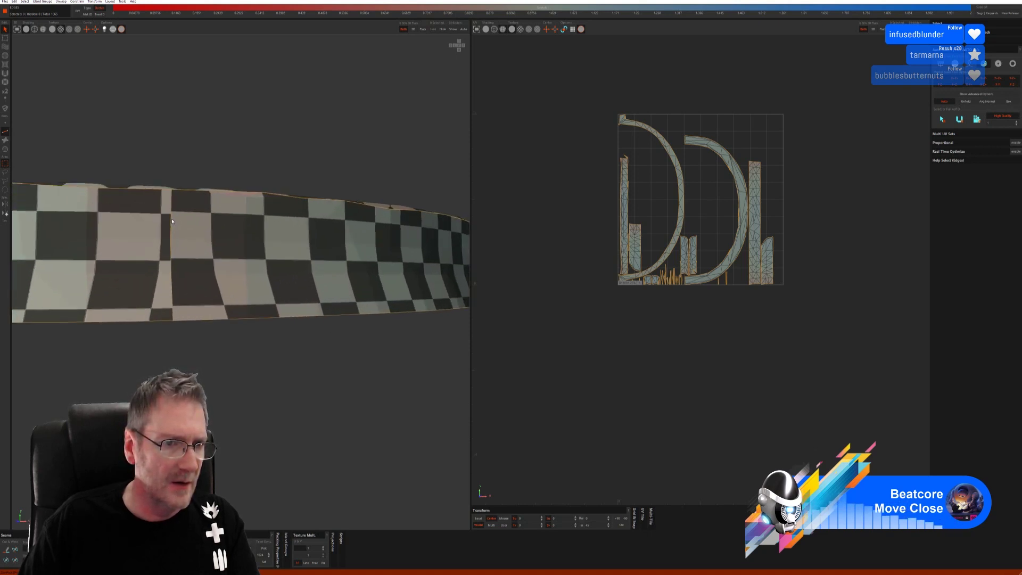
left_click(172, 221)
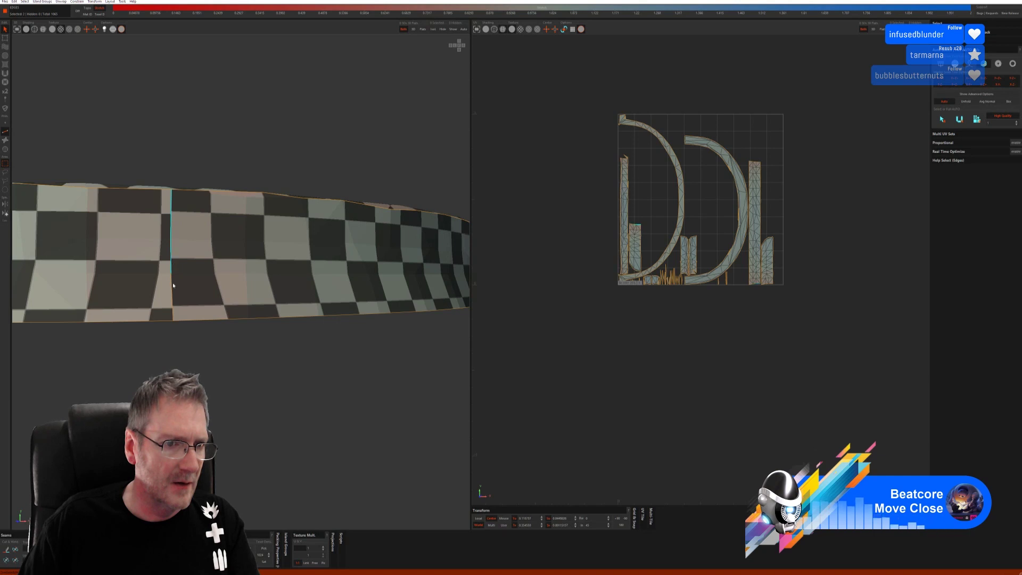
left_click(6, 550)
left_click_drag(234, 325, 218, 391, "alt")
scroll(218, 390, "down", 2)
scroll(218, 390, "down", 4)
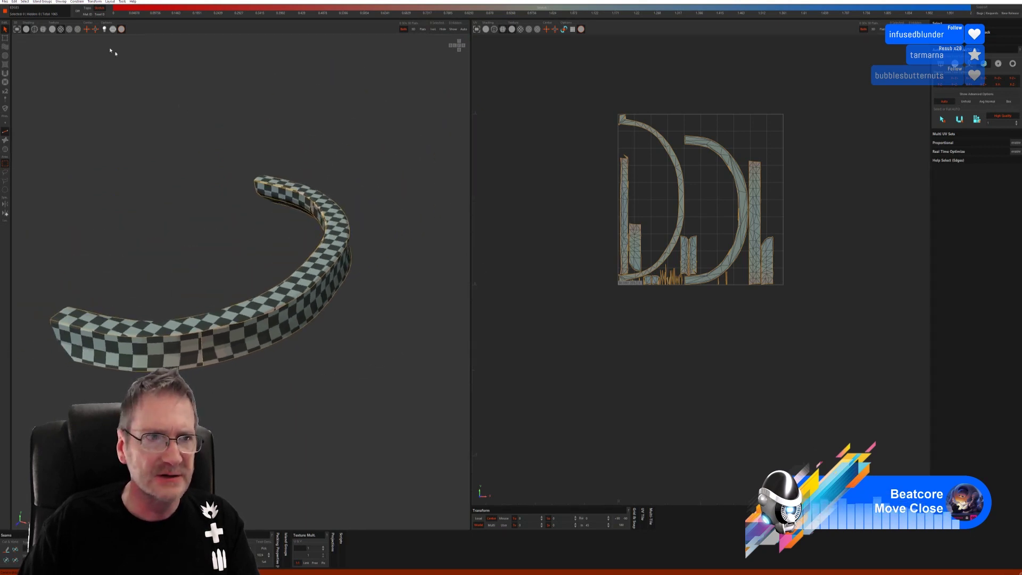
Save the band's UVs, switch to 3ds Max, apply an Unwrap UVW modifier and open the layout in the UV editor.
left_click(5, 2)
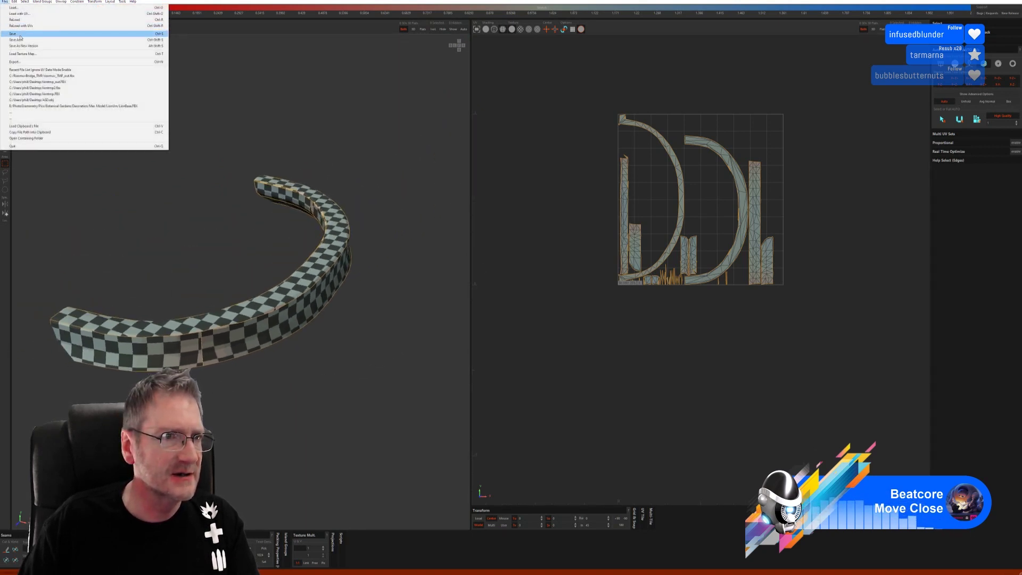
left_click(22, 26)
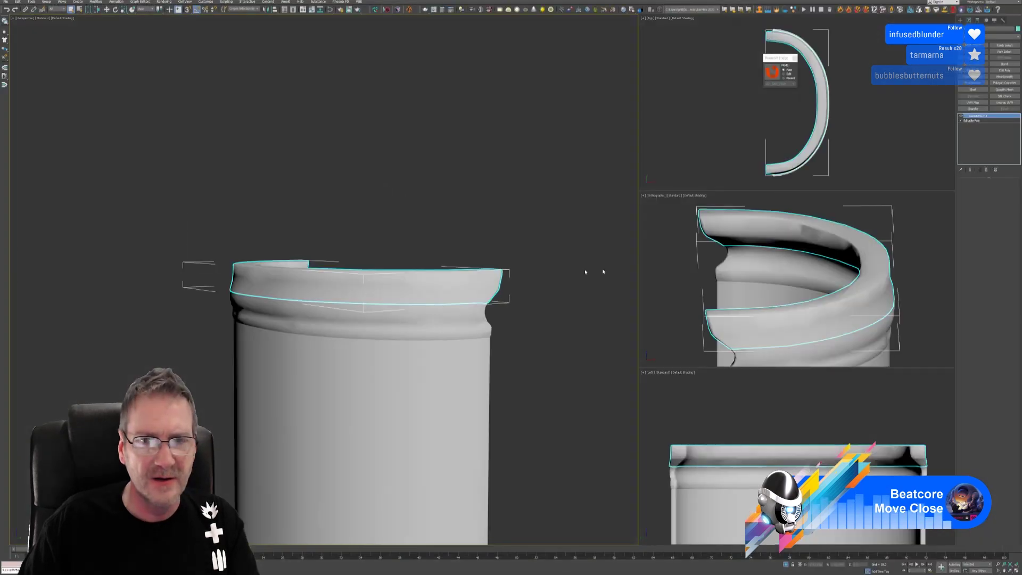
left_click(1005, 103)
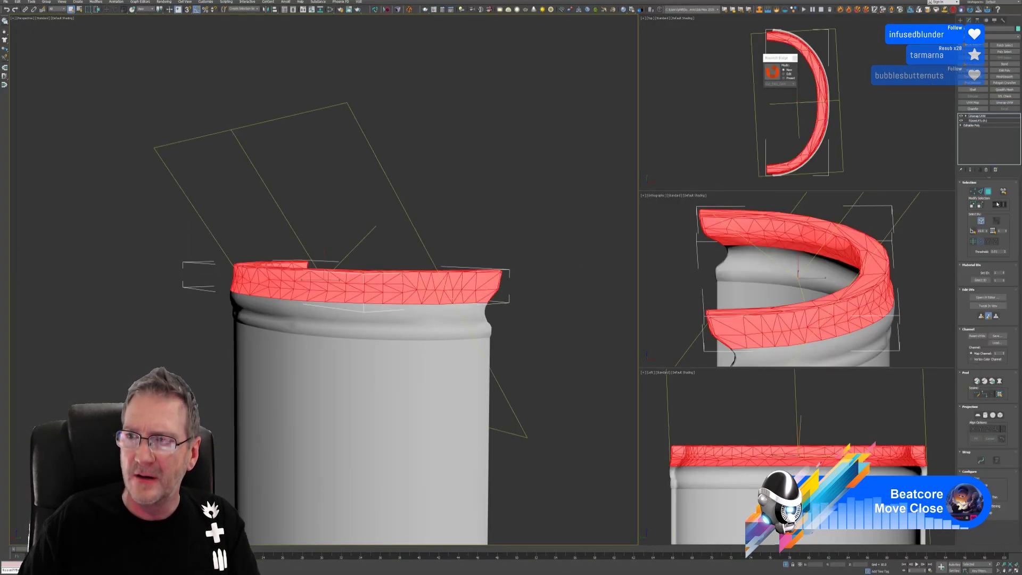
left_click(986, 298)
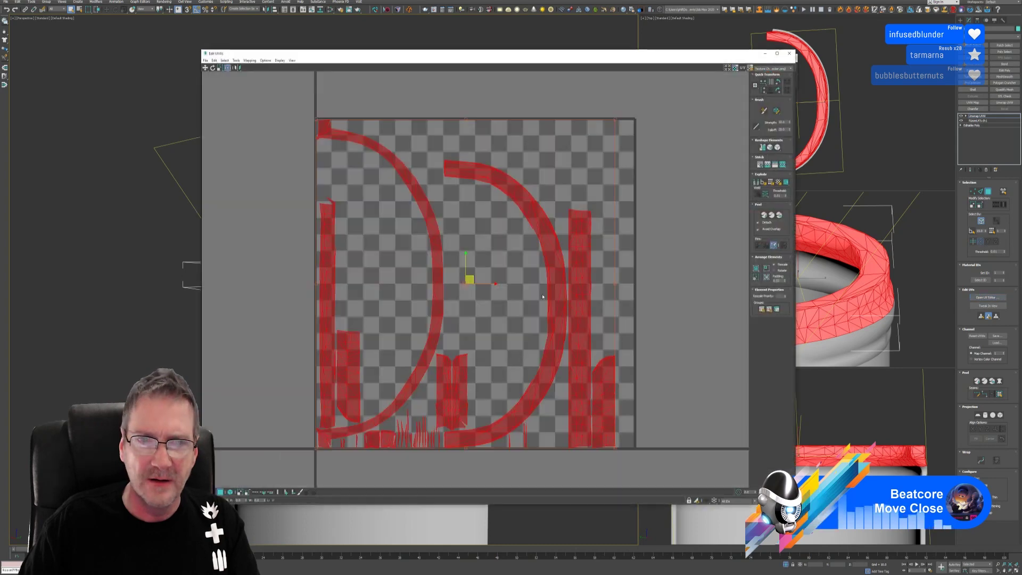
left_click(687, 243)
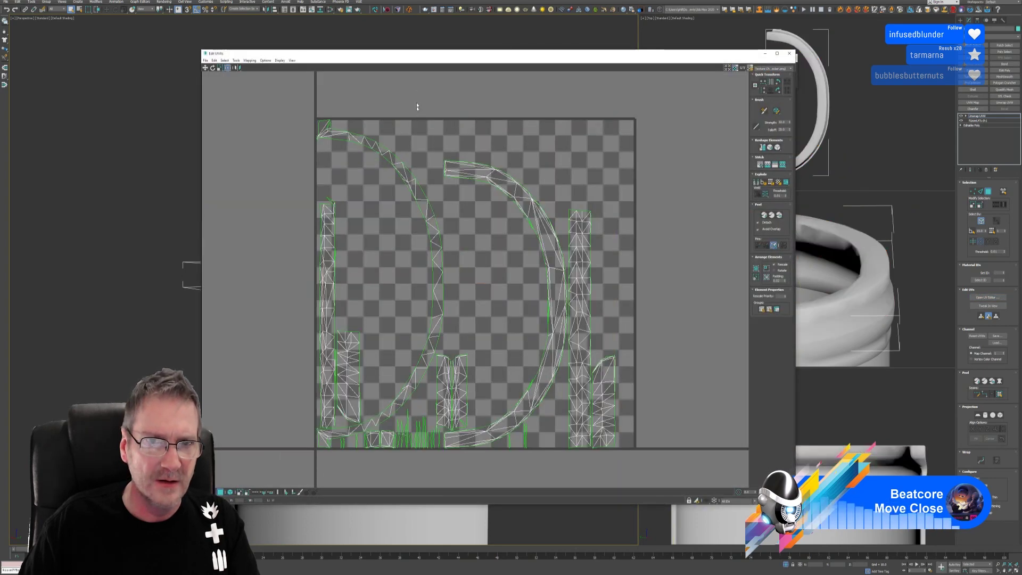
left_click_drag(416, 59, 588, 63)
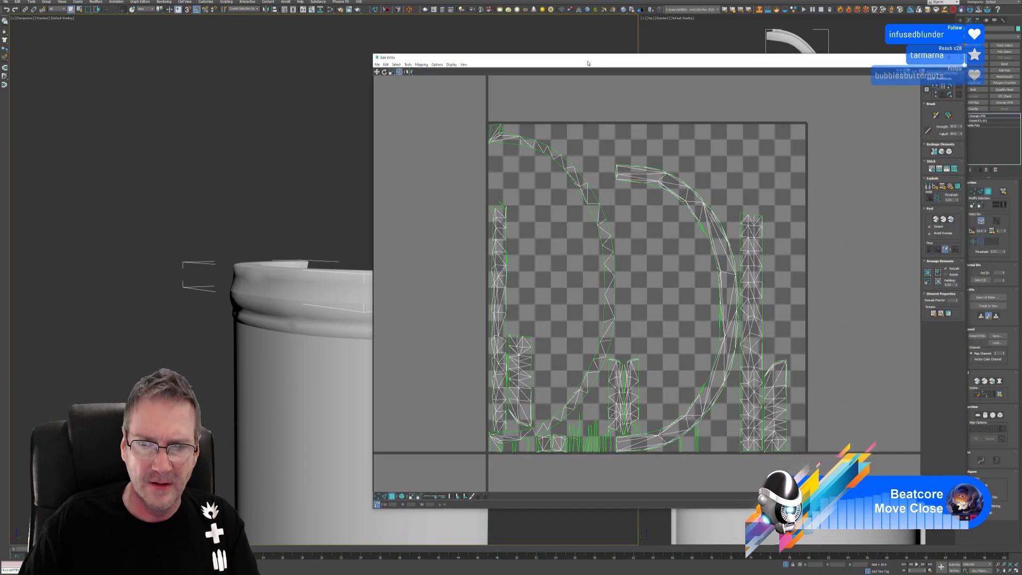
Select the lower end edges of the short strip beside the rightmost long UV strip and stitch the matching island to them.
left_click(385, 497)
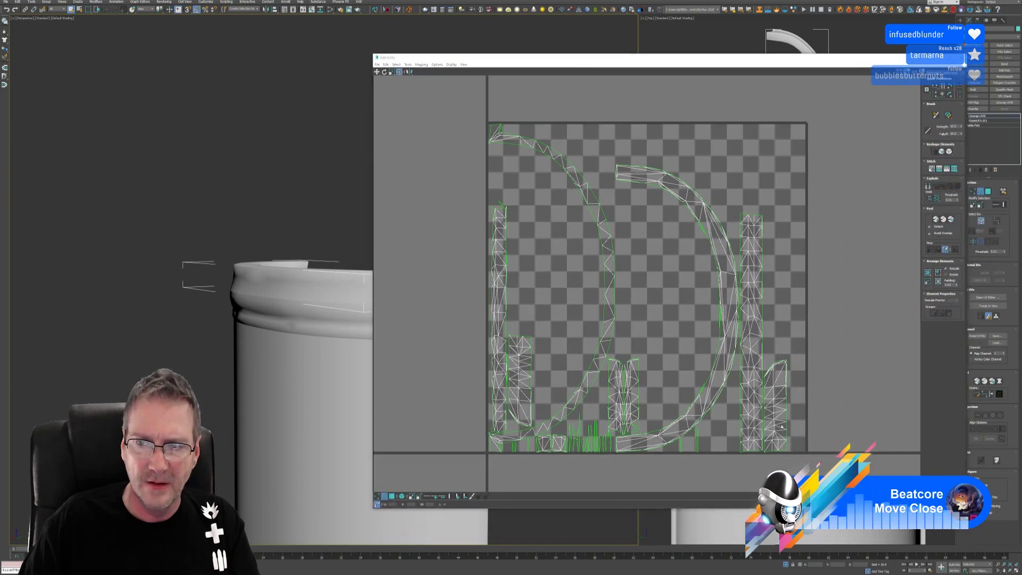
scroll(758, 469, "up", 8)
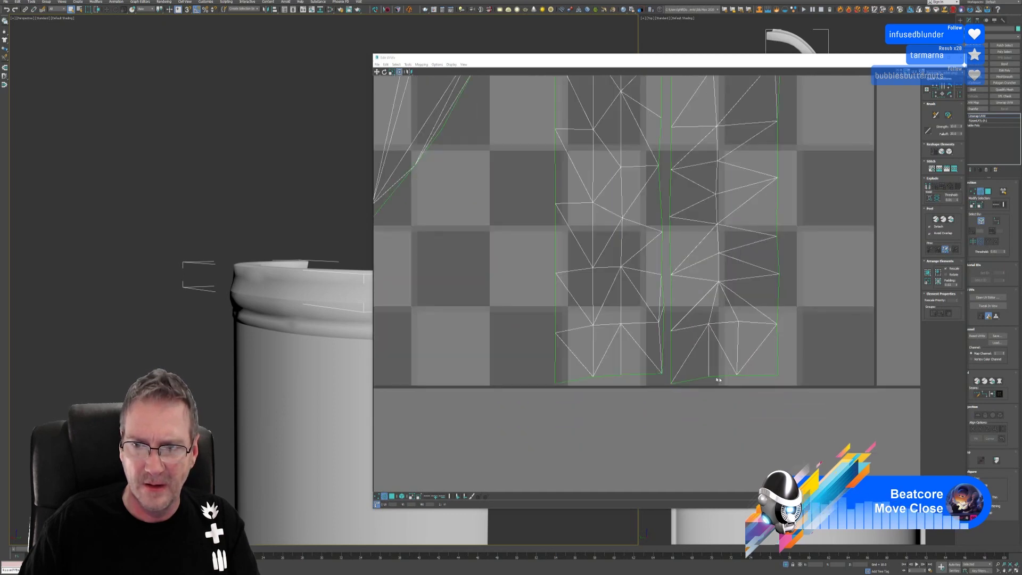
left_click(691, 380)
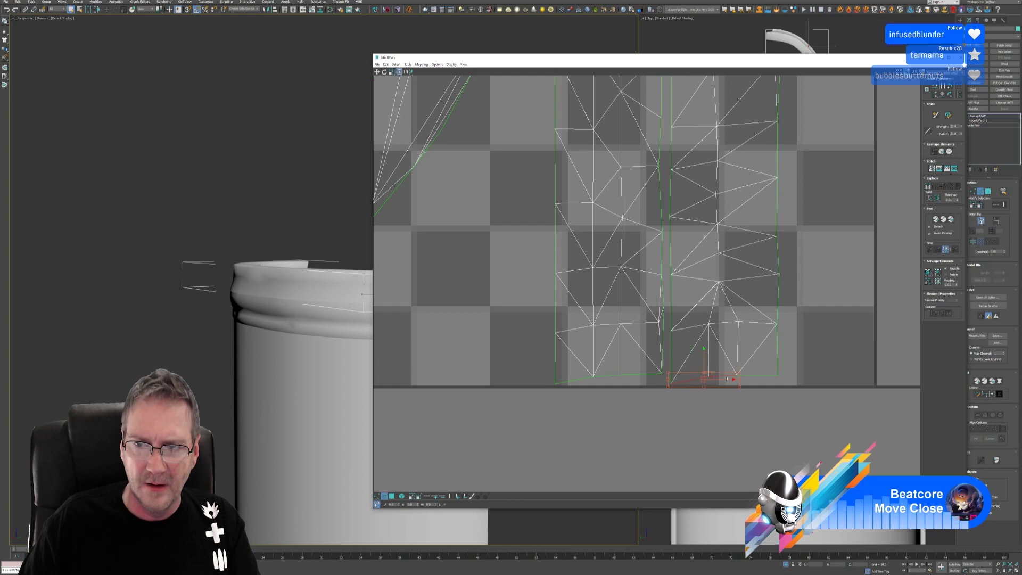
scroll(756, 375, "down", 8)
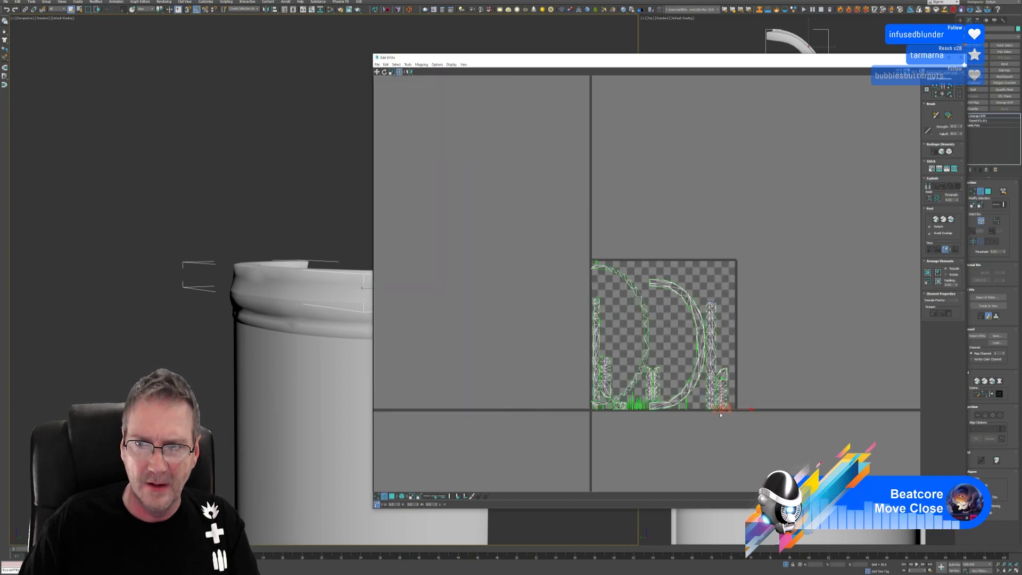
scroll(718, 324, "up", 2)
middle_click_drag(250, 304, 82, 301, "alt")
middle_click_drag(269, 296, 215, 317, "alt")
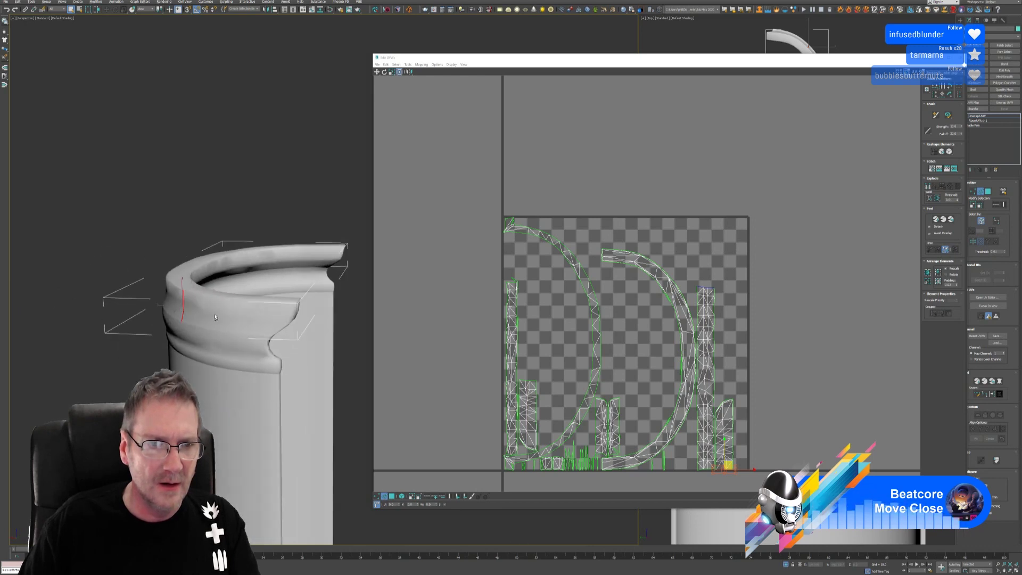
left_click(408, 65)
left_click(426, 126)
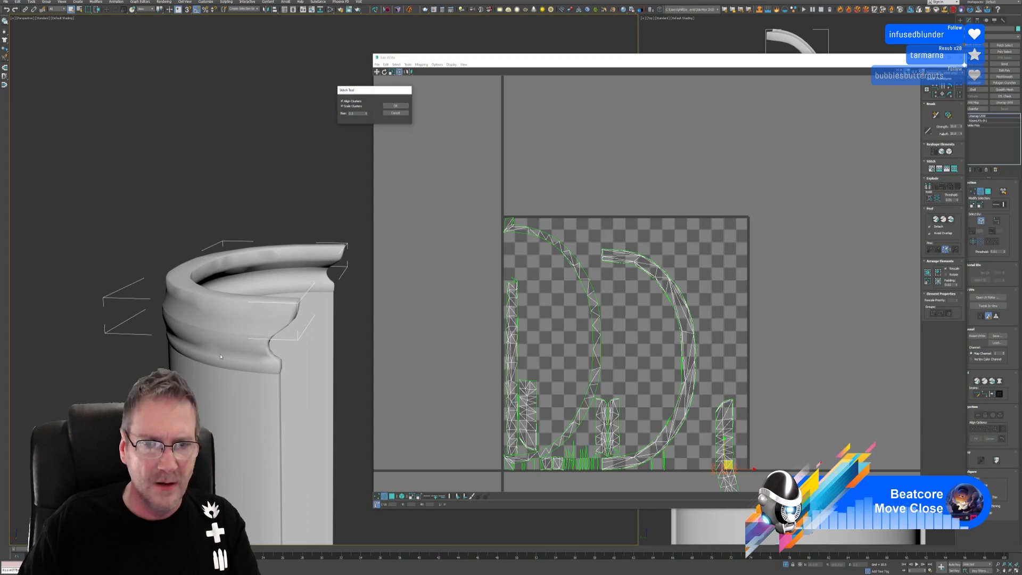
left_click(406, 109)
Select the top end edges of the short UV strip beside the leftmost long strip and stitch the matching island to them.
middle_click_drag(229, 300, 322, 306, "alt")
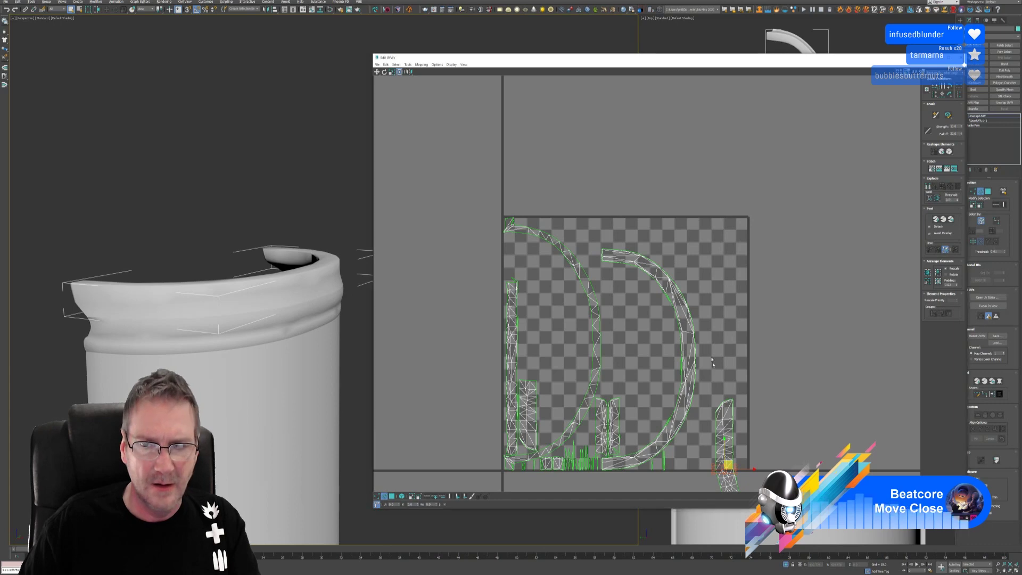
middle_click_drag(713, 363, 709, 235)
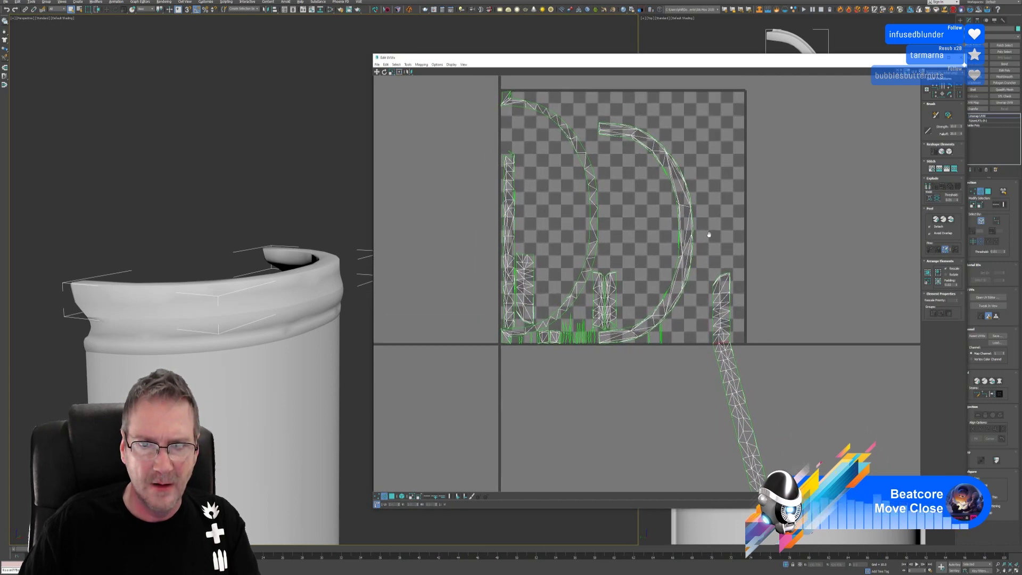
scroll(540, 280, "up", 5)
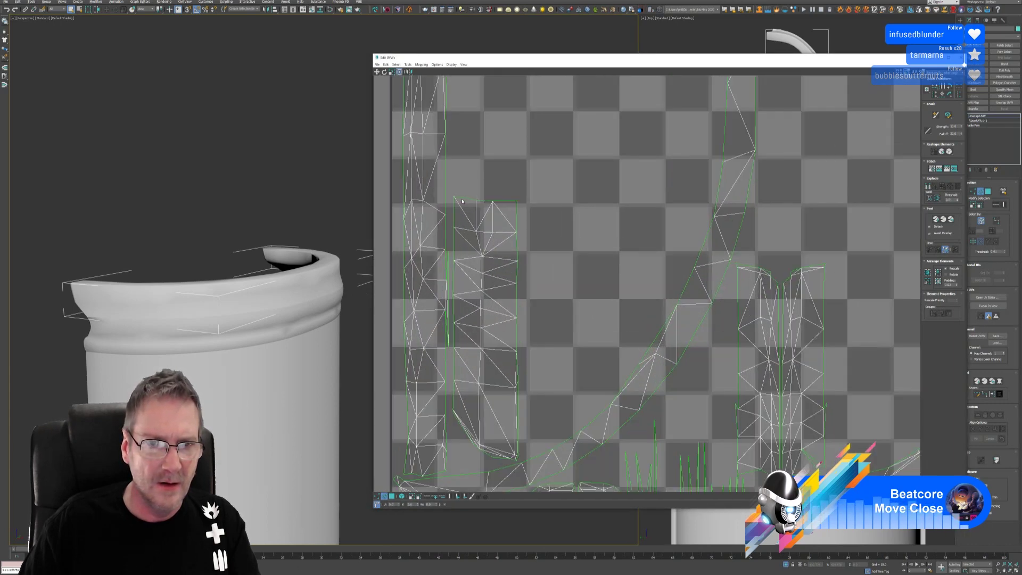
left_click(468, 198)
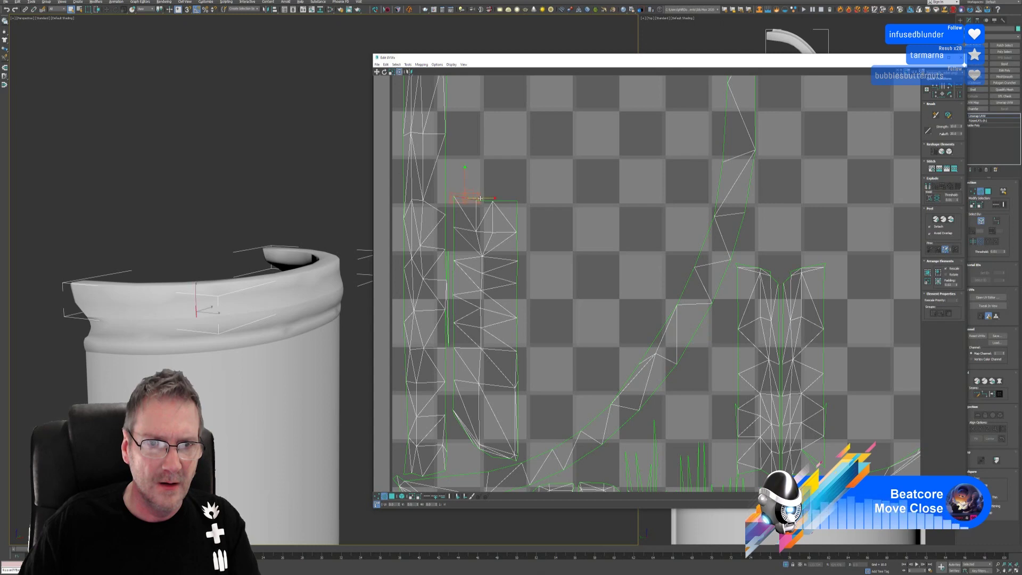
left_click_drag(486, 203, 494, 201)
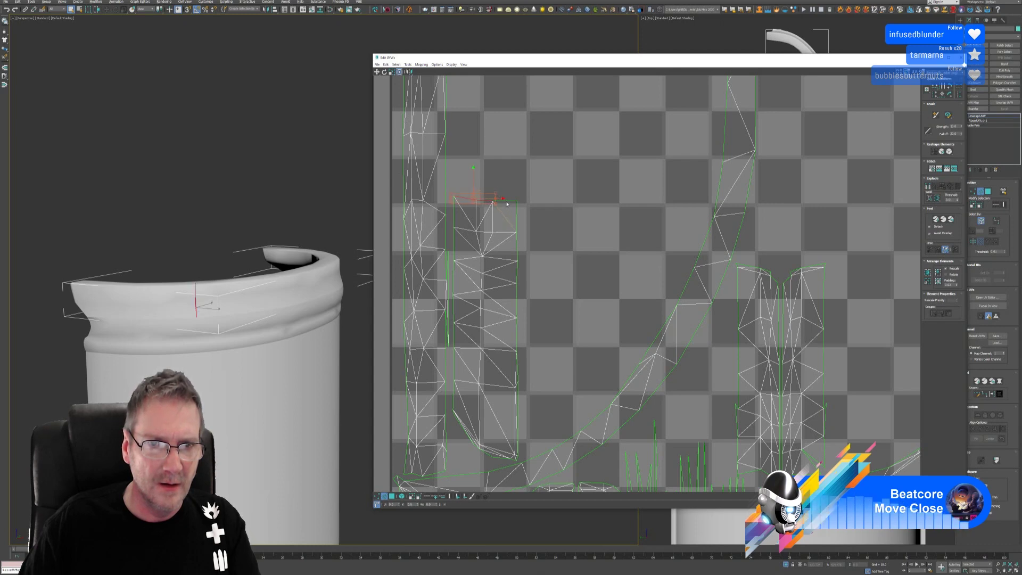
left_click(507, 201, "ctrl")
mouse_move(167, 327)
middle_mouse_down("alt")
mouse_move(209, 333)
mouse_move(182, 329)
middle_mouse_up("alt")
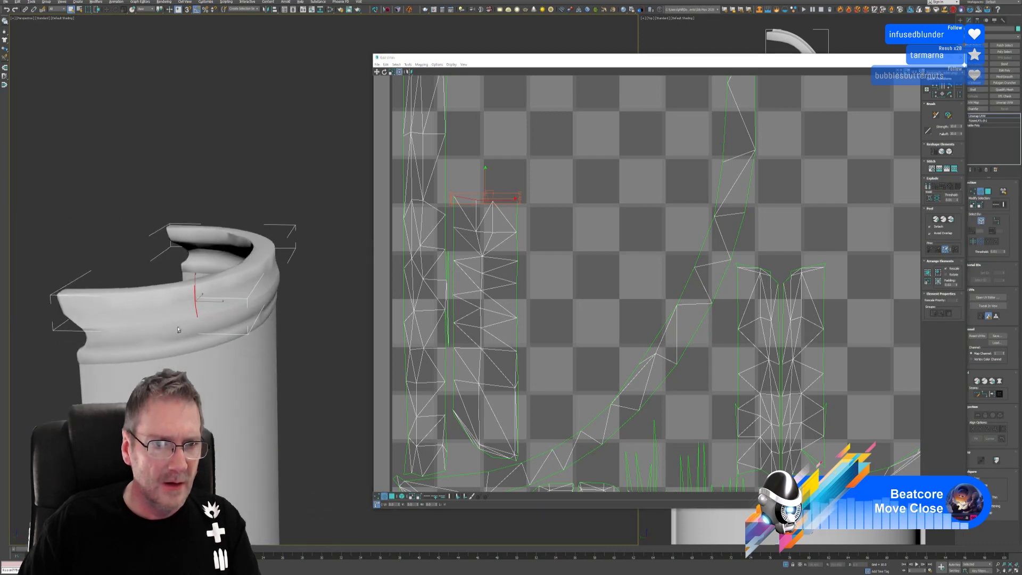
left_click(407, 65)
left_click(420, 127)
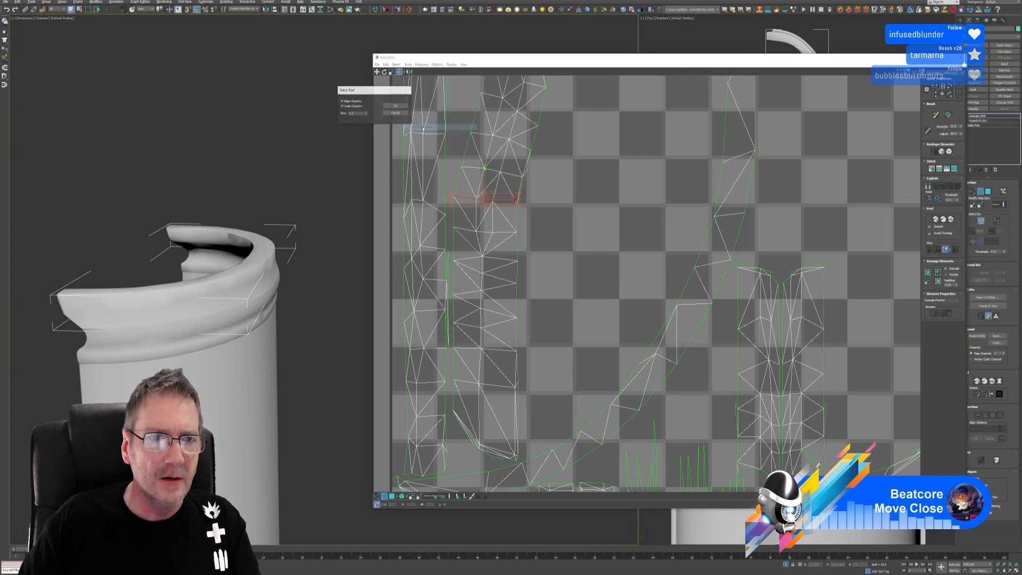
left_click(396, 106)
Select the band's whole UV layout, pack all islands into the UV square and close the UV editor.
scroll(538, 255, "down", 4)
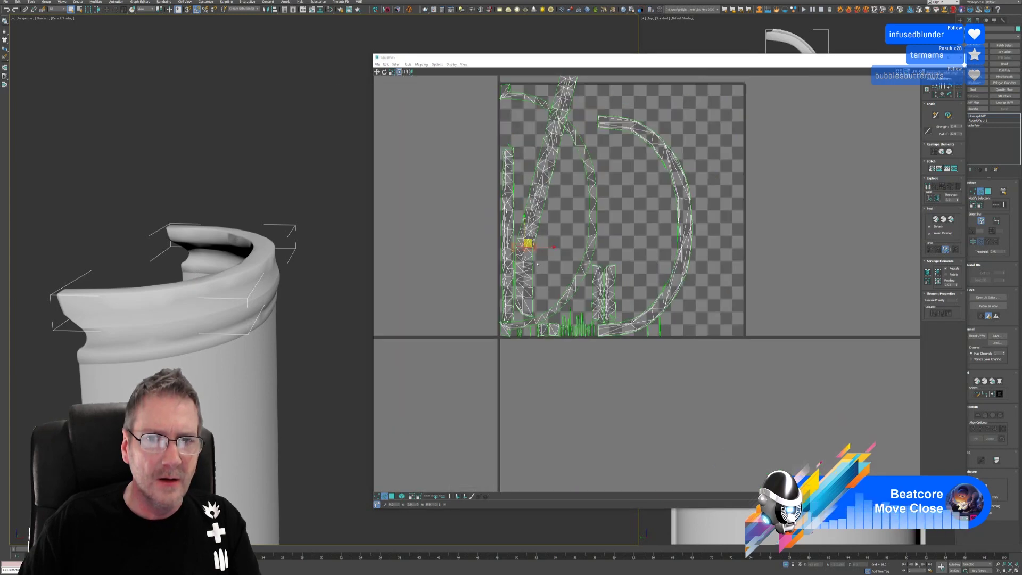
middle_click_drag(612, 254, 599, 261)
scroll(599, 261, "down", 2)
scroll(489, 117, "down", 2)
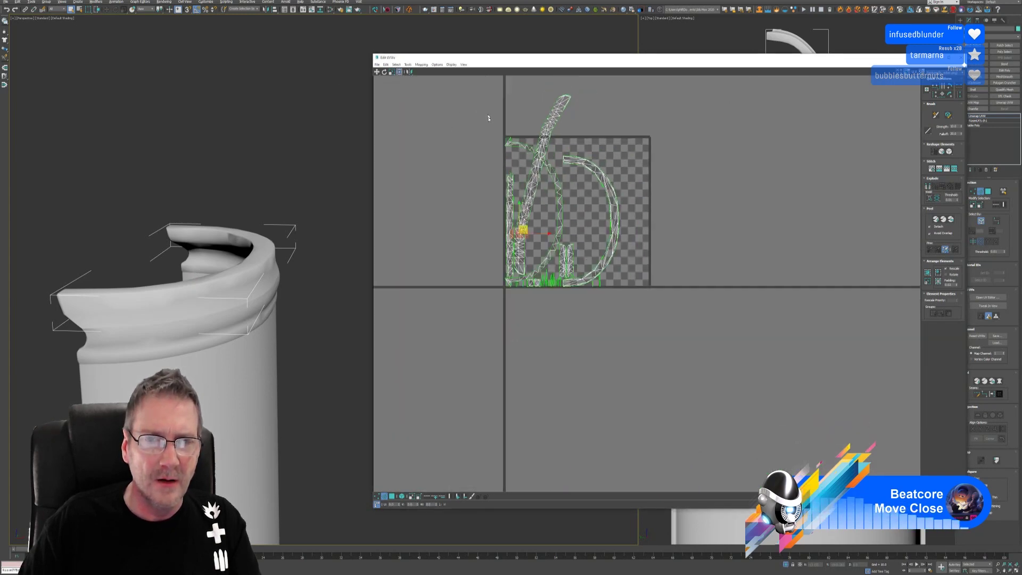
left_click_drag(492, 90, 681, 308)
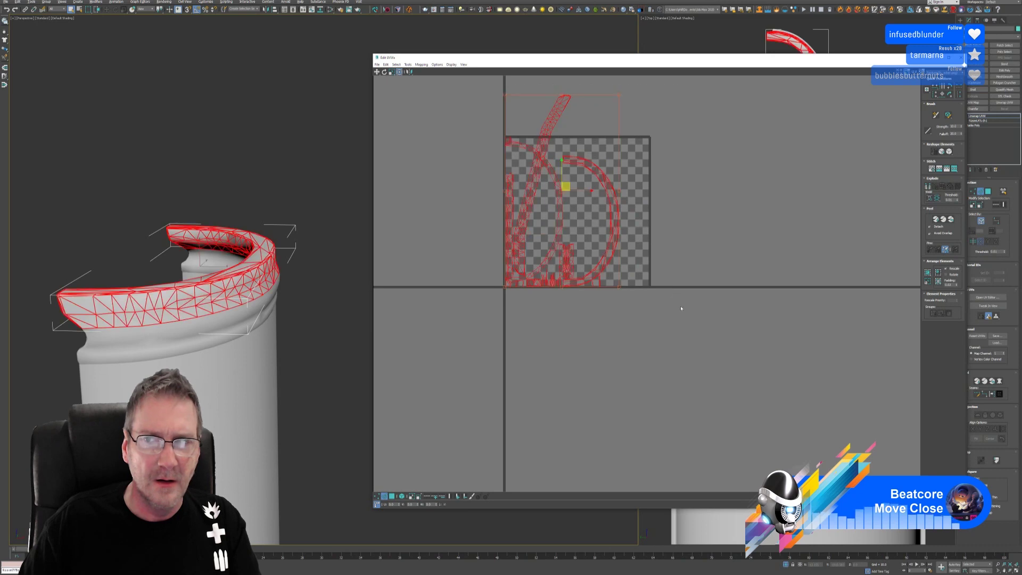
left_click(929, 273)
left_click(866, 170)
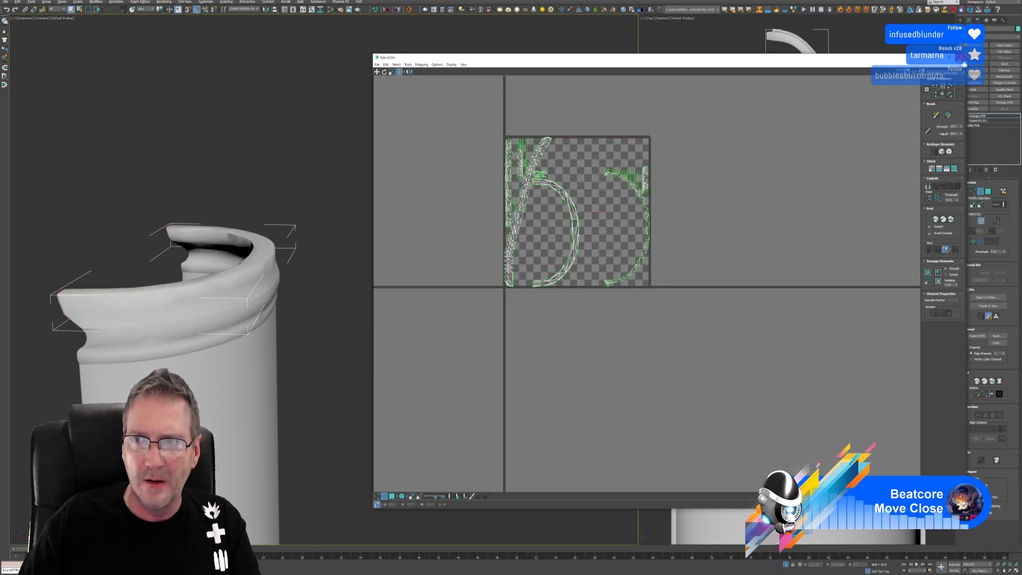
left_click(961, 58)
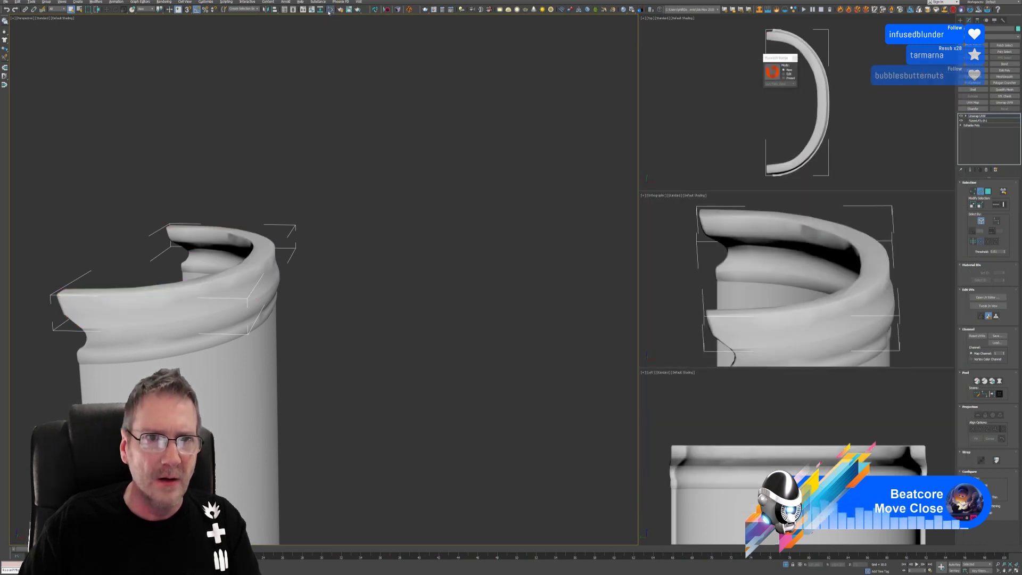
Assign the standard material with the checker map to the trim's upper band and inspect the pattern for stretching.
left_click(330, 10)
middle_click_drag(518, 356, 510, 263)
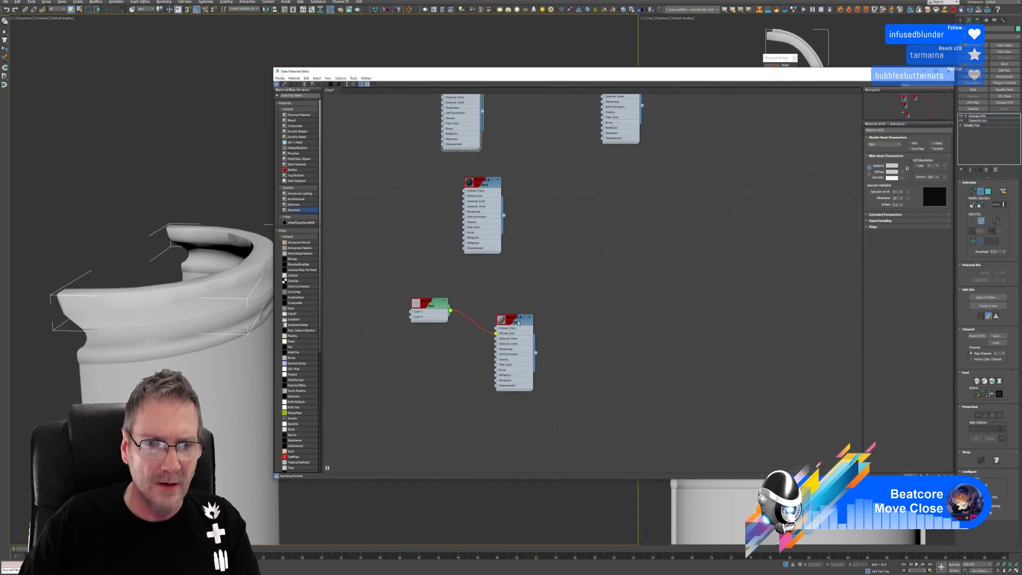
right_click(518, 322)
left_click(538, 330)
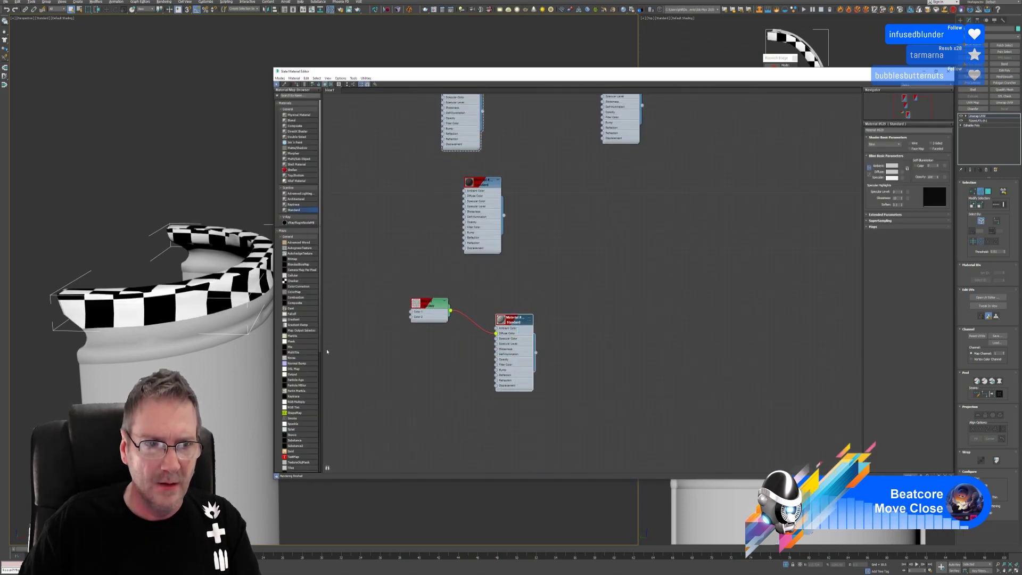
scroll(166, 343, "up", 5)
scroll(93, 379, "down", 5)
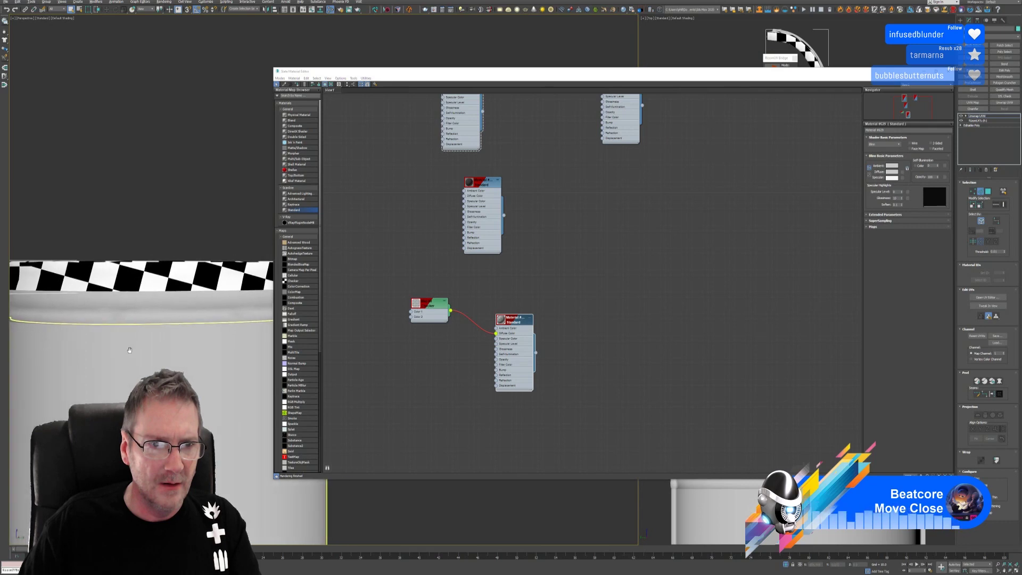
middle_click_drag(94, 380, 136, 385)
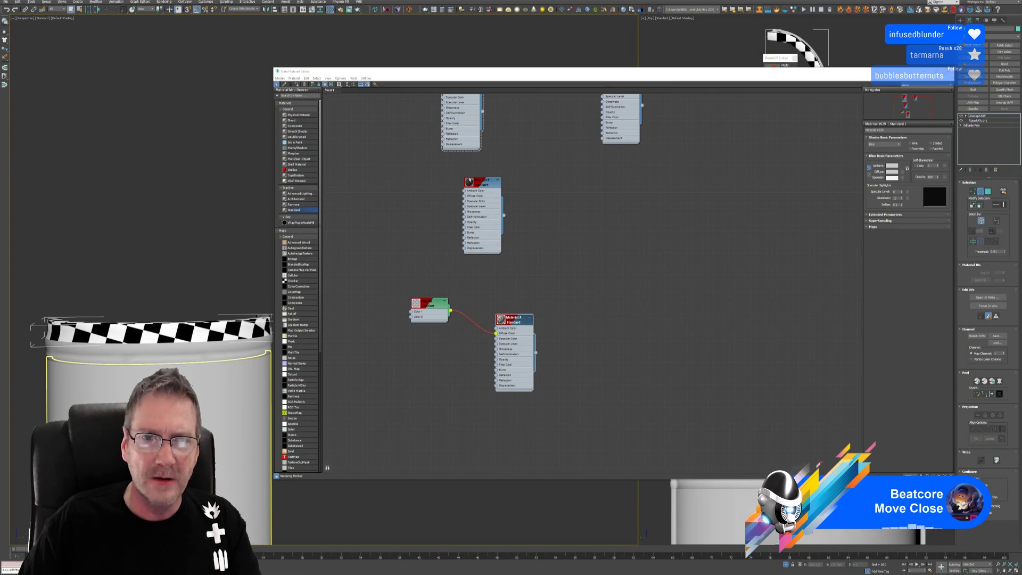
Assign the plain standard material without a map to the upper band and close the material editor.
middle_click_drag(515, 158, 546, 301)
left_click(494, 224)
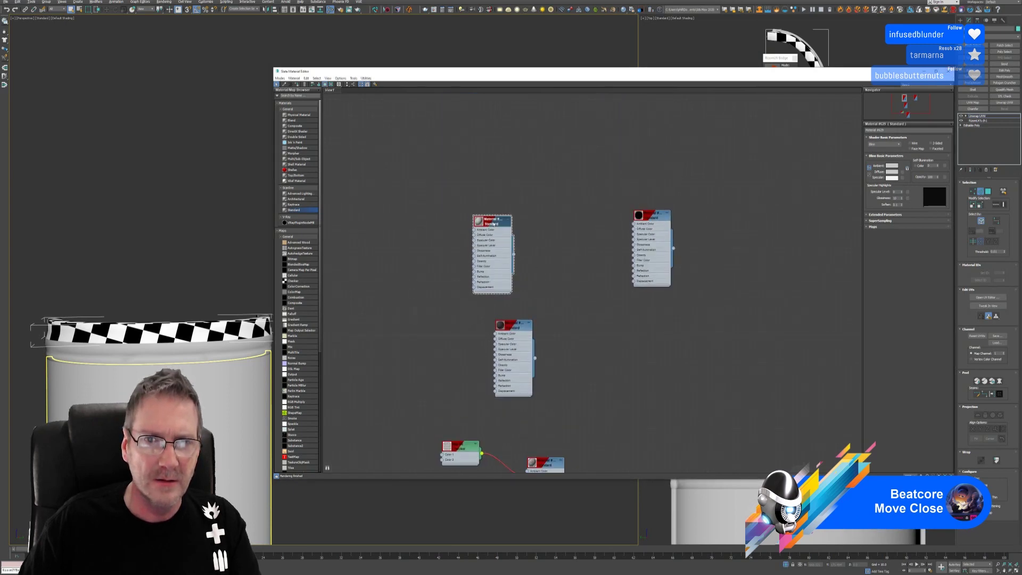
right_click(494, 224)
left_click(519, 231)
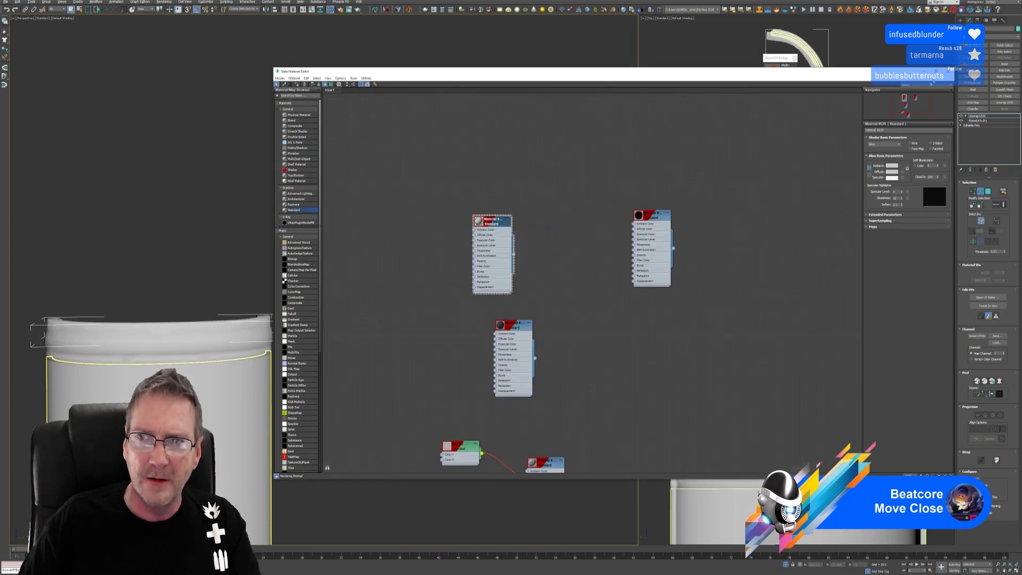
left_click(949, 71)
Set the RizomUV bridge to Edit mode, send the band to RizomUV and show it with a checker texture.
left_click(785, 74)
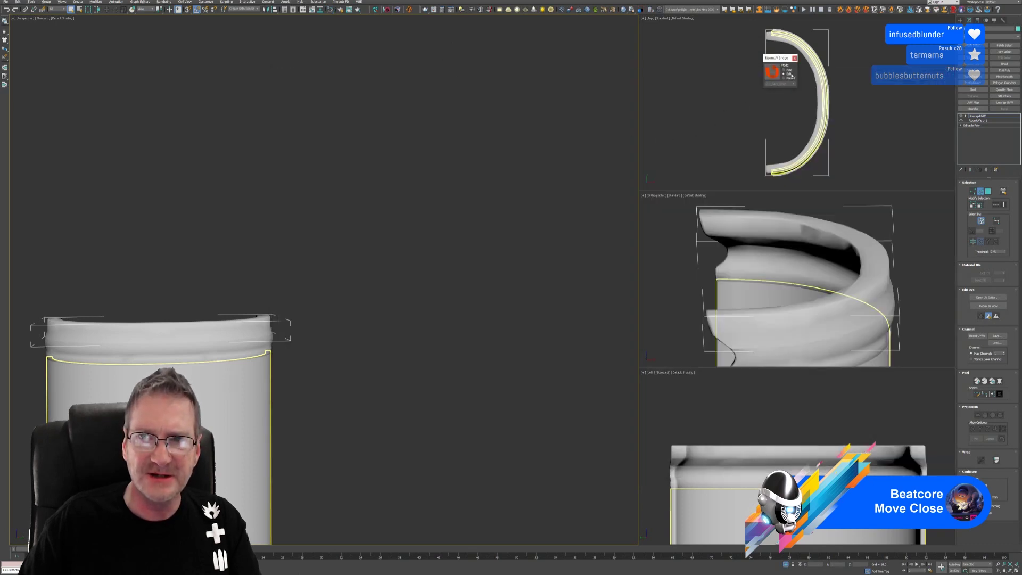
left_click(774, 72)
left_click(774, 73)
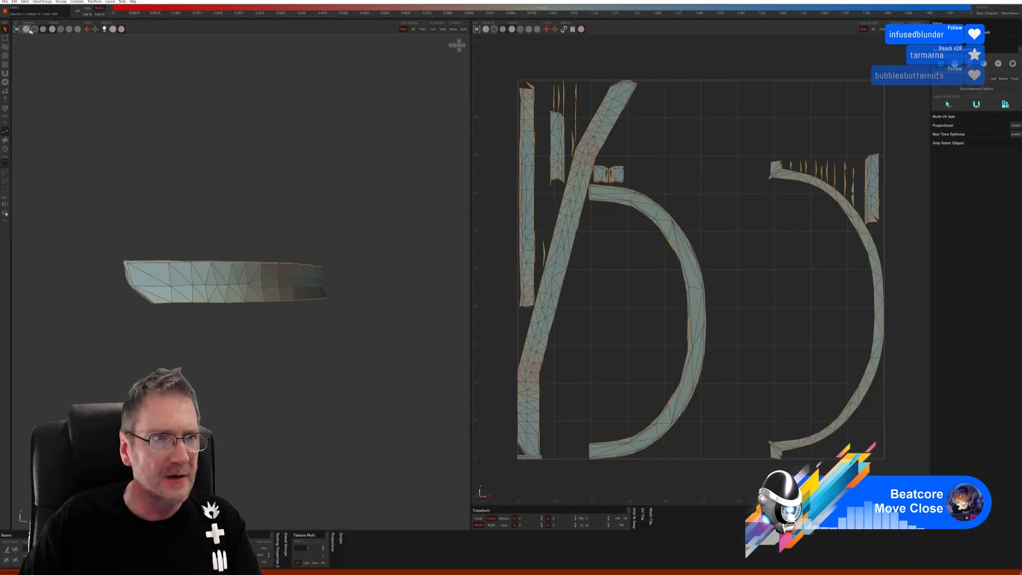
left_click(29, 30)
left_click(61, 29)
middle_click_drag(161, 159, 178, 216, "alt")
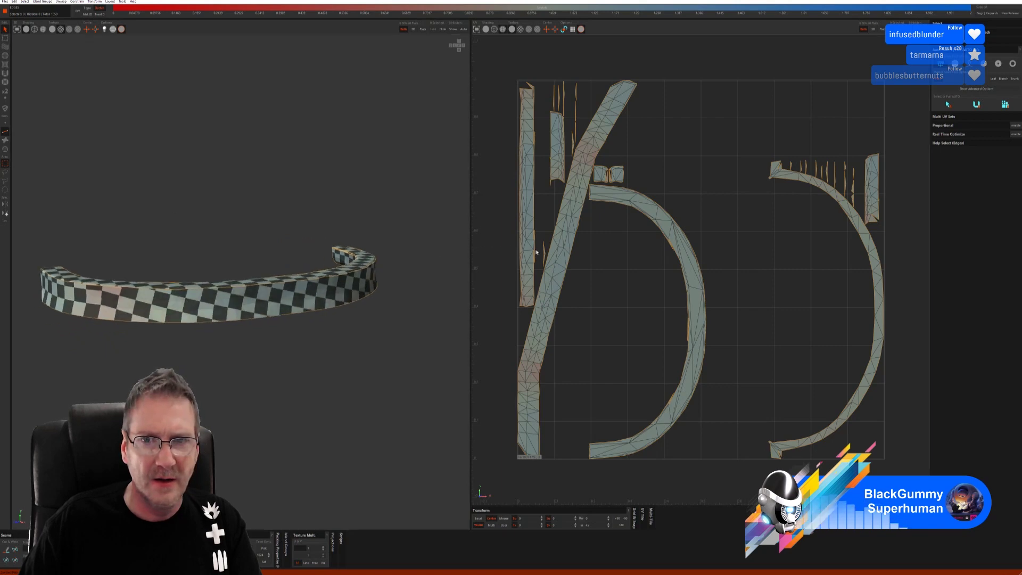
Select the whole long bent UV island that covers the band's outer face.
scroll(540, 249, "down", 1)
scroll(516, 131, "down", 1)
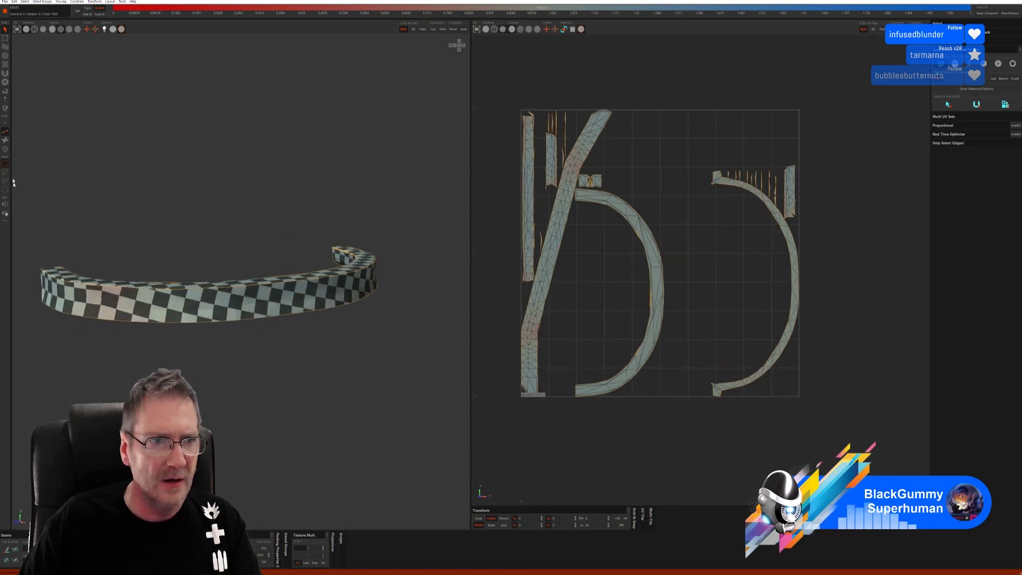
left_click(5, 149)
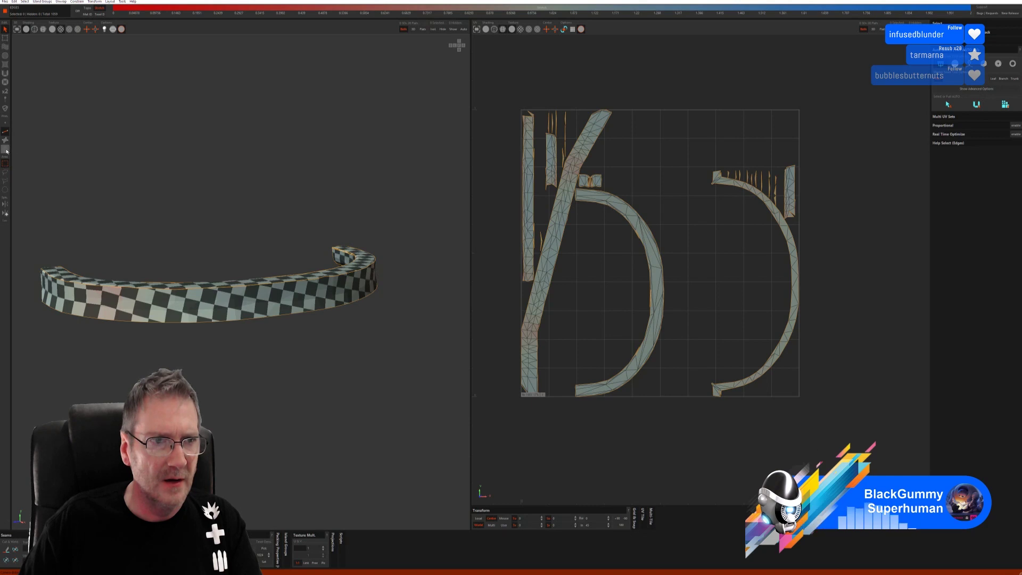
left_click(533, 344)
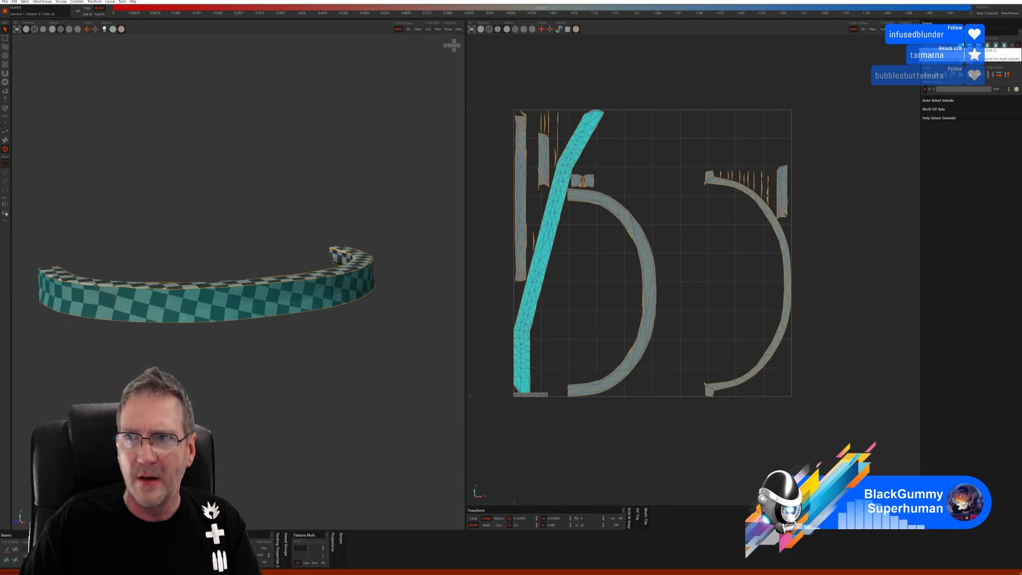
left_click(1001, 51)
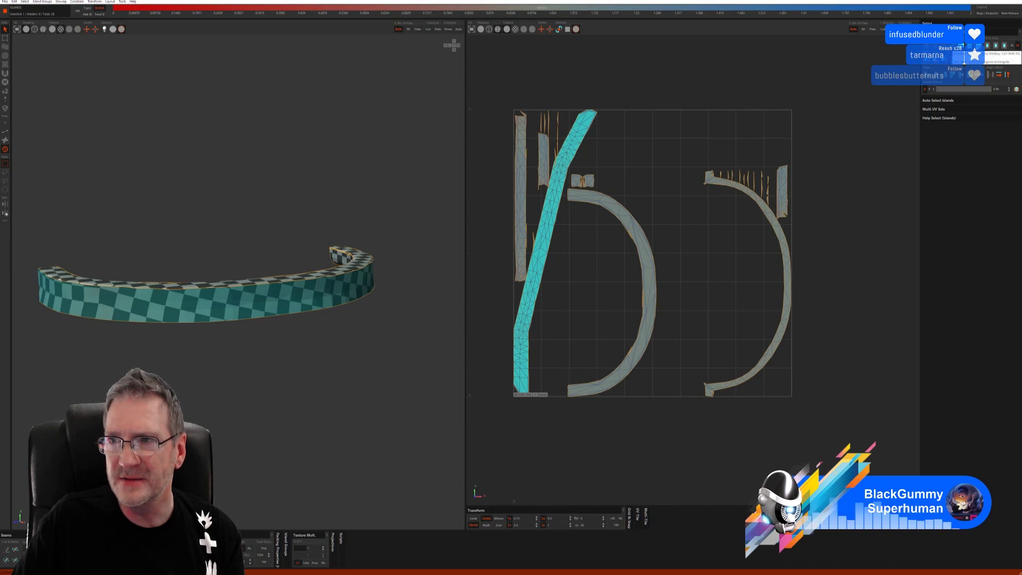
Try selecting edges and polygons on the long bent UV island instead of the whole island.
left_click(5, 132)
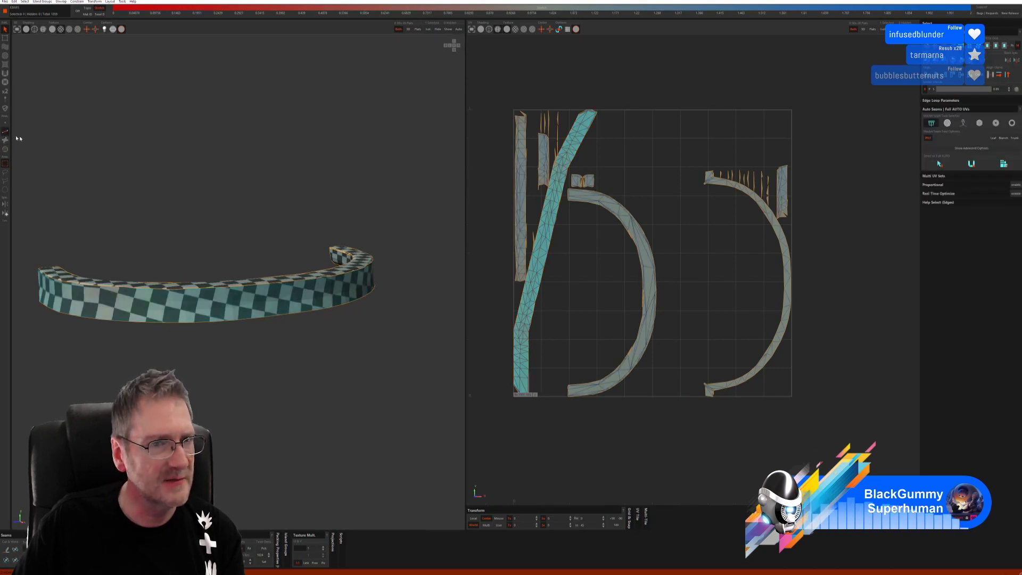
left_click(550, 216)
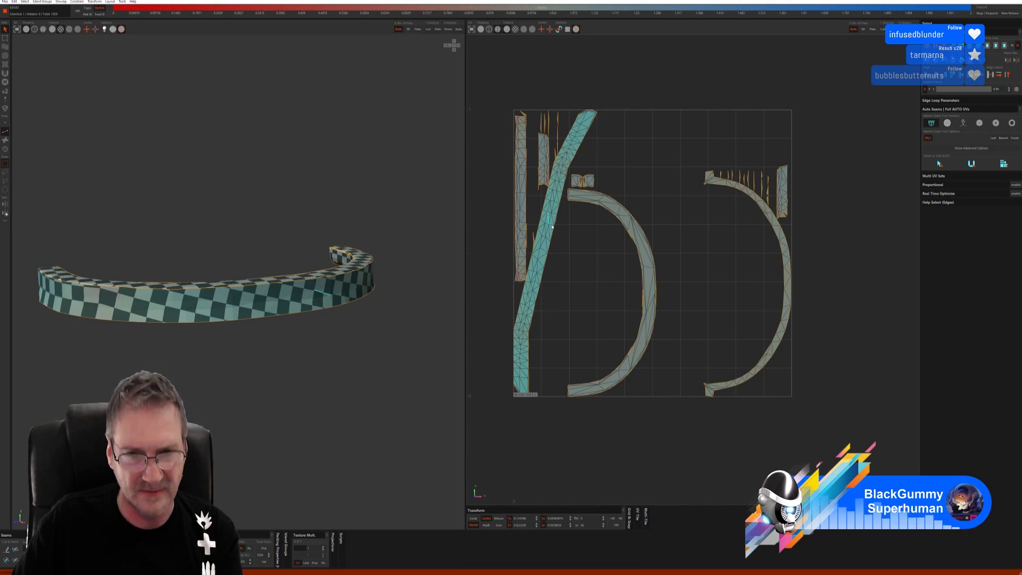
left_click(577, 229)
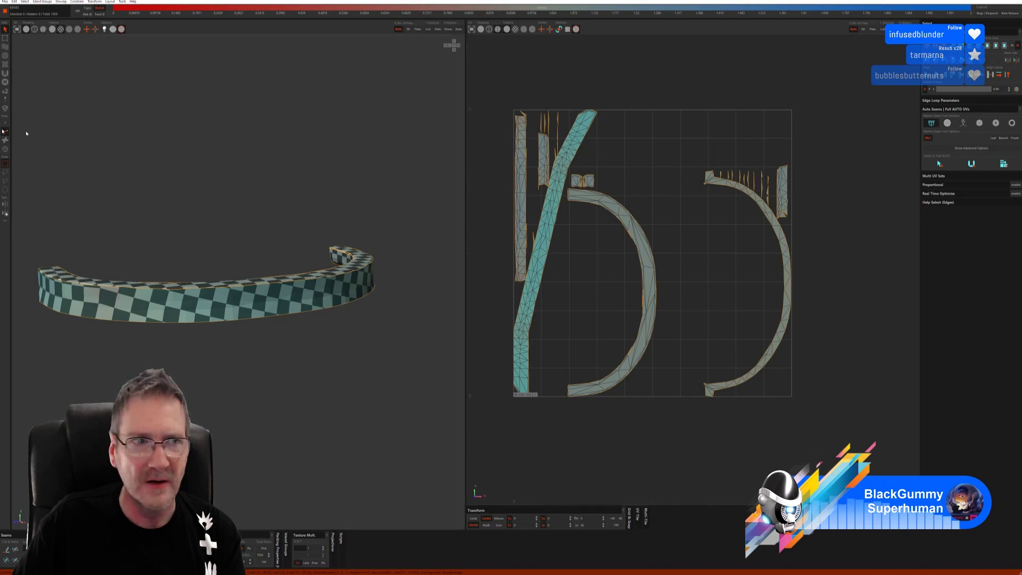
left_click(5, 139)
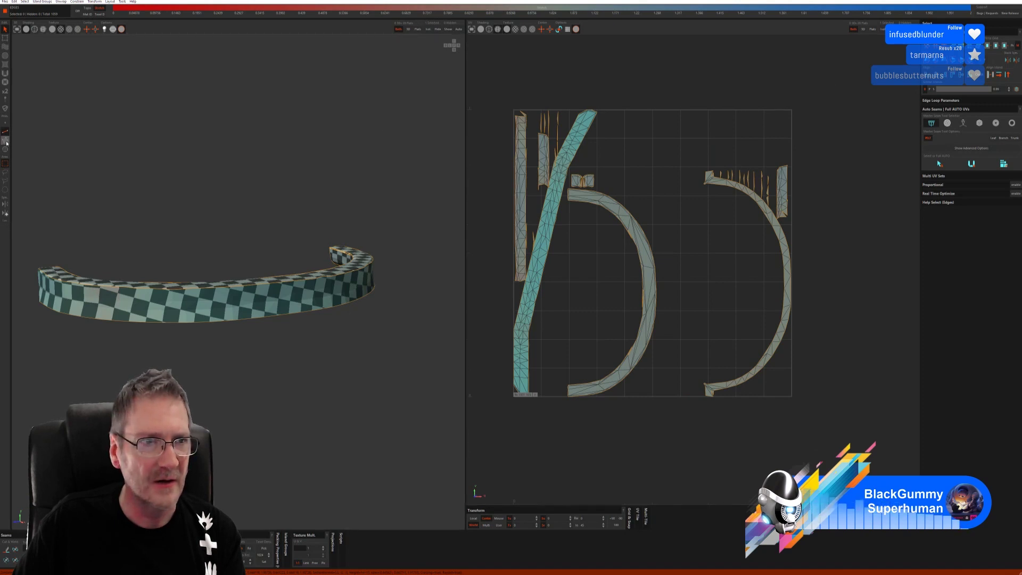
left_click(555, 180)
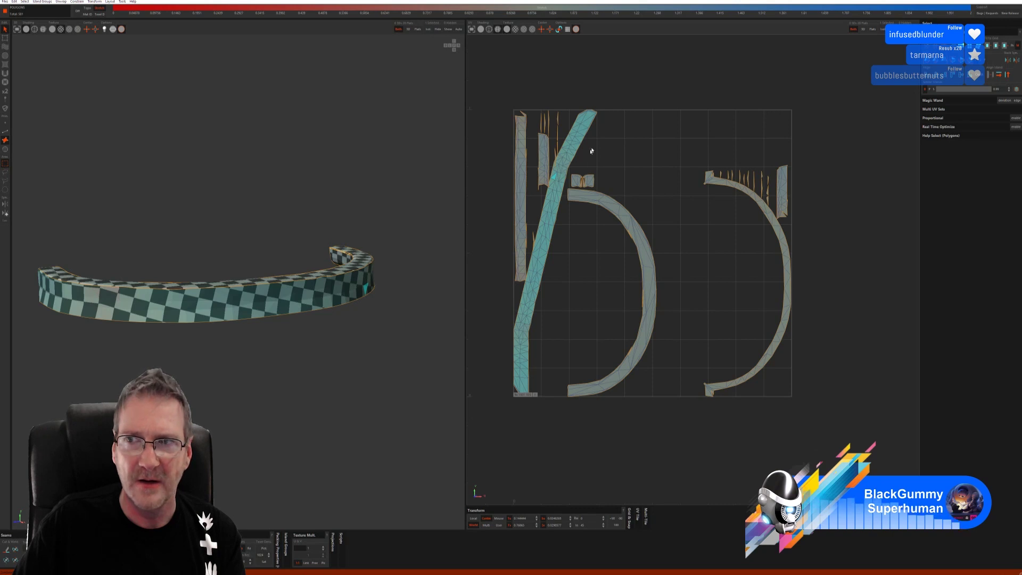
left_click_drag(621, 99, 468, 446)
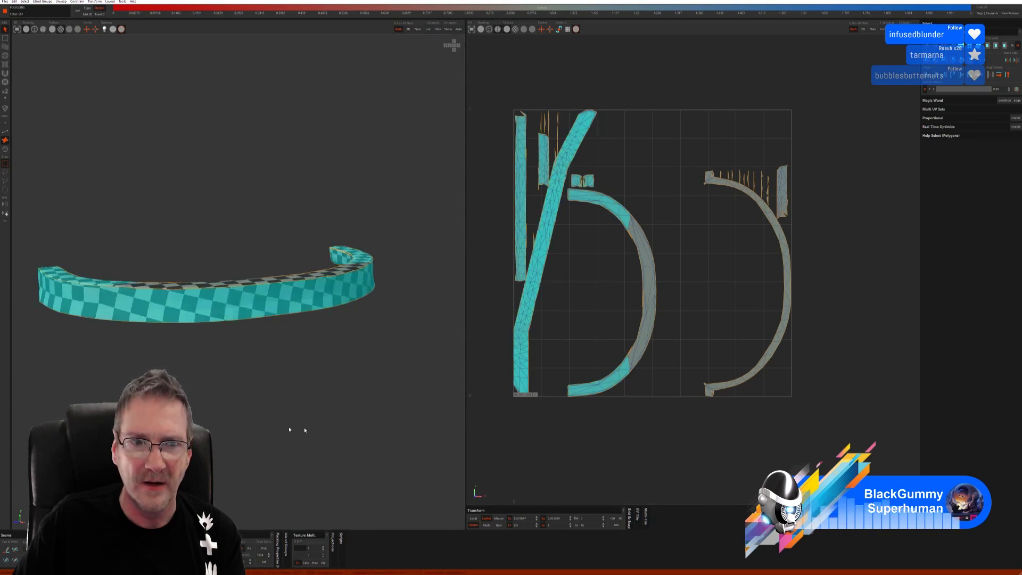
left_click(5, 149)
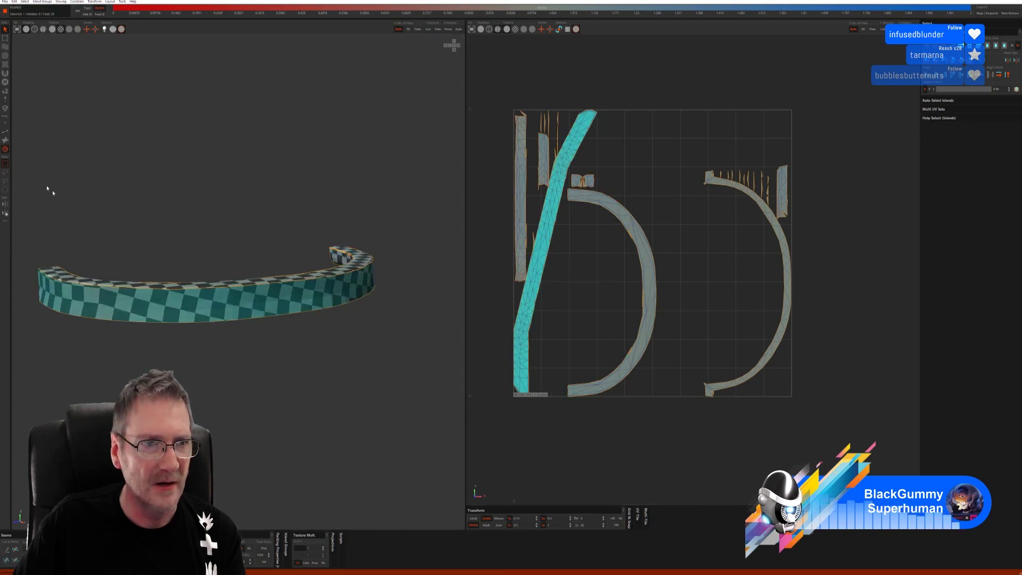
left_click(4, 140)
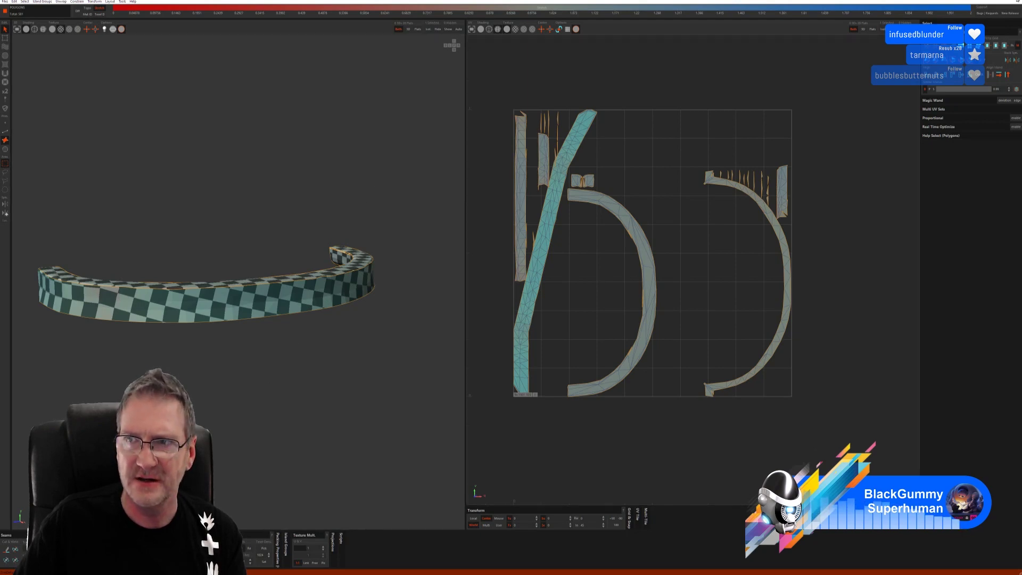
Leave RizomUV for 3ds Max, apply an Unwrap UVW modifier to the upper band and open its UV editor.
left_click(1012, 1)
left_click(522, 286)
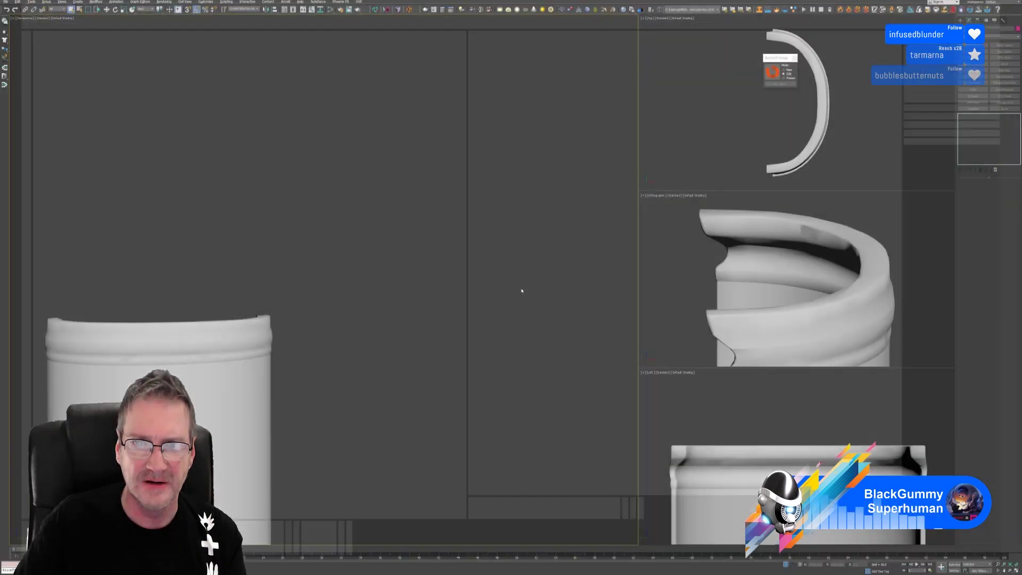
left_click(524, 291)
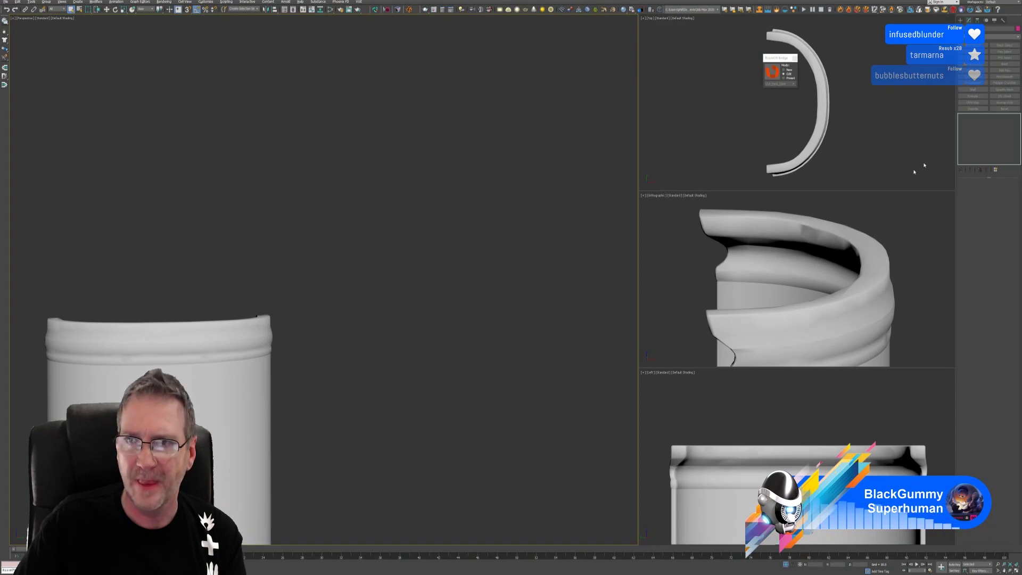
left_click(199, 334)
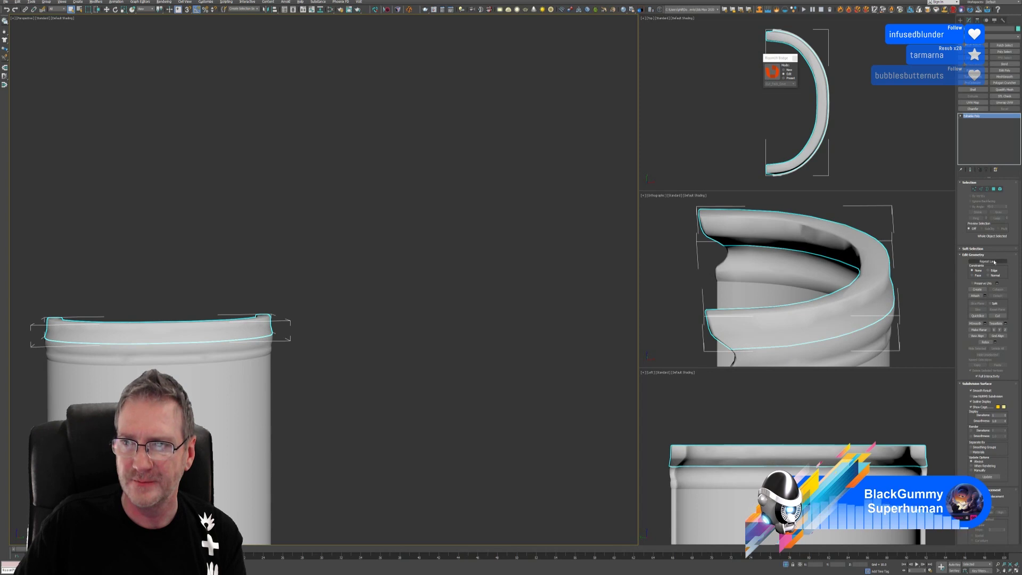
left_click(1006, 103)
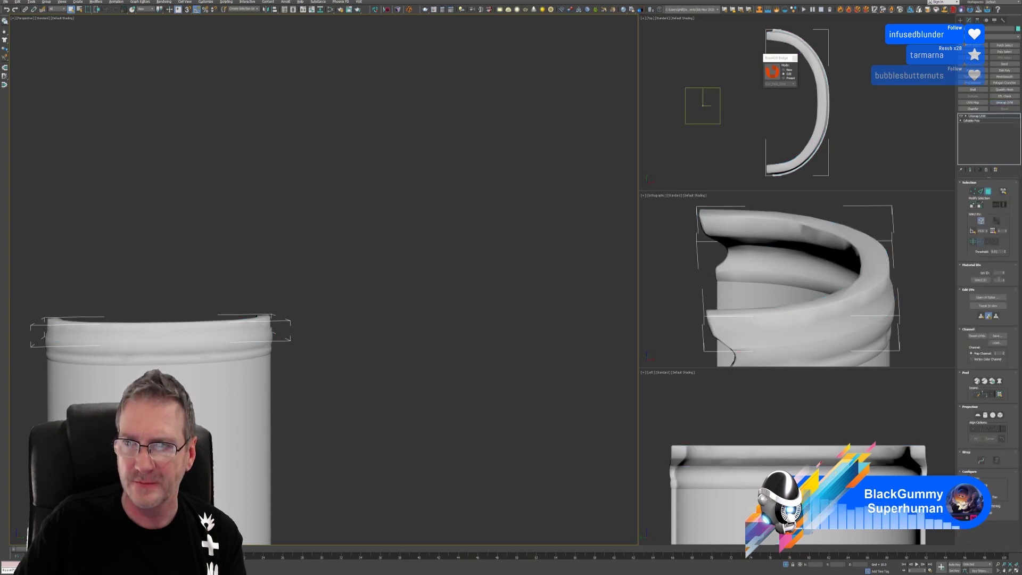
left_click(981, 298)
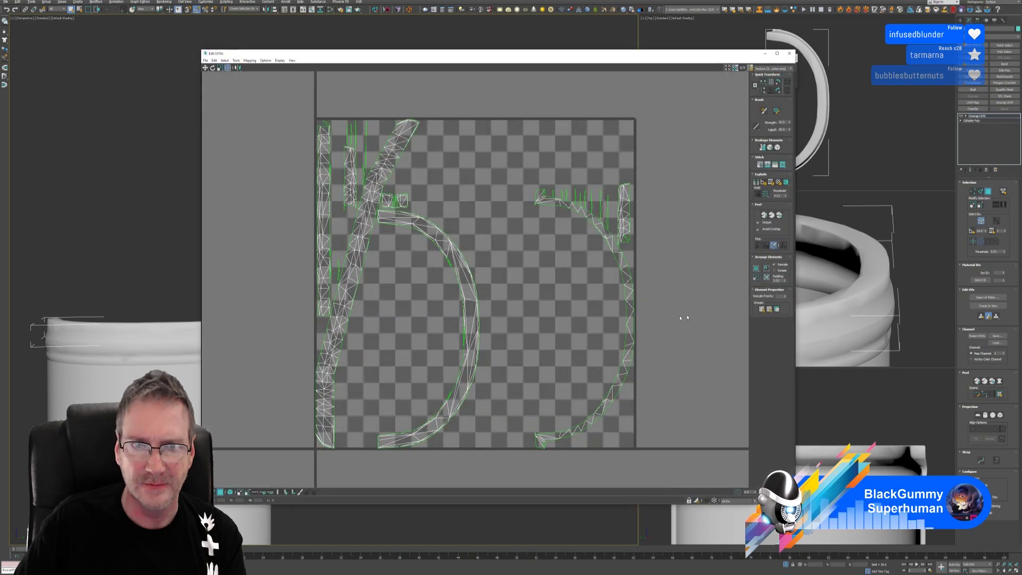
Select the long bent UV strip of the band's outer face and move it left into the empty space outside the UV square.
middle_click_drag(374, 268, 470, 232)
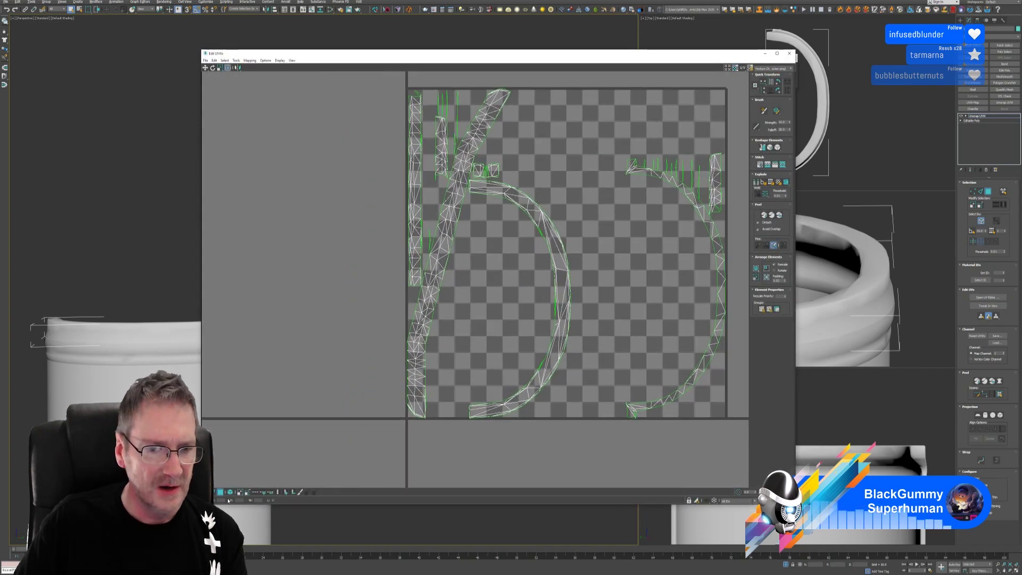
left_click(457, 247)
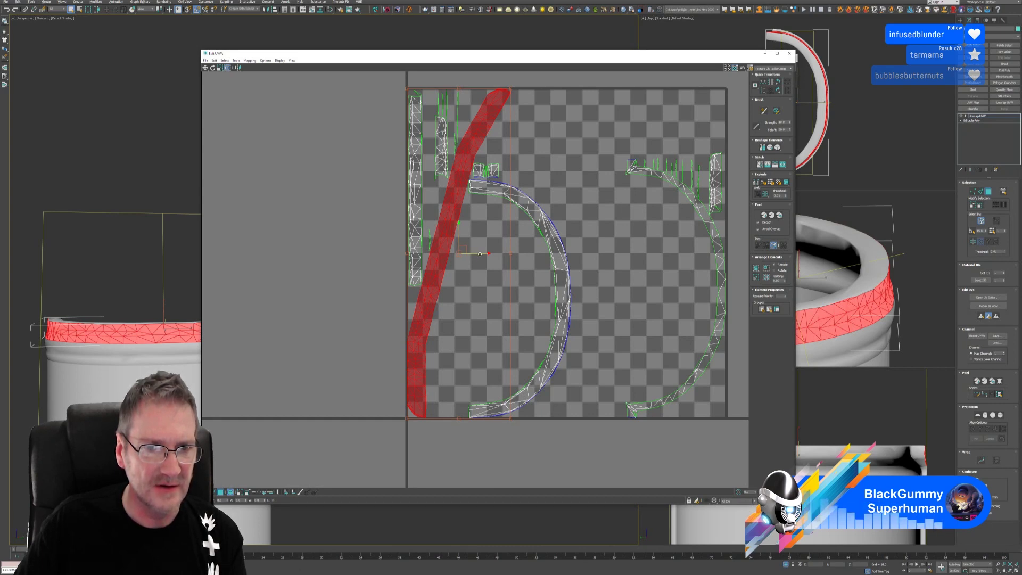
left_click_drag(479, 257, 275, 258)
middle_click_drag(340, 234, 499, 215)
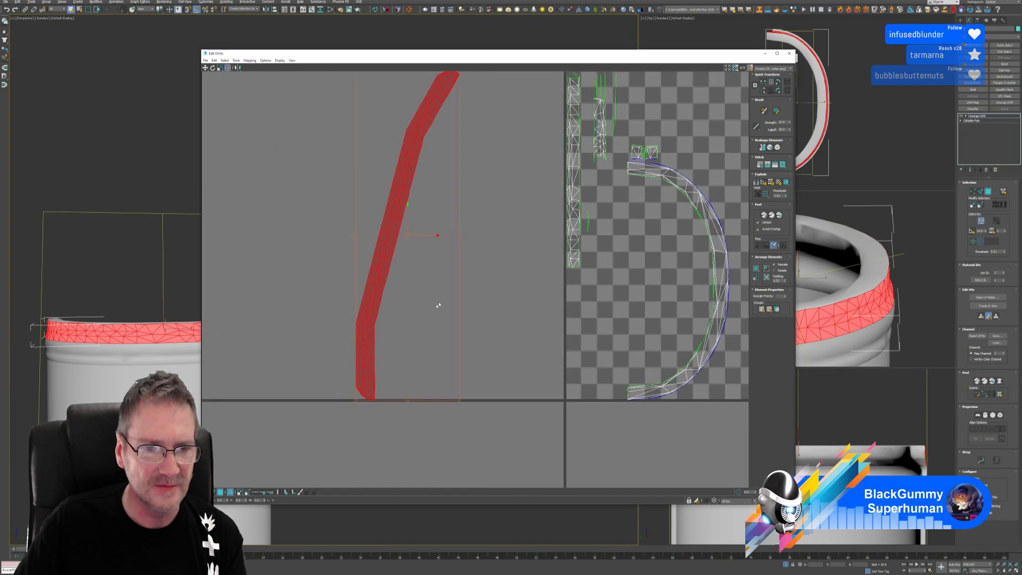
middle_click_drag(421, 323, 400, 365)
Switch to vertex selection and select the left border vertices along the lower part of the bent UV strip.
left_click(206, 492)
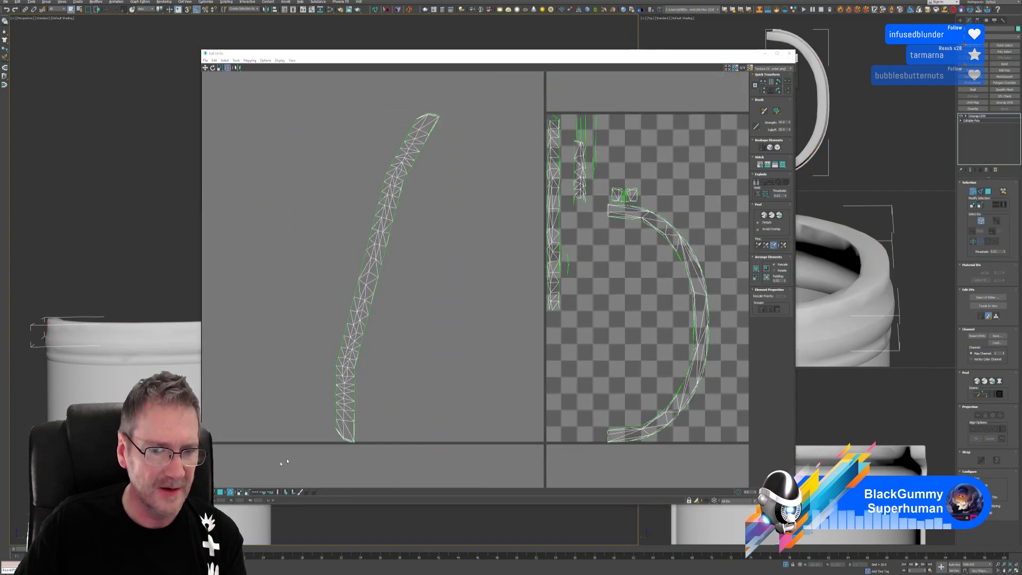
scroll(301, 435, "up", 3)
left_click_drag(314, 330, 350, 458)
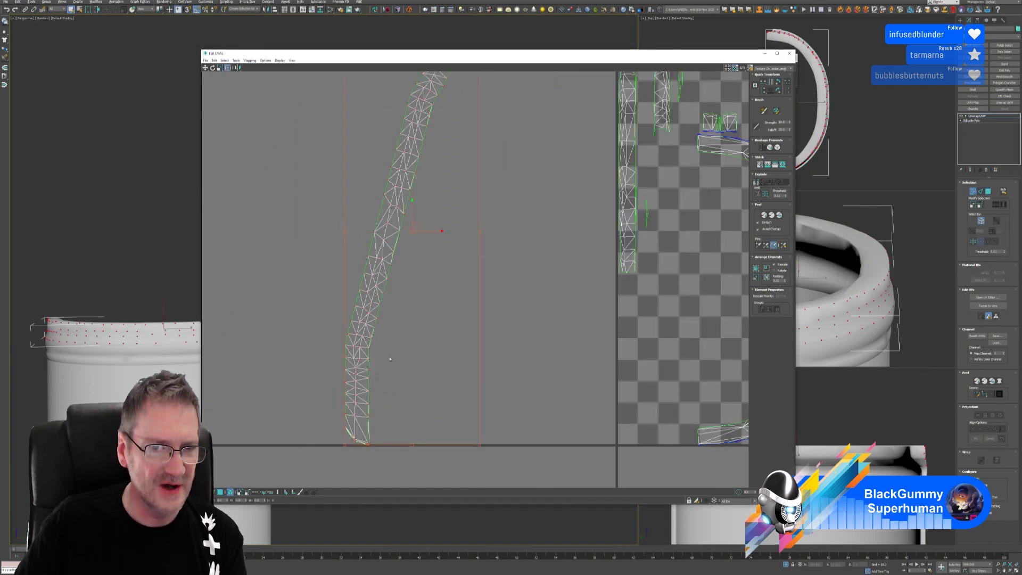
left_click(317, 331)
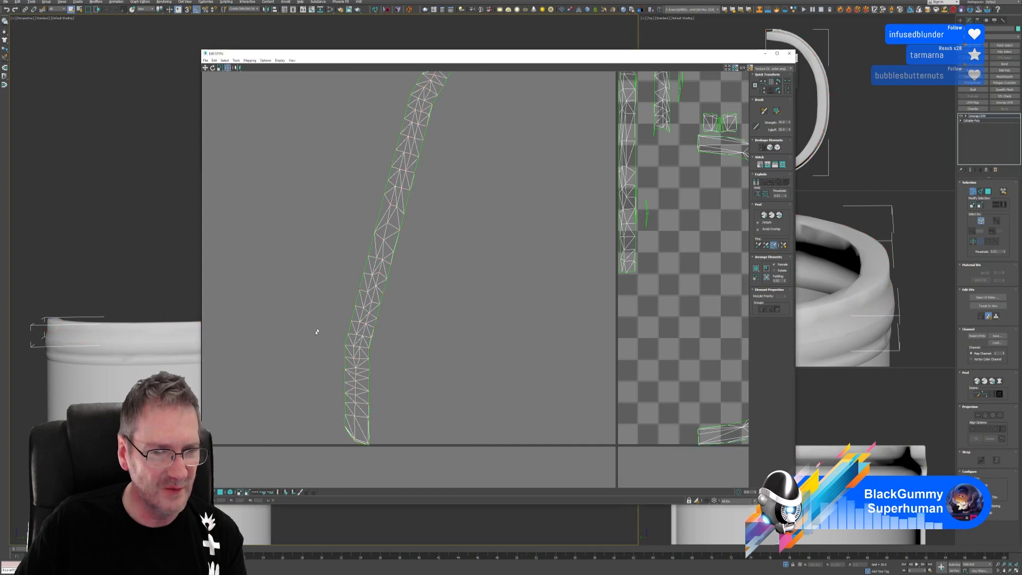
left_click_drag(317, 307, 347, 432)
middle_click_drag(406, 347, 396, 388)
left_click_drag(310, 347, 344, 382, "ctrl")
left_click_drag(329, 299, 367, 306, "ctrl")
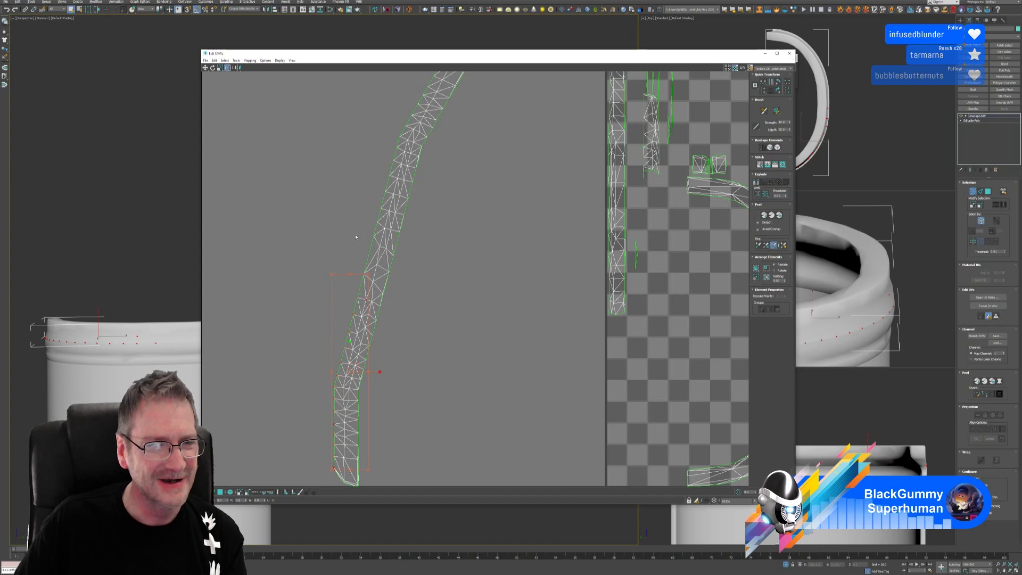
Extend the vertex selection along the strip's left border from its middle up to the top end.
left_click_drag(355, 235, 372, 276, "ctrl")
left_click_drag(361, 215, 383, 204, "ctrl")
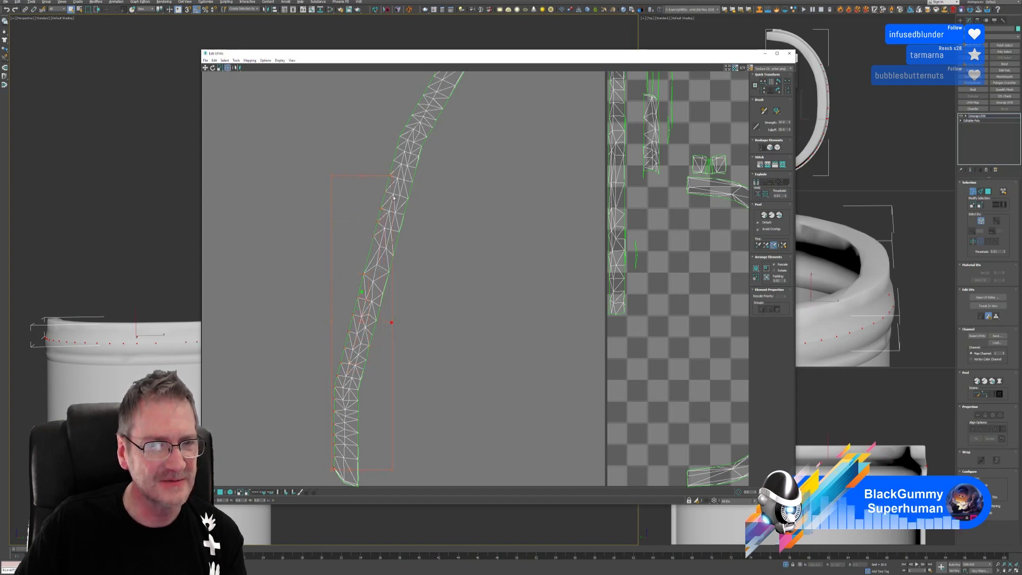
middle_click_drag(383, 205, 387, 260)
left_click_drag(367, 215, 392, 246, "ctrl")
left_click_drag(378, 187, 399, 224, "ctrl")
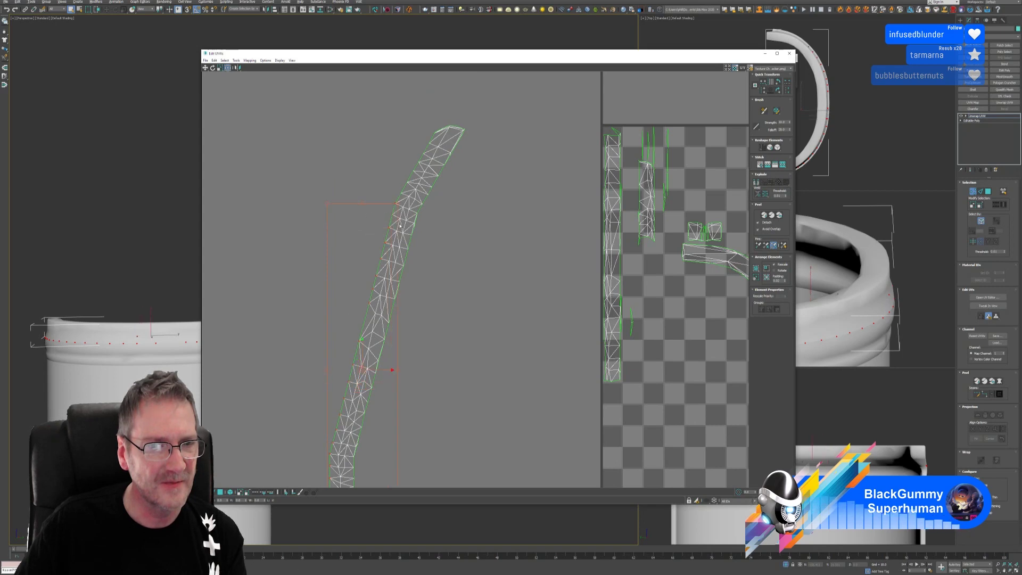
left_click_drag(386, 174, 410, 190, "ctrl")
left_click_drag(392, 141, 425, 164, "ctrl")
left_click_drag(413, 112, 441, 142, "ctrl")
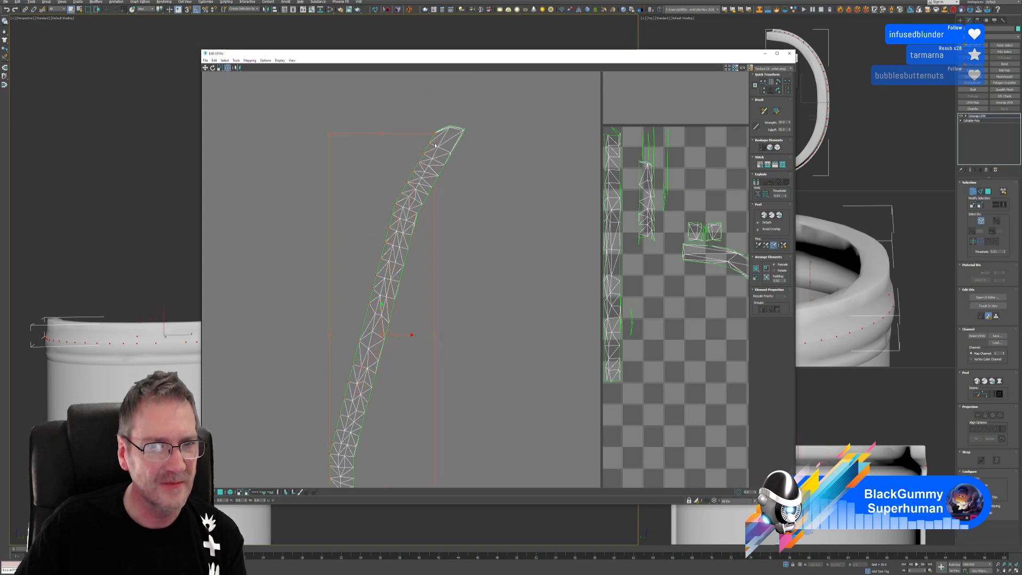
Check the selected left border vertices along the full length of the strip.
middle_click_drag(497, 292, 504, 204)
scroll(359, 397, "up", 2)
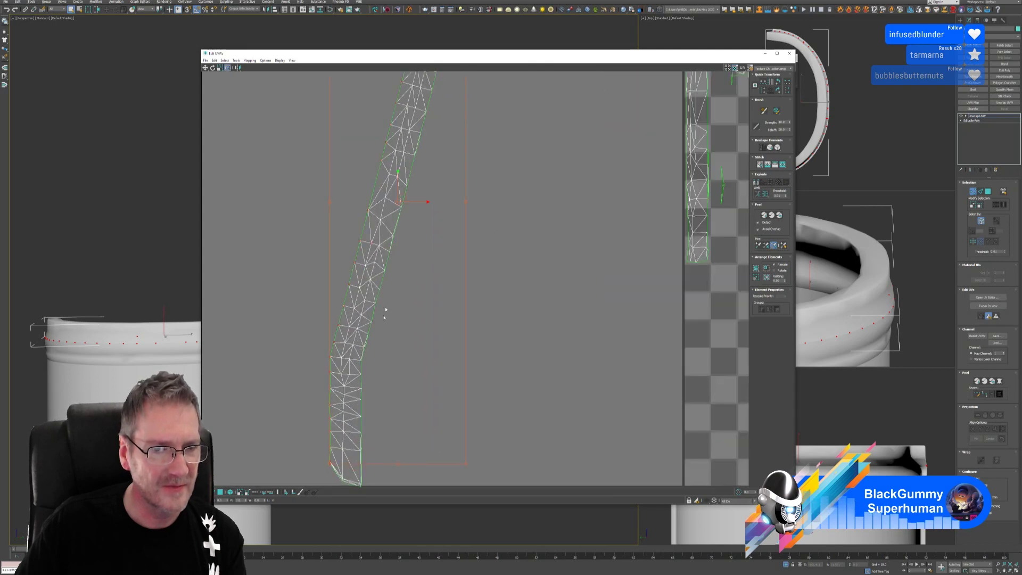
middle_click_drag(397, 270, 381, 338)
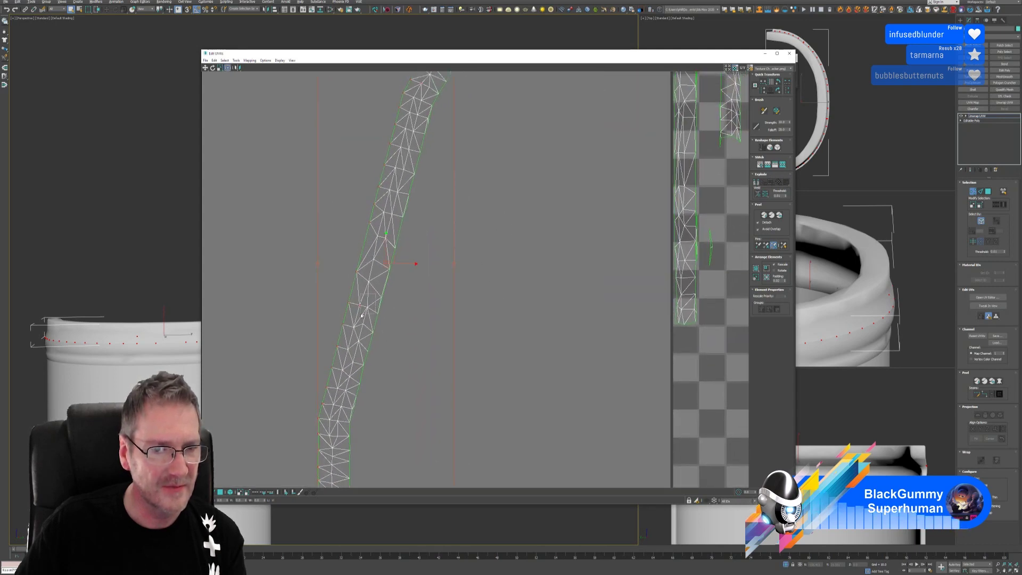
middle_click_drag(379, 313, 367, 405)
mouse_move(402, 325)
middle_mouse_down()
mouse_move(382, 382)
mouse_move(388, 351)
middle_mouse_up()
left_click(396, 207)
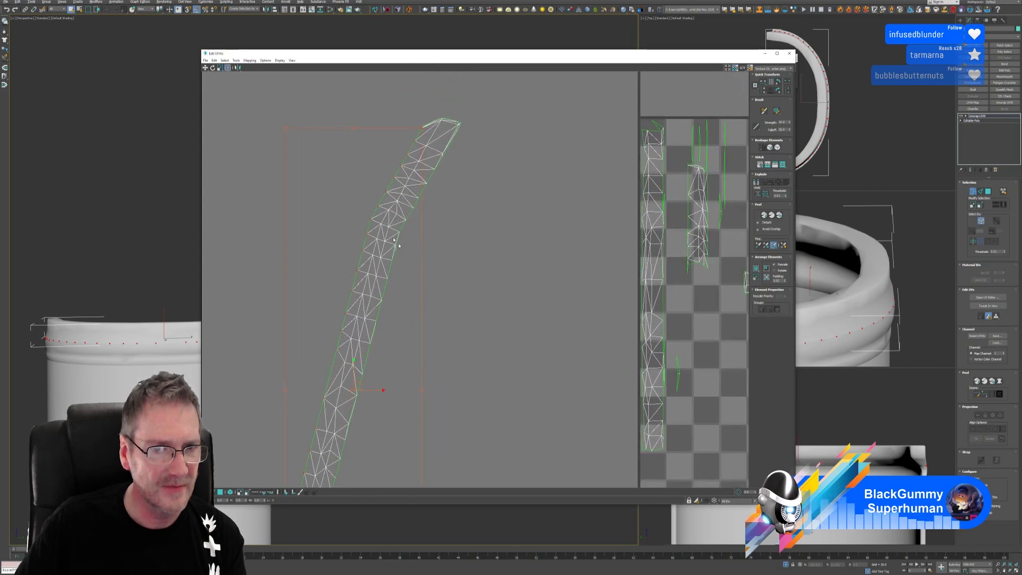
middle_click_drag(453, 322, 445, 276)
middle_click_drag(526, 254, 498, 299)
middle_click_drag(485, 263, 493, 282)
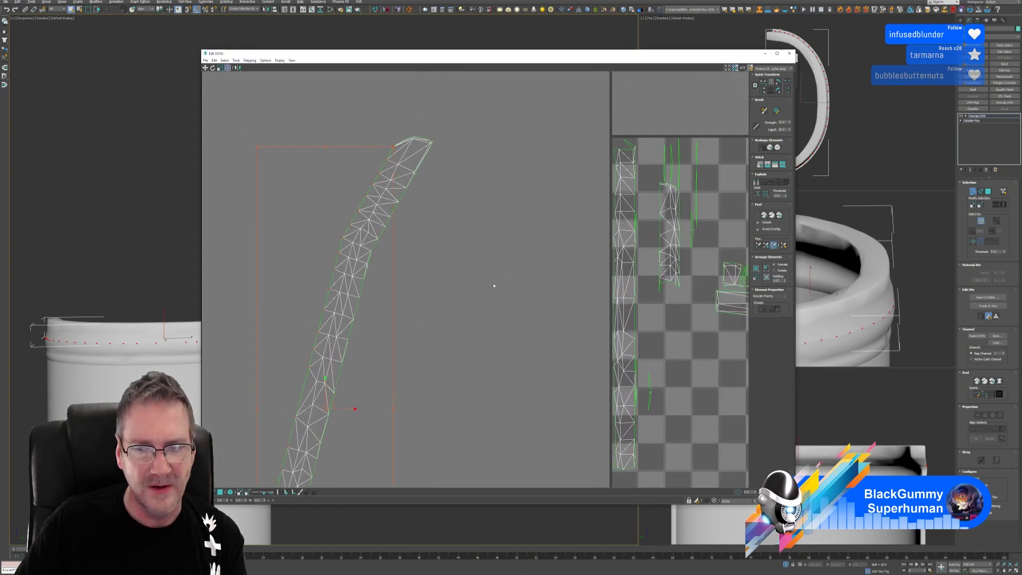
key("ctrl+z")
middle_click_drag(480, 280, 518, 213)
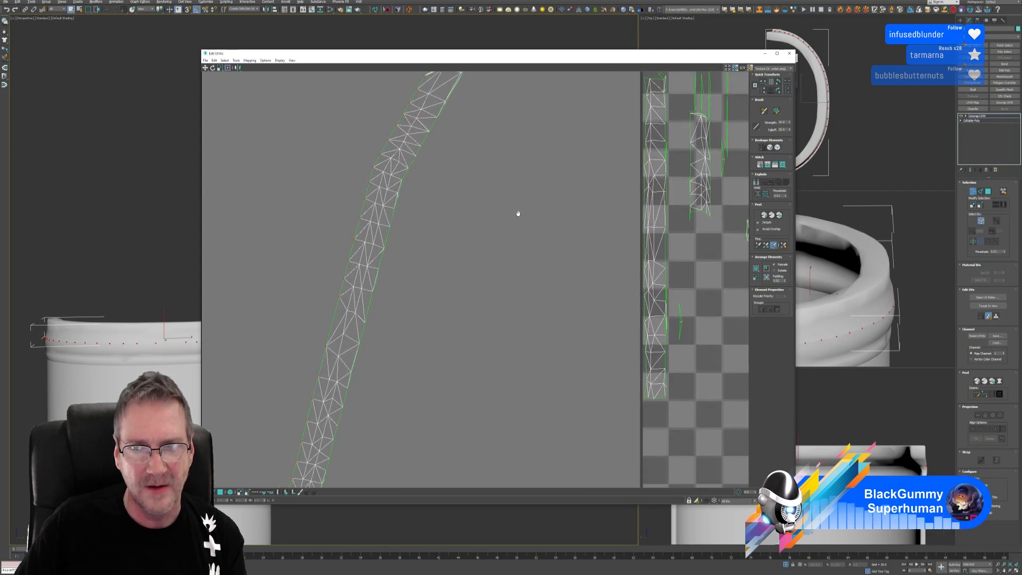
middle_click_drag(498, 267, 492, 295)
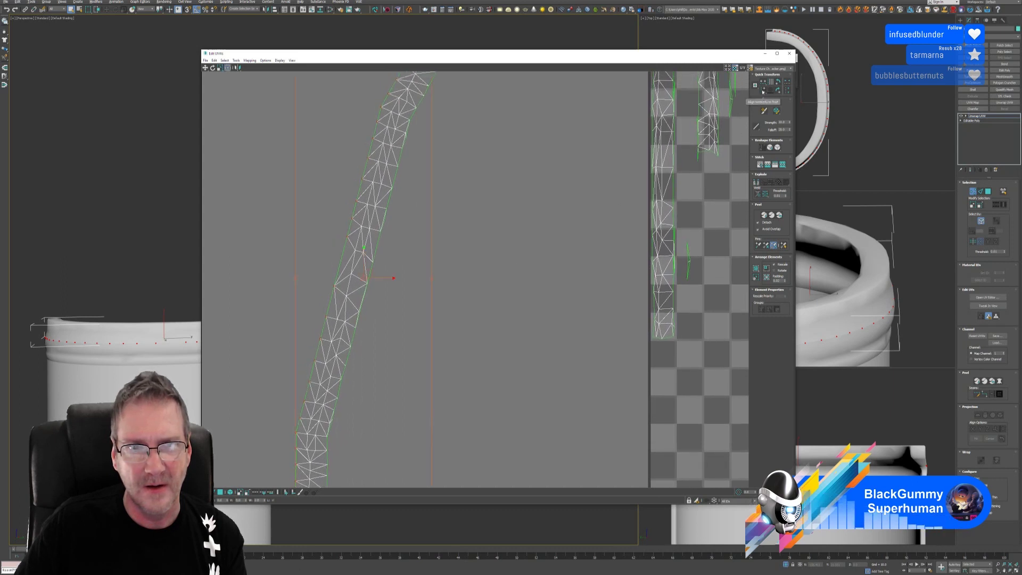
Align the selected left border vertices into a vertical line and move them left, clear of the strip.
left_click(763, 92)
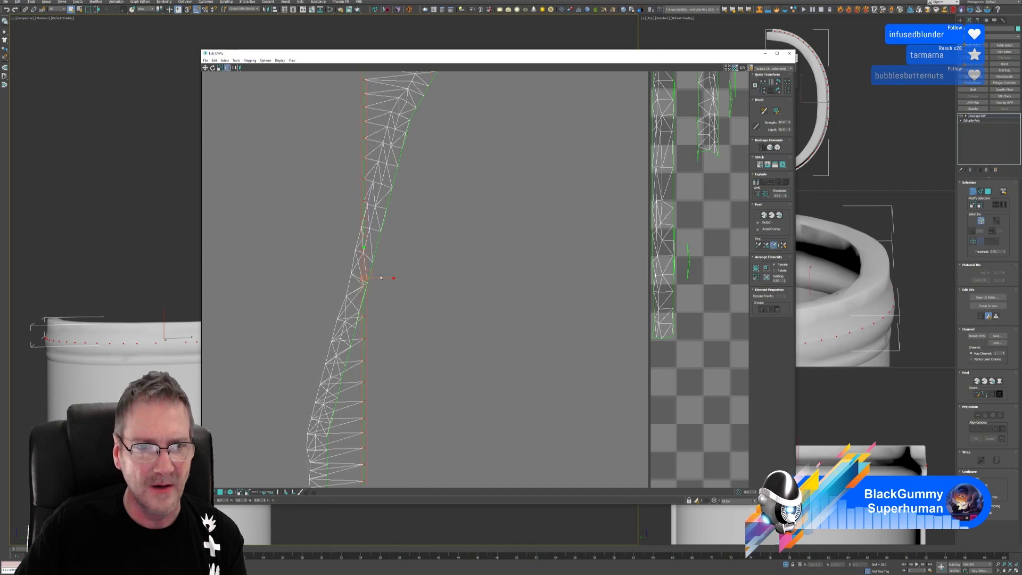
left_click_drag(385, 278, 304, 279)
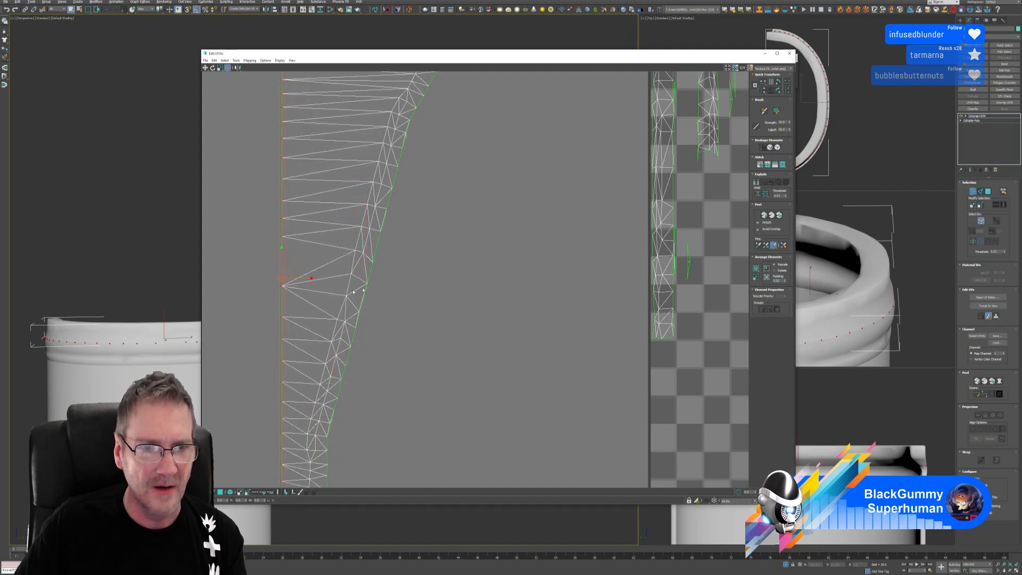
middle_click_drag(387, 296, 398, 258)
scroll(398, 258, "down", 2)
scroll(398, 258, "down", 2)
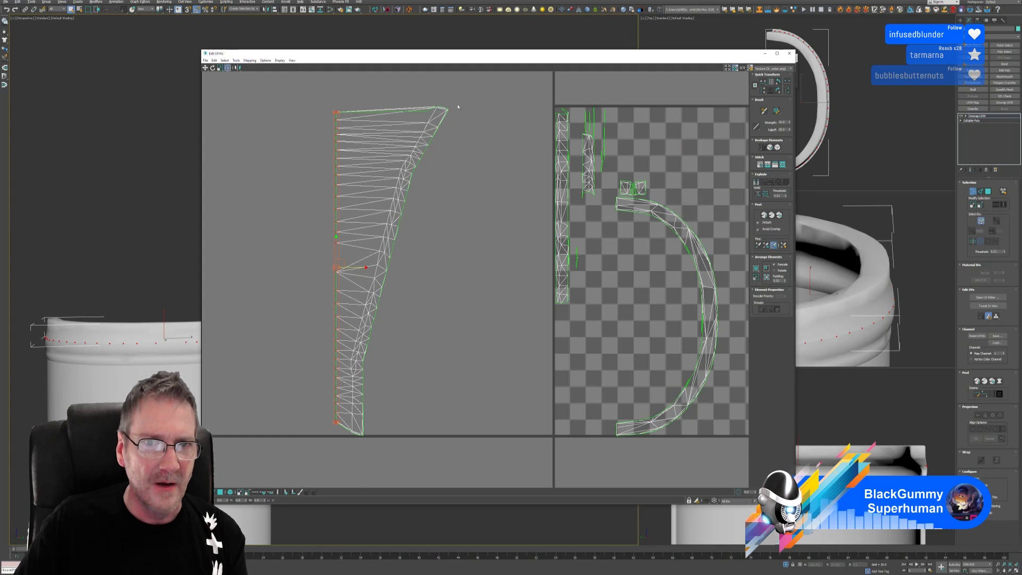
Select the strip's right border vertices from the top tip down past its middle.
scroll(462, 109, "up", 2)
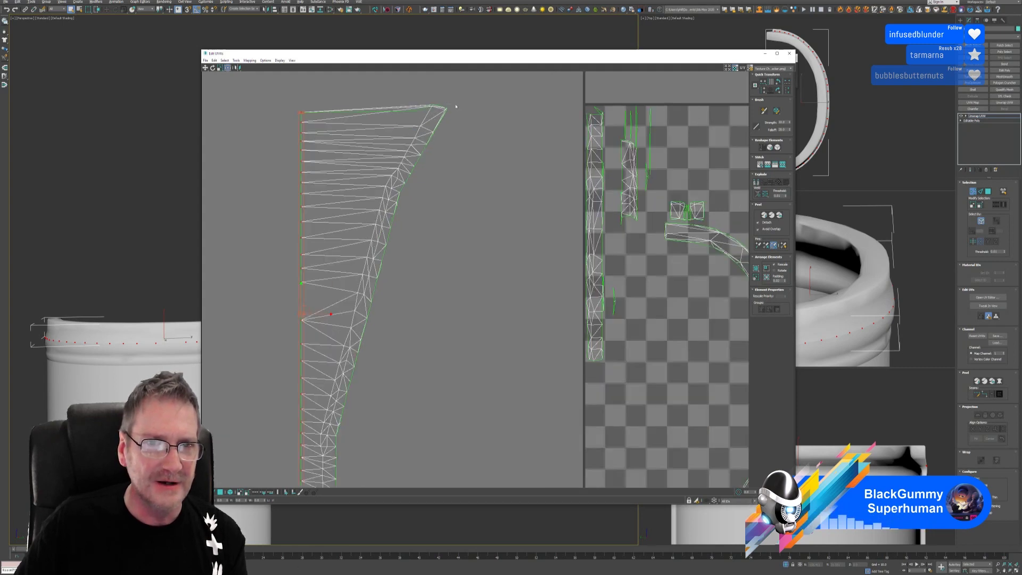
left_click(447, 109)
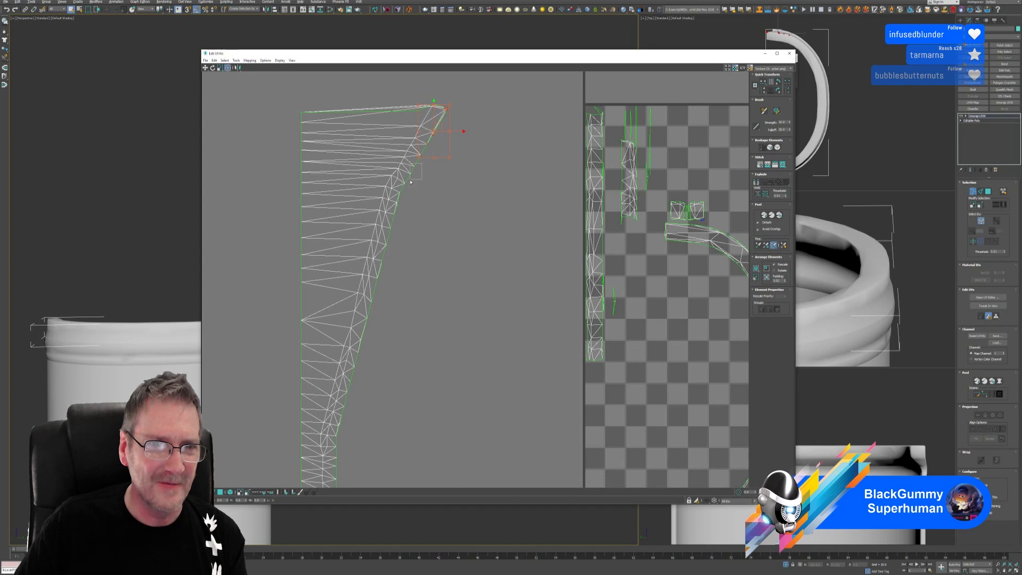
scroll(405, 199, "up", 2)
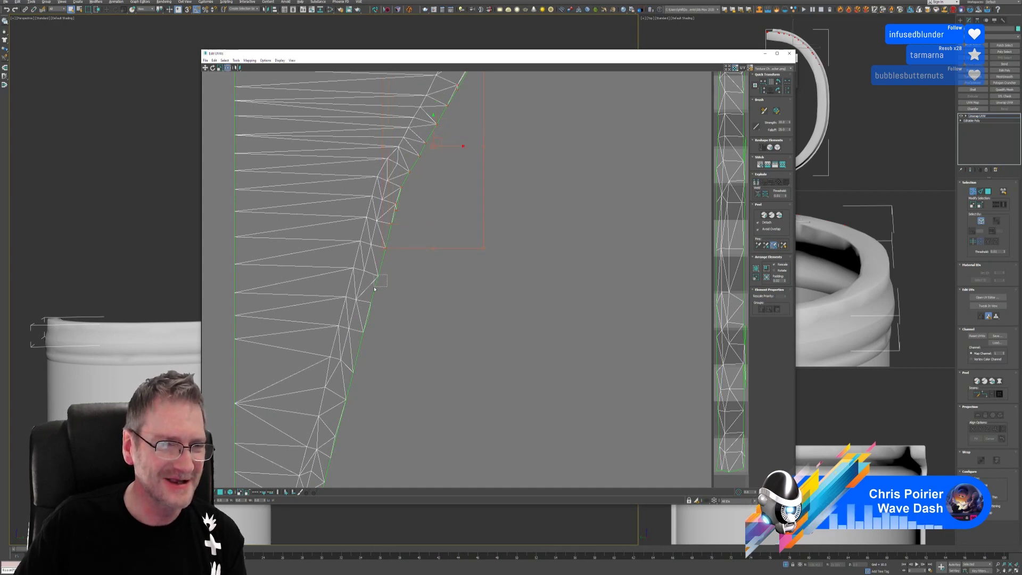
left_click_drag(358, 347, 358, 347, "ctrl")
middle_click_drag(381, 359, 426, 221)
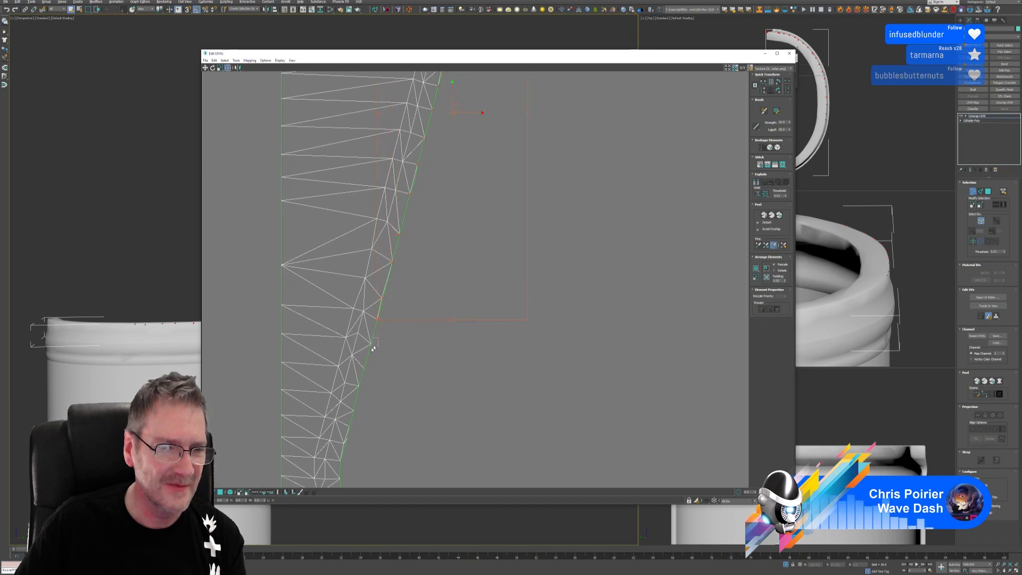
middle_click_drag(389, 366, 456, 272)
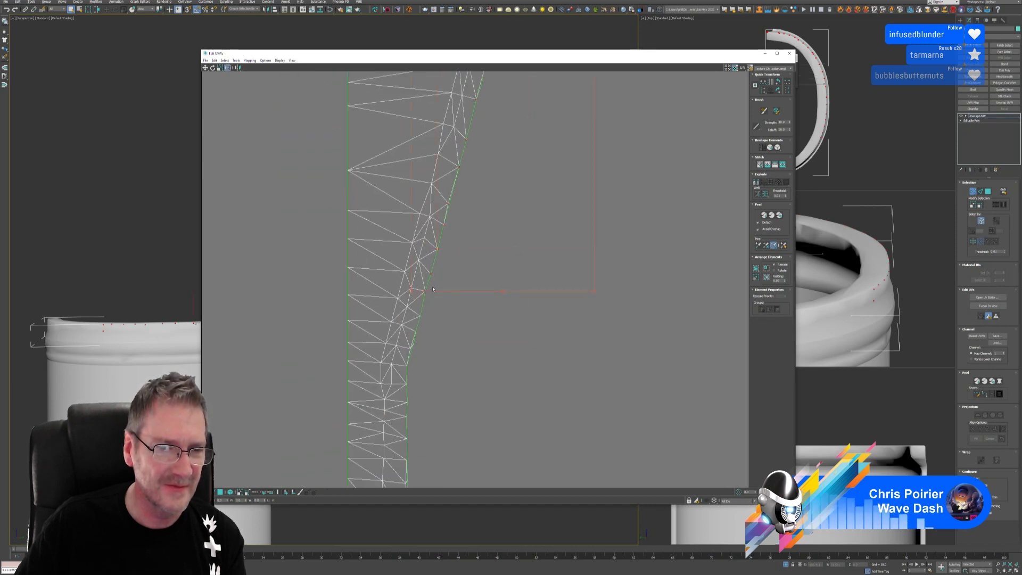
Remove the stray inner vertex from the selection and extend it along the right border to the strip's bottom corner.
left_click_drag(387, 318, 420, 283)
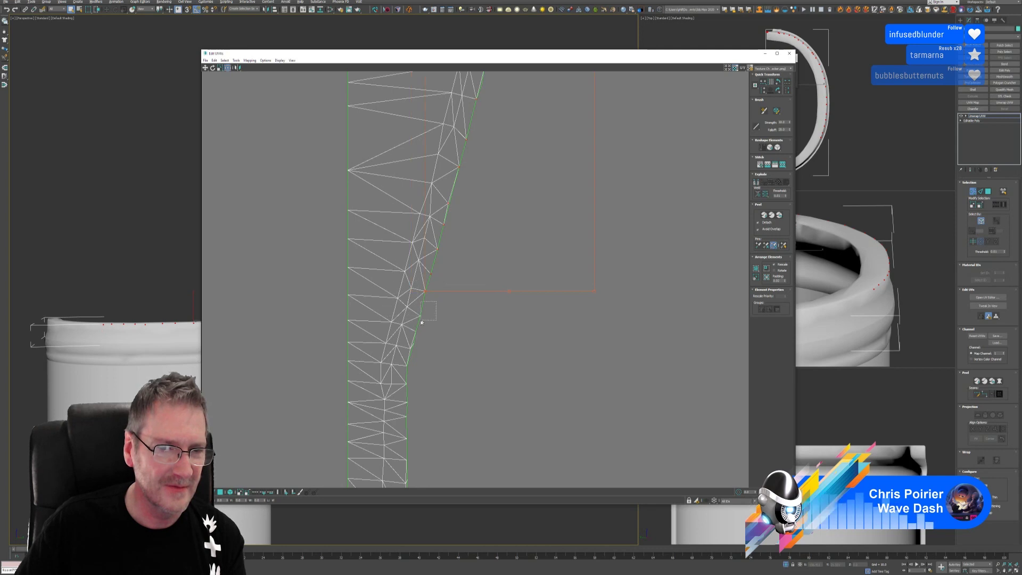
left_click_drag(422, 322, 414, 342, "ctrl")
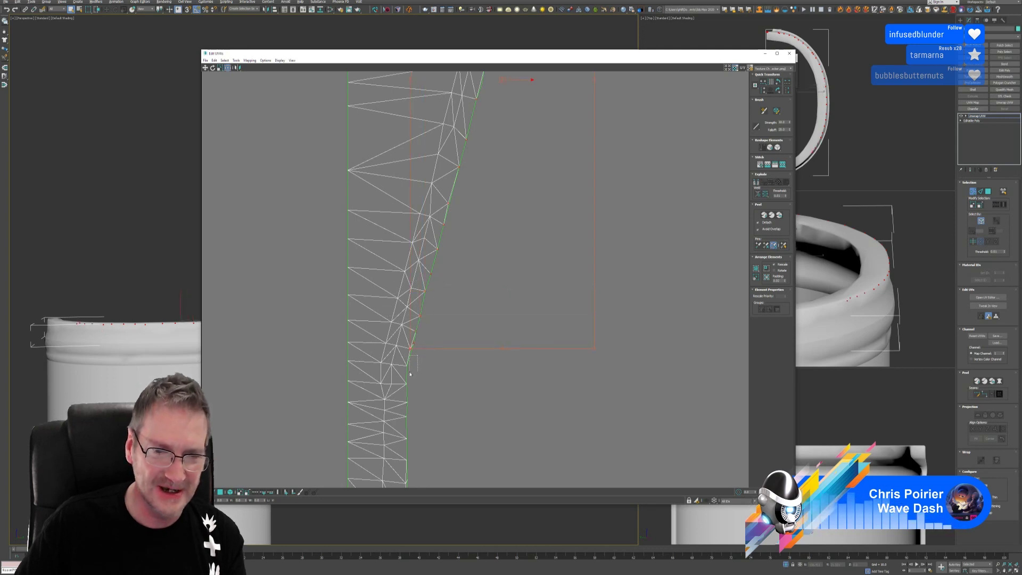
middle_click_drag(432, 398, 441, 300)
scroll(441, 300, "down", 2)
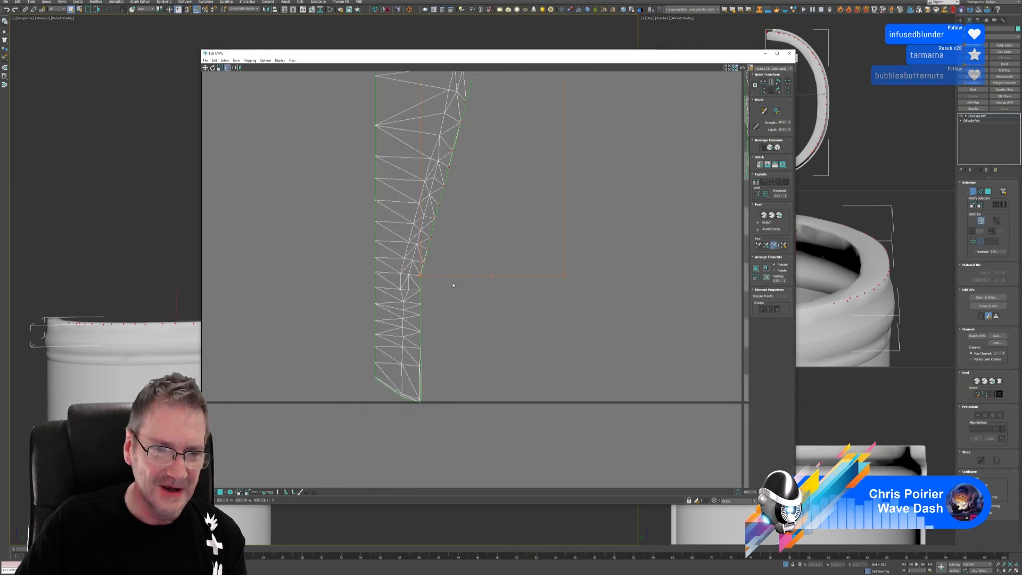
left_click_drag(454, 418, 418, 279, "ctrl")
scroll(412, 416, "up", 5)
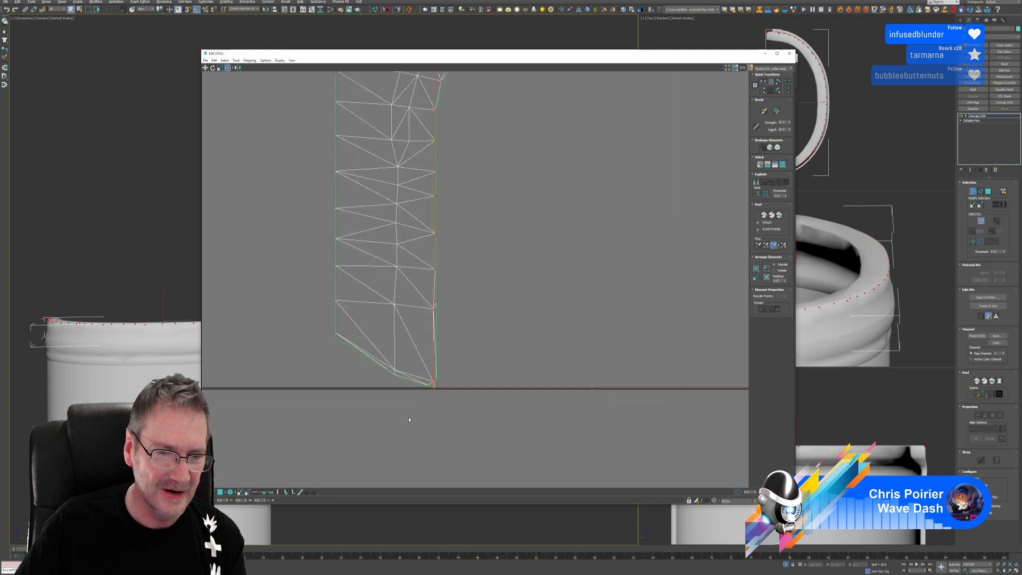
left_click_drag(445, 357, 445, 357)
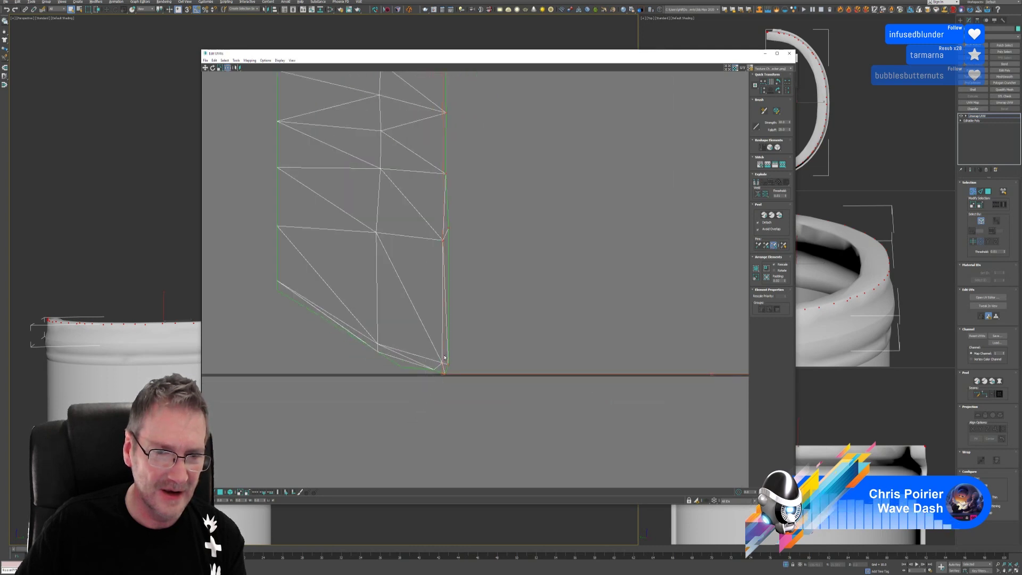
scroll(449, 381, "up", 4)
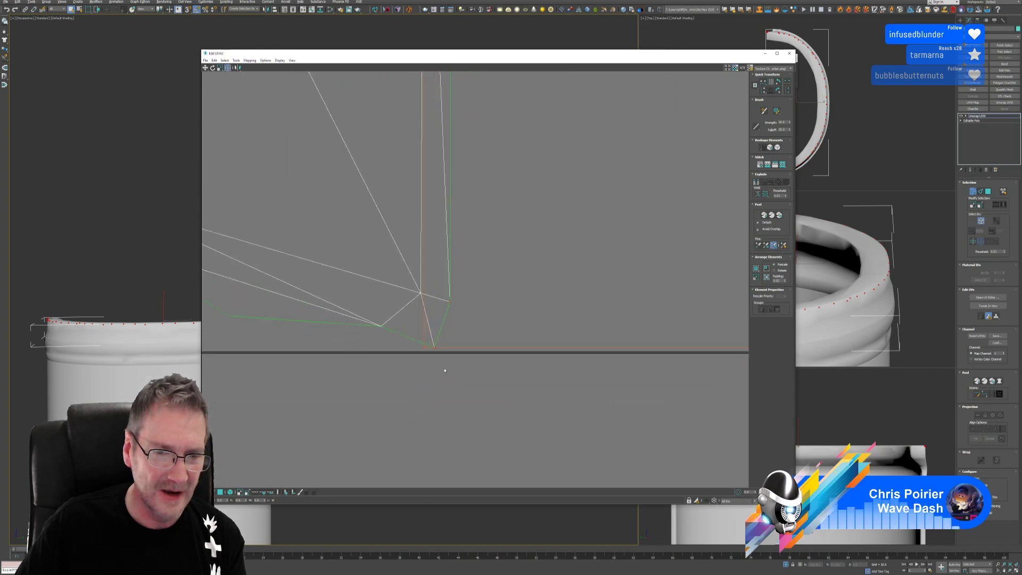
scroll(430, 381, "down", 5)
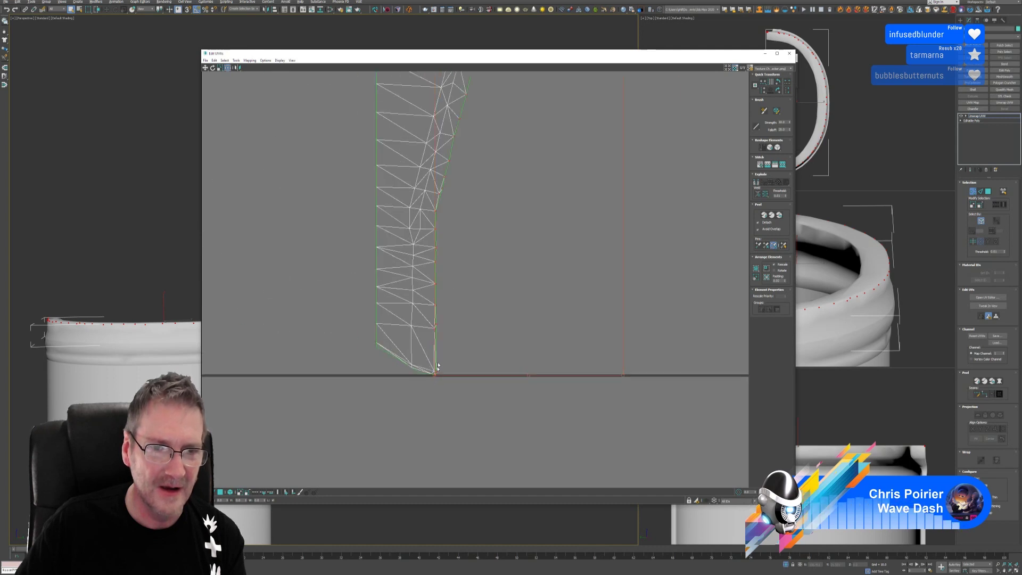
scroll(432, 342, "up", 4)
scroll(432, 339, "up", 2)
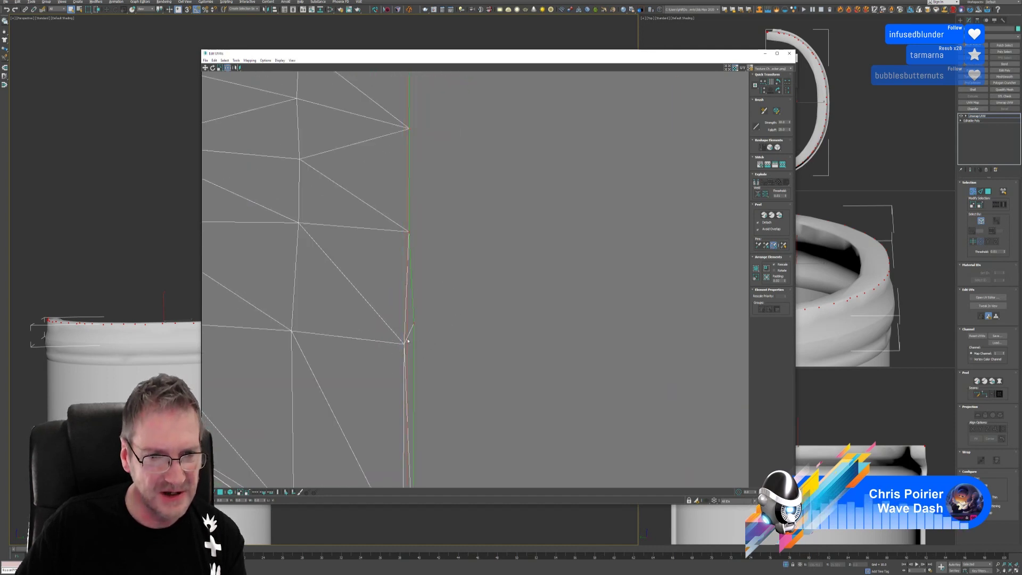
Check the selected right border vertices from the strip's lower end up to its top tip.
middle_click_drag(458, 281, 447, 406)
scroll(446, 406, "down", 3)
middle_click_drag(447, 246, 436, 374)
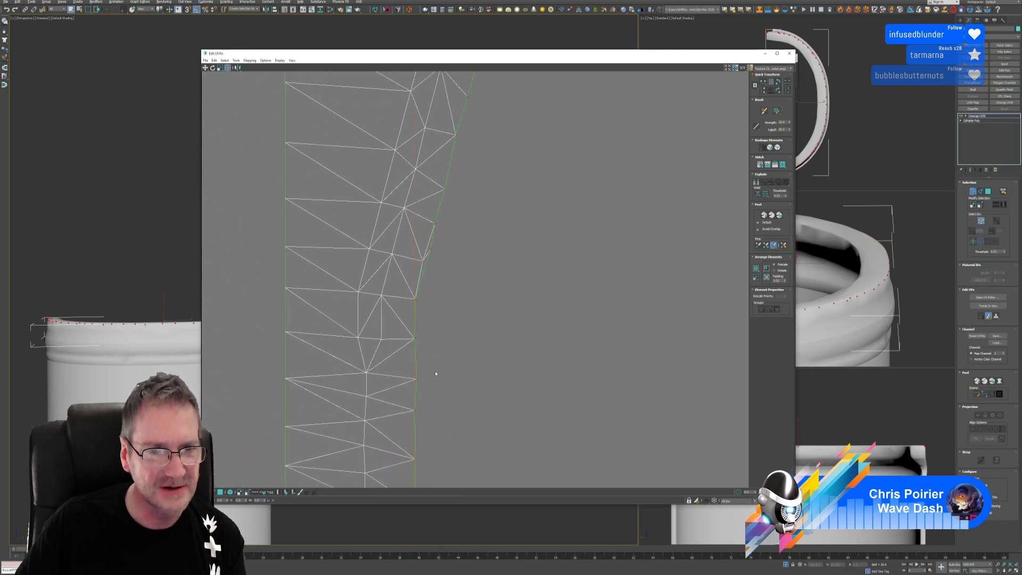
scroll(416, 274, "up", 2)
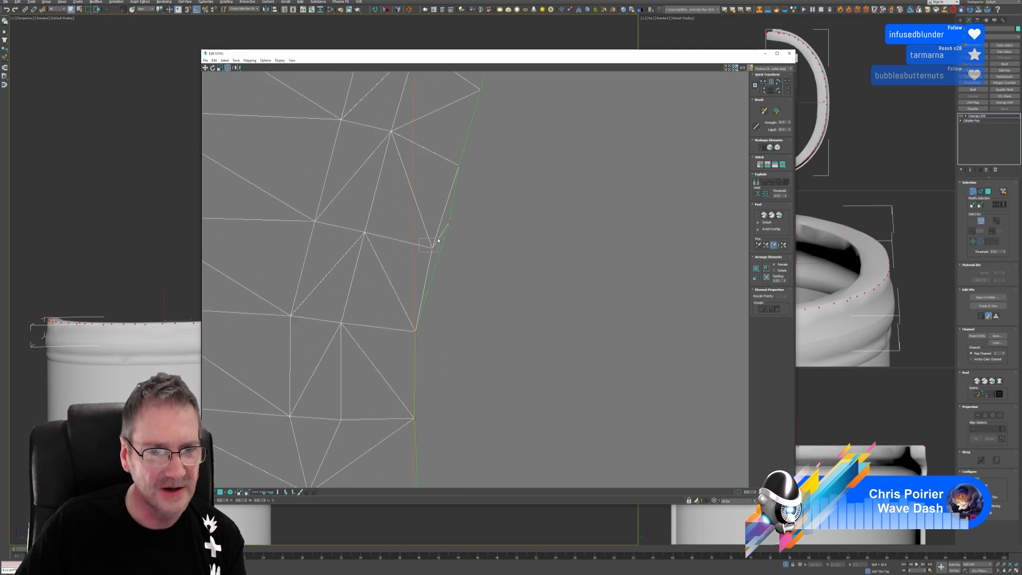
middle_click_drag(478, 249, 433, 376)
middle_click_drag(438, 281, 420, 383)
scroll(434, 250, "up", 3)
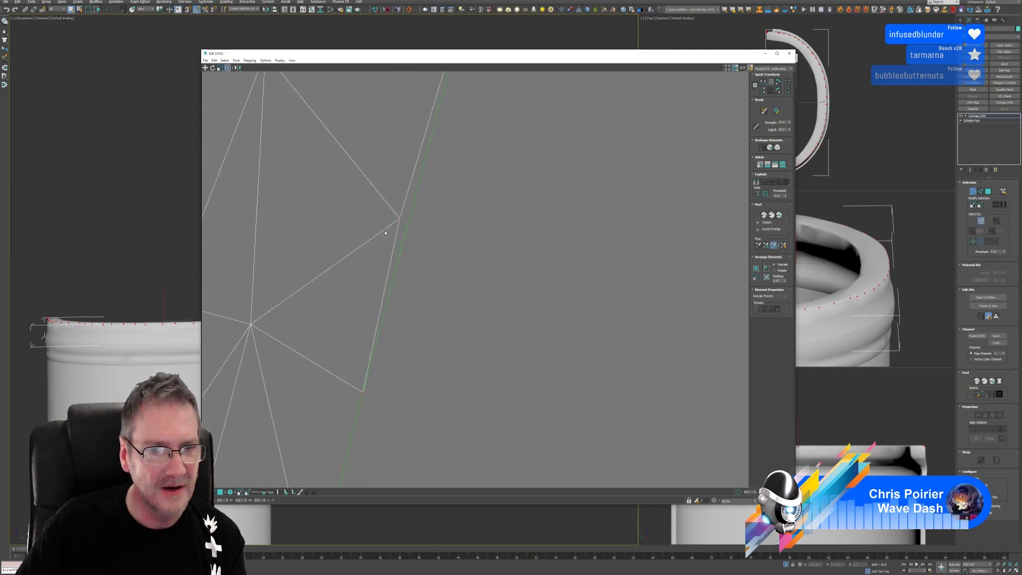
scroll(409, 307, "down", 2)
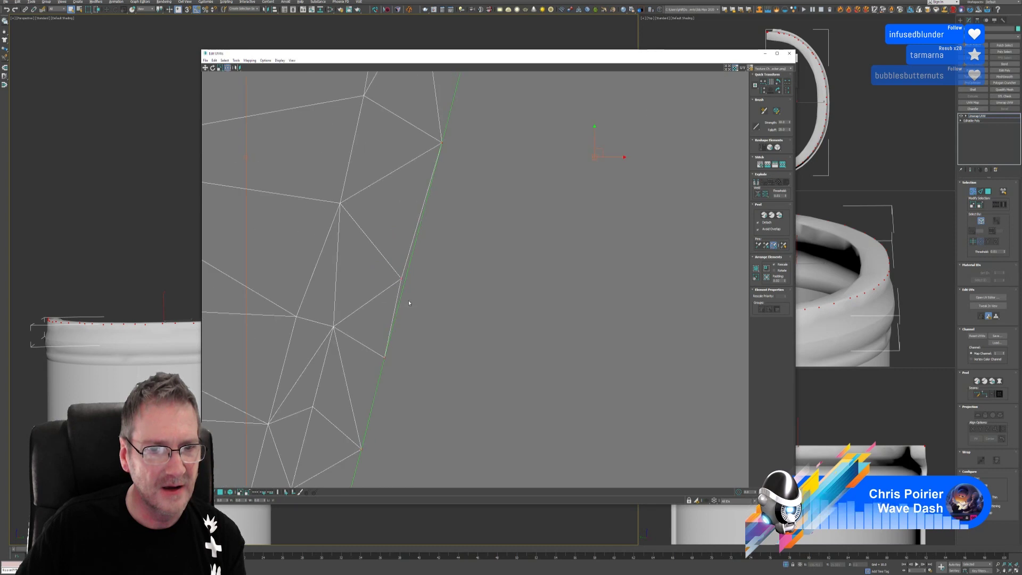
scroll(409, 302, "down", 3)
mouse_move(435, 246)
middle_mouse_down()
mouse_move(396, 381)
mouse_move(431, 288)
mouse_move(406, 370)
mouse_move(408, 325)
mouse_move(404, 367)
middle_mouse_up()
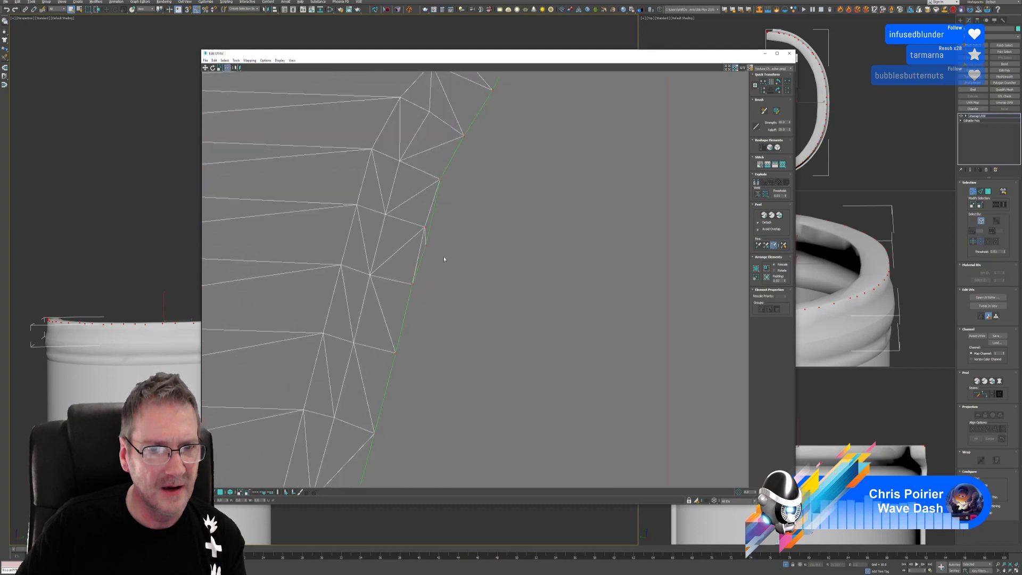
scroll(443, 256, "up", 1)
scroll(449, 228, "down", 2)
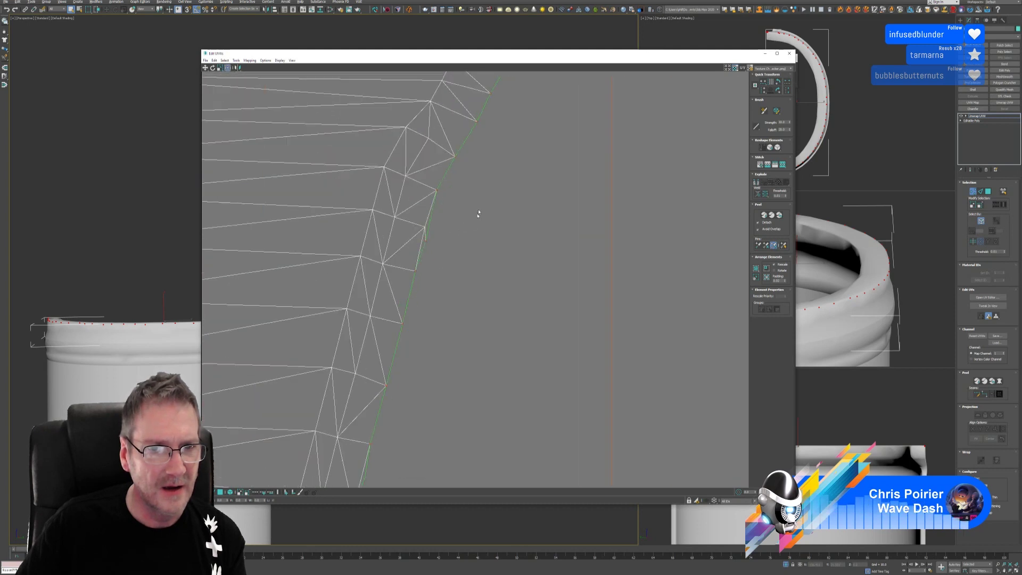
middle_click_drag(479, 213, 438, 325)
scroll(506, 214, "down", 2)
scroll(478, 196, "up", 3)
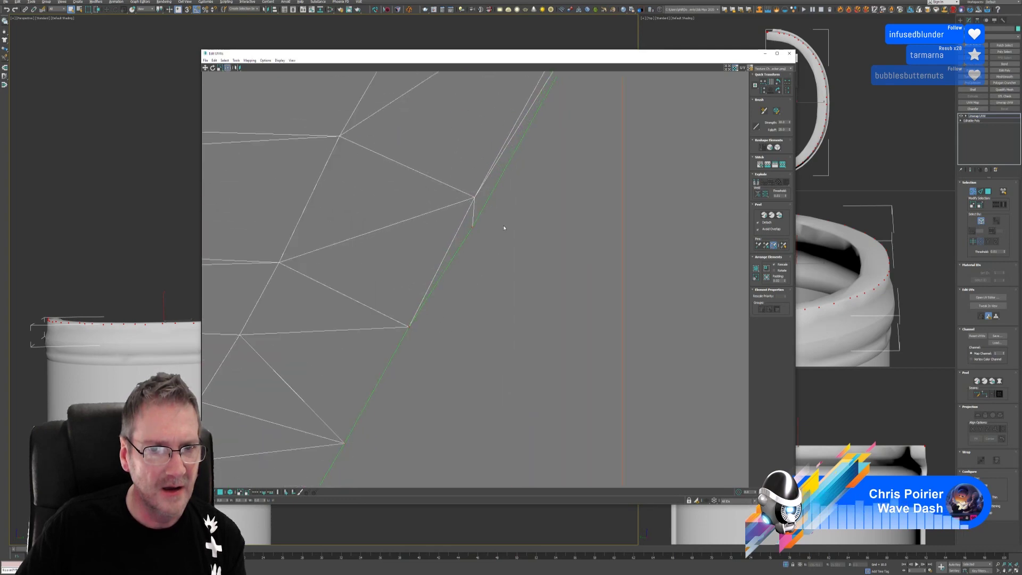
scroll(505, 228, "down", 2)
middle_click_drag(527, 197, 446, 311)
scroll(446, 311, "up", 2)
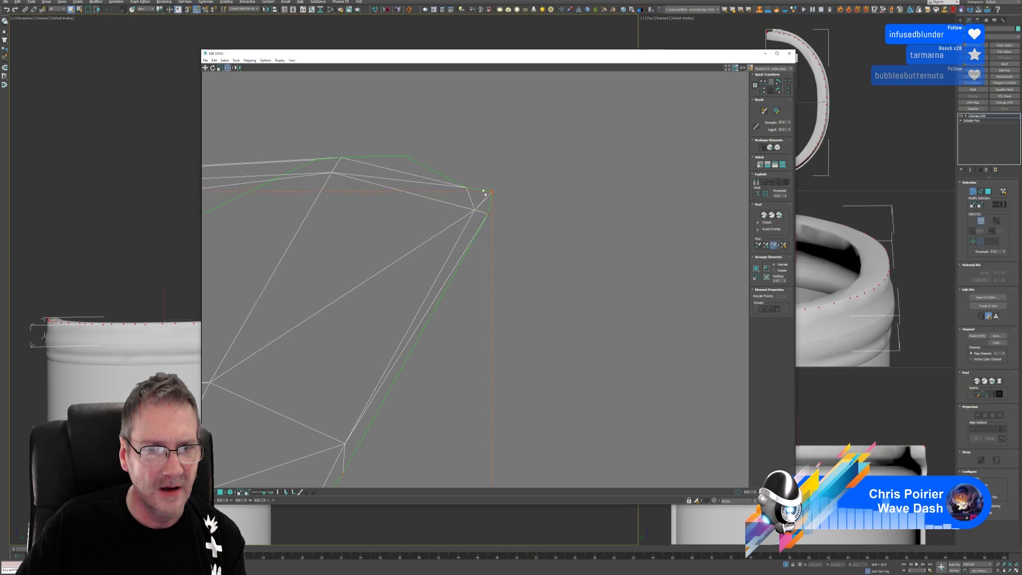
middle_click_drag(496, 276, 512, 216)
Recheck the right border selection from the strip's top tip down to its bottom corner.
scroll(509, 237, "down", 1)
middle_click_drag(438, 346, 541, 177)
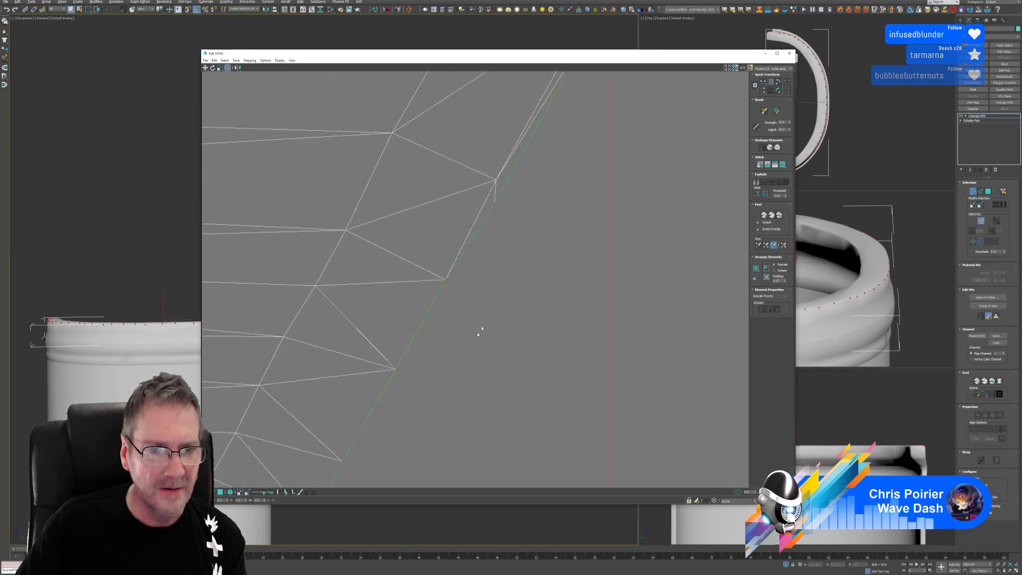
middle_click_drag(480, 326, 528, 154)
middle_click_drag(467, 296, 558, 183)
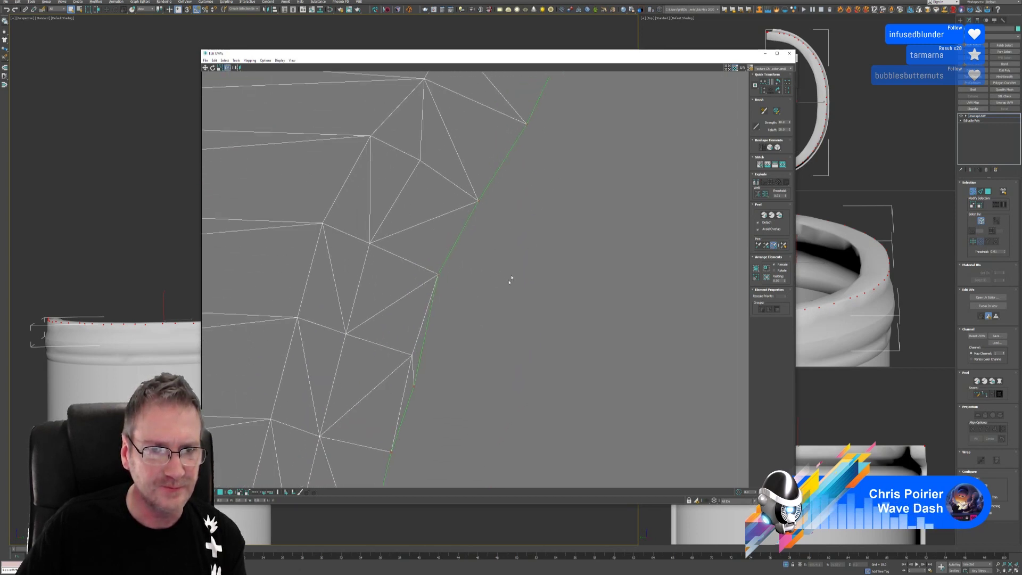
scroll(534, 197, "down", 2)
scroll(497, 182, "up", 3)
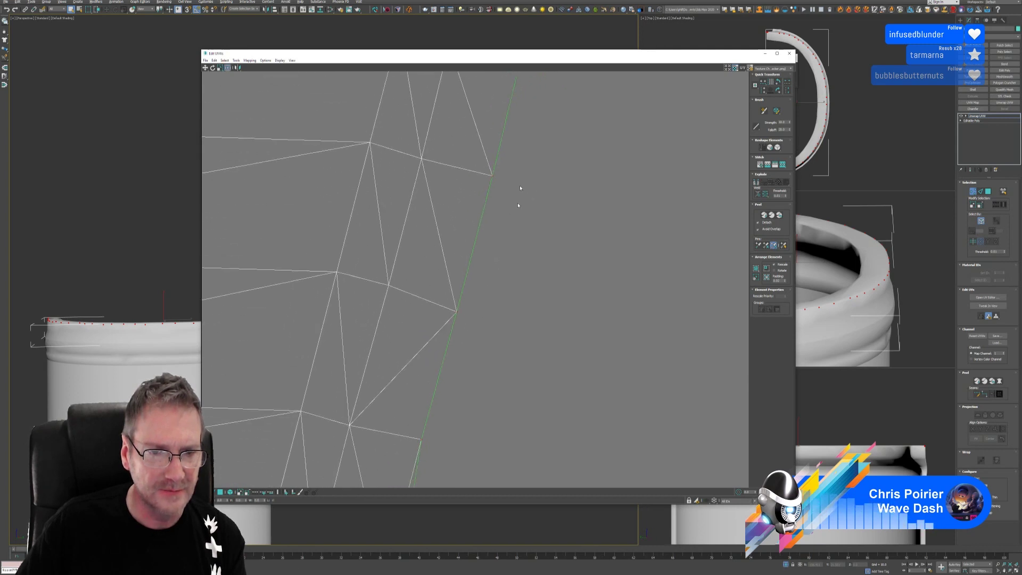
middle_click_drag(505, 326, 511, 245)
middle_click_drag(470, 369, 509, 249)
middle_click_drag(465, 328, 497, 232)
middle_click_drag(473, 347, 493, 251)
middle_click_drag(454, 365, 485, 249)
middle_click_drag(469, 335, 514, 193)
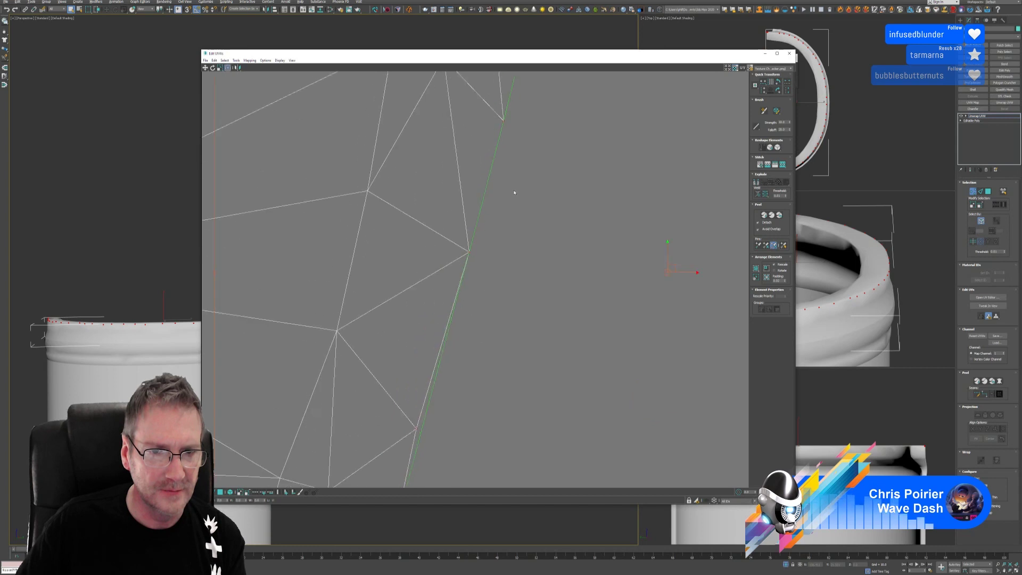
scroll(515, 192, "down", 3)
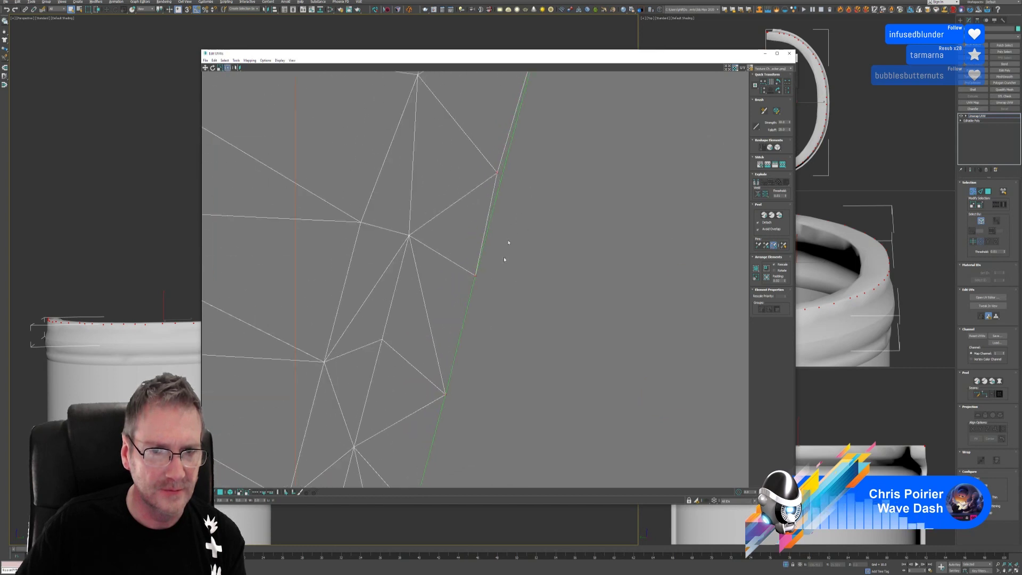
scroll(485, 339, "down", 1)
mouse_move(514, 254)
middle_mouse_down()
mouse_move(485, 303)
mouse_move(515, 213)
mouse_move(487, 286)
mouse_move(488, 207)
middle_mouse_up()
middle_click_drag(465, 322, 480, 251)
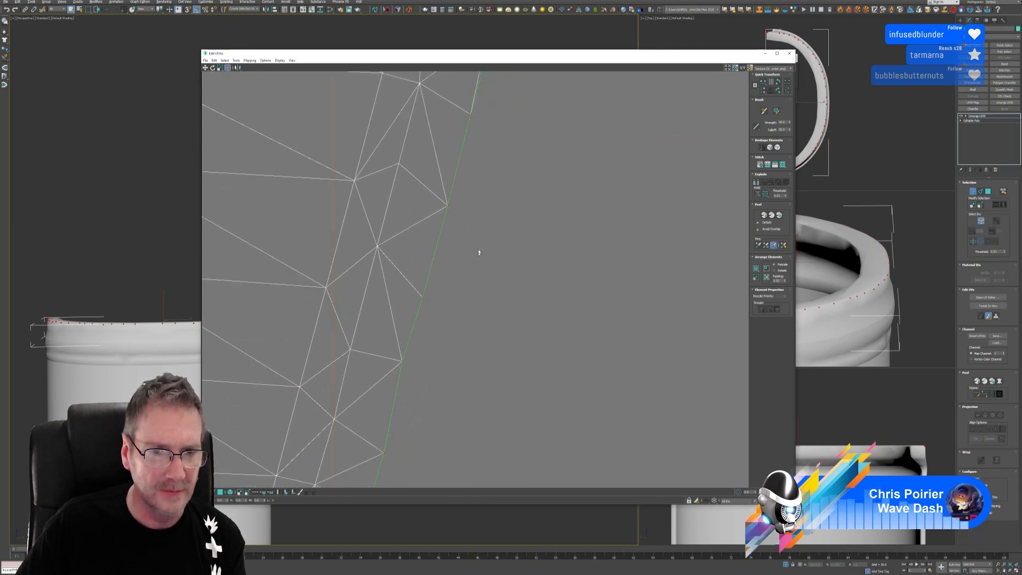
mouse_move(457, 342)
middle_mouse_down()
mouse_move(476, 245)
mouse_move(491, 274)
middle_mouse_up()
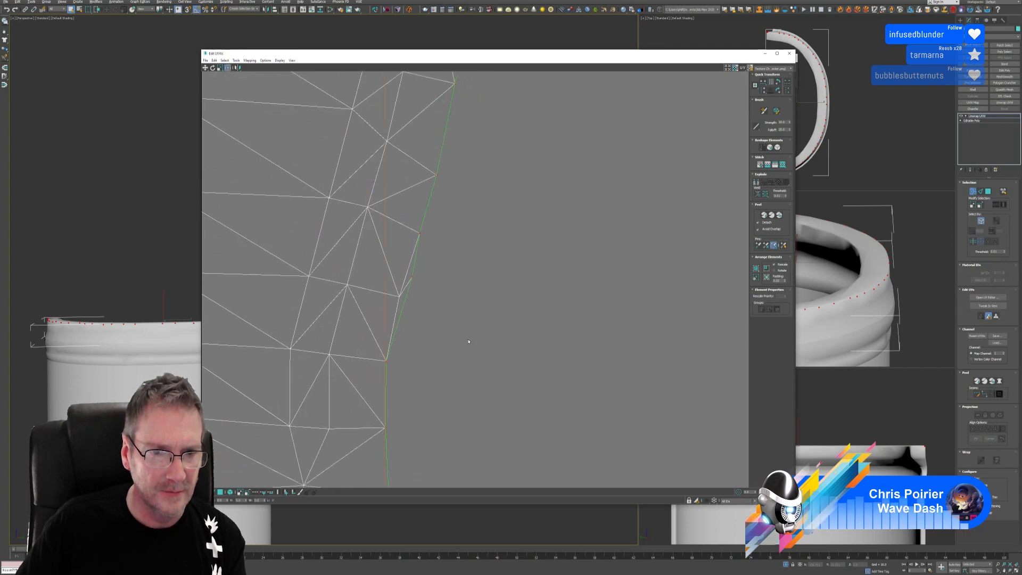
mouse_move(466, 372)
middle_mouse_down()
mouse_move(504, 261)
mouse_move(457, 240)
middle_mouse_up()
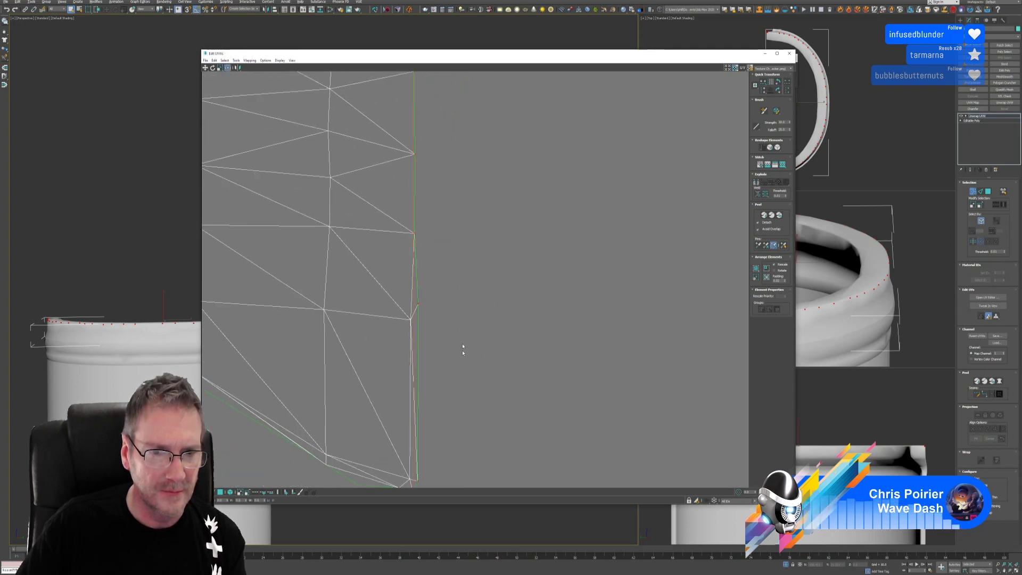
middle_click_drag(463, 349, 459, 254)
scroll(451, 344, "down", 6)
middle_click_drag(508, 283, 485, 347)
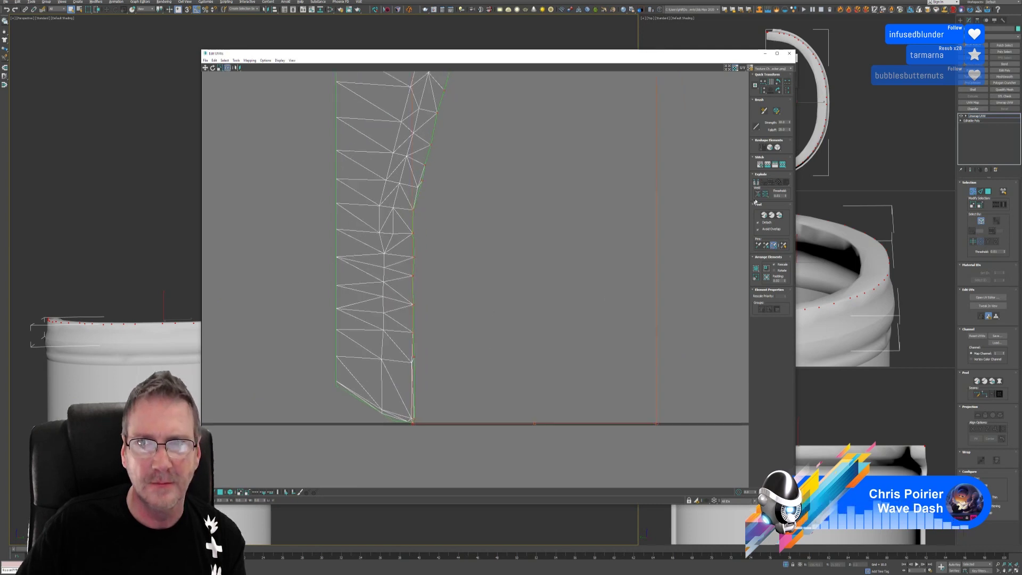
Align the selected right border vertices into a vertical line and move them right, clear of the strip.
left_click(764, 92)
middle_click_drag(577, 193, 510, 287)
scroll(542, 246, "down", 3)
scroll(516, 239, "down", 3)
middle_click_drag(530, 217, 500, 275)
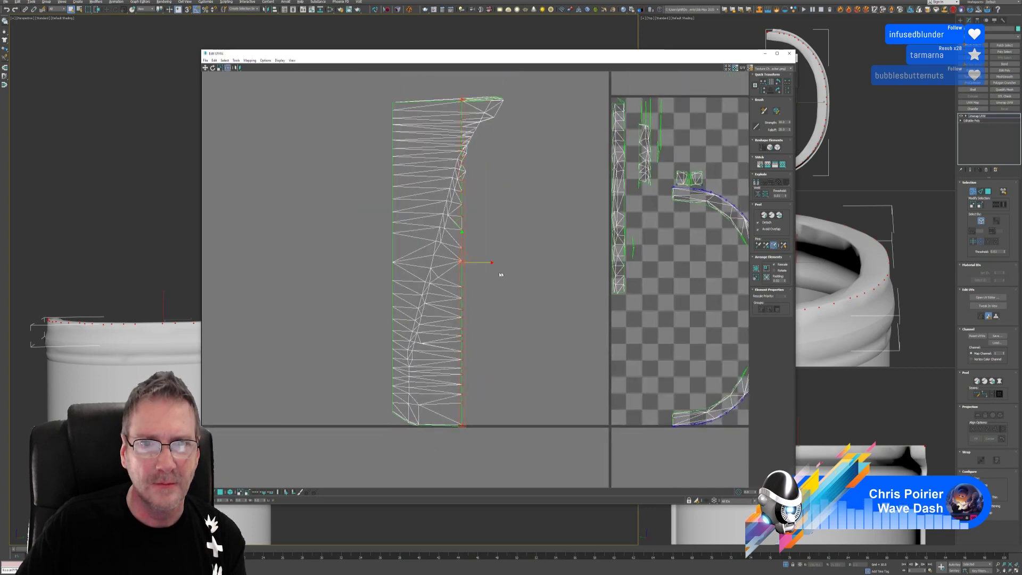
left_click_drag(487, 257, 544, 255)
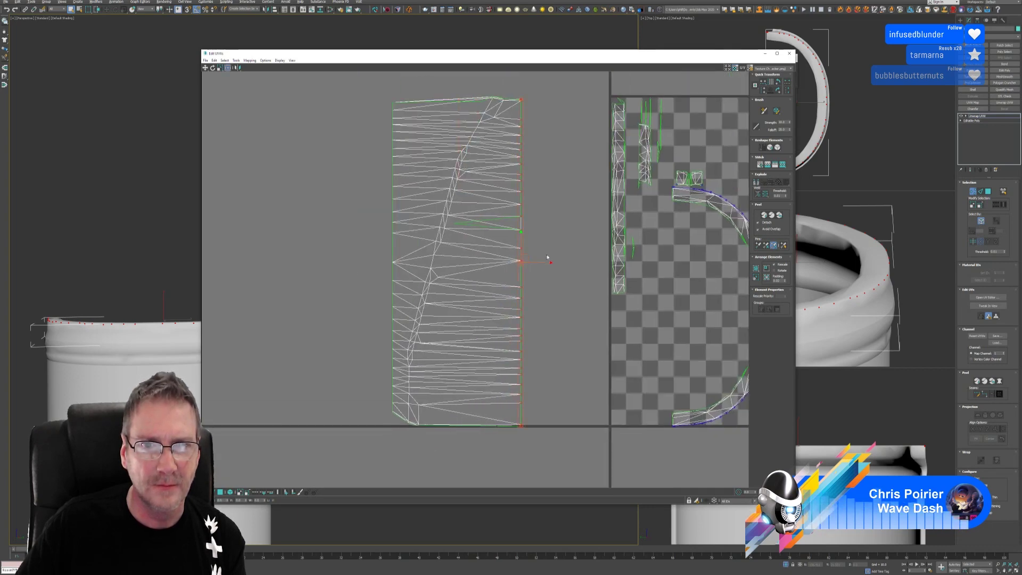
Reselect the aligned right border and move it back left to inspect its gap, and undo the moves and alignment.
middle_click_drag(561, 185, 553, 212)
left_click(547, 213)
scroll(513, 257, "up", 2)
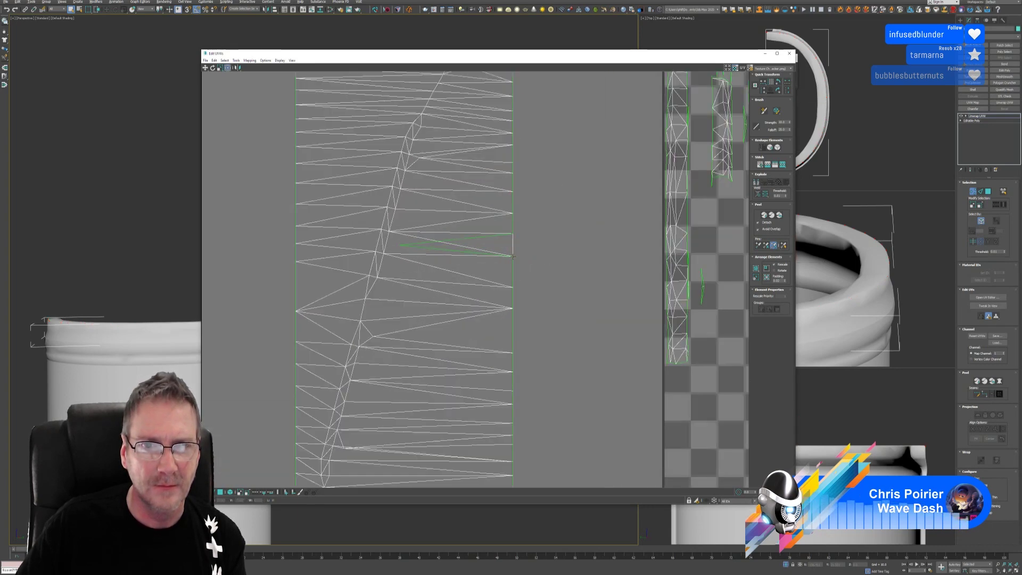
left_click_drag(495, 77, 532, 542)
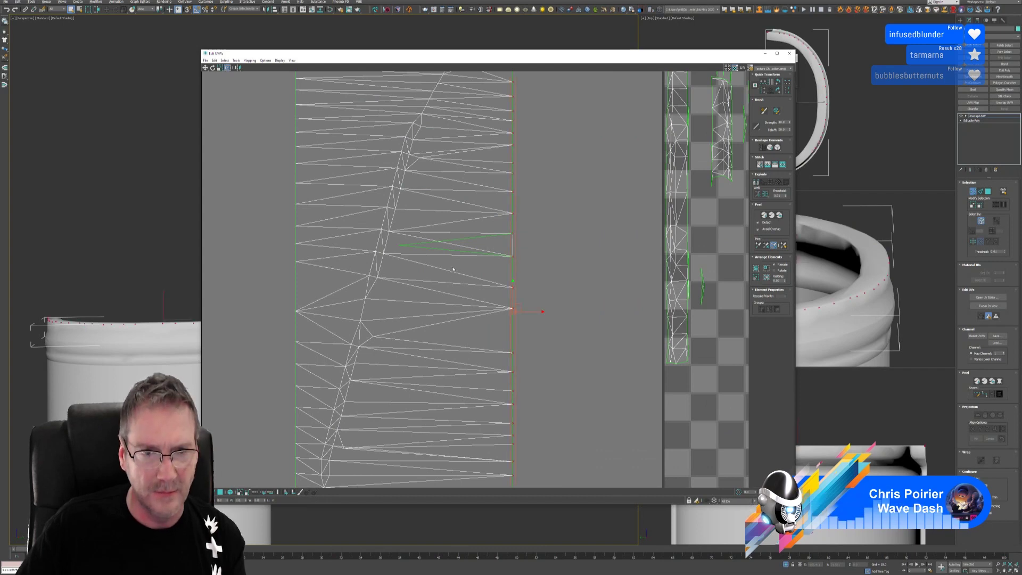
left_click_drag(539, 311, 440, 311)
scroll(399, 251, "up", 5)
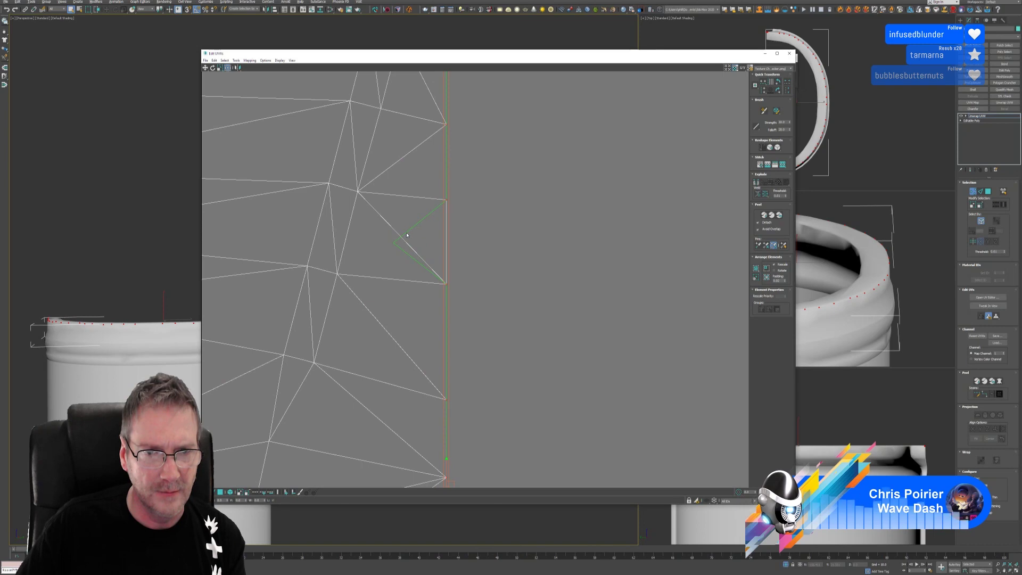
scroll(400, 245, "down", 5)
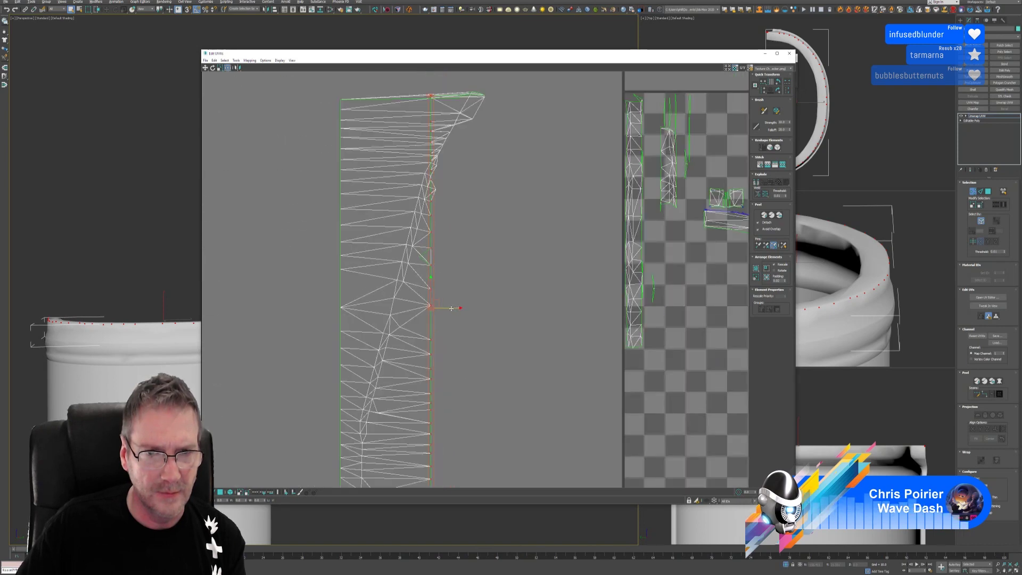
key("ctrl+z")
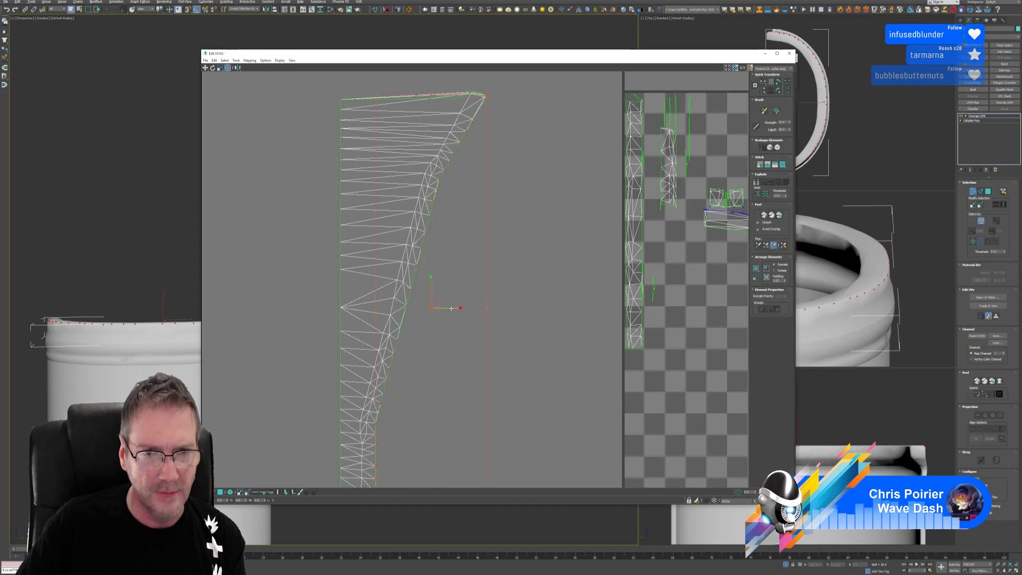
Examine the middle stretch of the strip's right border for vertices missing from the selection.
scroll(417, 293, "up", 2)
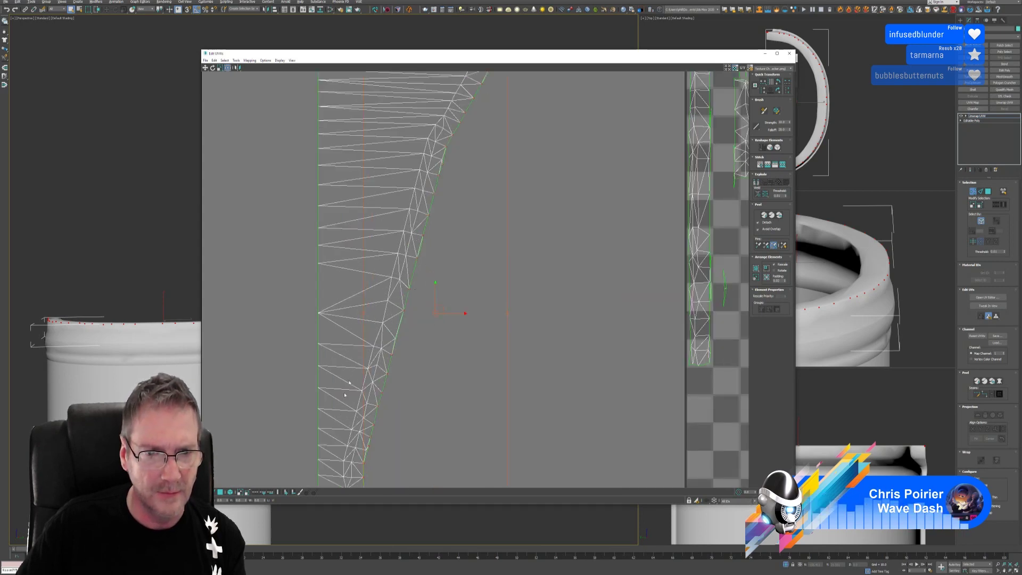
middle_click_drag(449, 222, 451, 279)
scroll(449, 226, "up", 2)
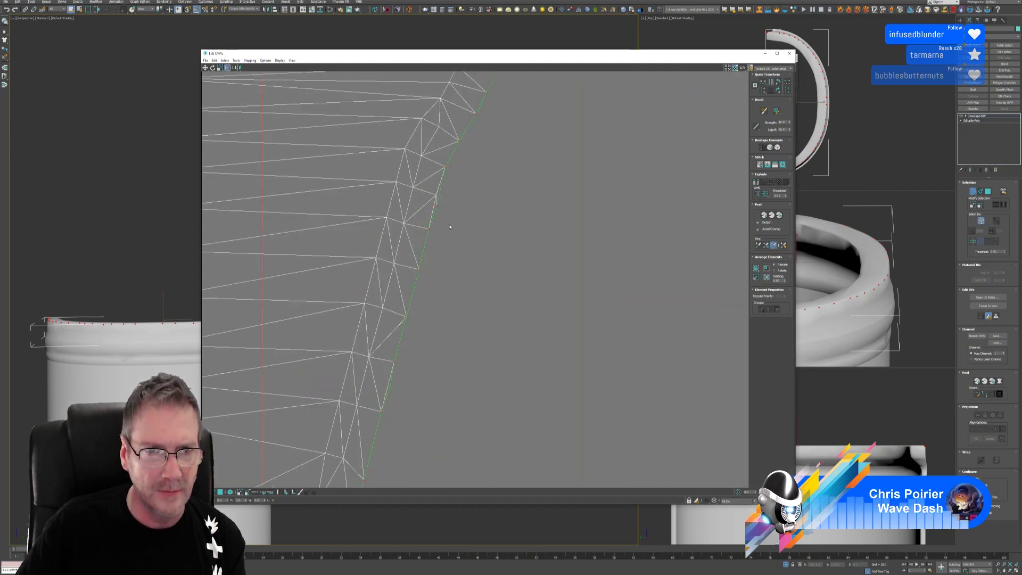
scroll(449, 225, "up", 2)
middle_click_drag(413, 356, 482, 126)
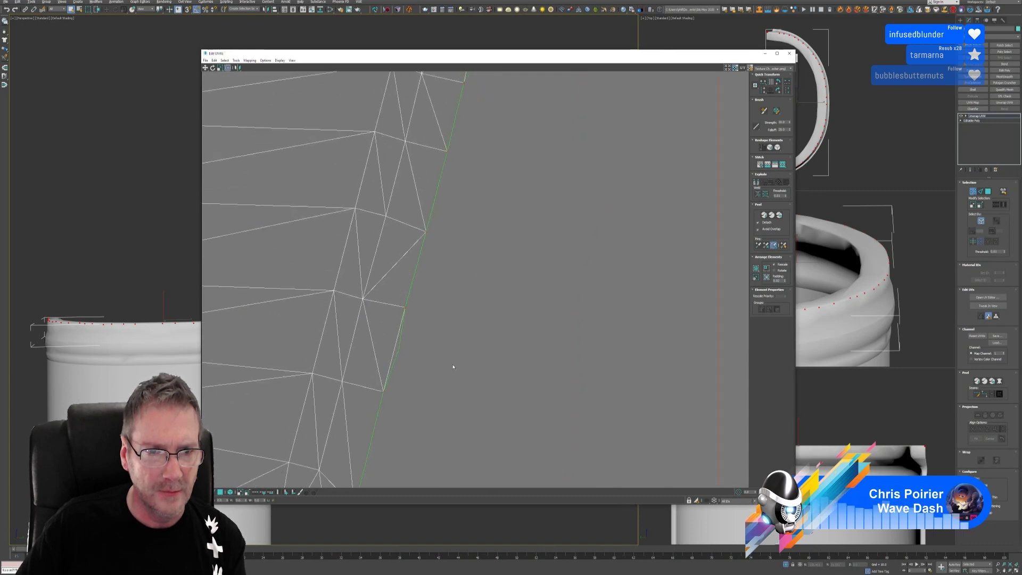
middle_click_drag(454, 367, 490, 212)
middle_click_drag(425, 331, 463, 244)
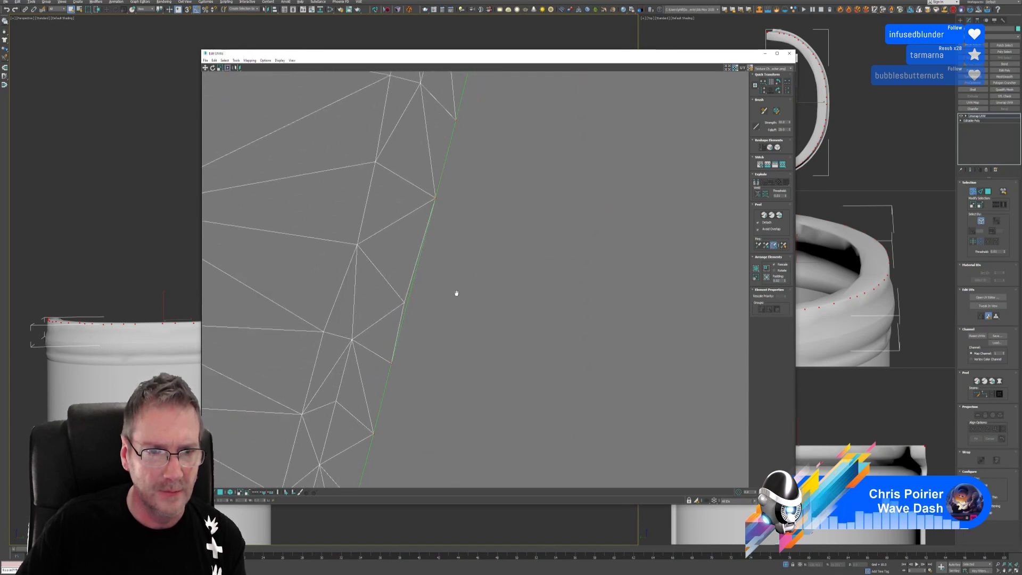
middle_click_drag(456, 293, 478, 225)
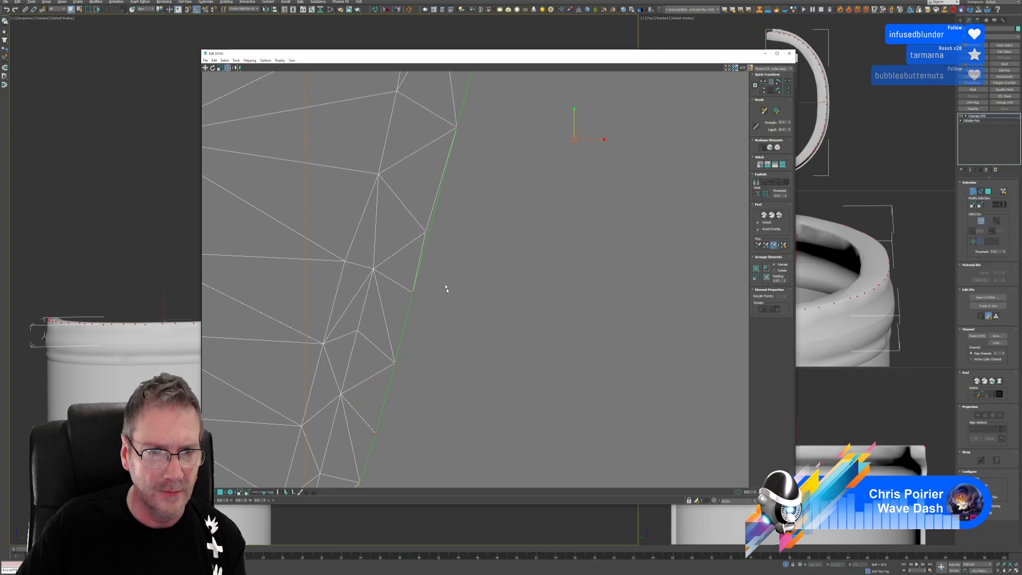
scroll(445, 287, "down", 4)
scroll(456, 300, "down", 5)
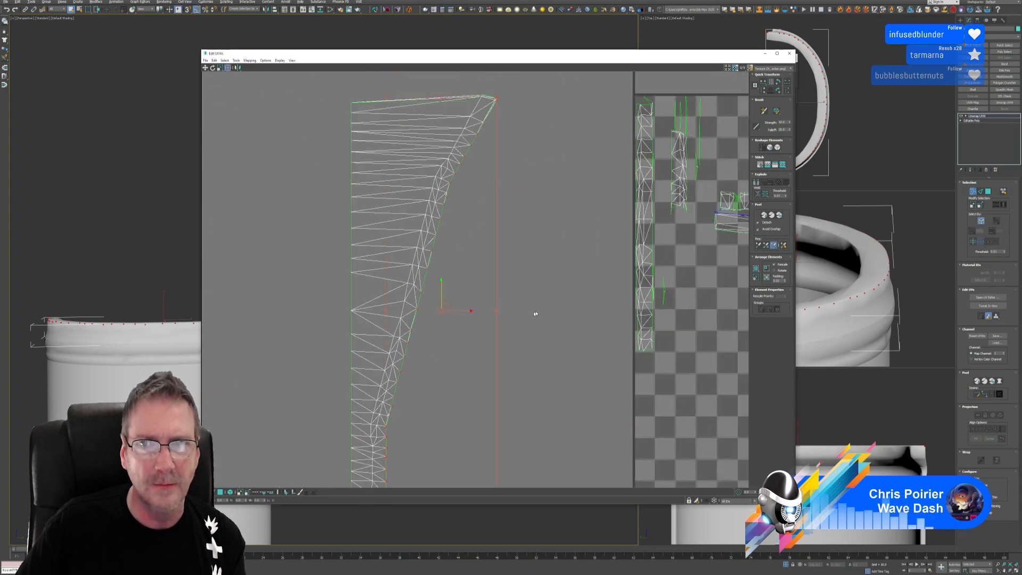
Align the selected right border vertices vertically again, move the line right past the top tip, and clear the selection.
left_click(766, 91)
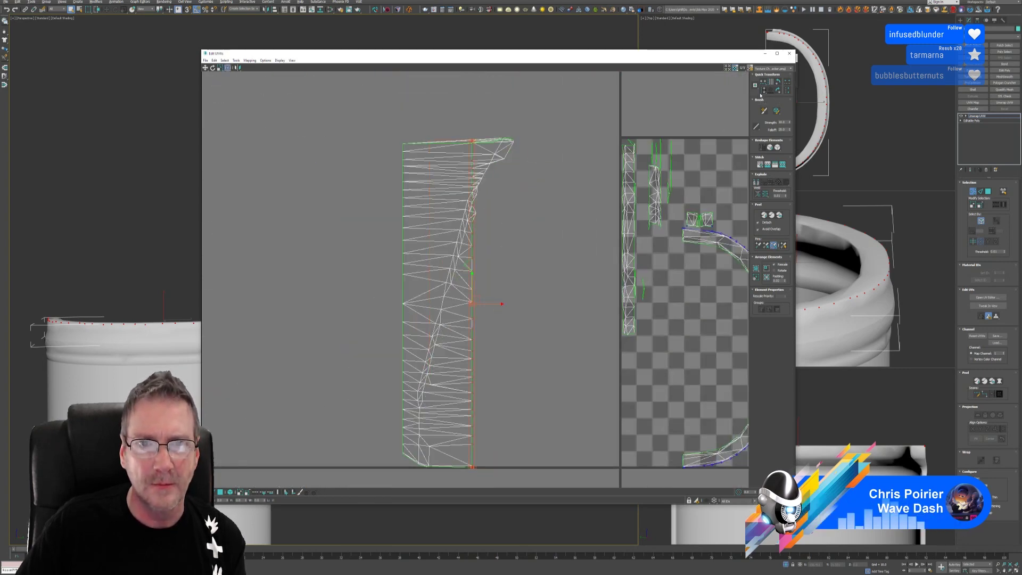
middle_click_drag(561, 265, 554, 262)
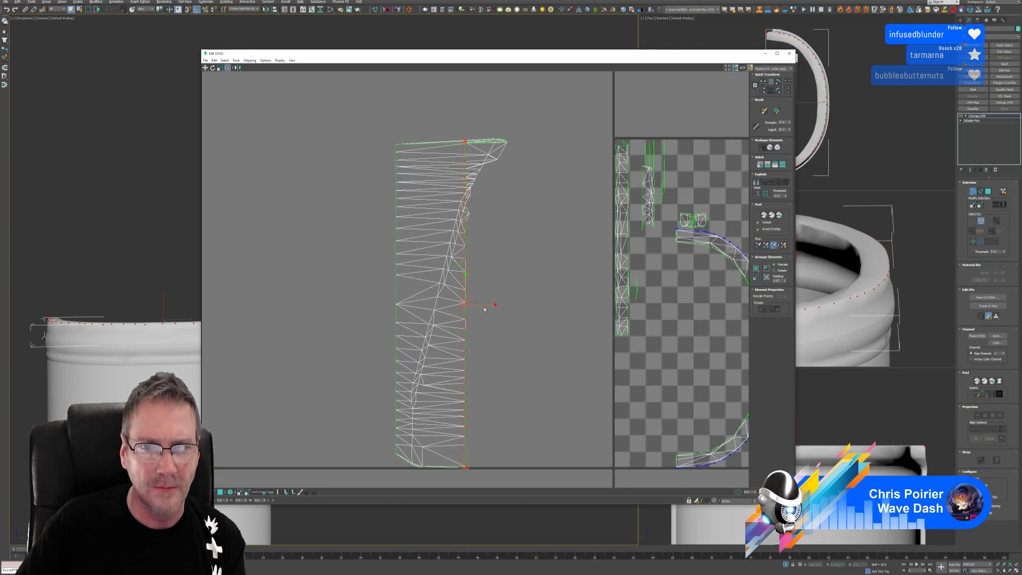
left_click_drag(484, 309, 549, 310)
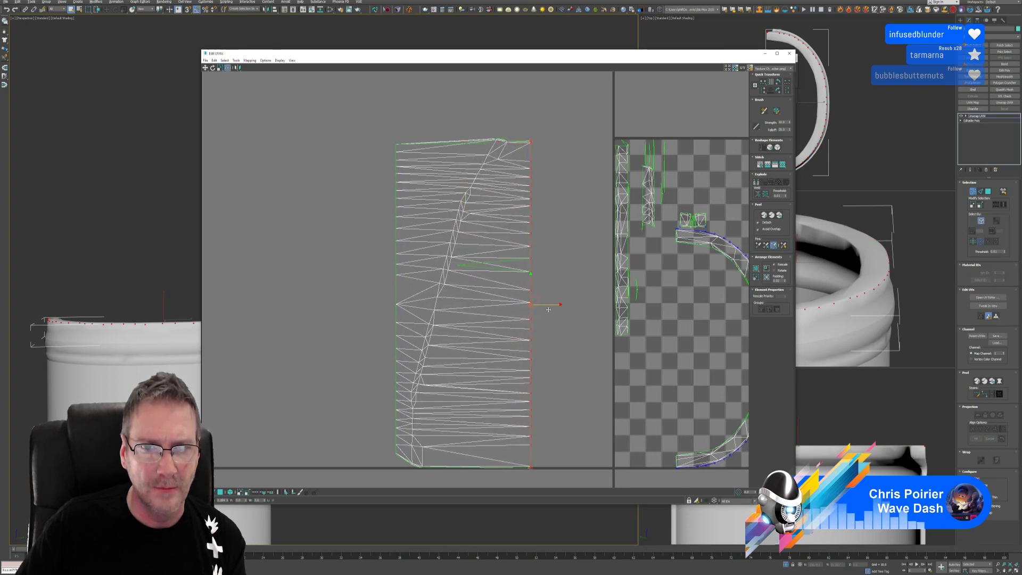
middle_click_drag(547, 279, 537, 281)
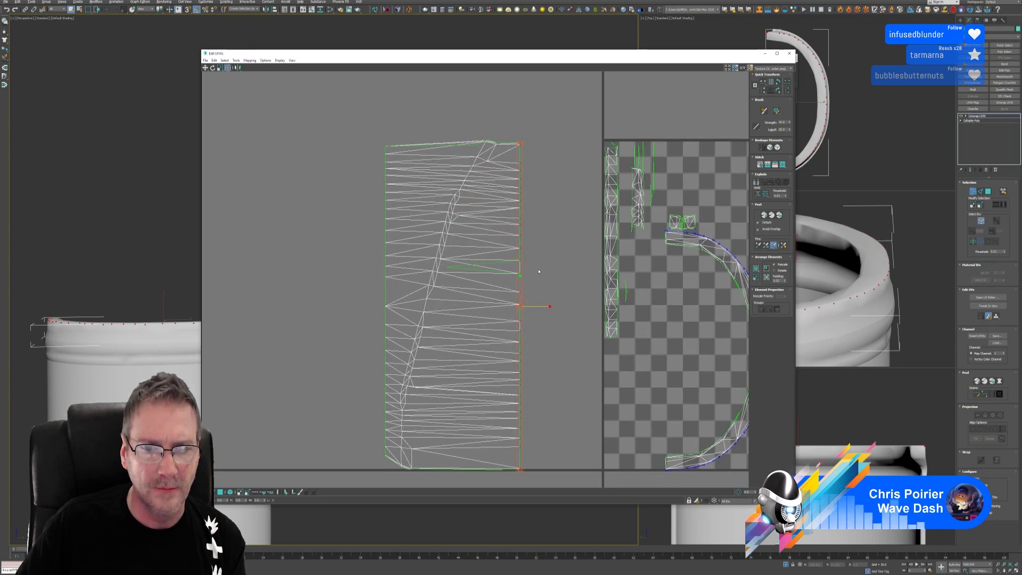
left_click(538, 272)
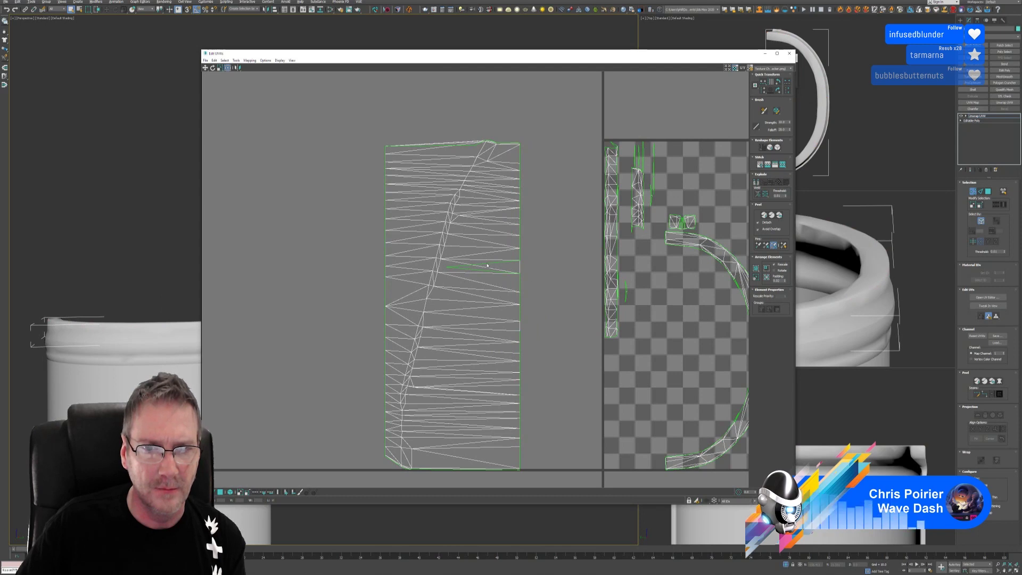
Select the lower open edge jutting into the strip's middle, locate it up close on the model, and clear the selection.
scroll(464, 273, "up", 5)
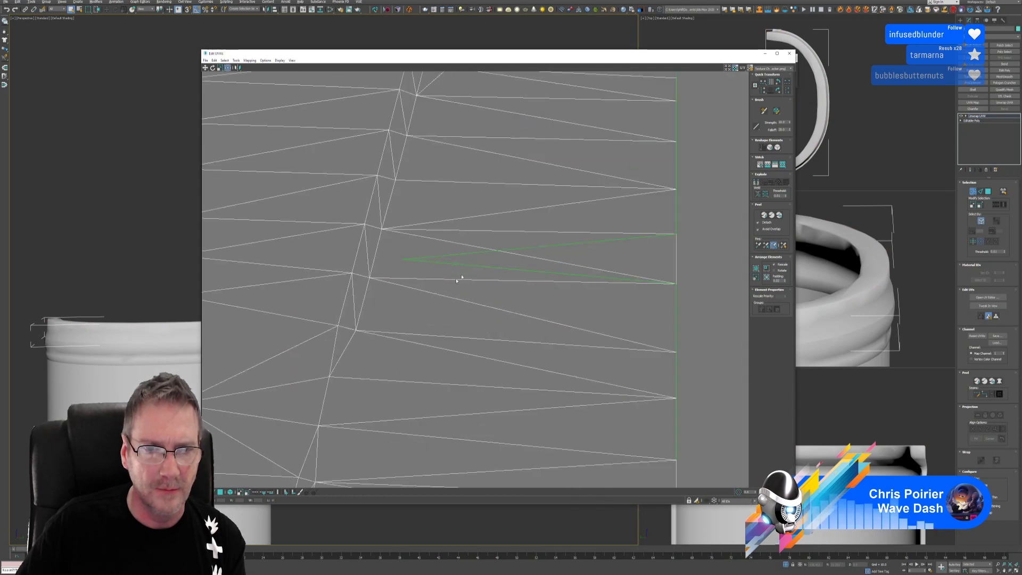
left_click(213, 492)
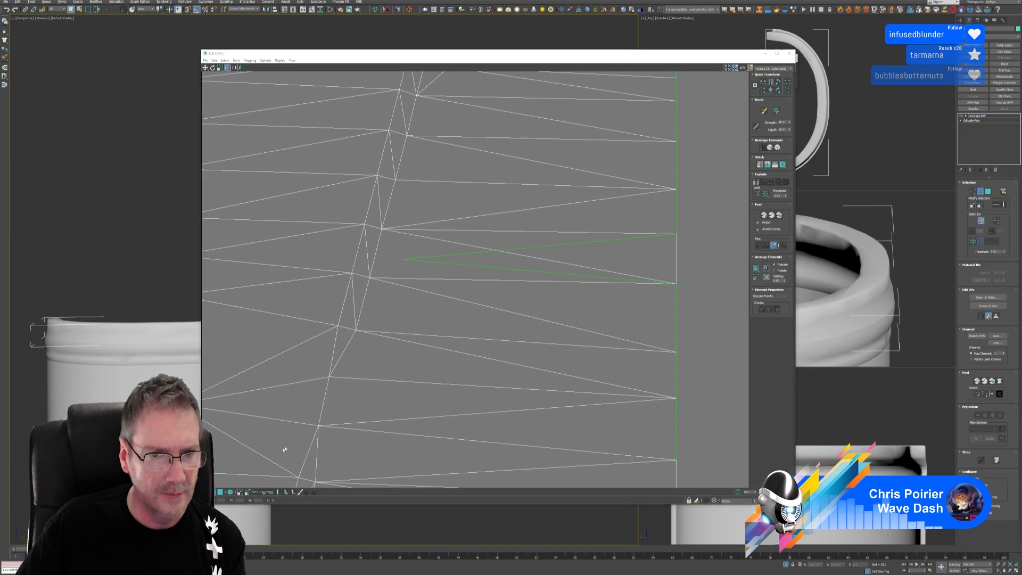
left_click(481, 266)
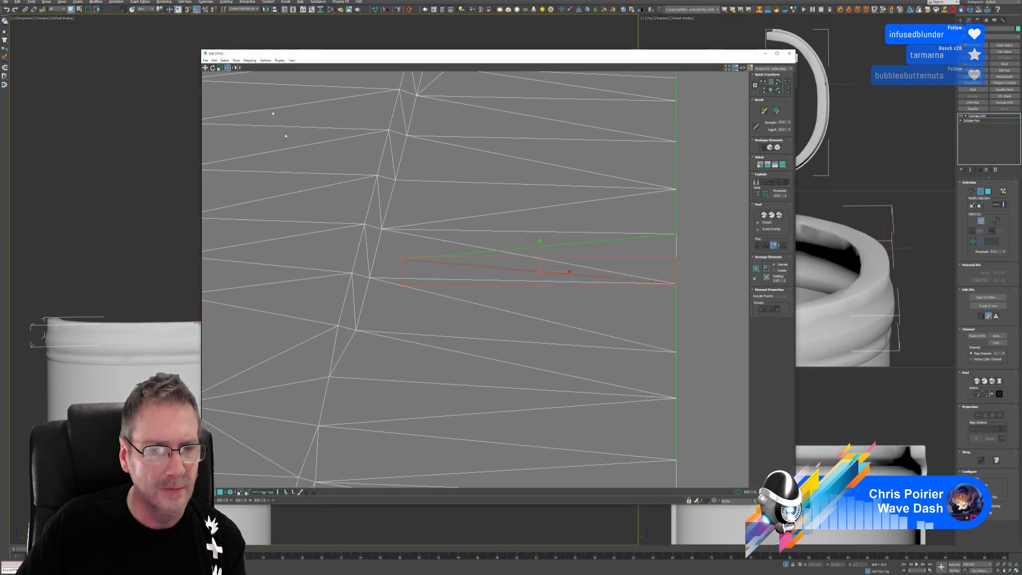
left_click_drag(538, 54, 697, 69)
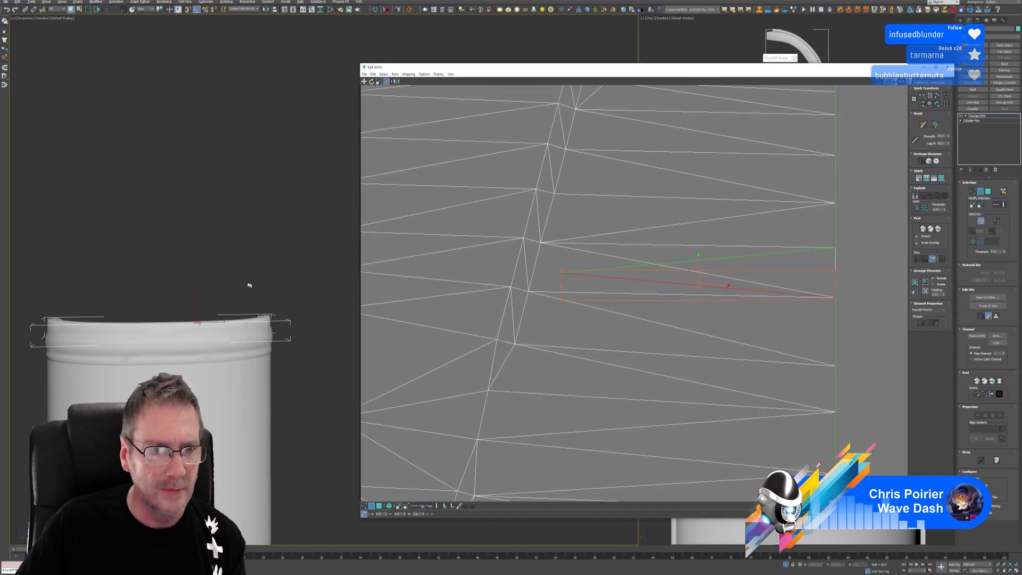
scroll(244, 309, "up", 3)
scroll(244, 309, "up", 6)
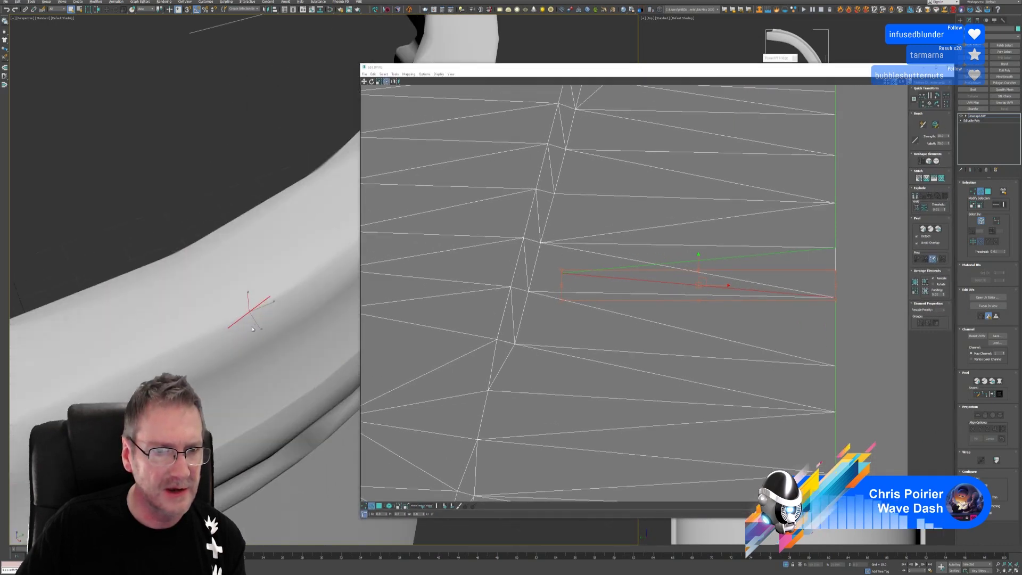
scroll(542, 293, "down", 3)
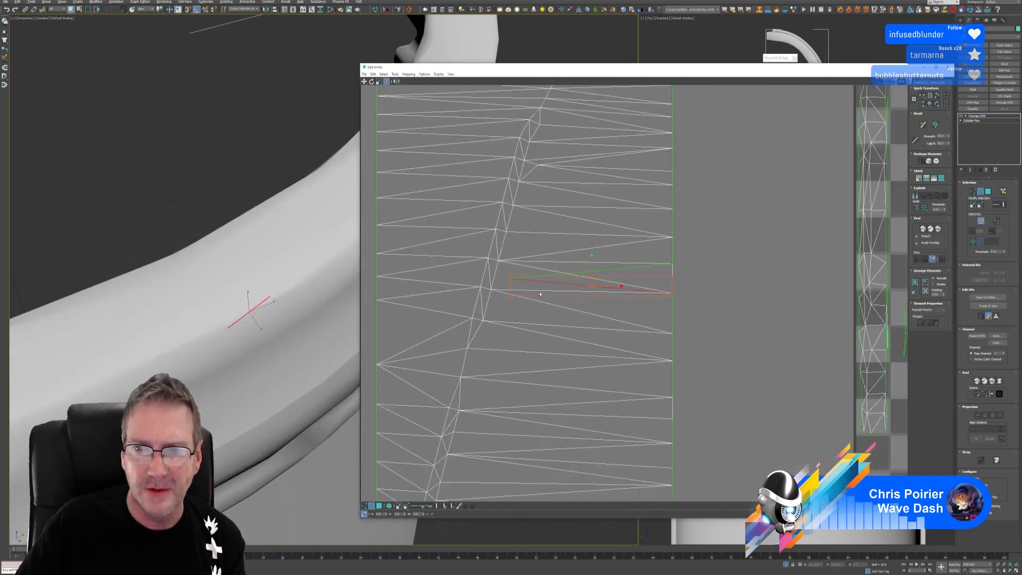
scroll(541, 295, "down", 5)
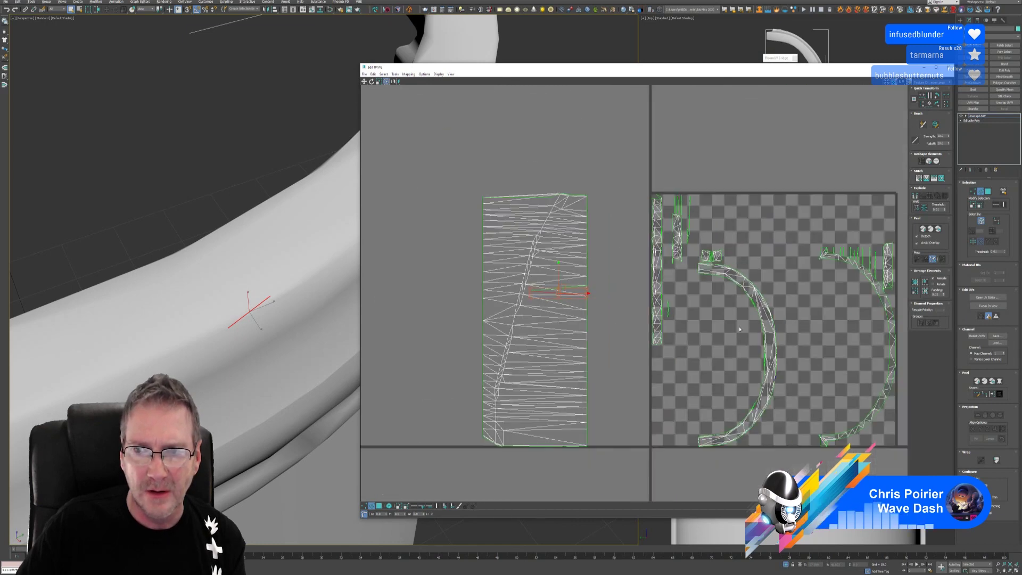
middle_click_drag(740, 330, 703, 299)
scroll(663, 252, "up", 2)
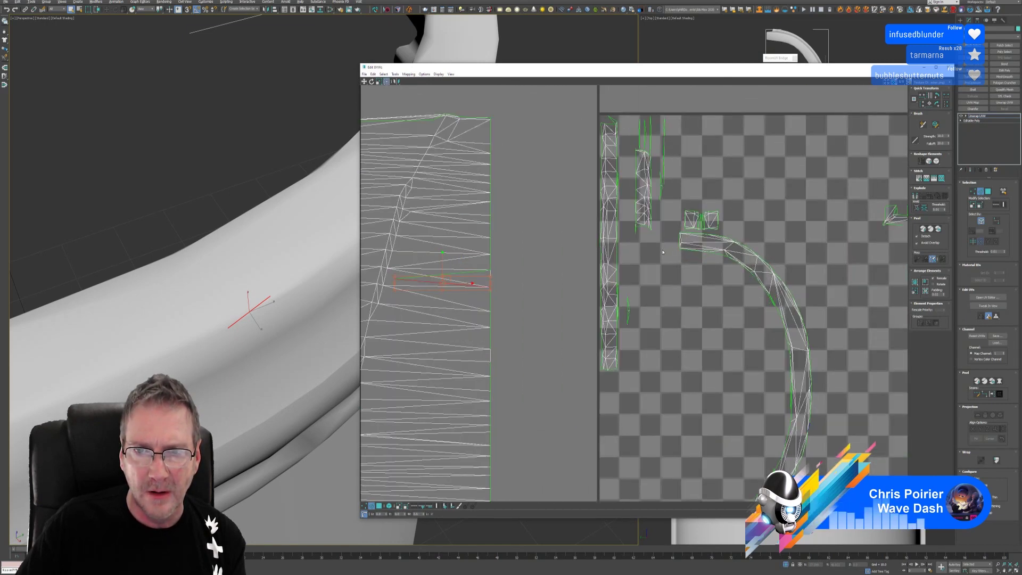
left_click(520, 250)
Move the strip's bottom left corner vertex straight down, nearly level with the rest of the bottom border.
middle_click_drag(454, 299, 508, 273)
scroll(522, 262, "down", 4)
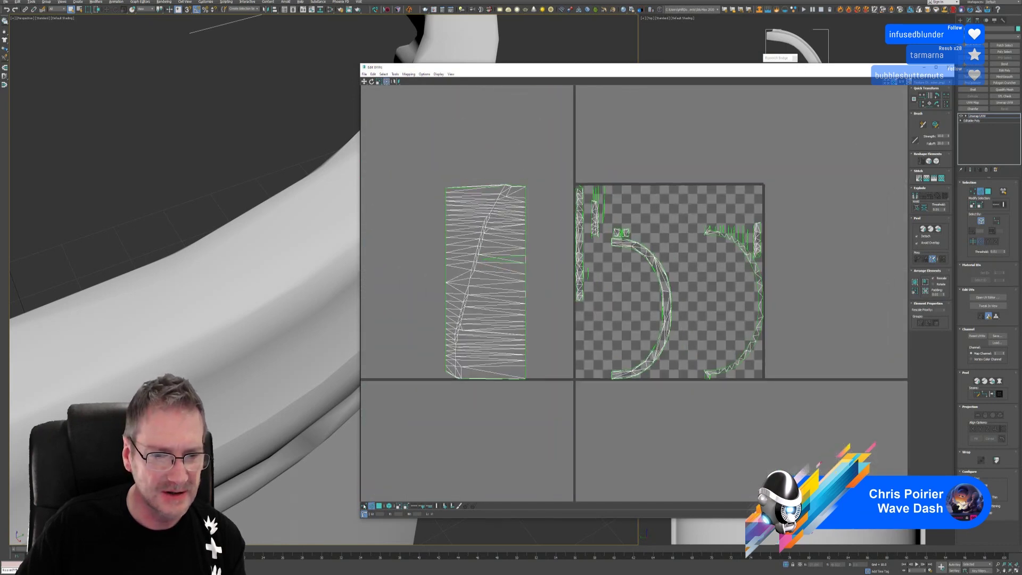
scroll(490, 257, "up", 3)
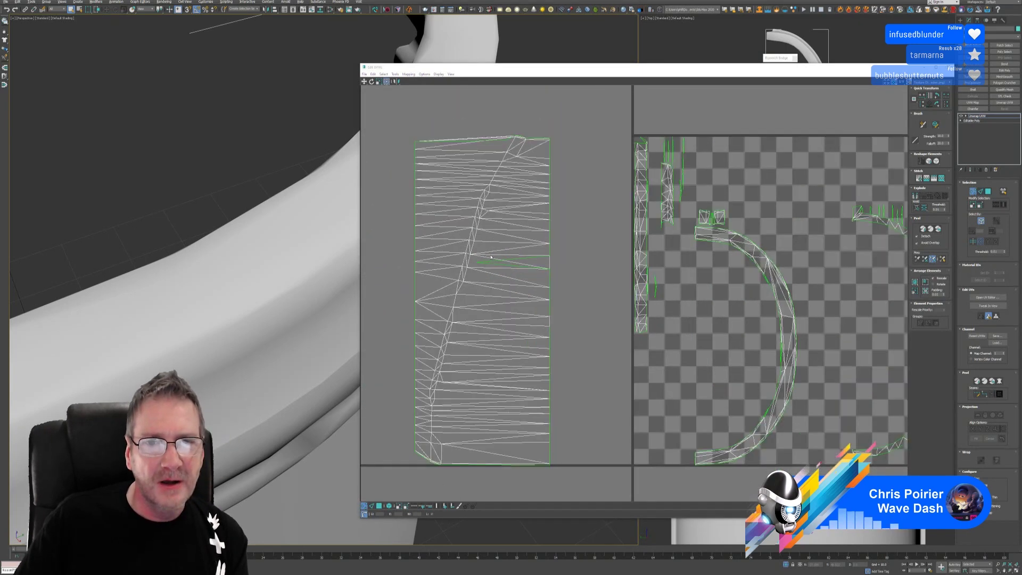
scroll(447, 328, "up", 5)
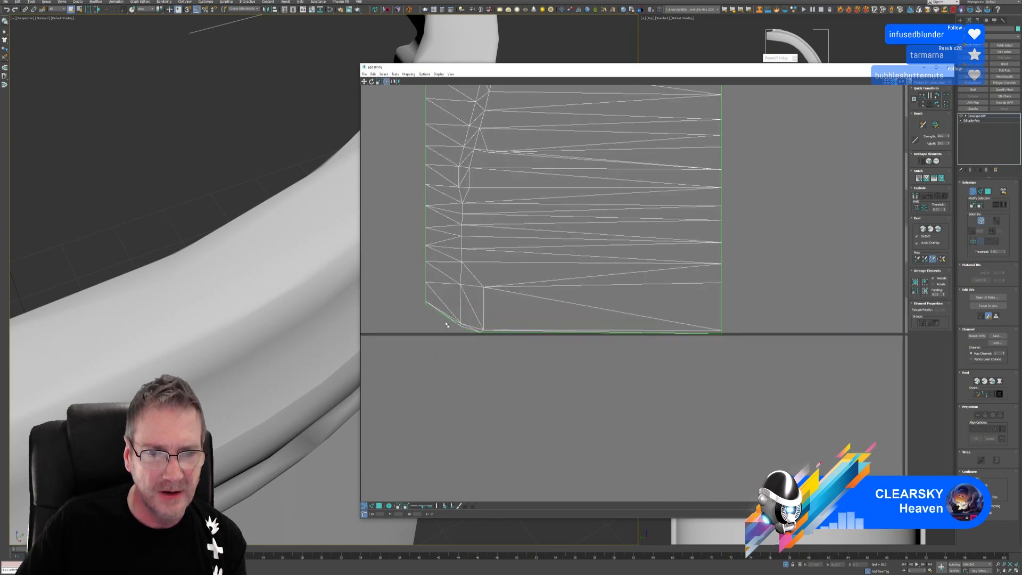
left_click_drag(417, 296, 429, 319)
scroll(435, 326, "up", 5)
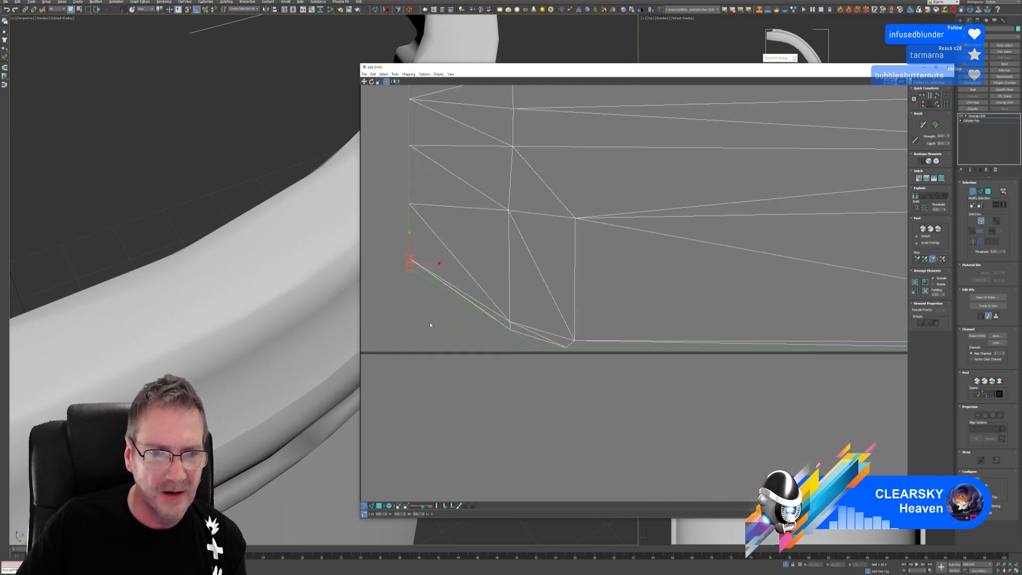
left_click_drag(414, 268, 413, 266)
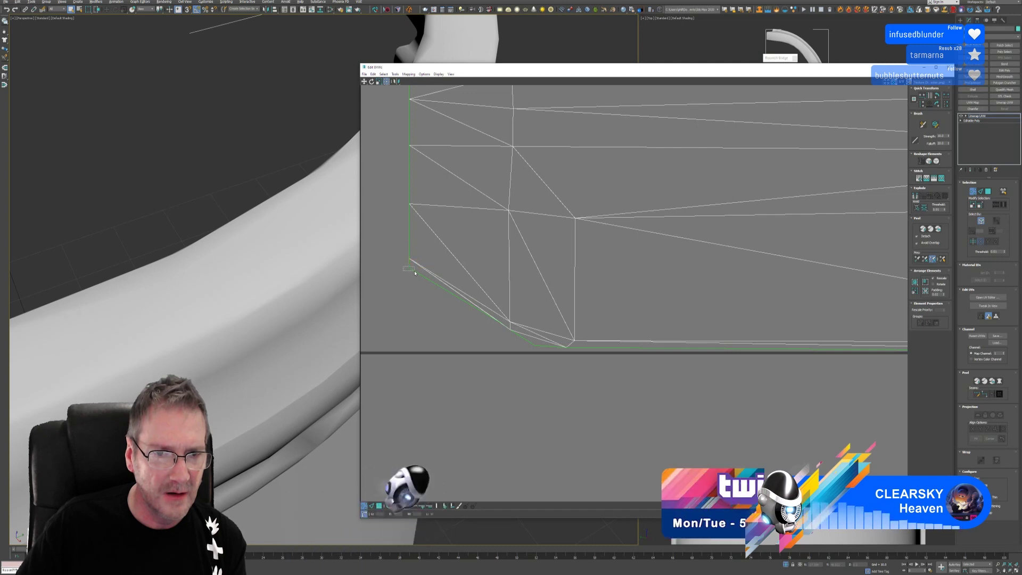
left_click_drag(403, 273, 410, 300)
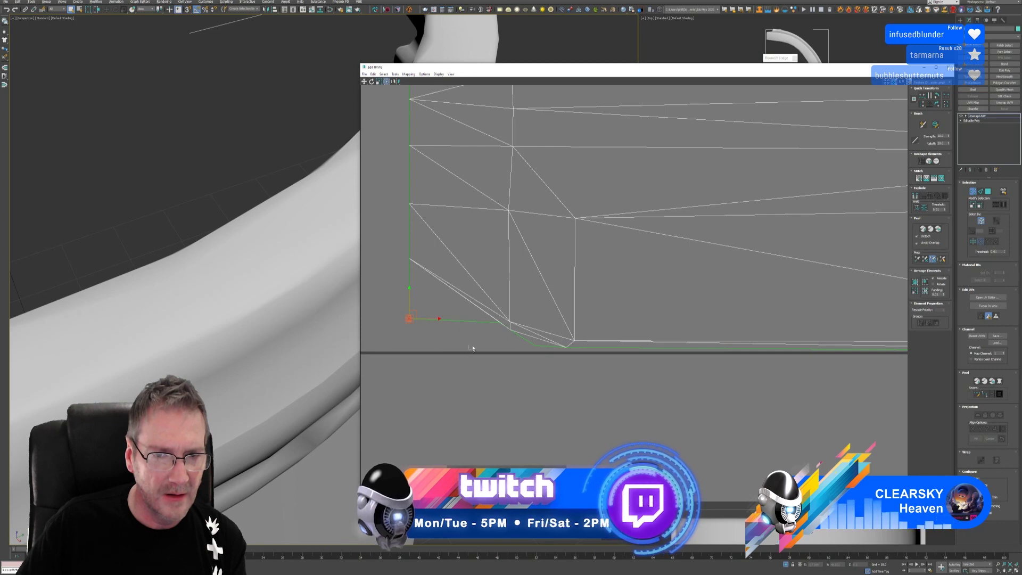
Select the strip's bottom border vertices, align them into a horizontal line, and move the line down slightly.
left_click_drag(390, 316, 516, 328)
left_click_drag(528, 371, 570, 344, "ctrl")
middle_click_drag(711, 379, 188, 378)
left_click_drag(718, 377, 751, 351, "ctrl")
scroll(661, 365, "down", 3)
middle_click_drag(556, 258, 670, 226)
left_click(924, 99)
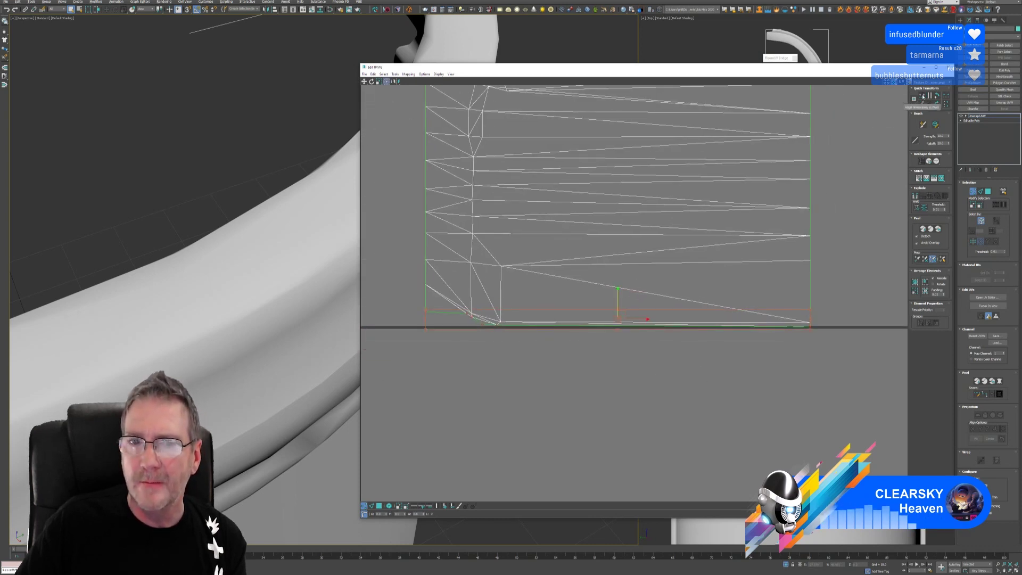
left_click_drag(619, 302, 622, 327)
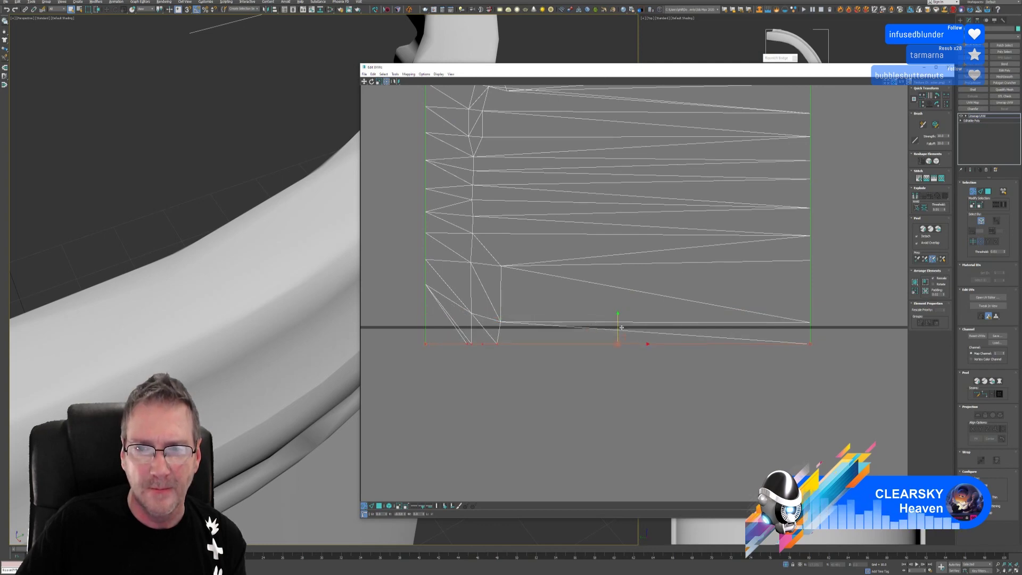
Select the outer vertices along the strip's top border, align them into a horizontal line, and lower the line slightly.
scroll(580, 394, "down", 3)
middle_click_drag(598, 261, 563, 482)
middle_click_drag(567, 251, 562, 356)
scroll(601, 222, "up", 3)
middle_click_drag(605, 216, 811, 252)
left_click_drag(468, 229, 517, 255)
middle_click_drag(521, 281, 495, 283)
scroll(616, 239, "up", 4)
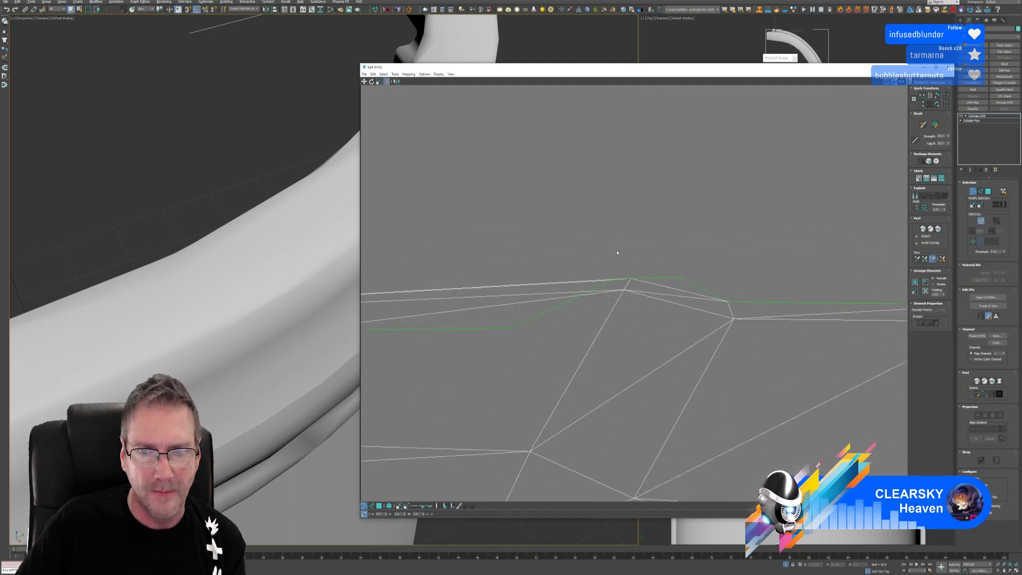
left_click_drag(627, 262, 633, 280)
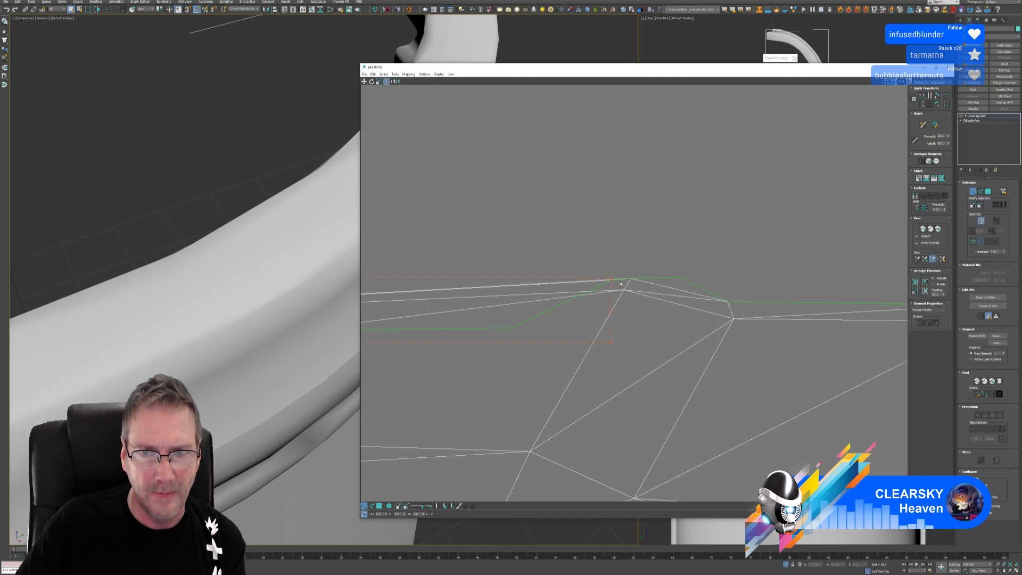
middle_click_drag(666, 280, 592, 252)
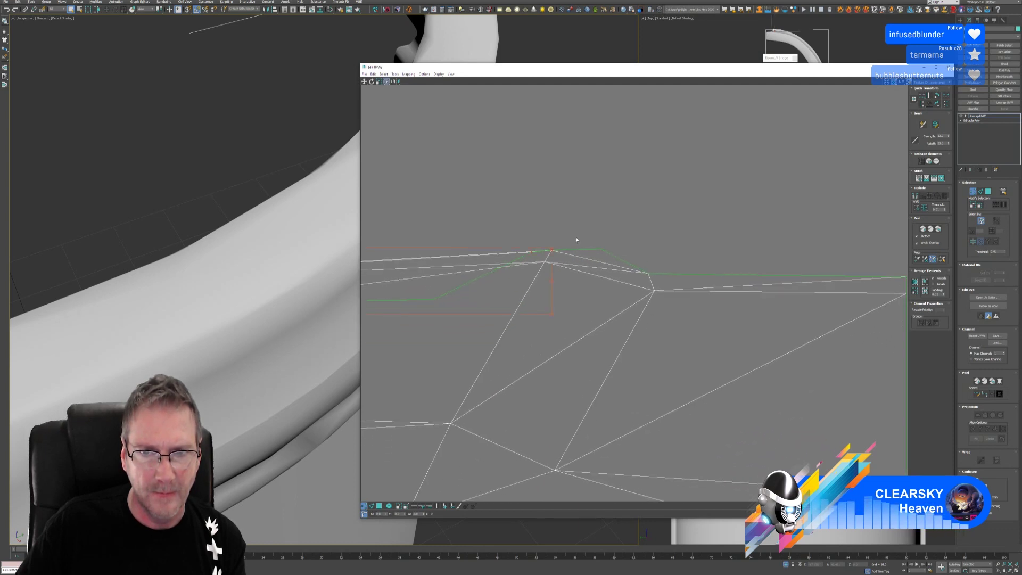
left_click_drag(637, 261, 658, 279)
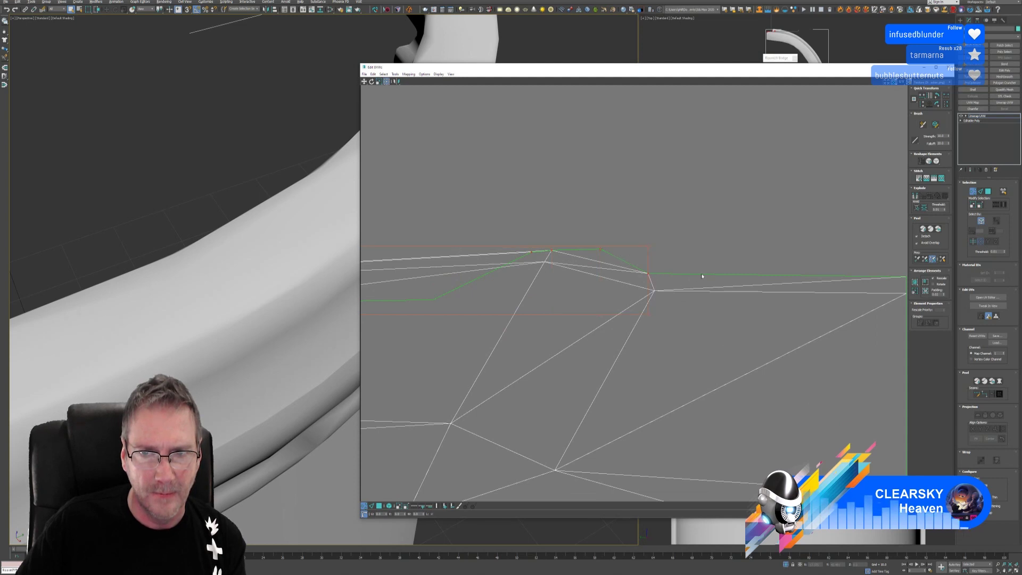
middle_click_drag(751, 273, 534, 252)
left_click_drag(647, 252, 685, 265, "ctrl")
middle_click_drag(605, 283, 748, 284)
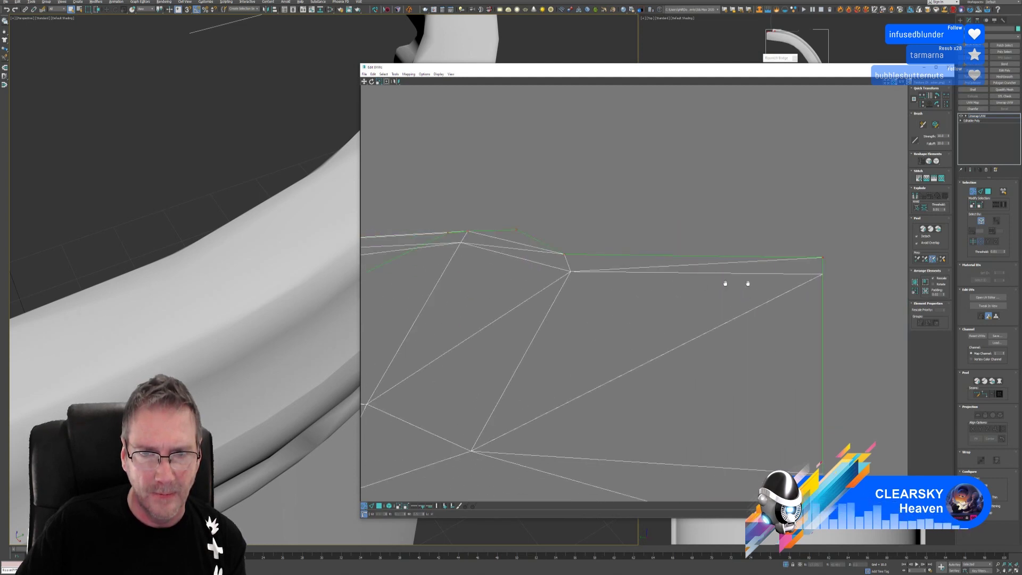
scroll(748, 283, "down", 5)
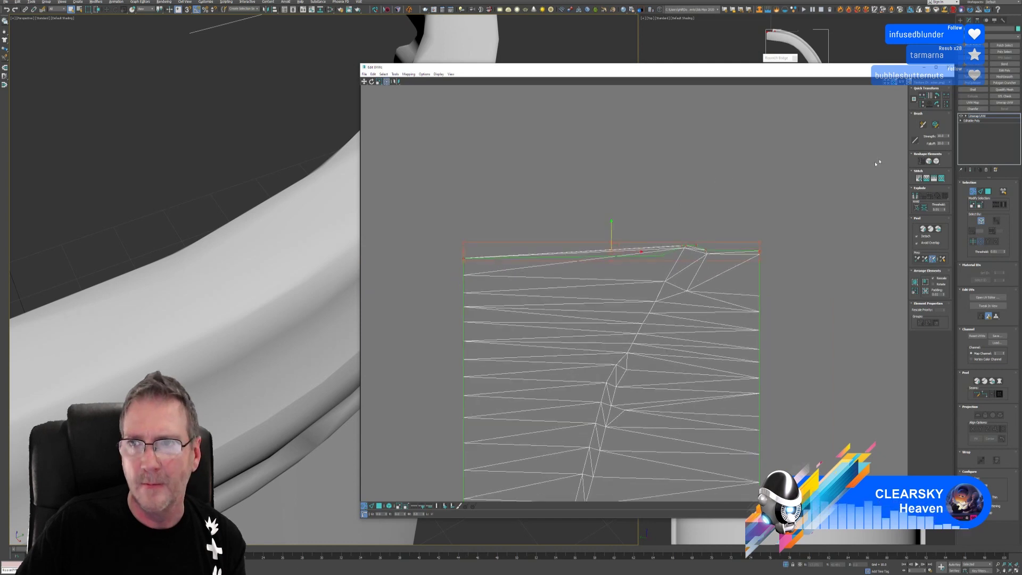
left_click(922, 96)
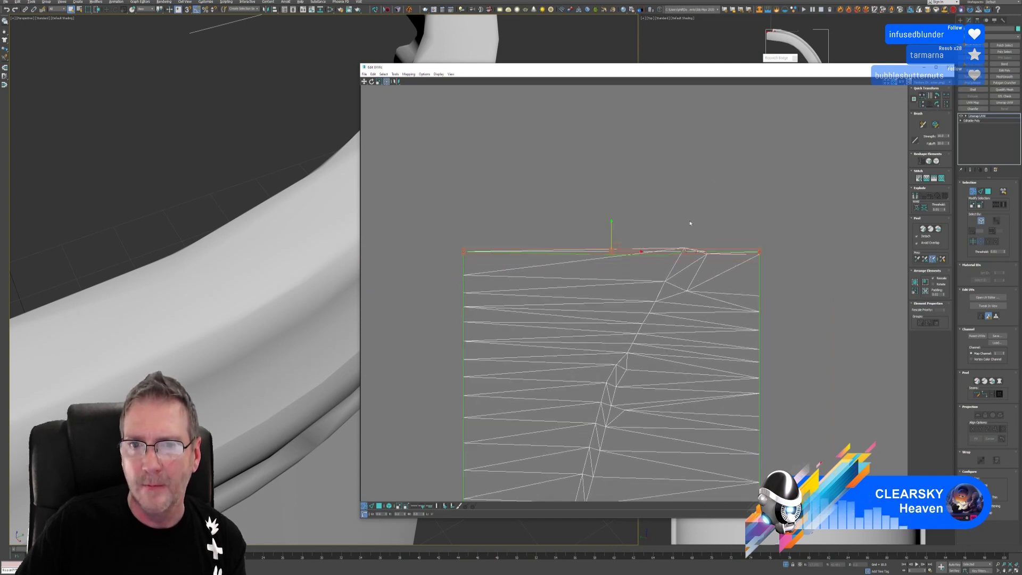
mouse_move(610, 231)
left_mouse_down()
mouse_move(609, 215)
mouse_move(612, 233)
left_mouse_up()
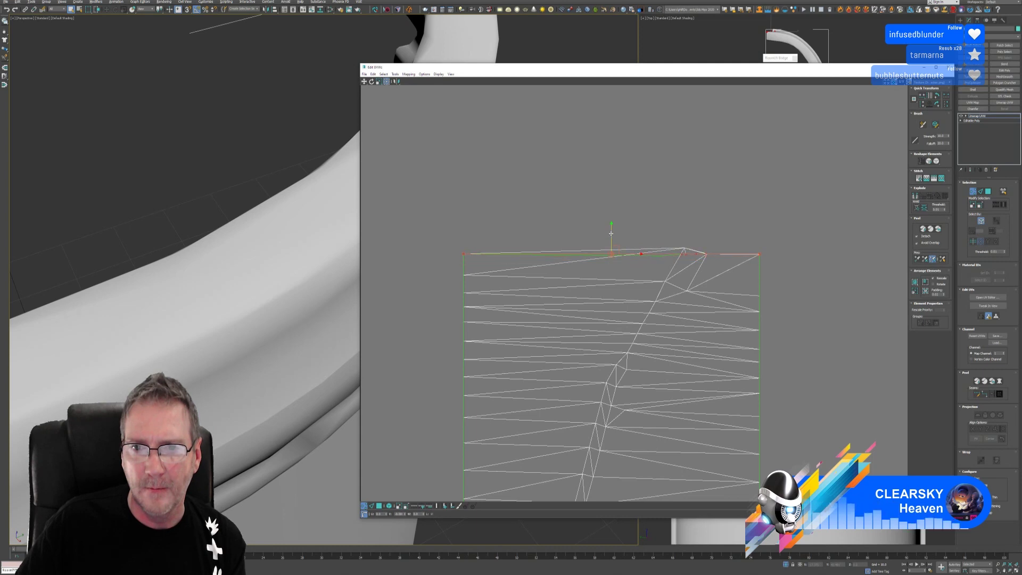
Move the vertex that peaks above the strip's aligned top border down to just below that line.
scroll(708, 251, "up", 4)
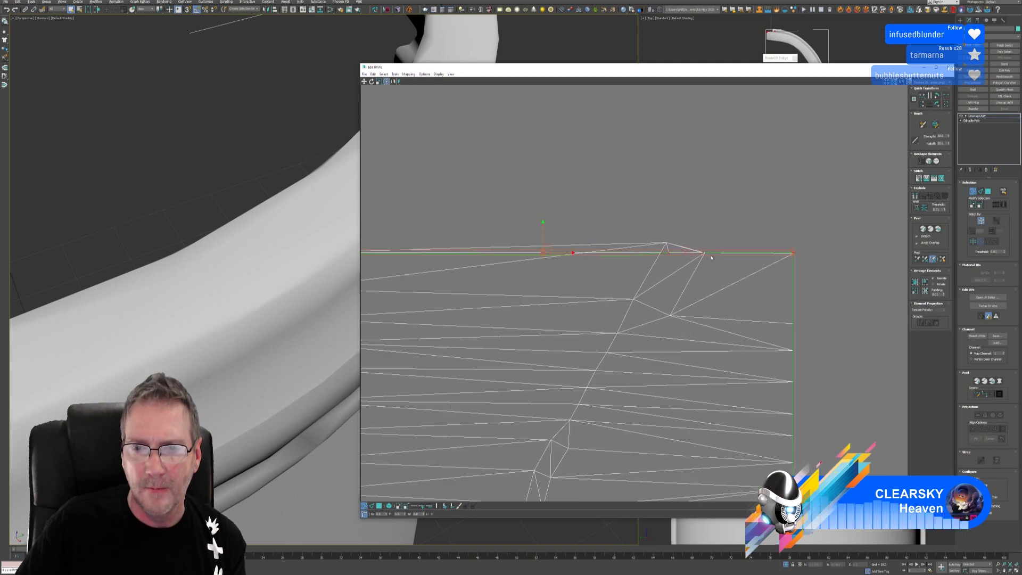
left_click_drag(672, 227, 656, 250)
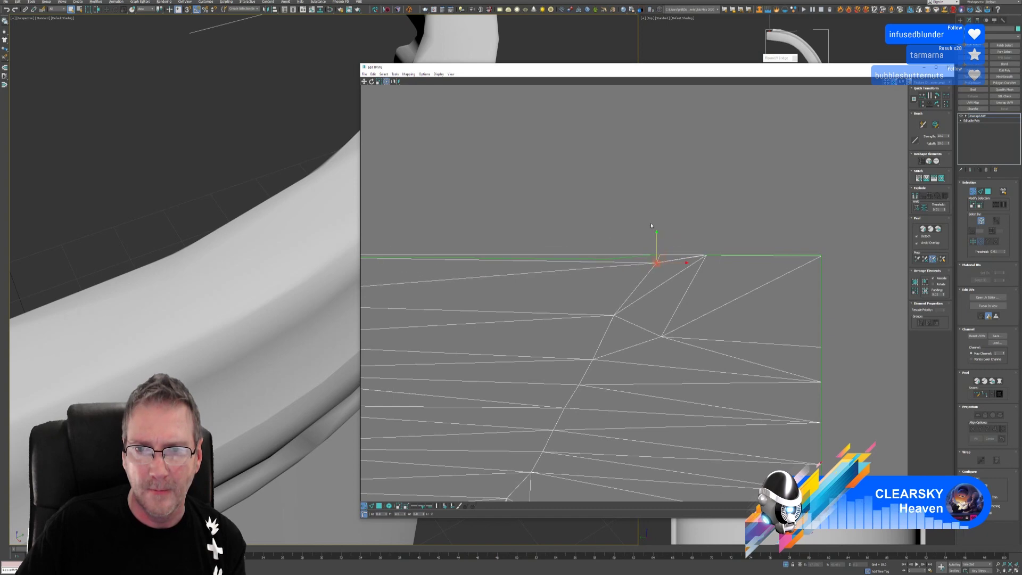
middle_click_drag(651, 222, 777, 158)
scroll(617, 178, "down", 4)
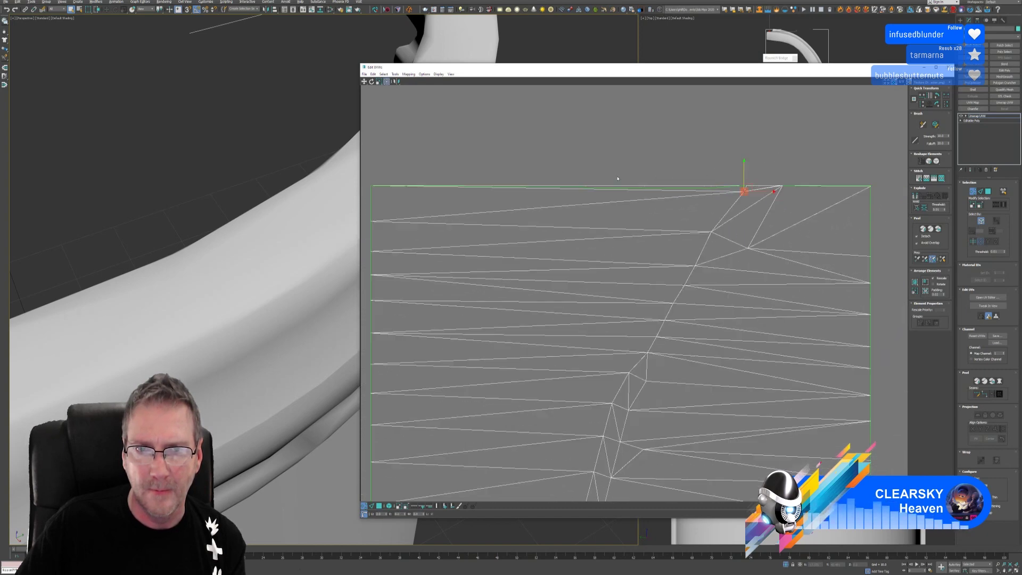
middle_click_drag(620, 178, 598, 179)
scroll(600, 189, "down", 3)
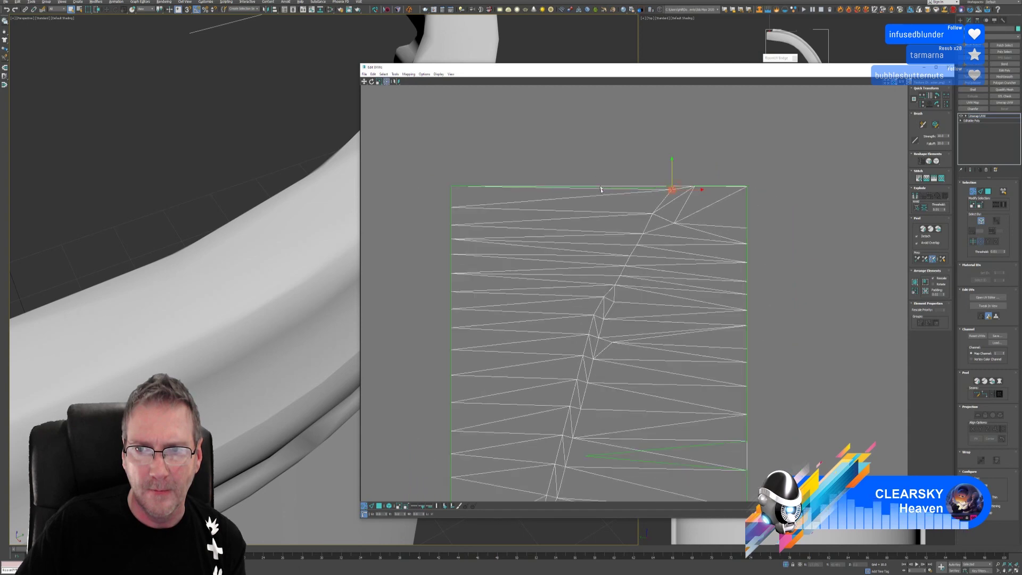
middle_click_drag(612, 286, 601, 205)
scroll(591, 251, "down", 4)
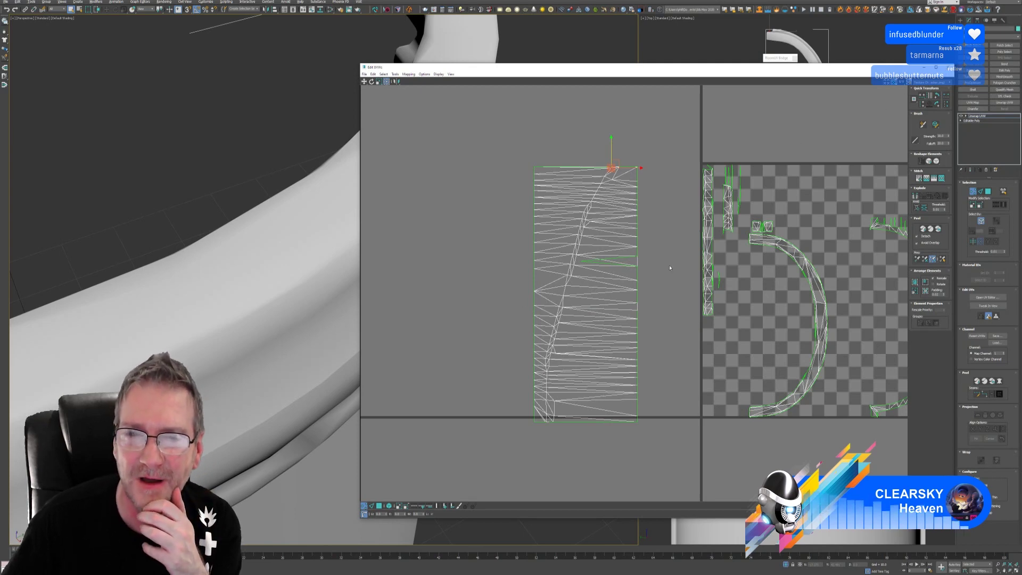
Close the UV editor and reselect the bathtub's upper trim band with the whole model half in view.
scroll(613, 263, "down", 3)
middle_click_drag(708, 169, 703, 169)
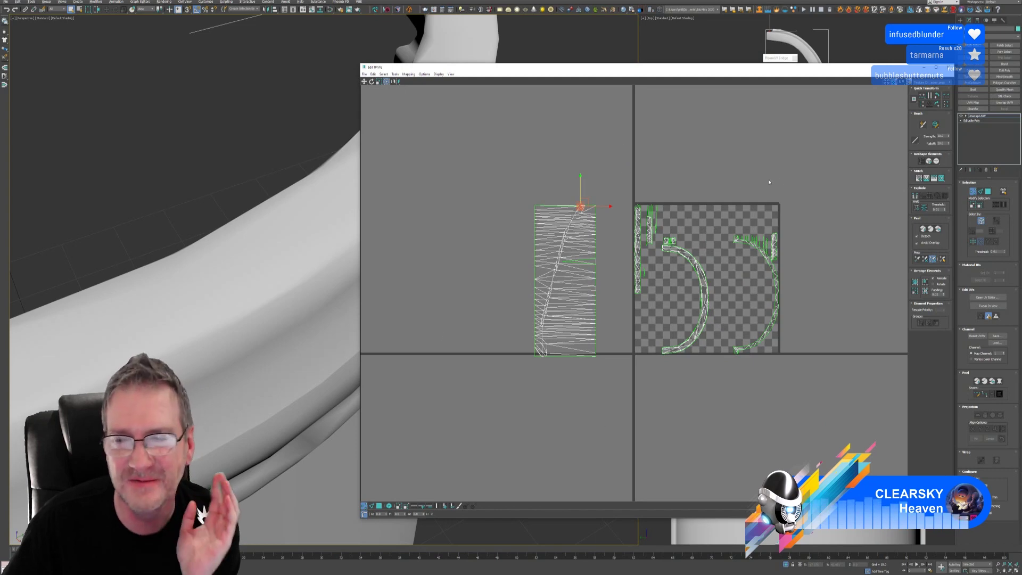
left_click(950, 68)
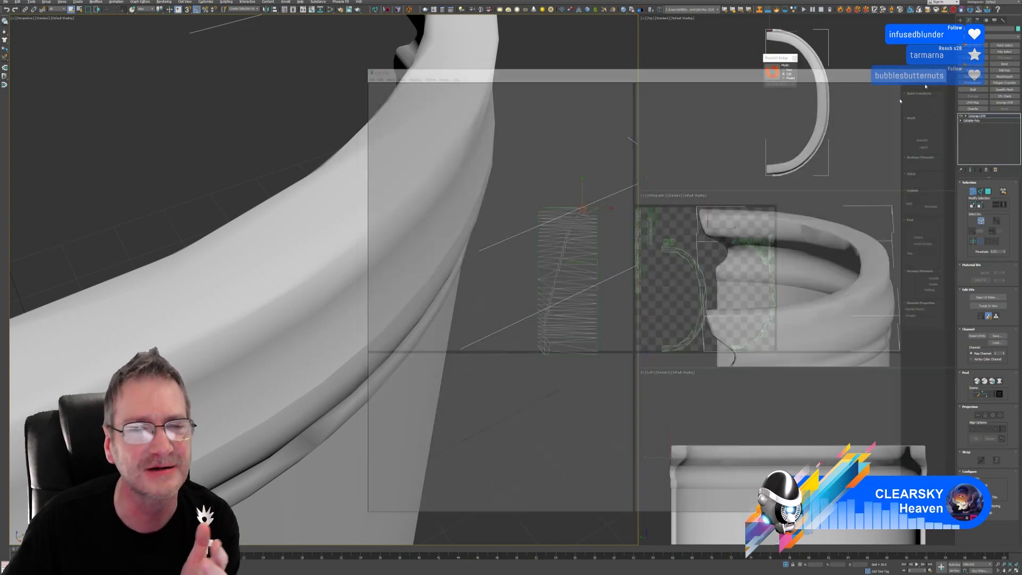
middle_click_drag(288, 314, 580, 206)
scroll(379, 262, "down", 4)
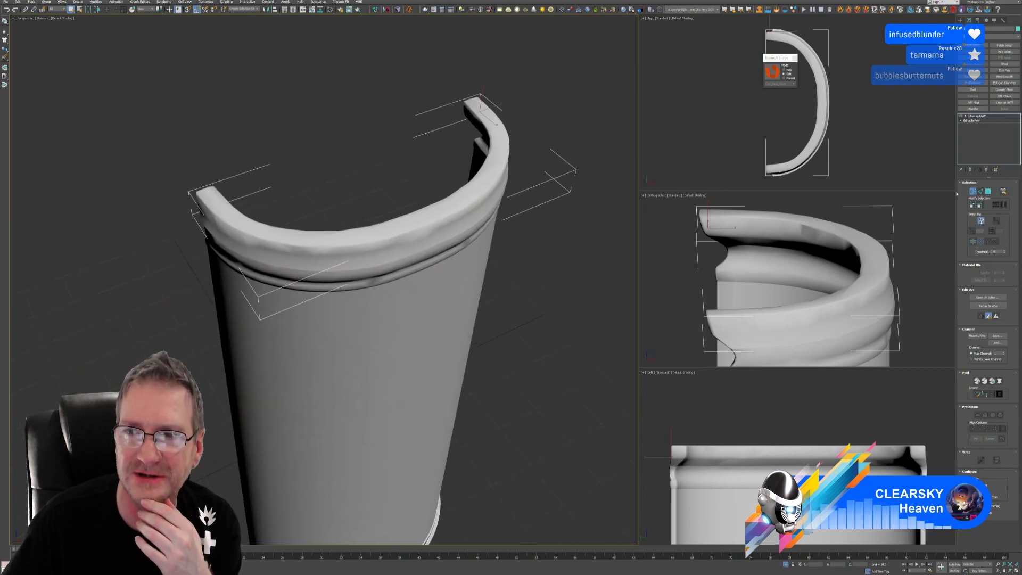
left_click(536, 123)
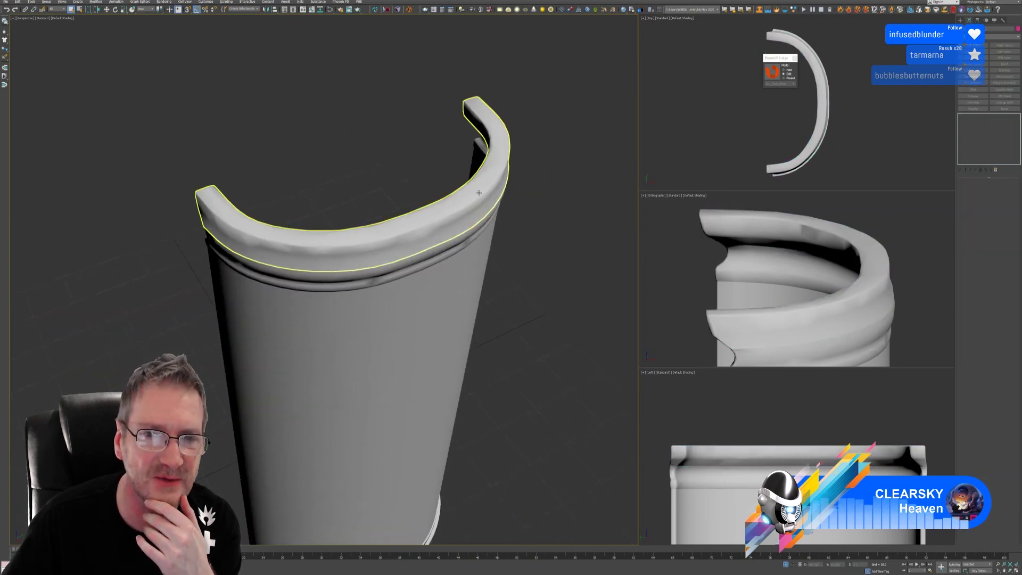
left_click(506, 178)
middle_click_drag(504, 245, 525, 299, "alt")
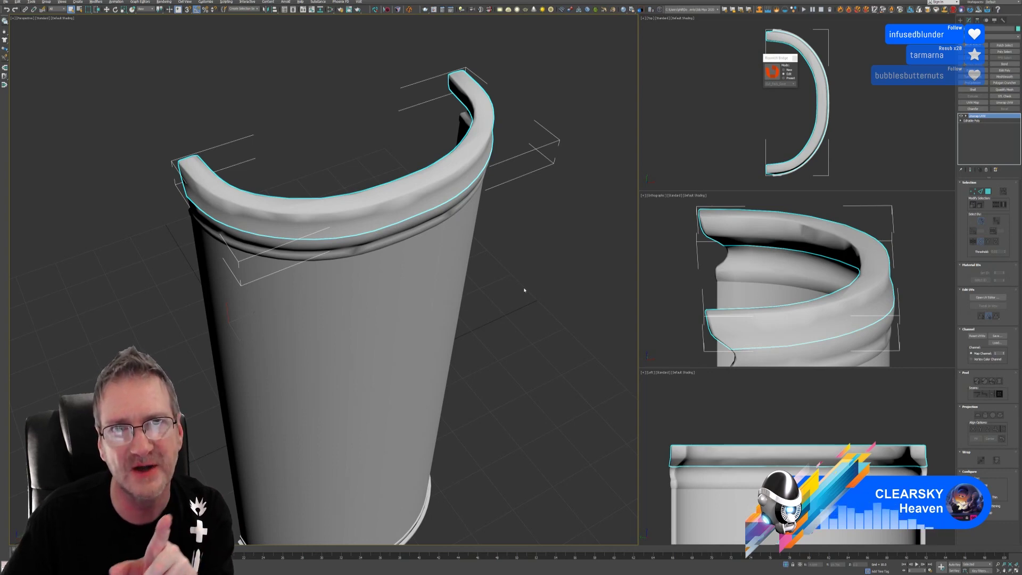
scroll(511, 283, "down", 3)
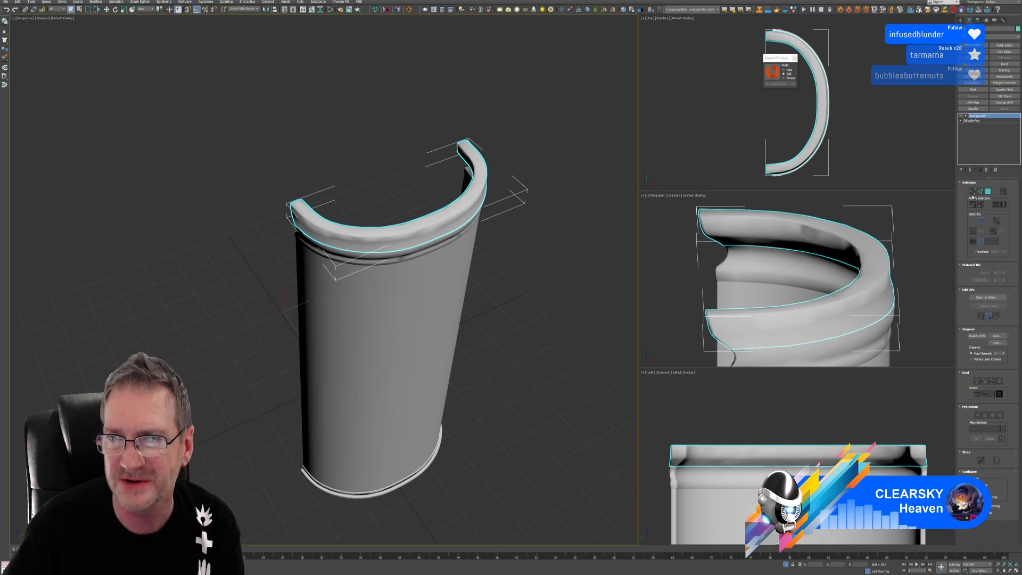
Collapse the upper trim band's modifier stack into an editable poly and close the floating tool window.
right_click(981, 119)
left_click(985, 172)
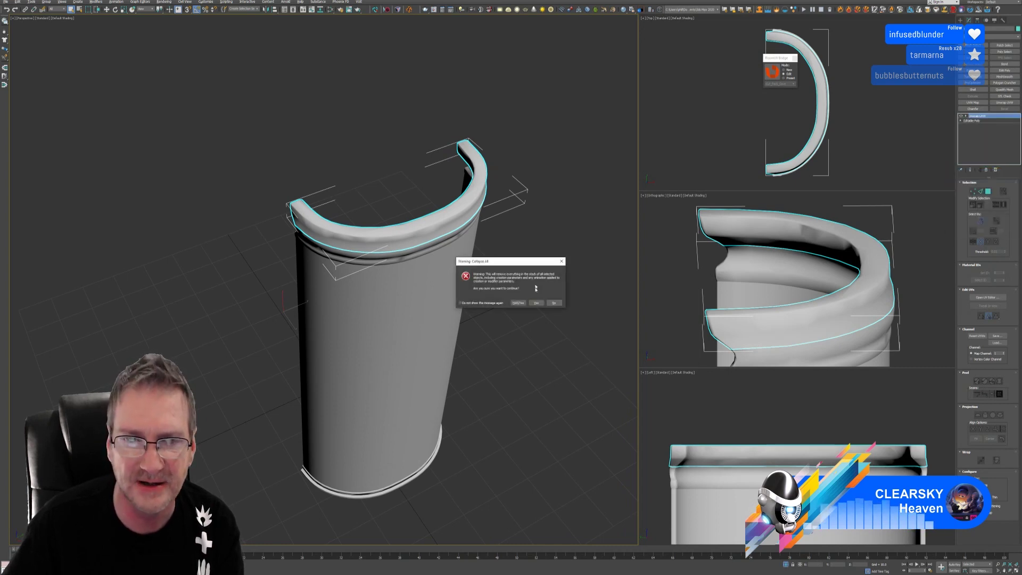
left_click(536, 303)
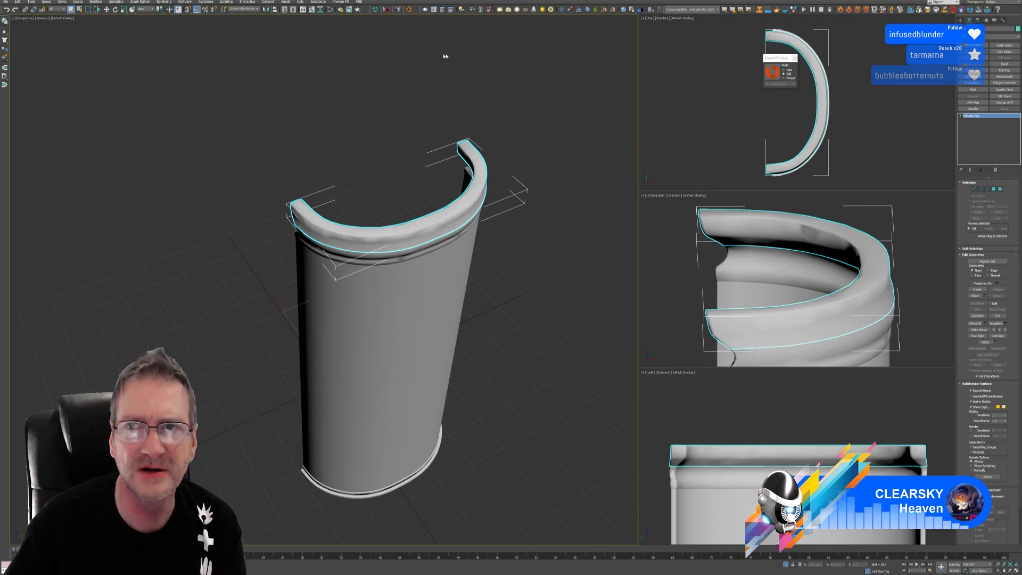
left_click(795, 58)
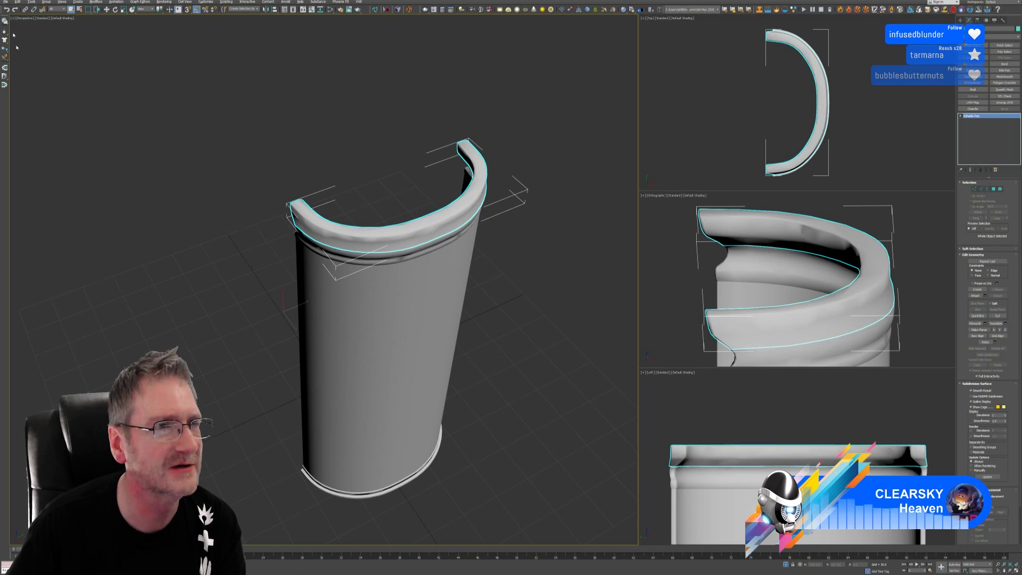
Export only the selected upper trim band to the desktop as an OBJ file, keeping the preset export options.
left_click(5, 2)
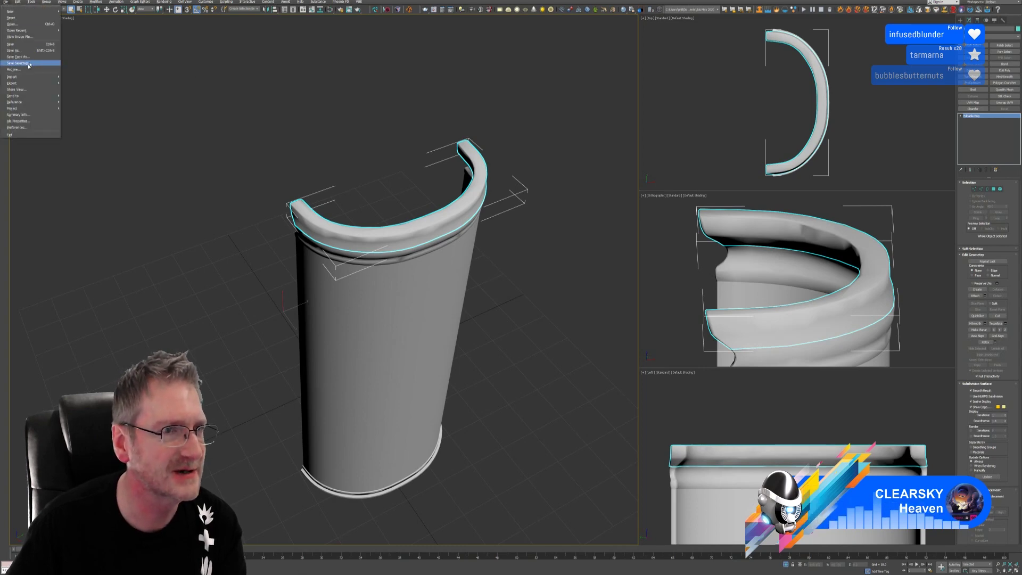
mouse_move(32, 83)
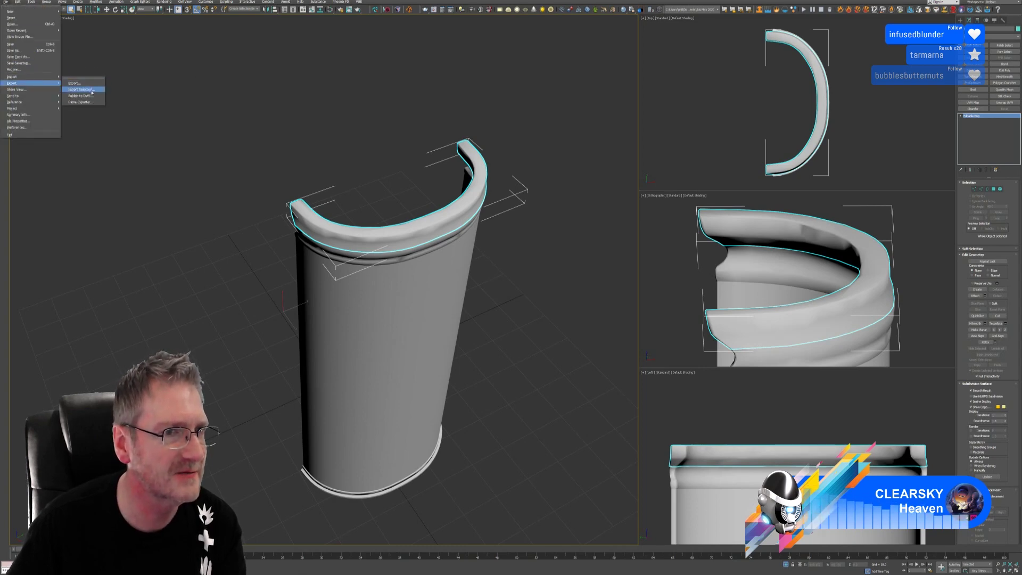
left_click(80, 90)
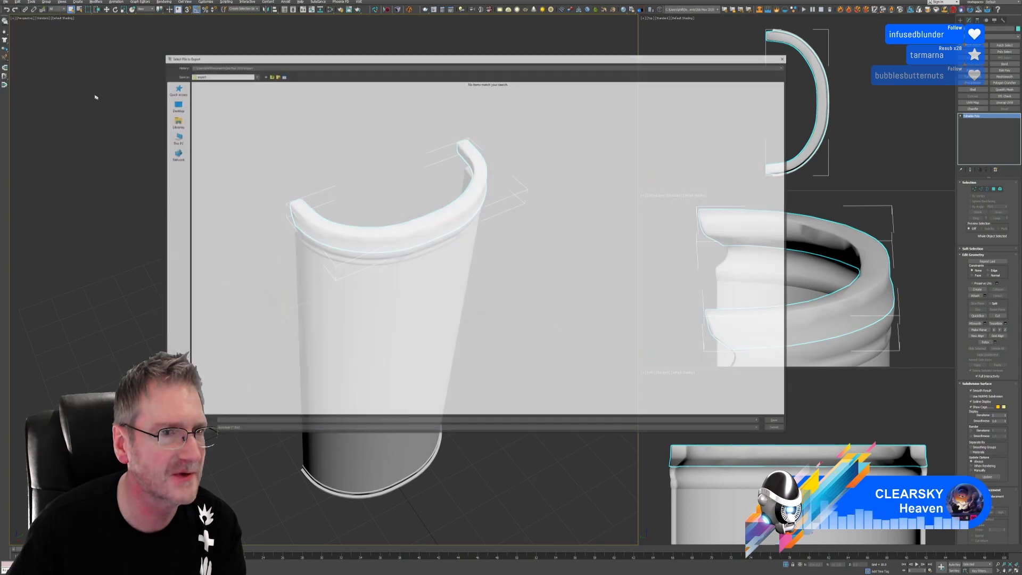
left_click(178, 106)
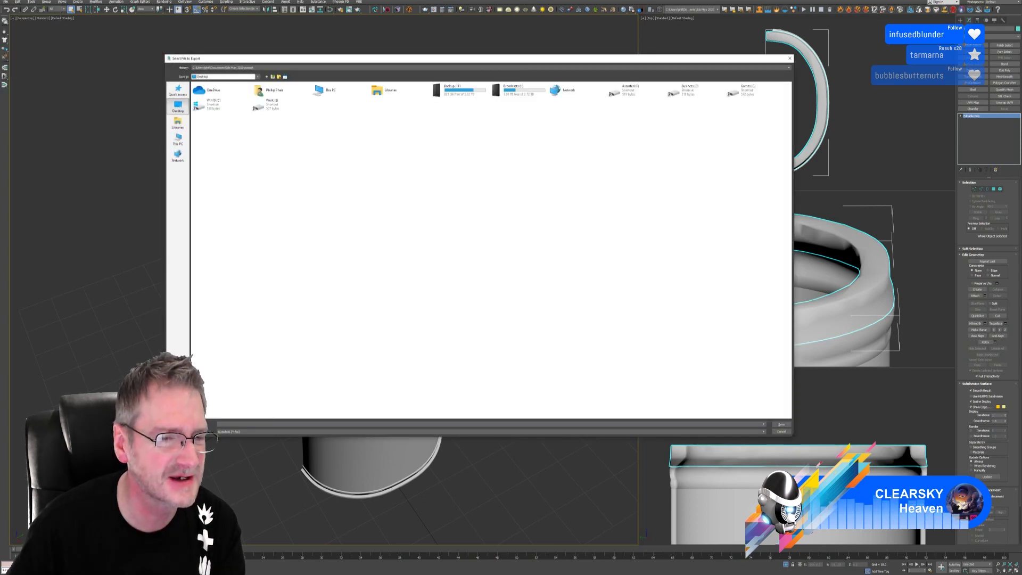
left_click(254, 433)
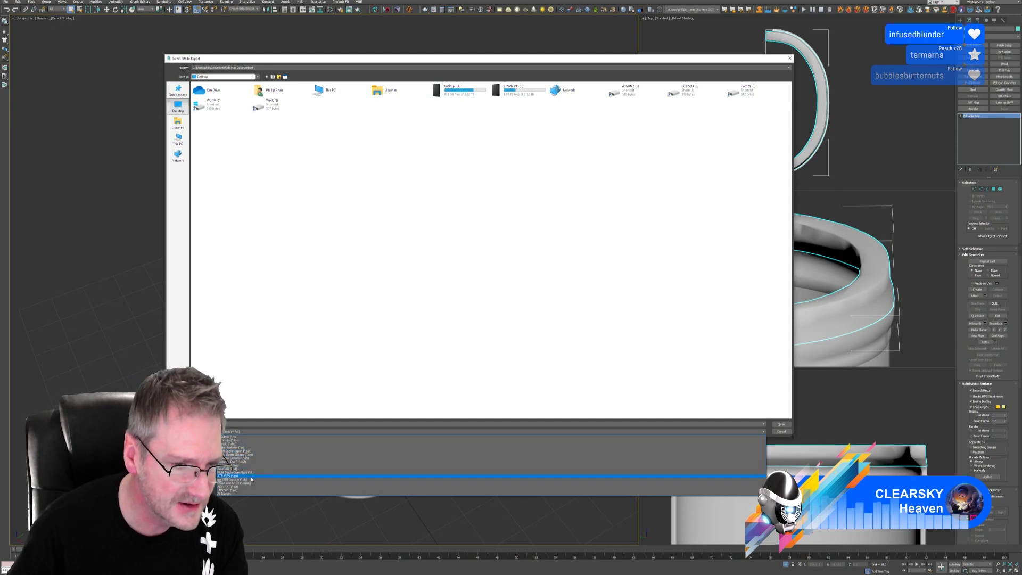
left_click(255, 482)
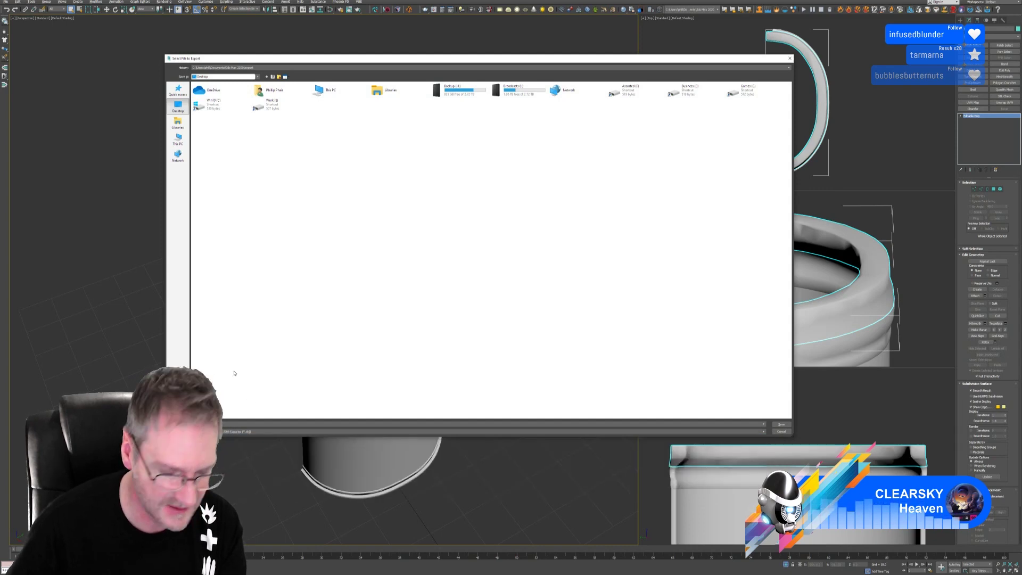
type("top")
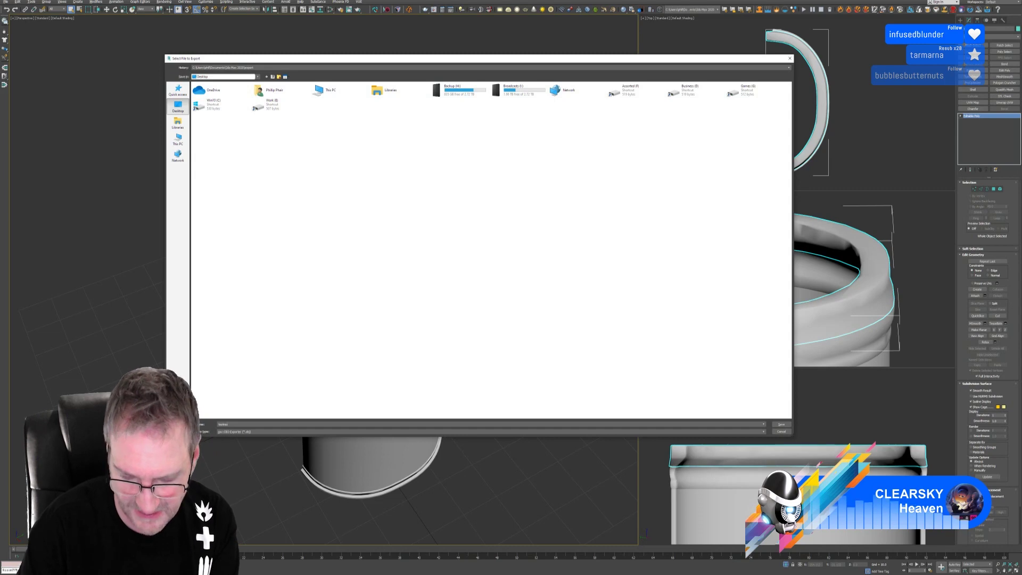
key("Return")
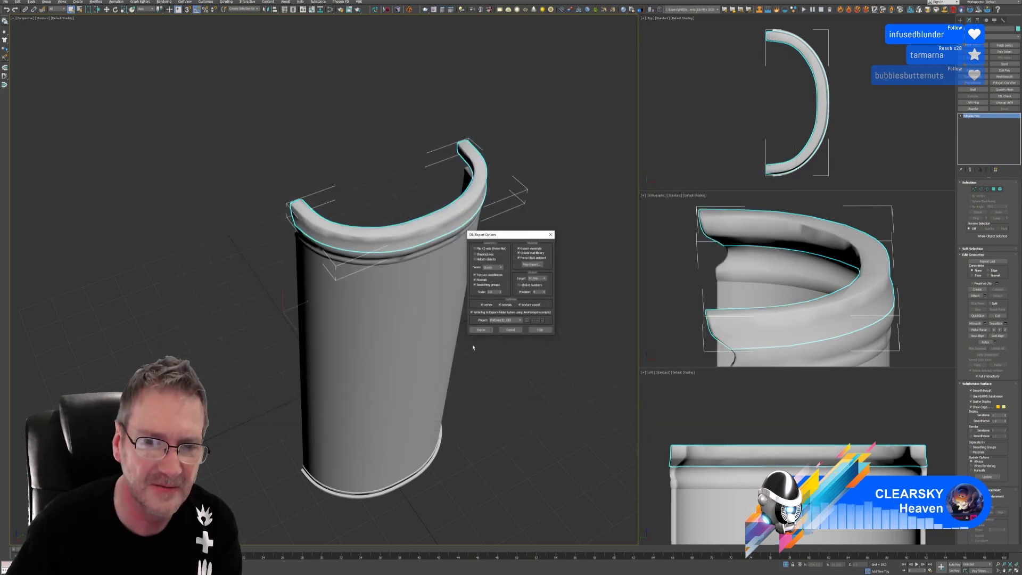
left_click(481, 330)
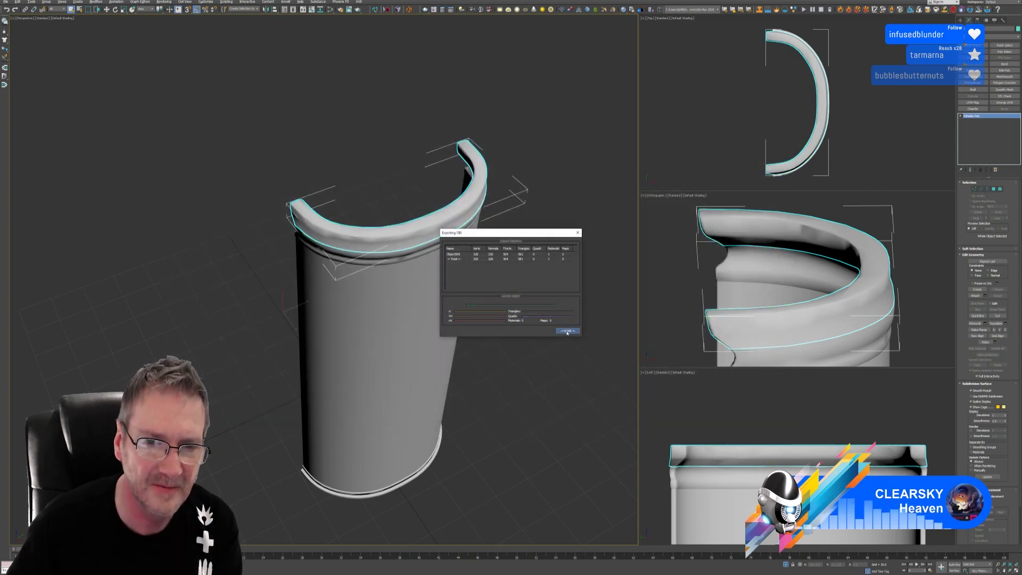
Minimize 3ds Max to the desktop and launch ZBrush.
left_click(988, 1)
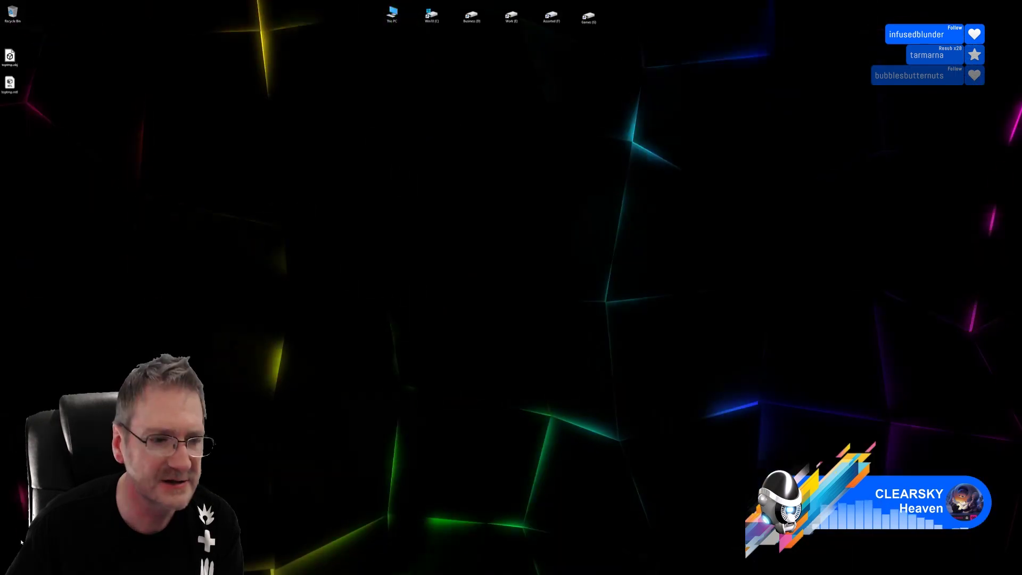
key("super")
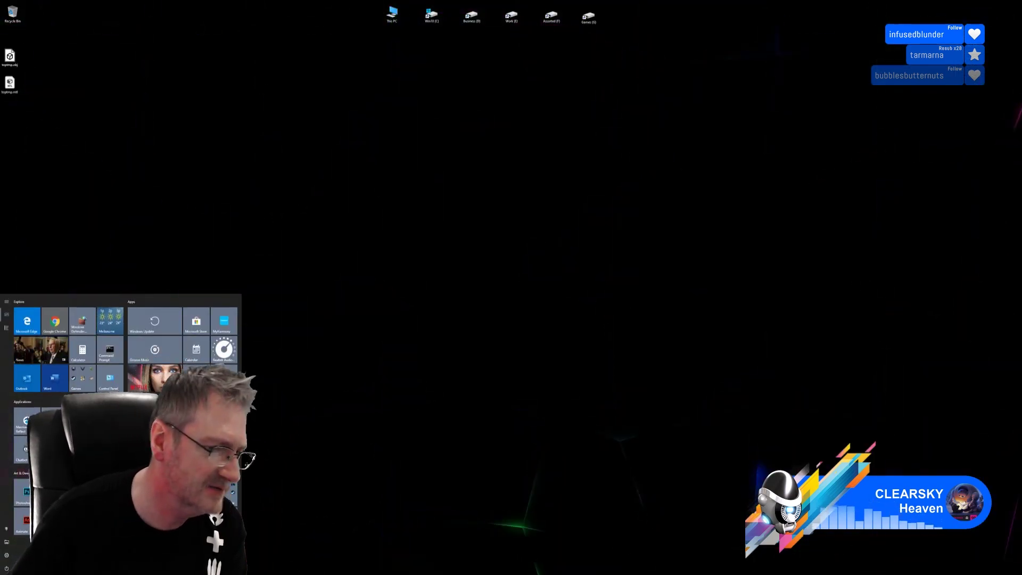
left_click(142, 491)
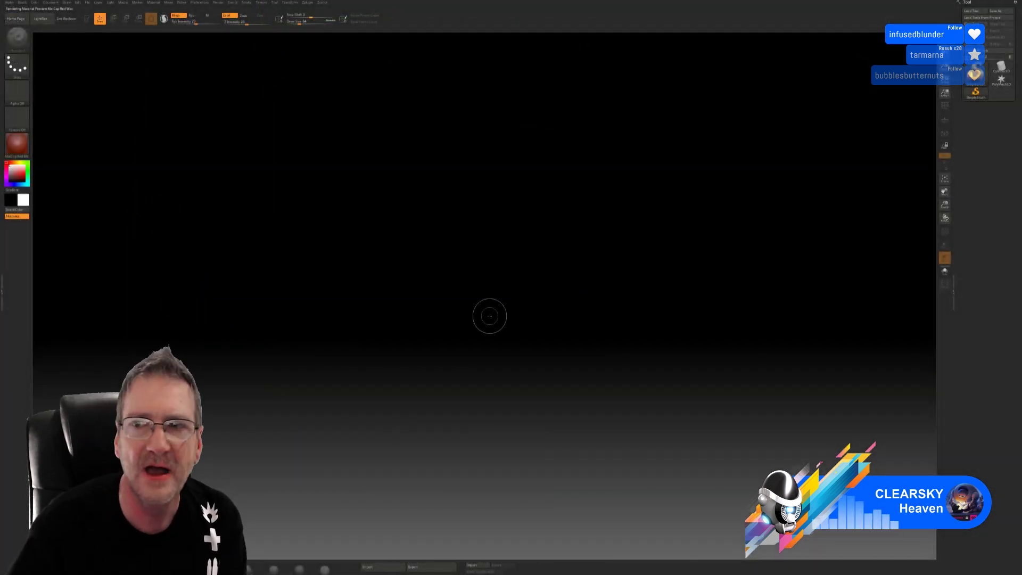
Switch back to 3ds Max and end the trim's isolation, showing the complete bathtub model in every viewport.
left_click(1006, 1)
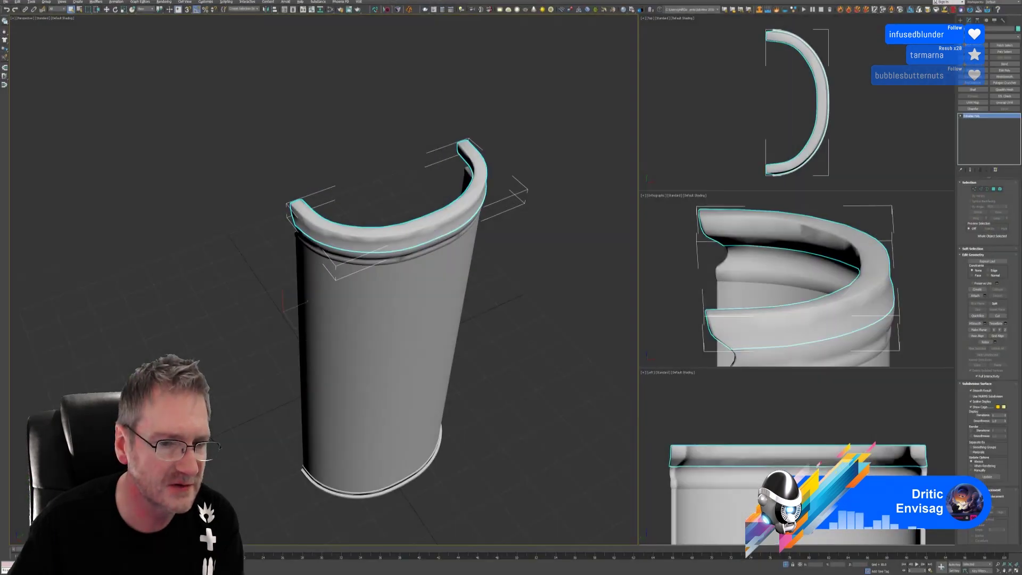
middle_click_drag(491, 451, 461, 441)
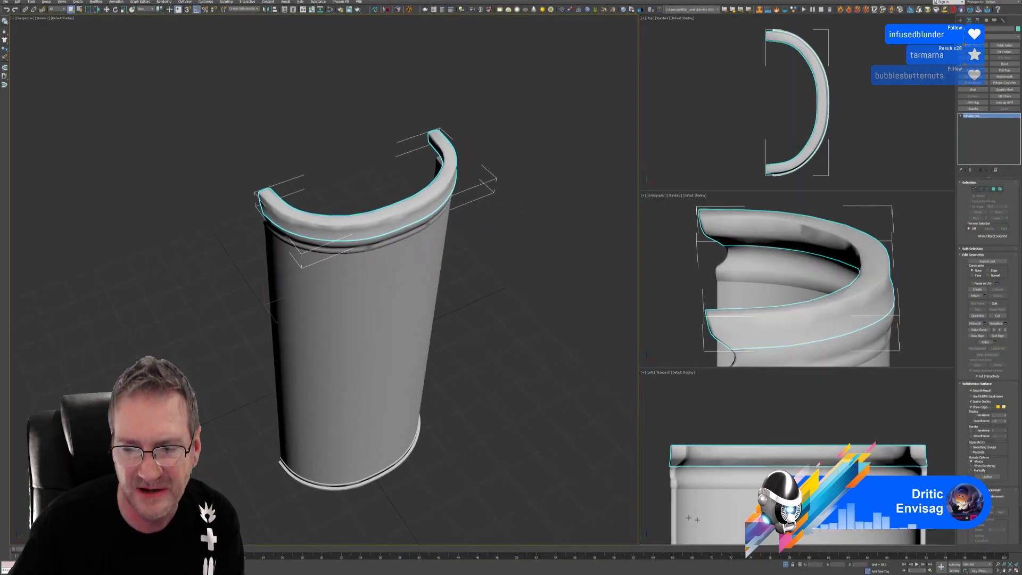
left_click(786, 565)
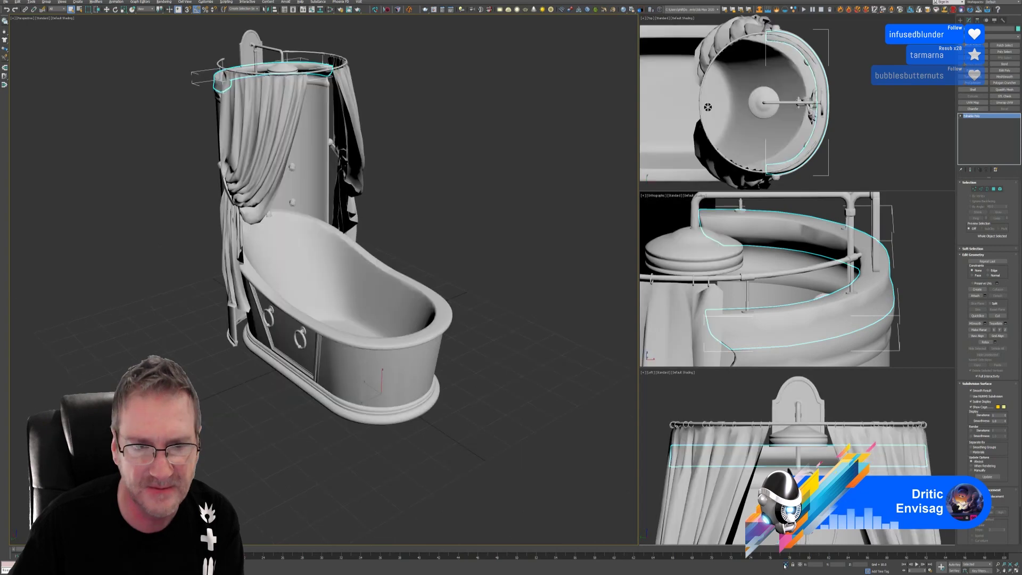
mouse_move(479, 251)
middle_mouse_down()
mouse_move(492, 293)
mouse_move(458, 267)
mouse_move(471, 248)
middle_mouse_up()
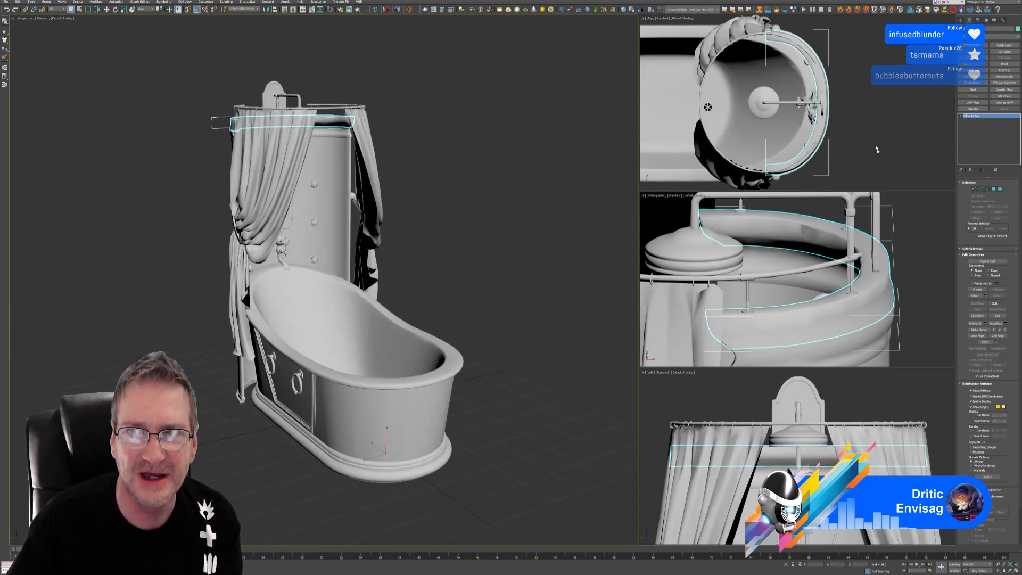
scroll(877, 149, "down", 5)
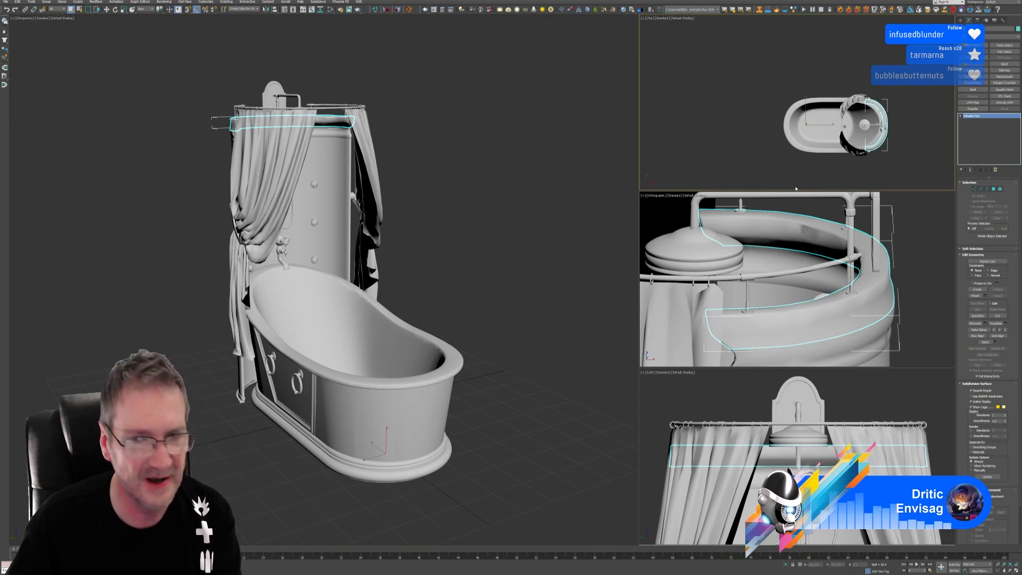
scroll(802, 274, "down", 9)
middle_click_drag(844, 309, 859, 239)
middle_click_drag(806, 442, 835, 400)
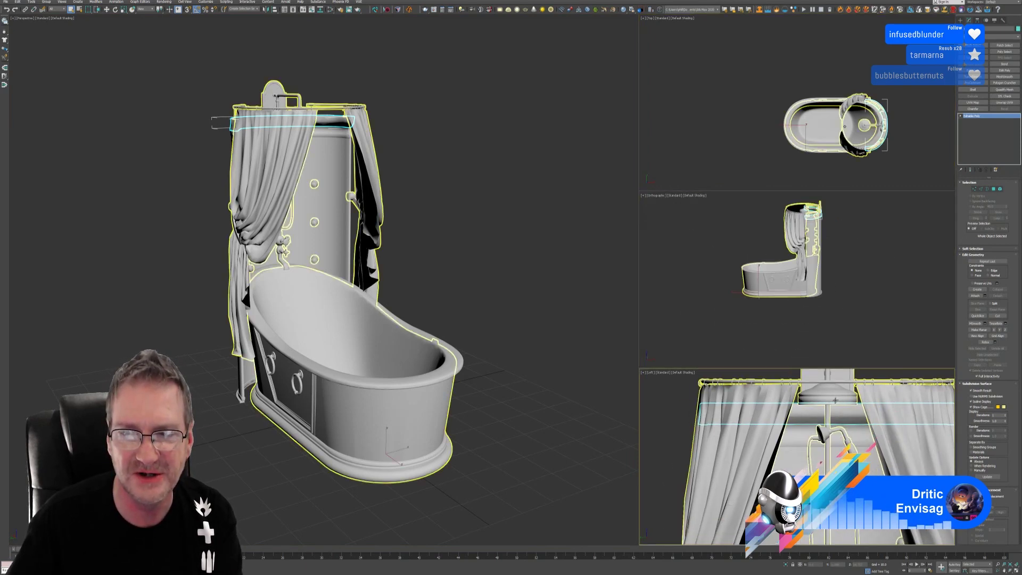
scroll(835, 401, "down", 5)
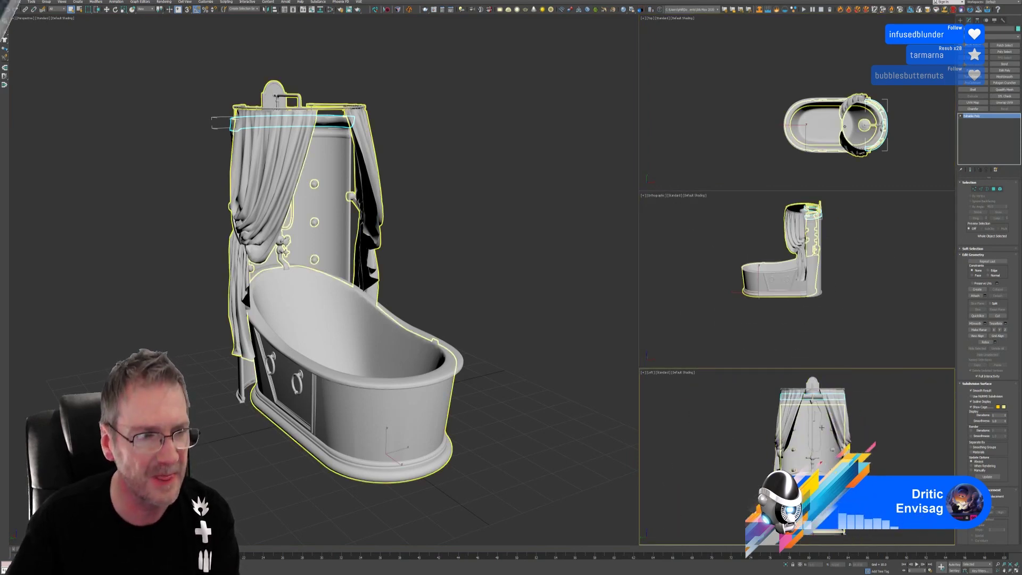